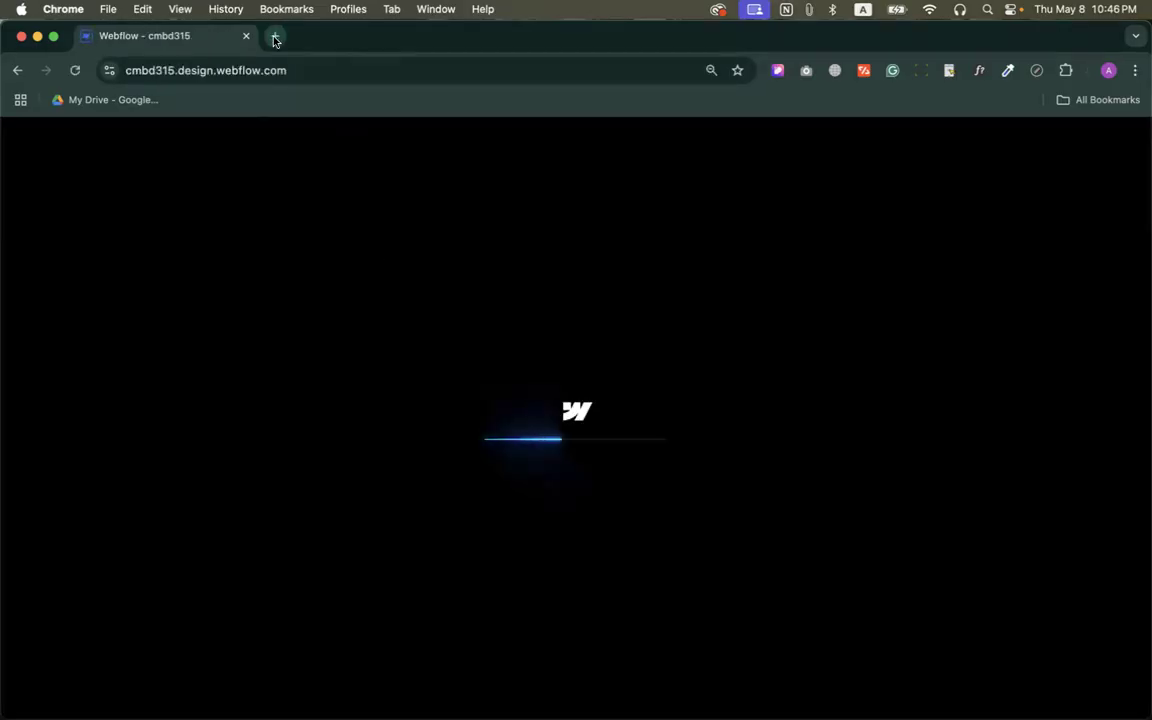
Open the Hiric template page at themesbrand.com/hiric/layout/index-1.html in a new browser tab.
{"action": "left_click", "coordinate": [275, 36]}
{"action": "type", "text": "hi"}
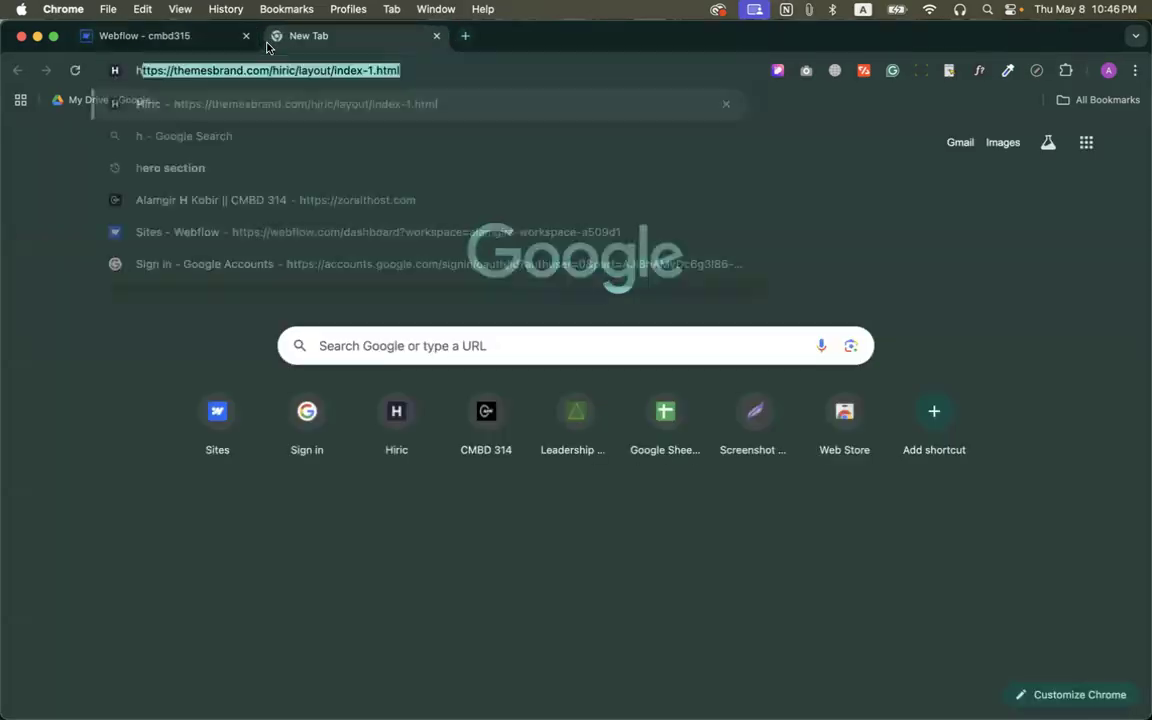
{"action": "key", "text": "BackSpace"}
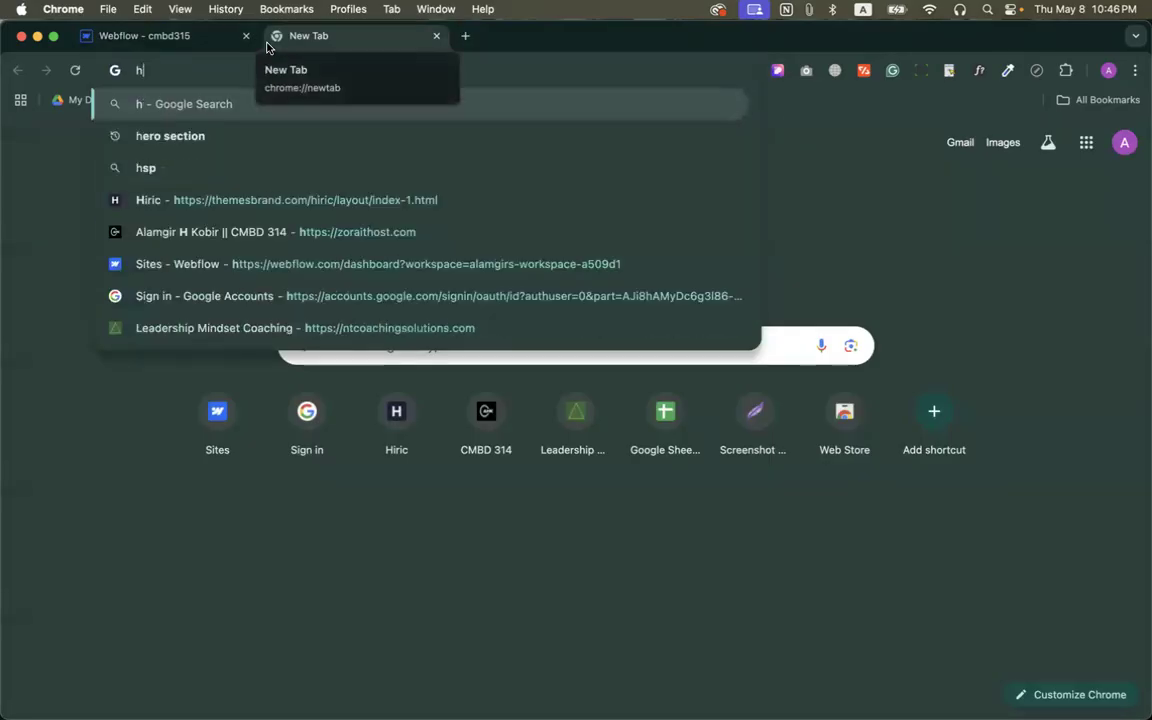
{"action": "key", "text": "Down"}
{"action": "key", "text": "Down"}
{"action": "key", "text": "Down"}
{"action": "key", "text": "Return"}
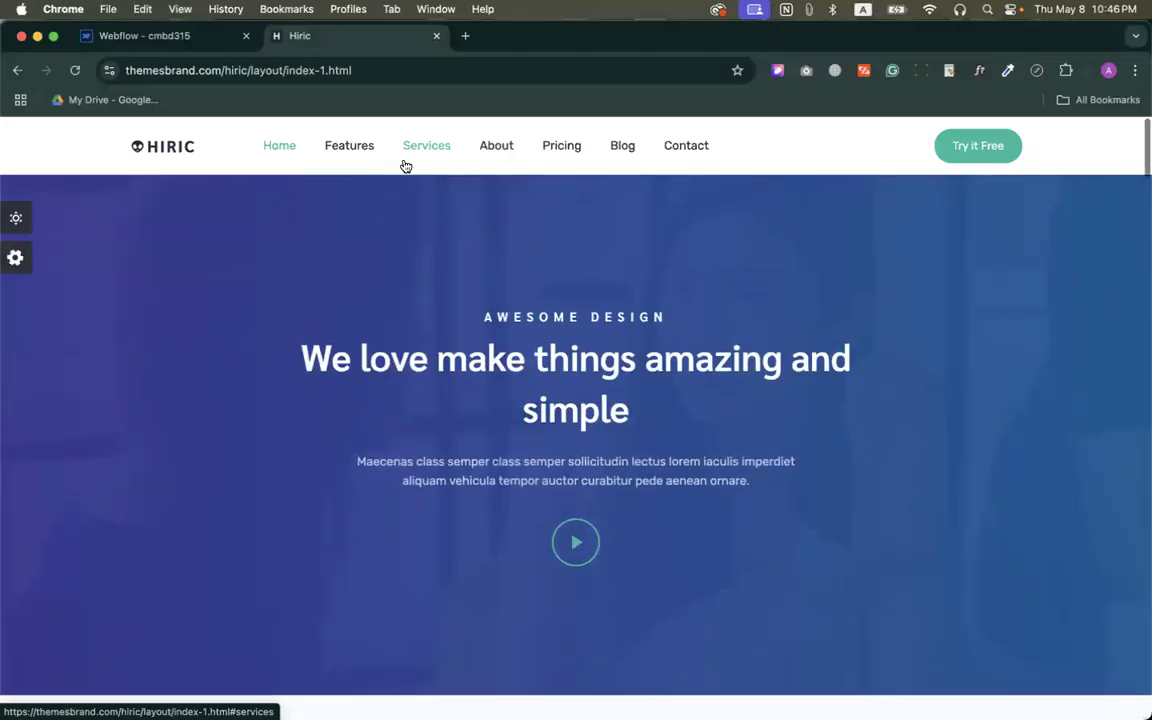
Compare the Webflow home page with the Hiric template and examine the heading, divider and text of the template's Our Services section.
{"action": "left_click", "coordinate": [203, 37]}
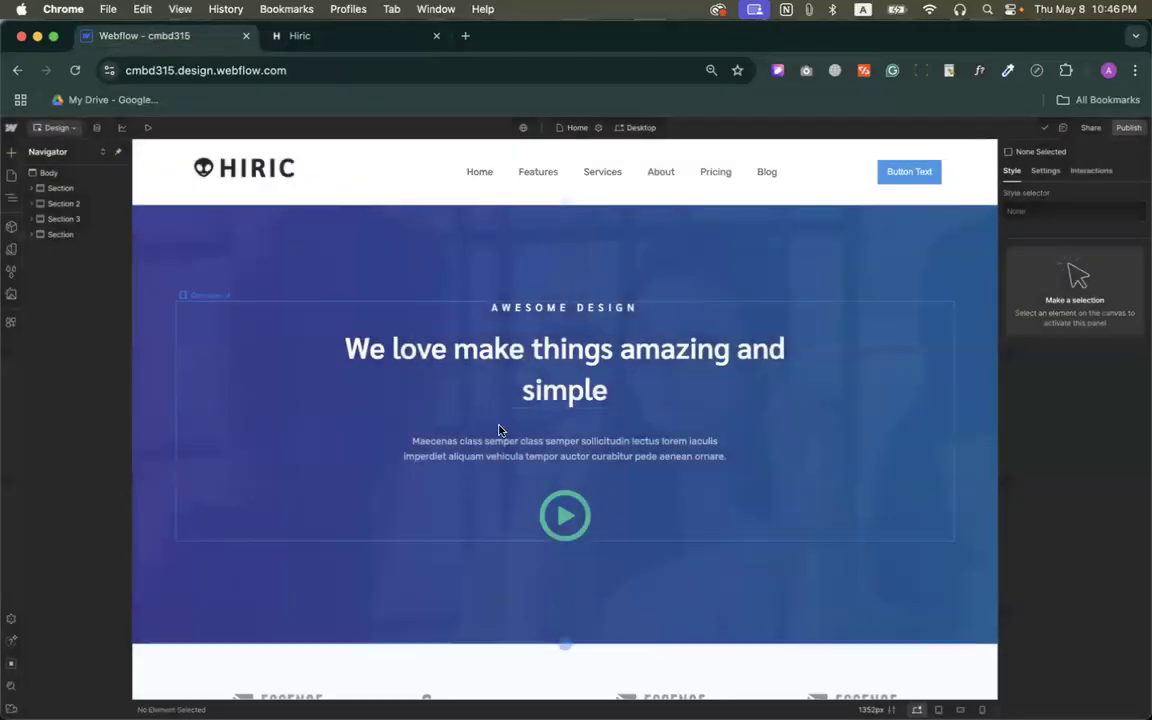
{"action": "scroll", "coordinate": [498, 431], "scroll_direction": "down", "scroll_amount": 5}
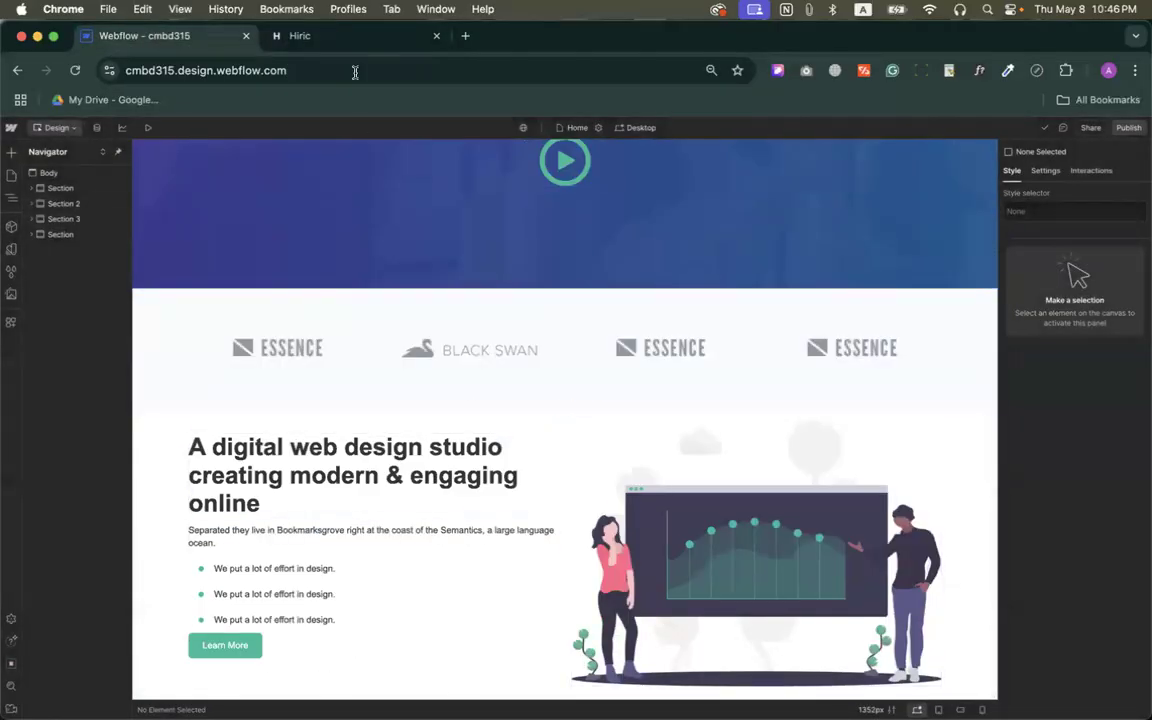
{"action": "left_click", "coordinate": [308, 38]}
{"action": "scroll", "coordinate": [461, 411], "scroll_direction": "down", "scroll_amount": 5}
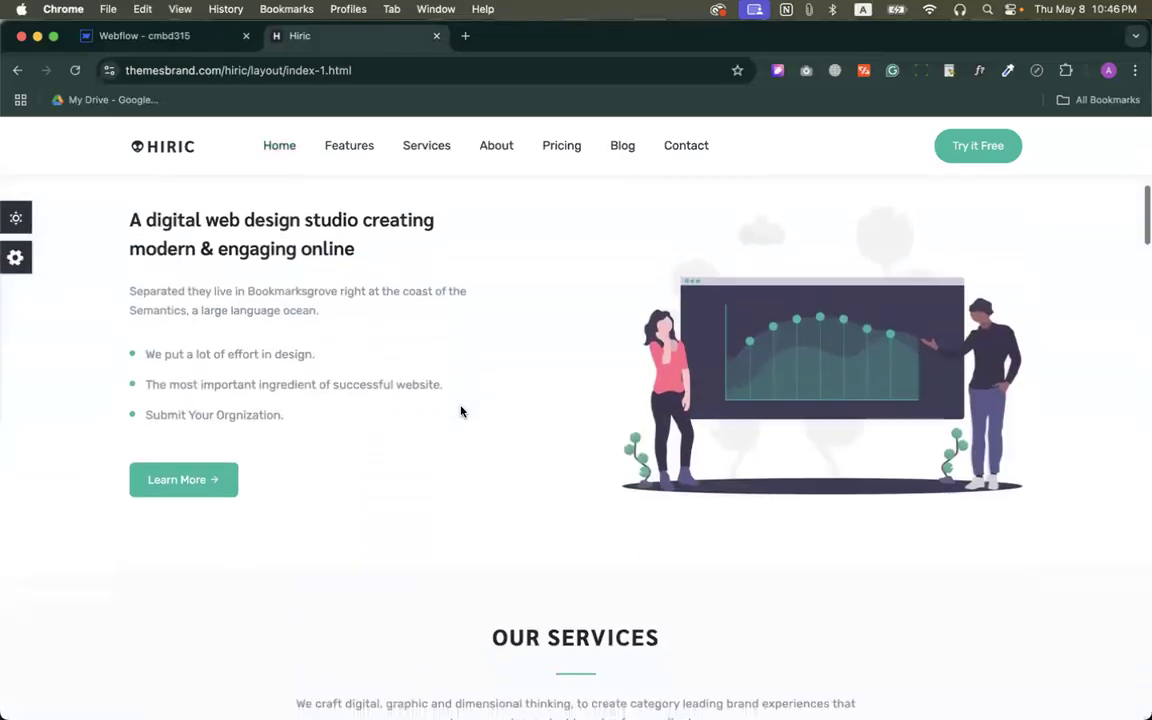
{"action": "scroll", "coordinate": [461, 411], "scroll_direction": "down", "scroll_amount": 8}
{"action": "scroll", "coordinate": [586, 368], "scroll_direction": "up", "scroll_amount": 1}
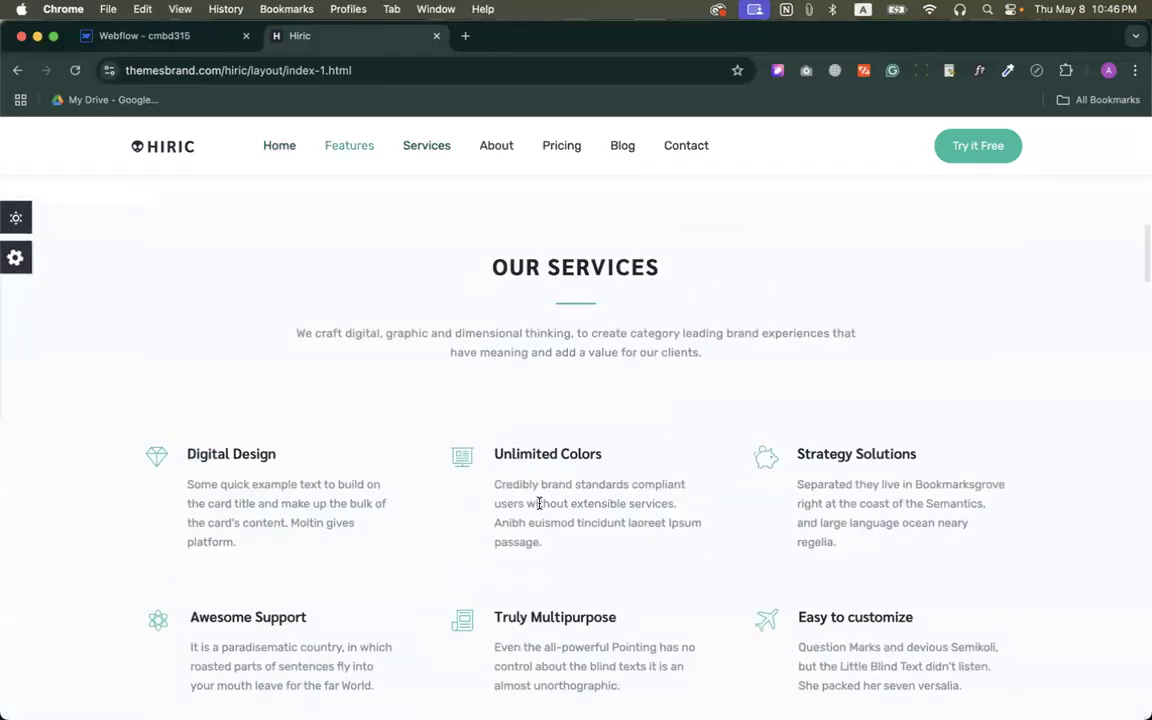
{"action": "scroll", "coordinate": [540, 505], "scroll_direction": "down", "scroll_amount": 5}
{"action": "scroll", "coordinate": [542, 506], "scroll_direction": "up", "scroll_amount": 5}
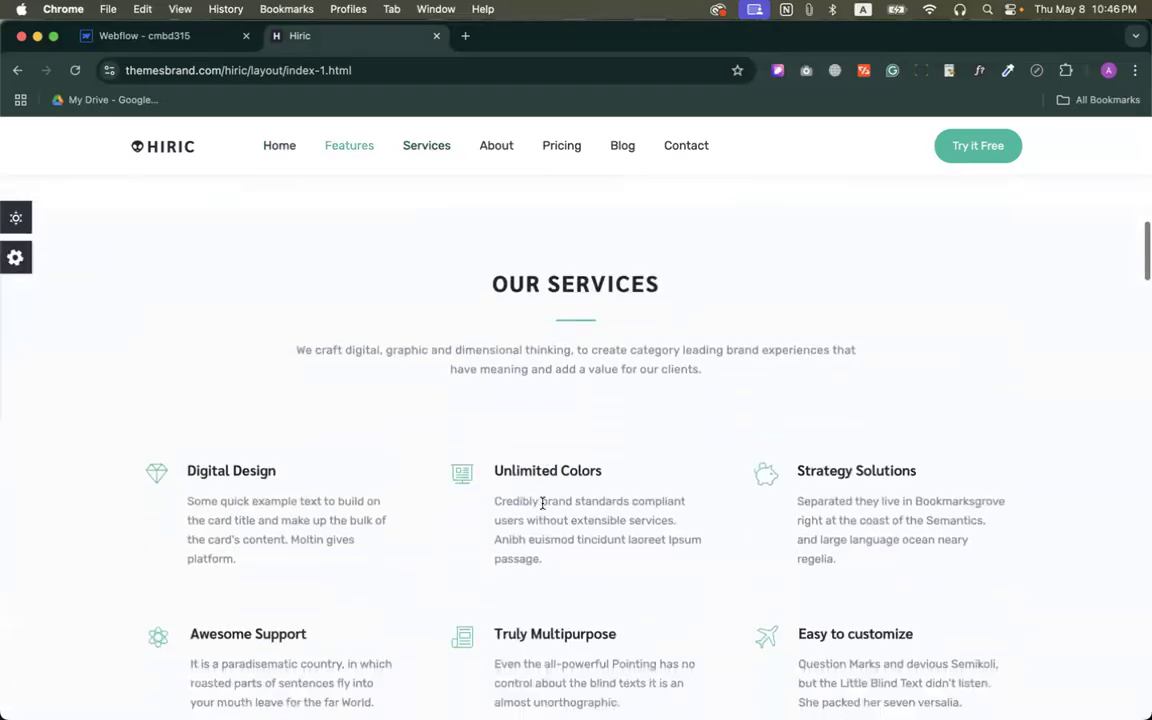
{"action": "scroll", "coordinate": [540, 505], "scroll_direction": "down", "scroll_amount": 2}
{"action": "left_click_drag", "start_coordinate": [490, 258], "coordinate": [600, 307]}
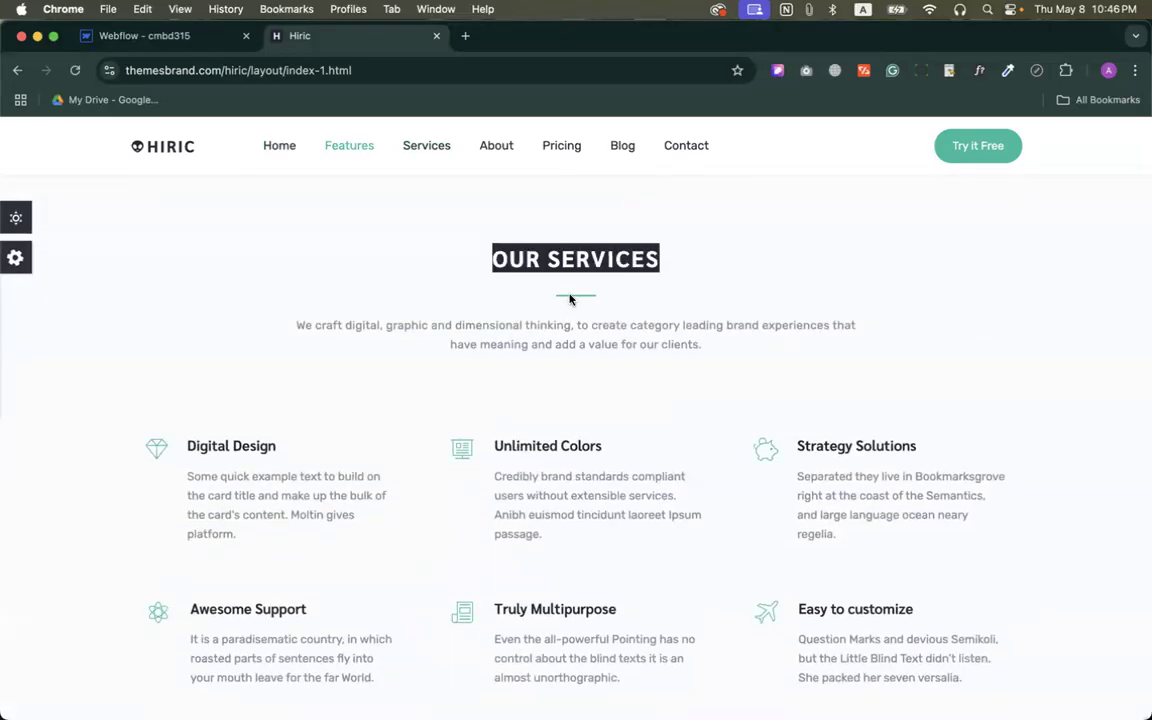
{"action": "triple_click", "coordinate": [568, 327]}
Return to the Webflow project, add a new section at the end of the body and place a container inside it.
{"action": "left_click", "coordinate": [145, 35]}
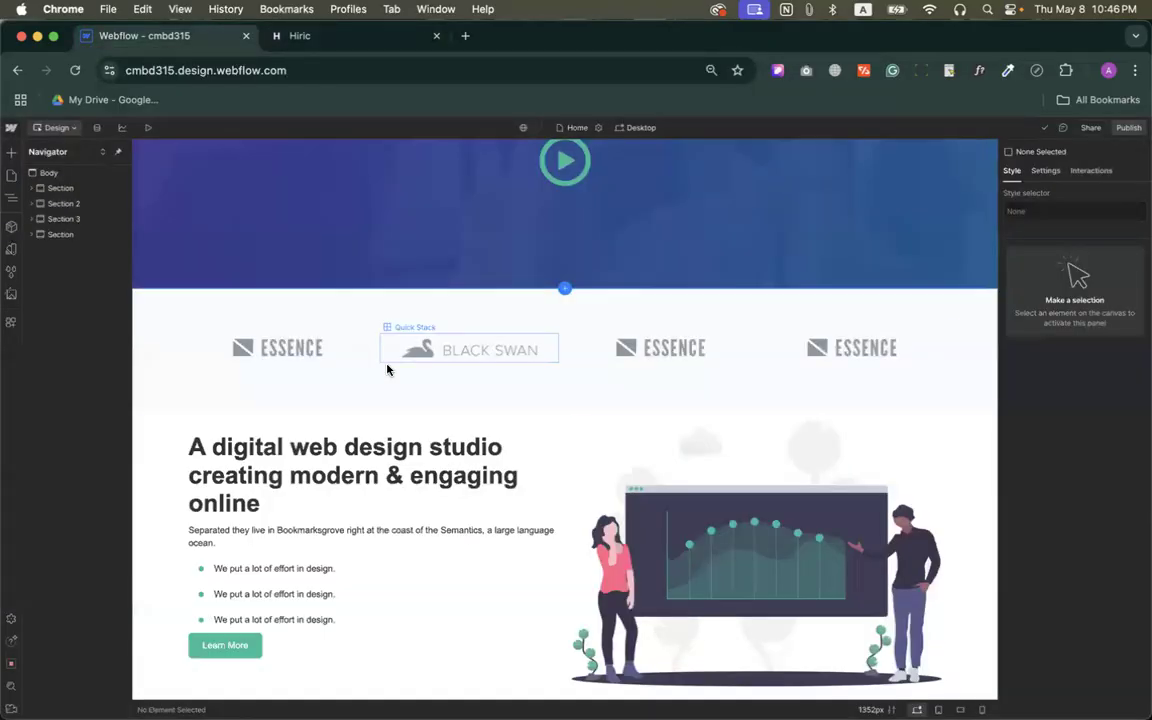
{"action": "left_click", "coordinate": [50, 170]}
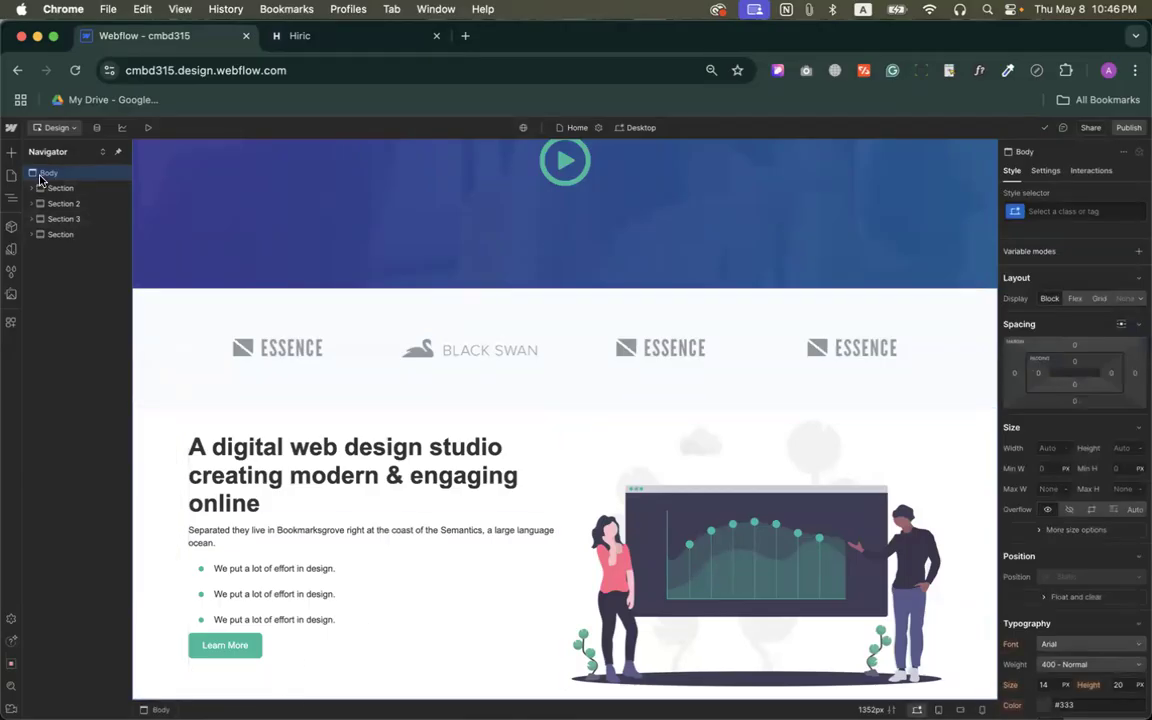
{"action": "left_click", "coordinate": [9, 155]}
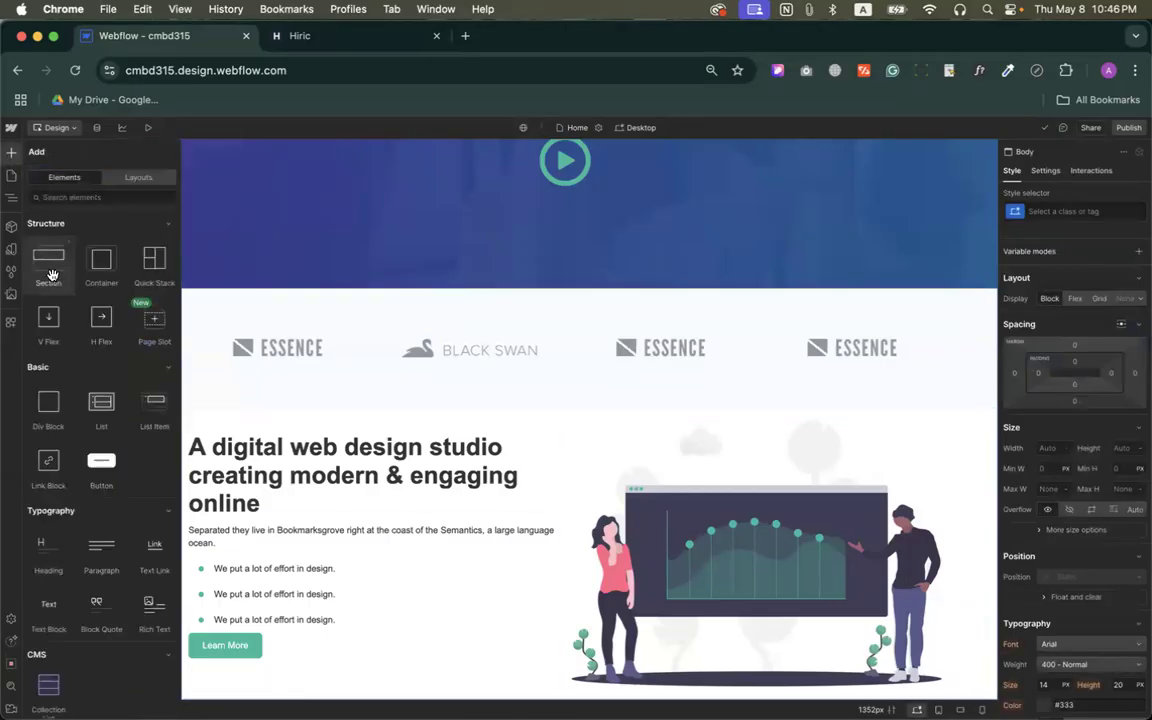
{"action": "left_click", "coordinate": [48, 250]}
{"action": "scroll", "coordinate": [419, 482], "scroll_direction": "down", "scroll_amount": 1}
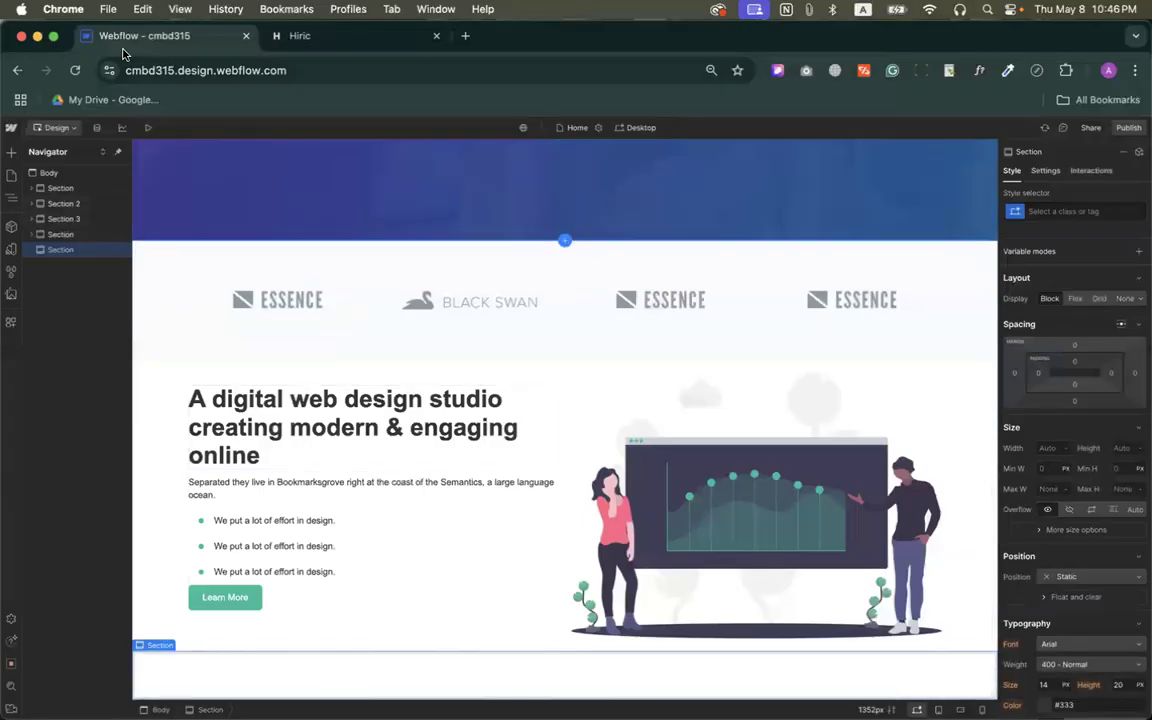
{"action": "left_click", "coordinate": [9, 155]}
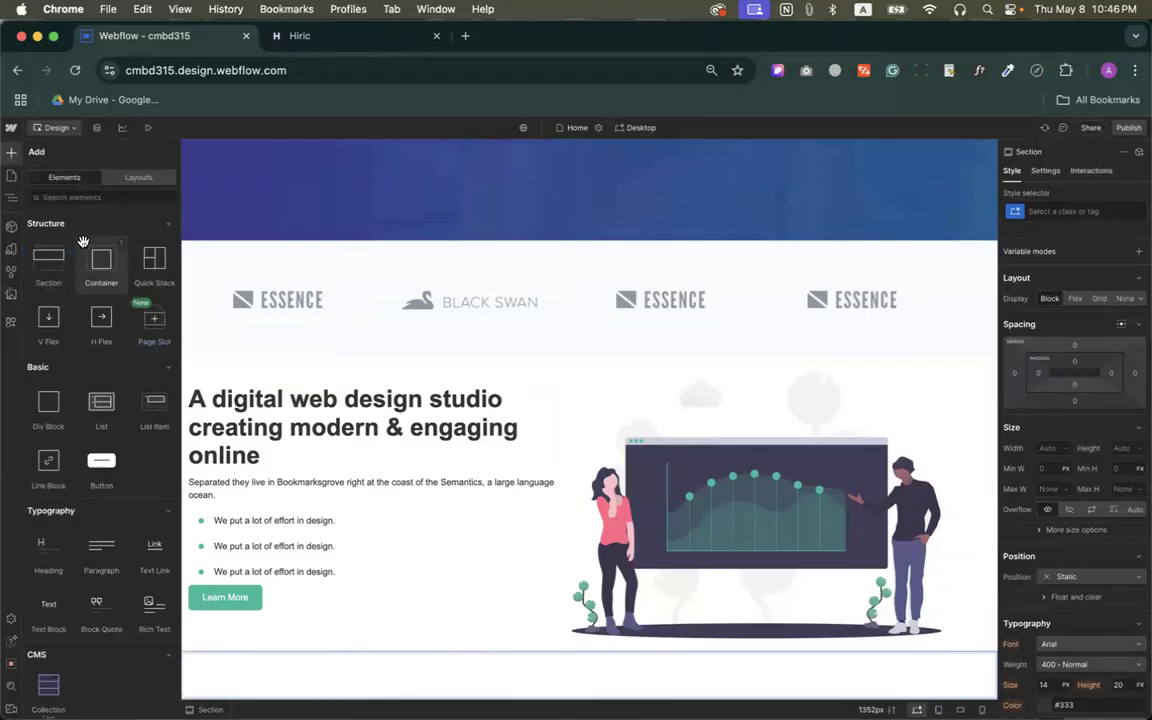
{"action": "left_click", "coordinate": [101, 260]}
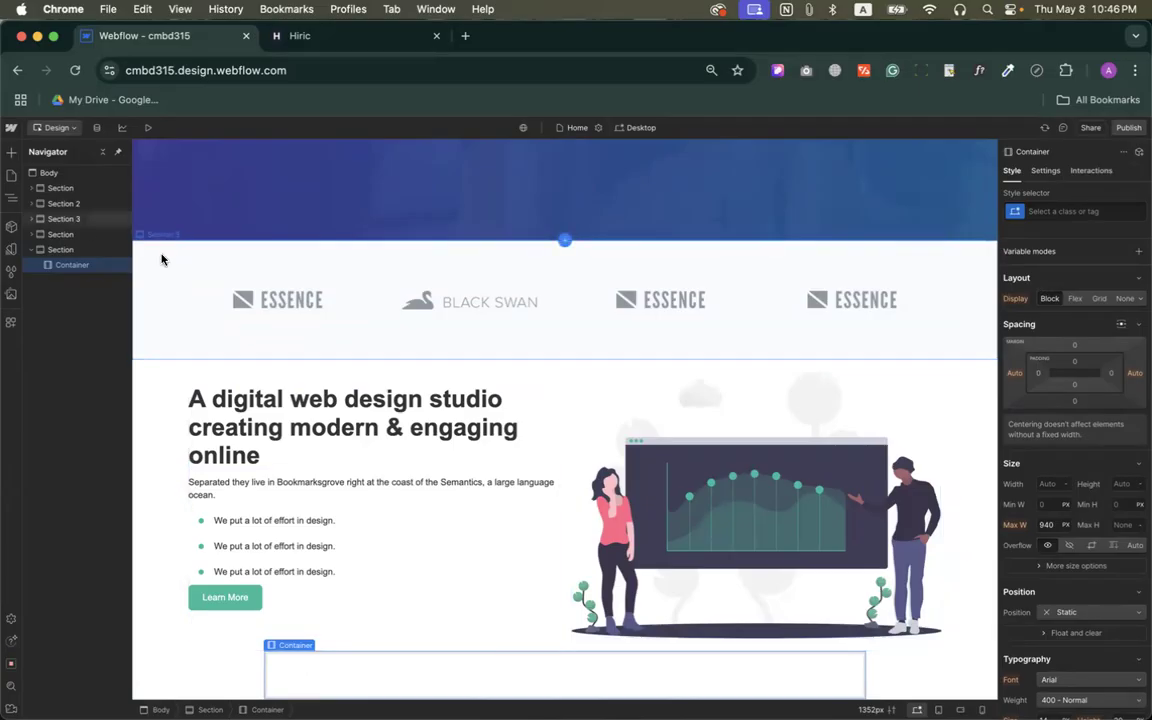
Expand the four existing sections in the page structure to check their nested containers.
{"action": "left_click", "coordinate": [30, 235]}
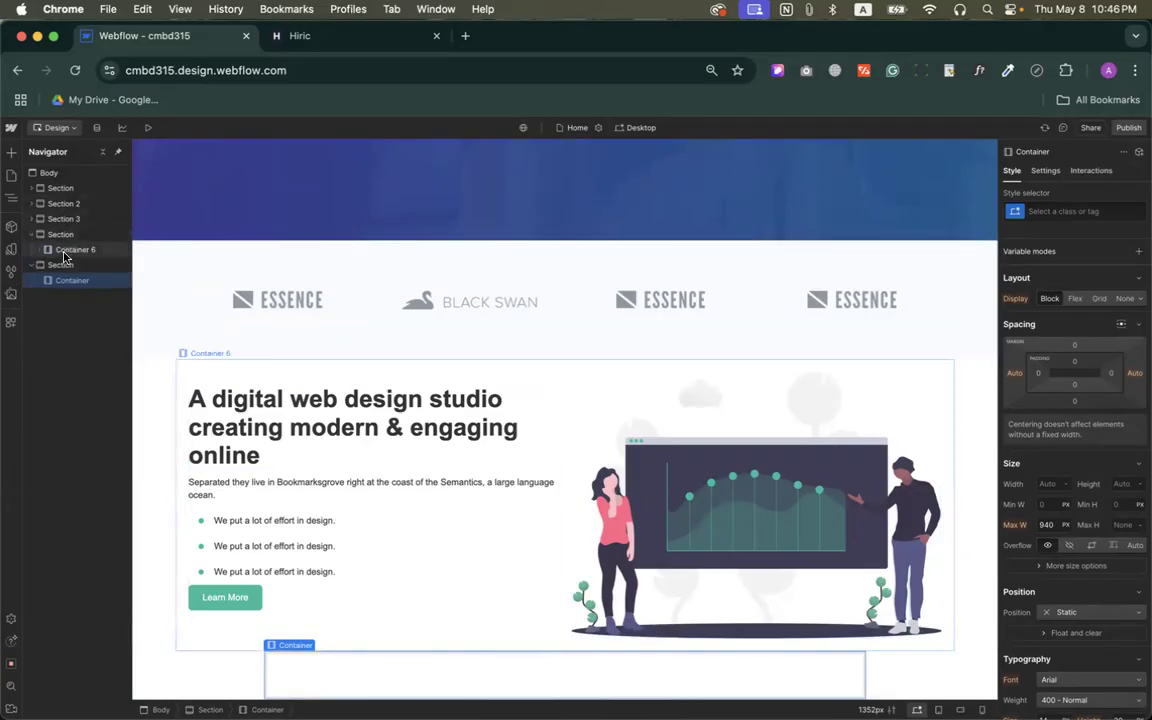
{"action": "left_click", "coordinate": [29, 219]}
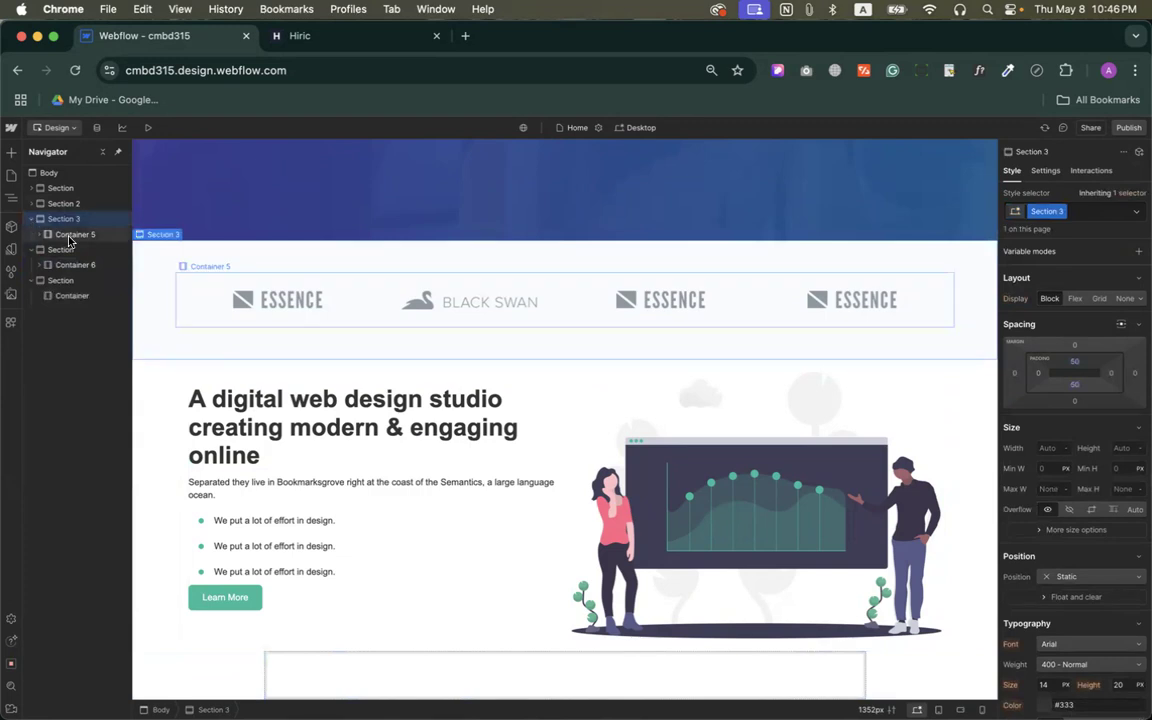
{"action": "left_click", "coordinate": [31, 203]}
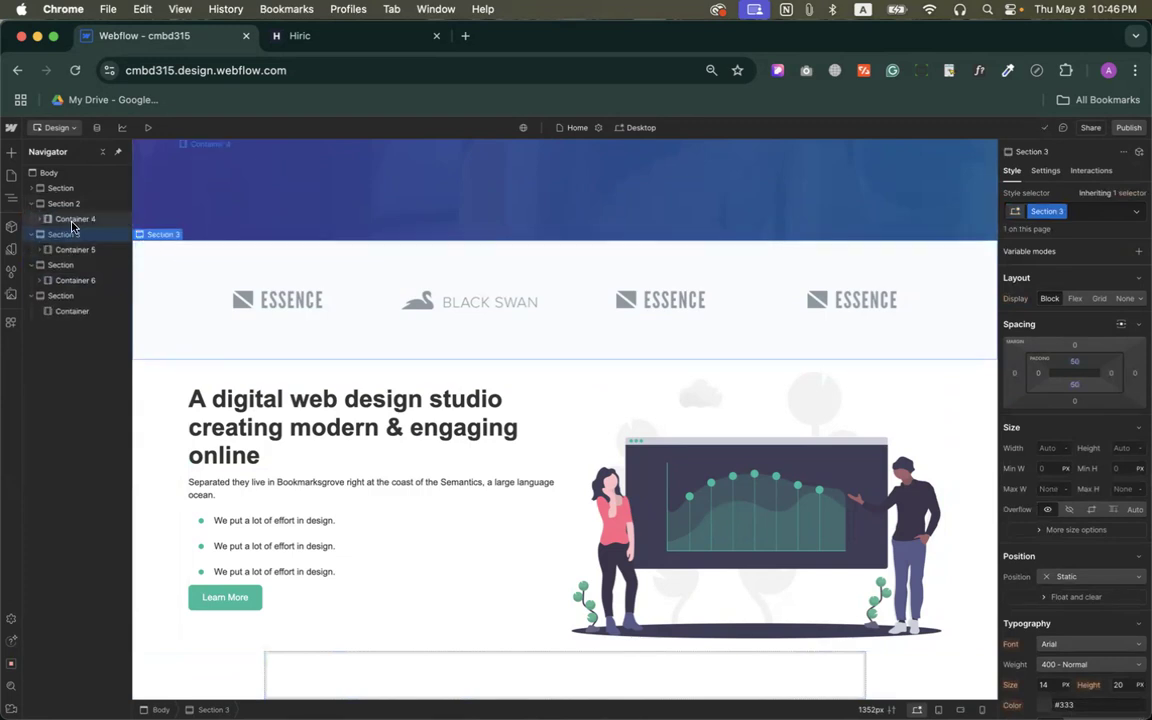
{"action": "left_click", "coordinate": [32, 188]}
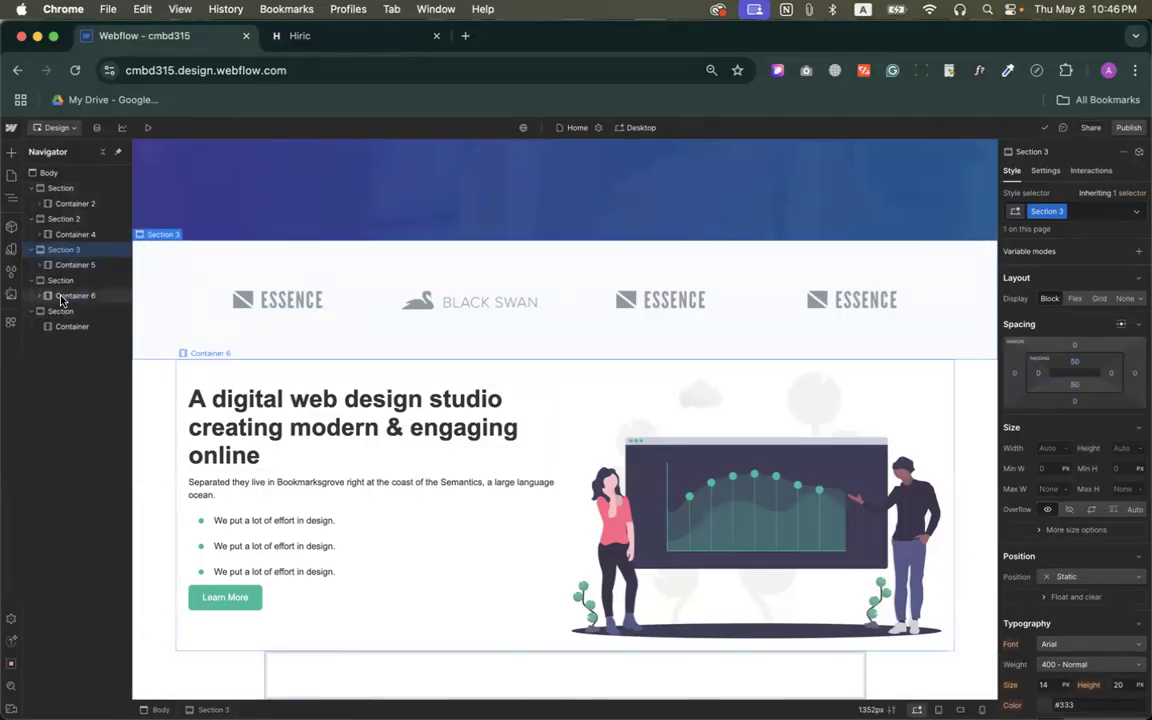
Create a class named main container on the new section's container and set its maximum width to 90 VW.
{"action": "left_click", "coordinate": [60, 329]}
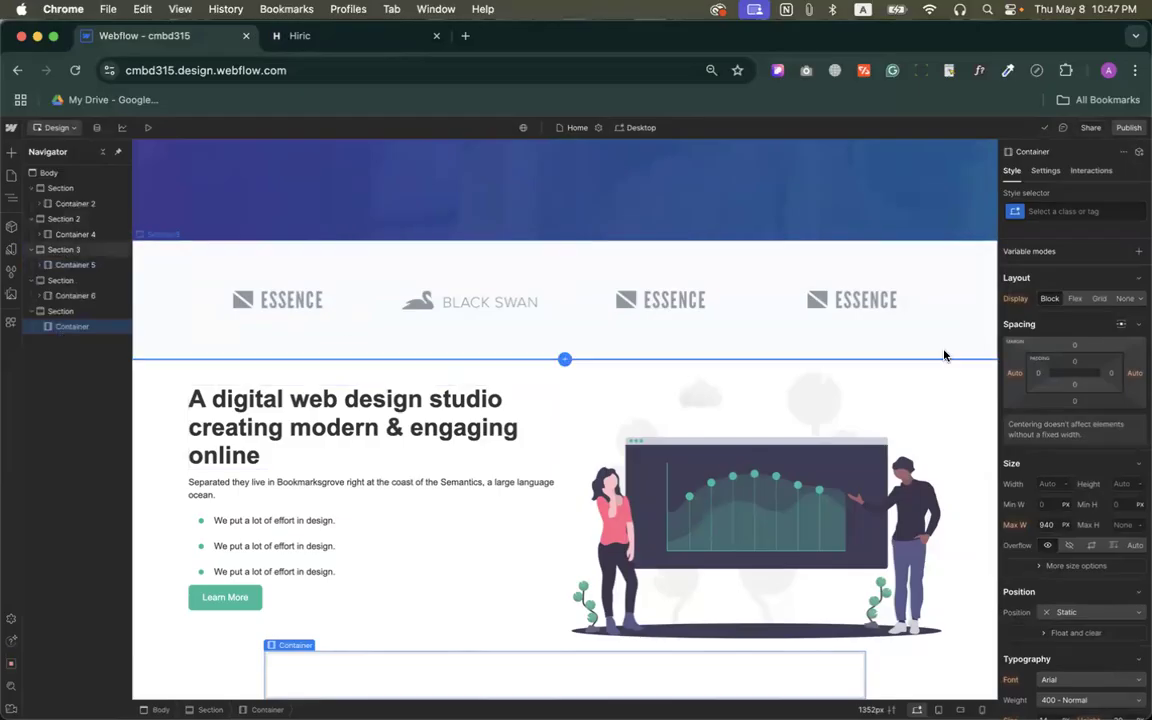
{"action": "left_click", "coordinate": [1051, 211]}
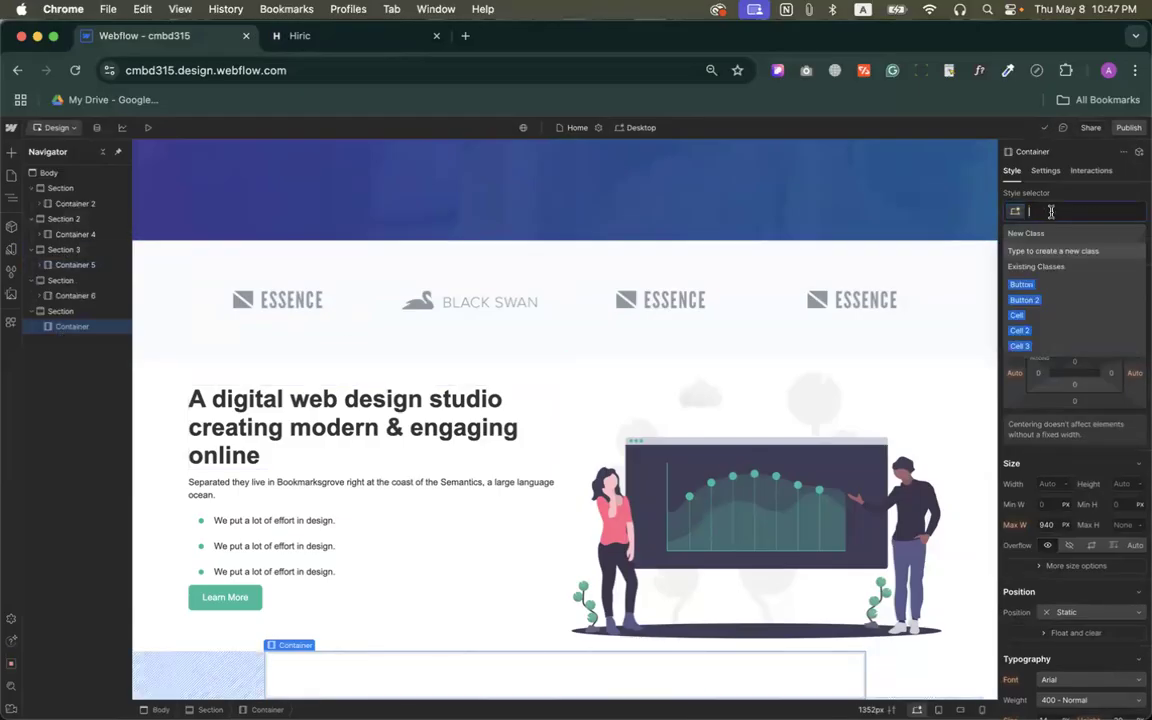
{"action": "left_click", "coordinate": [81, 407]}
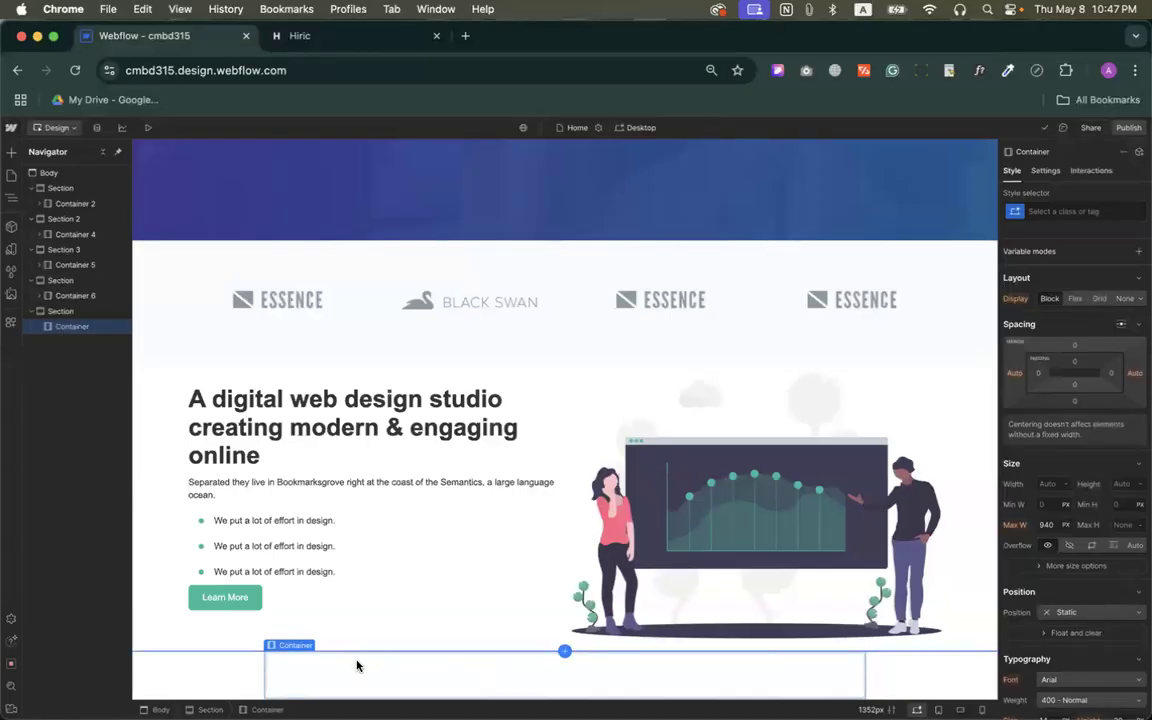
{"action": "left_click", "coordinate": [1055, 212]}
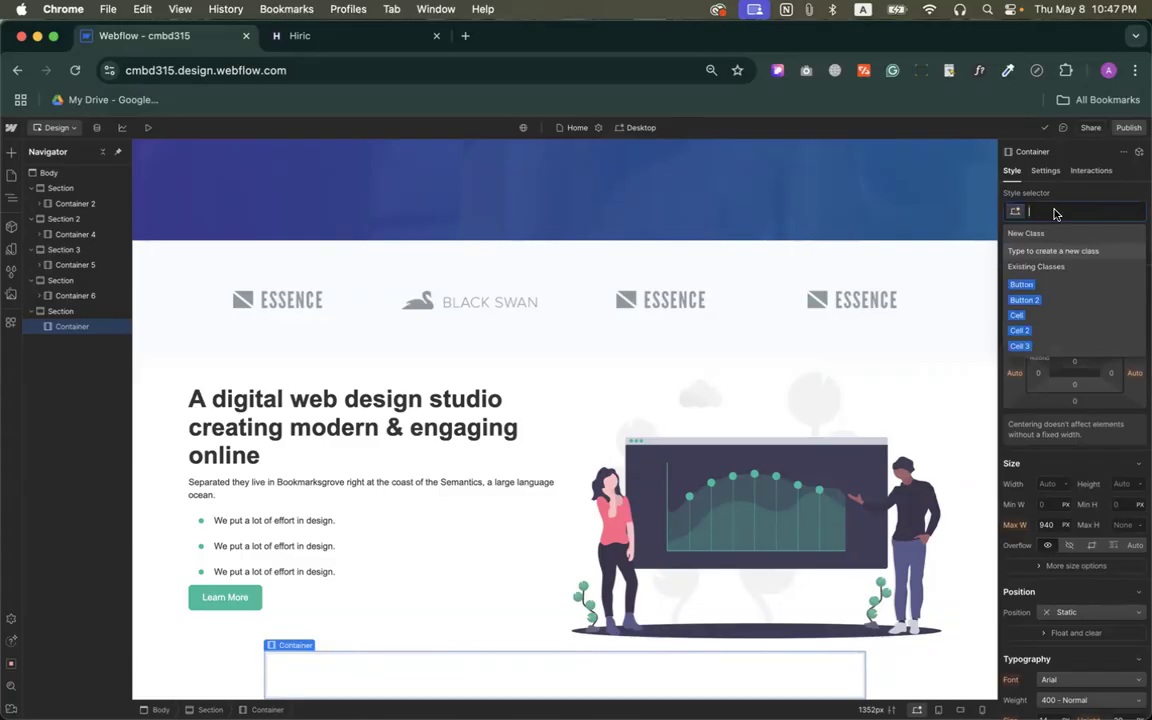
{"action": "type", "text": "m"}
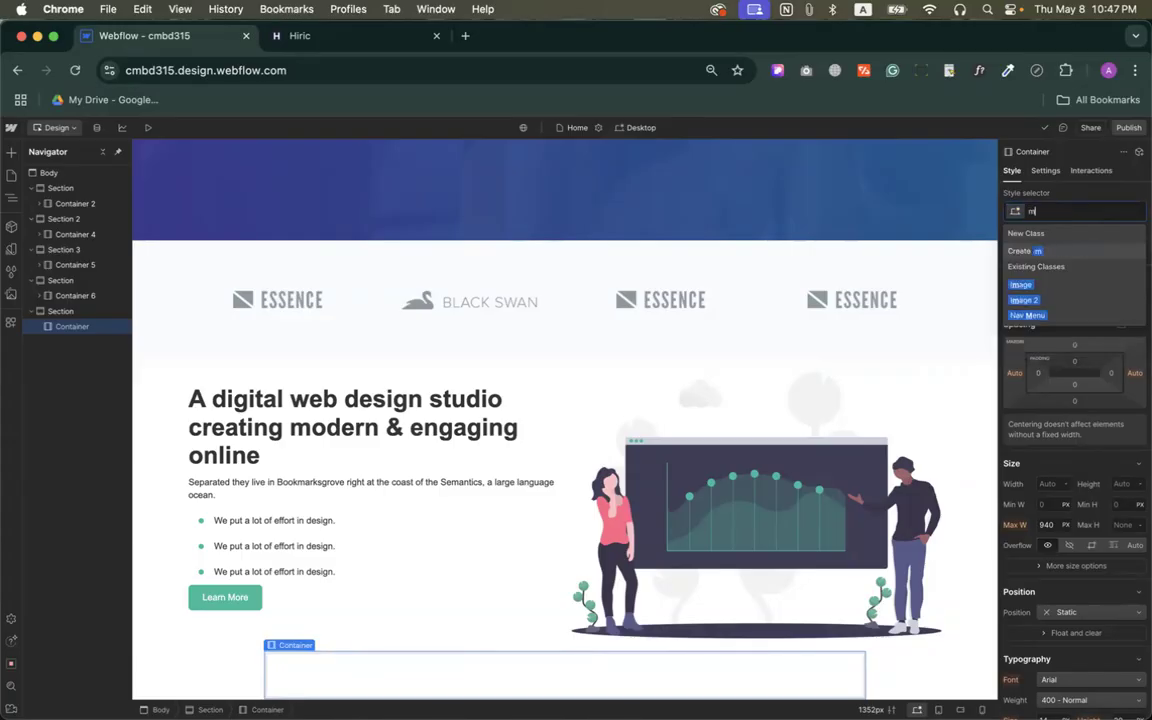
{"action": "type", "text": "ain contai"}
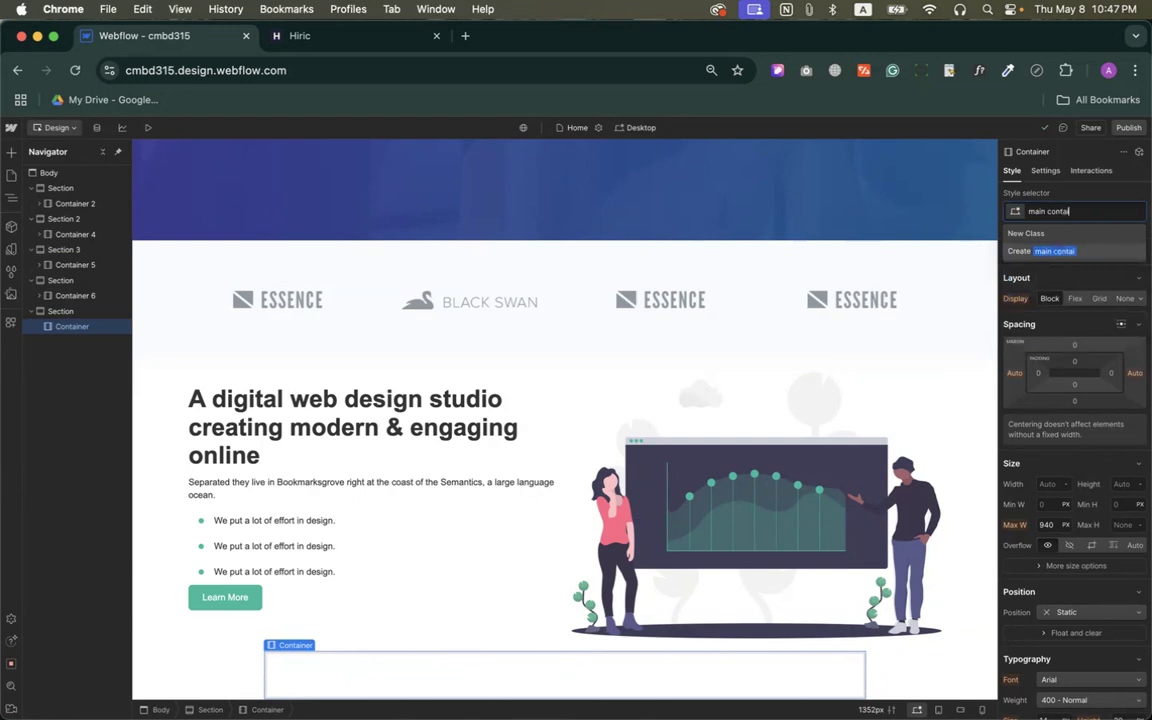
{"action": "key", "text": "Return"}
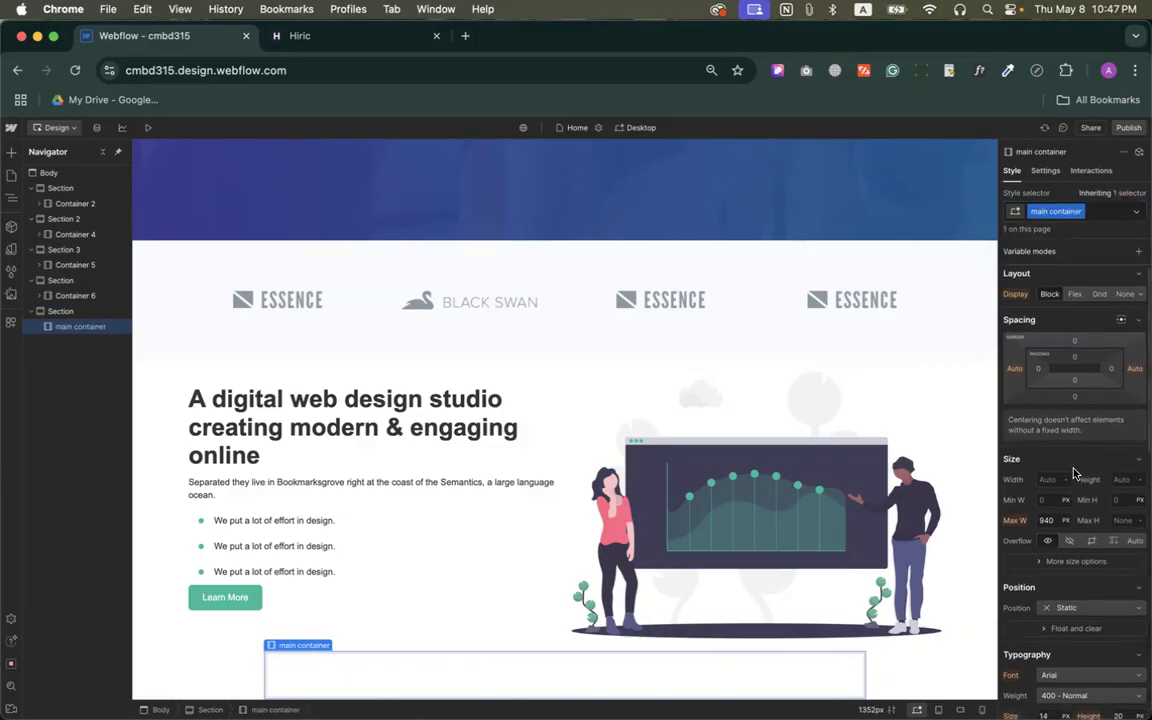
{"action": "scroll", "coordinate": [1049, 496], "scroll_direction": "down", "scroll_amount": 1}
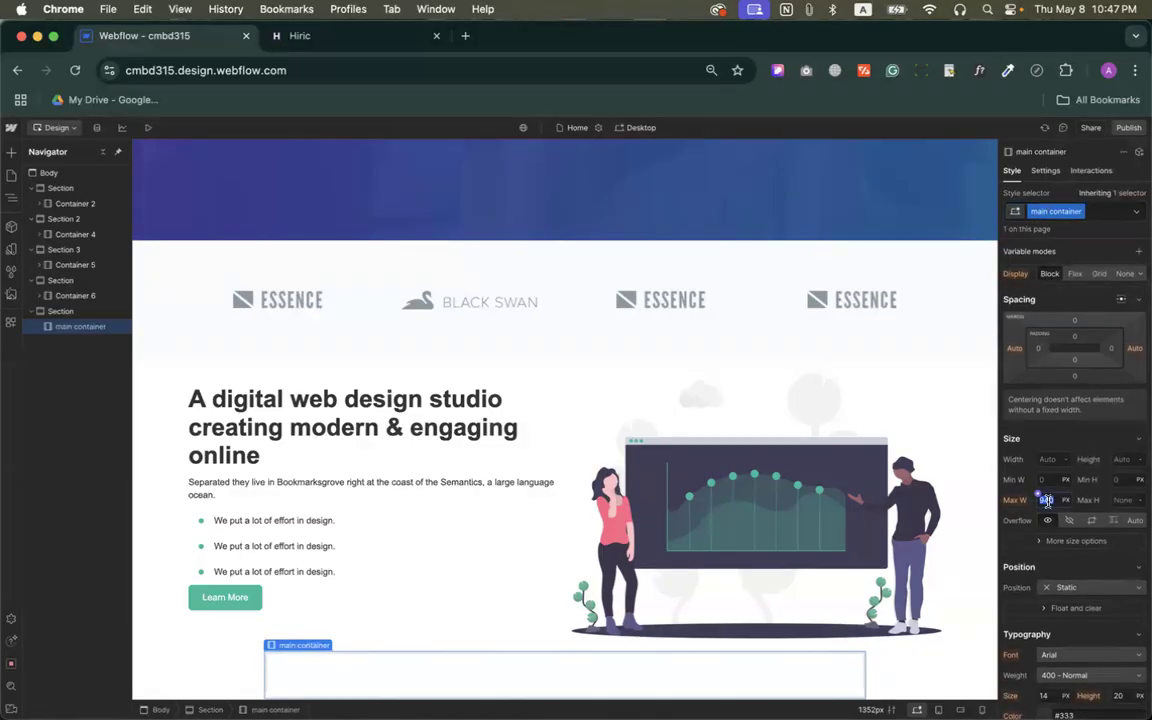
{"action": "key", "text": "Return"}
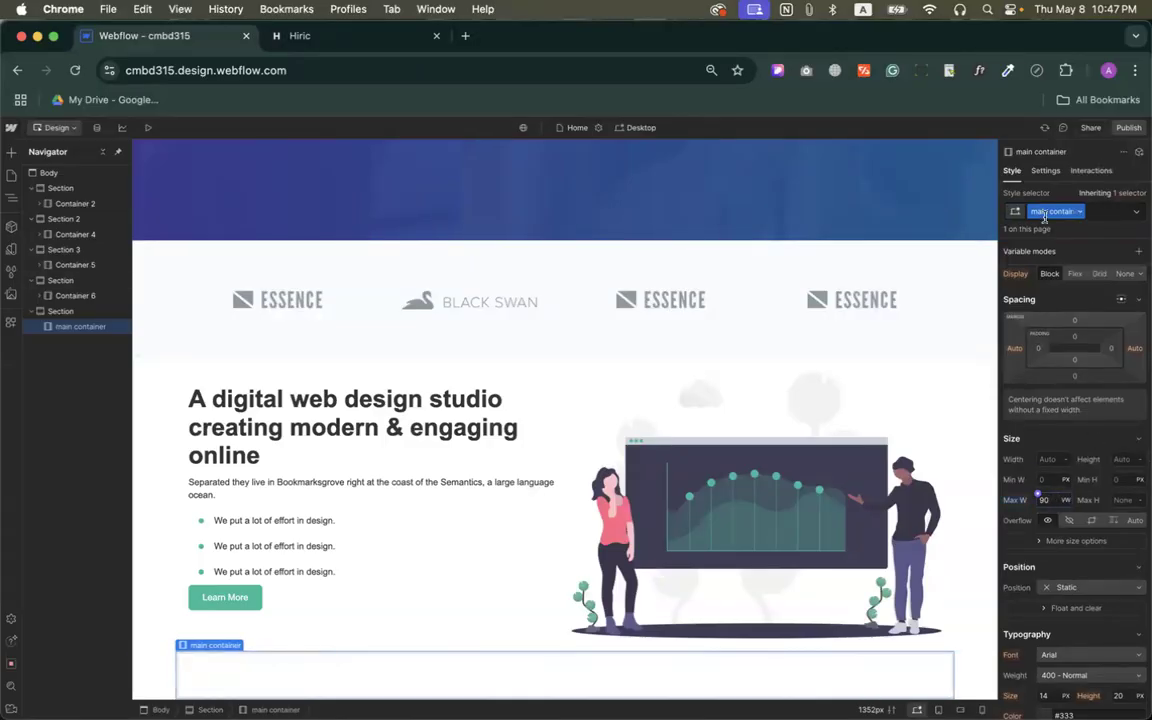
Replace the Container 6 class on the digital web design studio section's container with the main container class.
{"action": "left_click", "coordinate": [56, 296]}
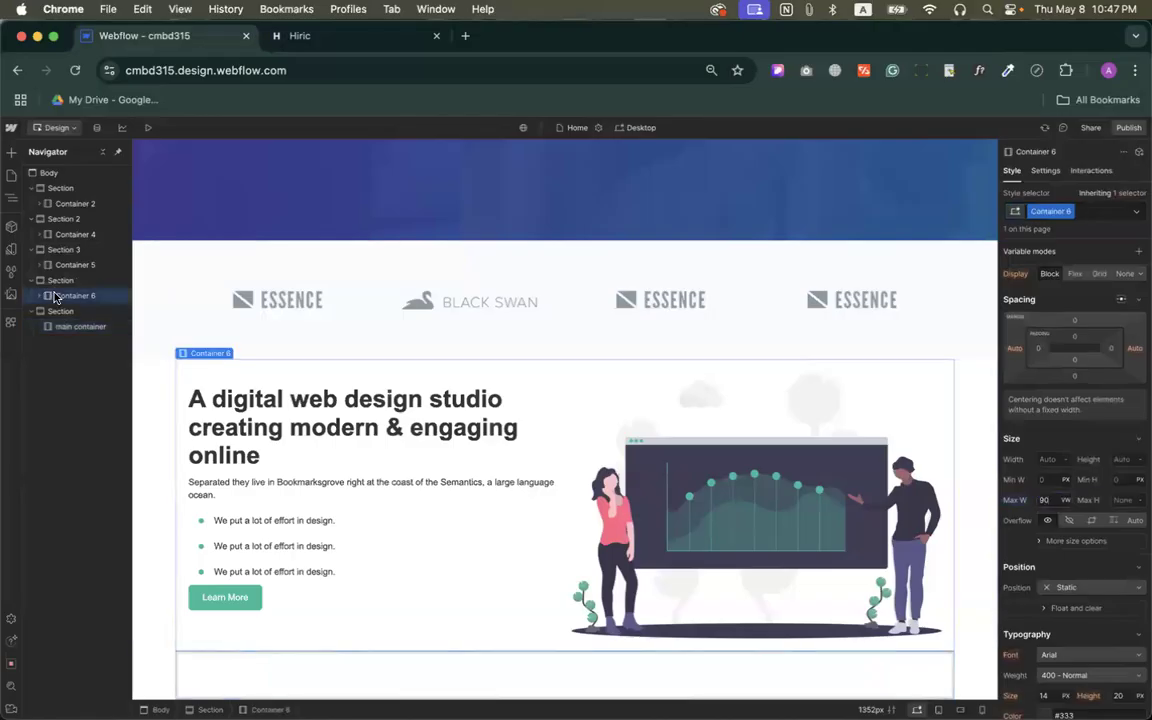
{"action": "left_click", "coordinate": [1084, 212]}
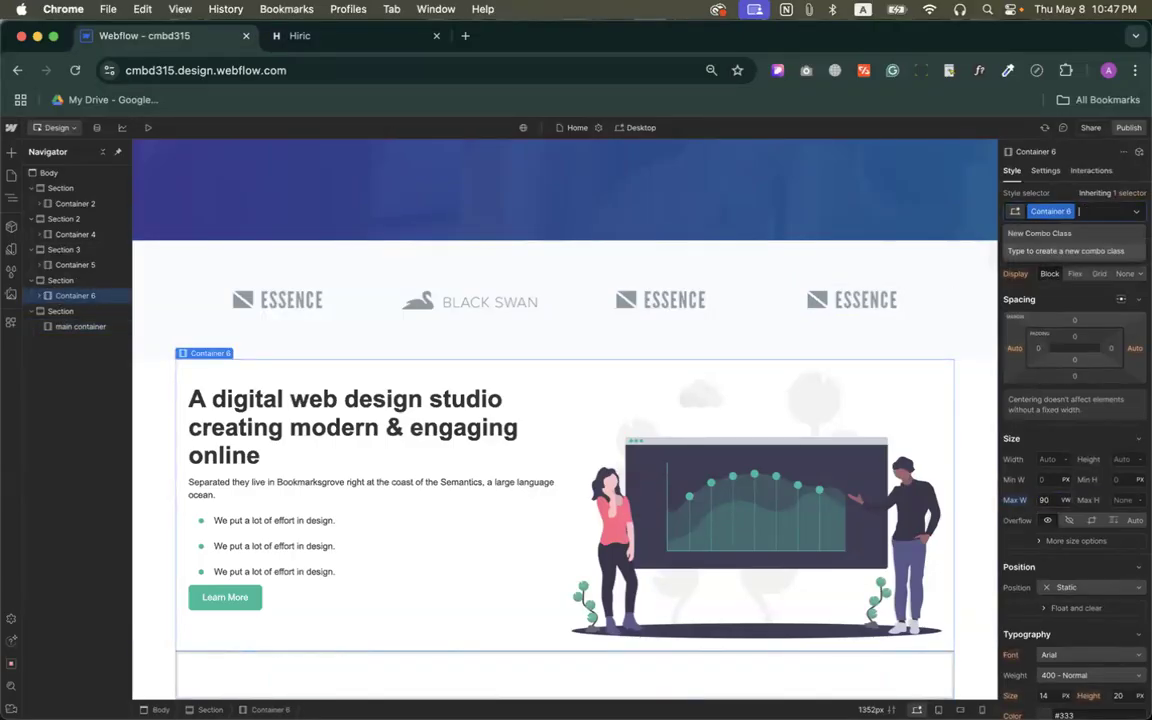
{"action": "key", "text": "BackSpace"}
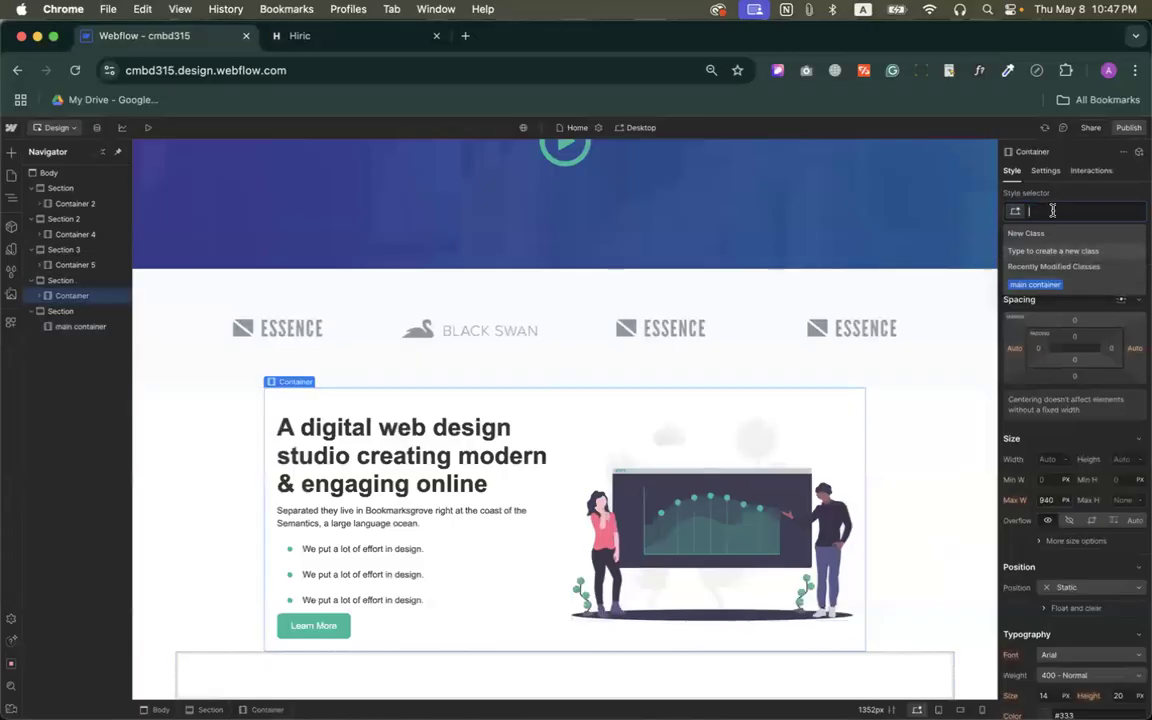
{"action": "left_click", "coordinate": [1035, 284]}
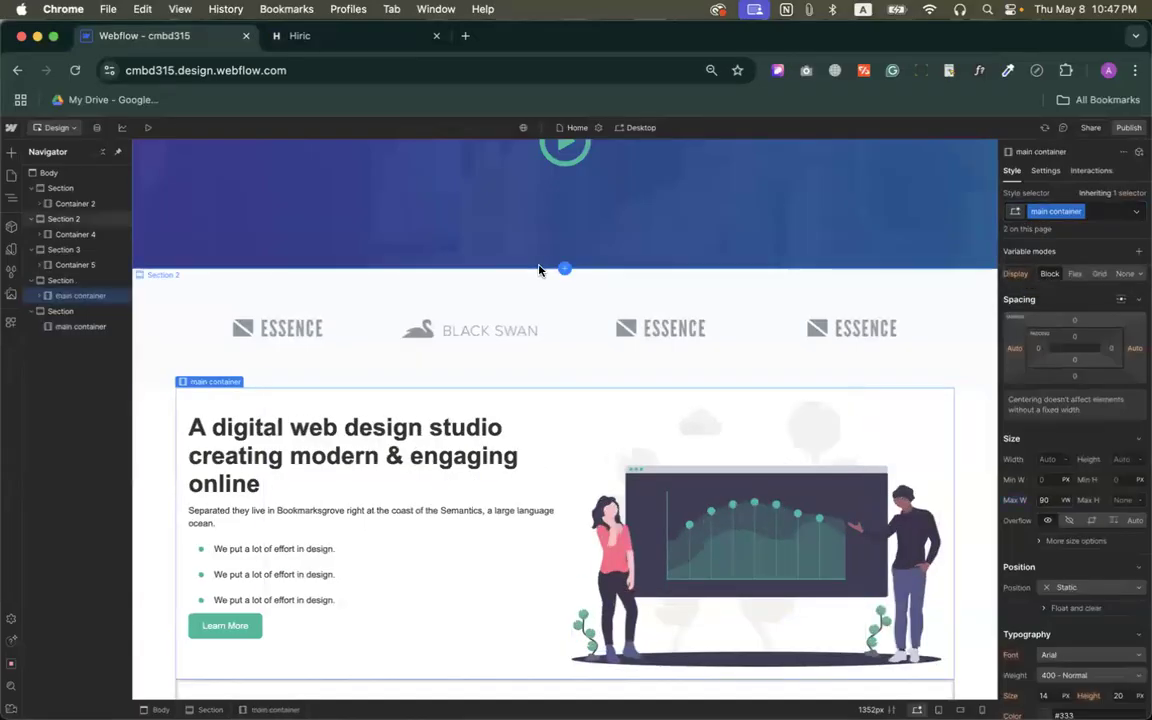
Replace the Container 5 class on the logo section's container with the main container class.
{"action": "scroll", "coordinate": [443, 341], "scroll_direction": "up", "scroll_amount": 3}
{"action": "left_click", "coordinate": [76, 265]}
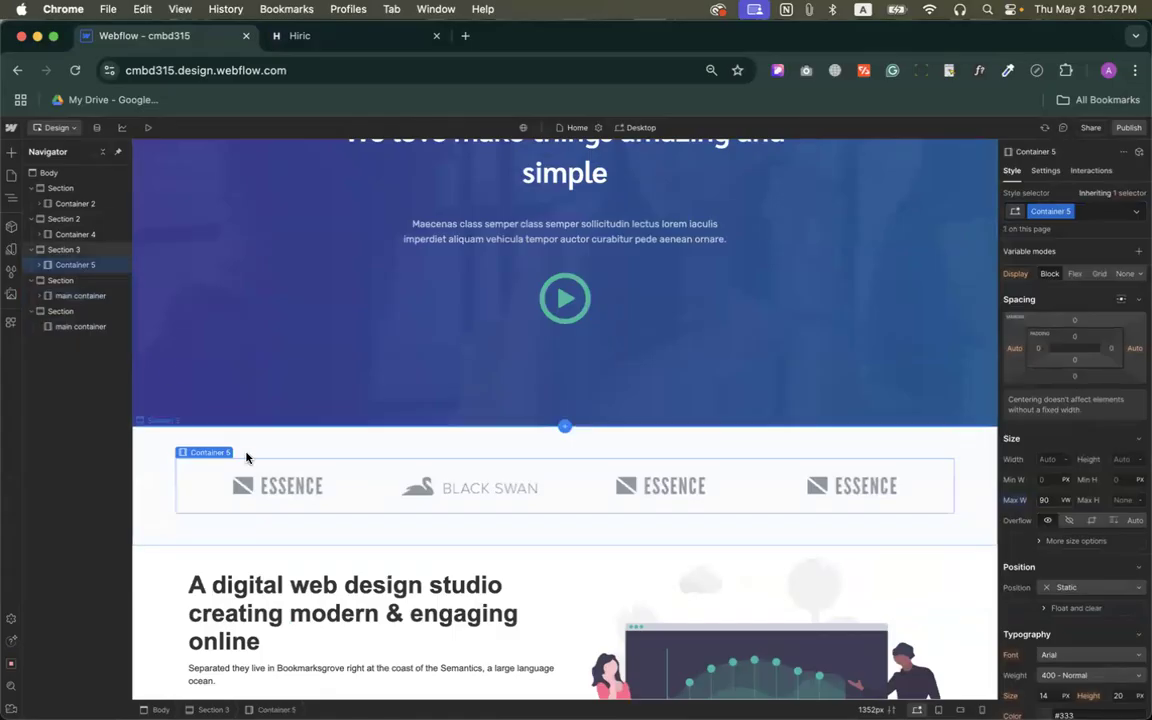
{"action": "left_click", "coordinate": [1082, 214]}
{"action": "key", "text": "BackSpace"}
{"action": "type", "text": "main"}
{"action": "left_click", "coordinate": [1078, 287]}
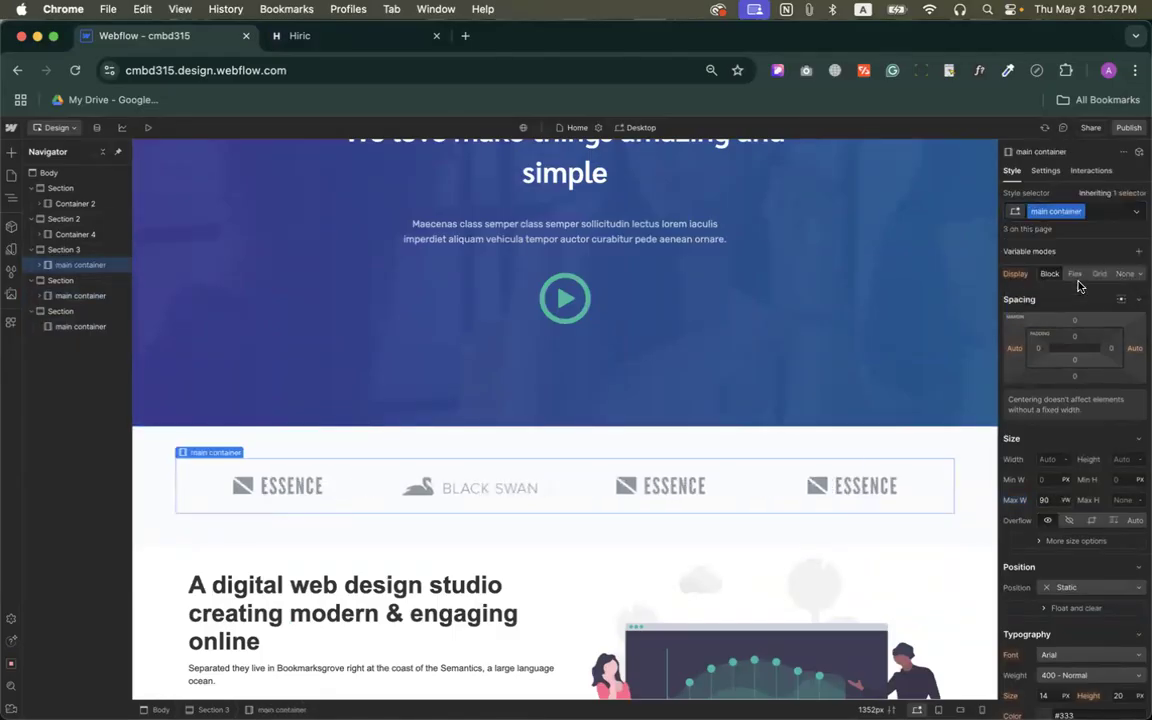
{"action": "scroll", "coordinate": [463, 501], "scroll_direction": "up", "scroll_amount": 5}
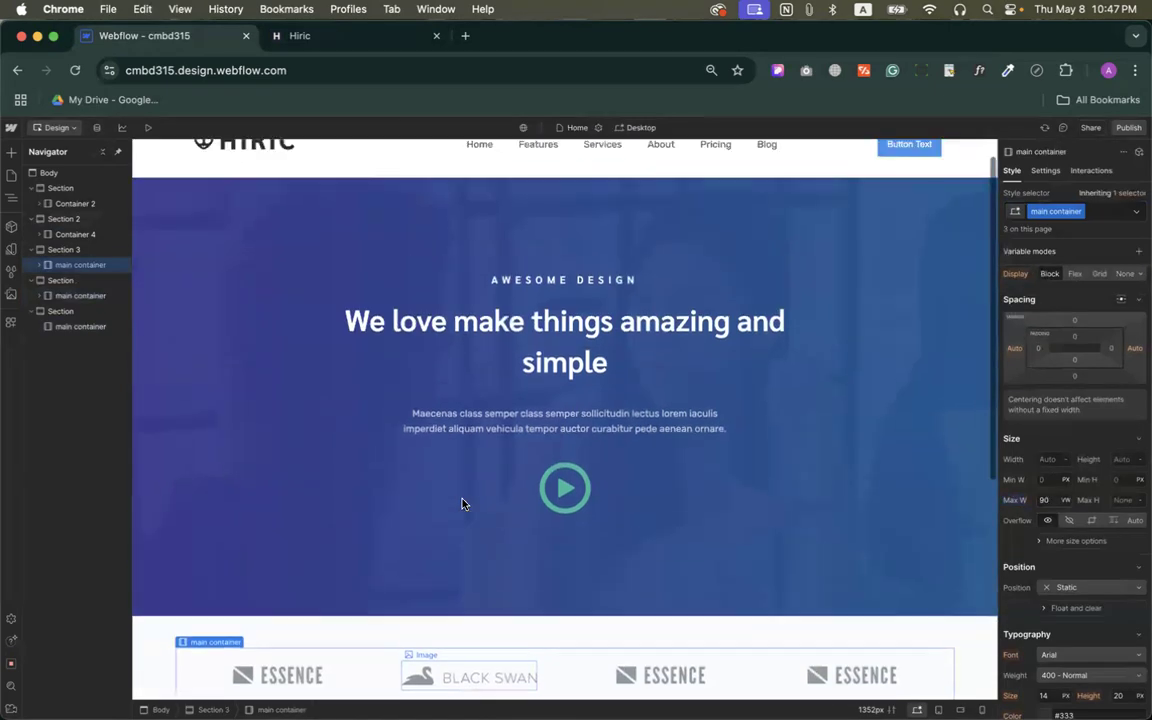
Replace the Container 4 class on the hero section's container with the main container class.
{"action": "left_click", "coordinate": [75, 234]}
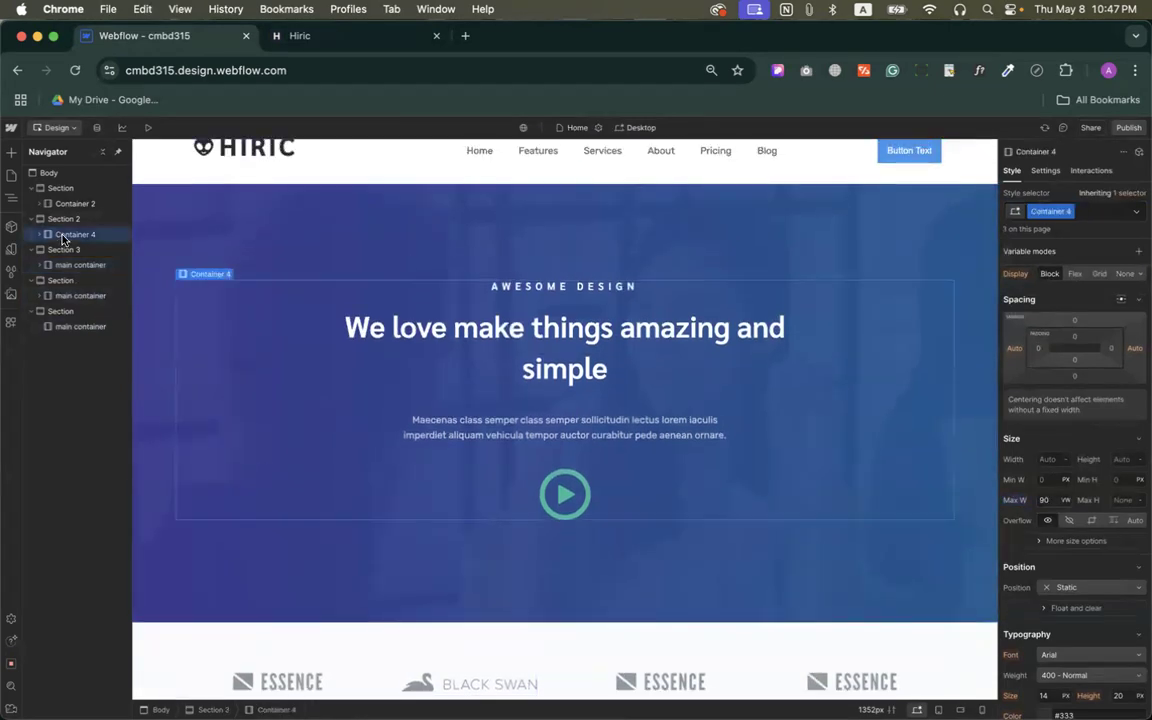
{"action": "left_click", "coordinate": [1090, 212]}
{"action": "key", "text": "BackSpace"}
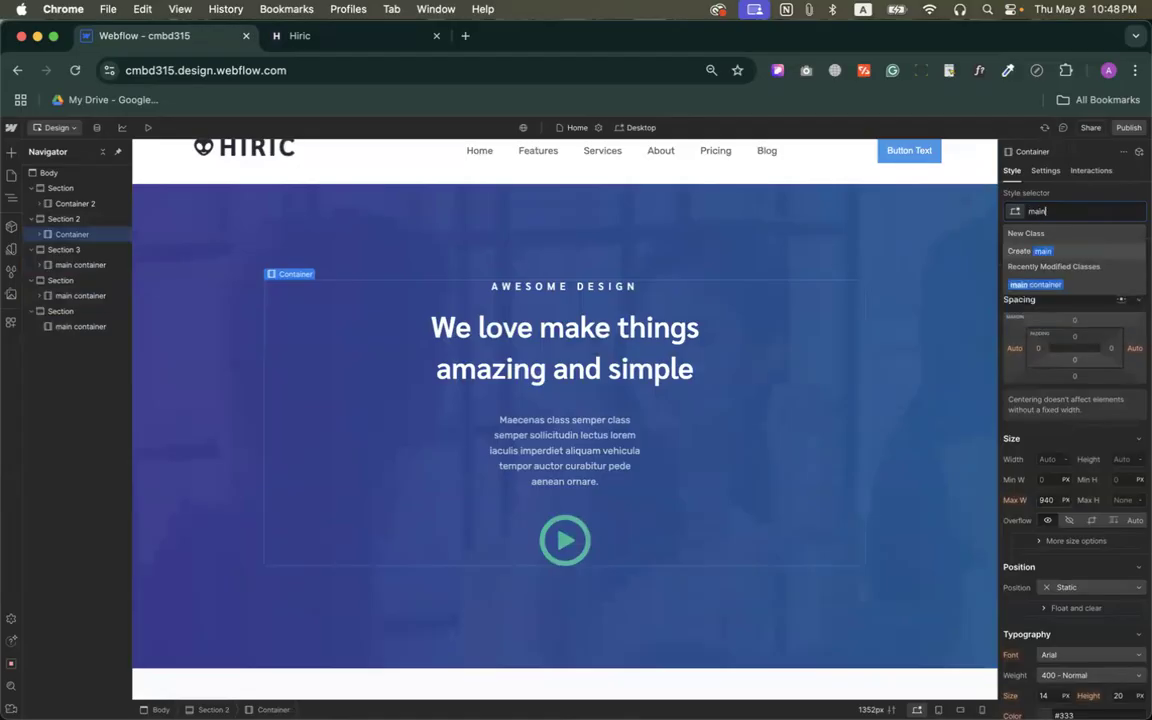
{"action": "left_click", "coordinate": [1078, 297]}
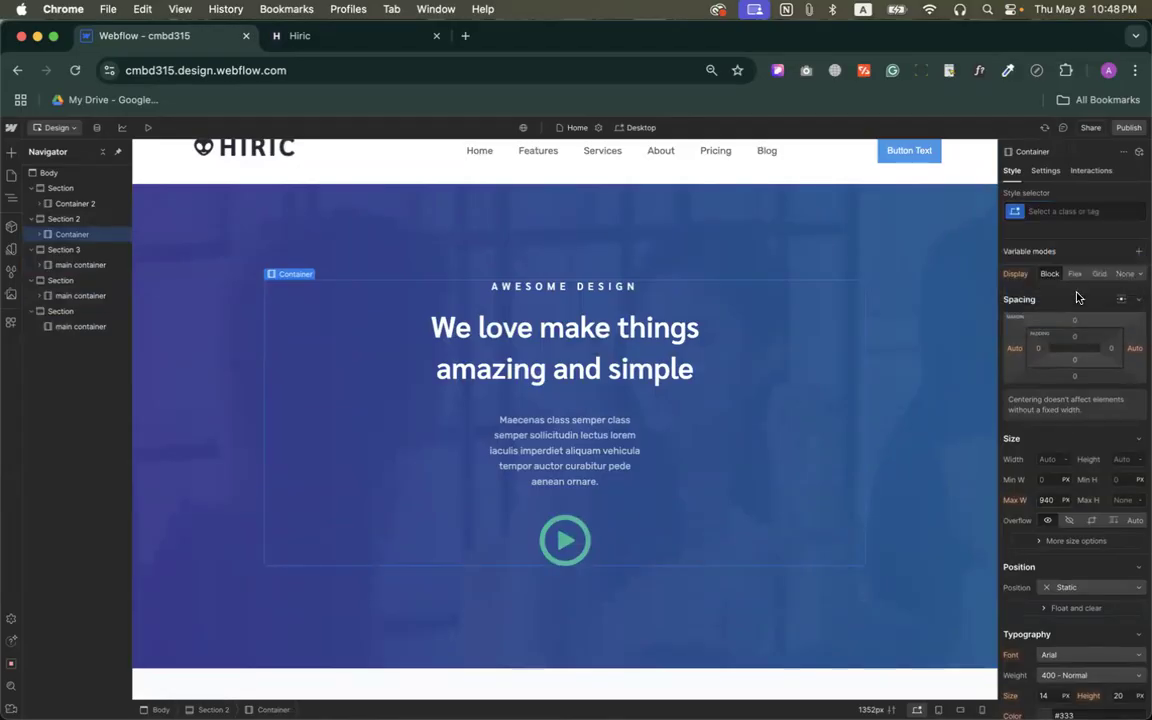
{"action": "left_click", "coordinate": [1059, 214]}
{"action": "type", "text": "main"}
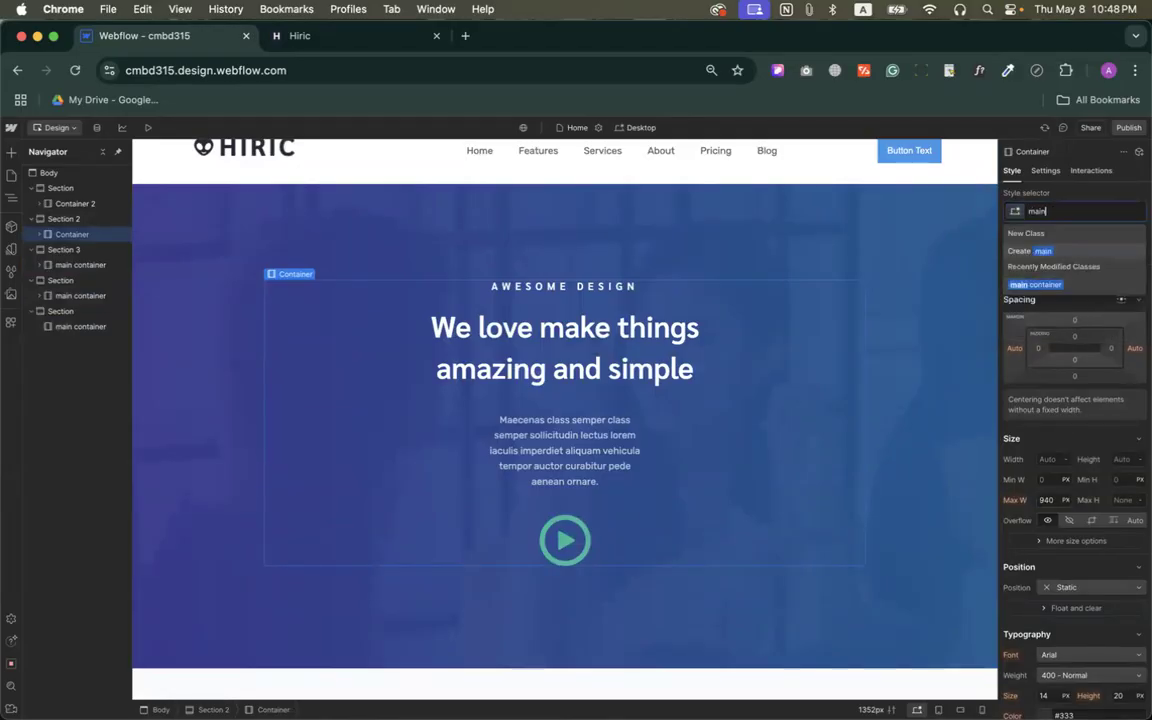
{"action": "left_click", "coordinate": [1089, 285]}
Add another section with a container inside it at the end of the page body.
{"action": "scroll", "coordinate": [640, 520], "scroll_direction": "down", "scroll_amount": 5}
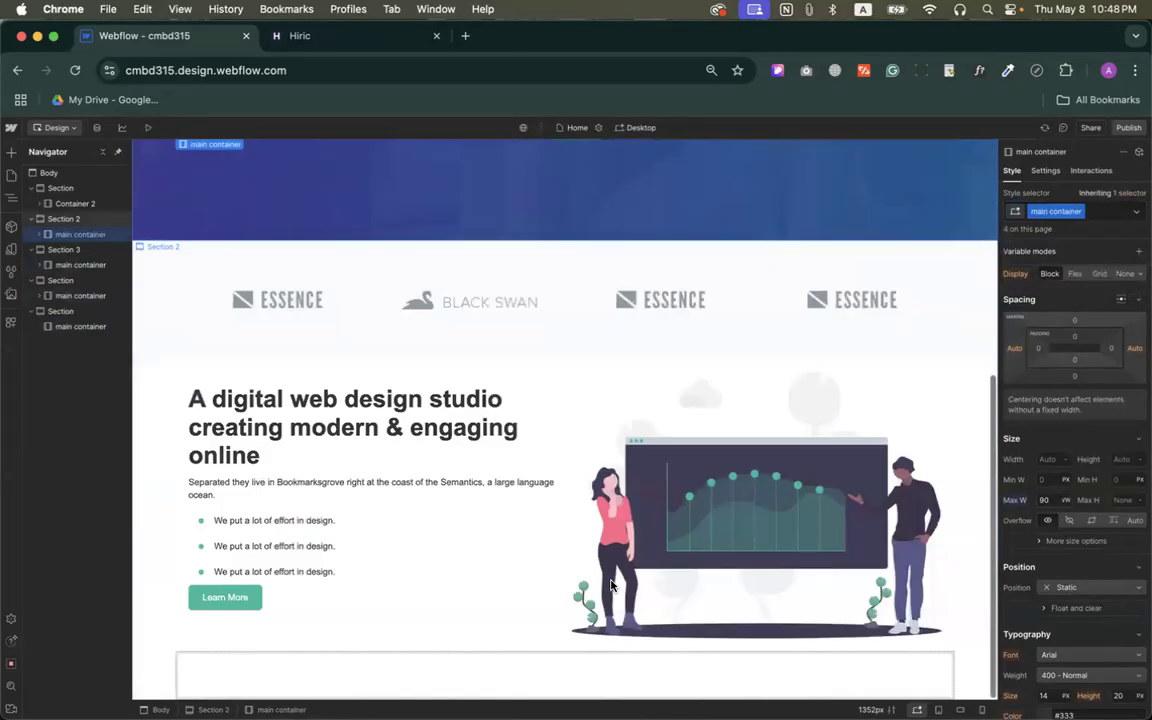
{"action": "left_click", "coordinate": [143, 598]}
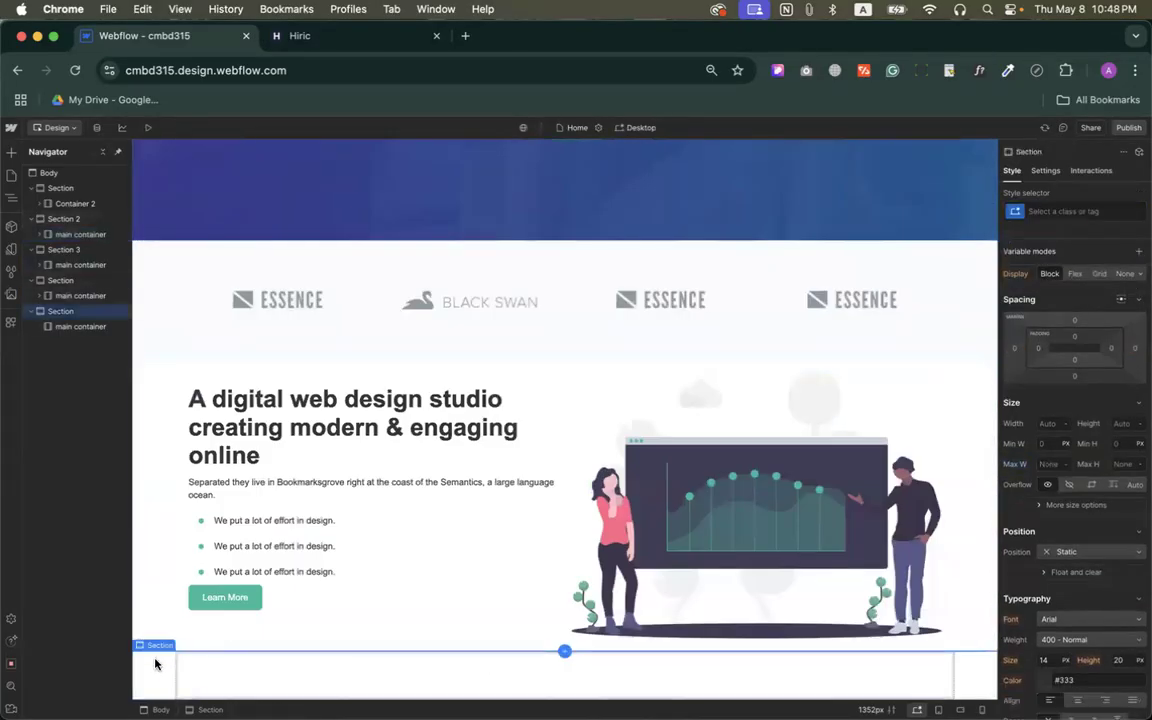
{"action": "left_click", "coordinate": [48, 173]}
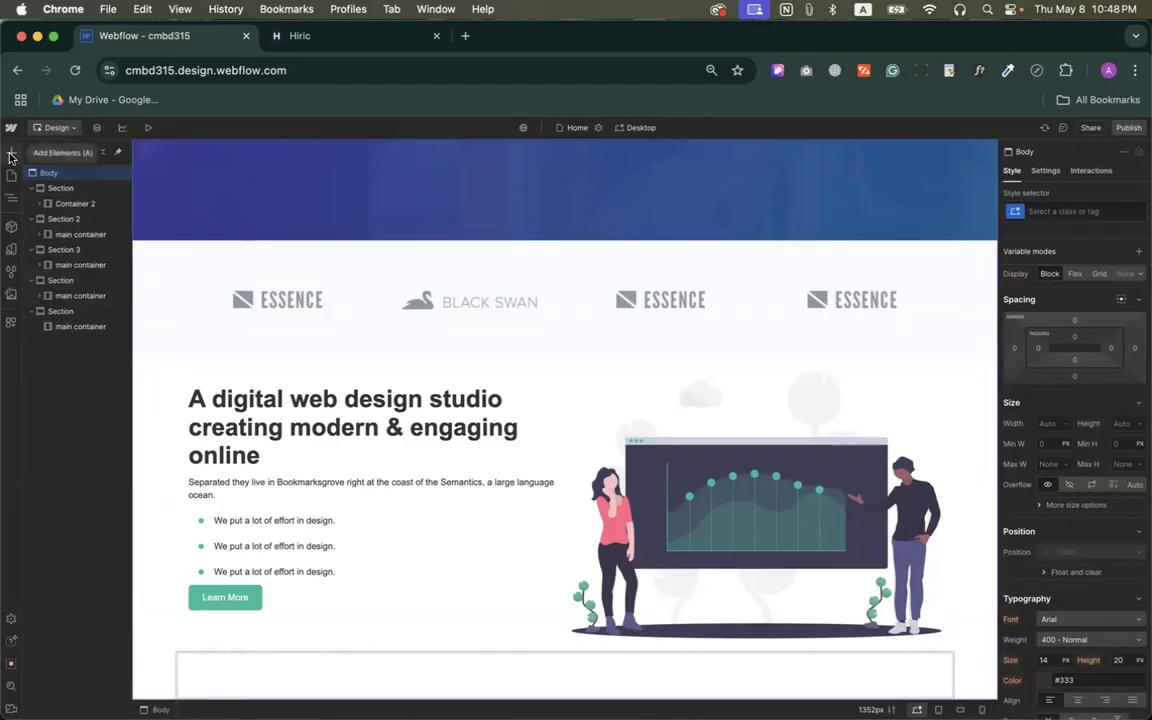
{"action": "left_click", "coordinate": [11, 157]}
{"action": "left_click", "coordinate": [40, 240]}
{"action": "left_click", "coordinate": [11, 155]}
{"action": "left_click", "coordinate": [95, 250]}
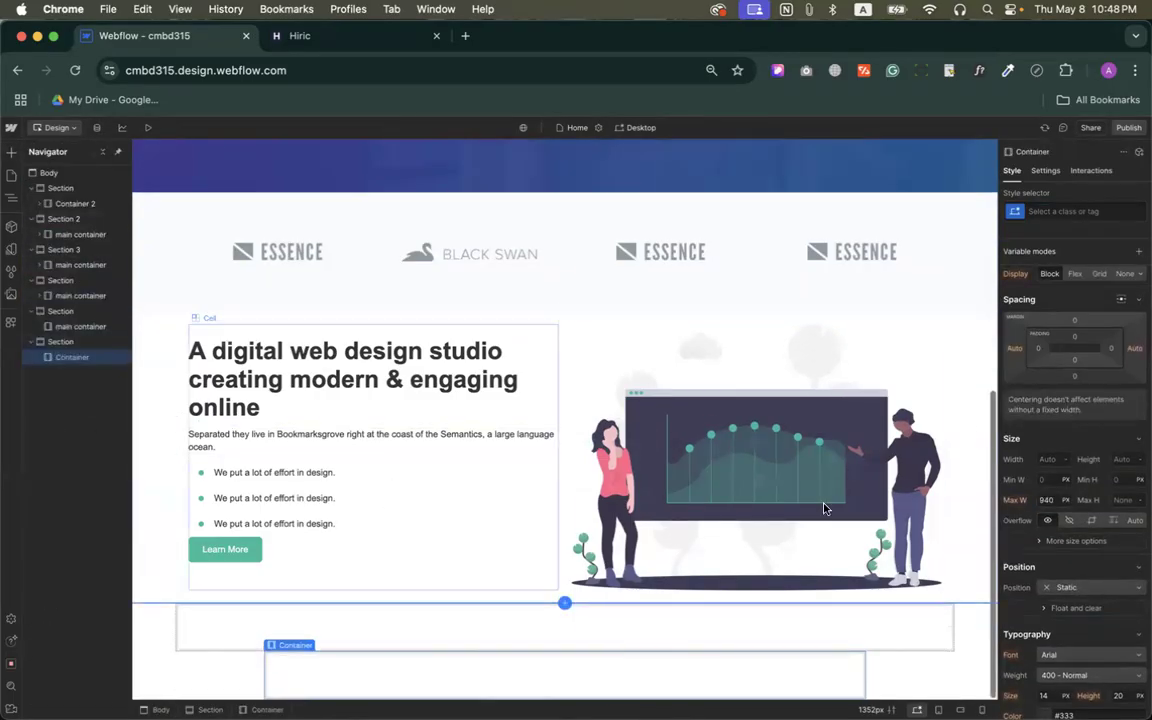
Apply the existing main container class to the newly added section's container.
{"action": "left_click", "coordinate": [1063, 211]}
{"action": "type", "text": "main"}
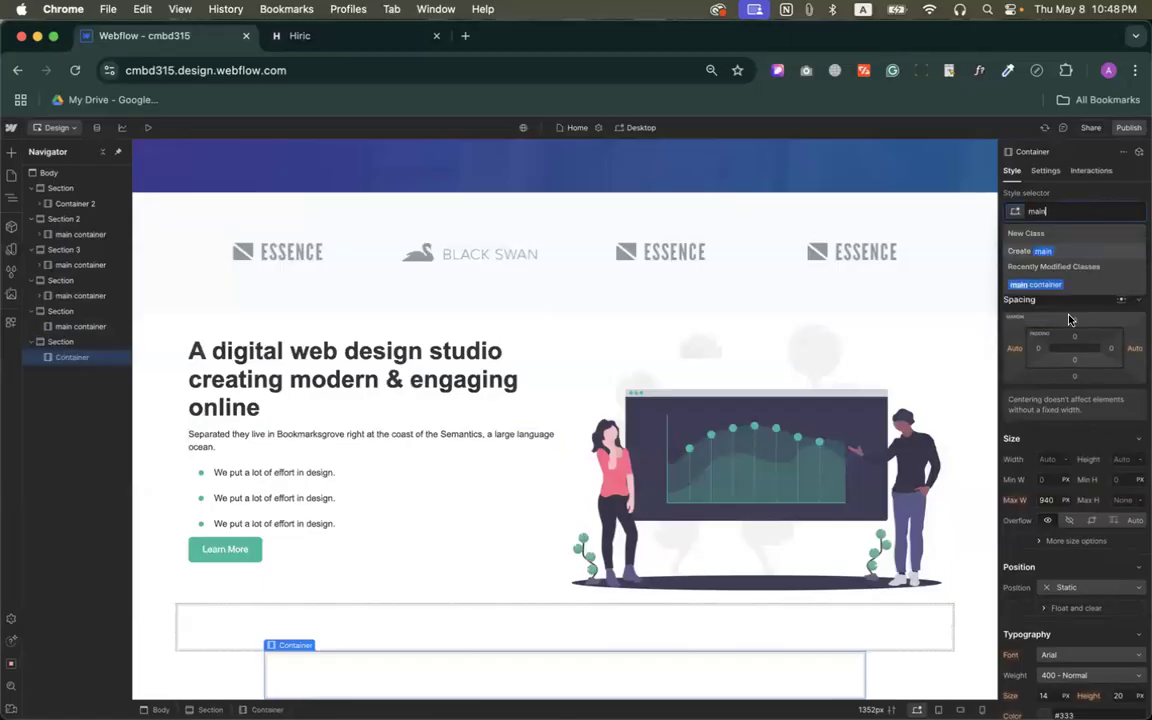
{"action": "left_click", "coordinate": [1068, 285]}
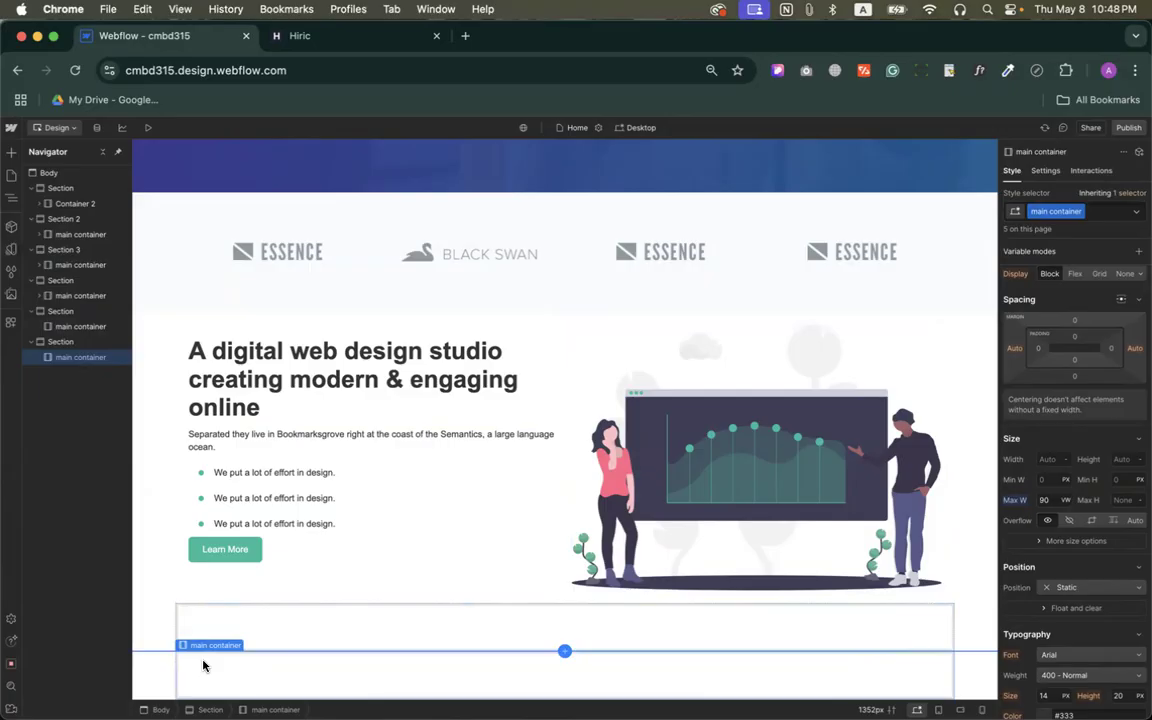
Set the background color of the main container class to red #d72121.
{"action": "scroll", "coordinate": [1060, 482], "scroll_direction": "down", "scroll_amount": 8}
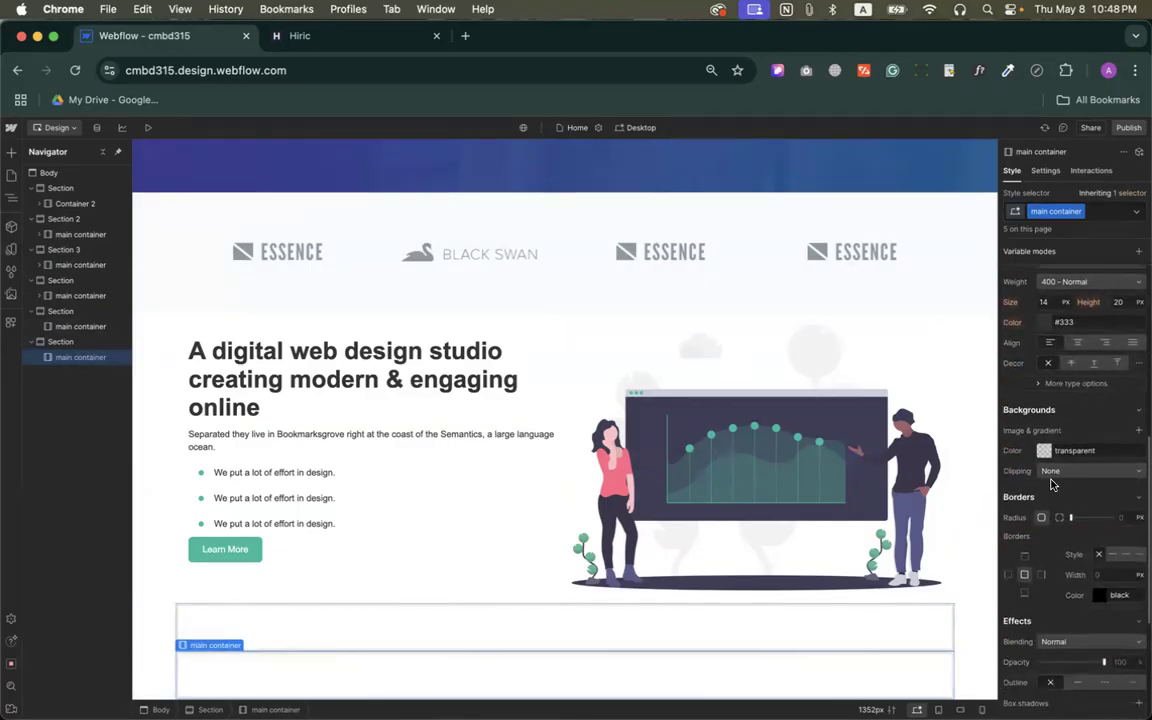
{"action": "scroll", "coordinate": [1035, 400], "scroll_direction": "up", "scroll_amount": 4}
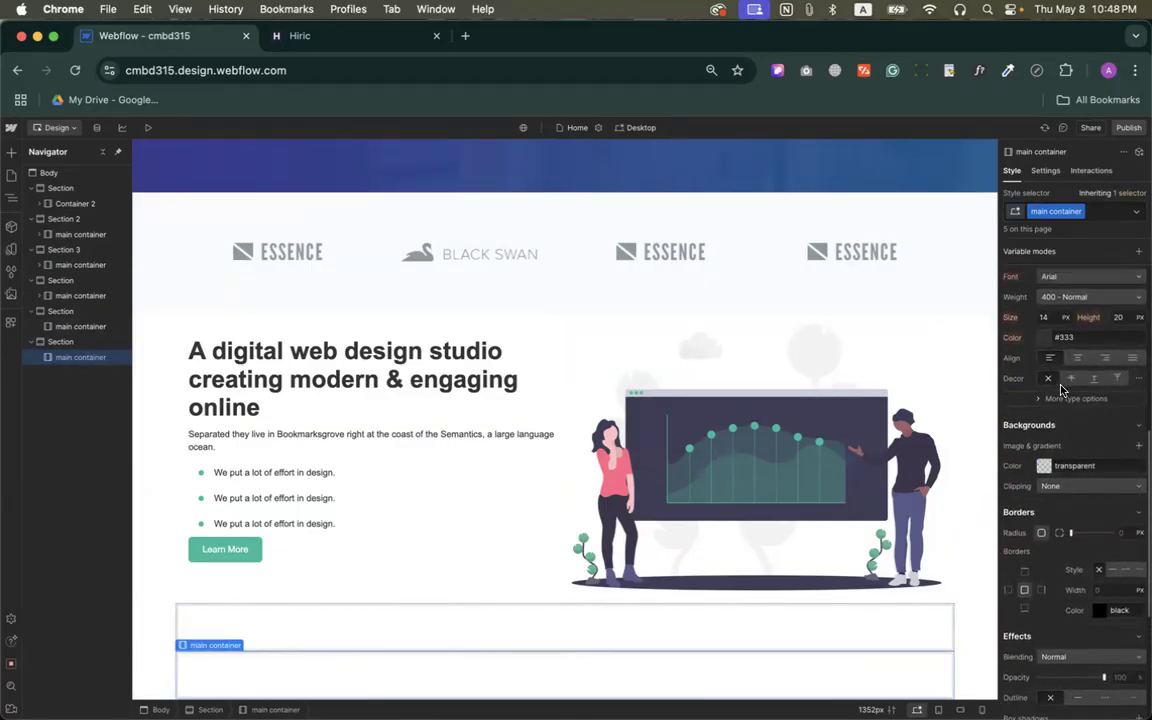
{"action": "scroll", "coordinate": [1046, 470], "scroll_direction": "down", "scroll_amount": 4}
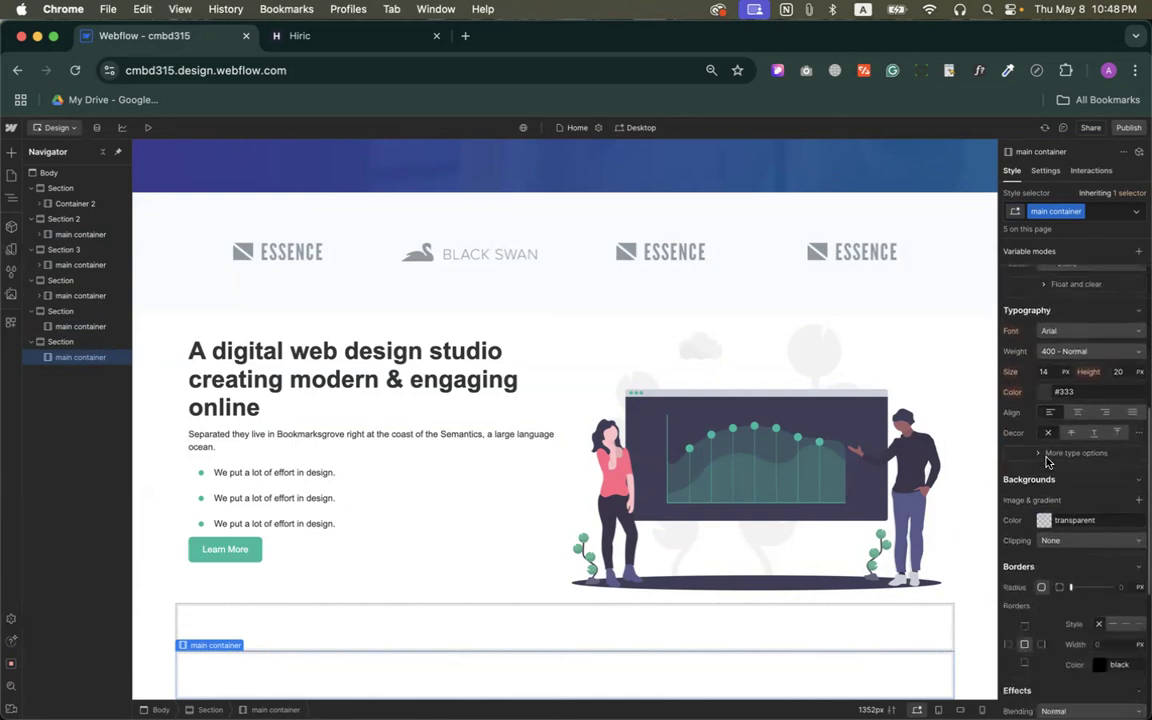
{"action": "left_click", "coordinate": [1043, 494]}
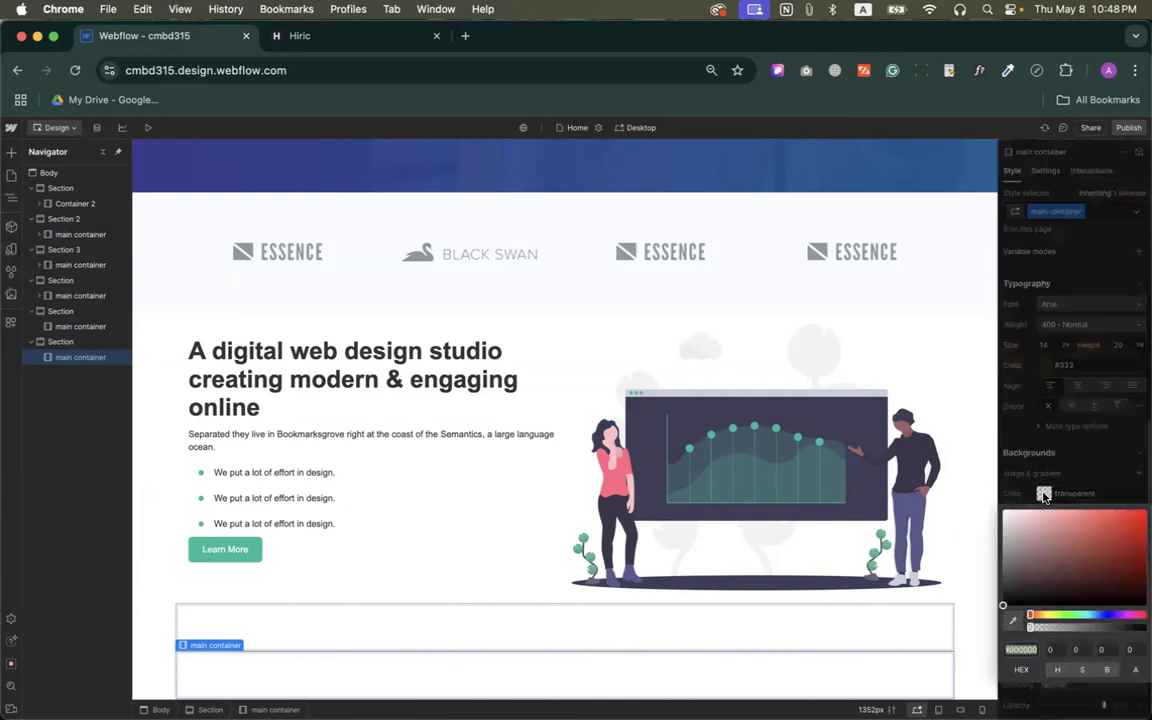
{"action": "left_click", "coordinate": [1117, 521]}
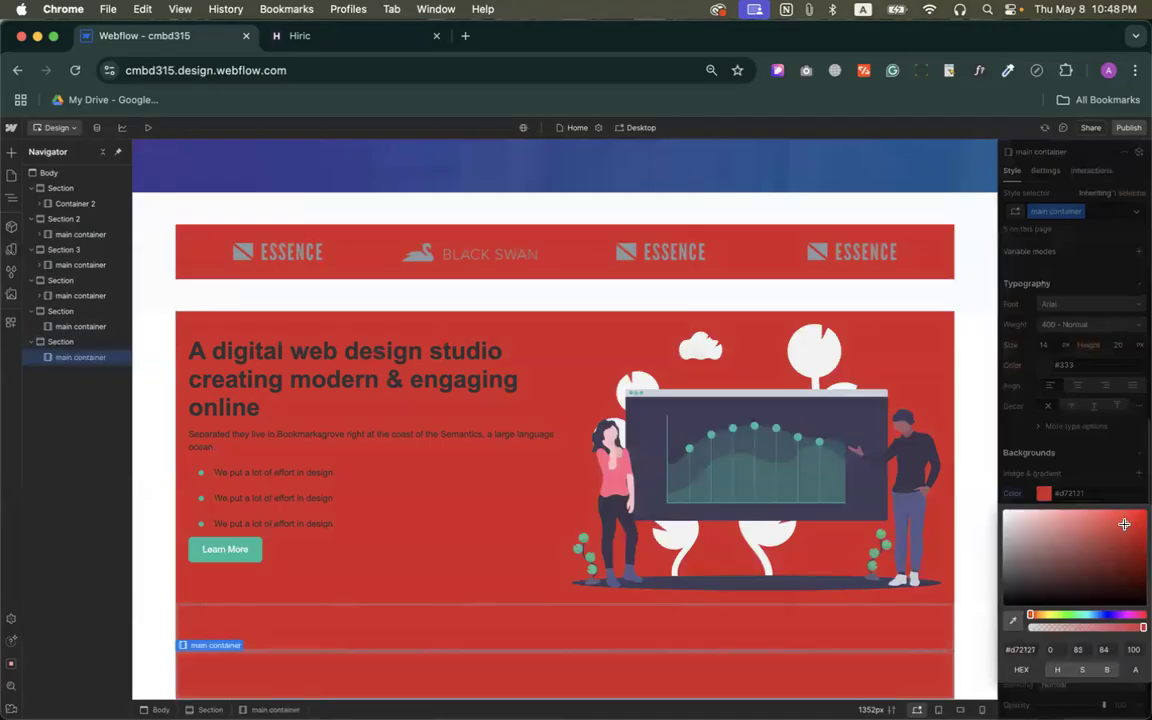
Review the colored containers across the page and reset the main container class's background color.
{"action": "scroll", "coordinate": [566, 267], "scroll_direction": "up", "scroll_amount": 5}
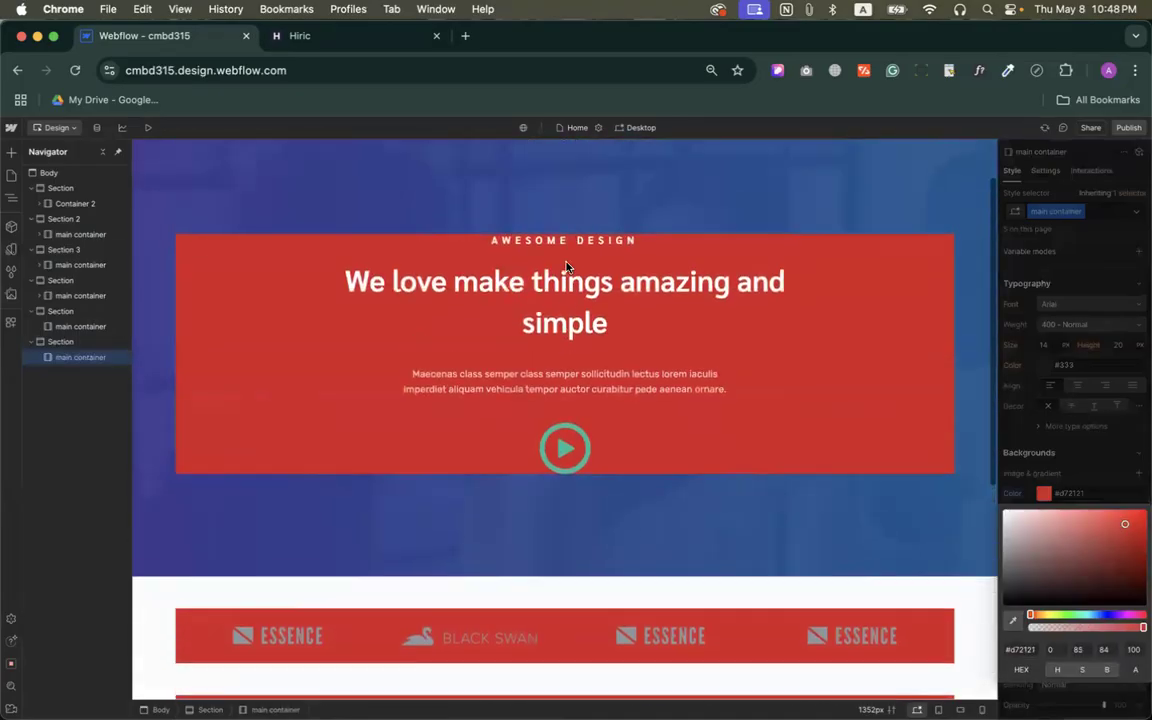
{"action": "scroll", "coordinate": [566, 267], "scroll_direction": "down", "scroll_amount": 5}
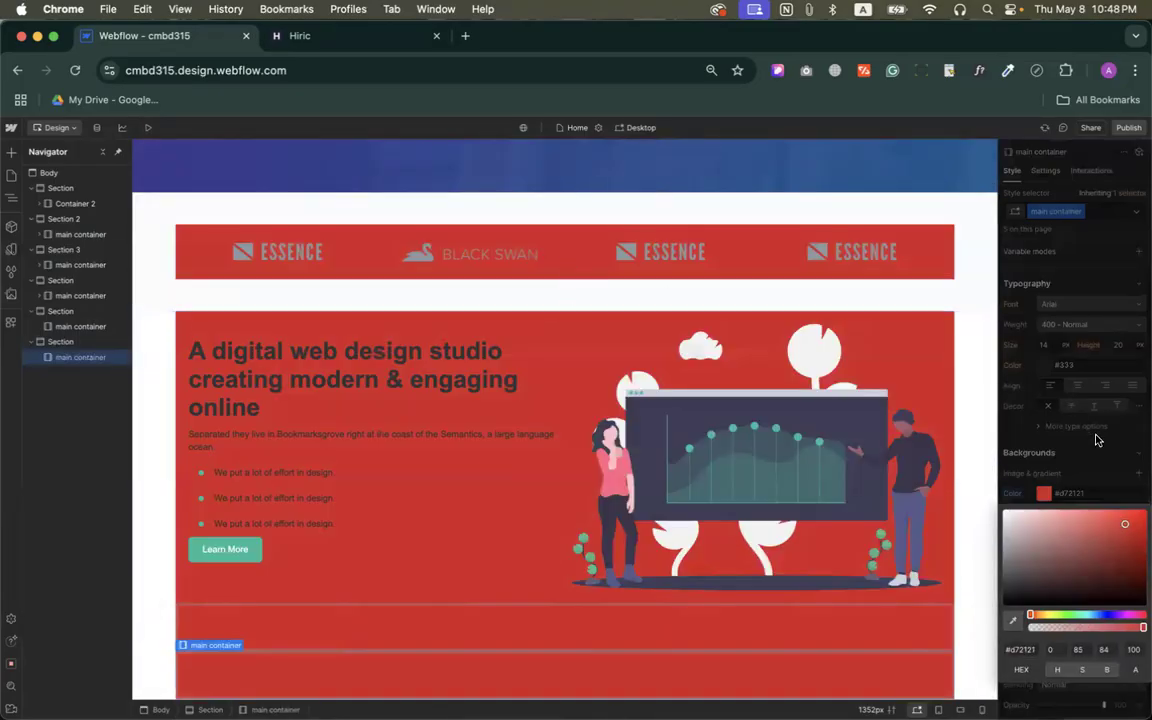
{"action": "left_click", "coordinate": [1048, 492]}
{"action": "left_click", "coordinate": [1014, 496]}
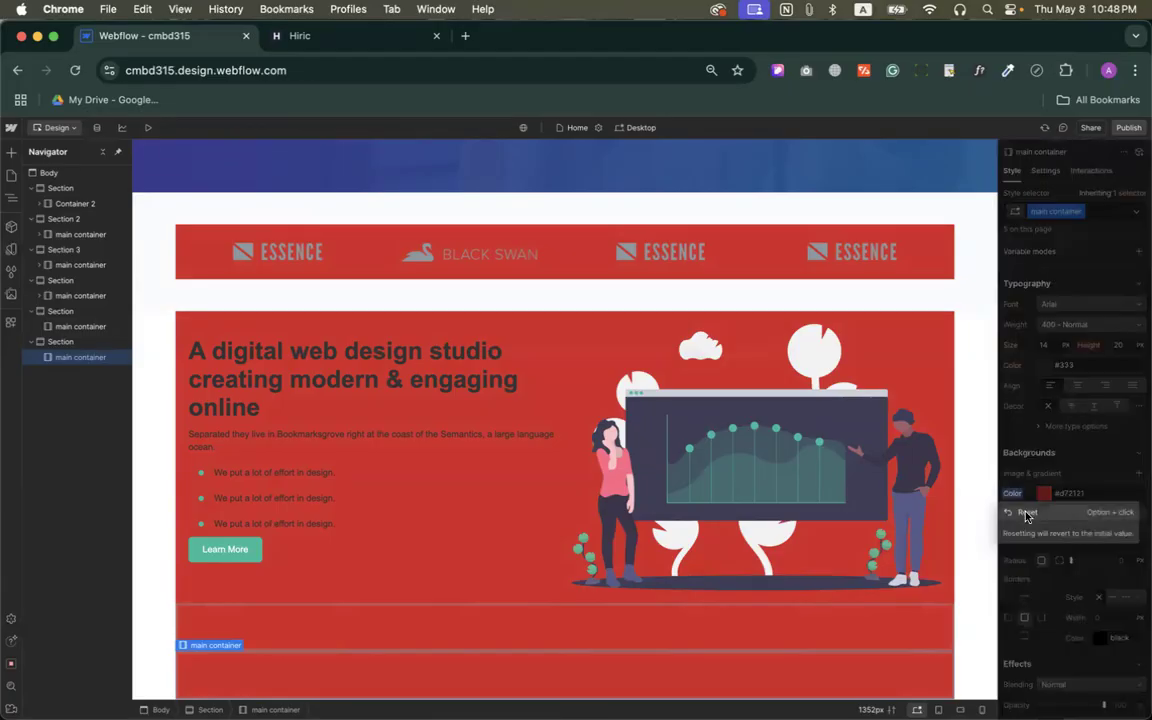
{"action": "left_click", "coordinate": [1026, 513]}
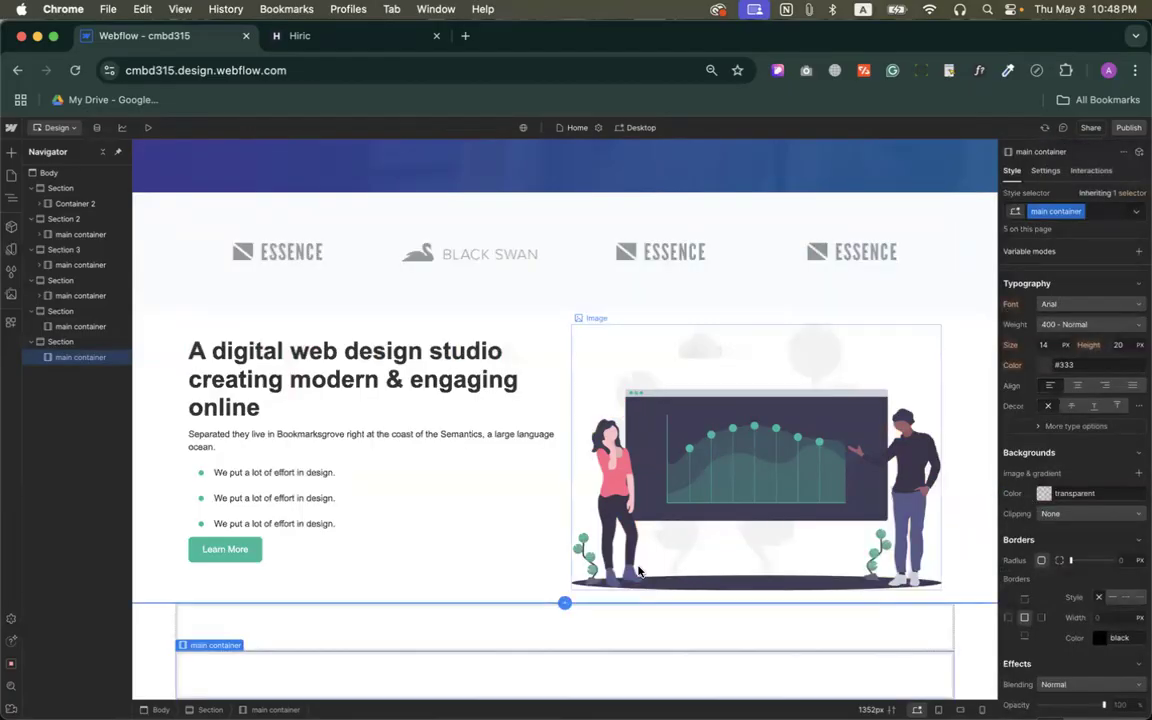
Delete the extra section at the end of the page.
{"action": "left_click", "coordinate": [160, 666]}
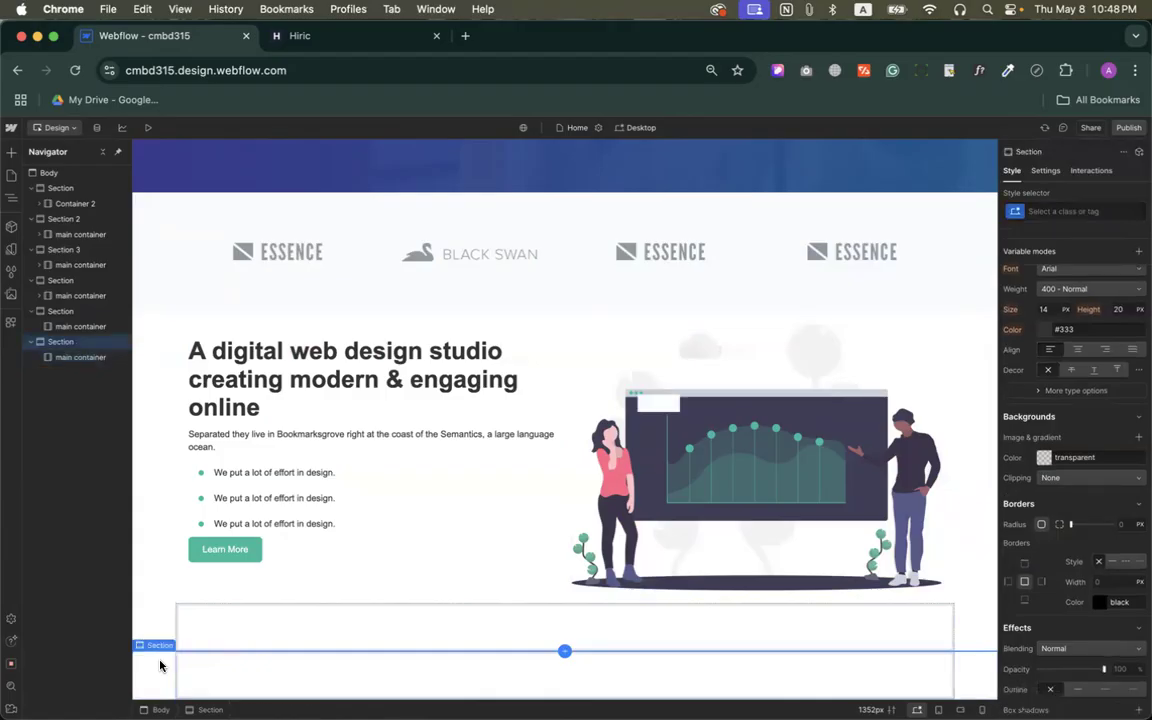
{"action": "key", "text": "Delete"}
Select the empty last section's main container and copy the Our Services title from the Hiric reference page.
{"action": "left_click", "coordinate": [222, 648]}
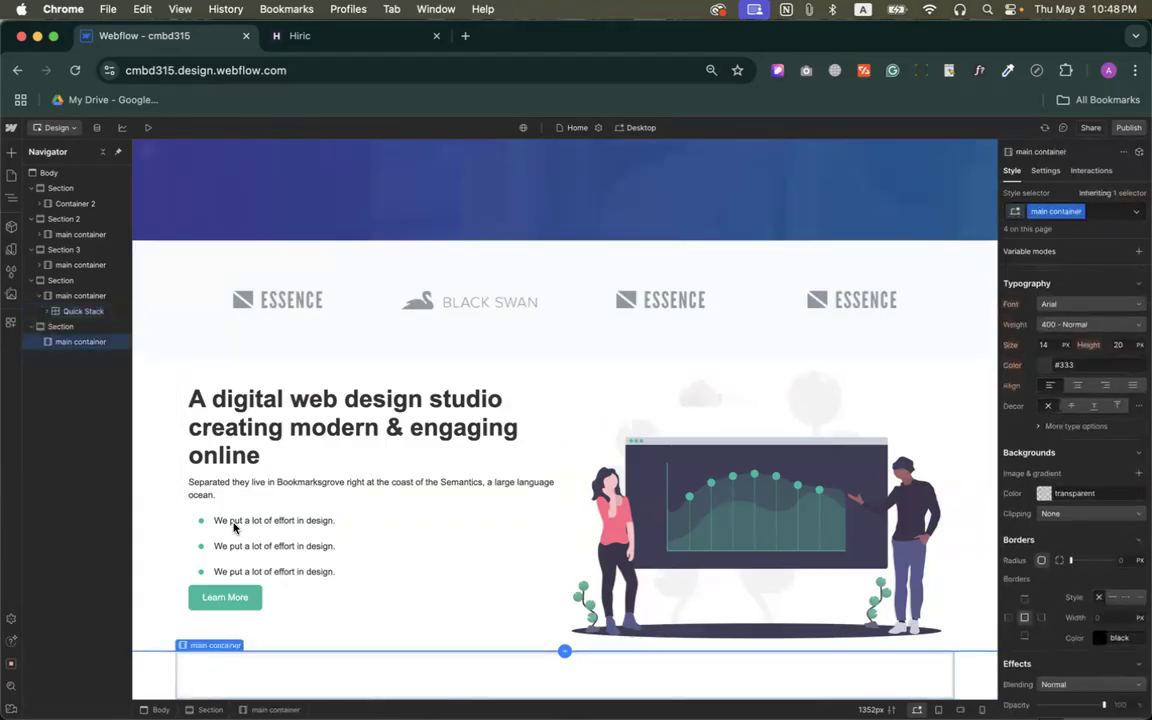
{"action": "left_click", "coordinate": [290, 40]}
{"action": "left_click", "coordinate": [505, 252]}
{"action": "left_click_drag", "start_coordinate": [505, 252], "coordinate": [679, 260]}
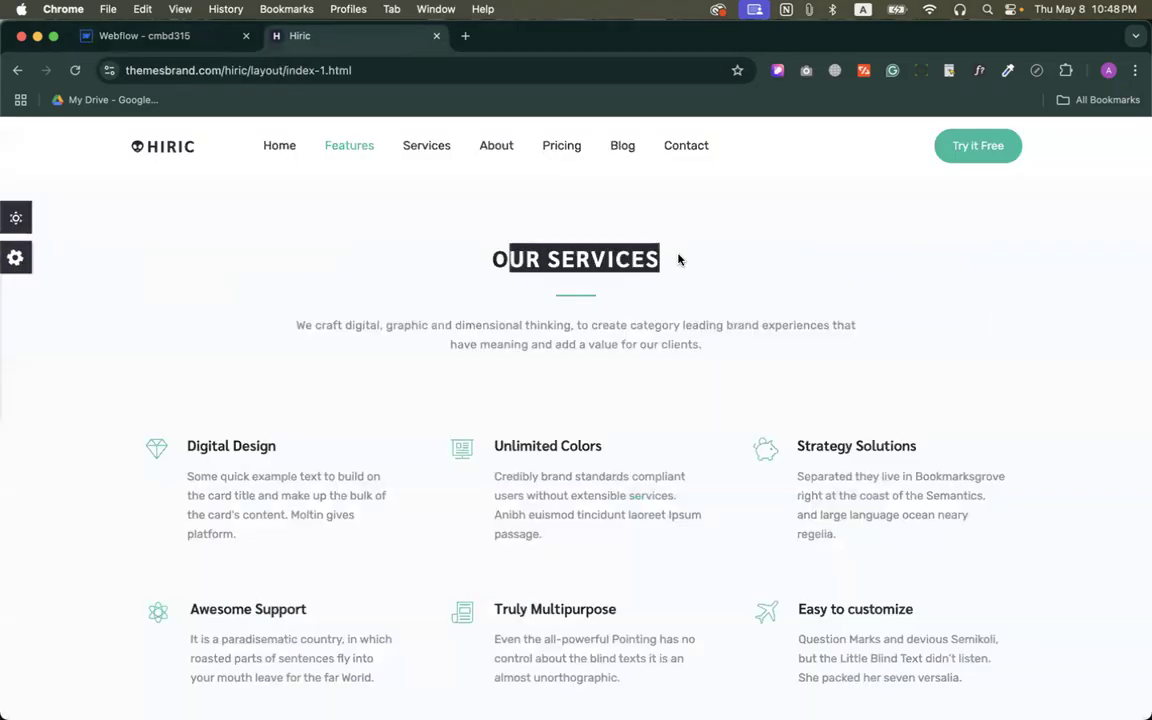
{"action": "triple_click", "coordinate": [620, 259]}
{"action": "left_click", "coordinate": [177, 44]}
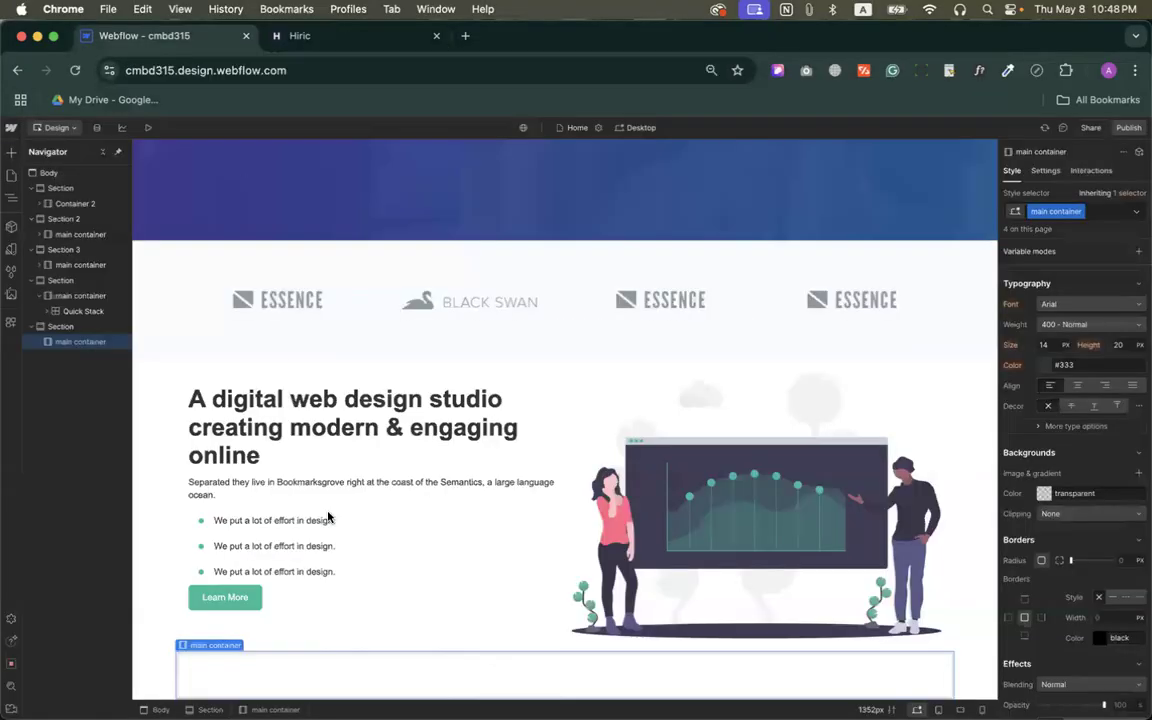
Add a heading inside the last section's main container and set its text to Our Services.
{"action": "left_click", "coordinate": [11, 152]}
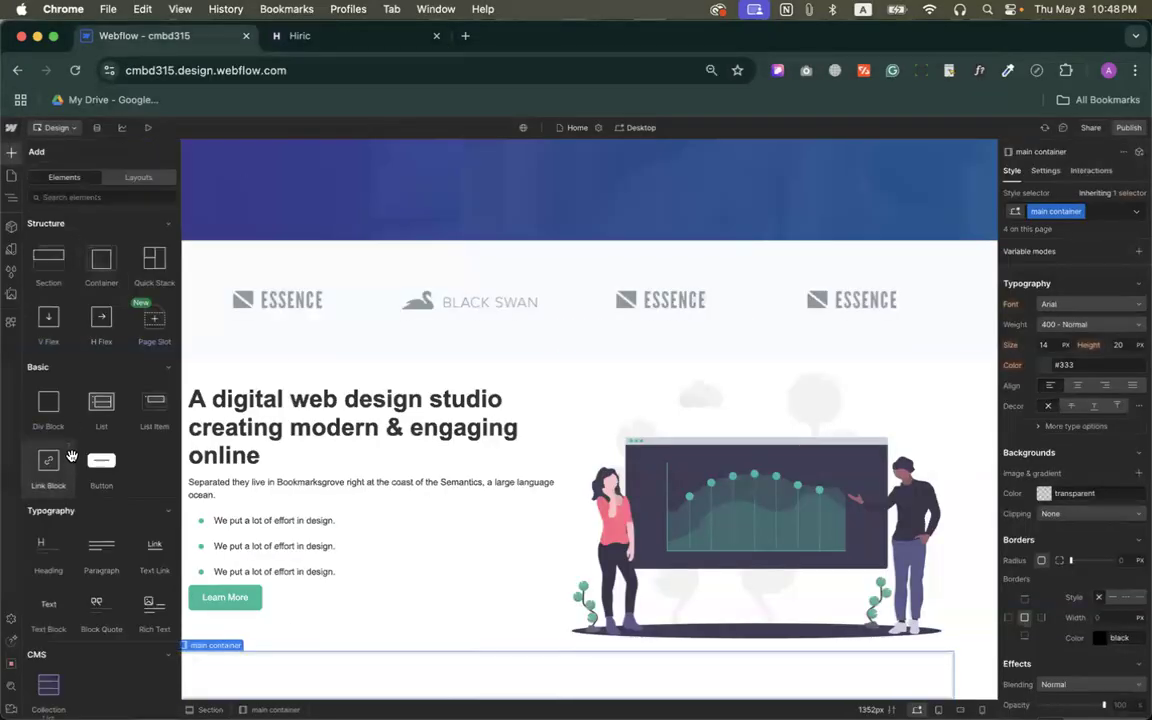
{"action": "left_click", "coordinate": [41, 548]}
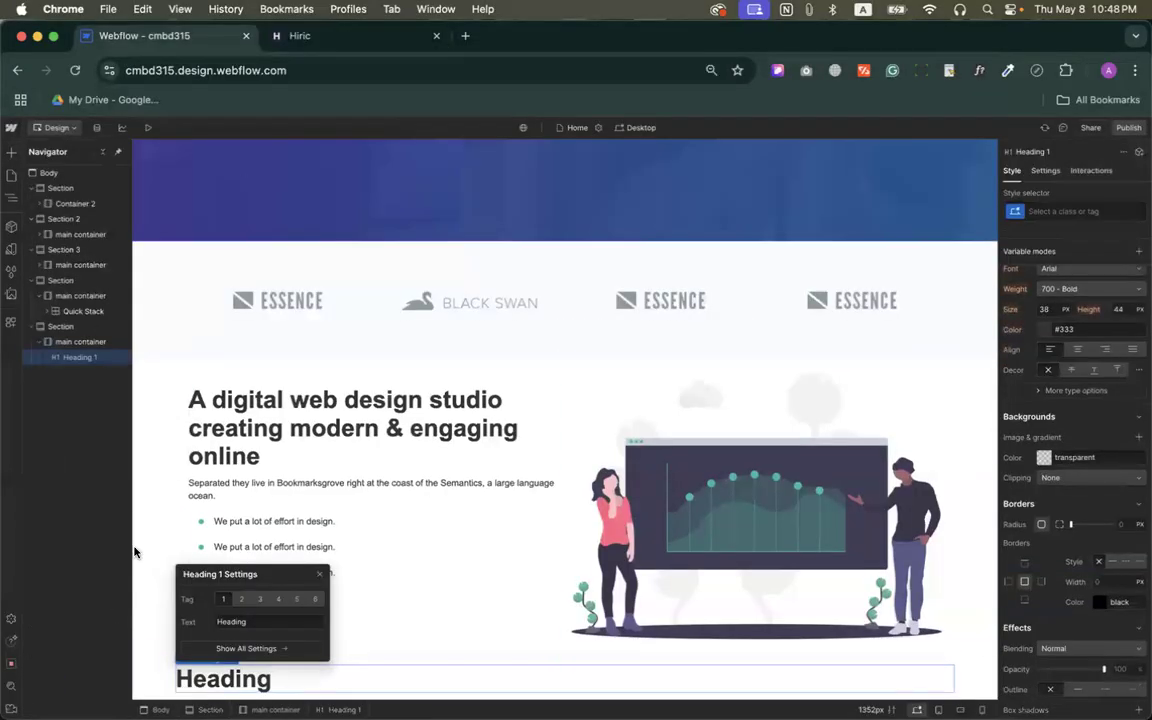
{"action": "left_click", "coordinate": [241, 673]}
{"action": "double_click", "coordinate": [241, 673]}
{"action": "type", "text": "Our Services"}
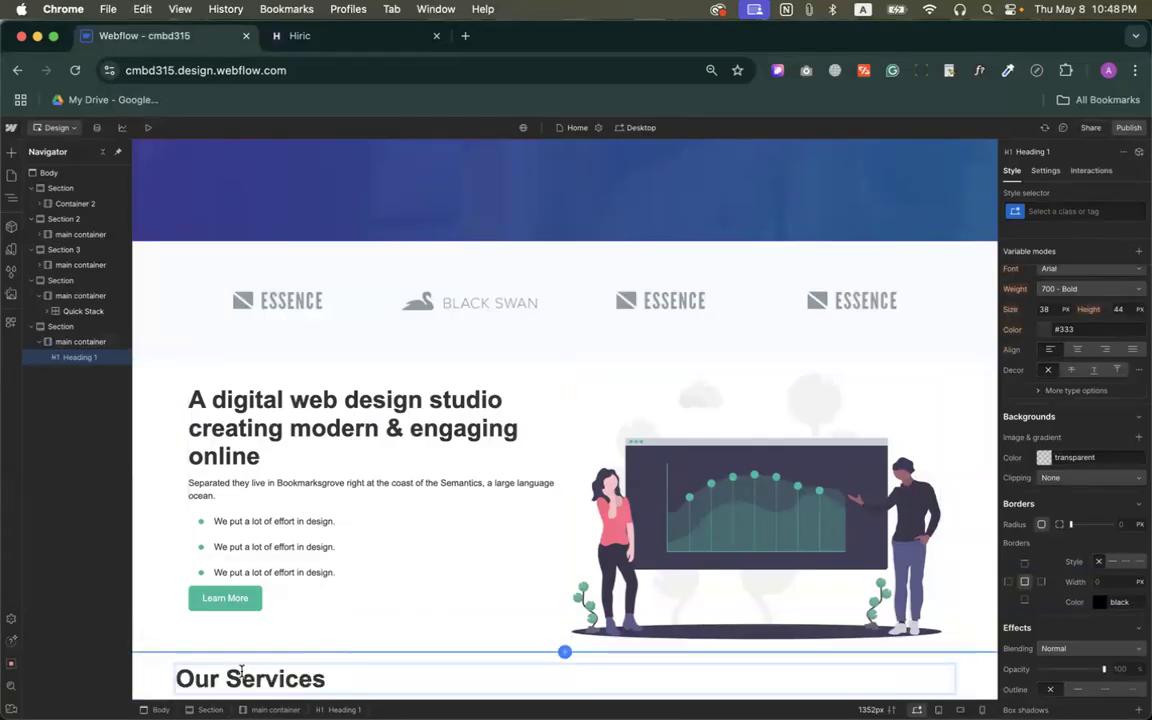
Copy the description paragraph beneath the Our Services title on the Hiric page and return to Webflow.
{"action": "left_click", "coordinate": [300, 36]}
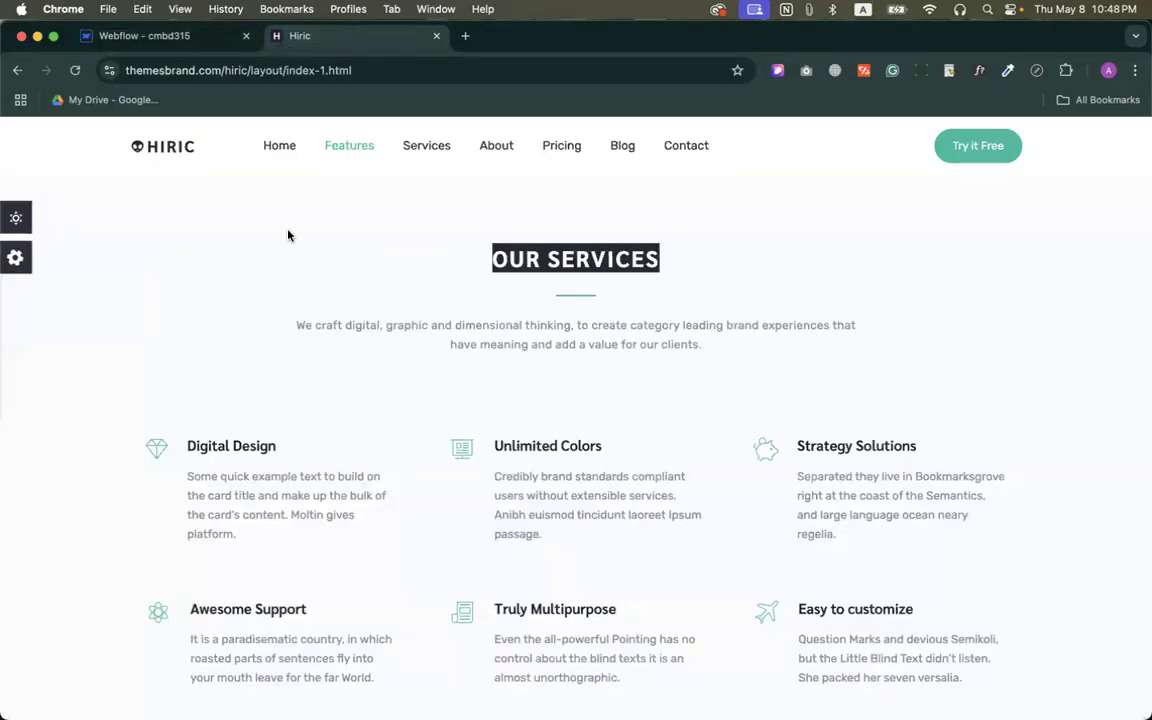
{"action": "triple_click", "coordinate": [352, 322]}
{"action": "left_click", "coordinate": [142, 9]}
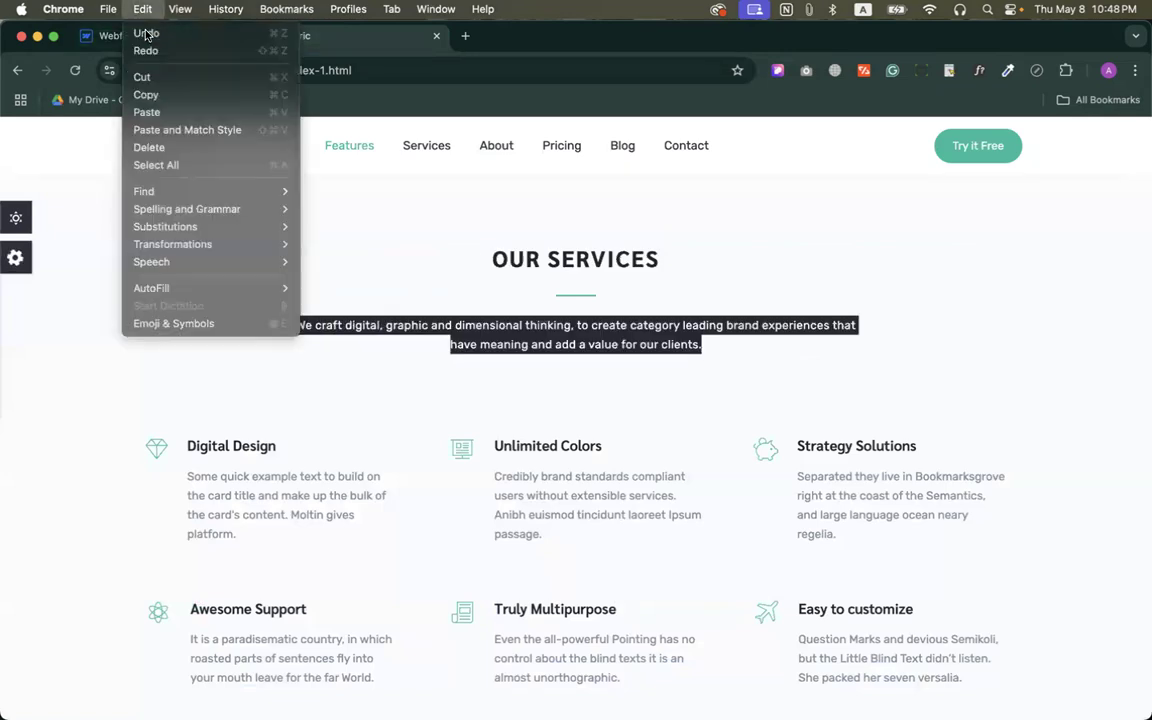
{"action": "key", "text": "cmd+c"}
{"action": "left_click", "coordinate": [105, 38]}
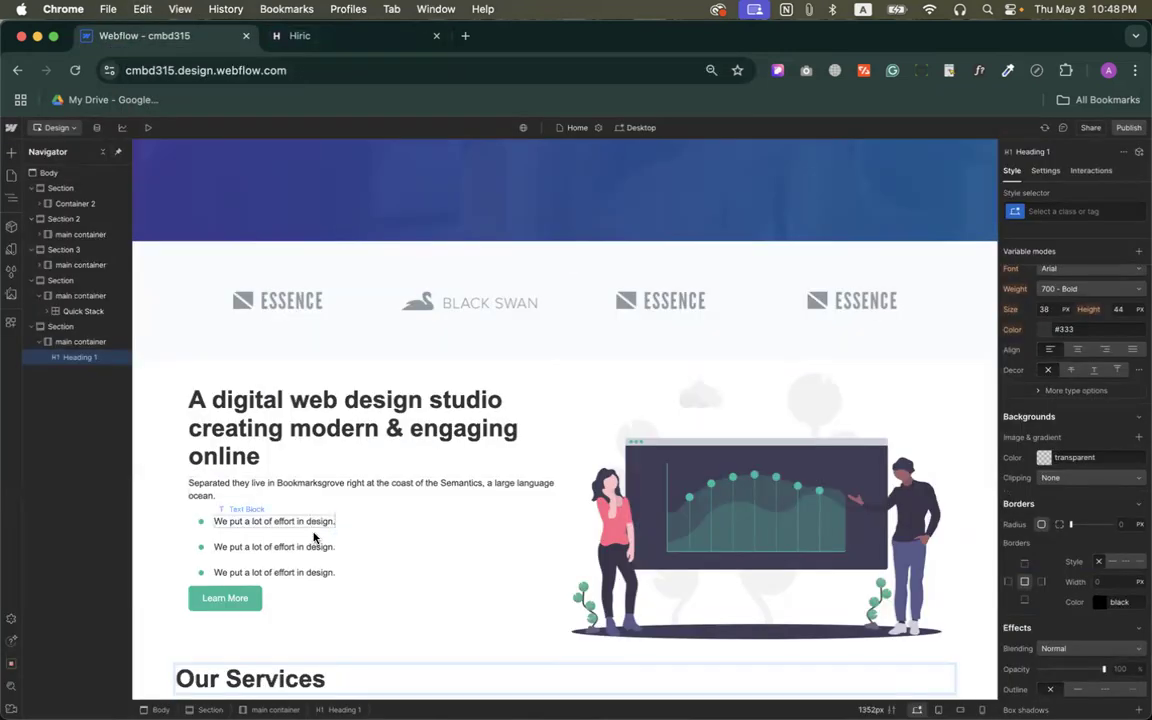
Center-align the text of the Our Services heading.
{"action": "key", "text": "Escape"}
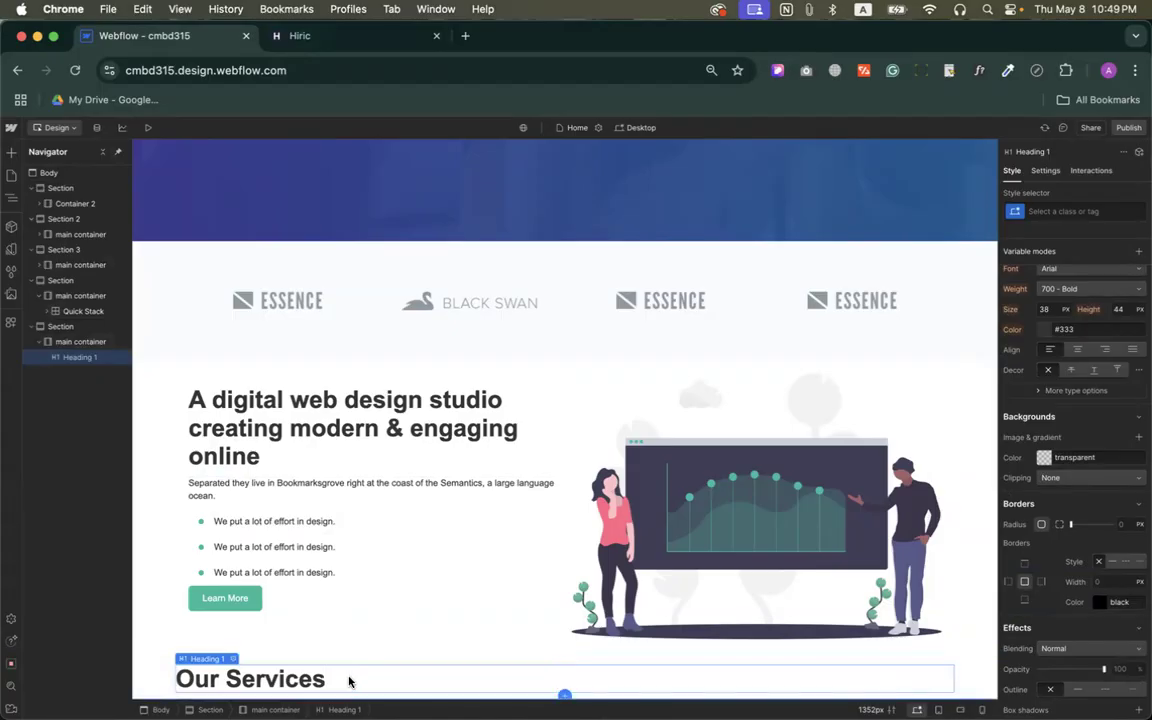
{"action": "scroll", "coordinate": [1110, 560], "scroll_direction": "down", "scroll_amount": 3}
{"action": "scroll", "coordinate": [1107, 544], "scroll_direction": "up", "scroll_amount": 5}
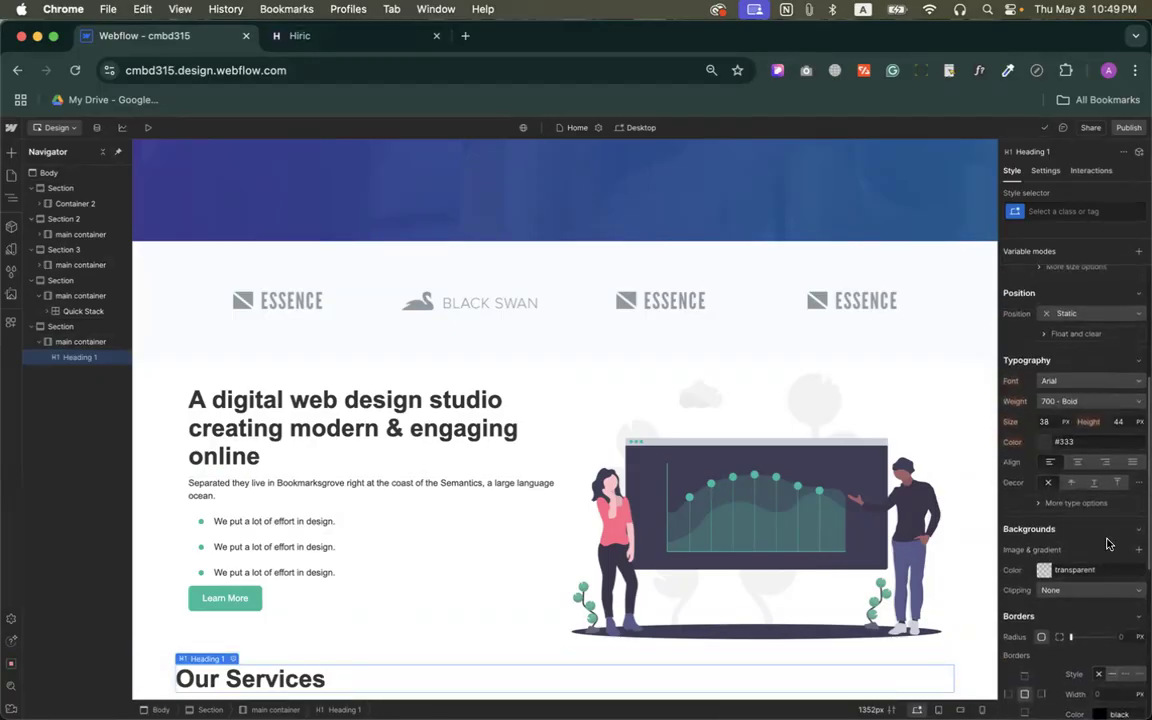
{"action": "left_click", "coordinate": [1080, 462]}
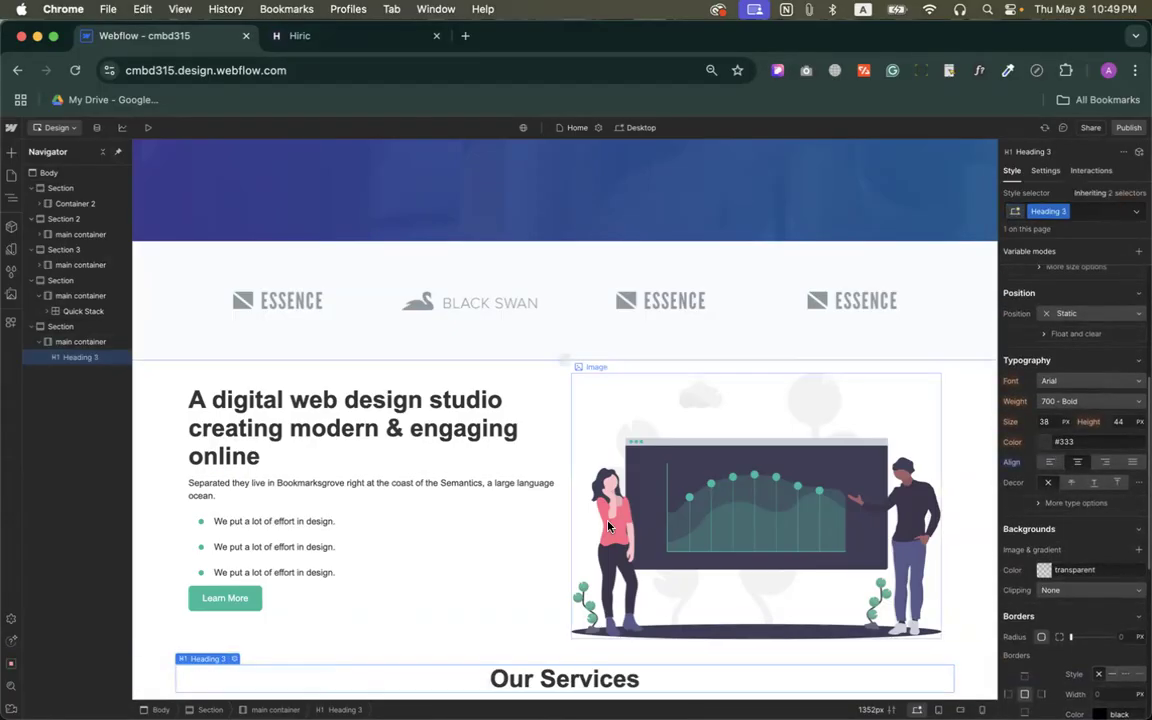
Add a div block beneath the Our Services heading in its main container.
{"action": "key", "text": "ctrl+Tab"}
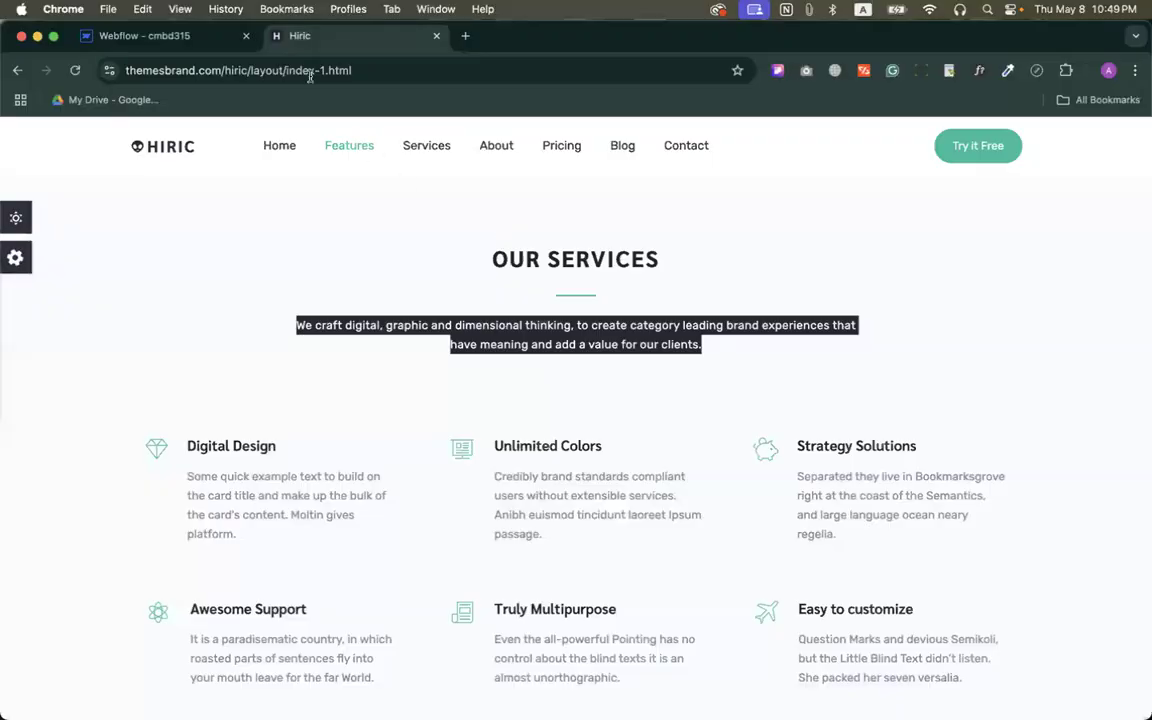
{"action": "left_click", "coordinate": [202, 38]}
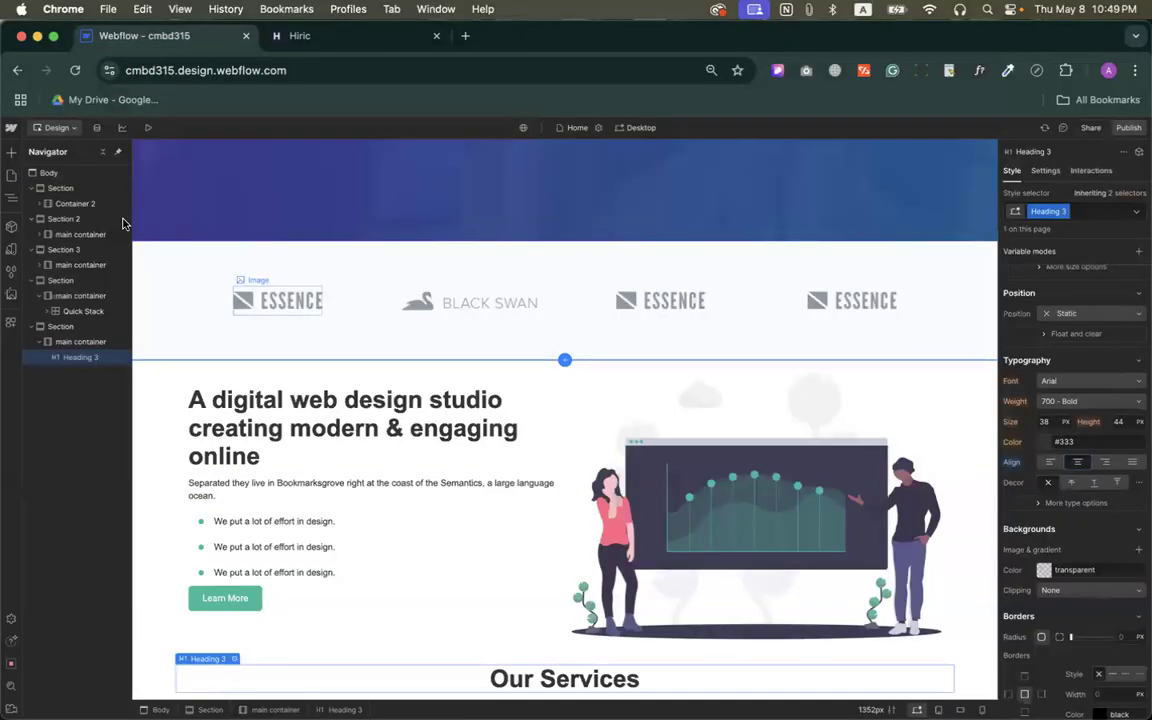
{"action": "left_click", "coordinate": [11, 151]}
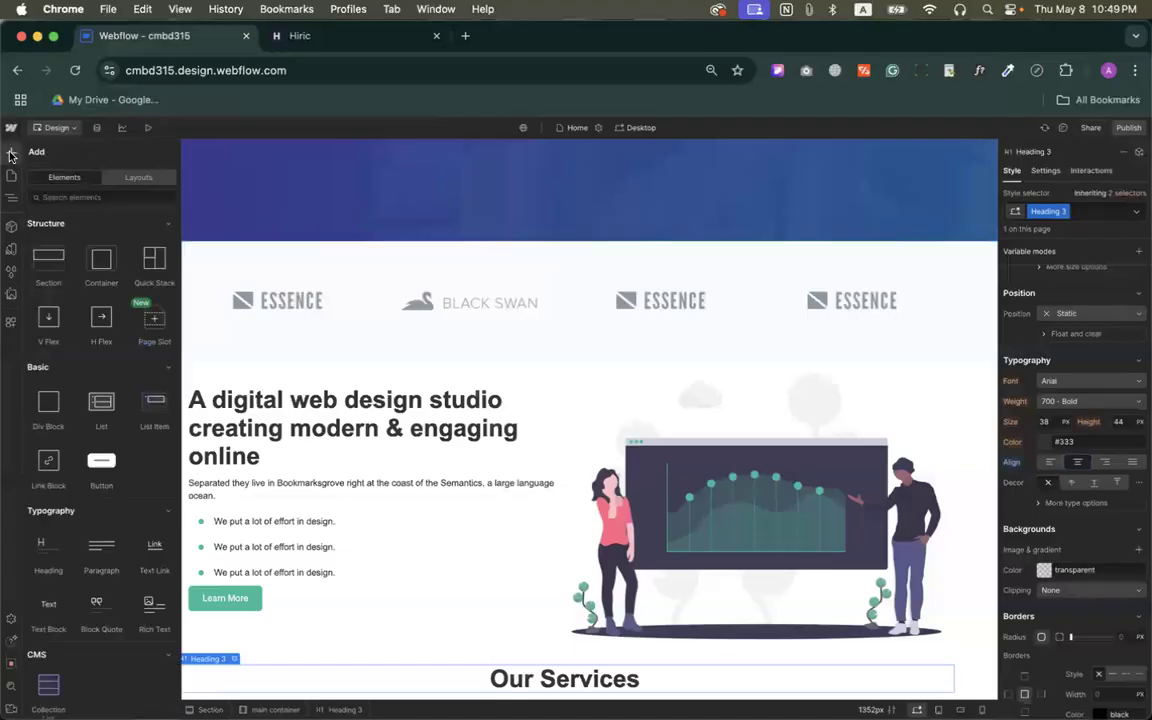
{"action": "left_click", "coordinate": [43, 400]}
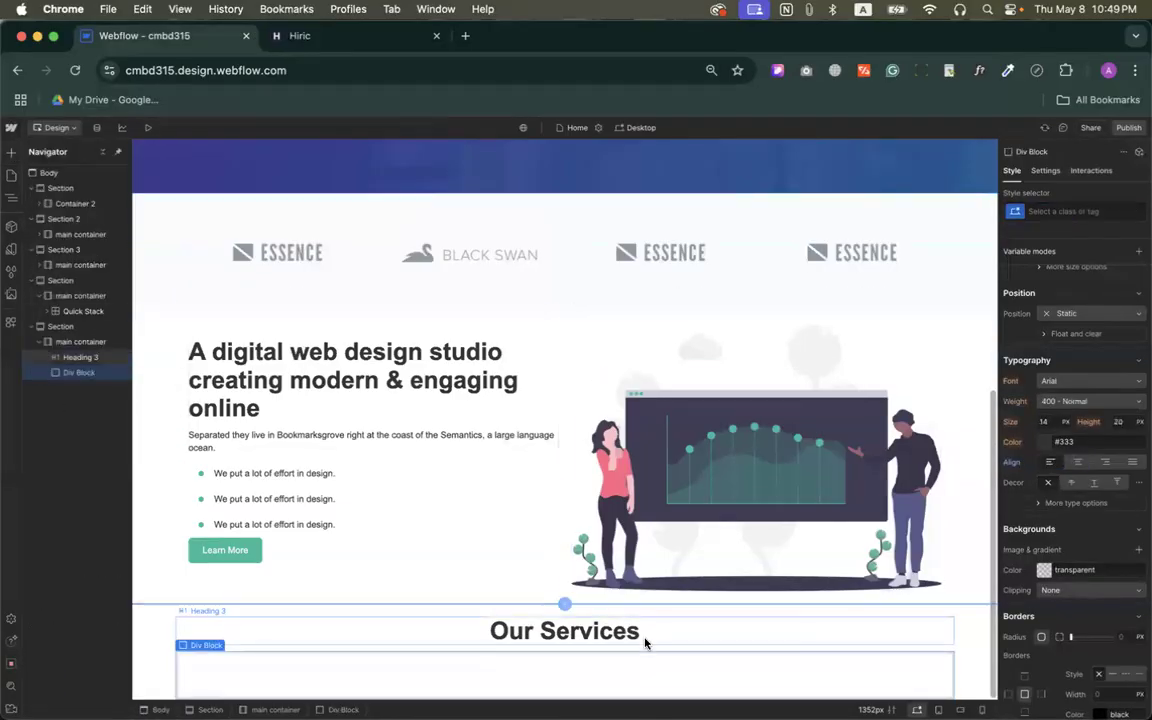
Measure the width and height of the green divider line under the Our Services title on the Hiric page.
{"action": "scroll", "coordinate": [1068, 448], "scroll_direction": "up", "scroll_amount": 5}
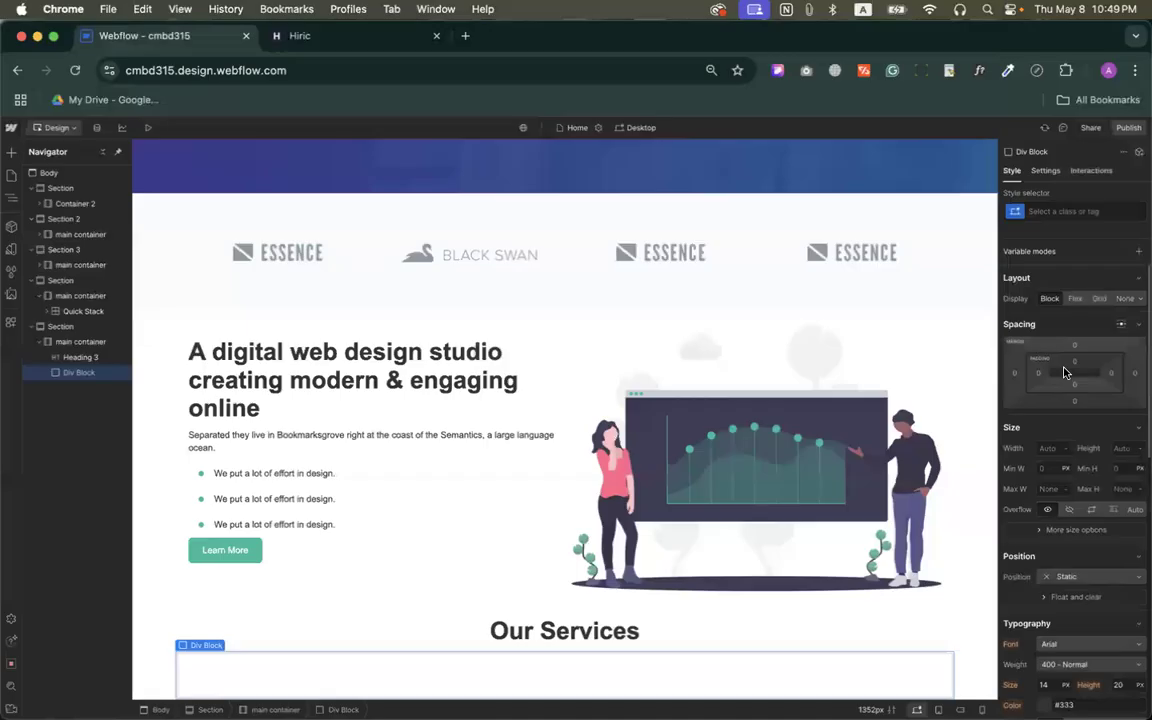
{"action": "left_click", "coordinate": [370, 36]}
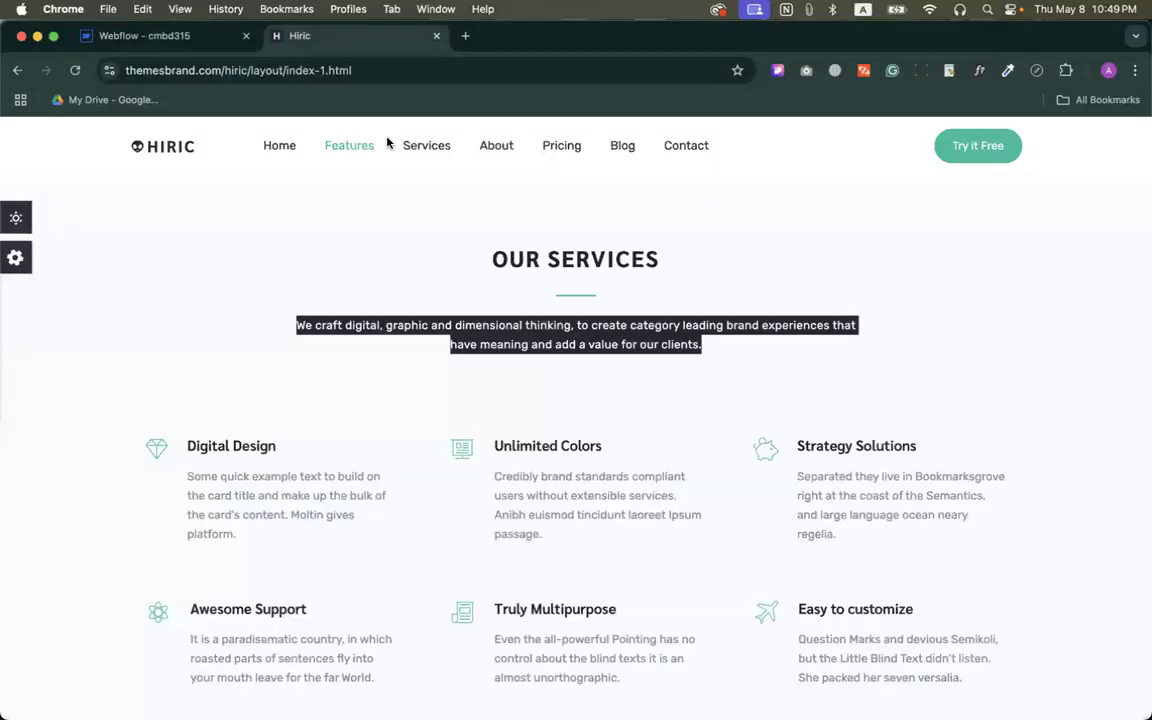
{"action": "left_click", "coordinate": [601, 298]}
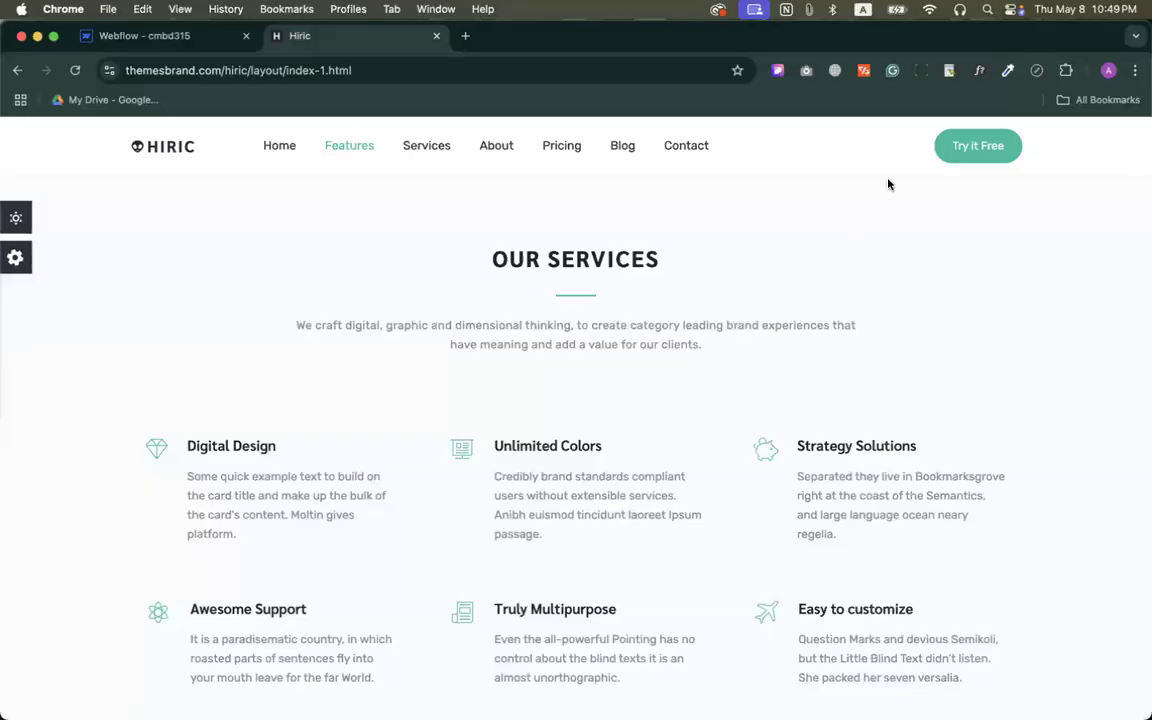
{"action": "left_click", "coordinate": [1040, 71]}
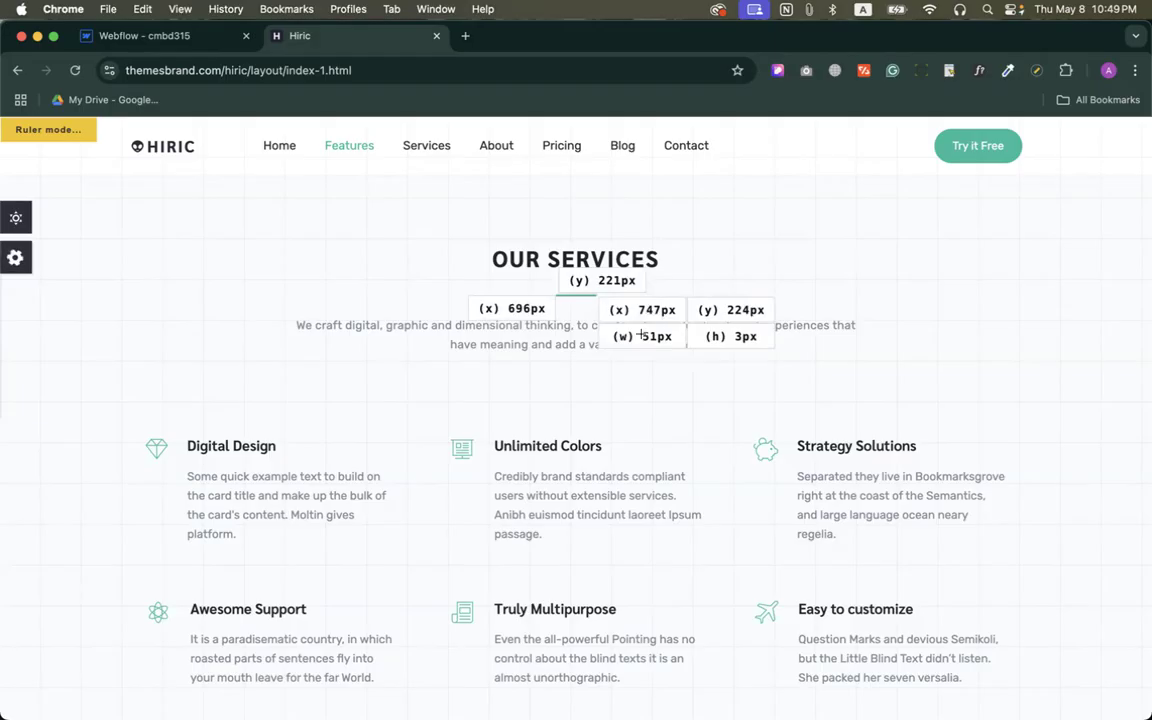
{"action": "left_click", "coordinate": [1037, 71]}
In Webflow, set the new div block's width to 50 px and height to 3 px, rechecking the divider on the Hiric page.
{"action": "left_click", "coordinate": [200, 42]}
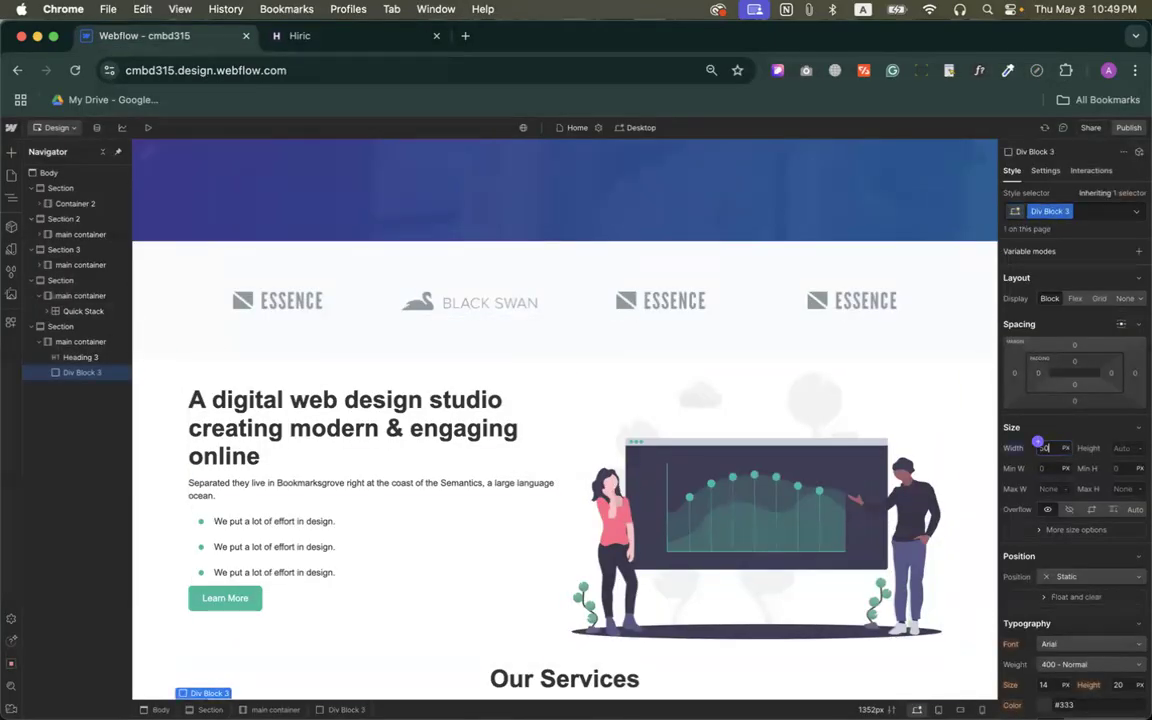
{"action": "left_click", "coordinate": [330, 38]}
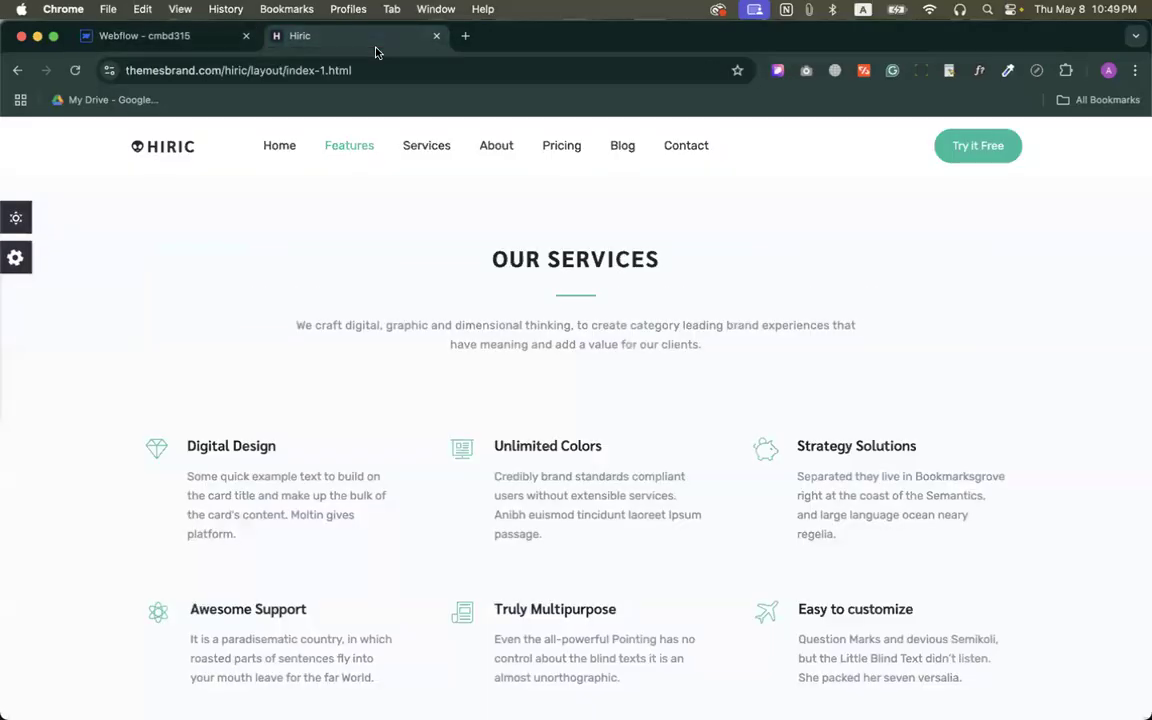
{"action": "scroll", "coordinate": [573, 304], "scroll_direction": "up", "scroll_amount": 3}
{"action": "scroll", "coordinate": [573, 304], "scroll_direction": "up", "scroll_amount": 3}
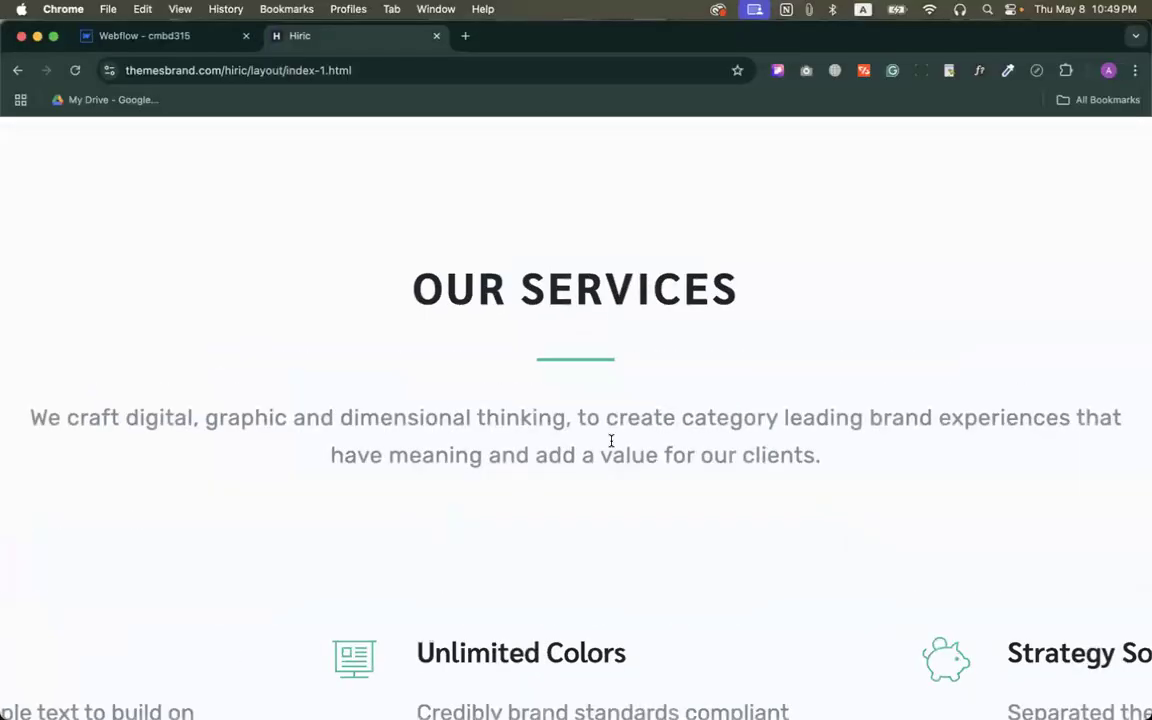
{"action": "scroll", "coordinate": [603, 253], "scroll_direction": "down", "scroll_amount": 2}
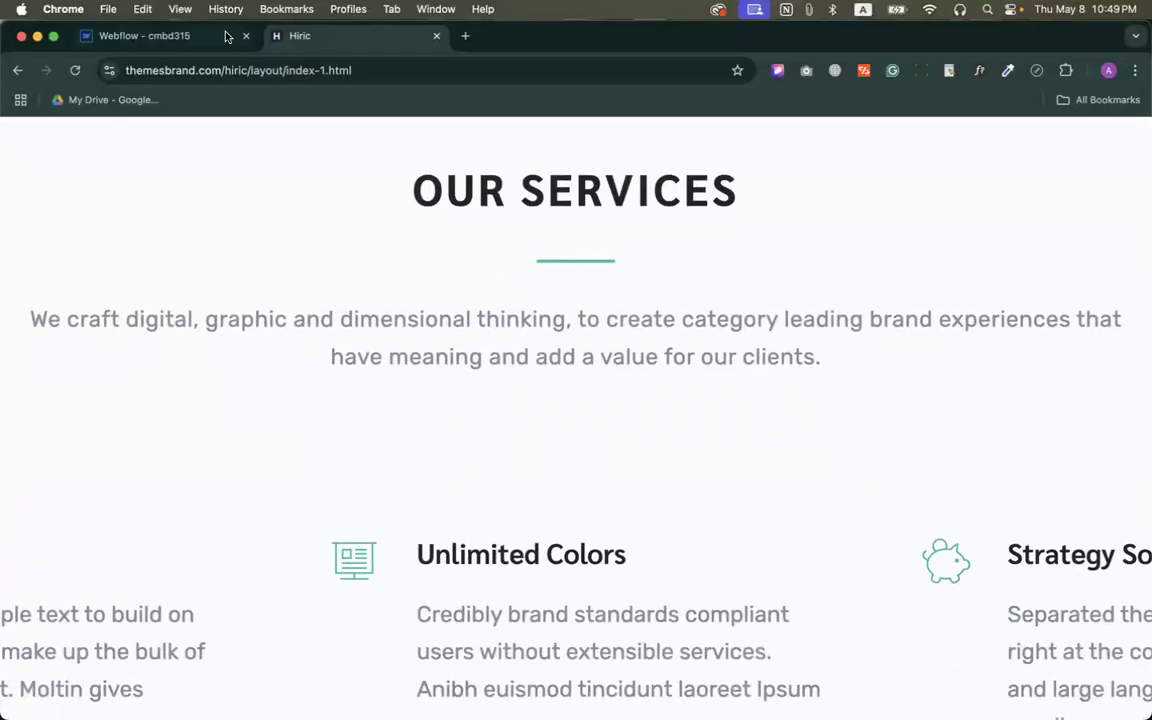
{"action": "scroll", "coordinate": [195, 180], "scroll_direction": "down", "scroll_amount": 5}
{"action": "left_click", "coordinate": [150, 36]}
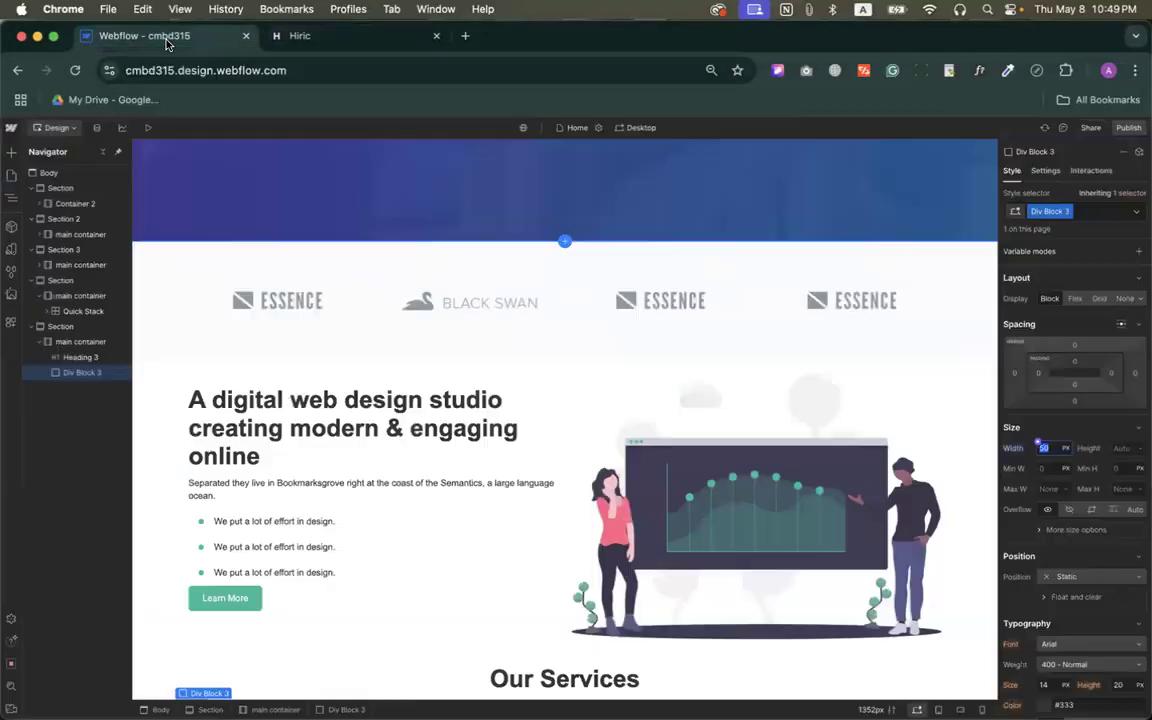
{"action": "left_click", "coordinate": [1122, 447]}
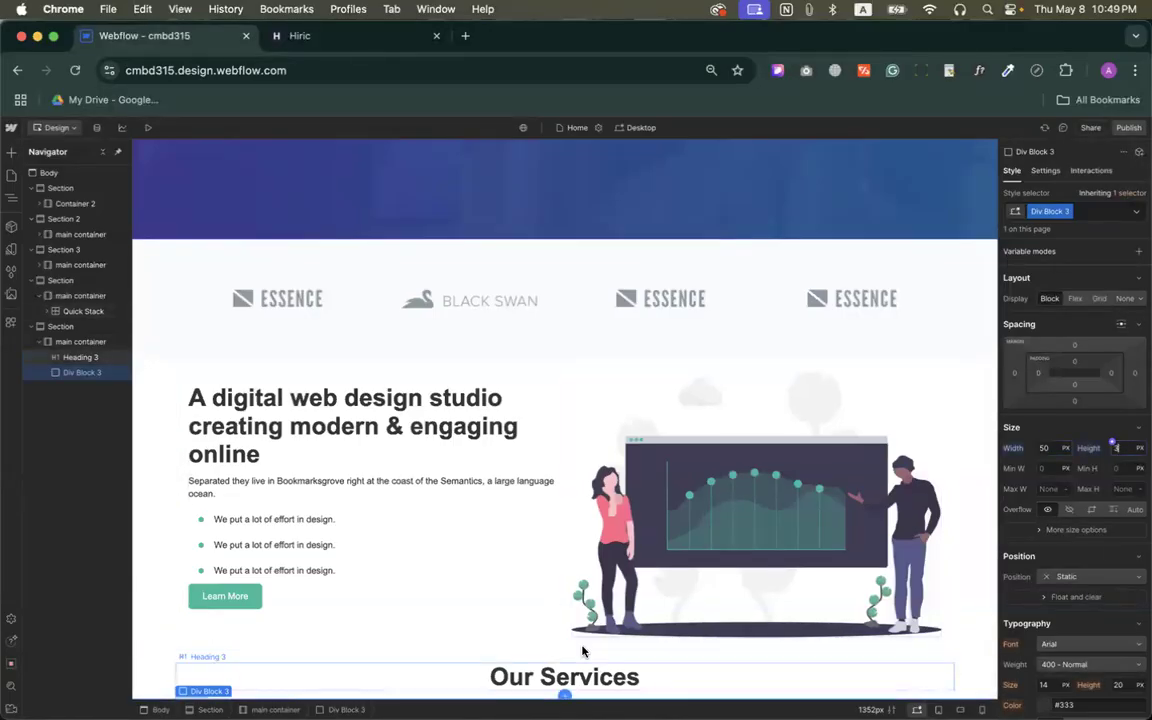
Sample the green colour of the divider line under the Our Services title on the Hiric page.
{"action": "scroll", "coordinate": [1033, 538], "scroll_direction": "down", "scroll_amount": 6}
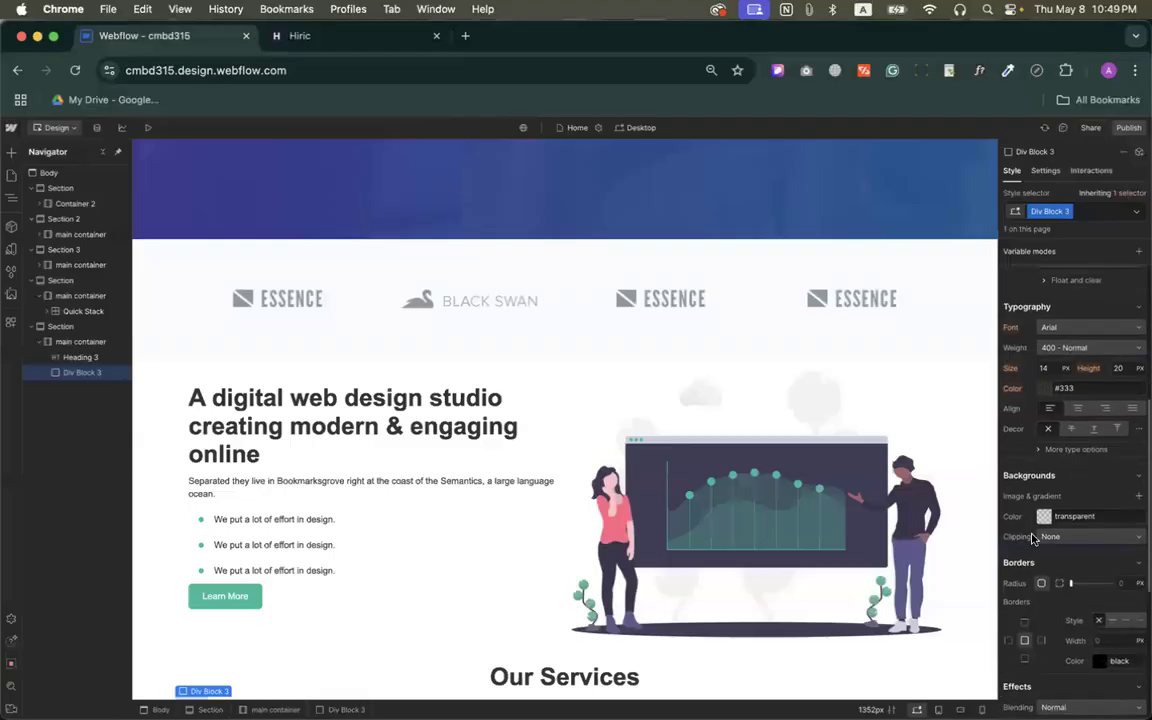
{"action": "left_click", "coordinate": [279, 38]}
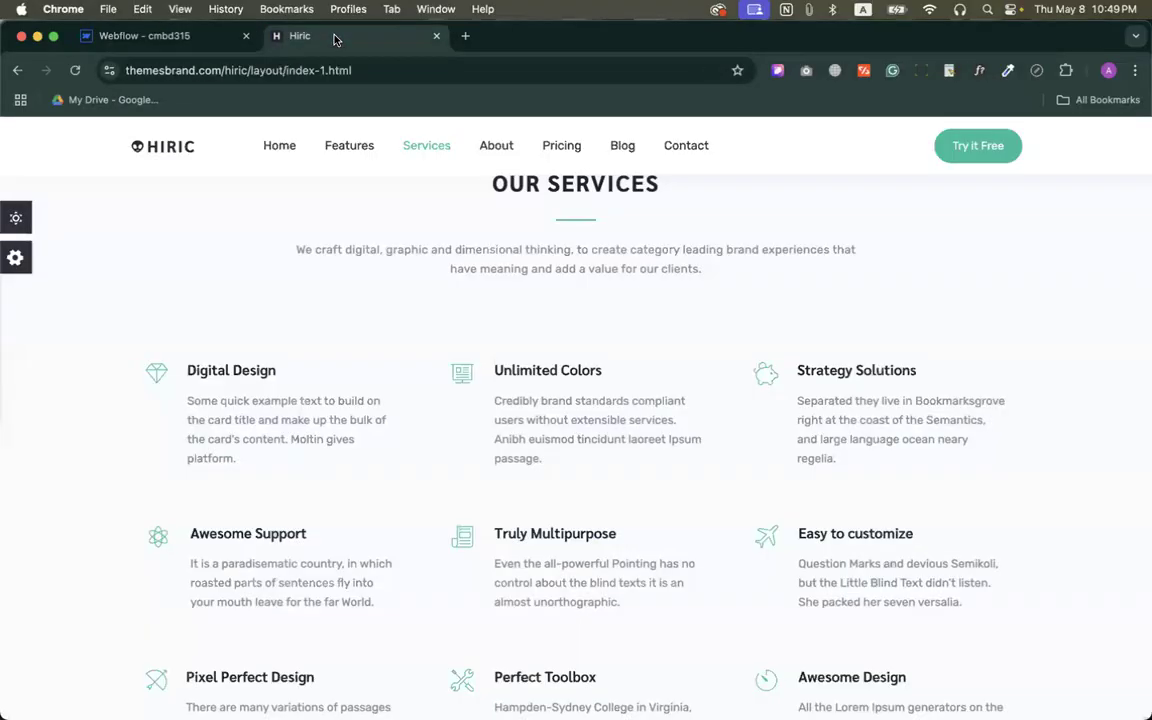
{"action": "left_click", "coordinate": [1008, 70]}
{"action": "left_click", "coordinate": [978, 97]}
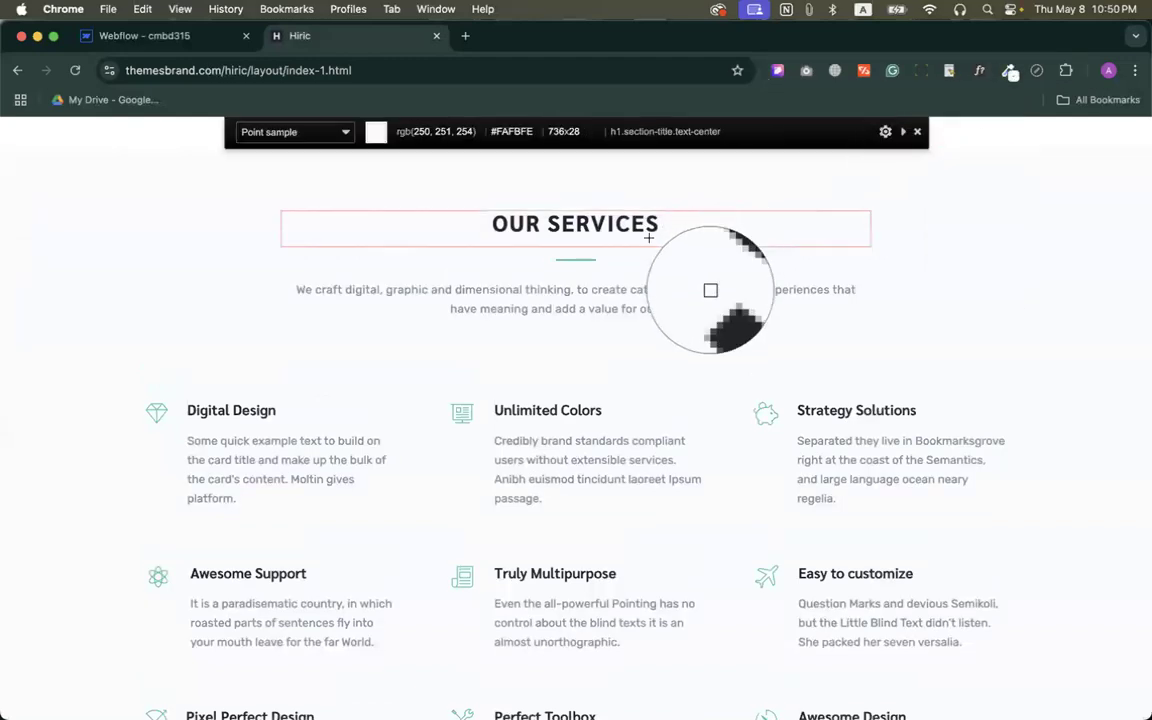
{"action": "left_click", "coordinate": [590, 259]}
Return to Webflow and set the divider div block's background colour to #19bc9c.
{"action": "key", "text": "ctrl+shift+Tab"}
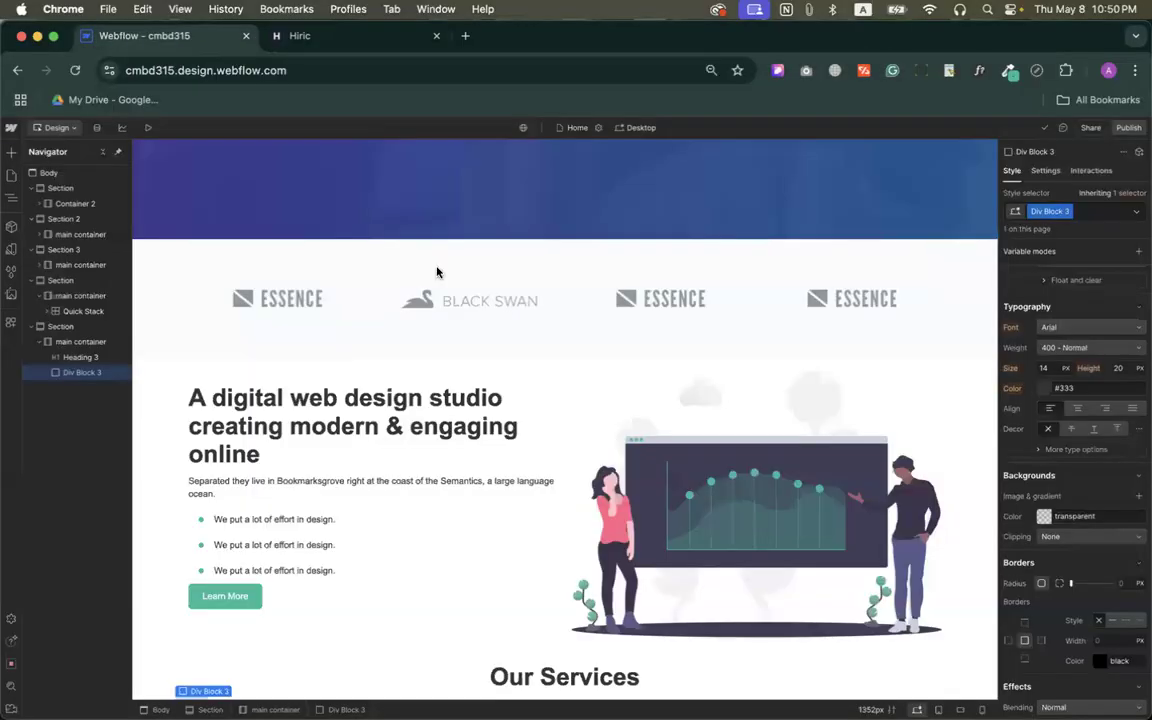
{"action": "left_click", "coordinate": [1078, 516]}
{"action": "type", "text": "#19bc9c"}
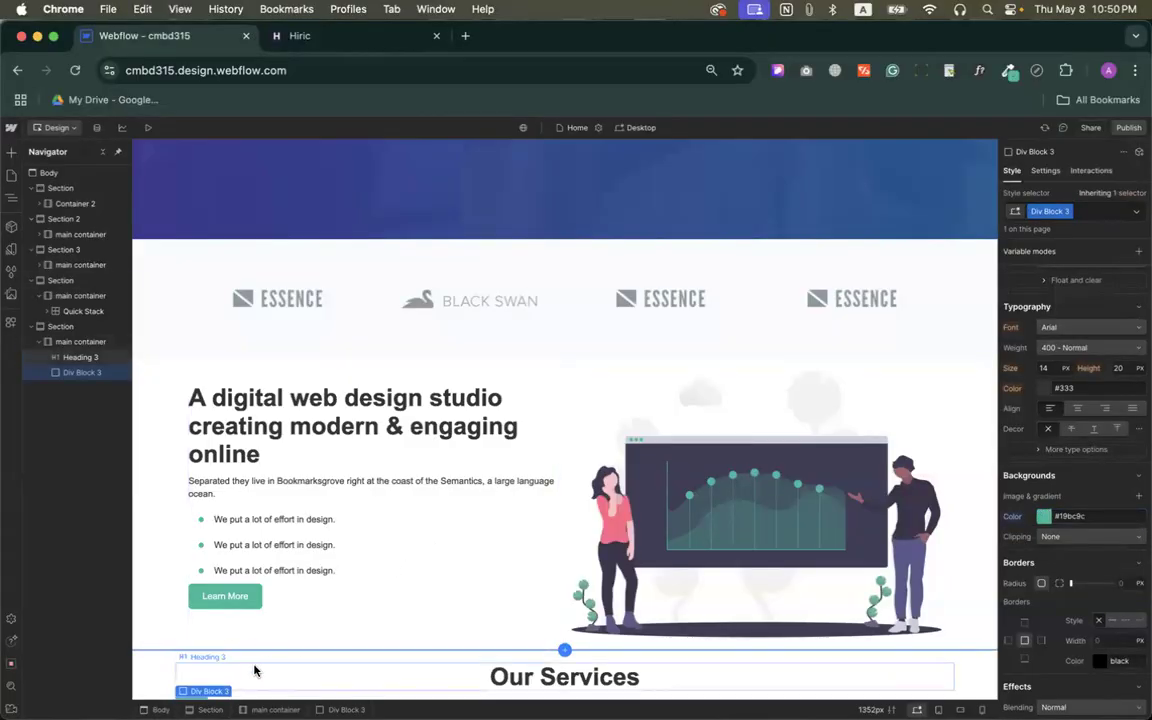
Preview the site to examine the green divider line below the Our Services heading, and return to the design canvas.
{"action": "left_click", "coordinate": [148, 129]}
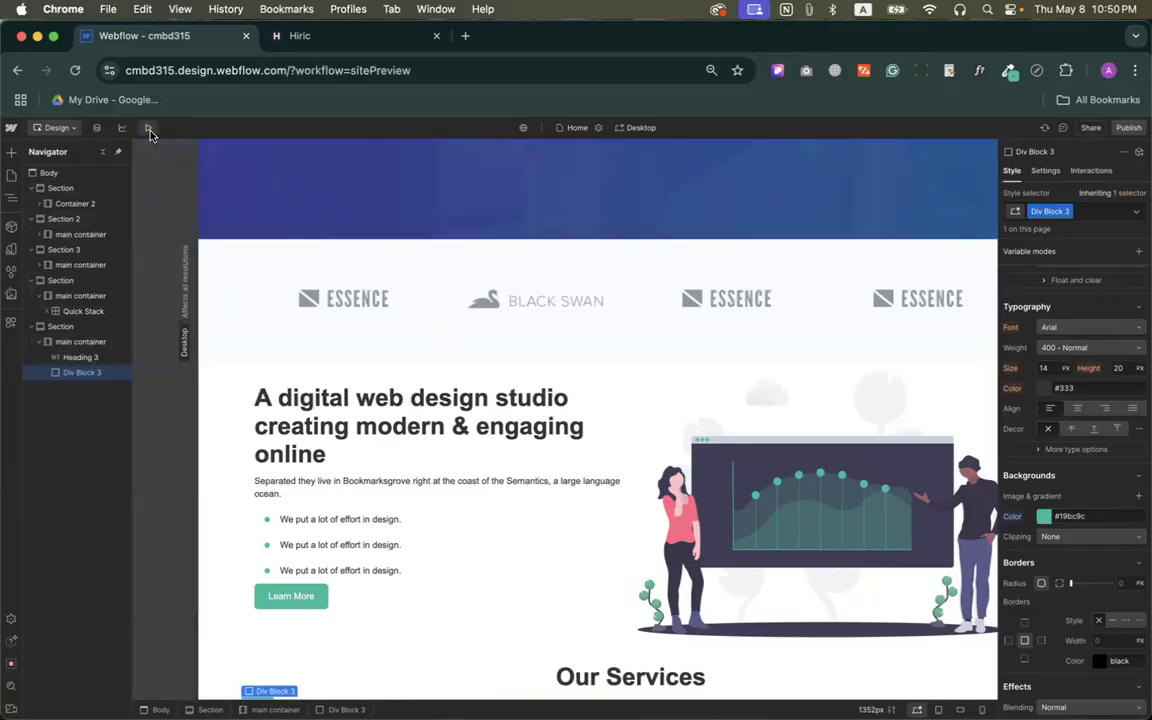
{"action": "left_click", "coordinate": [149, 649]}
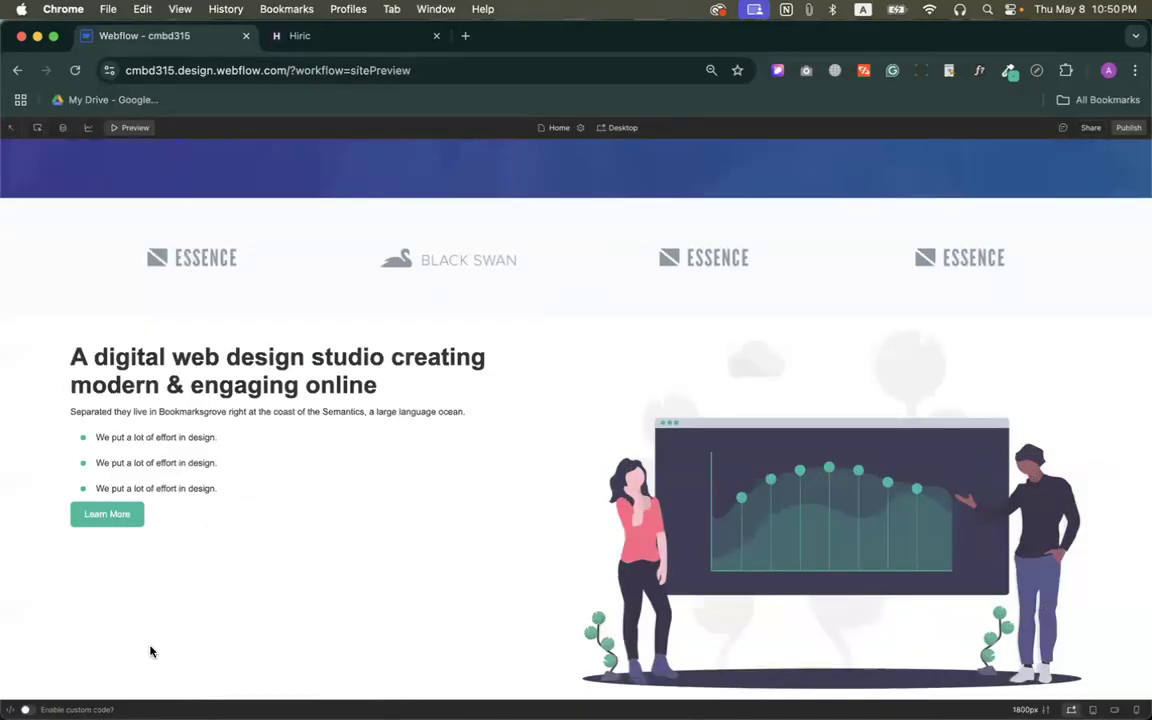
{"action": "scroll", "coordinate": [158, 642], "scroll_direction": "down", "scroll_amount": 1}
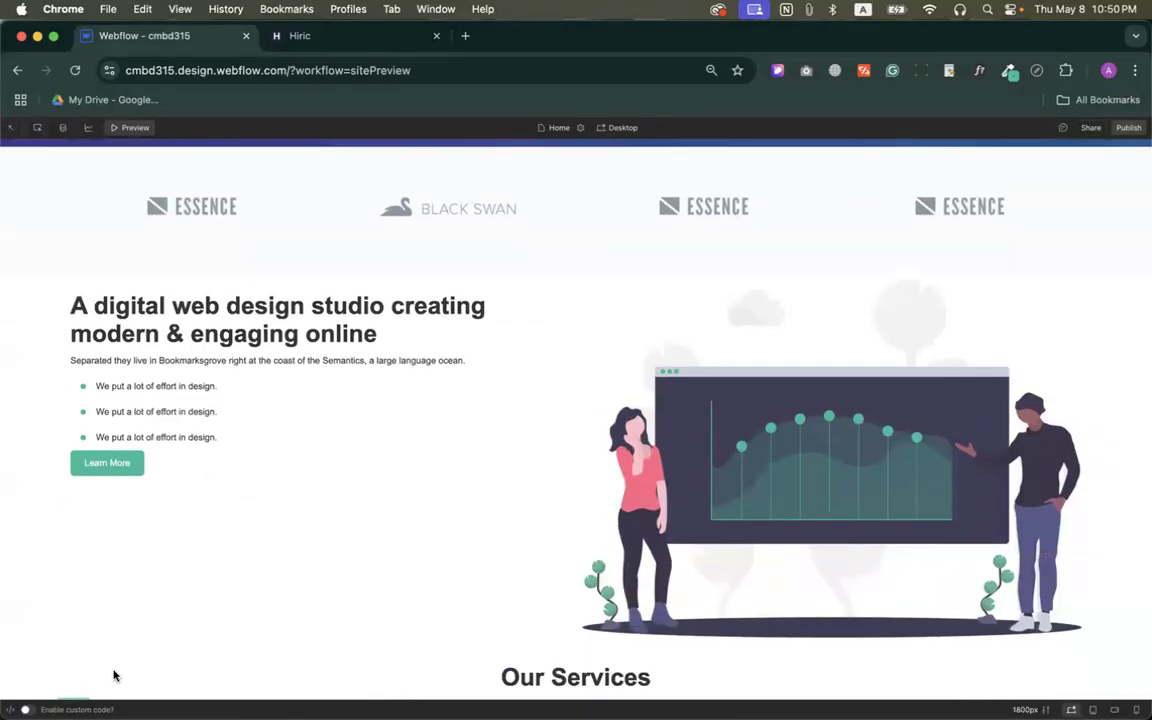
{"action": "scroll", "coordinate": [82, 699], "scroll_direction": "up", "scroll_amount": 2}
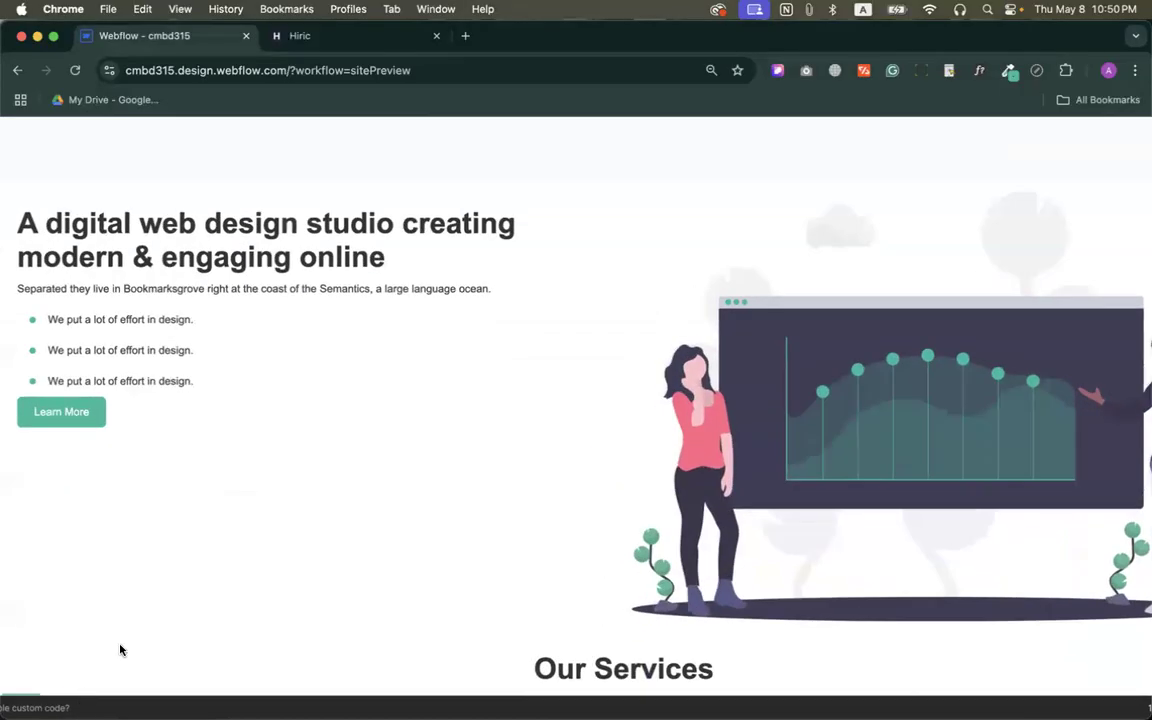
{"action": "scroll", "coordinate": [120, 649], "scroll_direction": "down", "scroll_amount": 2}
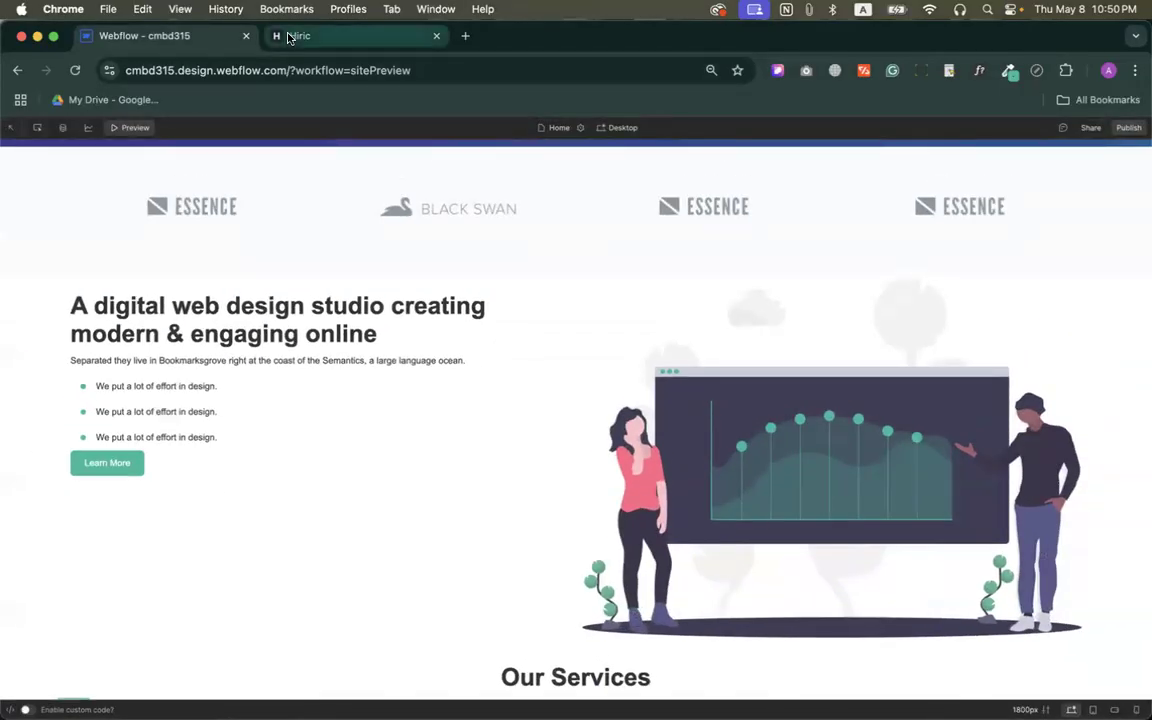
{"action": "left_click", "coordinate": [116, 126]}
Add a new empty section at the end of the page body.
{"action": "left_click", "coordinate": [50, 173]}
{"action": "left_click", "coordinate": [11, 151]}
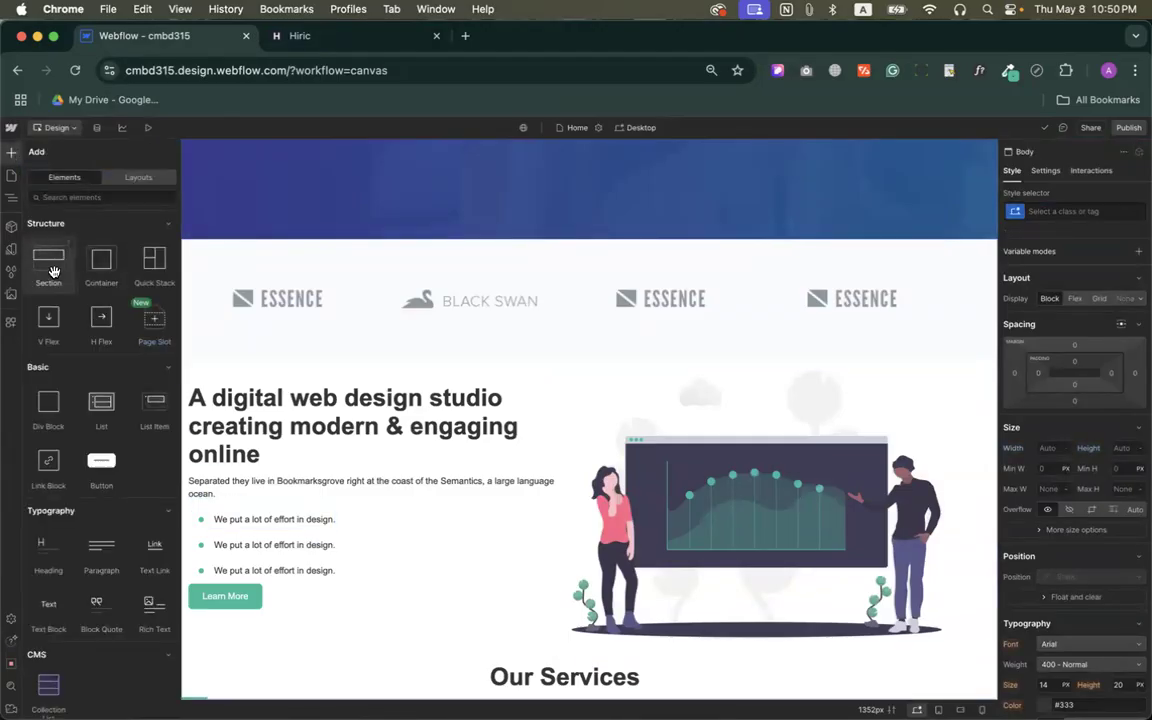
{"action": "left_click", "coordinate": [54, 269]}
Select the divider div block and briefly preview the page with the added section.
{"action": "left_click", "coordinate": [72, 373]}
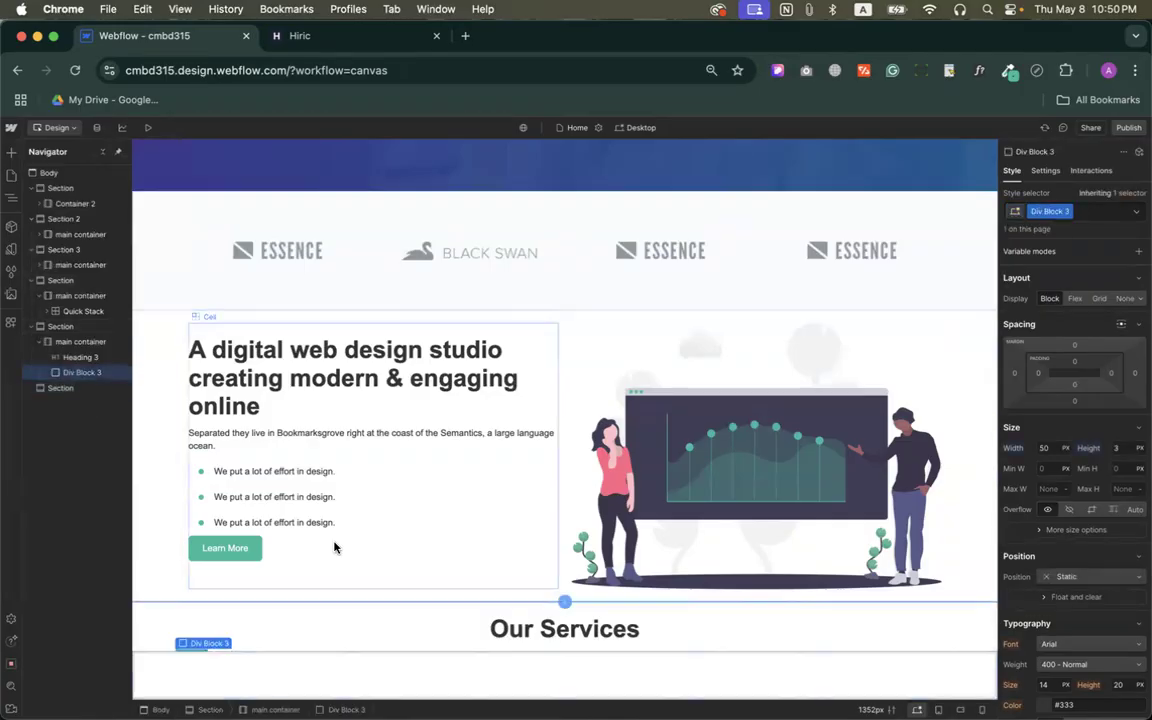
{"action": "left_click", "coordinate": [148, 127]}
{"action": "left_click", "coordinate": [115, 129]}
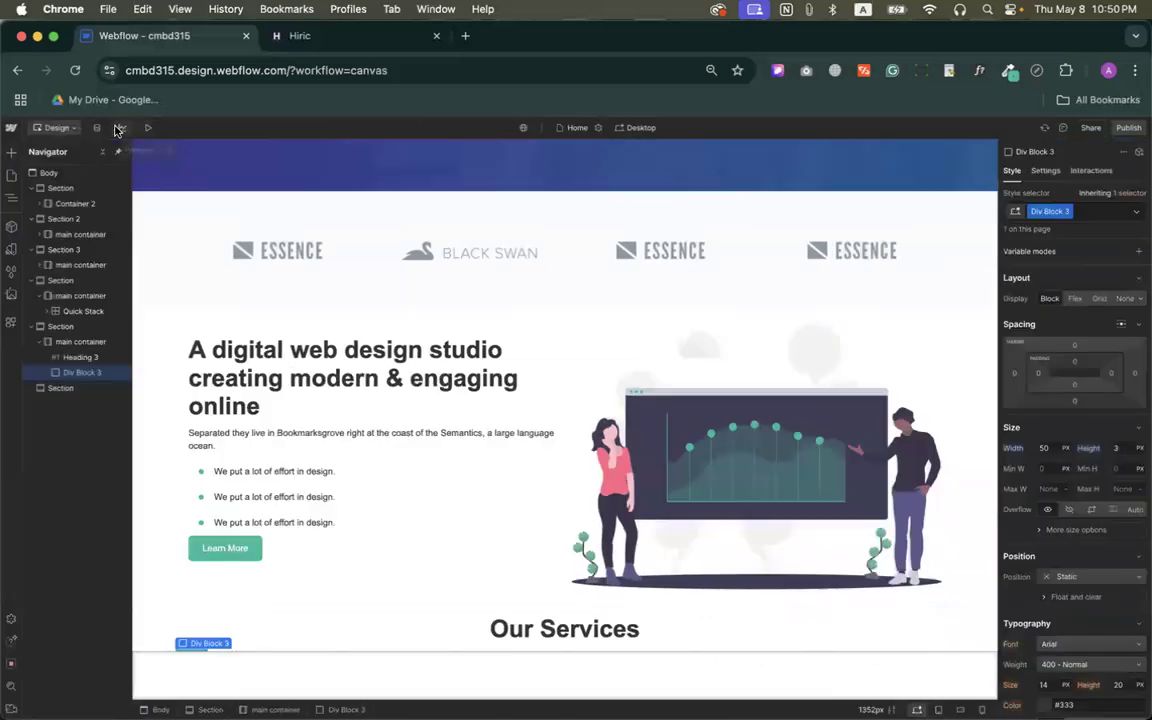
Set the height of the empty last section to 500 px.
{"action": "left_click", "coordinate": [329, 660]}
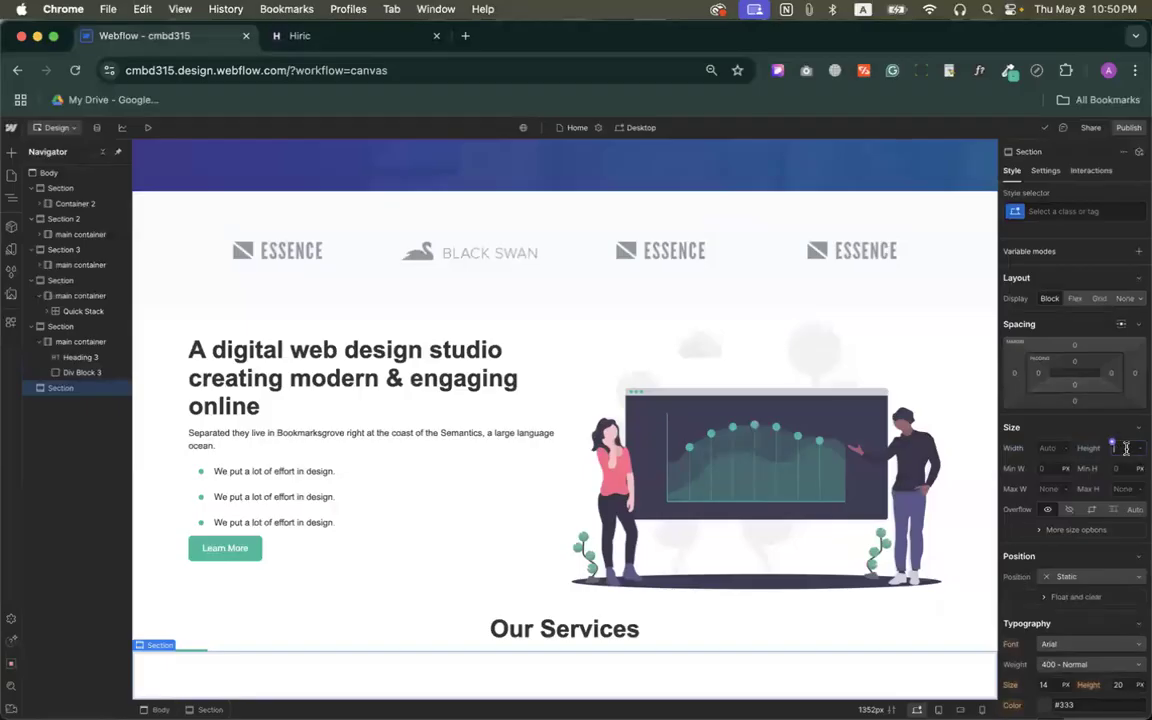
{"action": "key", "text": "Return"}
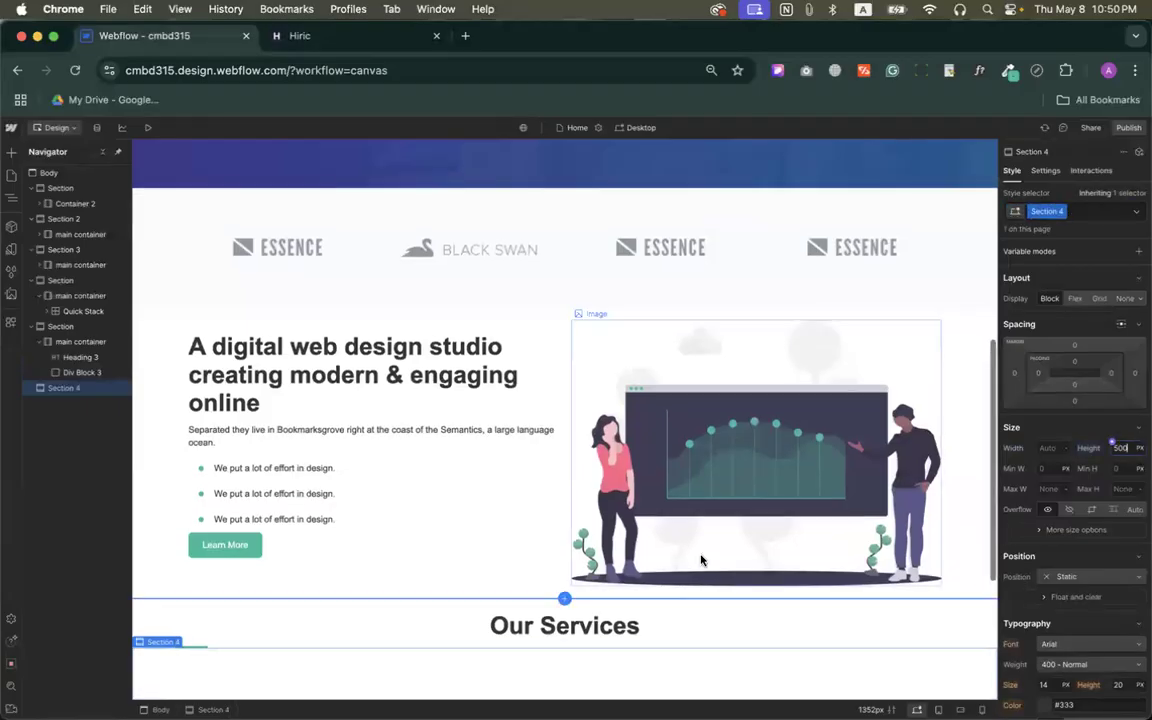
{"action": "scroll", "coordinate": [699, 555], "scroll_direction": "down", "scroll_amount": 5}
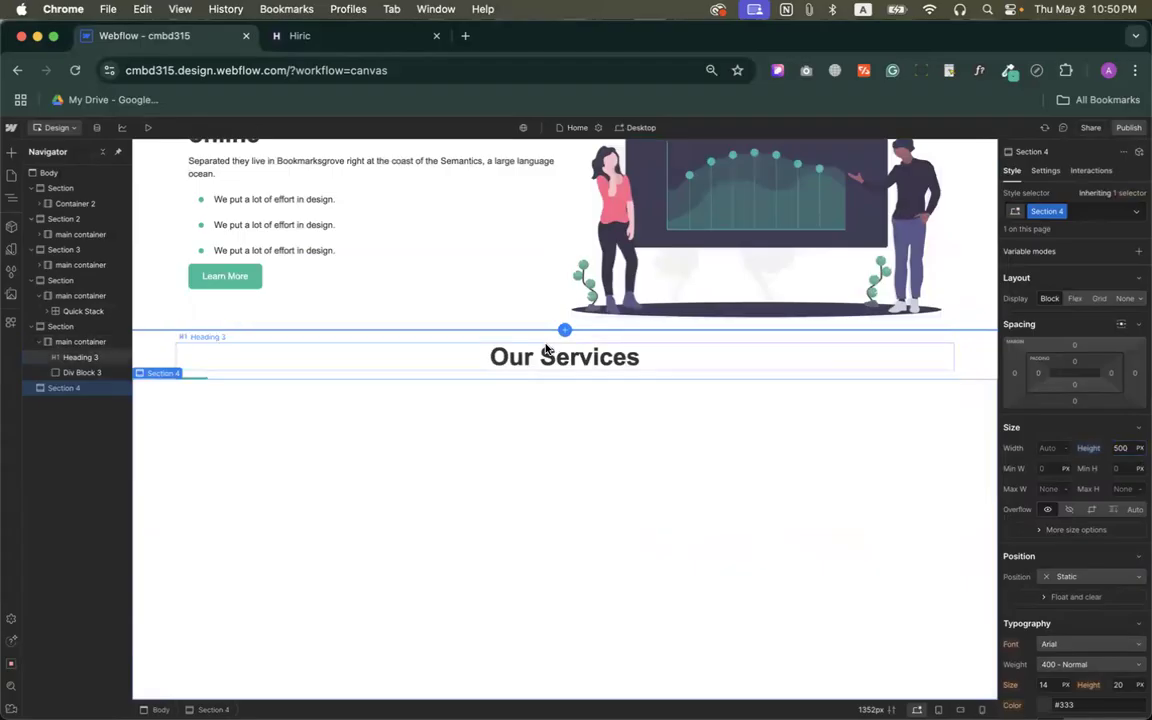
Try a 40 px top margin on the section containing the Our Services heading.
{"action": "left_click", "coordinate": [180, 366]}
{"action": "left_click", "coordinate": [160, 357]}
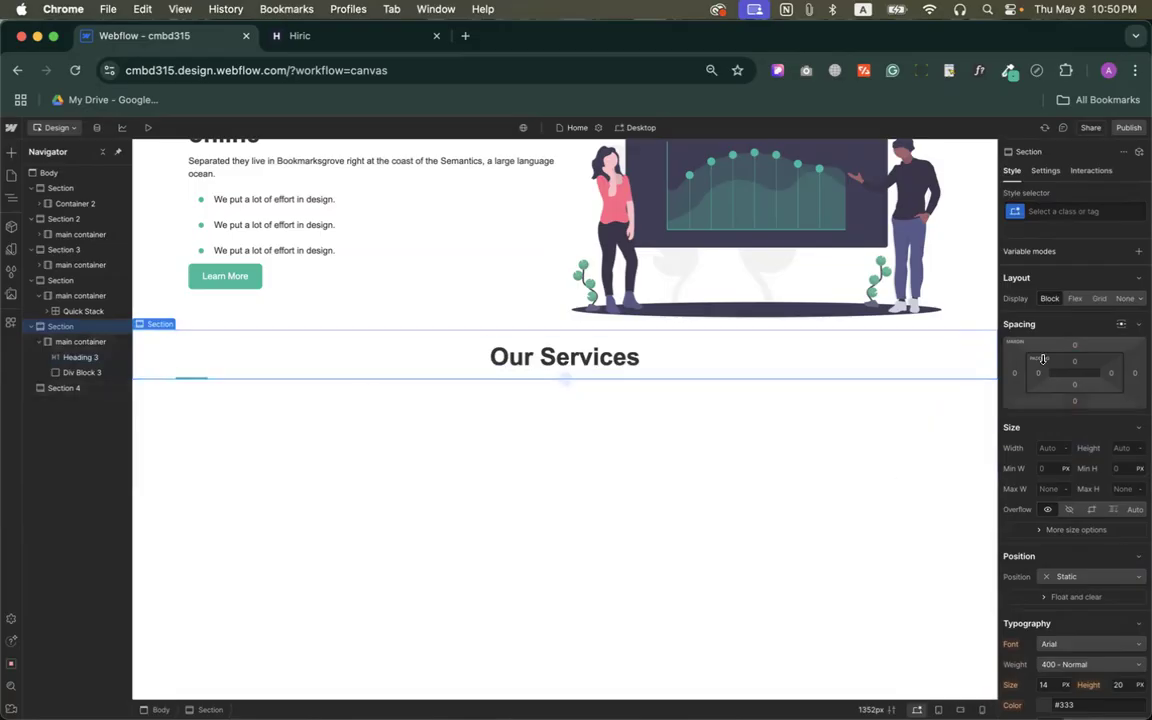
{"action": "left_click", "coordinate": [1073, 351]}
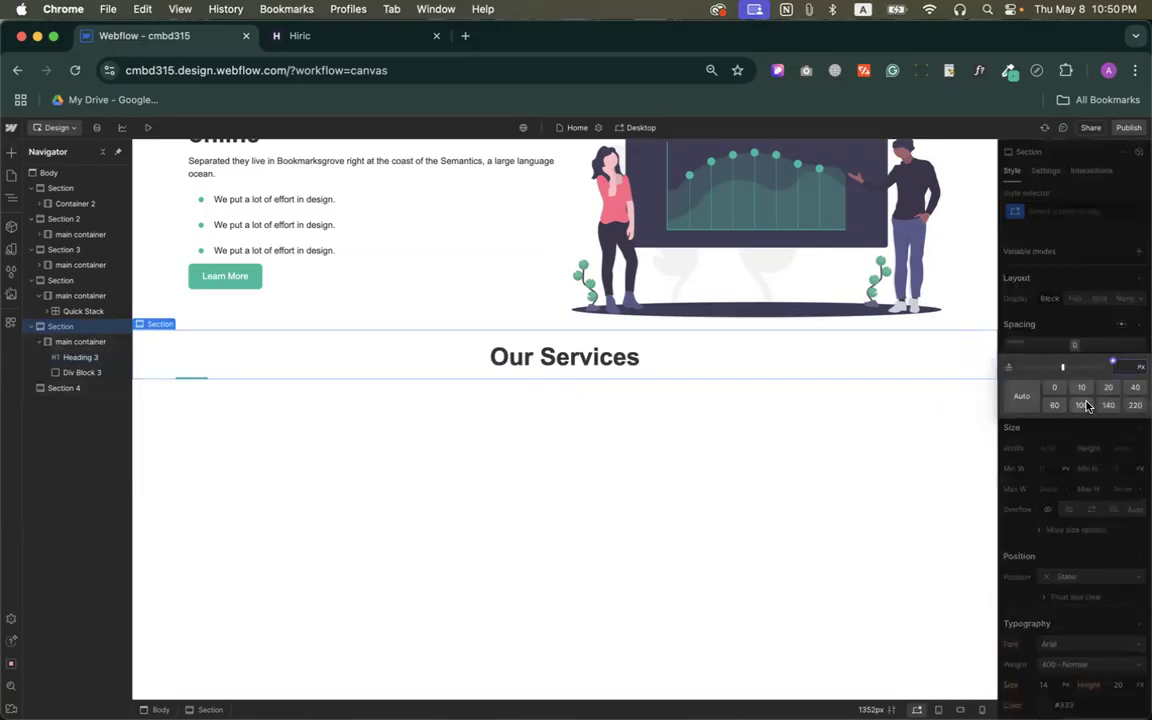
{"action": "left_click", "coordinate": [1136, 388]}
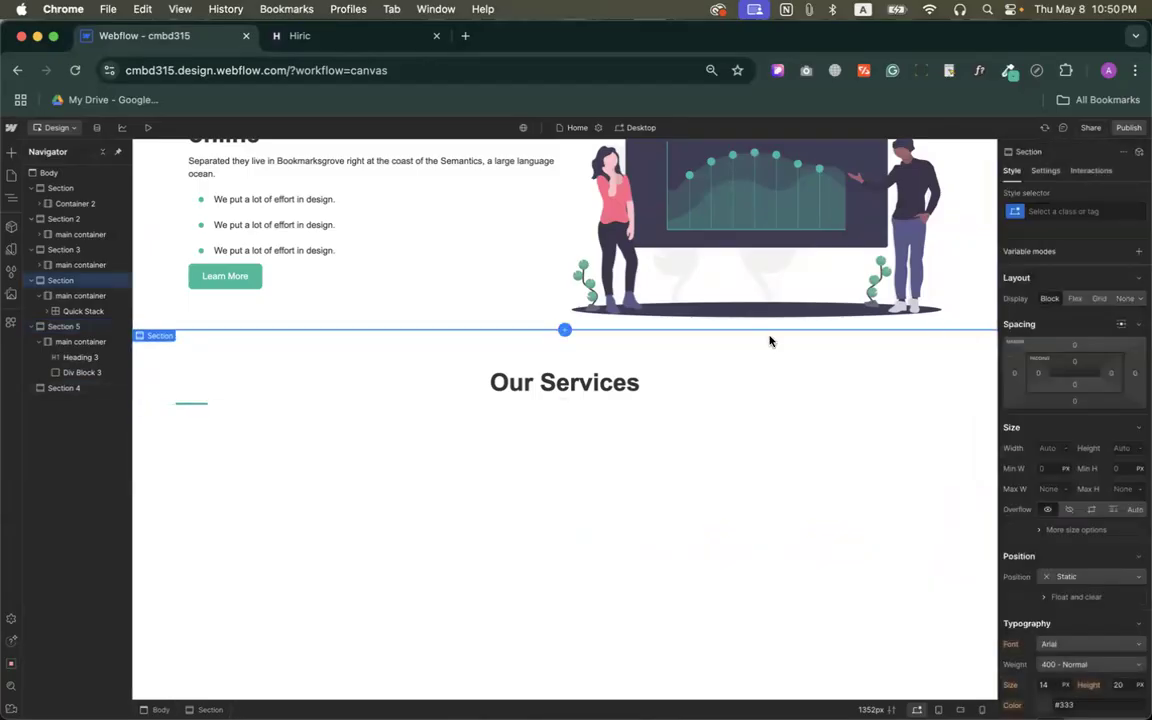
Set the top margin of the empty last section to 40 px.
{"action": "left_click", "coordinate": [64, 387]}
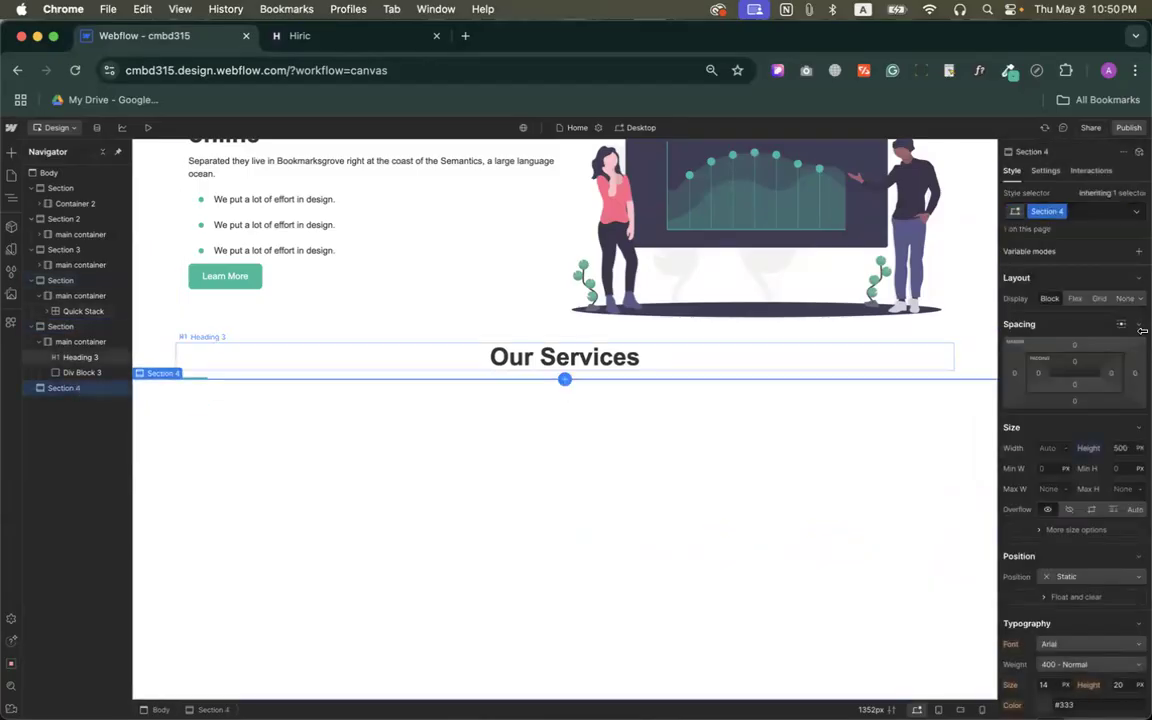
{"action": "left_click", "coordinate": [1073, 346]}
{"action": "left_click", "coordinate": [1131, 390]}
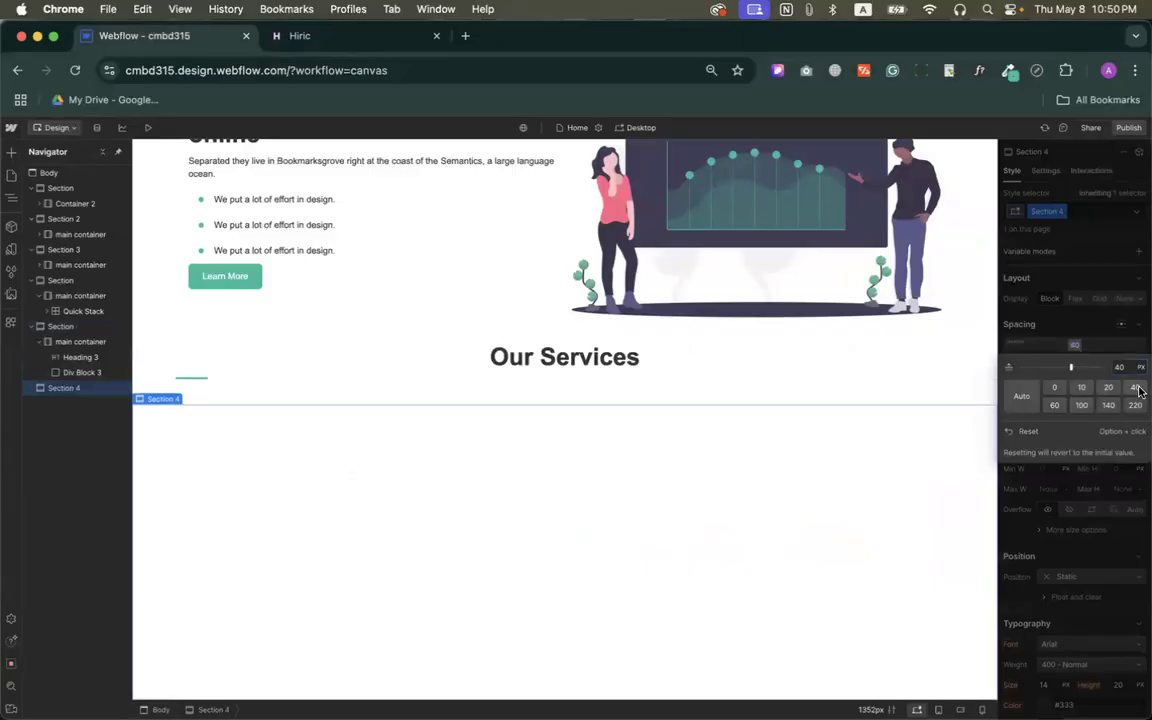
{"action": "left_click", "coordinate": [155, 356]}
{"action": "left_click", "coordinate": [303, 491]}
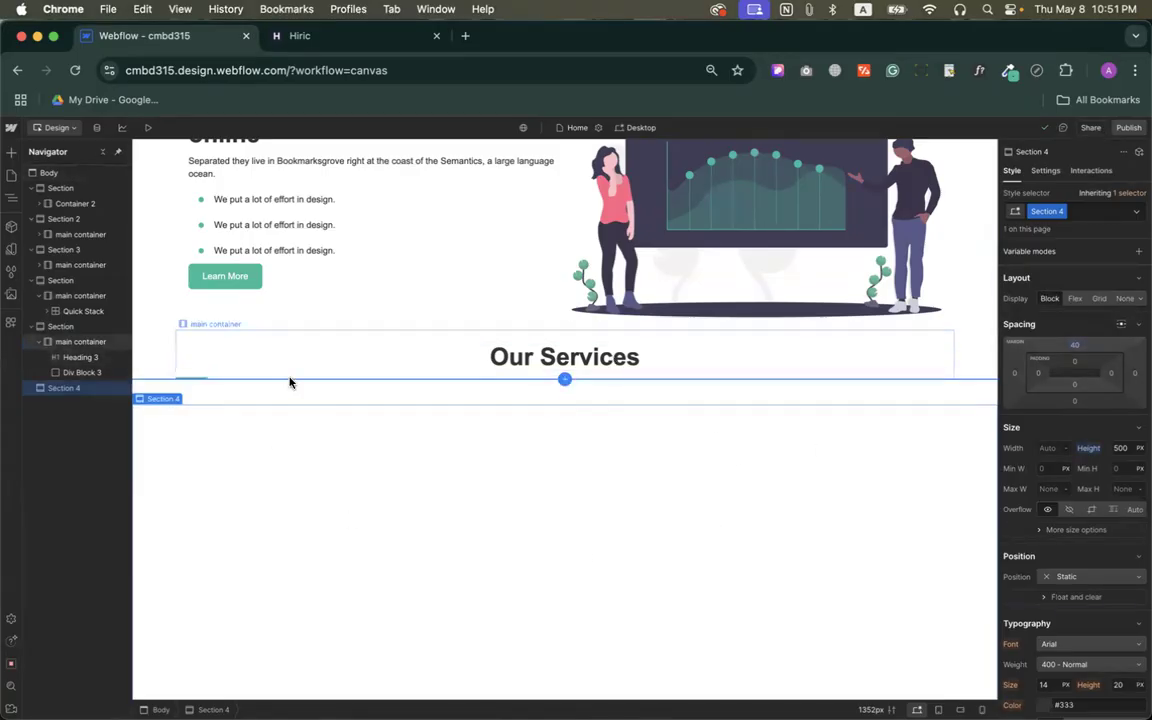
{"action": "left_click", "coordinate": [168, 363]}
{"action": "left_click", "coordinate": [281, 446]}
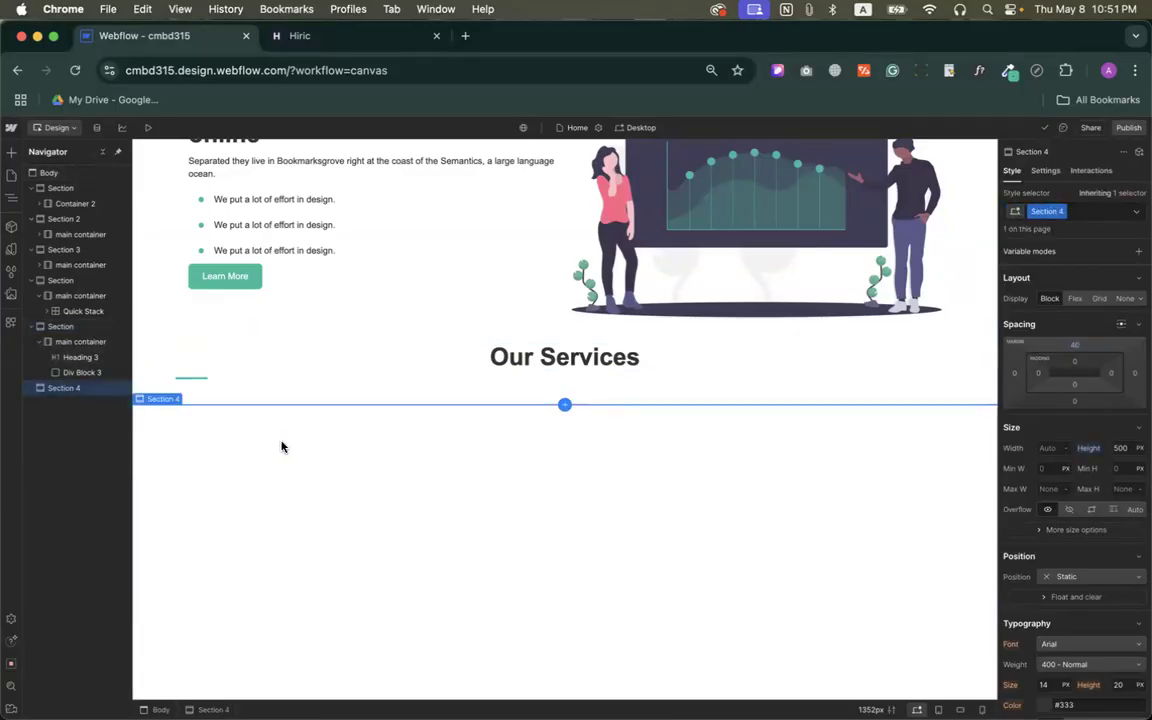
{"action": "left_click", "coordinate": [197, 380]}
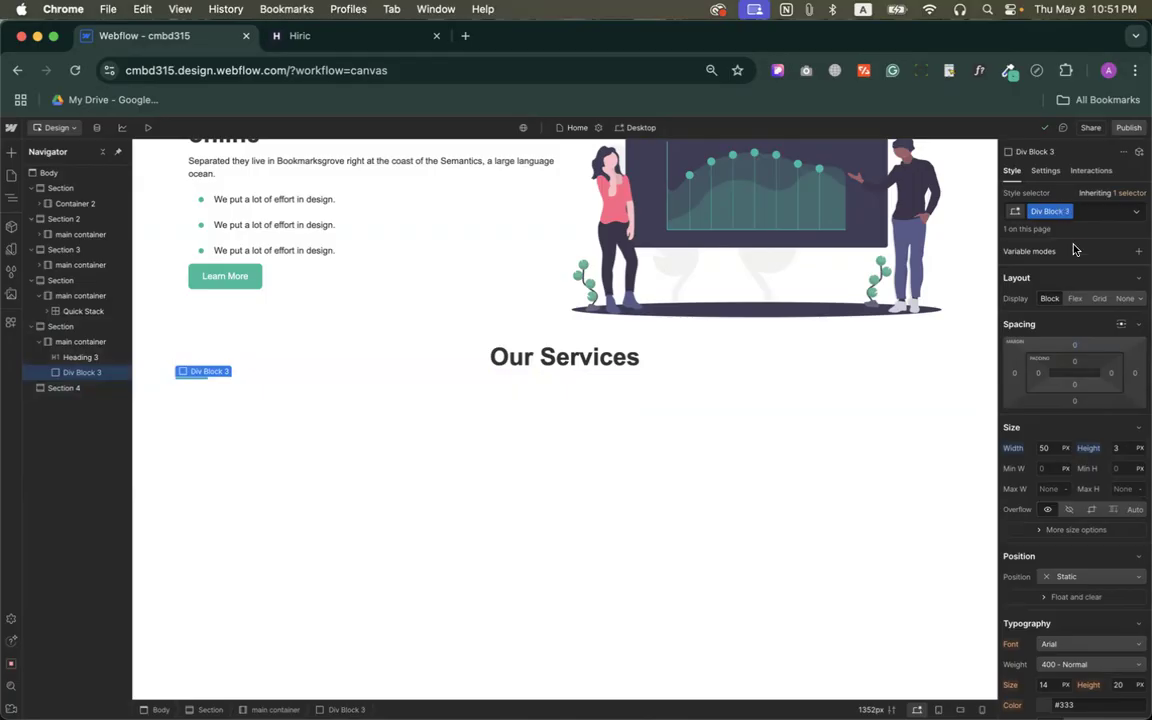
{"action": "left_click", "coordinate": [1067, 214]}
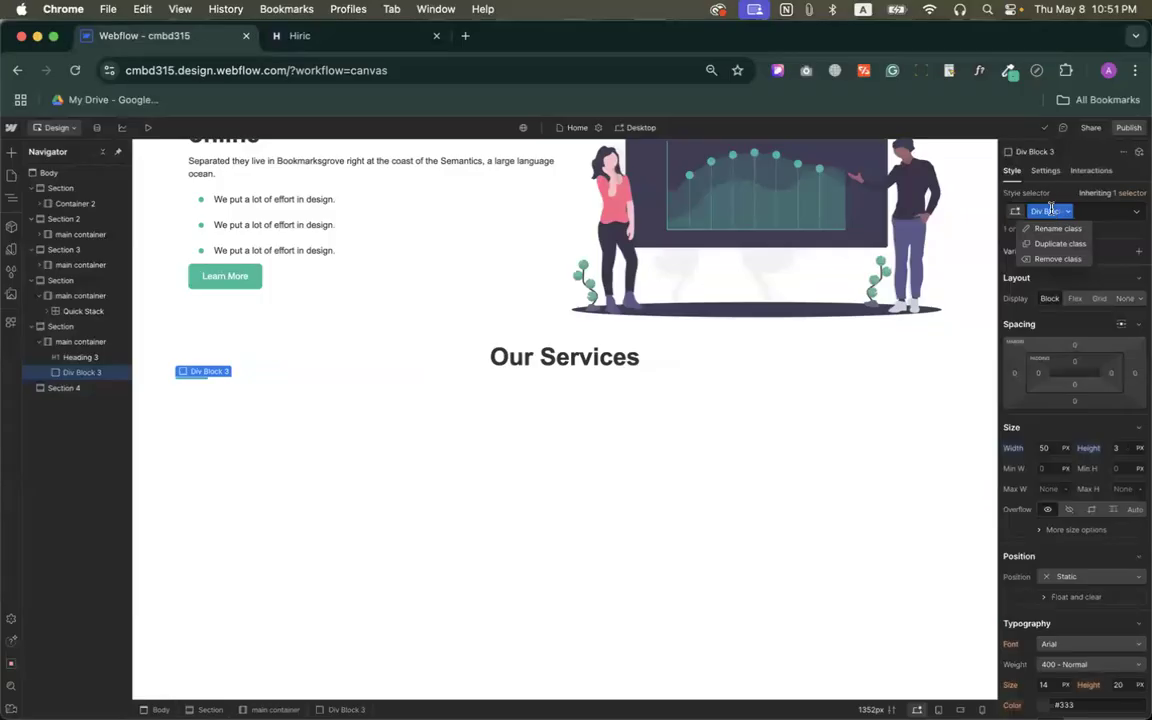
{"action": "left_click", "coordinate": [418, 404]}
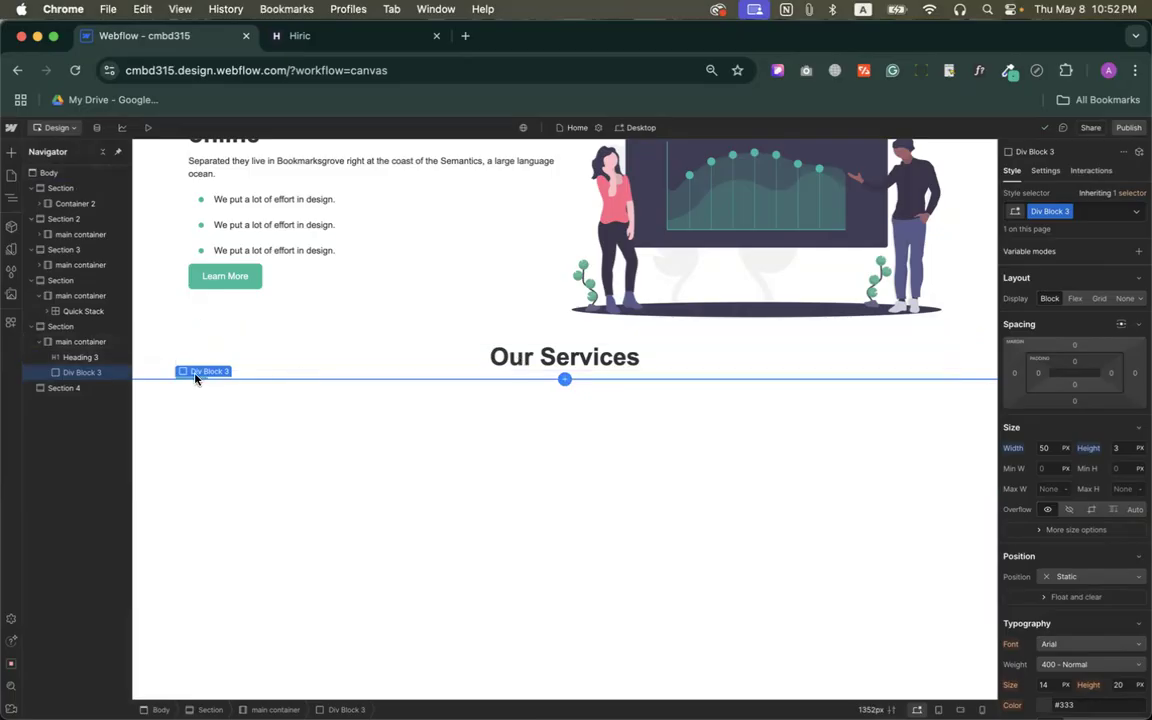
Add a new div block below the Our Services heading and nest the green divider line inside it.
{"action": "left_click", "coordinate": [11, 155]}
{"action": "left_click_drag", "start_coordinate": [41, 406], "coordinate": [548, 368]}
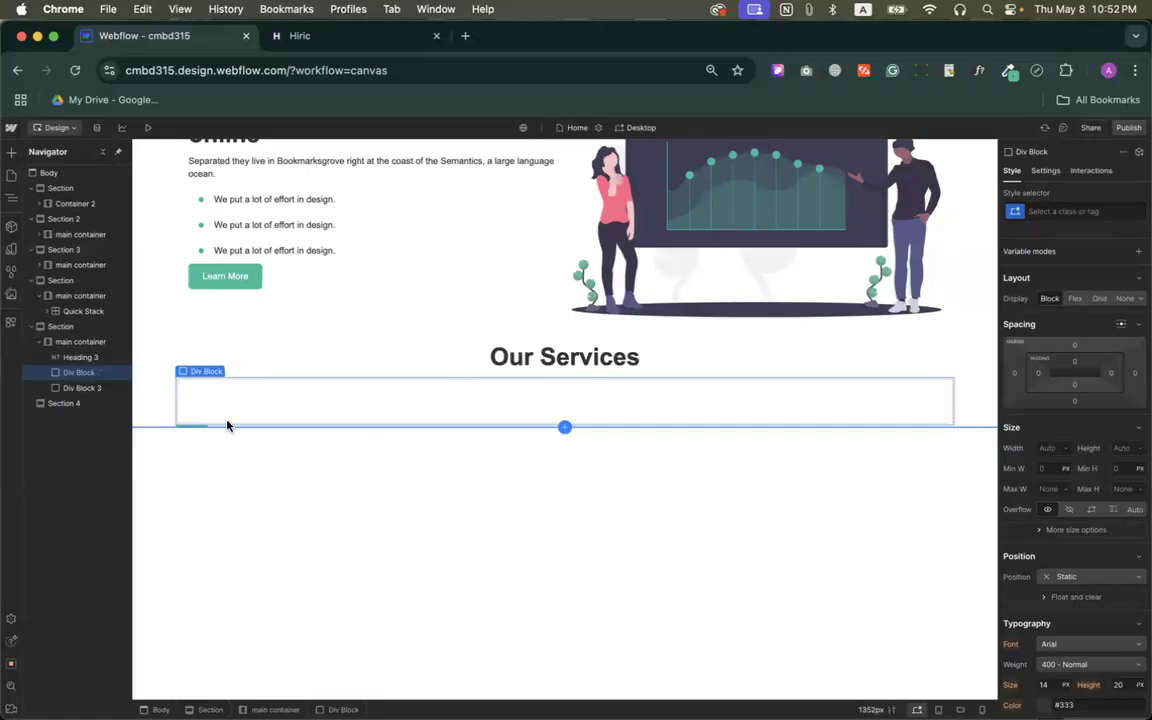
{"action": "left_click", "coordinate": [191, 425]}
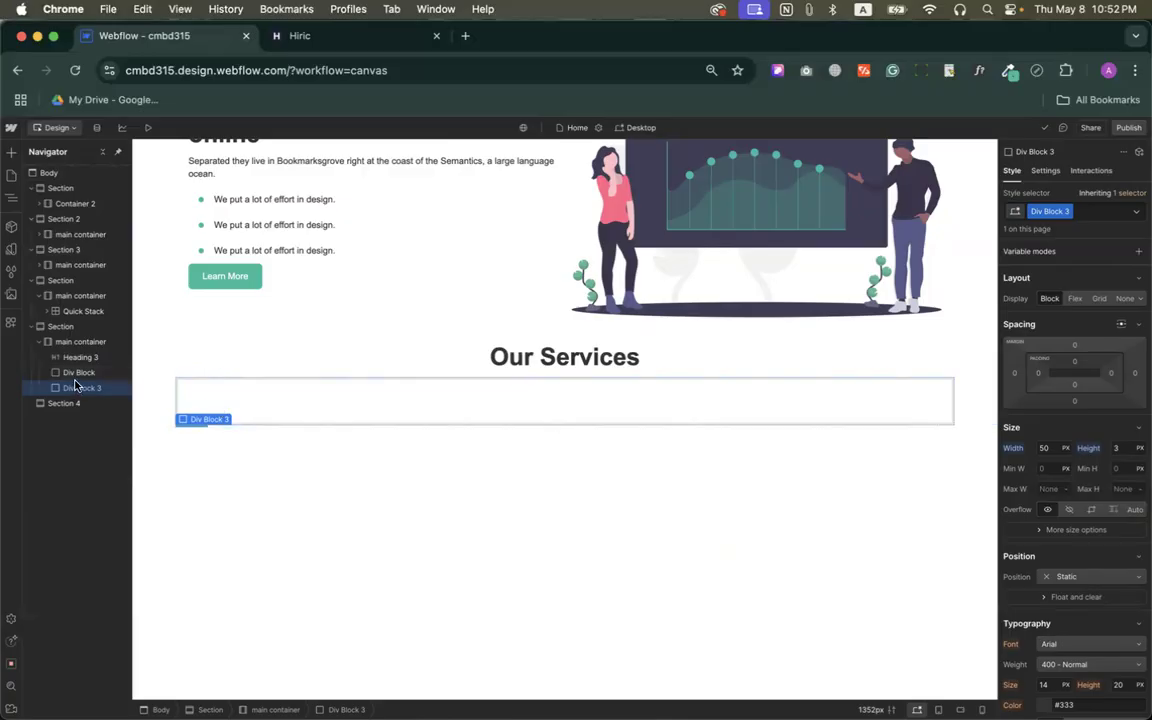
{"action": "left_click_drag", "start_coordinate": [72, 389], "coordinate": [76, 376]}
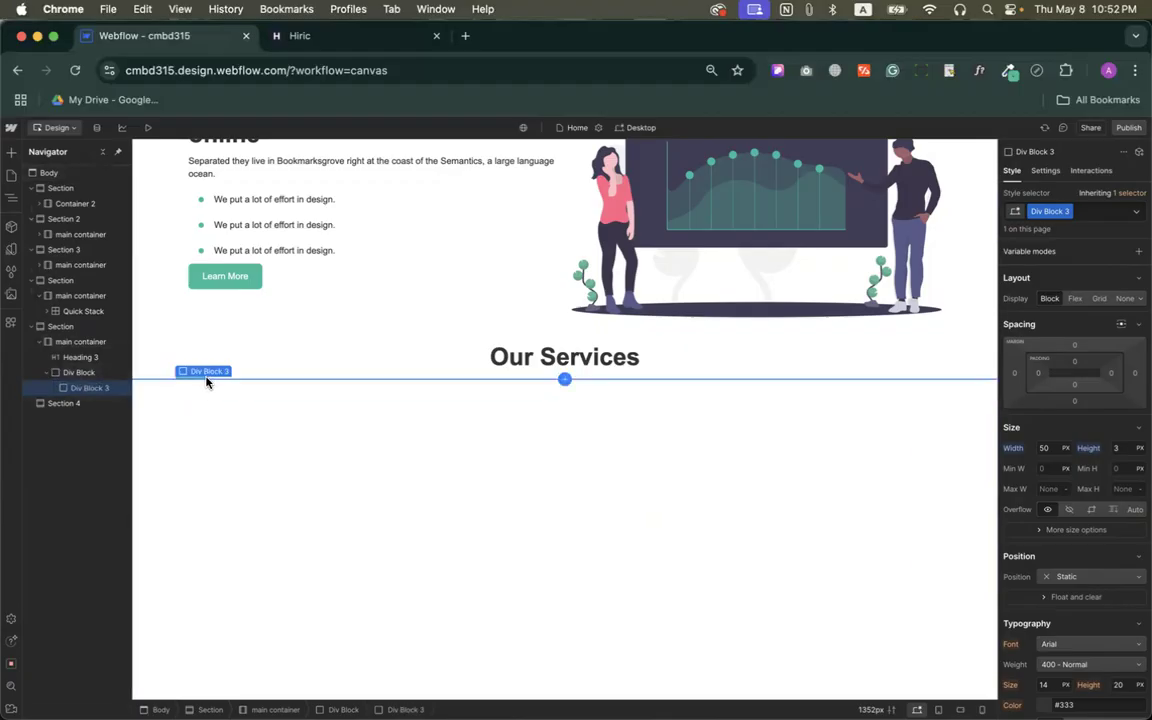
Set the div block wrapping the divider line to a flex layout with its content centred on both axes.
{"action": "left_click", "coordinate": [67, 375]}
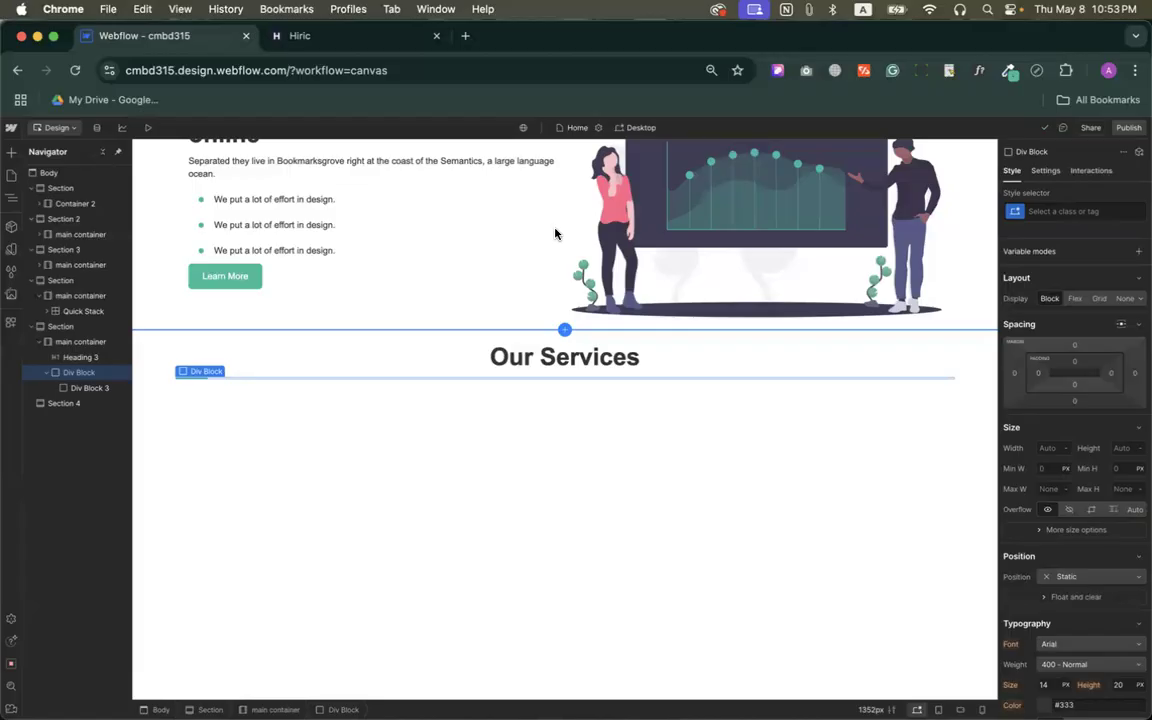
{"action": "left_click", "coordinate": [73, 388]}
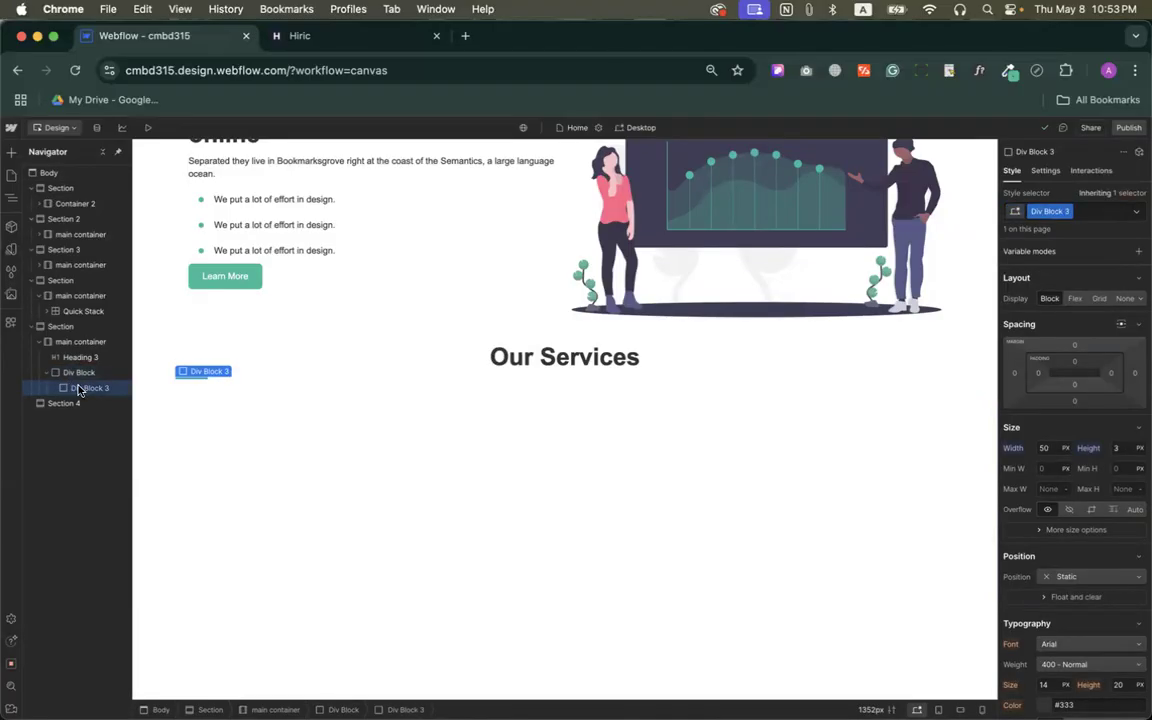
{"action": "key", "text": "super+shift+p"}
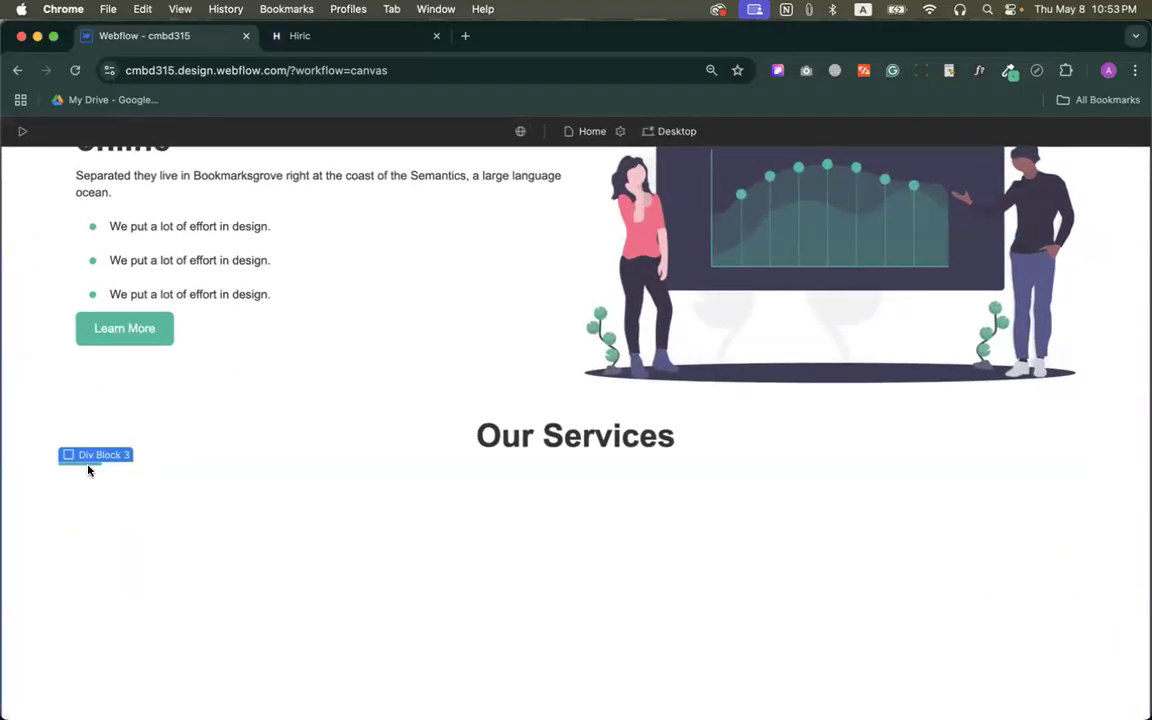
{"action": "key", "text": "super+shift+p"}
{"action": "left_click", "coordinate": [51, 371]}
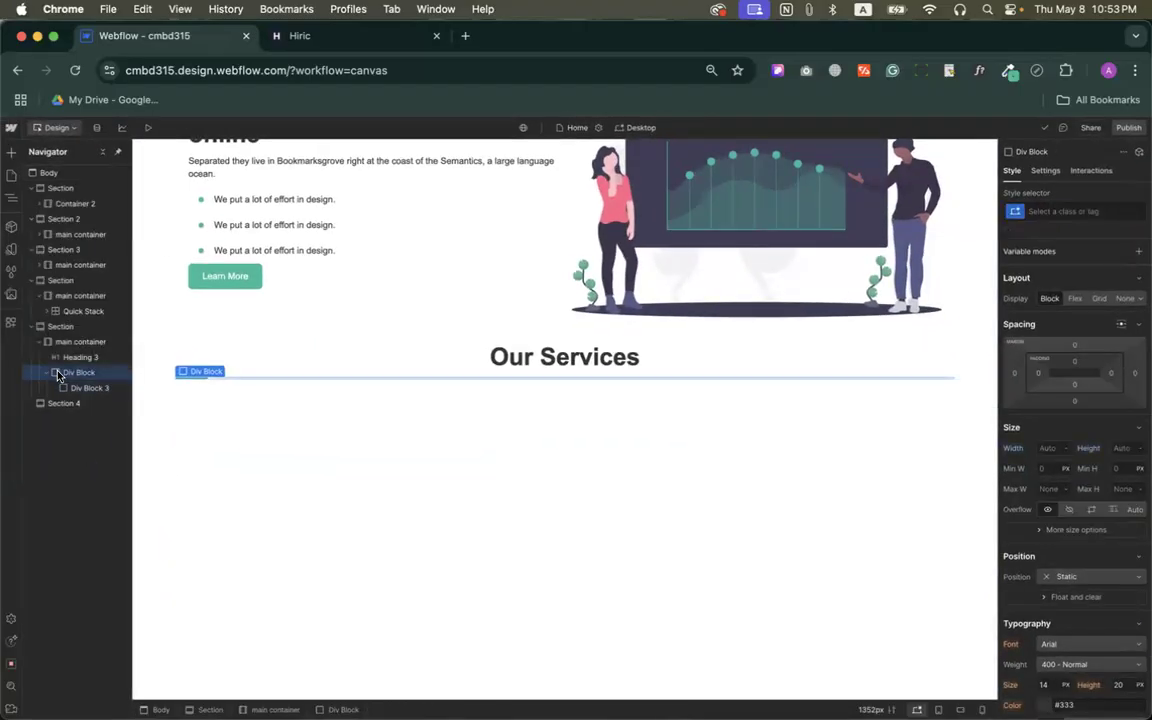
{"action": "left_click", "coordinate": [1077, 300]}
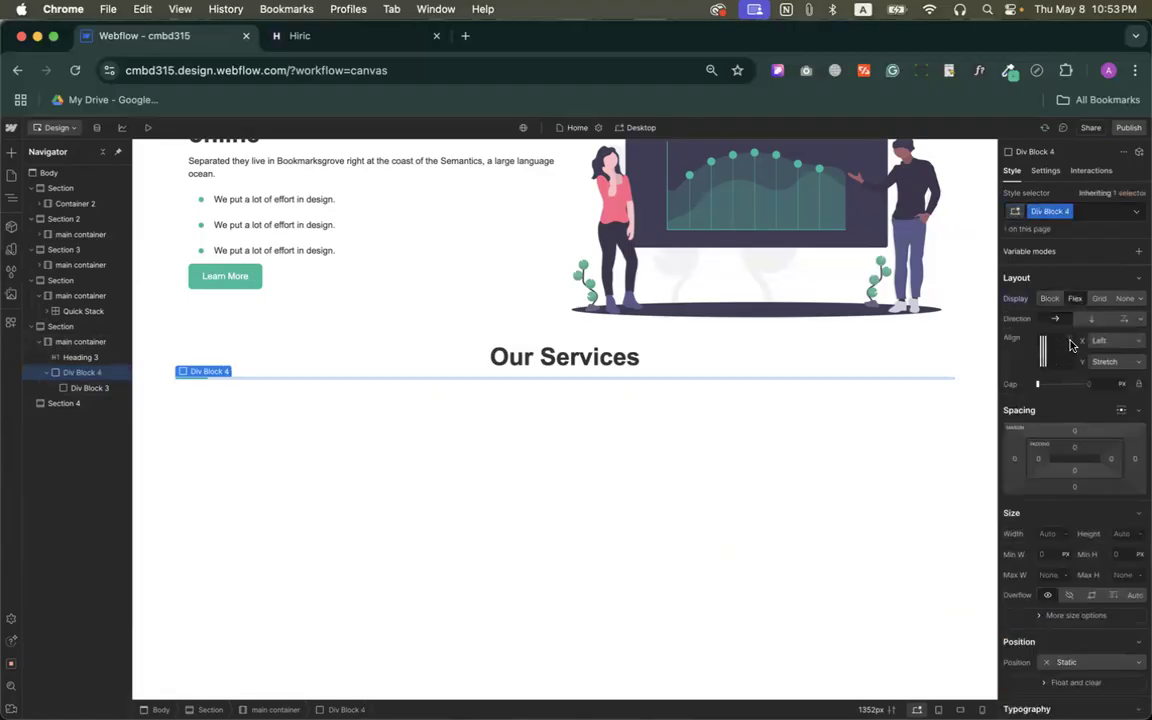
{"action": "left_click", "coordinate": [1058, 352]}
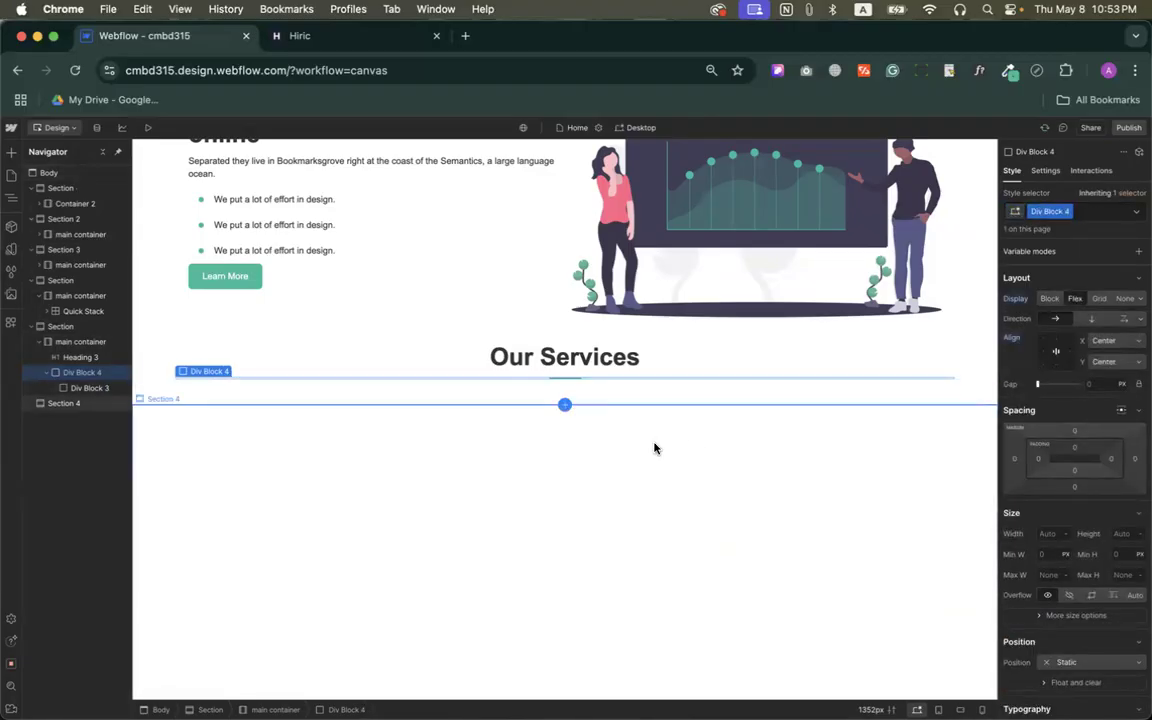
{"action": "left_click", "coordinate": [47, 373]}
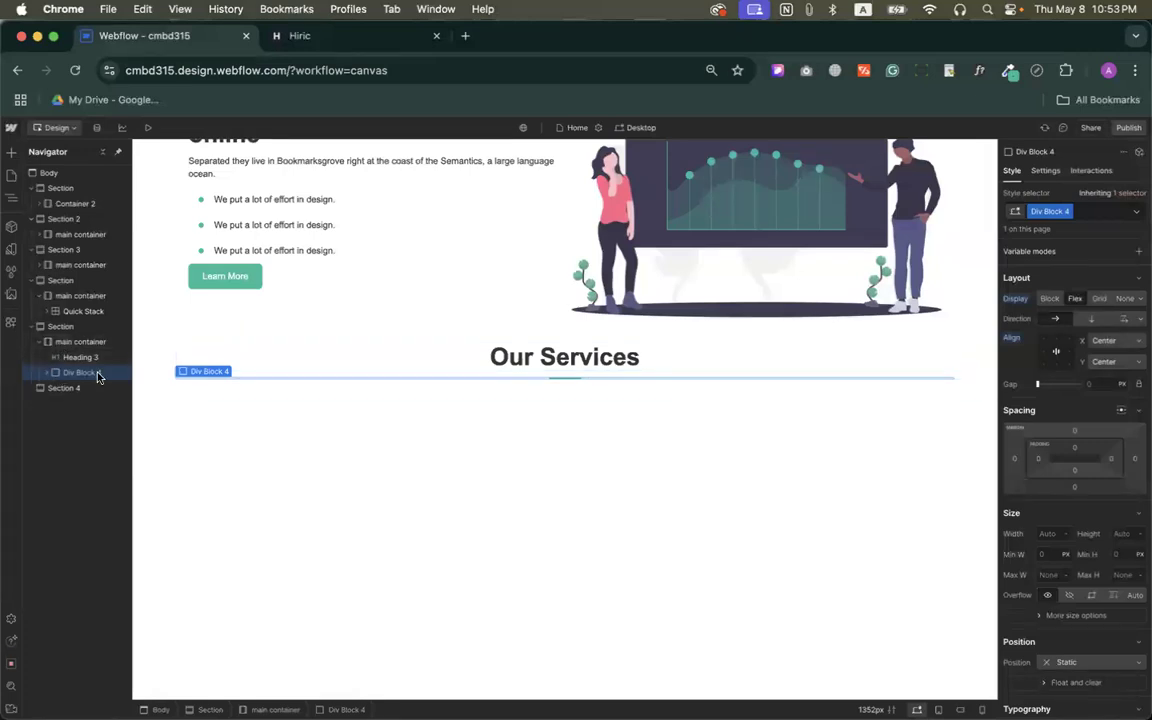
Copy the description under the Our Services heading on the Hiric page and return to Webflow.
{"action": "left_click", "coordinate": [332, 38]}
{"action": "triple_click", "coordinate": [481, 271]}
{"action": "key", "text": "ctrl+c"}
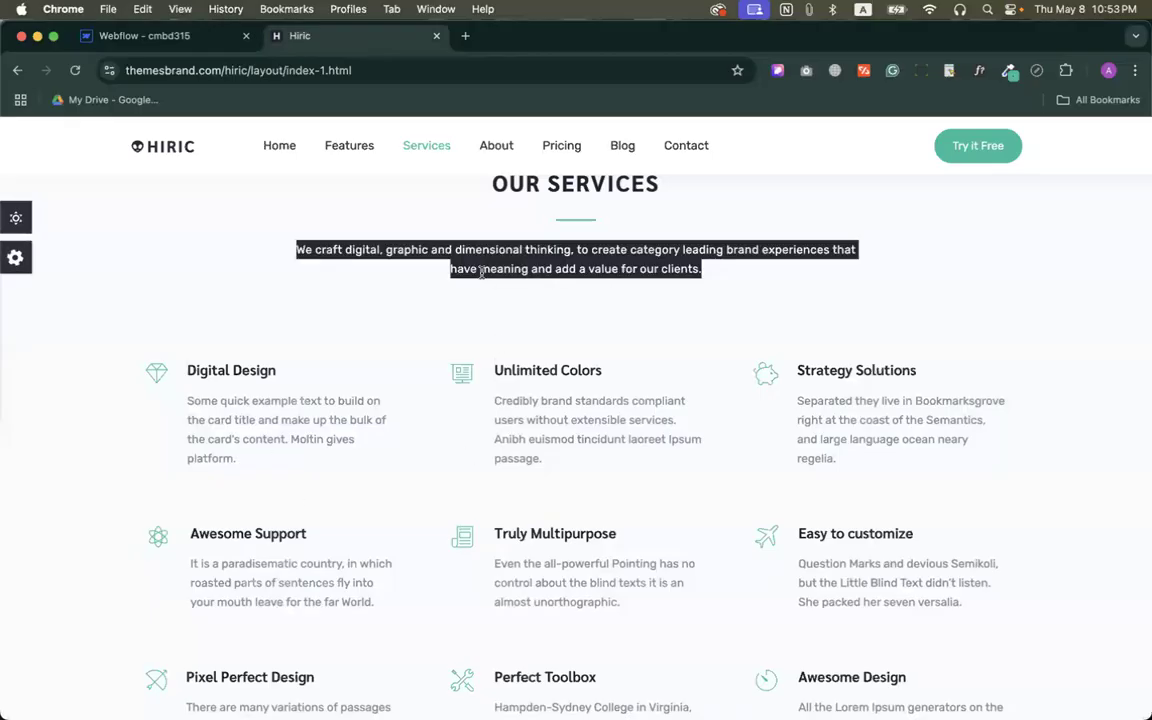
{"action": "left_click", "coordinate": [172, 38]}
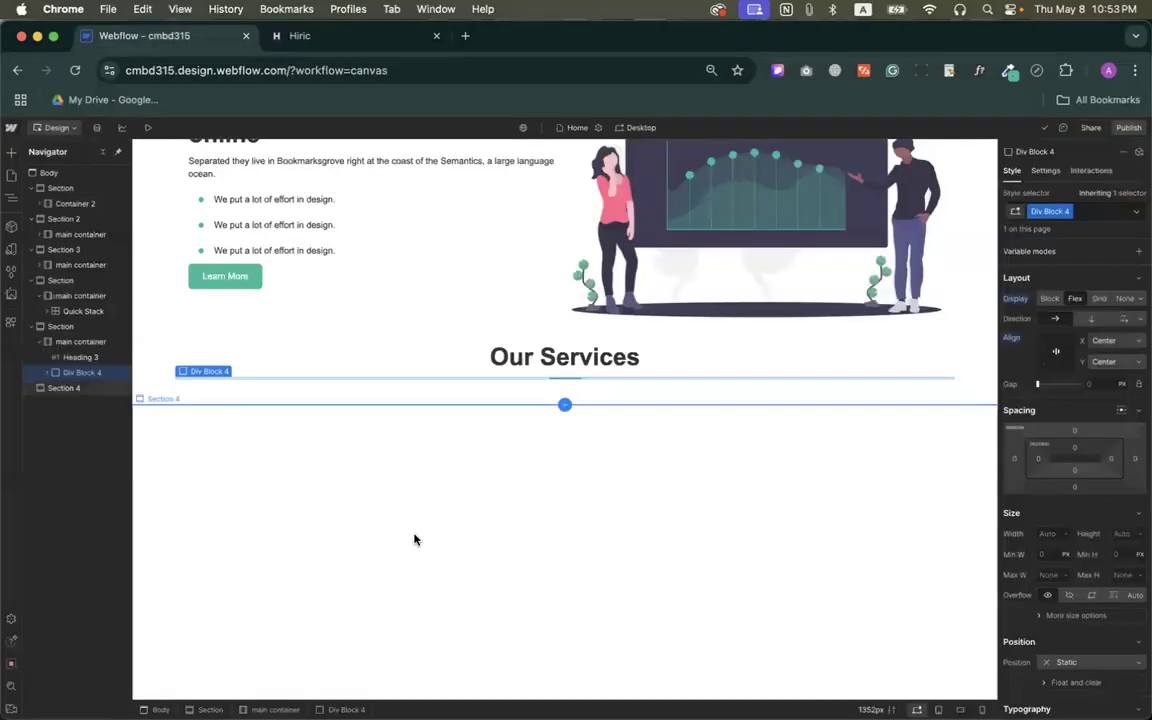
Add a centre-aligned paragraph to the Our Services main container and replace its placeholder text with the copied description.
{"action": "left_click", "coordinate": [66, 343]}
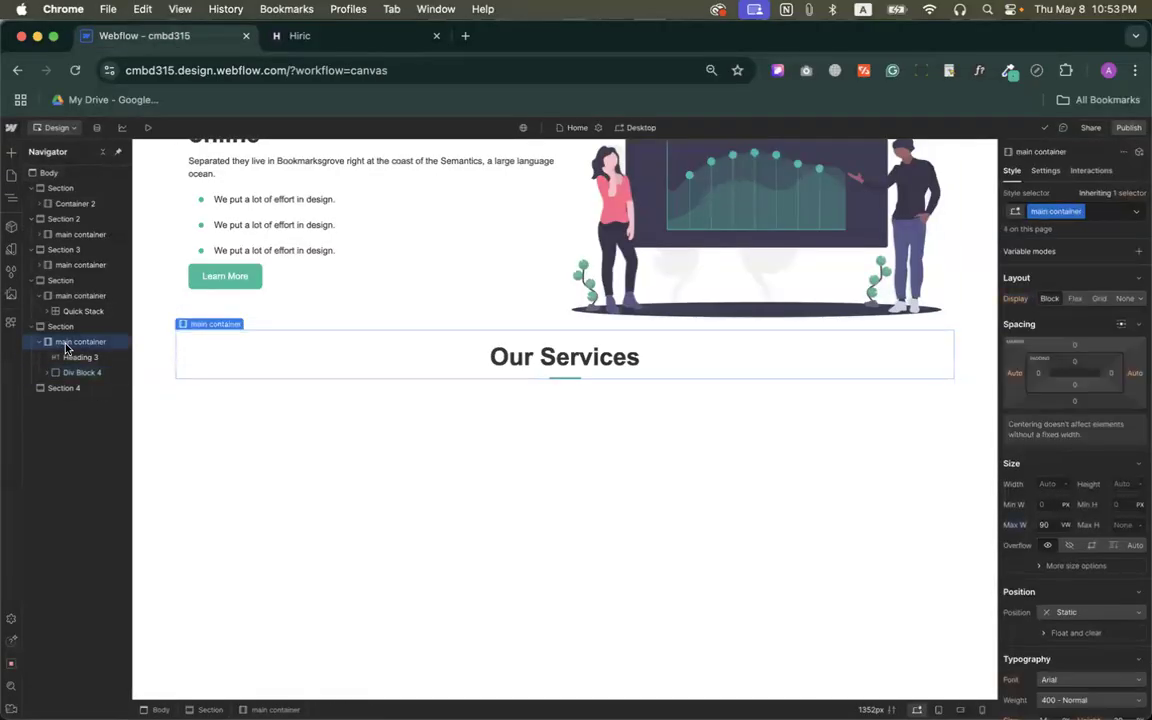
{"action": "left_click", "coordinate": [11, 152]}
{"action": "left_click", "coordinate": [97, 547]}
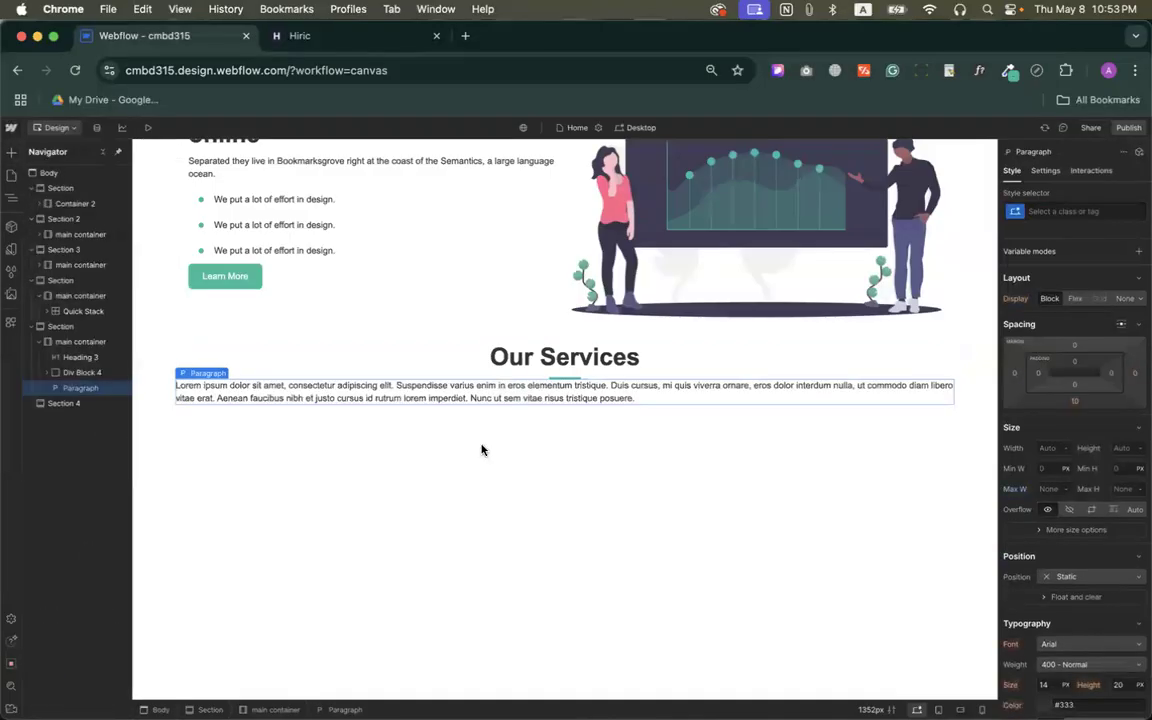
{"action": "double_click", "coordinate": [565, 391]}
{"action": "key", "text": "ctrl+a"}
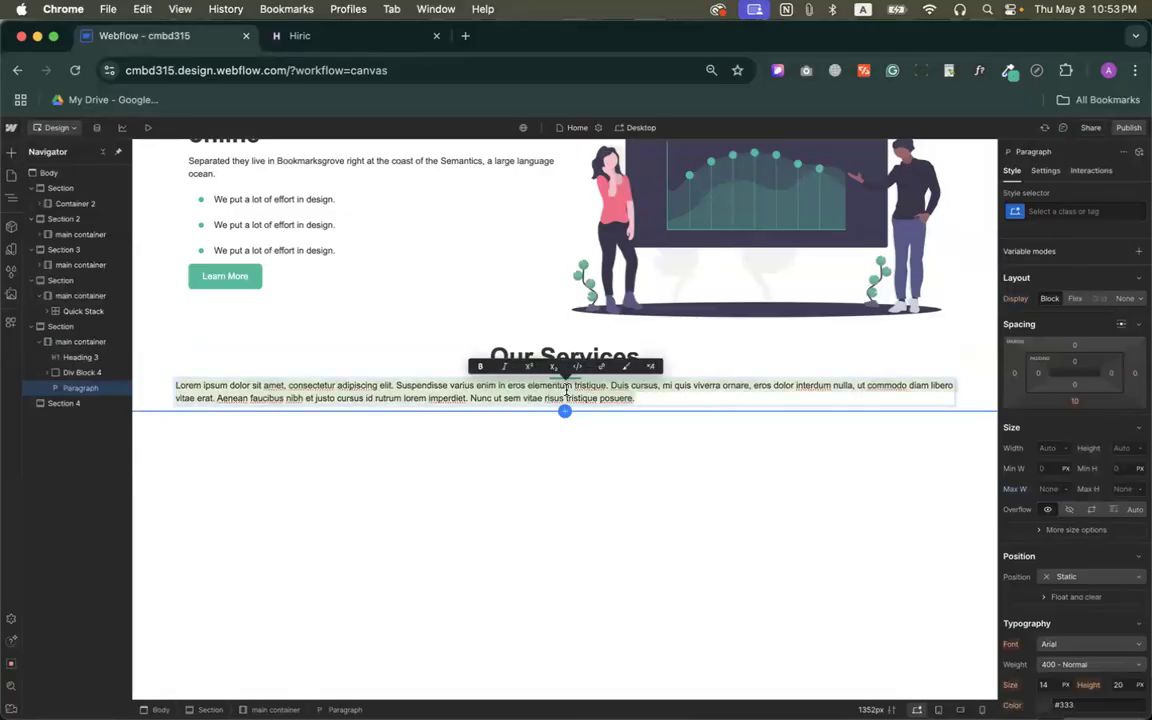
{"action": "key", "text": "ctrl+v"}
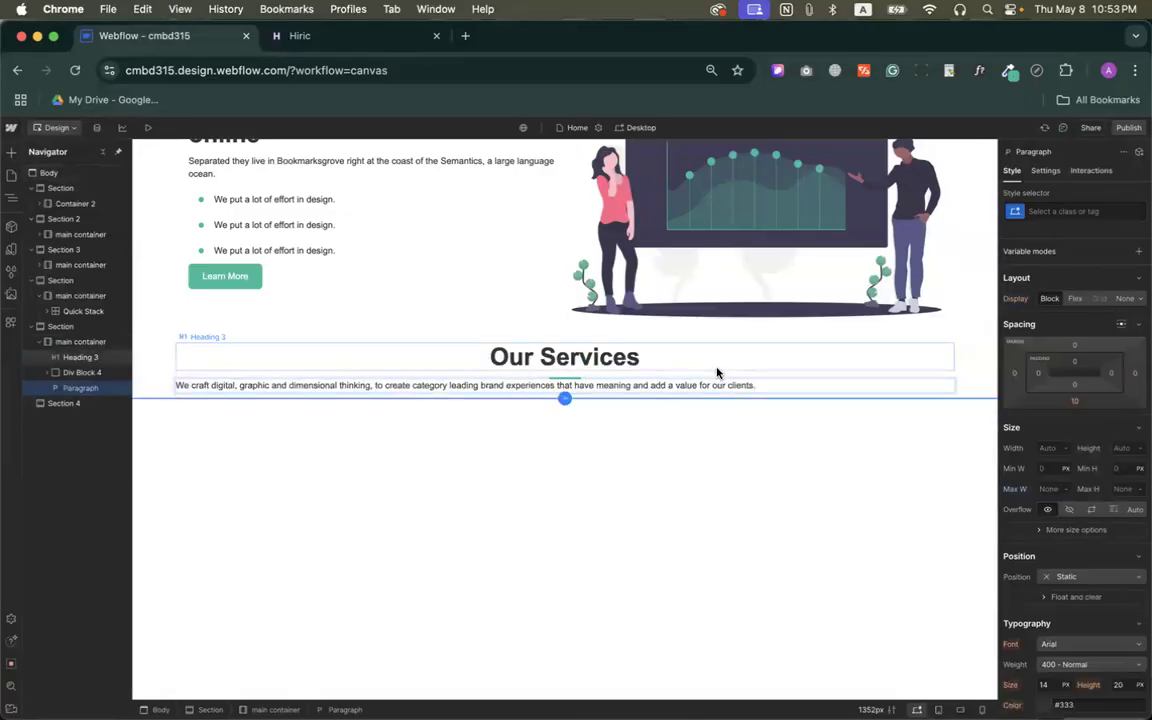
{"action": "scroll", "coordinate": [1082, 572], "scroll_direction": "down", "scroll_amount": 3}
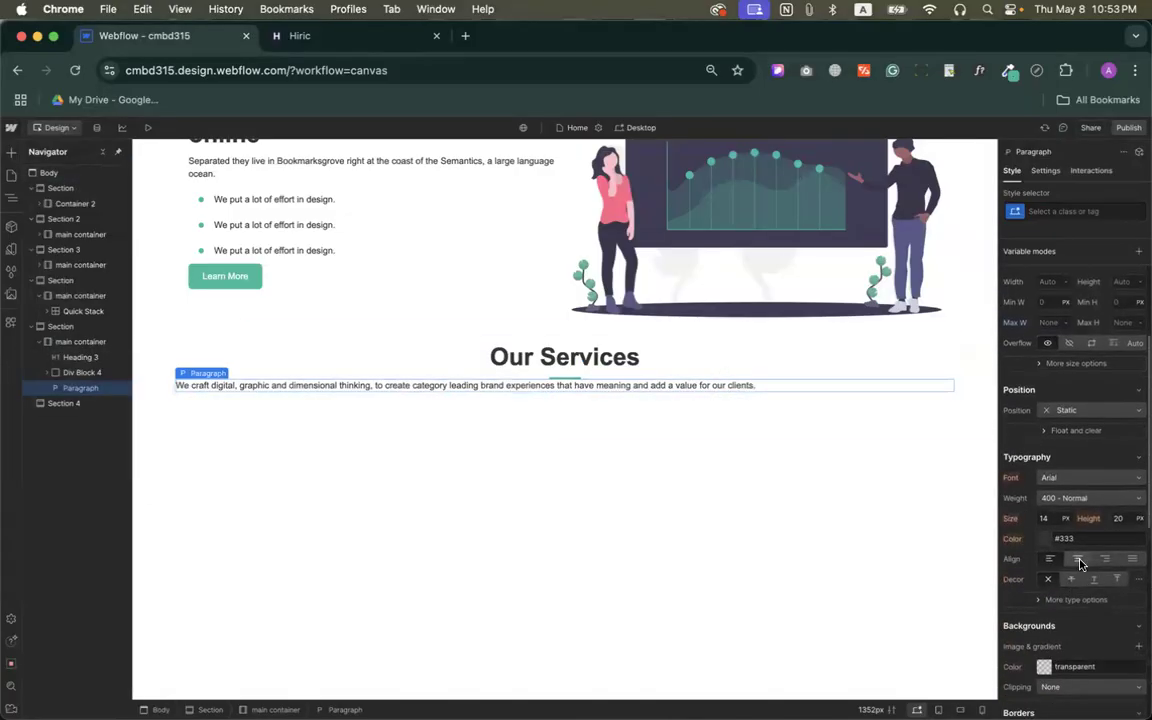
{"action": "left_click", "coordinate": [1078, 559]}
Compare the description's layout with the Hiric page and set the Webflow paragraph's left and right padding to 300 px.
{"action": "left_click", "coordinate": [285, 37]}
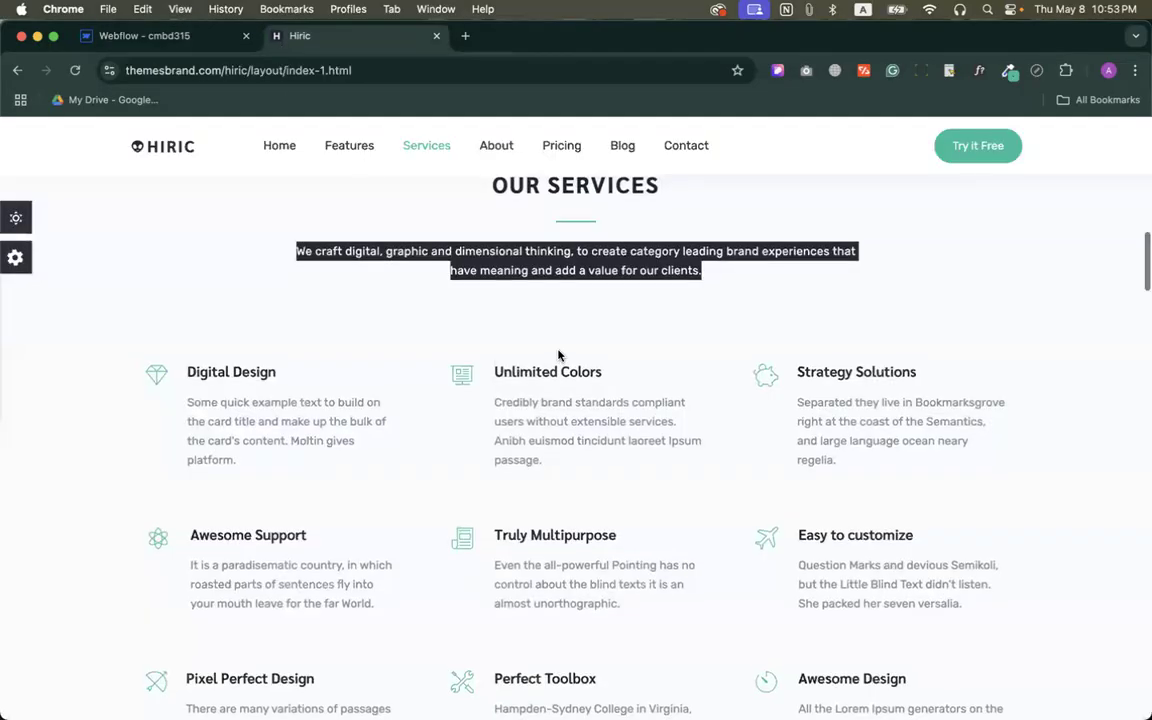
{"action": "scroll", "coordinate": [547, 437], "scroll_direction": "up", "scroll_amount": 2}
{"action": "left_click", "coordinate": [571, 455]}
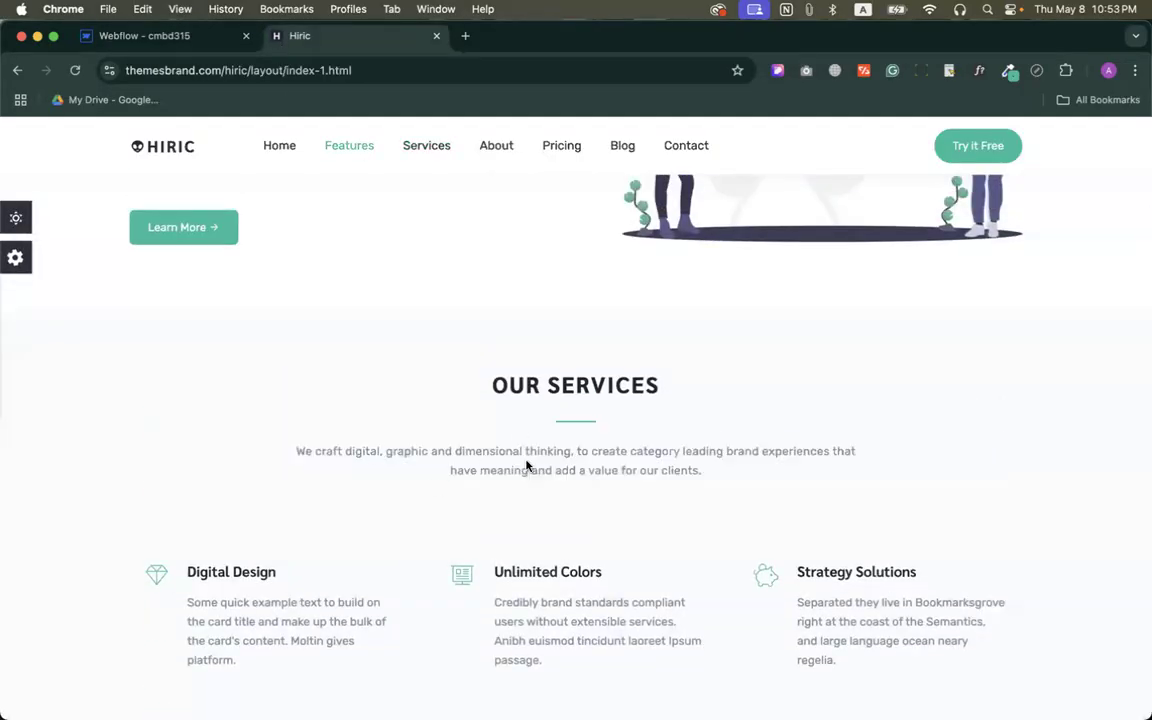
{"action": "scroll", "coordinate": [527, 468], "scroll_direction": "up", "scroll_amount": 6}
{"action": "scroll", "coordinate": [556, 400], "scroll_direction": "down", "scroll_amount": 7}
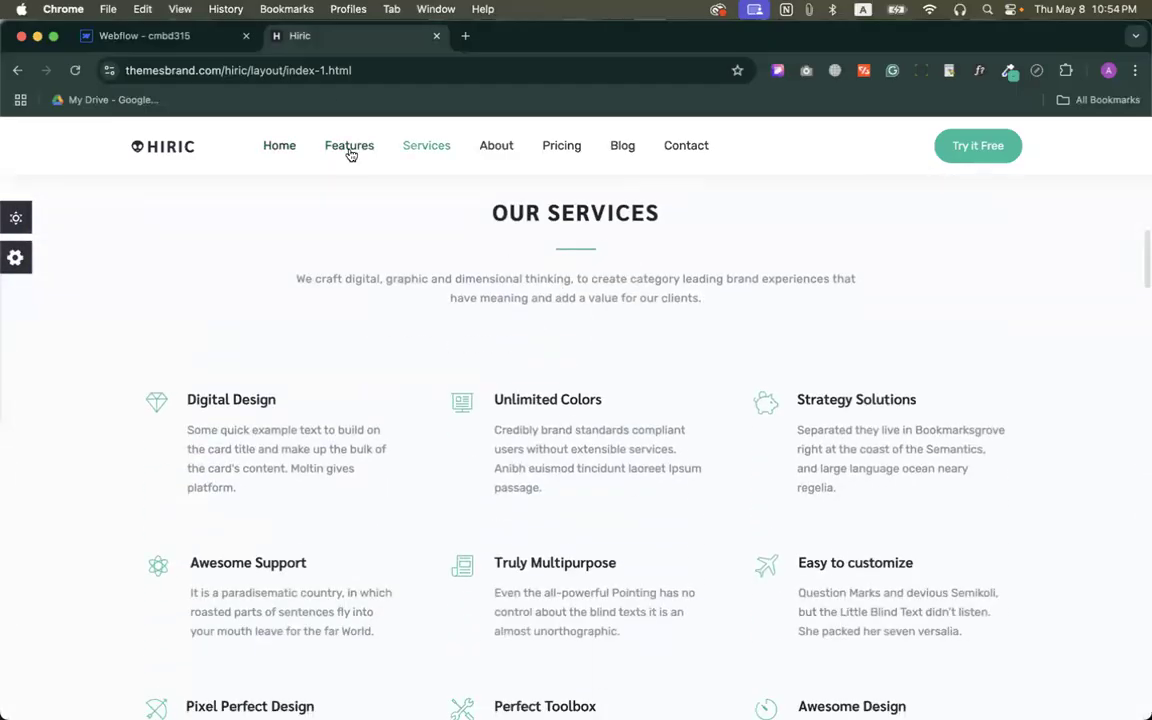
{"action": "left_click", "coordinate": [150, 35]}
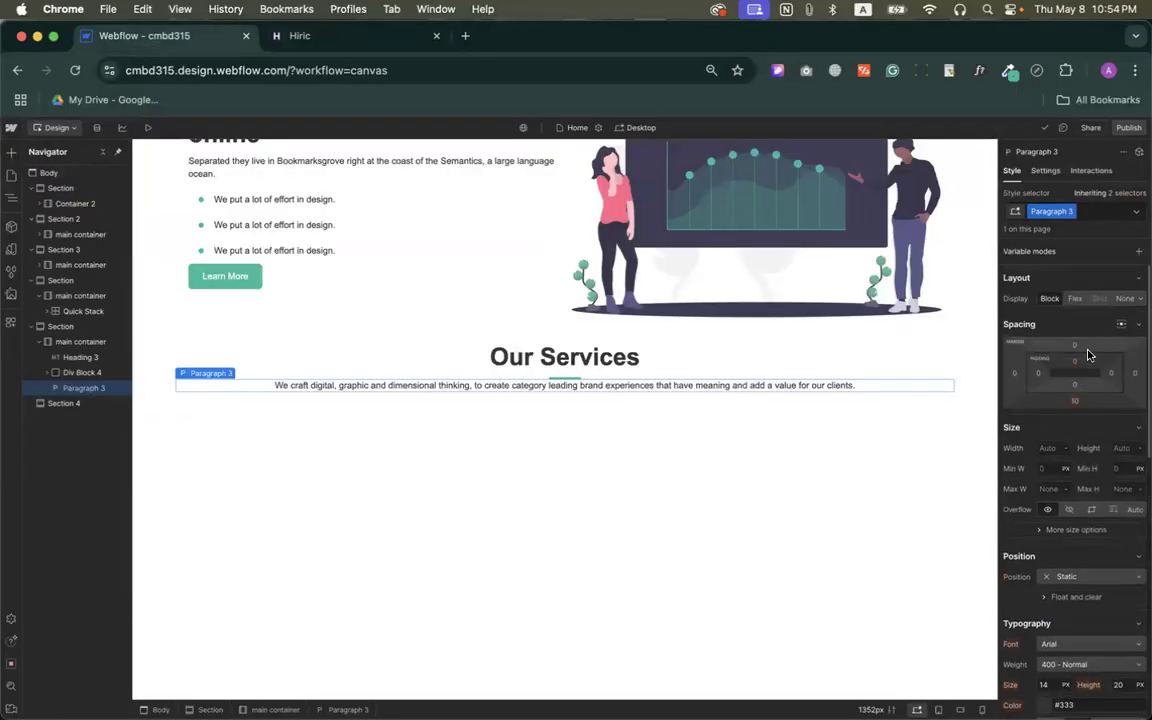
{"action": "left_click", "coordinate": [1110, 373]}
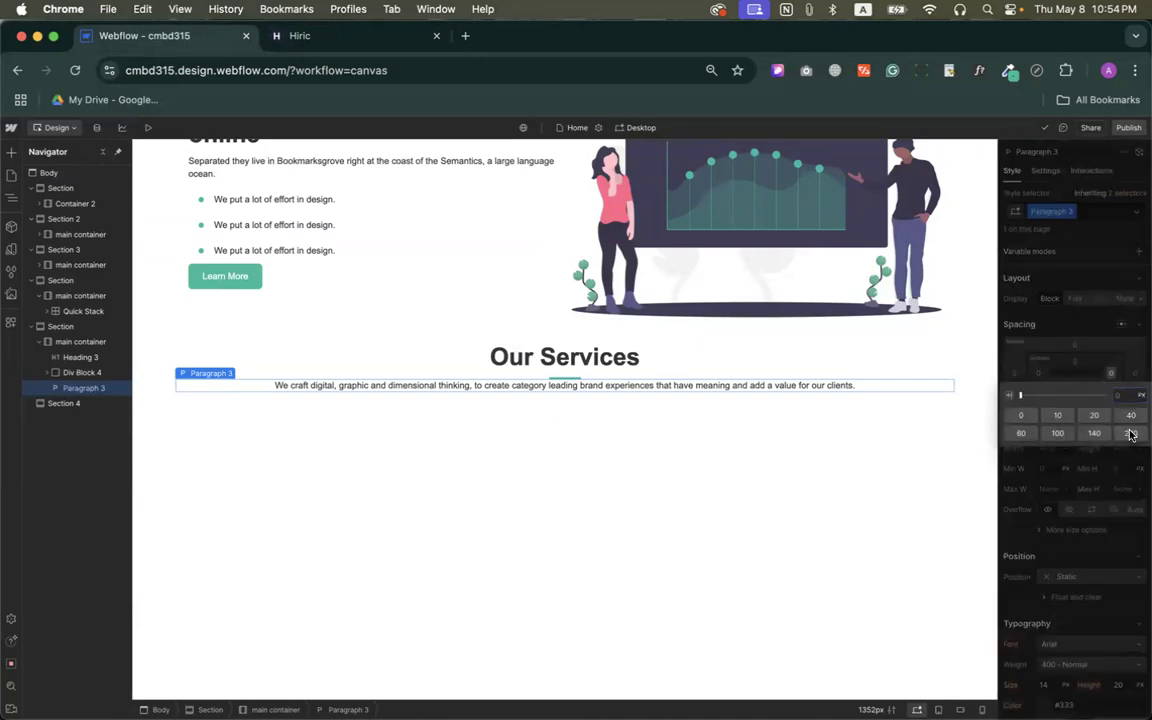
{"action": "left_click", "coordinate": [1131, 434]}
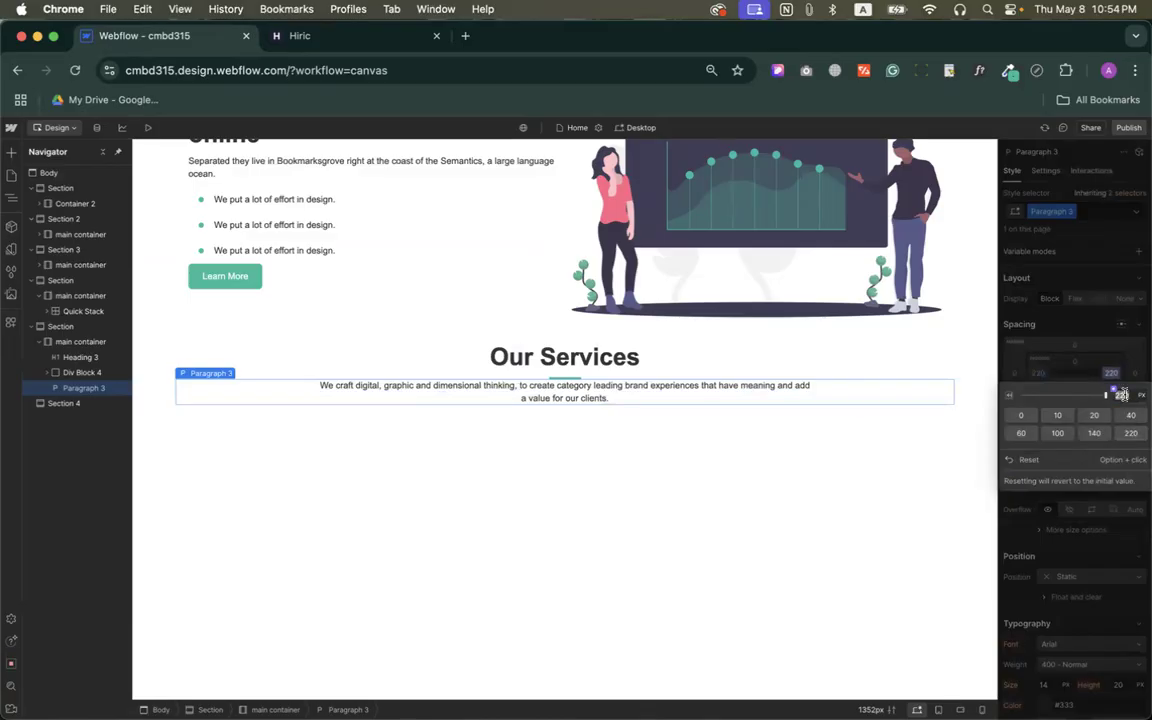
{"action": "left_click", "coordinate": [1122, 395]}
{"action": "type", "text": "300"}
{"action": "key", "text": "Return"}
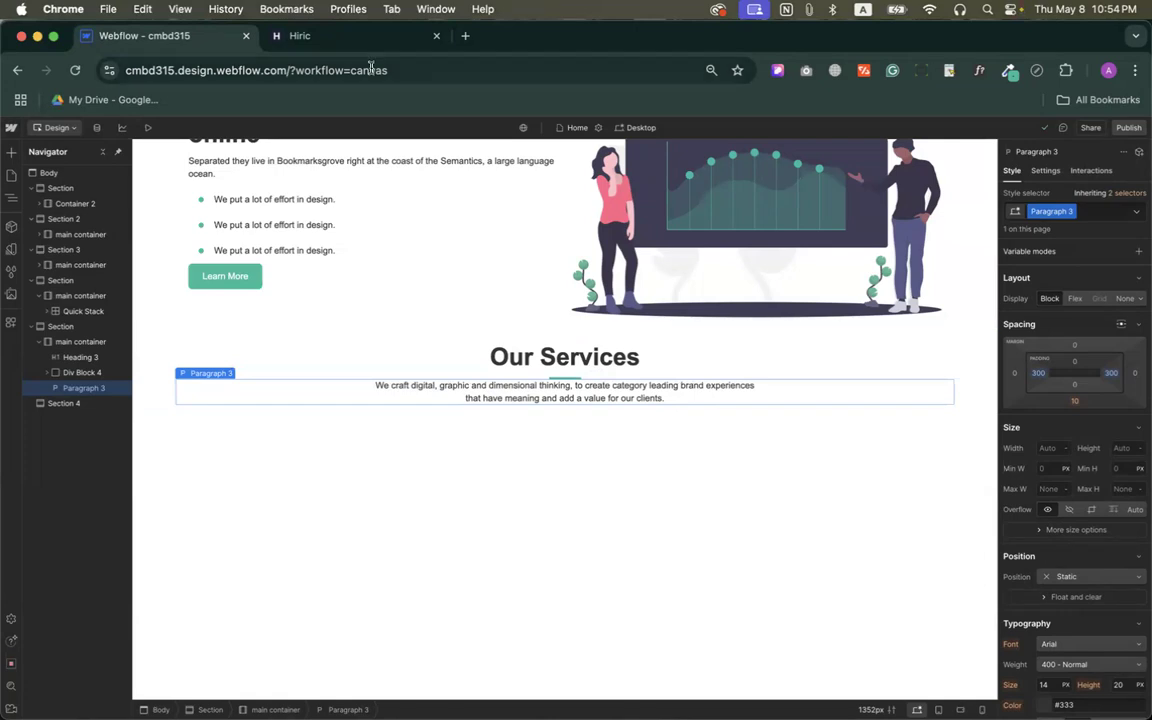
Examine the Hiric page's Our Services section in a narrowed browser window and again at full width.
{"action": "left_click", "coordinate": [306, 36]}
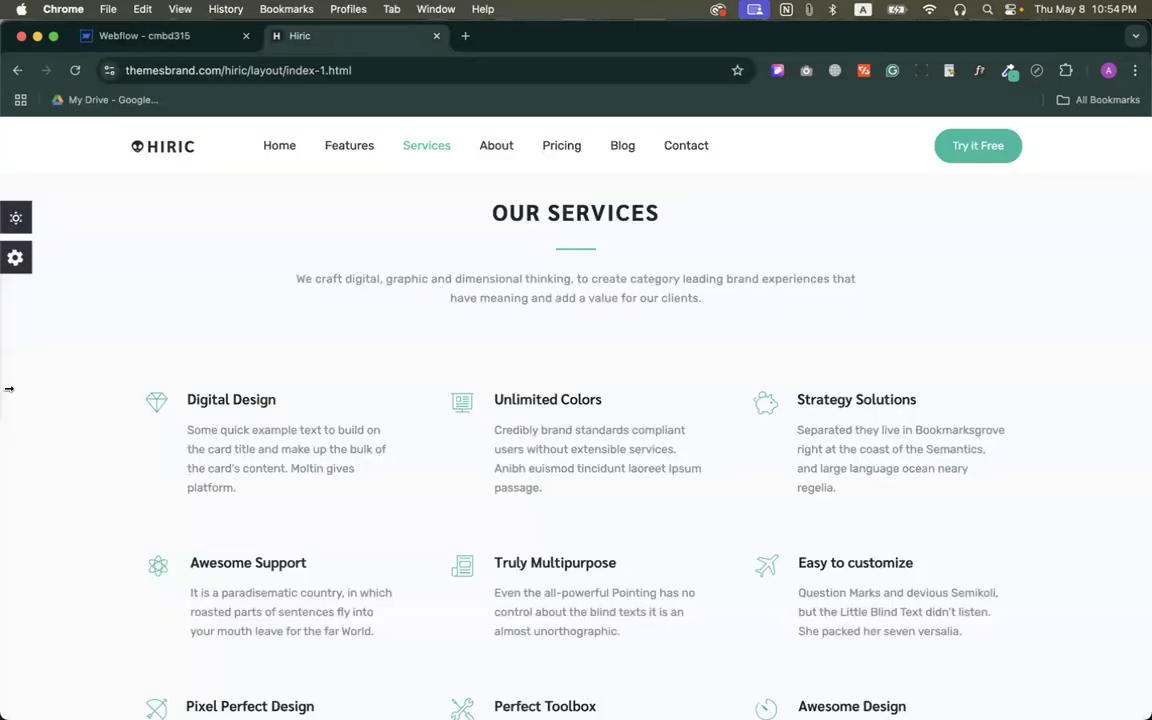
{"action": "left_click_drag", "start_coordinate": [9, 389], "coordinate": [426, 374]}
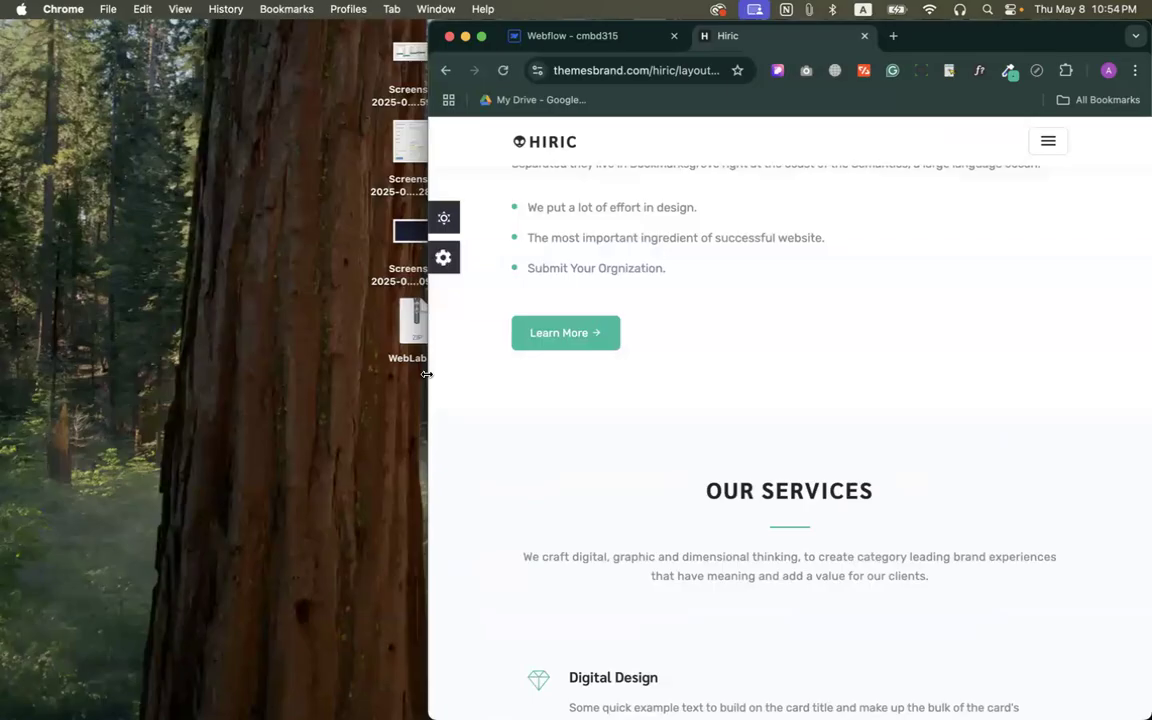
{"action": "double_click", "coordinate": [426, 374]}
{"action": "scroll", "coordinate": [495, 411], "scroll_direction": "up", "scroll_amount": 5}
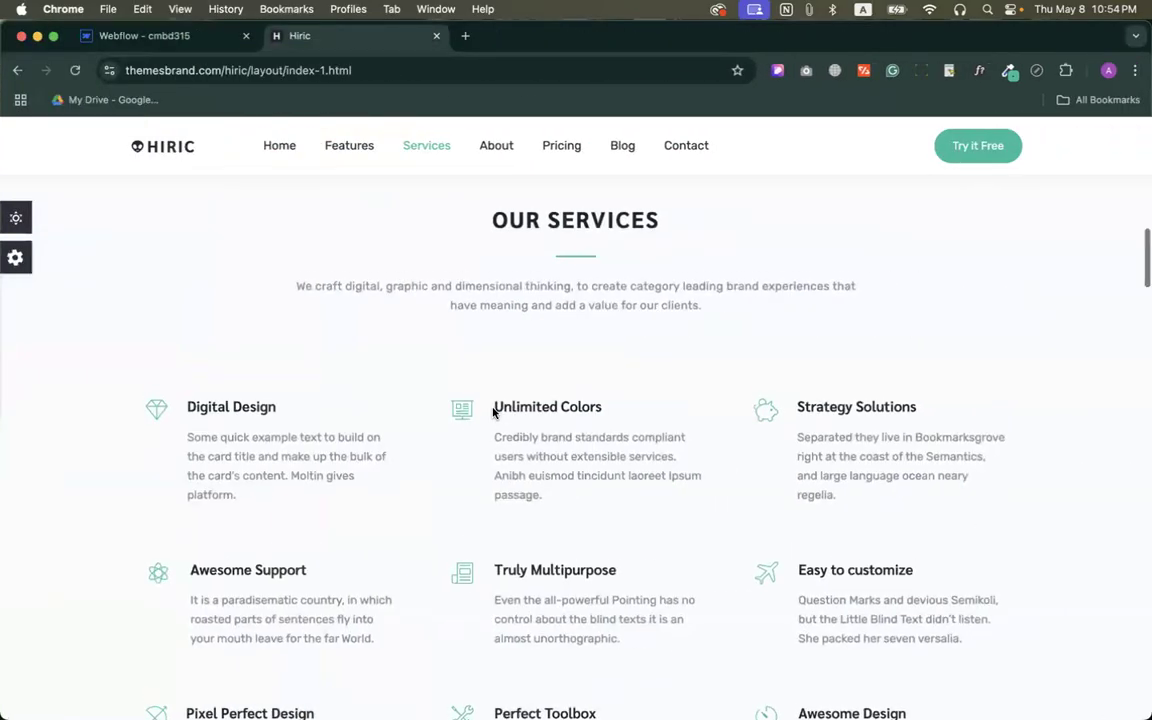
{"action": "scroll", "coordinate": [493, 412], "scroll_direction": "down", "scroll_amount": 4}
{"action": "scroll", "coordinate": [493, 412], "scroll_direction": "up", "scroll_amount": 1}
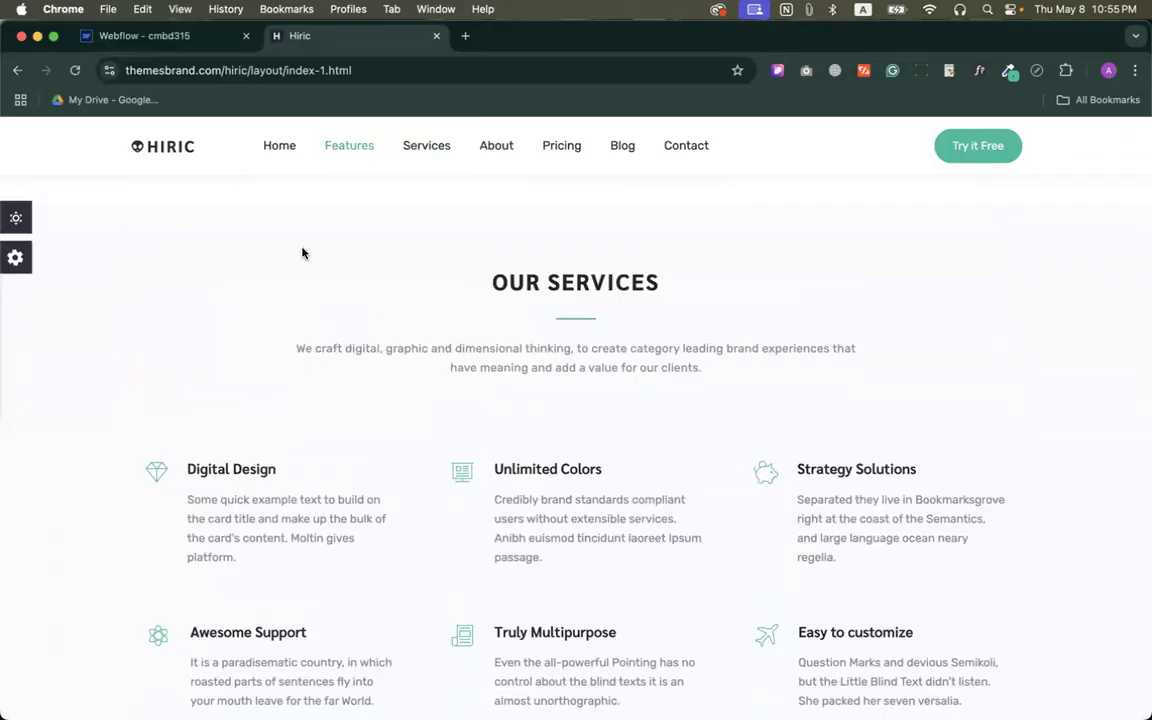
In Webflow, set the top and bottom margins of the divider line's wrapper to 20 px and compare the spacing with the Hiric page.
{"action": "left_click", "coordinate": [181, 45]}
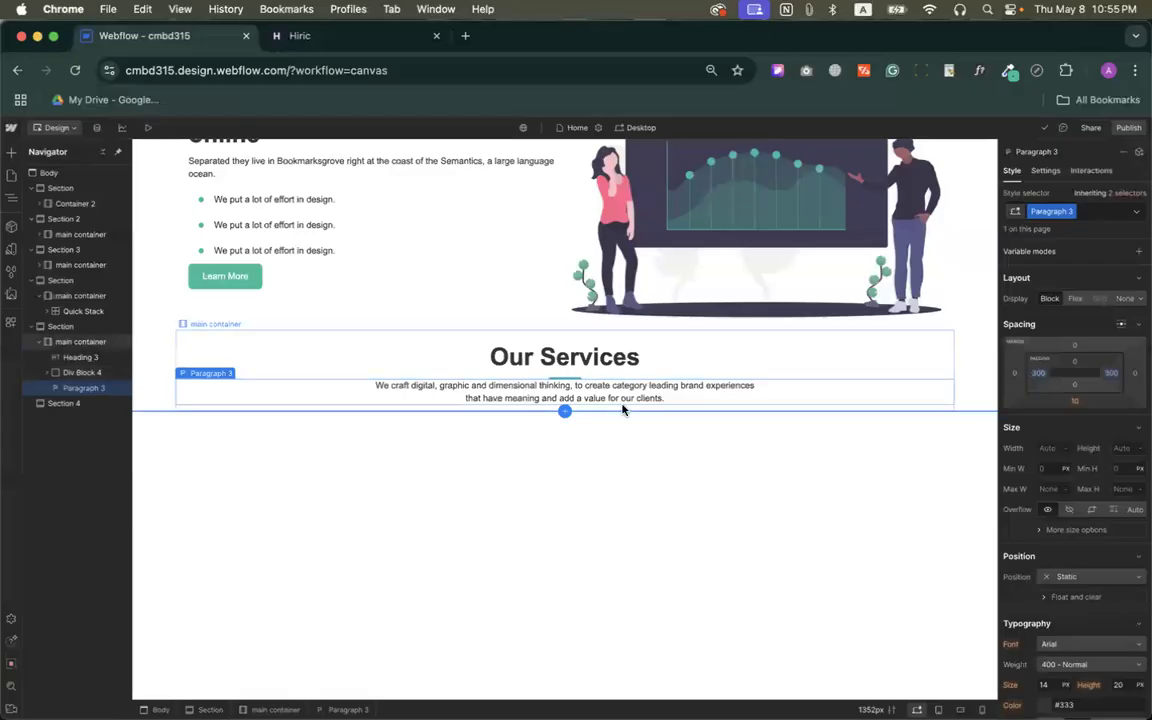
{"action": "left_click", "coordinate": [531, 383]}
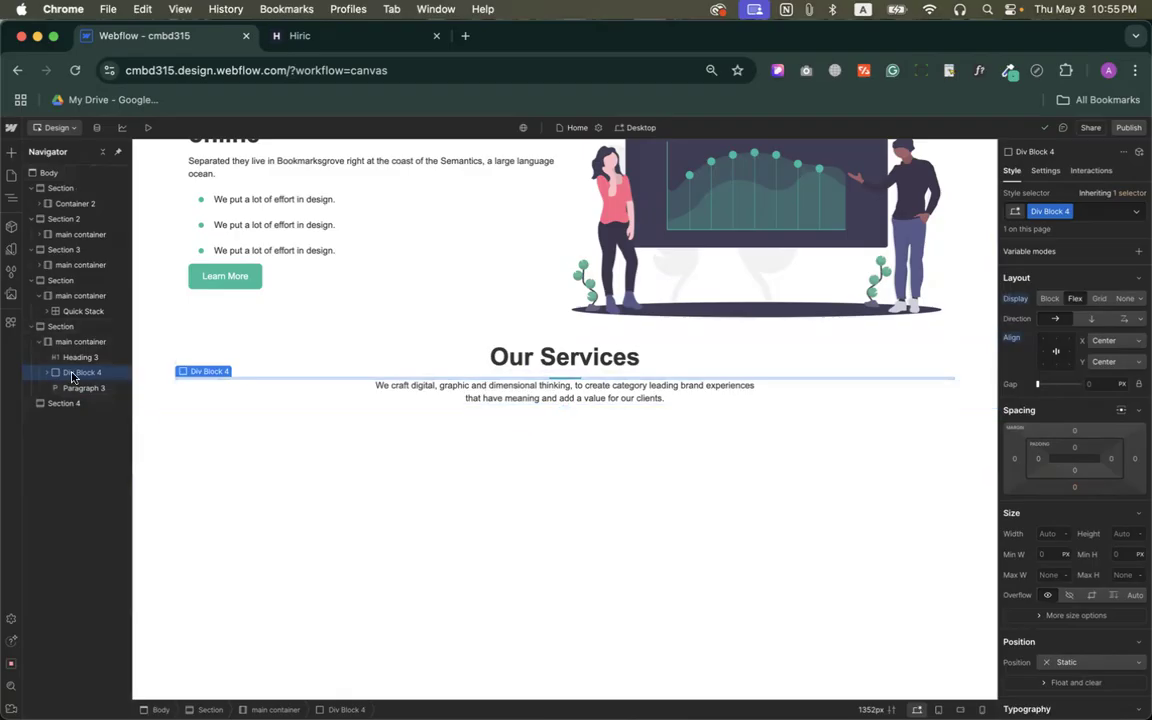
{"action": "left_click", "coordinate": [1075, 435]}
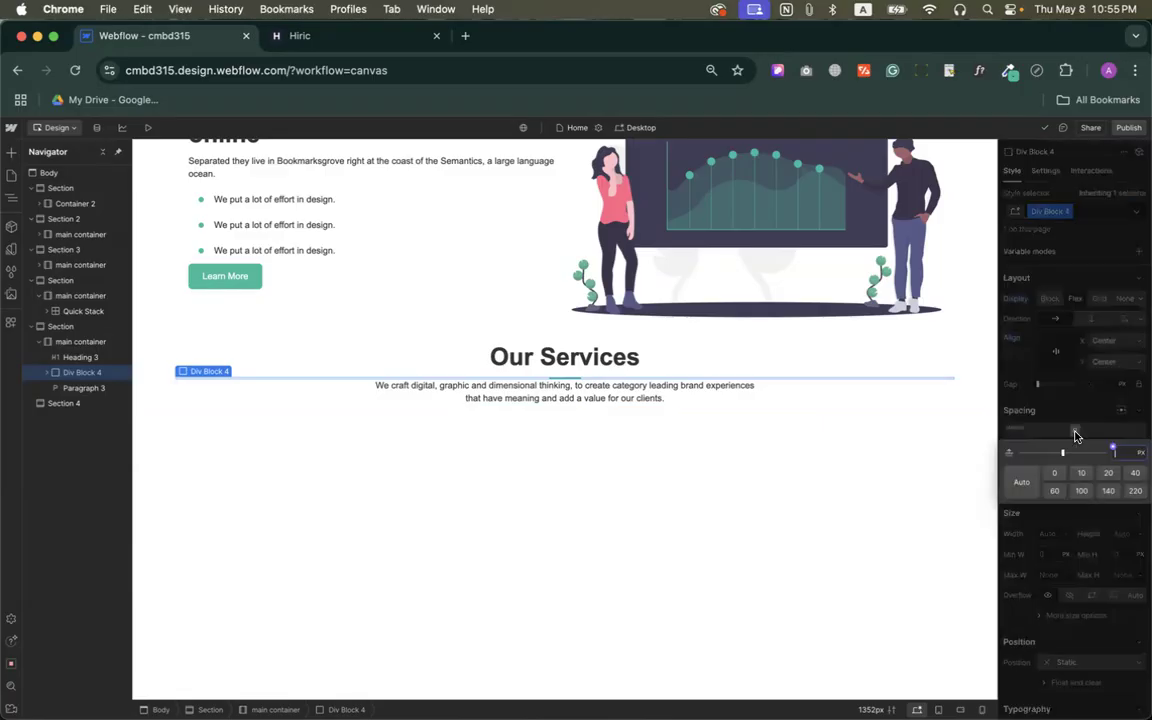
{"action": "left_click", "coordinate": [1134, 474]}
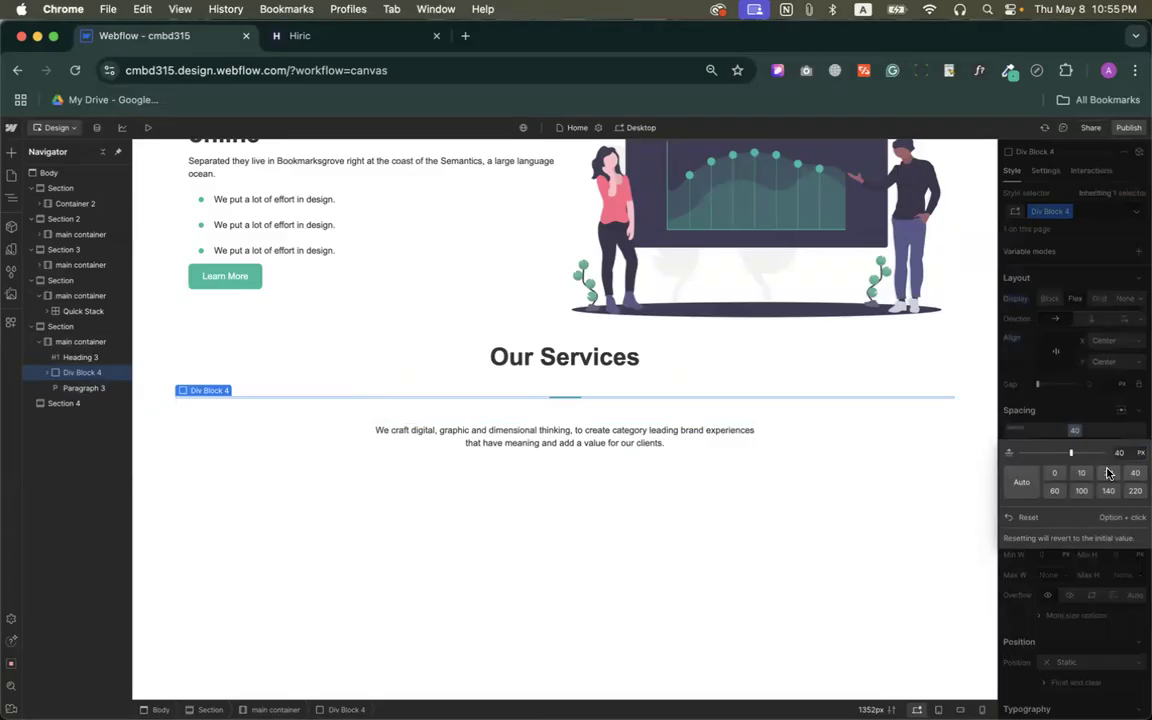
{"action": "left_click", "coordinate": [1108, 474]}
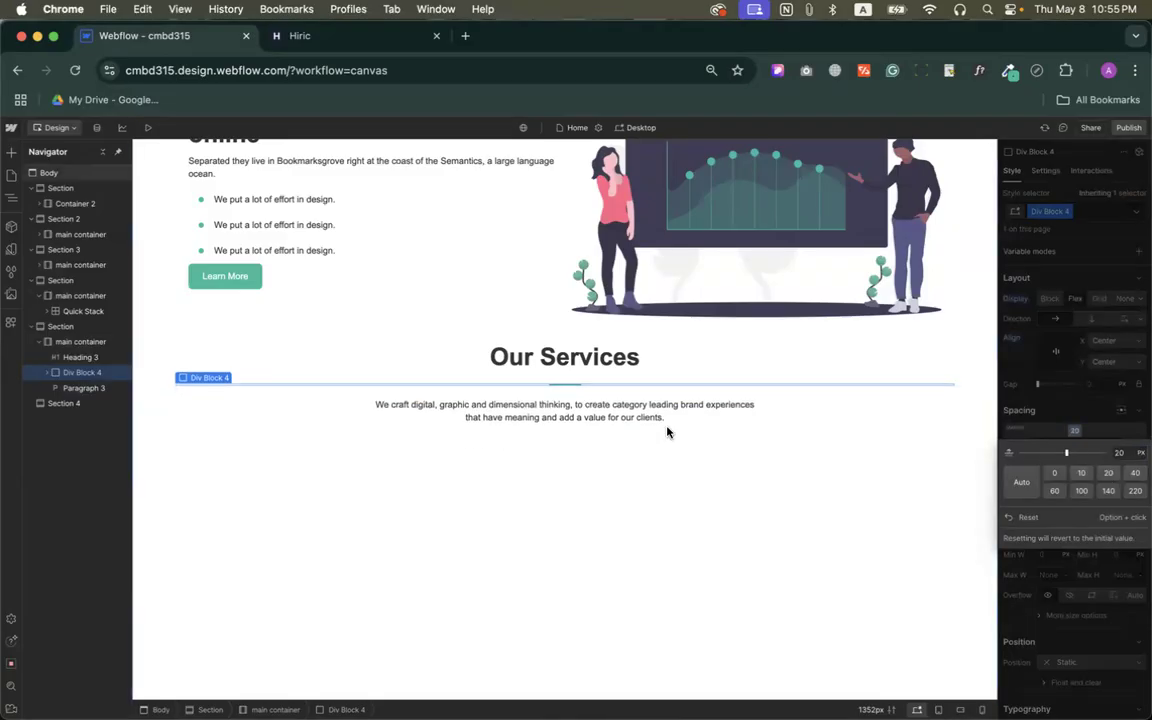
{"action": "left_click", "coordinate": [643, 442]}
{"action": "left_click", "coordinate": [309, 45]}
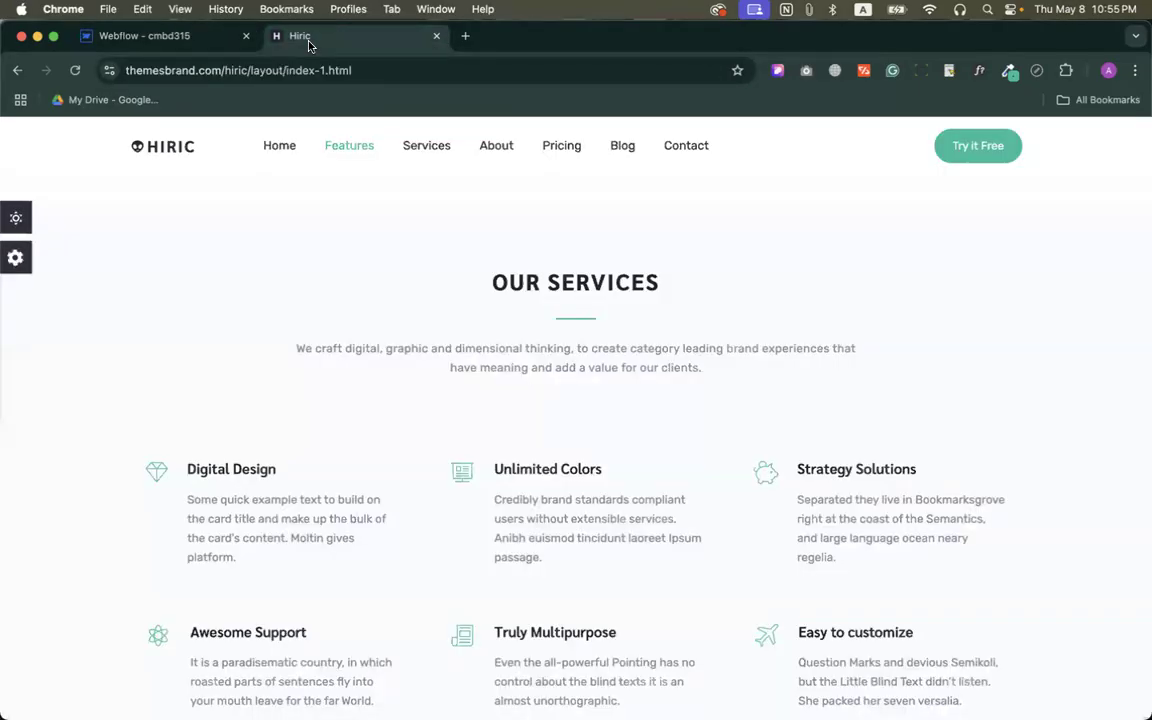
{"action": "left_click", "coordinate": [240, 45]}
{"action": "scroll", "coordinate": [537, 475], "scroll_direction": "down", "scroll_amount": 2}
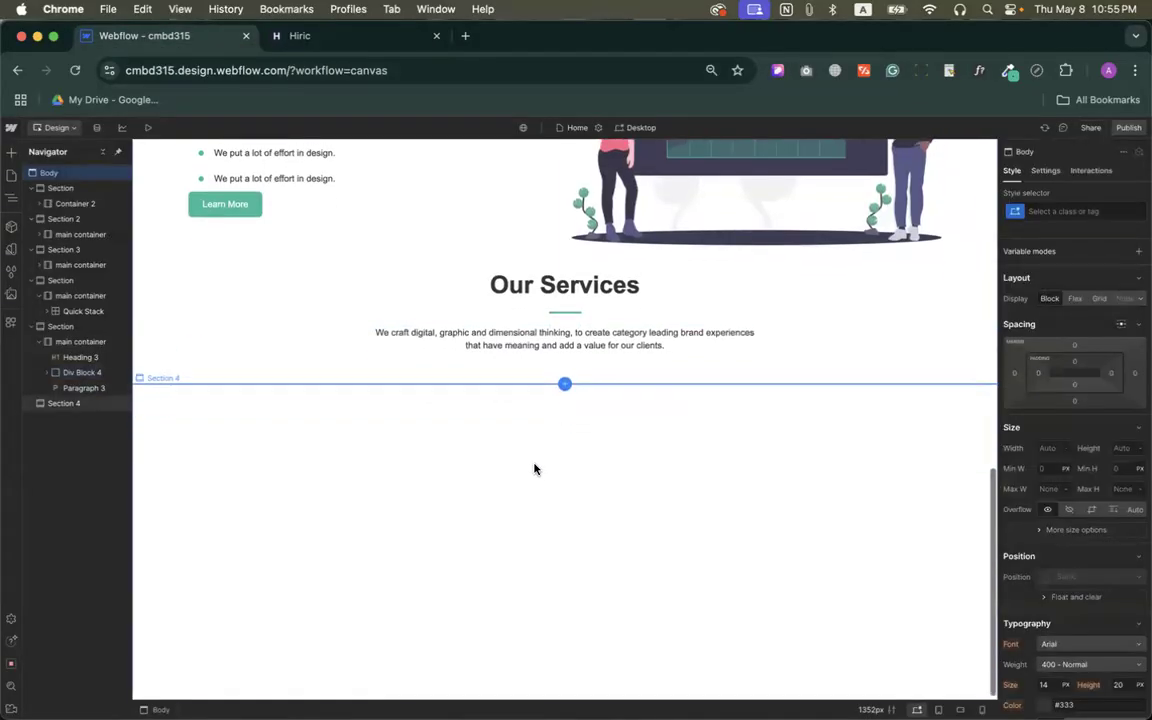
Inspect the Our Services heading's font on the Hiric page with WhatFont, select the font name and return to Webflow.
{"action": "left_click", "coordinate": [545, 335]}
{"action": "scroll", "coordinate": [540, 278], "scroll_direction": "down", "scroll_amount": 2}
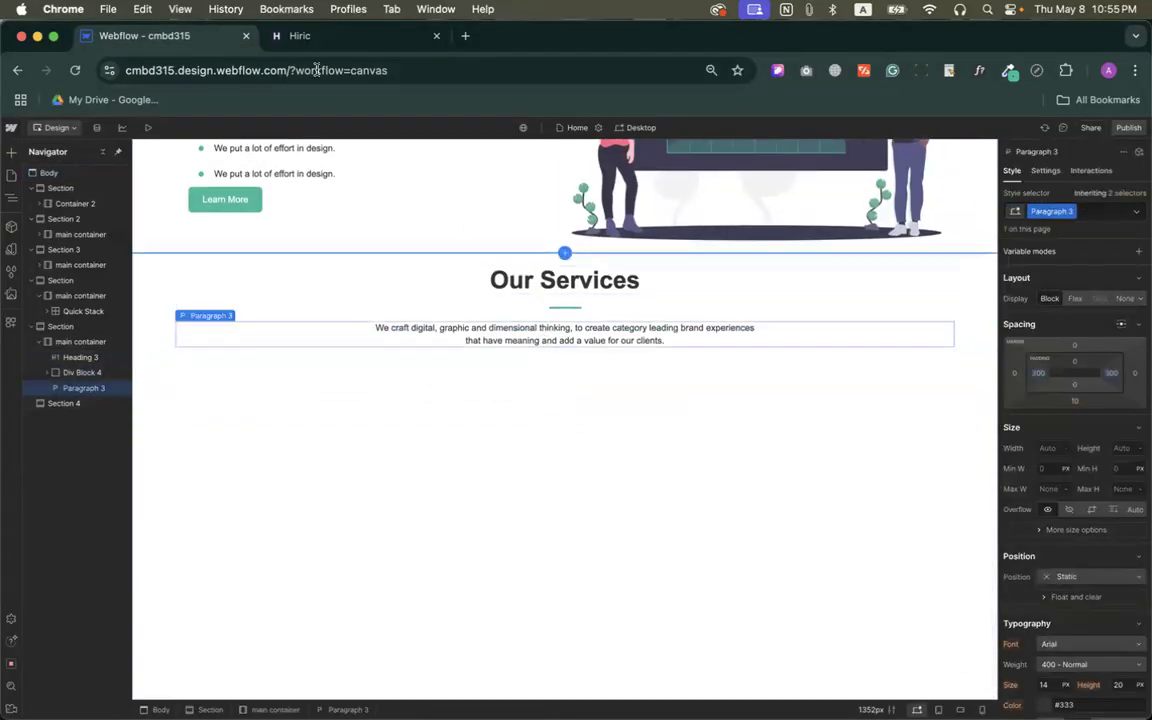
{"action": "left_click", "coordinate": [300, 38]}
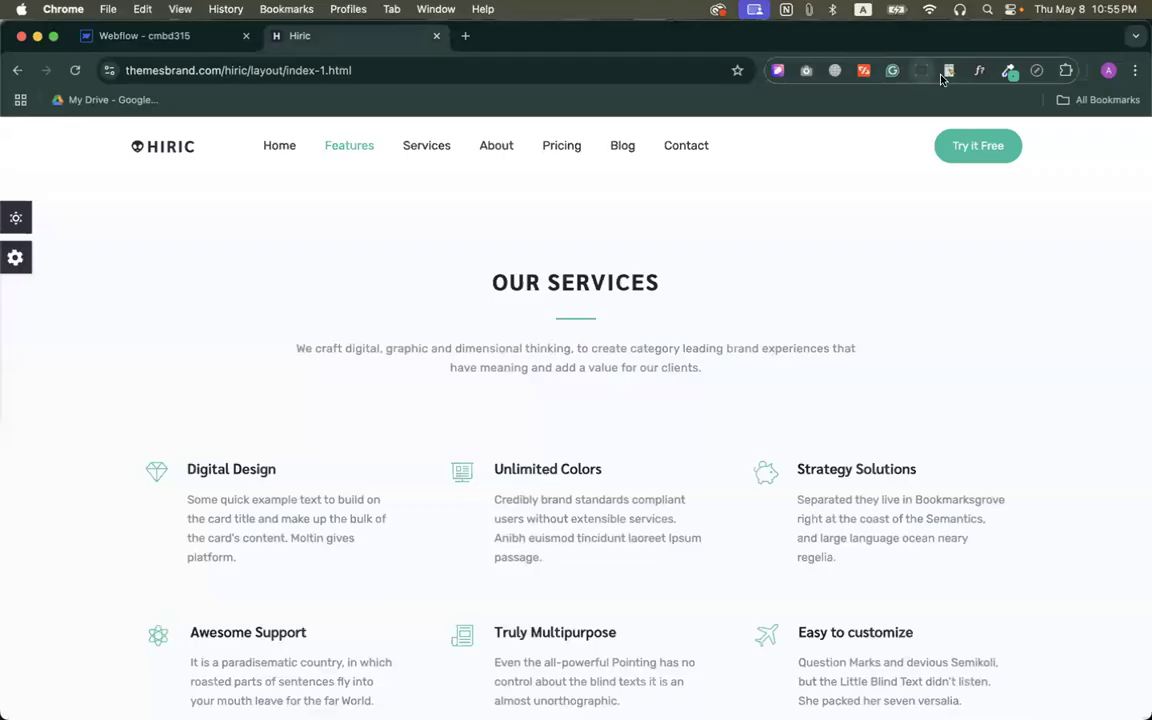
{"action": "left_click", "coordinate": [979, 70]}
{"action": "left_click", "coordinate": [632, 284]}
{"action": "double_click", "coordinate": [642, 315]}
{"action": "left_click", "coordinate": [145, 35]}
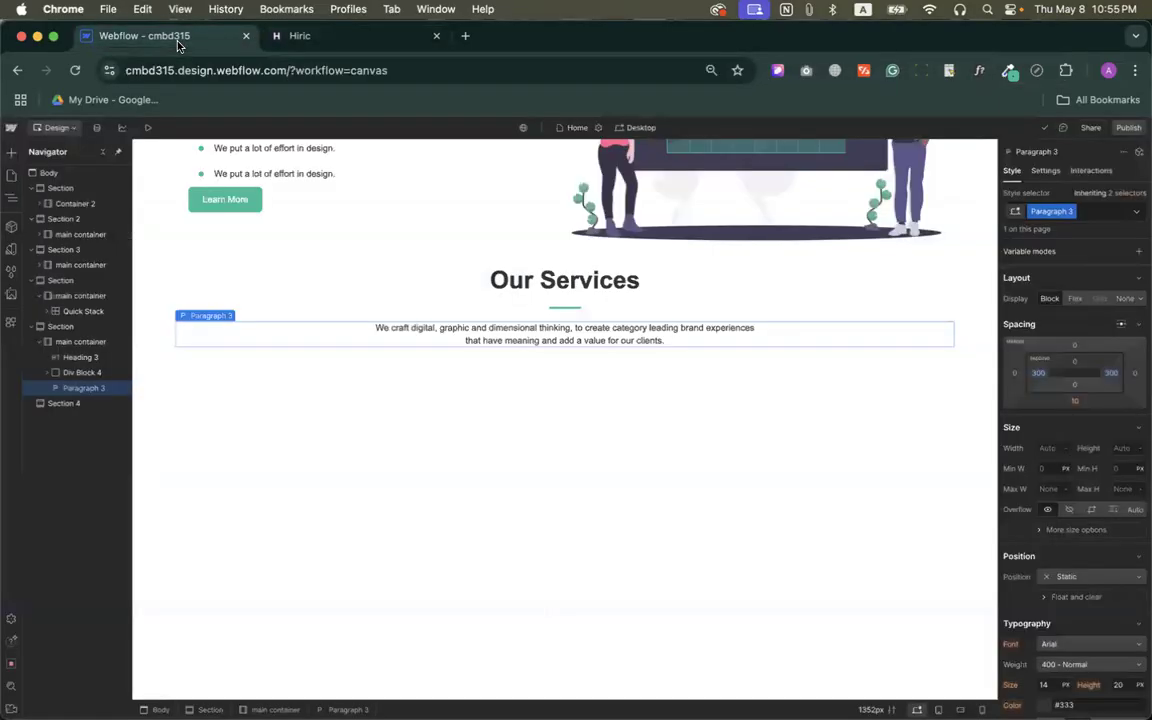
Set the font of the Our Services heading to Sarabun.
{"action": "left_click", "coordinate": [537, 288]}
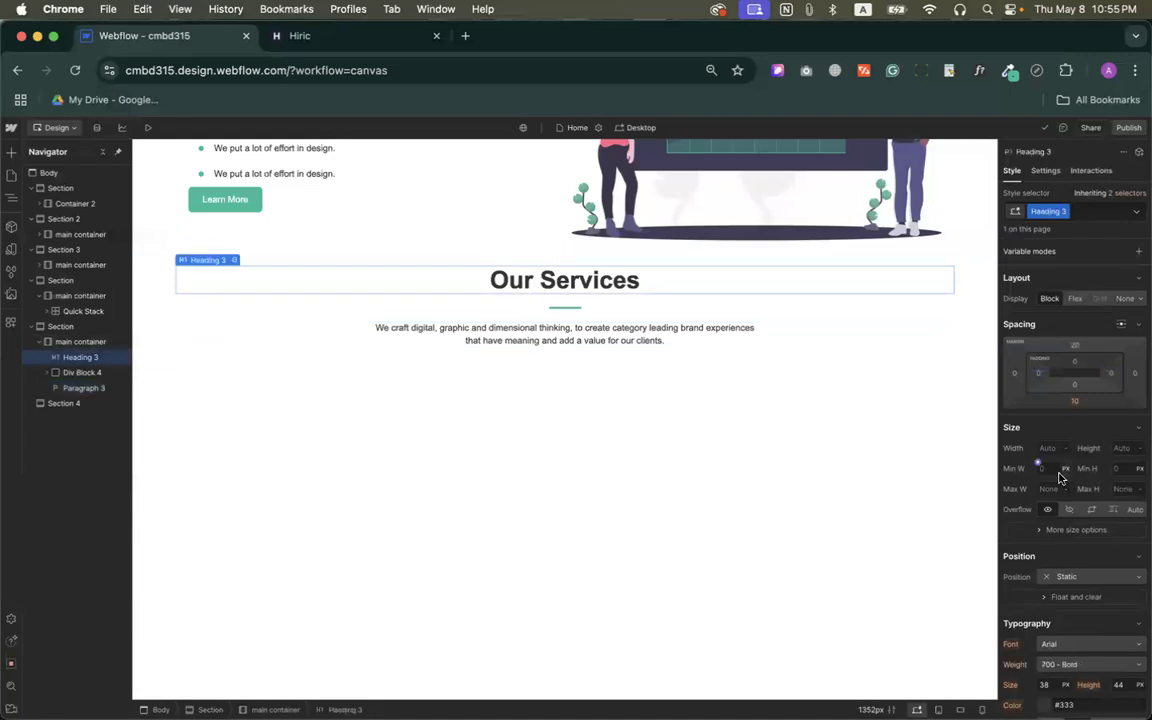
{"action": "scroll", "coordinate": [1060, 420], "scroll_direction": "down", "scroll_amount": 5}
{"action": "left_click", "coordinate": [1062, 400]}
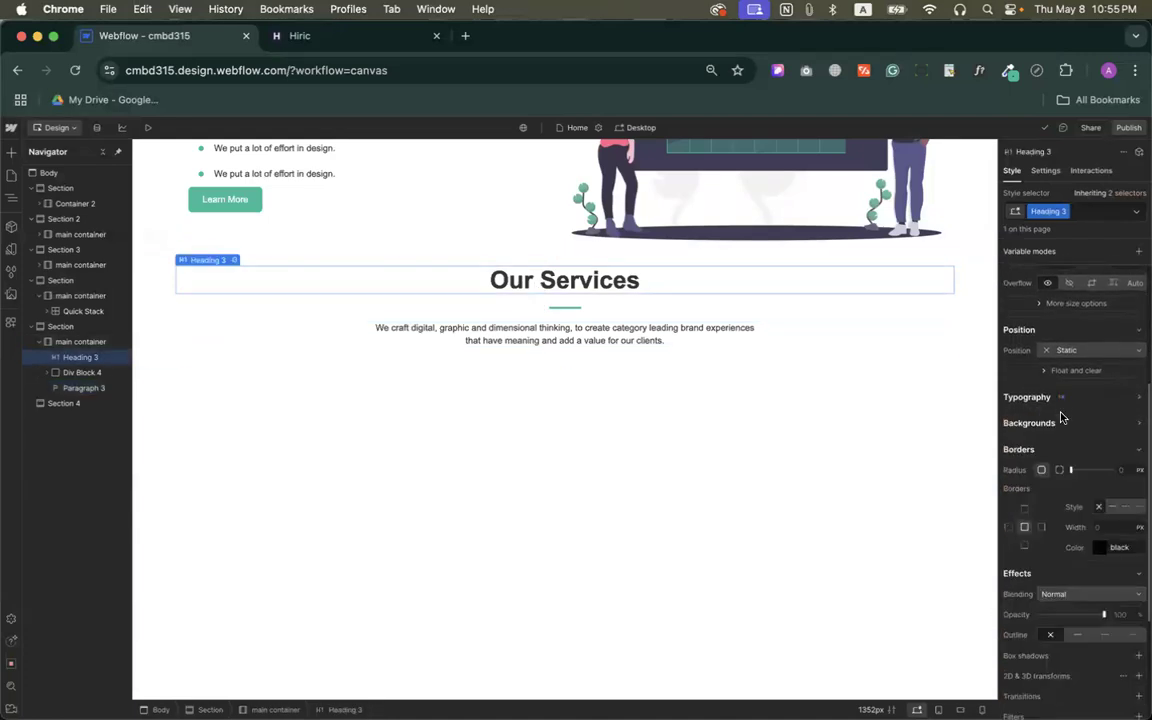
{"action": "left_click", "coordinate": [1062, 398]}
{"action": "left_click", "coordinate": [1030, 566]}
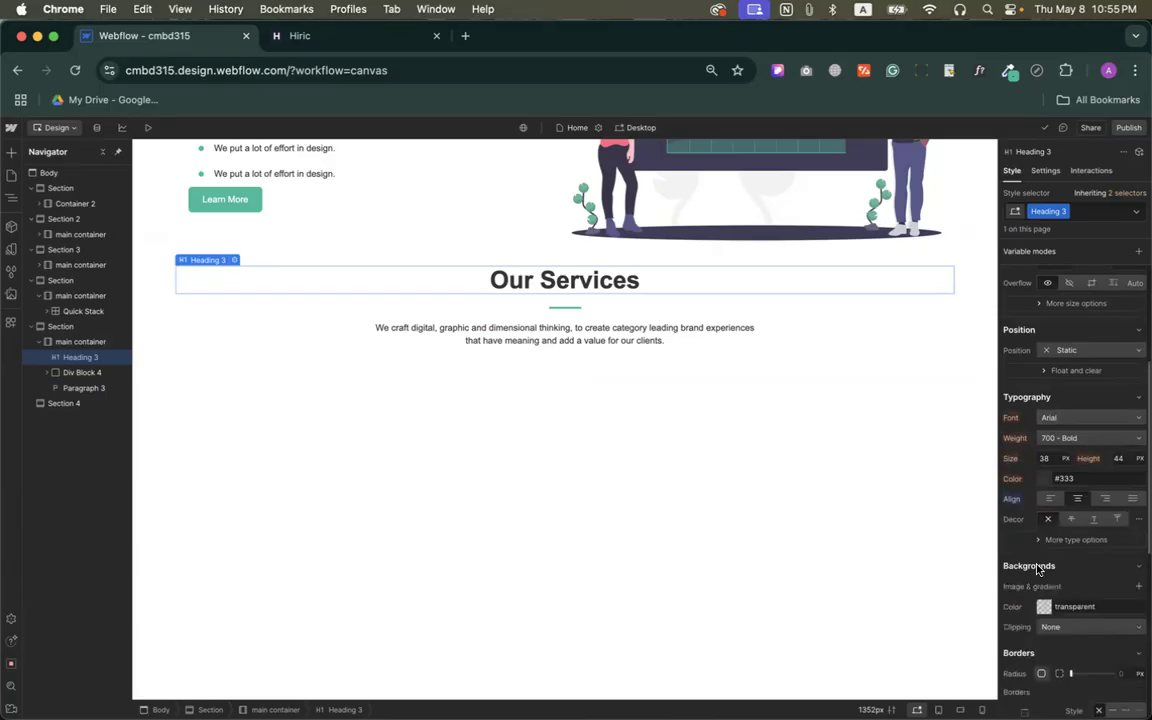
{"action": "left_click", "coordinate": [1065, 417]}
{"action": "left_click", "coordinate": [1052, 423]}
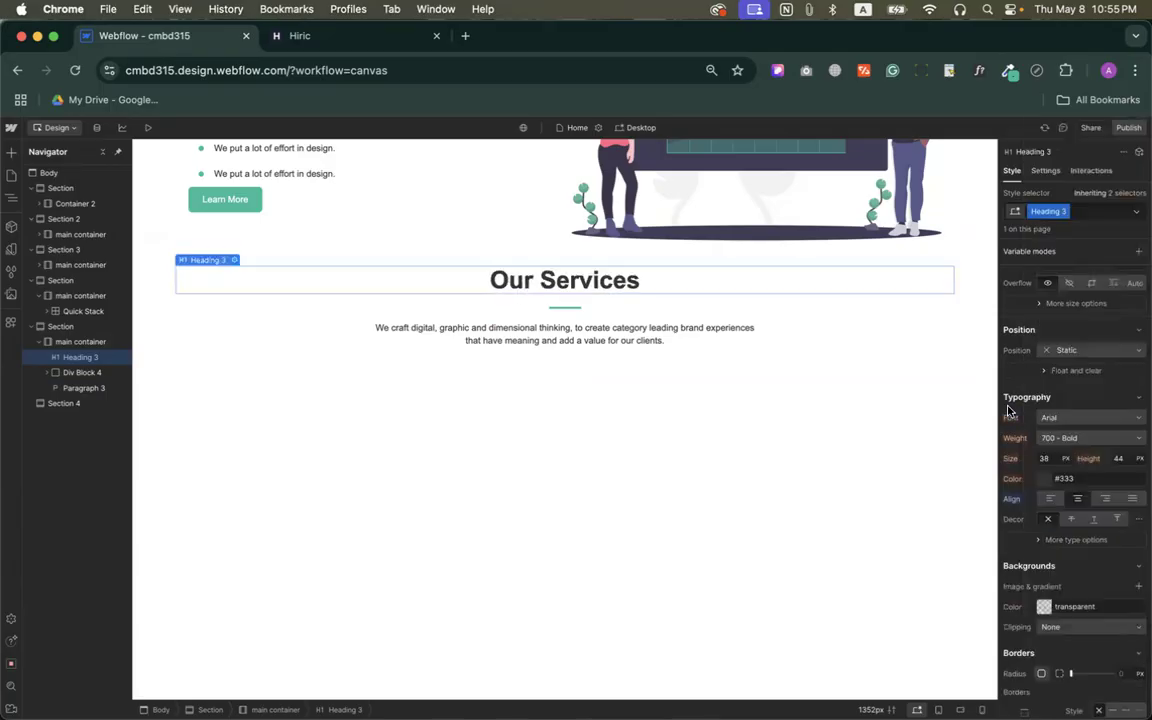
{"action": "left_click", "coordinate": [1134, 400]}
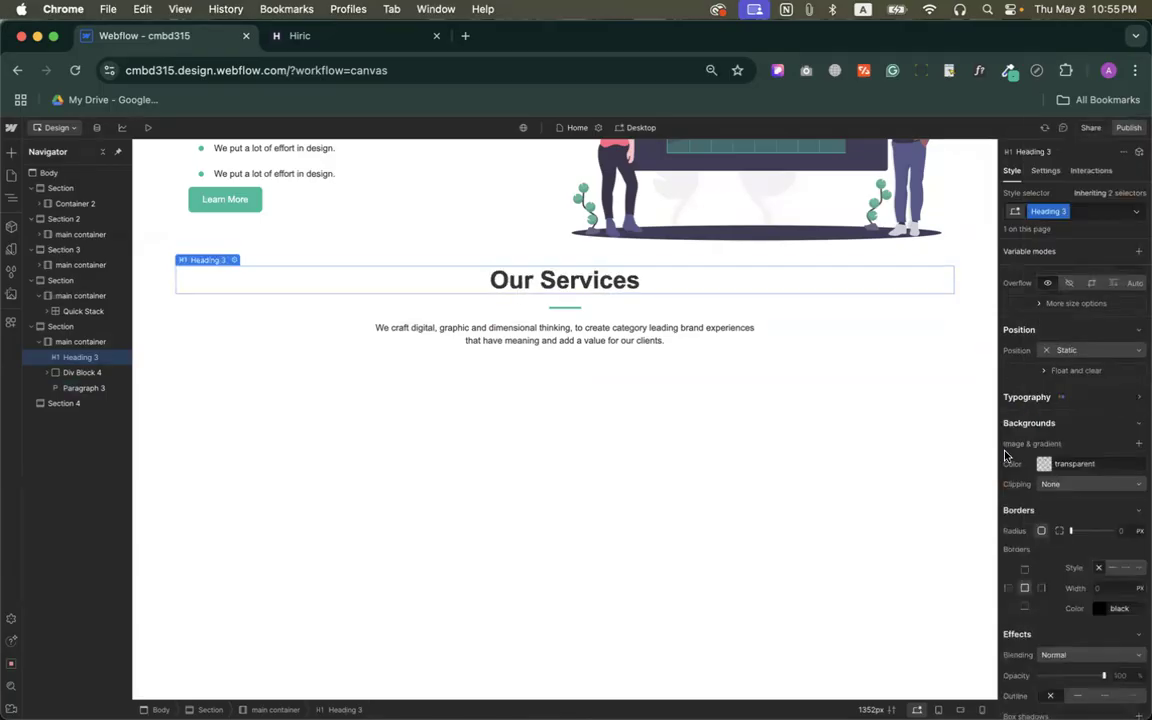
{"action": "left_click", "coordinate": [1138, 399]}
{"action": "left_click", "coordinate": [1136, 397]}
{"action": "scroll", "coordinate": [1139, 403], "scroll_direction": "up", "scroll_amount": 5, "text": "ctrl"}
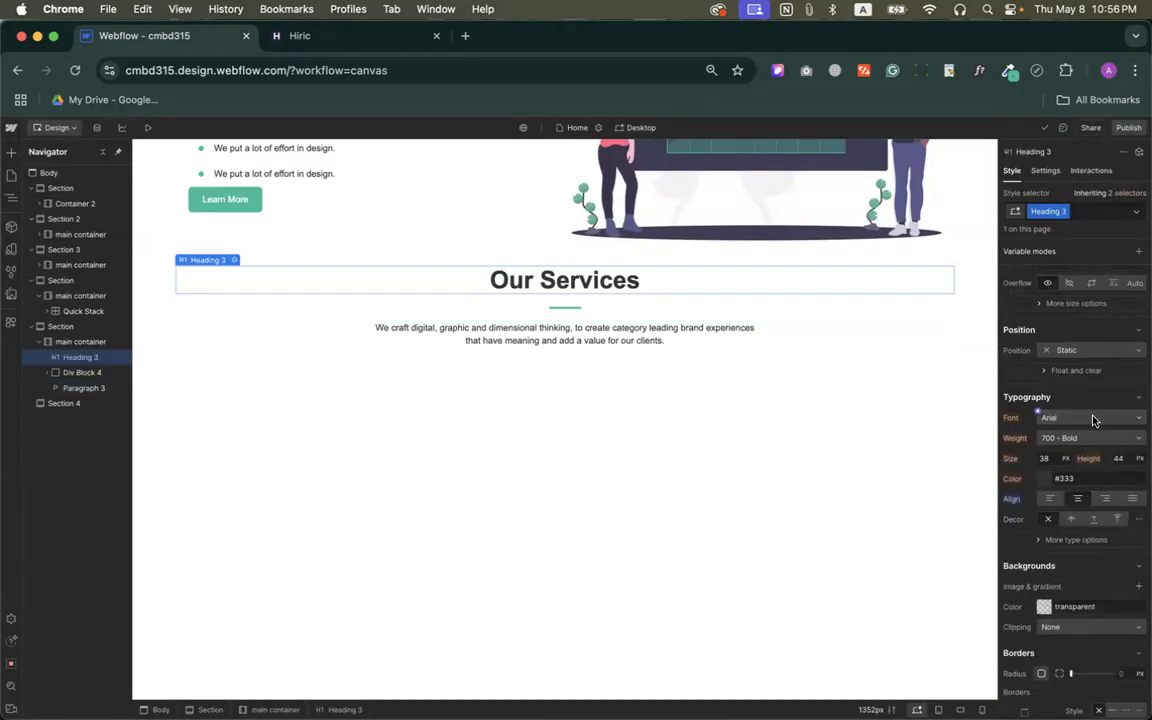
{"action": "left_click", "coordinate": [977, 480]}
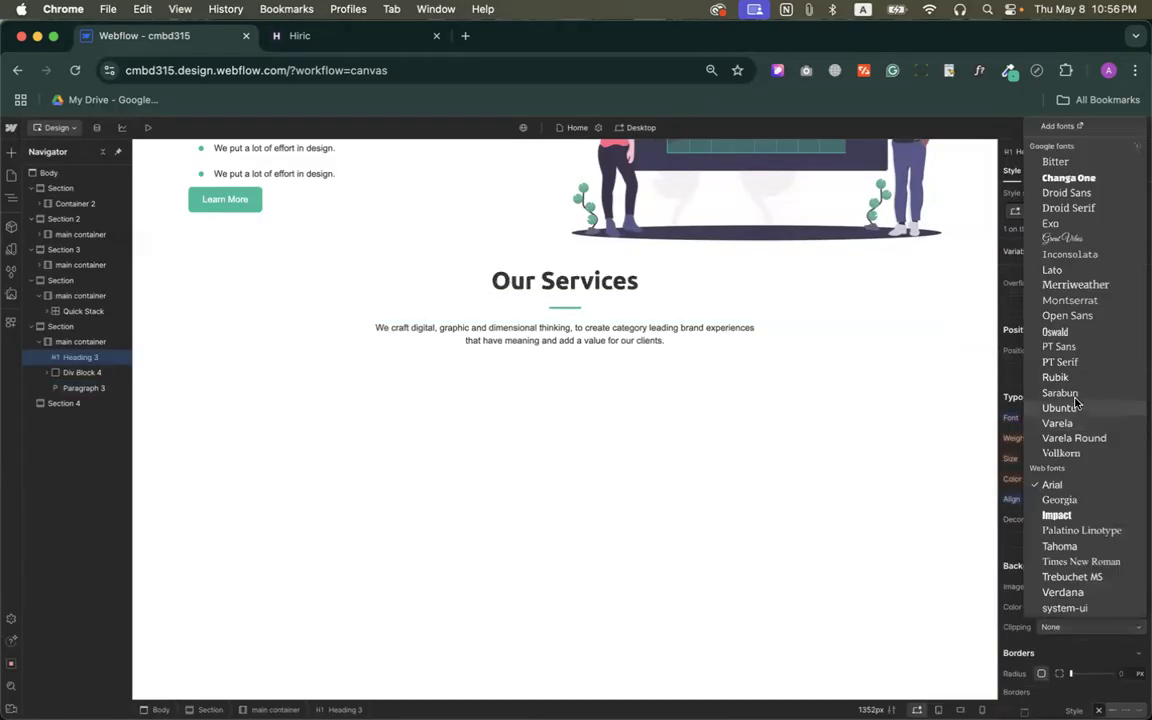
{"action": "left_click", "coordinate": [1070, 395]}
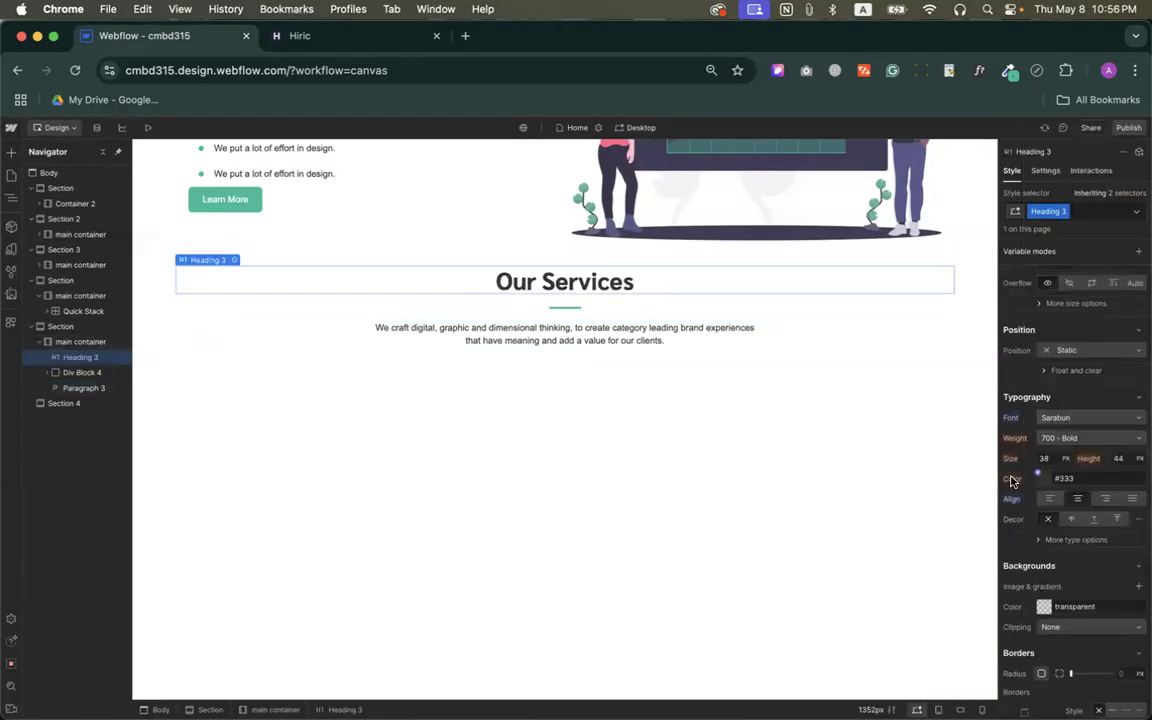
Review the heading's font details on the Hiric page, exit WhatFont and return to Webflow.
{"action": "left_click", "coordinate": [300, 35]}
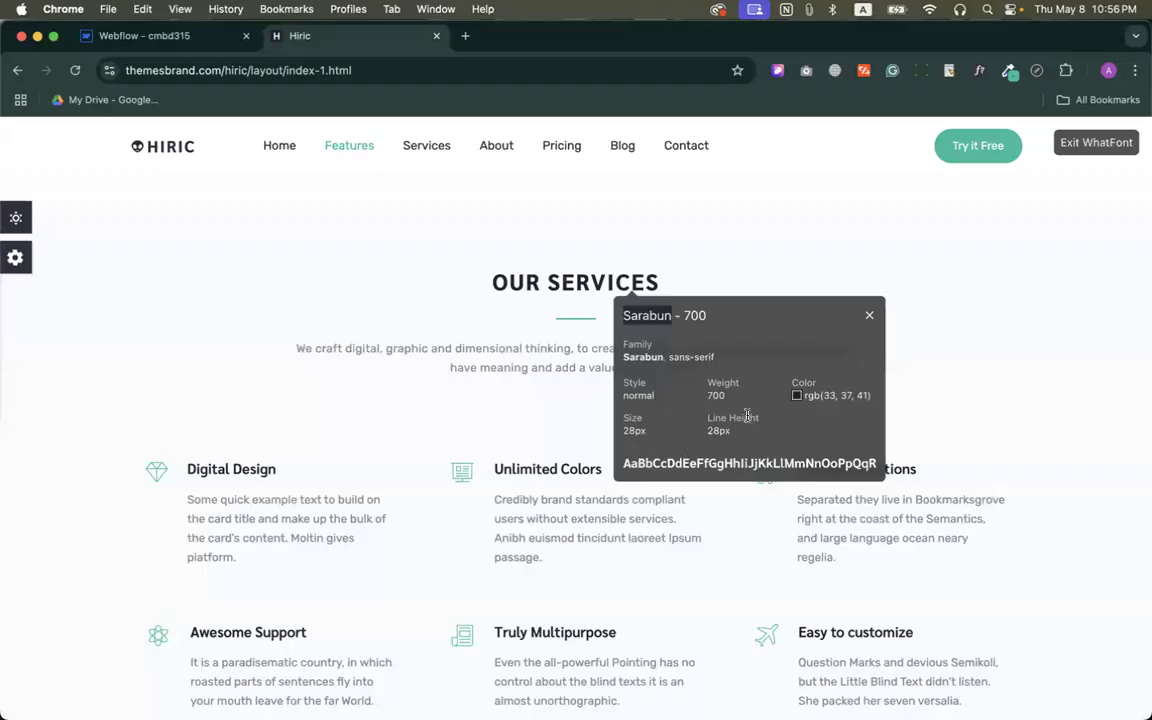
{"action": "left_click", "coordinate": [869, 315]}
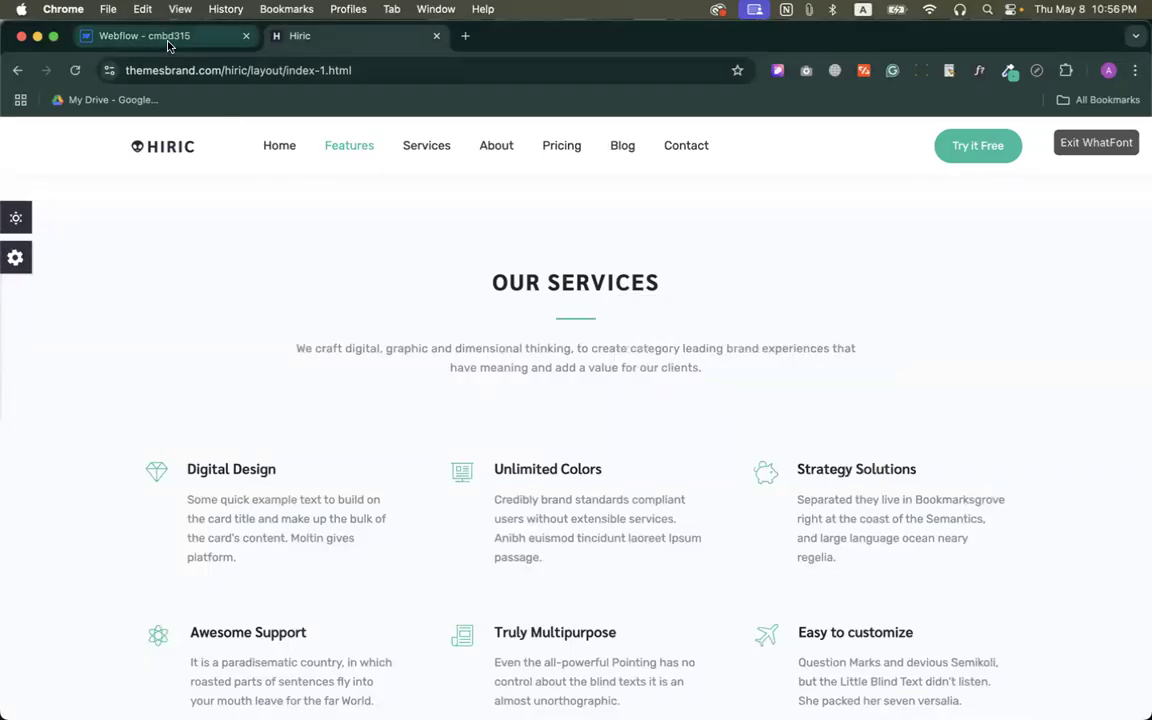
{"action": "scroll", "coordinate": [419, 419], "scroll_direction": "down", "scroll_amount": 4}
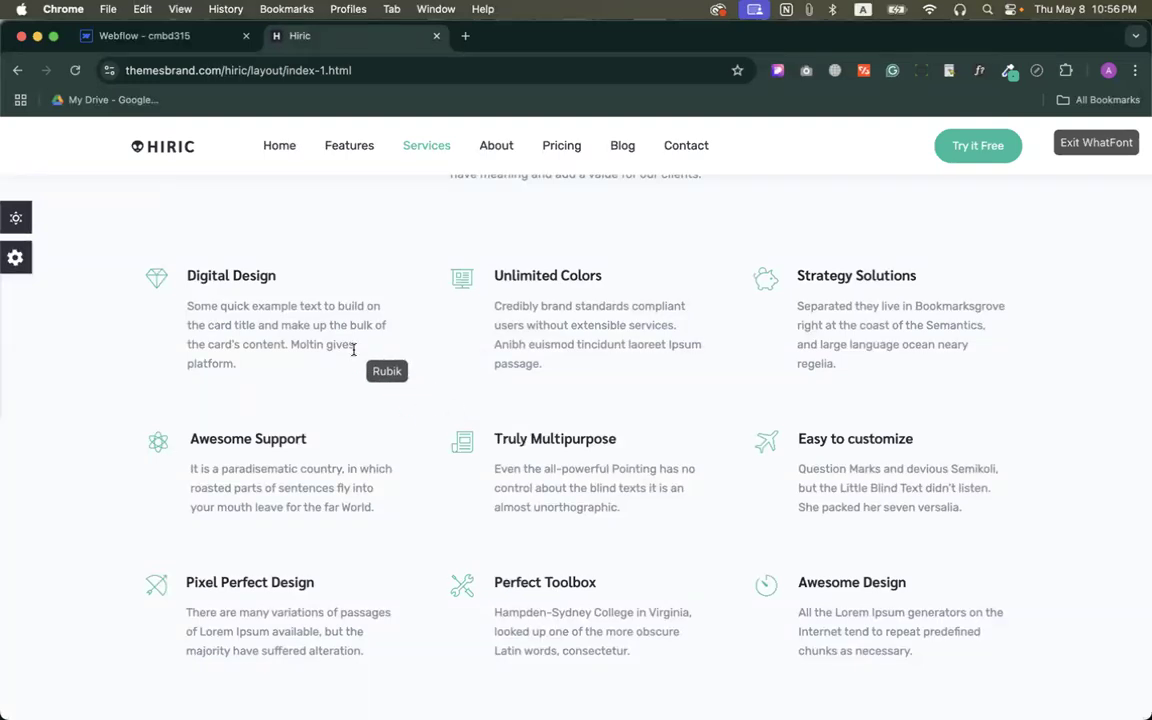
{"action": "left_click", "coordinate": [1095, 145]}
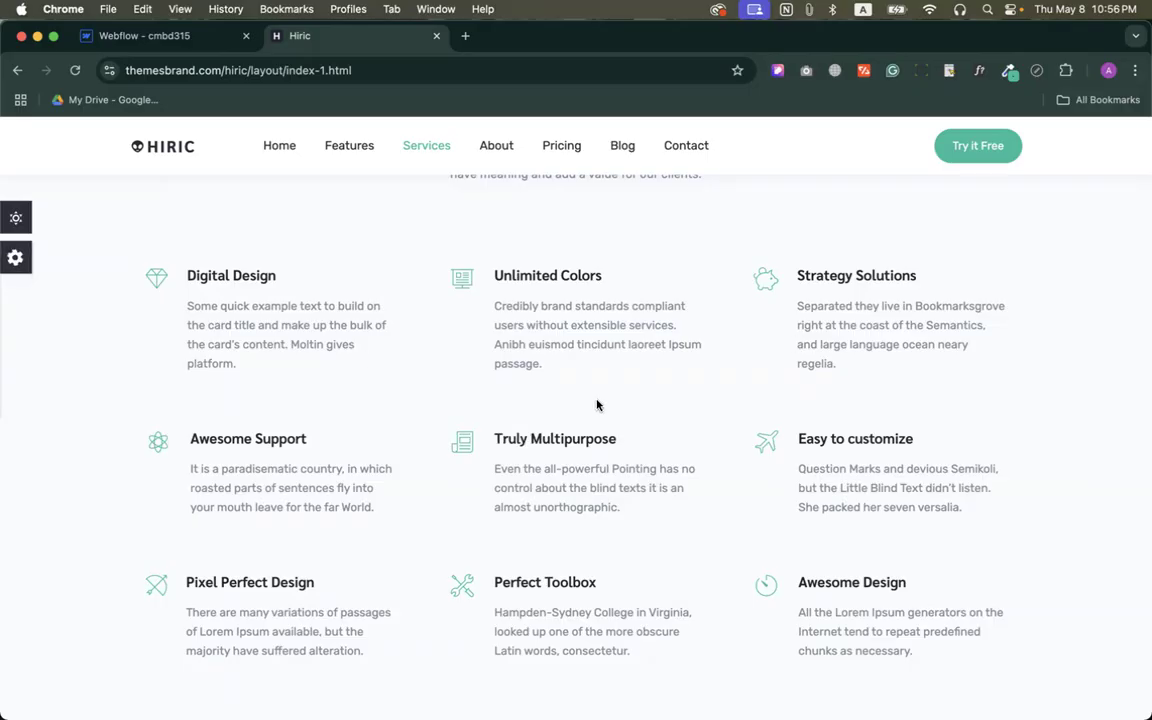
{"action": "scroll", "coordinate": [303, 370], "scroll_direction": "up", "scroll_amount": 2}
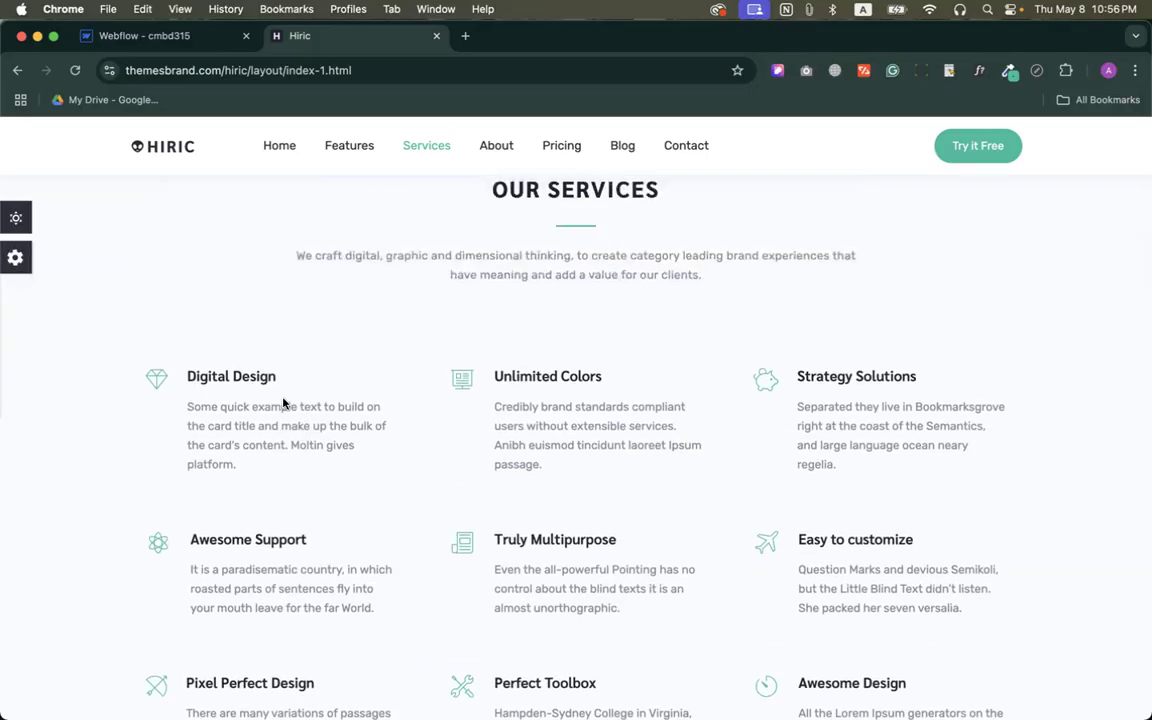
{"action": "left_click", "coordinate": [108, 36]}
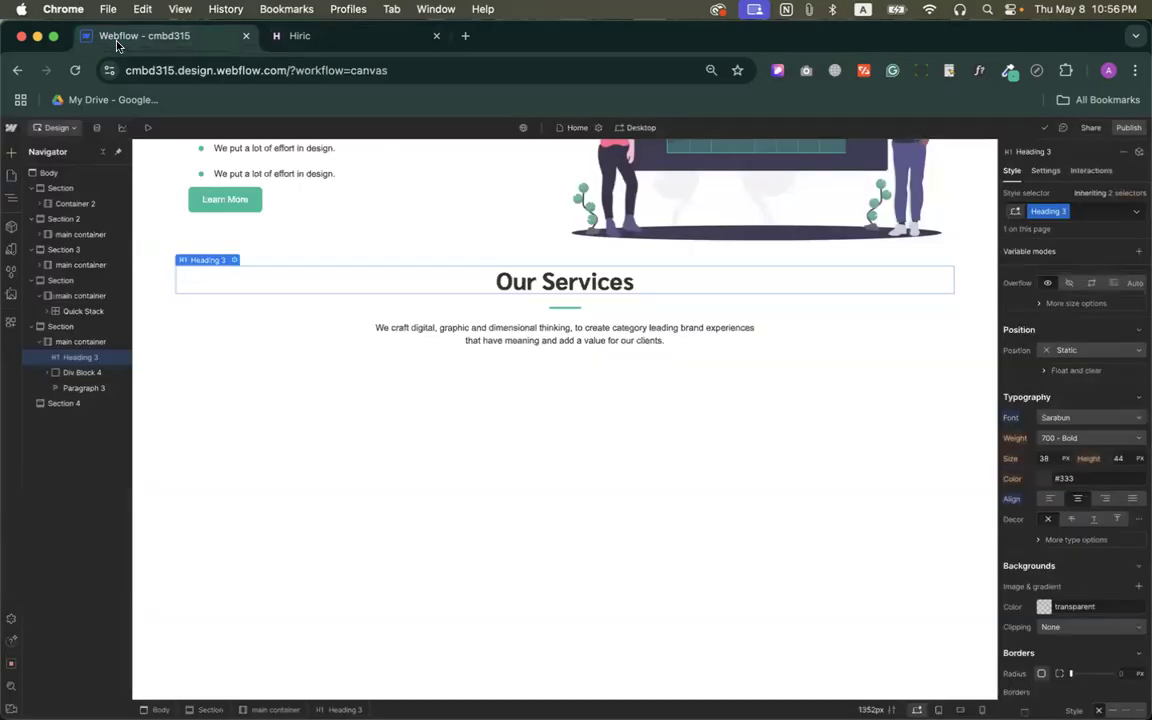
Examine the row and column layout of the service cards on the Hiric page, tracing it with temporary lines.
{"action": "left_click", "coordinate": [280, 36]}
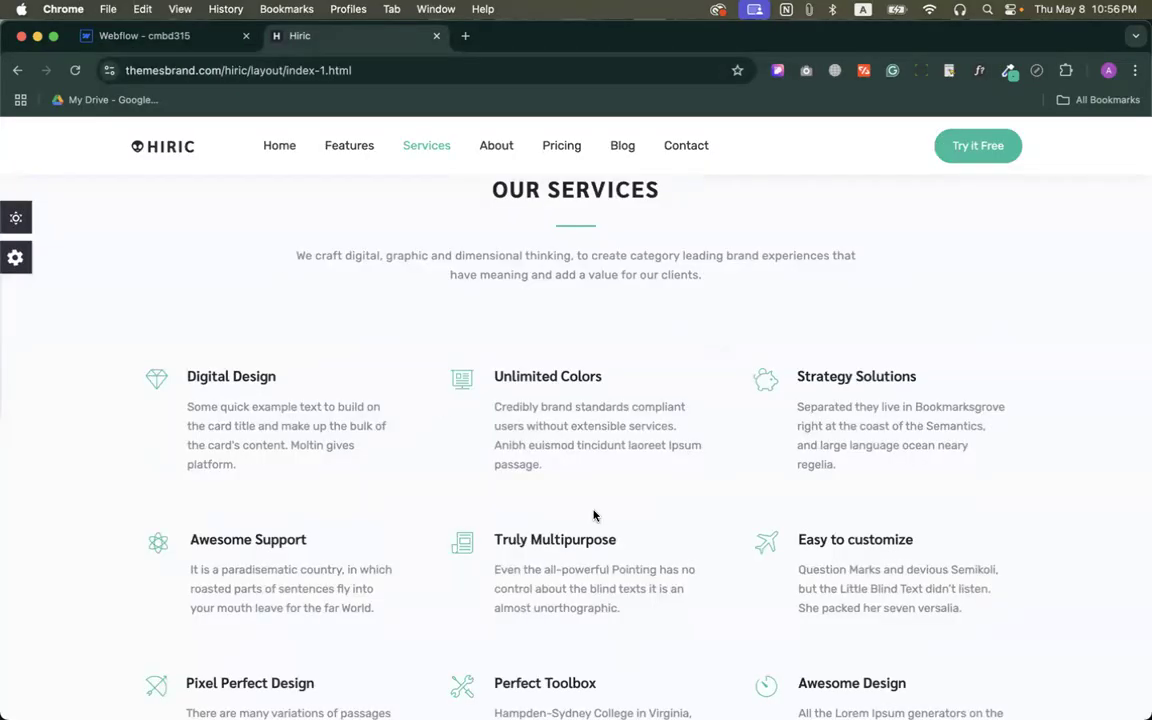
{"action": "scroll", "coordinate": [298, 383], "scroll_direction": "down", "scroll_amount": 3}
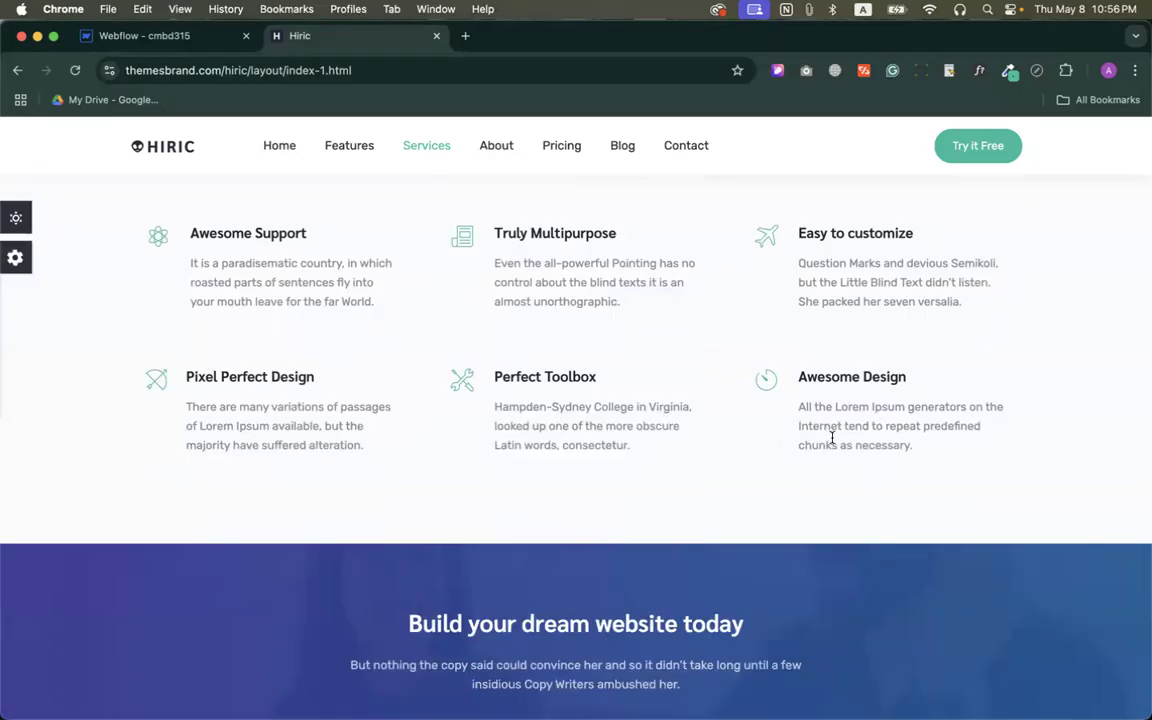
{"action": "scroll", "coordinate": [810, 442], "scroll_direction": "up", "scroll_amount": 2}
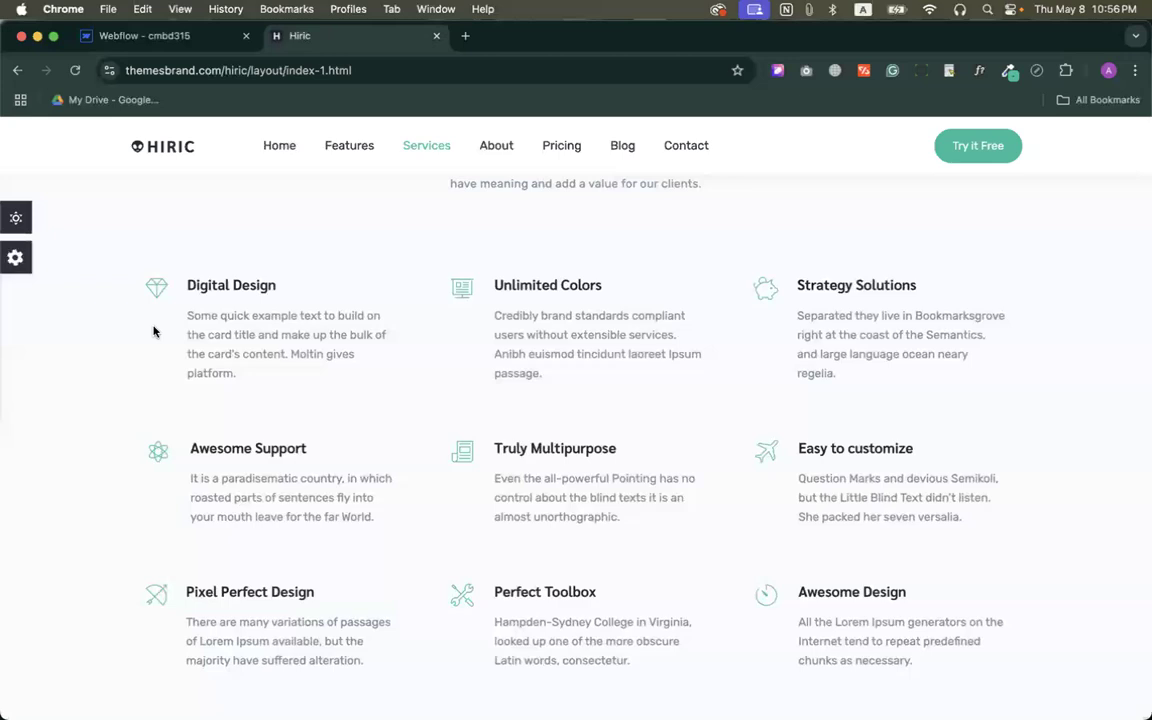
{"action": "left_click_drag", "start_coordinate": [153, 324], "coordinate": [990, 321]}
{"action": "left_click_drag", "start_coordinate": [177, 479], "coordinate": [916, 481]}
{"action": "mouse_move", "coordinate": [183, 622]}
{"action": "left_mouse_down"}
{"action": "mouse_move", "coordinate": [821, 621]}
{"action": "mouse_move", "coordinate": [906, 602]}
{"action": "left_mouse_up"}
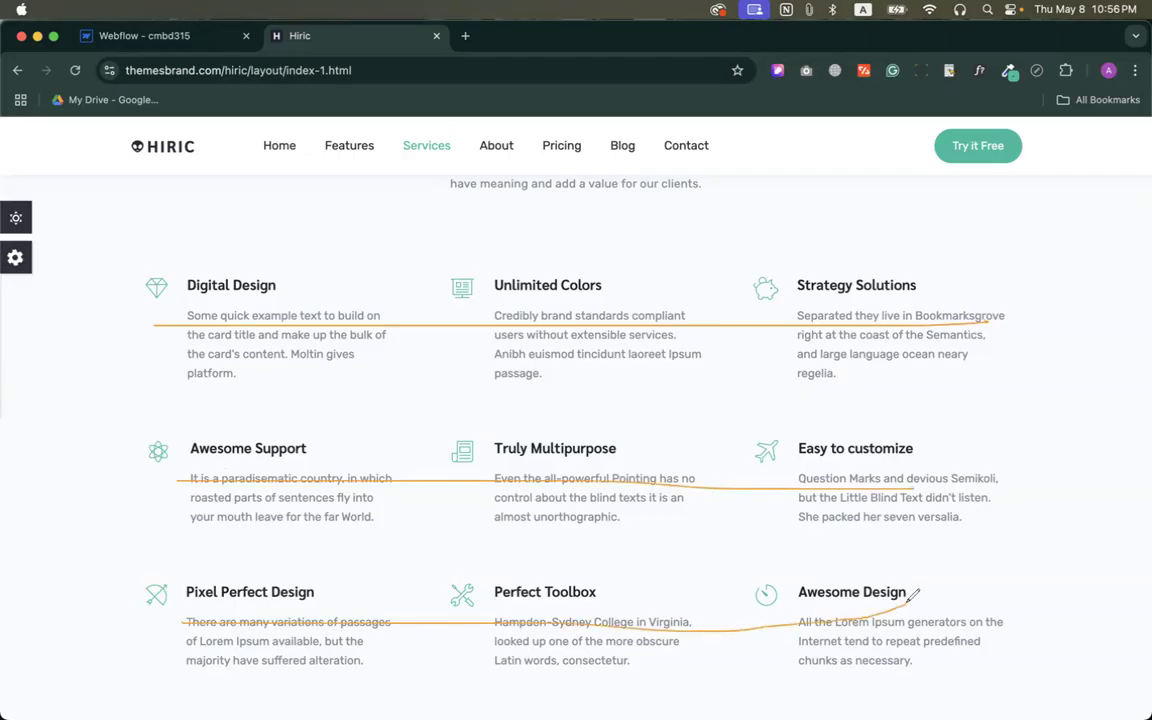
{"action": "left_click_drag", "start_coordinate": [260, 273], "coordinate": [275, 648]}
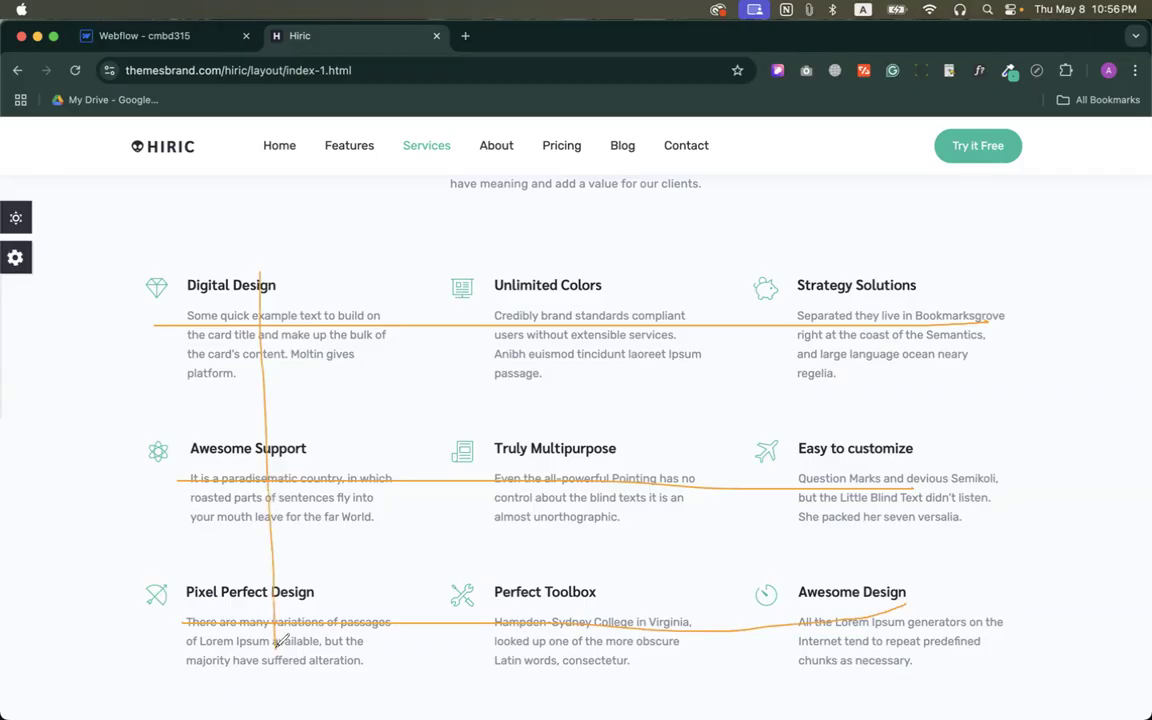
{"action": "left_click_drag", "start_coordinate": [535, 273], "coordinate": [540, 648]}
{"action": "mouse_move", "coordinate": [840, 282]}
{"action": "left_mouse_down"}
{"action": "mouse_move", "coordinate": [842, 560]}
{"action": "mouse_move", "coordinate": [854, 628]}
{"action": "left_mouse_up"}
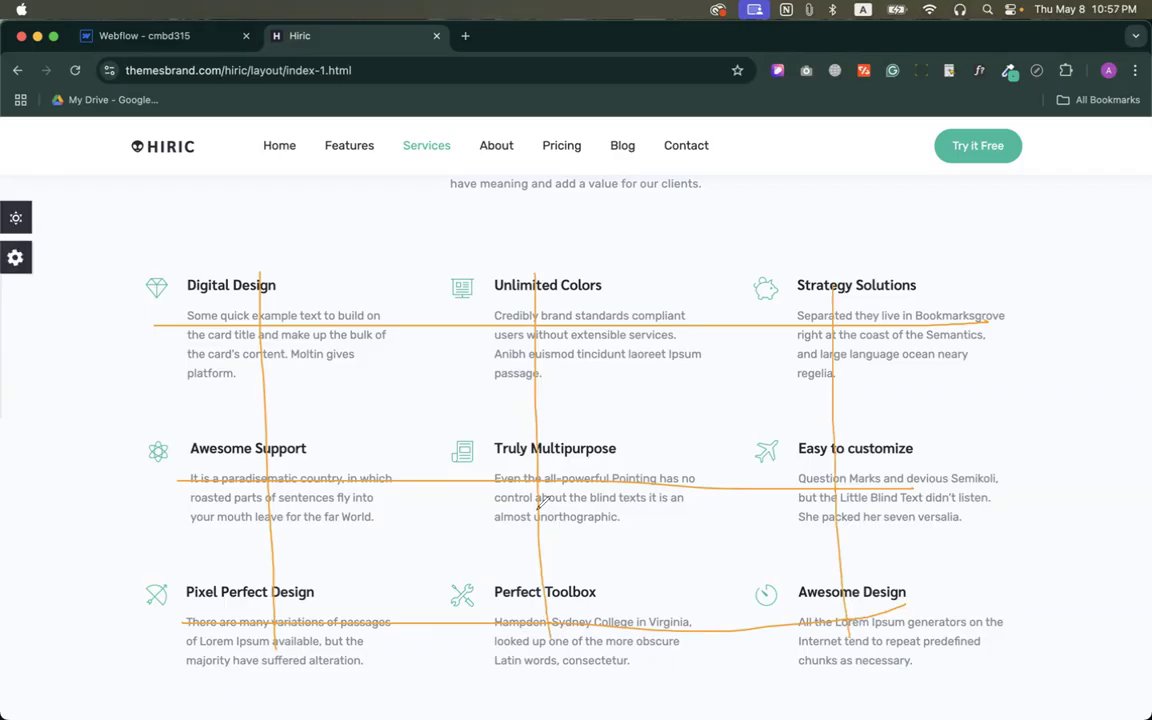
{"action": "key", "text": "Escape"}
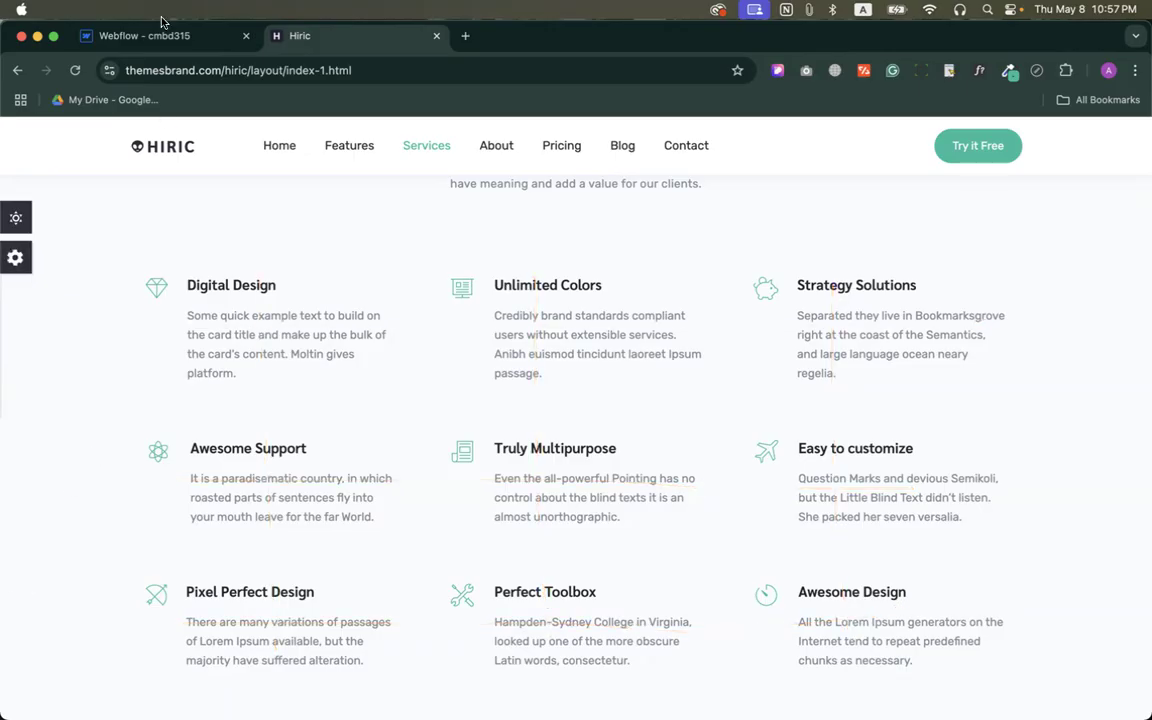
Return to Webflow, add a Quick Stack below the description in the Our Services main container and select its first cell.
{"action": "left_click", "coordinate": [80, 37]}
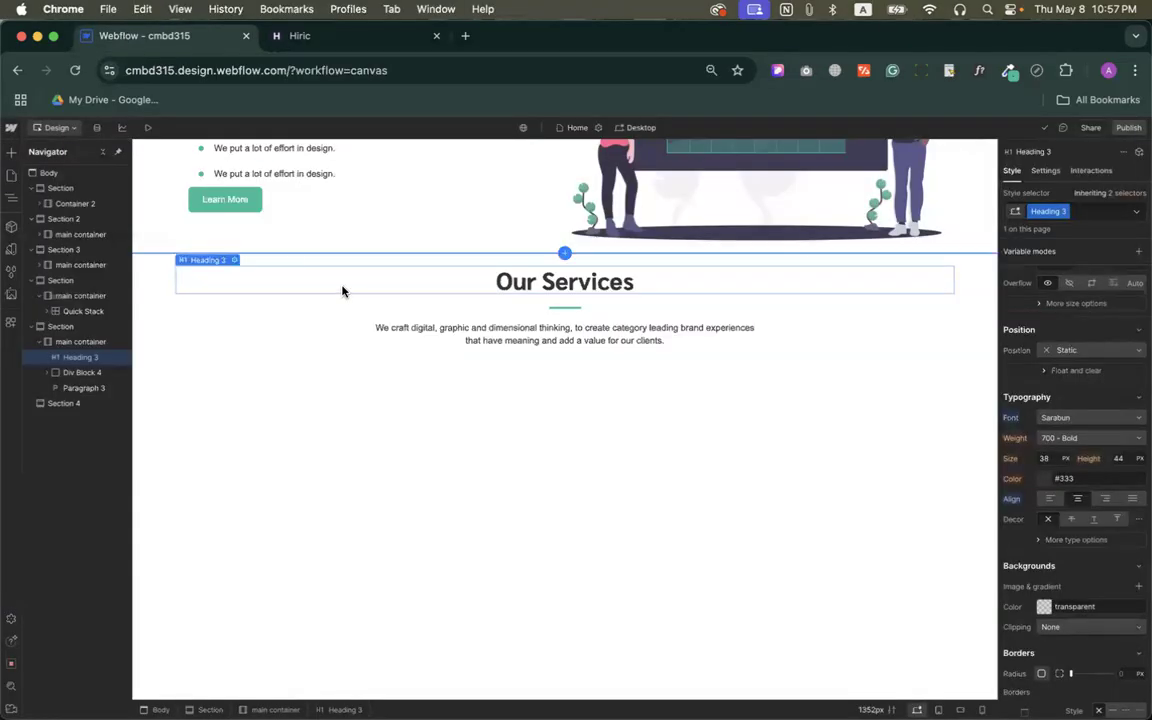
{"action": "left_click", "coordinate": [11, 152]}
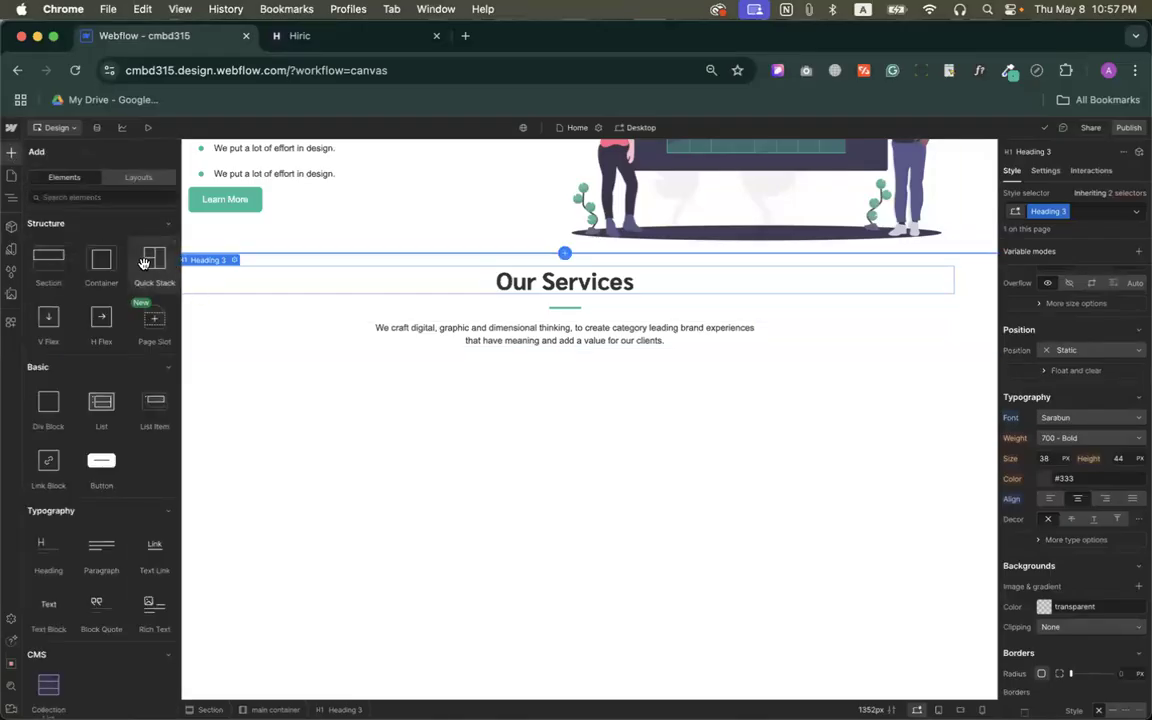
{"action": "left_click_drag", "start_coordinate": [150, 258], "coordinate": [534, 344]}
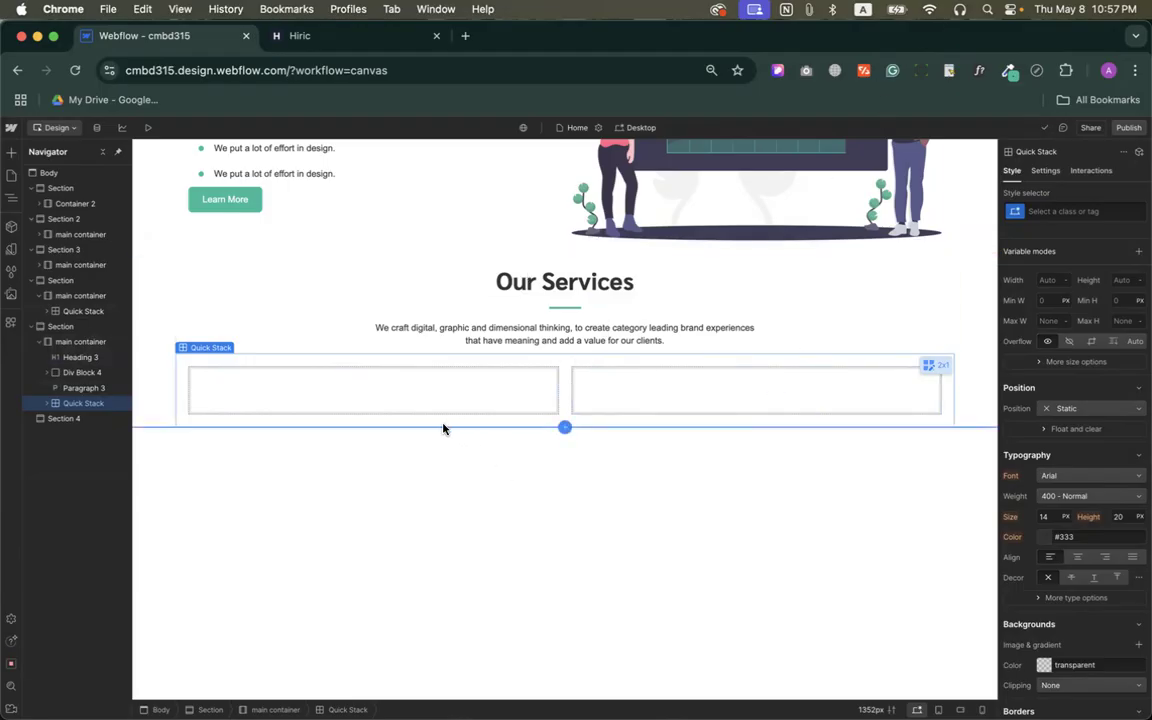
{"action": "left_click", "coordinate": [518, 389]}
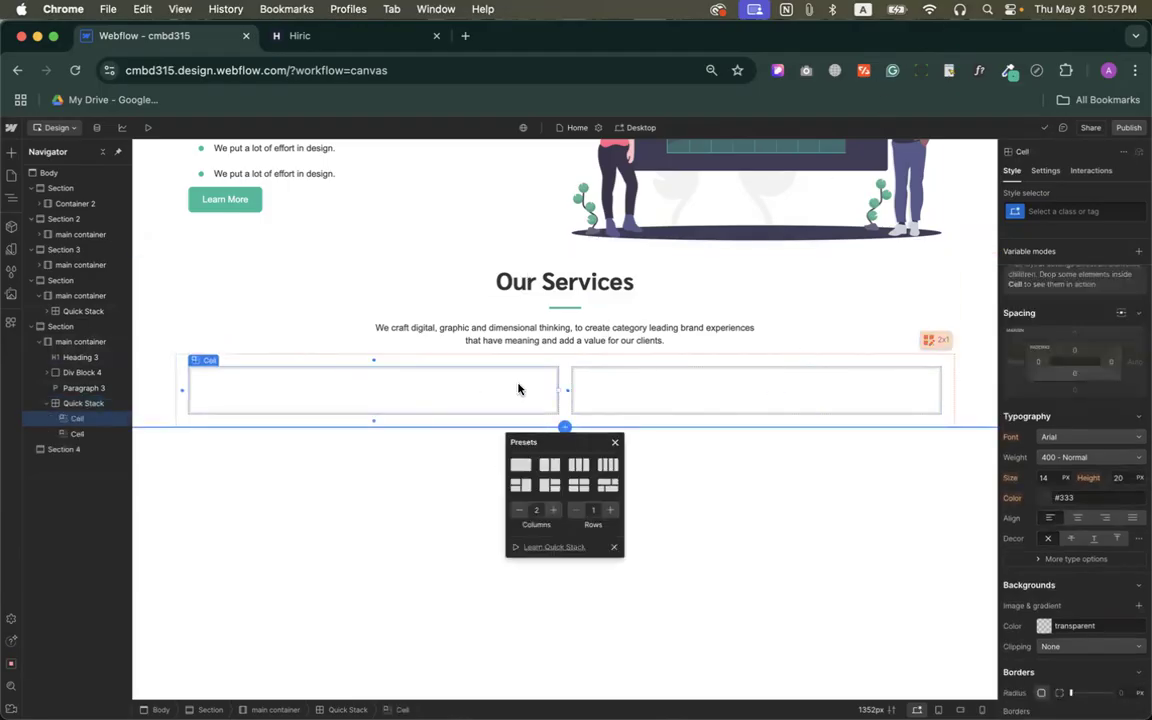
Set the Quick Stack below the Our Services description to 3 columns and 3 rows and dismiss its presets.
{"action": "left_click", "coordinate": [629, 380]}
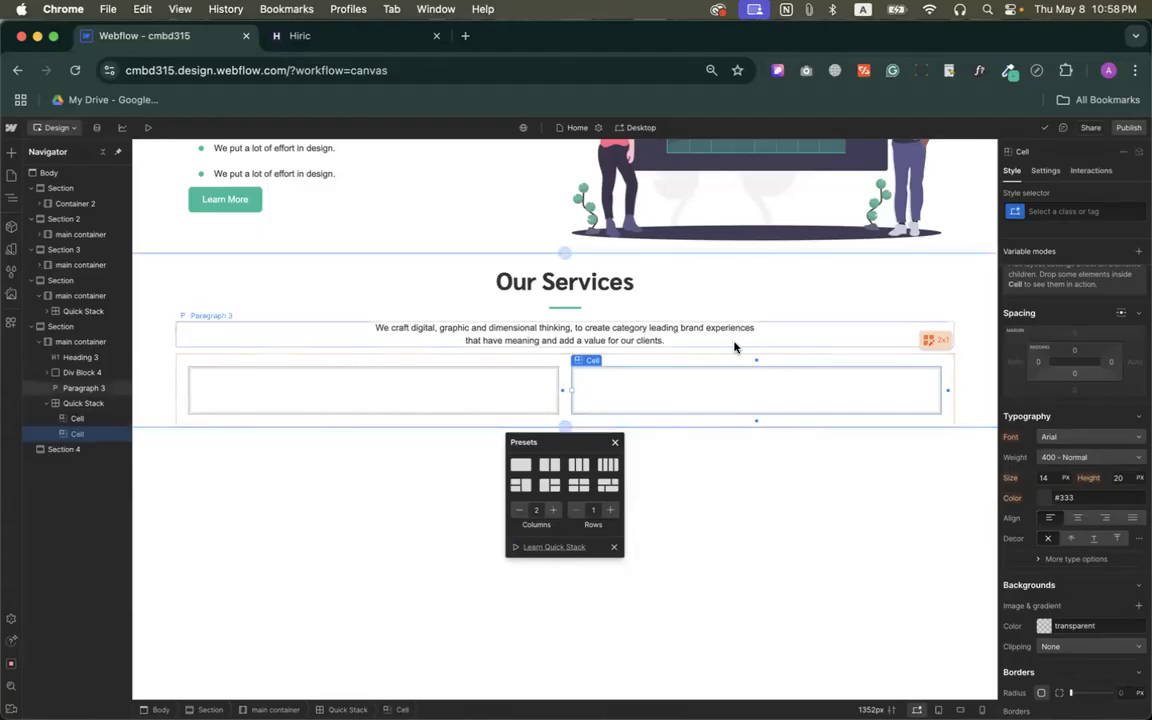
{"action": "left_click", "coordinate": [72, 405]}
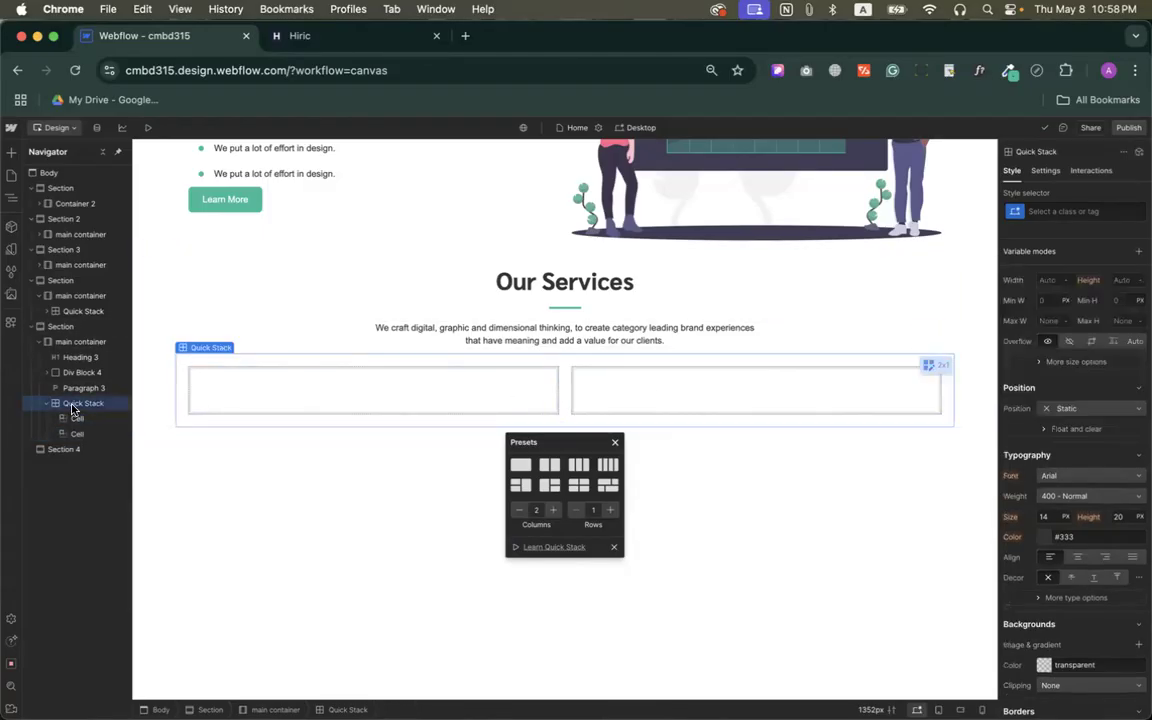
{"action": "scroll", "coordinate": [1110, 445], "scroll_direction": "up", "scroll_amount": 5}
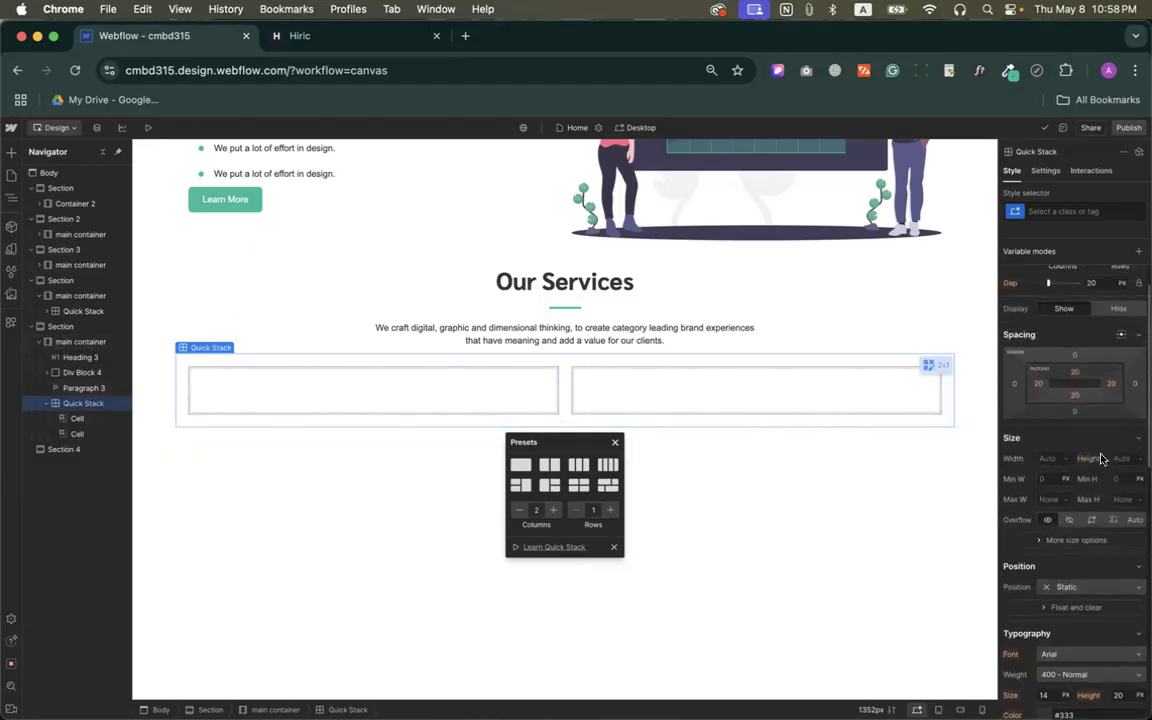
{"action": "scroll", "coordinate": [1101, 458], "scroll_direction": "up", "scroll_amount": 2}
{"action": "left_click", "coordinate": [1080, 300]}
{"action": "left_click", "coordinate": [1138, 300]}
{"action": "left_click", "coordinate": [1138, 300]}
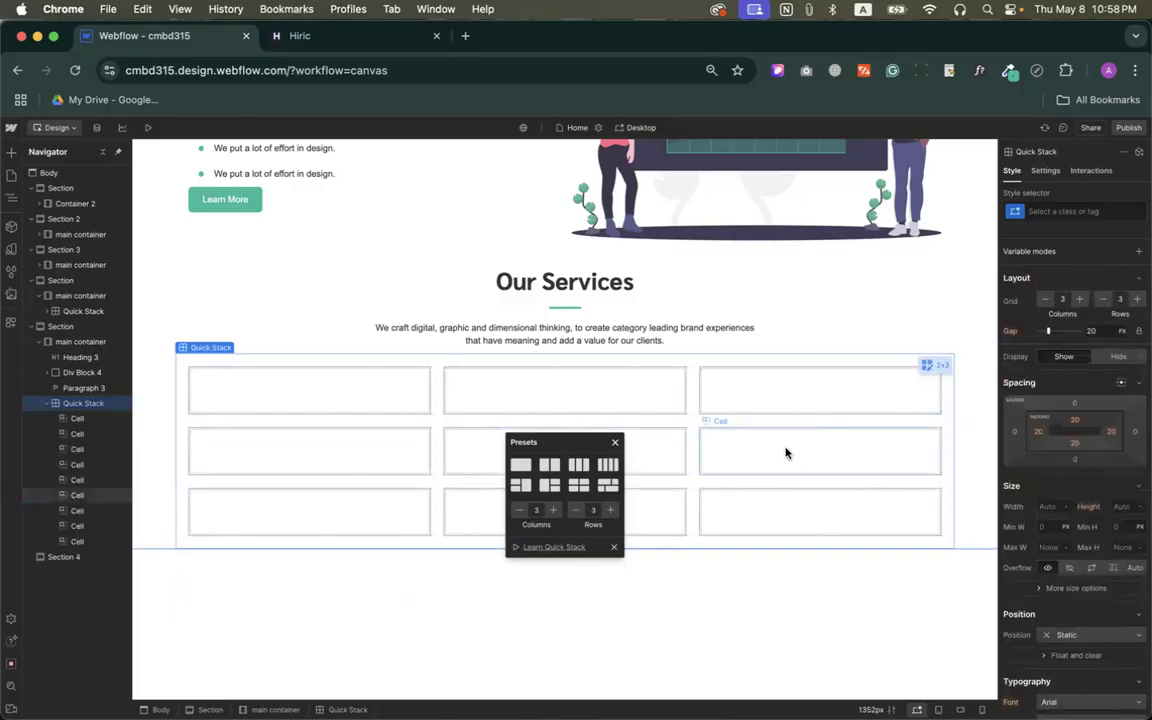
{"action": "left_click", "coordinate": [615, 442]}
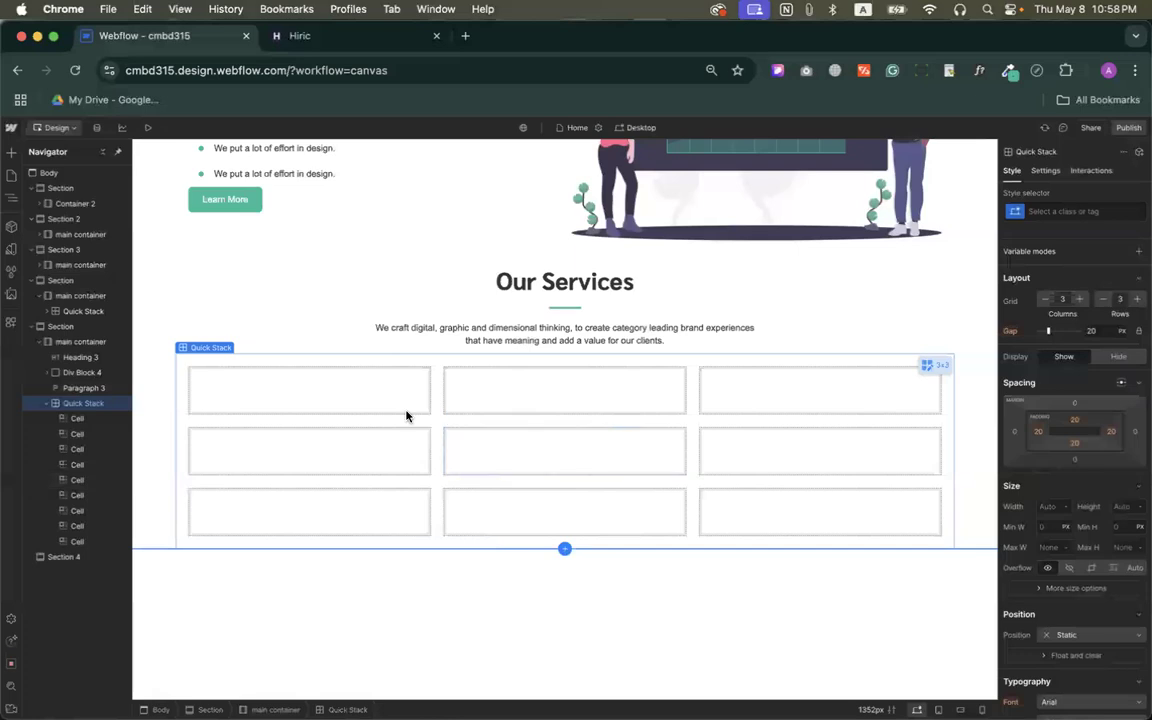
Check the Digital Design card layout on the Hiric page, return to Webflow and add an H Flex inside the first cell.
{"action": "left_click", "coordinate": [310, 398]}
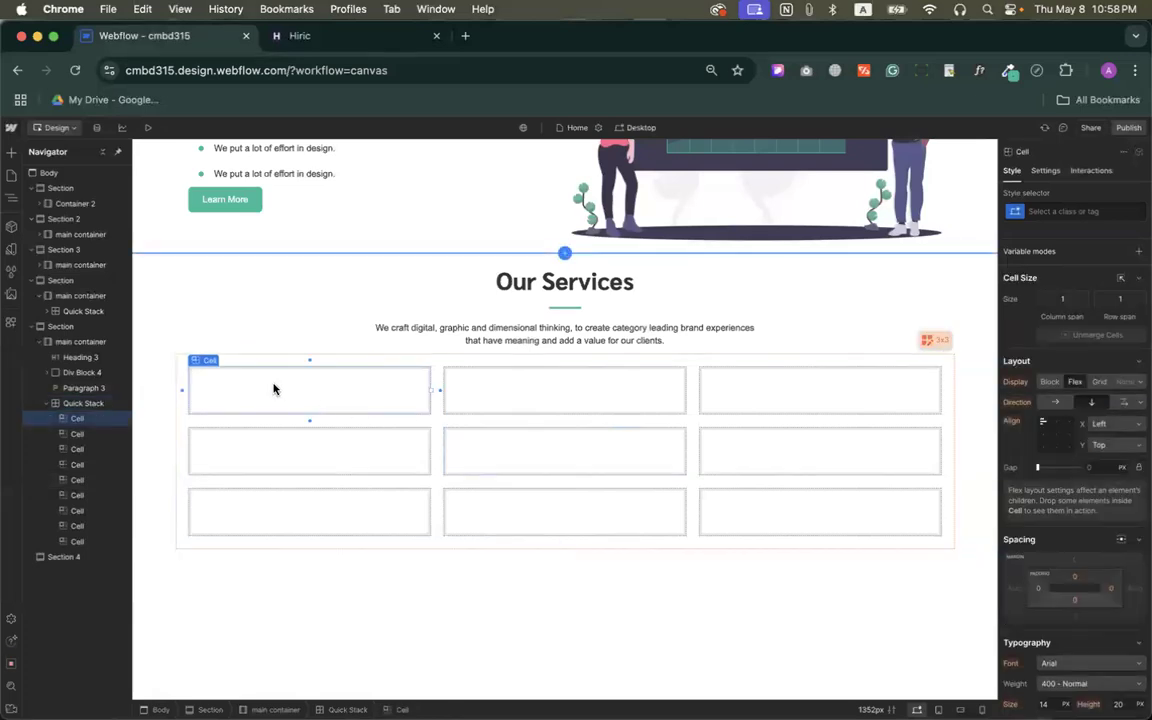
{"action": "scroll", "coordinate": [265, 394], "scroll_direction": "up", "scroll_amount": 5}
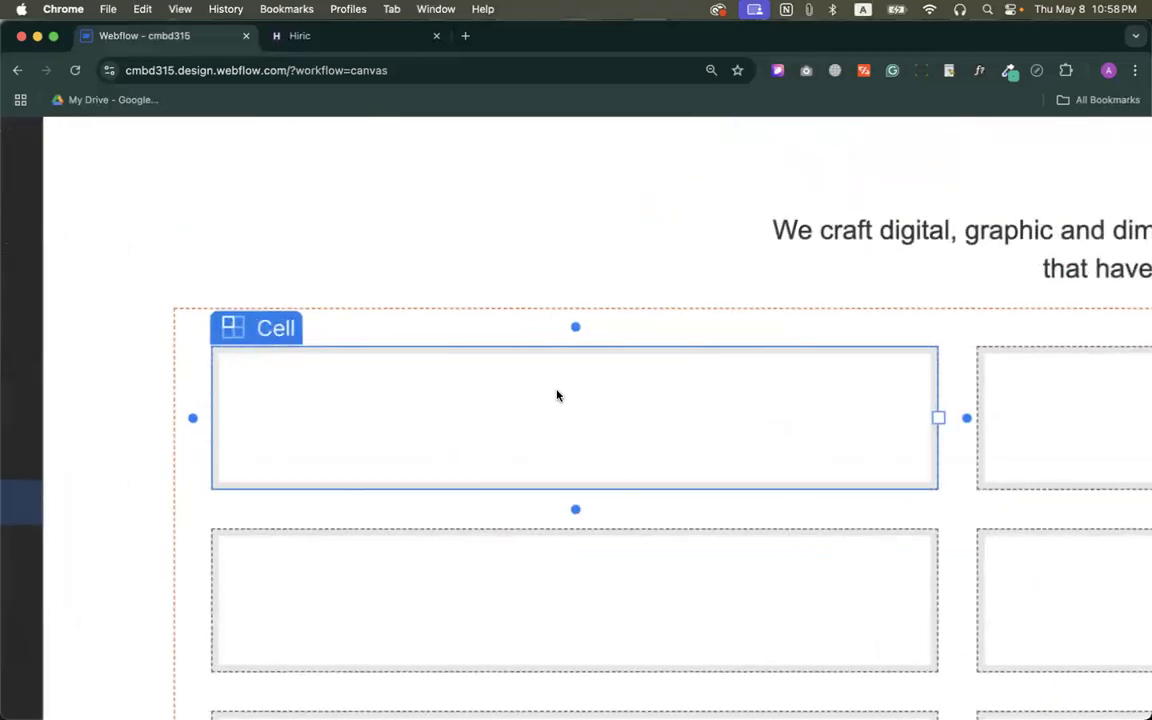
{"action": "scroll", "coordinate": [462, 404], "scroll_direction": "down", "scroll_amount": 4}
{"action": "scroll", "coordinate": [461, 403], "scroll_direction": "down", "scroll_amount": 3}
{"action": "left_click", "coordinate": [298, 36]}
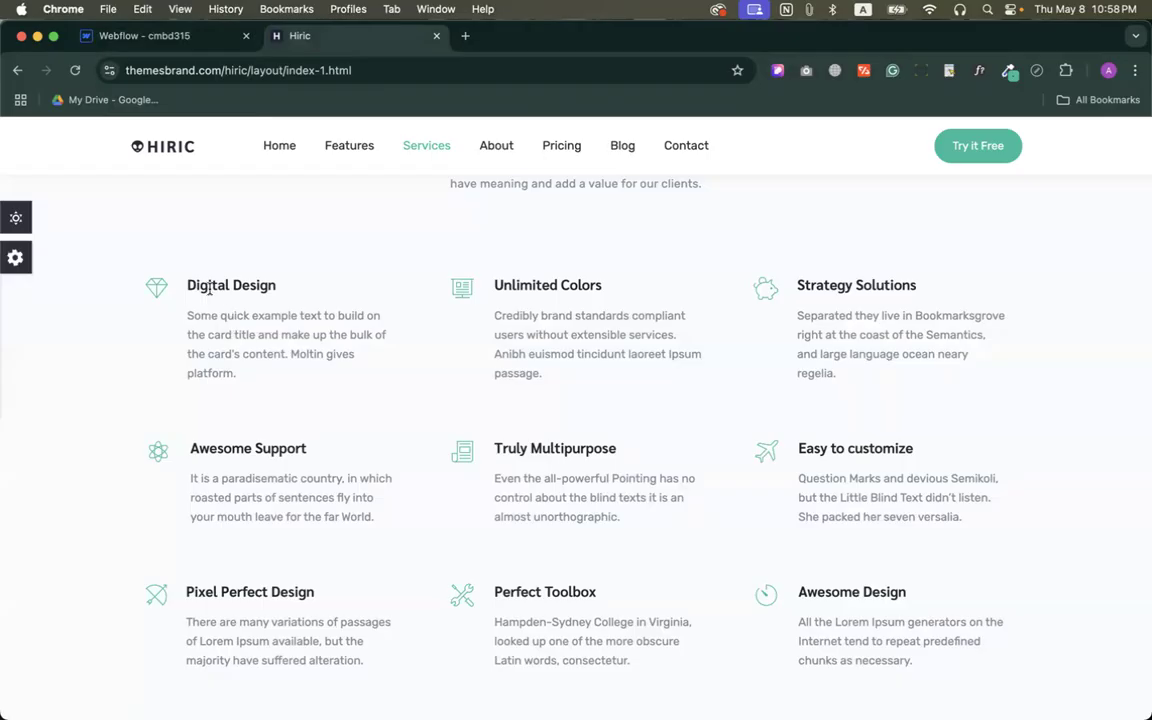
{"action": "left_click", "coordinate": [192, 36]}
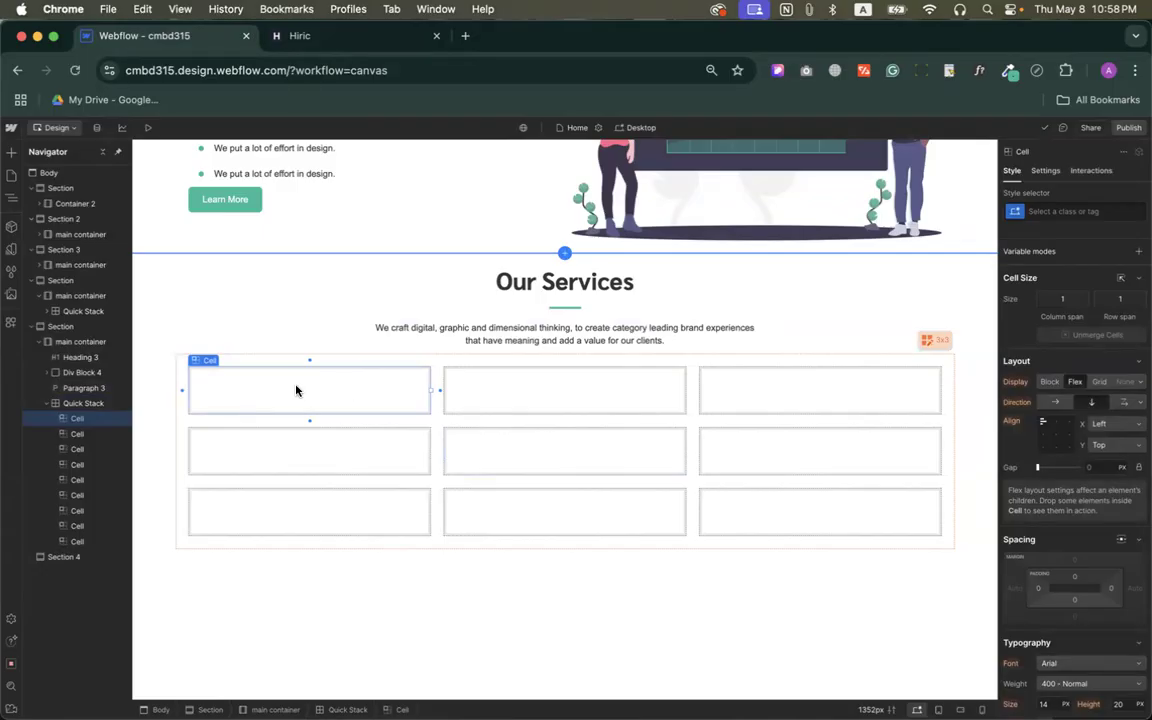
{"action": "left_click", "coordinate": [11, 152]}
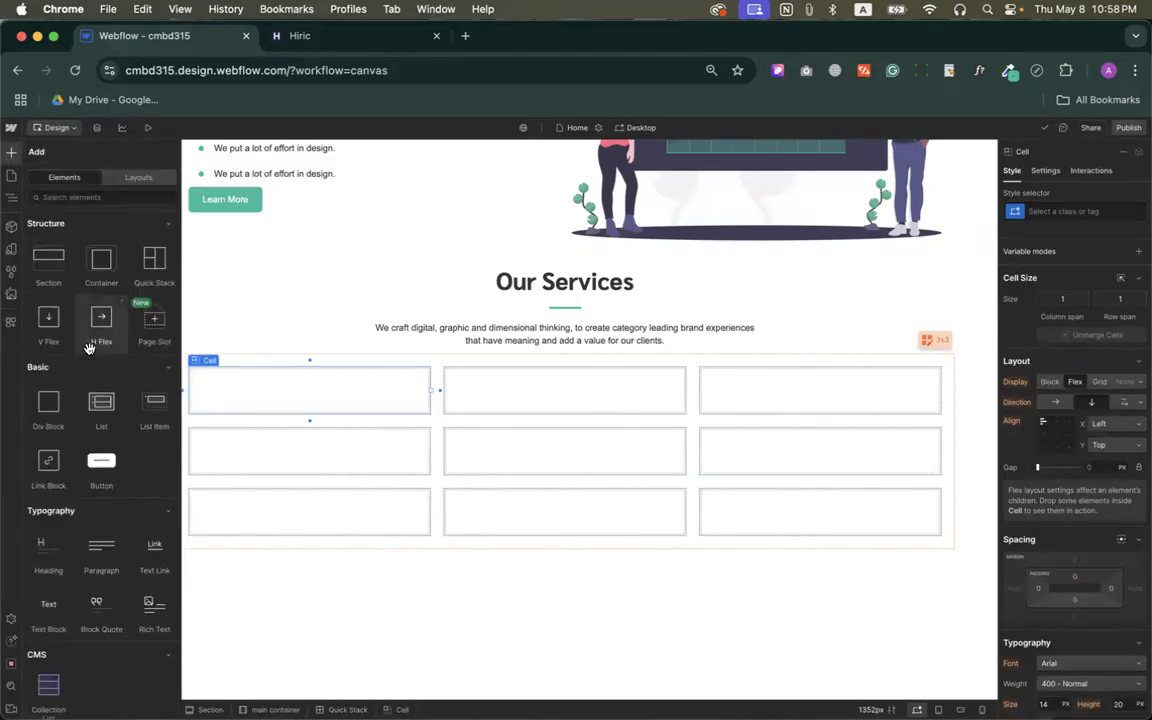
{"action": "left_click_drag", "start_coordinate": [100, 320], "coordinate": [211, 378]}
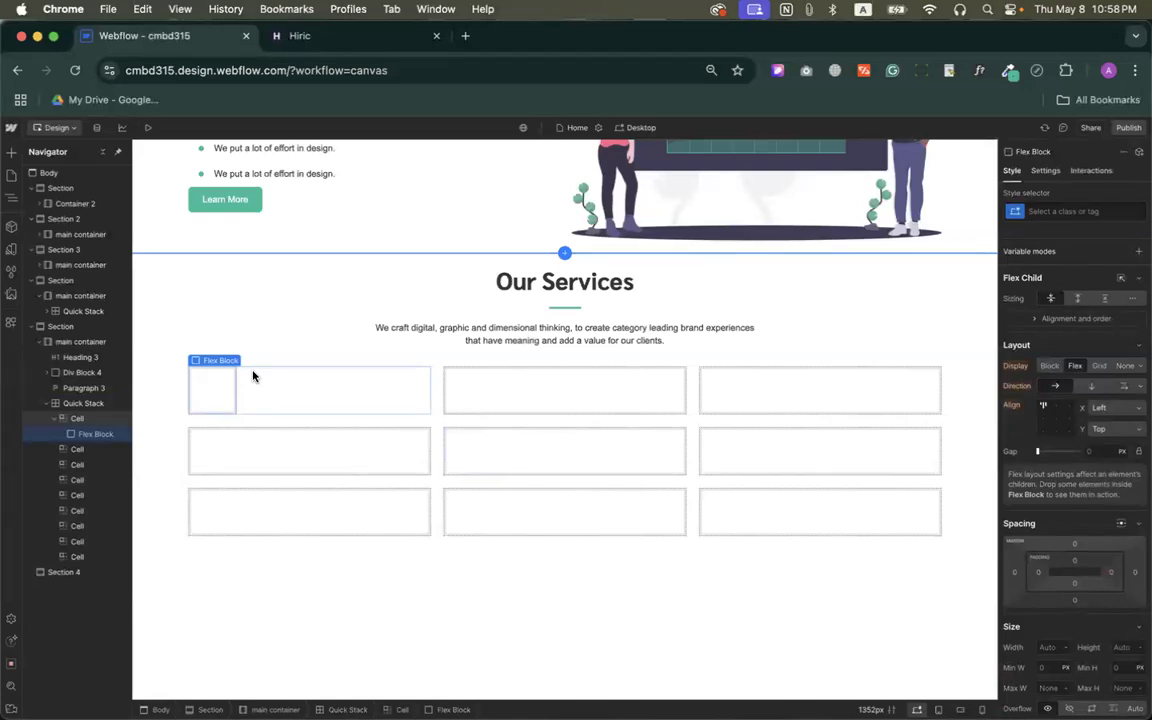
Add an Image and a Text Block beside it inside the first cell's flex block.
{"action": "left_click", "coordinate": [11, 152]}
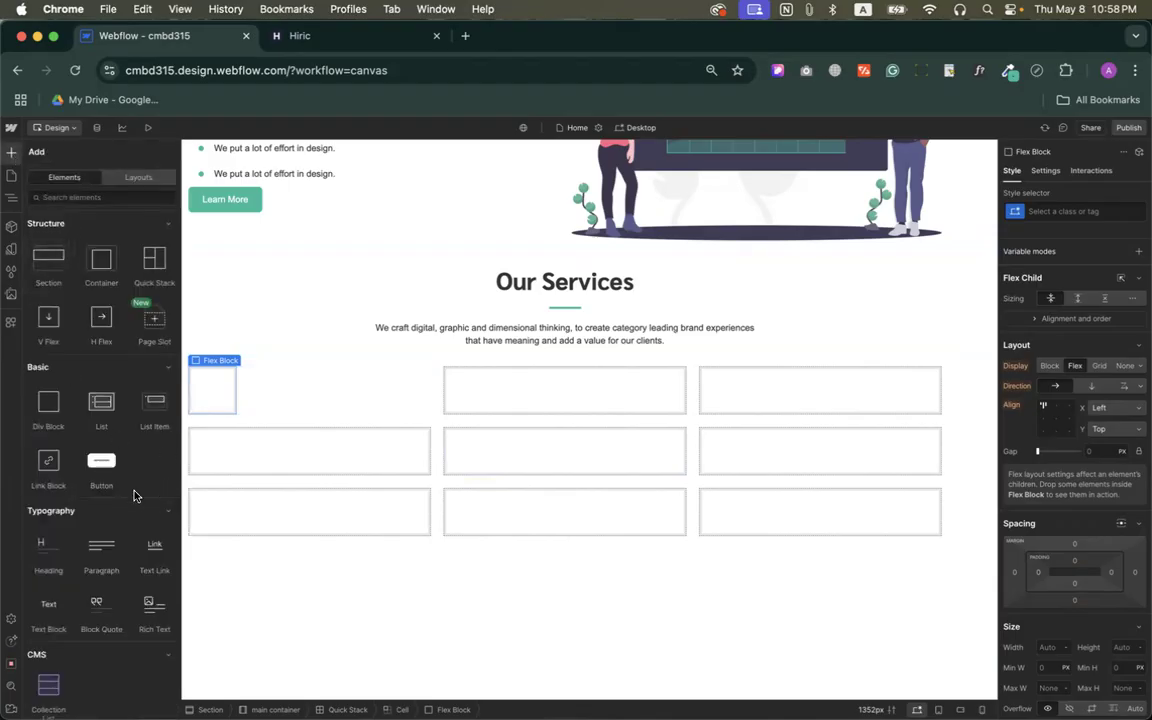
{"action": "scroll", "coordinate": [121, 489], "scroll_direction": "down", "scroll_amount": 3}
{"action": "scroll", "coordinate": [121, 489], "scroll_direction": "up", "scroll_amount": 3}
{"action": "scroll", "coordinate": [68, 526], "scroll_direction": "down", "scroll_amount": 5}
{"action": "left_click_drag", "start_coordinate": [47, 482], "coordinate": [208, 386]}
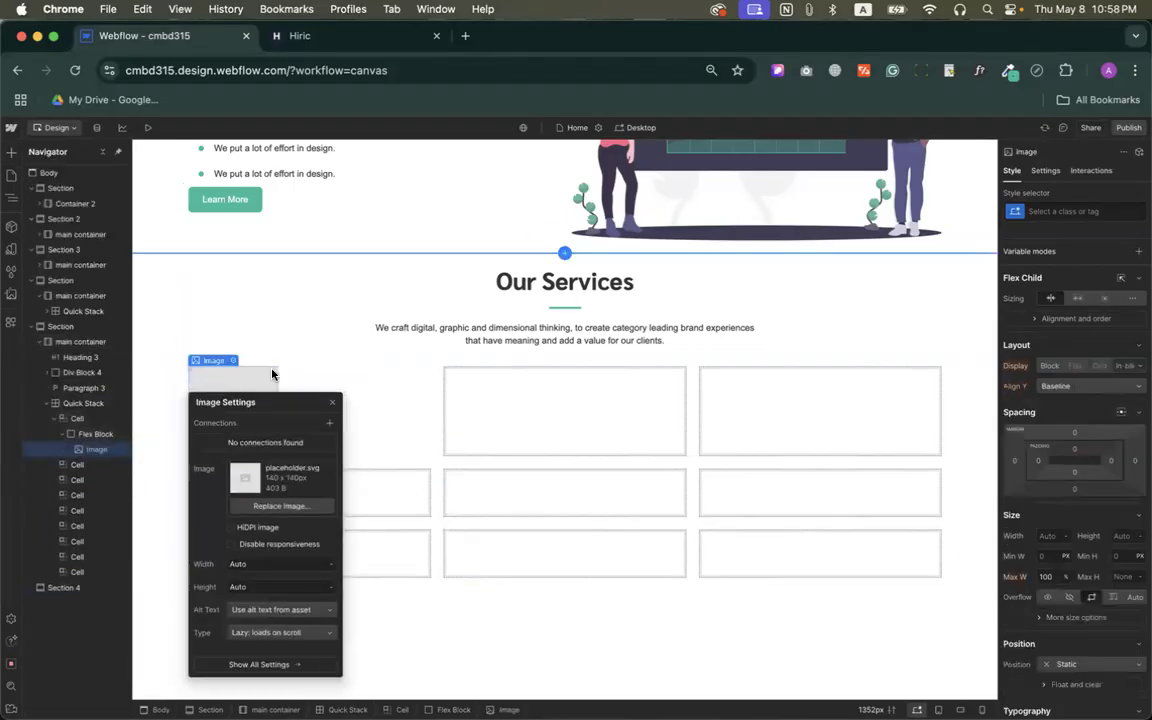
{"action": "left_click", "coordinate": [6, 154]}
{"action": "scroll", "coordinate": [50, 440], "scroll_direction": "down", "scroll_amount": 5}
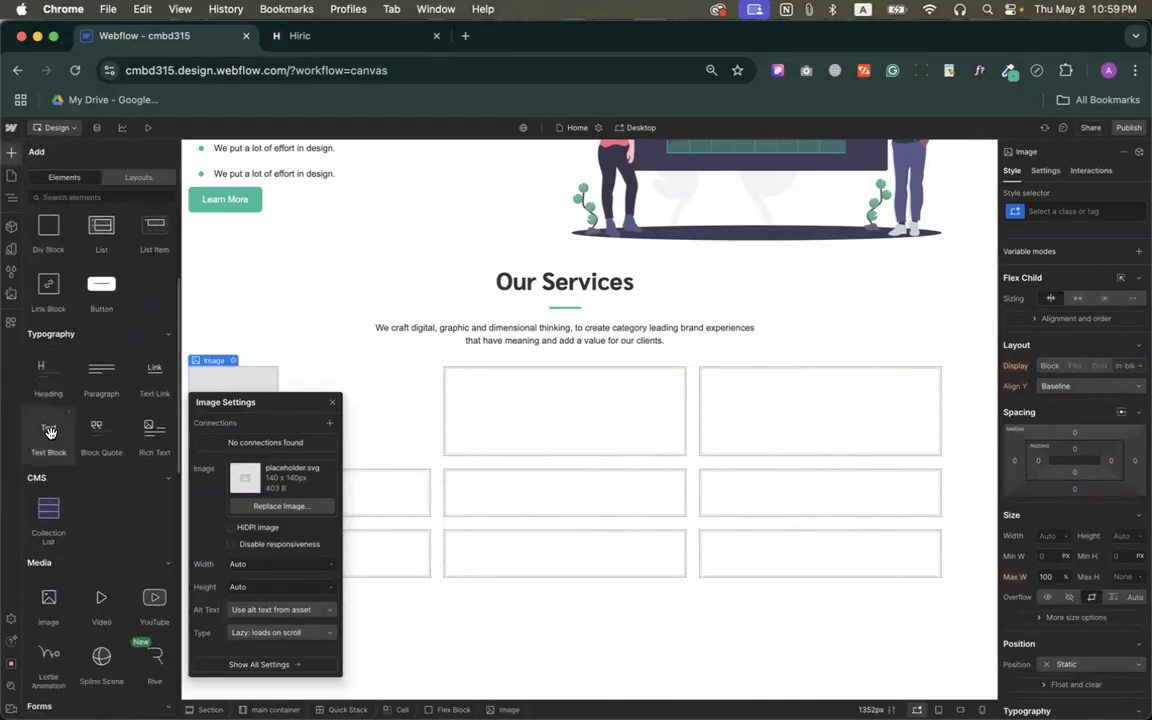
{"action": "left_click_drag", "start_coordinate": [49, 432], "coordinate": [306, 368]}
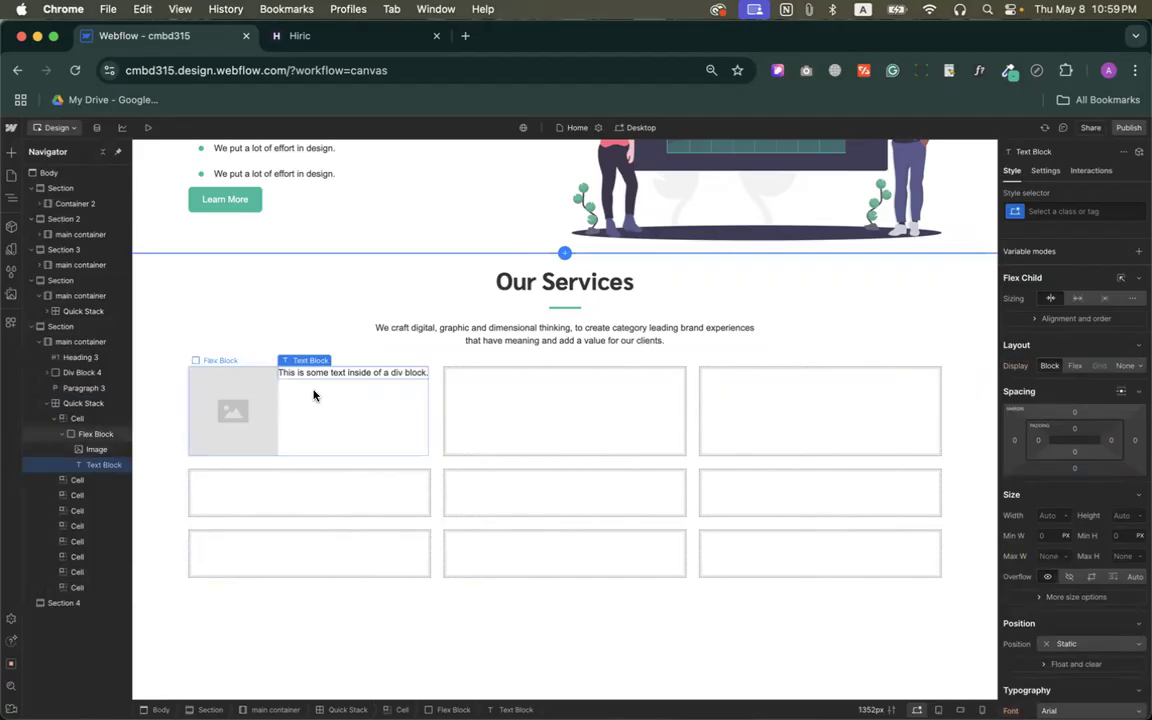
Open svgrepo.com in a new browser tab and search Google for icons8 in another.
{"action": "left_click", "coordinate": [300, 37]}
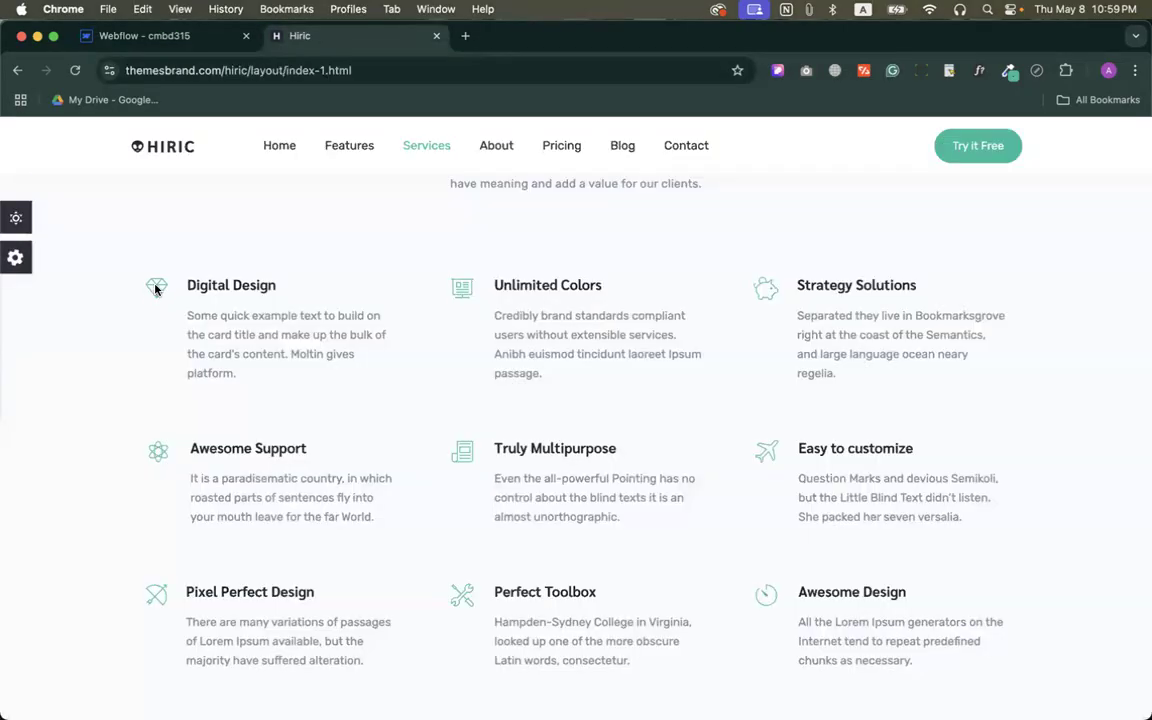
{"action": "left_click", "coordinate": [464, 37]}
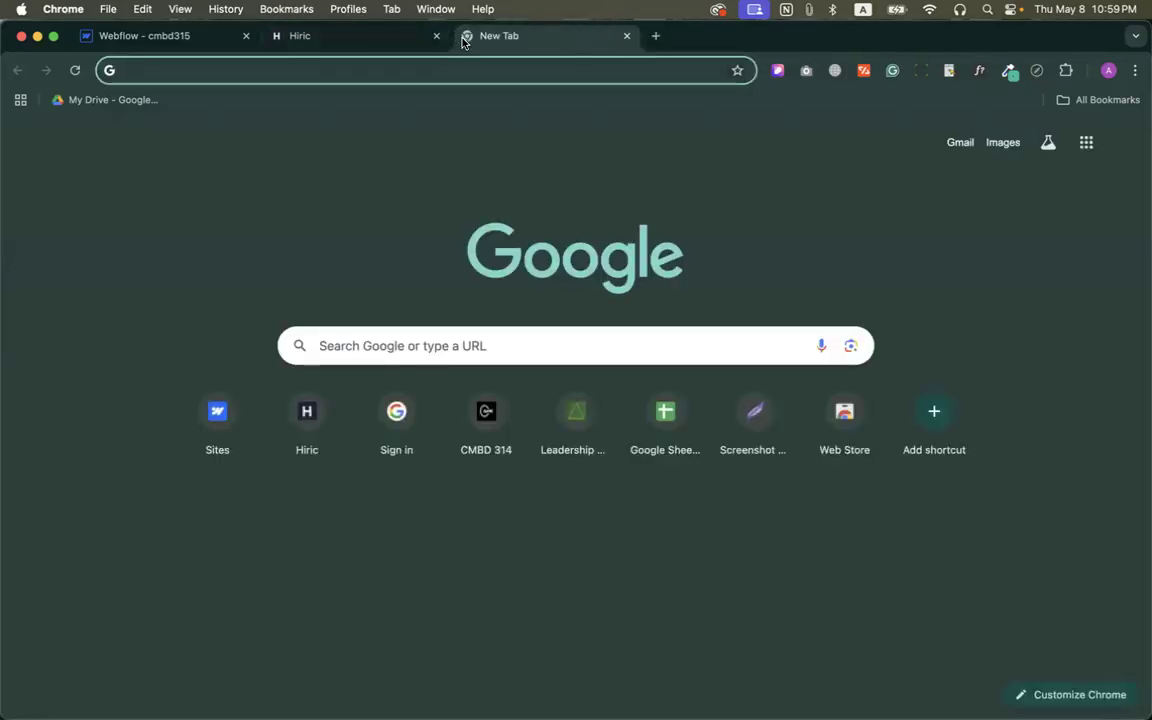
{"action": "type", "text": "svgor"}
{"action": "key", "text": "BackSpace"}
{"action": "key", "text": "BackSpace"}
{"action": "type", "text": "pro"}
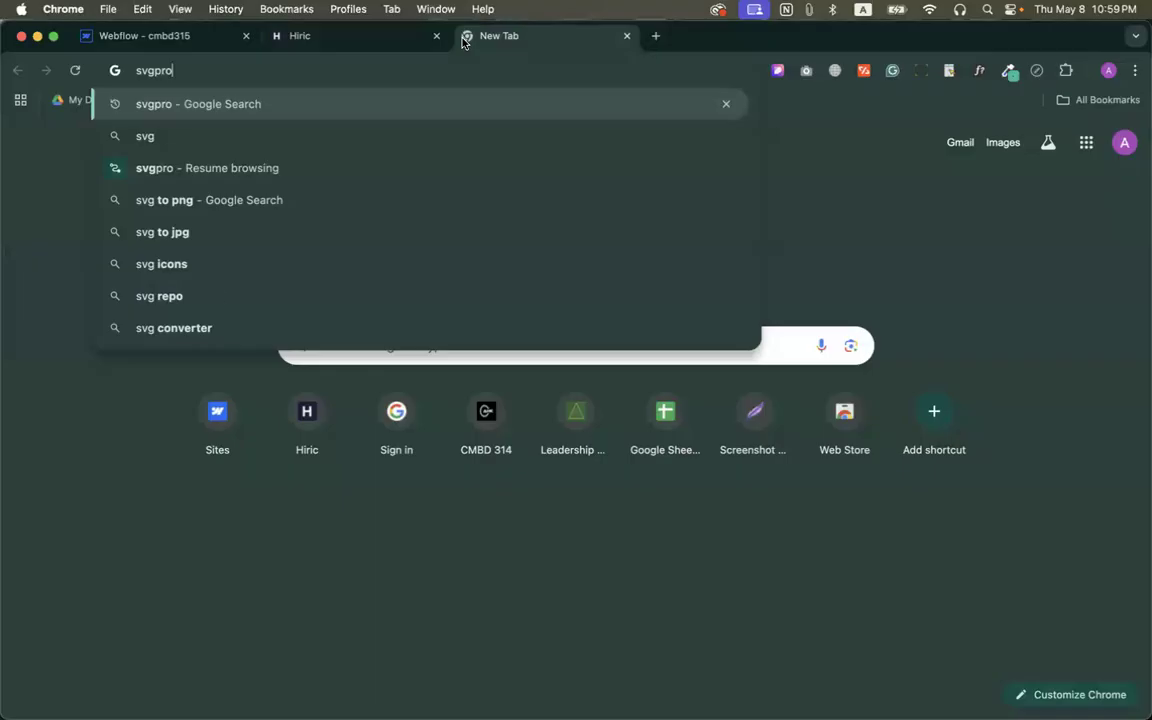
{"action": "key", "text": "Return"}
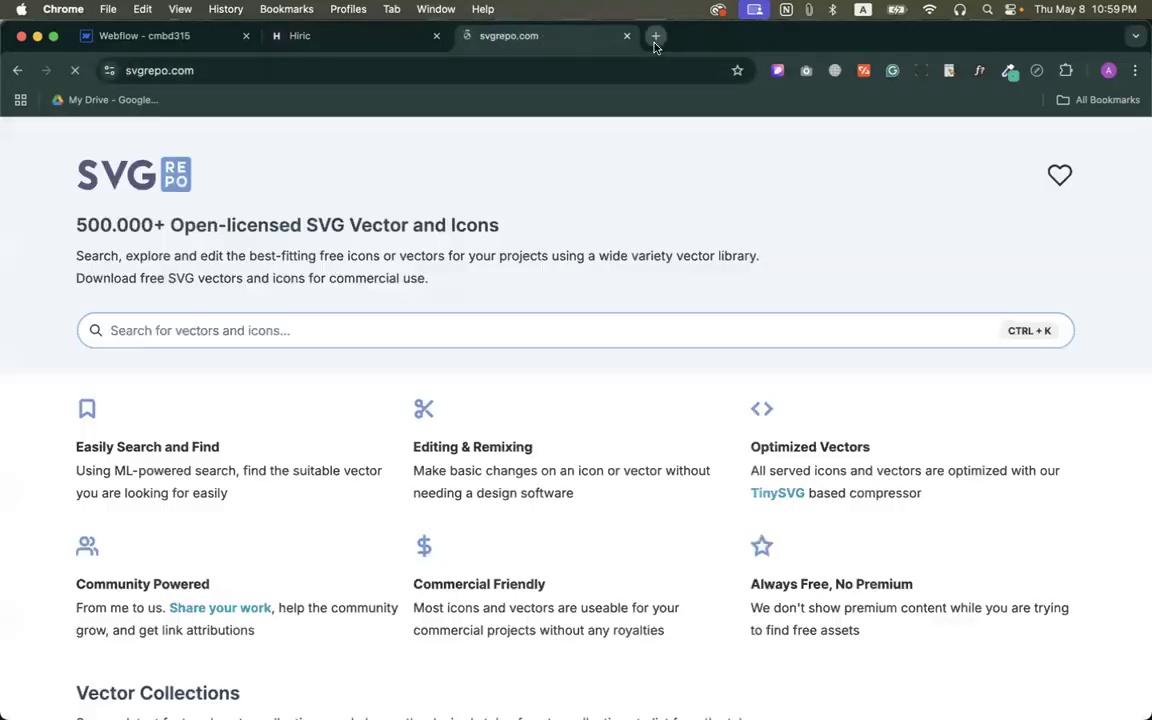
{"action": "left_click", "coordinate": [656, 37]}
{"action": "type", "text": "icon"}
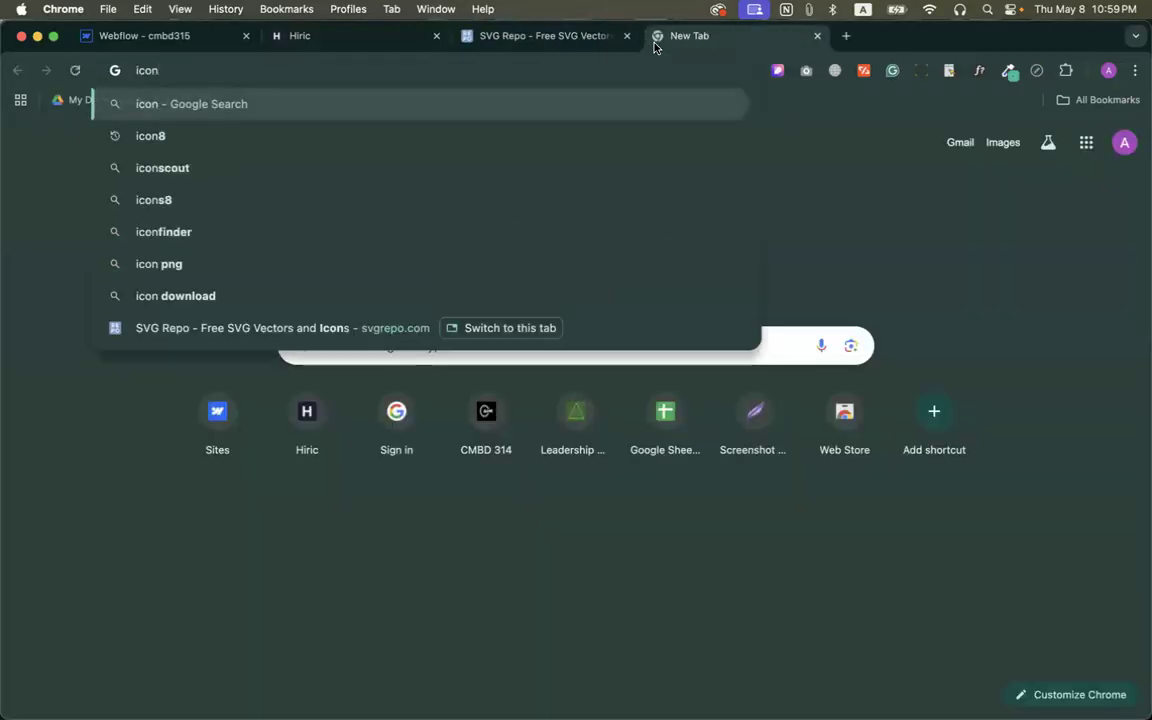
{"action": "type", "text": "s"}
On the Hiric page, inspect the Digital Design card's icon and copy the word "diamond" from its class name.
{"action": "left_click", "coordinate": [571, 40]}
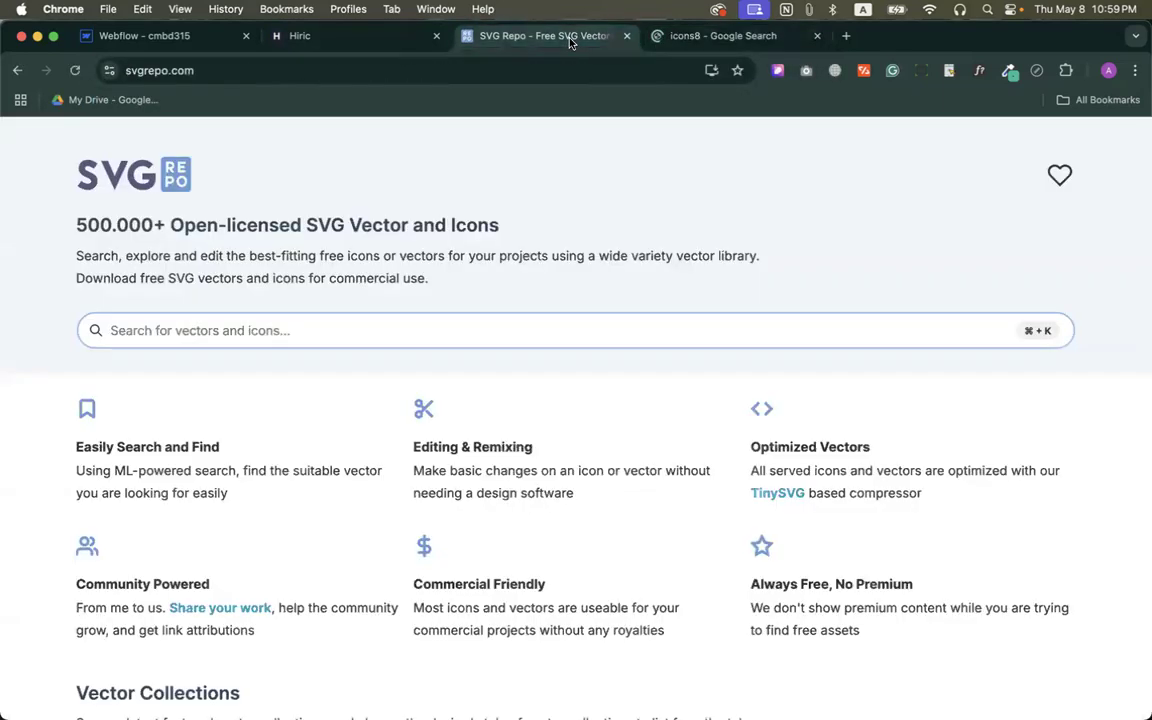
{"action": "left_click", "coordinate": [205, 338]}
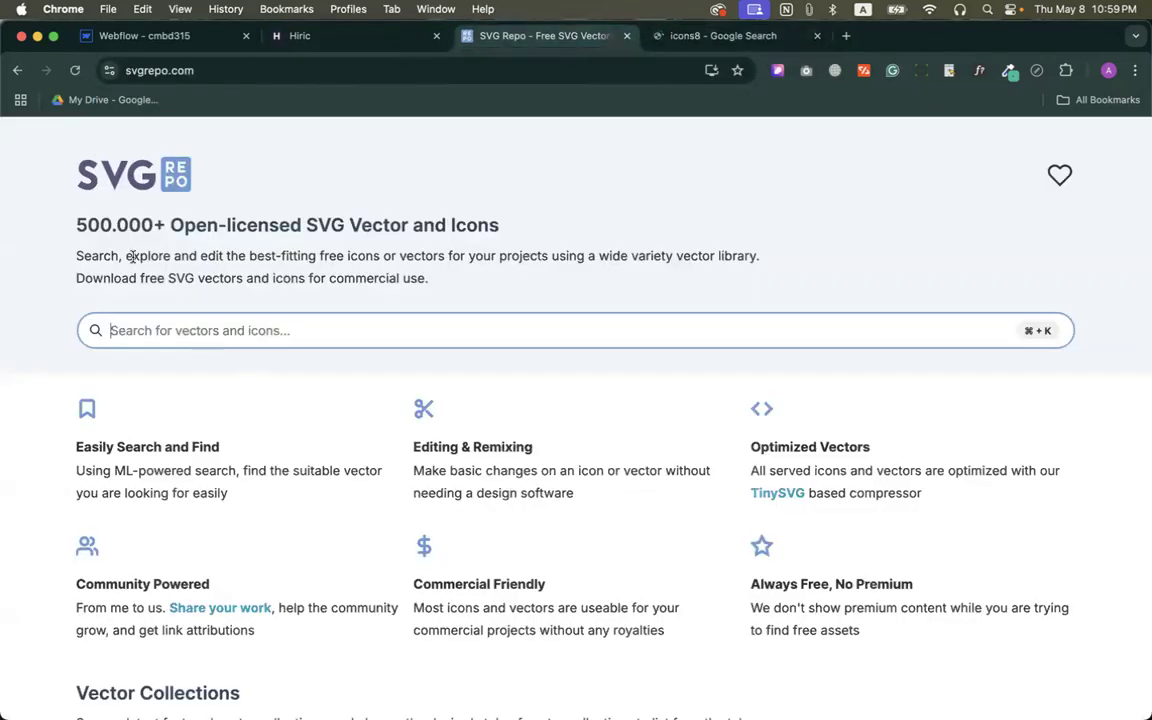
{"action": "left_click", "coordinate": [295, 37]}
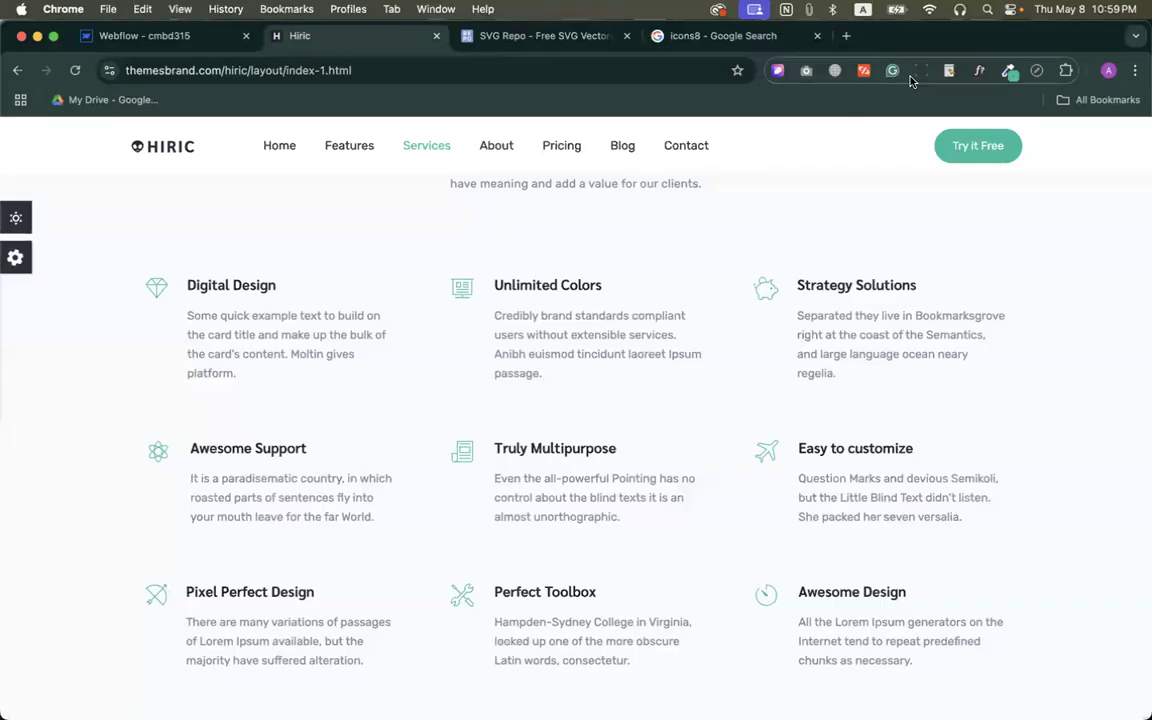
{"action": "left_click", "coordinate": [777, 70]}
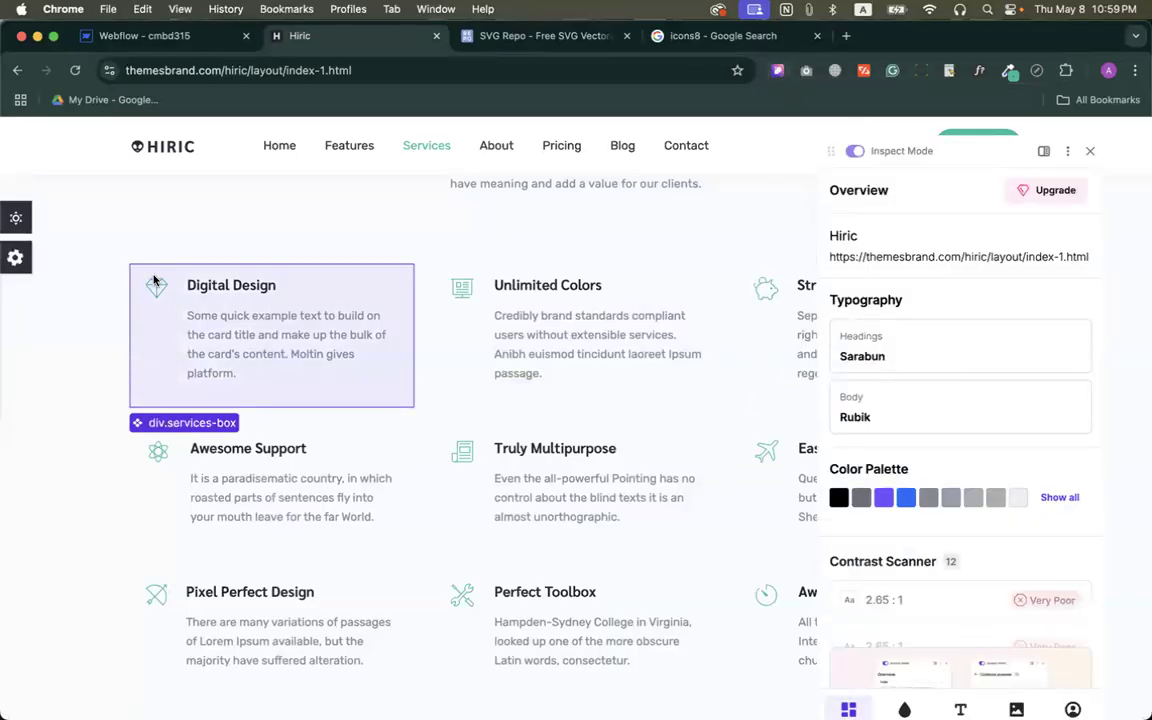
{"action": "left_click", "coordinate": [156, 291]}
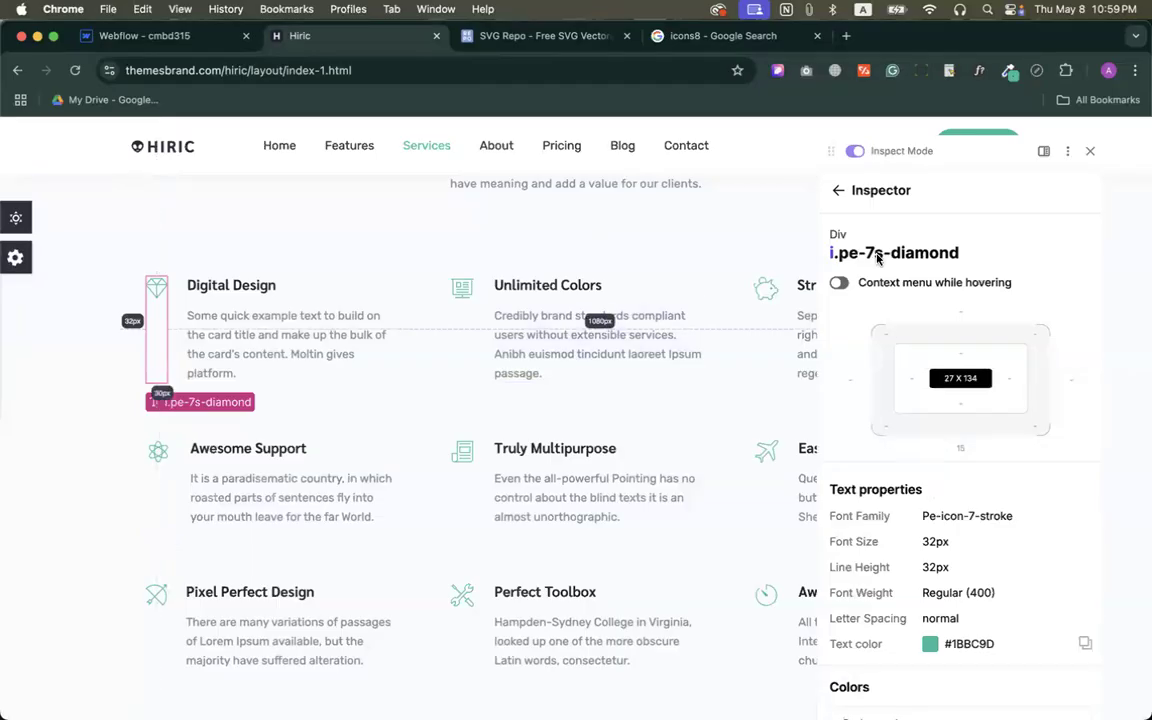
{"action": "left_click_drag", "start_coordinate": [887, 259], "coordinate": [959, 255]}
{"action": "key", "text": "super+c"}
Search SVG Repo for "diamond" using the copied word and look through the resulting icons.
{"action": "left_click", "coordinate": [540, 36]}
{"action": "left_click", "coordinate": [180, 332]}
{"action": "key", "text": "super+v"}
{"action": "key", "text": "Return"}
{"action": "scroll", "coordinate": [190, 311], "scroll_direction": "down", "scroll_amount": 3}
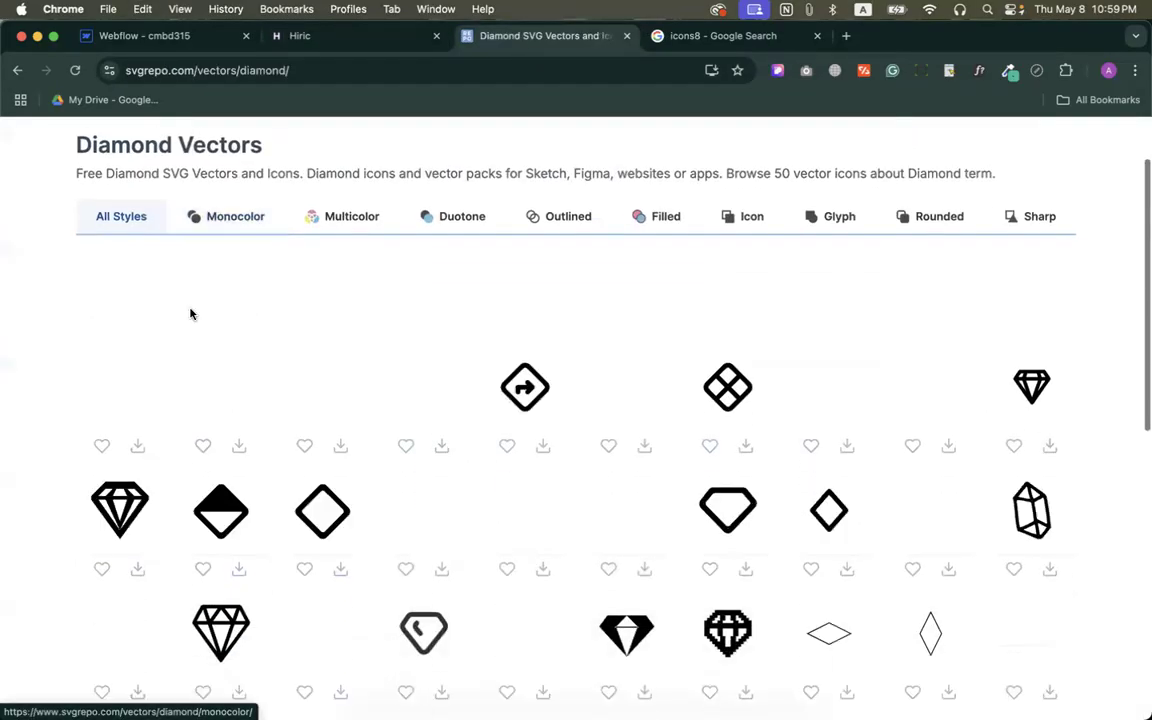
{"action": "scroll", "coordinate": [193, 315], "scroll_direction": "down", "scroll_amount": 1}
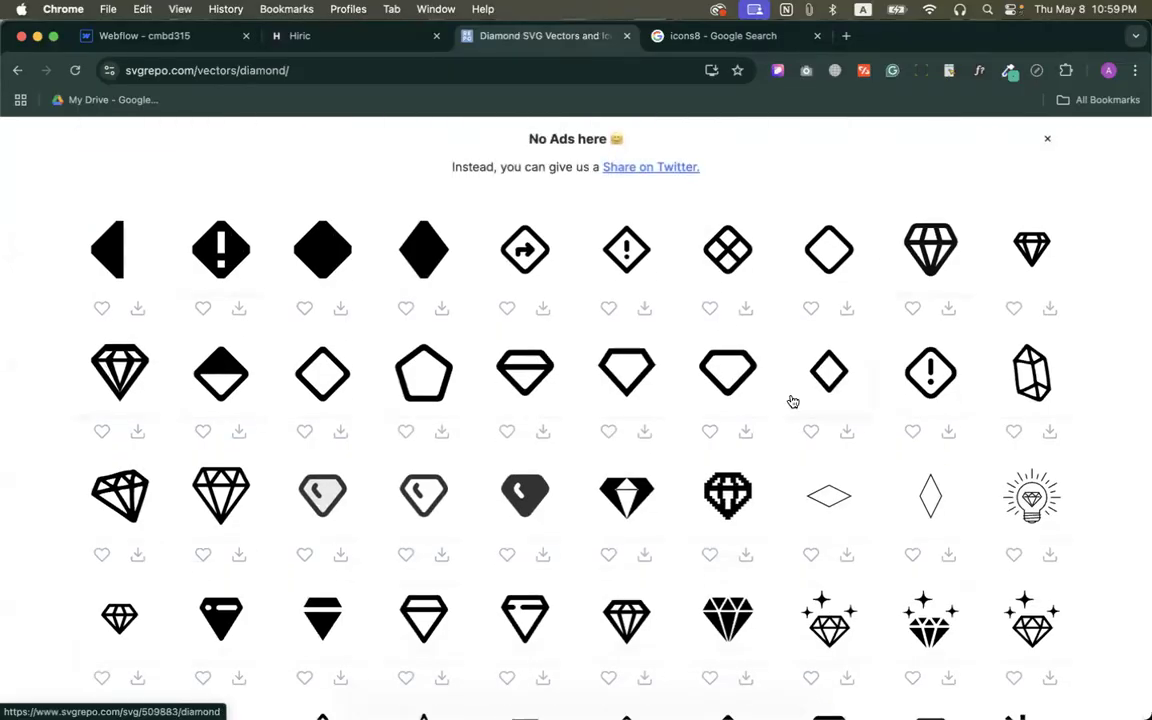
{"action": "scroll", "coordinate": [790, 400], "scroll_direction": "down", "scroll_amount": 1}
Compare the diamond icons with the Hiric one, choose an outlined faceted diamond and open it in SVG Repo's vector editor.
{"action": "left_click", "coordinate": [355, 35]}
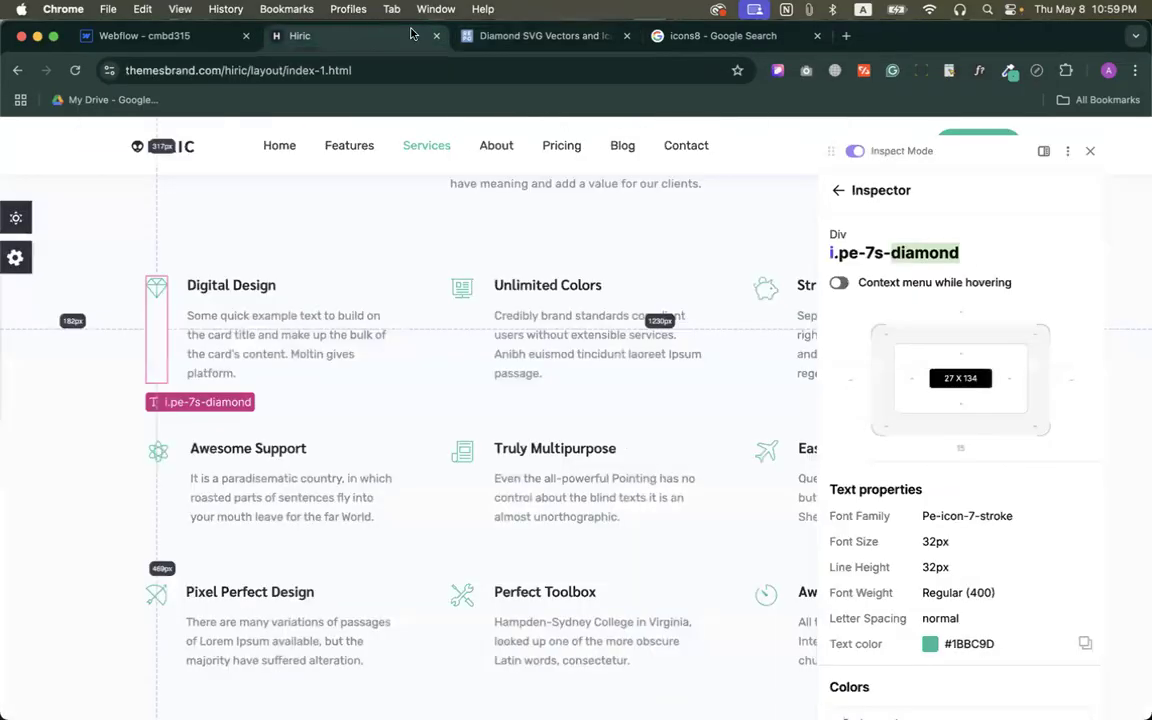
{"action": "left_click", "coordinate": [490, 37]}
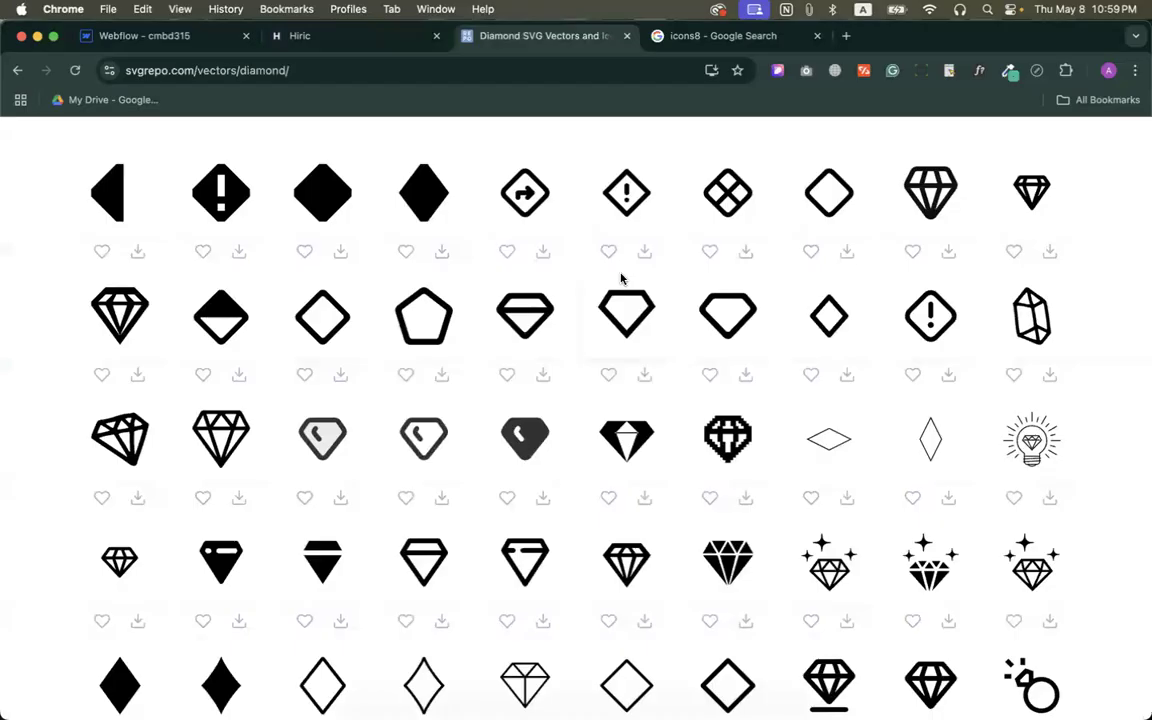
{"action": "scroll", "coordinate": [358, 303], "scroll_direction": "down", "scroll_amount": 1}
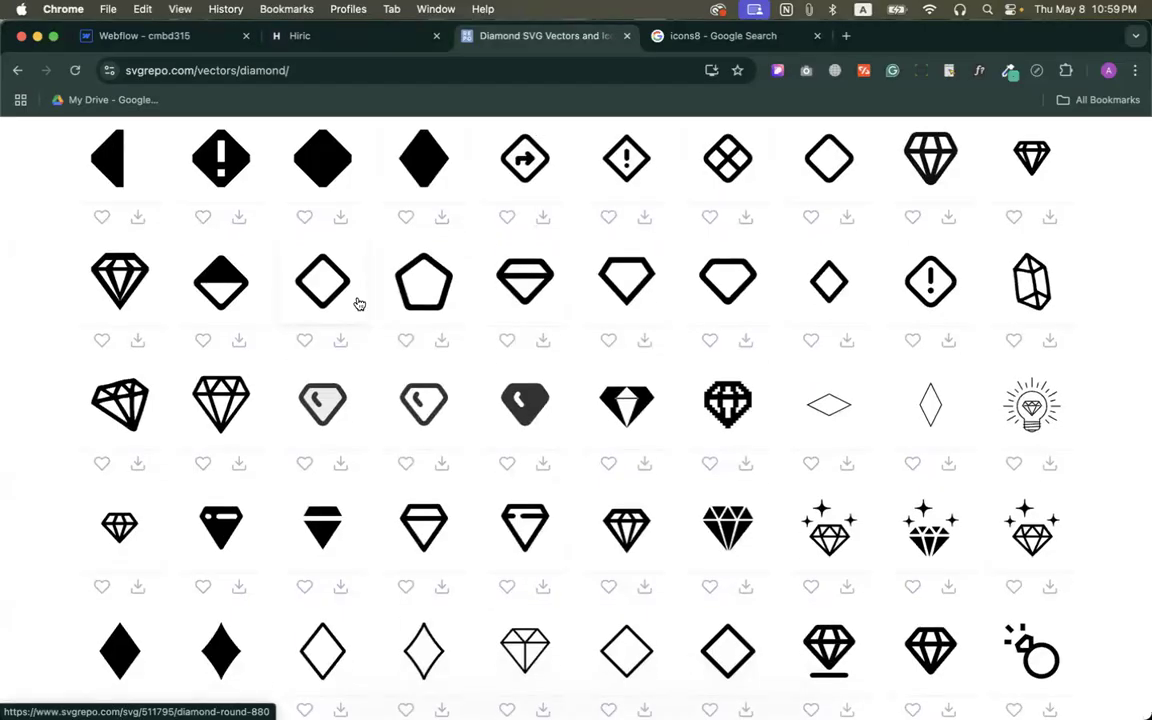
{"action": "scroll", "coordinate": [358, 303], "scroll_direction": "up", "scroll_amount": 1}
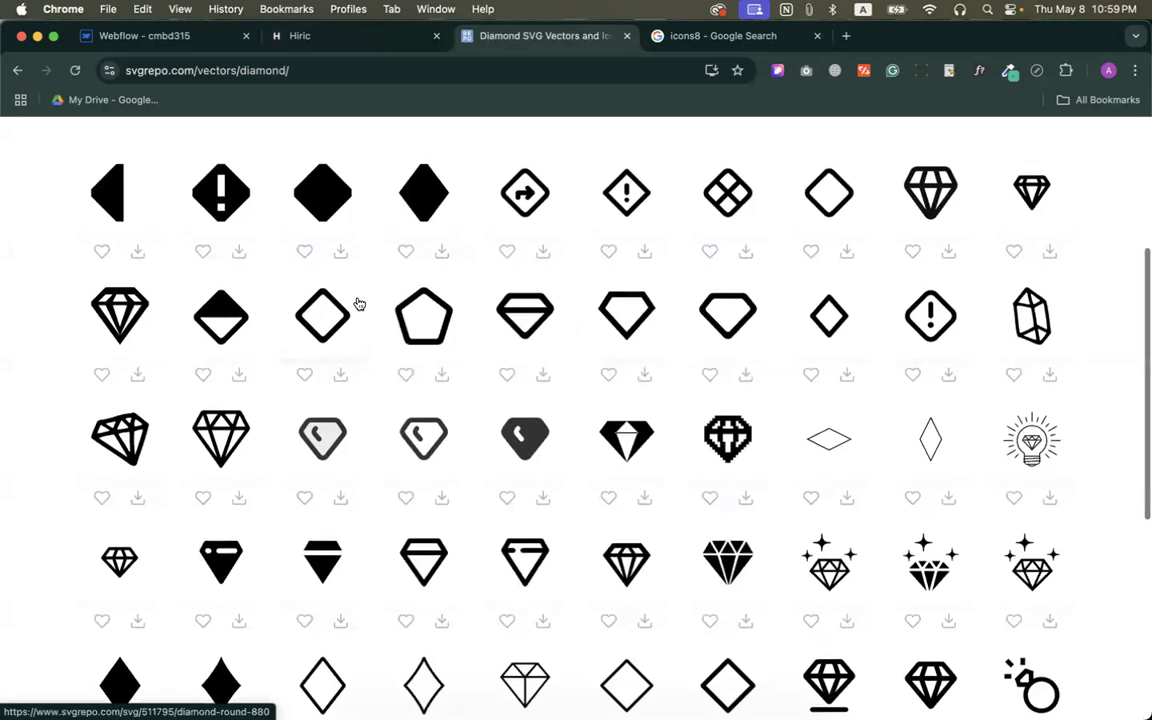
{"action": "left_click", "coordinate": [352, 37]}
{"action": "left_click", "coordinate": [509, 45]}
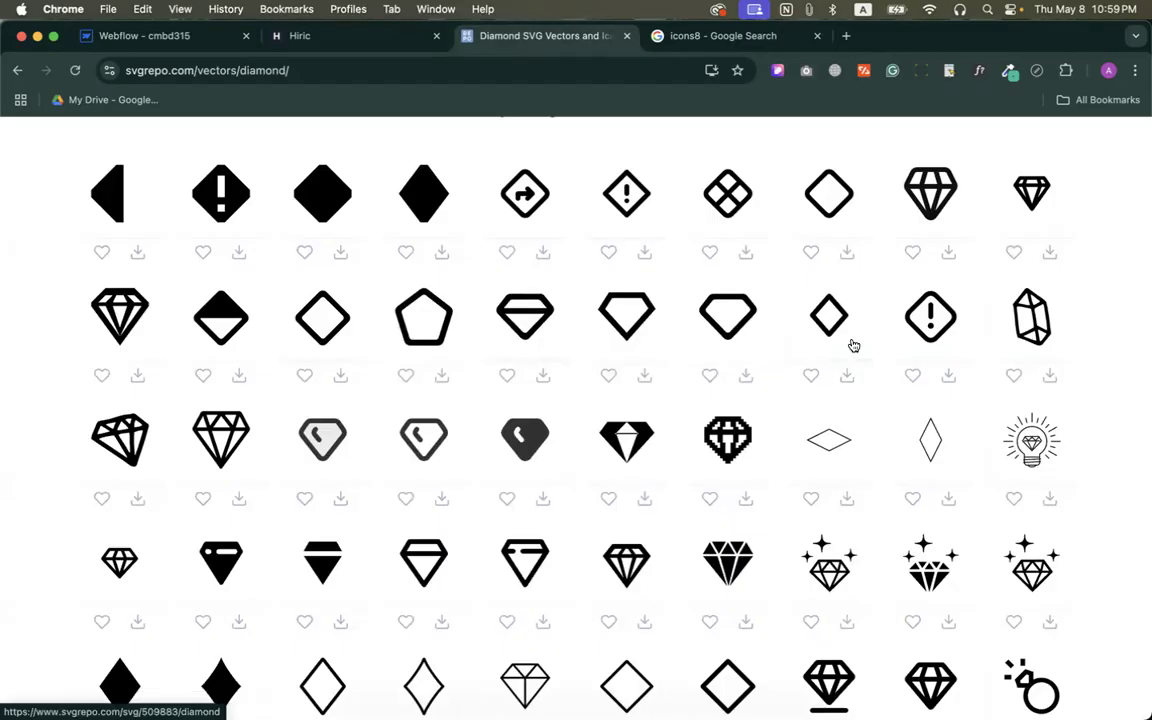
{"action": "scroll", "coordinate": [852, 343], "scroll_direction": "down", "scroll_amount": 4}
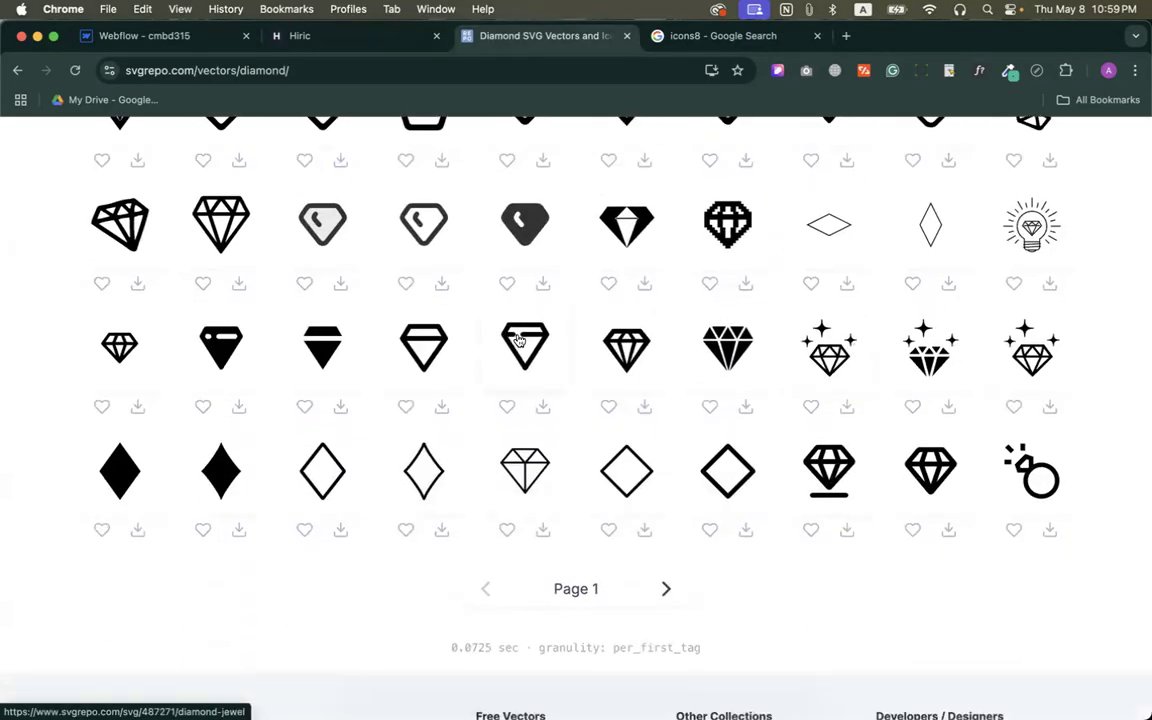
{"action": "left_click", "coordinate": [630, 345]}
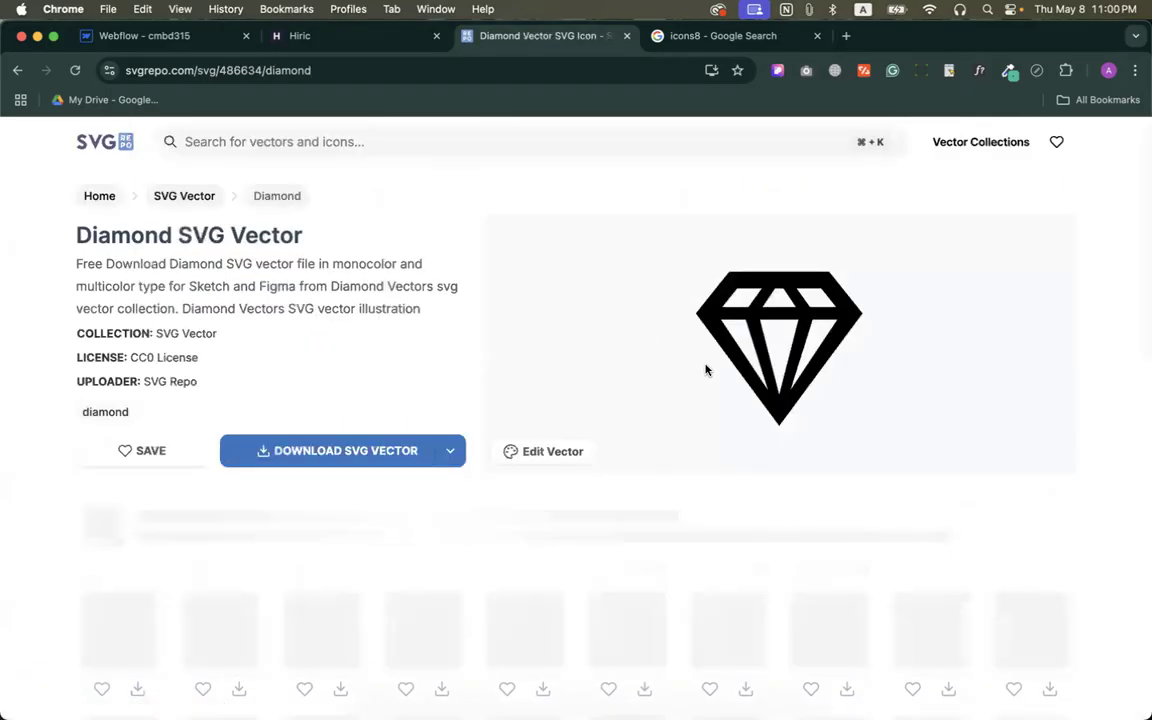
{"action": "scroll", "coordinate": [640, 400], "scroll_direction": "down", "scroll_amount": 1}
{"action": "left_click", "coordinate": [549, 427]}
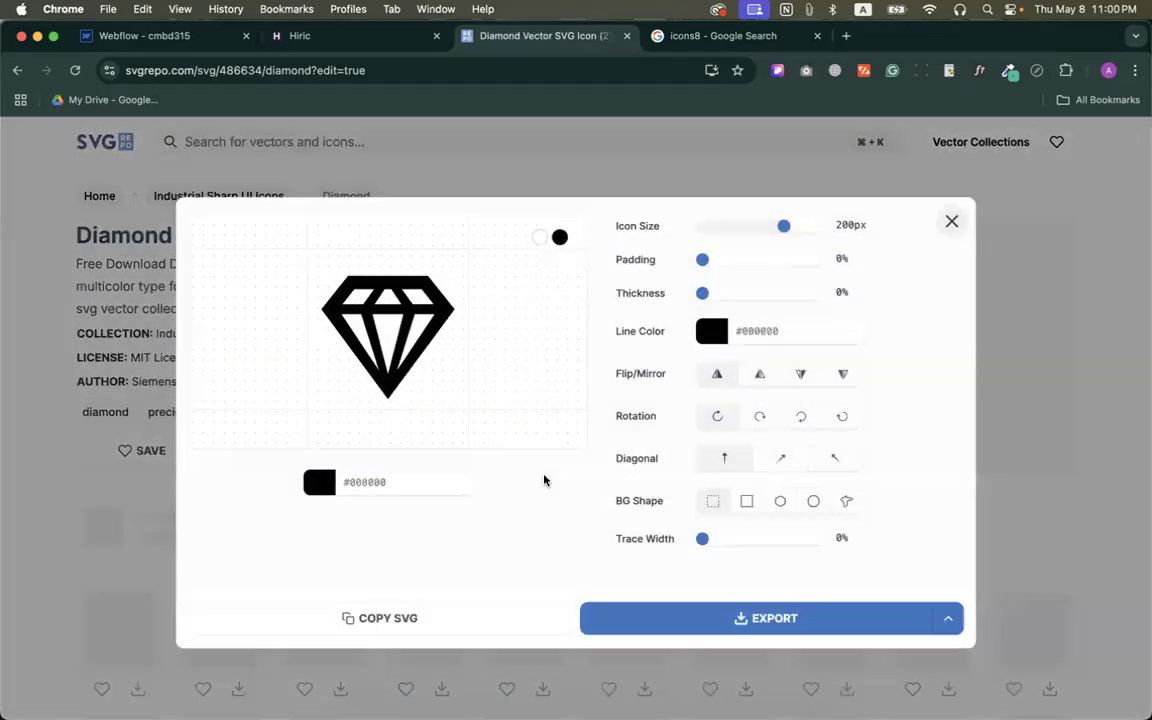
On the Hiric page, copy the Digital Design diamond icon's text color #1BBC9D from the inspector.
{"action": "left_click", "coordinate": [322, 38]}
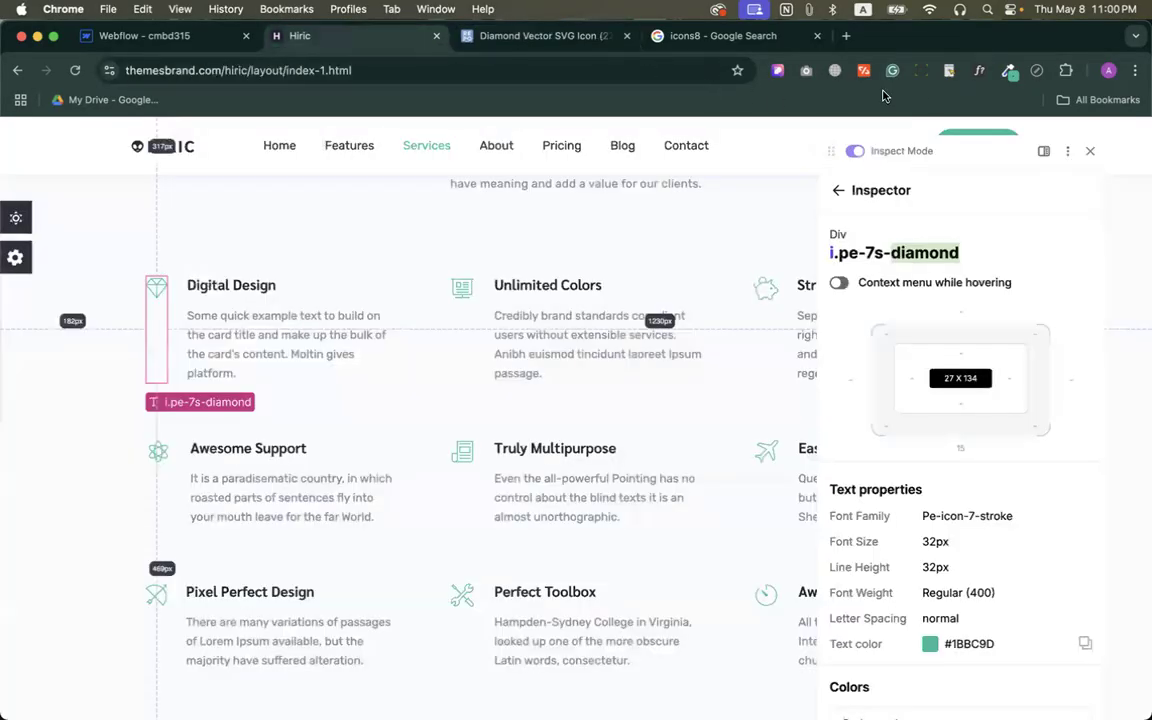
{"action": "left_click", "coordinate": [1008, 70]}
{"action": "left_click", "coordinate": [975, 96]}
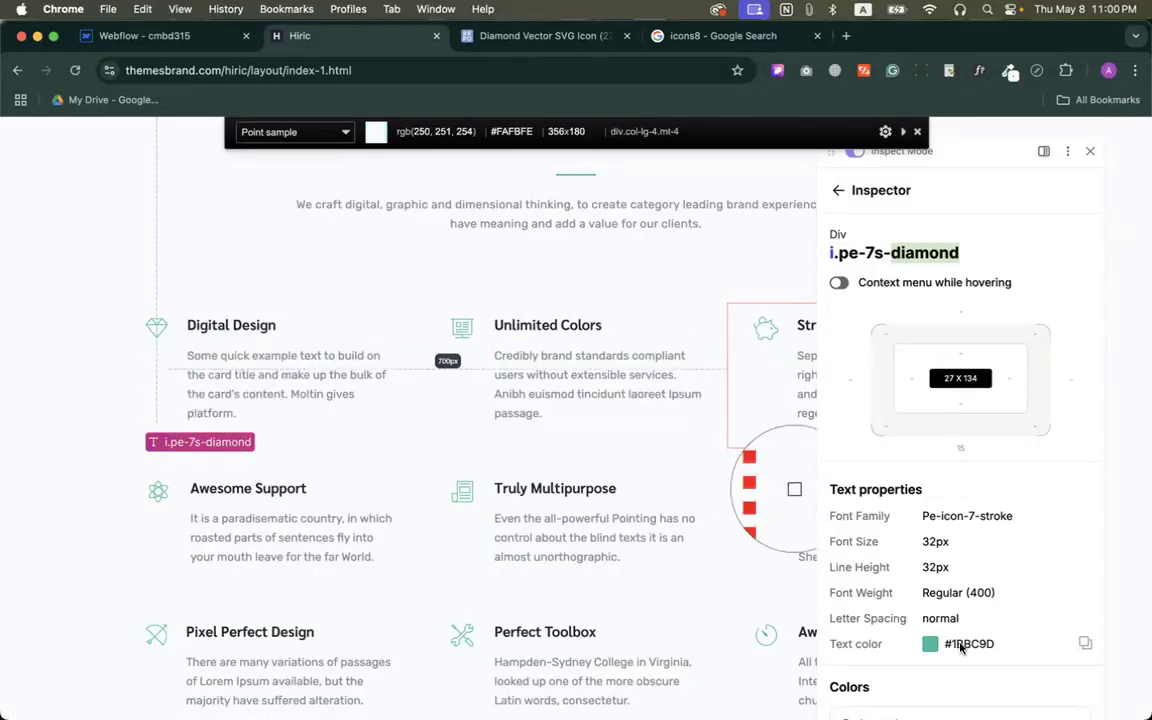
{"action": "left_click", "coordinate": [1009, 71]}
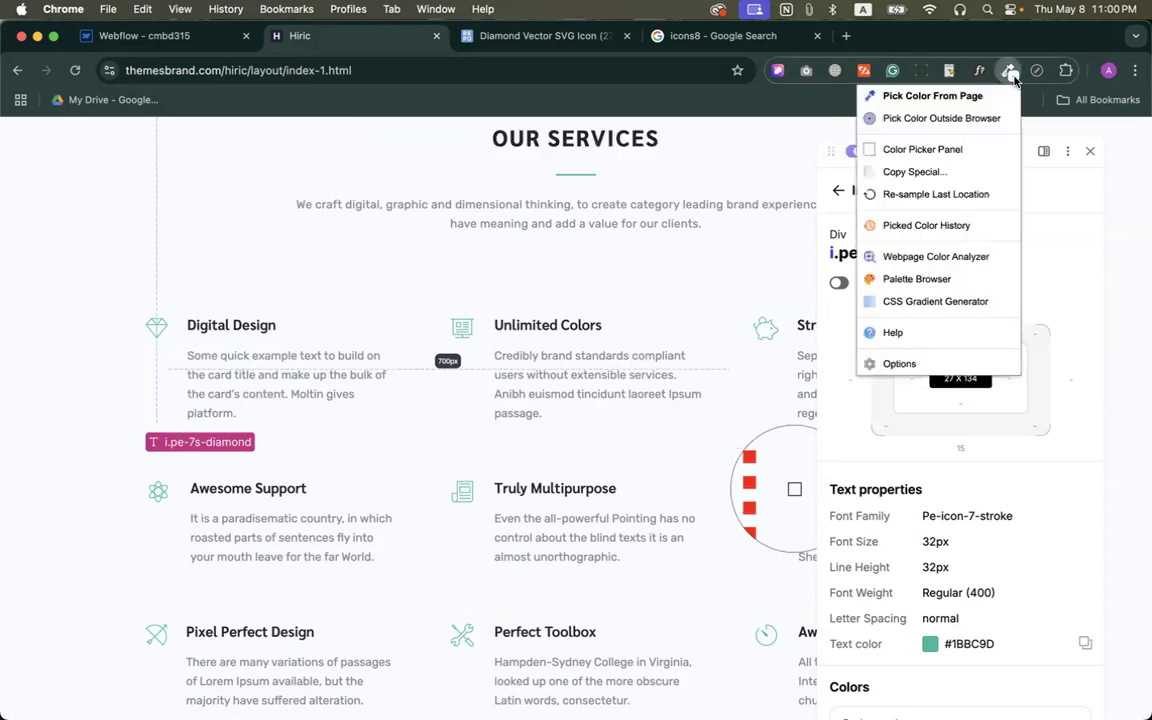
{"action": "left_click", "coordinate": [1010, 76]}
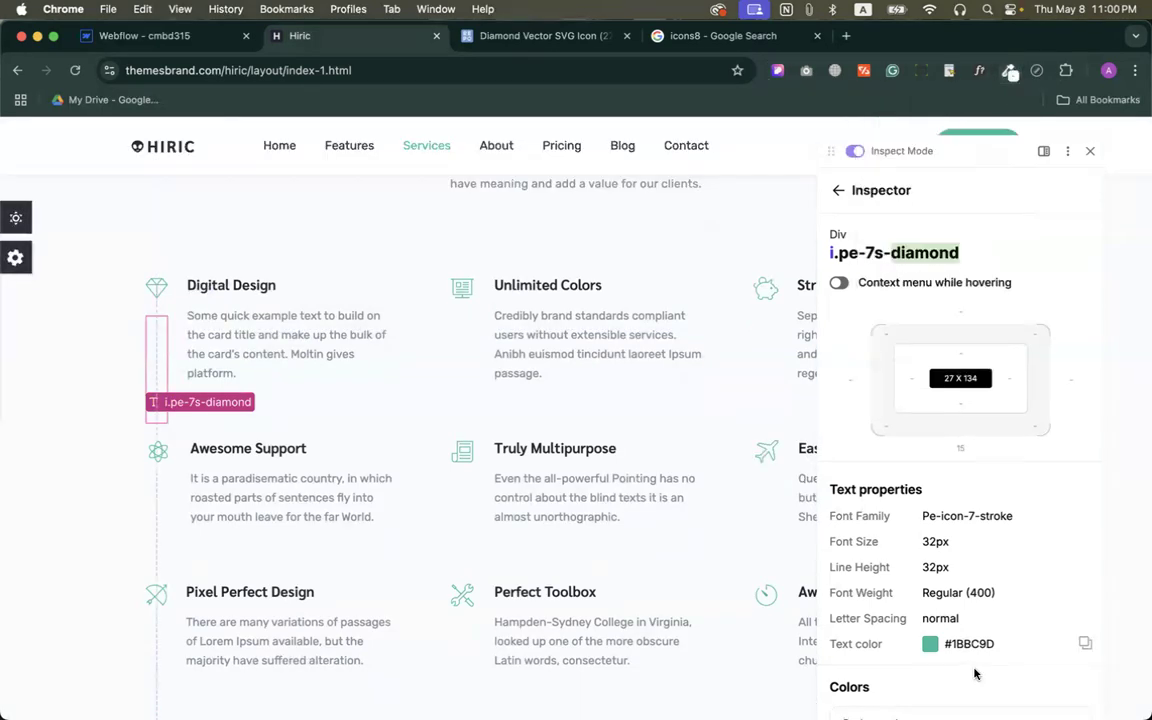
{"action": "left_click", "coordinate": [1084, 642]}
{"action": "left_click", "coordinate": [1084, 642]}
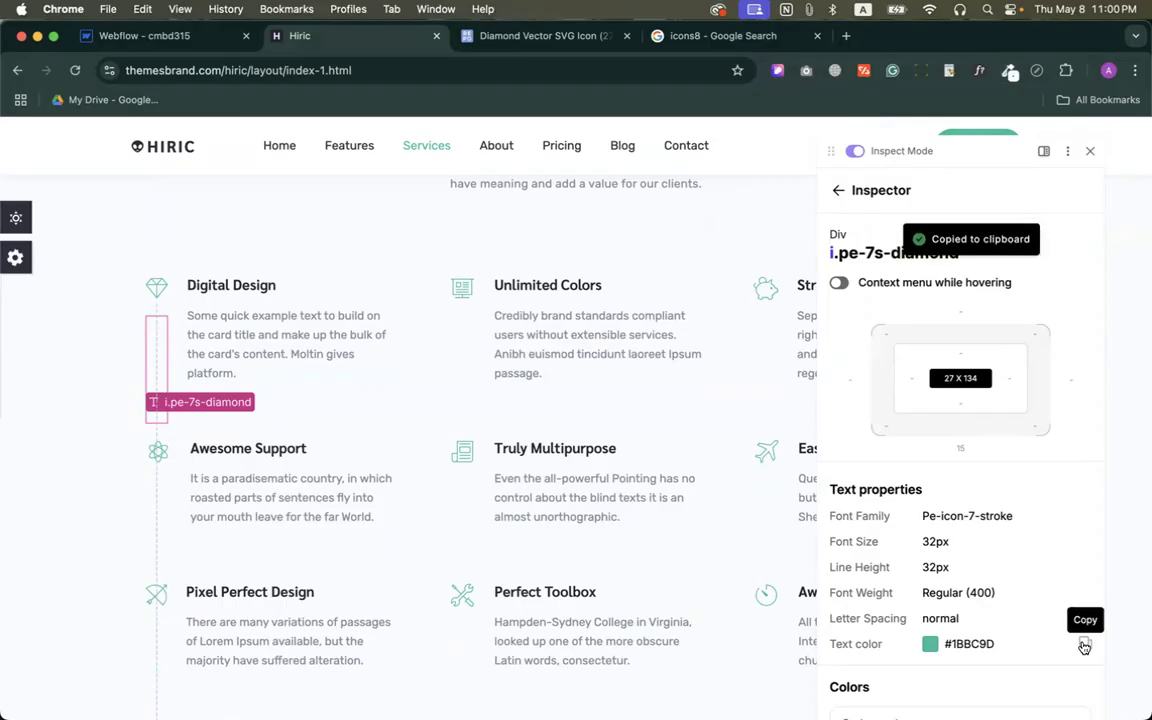
Try to recolor the SVG Repo diamond with #1BBC9D, undo the color change and reload the vector editor.
{"action": "left_click", "coordinate": [556, 37]}
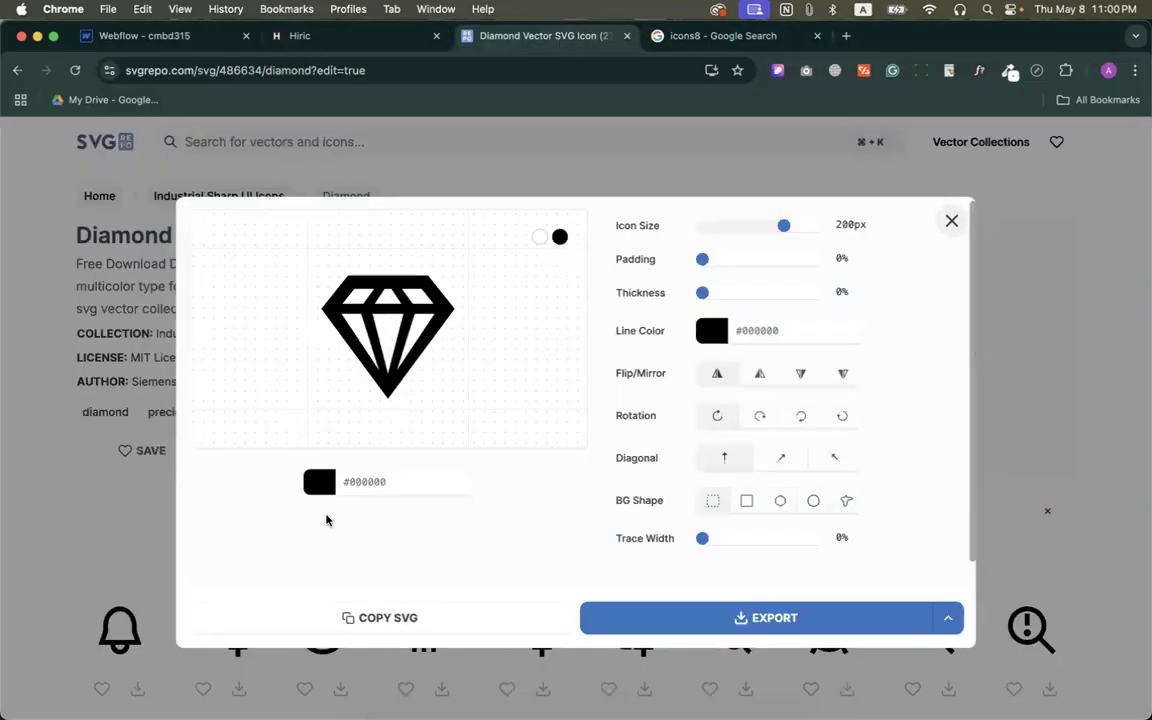
{"action": "left_click", "coordinate": [418, 481]}
{"action": "key", "text": "super+v"}
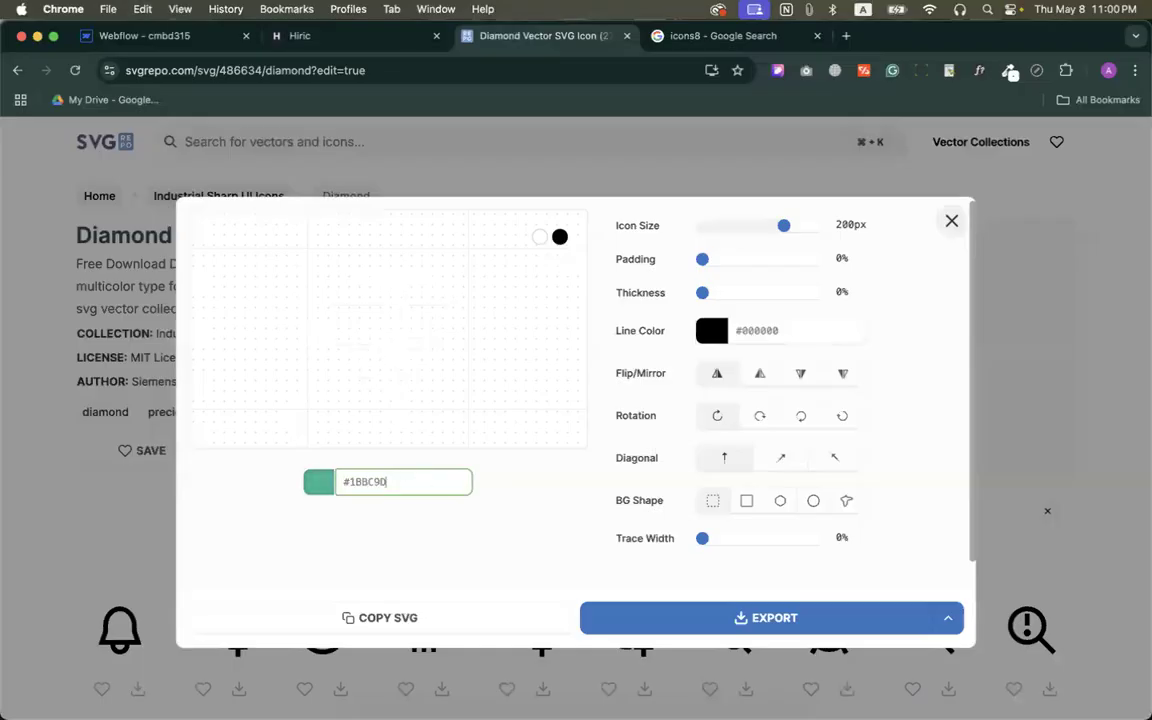
{"action": "left_click", "coordinate": [377, 530]}
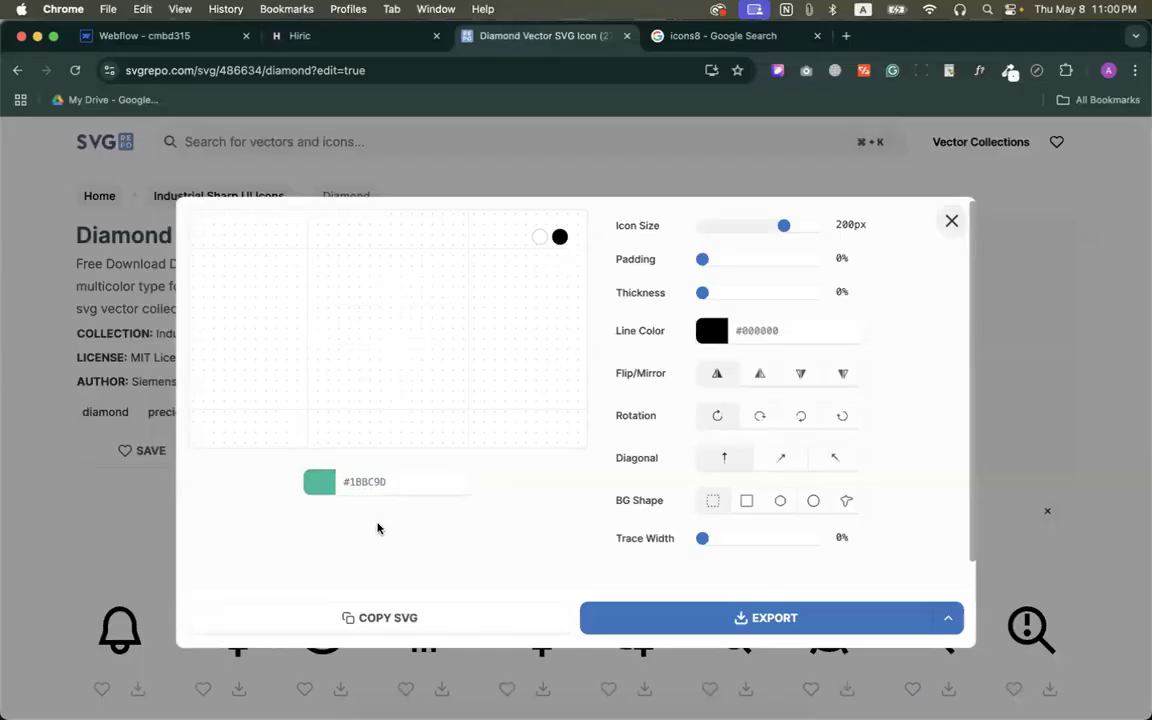
{"action": "key", "text": "super+z"}
{"action": "key", "text": "super+z"}
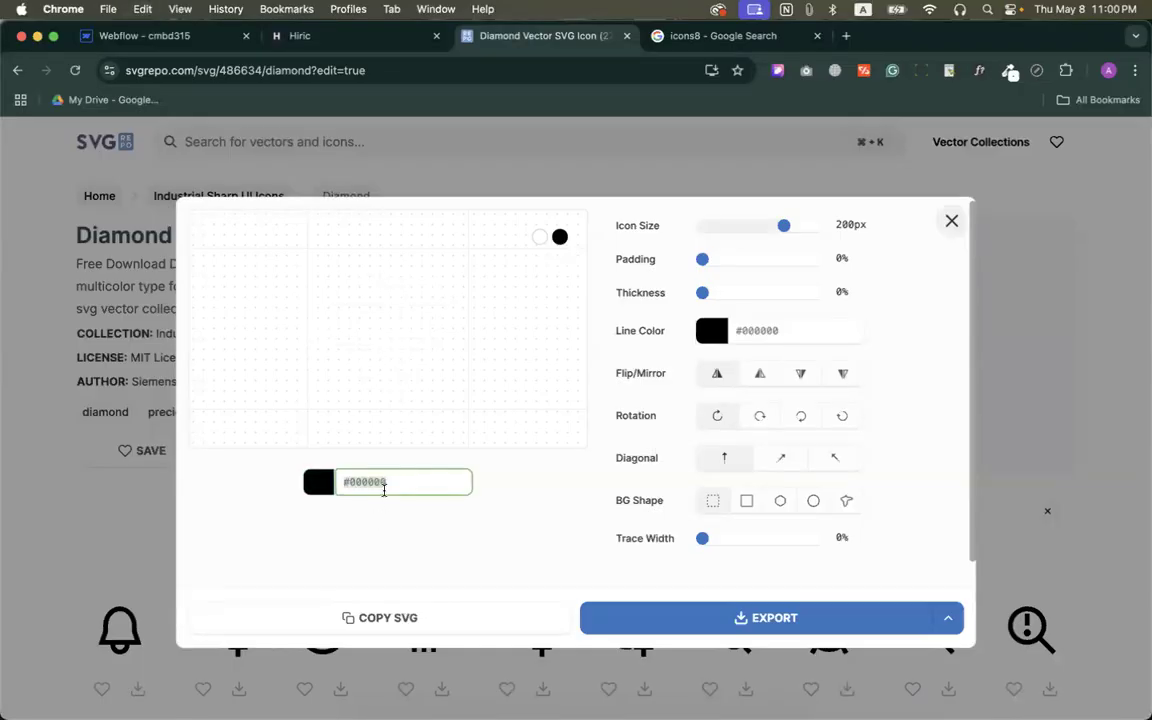
{"action": "key", "text": "super+r"}
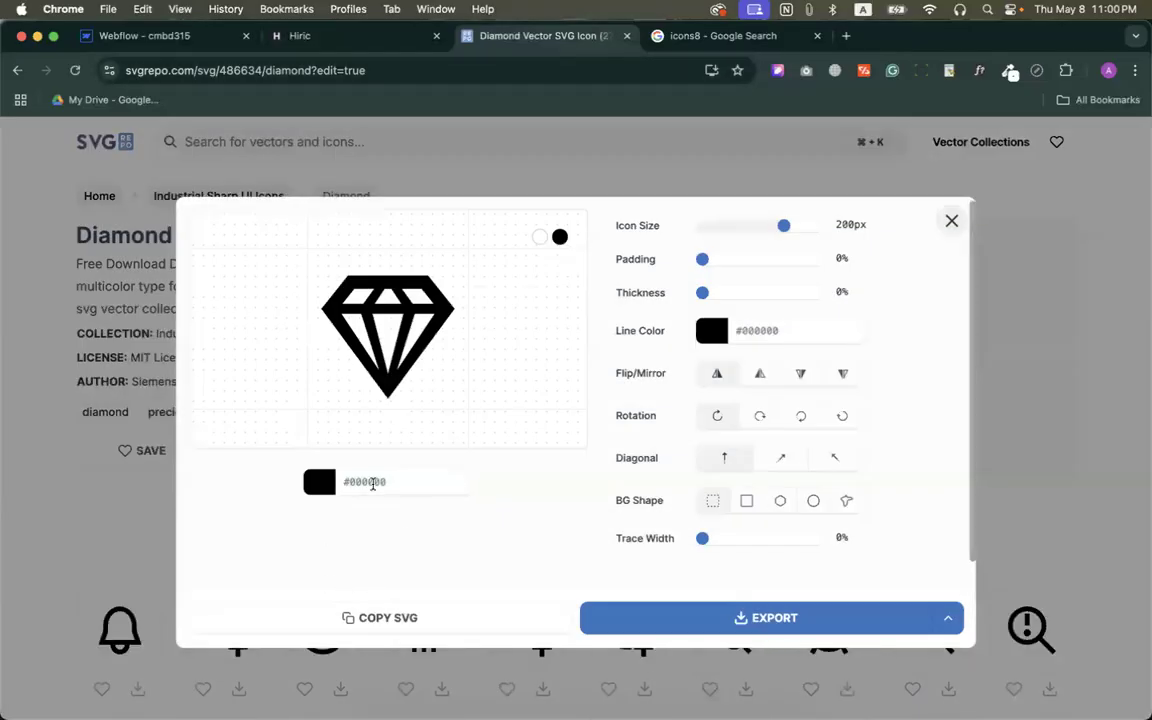
Set the SVG Repo diamond's color to #1BBC9D and export the recolored icon.
{"action": "left_click_drag", "start_coordinate": [349, 482], "coordinate": [468, 487]}
{"action": "key", "text": "super+v"}
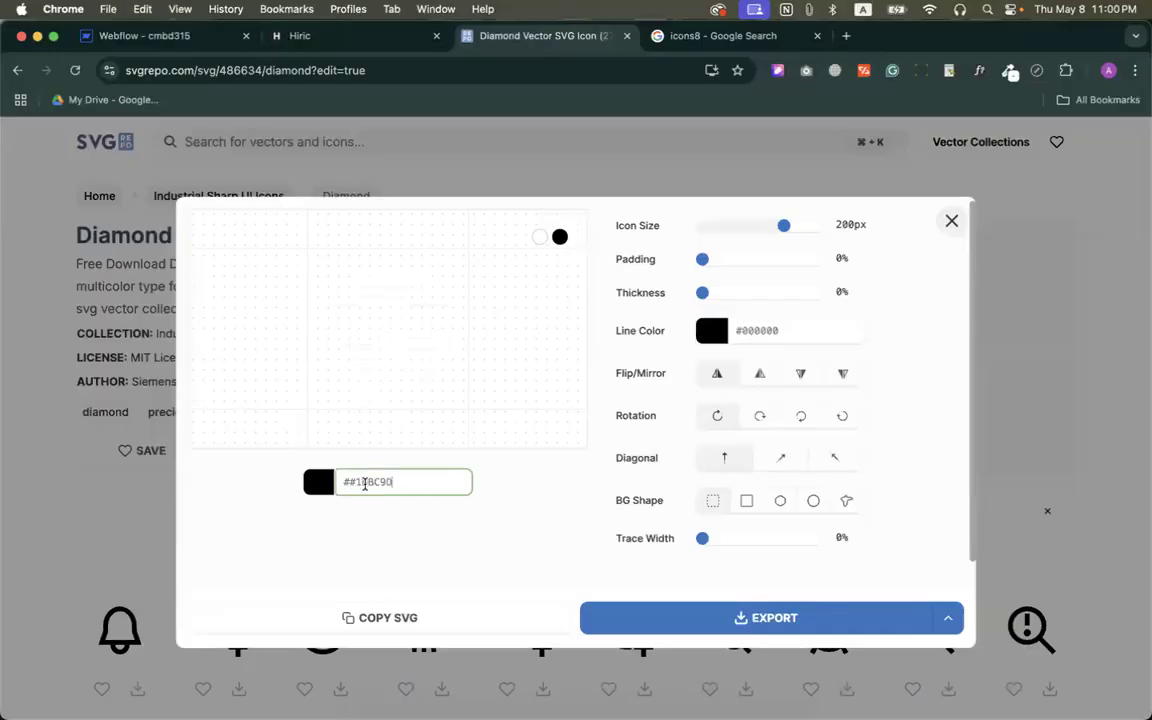
{"action": "key", "text": "BackSpace"}
{"action": "left_click", "coordinate": [483, 510]}
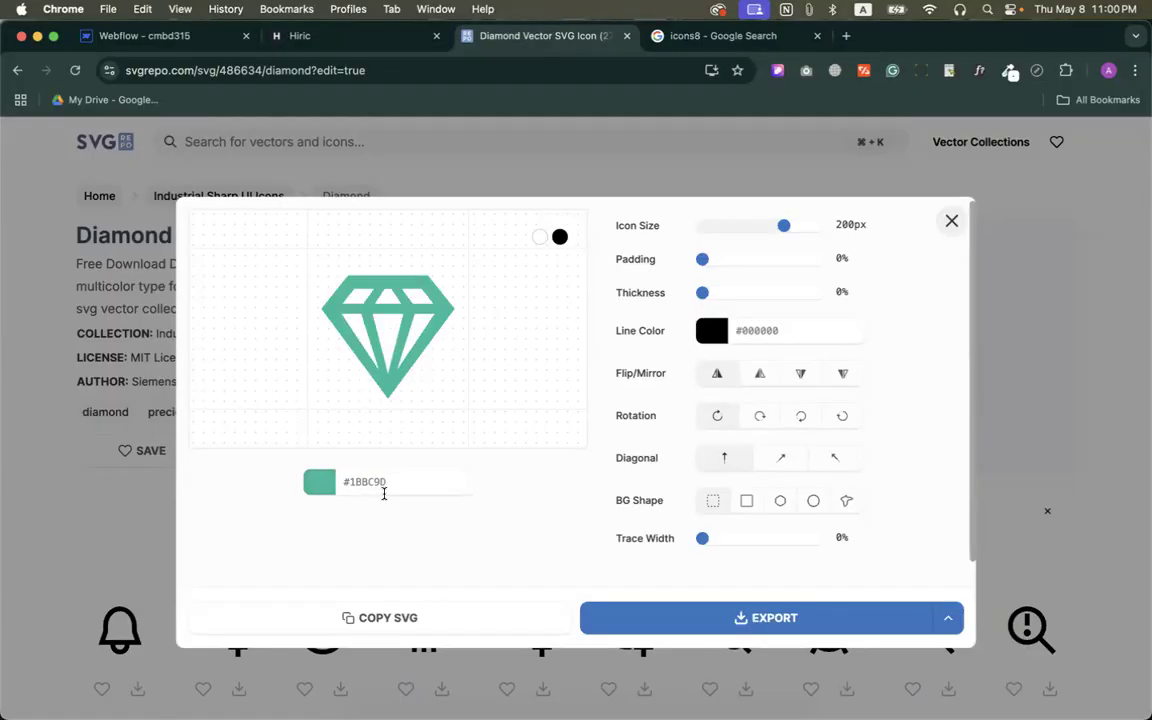
{"action": "left_click", "coordinate": [702, 620]}
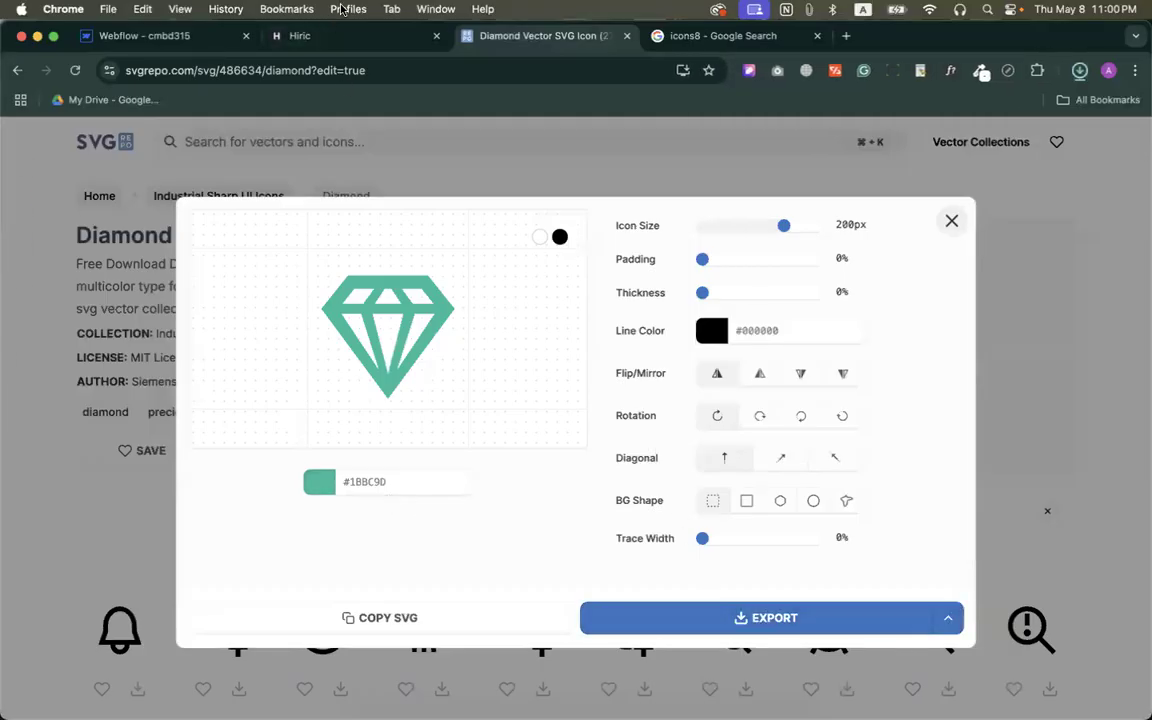
On the Hiric page, inspect the class names of the Awesome Support, Unlimited Colors, Strategy Solutions, Easy to customize and Truly Multipurpose icons.
{"action": "key", "text": "ctrl+shift+Tab"}
{"action": "key", "text": "ctrl+shift+Tab"}
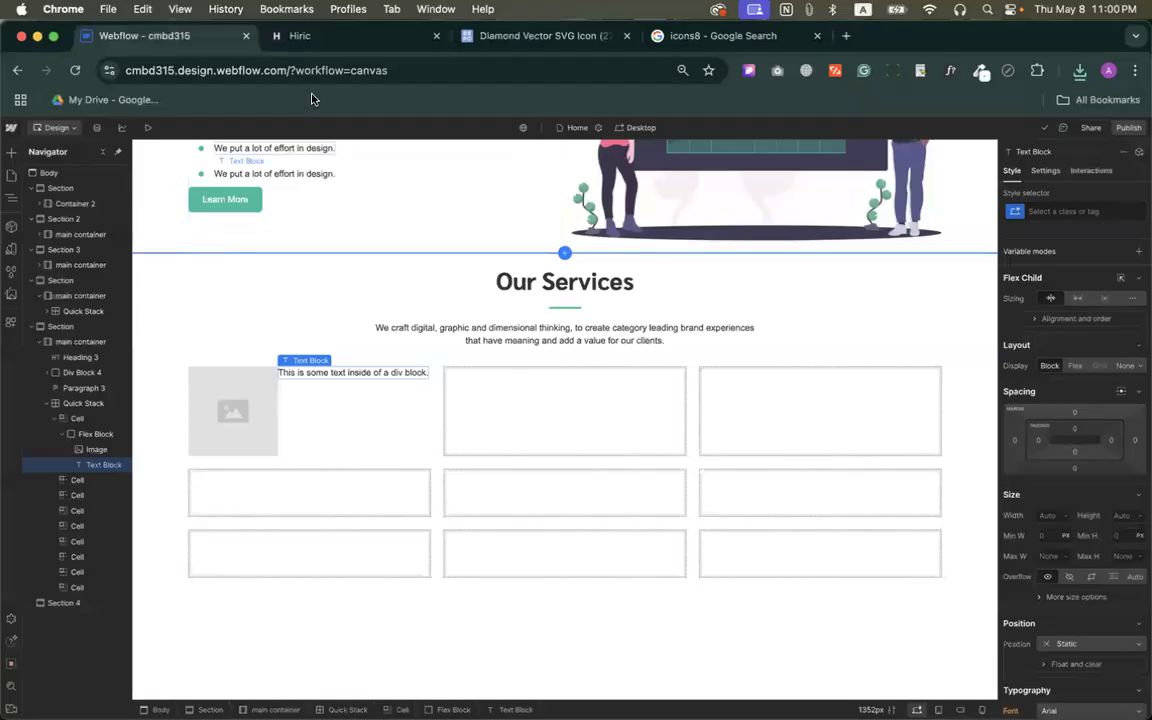
{"action": "key", "text": "ctrl+Tab"}
{"action": "left_click", "coordinate": [155, 452]}
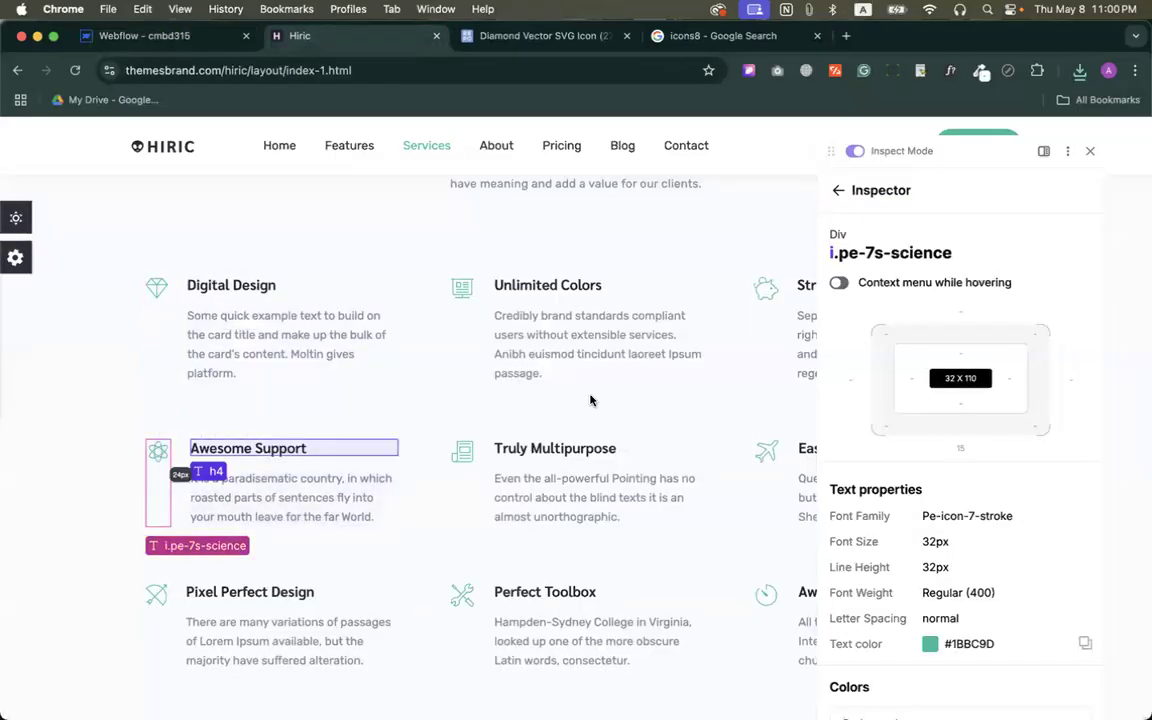
{"action": "left_click", "coordinate": [462, 292]}
{"action": "left_click", "coordinate": [763, 295]}
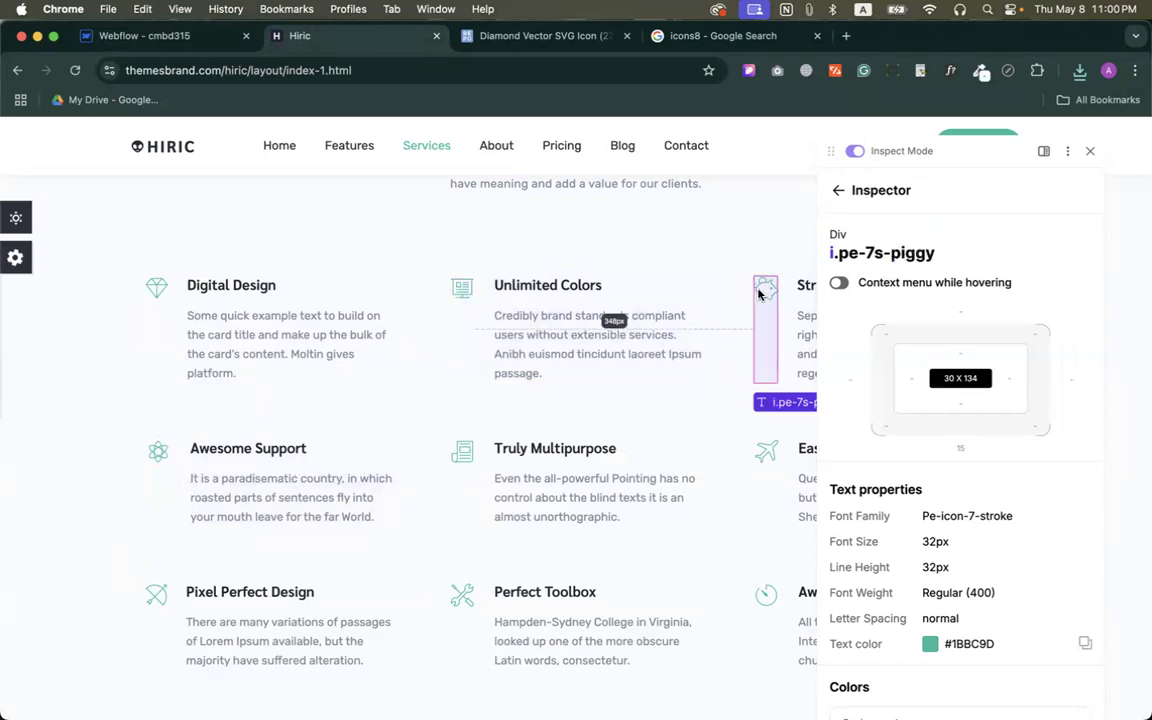
{"action": "left_click", "coordinate": [763, 456]}
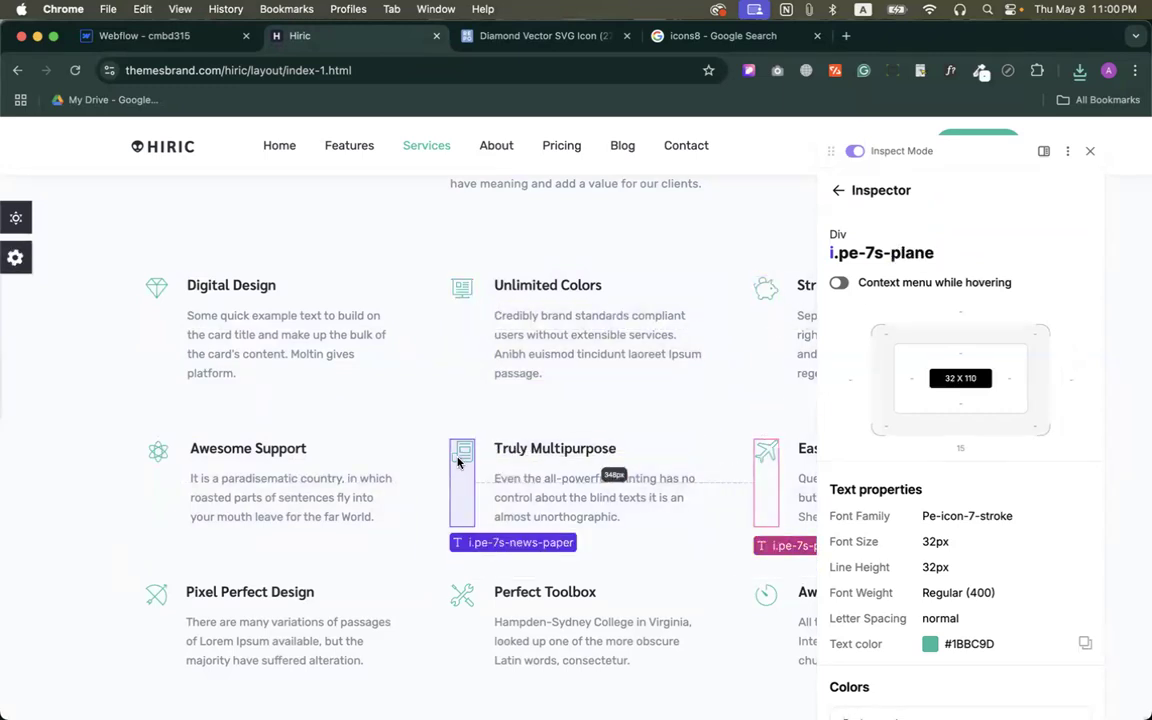
{"action": "left_click", "coordinate": [462, 452]}
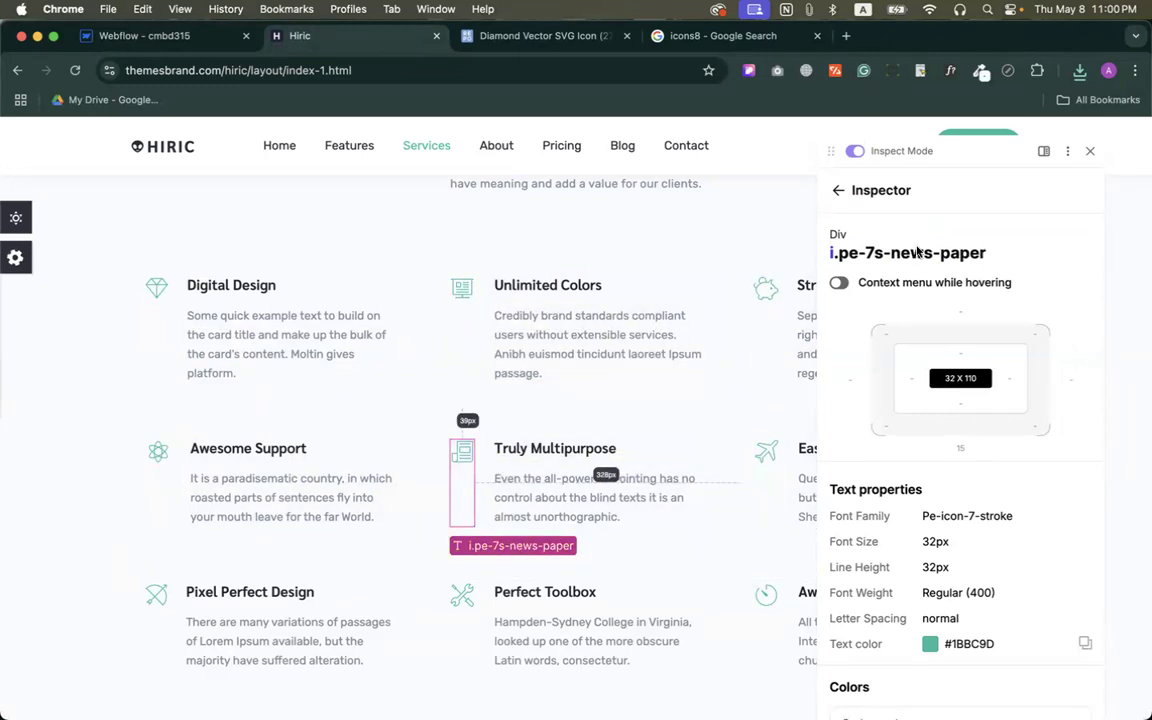
In Webflow, upload the exported diamond SVG to the assets and use it to replace the first service card's placeholder image.
{"action": "left_click", "coordinate": [135, 35]}
{"action": "left_click", "coordinate": [238, 418]}
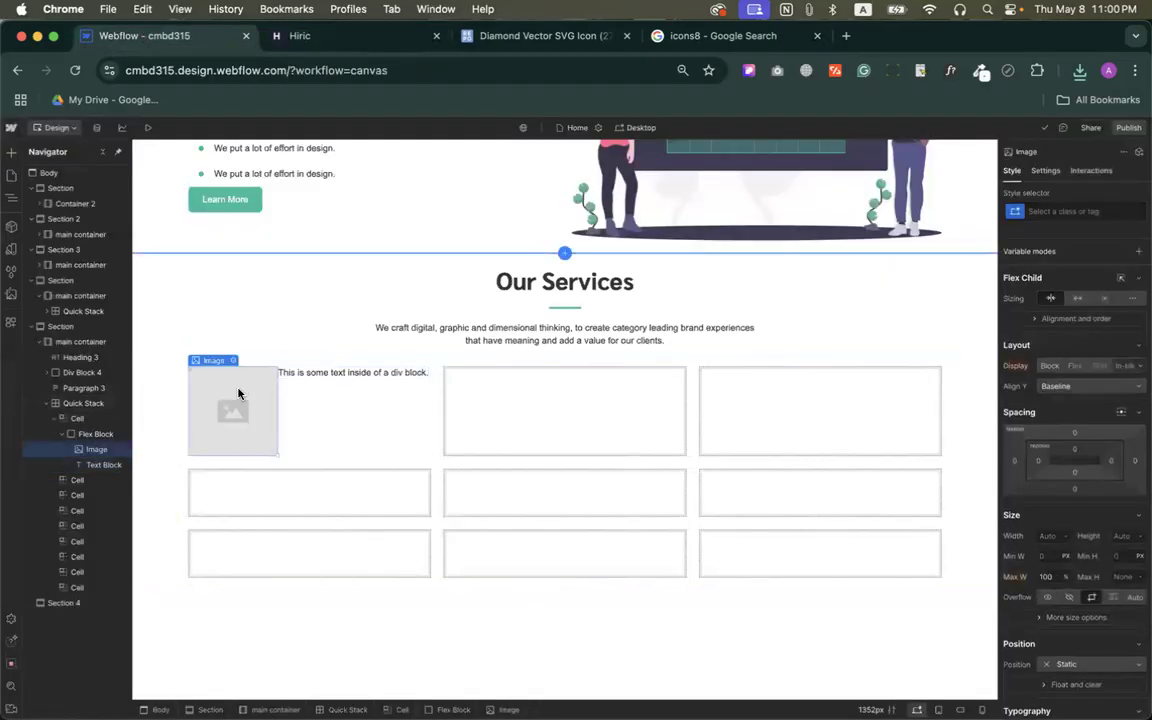
{"action": "double_click", "coordinate": [238, 418]}
{"action": "left_click", "coordinate": [262, 508]}
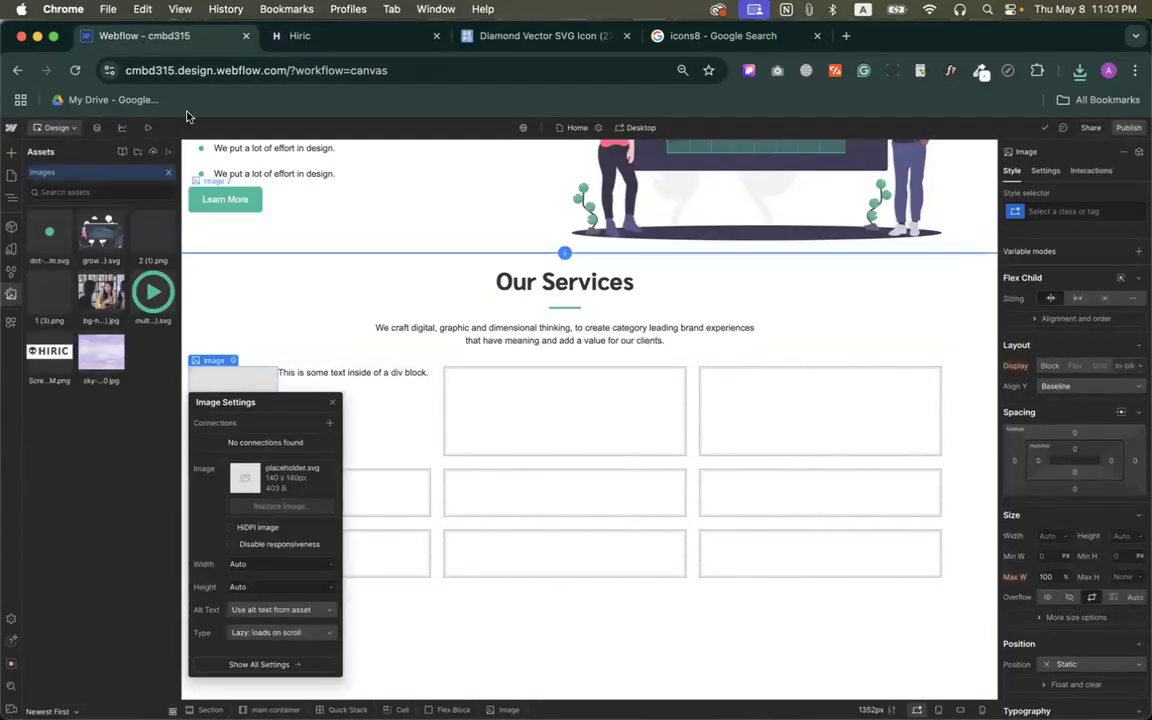
{"action": "left_click", "coordinate": [1080, 70]}
{"action": "left_click_drag", "start_coordinate": [878, 132], "coordinate": [113, 295]}
{"action": "left_click", "coordinate": [113, 295]}
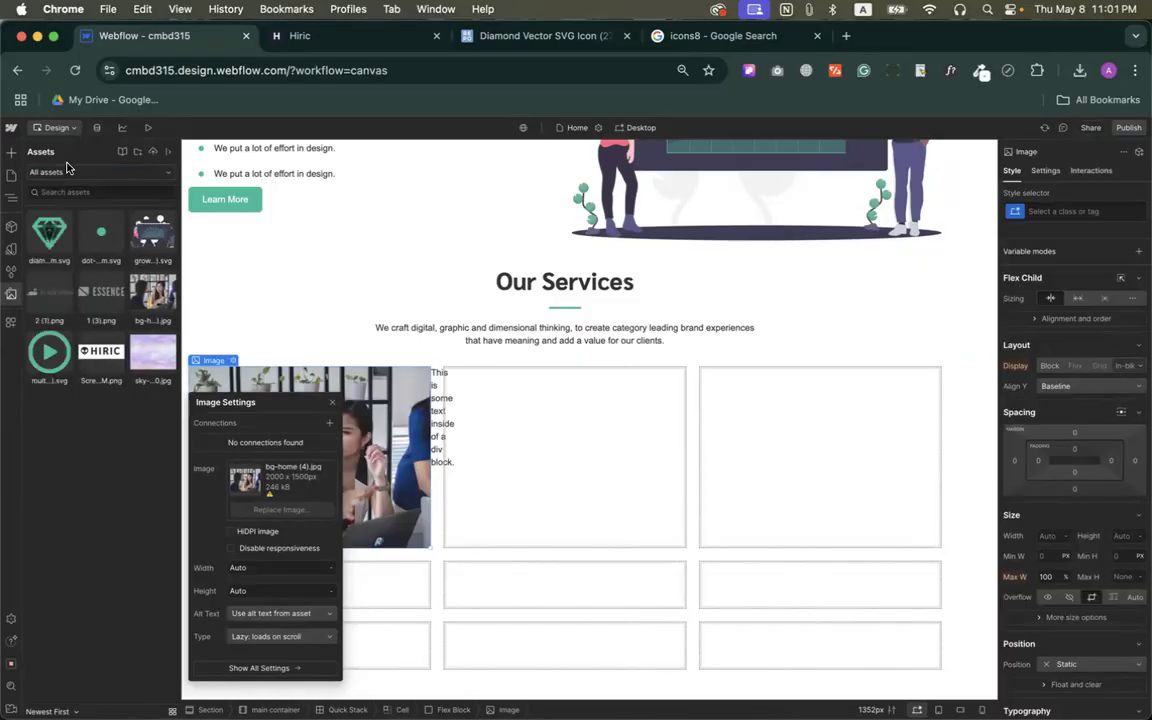
{"action": "left_click", "coordinate": [49, 232]}
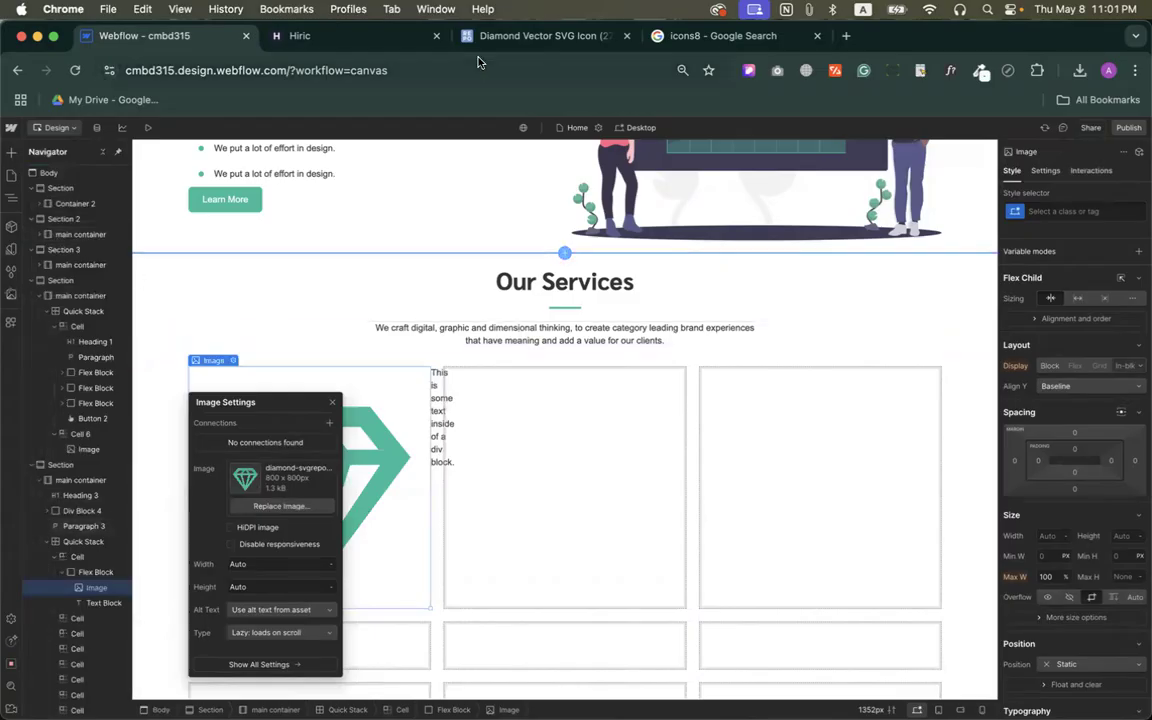
Compare the SVG Repo diamond with the Hiric one, close the inspector and check whether the Digital Design icon offers any image-saving options.
{"action": "left_click", "coordinate": [549, 37]}
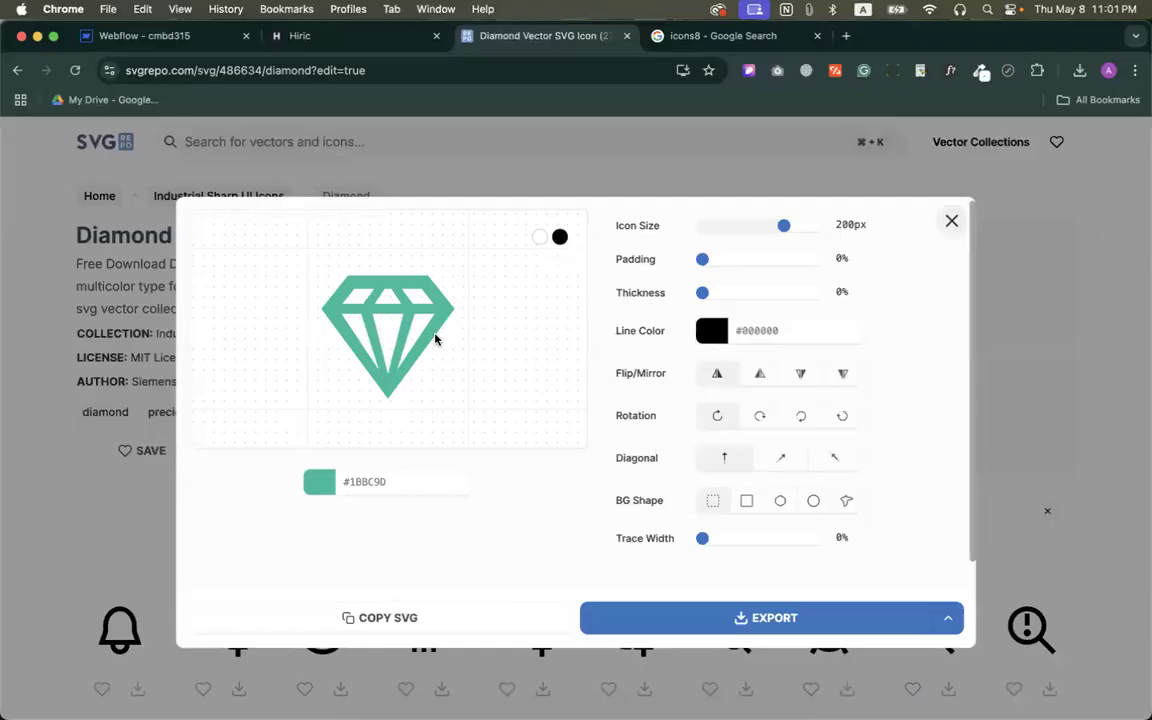
{"action": "left_click", "coordinate": [300, 36]}
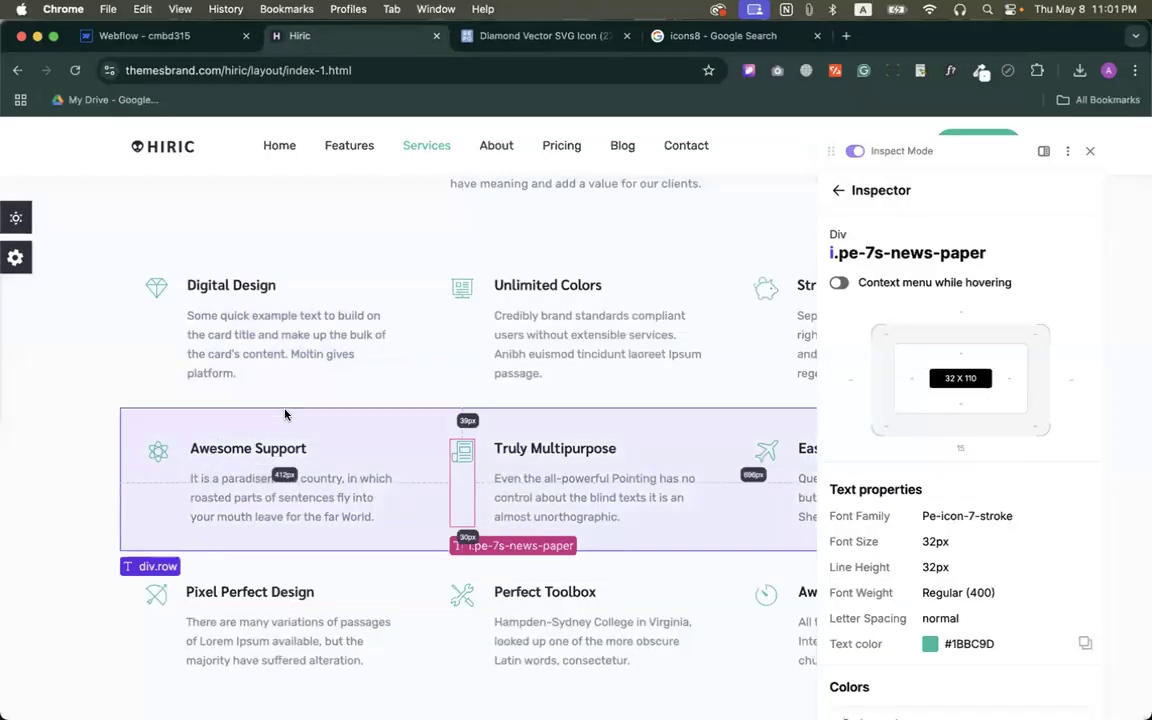
{"action": "left_click", "coordinate": [1090, 151]}
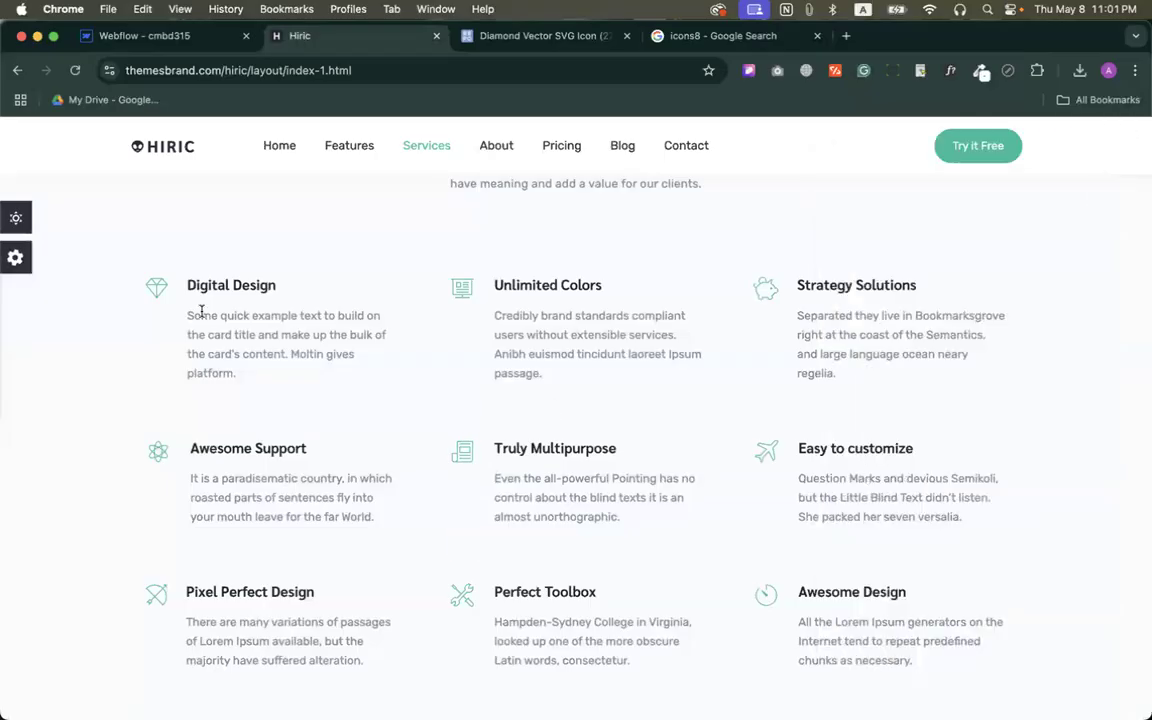
{"action": "right_click", "coordinate": [160, 288]}
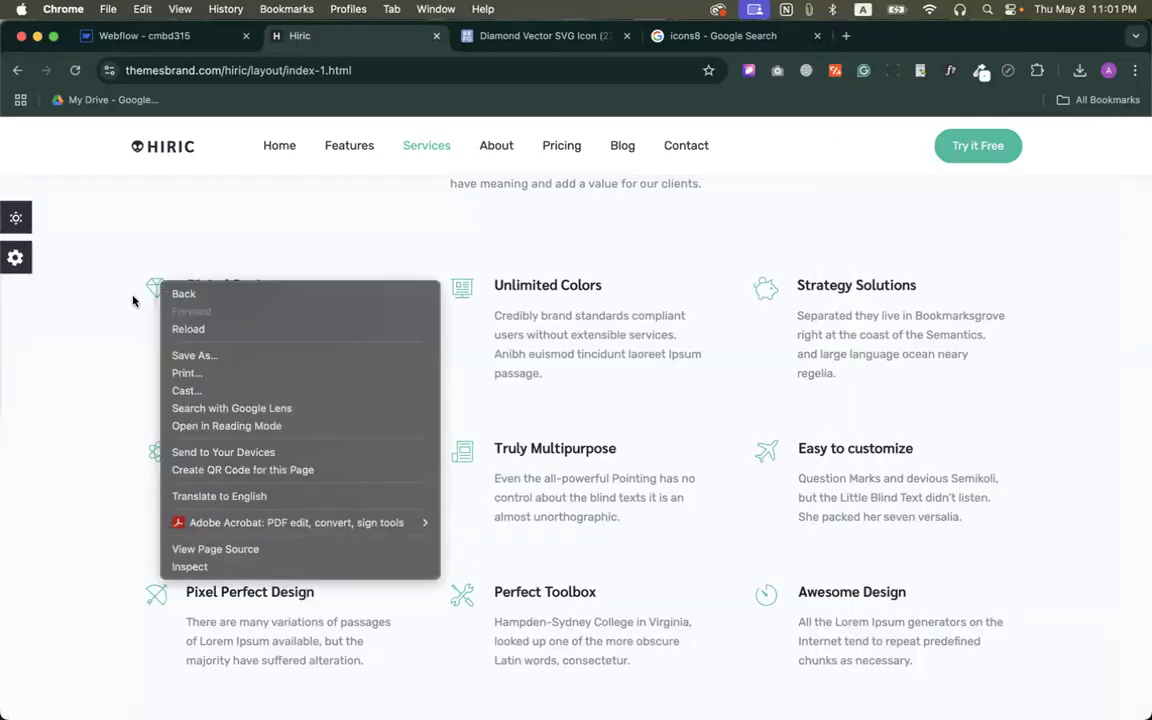
{"action": "left_click", "coordinate": [134, 298]}
{"action": "left_click_drag", "start_coordinate": [268, 397], "coordinate": [120, 277]}
{"action": "left_click", "coordinate": [157, 295]}
{"action": "right_click", "coordinate": [157, 295]}
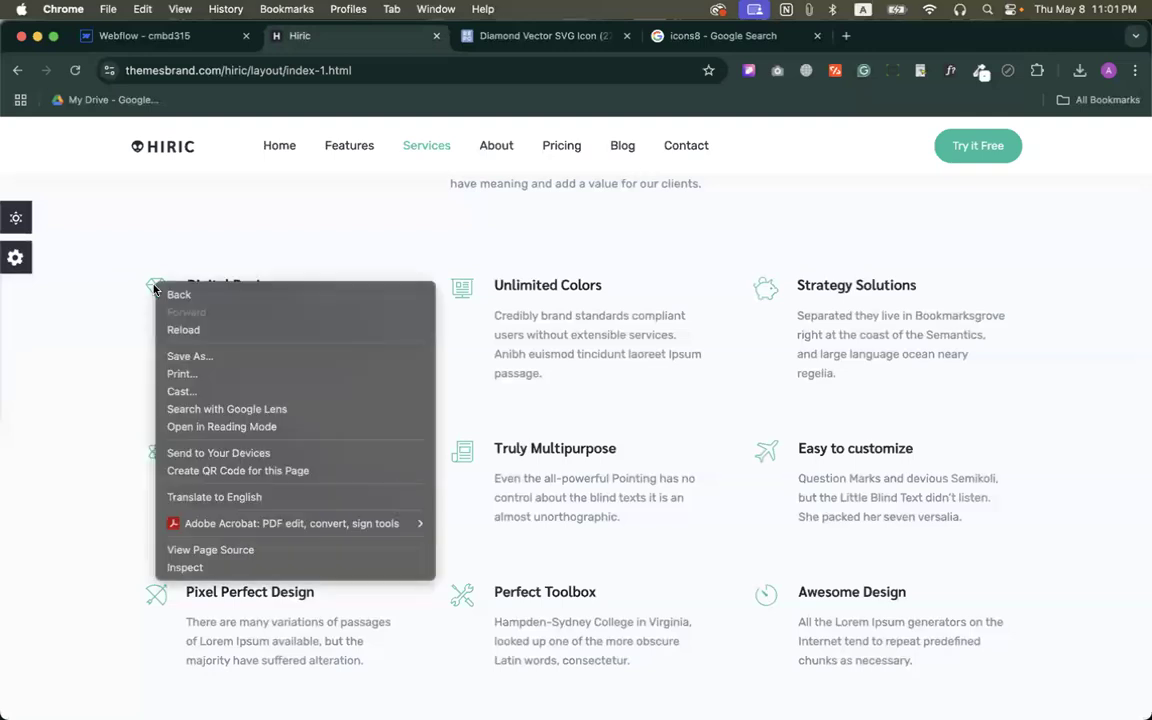
{"action": "left_click", "coordinate": [655, 360]}
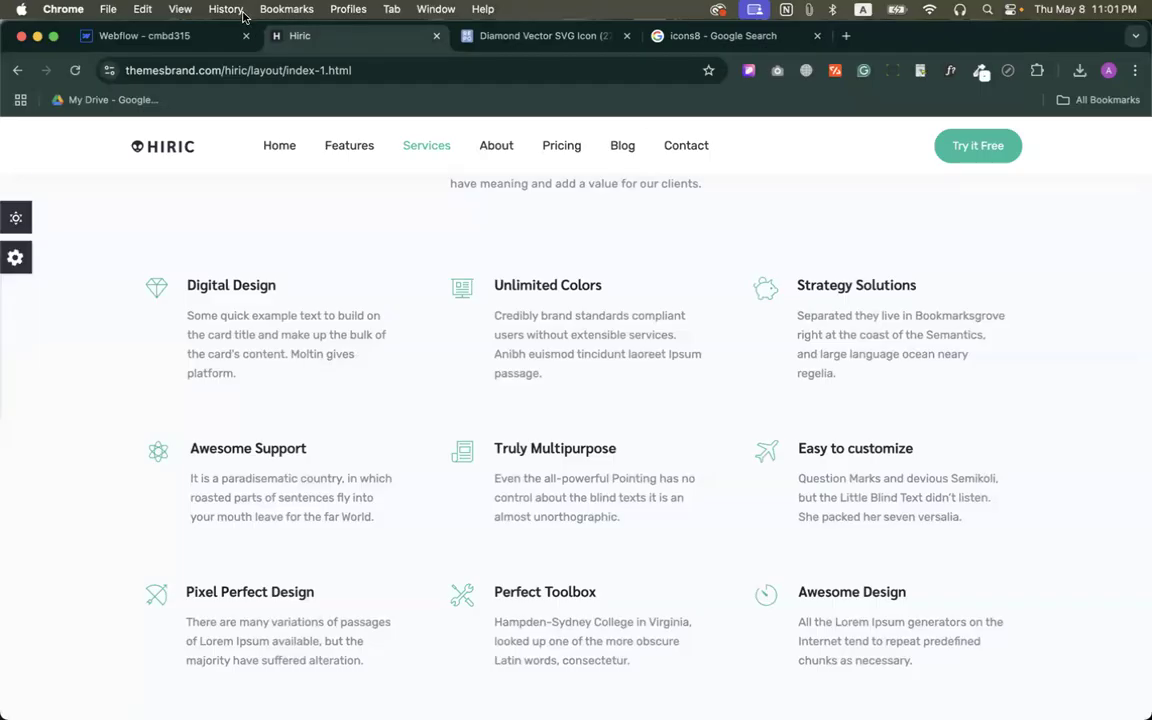
Close the diamond's image settings in Webflow and check the Digital Design icon's font size on the Hiric page with WhatFont.
{"action": "left_click", "coordinate": [145, 35]}
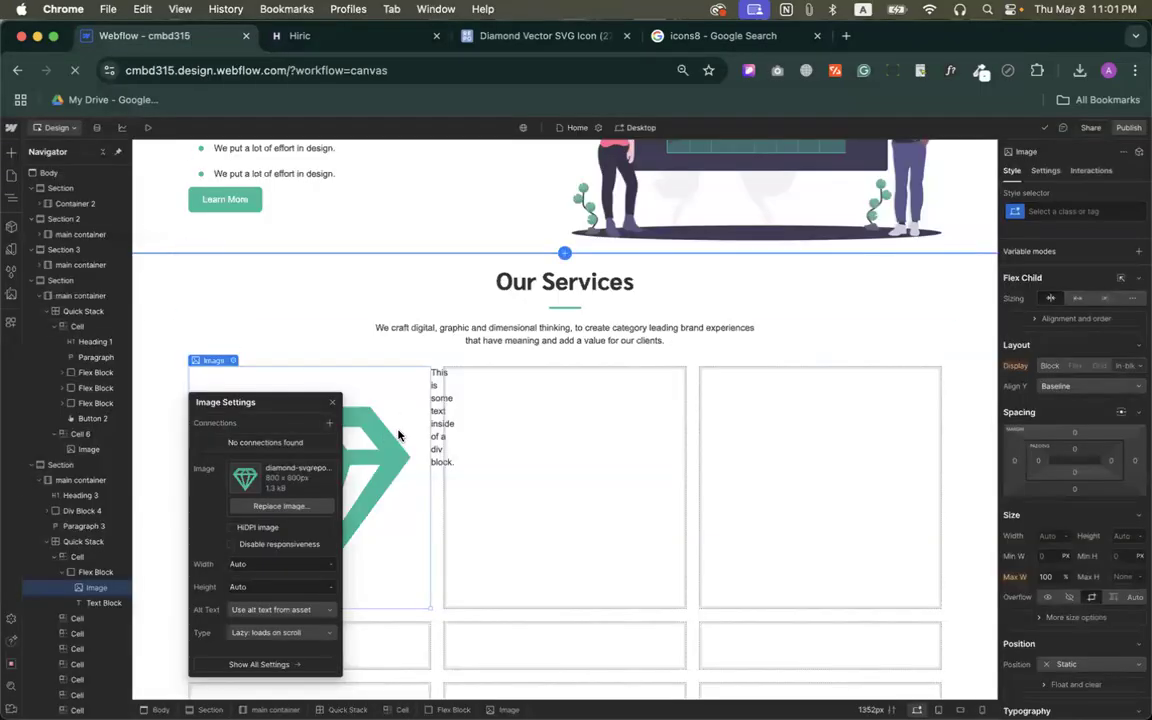
{"action": "left_click", "coordinate": [384, 446]}
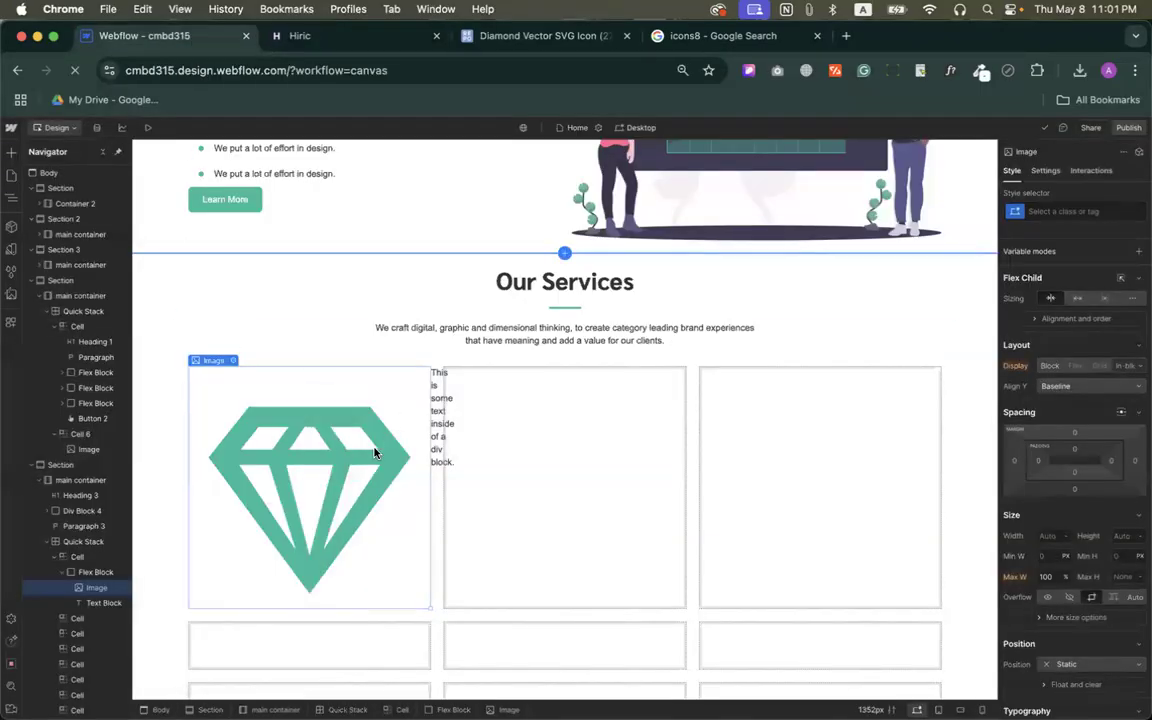
{"action": "left_click", "coordinate": [383, 34]}
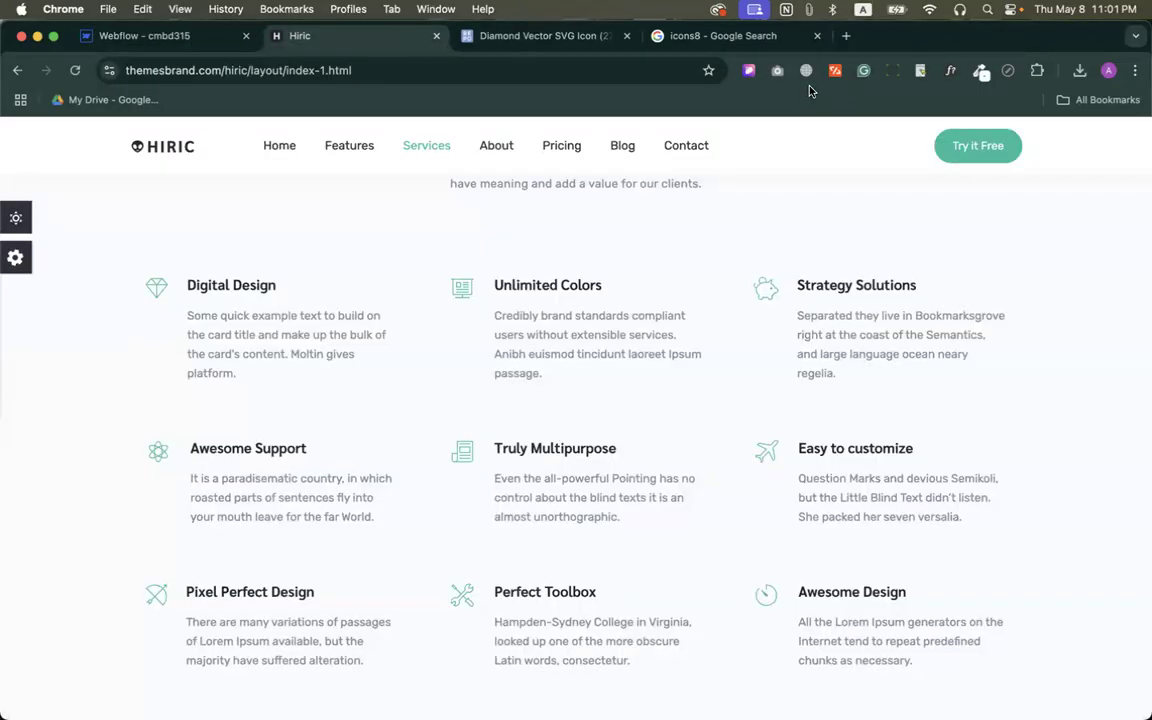
{"action": "left_click", "coordinate": [949, 70]}
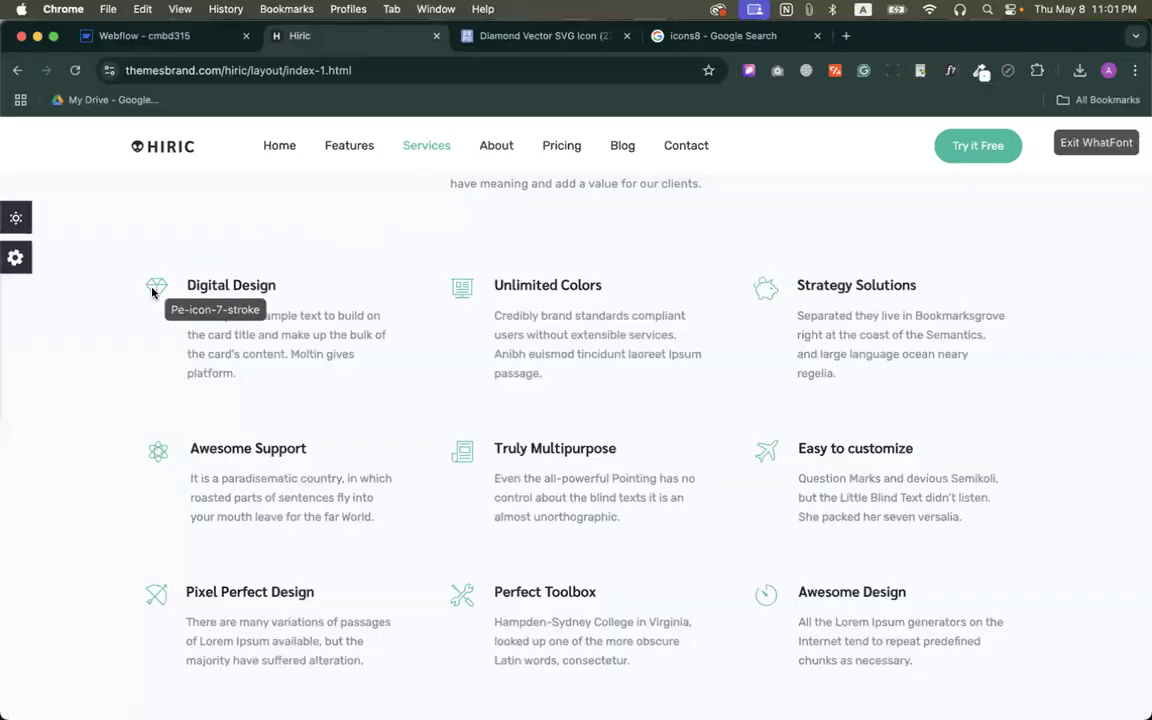
{"action": "left_click", "coordinate": [154, 289]}
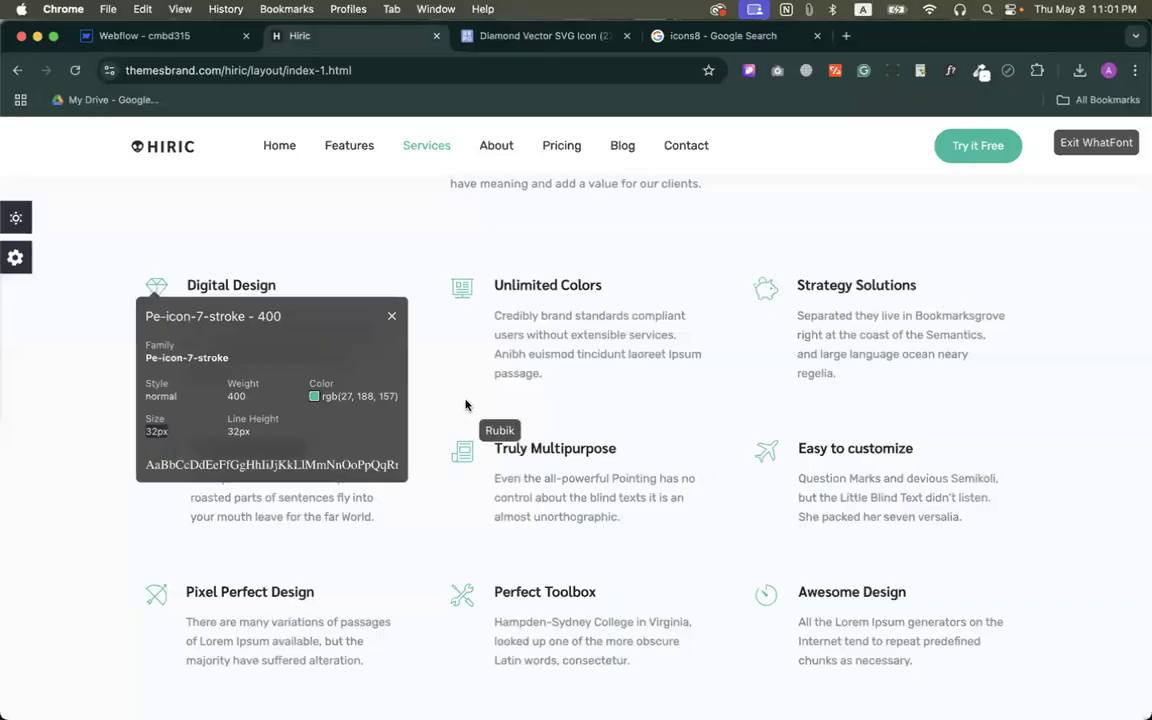
{"action": "left_click", "coordinate": [391, 318]}
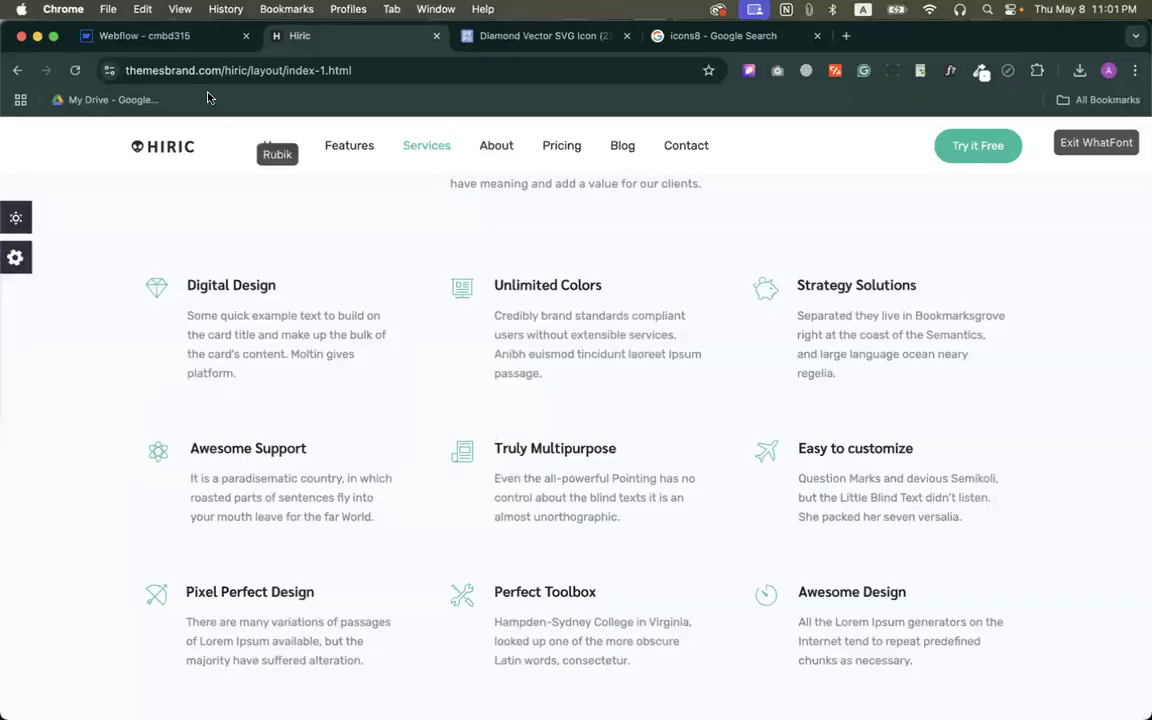
{"action": "left_click", "coordinate": [175, 36]}
{"action": "scroll", "coordinate": [1110, 420], "scroll_direction": "down", "scroll_amount": 3}
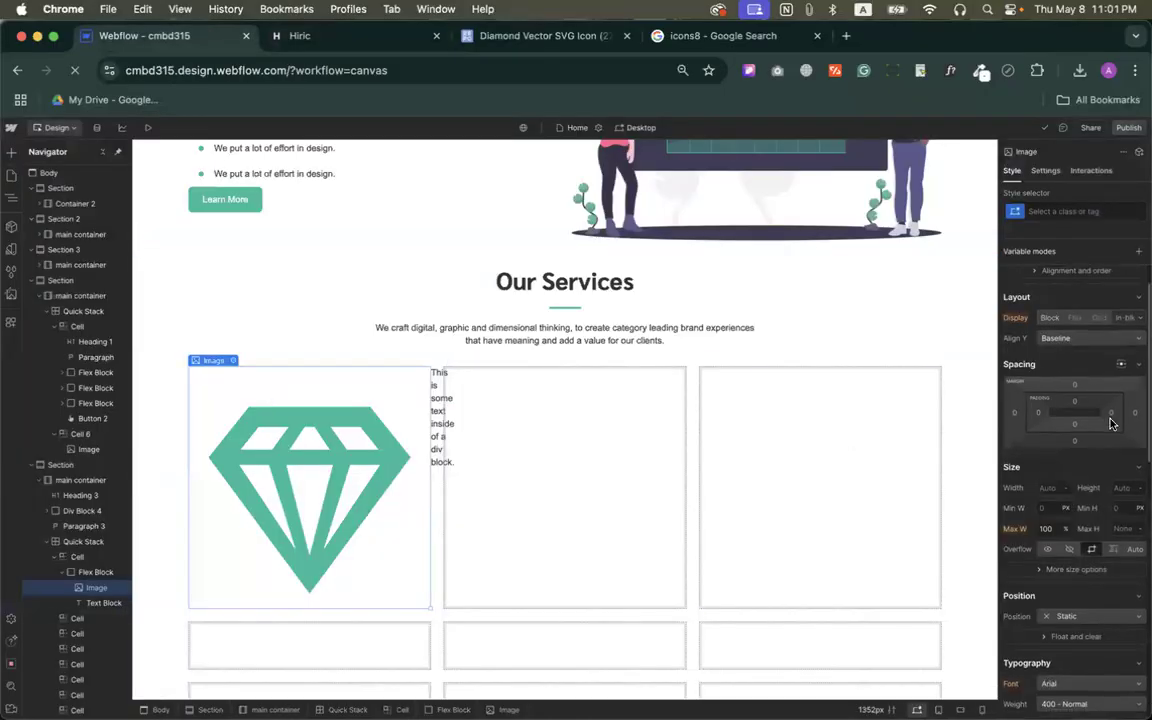
{"action": "scroll", "coordinate": [1051, 422], "scroll_direction": "down", "scroll_amount": 6}
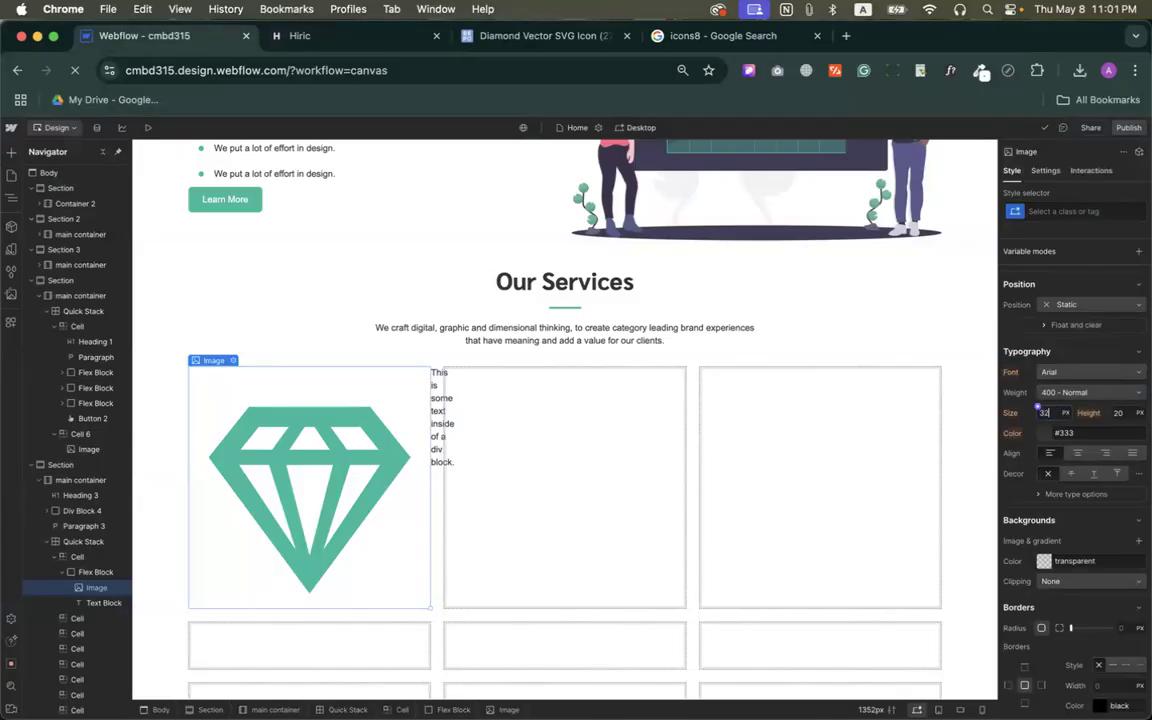
{"action": "key", "text": "Return"}
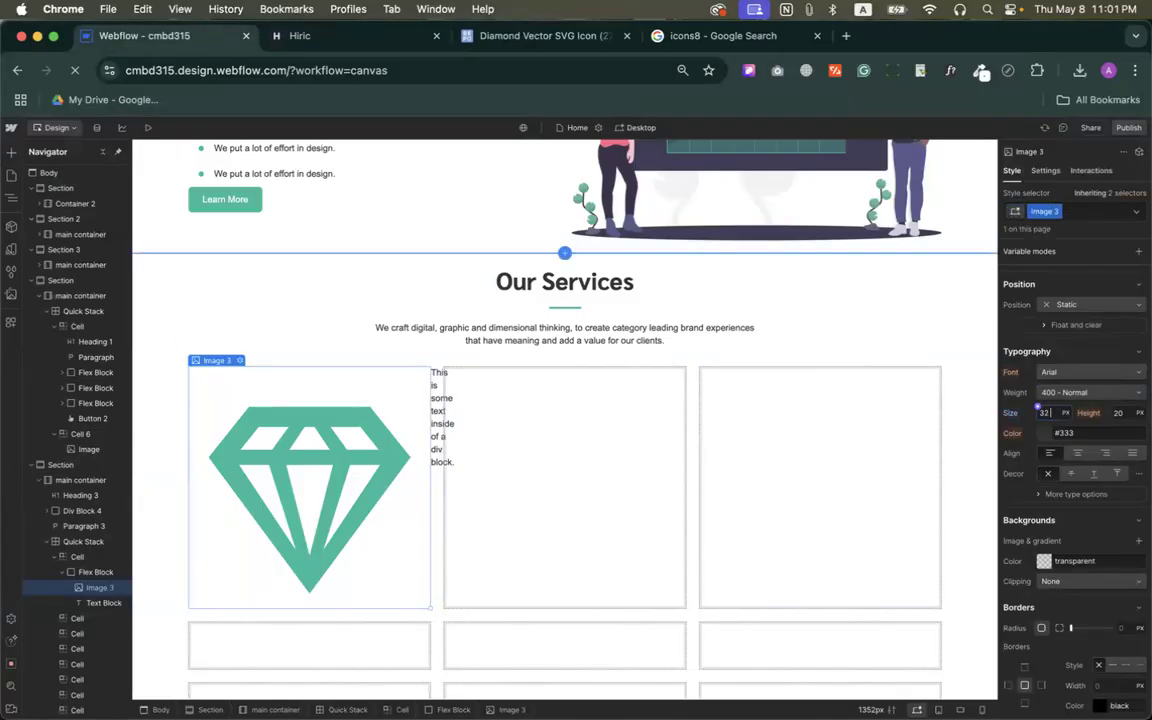
{"action": "key", "text": "super+z"}
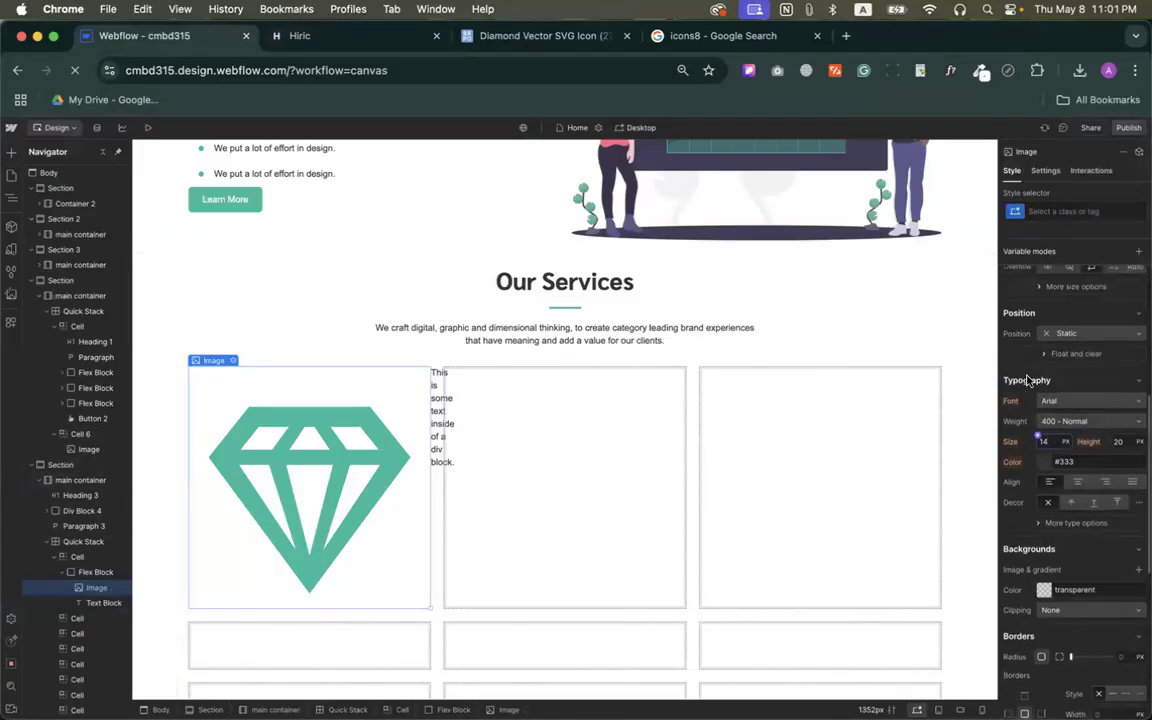
Set the diamond image's width to 32 px and compare its size with the icon on the Hiric page.
{"action": "scroll", "coordinate": [1040, 390], "scroll_direction": "up", "scroll_amount": 3}
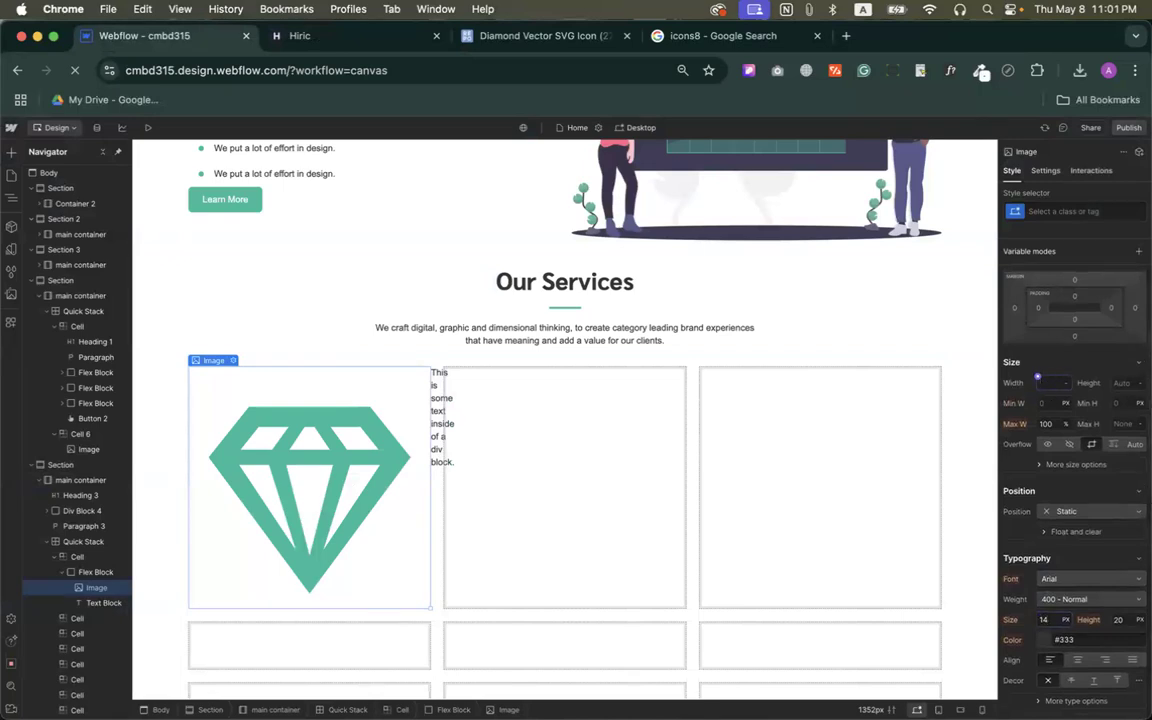
{"action": "key", "text": "Return"}
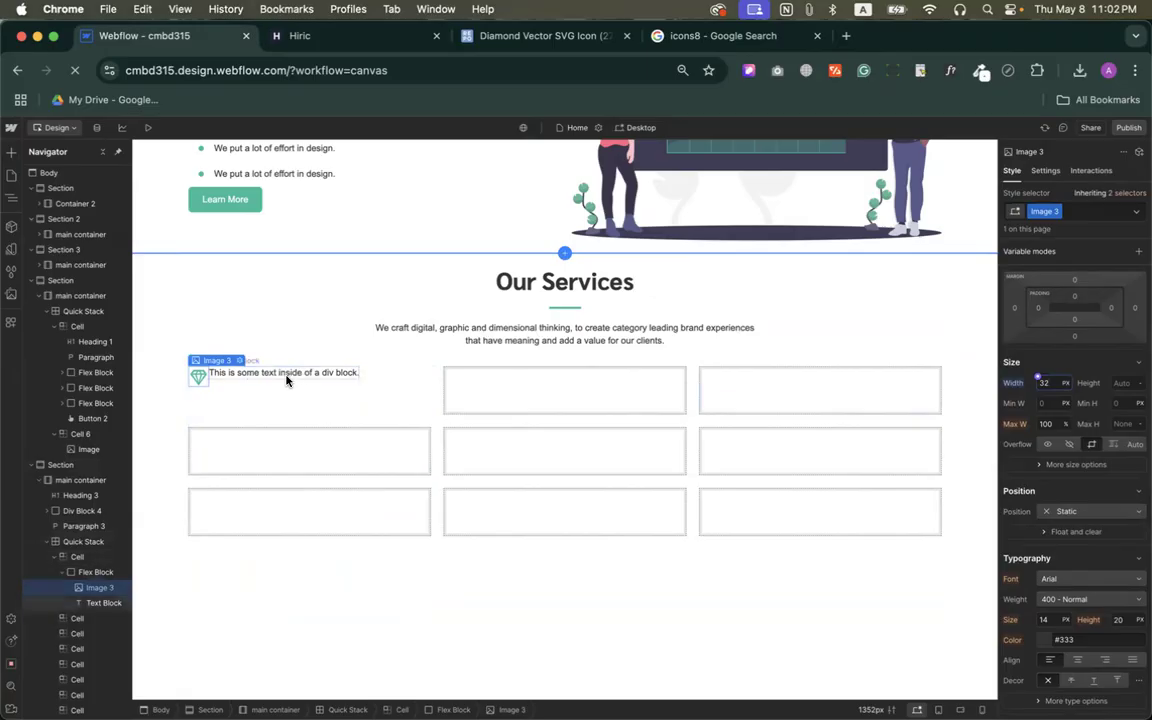
{"action": "left_click", "coordinate": [490, 36]}
{"action": "left_click", "coordinate": [385, 36]}
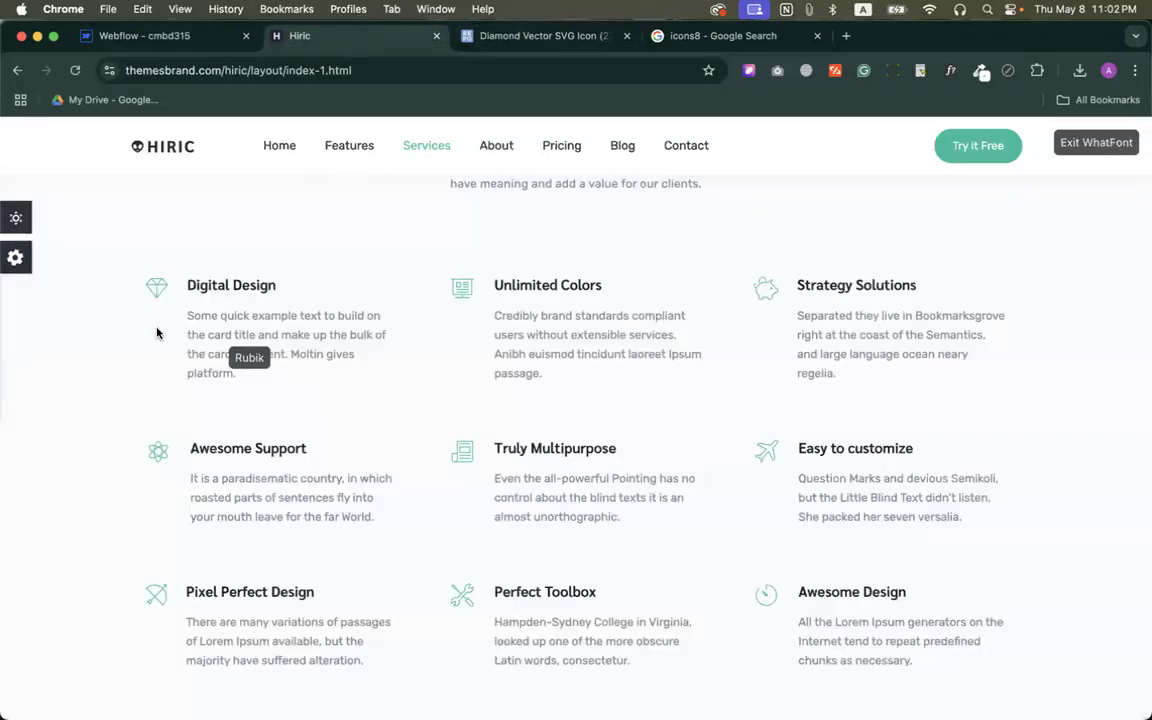
Recheck the resized diamond in Webflow and inspect the Digital Design title's font on the Hiric page with WhatFont.
{"action": "left_click", "coordinate": [185, 38]}
{"action": "left_click", "coordinate": [380, 36]}
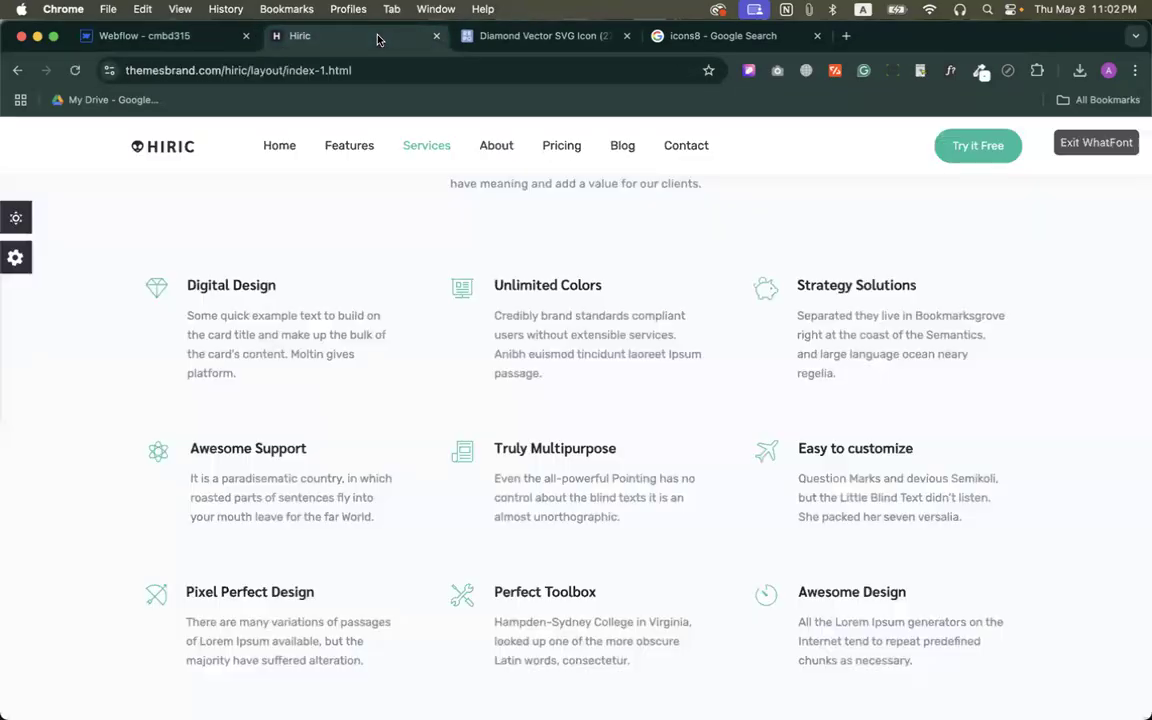
{"action": "left_click", "coordinate": [235, 286]}
In Webflow, replace the placeholder text beside the diamond icon with "Digital Design".
{"action": "left_click", "coordinate": [188, 42]}
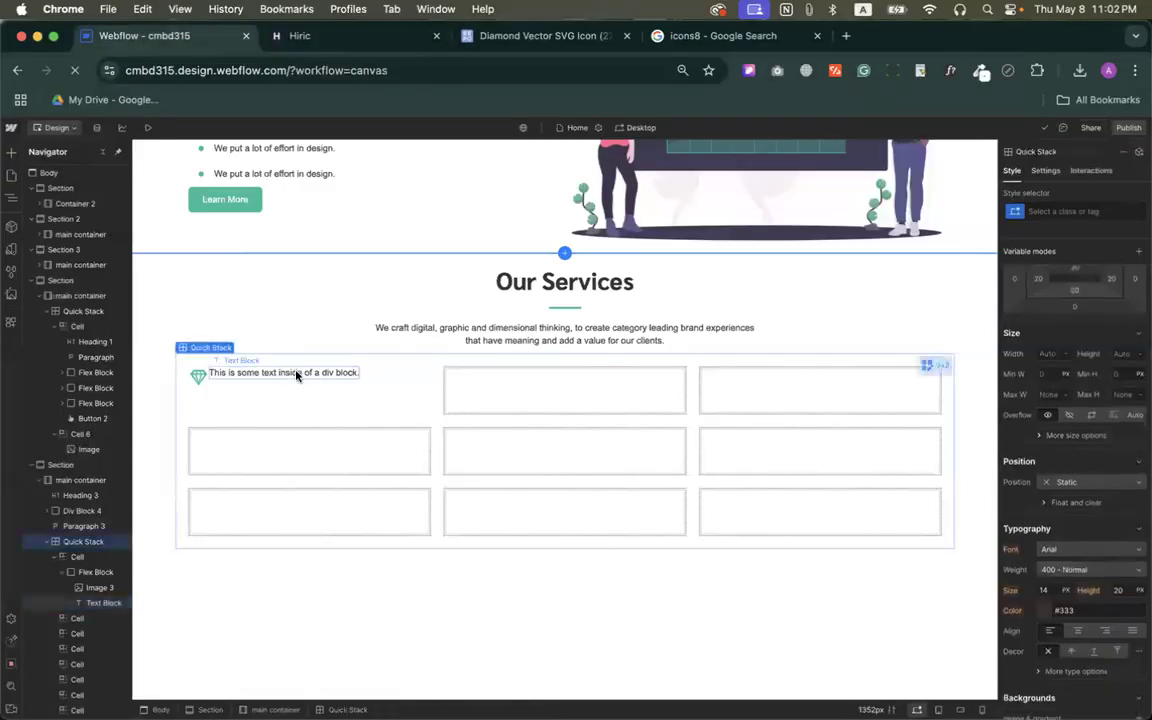
{"action": "double_click", "coordinate": [297, 373]}
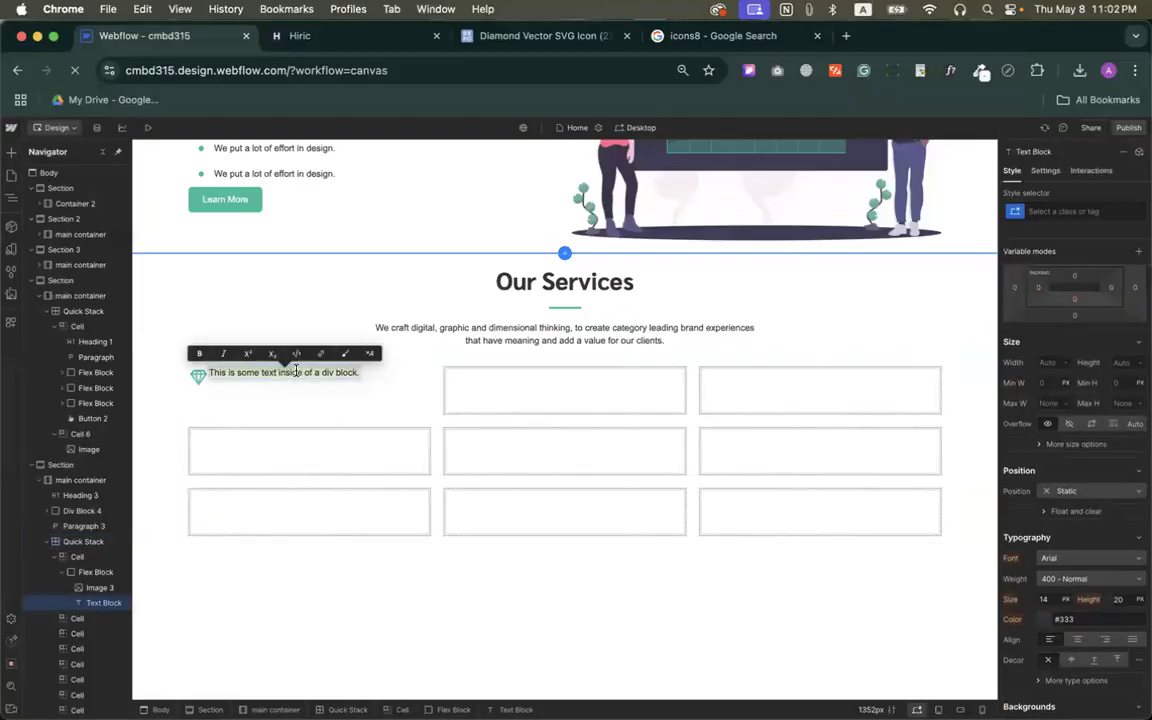
{"action": "type", "text": "Digital Design"}
Align the contents of the first card's flex block left and vertically centered, with a 20 px gap.
{"action": "left_click", "coordinate": [241, 383]}
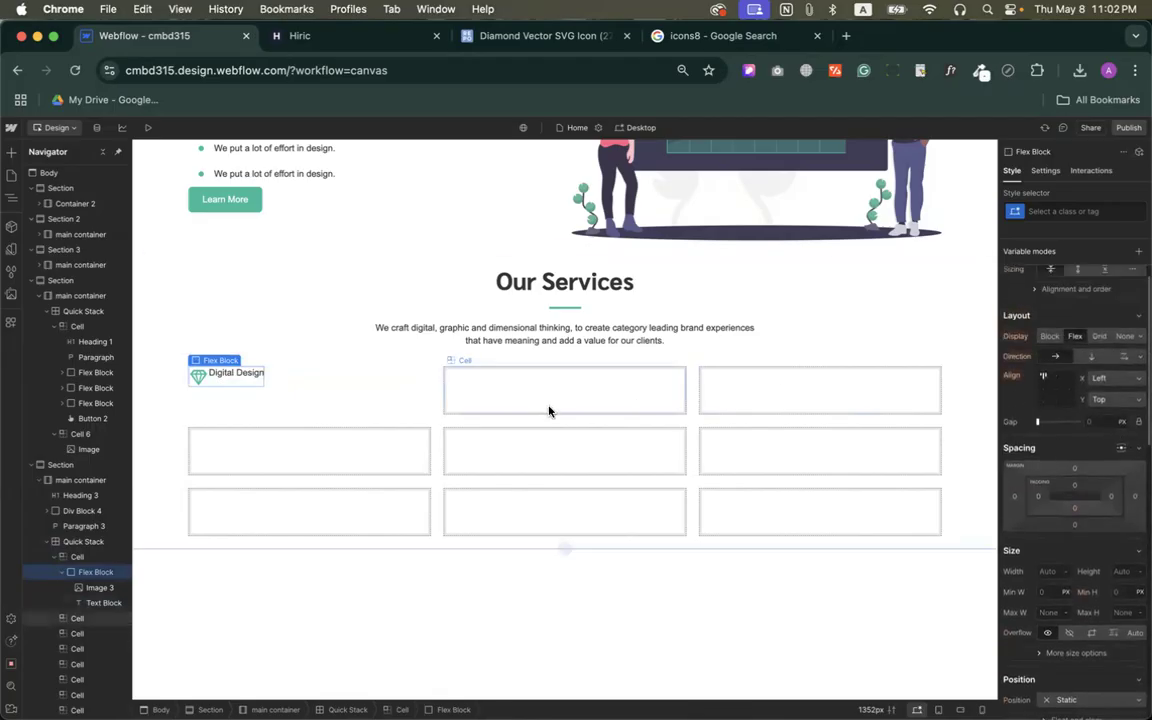
{"action": "left_click", "coordinate": [1043, 394]}
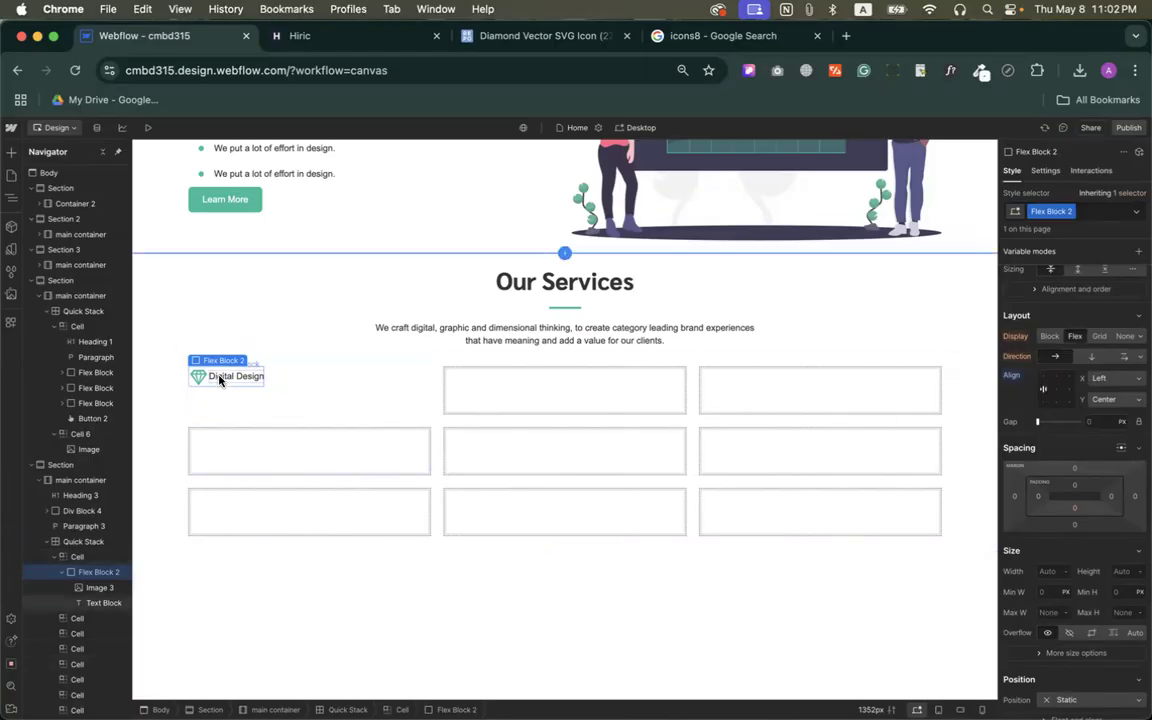
{"action": "left_click_drag", "start_coordinate": [1038, 421], "coordinate": [1047, 421]}
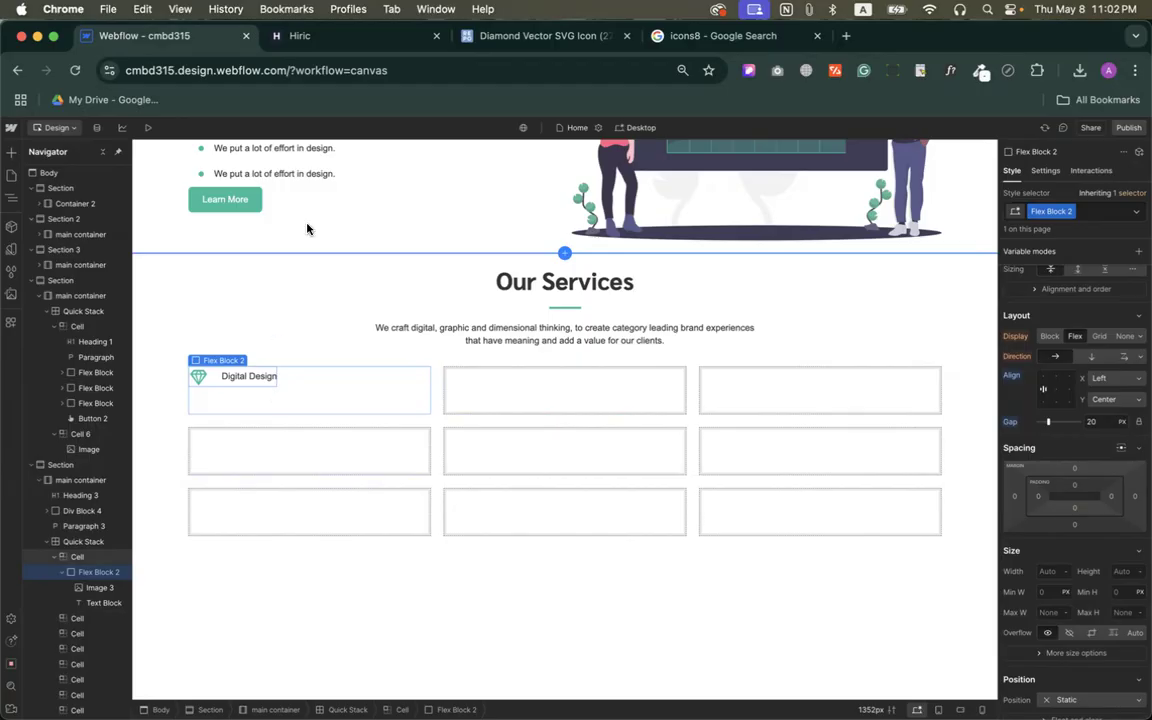
Check the title's size on the Hiric page and set Webflow's Digital Design text to 18 px with a 22 px line height.
{"action": "left_click", "coordinate": [340, 35]}
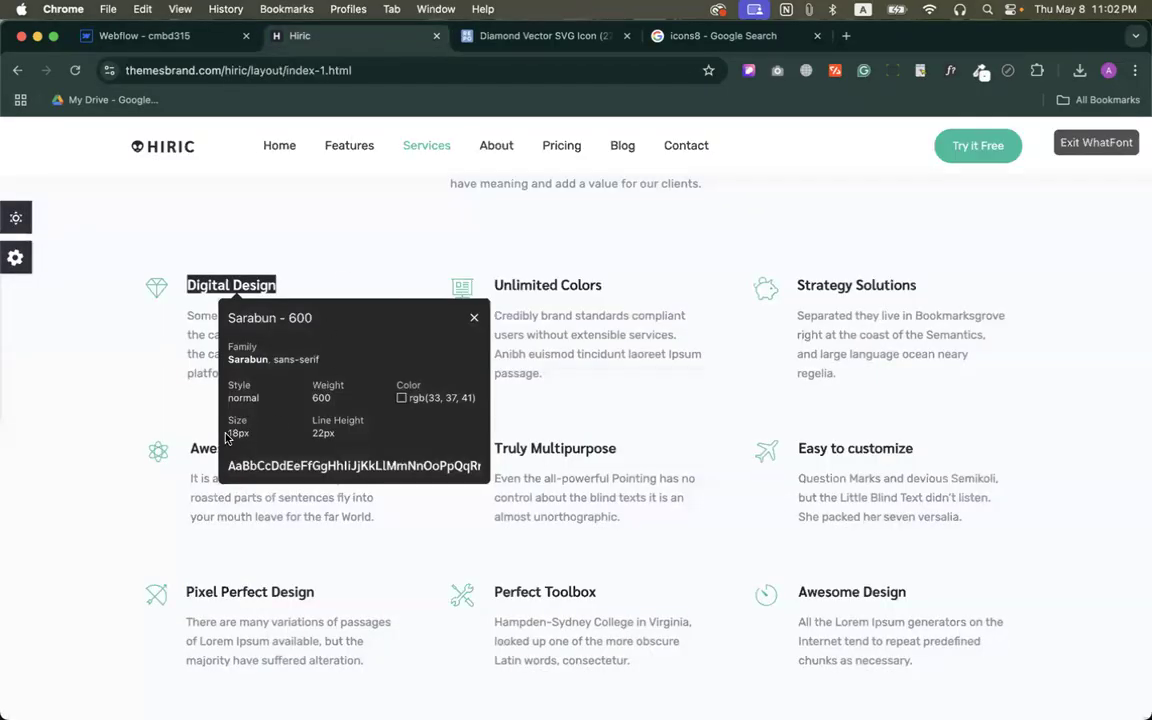
{"action": "left_click", "coordinate": [166, 38]}
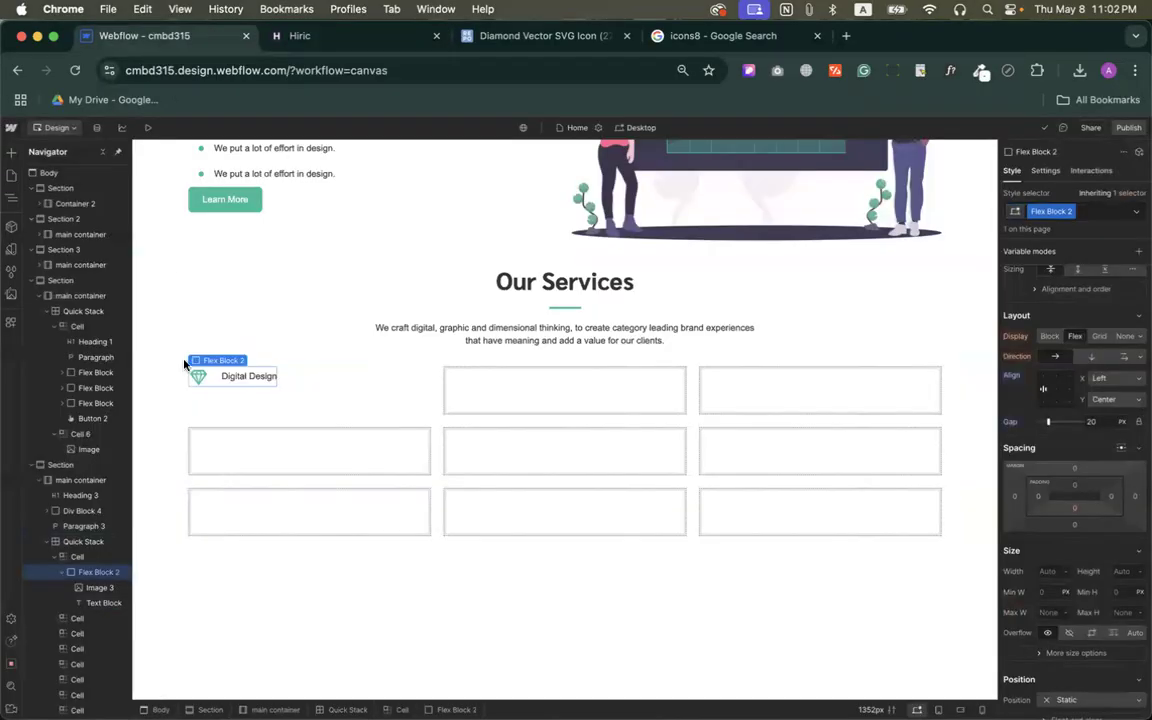
{"action": "left_click", "coordinate": [249, 376]}
{"action": "scroll", "coordinate": [1083, 517], "scroll_direction": "down", "scroll_amount": 2}
{"action": "scroll", "coordinate": [1083, 517], "scroll_direction": "down", "scroll_amount": 4}
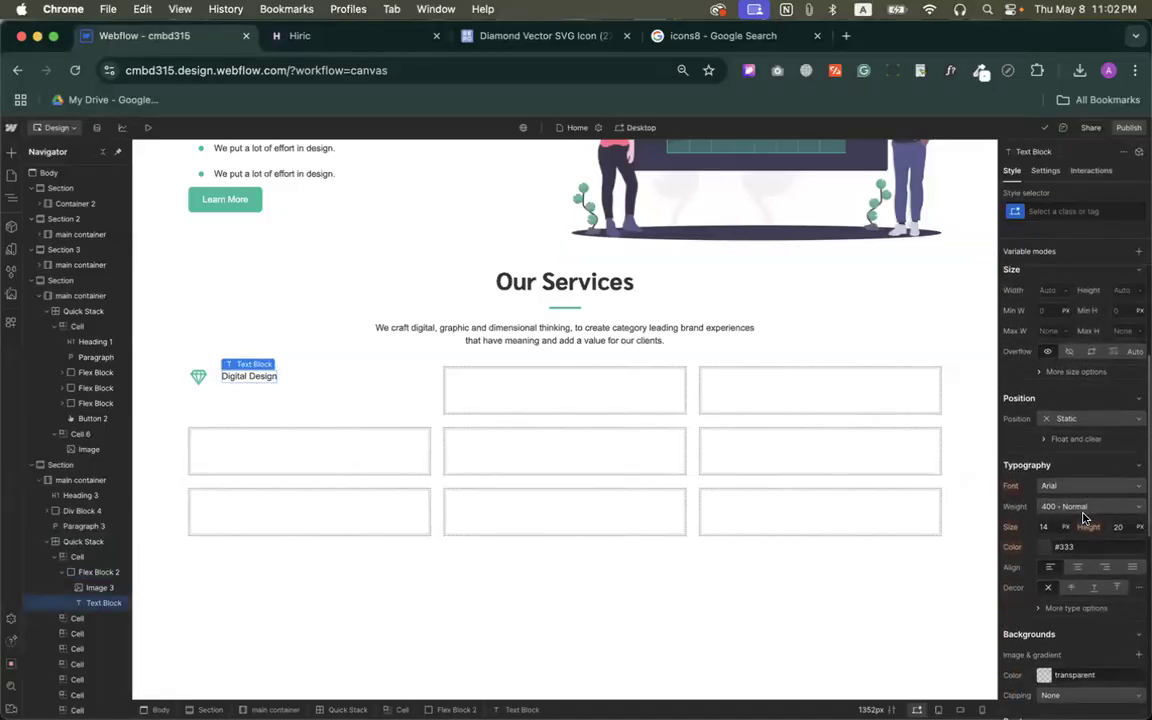
{"action": "left_click", "coordinate": [1056, 456]}
{"action": "type", "text": "18"}
{"action": "left_click", "coordinate": [1116, 456]}
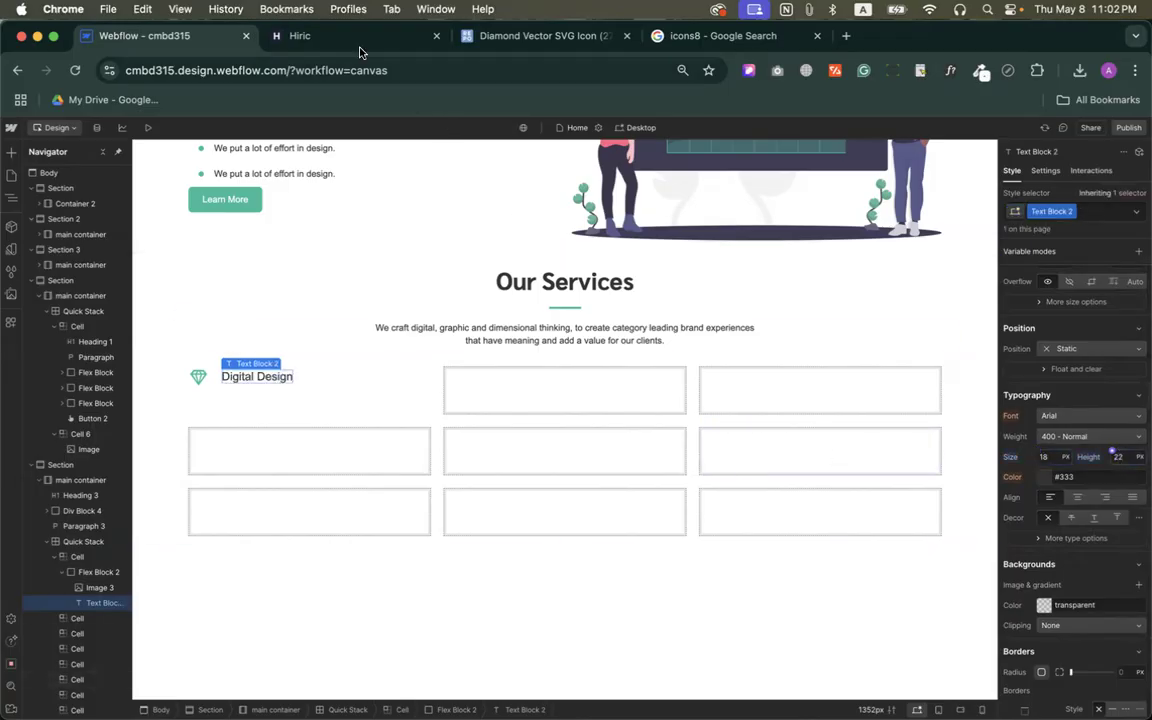
Check the title's weight on the Hiric page and set the Digital Design text in Webflow to 700 - Bold.
{"action": "left_click", "coordinate": [274, 38]}
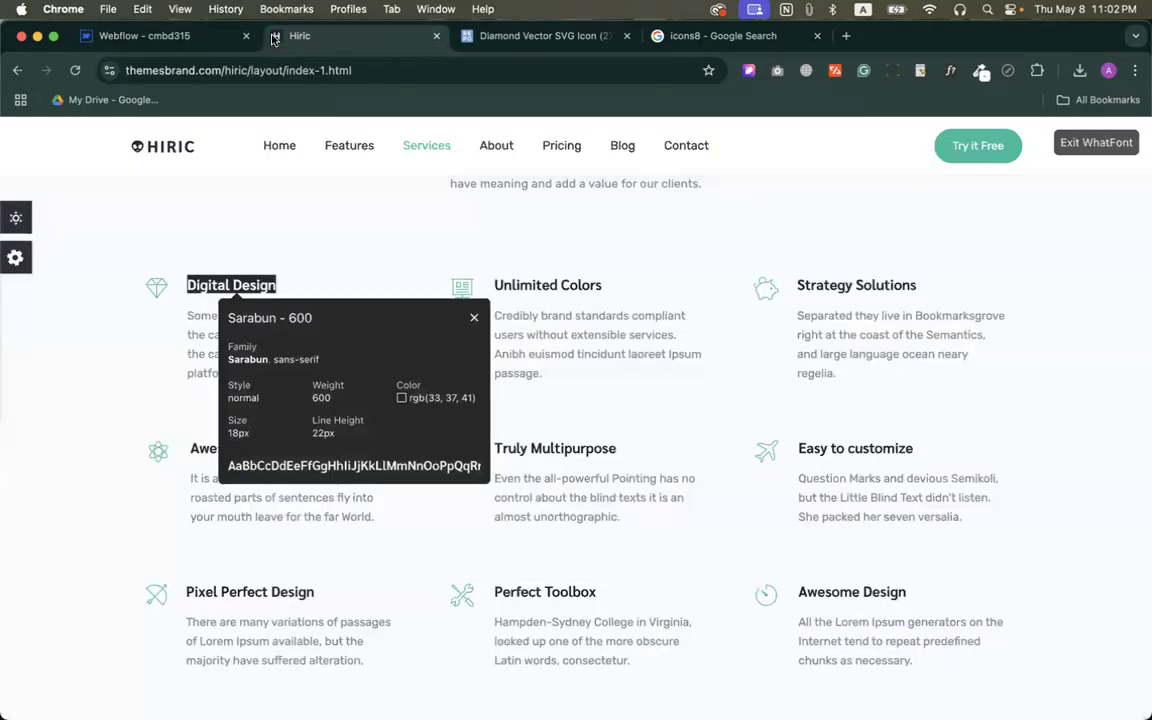
{"action": "left_click", "coordinate": [142, 38]}
{"action": "left_click", "coordinate": [1070, 436]}
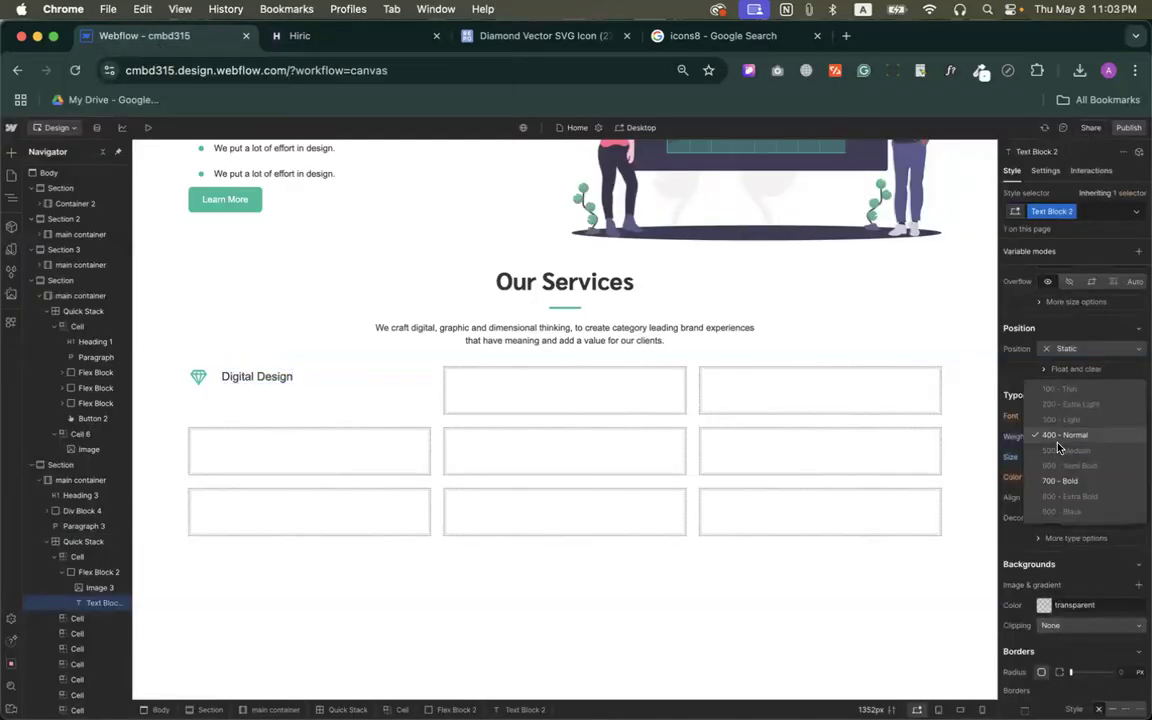
{"action": "left_click", "coordinate": [1055, 467]}
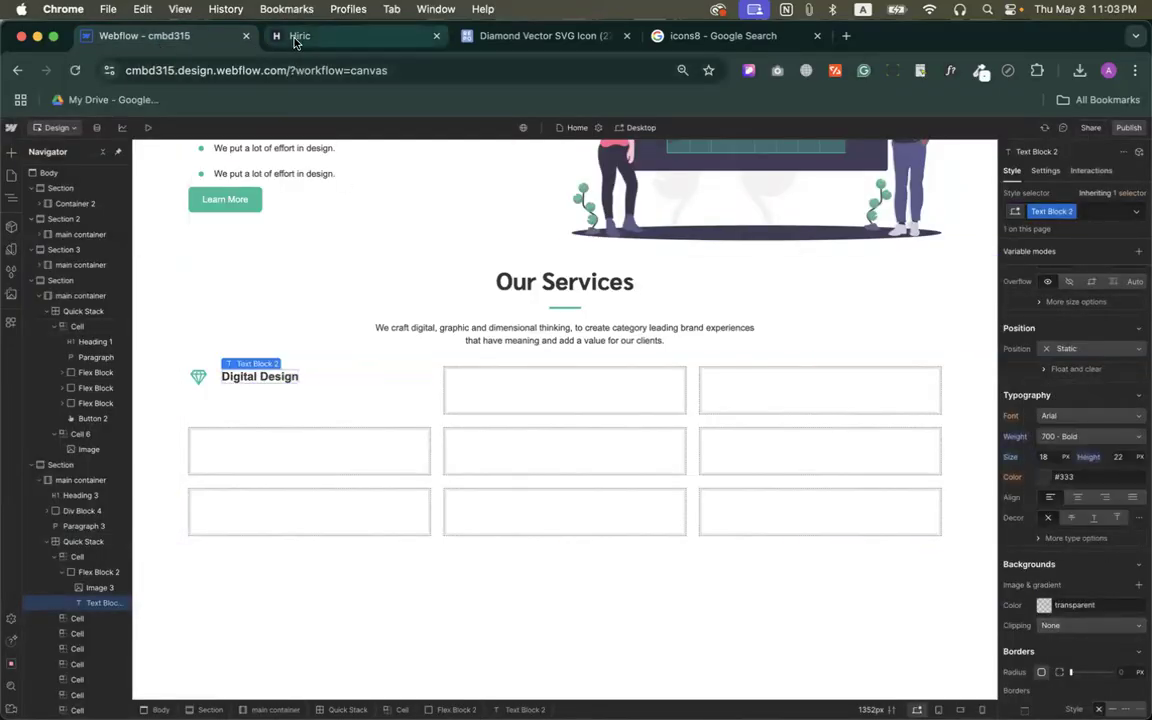
Recheck the Hiric title's font and set the Digital Design text in Webflow to Sarabun, weight 600 - Semi Bold.
{"action": "left_click", "coordinate": [268, 35]}
{"action": "left_click", "coordinate": [193, 38]}
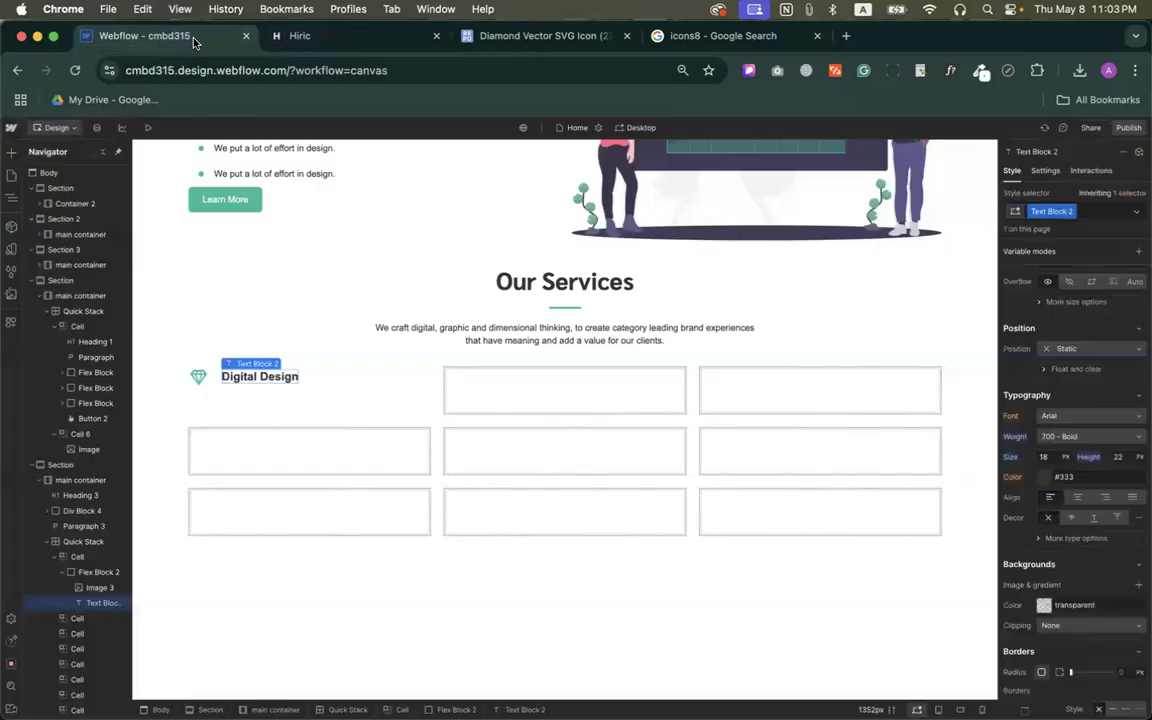
{"action": "left_click", "coordinate": [1098, 420]}
{"action": "left_click", "coordinate": [1070, 394]}
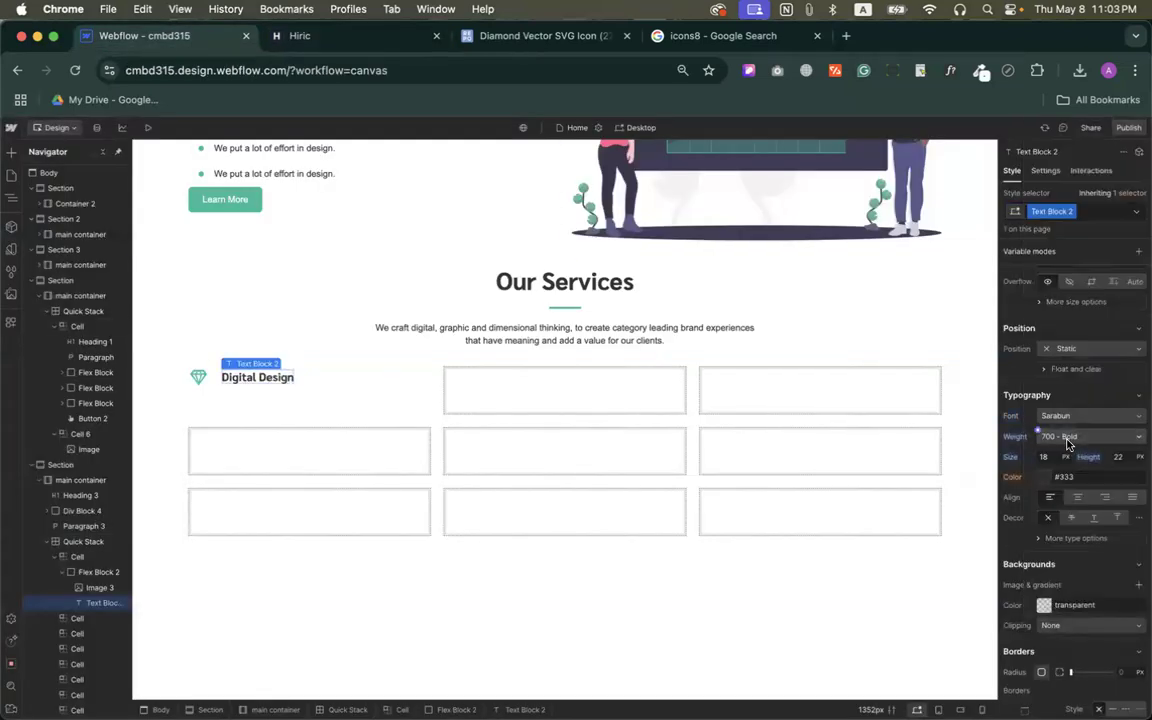
{"action": "left_click", "coordinate": [1068, 440]}
{"action": "left_click", "coordinate": [1060, 423]}
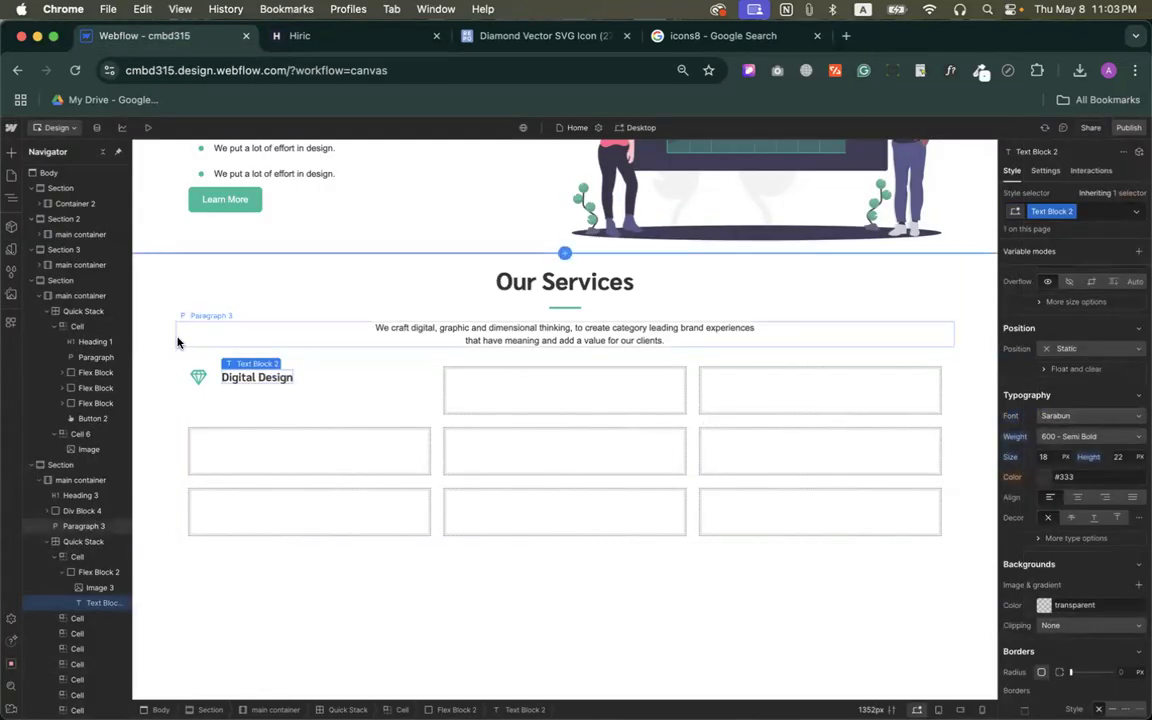
Select the first card's cell, switch to the Hiric page and close the WhatFont details to view its Digital Design card.
{"action": "left_click", "coordinate": [230, 360]}
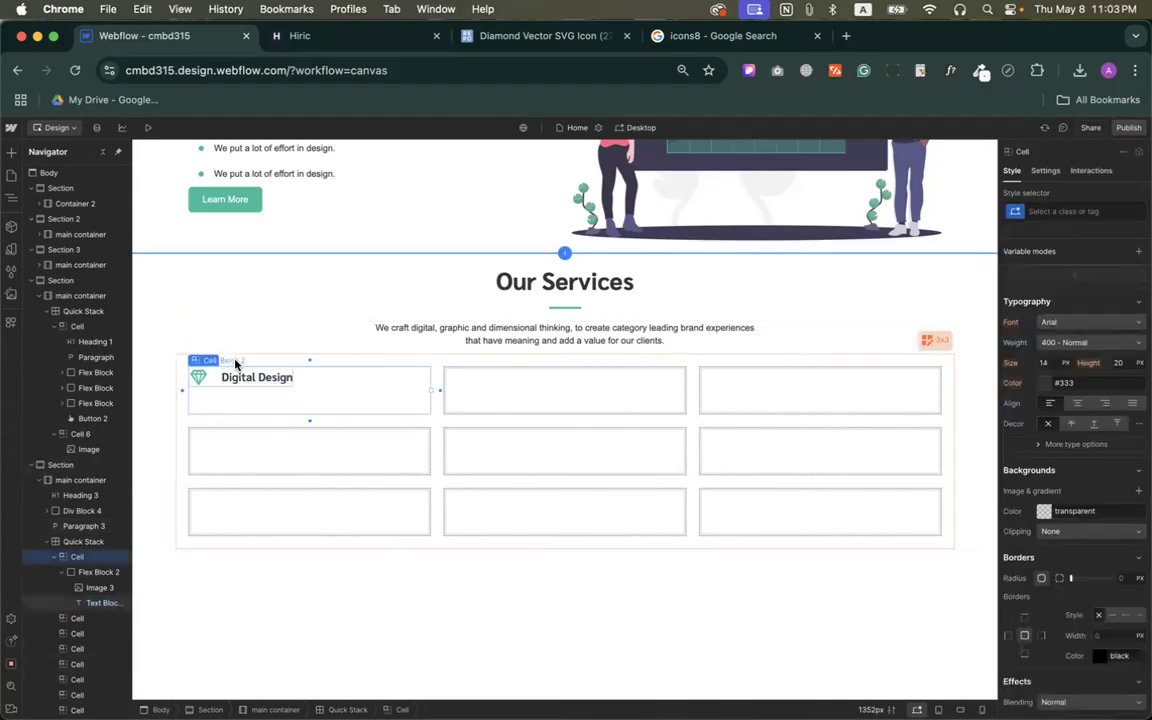
{"action": "left_click", "coordinate": [316, 44]}
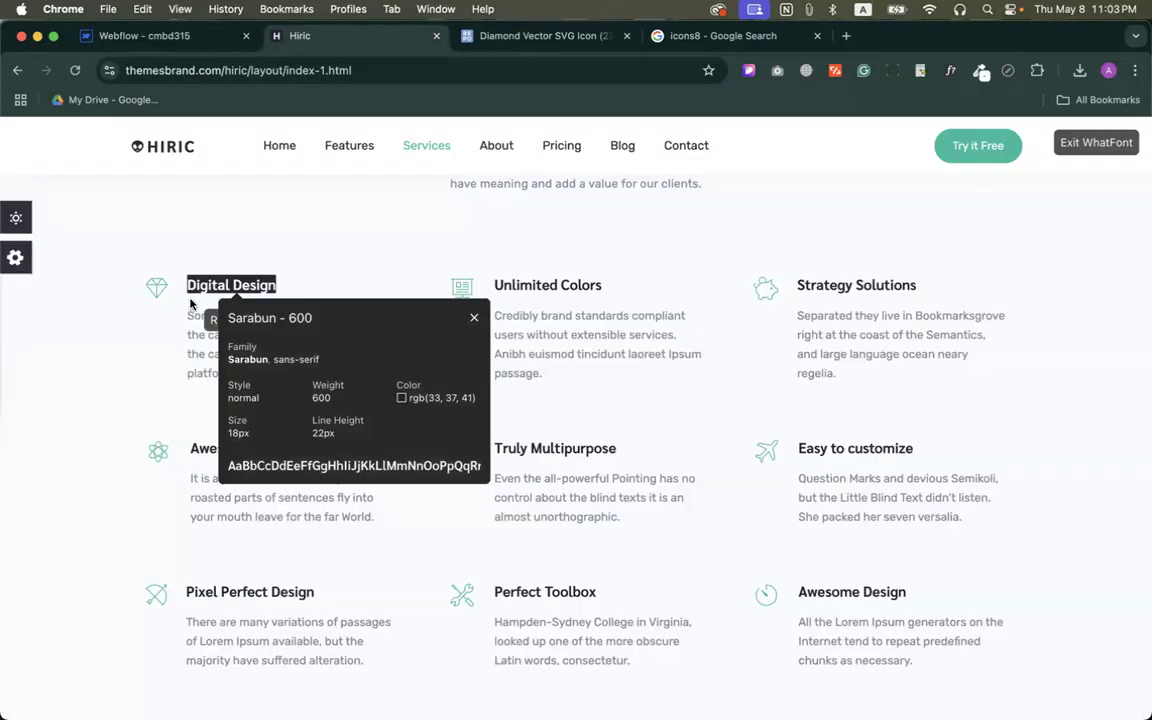
{"action": "left_click", "coordinate": [475, 321]}
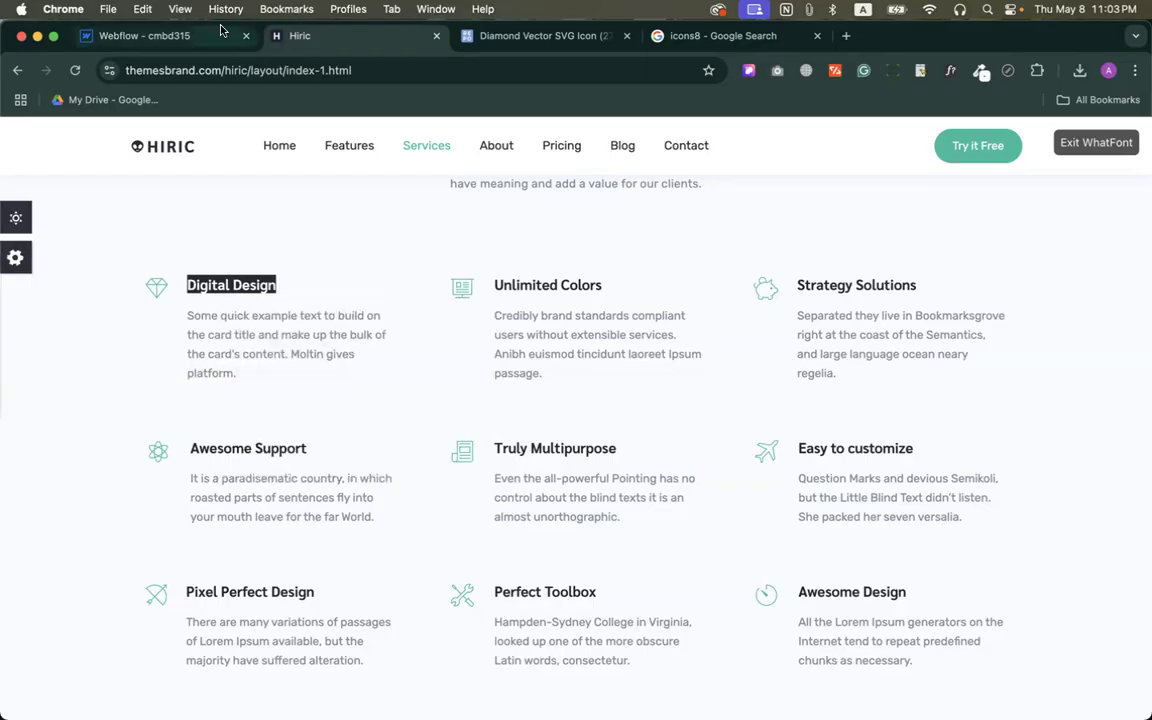
Examine the diamond icon and Digital Design text up close in Webflow's first service card.
{"action": "left_click", "coordinate": [192, 36]}
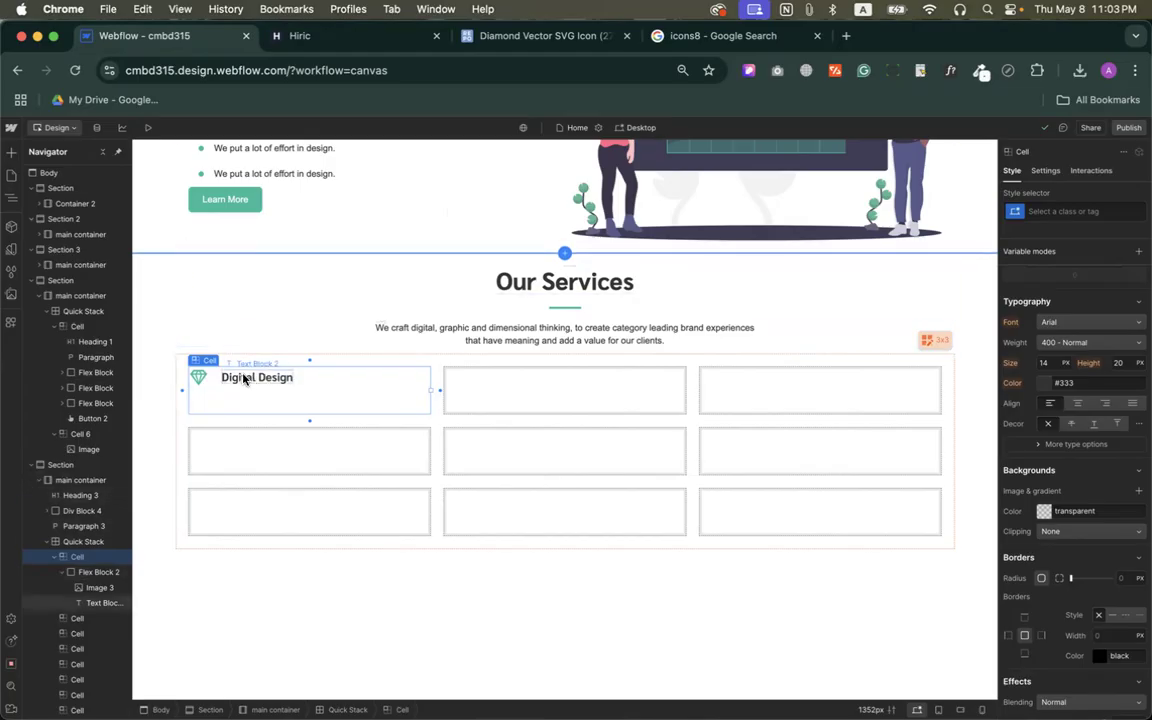
{"action": "scroll", "coordinate": [240, 377], "scroll_direction": "up", "scroll_amount": 5}
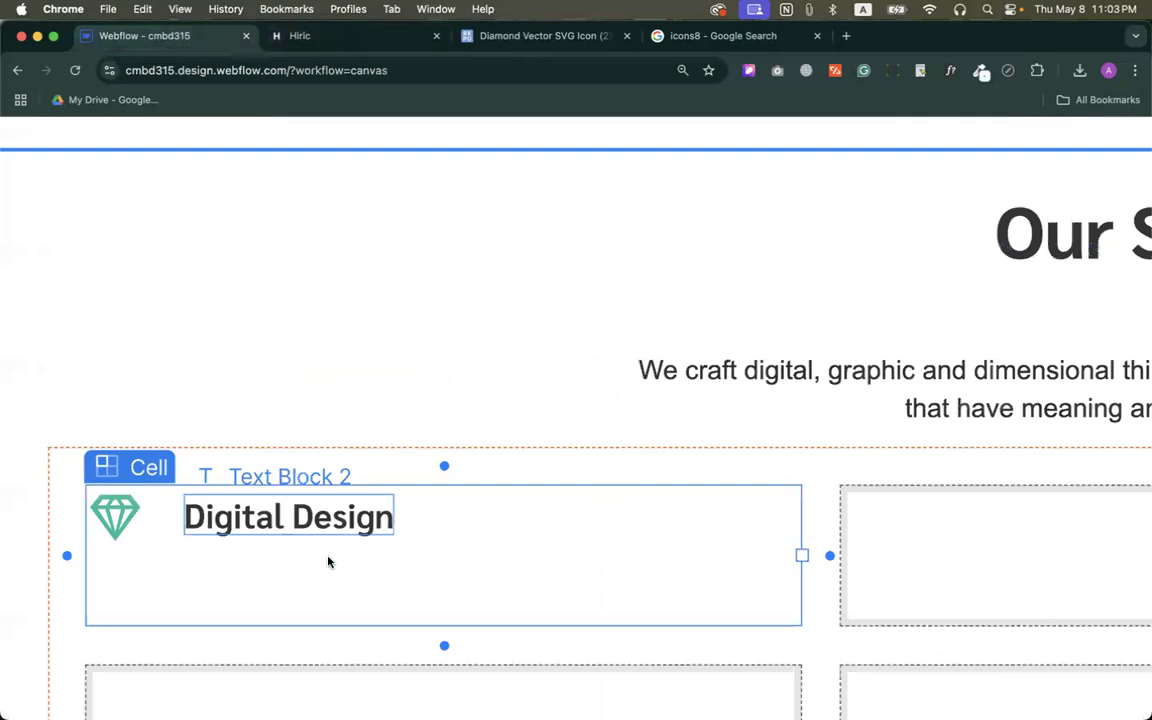
{"action": "scroll", "coordinate": [315, 571], "scroll_direction": "down", "scroll_amount": 5}
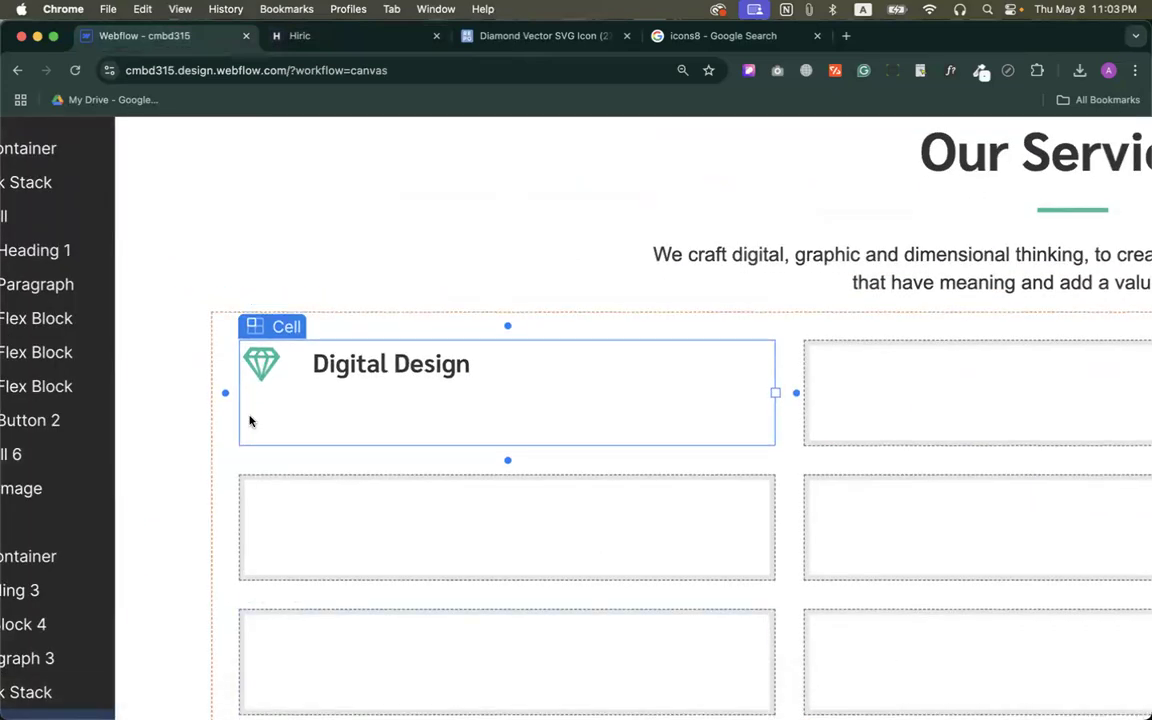
{"action": "scroll", "coordinate": [249, 416], "scroll_direction": "down", "scroll_amount": 5}
{"action": "scroll", "coordinate": [115, 597], "scroll_direction": "down", "scroll_amount": 1}
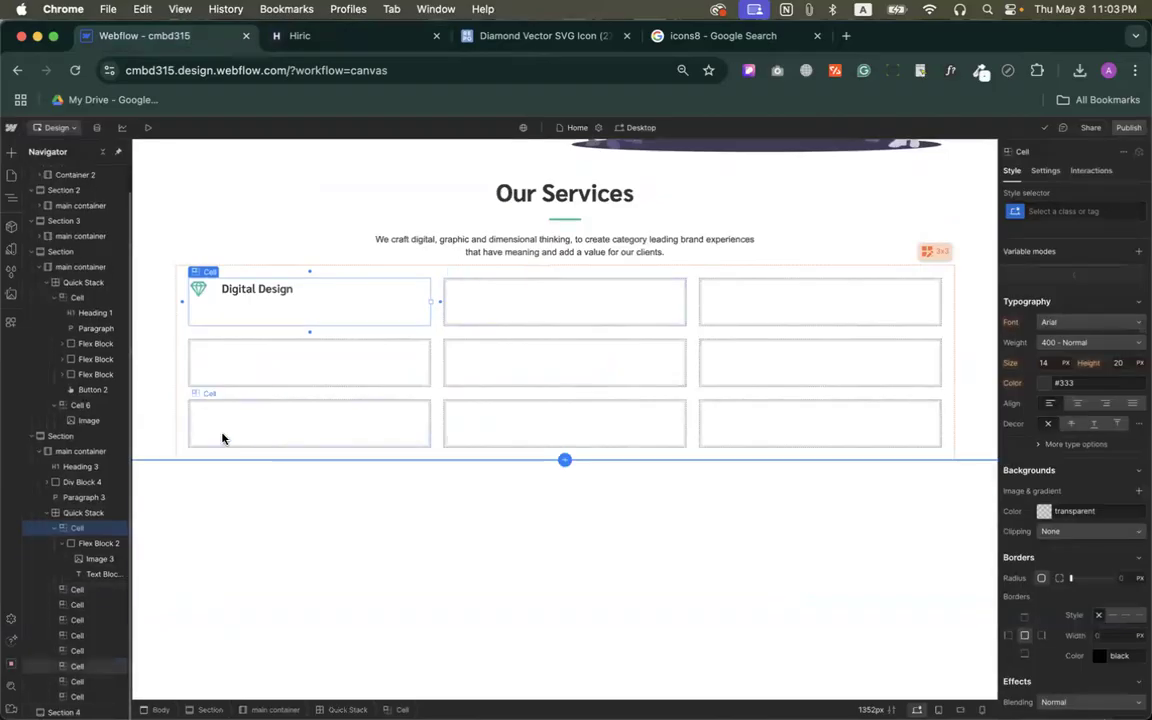
{"action": "scroll", "coordinate": [224, 437], "scroll_direction": "up", "scroll_amount": 3}
{"action": "left_click", "coordinate": [258, 431]}
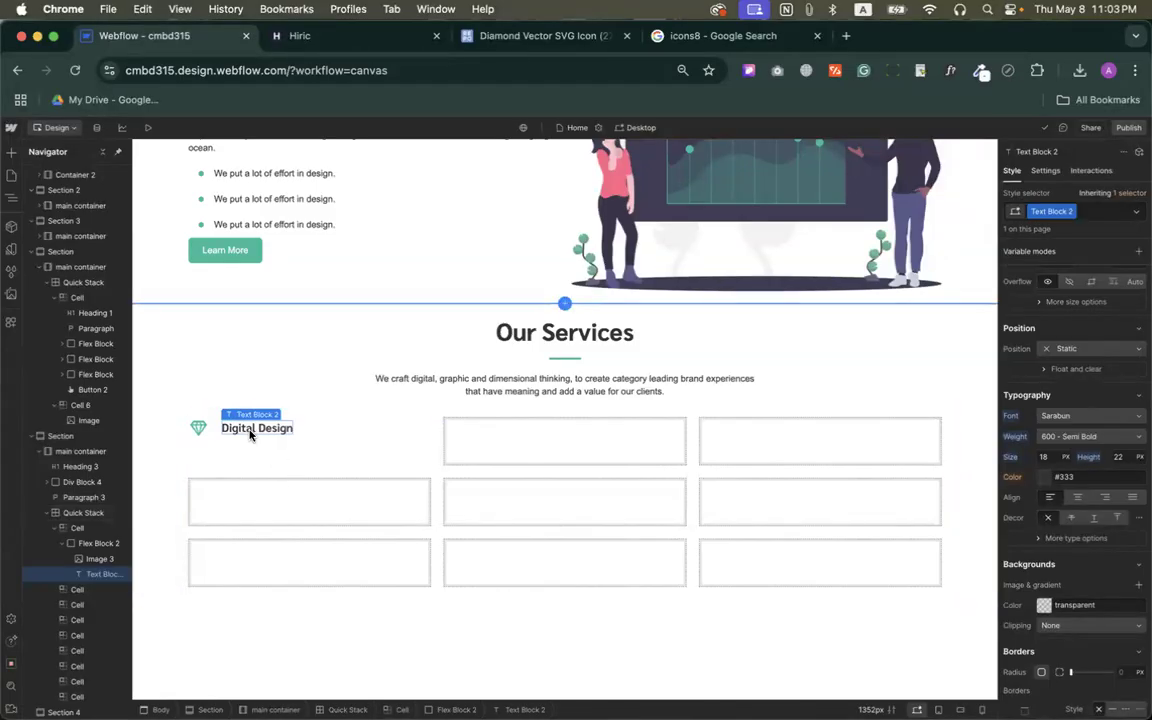
{"action": "scroll", "coordinate": [250, 433], "scroll_direction": "down", "scroll_amount": 2}
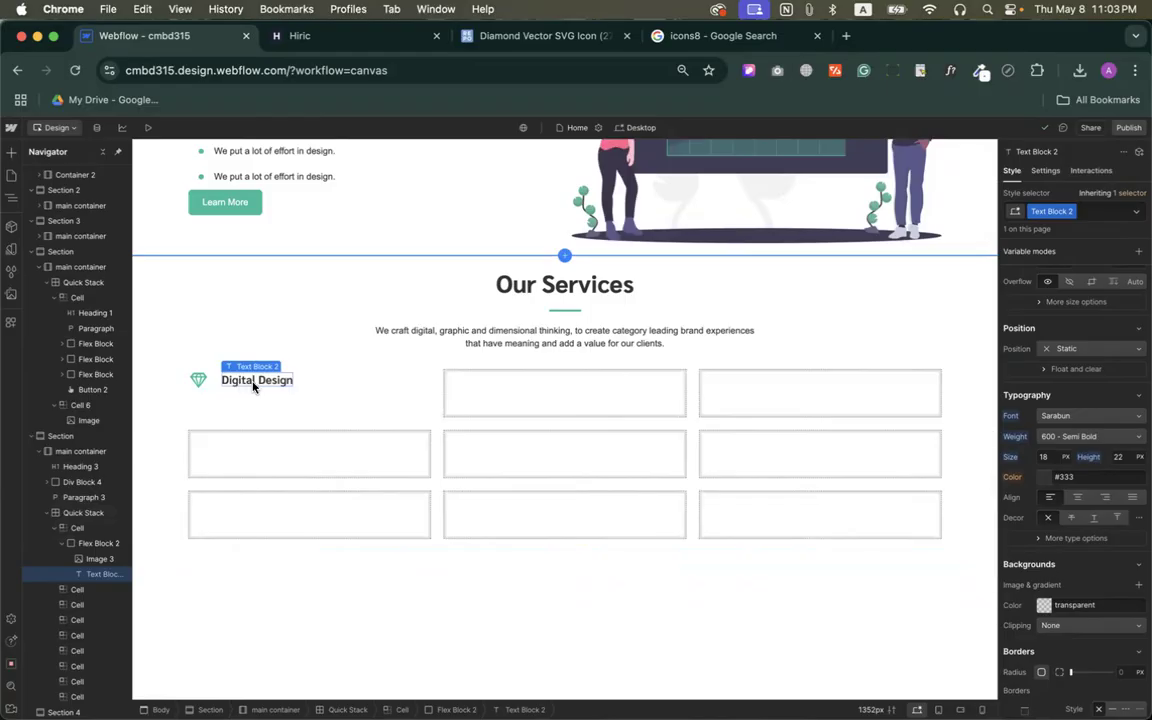
Add a flex block beside the diamond icon, move the Digital Design text into it and select that block.
{"action": "left_click", "coordinate": [11, 151]}
{"action": "left_click_drag", "start_coordinate": [101, 318], "coordinate": [262, 398]}
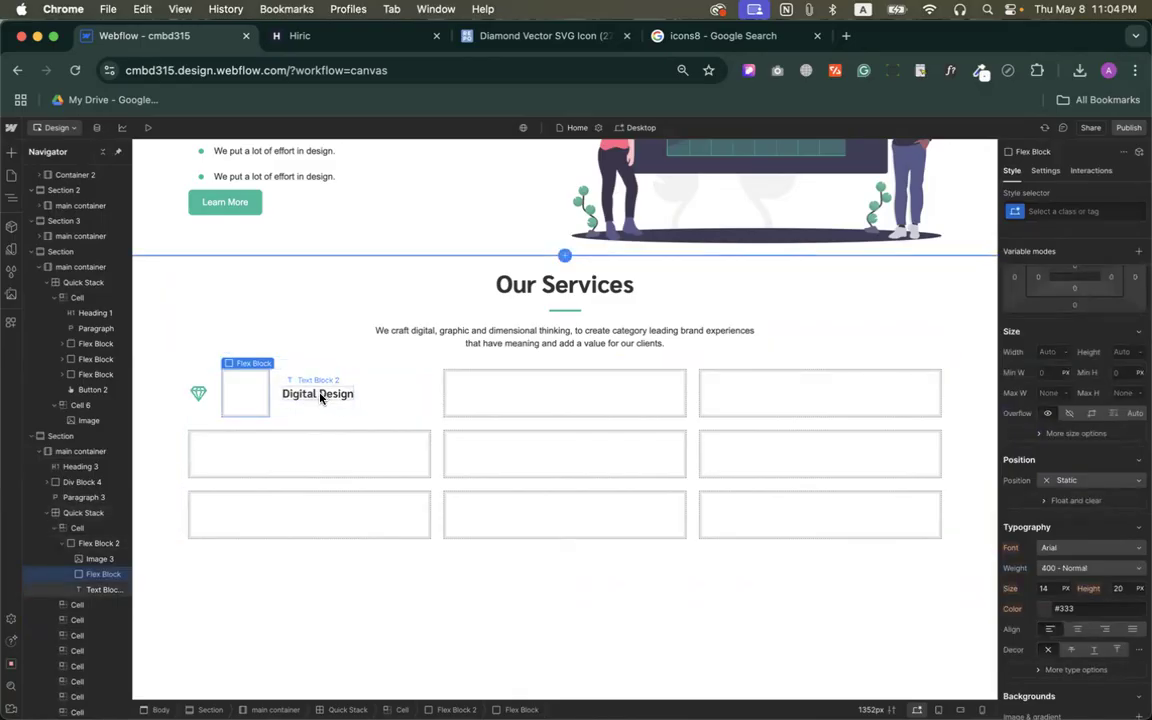
{"action": "left_click_drag", "start_coordinate": [319, 398], "coordinate": [257, 386]}
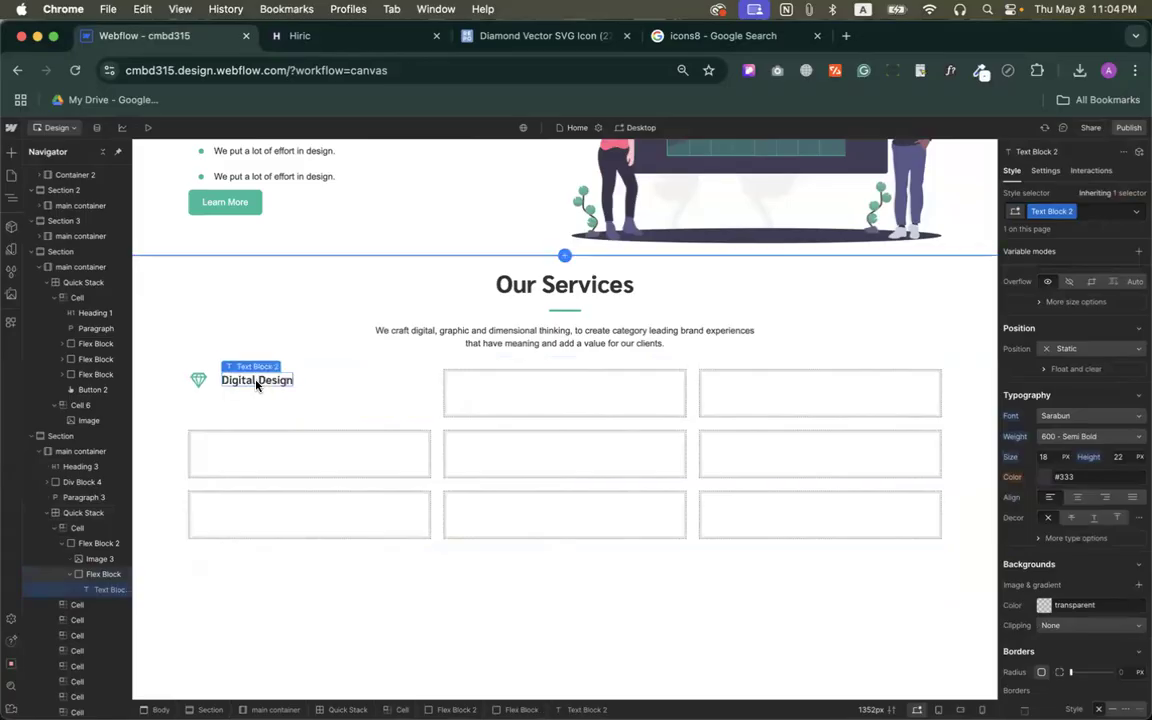
{"action": "left_click", "coordinate": [97, 577]}
{"action": "scroll", "coordinate": [97, 560], "scroll_direction": "down", "scroll_amount": 1}
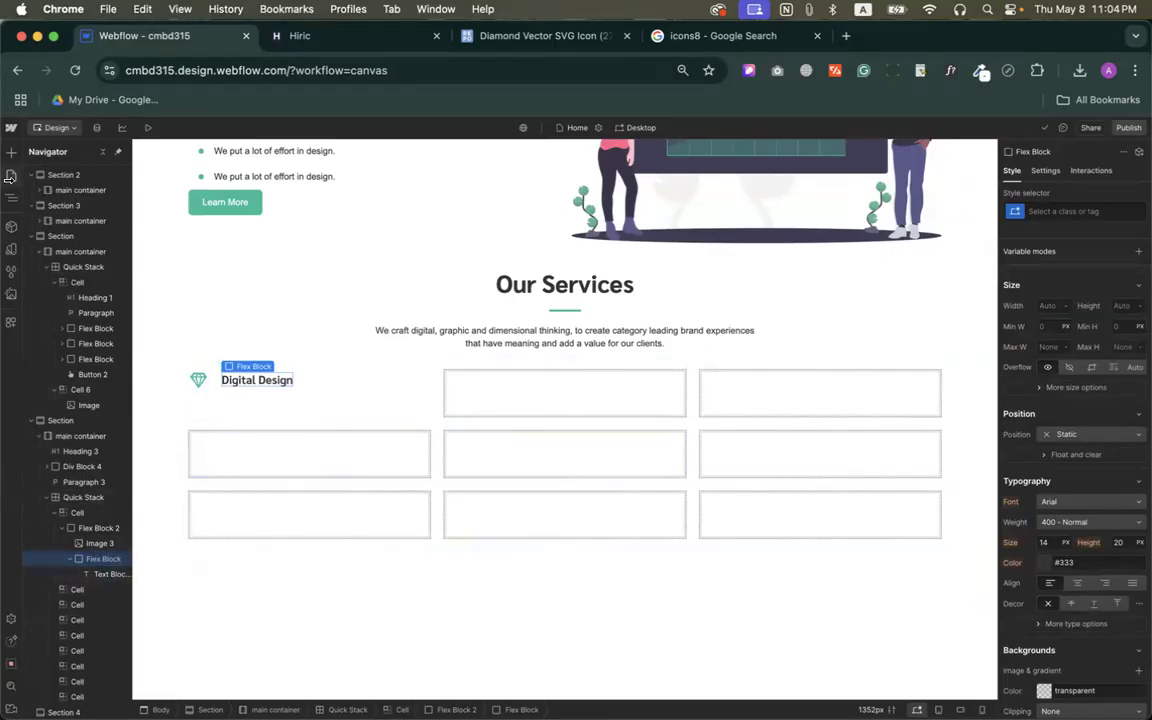
Open Webflow's library of addable elements and switch the Mac's sound output to MacBook Air Speakers.
{"action": "left_click", "coordinate": [11, 154]}
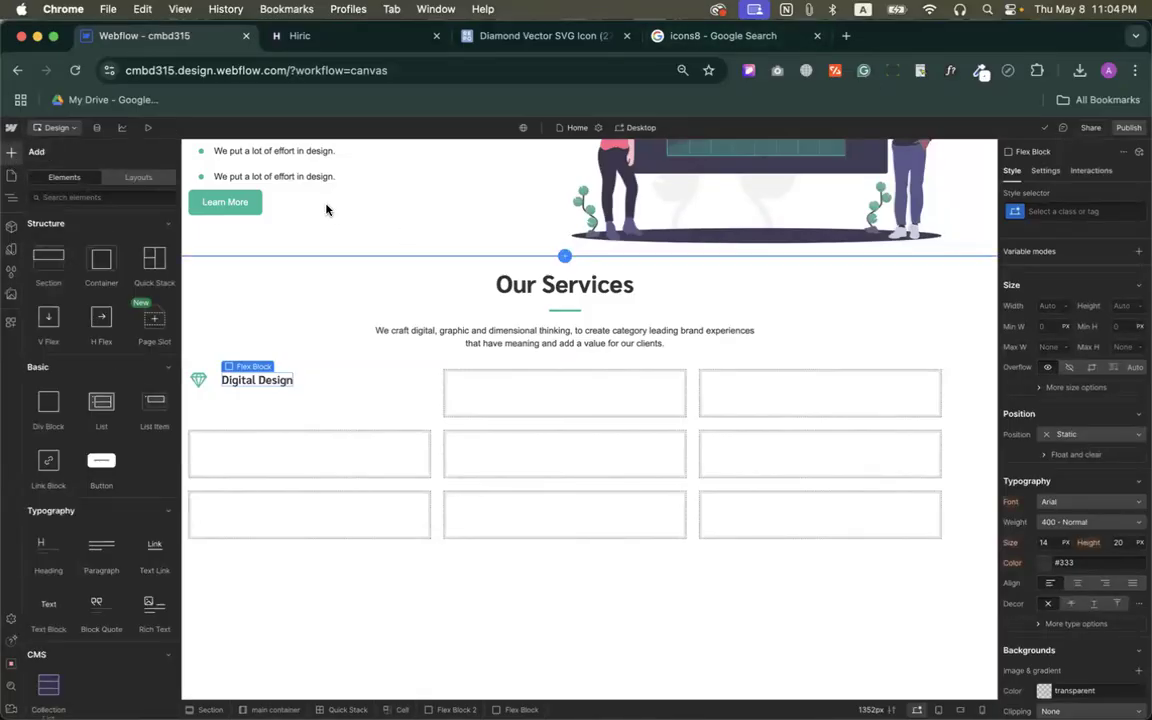
{"action": "left_click", "coordinate": [960, 10]}
{"action": "left_click", "coordinate": [960, 11]}
{"action": "left_click", "coordinate": [958, 12]}
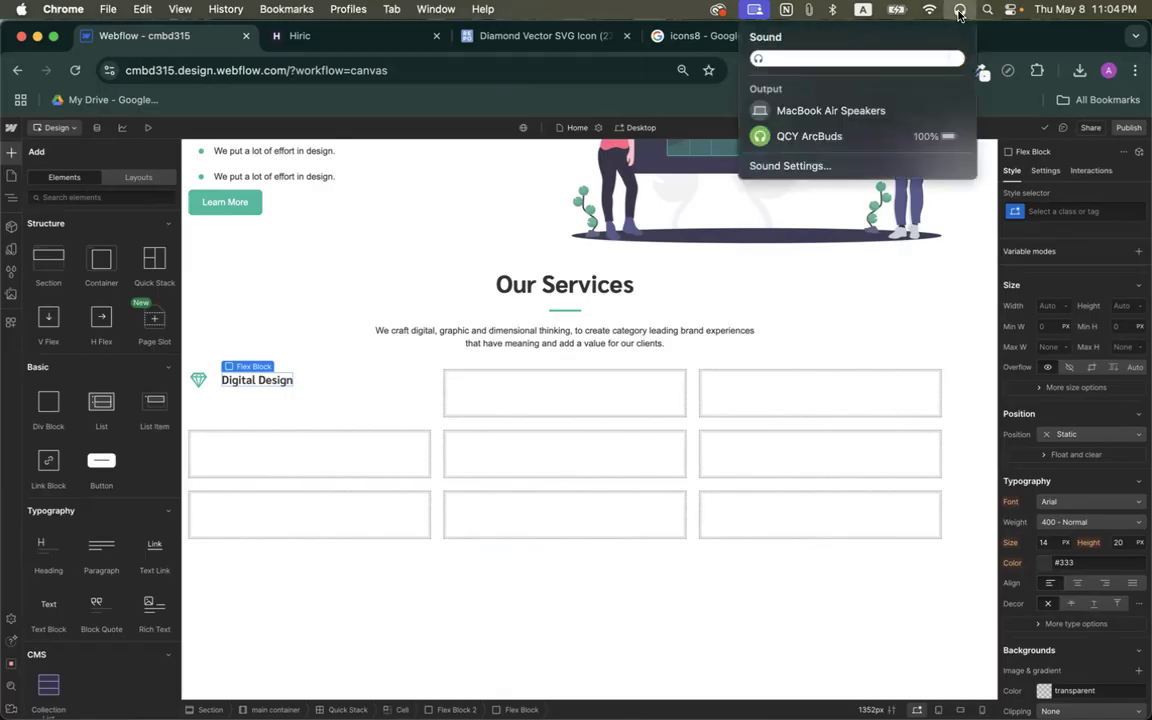
{"action": "left_click", "coordinate": [830, 110]}
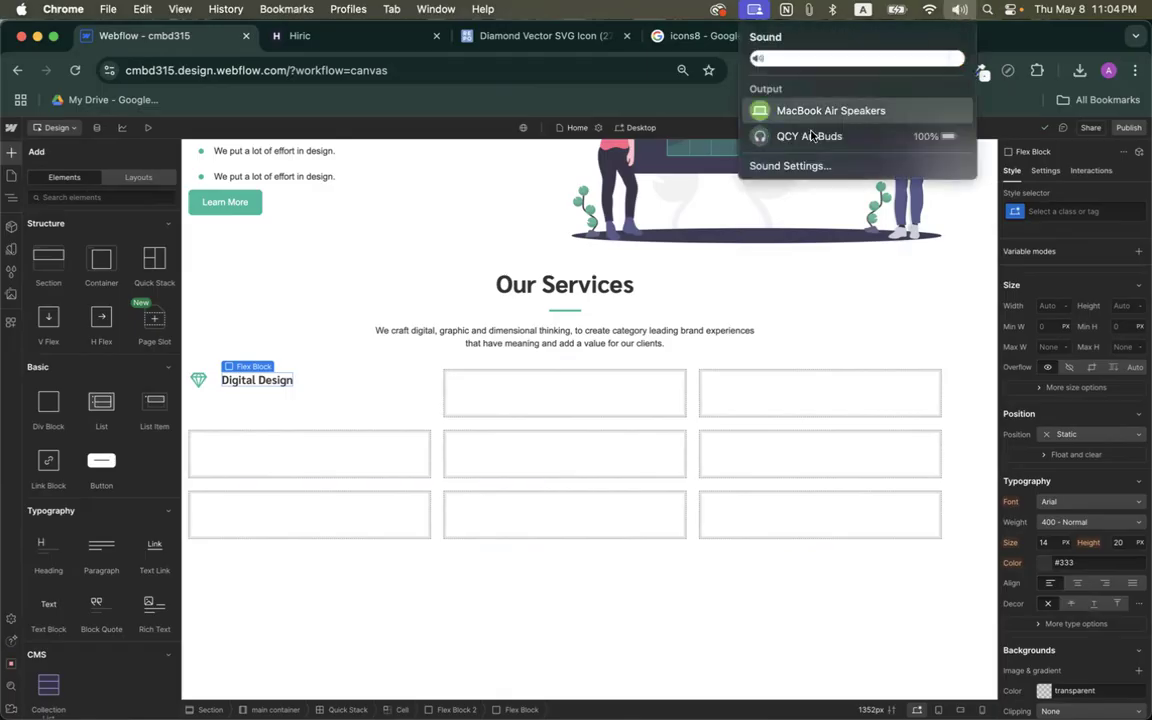
{"action": "left_click", "coordinate": [519, 241]}
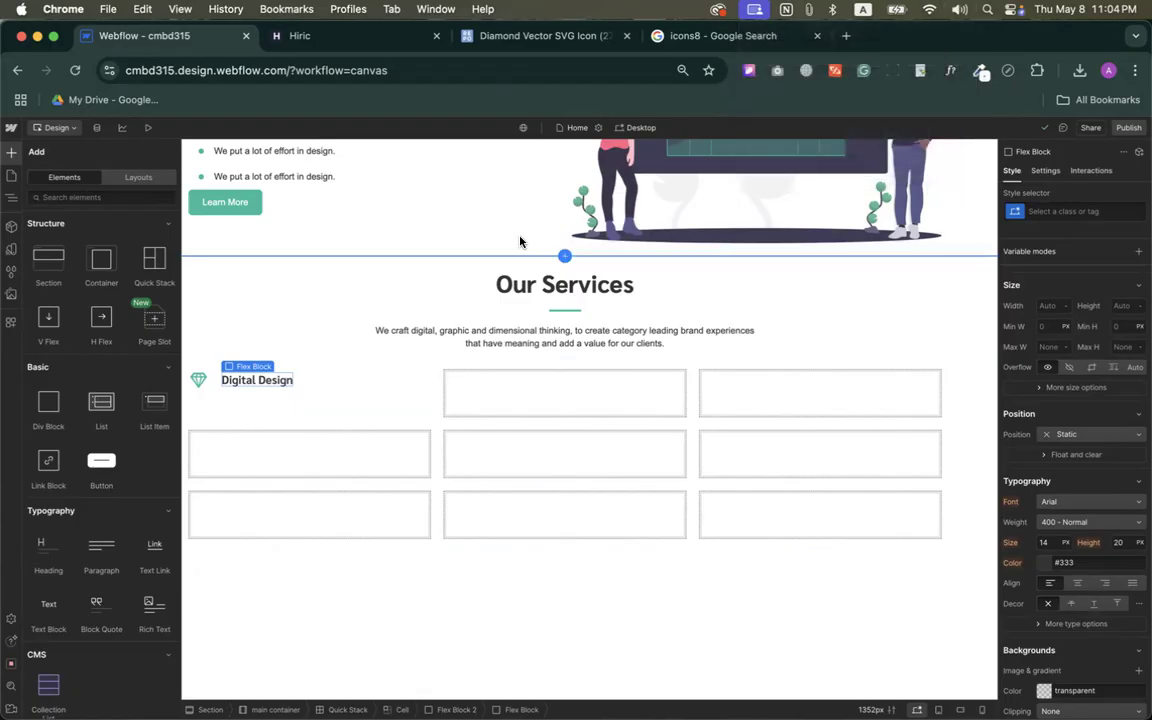
Add a paragraph below the Digital Design text inside the first service card's flex block.
{"action": "scroll", "coordinate": [113, 485], "scroll_direction": "down", "scroll_amount": 2}
{"action": "scroll", "coordinate": [113, 485], "scroll_direction": "down", "scroll_amount": 5}
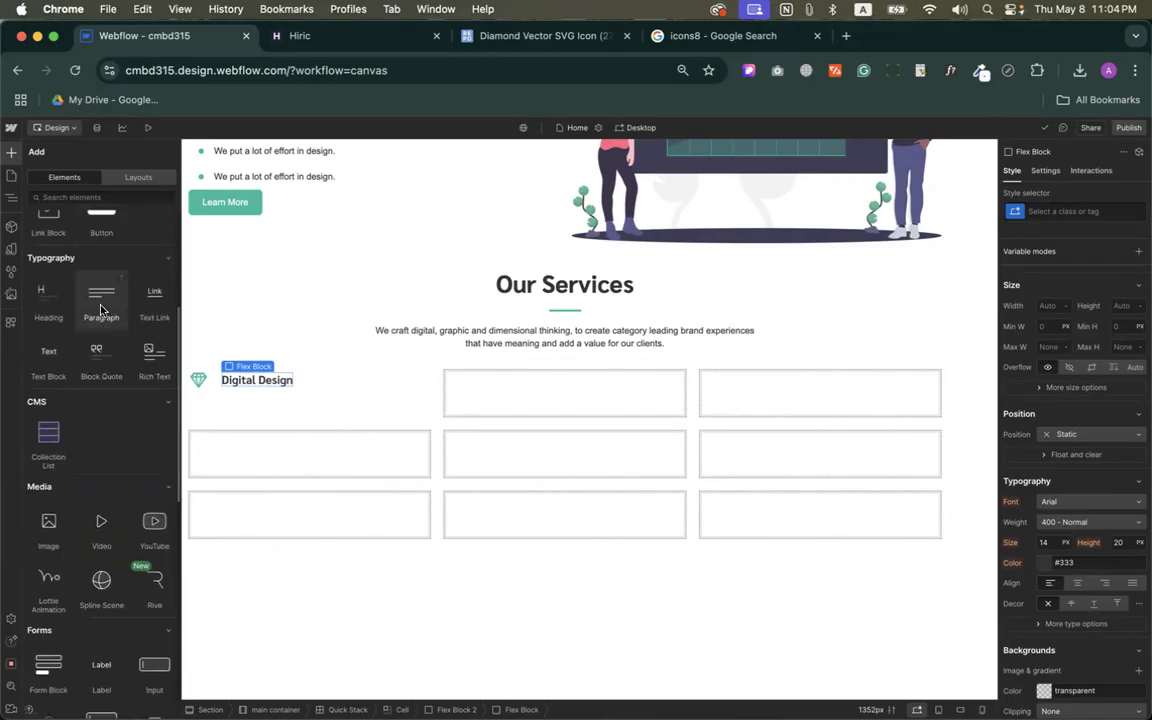
{"action": "left_click", "coordinate": [100, 310]}
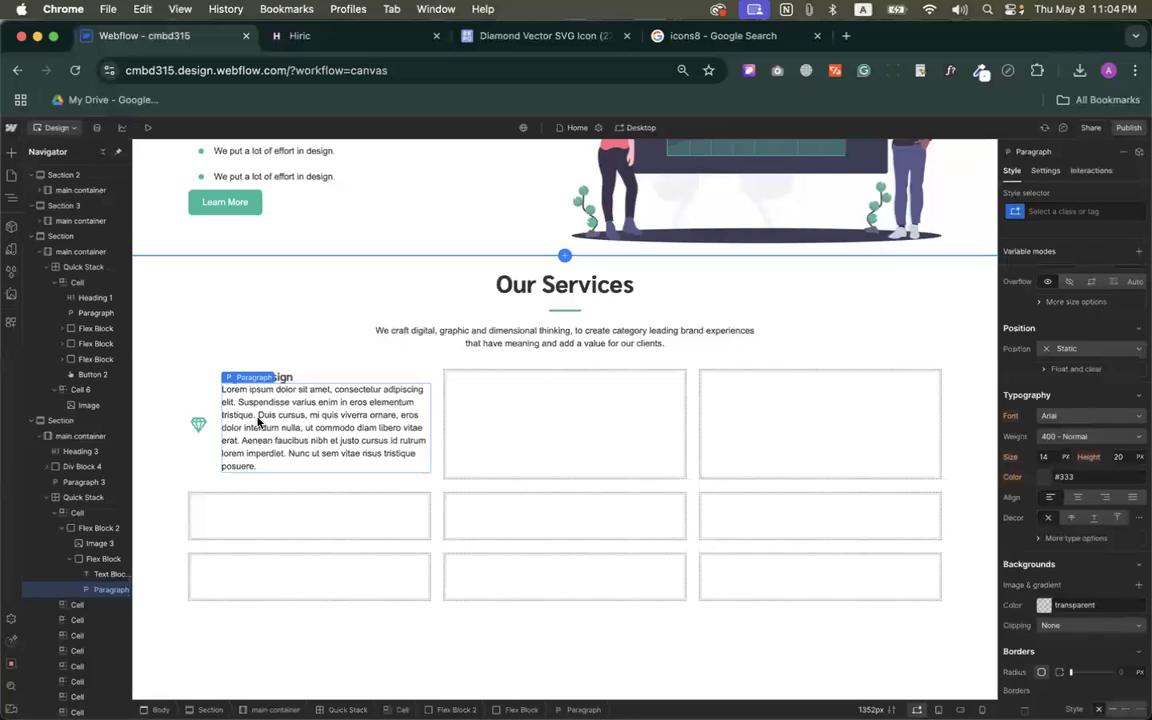
Take the paragraph and its flex block back out of the first card, keeping the Digital Design text beside the diamond icon.
{"action": "key", "text": "Delete"}
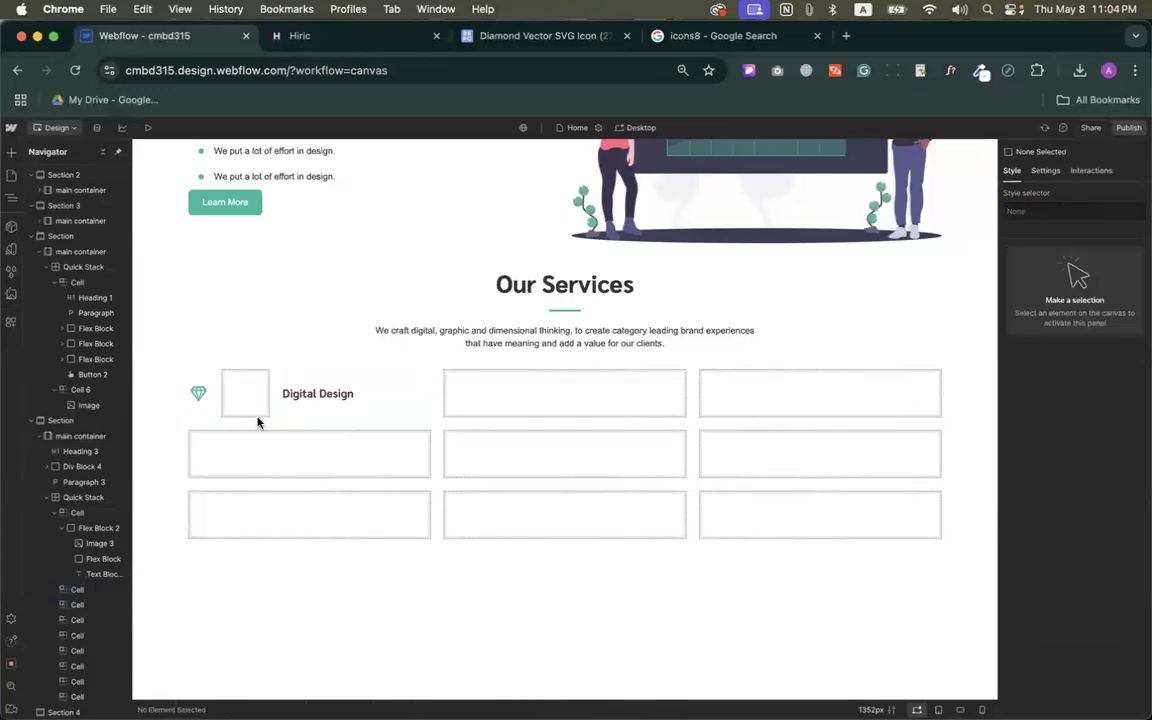
{"action": "left_click", "coordinate": [257, 406]}
{"action": "key", "text": "Delete"}
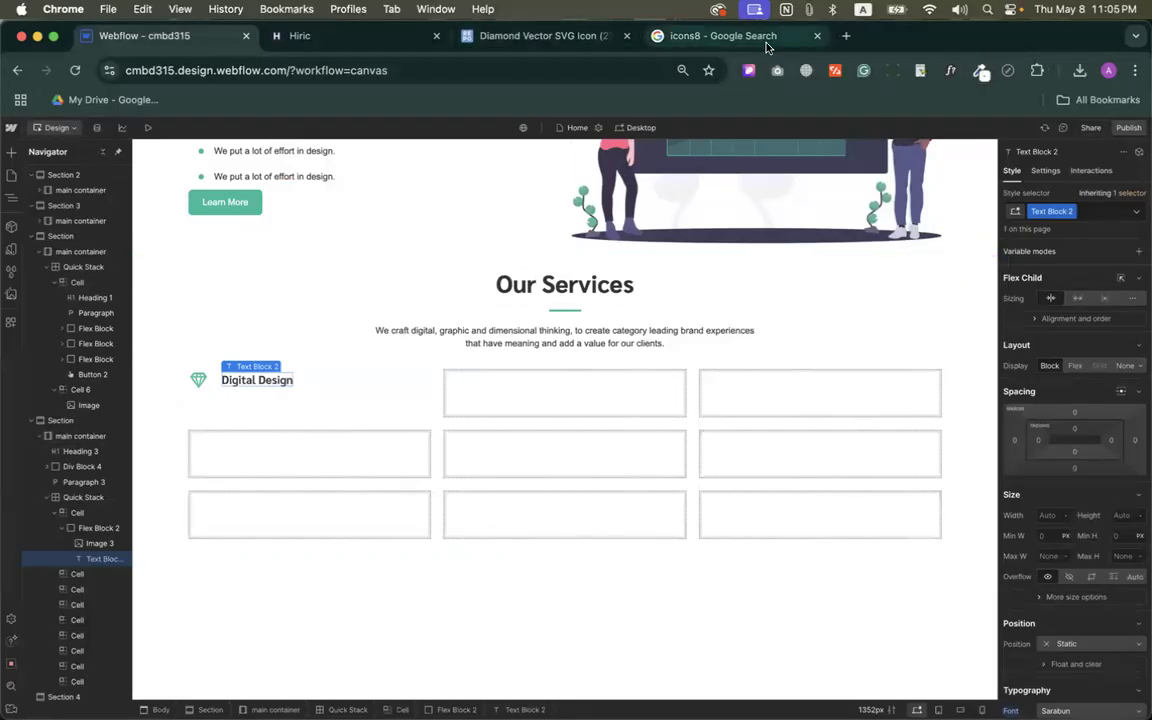
Exit WhatFont on the Hiric page and temporarily outline the Digital Design card's icon area, text area and whole card to study its structure.
{"action": "scroll", "coordinate": [378, 540], "scroll_direction": "down", "scroll_amount": 3}
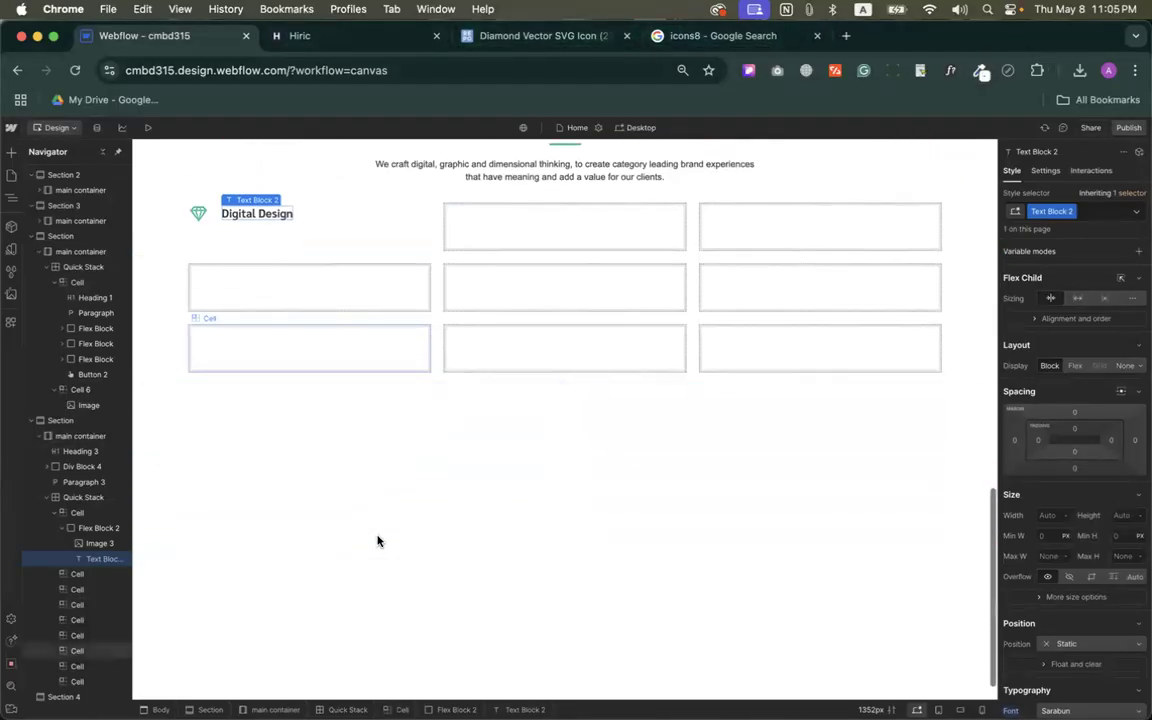
{"action": "left_click", "coordinate": [321, 40]}
{"action": "scroll", "coordinate": [368, 306], "scroll_direction": "up", "scroll_amount": 3}
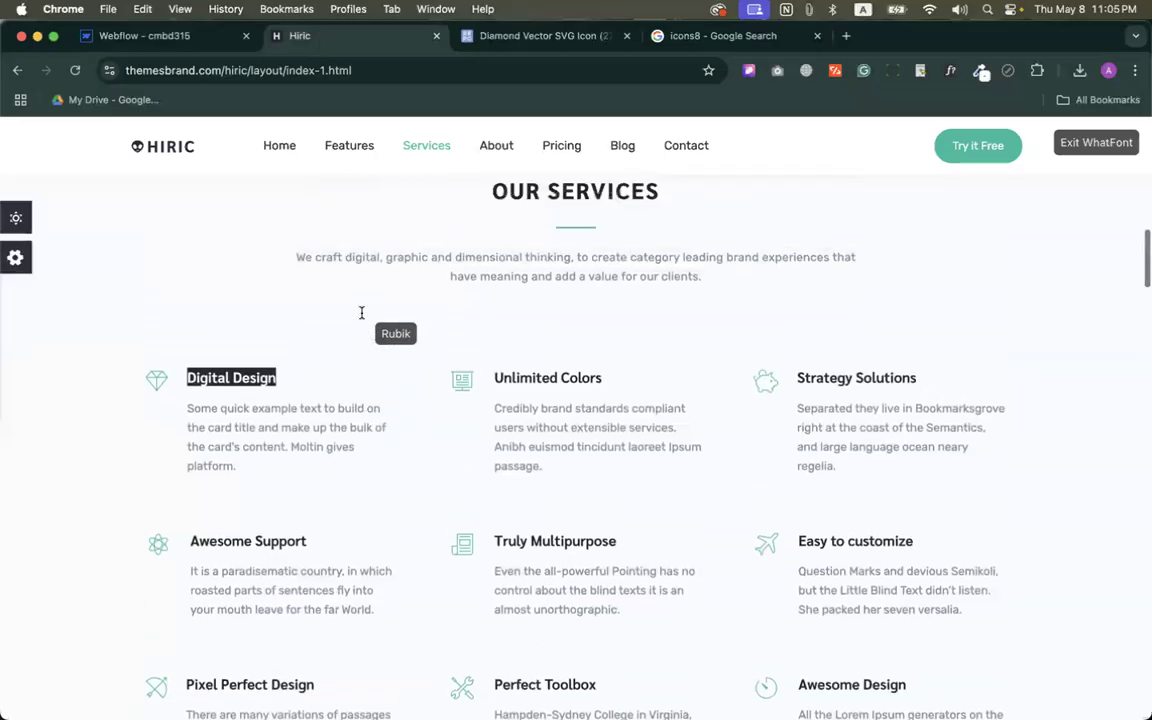
{"action": "left_click", "coordinate": [1100, 145]}
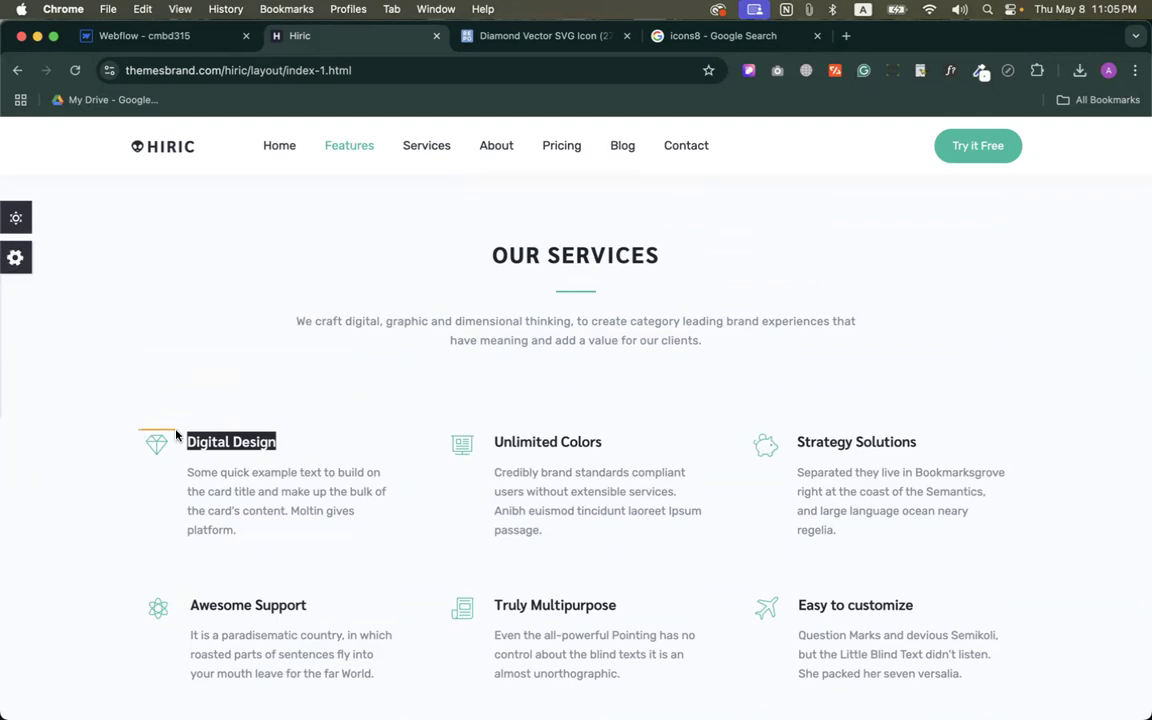
{"action": "mouse_move", "coordinate": [176, 528]}
{"action": "left_mouse_down"}
{"action": "mouse_move", "coordinate": [141, 537]}
{"action": "mouse_move", "coordinate": [140, 430]}
{"action": "mouse_move", "coordinate": [181, 472]}
{"action": "mouse_move", "coordinate": [182, 535]}
{"action": "mouse_move", "coordinate": [257, 537]}
{"action": "mouse_move", "coordinate": [370, 512]}
{"action": "mouse_move", "coordinate": [400, 486]}
{"action": "mouse_move", "coordinate": [400, 427]}
{"action": "mouse_move", "coordinate": [375, 416]}
{"action": "mouse_move", "coordinate": [185, 423]}
{"action": "left_mouse_up"}
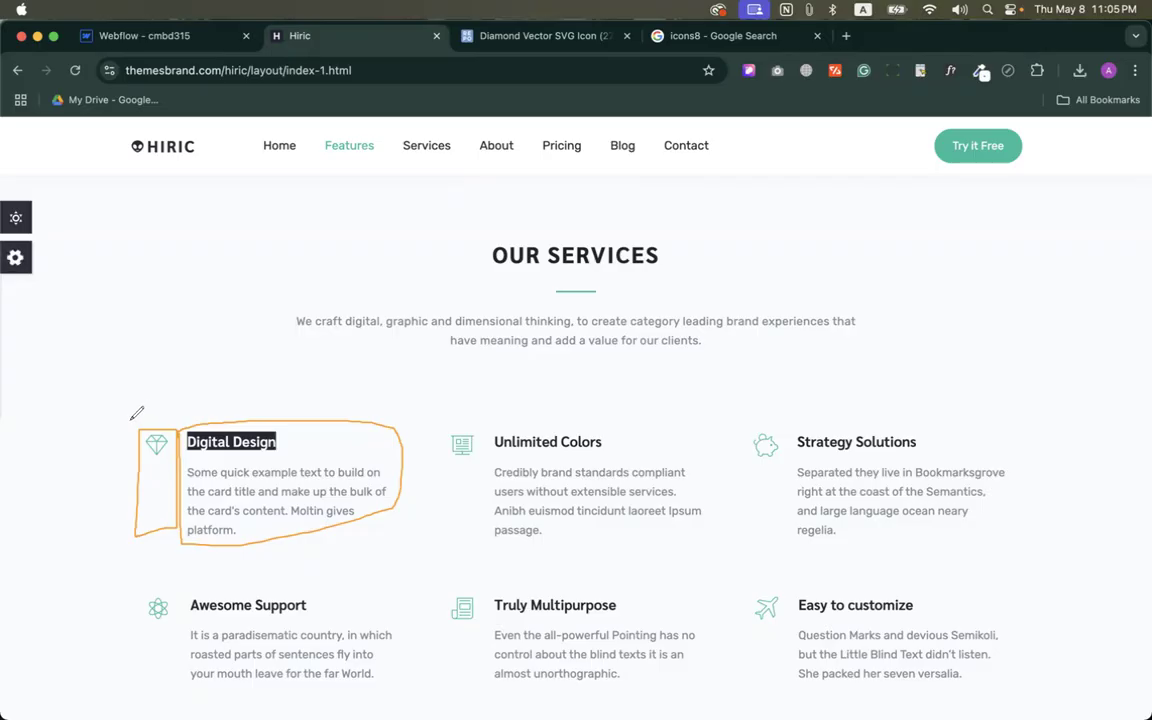
{"action": "mouse_move", "coordinate": [131, 419]}
{"action": "left_mouse_down"}
{"action": "mouse_move", "coordinate": [347, 401]}
{"action": "mouse_move", "coordinate": [416, 412]}
{"action": "mouse_move", "coordinate": [419, 461]}
{"action": "mouse_move", "coordinate": [368, 542]}
{"action": "mouse_move", "coordinate": [134, 538]}
{"action": "mouse_move", "coordinate": [131, 424]}
{"action": "left_mouse_up"}
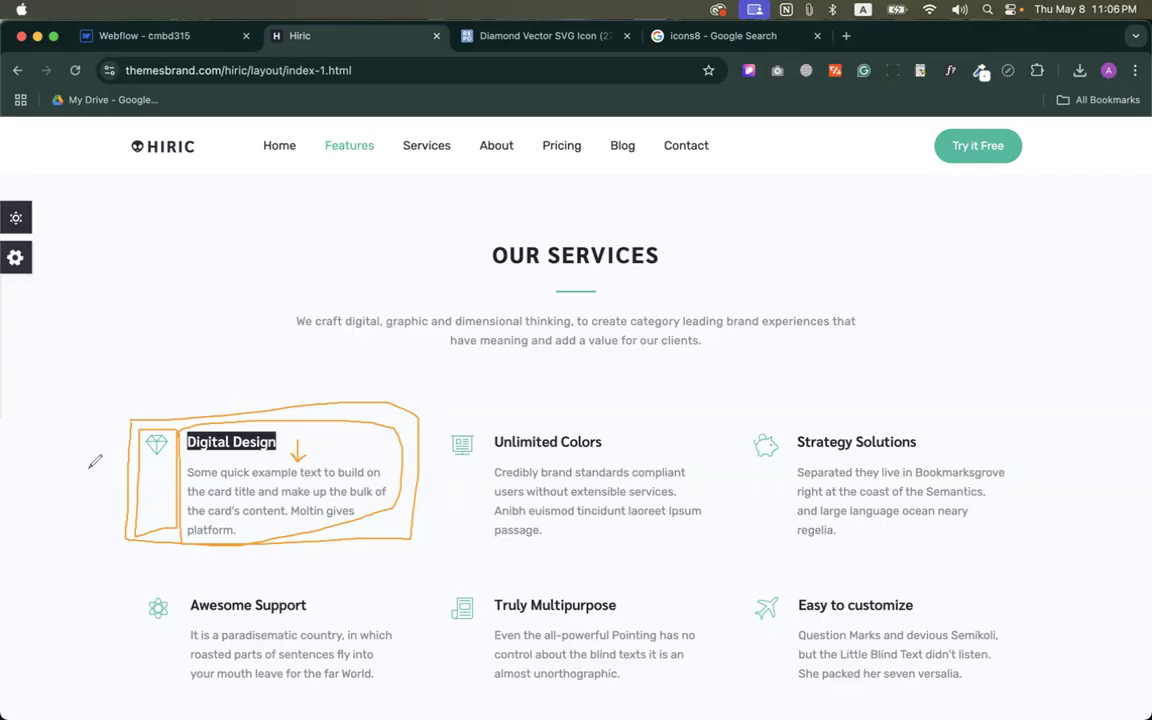
{"action": "key", "text": "Escape"}
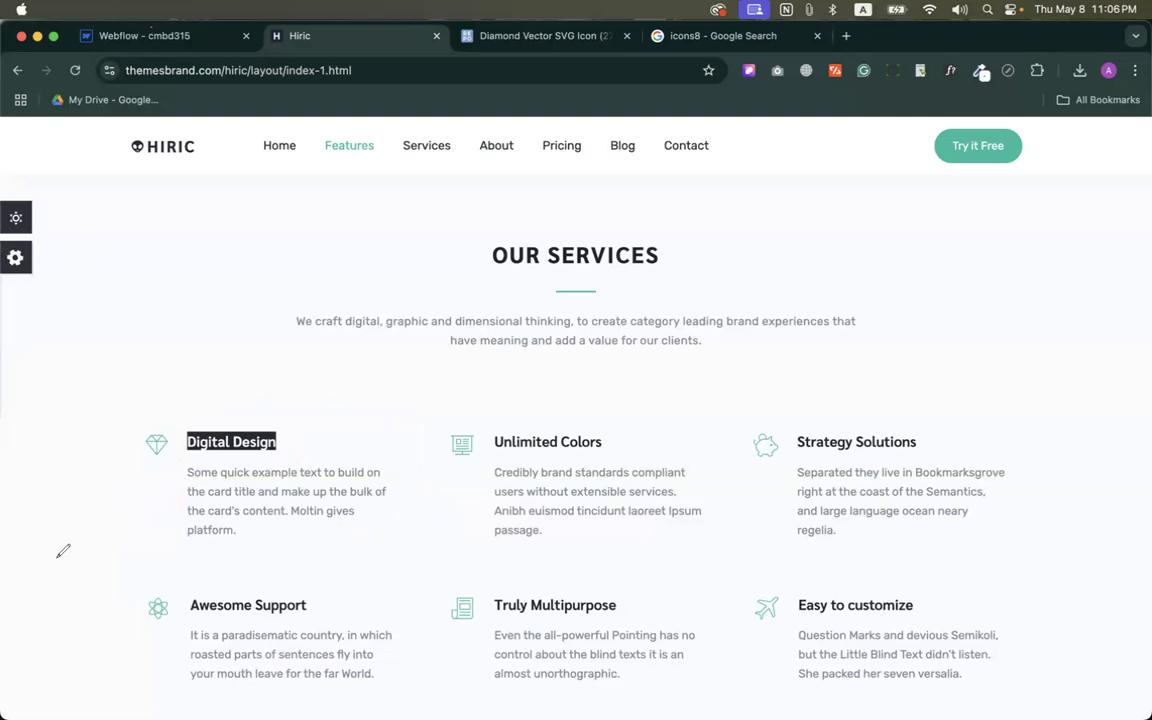
Switch to Webflow and add a horizontal flex block to the first cell of the services grid's second row.
{"action": "left_click", "coordinate": [170, 34]}
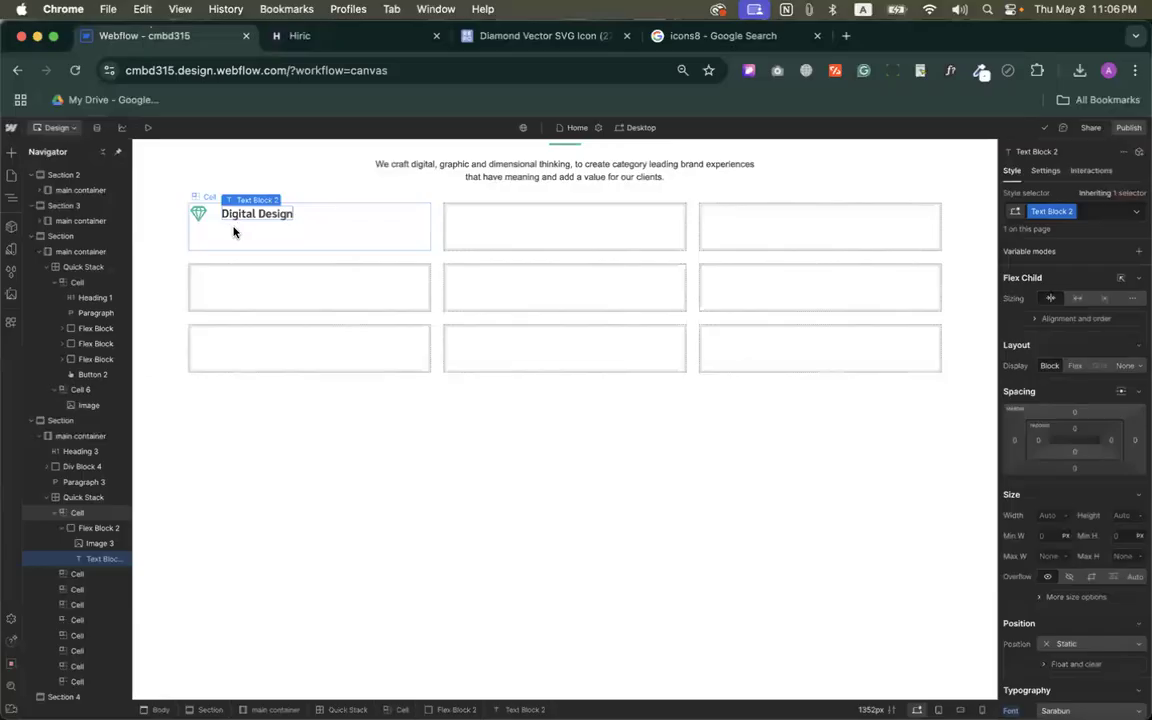
{"action": "left_click", "coordinate": [208, 292]}
{"action": "left_click", "coordinate": [11, 151]}
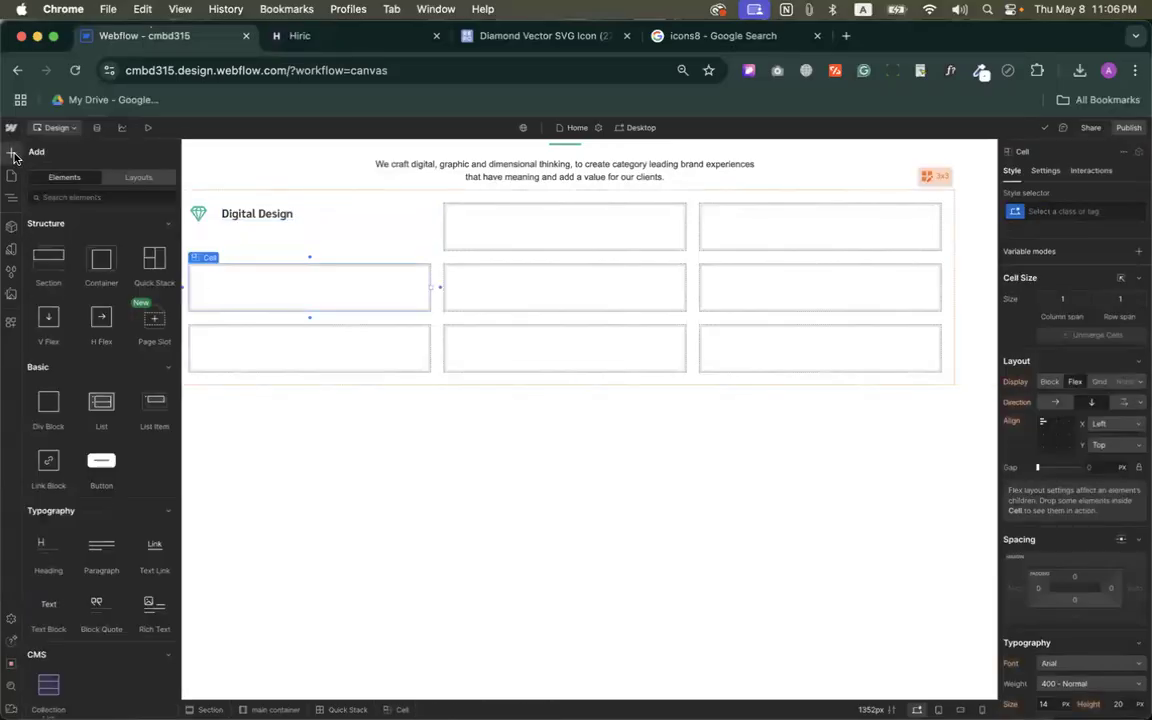
{"action": "scroll", "coordinate": [70, 440], "scroll_direction": "down", "scroll_amount": 2}
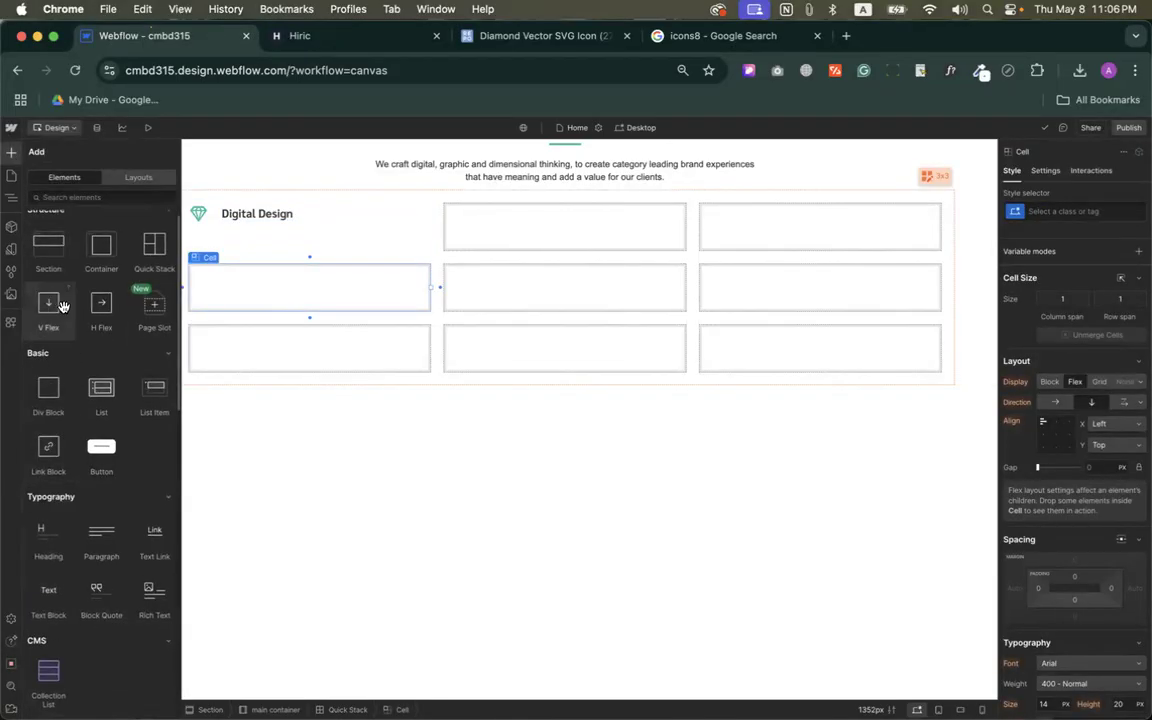
{"action": "left_click_drag", "start_coordinate": [104, 285], "coordinate": [218, 300]}
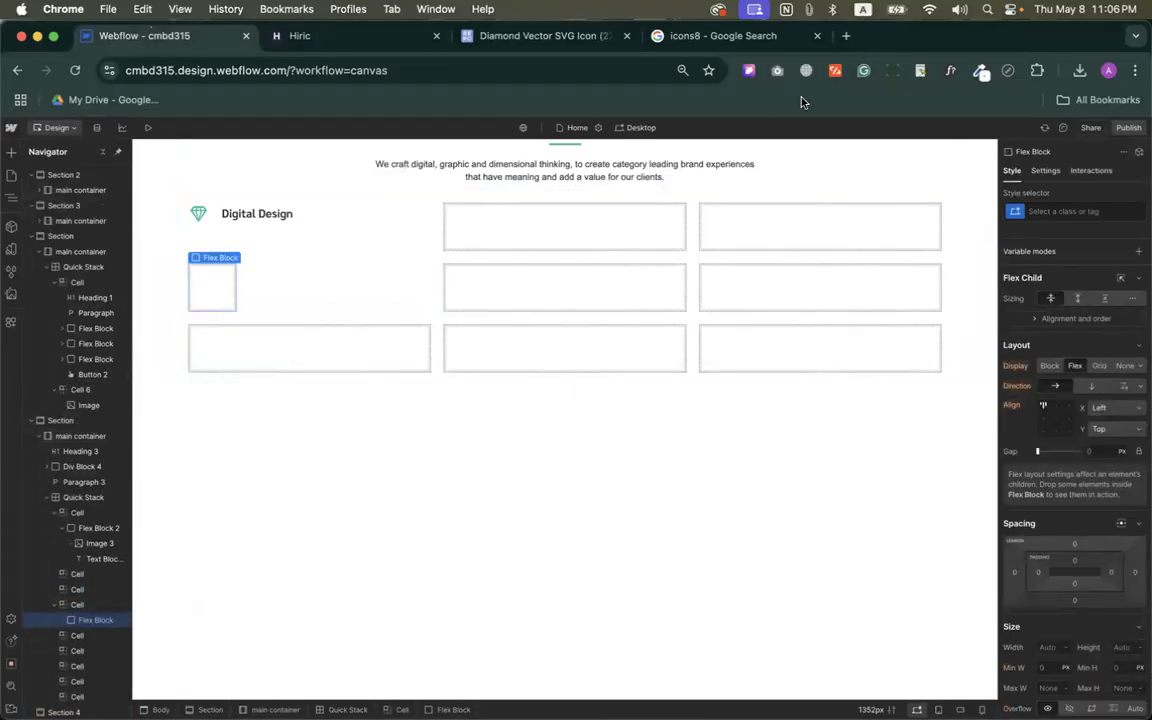
Place the diamond SVG from the site's assets into the second-row flex block and close its image settings.
{"action": "left_click", "coordinate": [1078, 71]}
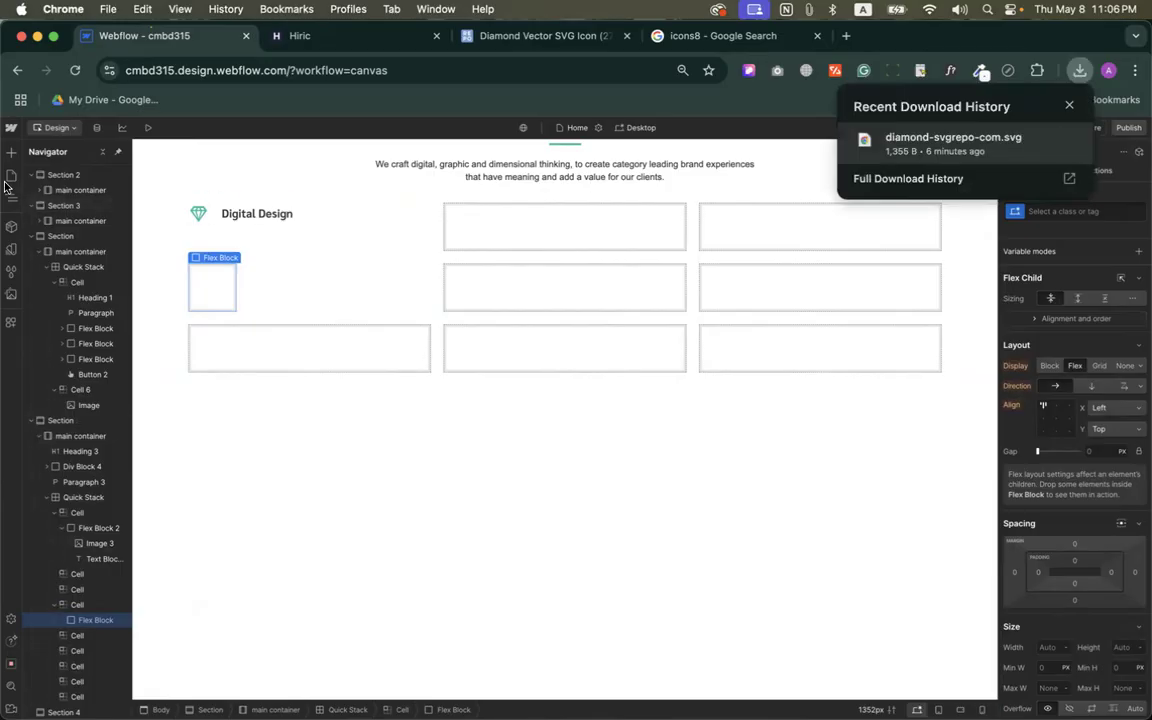
{"action": "left_click", "coordinate": [10, 271]}
{"action": "left_click_drag", "start_coordinate": [45, 224], "coordinate": [210, 290]}
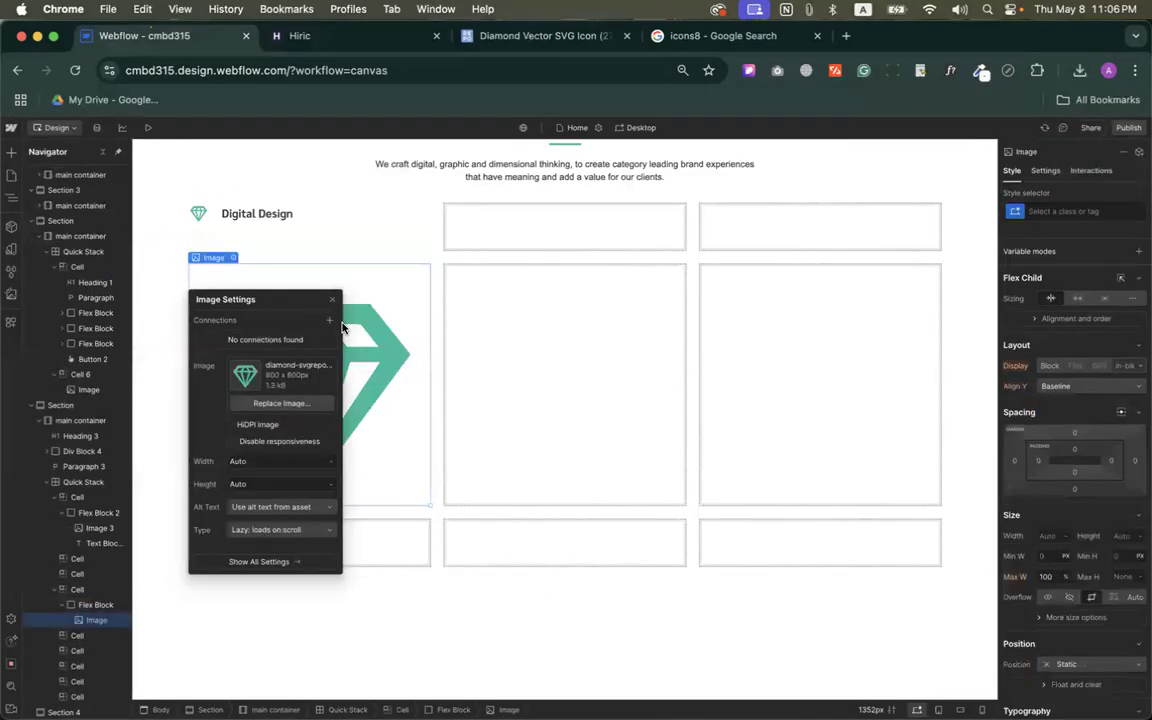
{"action": "left_click", "coordinate": [333, 300]}
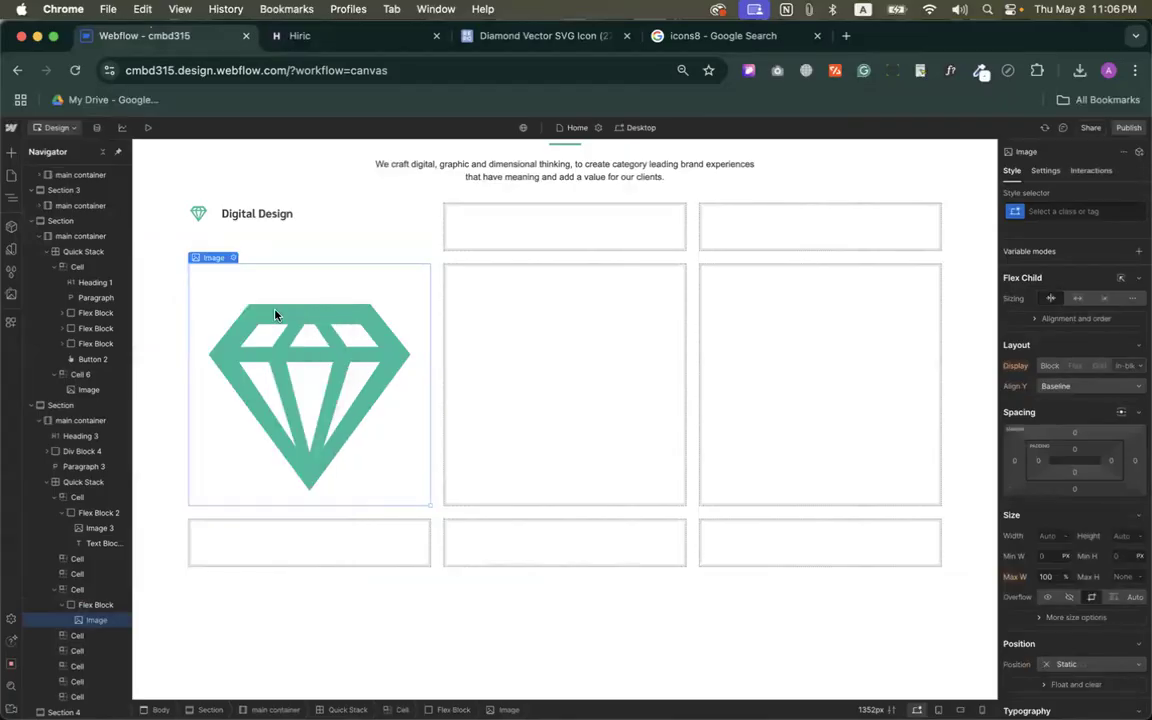
Delete the large diamond image and the flex block from the second row's first cell.
{"action": "key", "text": "Delete"}
{"action": "left_click", "coordinate": [225, 290]}
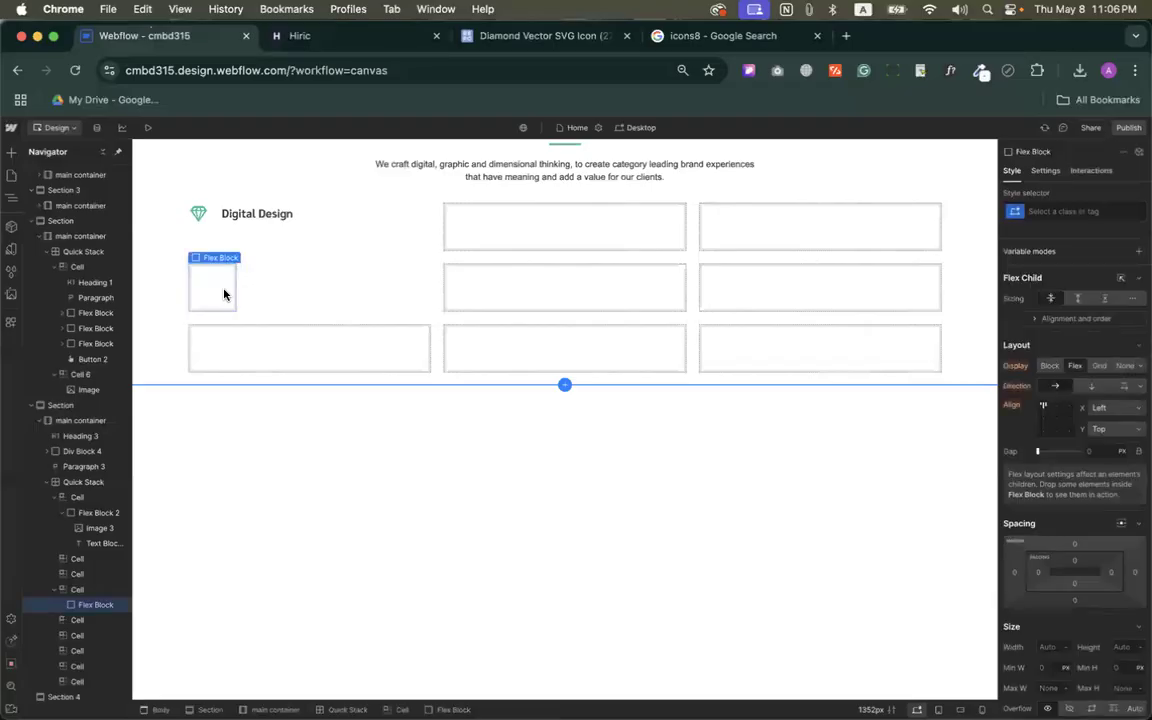
{"action": "key", "text": "Delete"}
Add a horizontal flex block to the second row's first cell and place the diamond SVG from the assets inside it.
{"action": "left_click", "coordinate": [12, 155]}
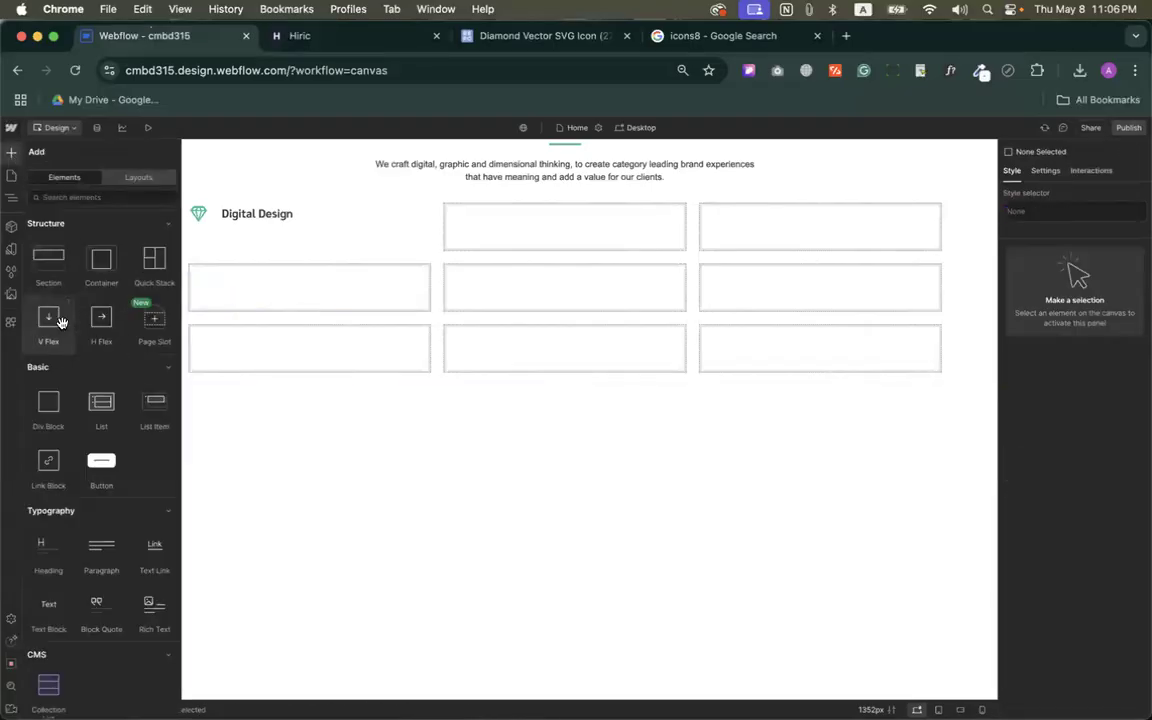
{"action": "left_click_drag", "start_coordinate": [86, 300], "coordinate": [242, 288]}
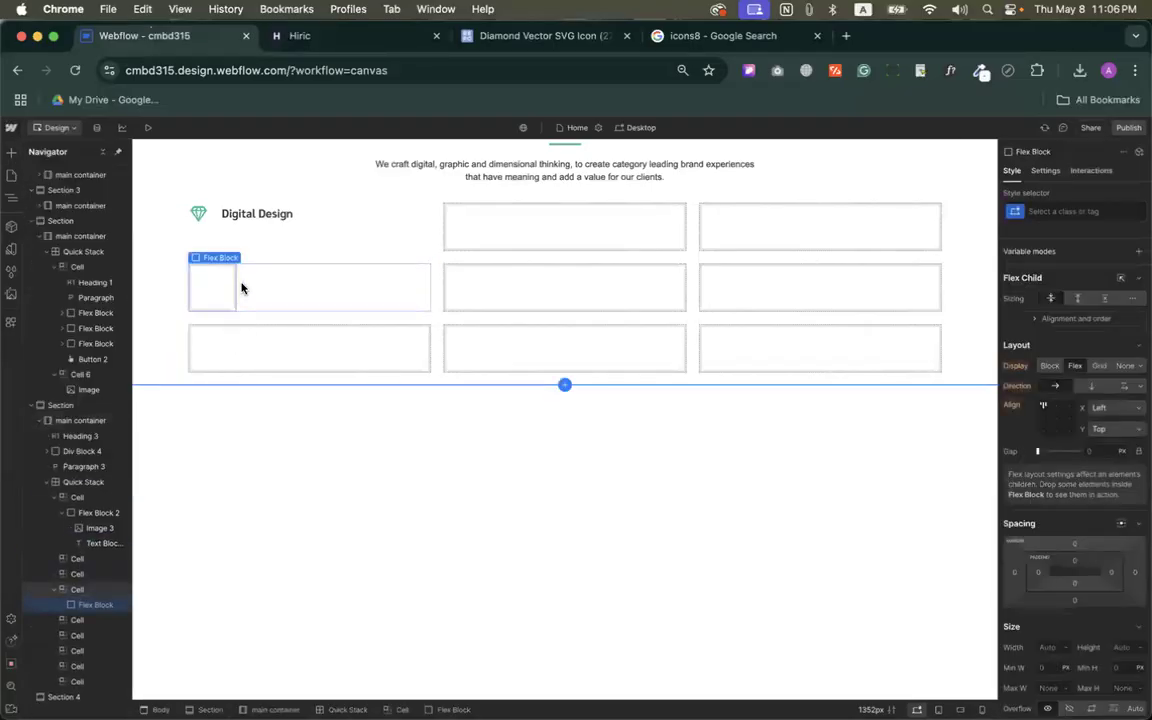
{"action": "left_click", "coordinate": [11, 152]}
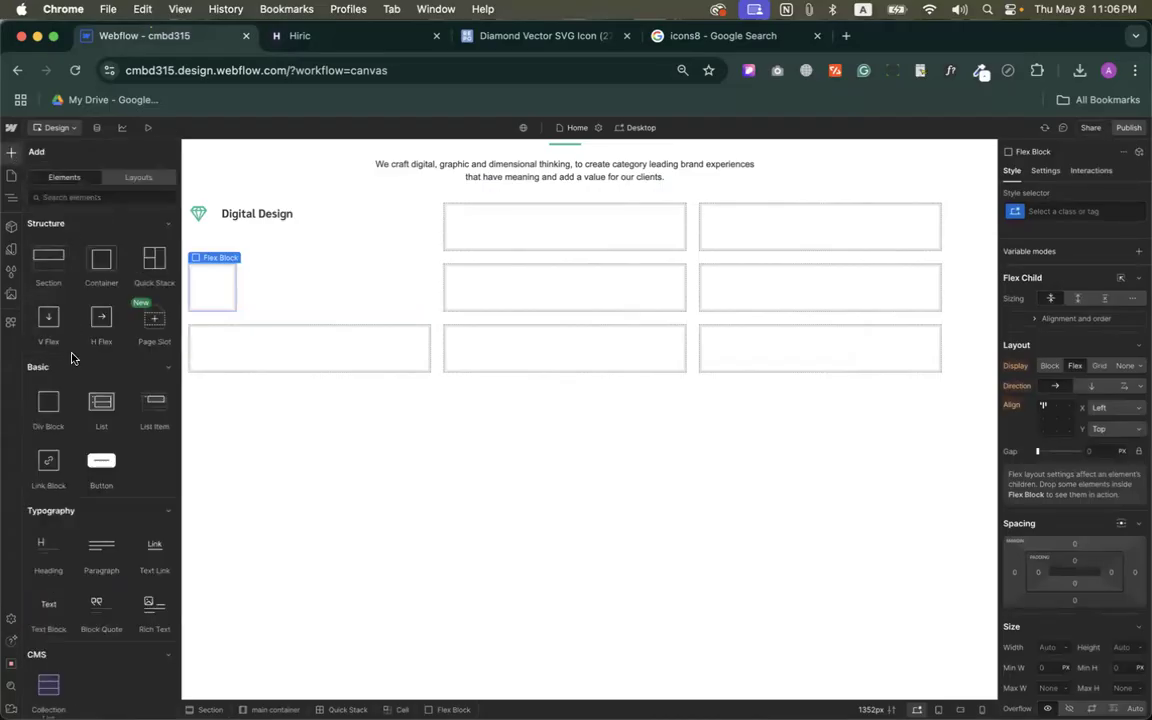
{"action": "left_click", "coordinate": [11, 292]}
{"action": "left_click_drag", "start_coordinate": [51, 232], "coordinate": [211, 362]}
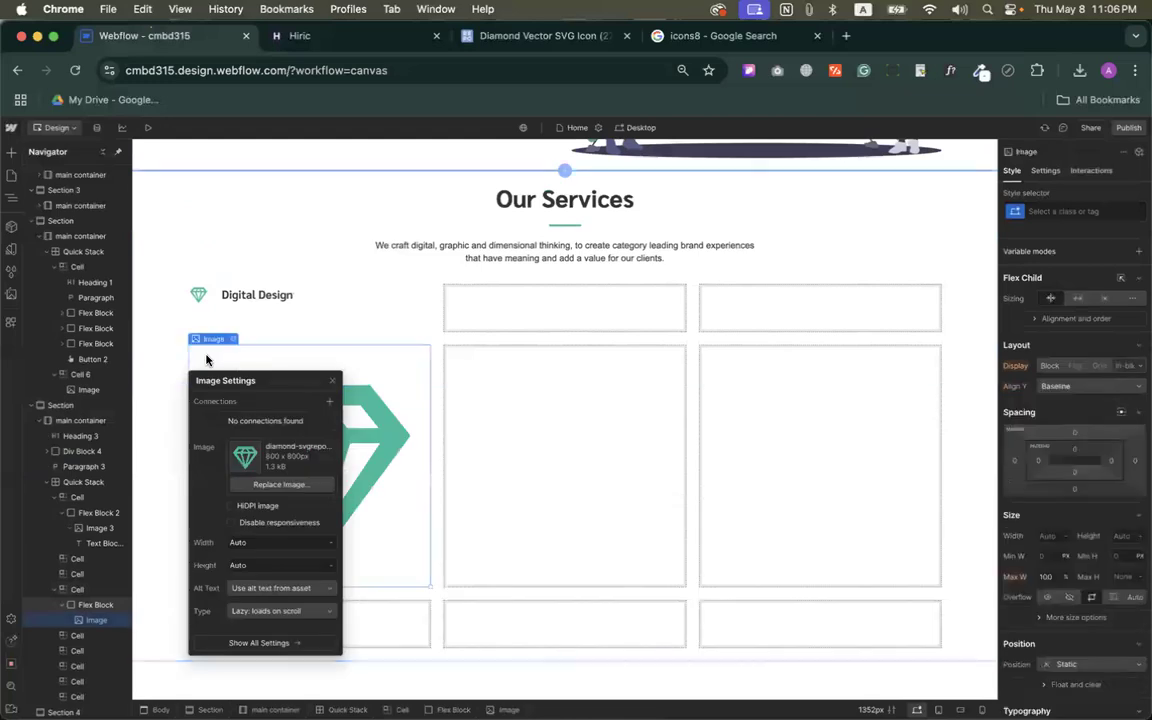
Set the second-row diamond image's width to 32 px and close its image settings.
{"action": "left_click", "coordinate": [1050, 535]}
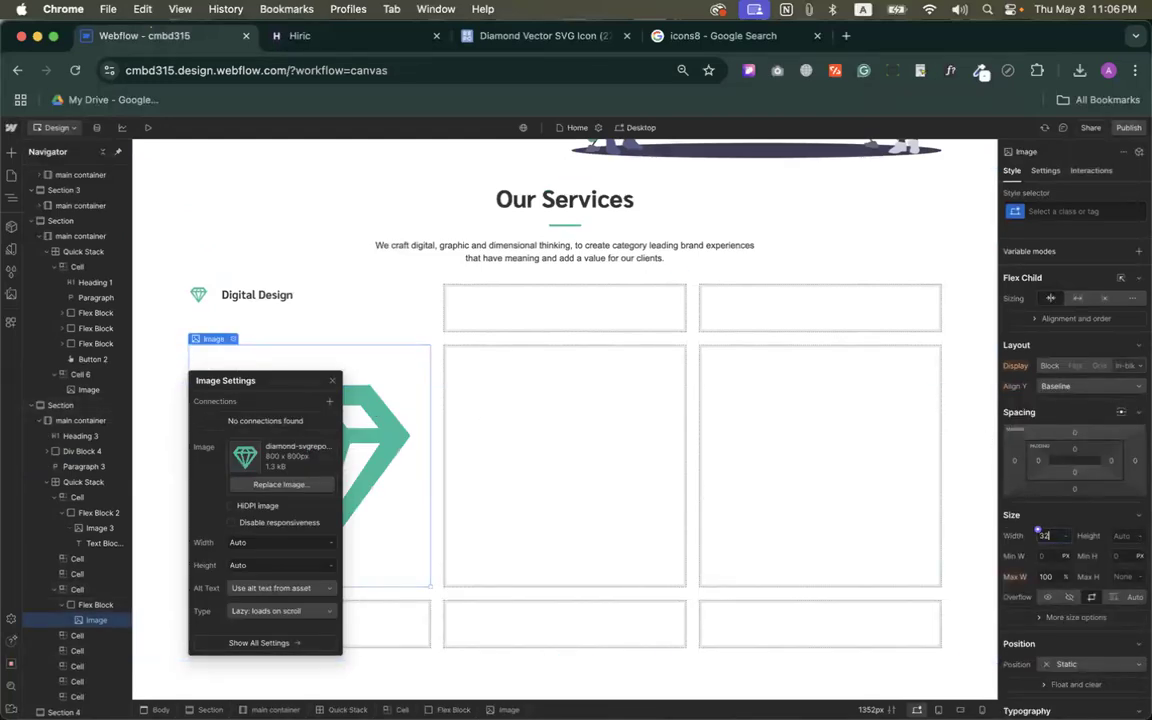
{"action": "type", "text": "32"}
{"action": "key", "text": "Return"}
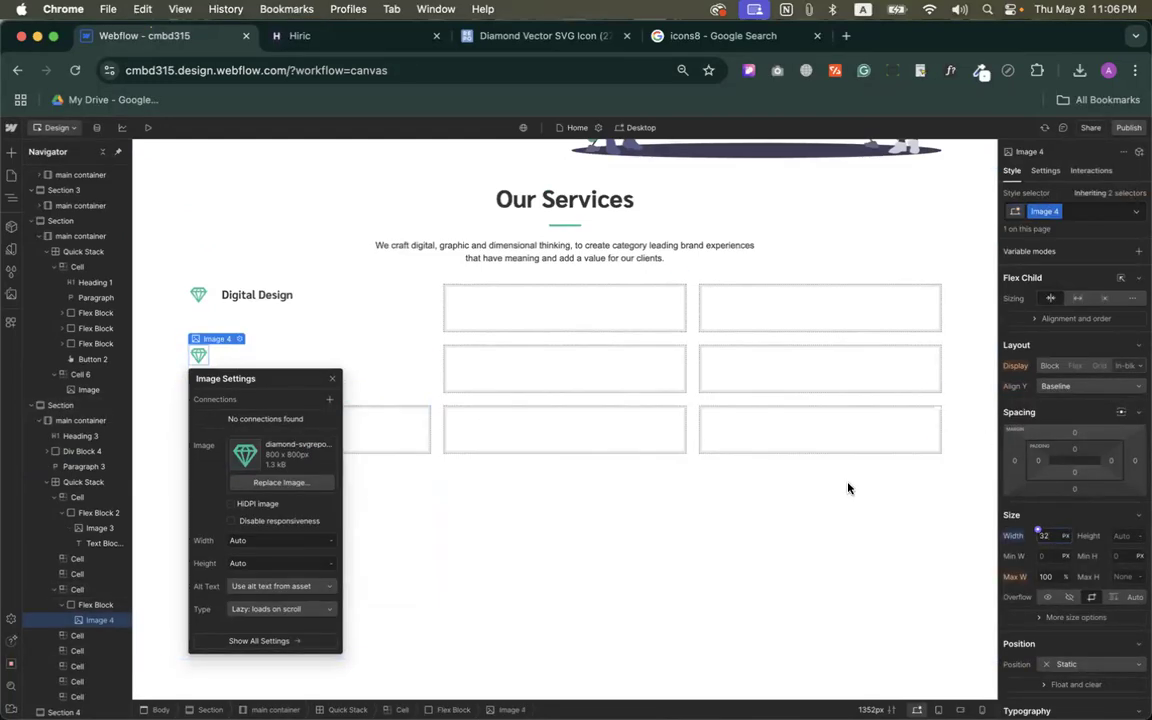
{"action": "left_click", "coordinate": [231, 356]}
Select the flex block around the second-row diamond and switch to the Hiric page to review its Digital Design card.
{"action": "left_click", "coordinate": [204, 355]}
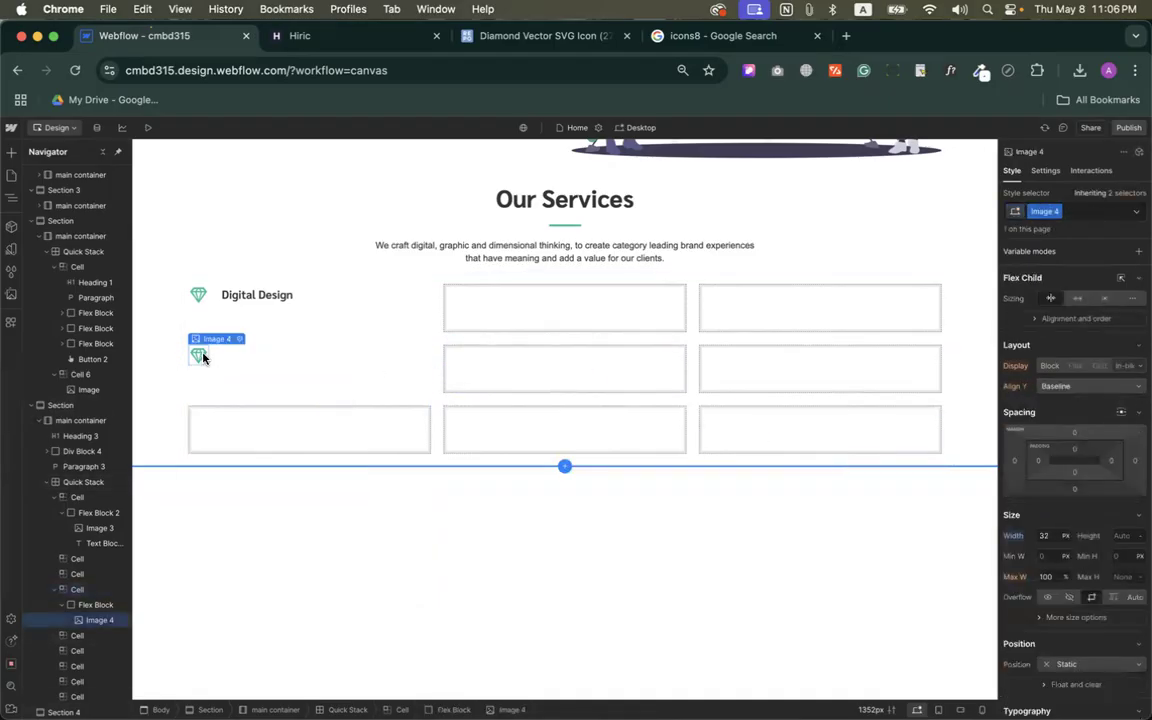
{"action": "left_click", "coordinate": [96, 605]}
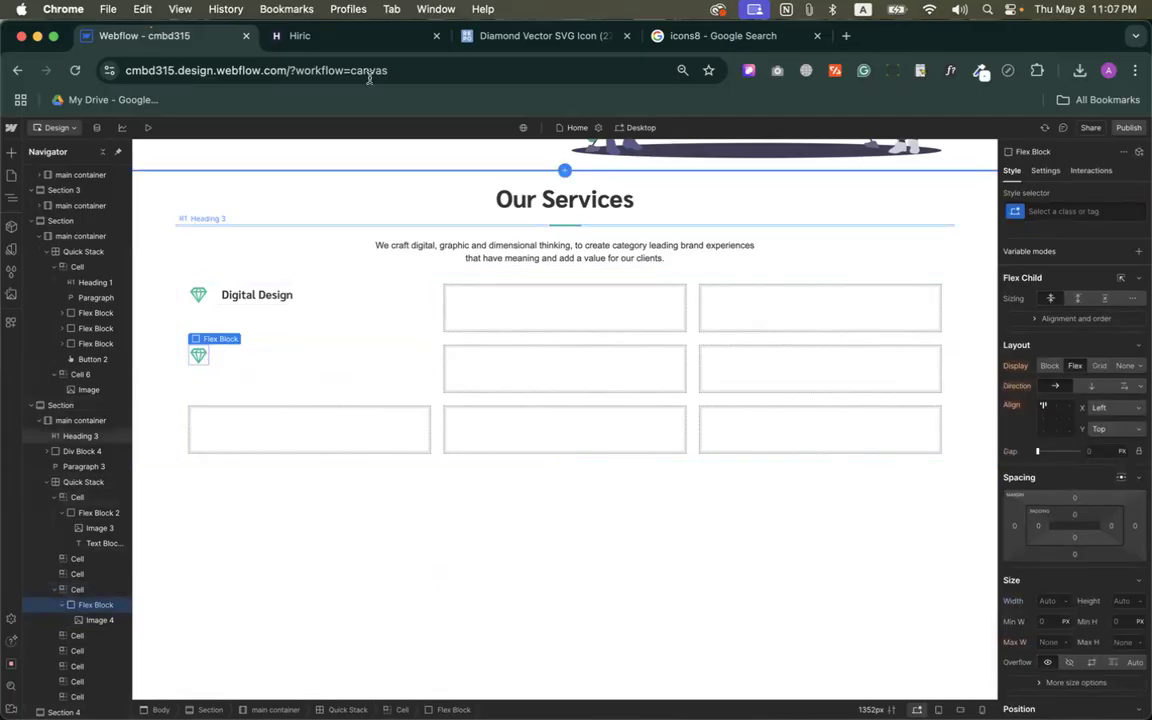
{"action": "left_click", "coordinate": [300, 35]}
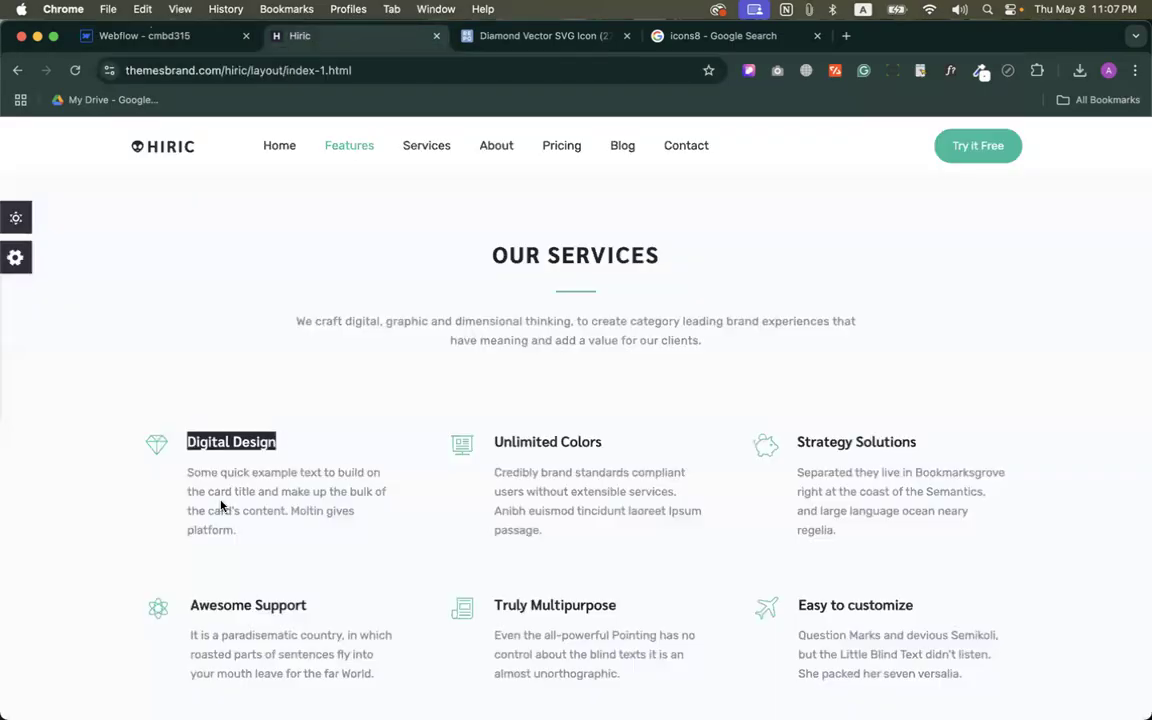
Switch to the Webflow project and add a Div Block beside the diamond image in the second-row, first-column cell's flex block.
{"action": "left_click", "coordinate": [236, 531], "text": "shift"}
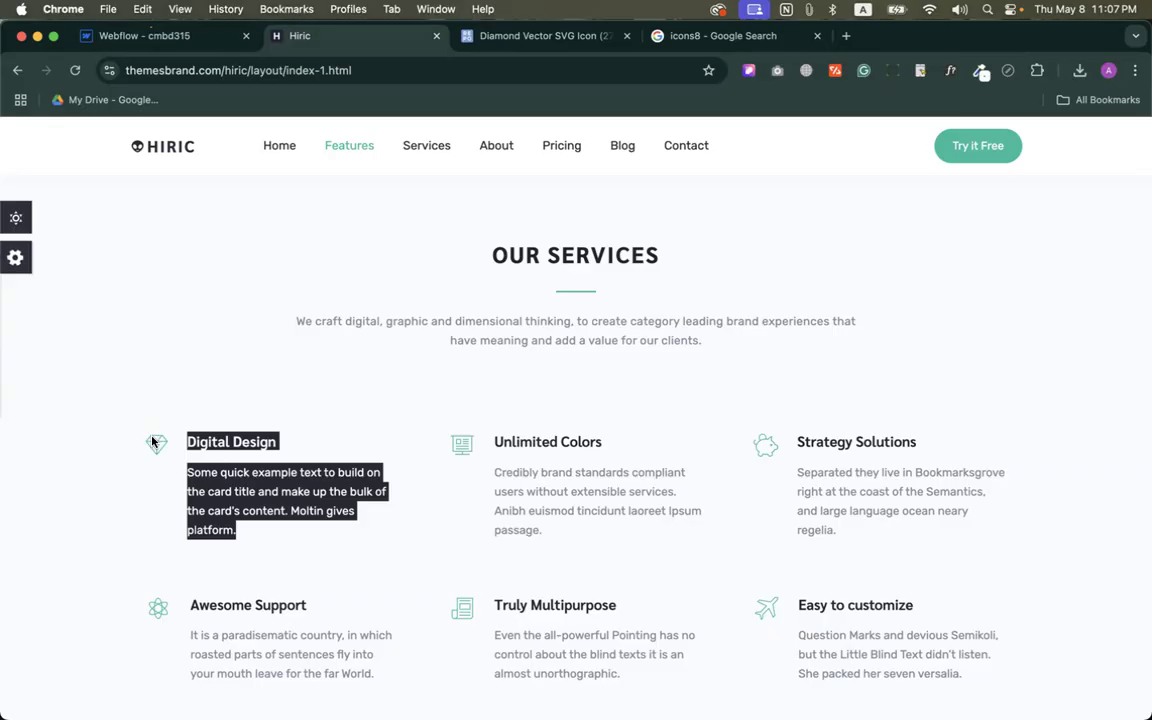
{"action": "left_click", "coordinate": [244, 503]}
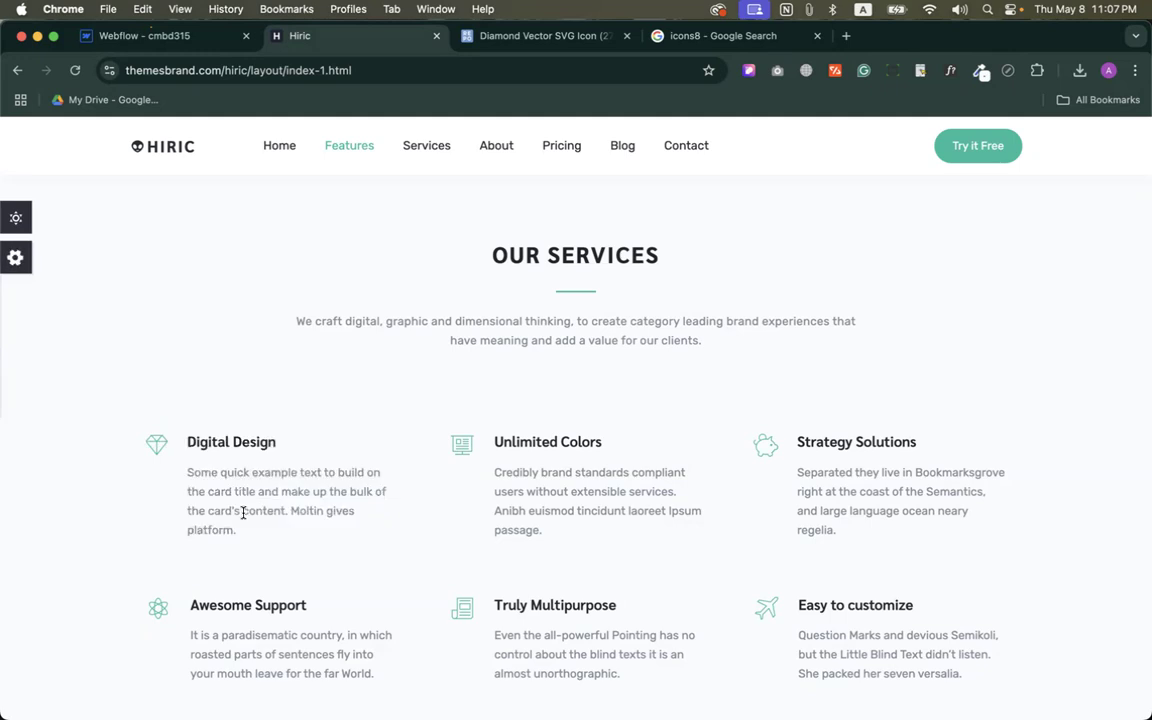
{"action": "left_click", "coordinate": [150, 36]}
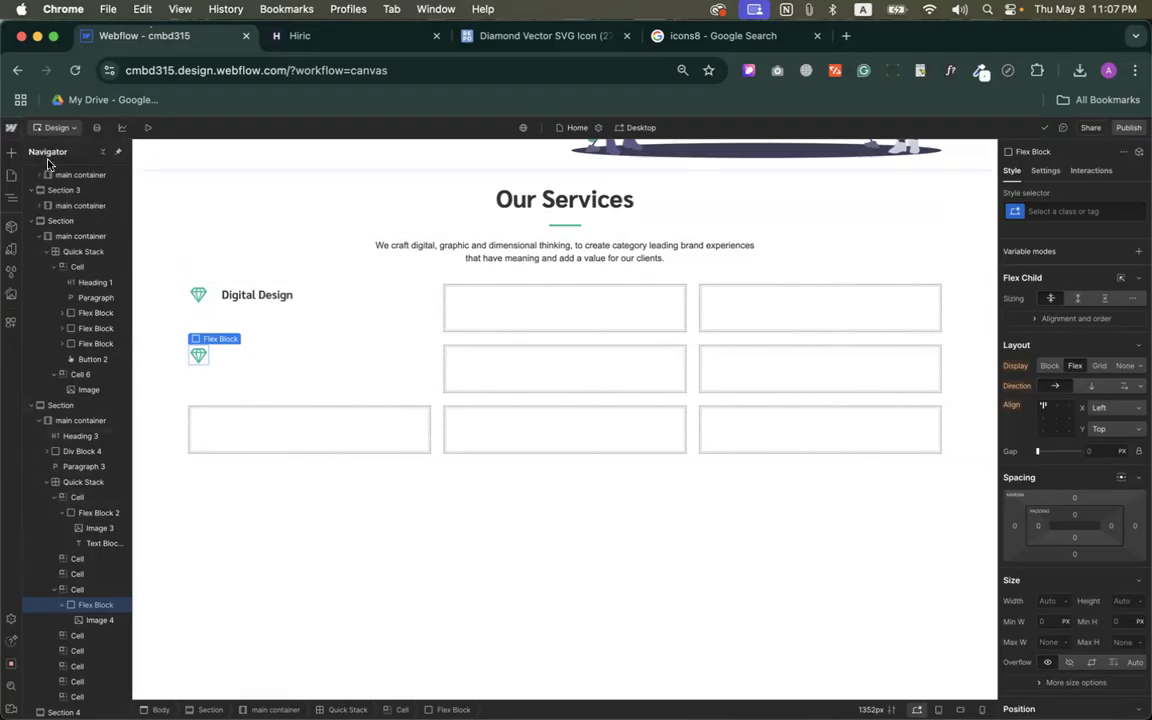
{"action": "left_click", "coordinate": [11, 153]}
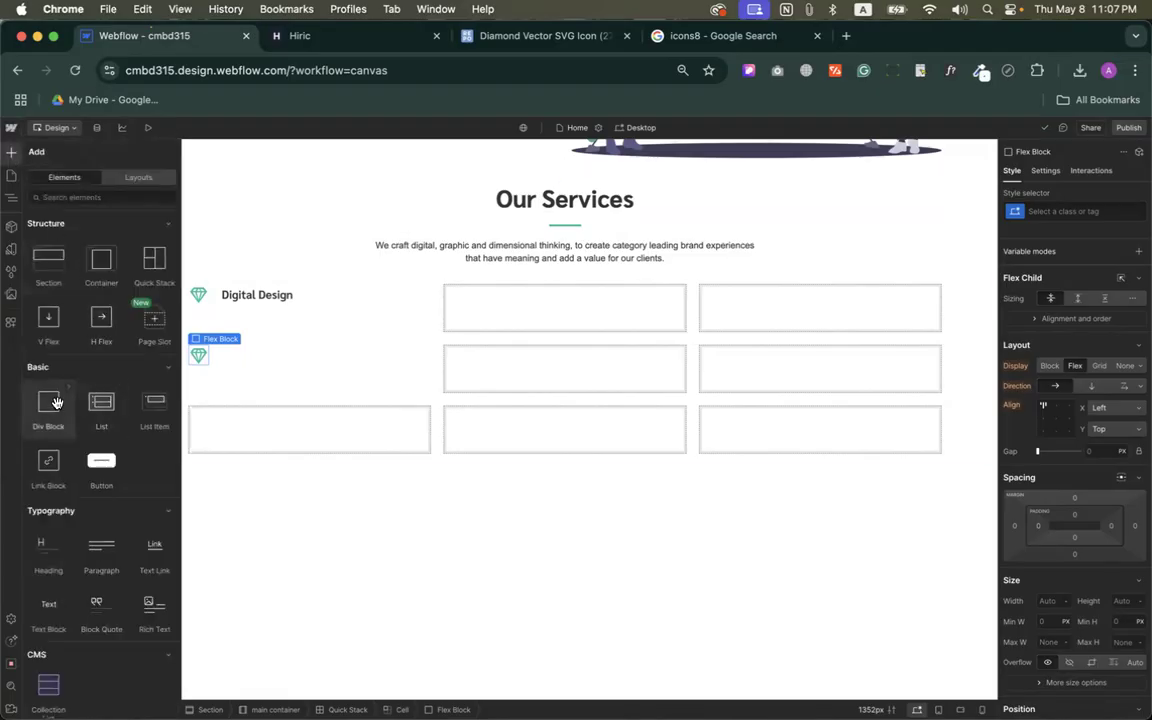
{"action": "left_click_drag", "start_coordinate": [44, 406], "coordinate": [204, 355]}
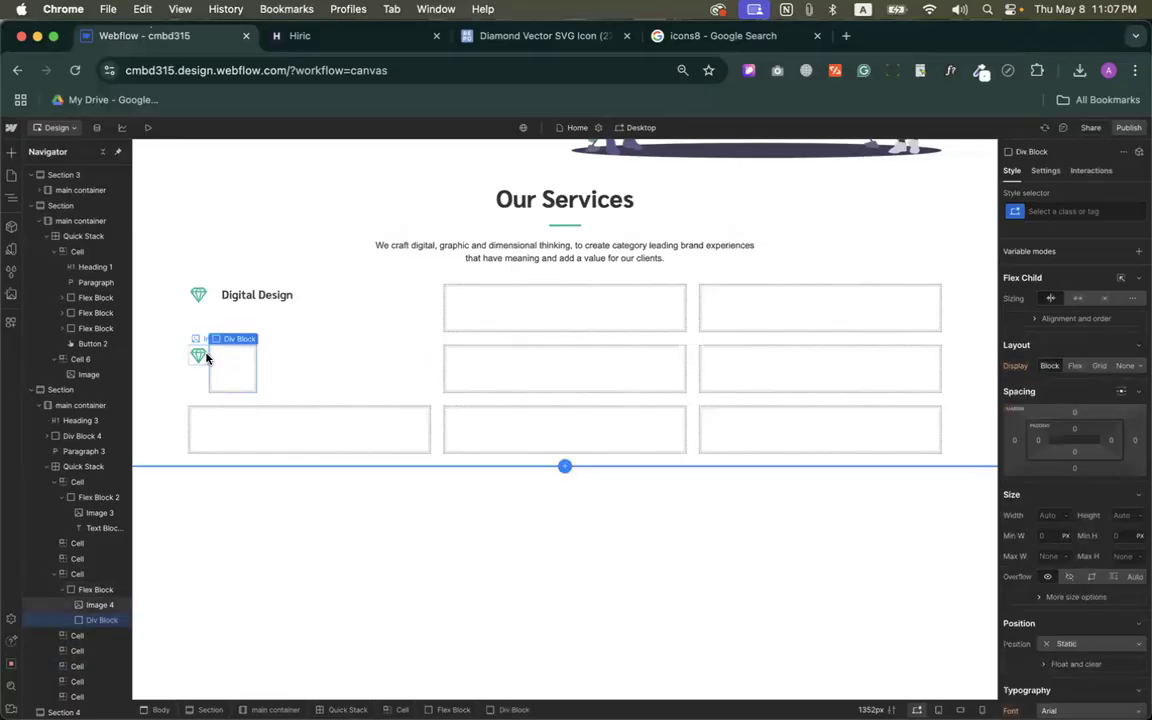
Add a Heading and a Paragraph inside the Div Block beside the second-row diamond icon.
{"action": "left_click", "coordinate": [11, 152]}
{"action": "left_click_drag", "start_coordinate": [50, 539], "coordinate": [230, 356]}
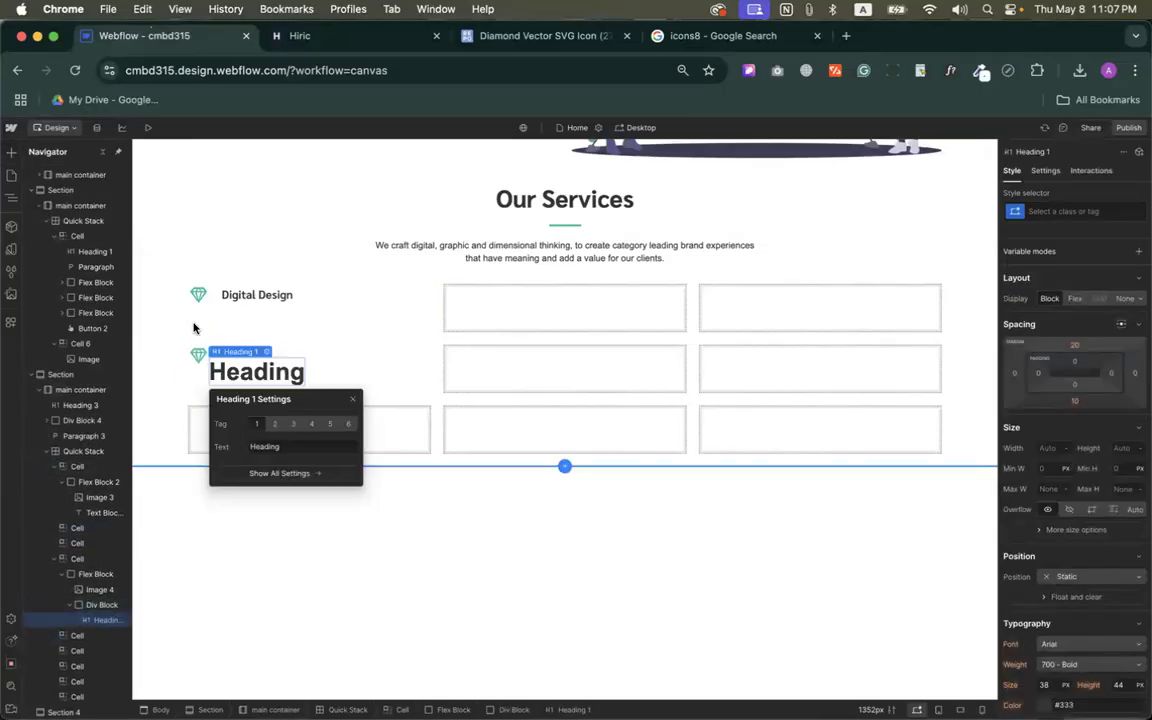
{"action": "left_click", "coordinate": [11, 152]}
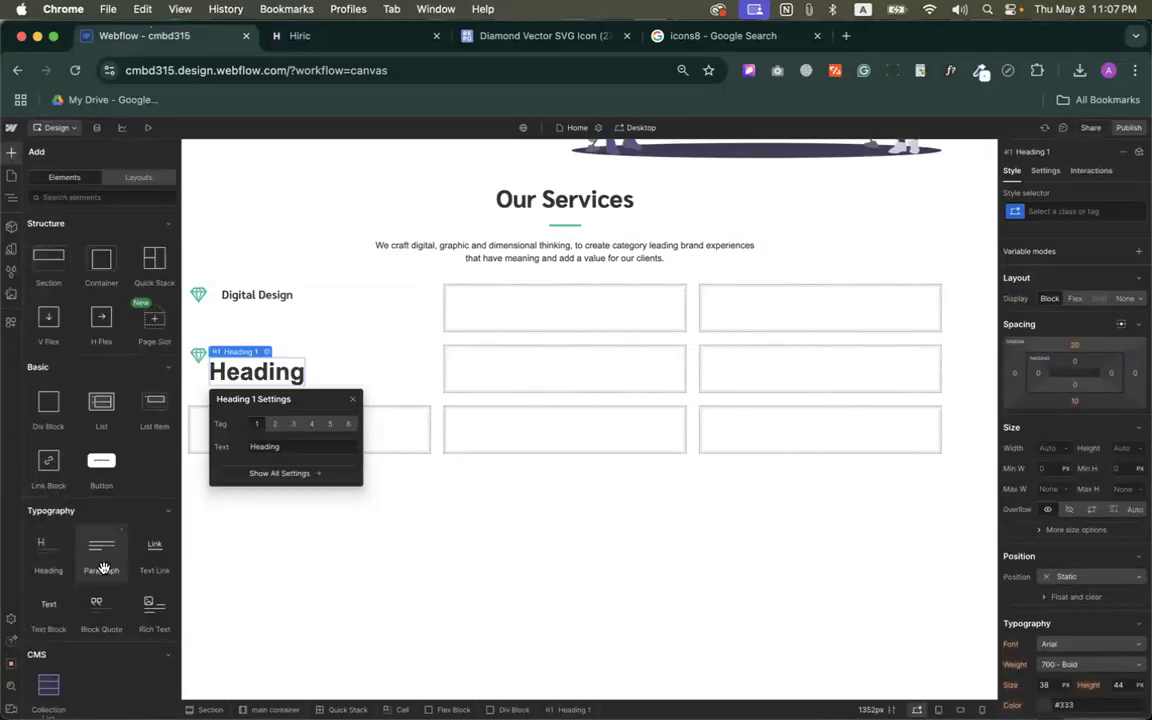
{"action": "left_click_drag", "start_coordinate": [100, 552], "coordinate": [220, 372]}
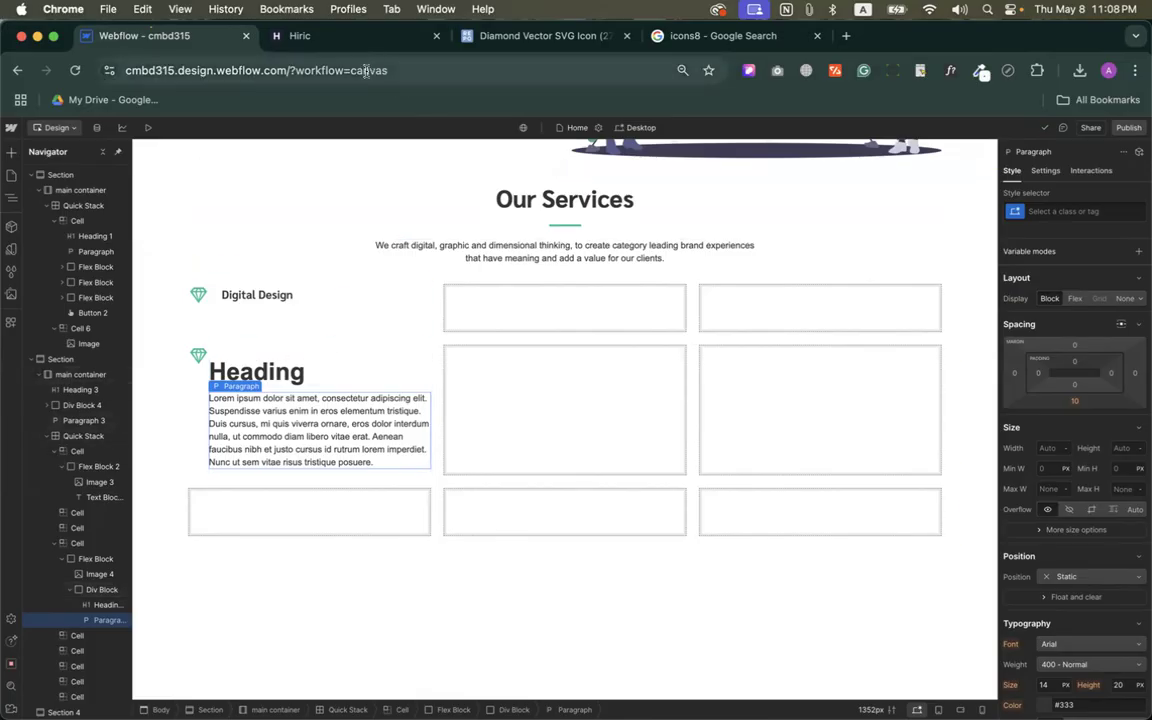
{"action": "left_click", "coordinate": [313, 354]}
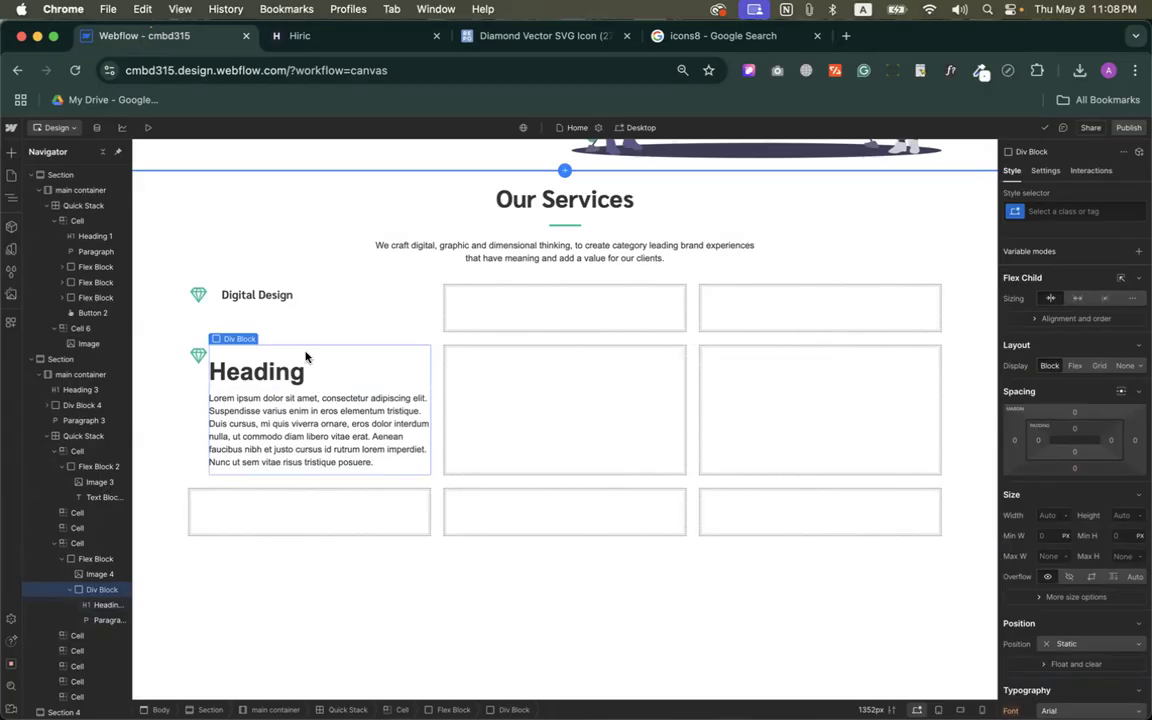
Examine how the Digital Design card on the Hiric reference page groups its title and description beside the icon.
{"action": "left_click", "coordinate": [296, 40]}
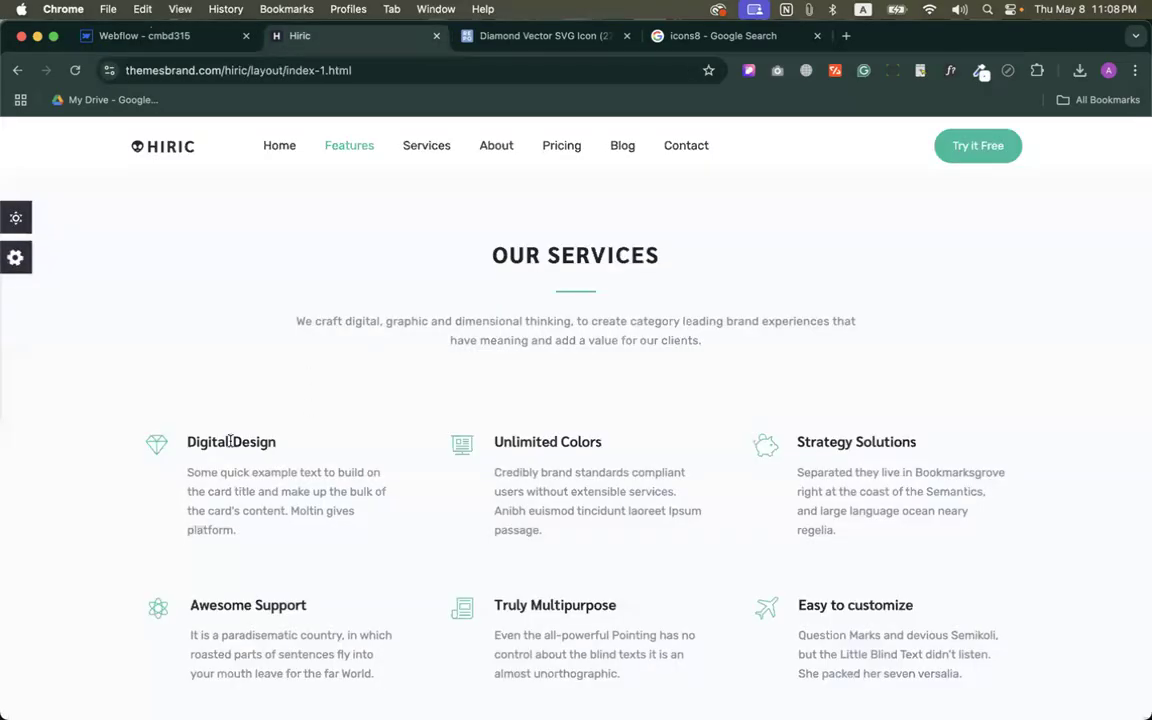
{"action": "scroll", "coordinate": [185, 455], "scroll_direction": "down", "scroll_amount": 3}
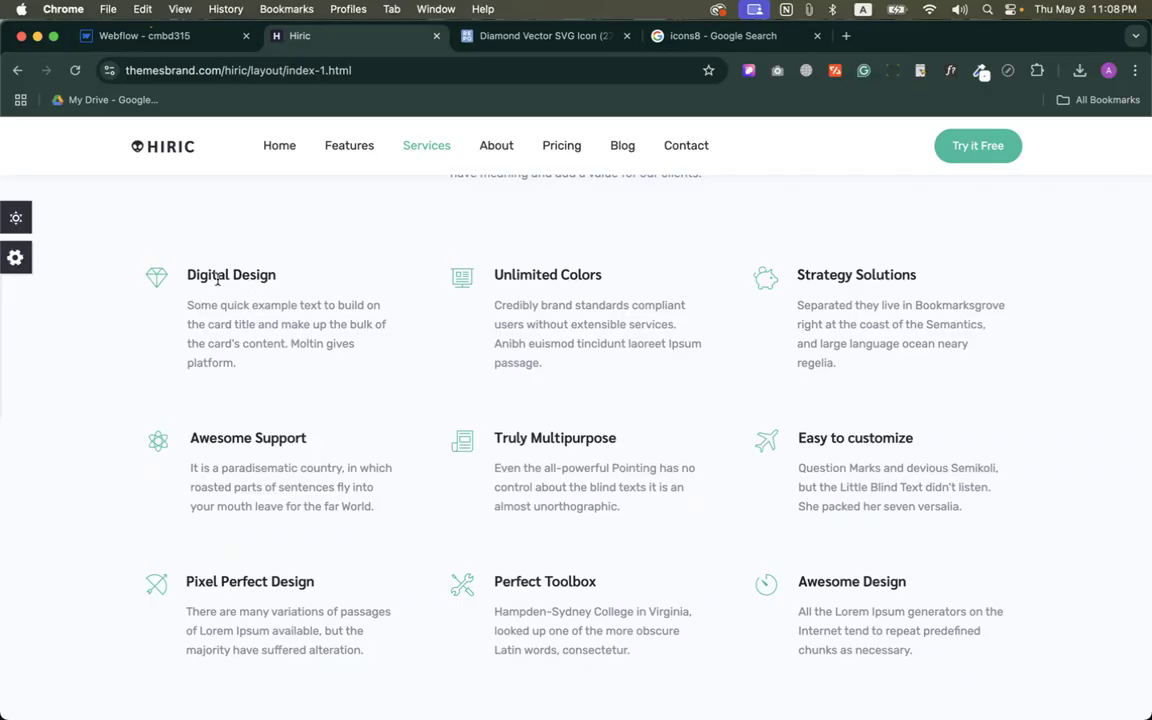
{"action": "left_click_drag", "start_coordinate": [191, 273], "coordinate": [249, 381]}
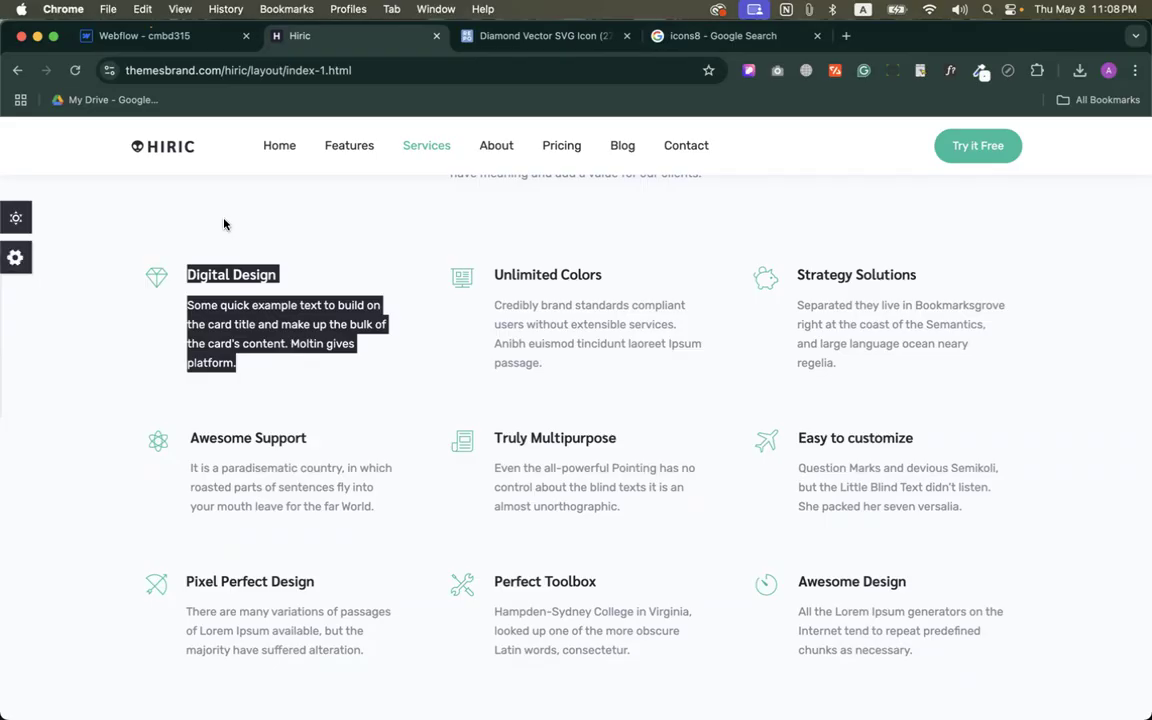
{"action": "left_click", "coordinate": [211, 265]}
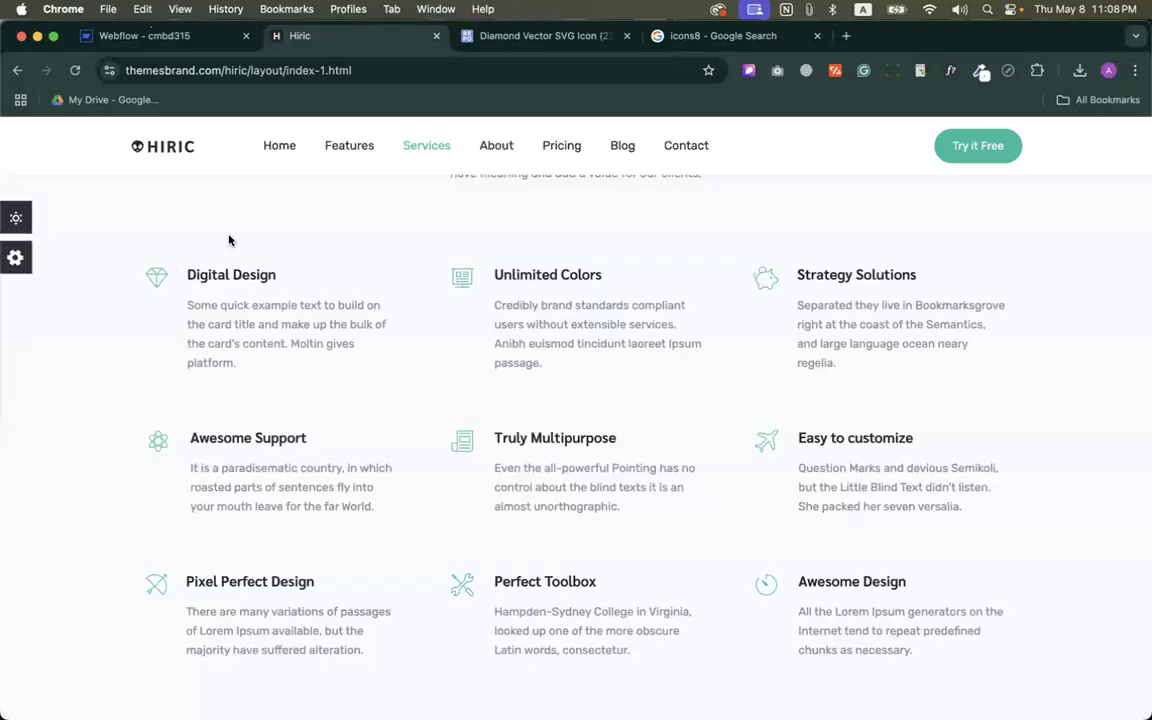
{"action": "left_click", "coordinate": [161, 46]}
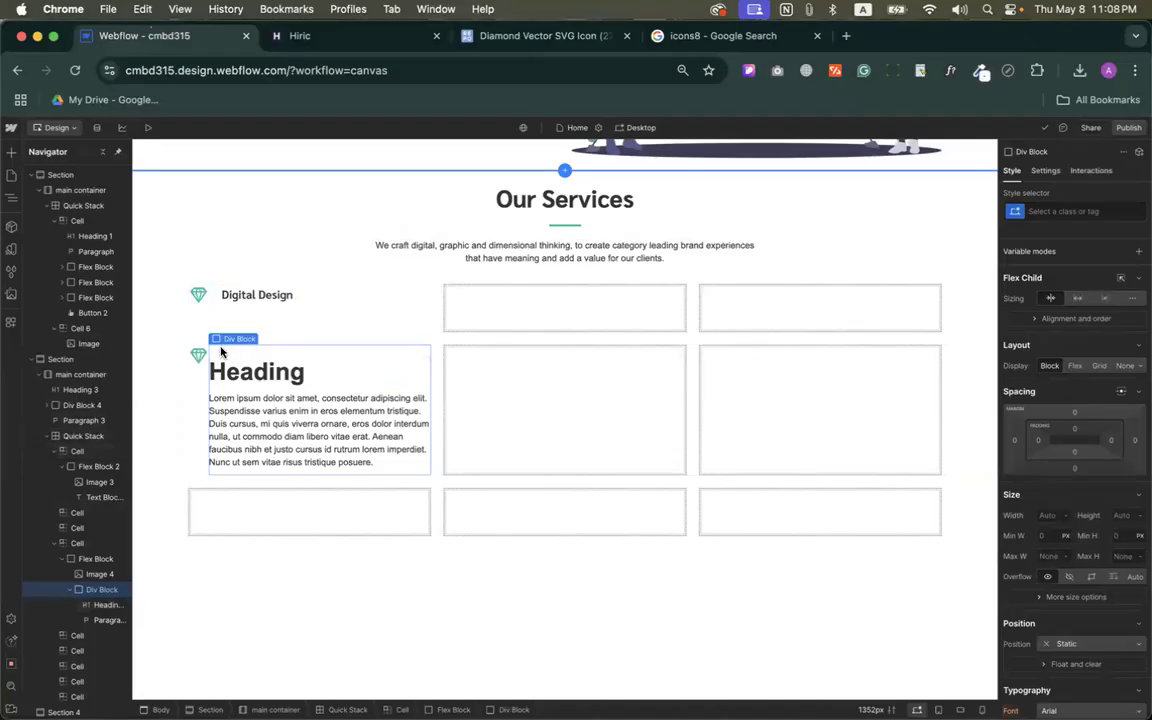
{"action": "left_click", "coordinate": [297, 38]}
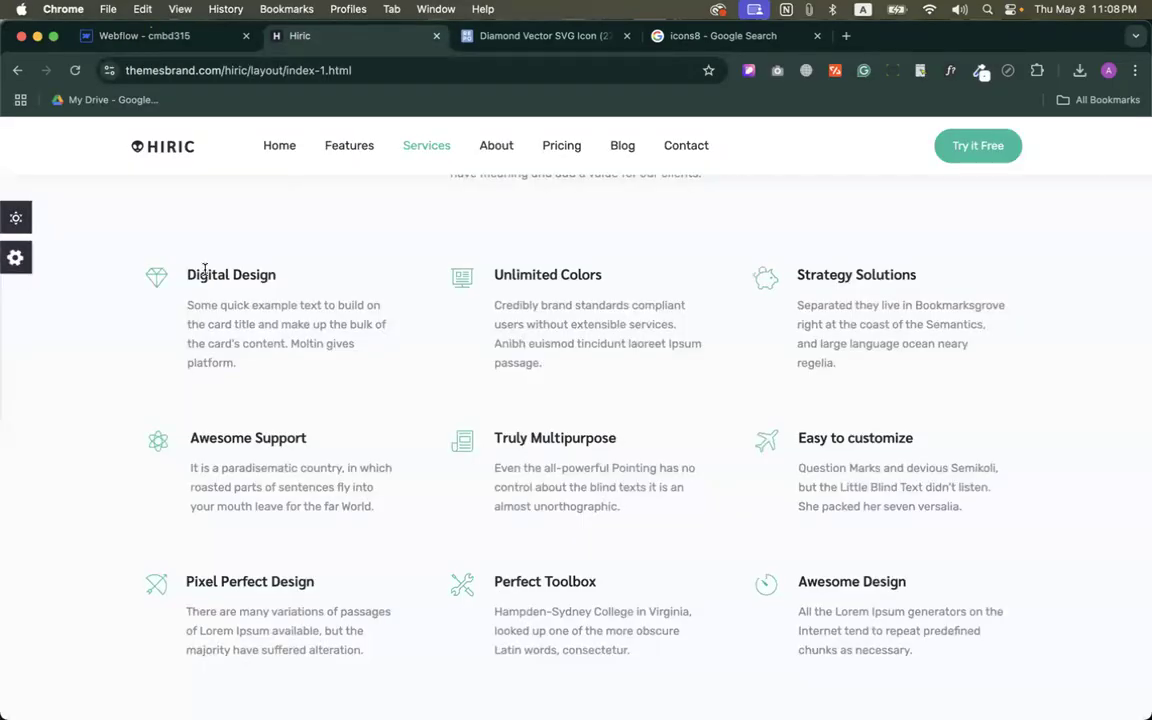
{"action": "left_click_drag", "start_coordinate": [185, 268], "coordinate": [286, 374]}
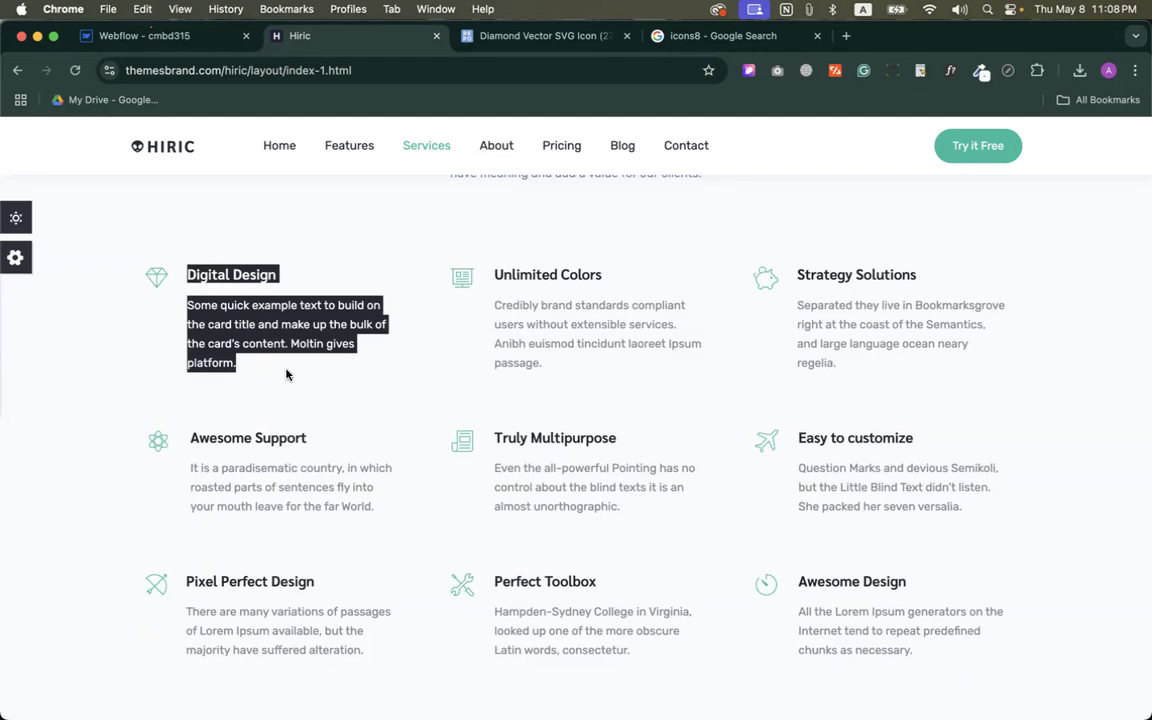
Compare the heading and paragraph in the "Build your dream website today" banner with the Digital Design card's text.
{"action": "scroll", "coordinate": [291, 375], "scroll_direction": "down", "scroll_amount": 6}
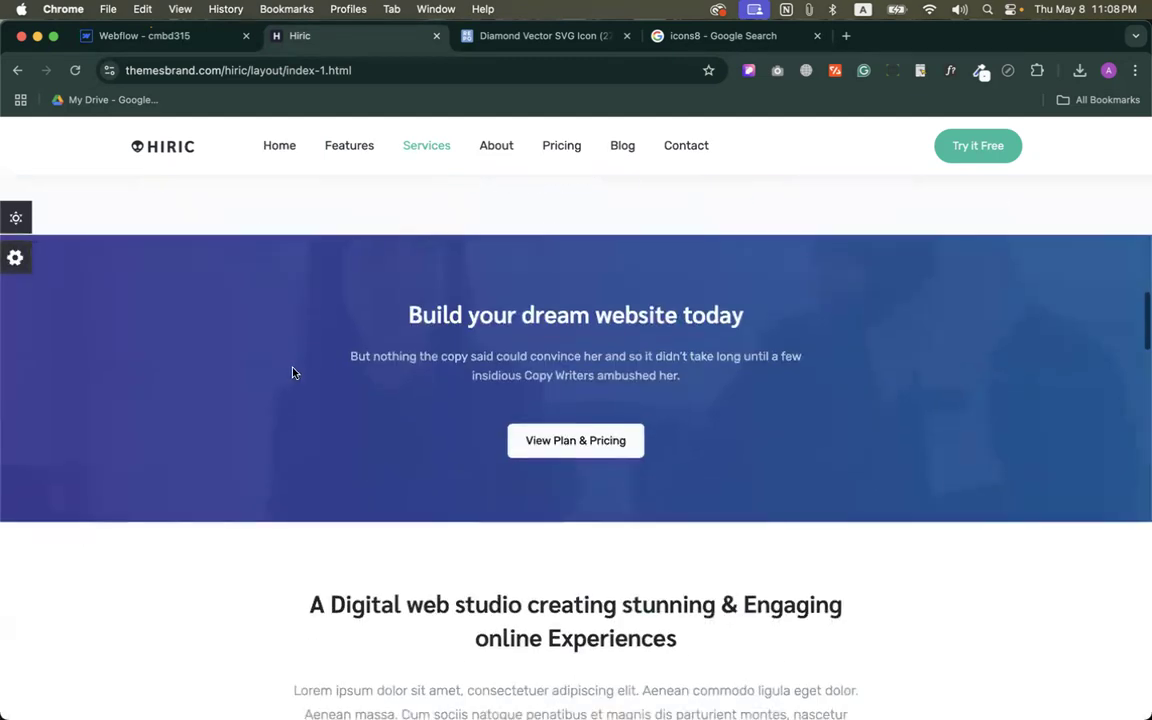
{"action": "left_click_drag", "start_coordinate": [388, 318], "coordinate": [627, 406]}
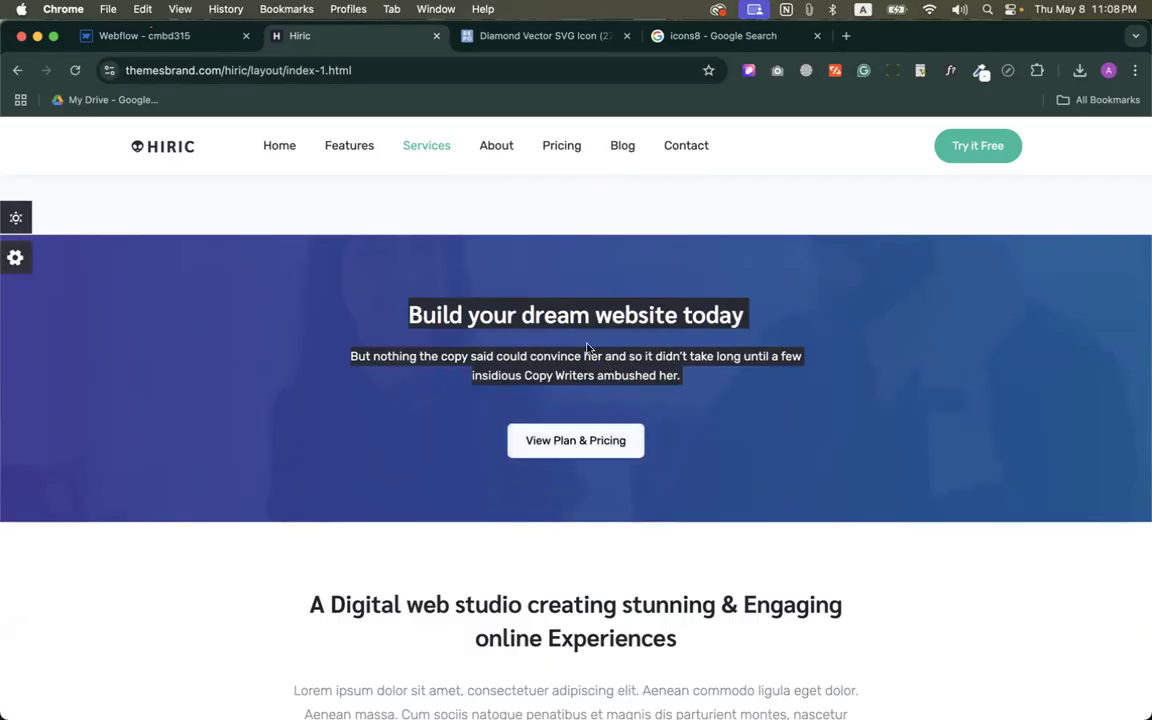
{"action": "scroll", "coordinate": [560, 330], "scroll_direction": "up", "scroll_amount": 1}
{"action": "left_click", "coordinate": [538, 380]}
{"action": "triple_click", "coordinate": [538, 380]}
{"action": "triple_click", "coordinate": [556, 428]}
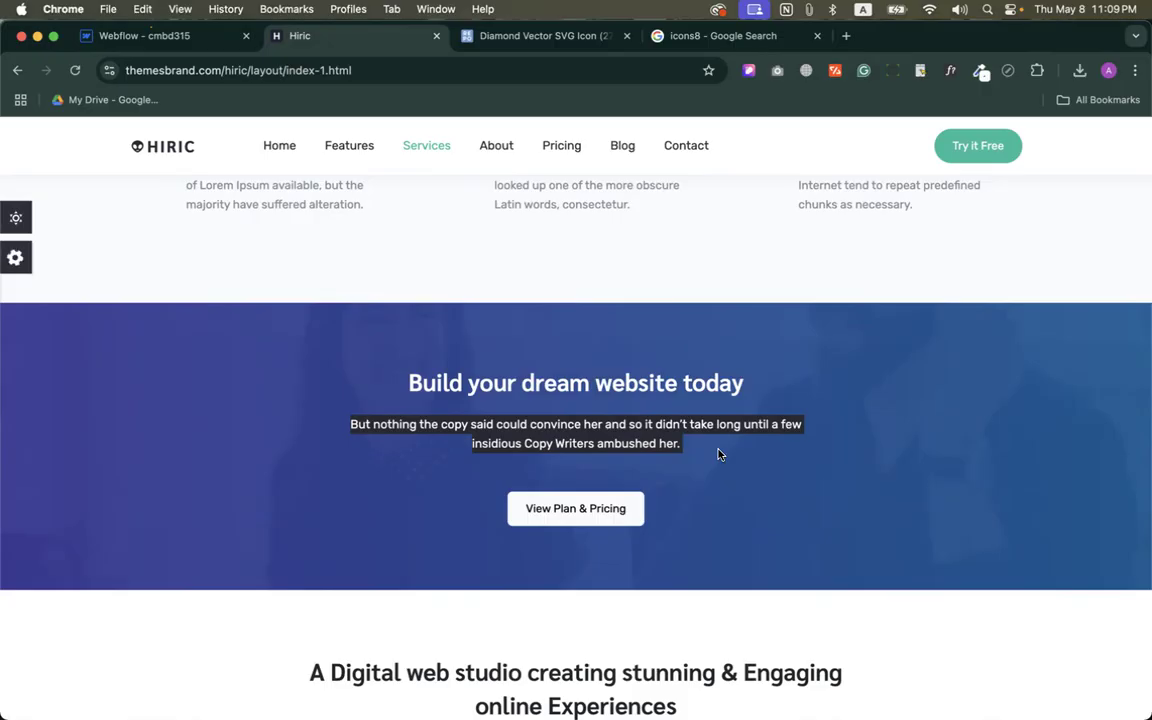
{"action": "scroll", "coordinate": [707, 404], "scroll_direction": "up", "scroll_amount": 5}
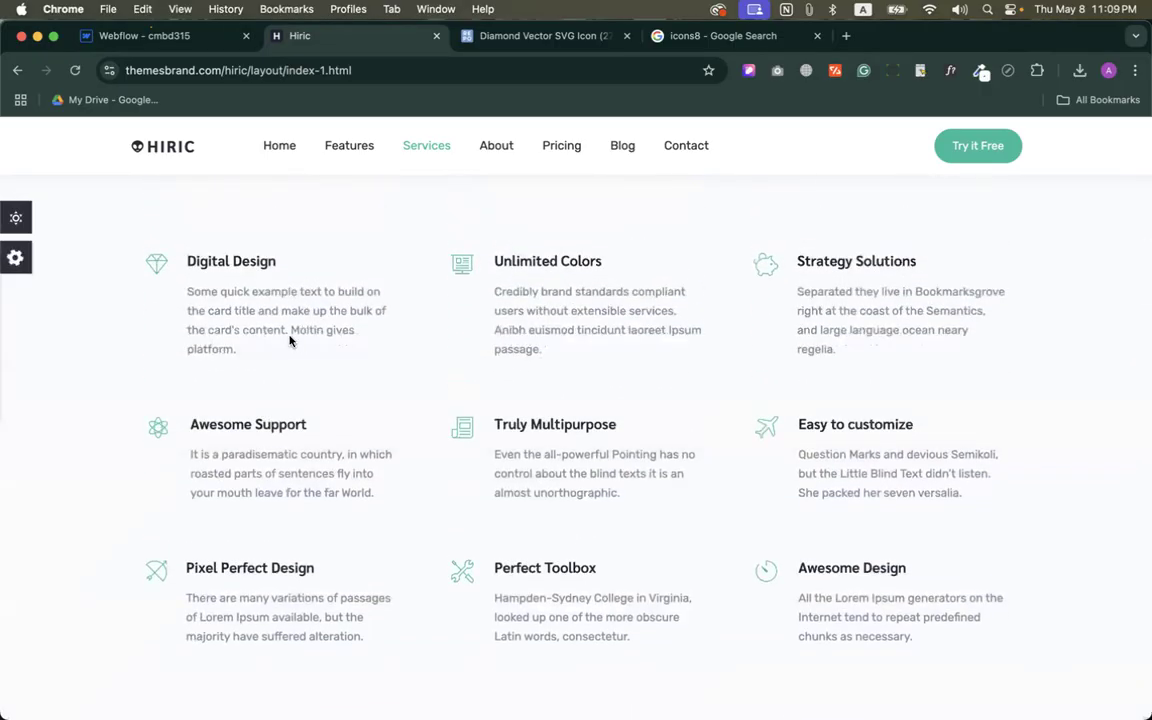
{"action": "left_click_drag", "start_coordinate": [237, 353], "coordinate": [185, 260]}
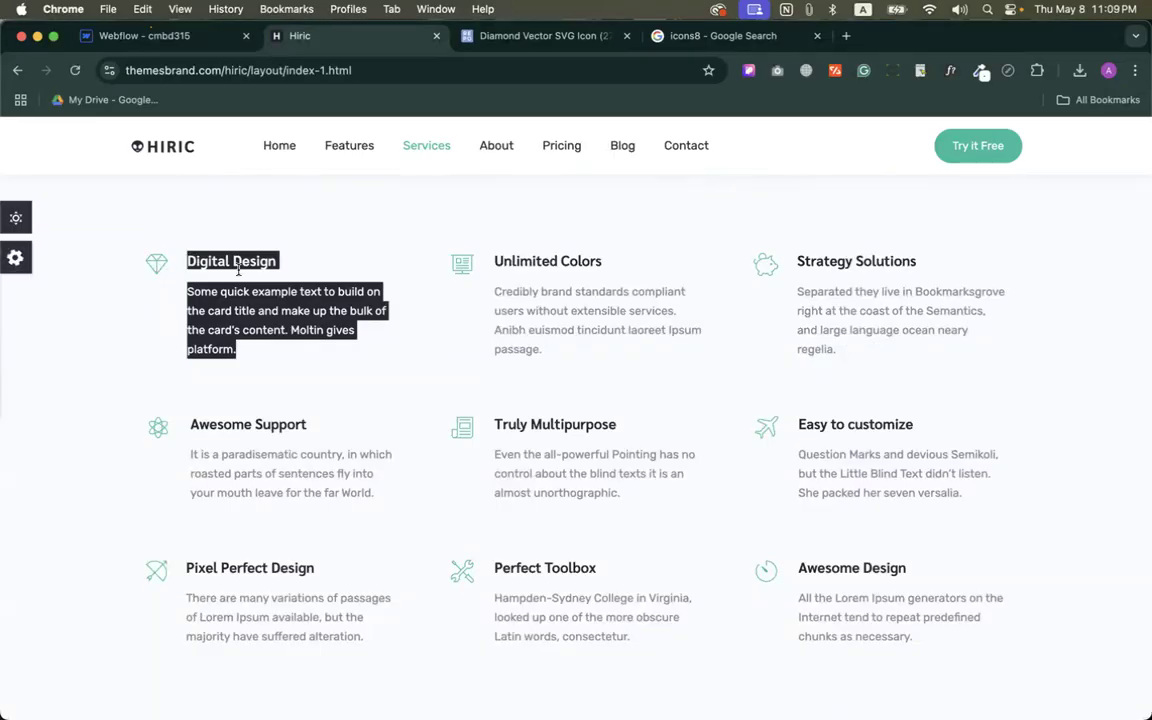
Return to the Webflow project and add a two-column Columns element to the middle cell of the second row.
{"action": "left_click", "coordinate": [185, 36]}
{"action": "left_click", "coordinate": [11, 152]}
{"action": "scroll", "coordinate": [89, 560], "scroll_direction": "down", "scroll_amount": 10}
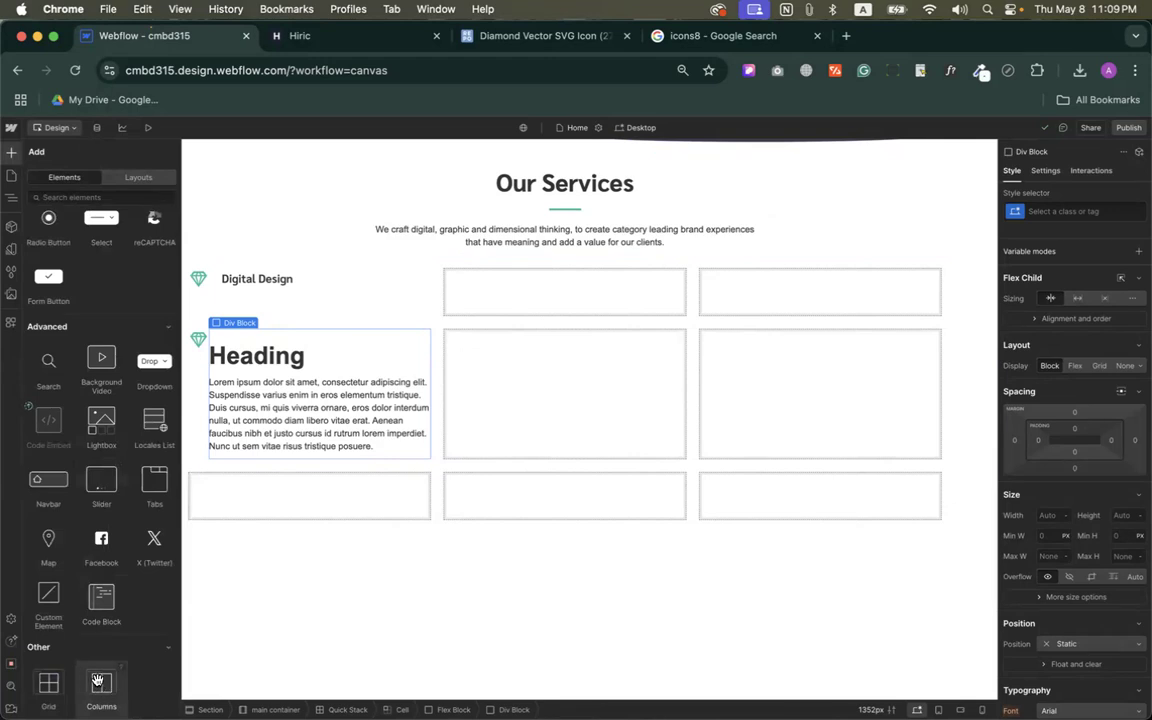
{"action": "left_click_drag", "start_coordinate": [97, 681], "coordinate": [513, 376]}
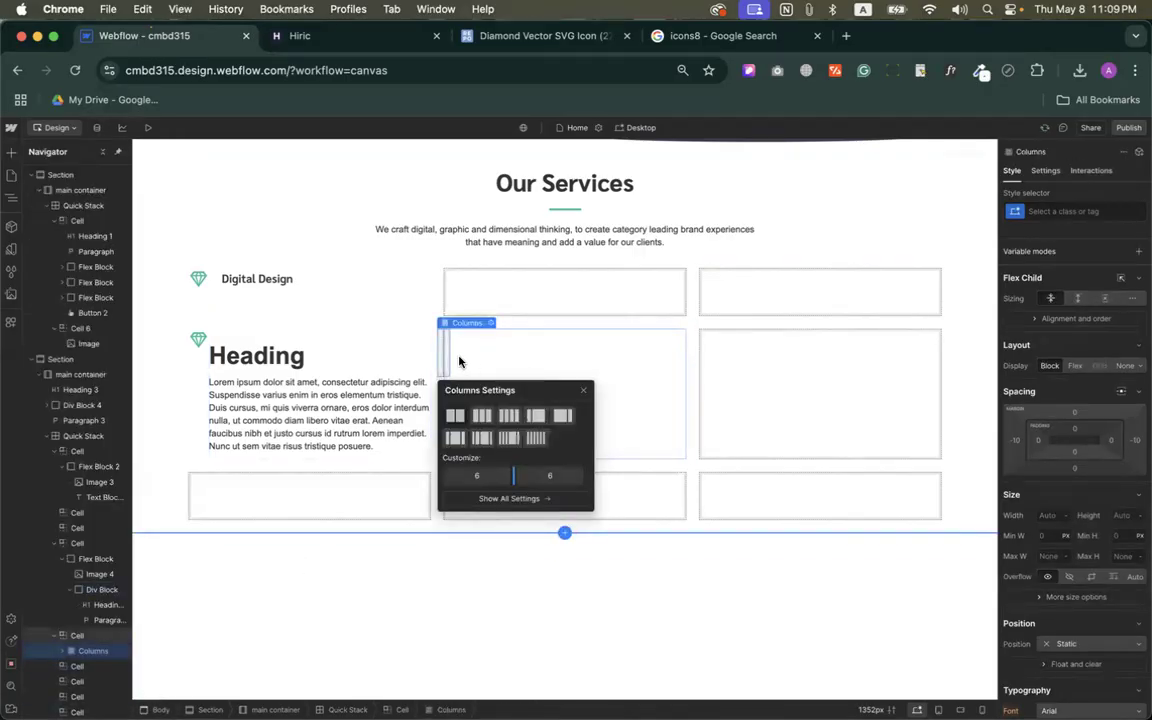
{"action": "left_click", "coordinate": [584, 389]}
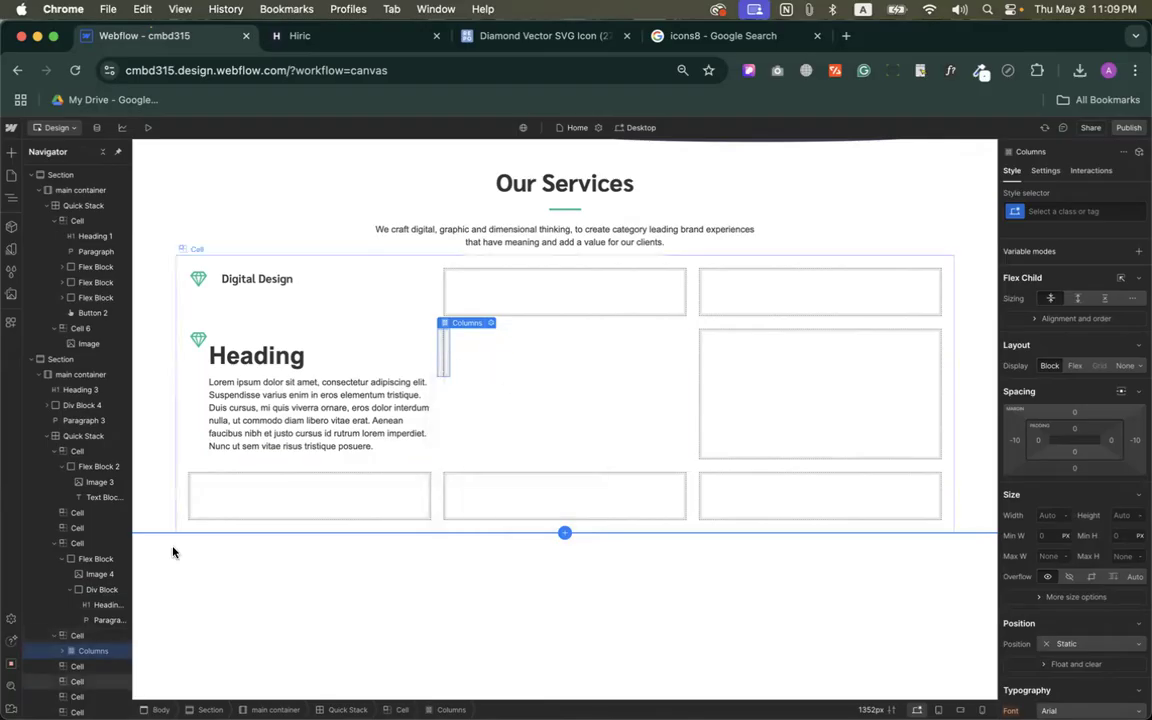
Place the diamond SVG from the assets inside Column 1 of the new Columns element.
{"action": "left_click", "coordinate": [62, 652]}
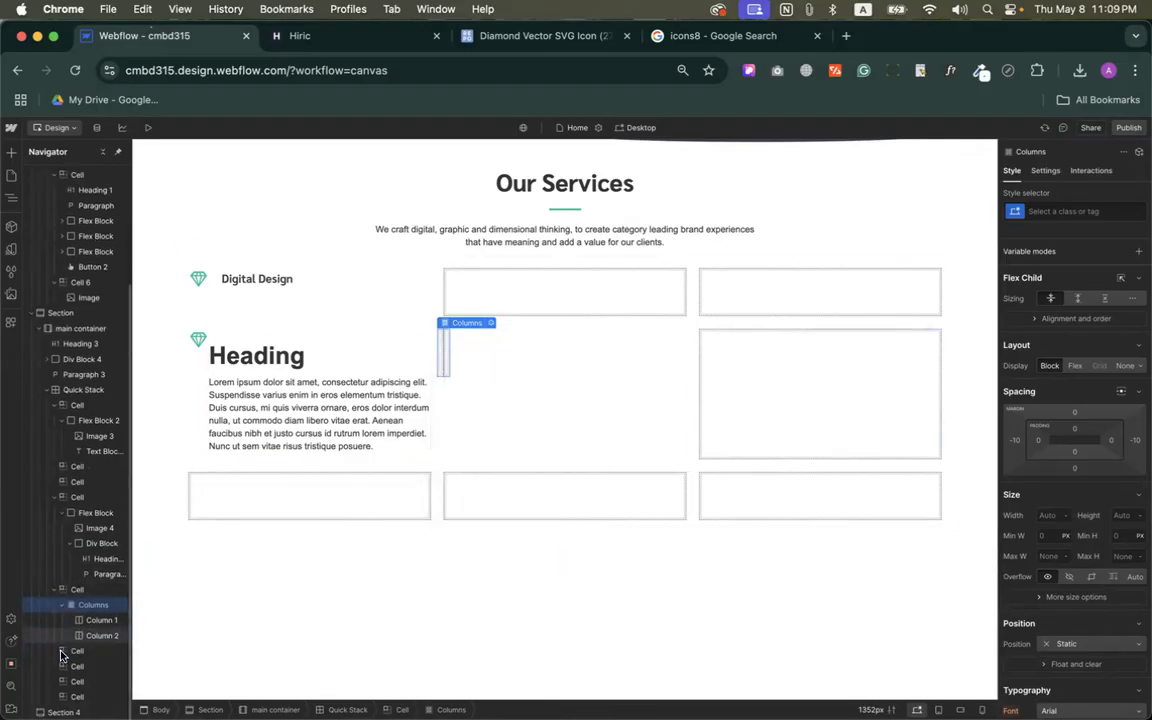
{"action": "left_click", "coordinate": [92, 634]}
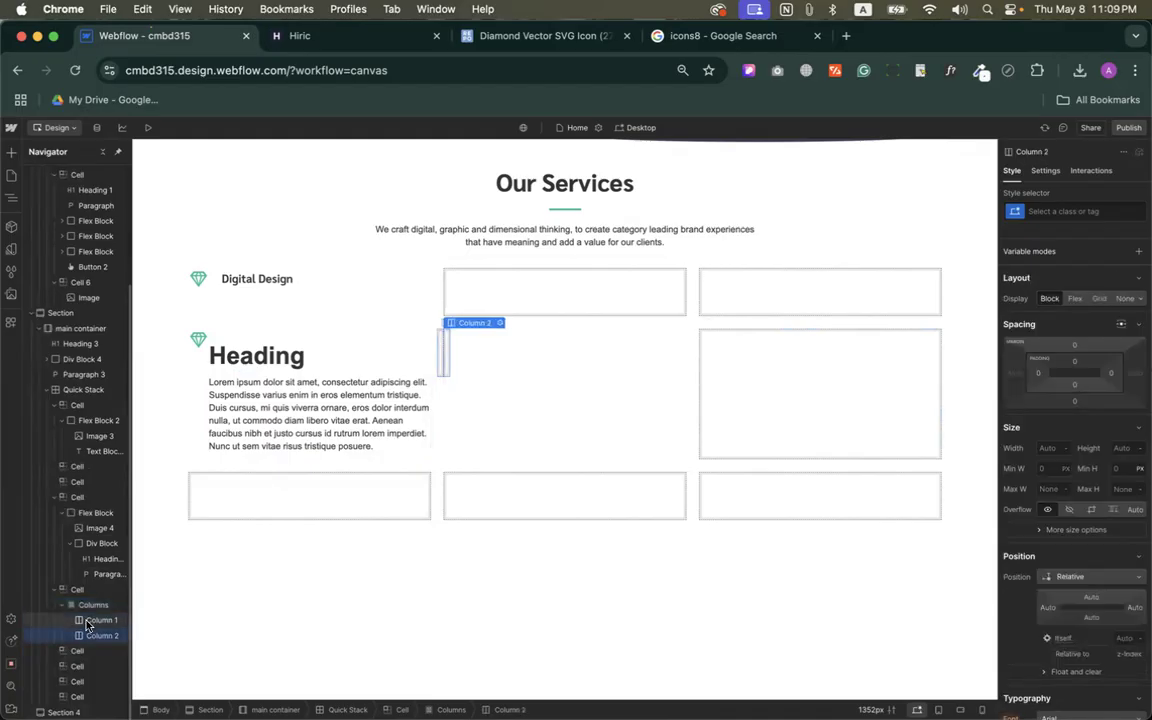
{"action": "left_click", "coordinate": [88, 621]}
{"action": "left_click", "coordinate": [11, 151]}
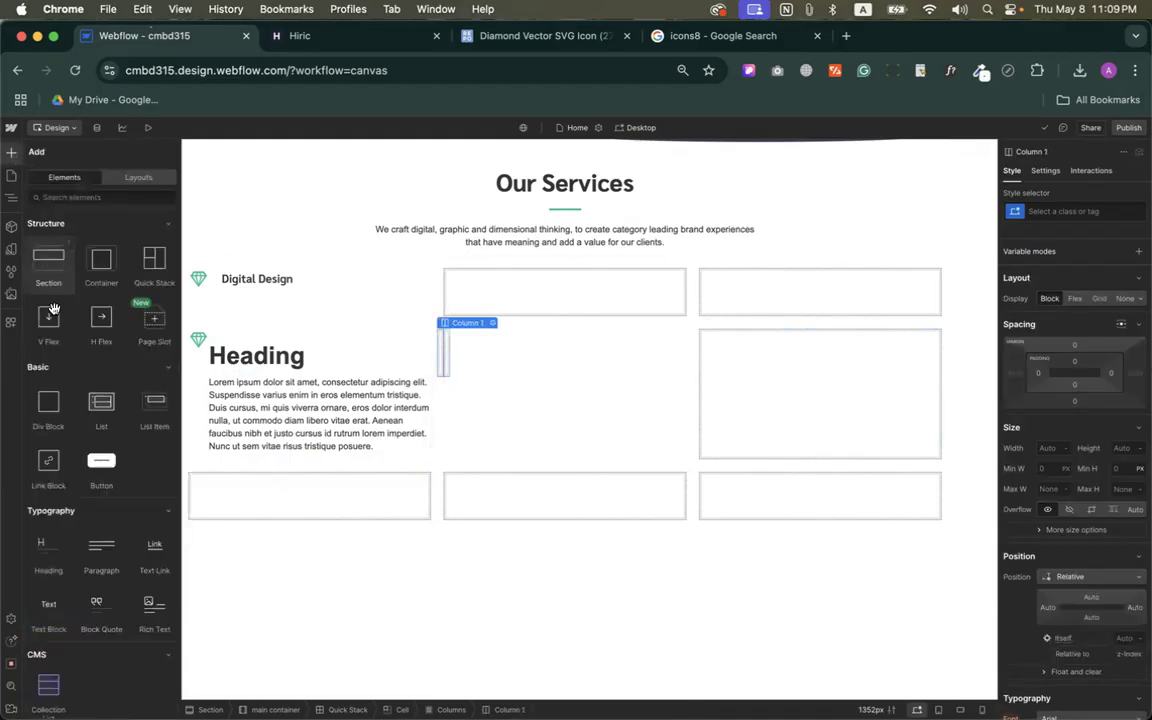
{"action": "scroll", "coordinate": [51, 458], "scroll_direction": "down", "scroll_amount": 3}
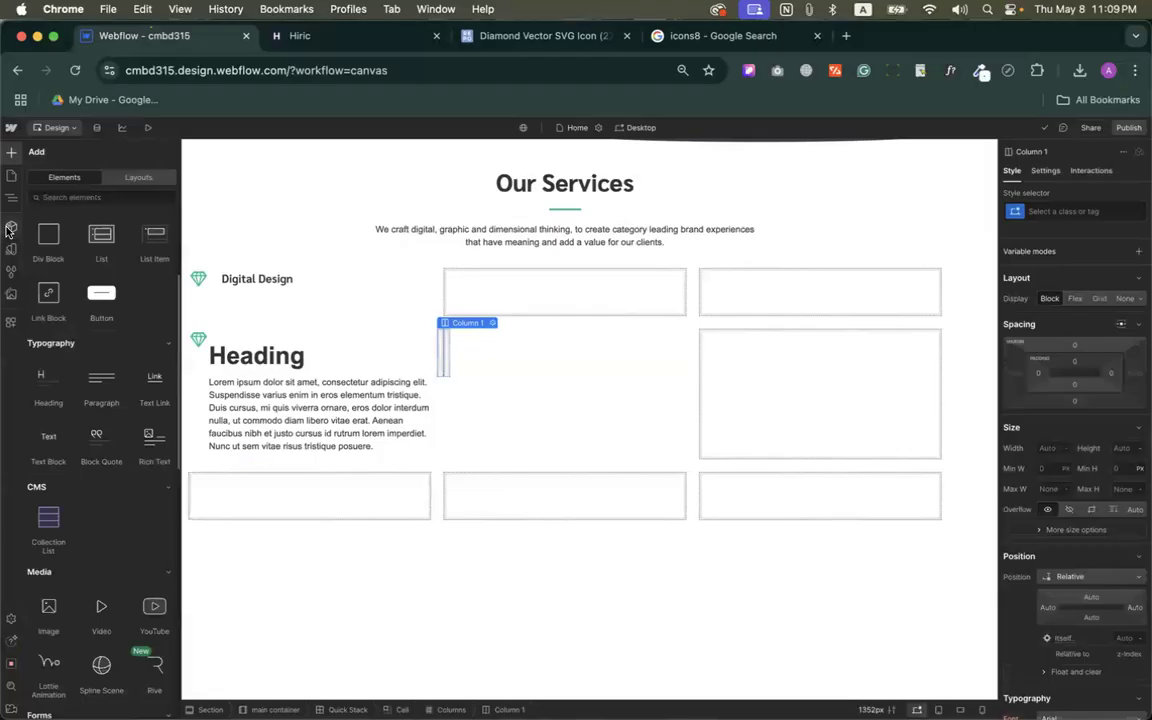
{"action": "left_click", "coordinate": [11, 292]}
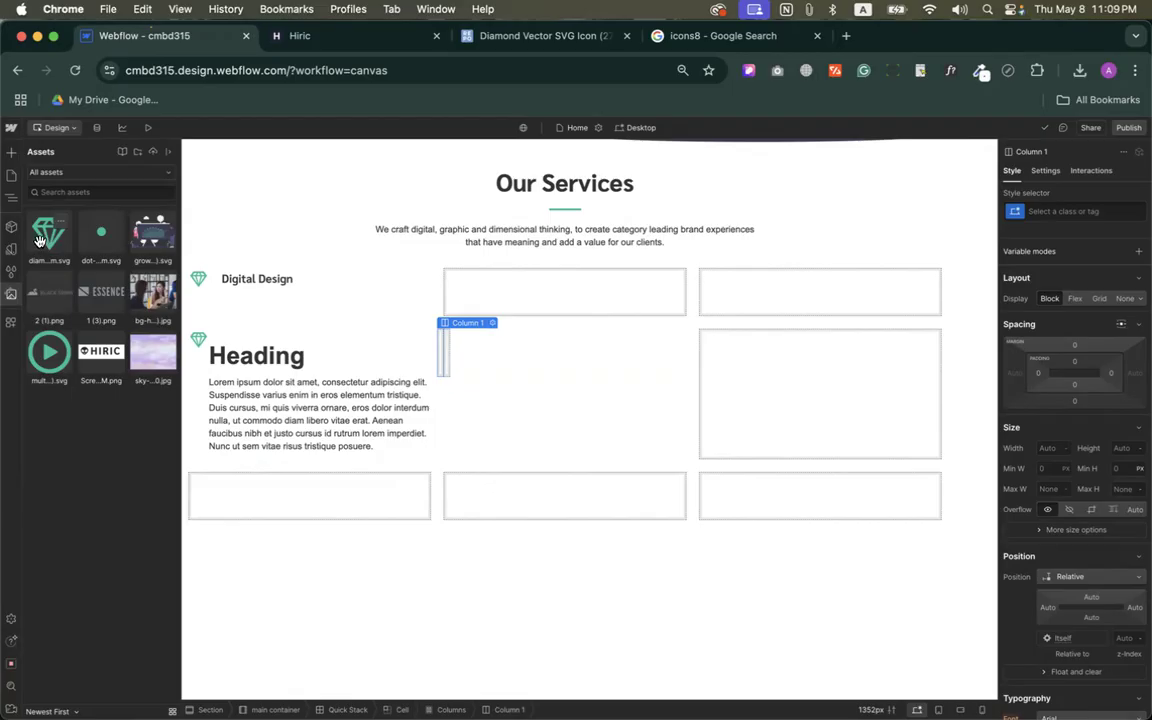
{"action": "left_click_drag", "start_coordinate": [36, 215], "coordinate": [97, 608]}
Add a Heading and a Paragraph to Column 2, next to the large diamond image.
{"action": "left_click", "coordinate": [618, 414]}
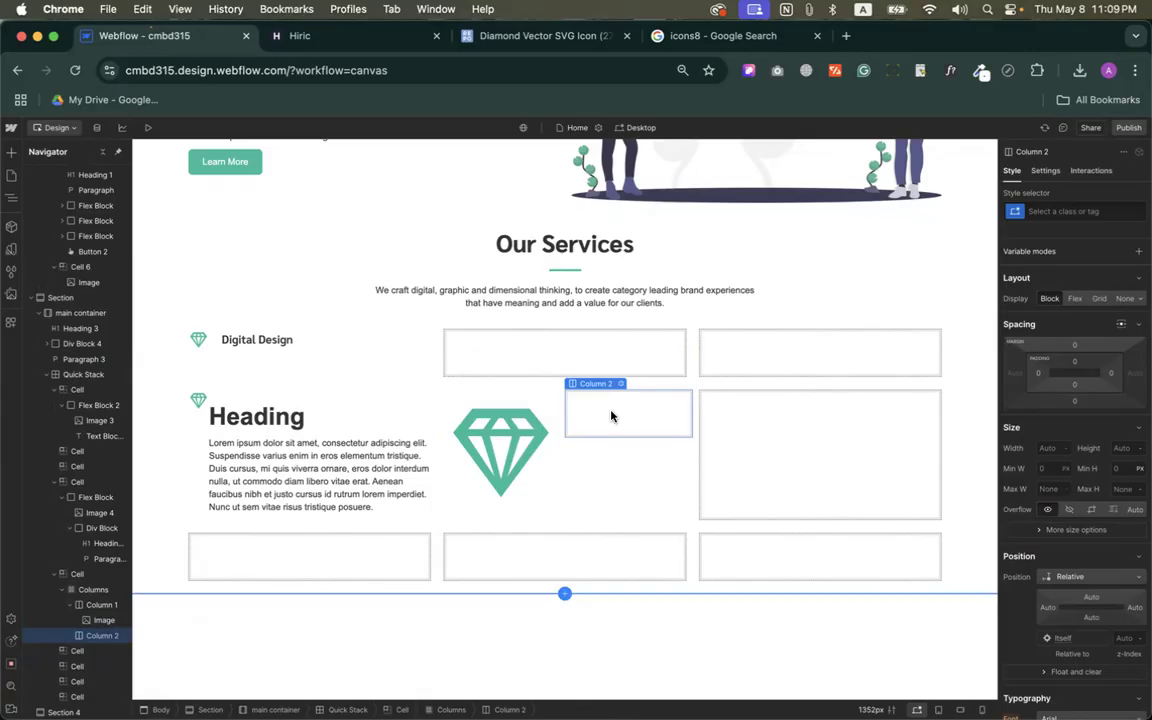
{"action": "left_click", "coordinate": [12, 153]}
{"action": "scroll", "coordinate": [45, 400], "scroll_direction": "down", "scroll_amount": 3}
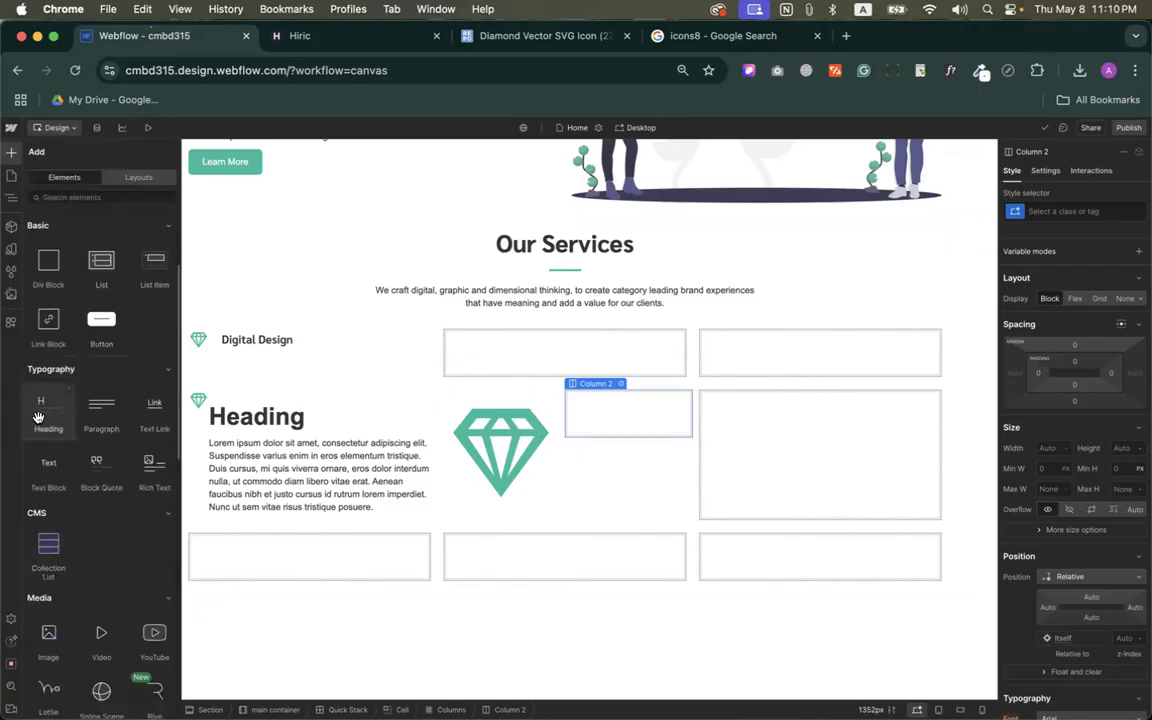
{"action": "left_click", "coordinate": [38, 414]}
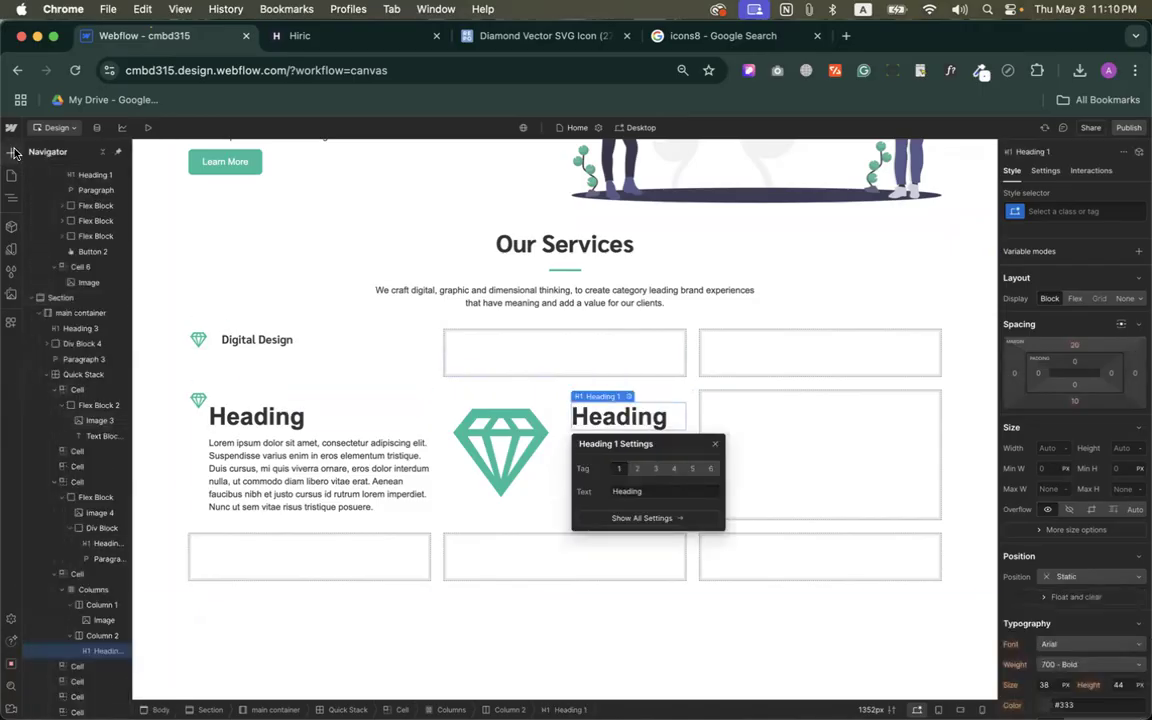
{"action": "scroll", "coordinate": [90, 400], "scroll_direction": "down", "scroll_amount": 3}
{"action": "left_click", "coordinate": [100, 414]}
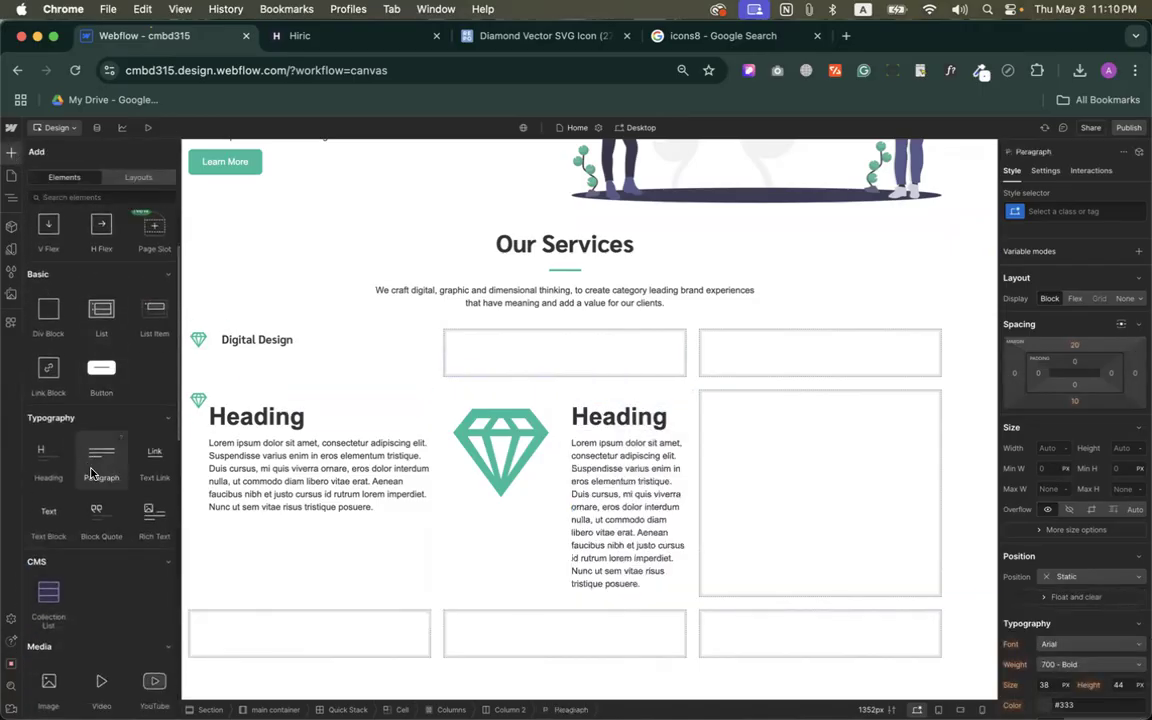
Set the width of the diamond image in Column 1 to 32 px.
{"action": "left_click", "coordinate": [514, 440]}
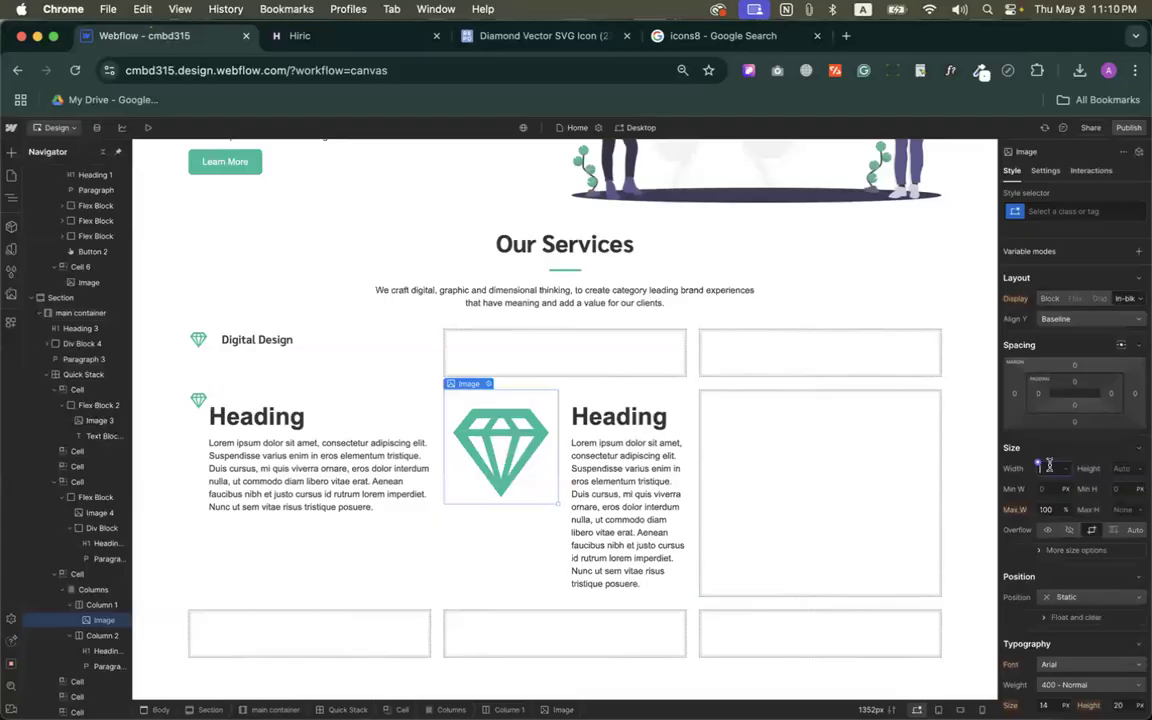
{"action": "type", "text": "32"}
{"action": "key", "text": "Return"}
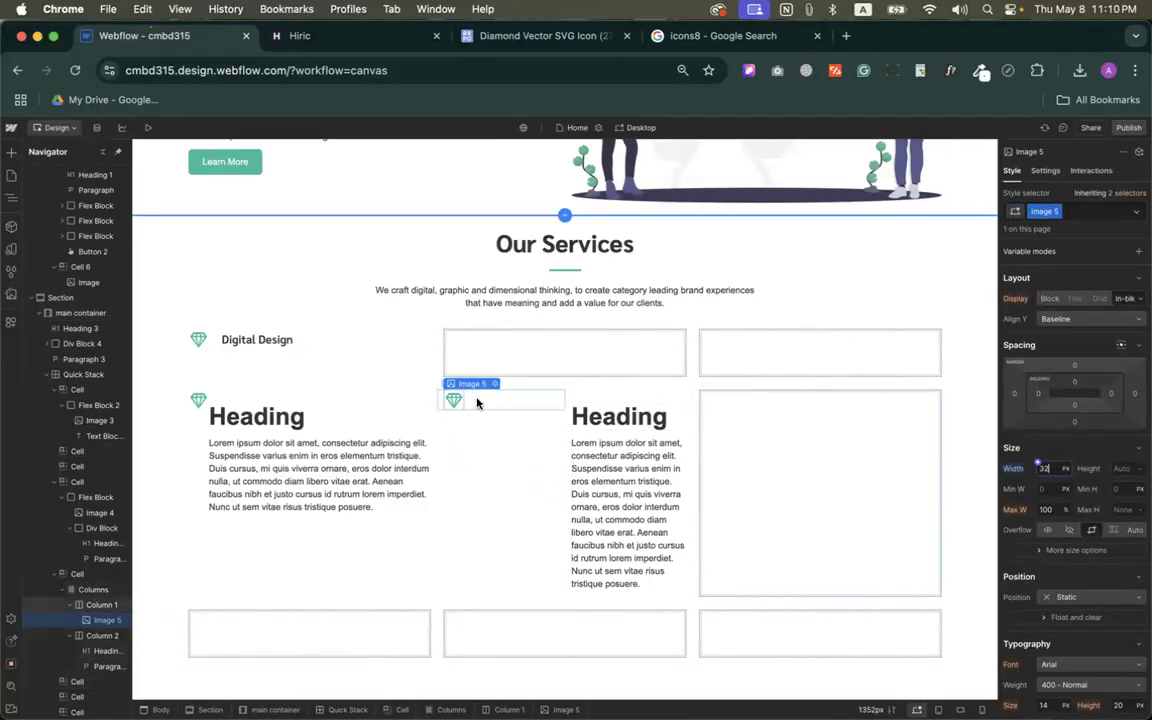
Change the column split of the middle cell's Columns element to 2 and 10, narrowing the icon column.
{"action": "left_click", "coordinate": [93, 606]}
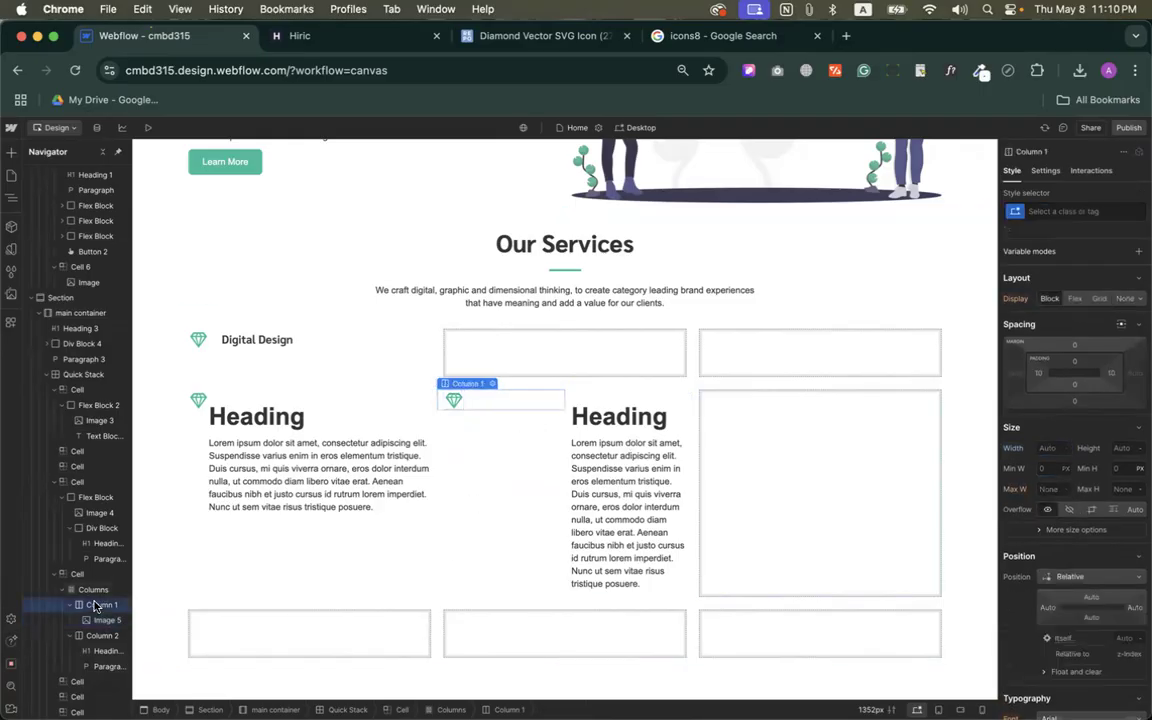
{"action": "left_click", "coordinate": [492, 384]}
{"action": "left_click_drag", "start_coordinate": [494, 510], "coordinate": [460, 510]}
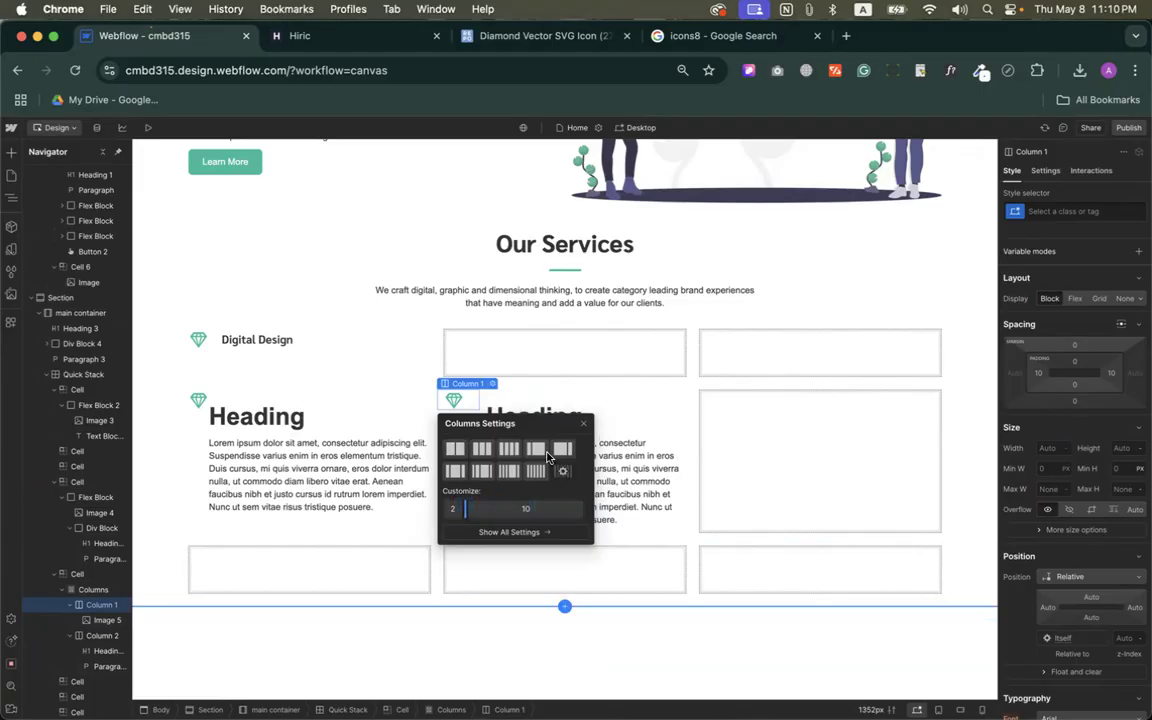
{"action": "left_click", "coordinate": [583, 423]}
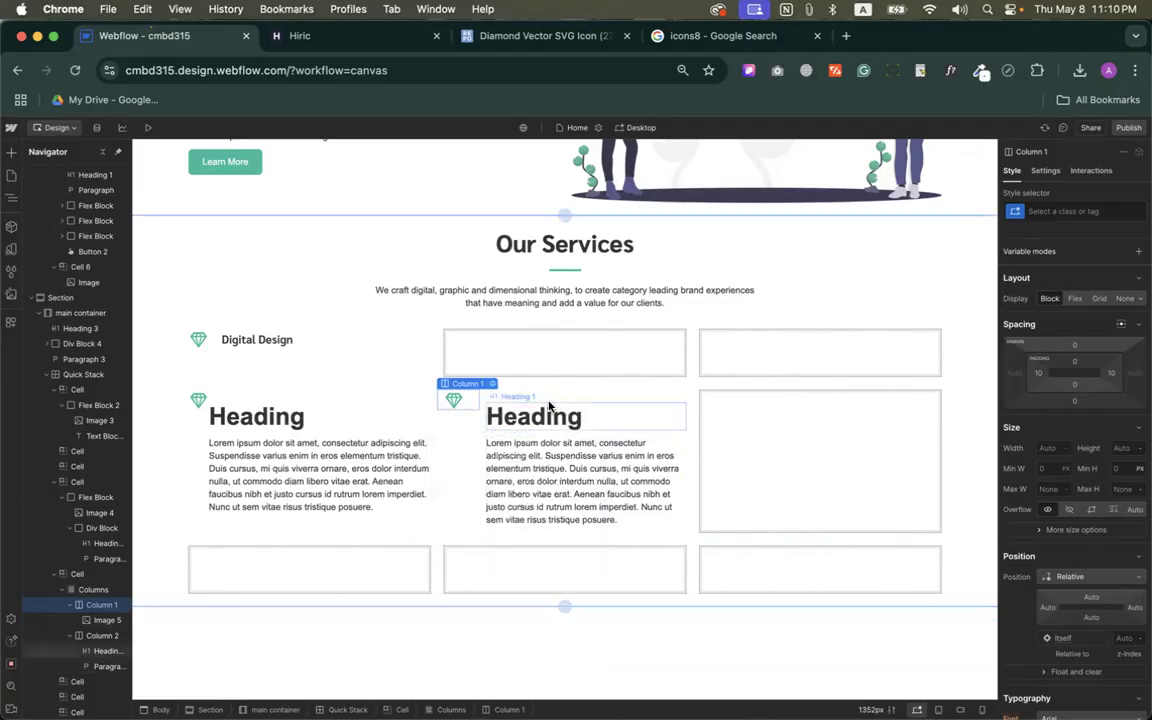
Set the top margin of the heading in Column 2 to 0.
{"action": "left_click", "coordinate": [492, 396]}
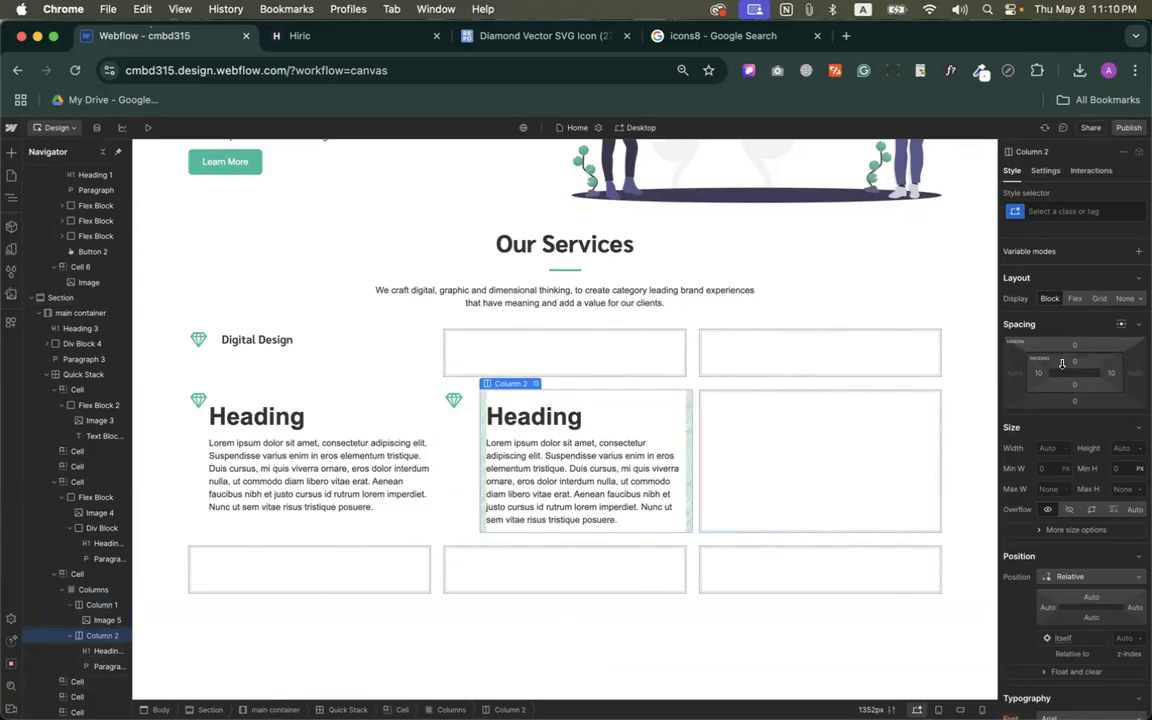
{"action": "left_click", "coordinate": [559, 416]}
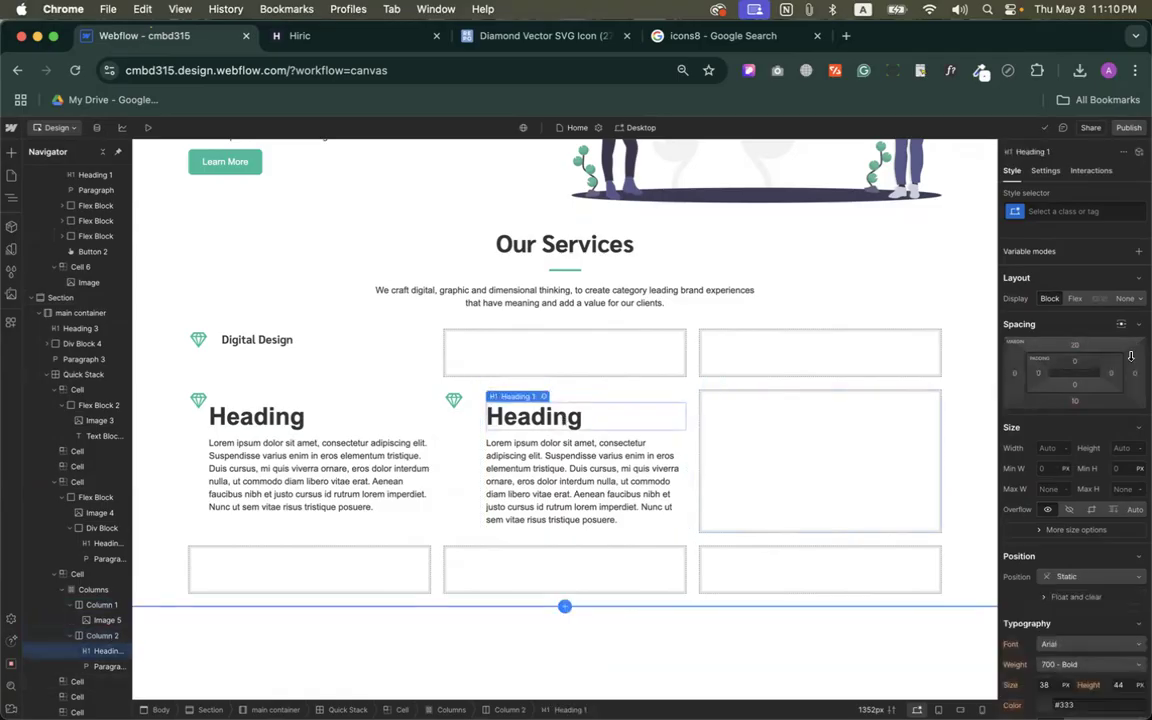
{"action": "left_click", "coordinate": [1075, 345]}
{"action": "left_click", "coordinate": [1055, 390]}
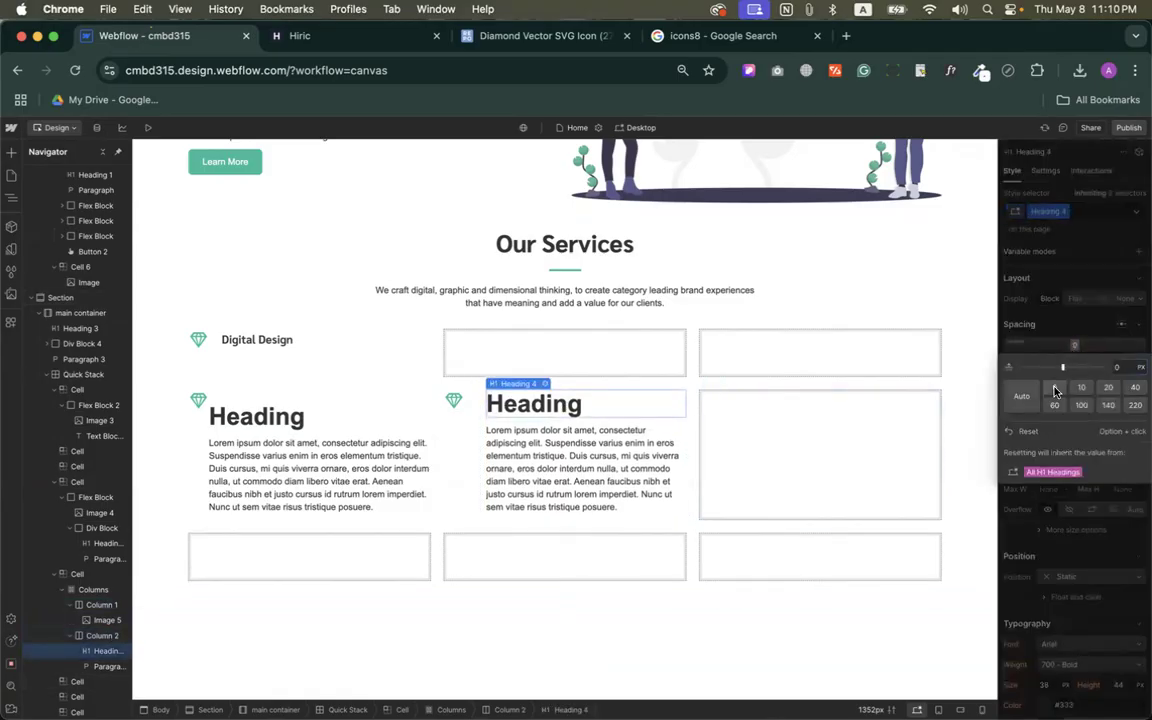
{"action": "left_click", "coordinate": [455, 429]}
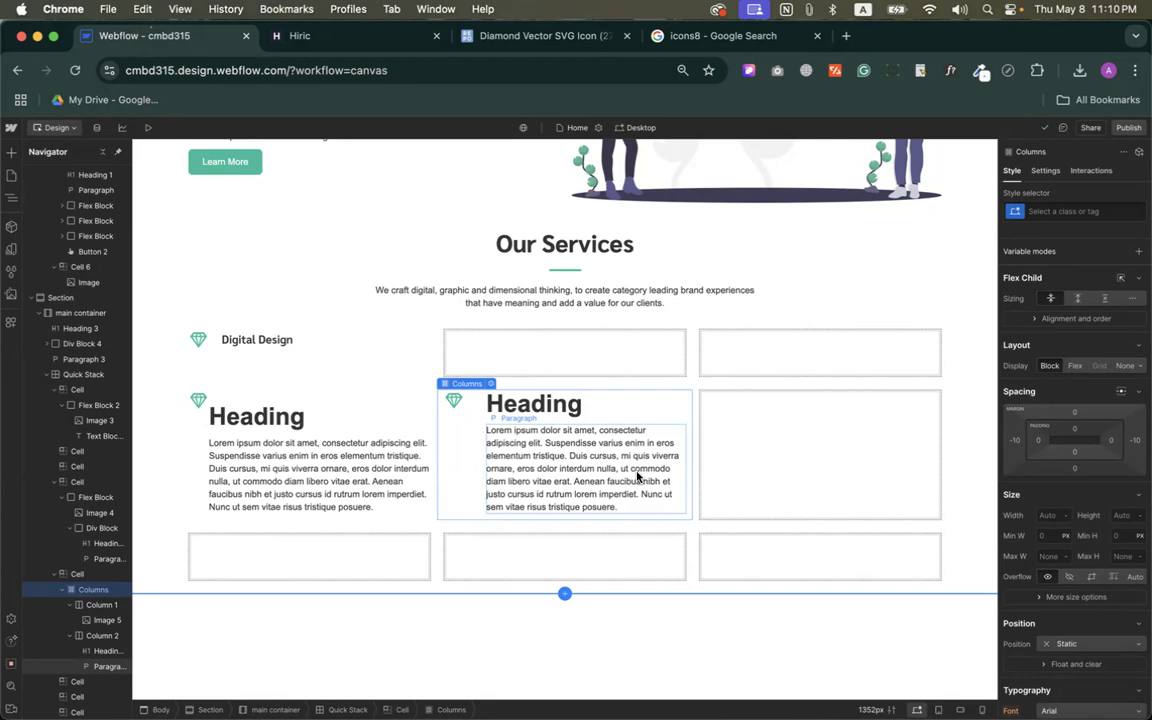
Delete both flex-block cards in the first column and the Columns card in the middle cell, leaving the 3x3 Quick Stack empty.
{"action": "left_click", "coordinate": [237, 345]}
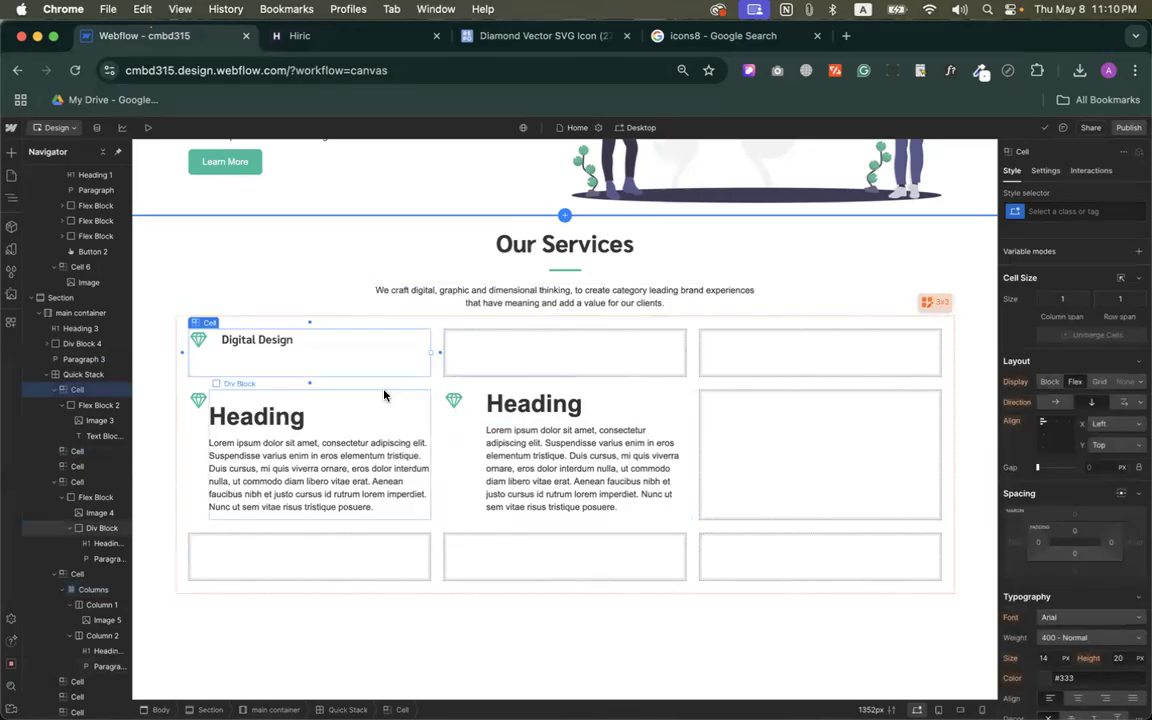
{"action": "left_click", "coordinate": [211, 344]}
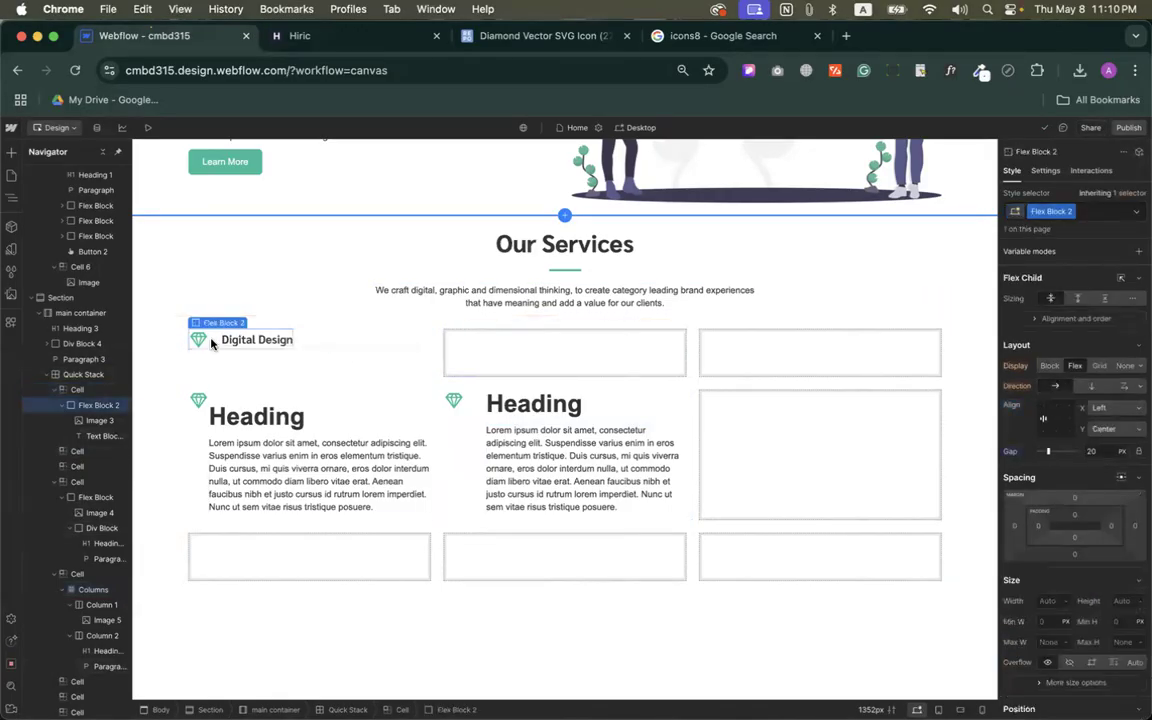
{"action": "key", "text": "Delete"}
{"action": "left_click", "coordinate": [198, 443]}
{"action": "key", "text": "Delete"}
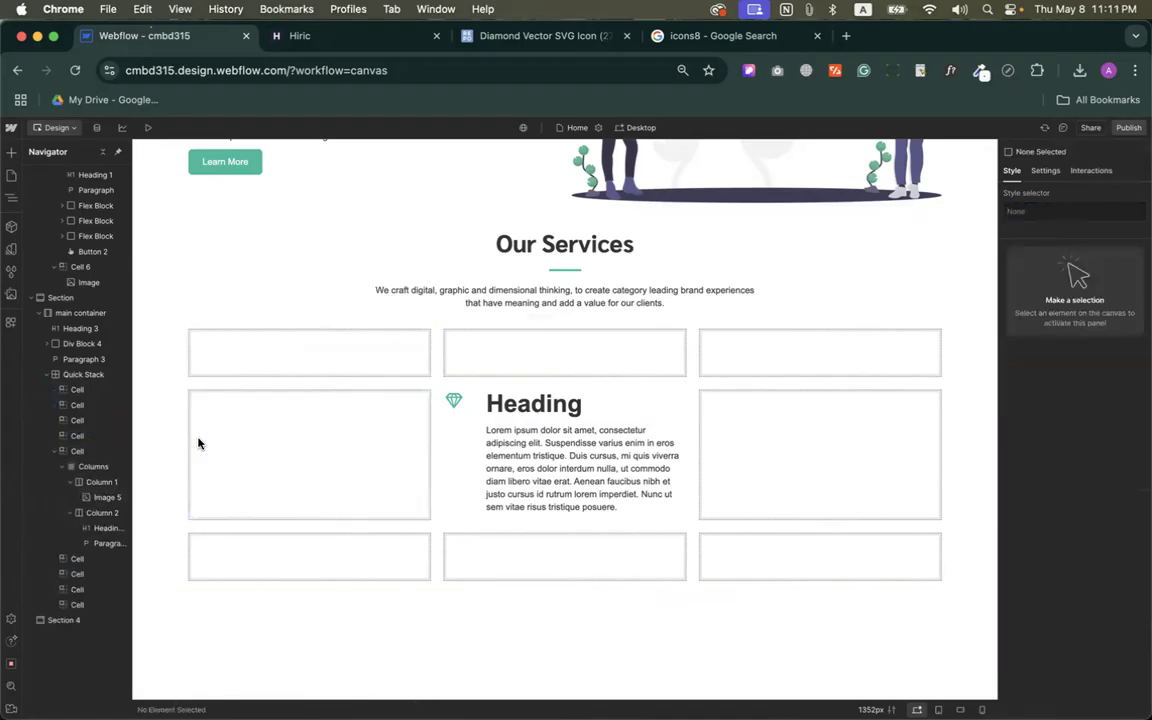
{"action": "left_click", "coordinate": [458, 455]}
{"action": "key", "text": "Delete"}
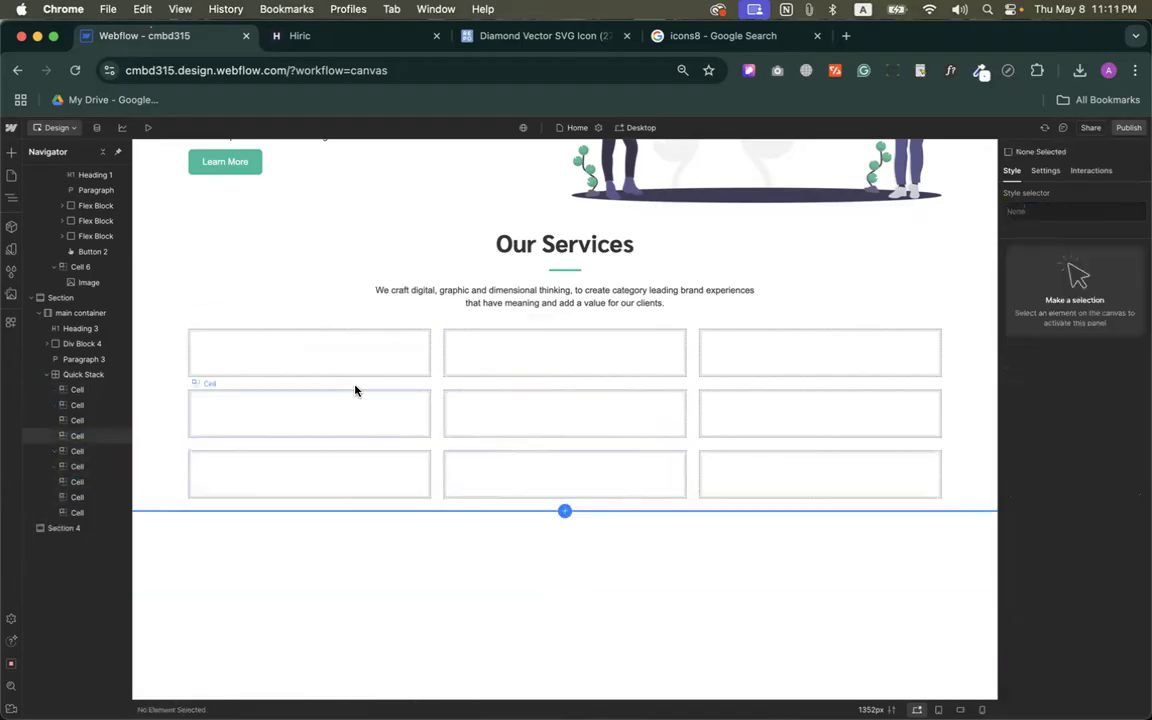
Nest a Quick Stack with two columns and one row inside the first cell of the services grid.
{"action": "left_click", "coordinate": [312, 360]}
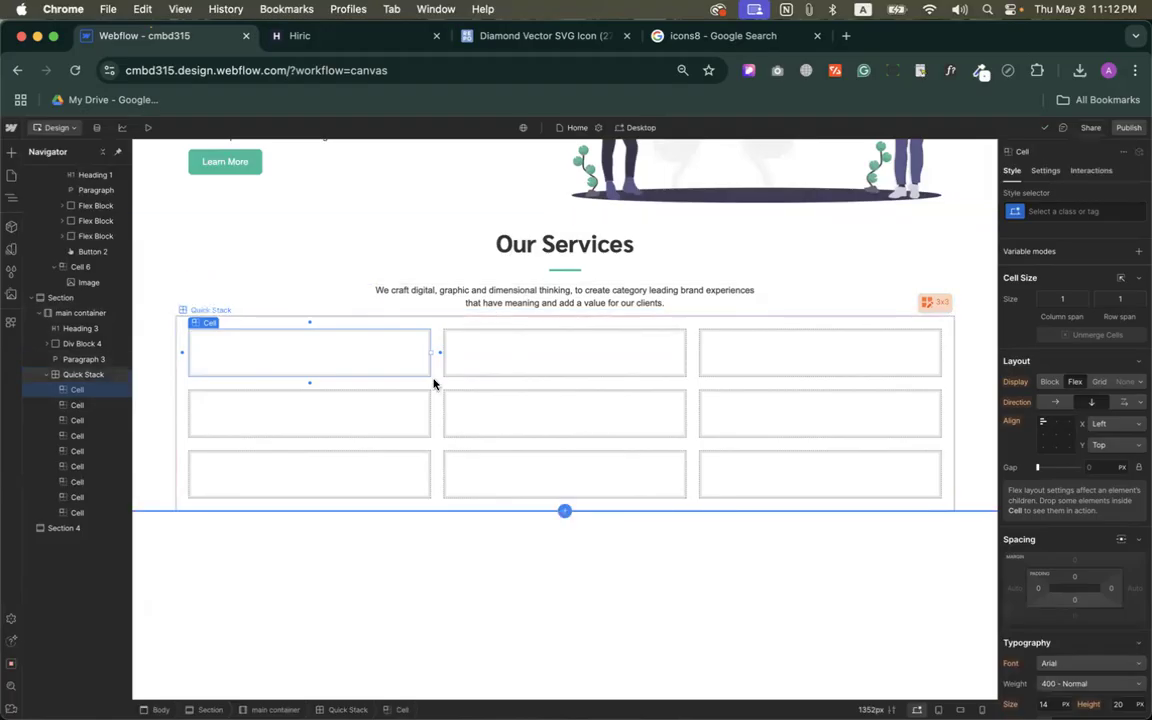
{"action": "left_click", "coordinate": [13, 152]}
{"action": "left_click_drag", "start_coordinate": [154, 258], "coordinate": [263, 357]}
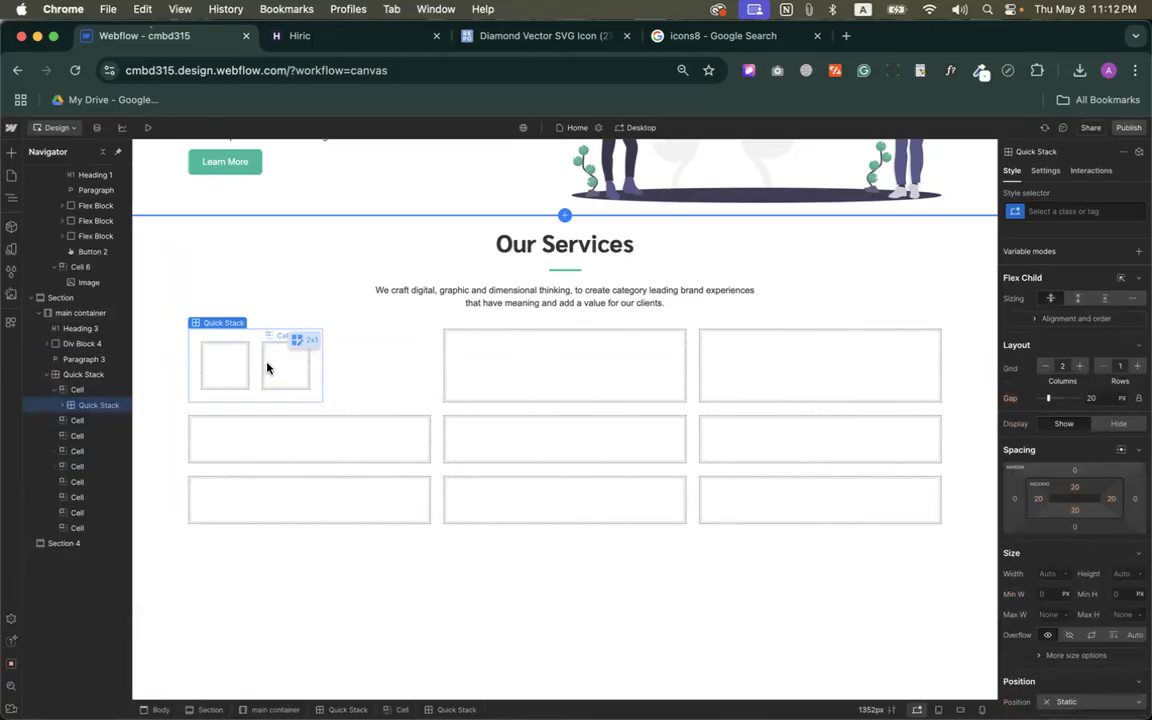
Add an Image element to the first cell of the nested Quick Stack.
{"action": "left_click", "coordinate": [232, 367]}
{"action": "left_click", "coordinate": [11, 152]}
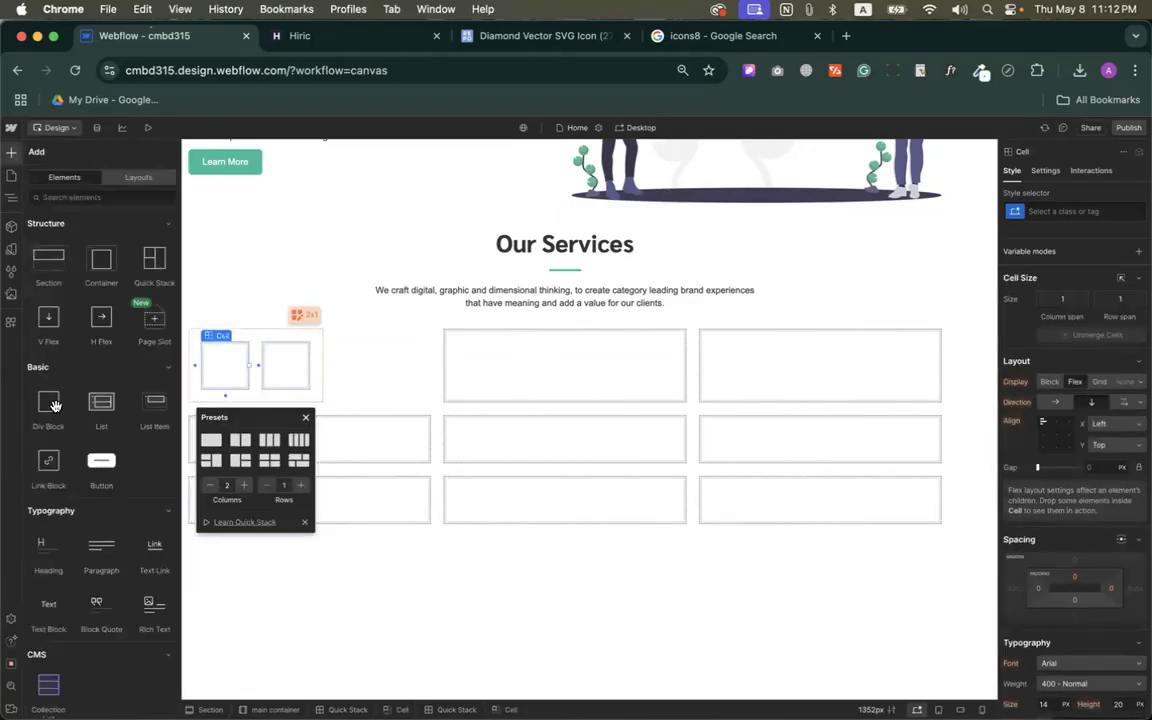
{"action": "scroll", "coordinate": [57, 484], "scroll_direction": "down", "scroll_amount": 5}
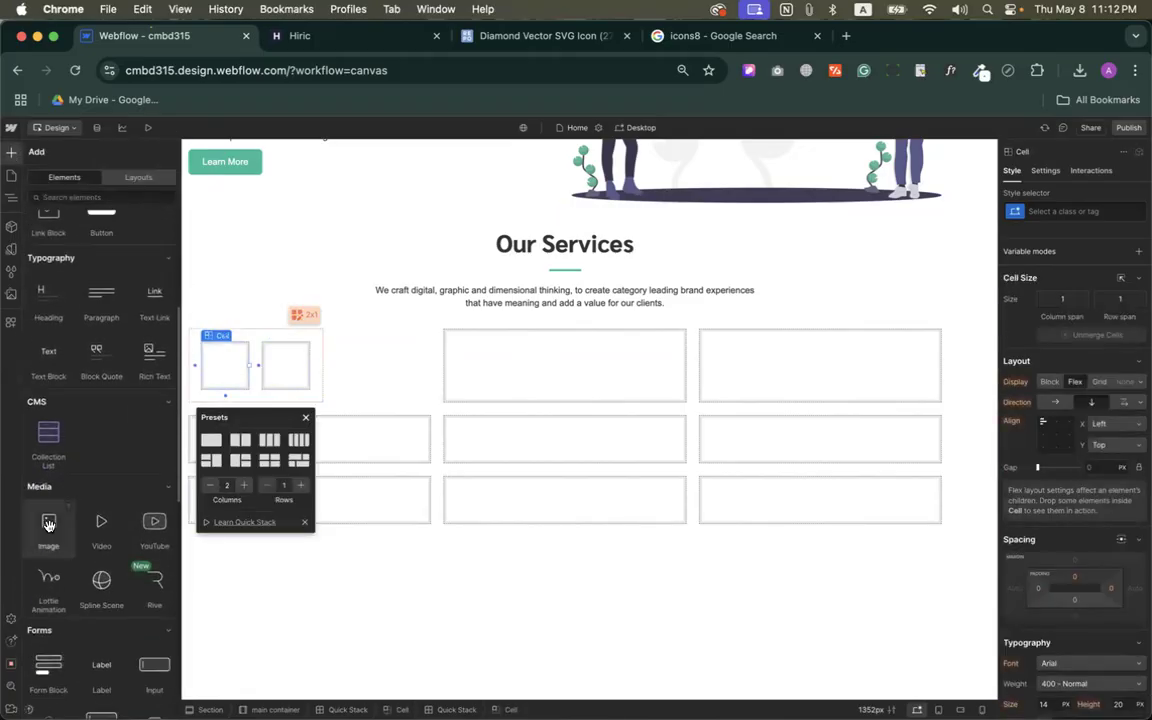
{"action": "left_click", "coordinate": [48, 524]}
{"action": "left_click", "coordinate": [343, 377]}
Add a Heading and a Paragraph to the second cell of the nested Quick Stack.
{"action": "left_click", "coordinate": [347, 368]}
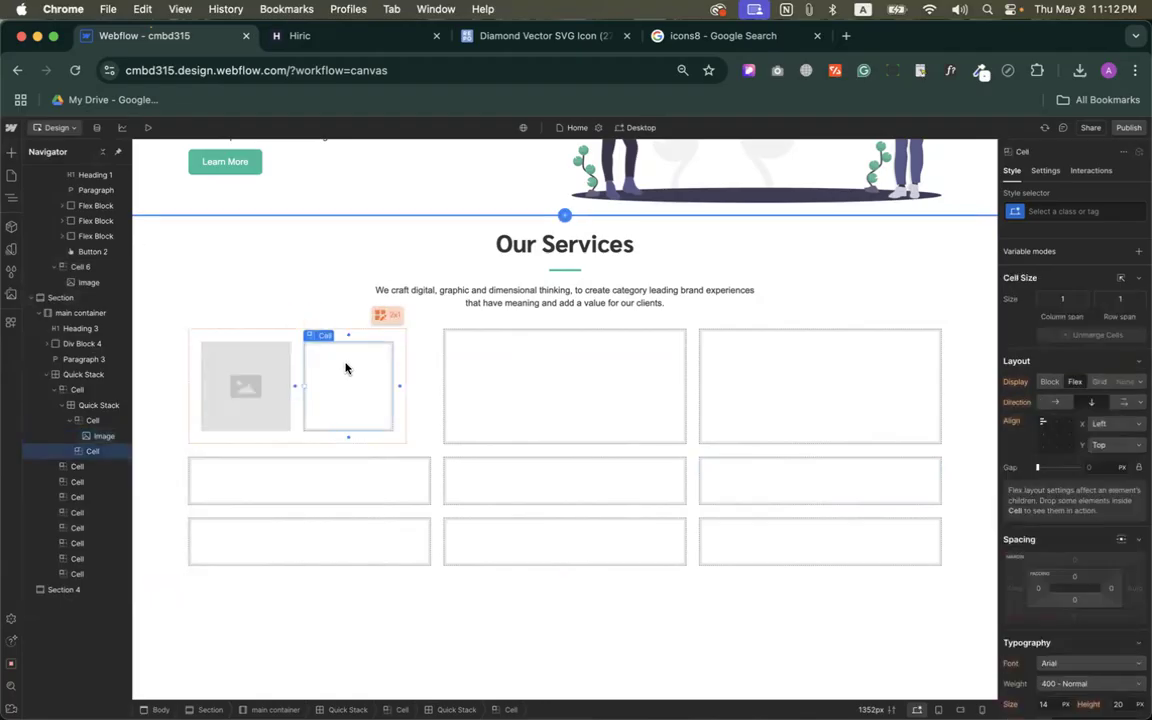
{"action": "left_click", "coordinate": [11, 152]}
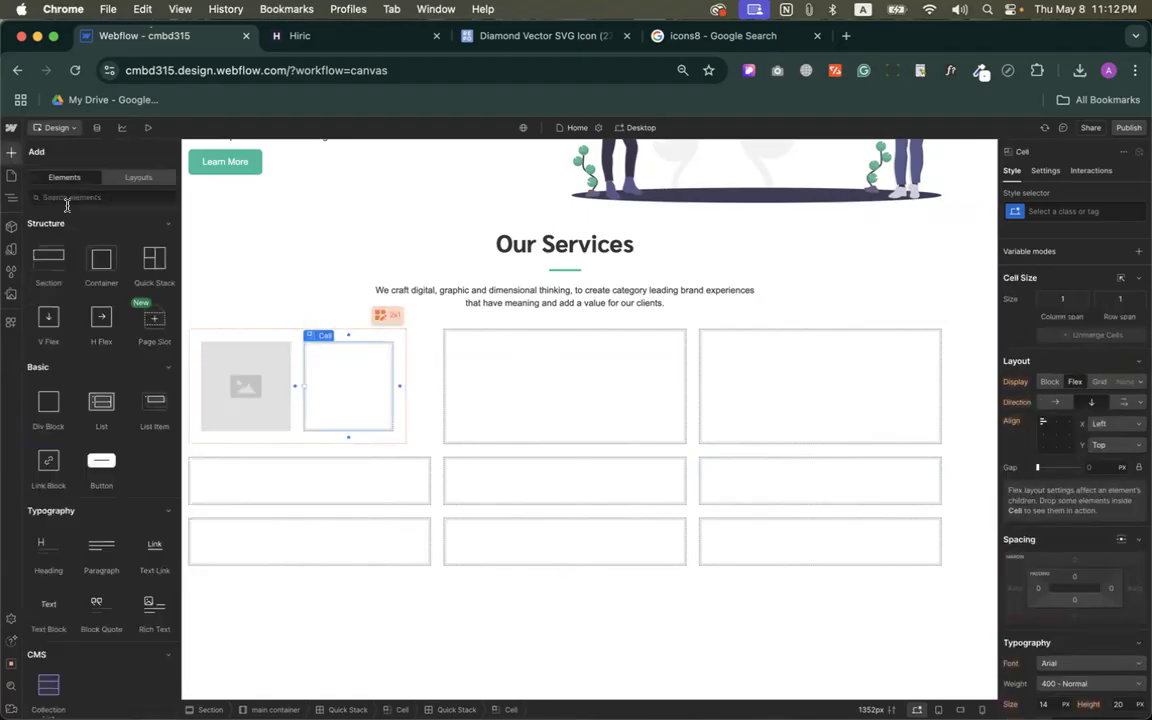
{"action": "left_click", "coordinate": [60, 538]}
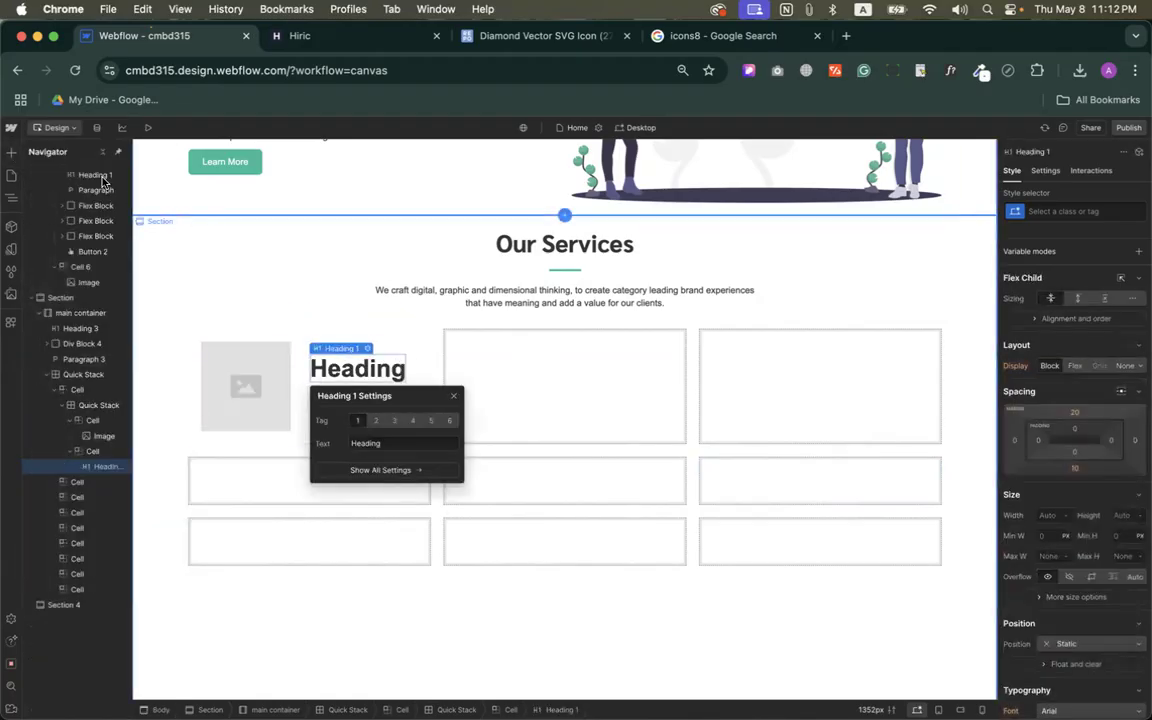
{"action": "left_click", "coordinate": [11, 152]}
{"action": "left_click", "coordinate": [96, 478]}
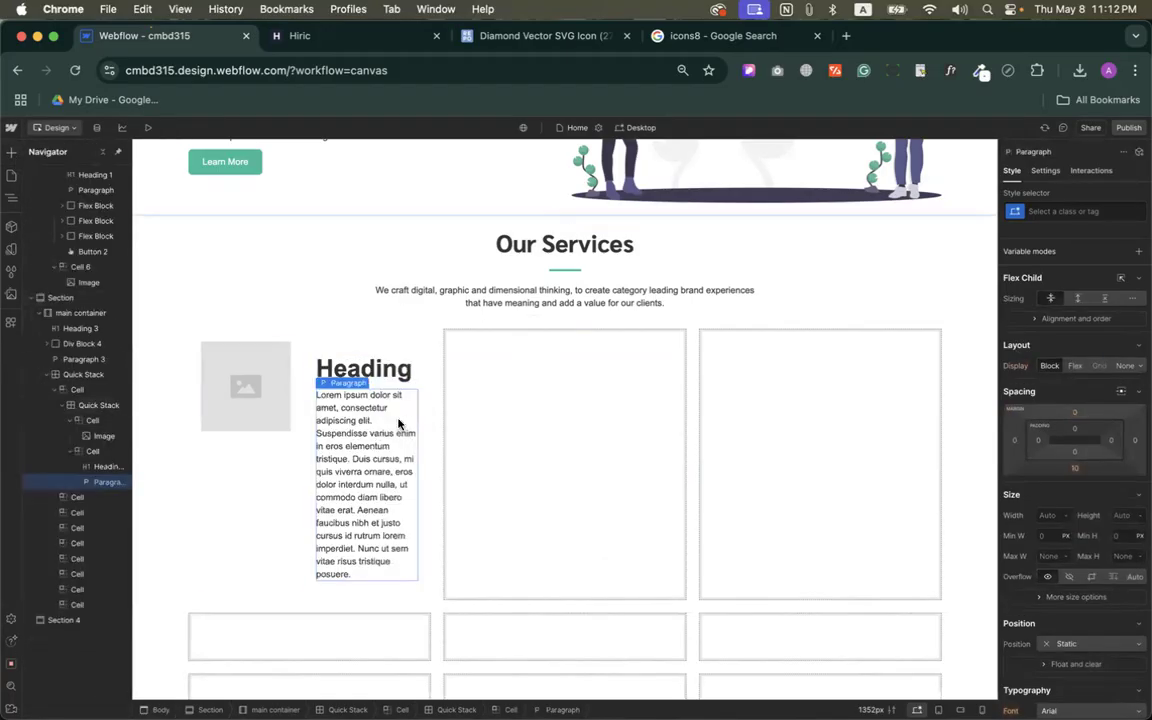
Replace the placeholder image in the nested Quick Stack with the diamond SVG from the assets.
{"action": "left_click", "coordinate": [266, 382]}
{"action": "left_click", "coordinate": [247, 337]}
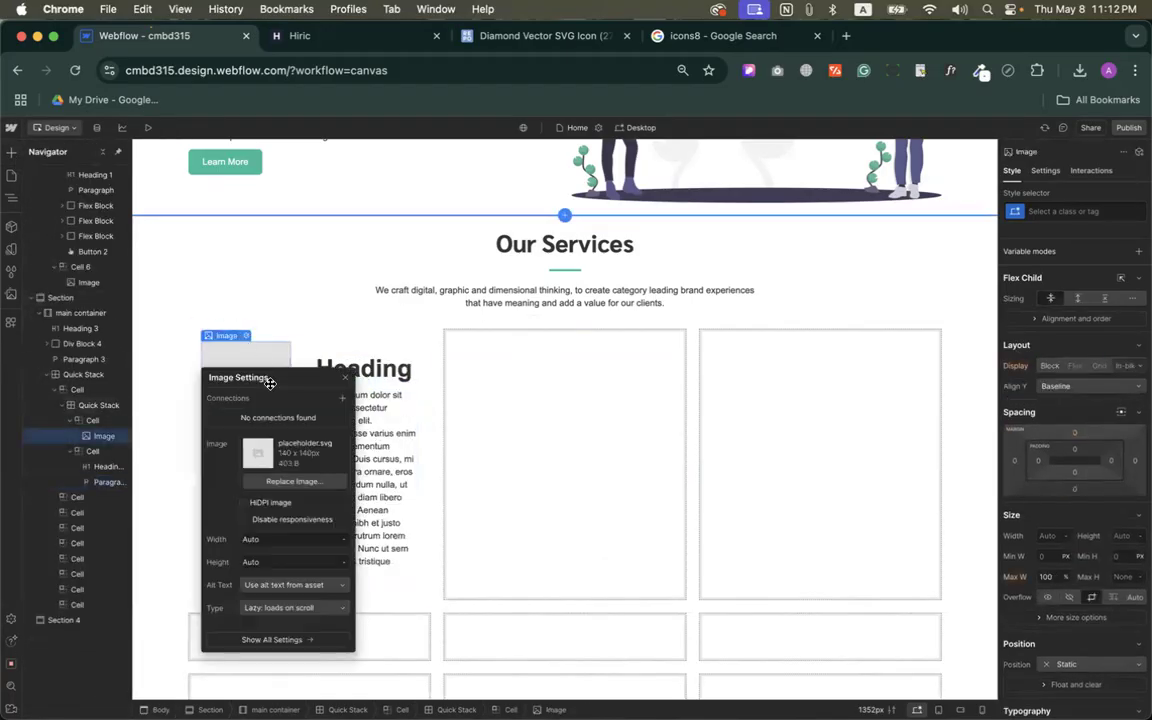
{"action": "left_click", "coordinate": [291, 481]}
{"action": "left_click", "coordinate": [49, 292]}
{"action": "left_click", "coordinate": [46, 236]}
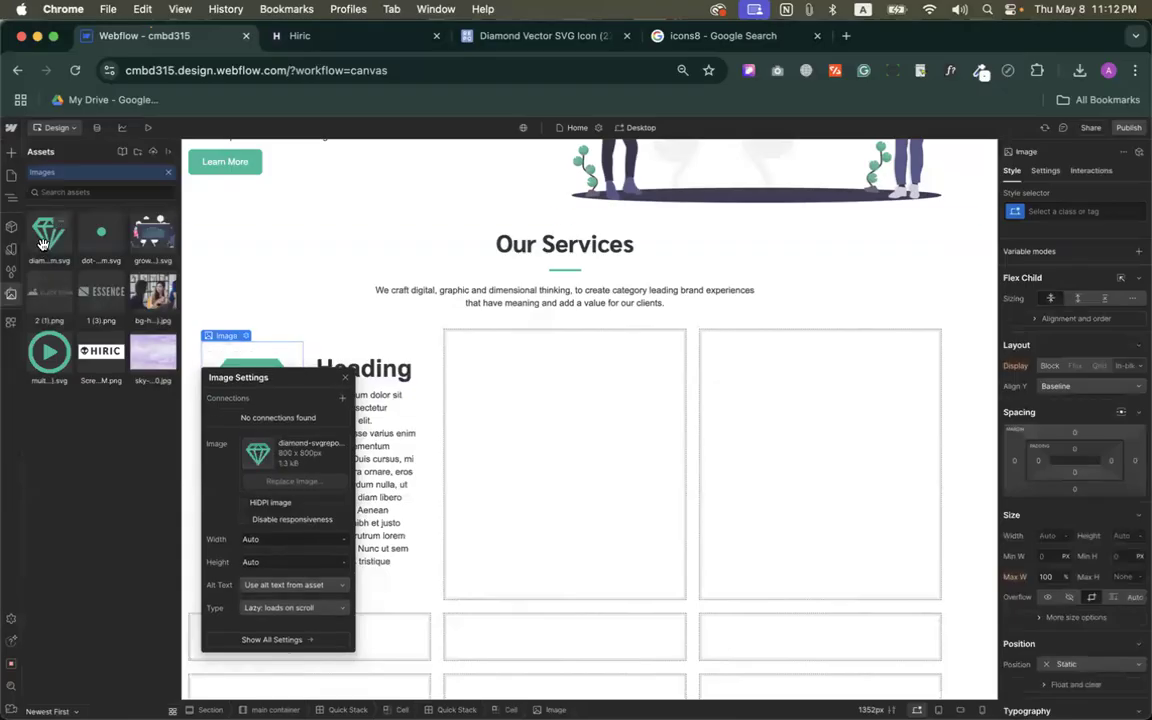
{"action": "left_click", "coordinate": [384, 372]}
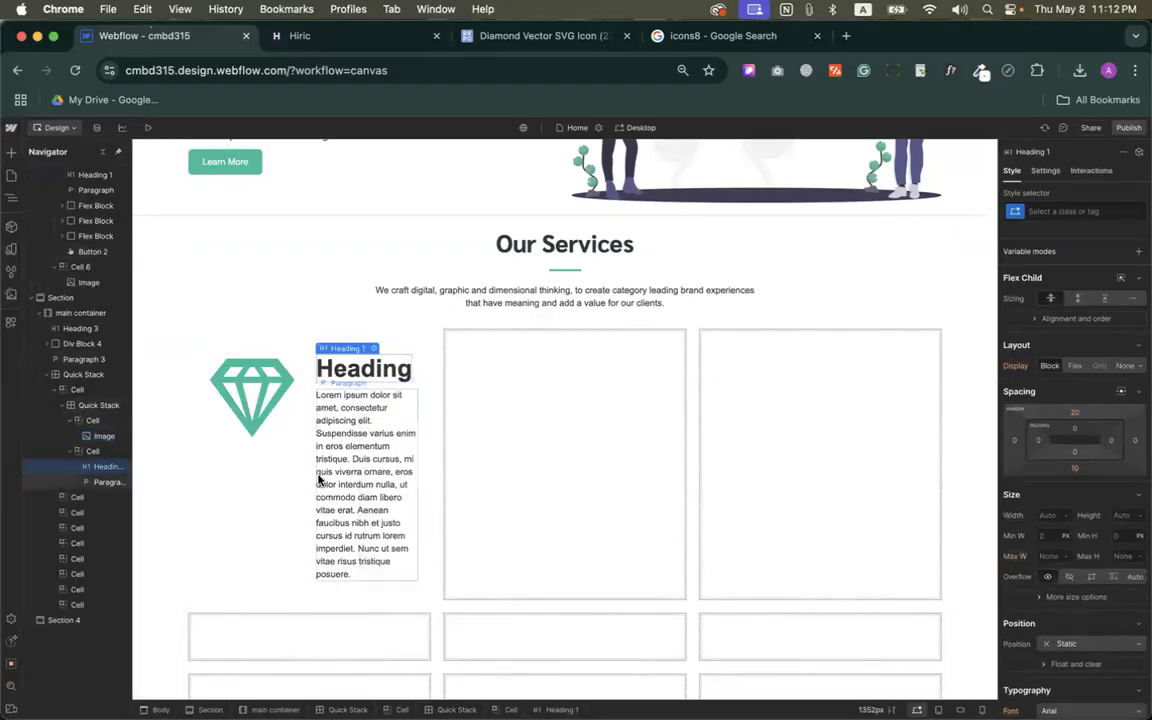
Edit the nested Quick Stack's grid so its icon column is 0.25FR wide beside the 1FR text column.
{"action": "left_click", "coordinate": [270, 463]}
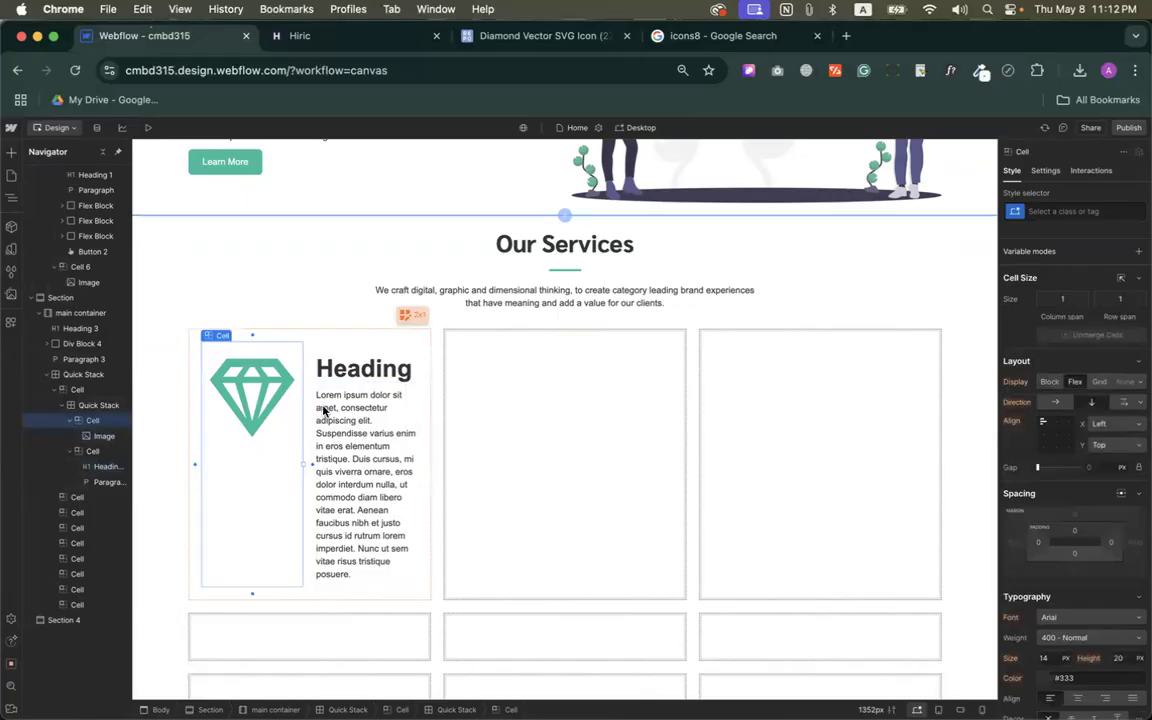
{"action": "left_click", "coordinate": [388, 315]}
{"action": "left_click_drag", "start_coordinate": [309, 337], "coordinate": [231, 329]}
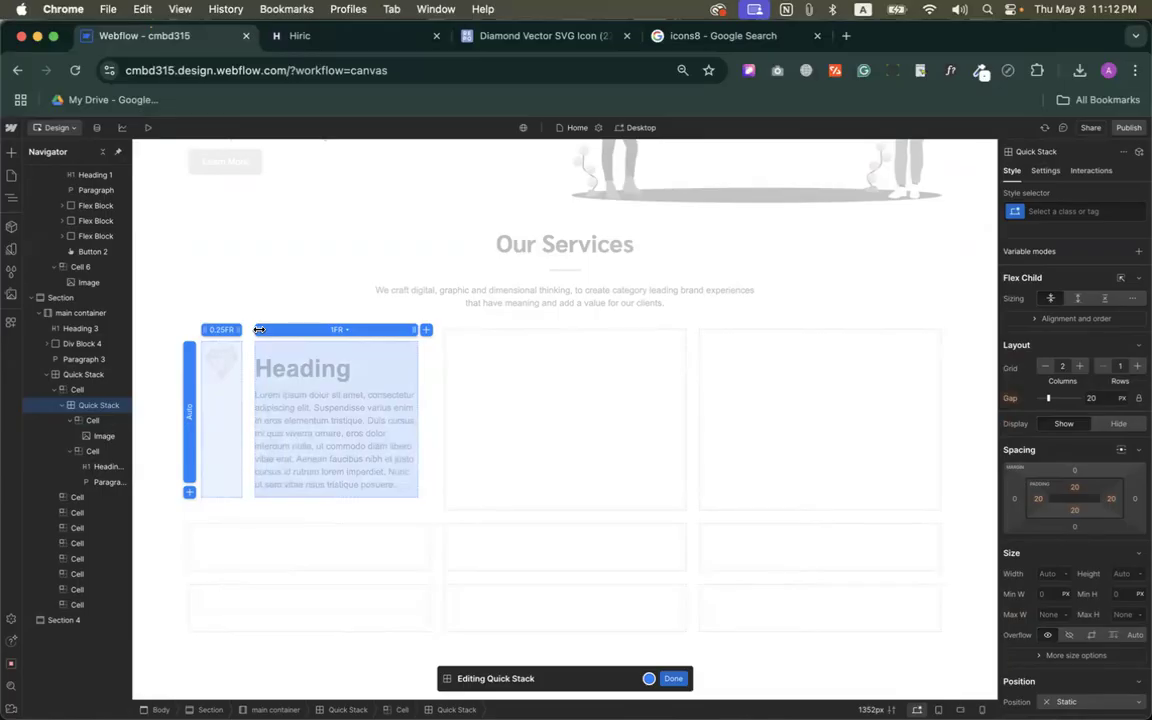
{"action": "left_click", "coordinate": [673, 679]}
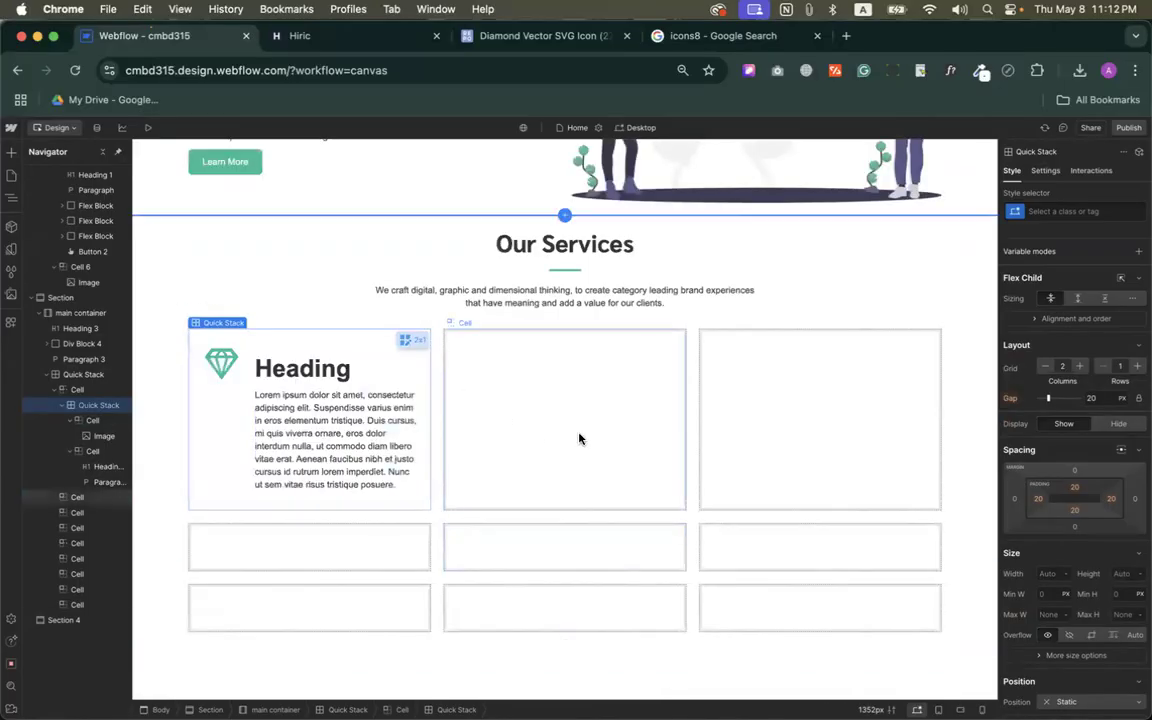
Examine how the nested Quick Stack sits within the cells of the outer 3x3 Quick Stack.
{"action": "left_click", "coordinate": [437, 519]}
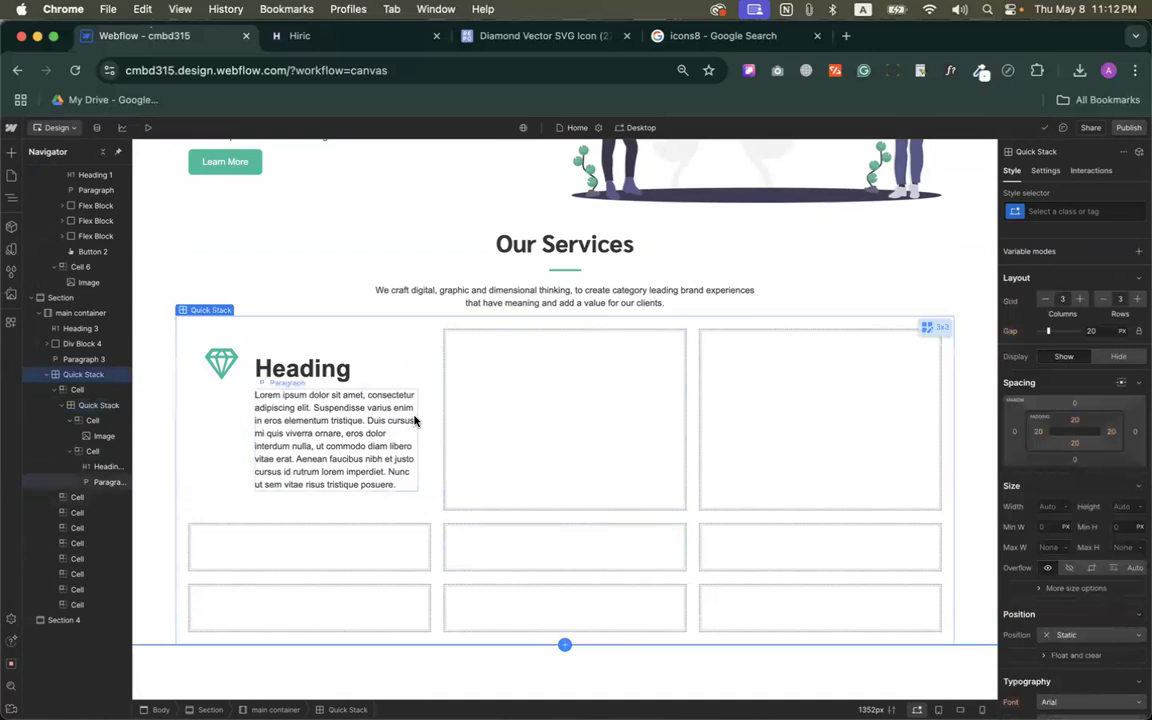
{"action": "left_click", "coordinate": [78, 406]}
{"action": "left_click", "coordinate": [58, 406]}
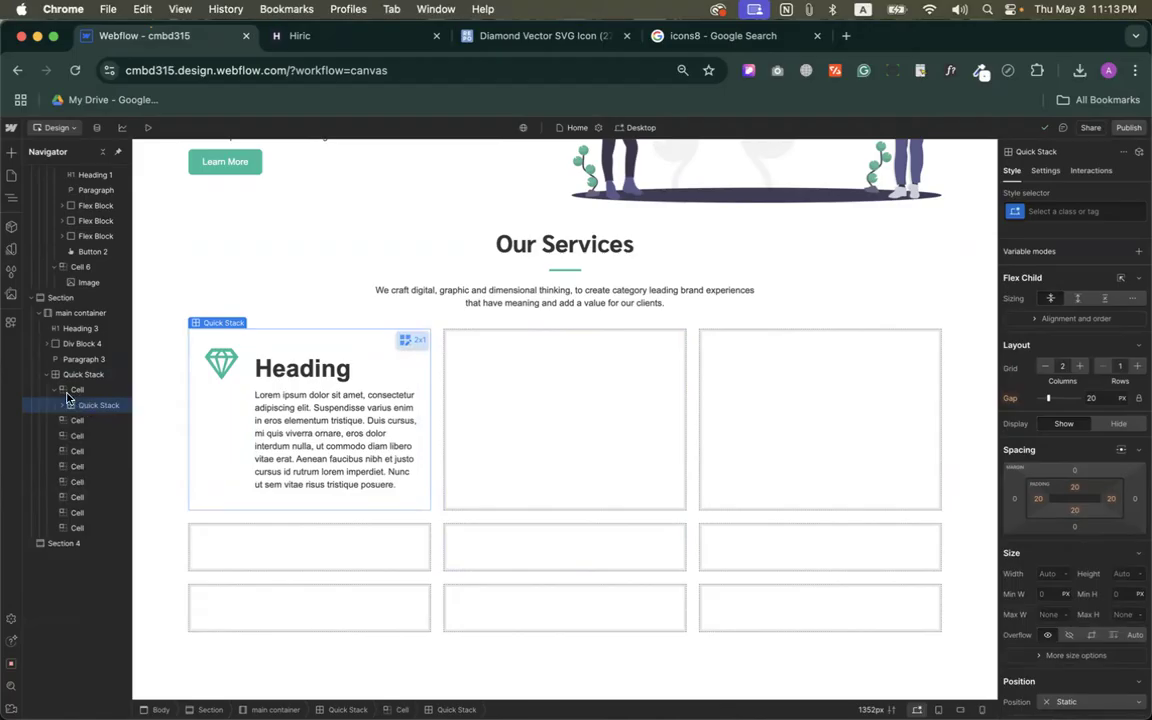
{"action": "left_click", "coordinate": [57, 374]}
{"action": "left_click", "coordinate": [60, 389]}
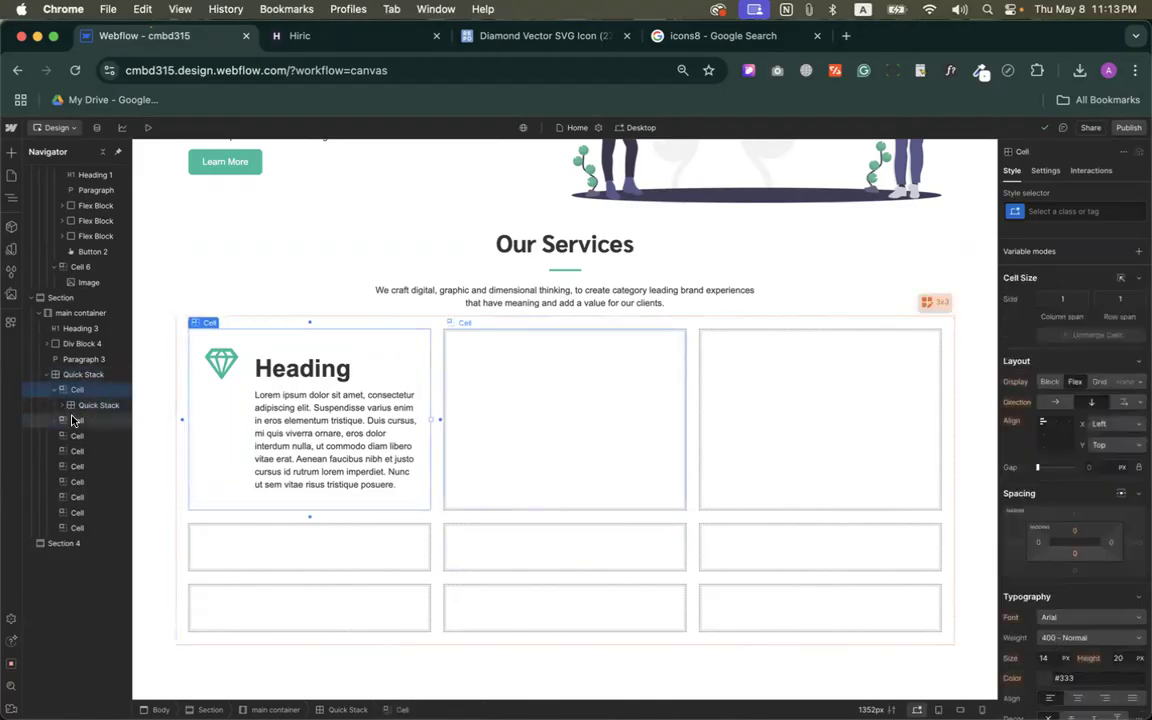
{"action": "left_click", "coordinate": [77, 451]}
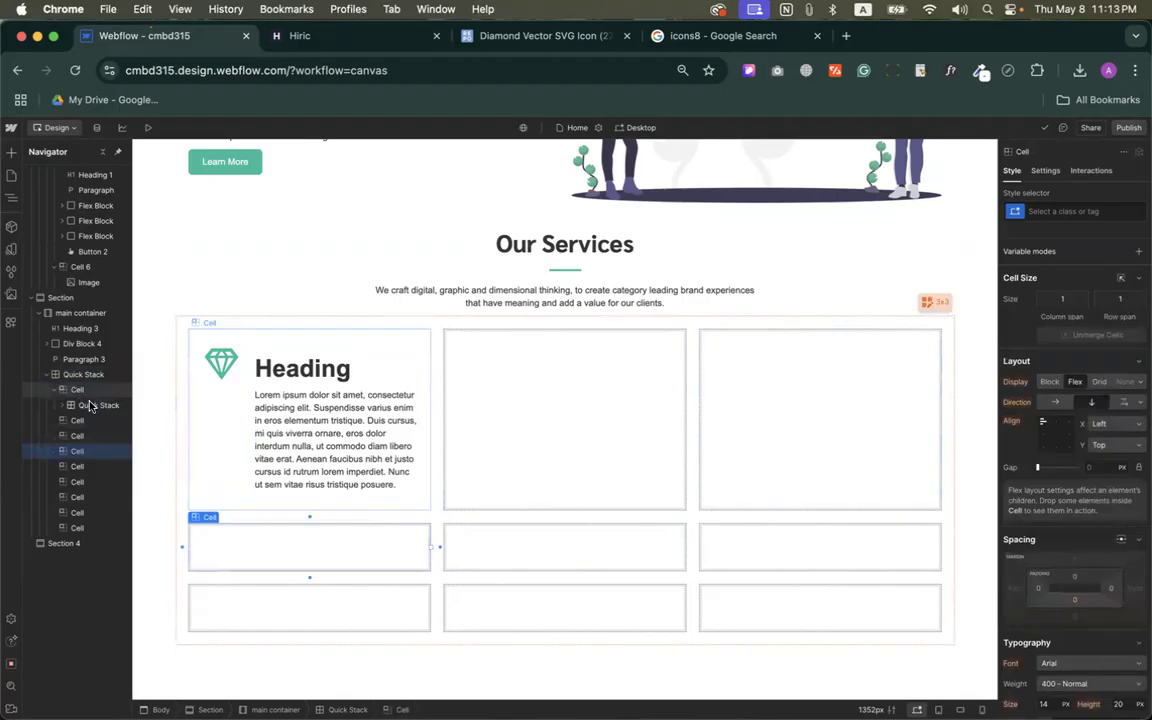
{"action": "left_click", "coordinate": [99, 406]}
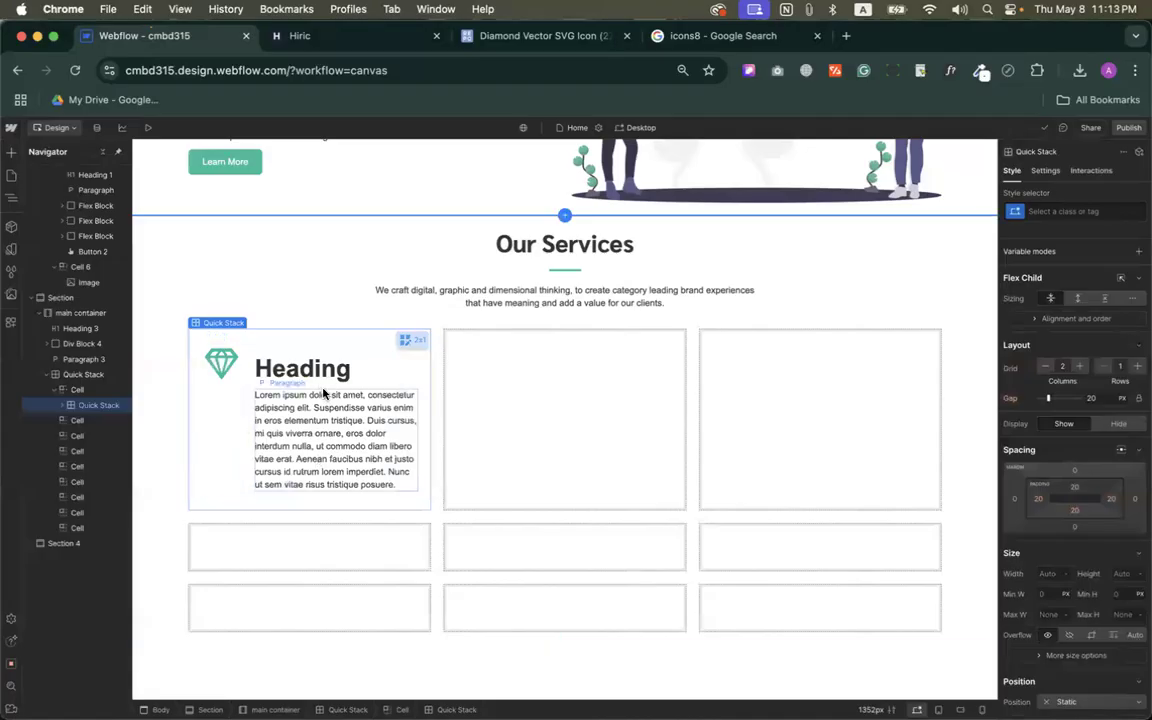
Set the top margin of the heading in the nested Quick Stack to 0.
{"action": "left_click", "coordinate": [302, 368]}
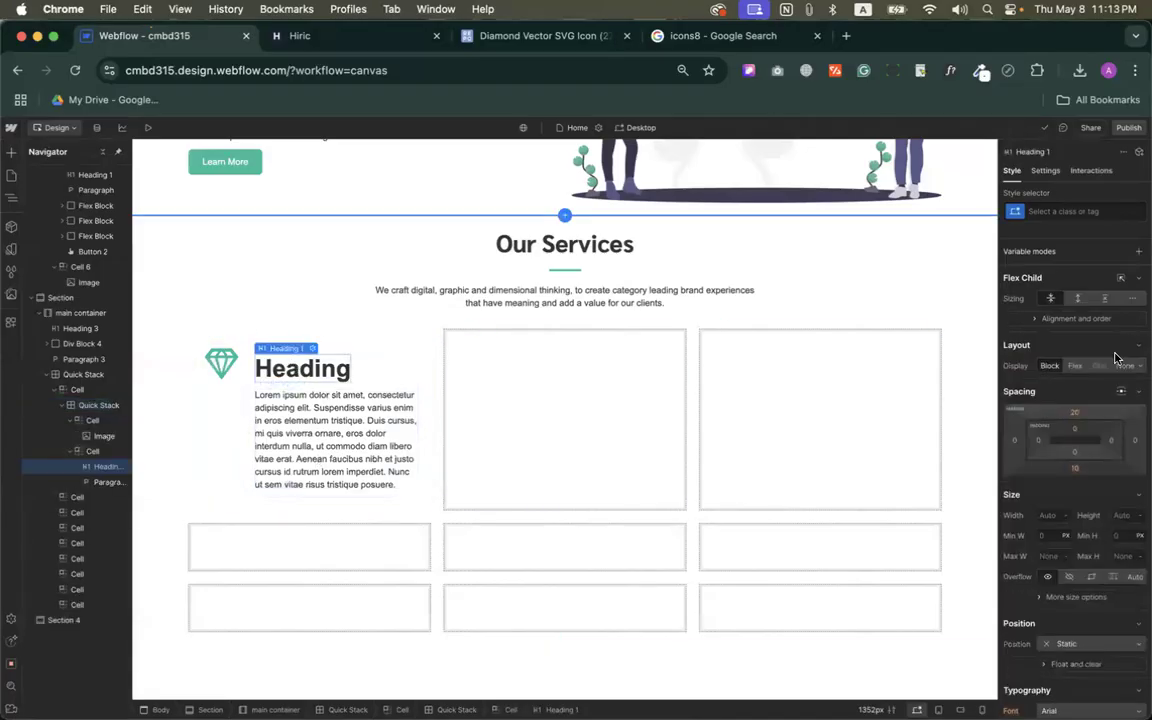
{"action": "left_click", "coordinate": [1074, 412]}
{"action": "left_click", "coordinate": [1058, 454]}
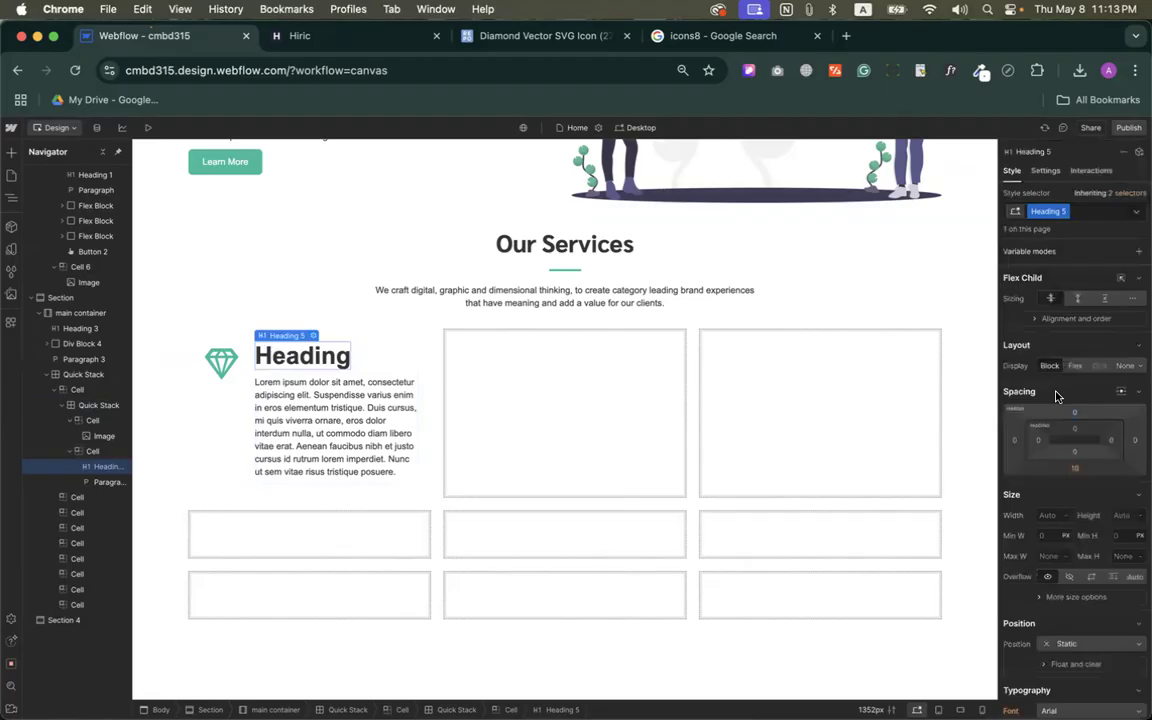
{"action": "left_click", "coordinate": [393, 360]}
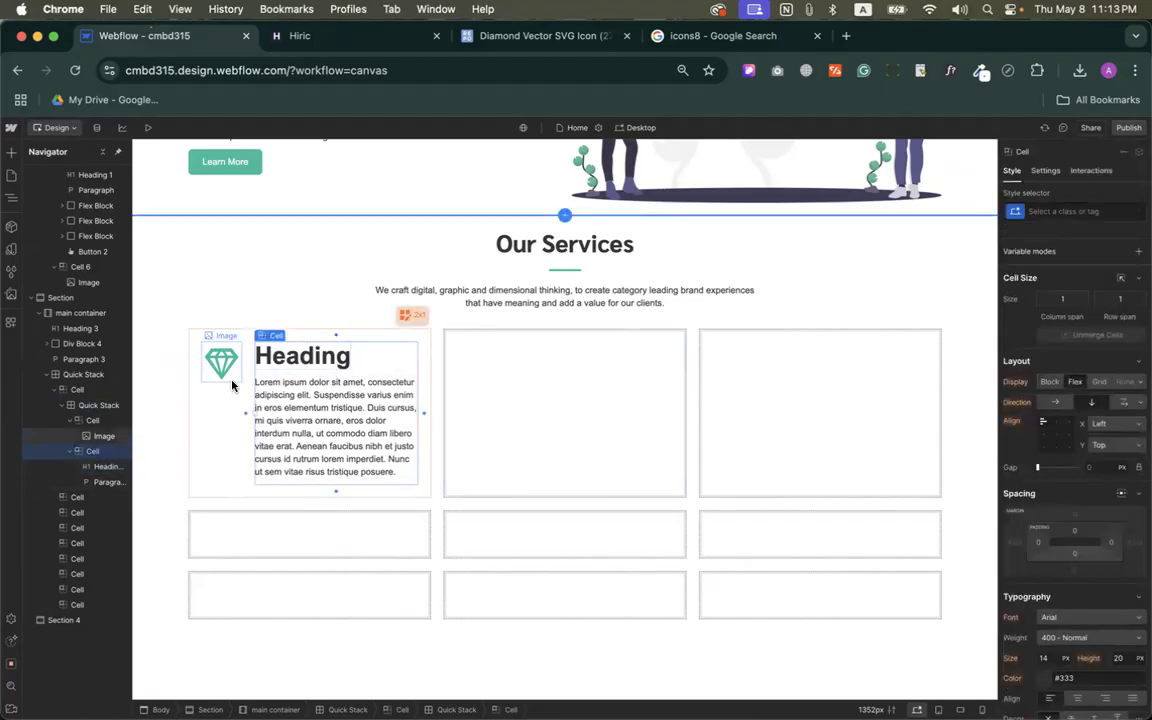
Collapse the nested Quick Stack's structure and add a Columns element to the middle cell of the first row.
{"action": "left_click", "coordinate": [68, 421]}
{"action": "left_click", "coordinate": [70, 405]}
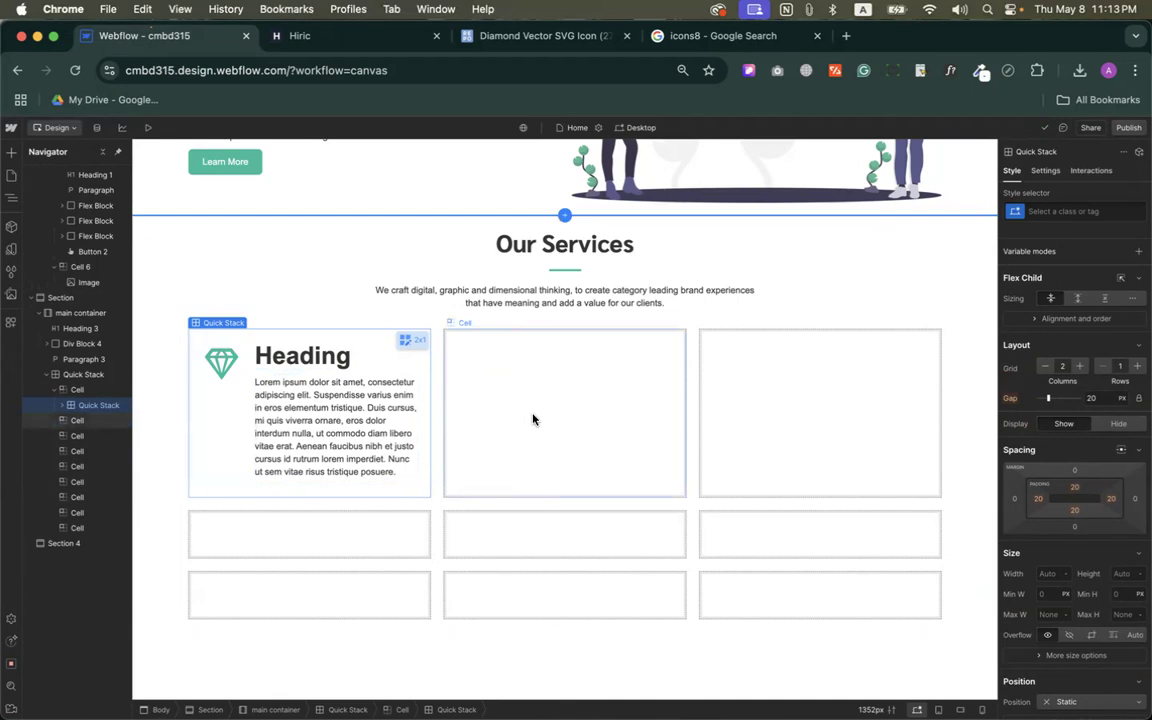
{"action": "left_click", "coordinate": [11, 152]}
{"action": "scroll", "coordinate": [65, 511], "scroll_direction": "down", "scroll_amount": 5}
{"action": "left_click_drag", "start_coordinate": [91, 618], "coordinate": [515, 410]}
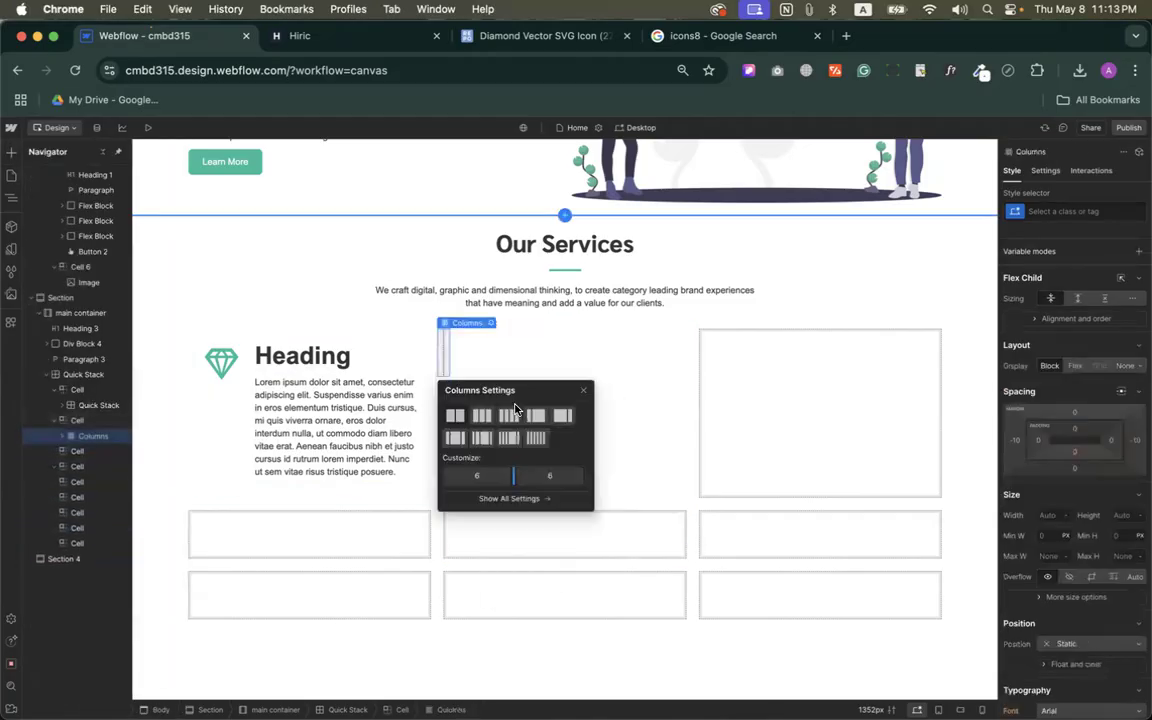
Add an image to the first column of the Columns element and set its source to the diamond SVG.
{"action": "left_click", "coordinate": [87, 453]}
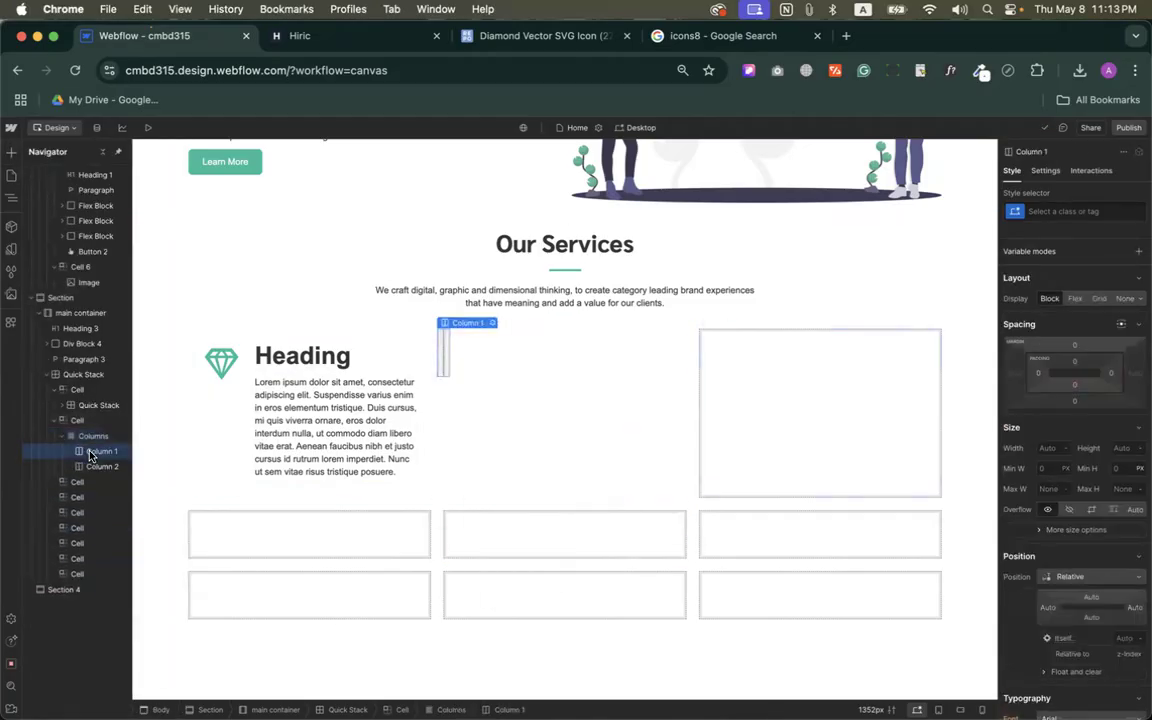
{"action": "left_click", "coordinate": [11, 152]}
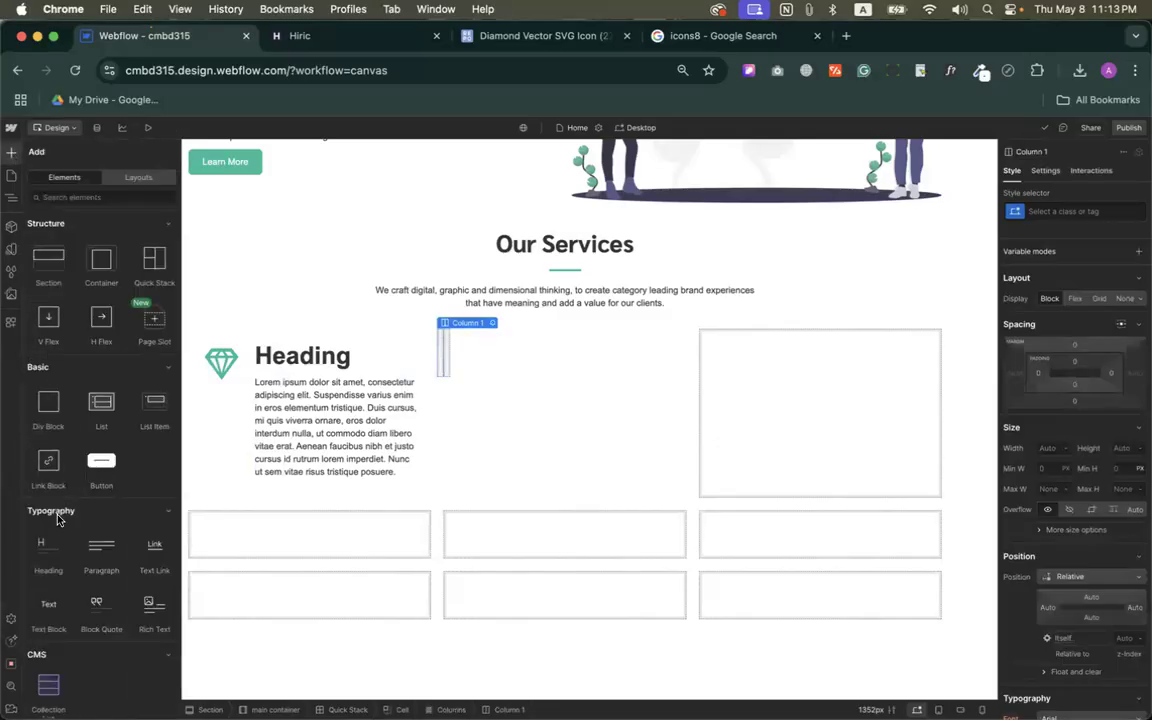
{"action": "scroll", "coordinate": [57, 365], "scroll_direction": "down", "scroll_amount": 5}
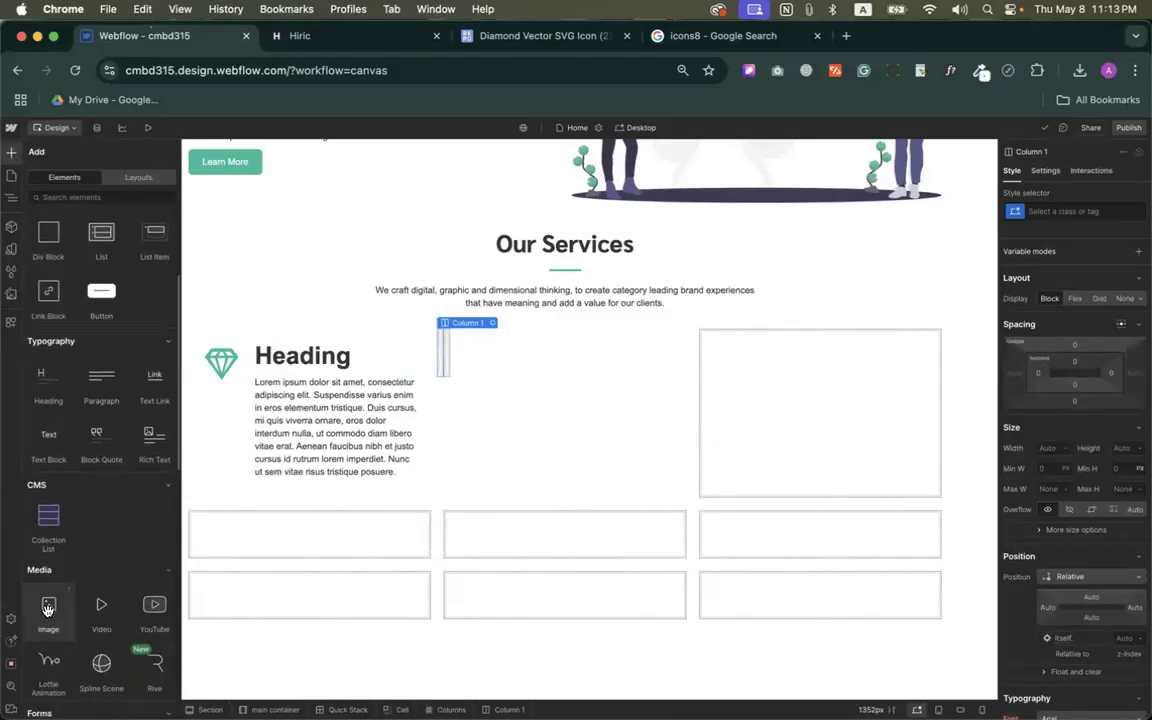
{"action": "left_click", "coordinate": [47, 609]}
{"action": "left_click", "coordinate": [536, 460]}
{"action": "left_click", "coordinate": [43, 231]}
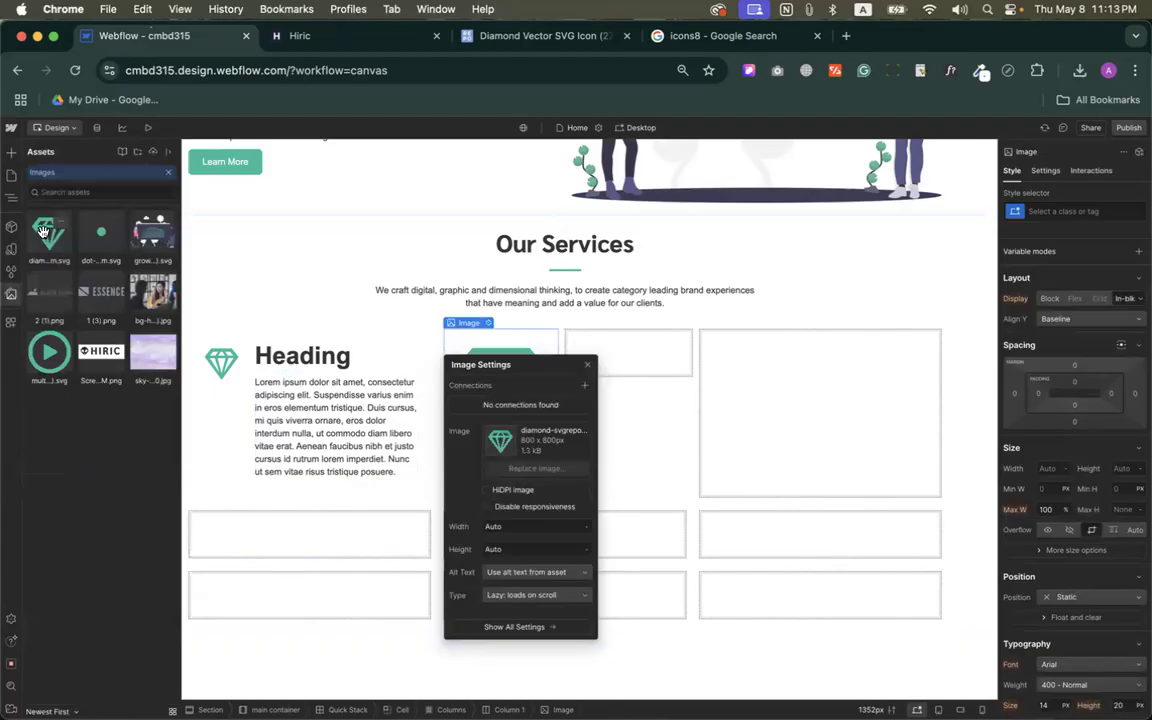
Add a Heading and a Paragraph to the second column of the Columns element.
{"action": "left_click", "coordinate": [603, 345]}
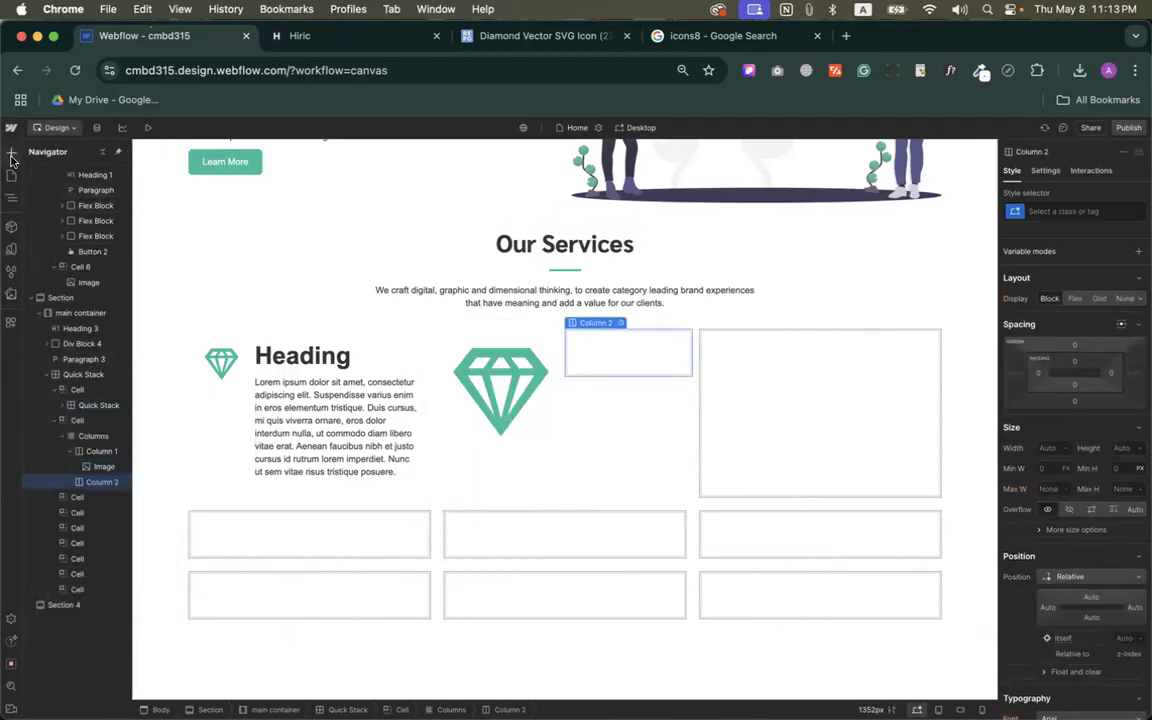
{"action": "left_click", "coordinate": [11, 152]}
{"action": "scroll", "coordinate": [60, 420], "scroll_direction": "down", "scroll_amount": 3}
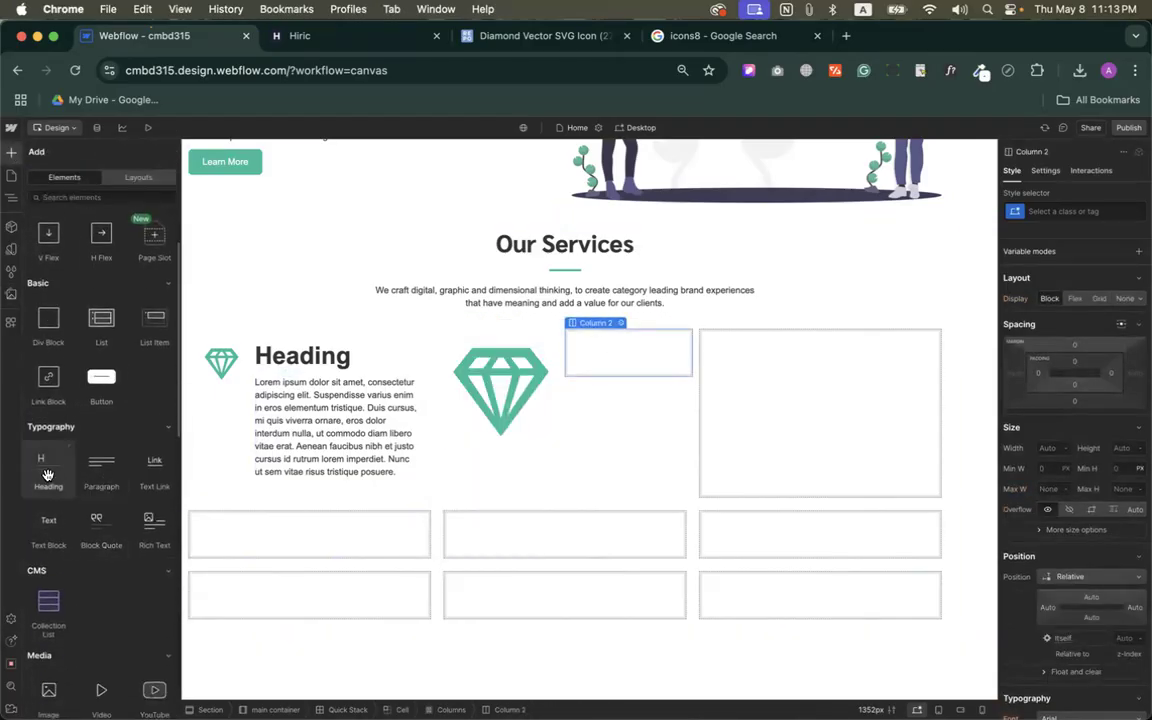
{"action": "left_click", "coordinate": [47, 474]}
{"action": "left_click", "coordinate": [11, 152]}
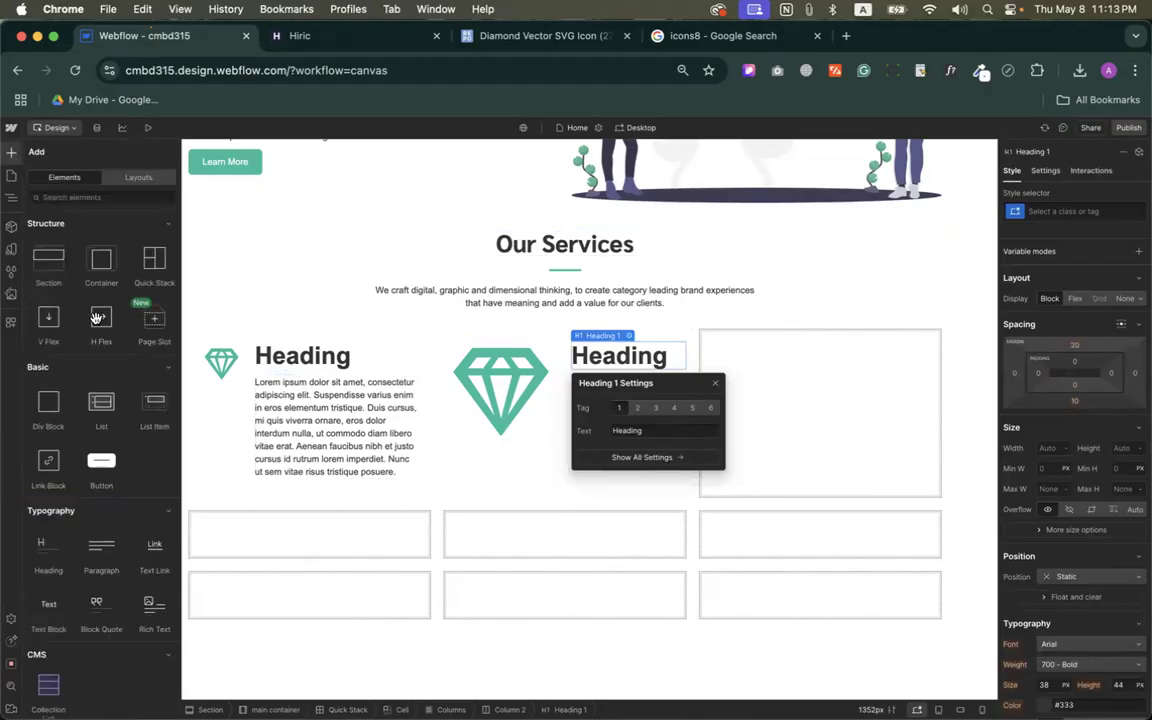
{"action": "left_click", "coordinate": [89, 554]}
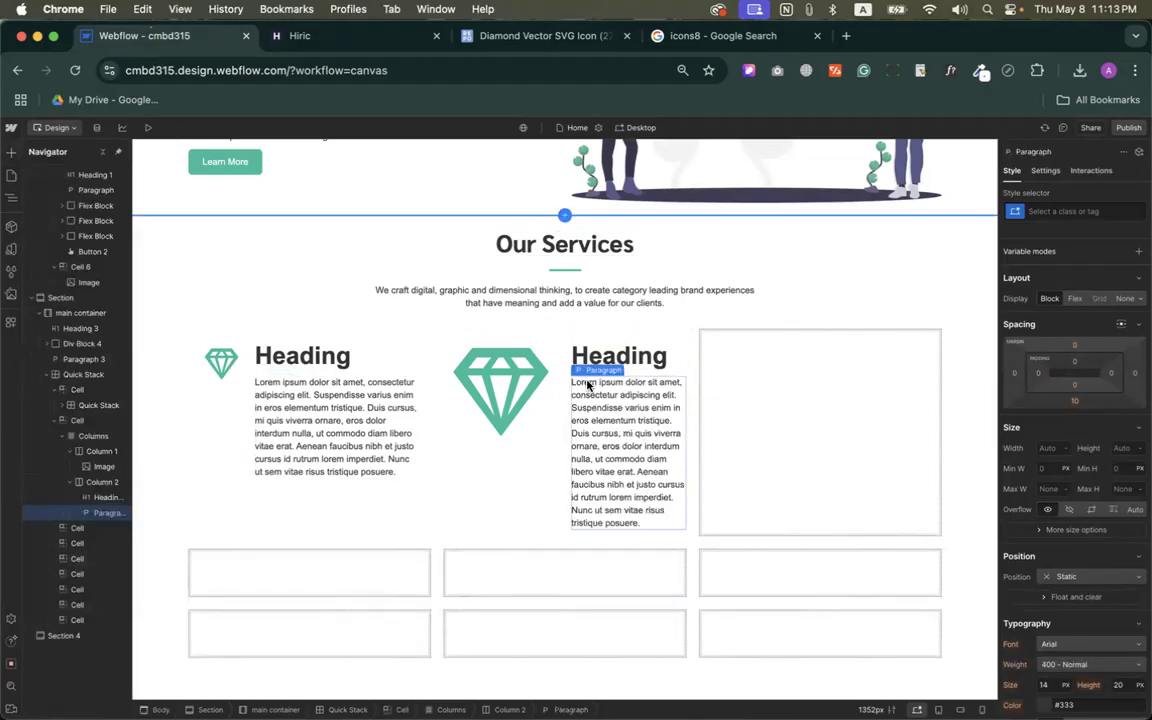
Customize the Columns element's split to 2 for the icon column and 10 for the text column.
{"action": "left_click", "coordinate": [532, 462]}
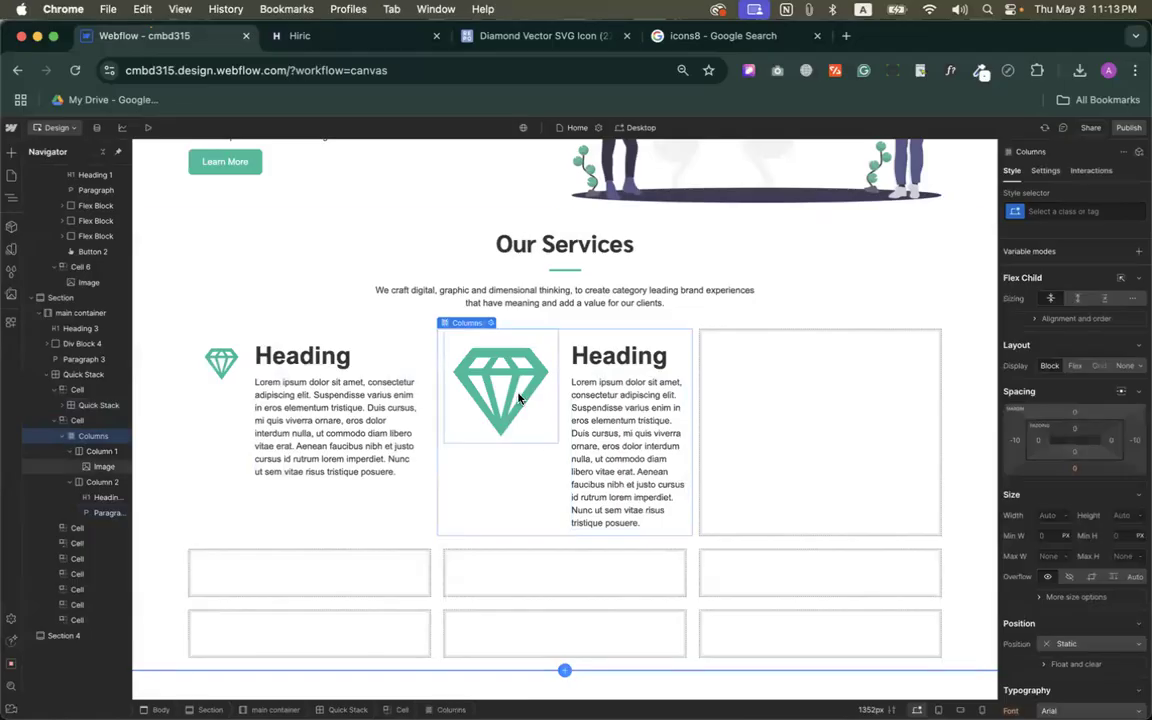
{"action": "left_click", "coordinate": [490, 323]}
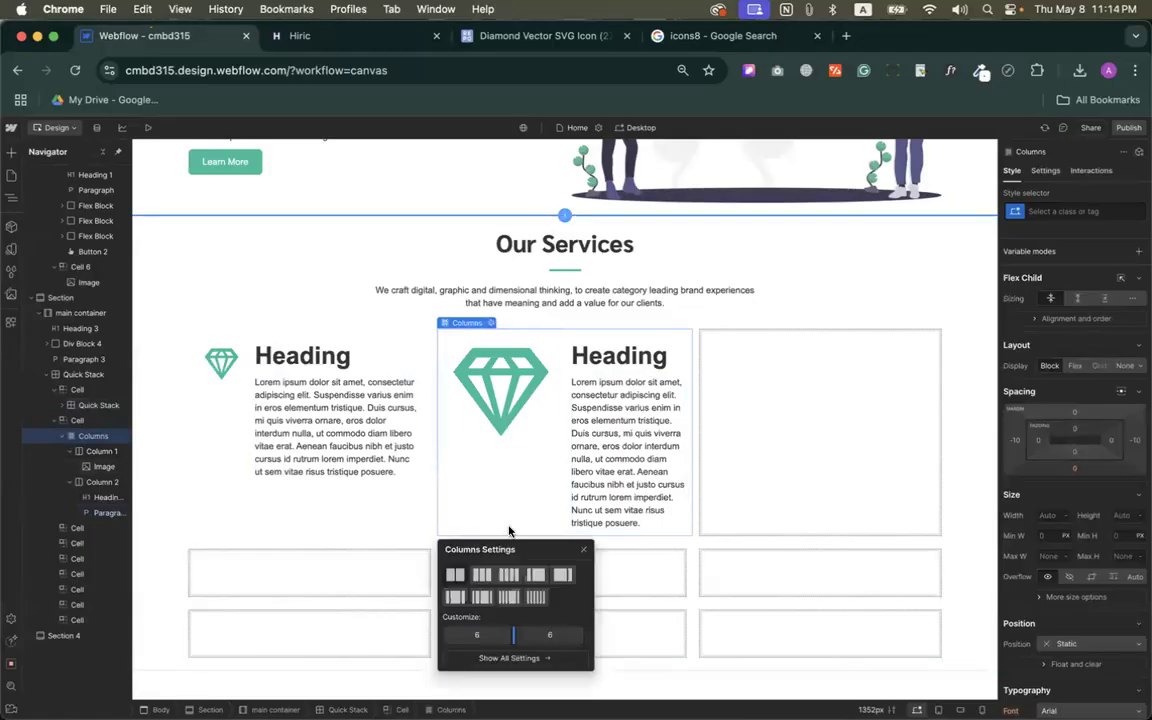
{"action": "left_click_drag", "start_coordinate": [512, 634], "coordinate": [443, 627]}
{"action": "left_click_drag", "start_coordinate": [454, 554], "coordinate": [468, 553]}
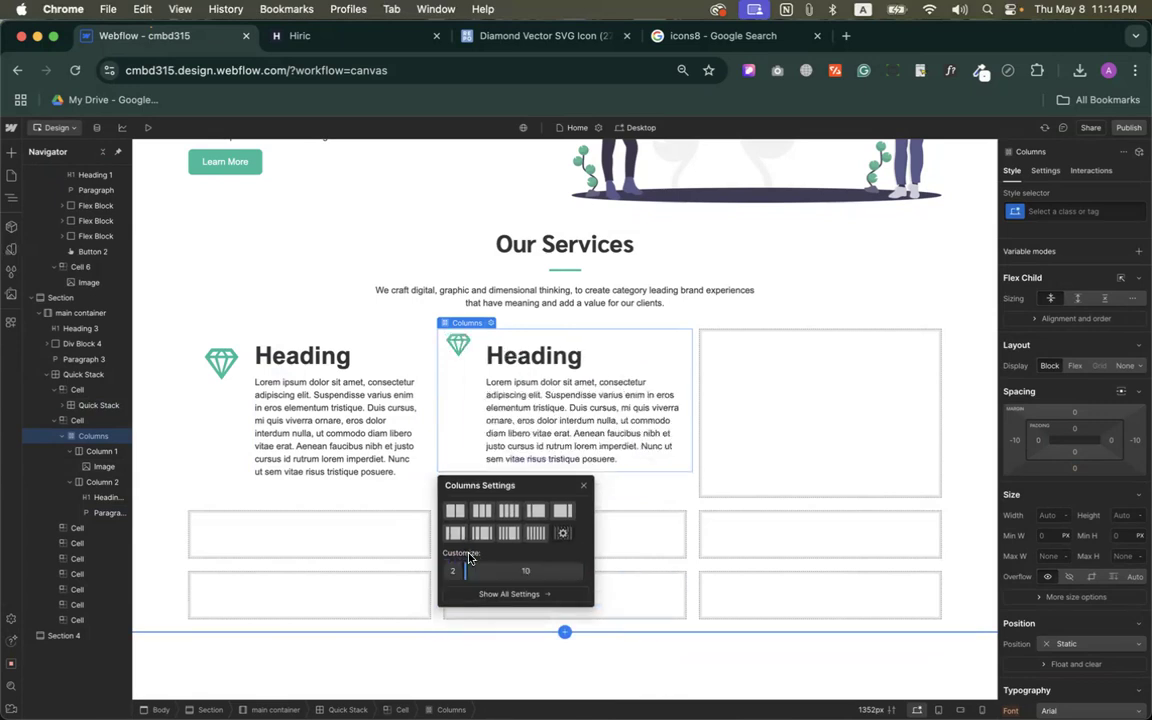
{"action": "left_click", "coordinate": [583, 485]}
Set the top margin of the heading in the Columns card to 0.
{"action": "left_click", "coordinate": [547, 357]}
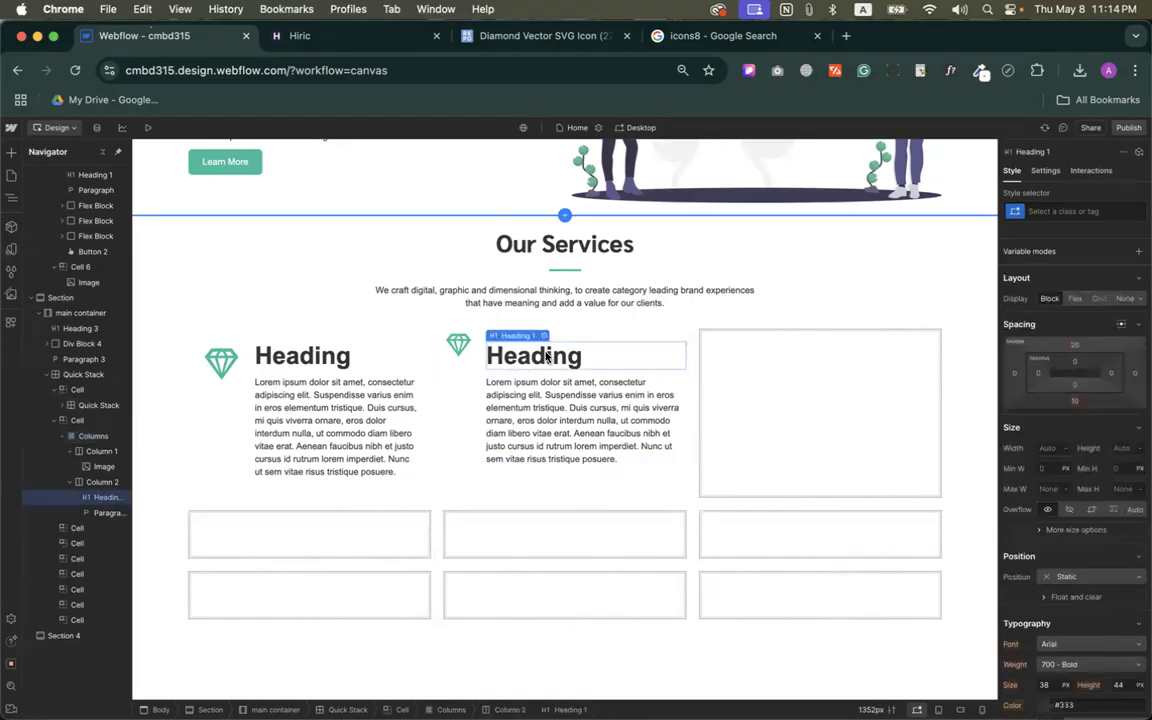
{"action": "left_click", "coordinate": [1077, 349]}
{"action": "left_click", "coordinate": [1055, 388]}
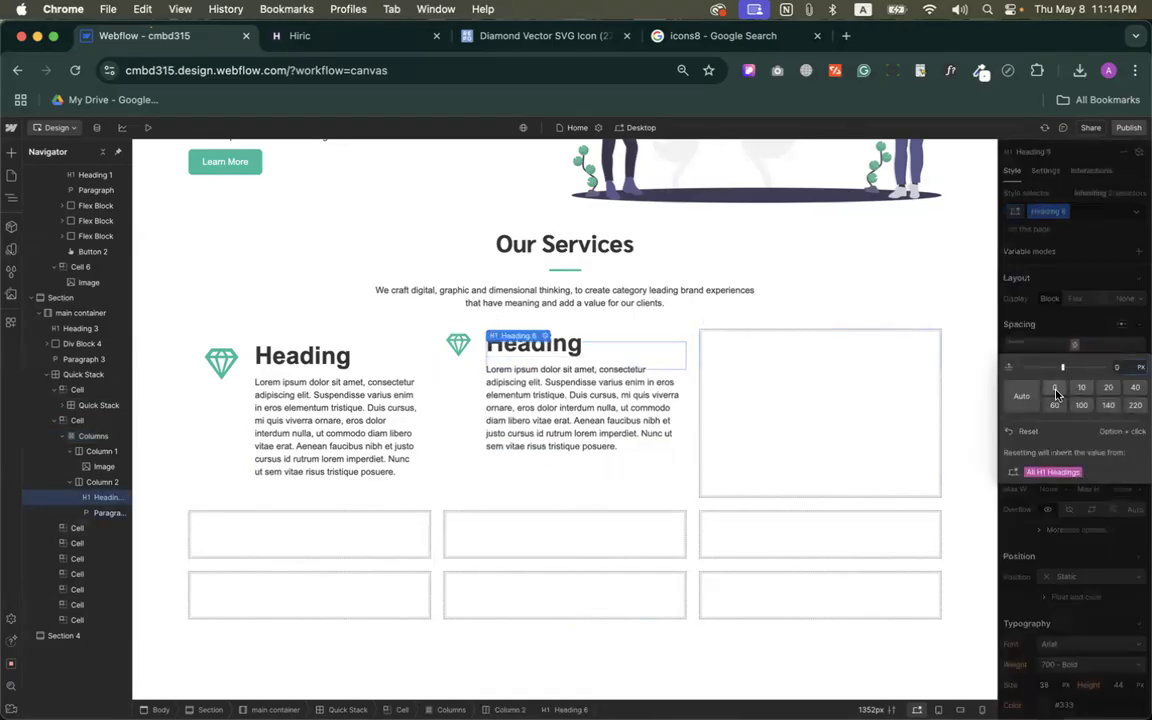
{"action": "left_click", "coordinate": [1053, 328]}
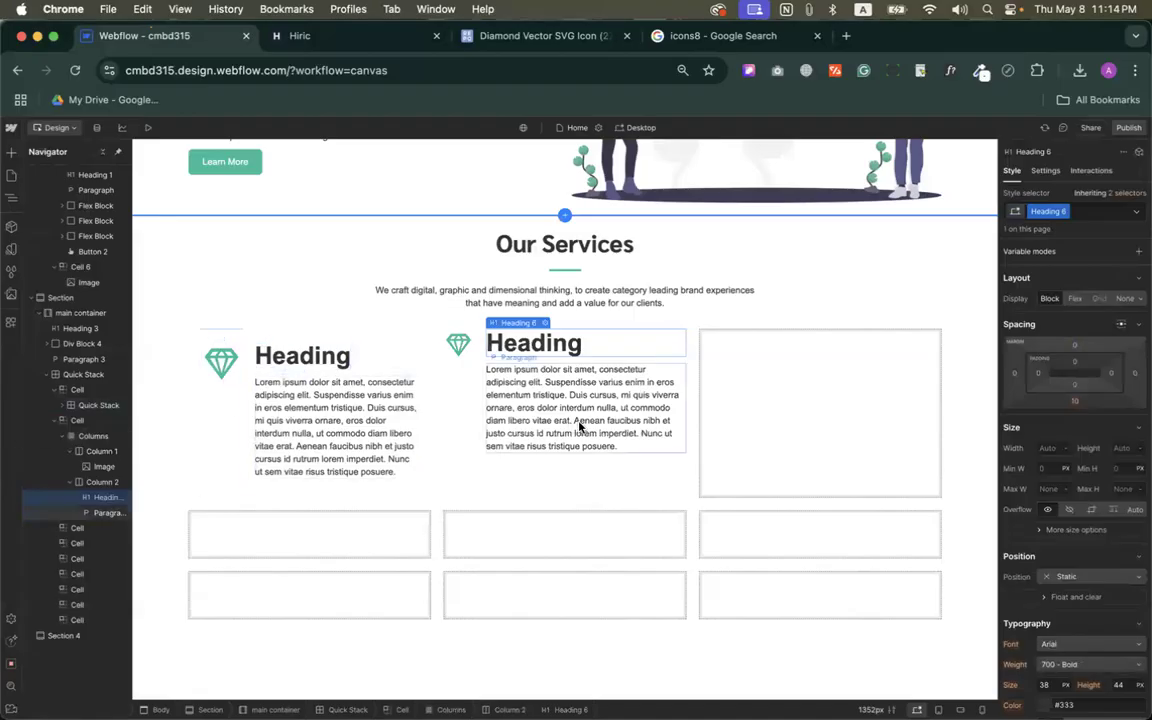
Place an H Flex block in the third cell of the outer Quick Stack's first row.
{"action": "scroll", "coordinate": [466, 426], "scroll_direction": "down", "scroll_amount": 2}
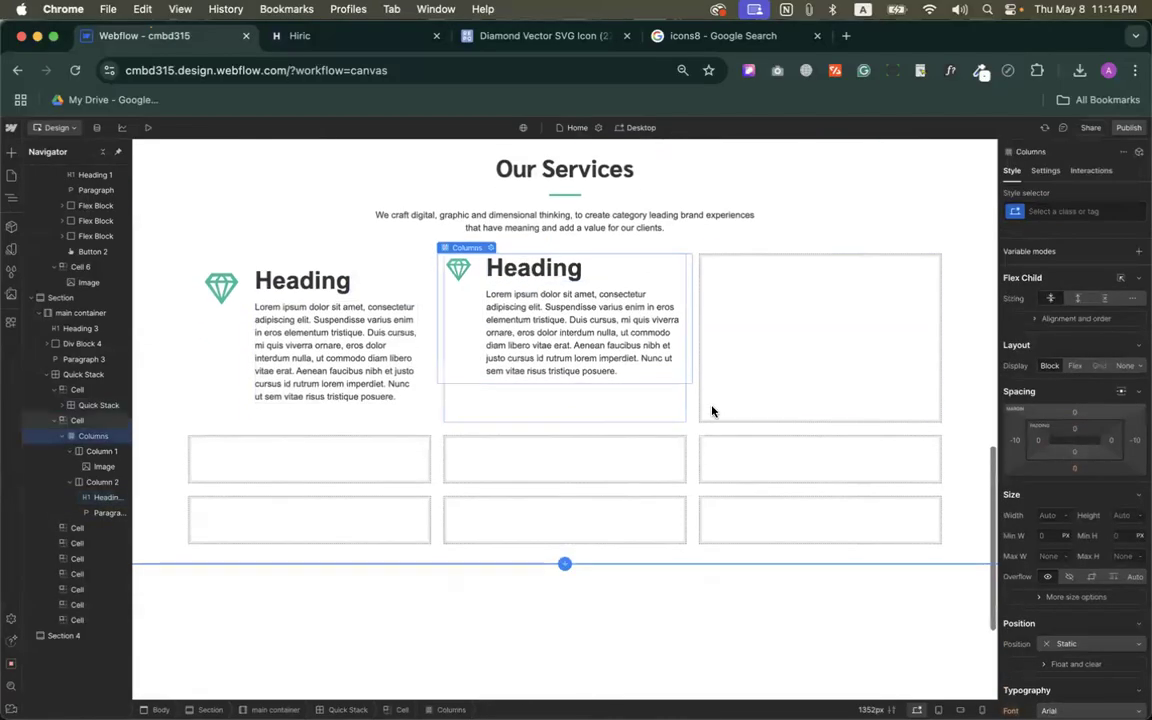
{"action": "left_click", "coordinate": [766, 373]}
{"action": "left_click", "coordinate": [11, 152]}
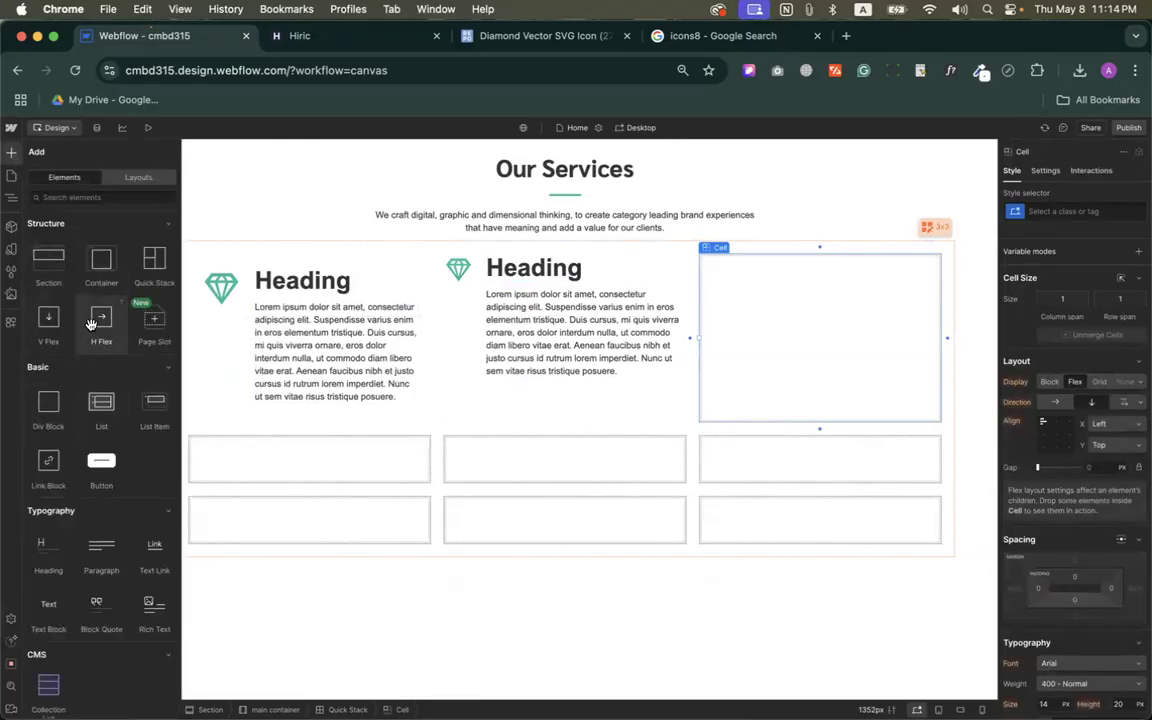
{"action": "left_click_drag", "start_coordinate": [95, 323], "coordinate": [776, 275]}
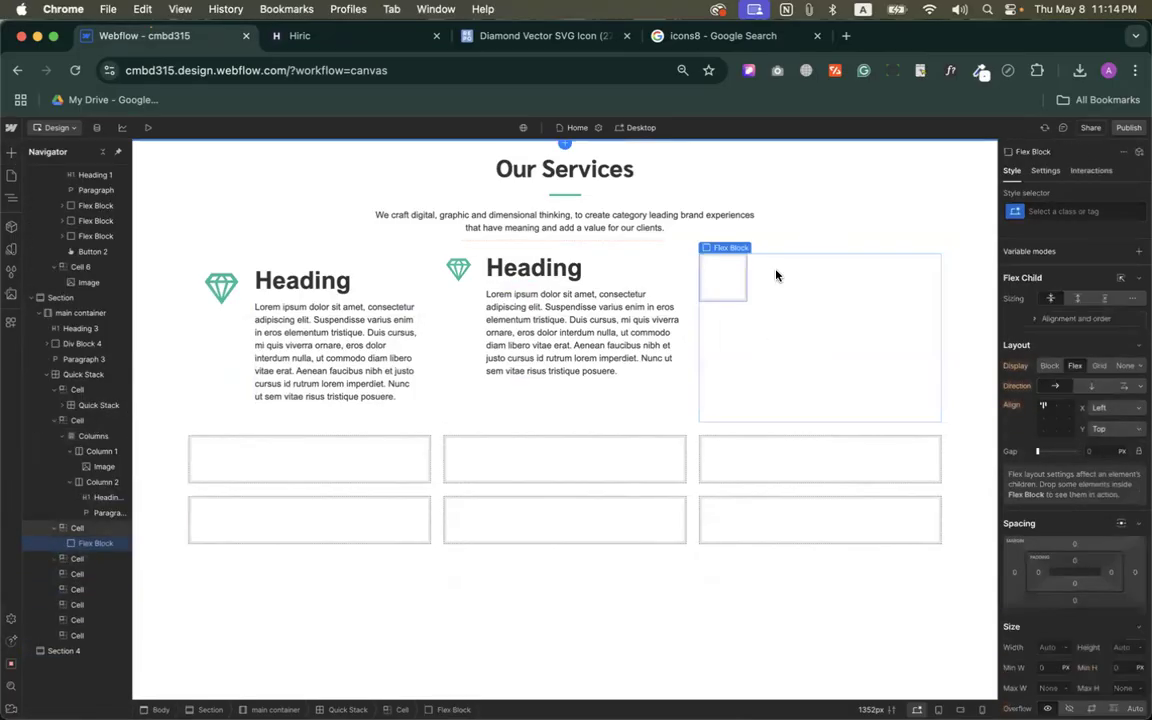
Add the diamond SVG image inside the new flex block and set its width to 32 px.
{"action": "left_click", "coordinate": [12, 155]}
{"action": "scroll", "coordinate": [100, 340], "scroll_direction": "down", "scroll_amount": 5}
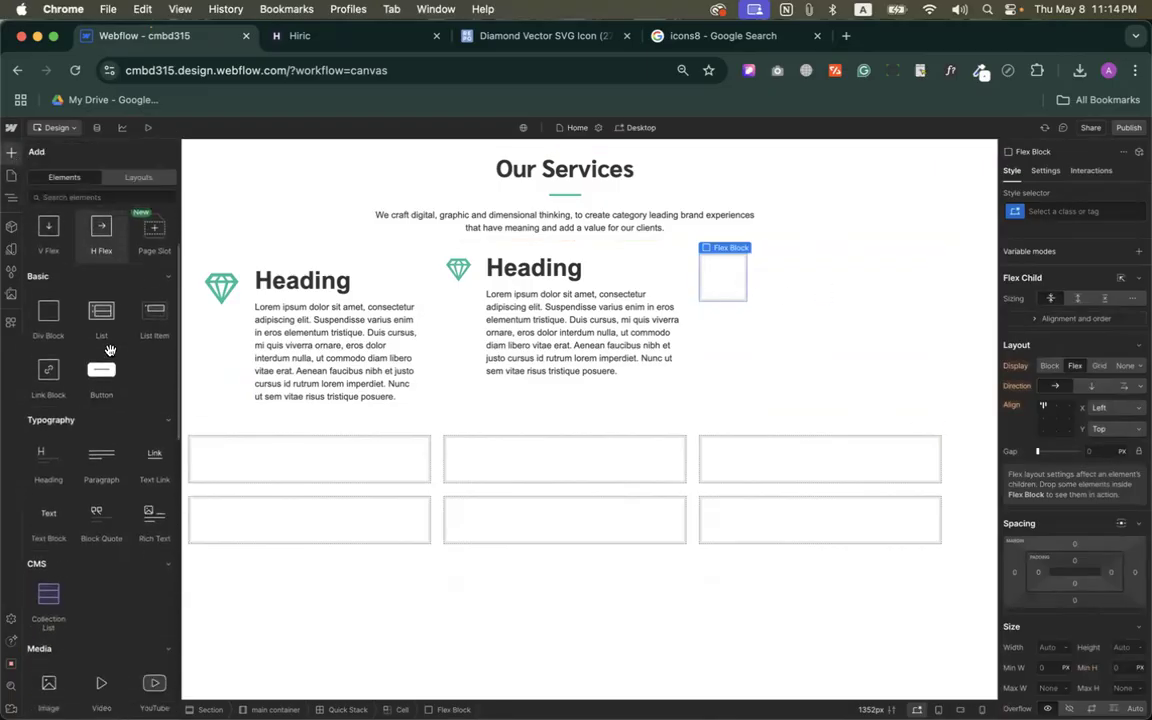
{"action": "left_click", "coordinate": [54, 567]}
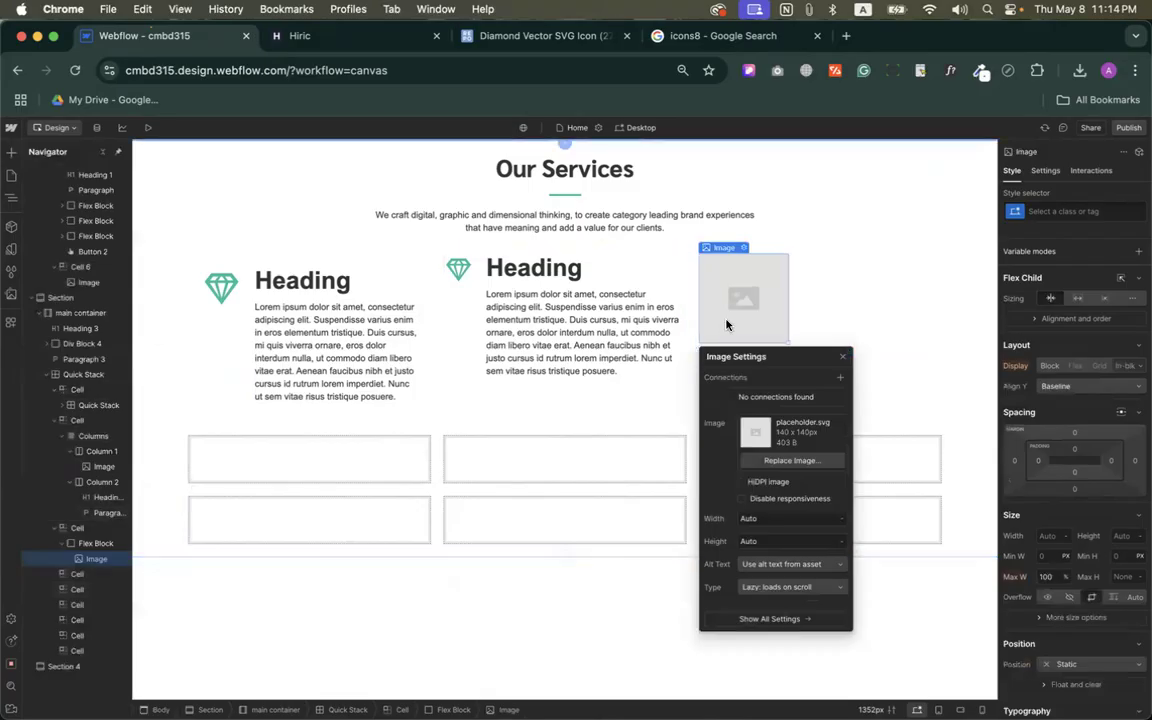
{"action": "left_click", "coordinate": [781, 462]}
{"action": "left_click", "coordinate": [63, 240]}
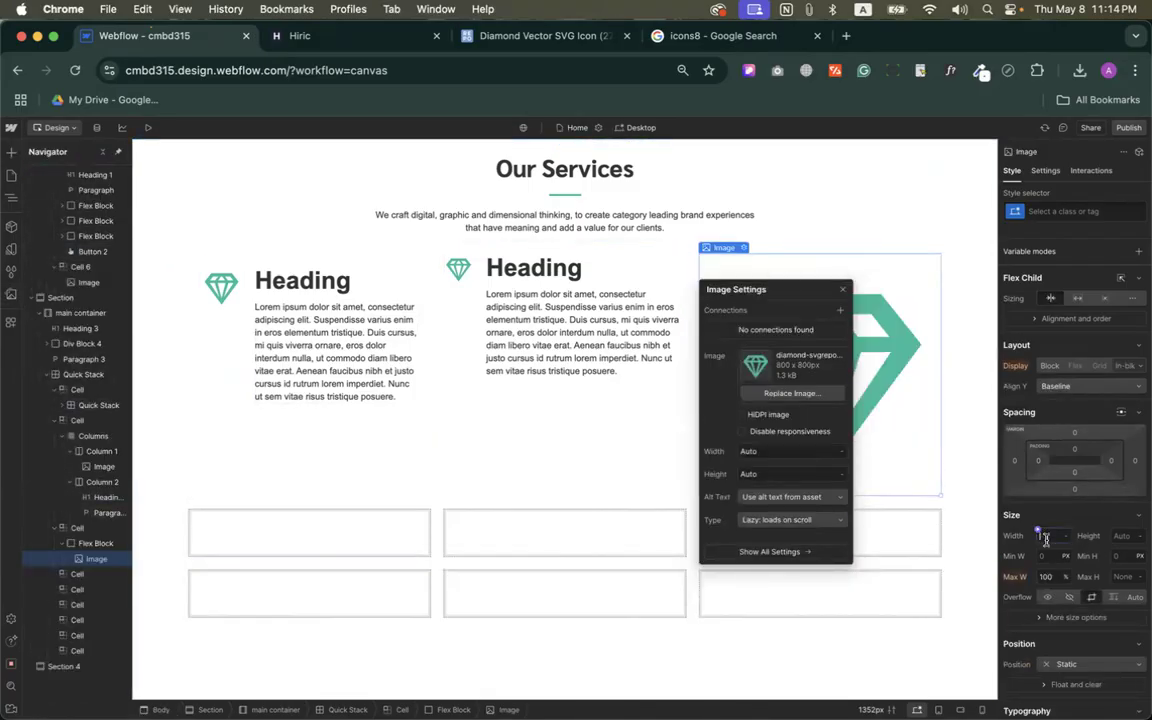
{"action": "key", "text": "Return"}
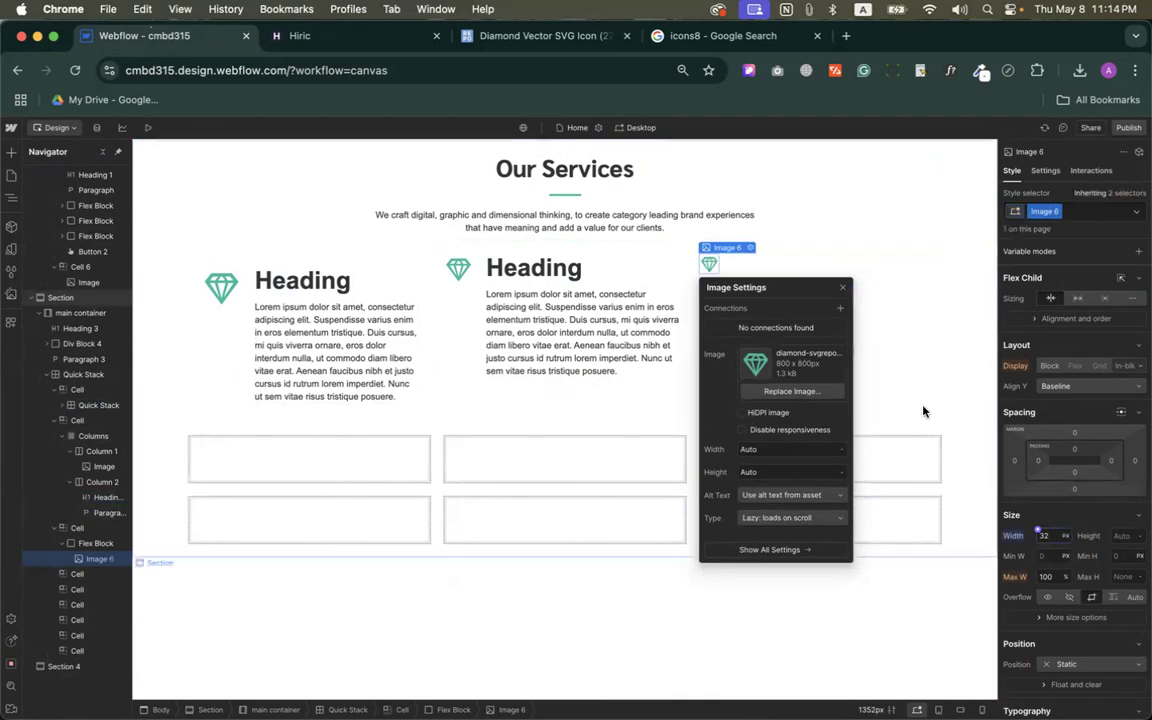
{"action": "left_click", "coordinate": [843, 290]}
Add a Div Block beside the diamond icon in the flex block and fill it with a Heading and a Paragraph.
{"action": "left_click", "coordinate": [11, 153]}
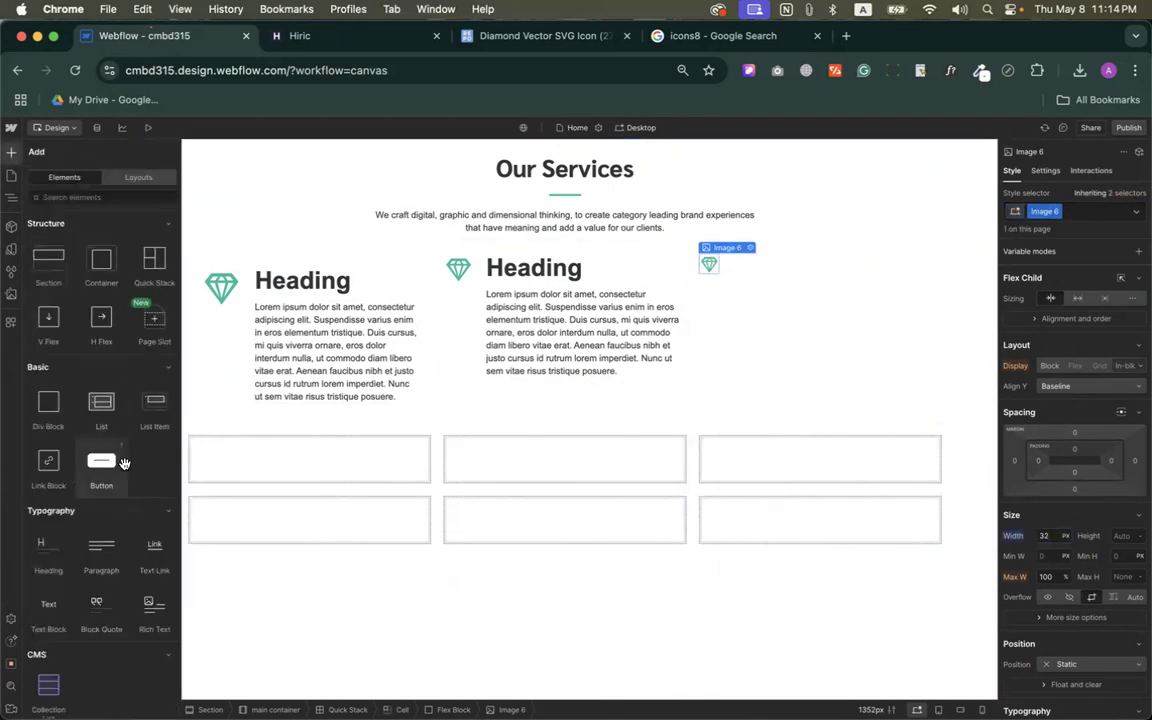
{"action": "left_click_drag", "start_coordinate": [44, 370], "coordinate": [728, 245]}
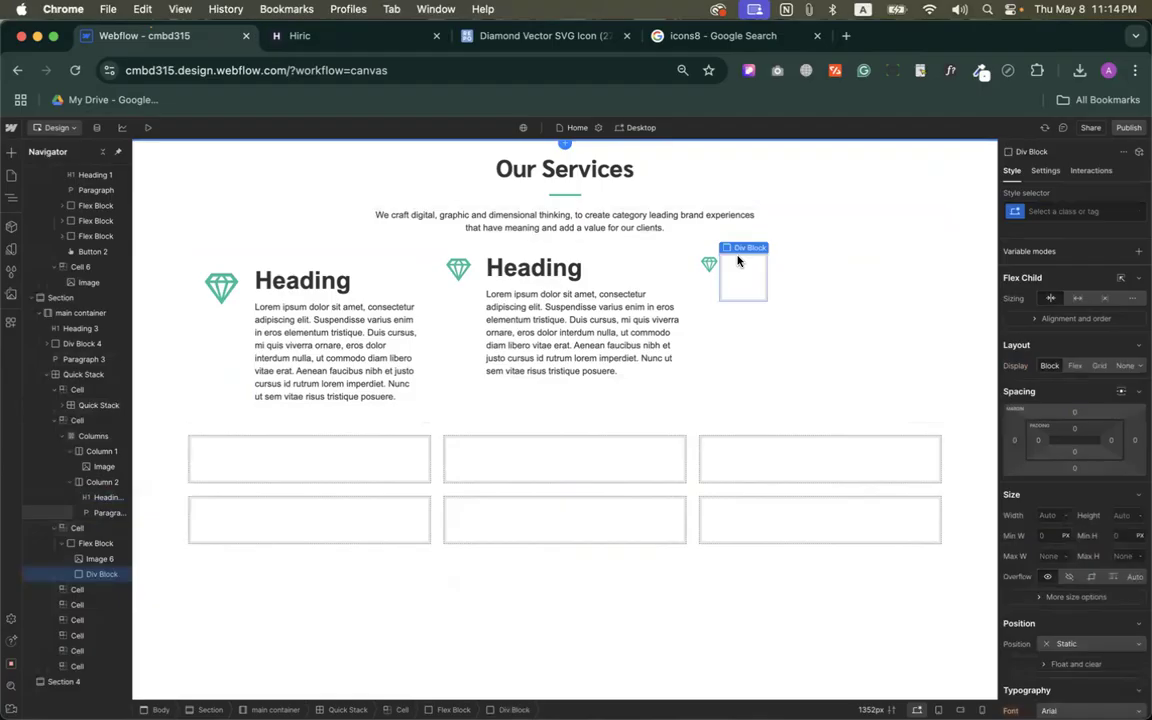
{"action": "left_click", "coordinate": [11, 152]}
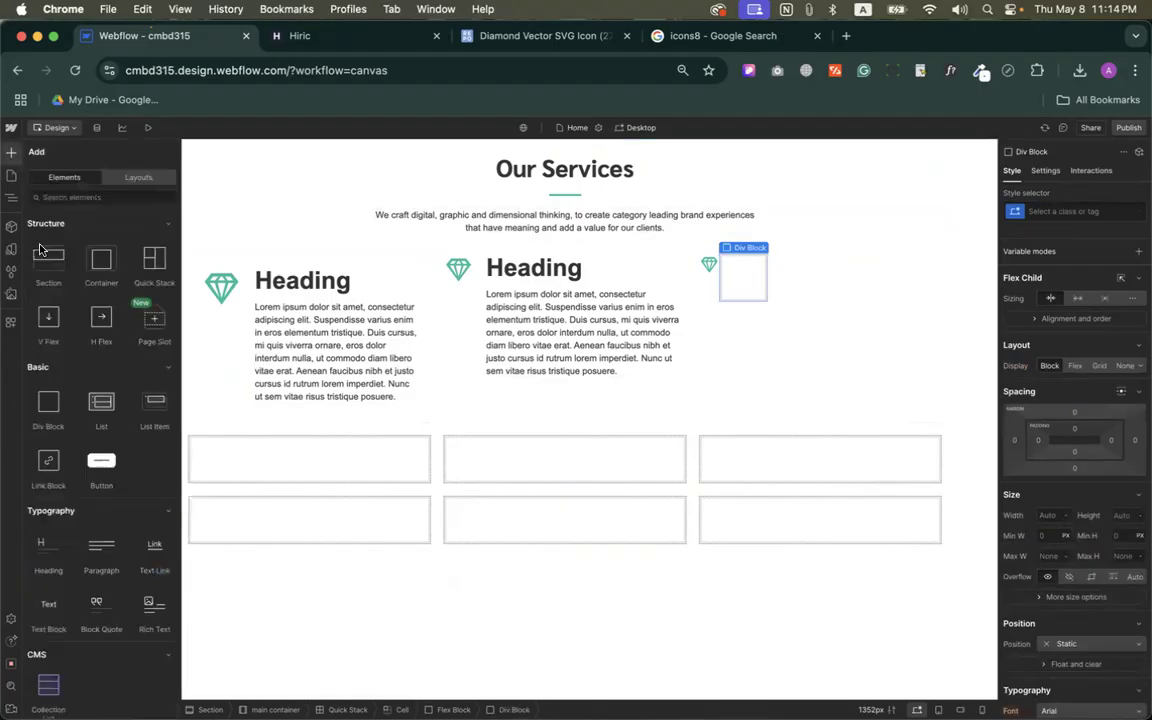
{"action": "left_click_drag", "start_coordinate": [46, 500], "coordinate": [767, 280]}
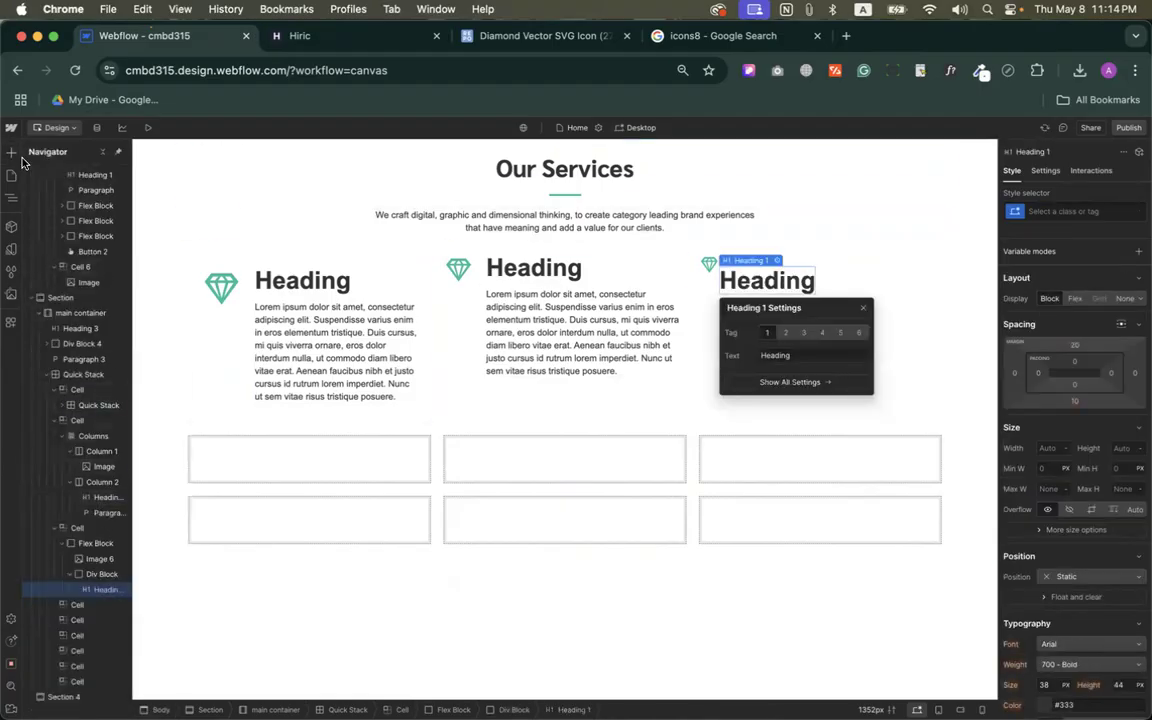
{"action": "left_click_drag", "start_coordinate": [101, 548], "coordinate": [765, 300]}
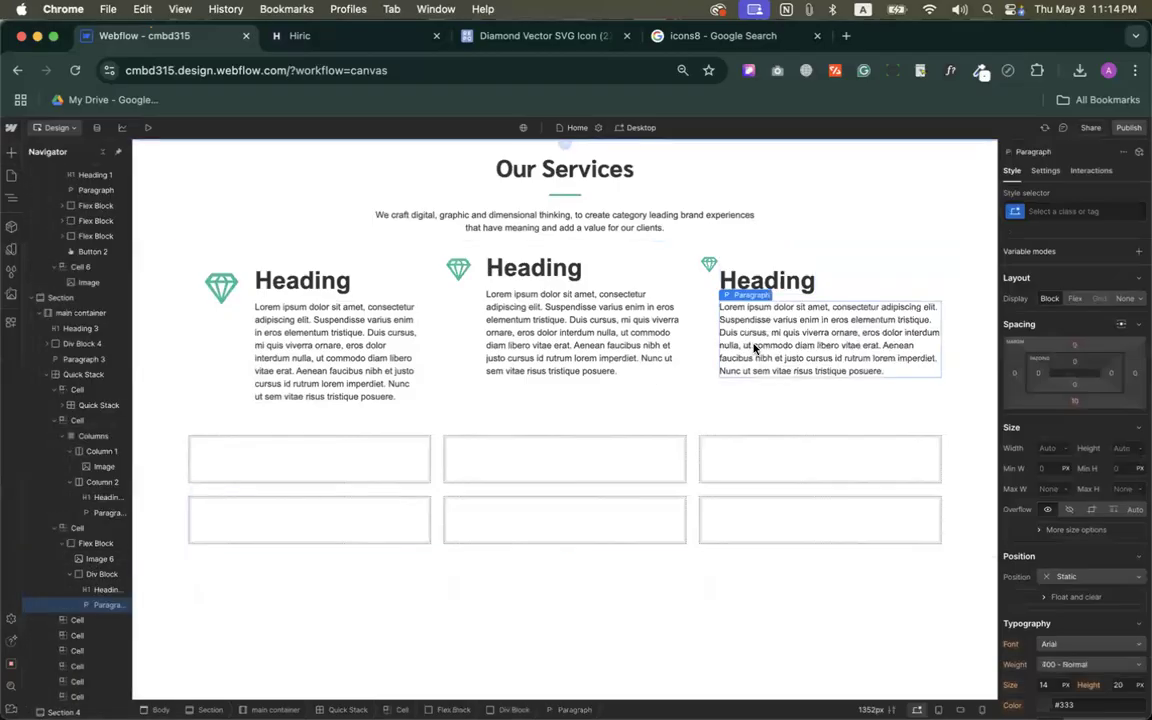
Set the third card heading's top margin to 0 and the surrounding flex block's gap to 20 px.
{"action": "left_click", "coordinate": [757, 279]}
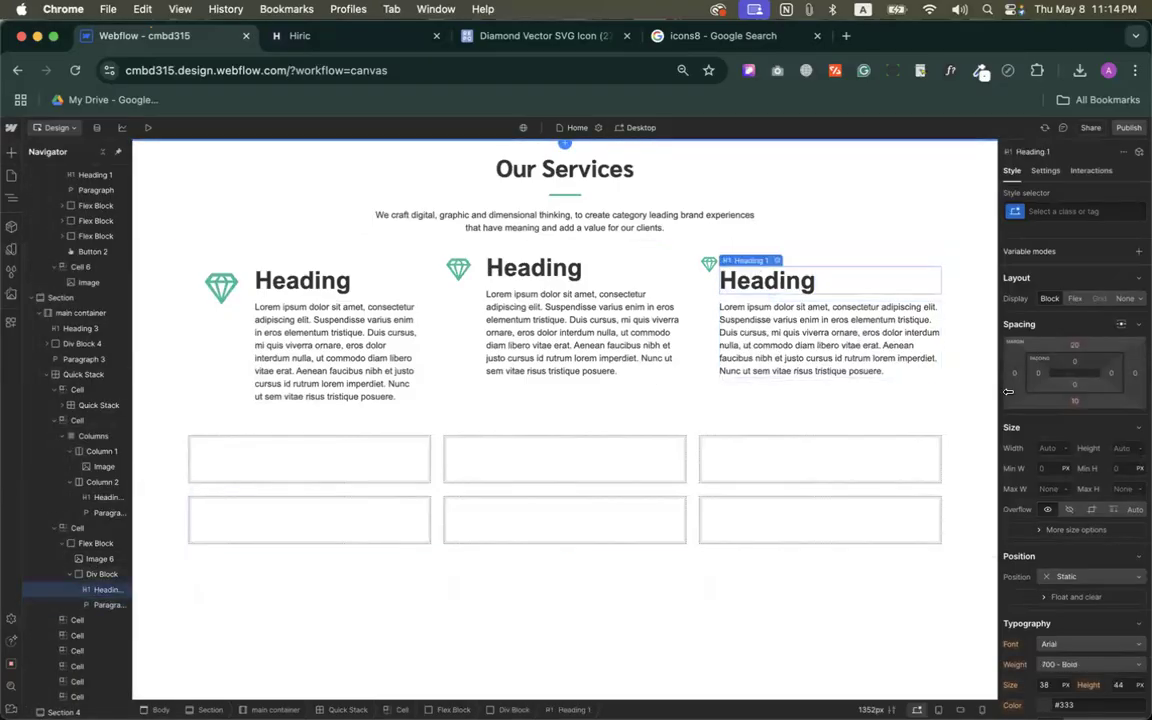
{"action": "left_click", "coordinate": [1074, 344]}
{"action": "left_click", "coordinate": [1054, 387]}
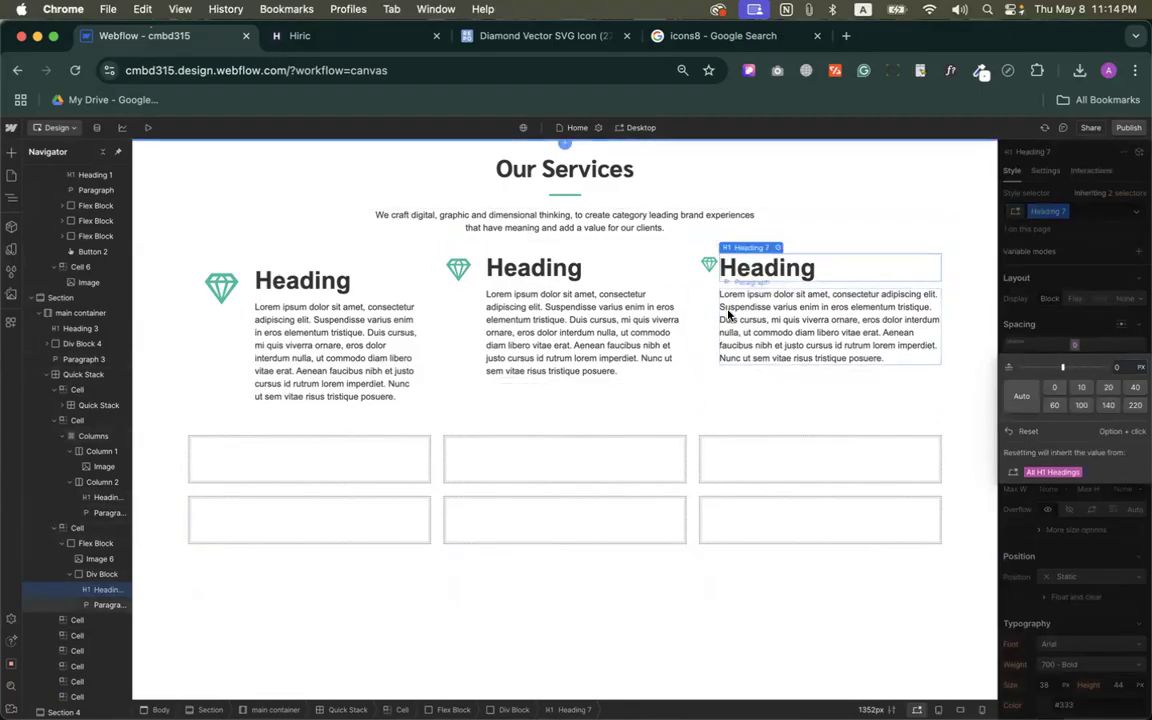
{"action": "left_click", "coordinate": [712, 287]}
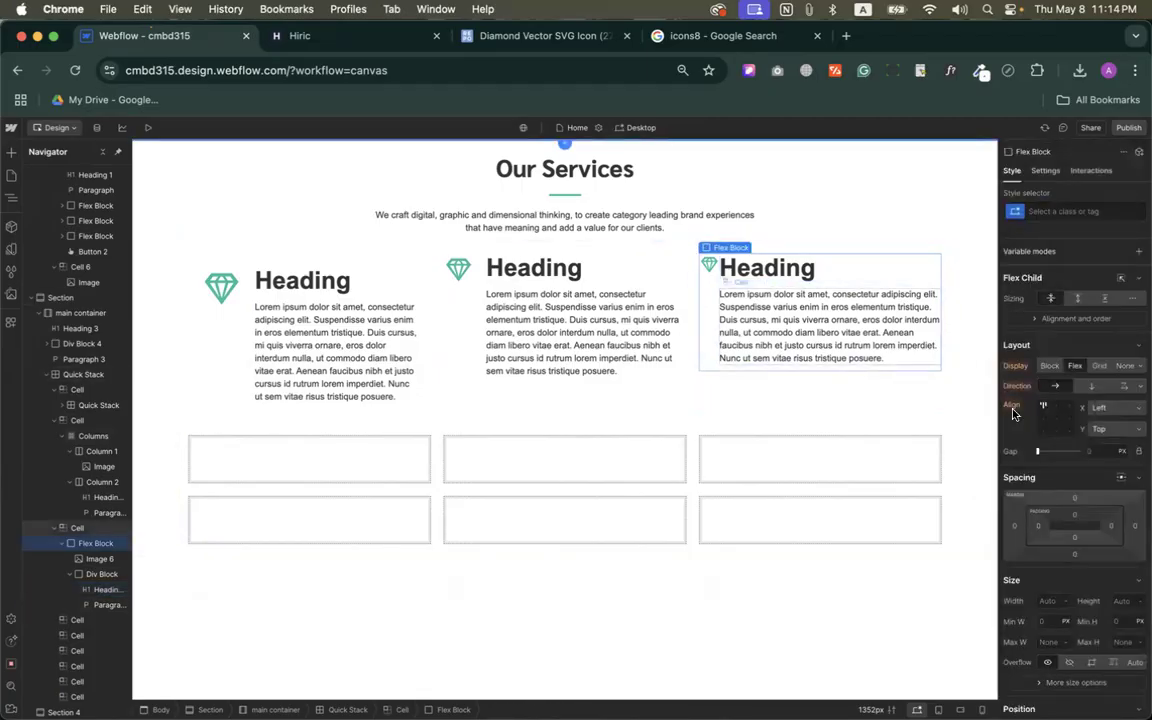
{"action": "left_click_drag", "start_coordinate": [1037, 451], "coordinate": [1048, 451]}
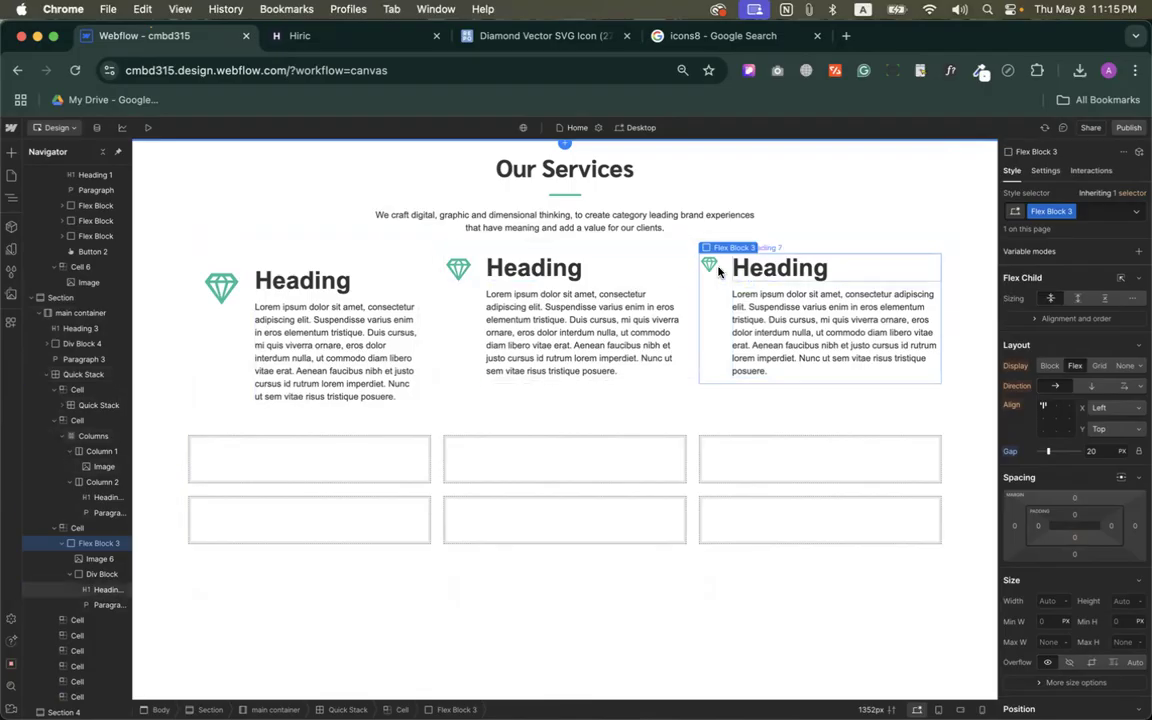
{"action": "right_click", "coordinate": [715, 347]}
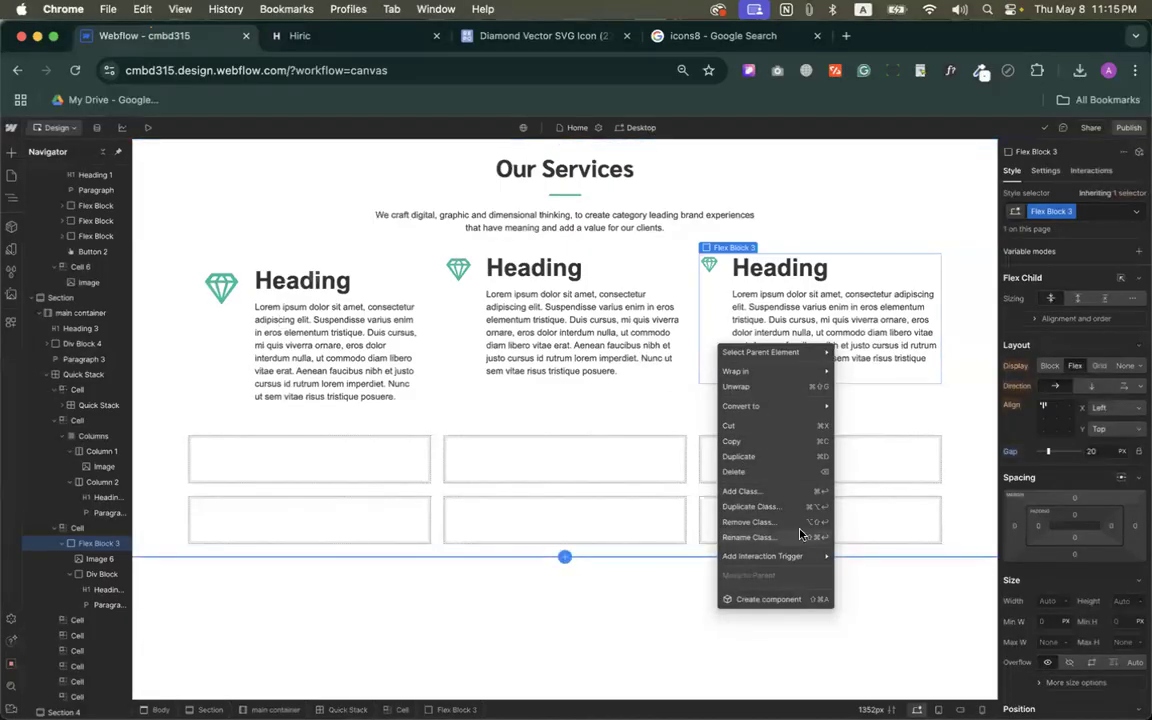
{"action": "key", "text": "Escape"}
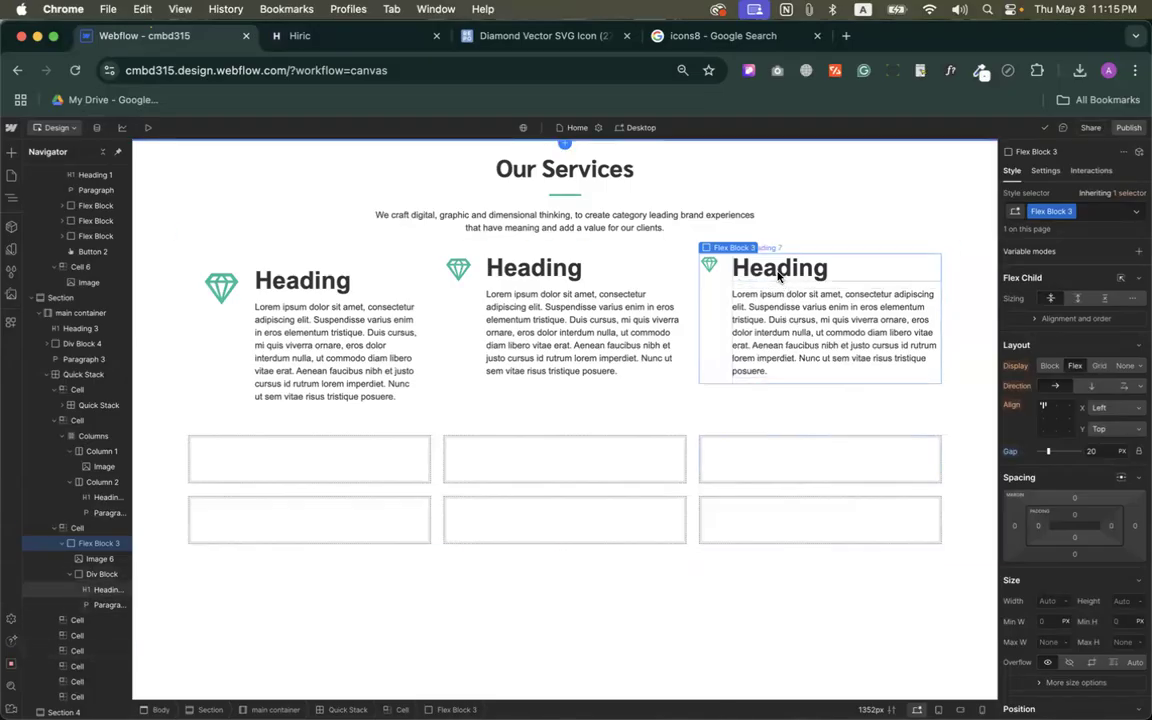
{"action": "scroll", "coordinate": [525, 308], "scroll_direction": "up", "scroll_amount": 1}
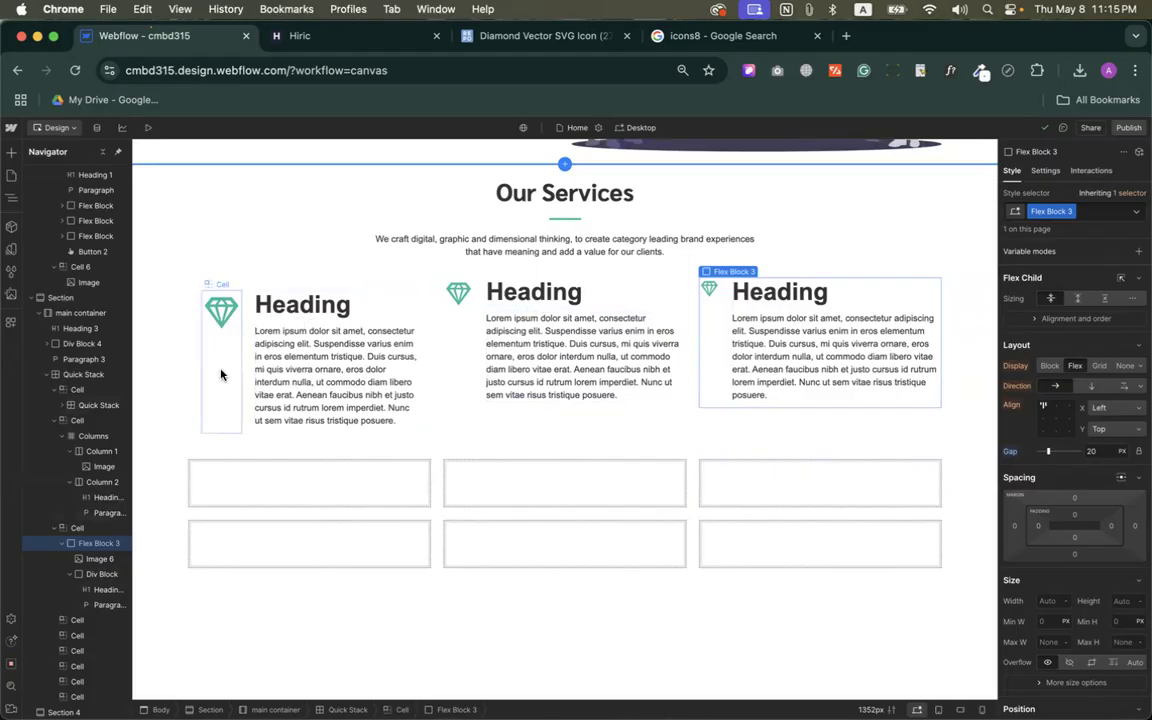
{"action": "left_click", "coordinate": [252, 421]}
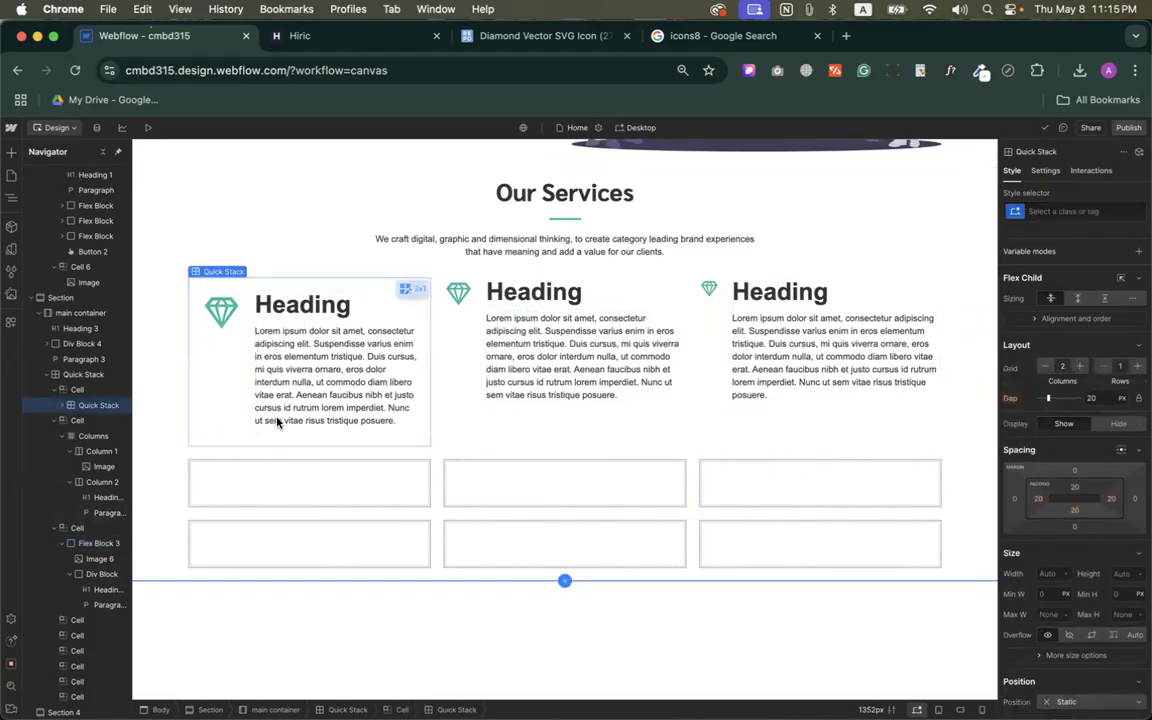
{"action": "left_click", "coordinate": [715, 347]}
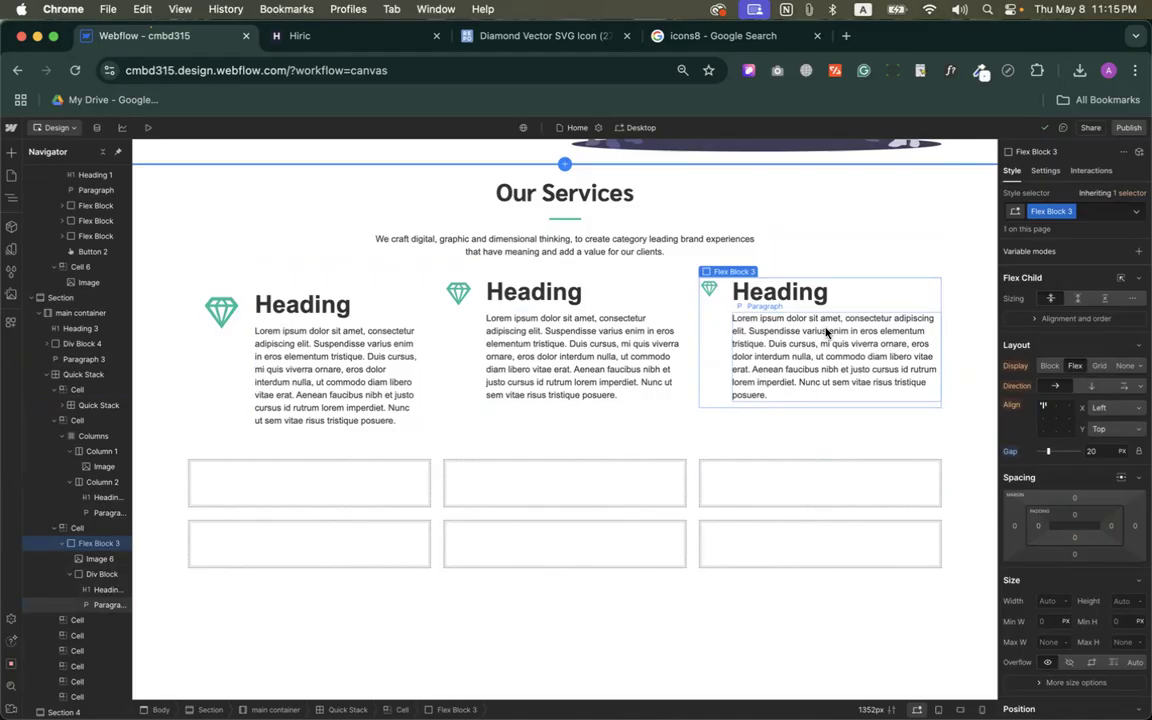
Switch to the Hiric page and examine how the Digital Design and Strategy Solutions cards arrange icon, heading and paragraph.
{"action": "left_click", "coordinate": [775, 291]}
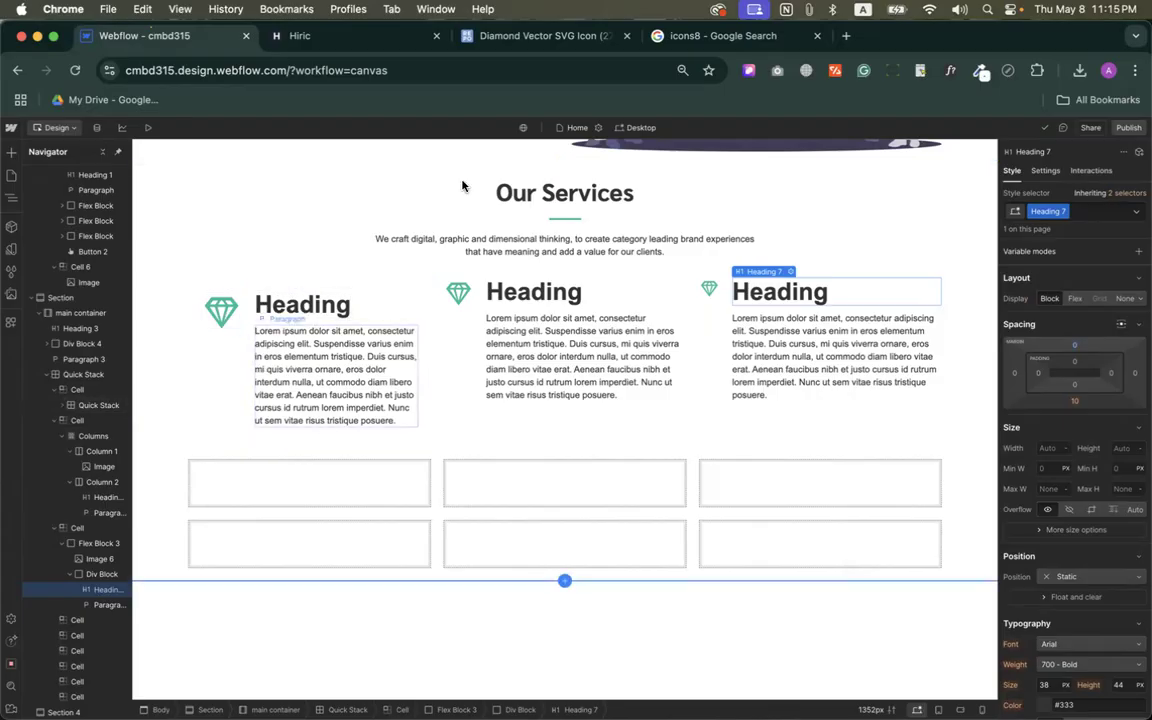
{"action": "left_click", "coordinate": [371, 33]}
{"action": "left_click", "coordinate": [356, 340]}
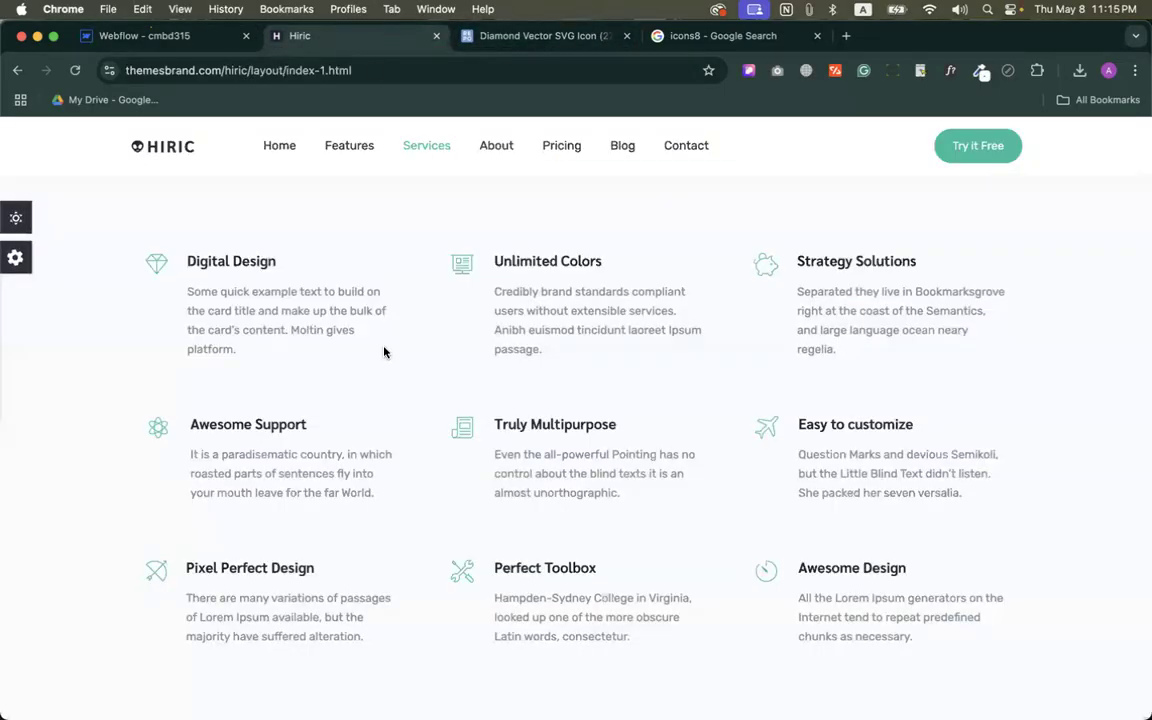
{"action": "left_click_drag", "start_coordinate": [262, 373], "coordinate": [138, 257]}
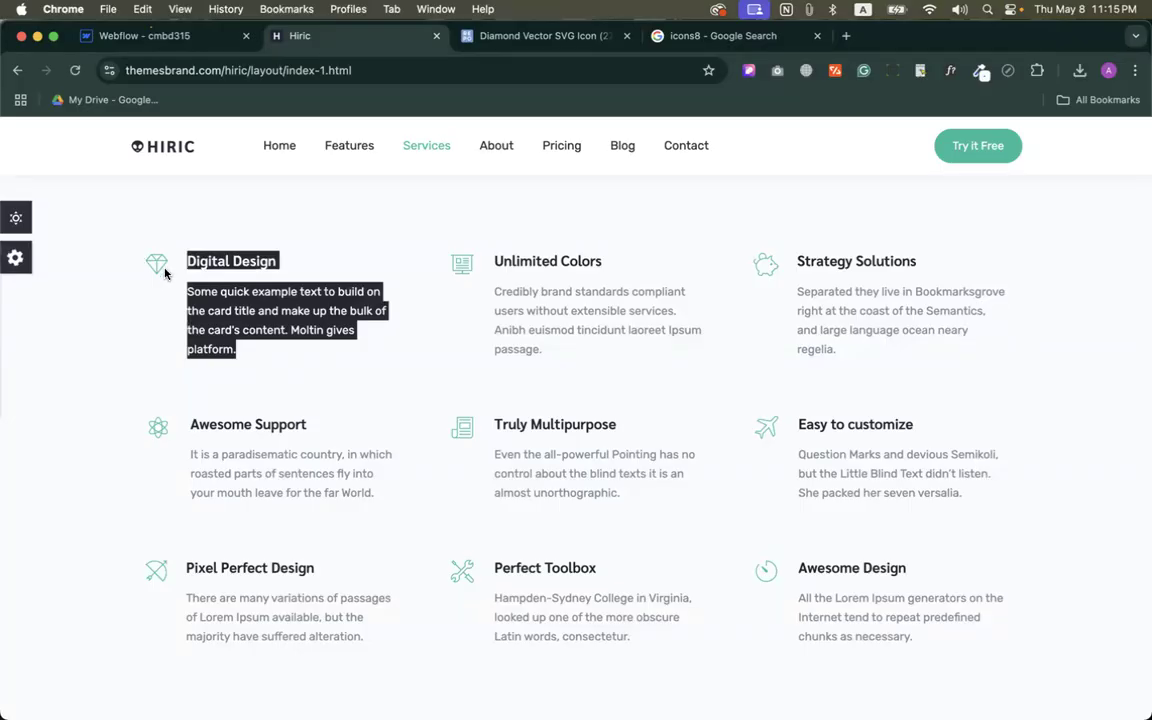
{"action": "double_click", "coordinate": [885, 261]}
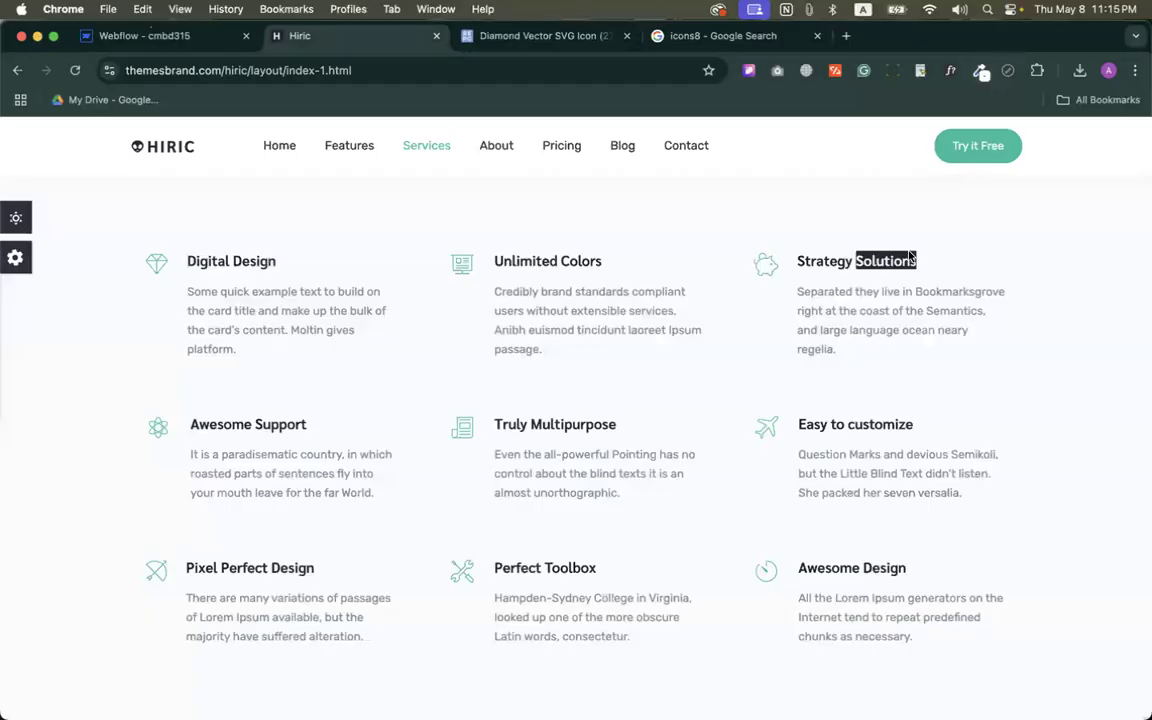
Inspect the Strategy Solutions heading, emulate the Hiric page as an iPhone SE and examine the service cards' mobile layout.
{"action": "right_click", "coordinate": [908, 254]}
{"action": "left_click", "coordinate": [938, 400]}
{"action": "left_click", "coordinate": [35, 492]}
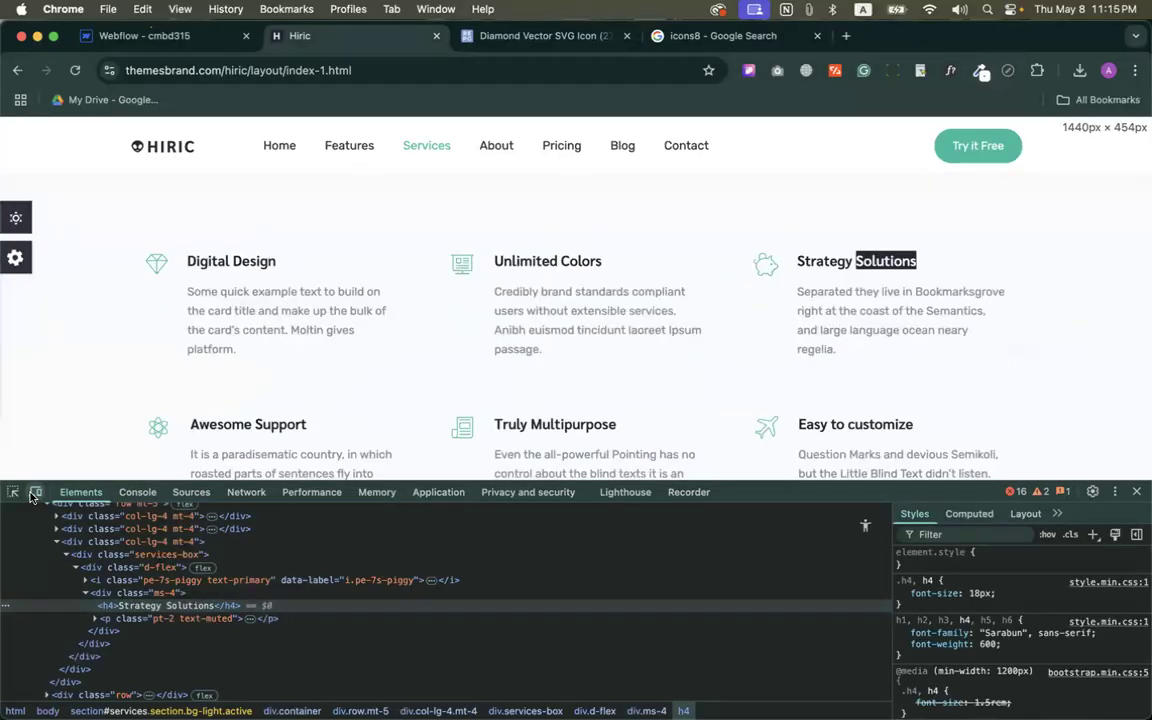
{"action": "left_click", "coordinate": [35, 492]}
{"action": "left_click", "coordinate": [440, 127]}
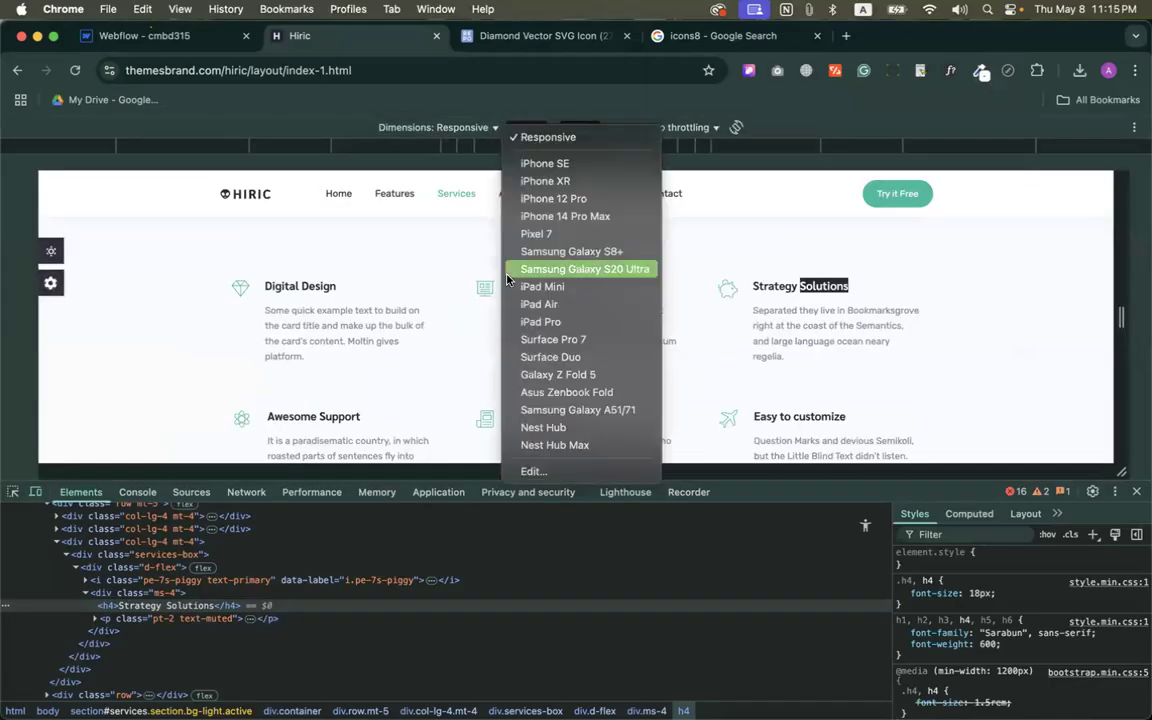
{"action": "left_click", "coordinate": [558, 163]}
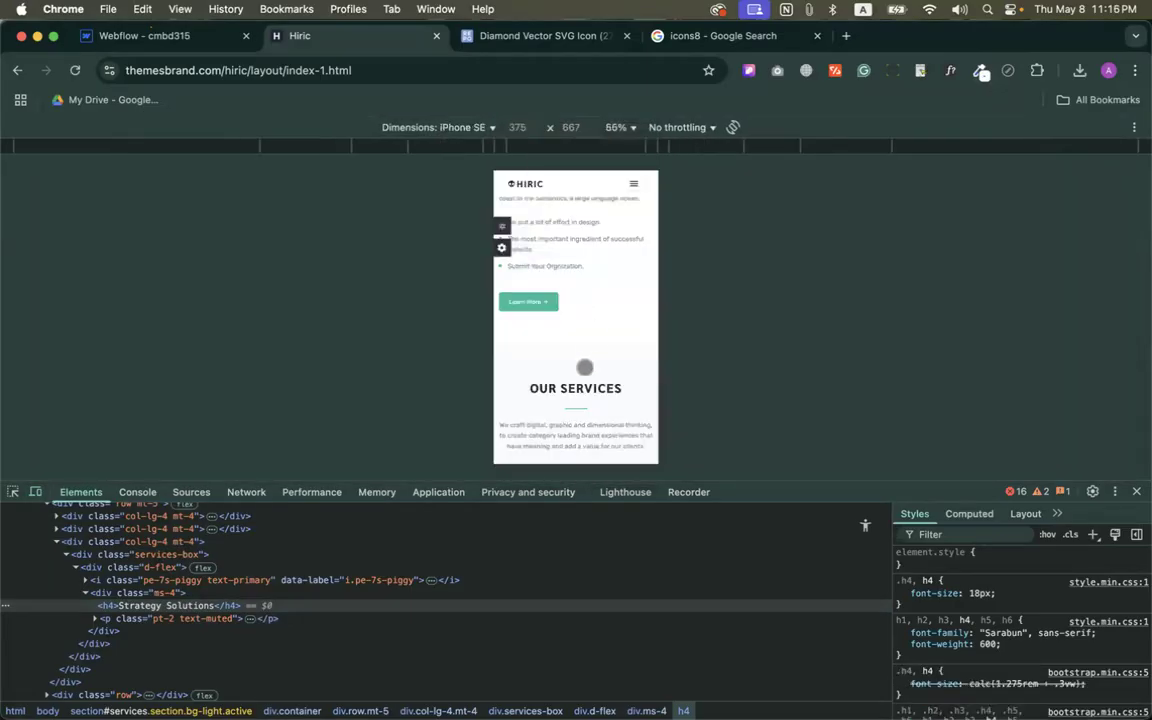
{"action": "scroll", "coordinate": [585, 368], "scroll_direction": "down", "scroll_amount": 5}
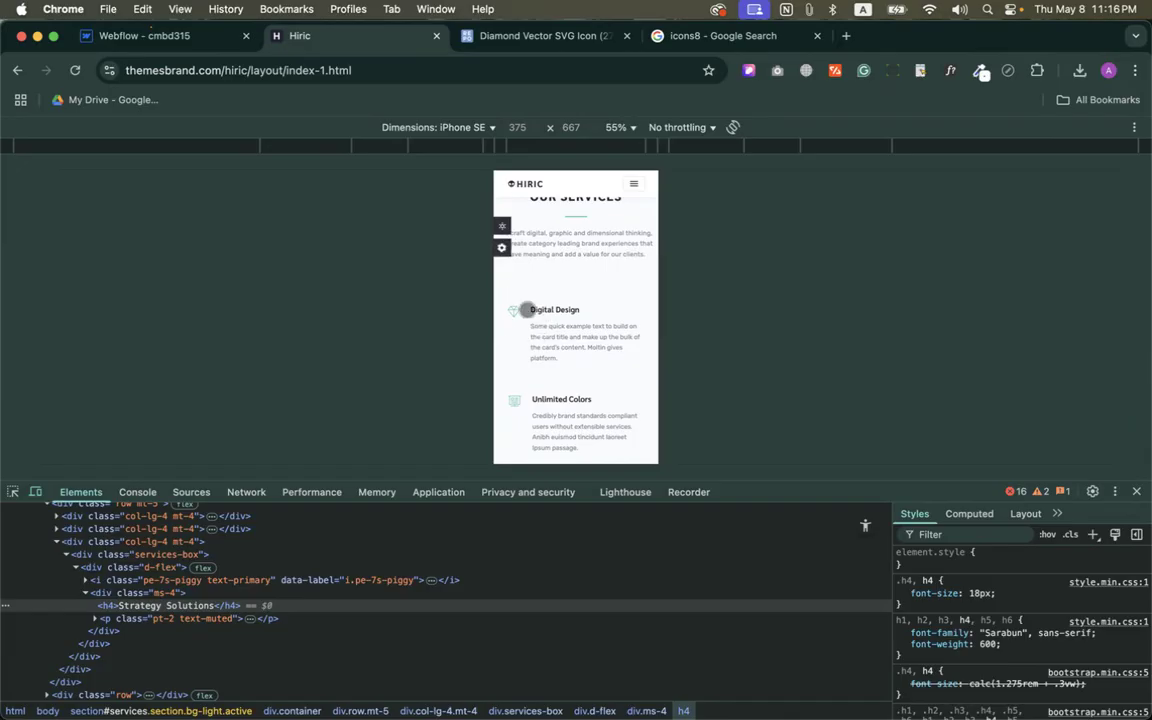
{"action": "scroll", "coordinate": [525, 330], "scroll_direction": "down", "scroll_amount": 4}
{"action": "scroll", "coordinate": [536, 393], "scroll_direction": "down", "scroll_amount": 3}
{"action": "scroll", "coordinate": [527, 388], "scroll_direction": "up", "scroll_amount": 5}
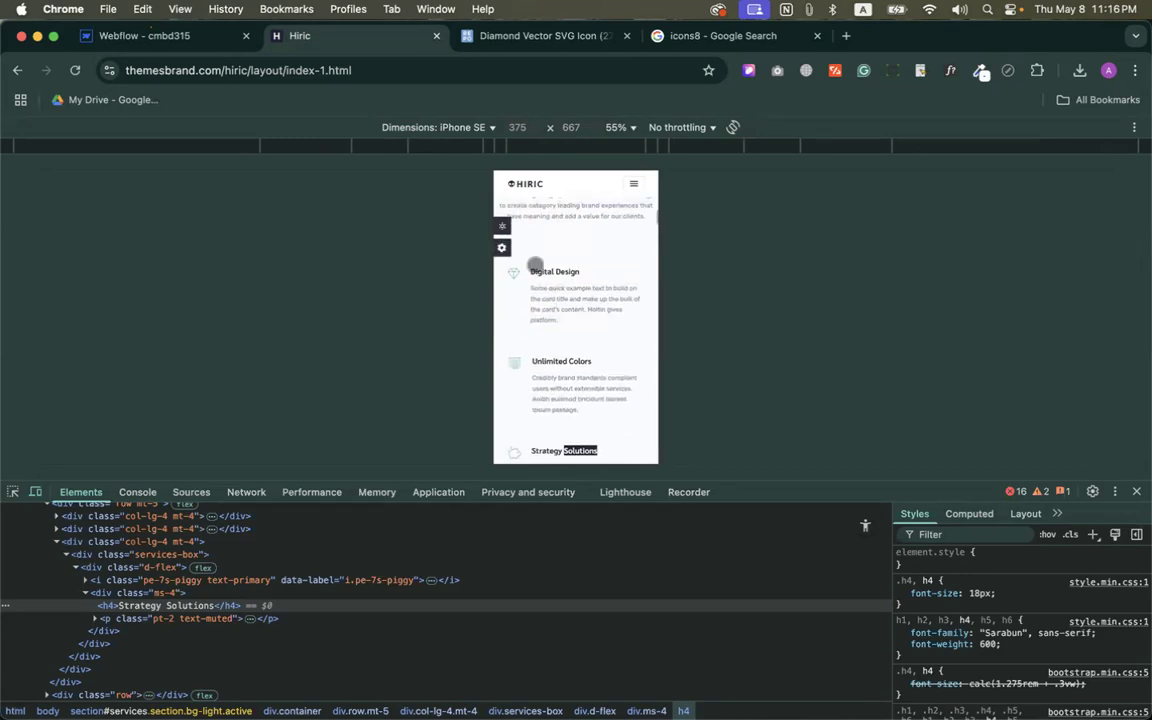
Switch to Webflow, view the page at the mobile portrait breakpoint and examine the three service cards, widening the canvas to 434 px.
{"action": "left_click", "coordinate": [145, 35]}
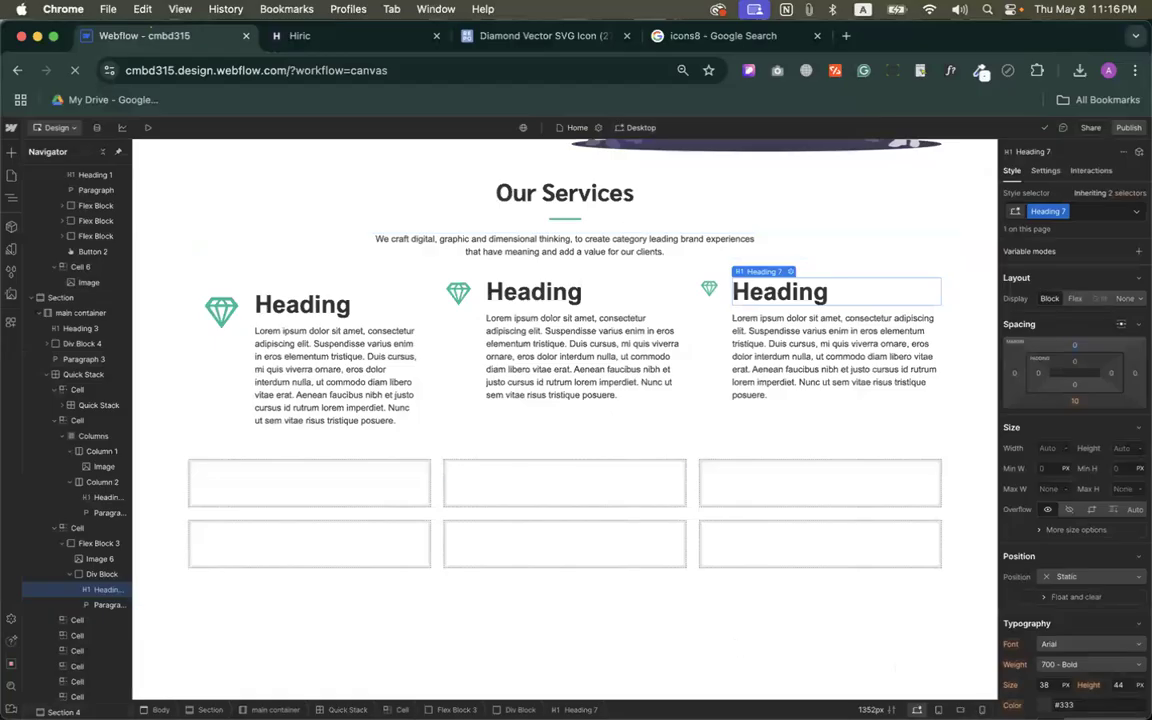
{"action": "left_click", "coordinate": [982, 709]}
{"action": "scroll", "coordinate": [592, 501], "scroll_direction": "down", "scroll_amount": 5}
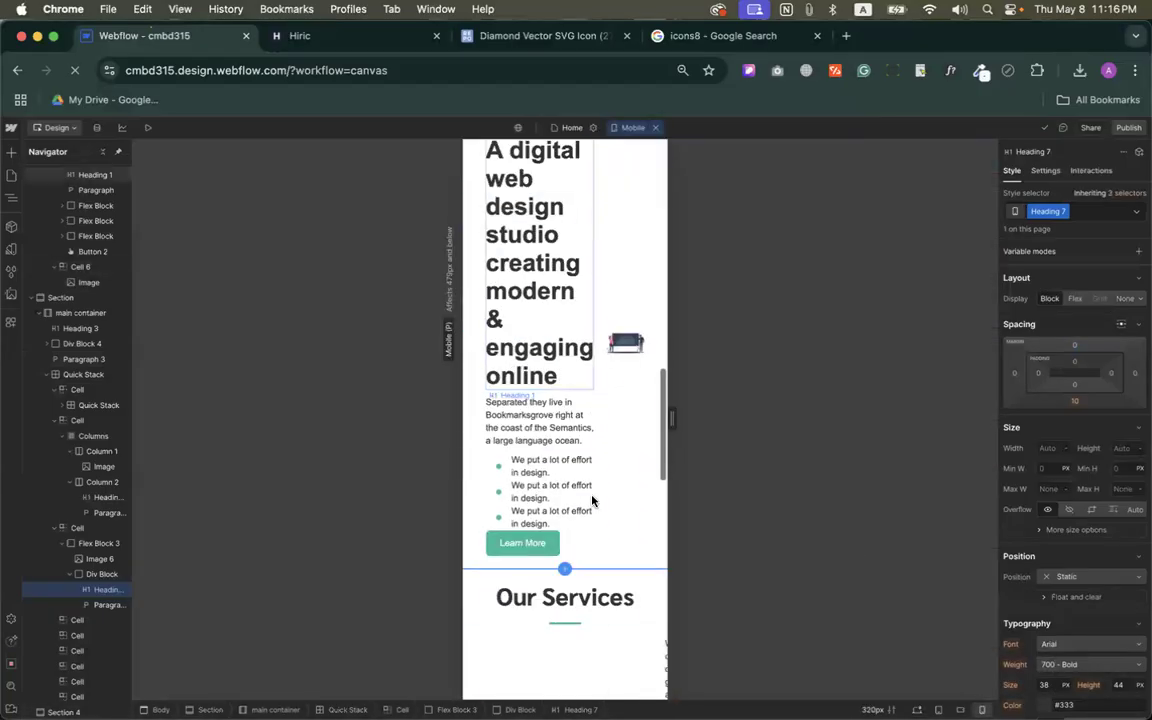
{"action": "scroll", "coordinate": [592, 501], "scroll_direction": "down", "scroll_amount": 5}
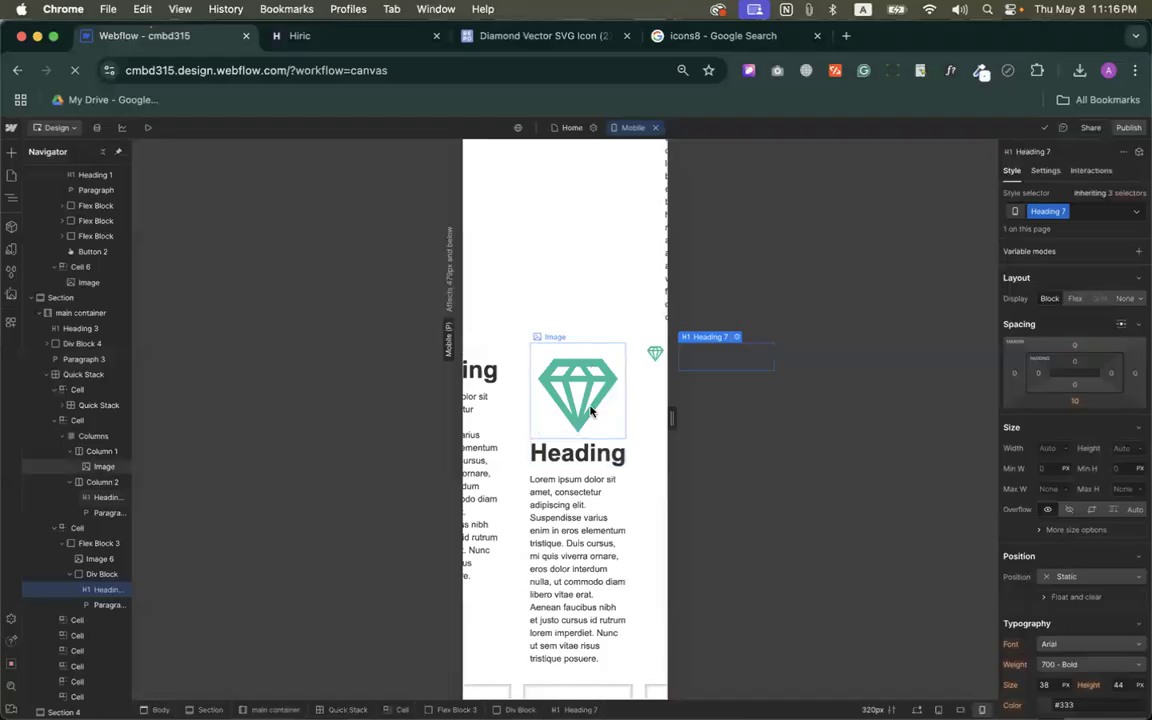
{"action": "scroll", "coordinate": [585, 421], "scroll_direction": "up", "scroll_amount": 1}
{"action": "scroll", "coordinate": [594, 377], "scroll_direction": "down", "scroll_amount": 2}
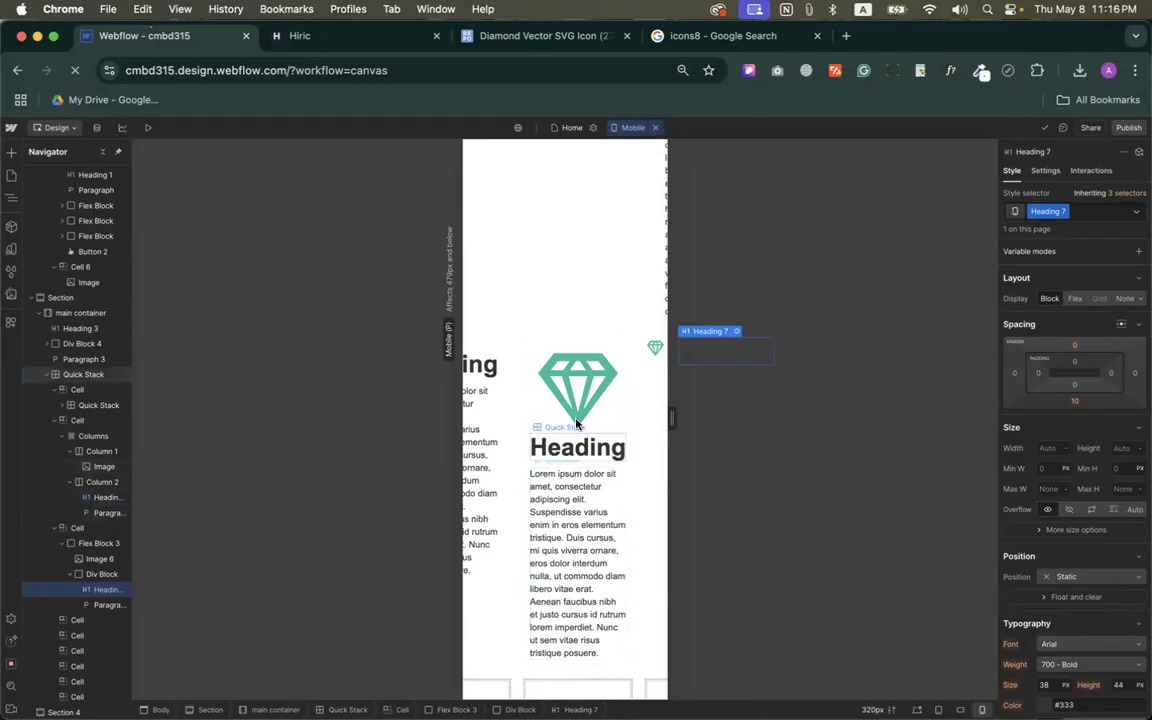
{"action": "scroll", "coordinate": [496, 375], "scroll_direction": "right", "scroll_amount": 3}
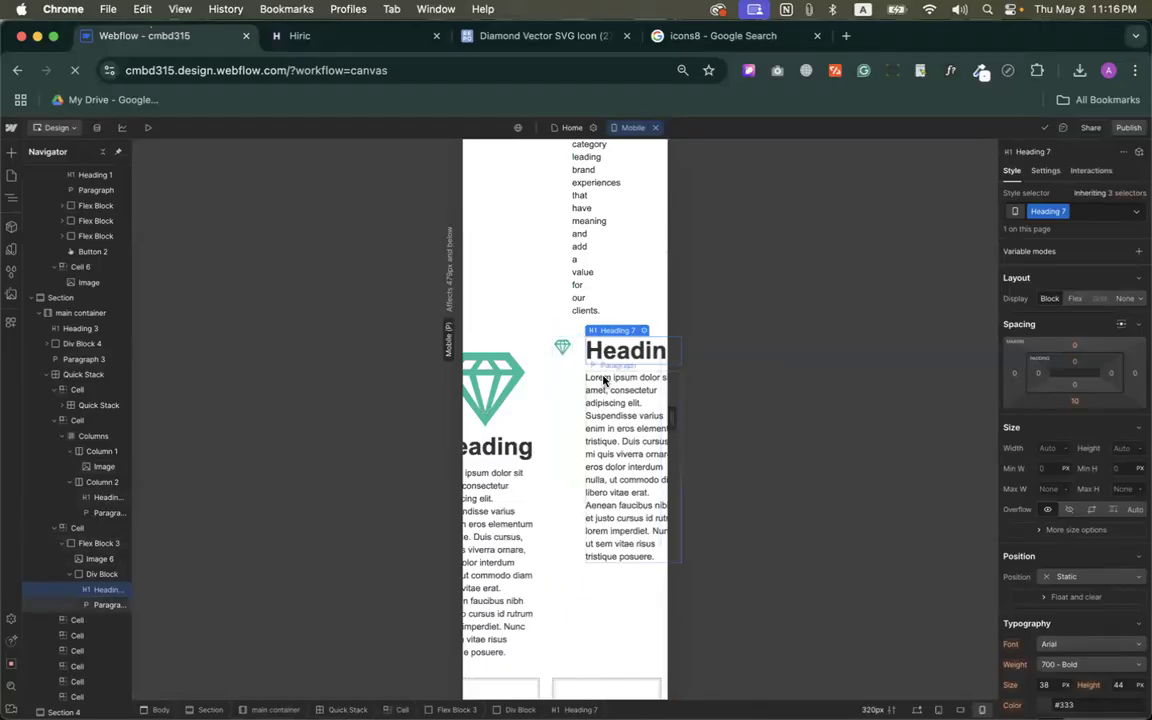
{"action": "scroll", "coordinate": [598, 350], "scroll_direction": "left", "scroll_amount": 2}
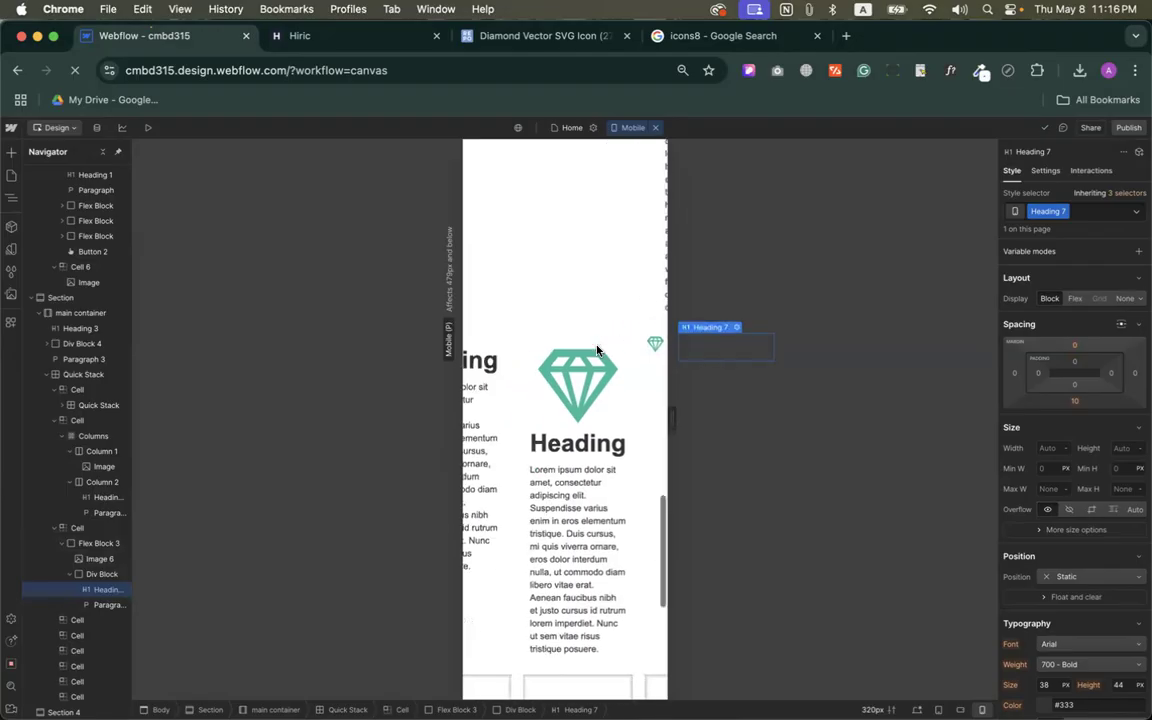
{"action": "left_click_drag", "start_coordinate": [668, 420], "coordinate": [705, 420]}
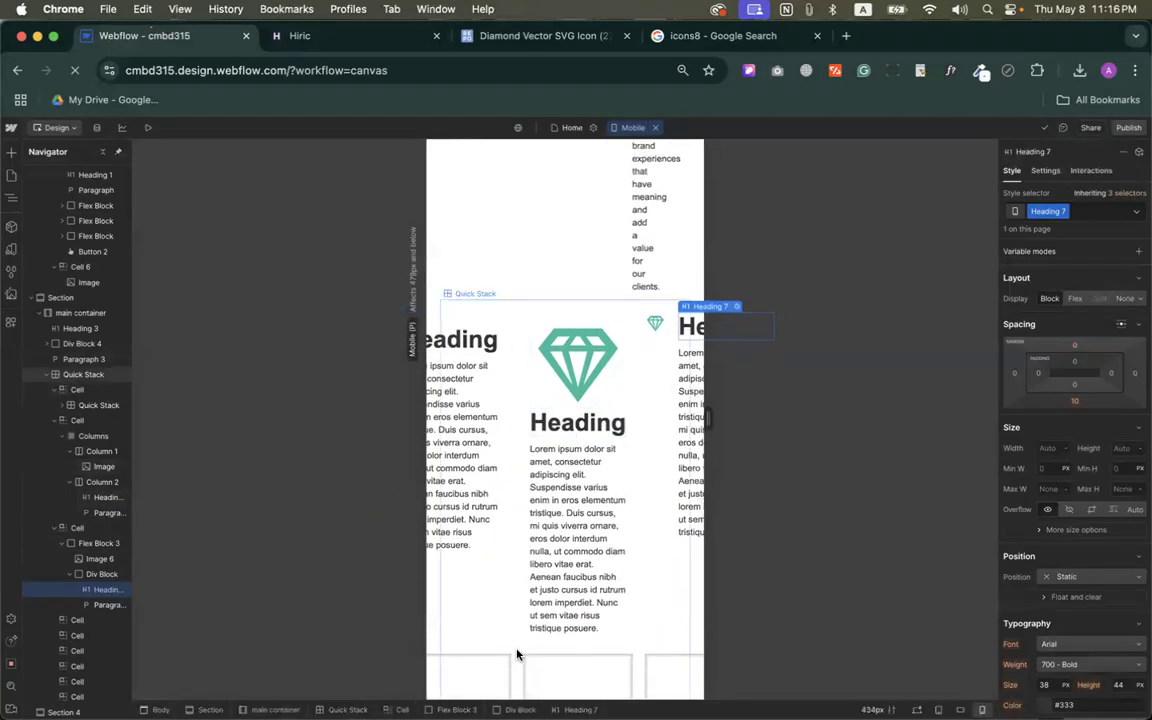
Set the outer services Quick Stack to 1 column at the mobile breakpoint and review the stacked cards.
{"action": "left_click", "coordinate": [72, 376]}
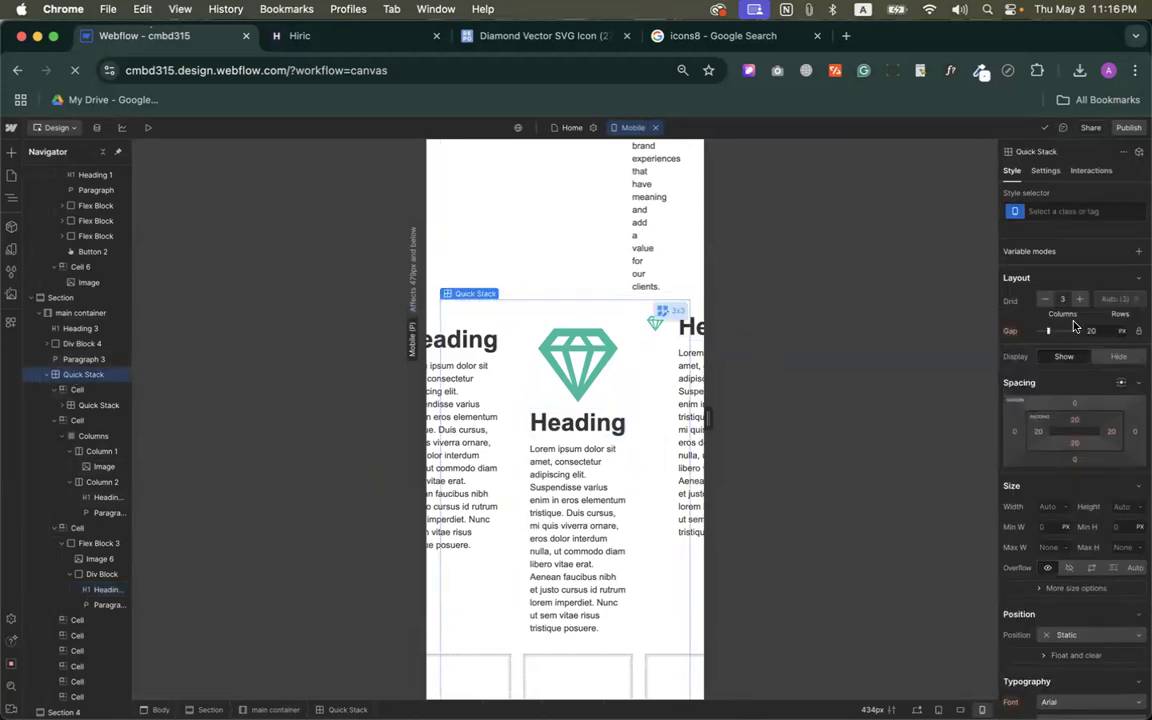
{"action": "left_click", "coordinate": [1048, 300]}
{"action": "left_click", "coordinate": [1048, 300]}
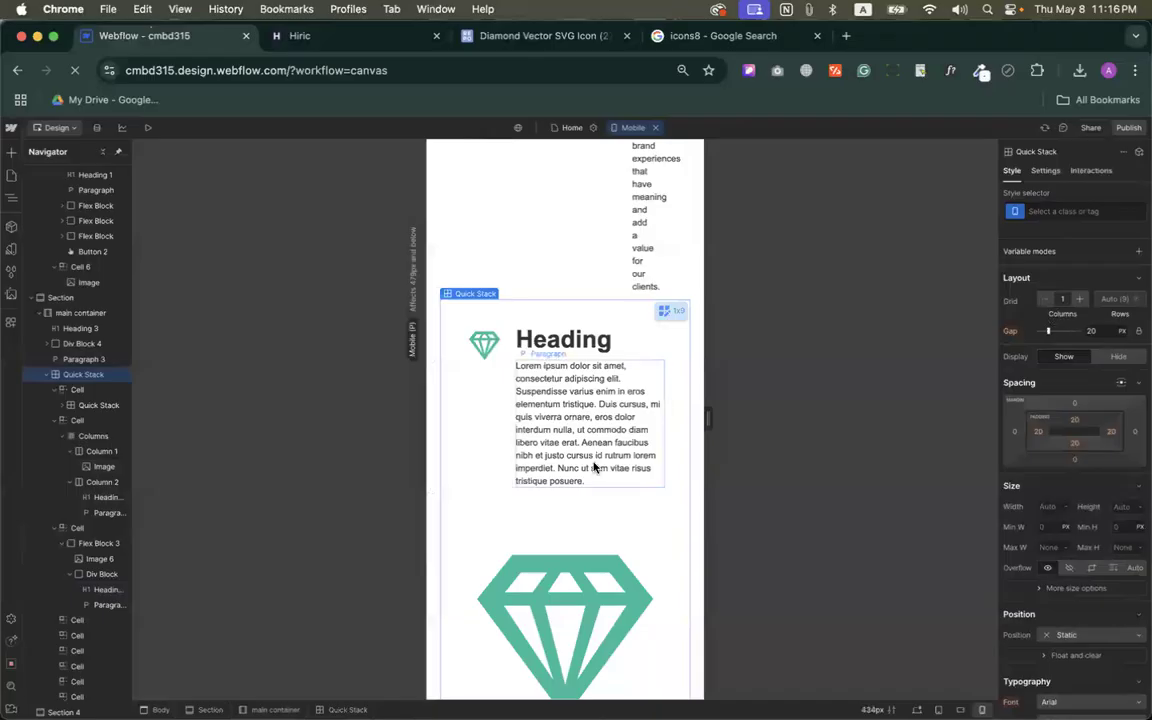
{"action": "scroll", "coordinate": [527, 403], "scroll_direction": "down", "scroll_amount": 5}
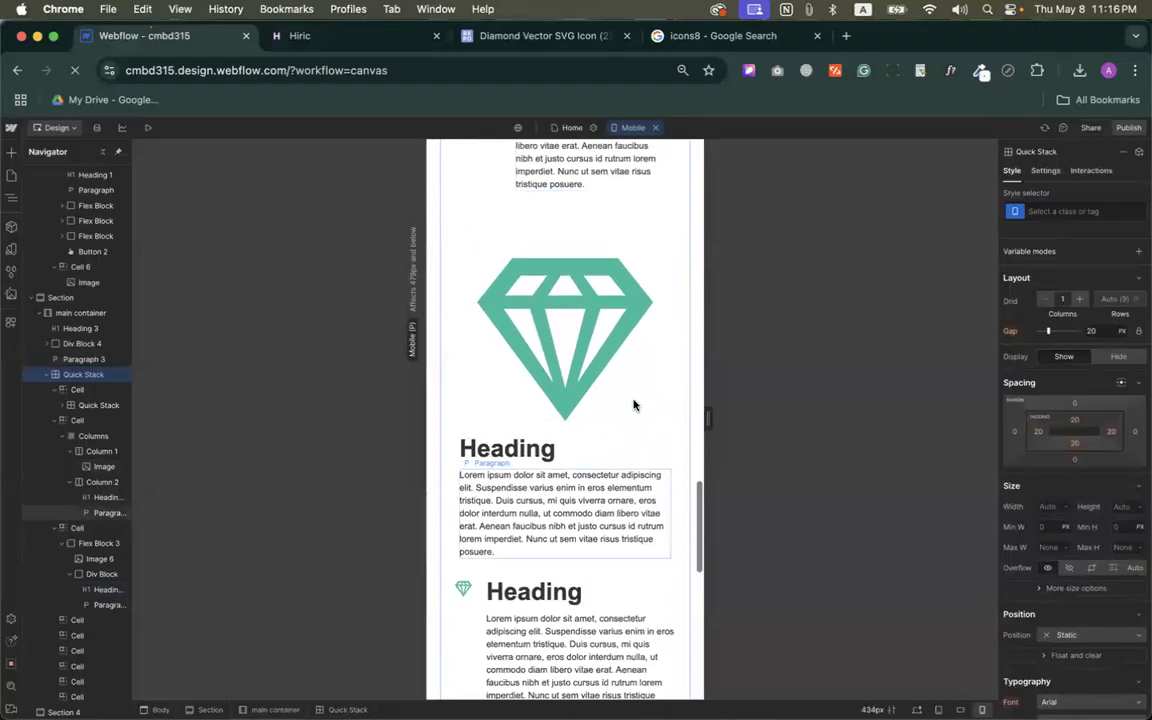
{"action": "scroll", "coordinate": [517, 440], "scroll_direction": "down", "scroll_amount": 5}
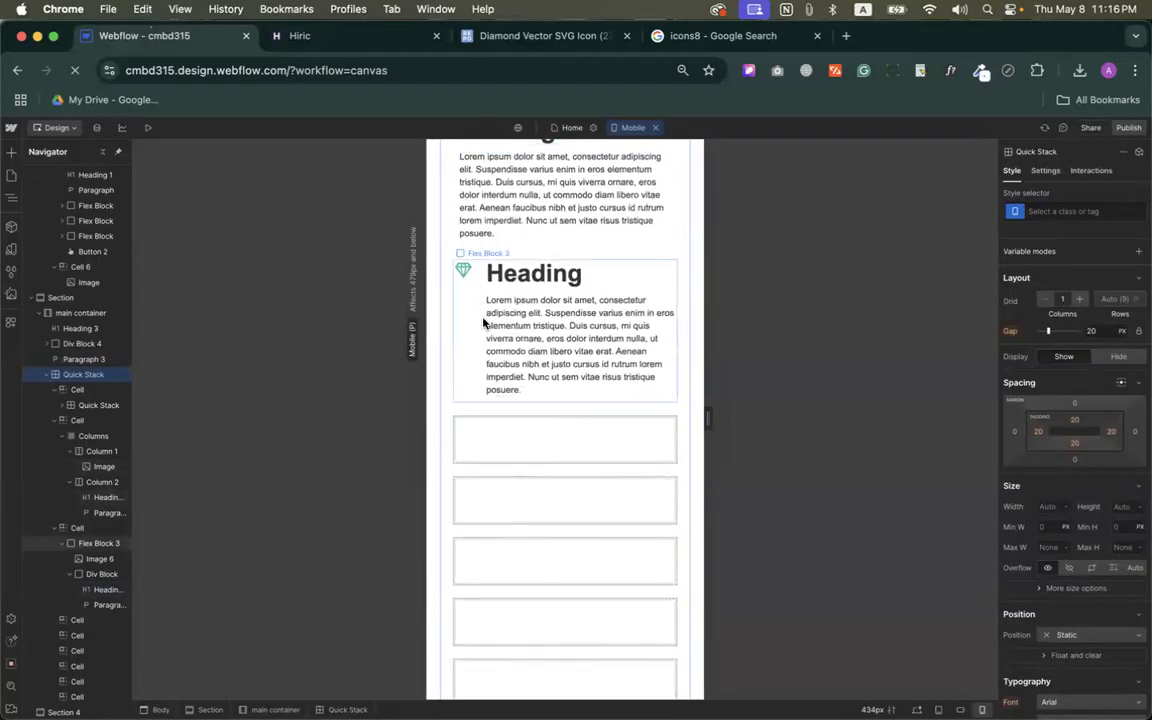
Return to the desktop breakpoint and inspect the first card's nested Quick Stack, the third card's flex block and icon, and the empty cells.
{"action": "left_click", "coordinate": [657, 128]}
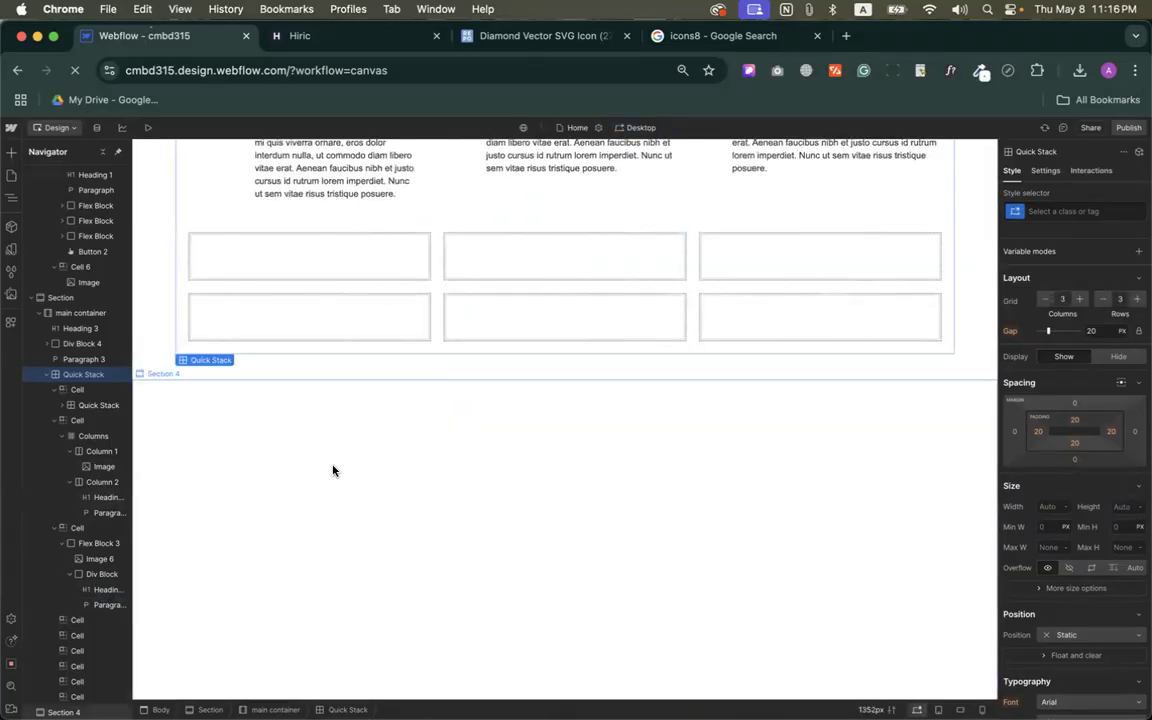
{"action": "scroll", "coordinate": [688, 350], "scroll_direction": "up", "scroll_amount": 2}
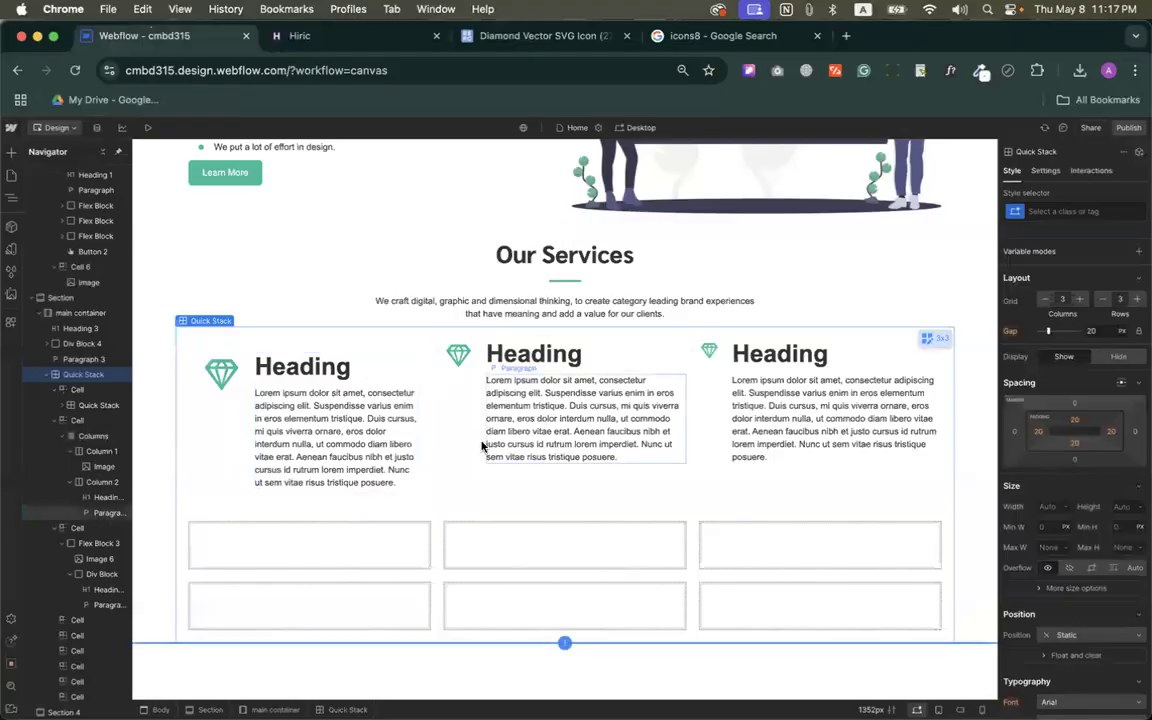
{"action": "left_click", "coordinate": [408, 372]}
{"action": "left_click", "coordinate": [419, 376]}
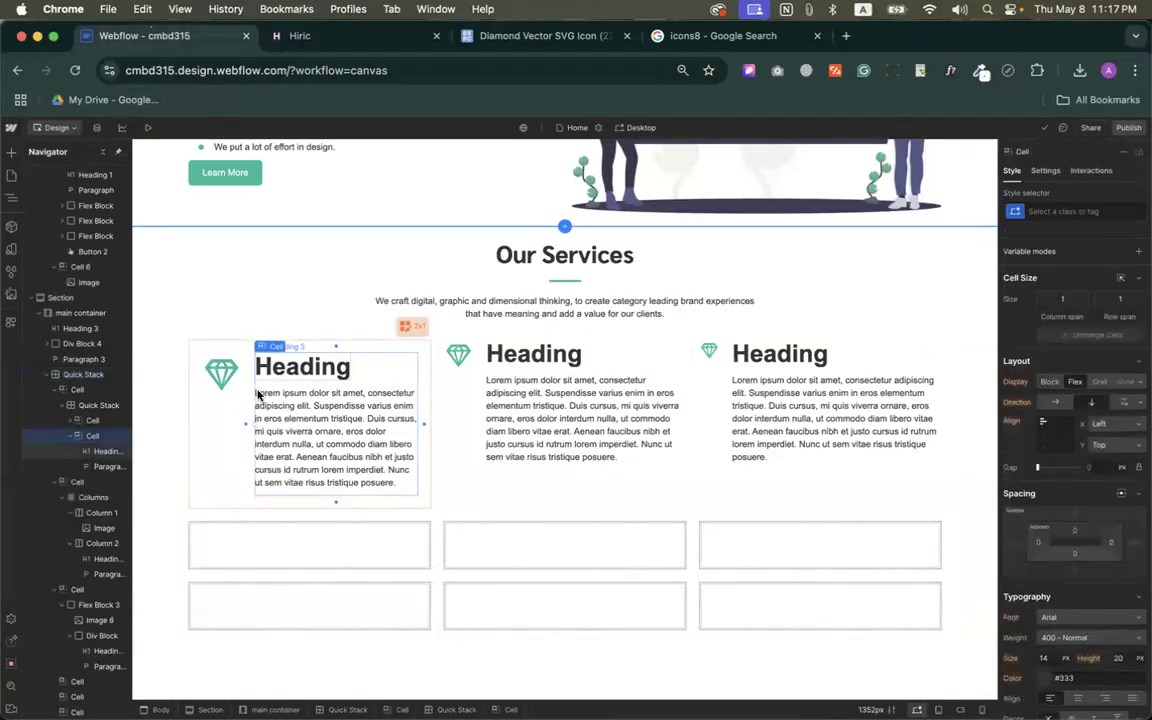
{"action": "left_click", "coordinate": [242, 500]}
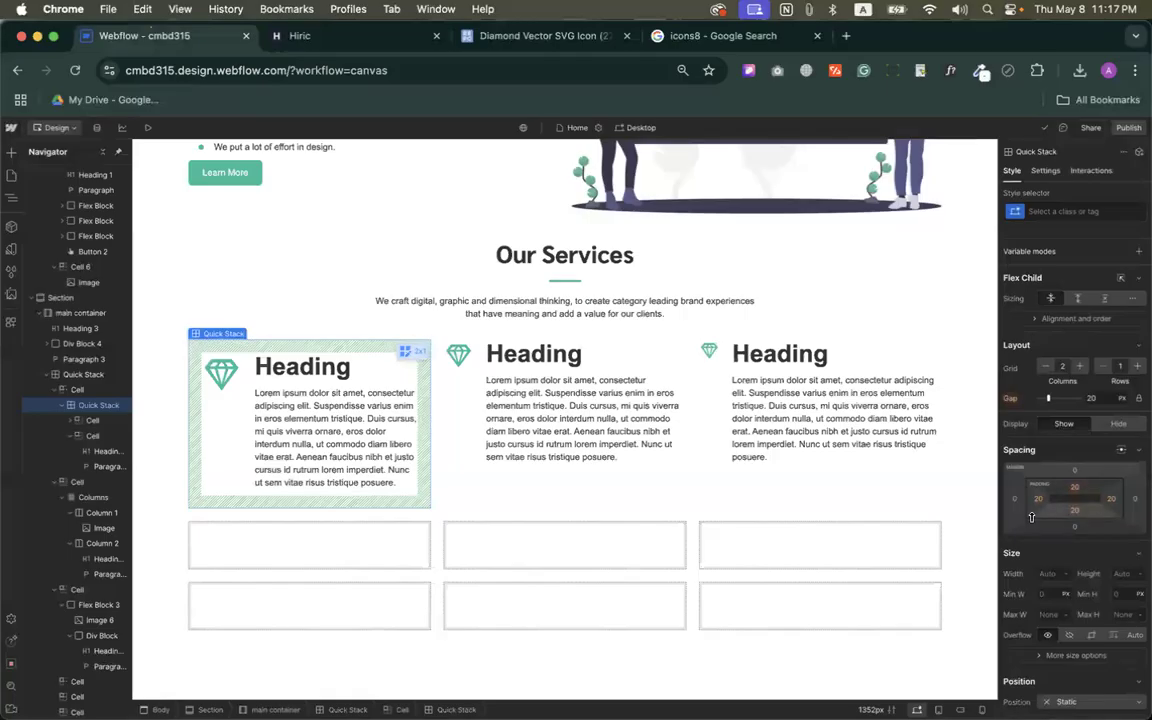
{"action": "left_click", "coordinate": [722, 407]}
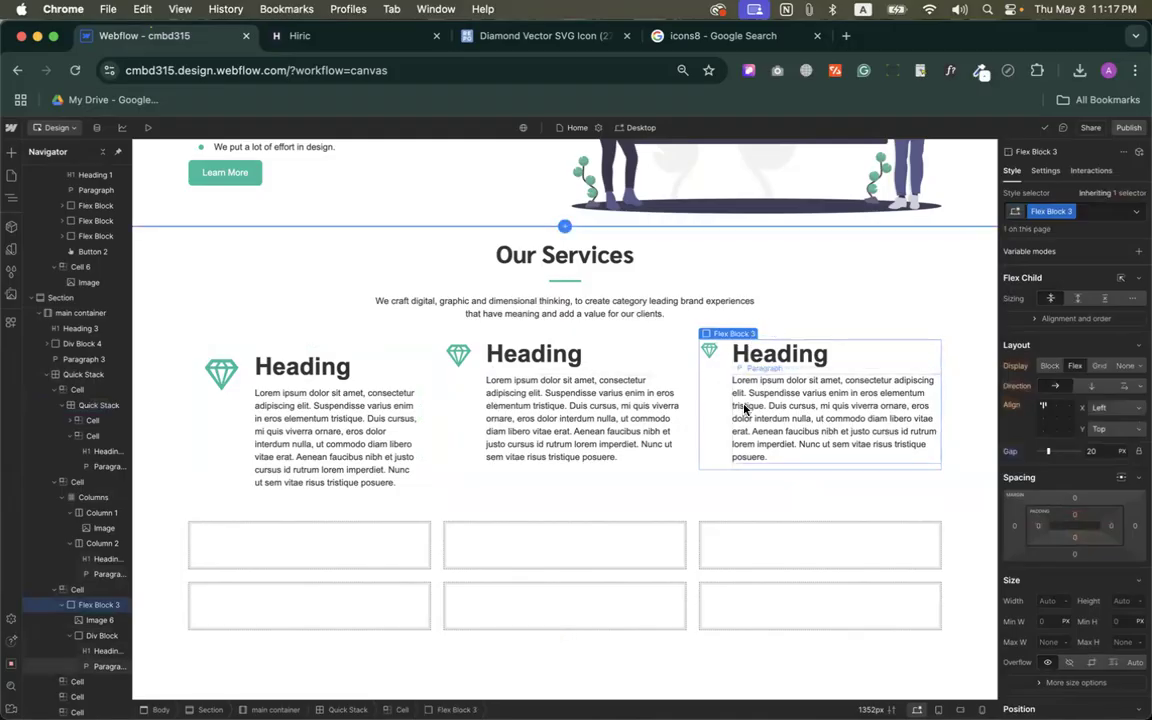
{"action": "left_click", "coordinate": [714, 354]}
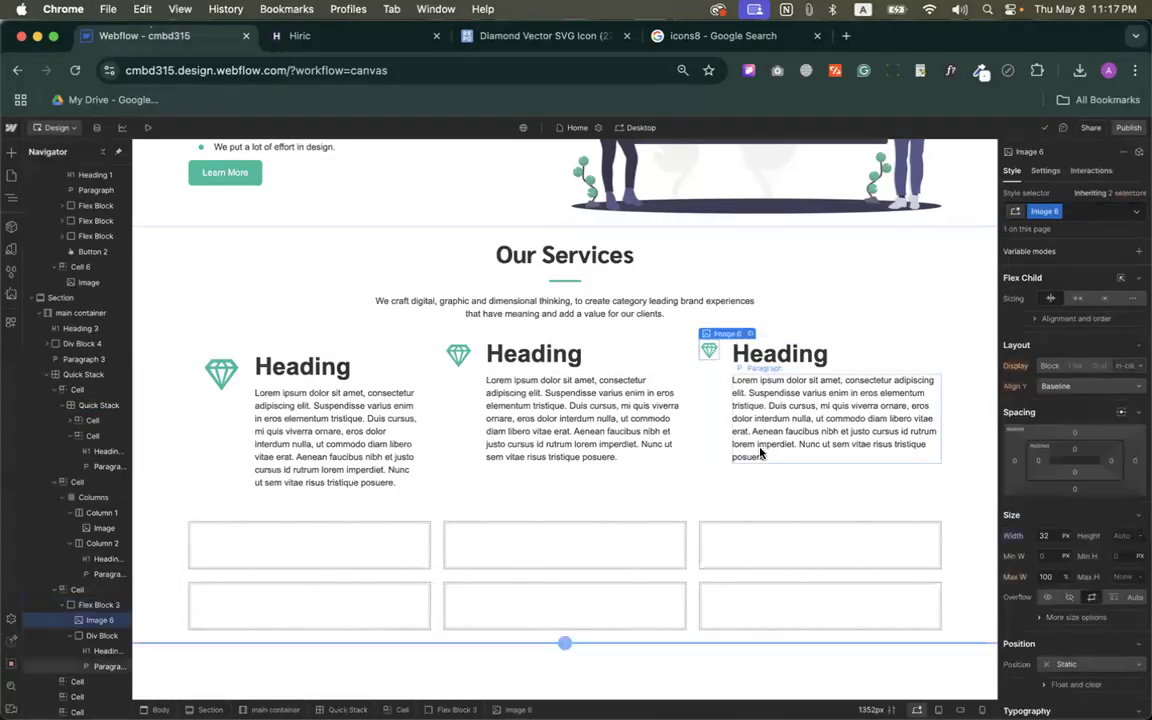
{"action": "left_click", "coordinate": [711, 398]}
{"action": "scroll", "coordinate": [578, 417], "scroll_direction": "down", "scroll_amount": 3}
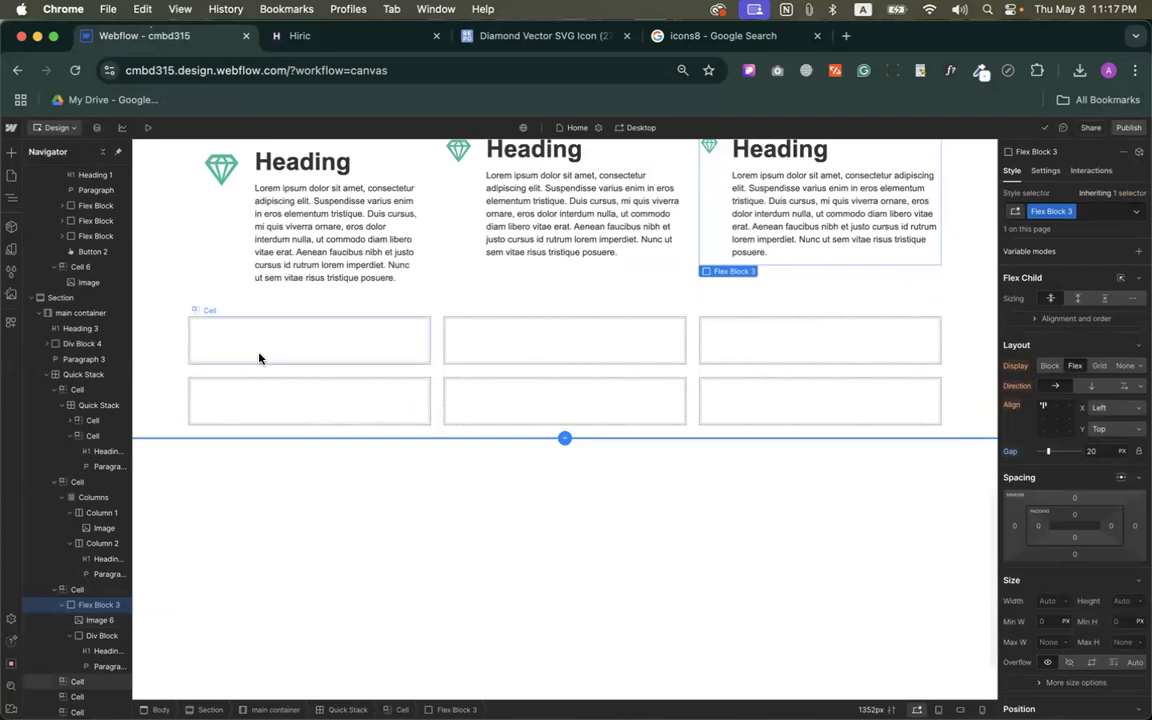
{"action": "left_click", "coordinate": [257, 357]}
Switch to the Hiric page, close the developer tools and review the desktop services cards and the section below them.
{"action": "left_click", "coordinate": [340, 36]}
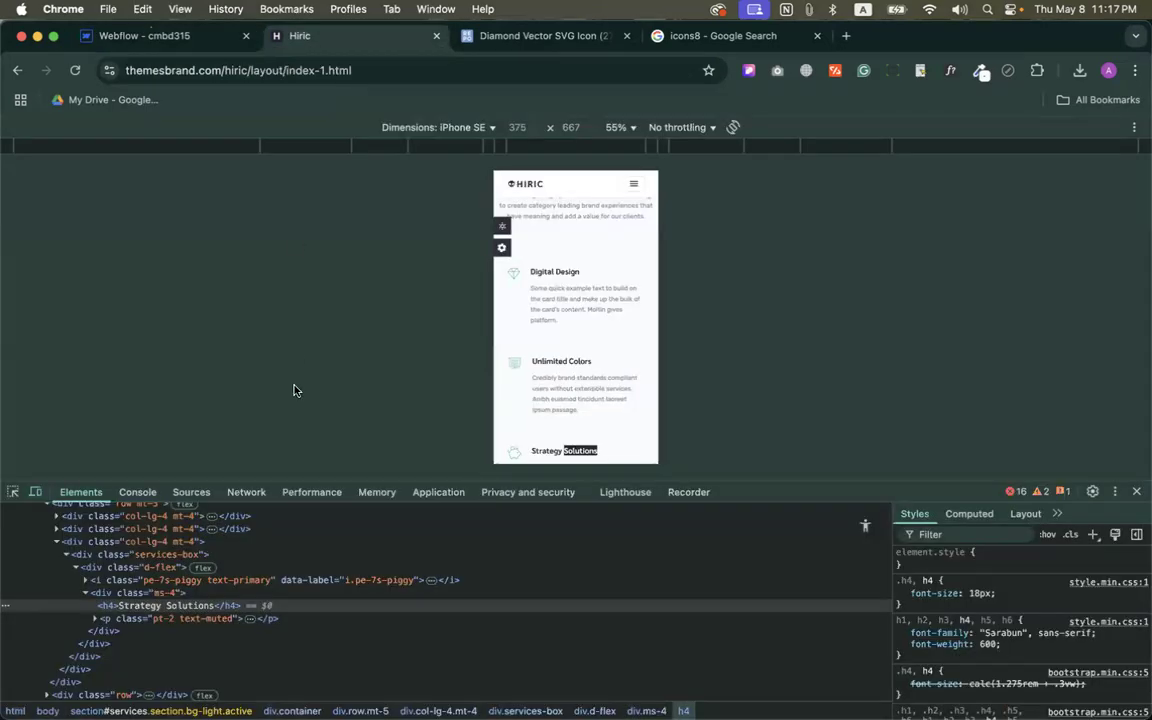
{"action": "left_click", "coordinate": [1137, 493]}
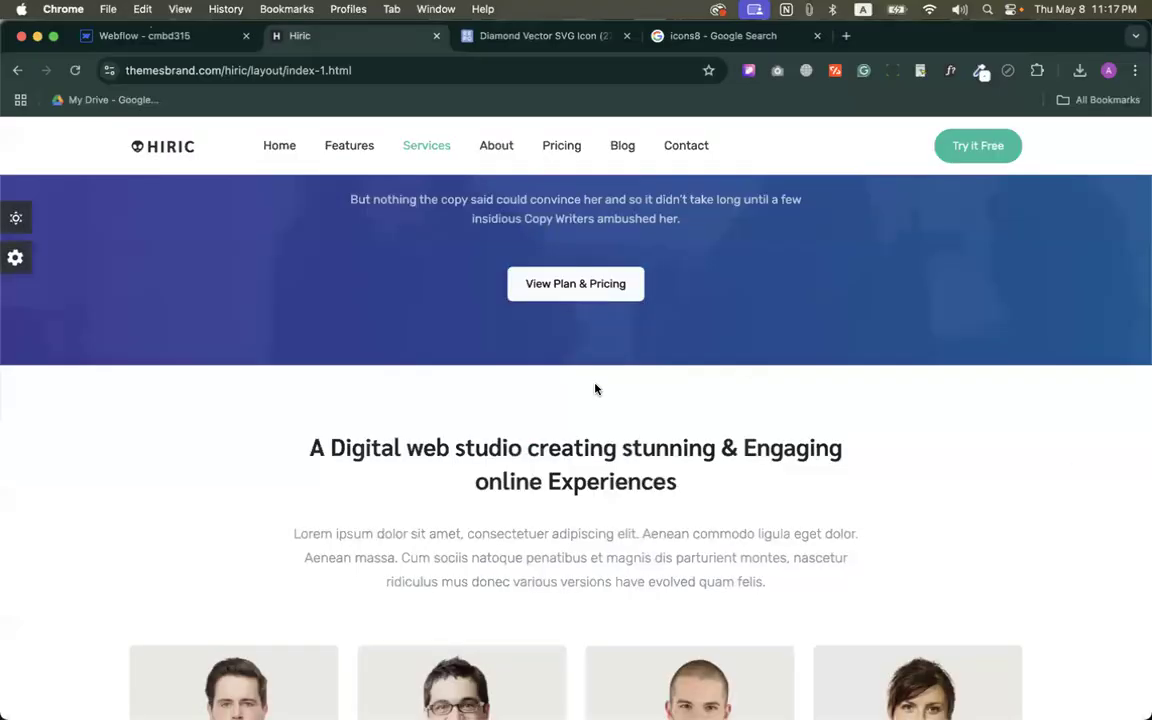
{"action": "scroll", "coordinate": [593, 388], "scroll_direction": "down", "scroll_amount": 3}
{"action": "scroll", "coordinate": [593, 388], "scroll_direction": "up", "scroll_amount": 8}
{"action": "scroll", "coordinate": [476, 504], "scroll_direction": "down", "scroll_amount": 3}
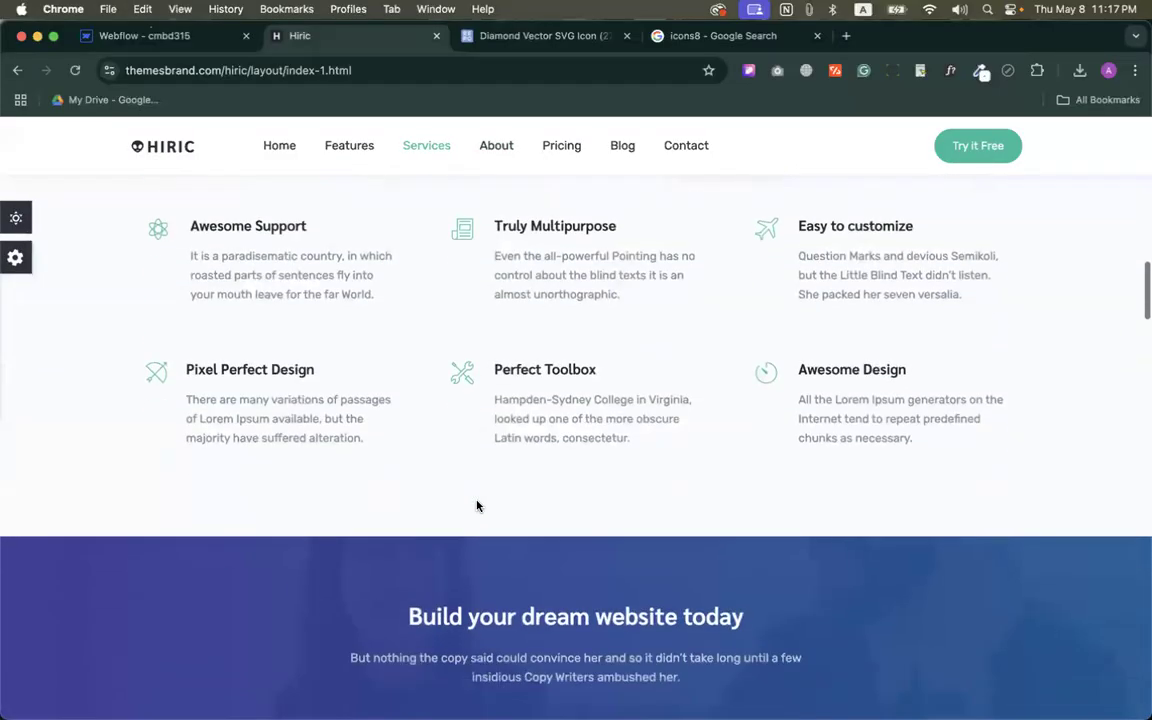
{"action": "scroll", "coordinate": [478, 576], "scroll_direction": "up", "scroll_amount": 1}
{"action": "scroll", "coordinate": [388, 386], "scroll_direction": "down", "scroll_amount": 3}
Examine the heading, paragraph and button in the "Build your dream website today" banner and its place below the services cards.
{"action": "left_click_drag", "start_coordinate": [399, 311], "coordinate": [740, 442]}
{"action": "left_click", "coordinate": [753, 490]}
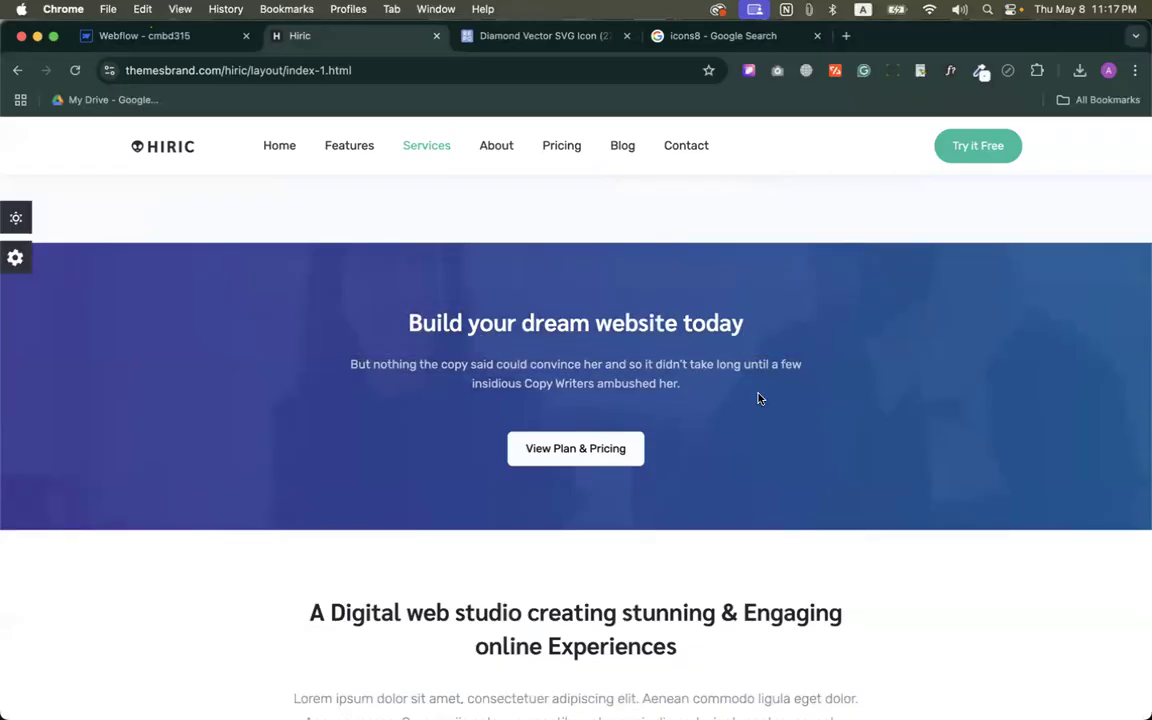
{"action": "left_click_drag", "start_coordinate": [406, 325], "coordinate": [735, 417]}
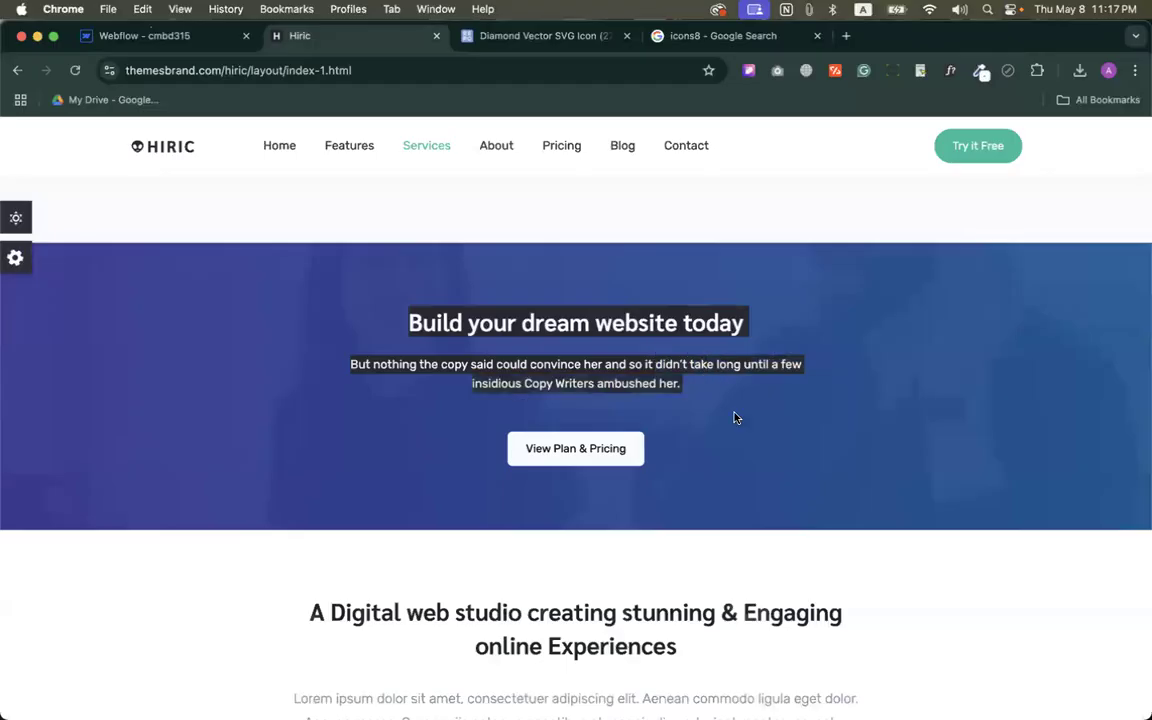
{"action": "left_click", "coordinate": [752, 460]}
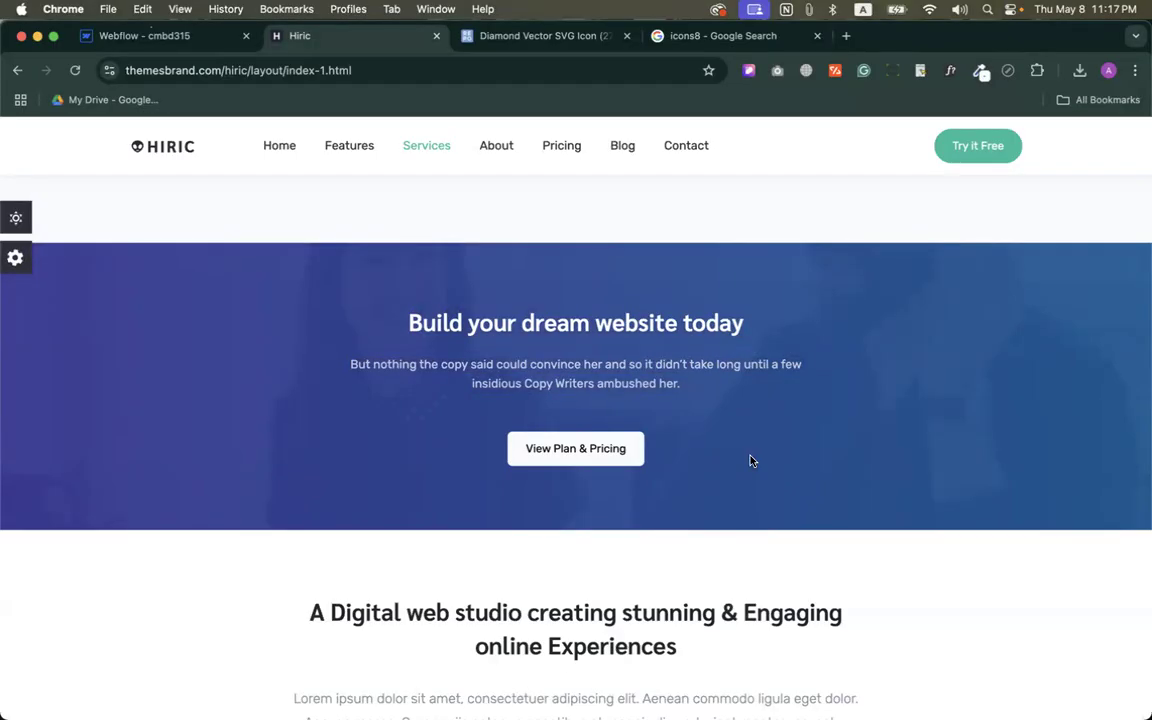
{"action": "scroll", "coordinate": [752, 460], "scroll_direction": "down", "scroll_amount": 1}
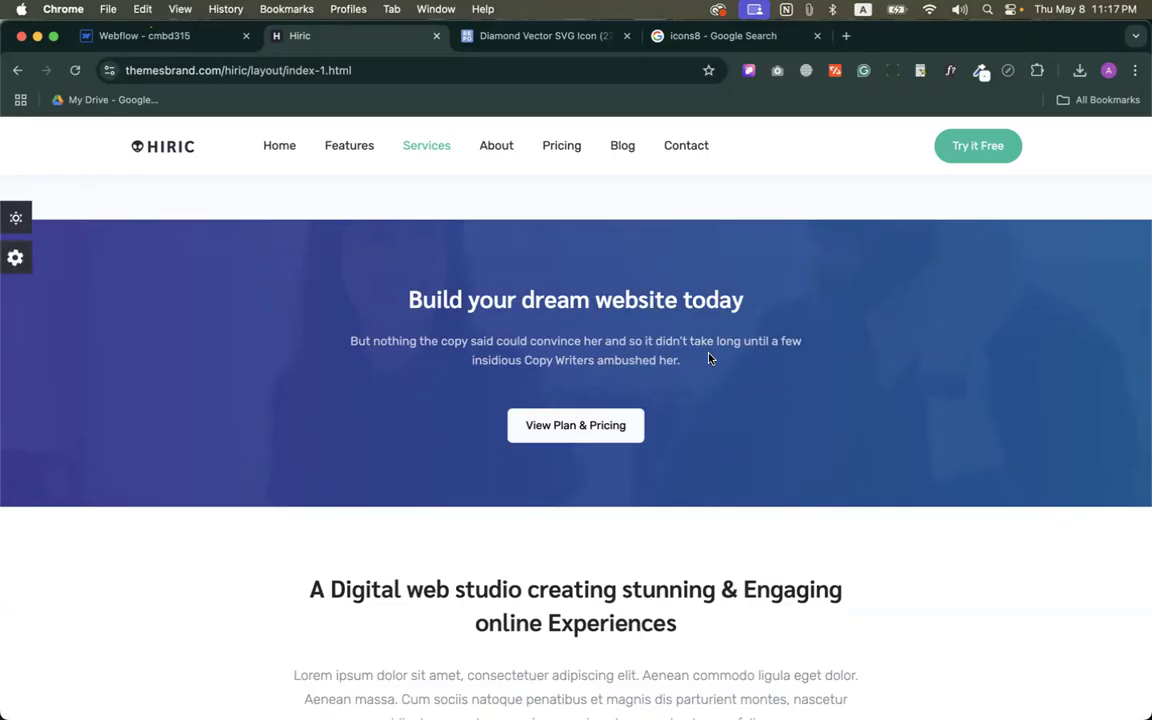
{"action": "scroll", "coordinate": [709, 358], "scroll_direction": "up", "scroll_amount": 10}
{"action": "scroll", "coordinate": [635, 396], "scroll_direction": "down", "scroll_amount": 5}
{"action": "scroll", "coordinate": [635, 395], "scroll_direction": "down", "scroll_amount": 5}
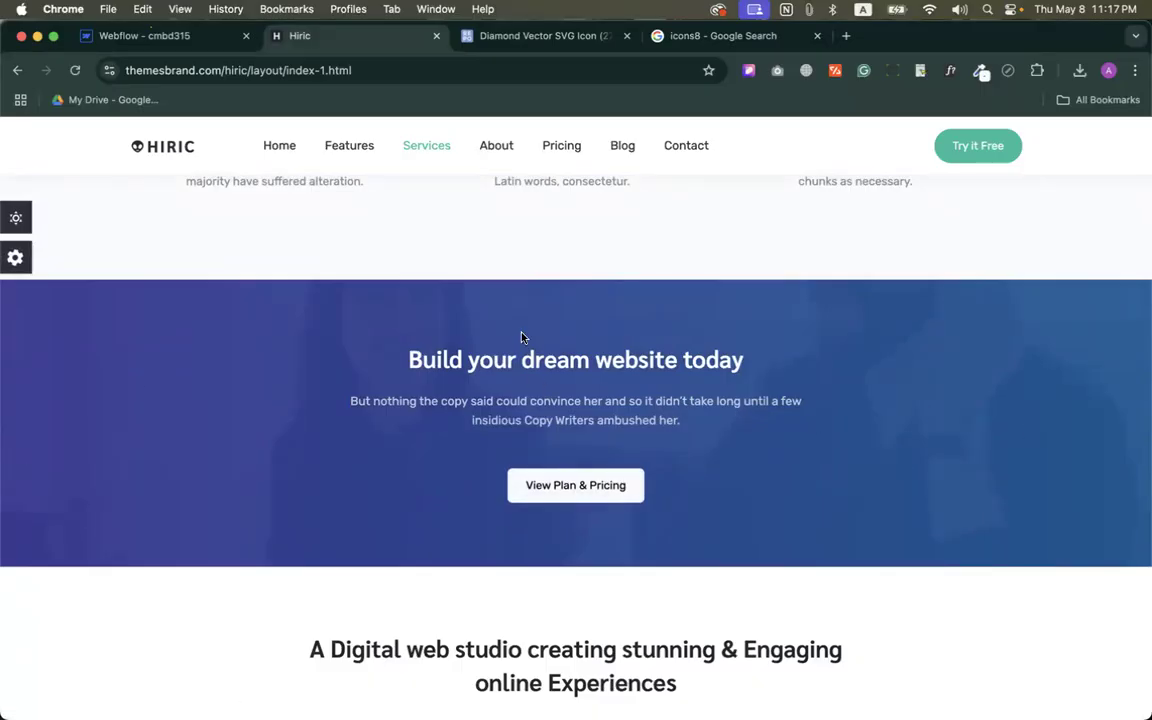
Review the Our Services section and the "Build your dream website today" banner on the Hiric page once more.
{"action": "scroll", "coordinate": [521, 337], "scroll_direction": "up", "scroll_amount": 10}
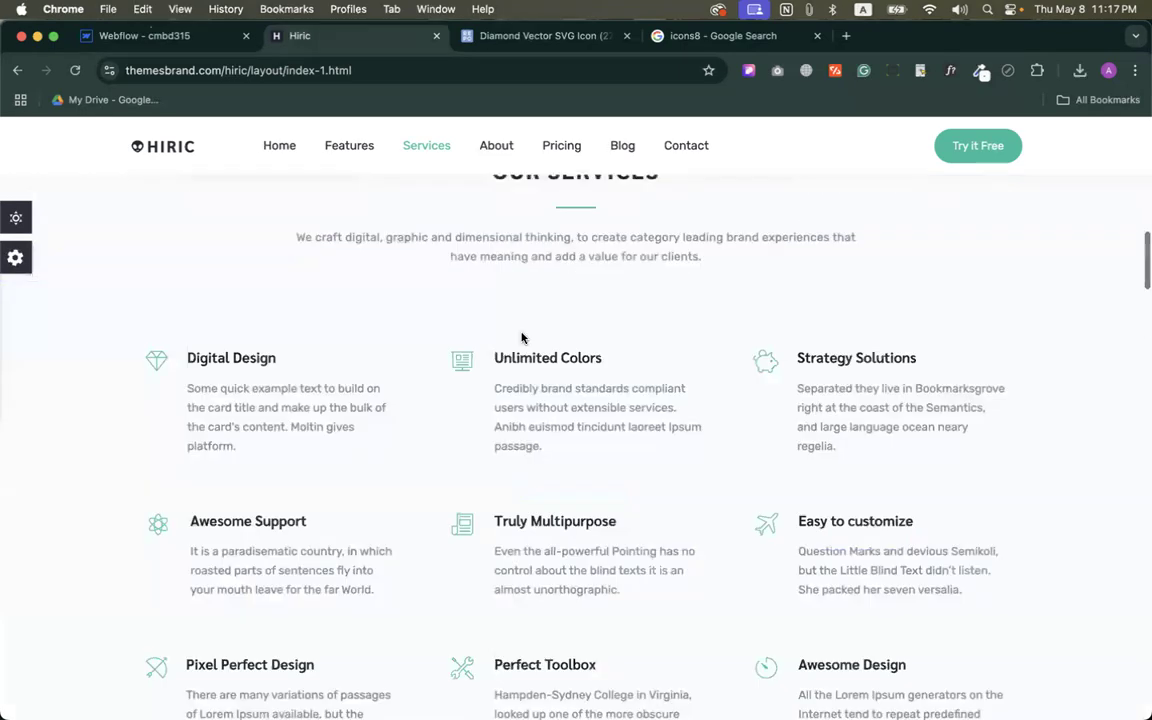
{"action": "scroll", "coordinate": [497, 432], "scroll_direction": "down", "scroll_amount": 10}
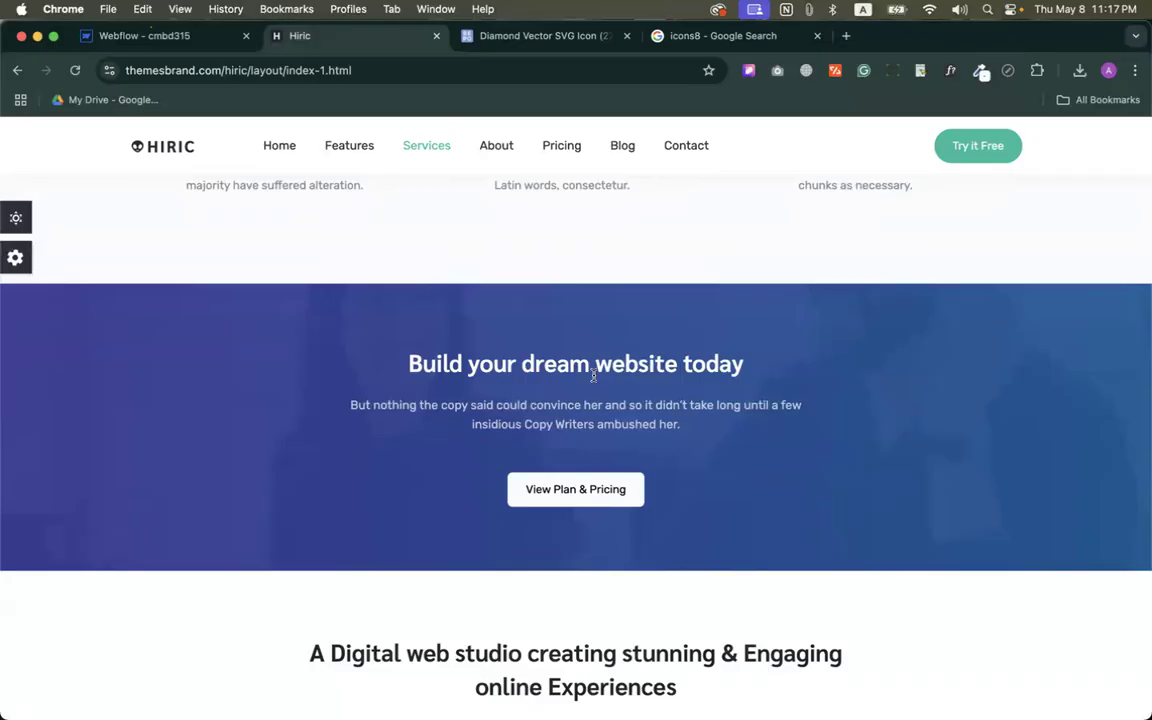
{"action": "scroll", "coordinate": [594, 376], "scroll_direction": "down", "scroll_amount": 1}
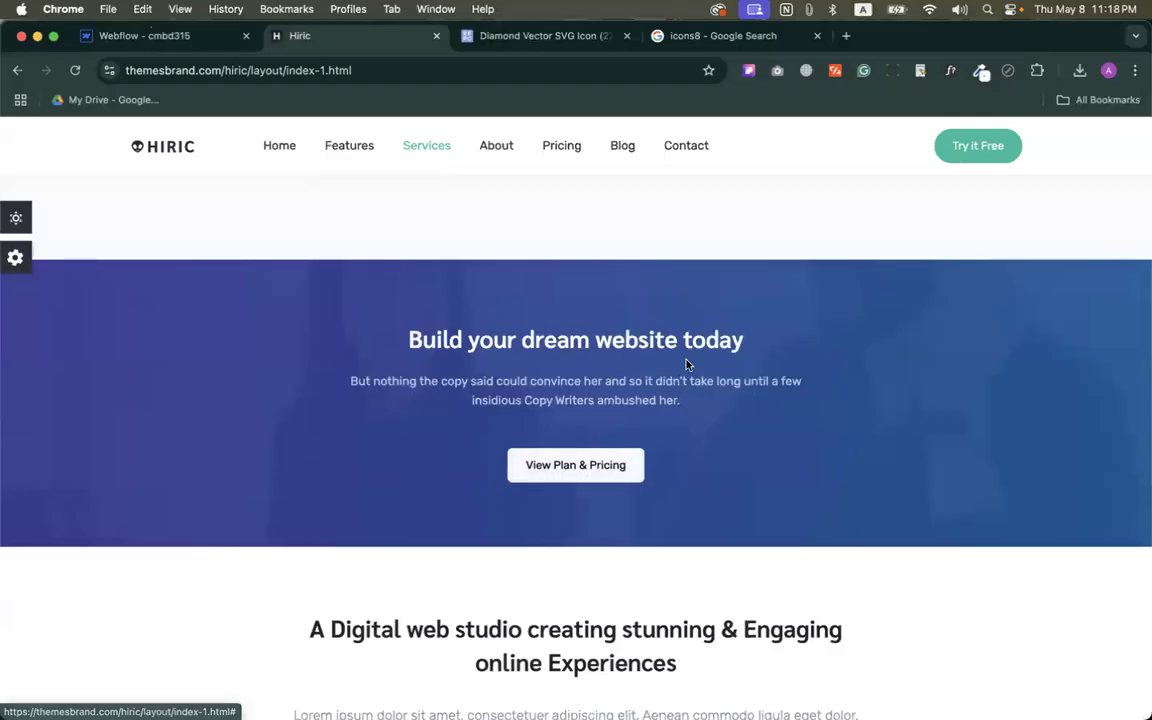
{"action": "scroll", "coordinate": [687, 365], "scroll_direction": "up", "scroll_amount": 8}
{"action": "scroll", "coordinate": [687, 365], "scroll_direction": "down", "scroll_amount": 5}
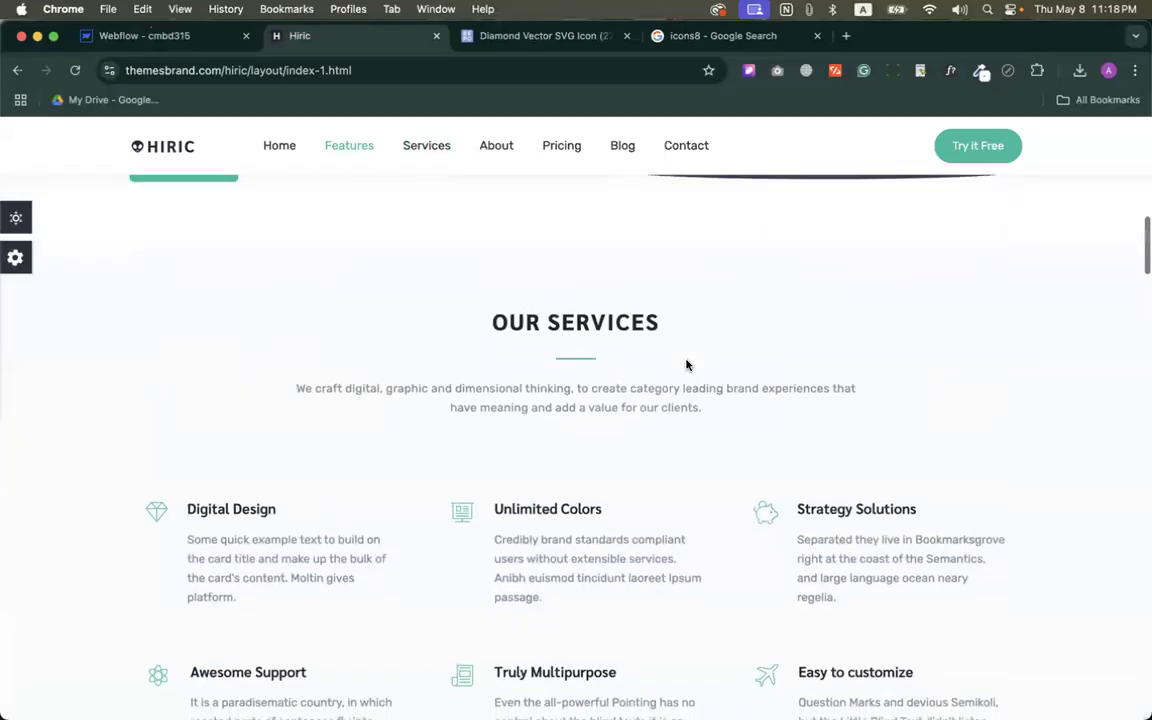
{"action": "scroll", "coordinate": [687, 365], "scroll_direction": "up", "scroll_amount": 2}
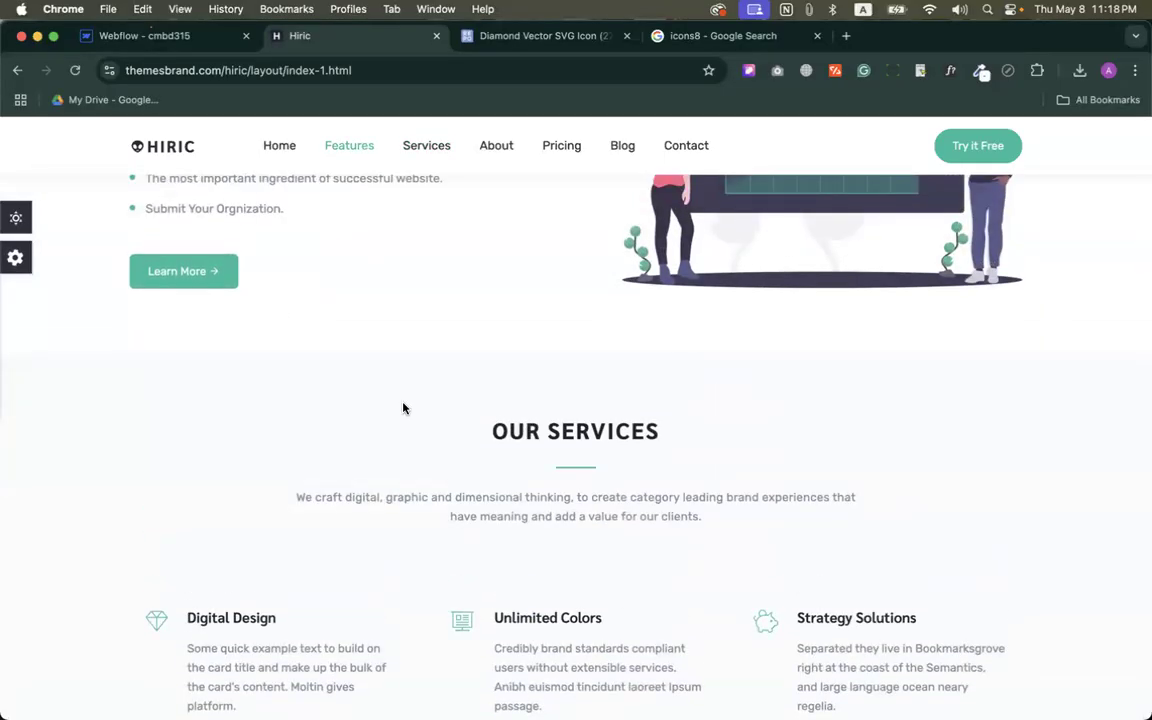
{"action": "scroll", "coordinate": [403, 407], "scroll_direction": "down", "scroll_amount": 5}
{"action": "scroll", "coordinate": [277, 396], "scroll_direction": "up", "scroll_amount": 4}
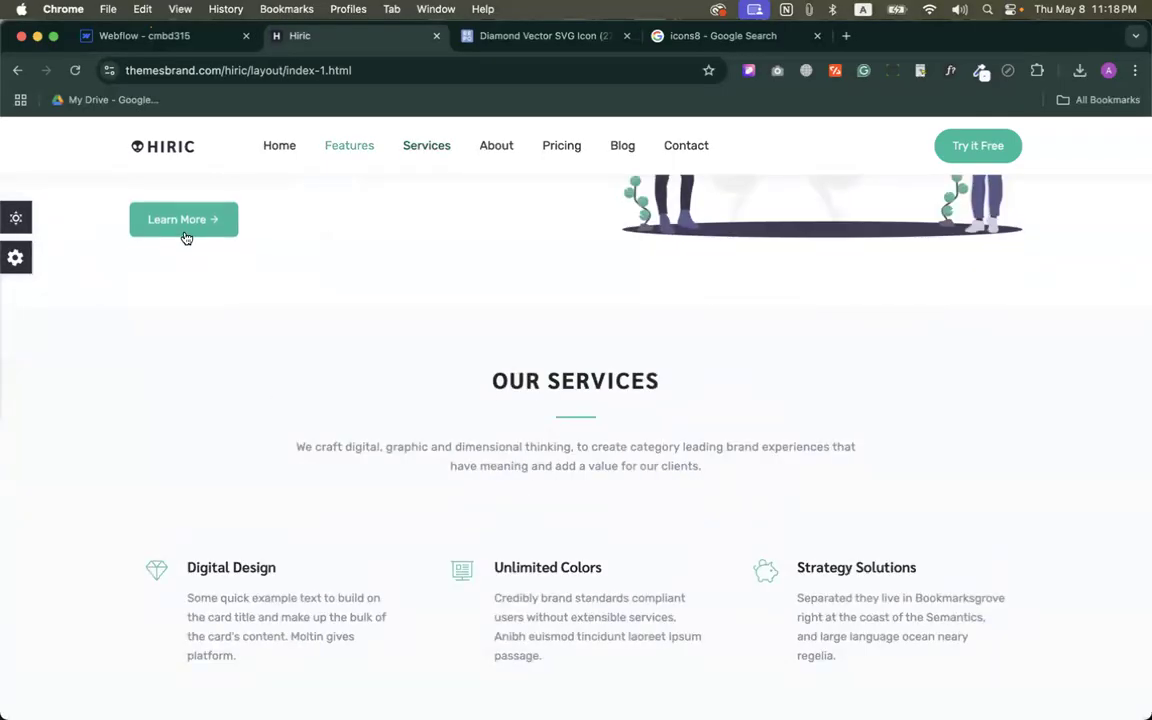
{"action": "scroll", "coordinate": [311, 437], "scroll_direction": "down", "scroll_amount": 7}
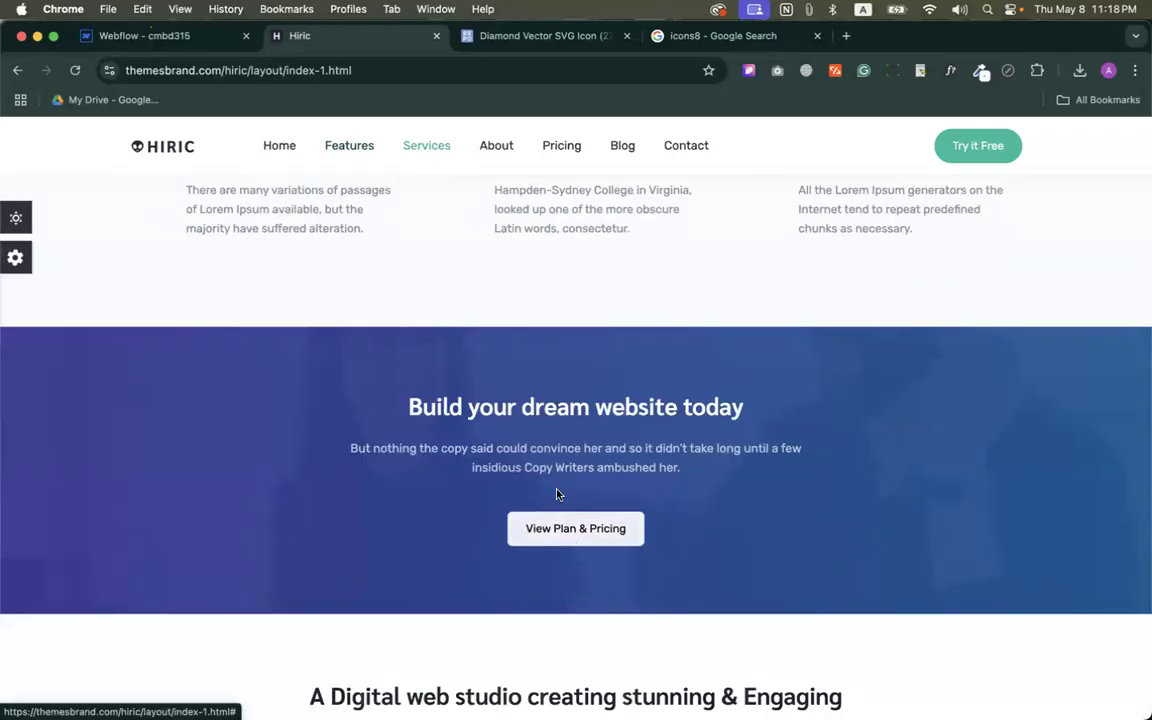
Copy the heading "A Digital web studio creating stunning & Engaging online Experiences" from above the Hiric team photos.
{"action": "scroll", "coordinate": [488, 542], "scroll_direction": "down", "scroll_amount": 4}
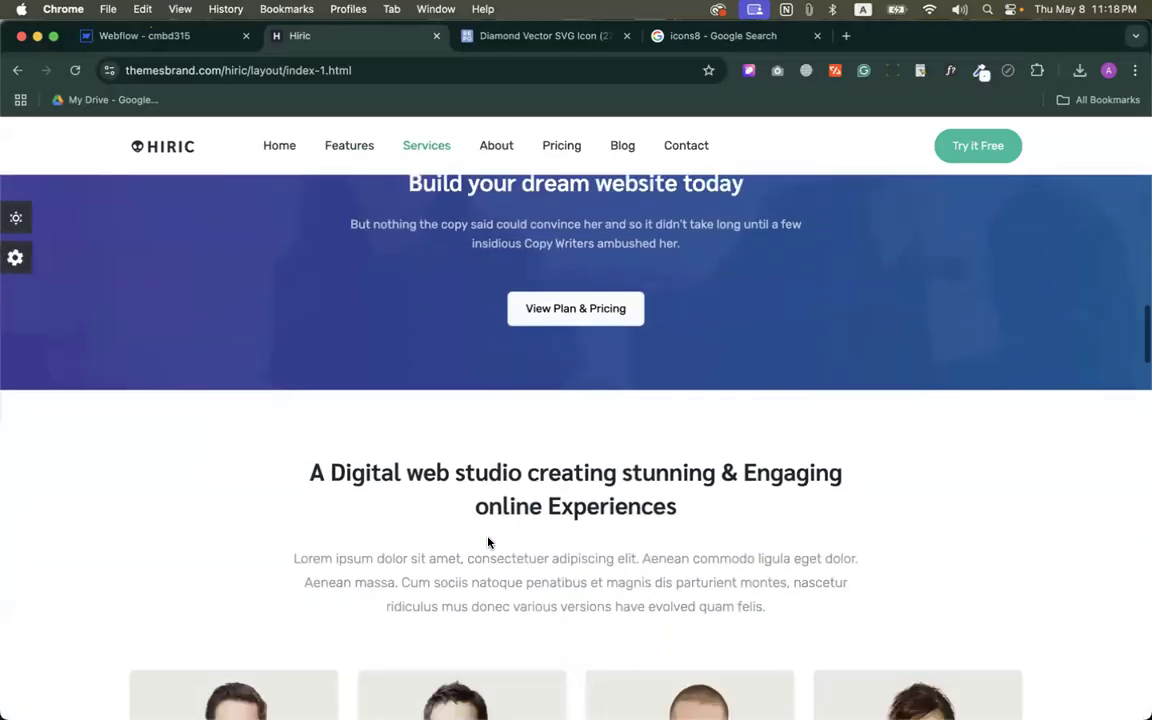
{"action": "scroll", "coordinate": [488, 538], "scroll_direction": "down", "scroll_amount": 3}
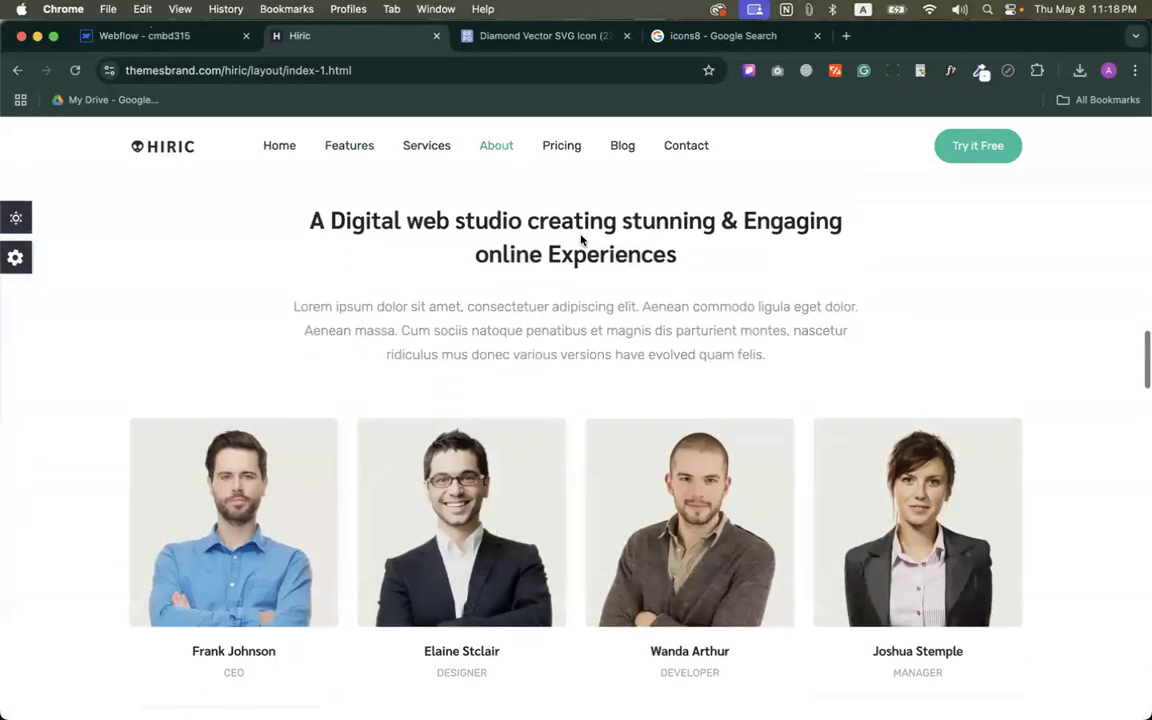
{"action": "scroll", "coordinate": [605, 330], "scroll_direction": "down", "scroll_amount": 2}
{"action": "scroll", "coordinate": [600, 350], "scroll_direction": "up", "scroll_amount": 1}
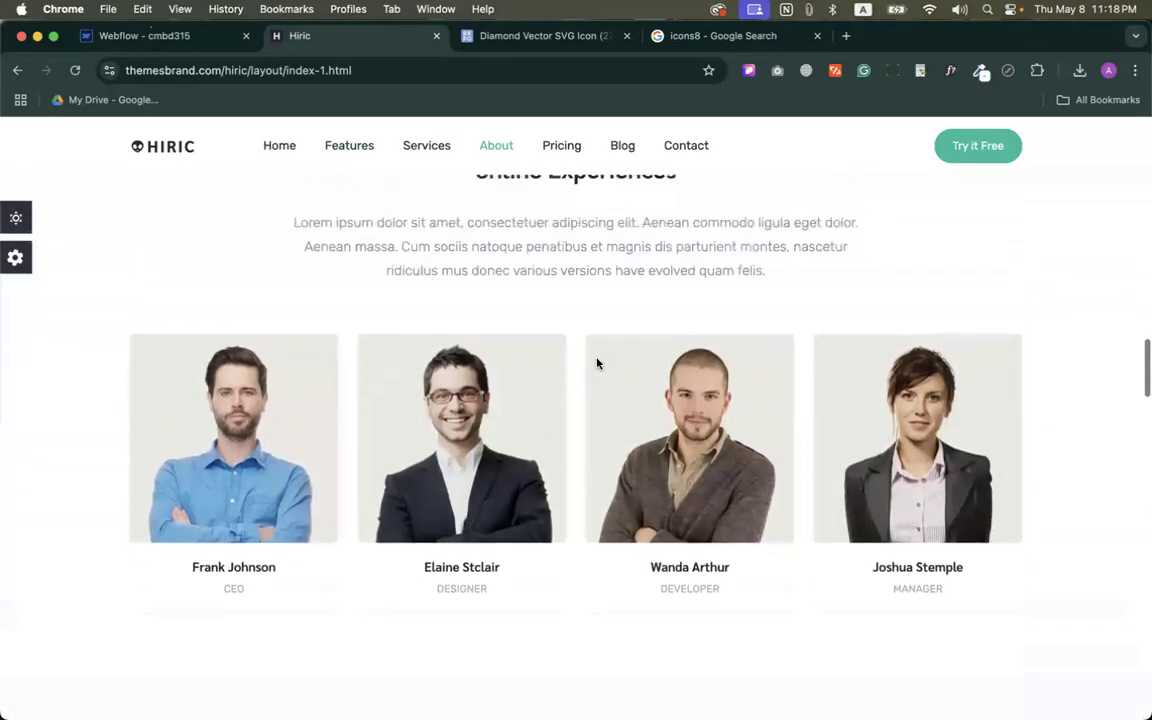
{"action": "scroll", "coordinate": [383, 486], "scroll_direction": "up", "scroll_amount": 3}
{"action": "scroll", "coordinate": [383, 488], "scroll_direction": "down", "scroll_amount": 2}
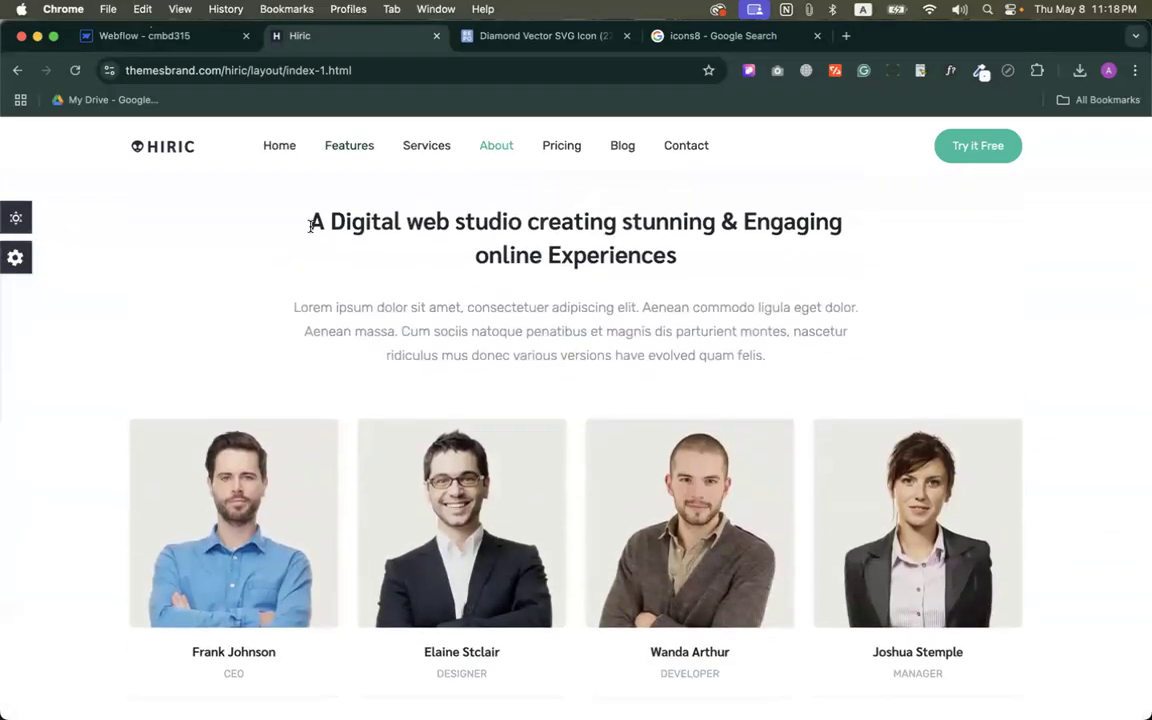
{"action": "left_click_drag", "start_coordinate": [311, 225], "coordinate": [662, 260]}
{"action": "right_click", "coordinate": [645, 240]}
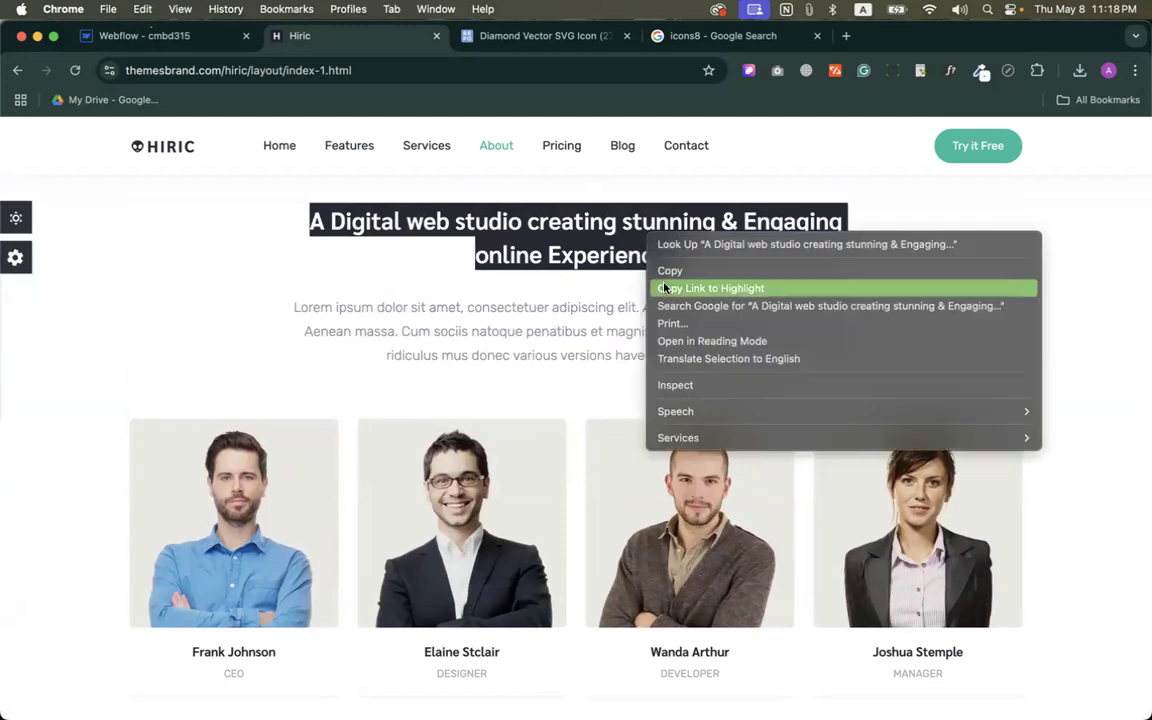
{"action": "left_click", "coordinate": [660, 267]}
{"action": "scroll", "coordinate": [515, 228], "scroll_direction": "up", "scroll_amount": 1}
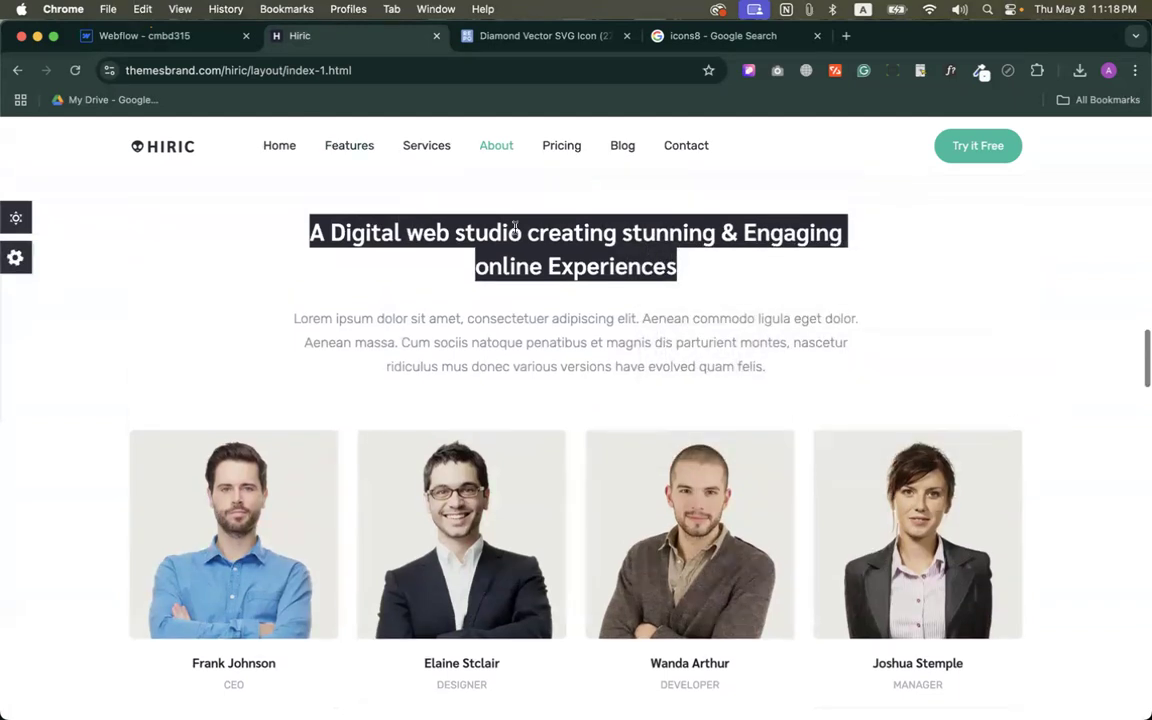
Switch to the Webflow project and add a new section directly below the services Quick Stack's section.
{"action": "left_click", "coordinate": [184, 36]}
{"action": "scroll", "coordinate": [406, 399], "scroll_direction": "down", "scroll_amount": 2}
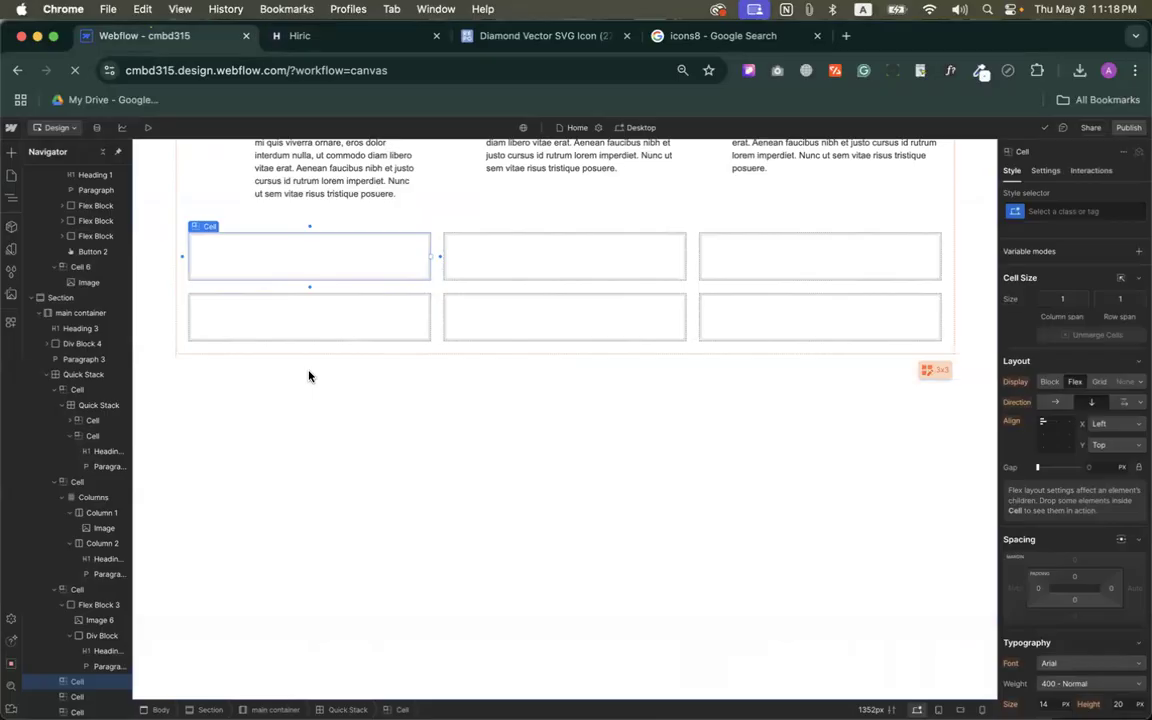
{"action": "left_click", "coordinate": [12, 152]}
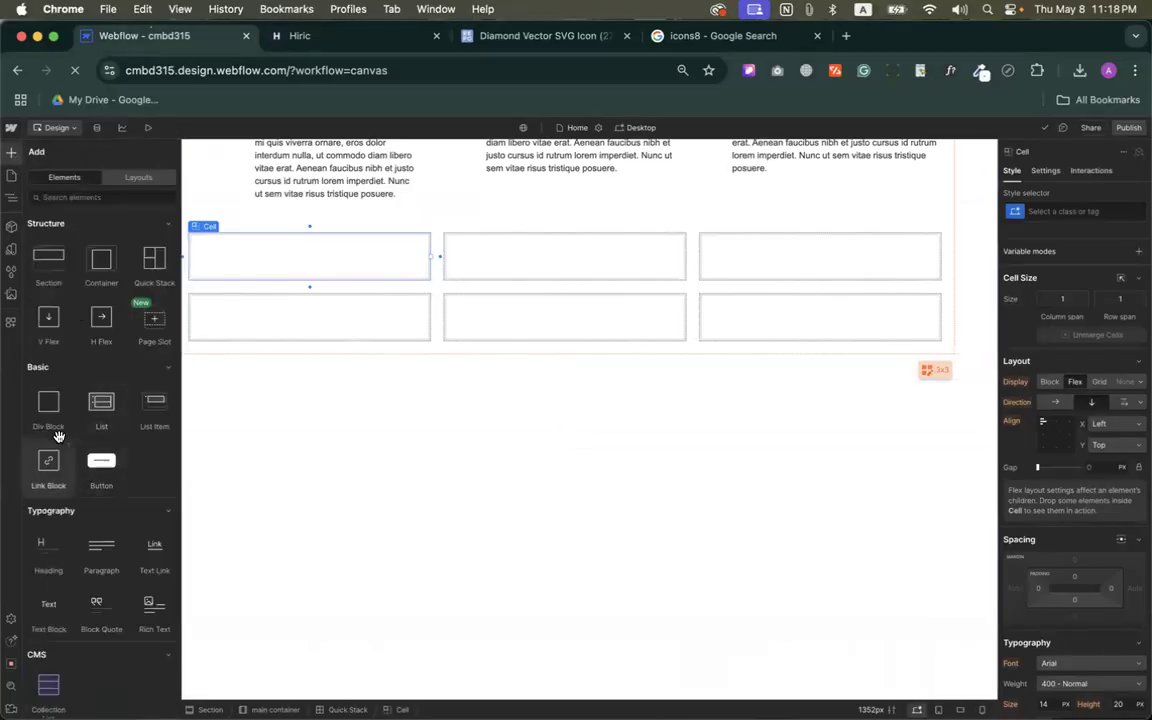
{"action": "left_click_drag", "start_coordinate": [387, 334], "coordinate": [458, 360]}
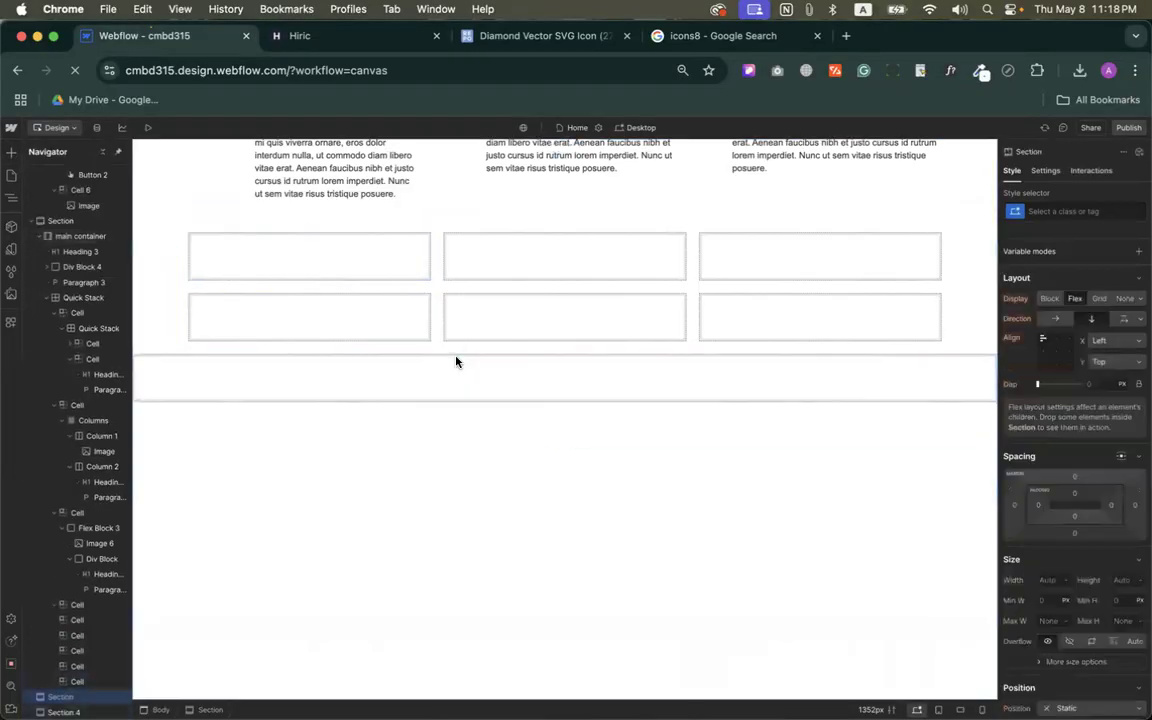
Place a container in the new section and apply the existing "main container" class to it.
{"action": "left_click", "coordinate": [12, 152]}
{"action": "left_click_drag", "start_coordinate": [103, 257], "coordinate": [607, 280]}
{"action": "left_click", "coordinate": [1044, 213]}
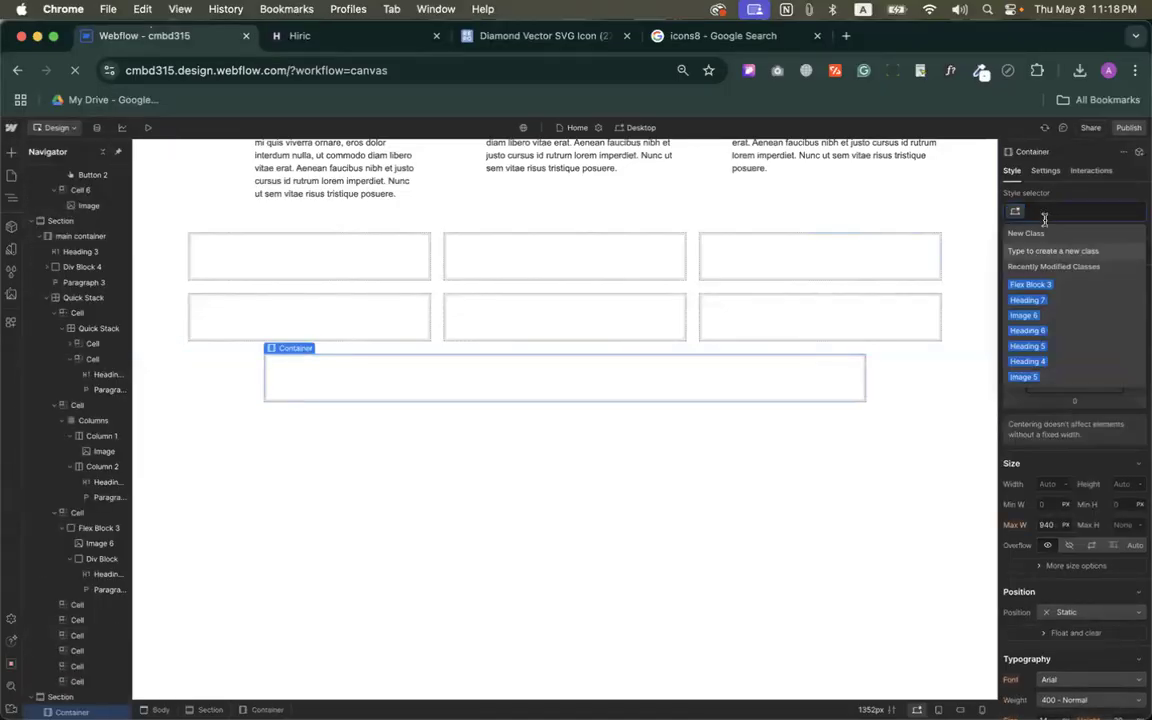
{"action": "type", "text": "main"}
{"action": "left_click", "coordinate": [1036, 355]}
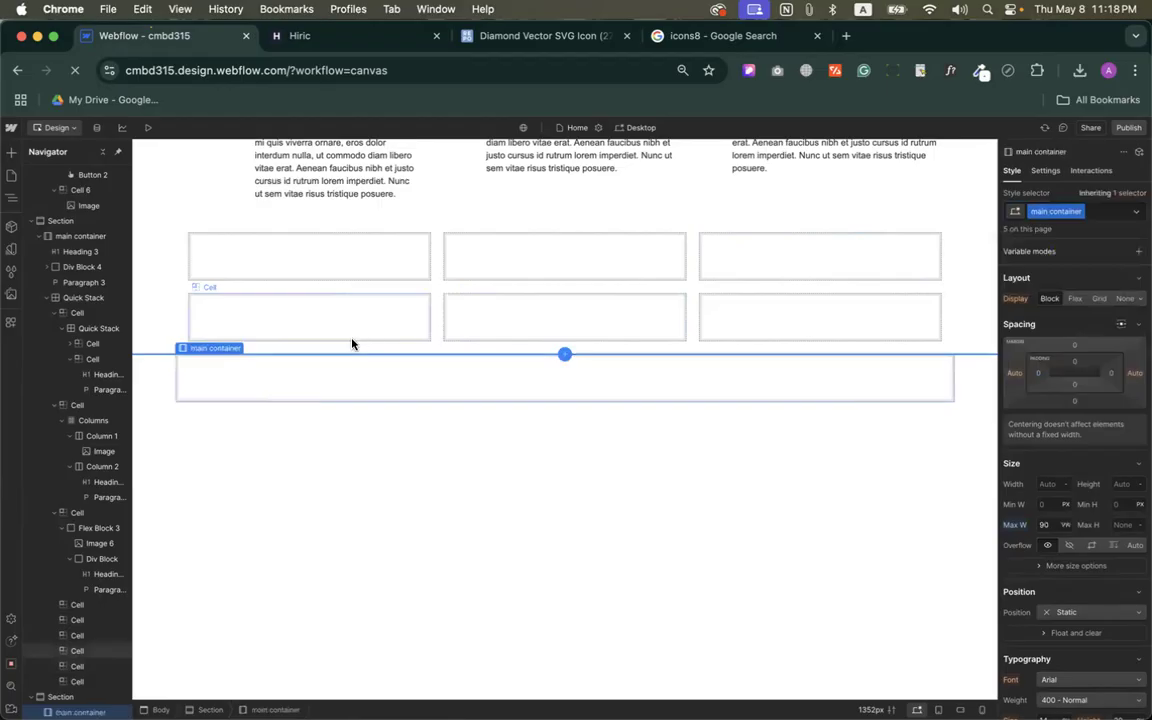
Add a heading to the new container, replace its text with the copied team heading, and centre it.
{"action": "left_click", "coordinate": [11, 152]}
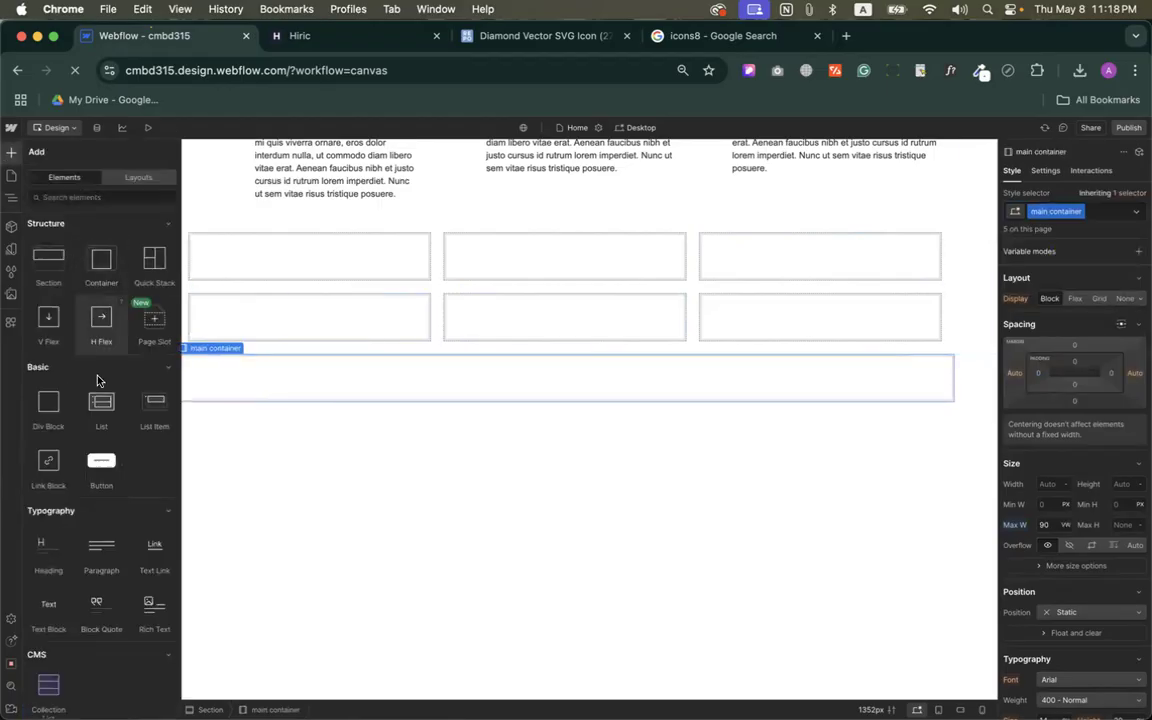
{"action": "scroll", "coordinate": [46, 445], "scroll_direction": "down", "scroll_amount": 2}
{"action": "left_click", "coordinate": [44, 521]}
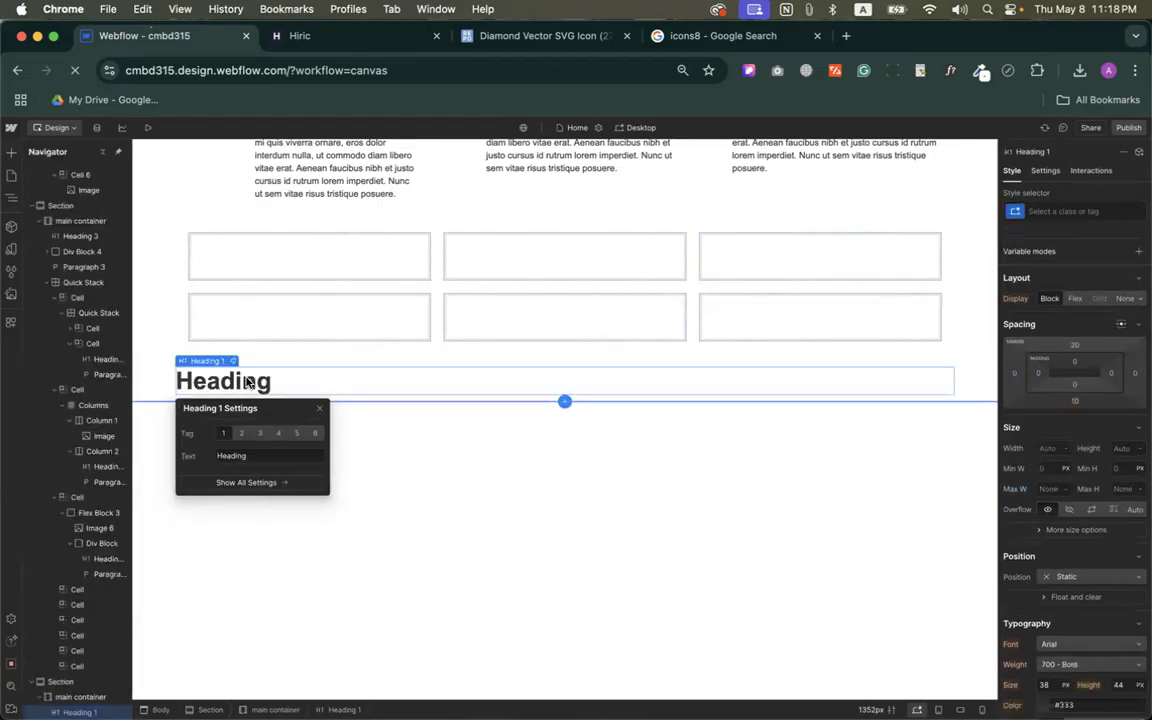
{"action": "double_click", "coordinate": [249, 383]}
{"action": "key", "text": "super+v"}
{"action": "scroll", "coordinate": [1076, 484], "scroll_direction": "down", "scroll_amount": 5}
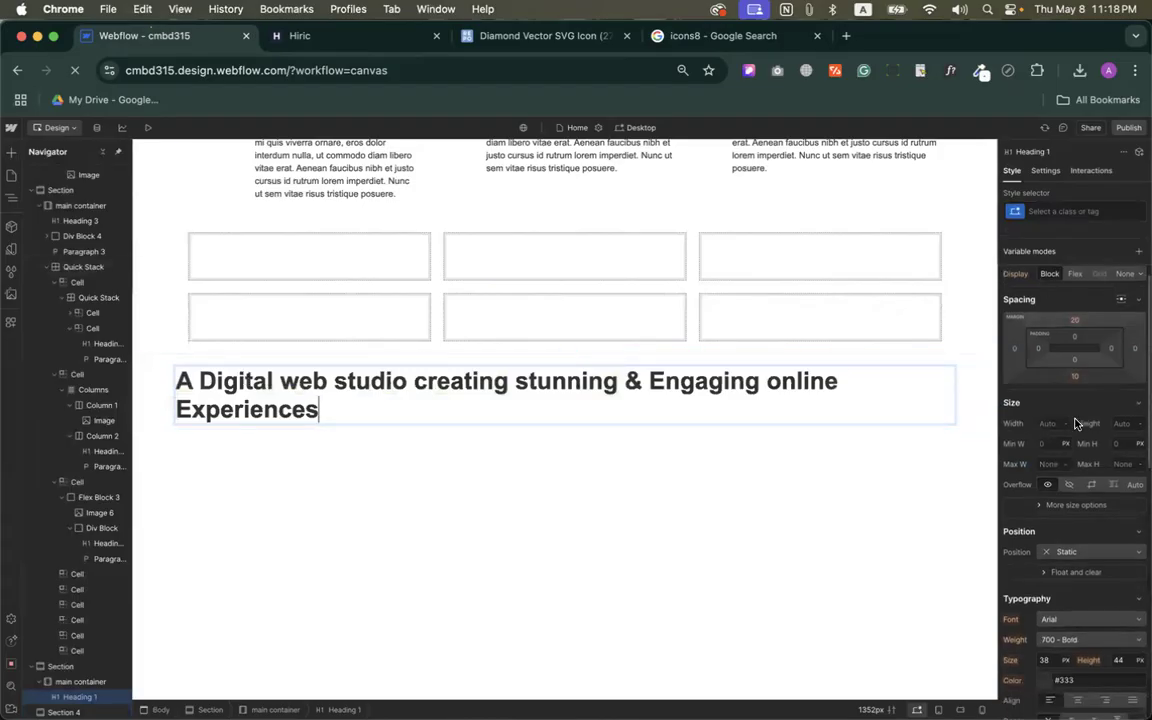
{"action": "left_click", "coordinate": [1076, 526]}
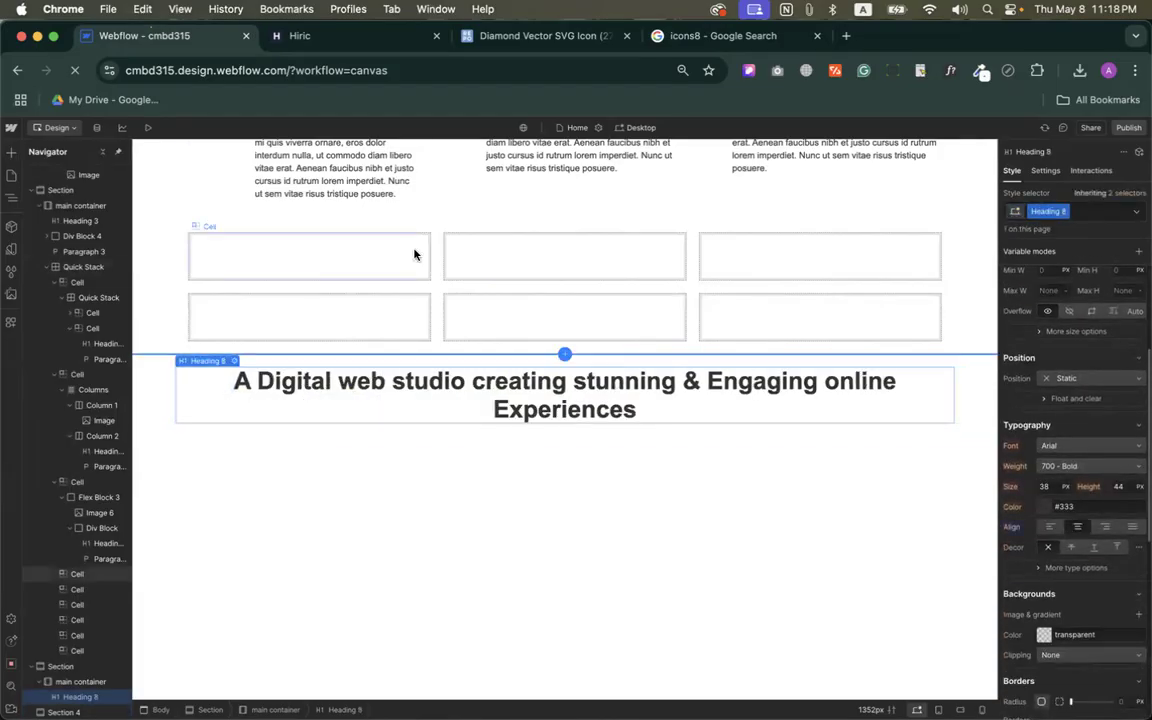
Copy the lorem ipsum paragraph from the Hiric team section and paste it into a new Webflow paragraph below the heading.
{"action": "left_click", "coordinate": [320, 40]}
{"action": "triple_click", "coordinate": [532, 318]}
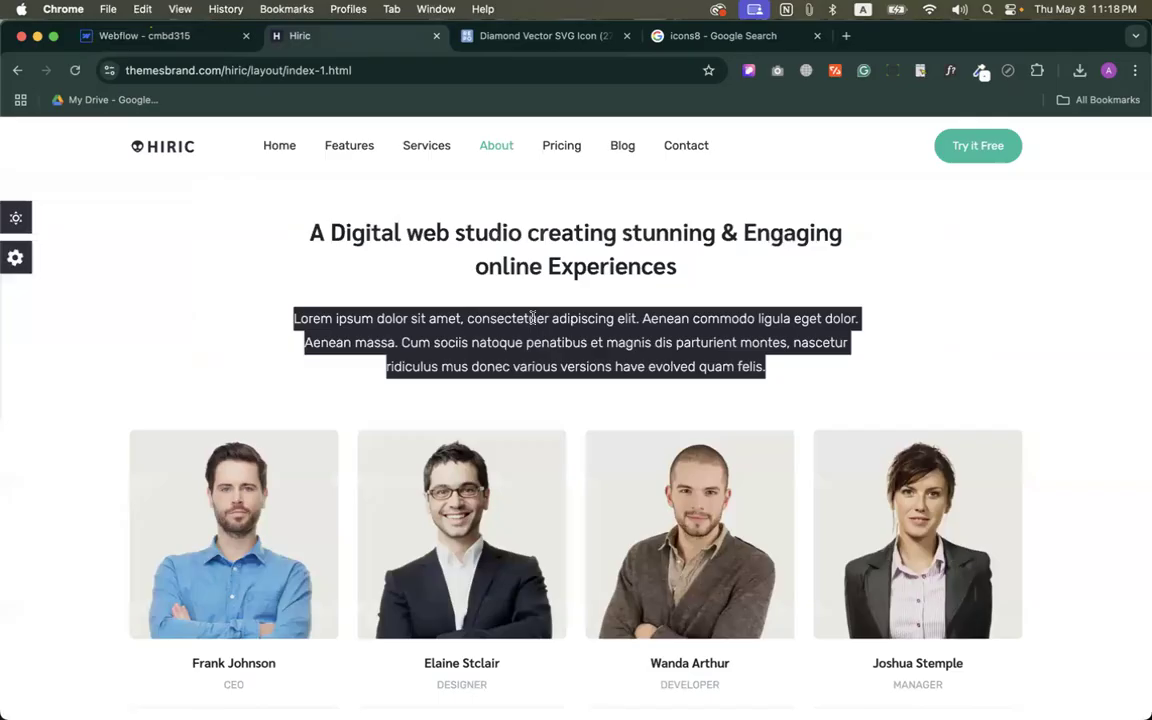
{"action": "left_click", "coordinate": [146, 38]}
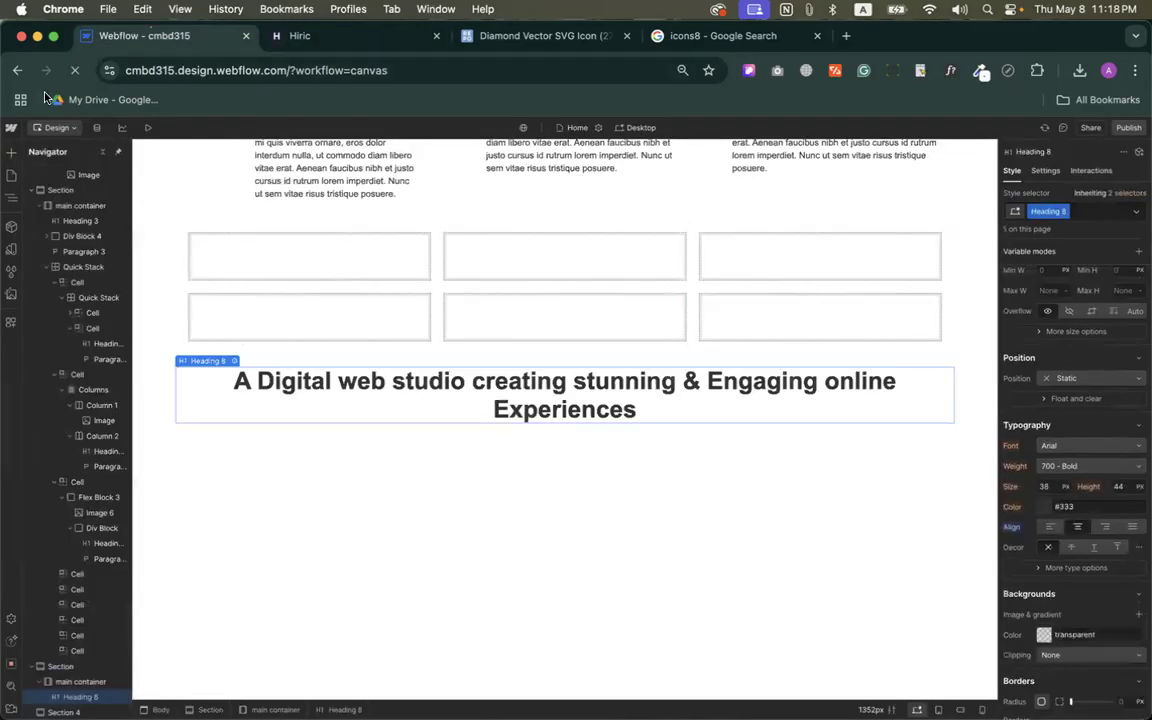
{"action": "left_click", "coordinate": [11, 152]}
{"action": "scroll", "coordinate": [100, 400], "scroll_direction": "down", "scroll_amount": 3}
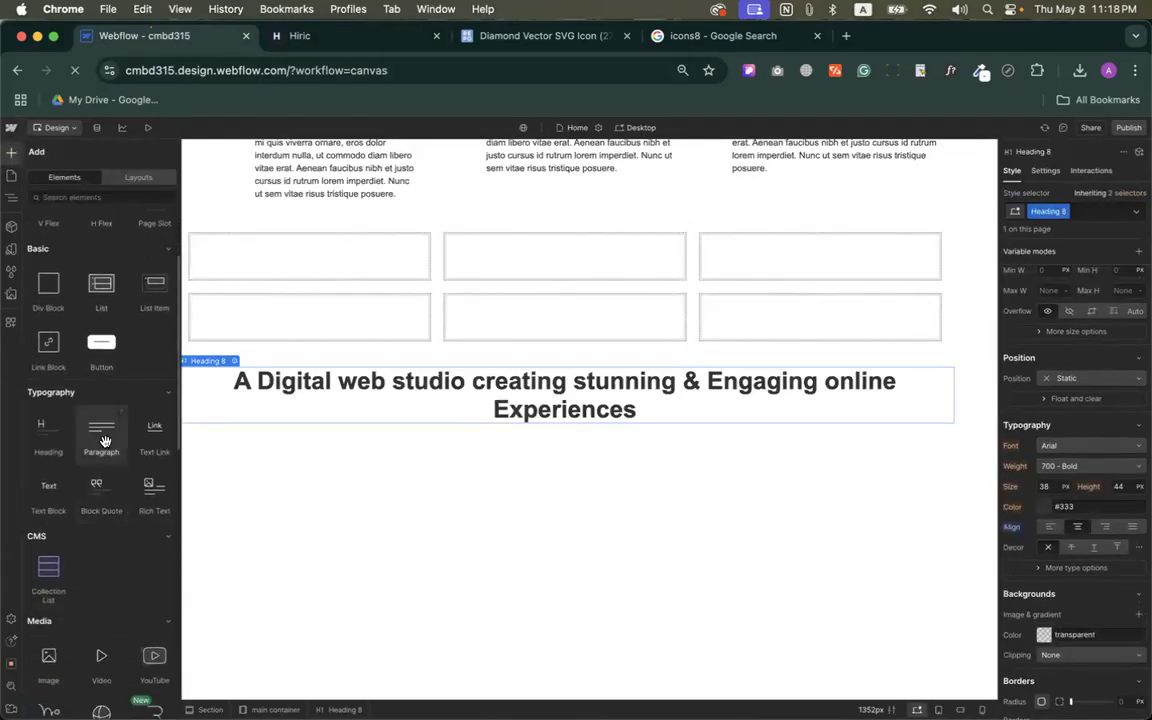
{"action": "left_click", "coordinate": [105, 441]}
{"action": "triple_click", "coordinate": [566, 458]}
{"action": "key", "text": "cmd+v"}
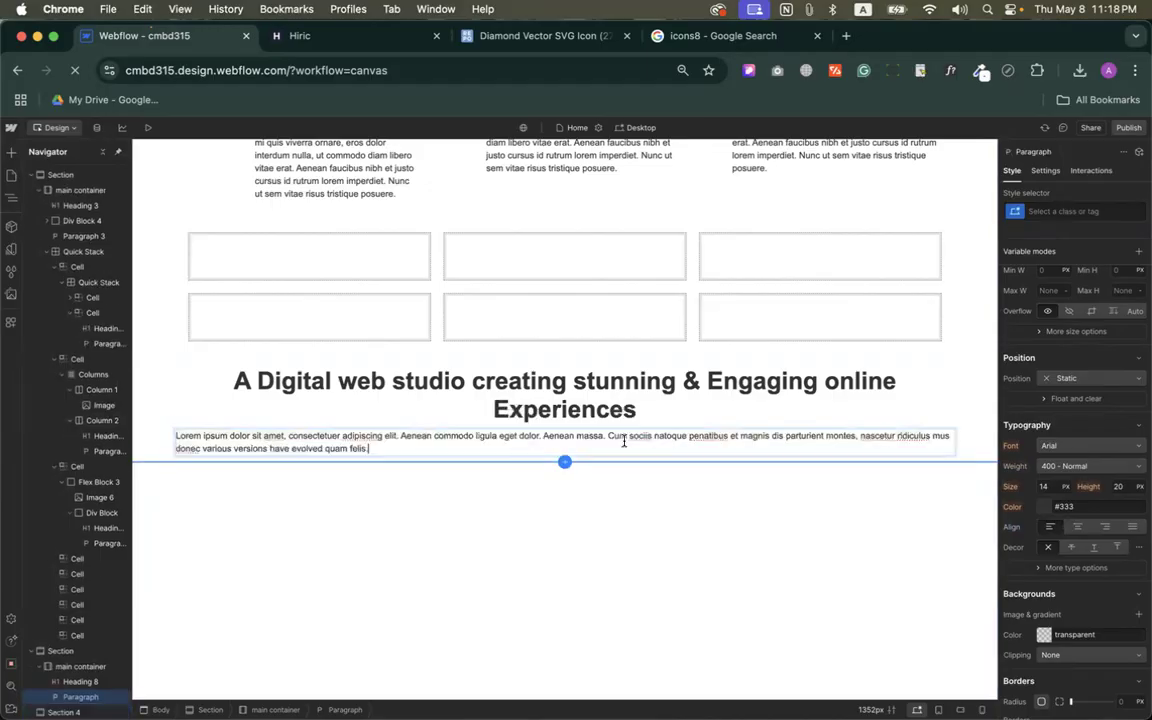
{"action": "left_click", "coordinate": [694, 481]}
Centre the text of the new paragraph below the team heading.
{"action": "left_click", "coordinate": [651, 446]}
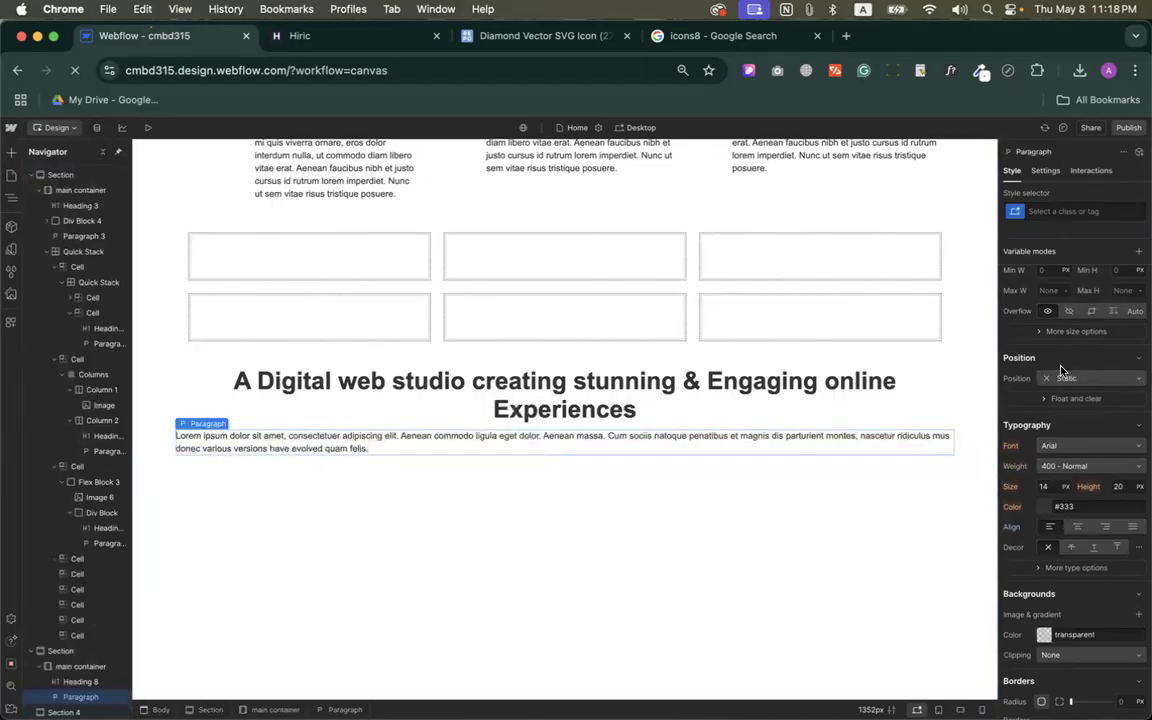
{"action": "scroll", "coordinate": [1062, 370], "scroll_direction": "up", "scroll_amount": 2}
{"action": "scroll", "coordinate": [1062, 370], "scroll_direction": "down", "scroll_amount": 2}
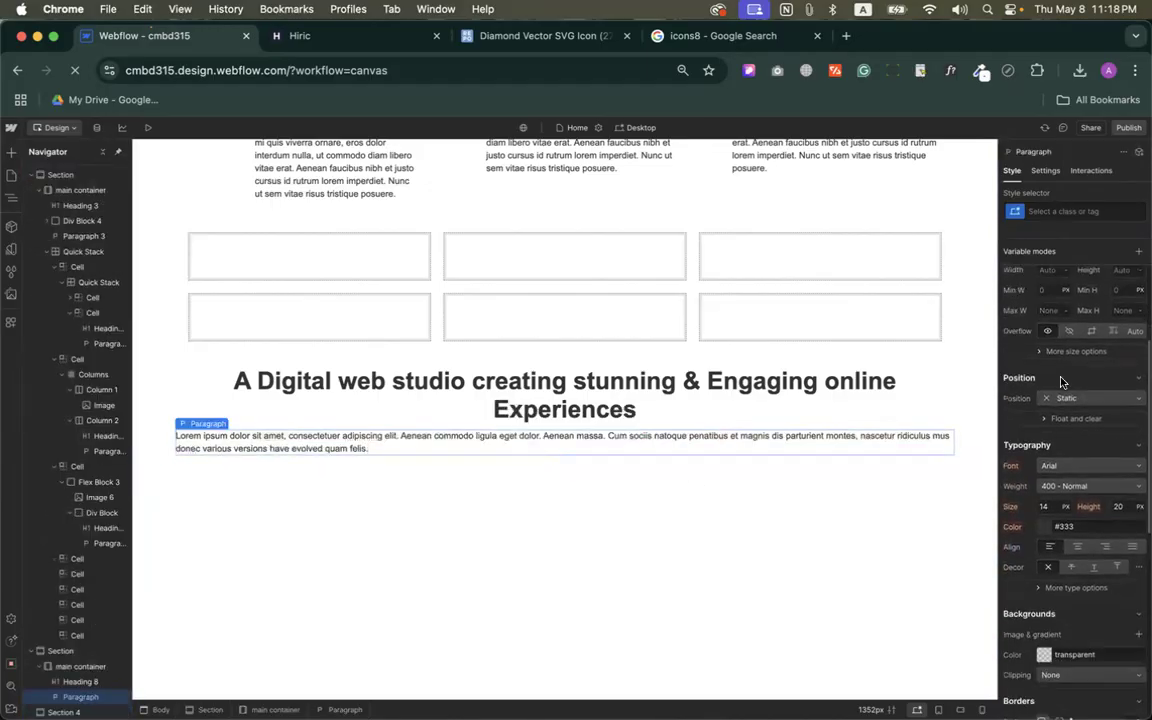
{"action": "left_click", "coordinate": [1077, 548]}
Check the paragraph's width on the Hiric page and set the Webflow paragraph's left and right padding to 220 px.
{"action": "left_click", "coordinate": [380, 40]}
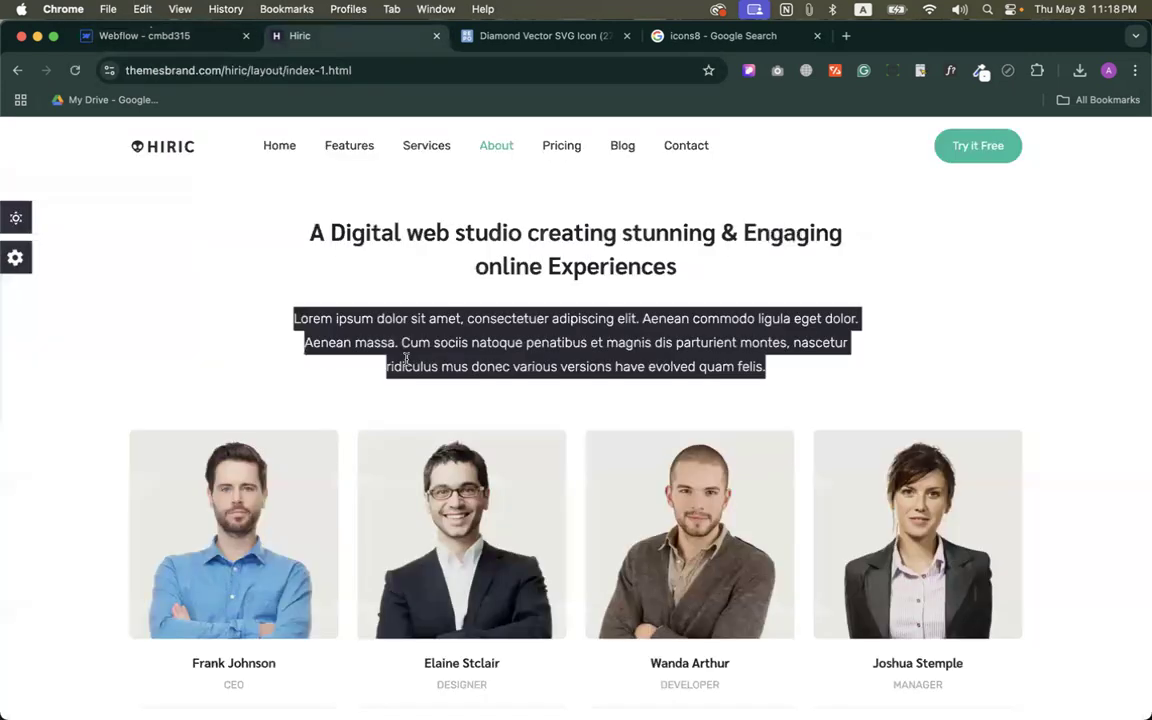
{"action": "scroll", "coordinate": [406, 358], "scroll_direction": "down", "scroll_amount": 1}
{"action": "left_click", "coordinate": [419, 290]}
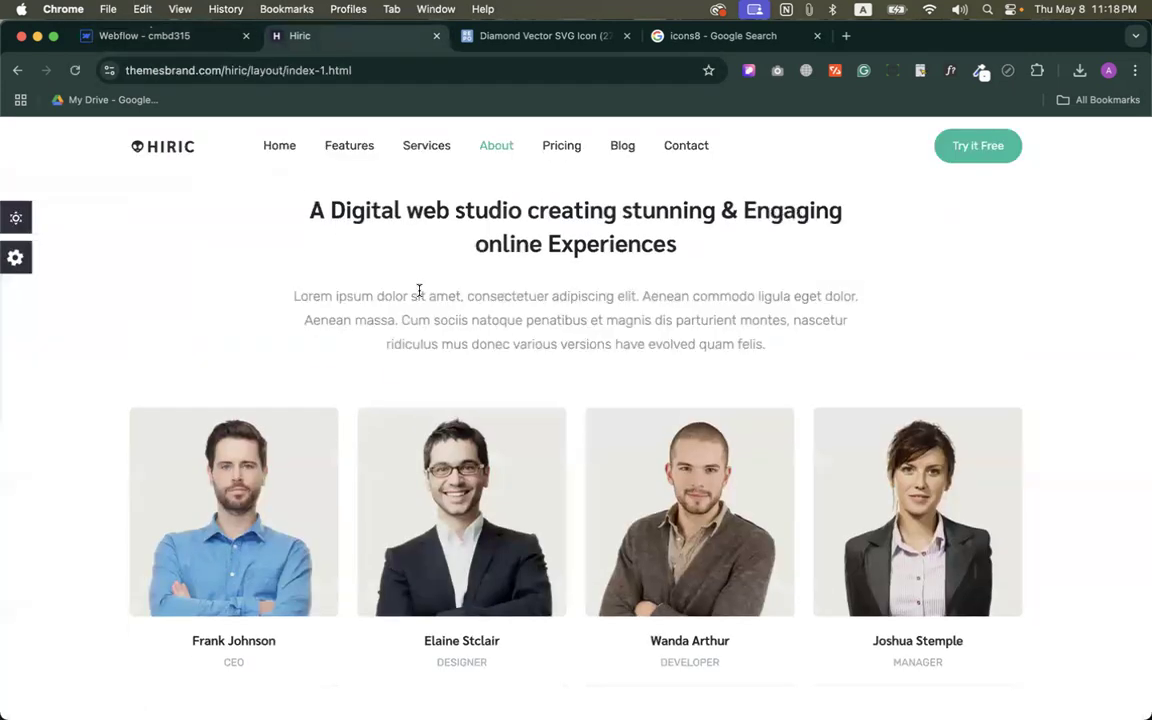
{"action": "left_click", "coordinate": [150, 37]}
{"action": "scroll", "coordinate": [1100, 378], "scroll_direction": "up", "scroll_amount": 2}
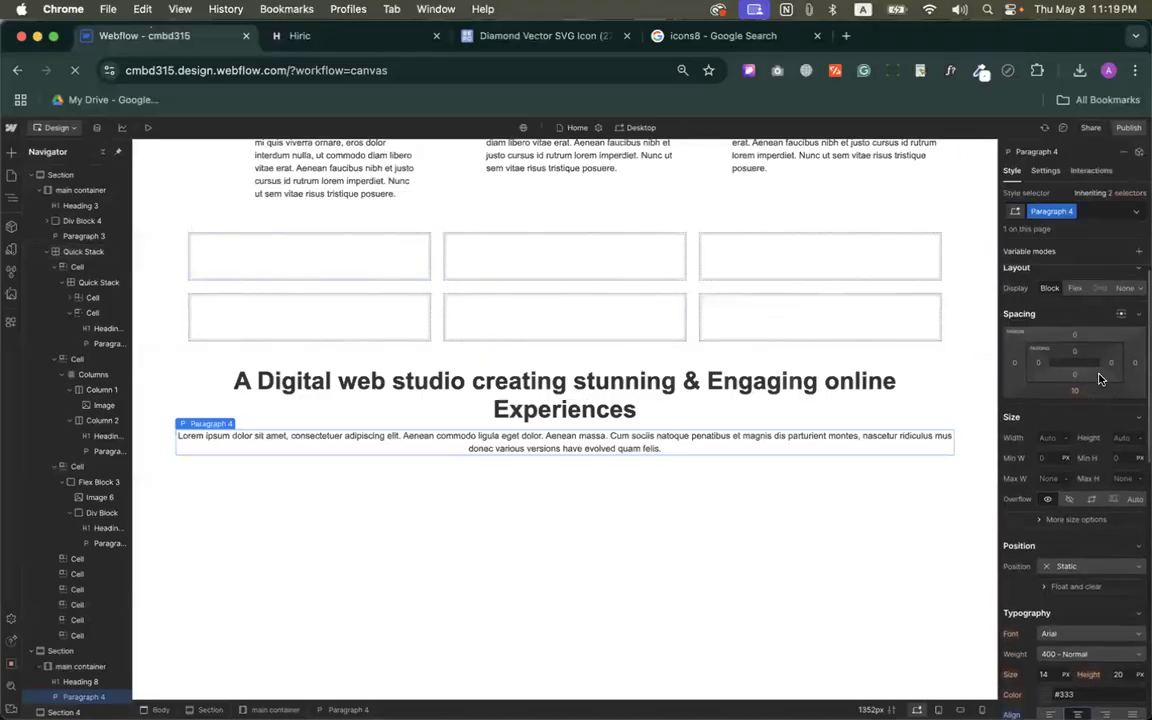
{"action": "scroll", "coordinate": [1100, 378], "scroll_direction": "up", "scroll_amount": 1}
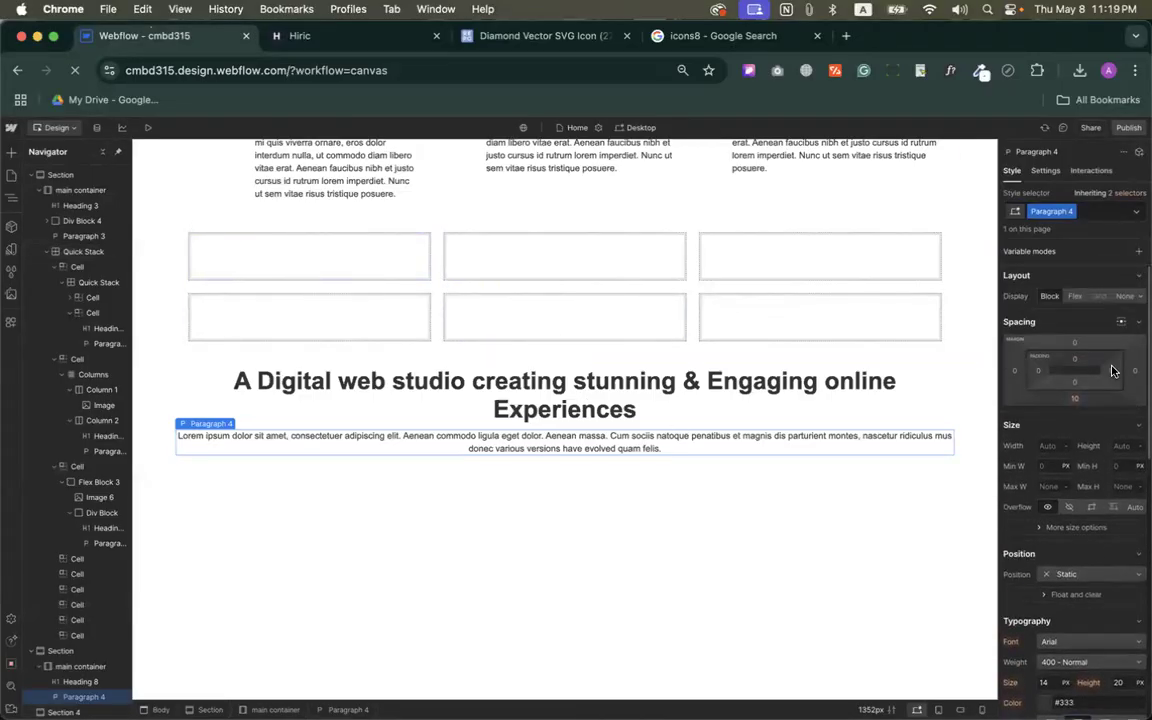
{"action": "left_click", "coordinate": [1112, 371]}
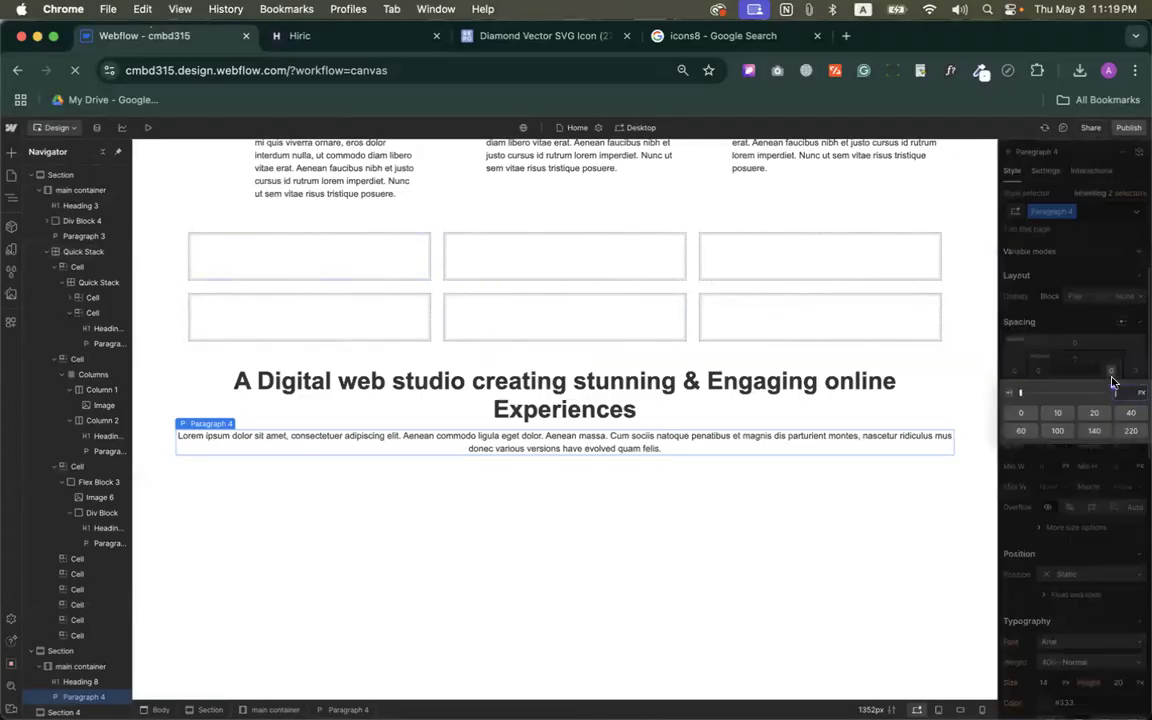
{"action": "left_click", "coordinate": [1127, 433]}
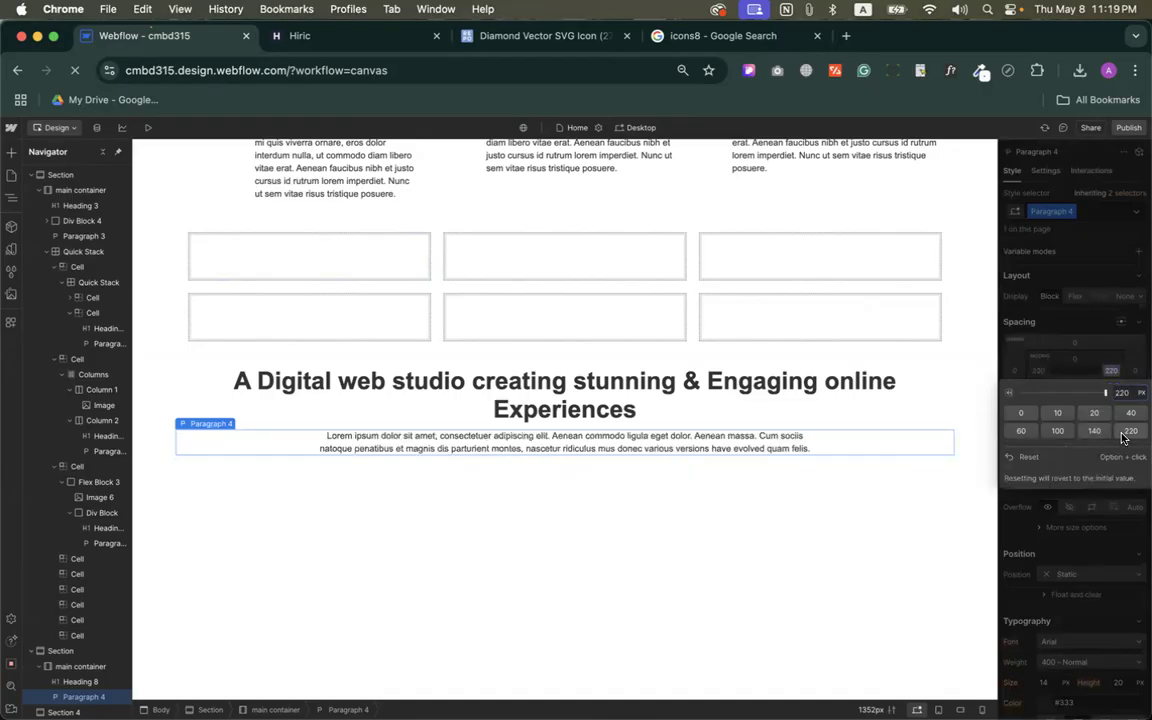
{"action": "left_click", "coordinate": [549, 418]}
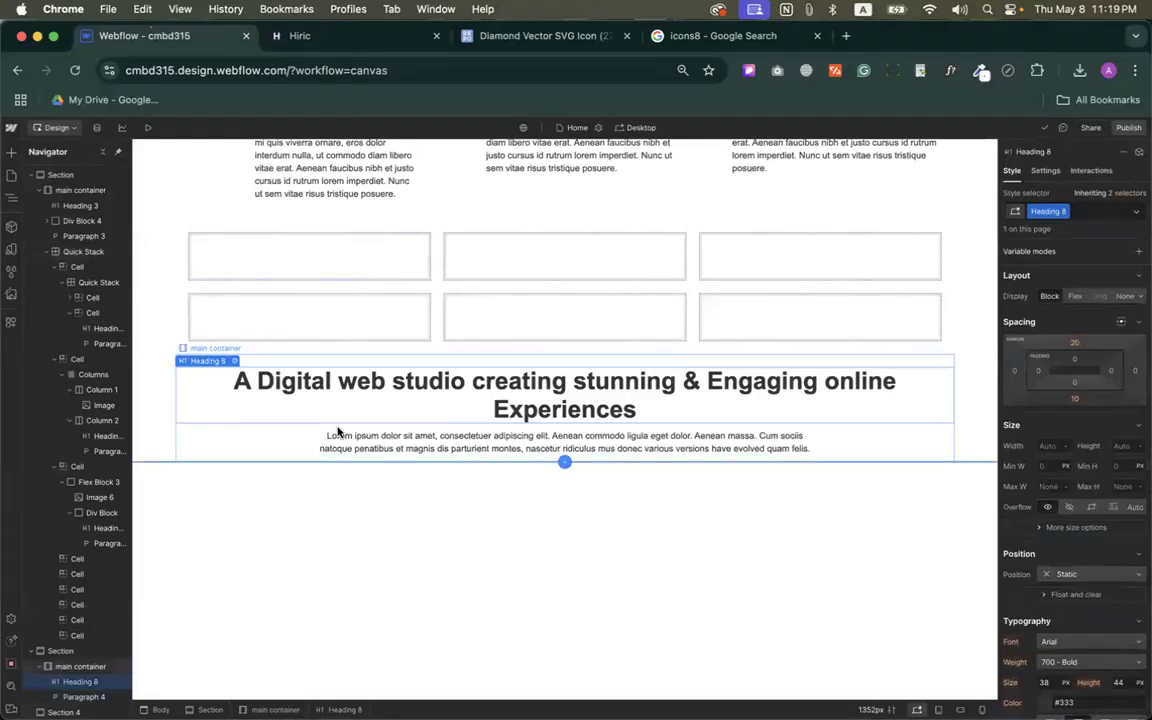
Check the team layout on the Hiric page and add a Quick Stack with four columns and one row below the Webflow team paragraph.
{"action": "scroll", "coordinate": [337, 432], "scroll_direction": "down", "scroll_amount": 3}
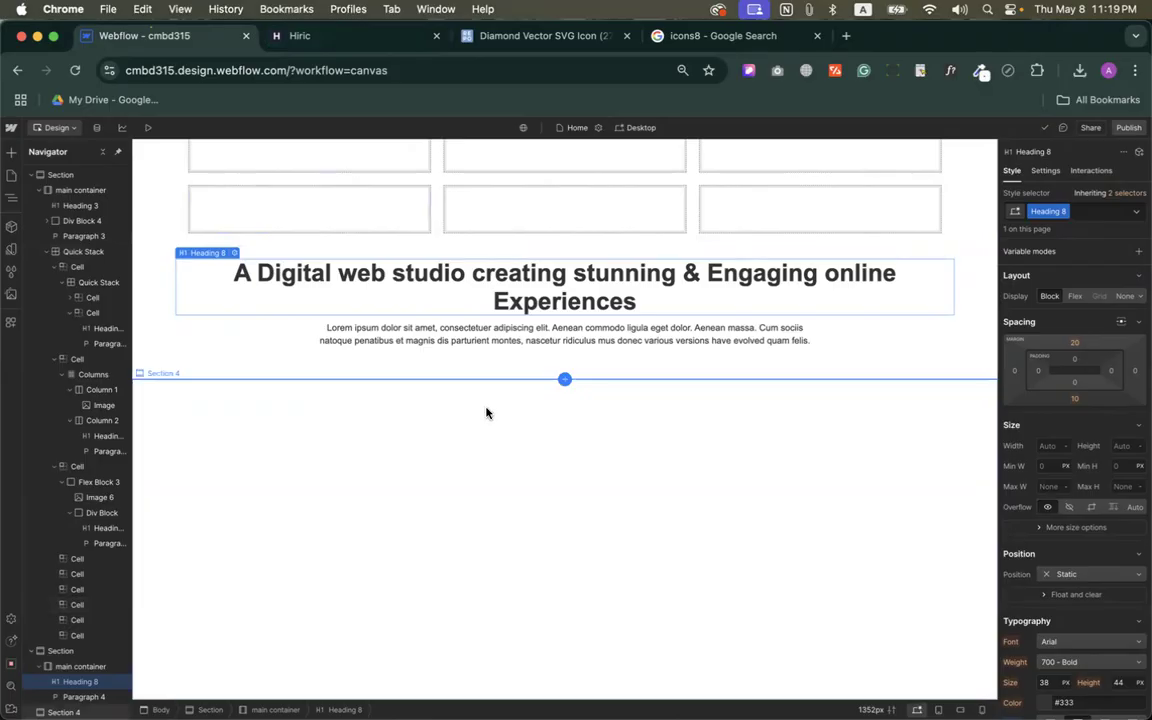
{"action": "left_click", "coordinate": [13, 154]}
{"action": "left_click", "coordinate": [306, 40]}
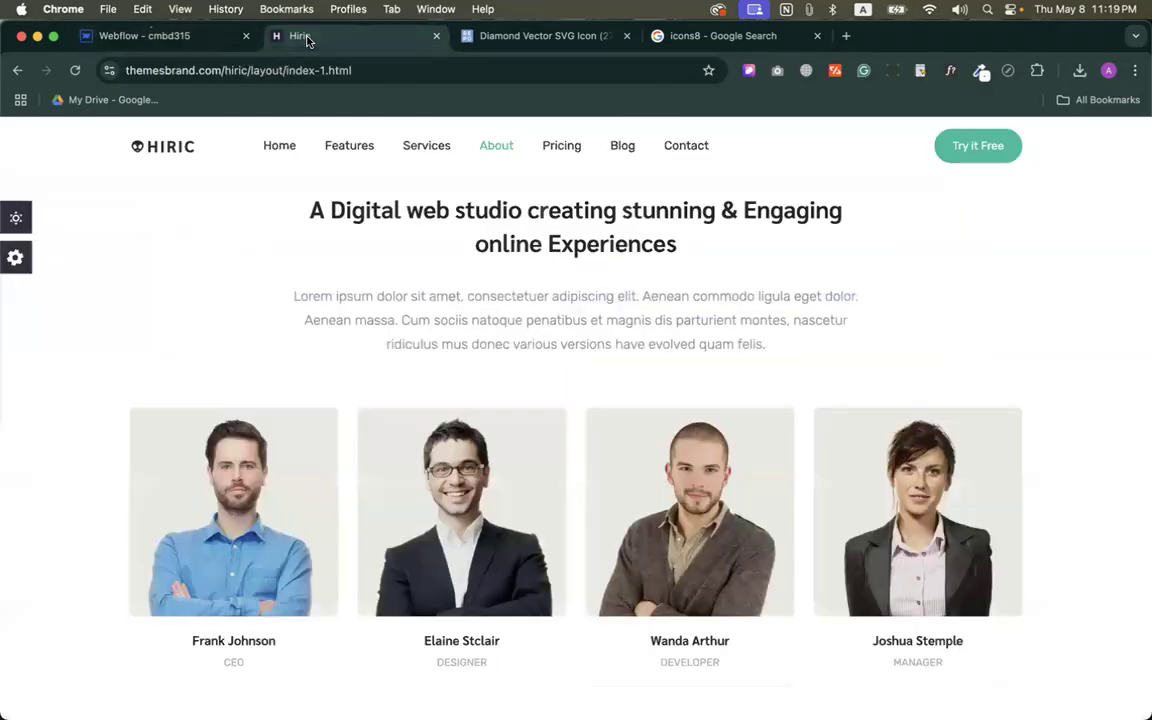
{"action": "left_click", "coordinate": [170, 36]}
{"action": "left_click_drag", "start_coordinate": [140, 245], "coordinate": [466, 300]}
{"action": "left_click_drag", "start_coordinate": [471, 346], "coordinate": [478, 352]}
{"action": "left_click", "coordinate": [1080, 297]}
{"action": "left_click", "coordinate": [1080, 297]}
{"action": "left_click", "coordinate": [342, 391]}
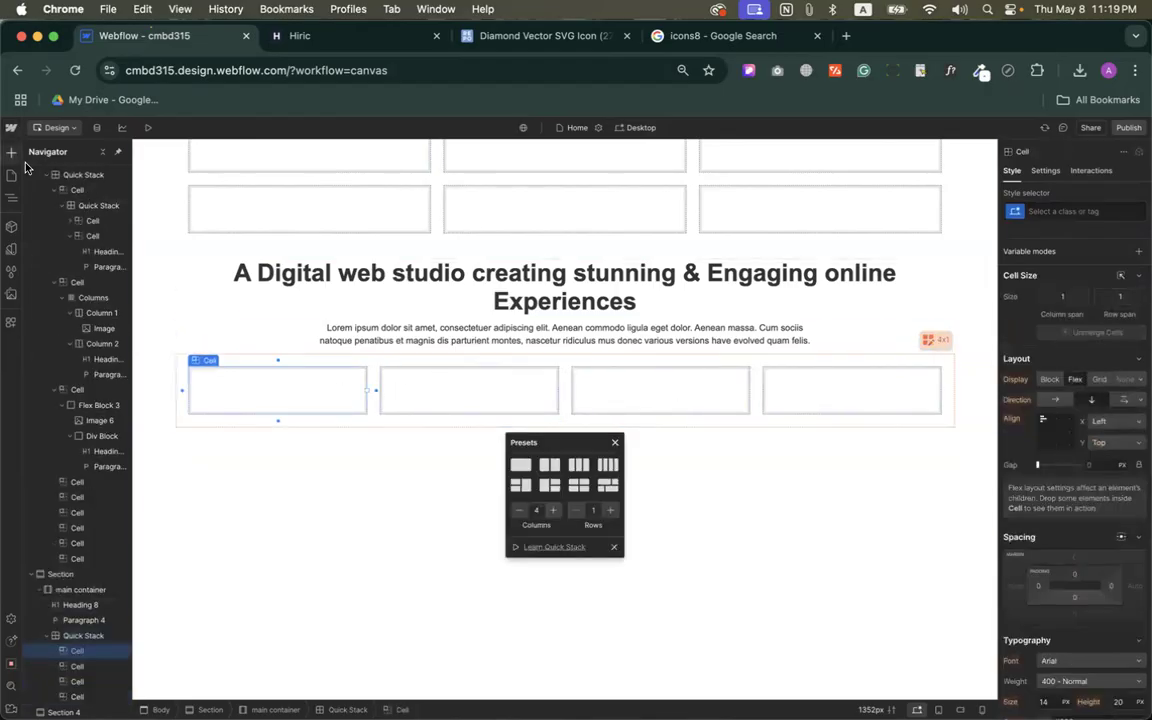
Recheck the Hiric team cards and place an Image element in the first cell of the new Quick Stack.
{"action": "left_click", "coordinate": [262, 36]}
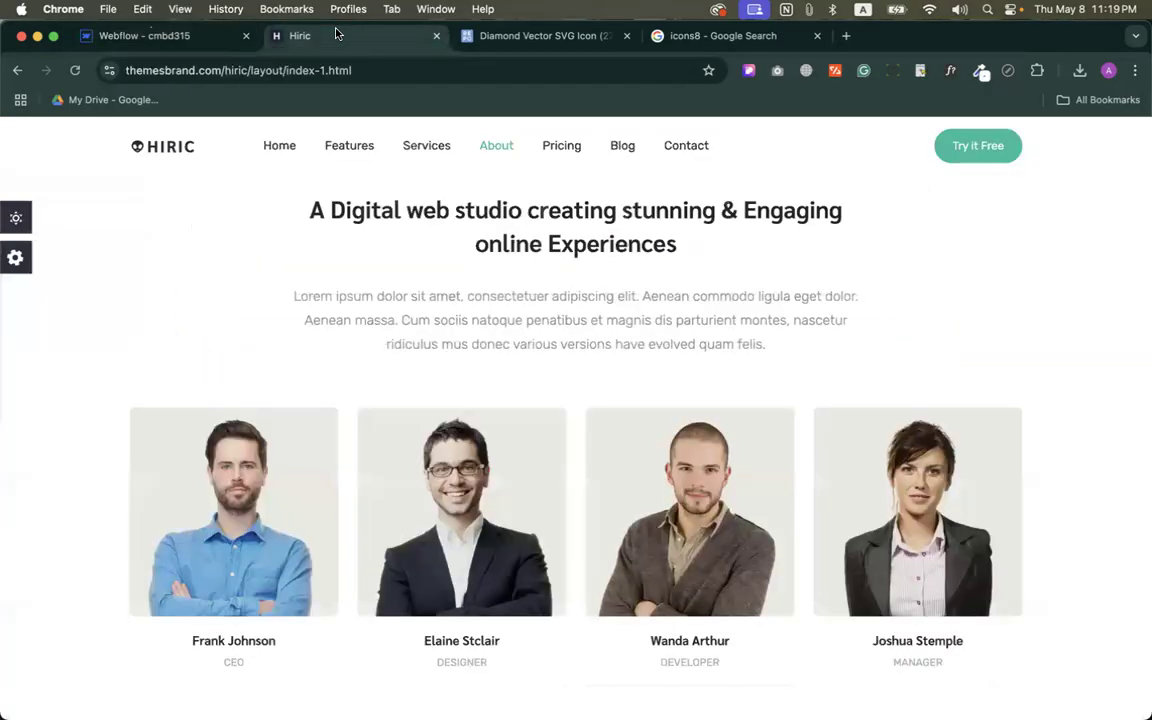
{"action": "left_click", "coordinate": [256, 36]}
{"action": "left_click", "coordinate": [11, 152]}
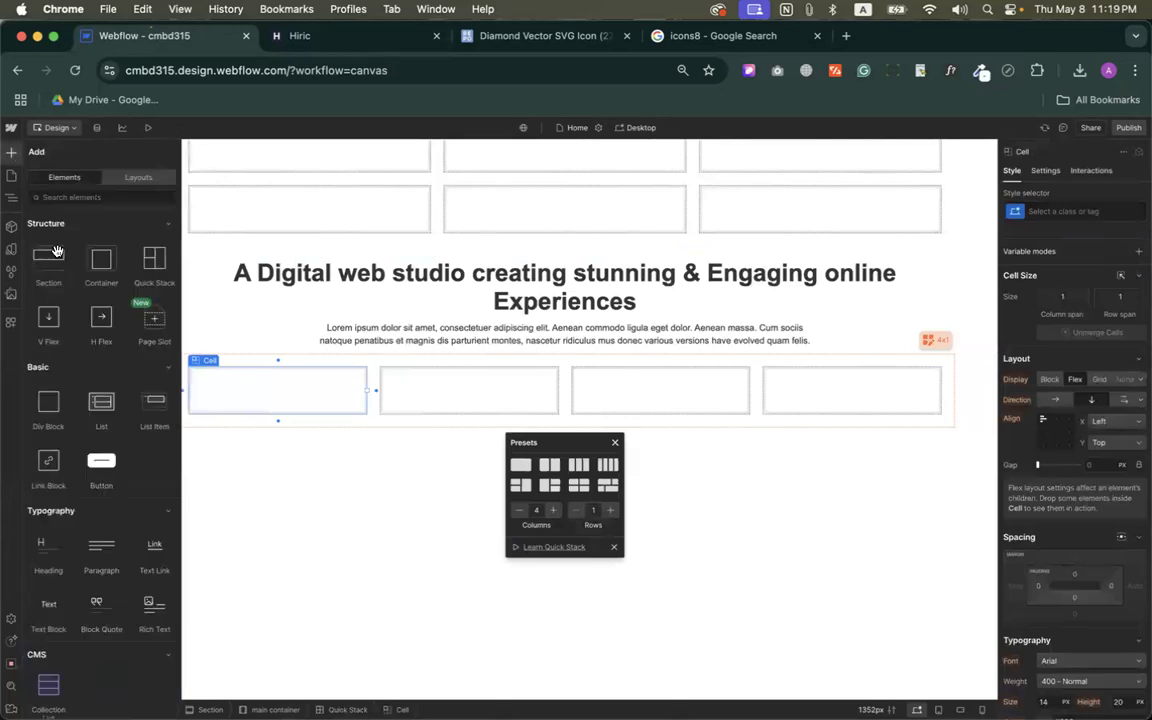
{"action": "scroll", "coordinate": [100, 470], "scroll_direction": "down", "scroll_amount": 3}
{"action": "scroll", "coordinate": [40, 475], "scroll_direction": "up", "scroll_amount": 2}
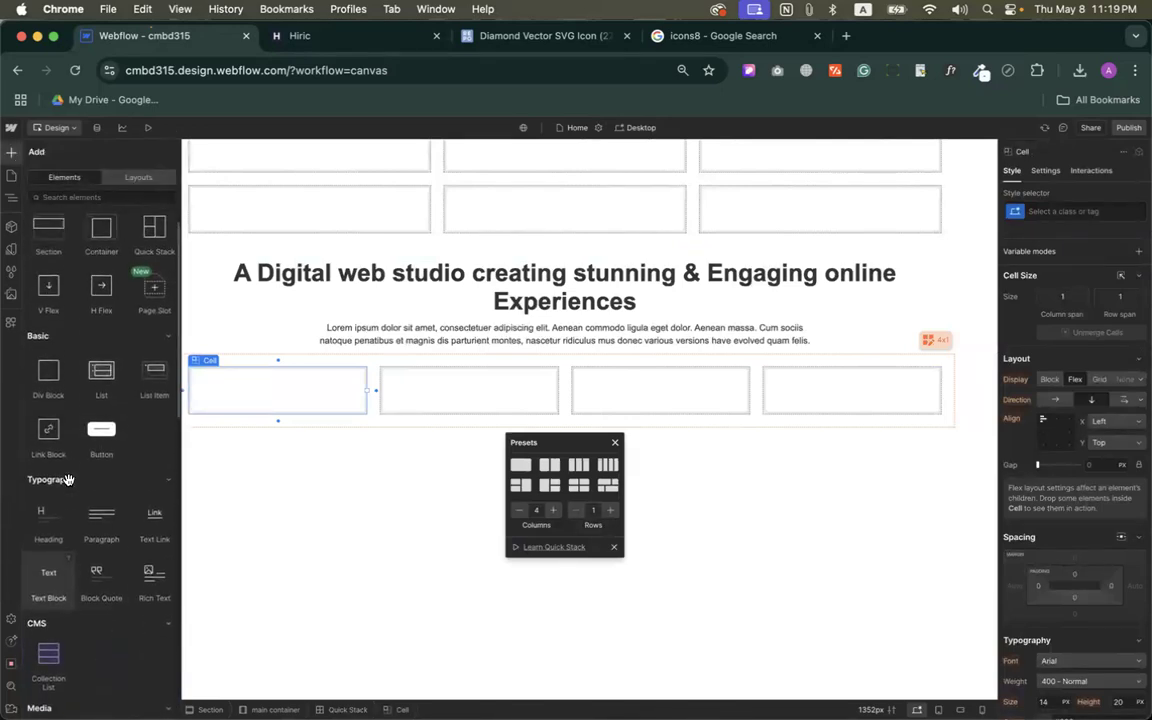
{"action": "scroll", "coordinate": [67, 480], "scroll_direction": "down", "scroll_amount": 5}
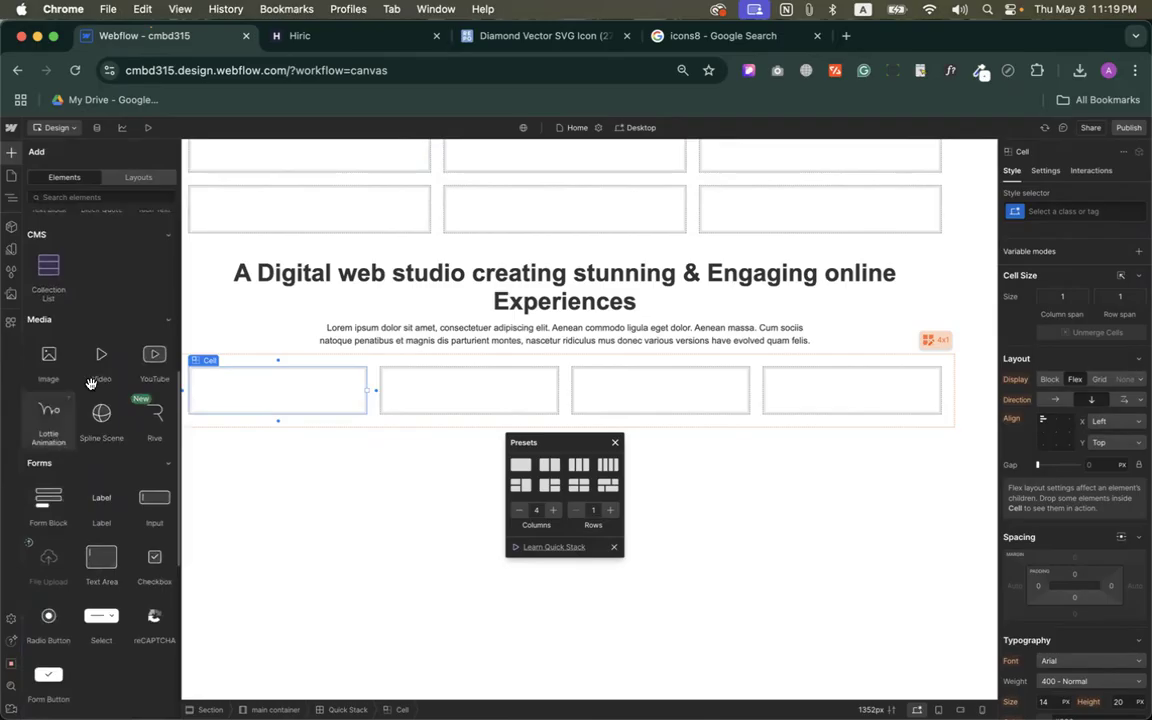
{"action": "left_click_drag", "start_coordinate": [46, 352], "coordinate": [278, 389]}
Open the asset choice for the placeholder image and save the first team member's photo from the Hiric page.
{"action": "left_click", "coordinate": [281, 506]}
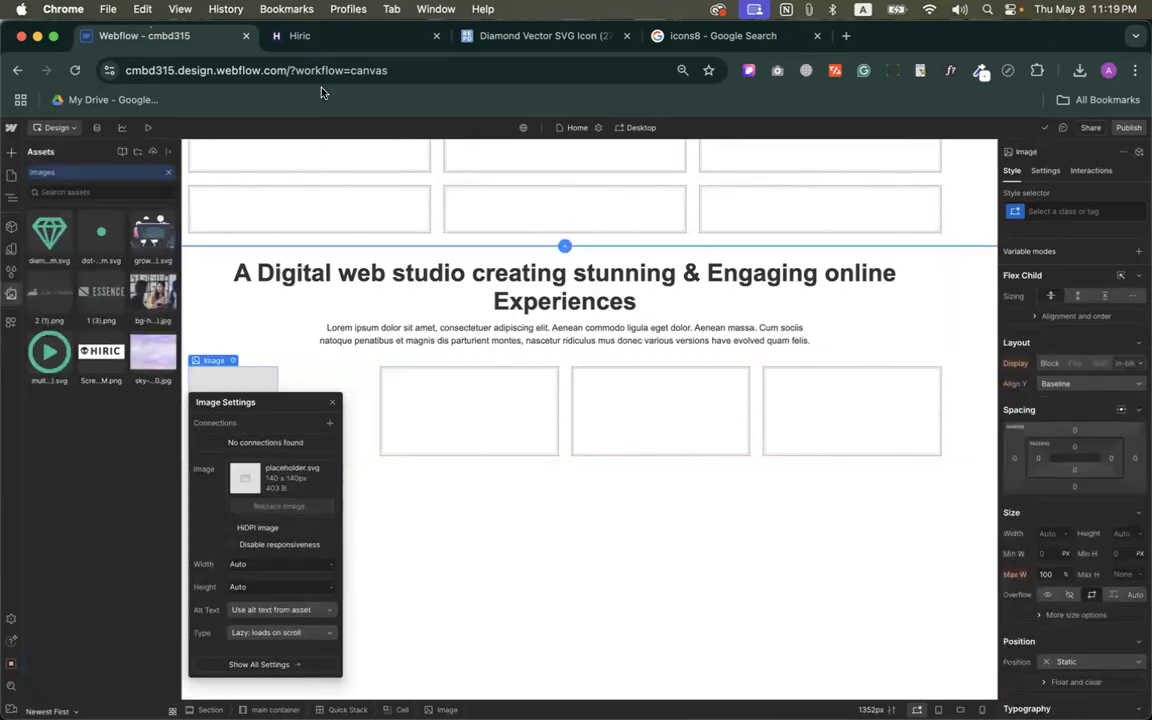
{"action": "left_click", "coordinate": [320, 40]}
{"action": "right_click", "coordinate": [239, 465]}
{"action": "left_click", "coordinate": [266, 484]}
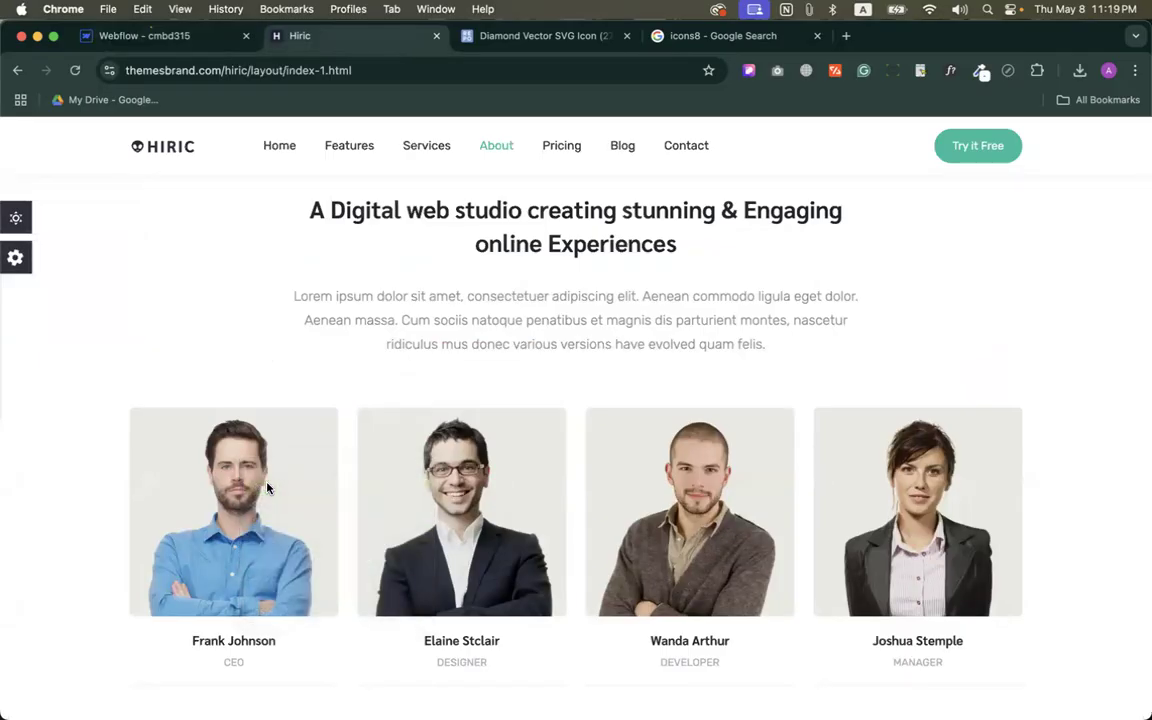
{"action": "key", "text": "Return"}
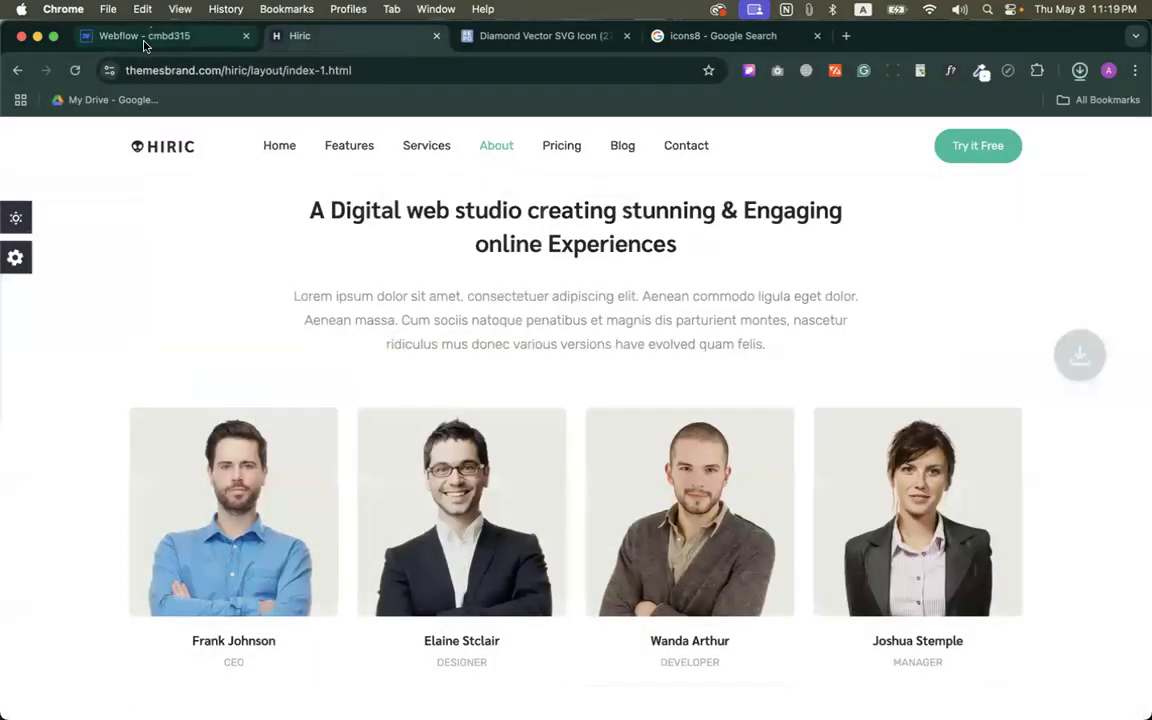
Upload the downloaded photo to the Webflow assets and use img-1 (1).jpg as the first cell's image.
{"action": "left_click", "coordinate": [134, 36]}
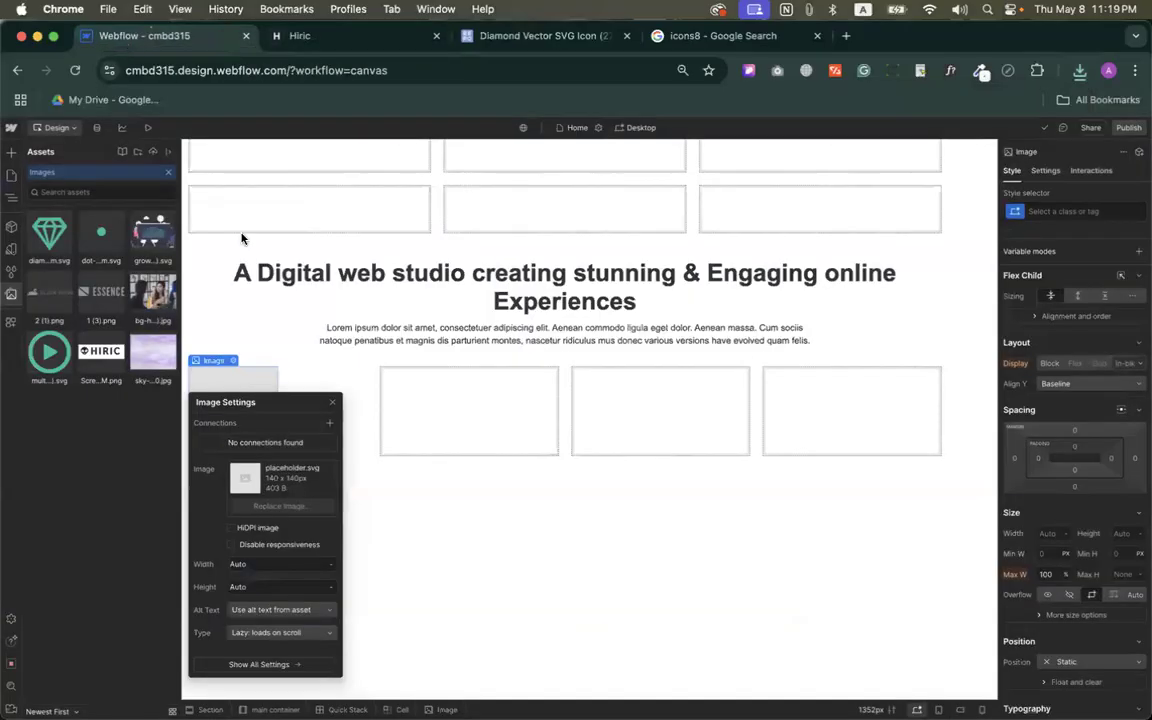
{"action": "left_click", "coordinate": [1083, 72]}
{"action": "left_click_drag", "start_coordinate": [890, 140], "coordinate": [123, 328]}
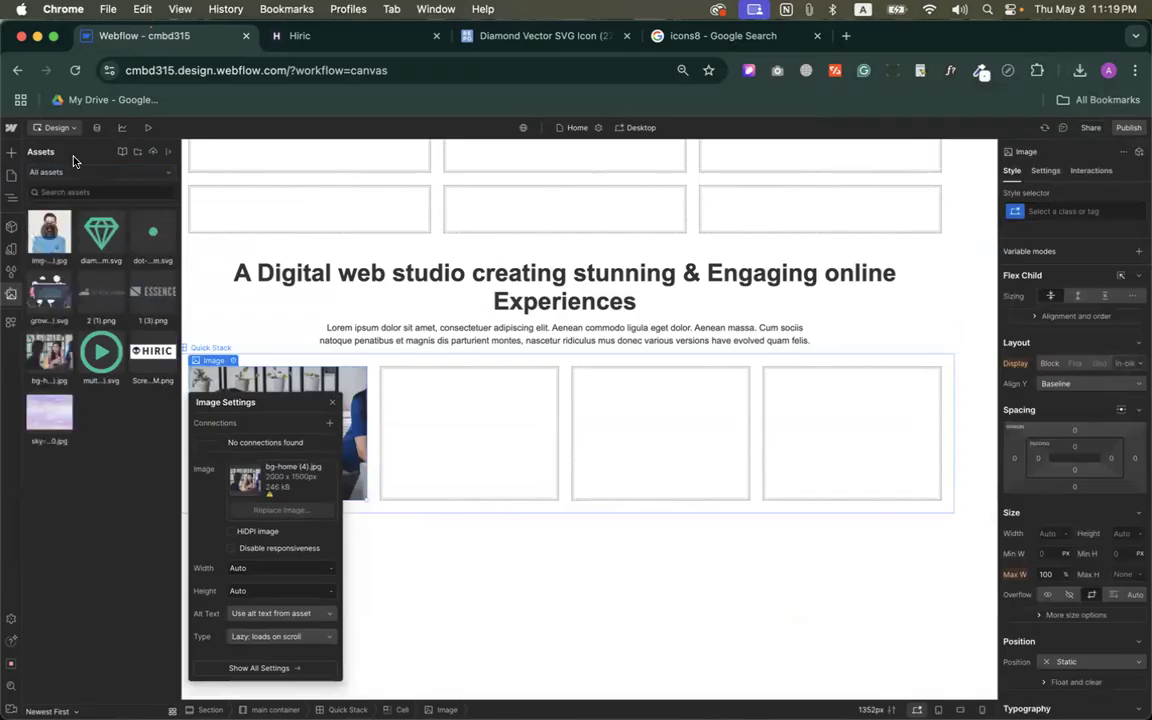
{"action": "left_click", "coordinate": [48, 228]}
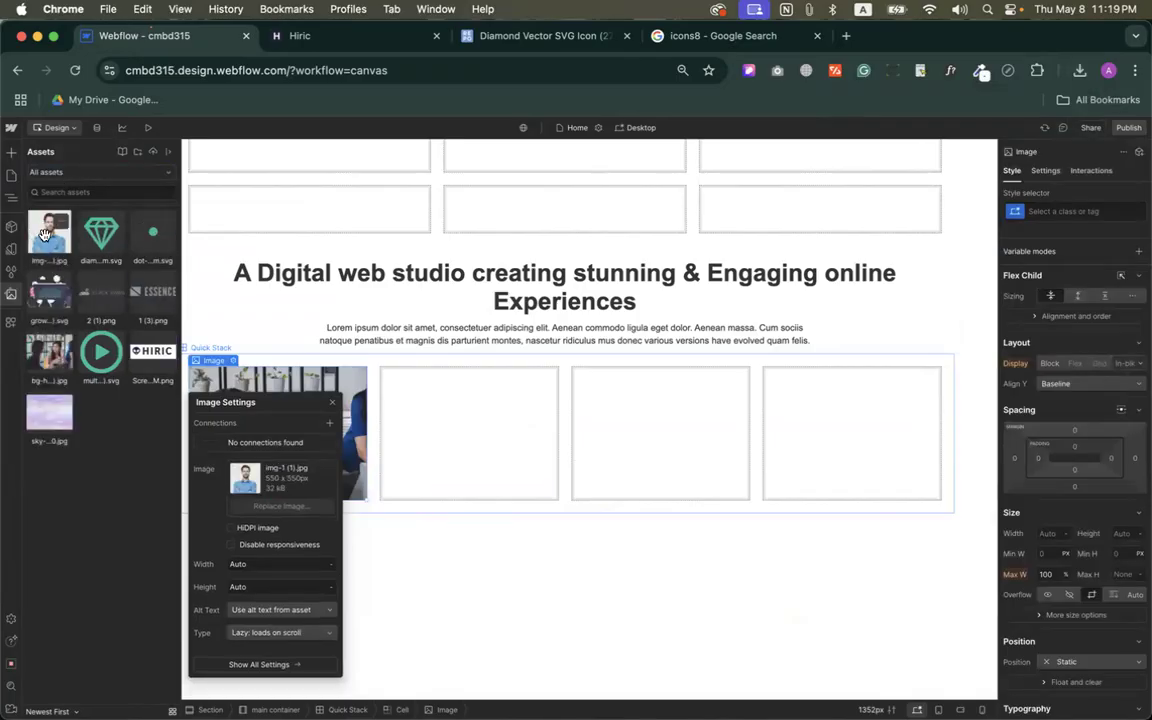
{"action": "left_click_drag", "start_coordinate": [322, 402], "coordinate": [661, 281]}
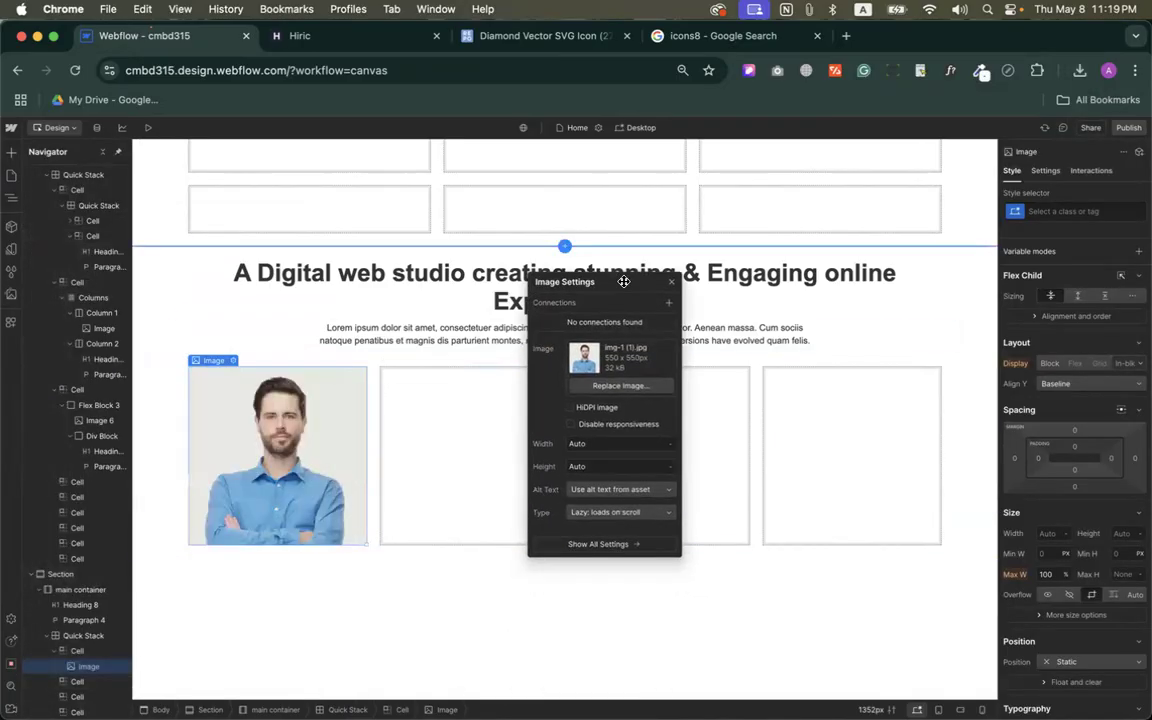
Add a Heading element below the photo in the first team cell.
{"action": "left_click", "coordinate": [11, 151]}
{"action": "scroll", "coordinate": [115, 455], "scroll_direction": "down", "scroll_amount": 5}
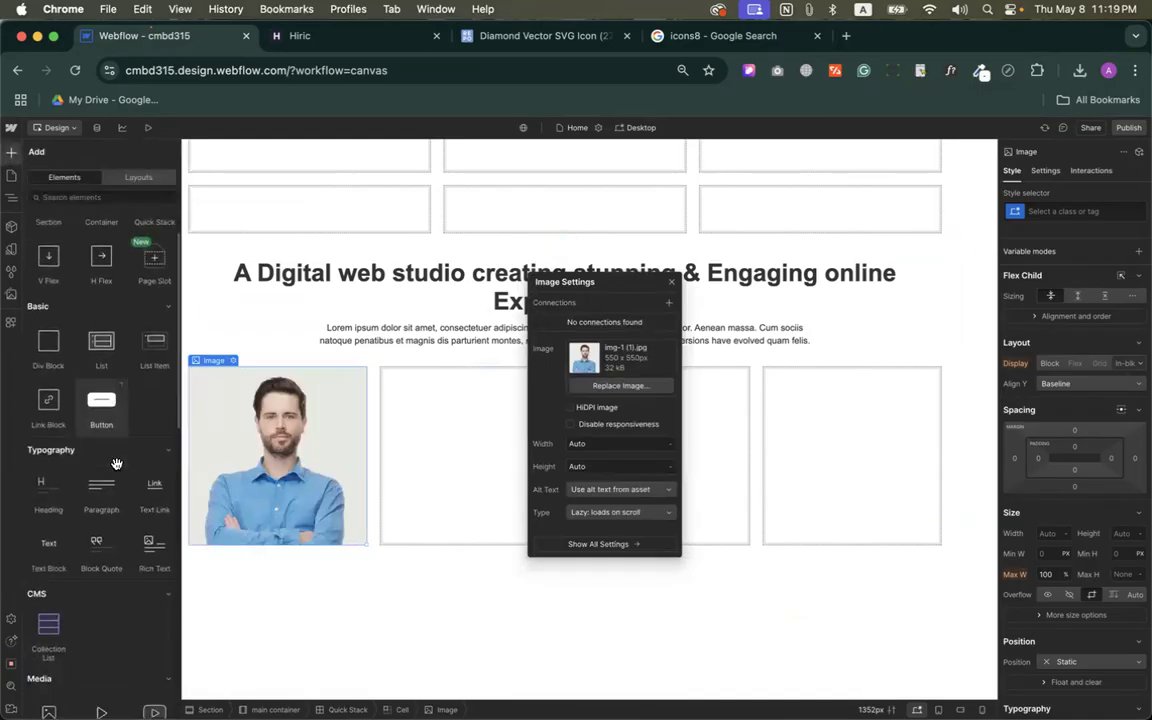
{"action": "left_click_drag", "start_coordinate": [41, 390], "coordinate": [282, 540]}
{"action": "scroll", "coordinate": [560, 450], "scroll_direction": "down", "scroll_amount": 3}
Copy the first team member's name from the Hiric page and paste it as the text of the Webflow heading below the photo.
{"action": "left_click", "coordinate": [298, 36]}
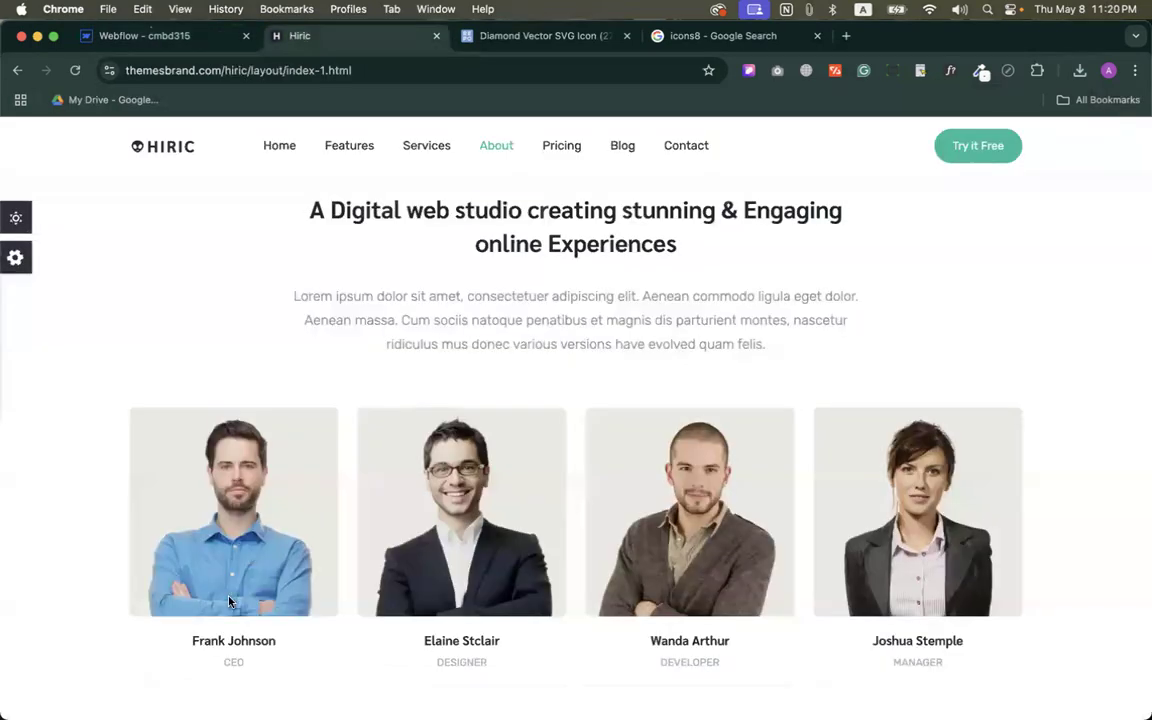
{"action": "triple_click", "coordinate": [221, 640]}
{"action": "key", "text": "super+c"}
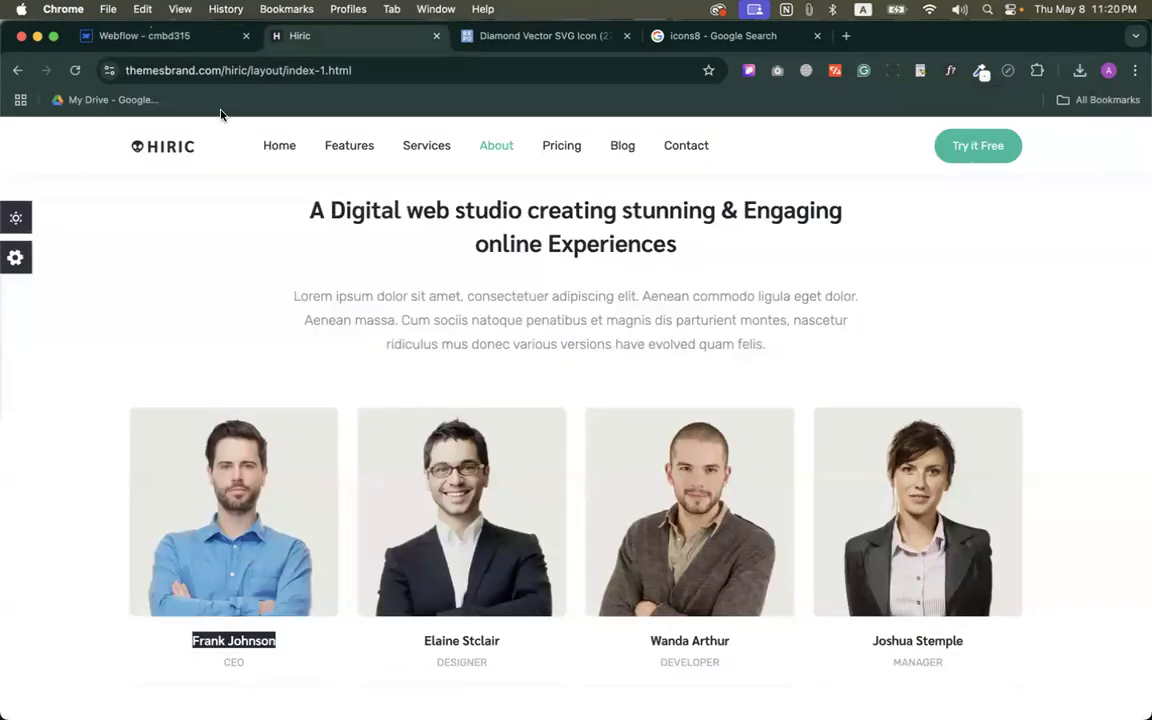
{"action": "left_click", "coordinate": [148, 35]}
{"action": "double_click", "coordinate": [235, 391]}
{"action": "key", "text": "super+v"}
{"action": "key", "text": "Escape"}
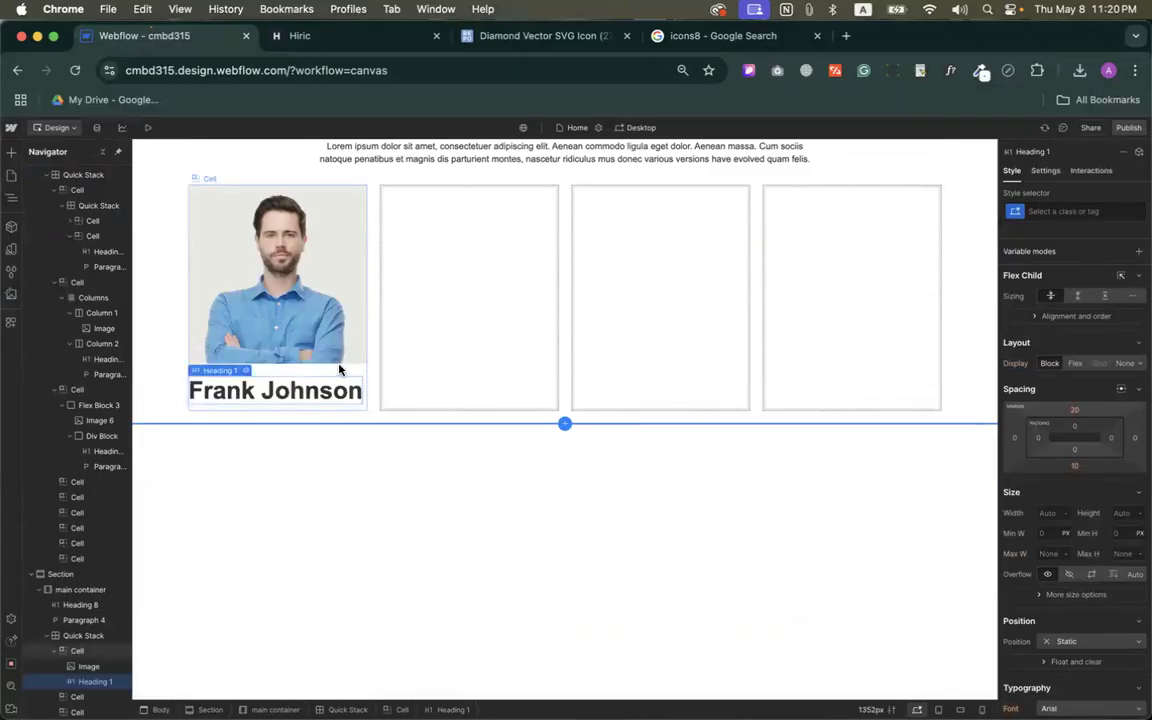
Set the name heading's font size to 24 px and centre the first team cell's content horizontally.
{"action": "scroll", "coordinate": [1040, 520], "scroll_direction": "down", "scroll_amount": 4}
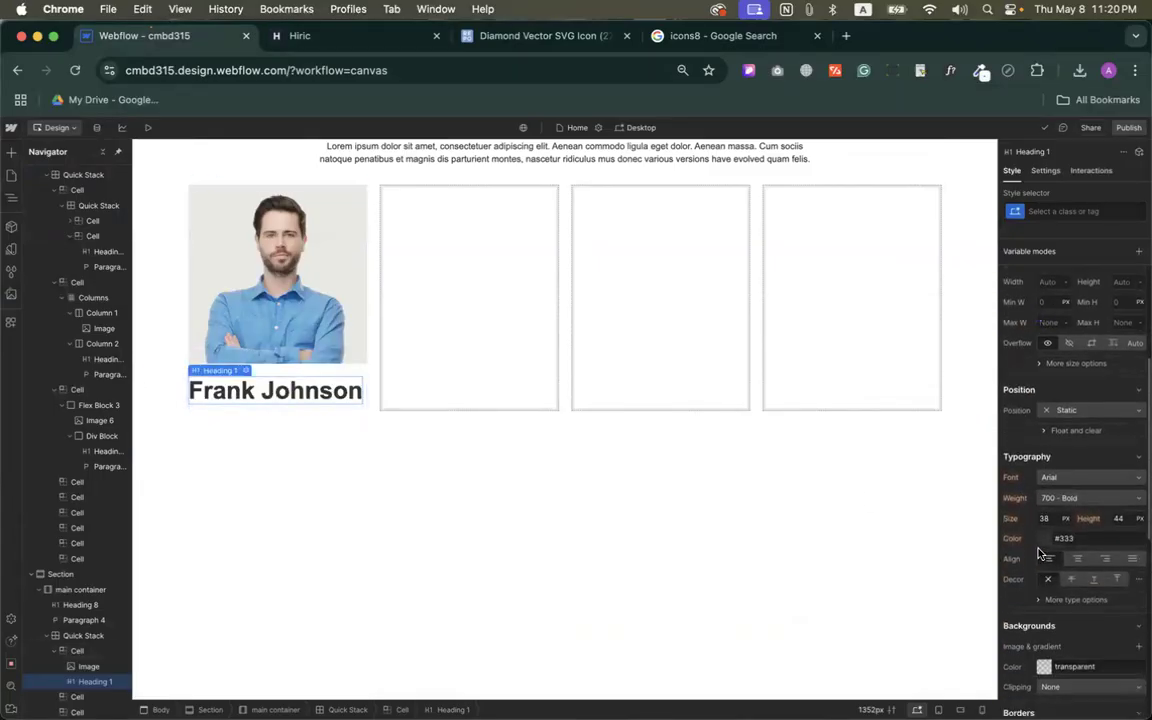
{"action": "type", "text": "24"}
{"action": "key", "text": "Return"}
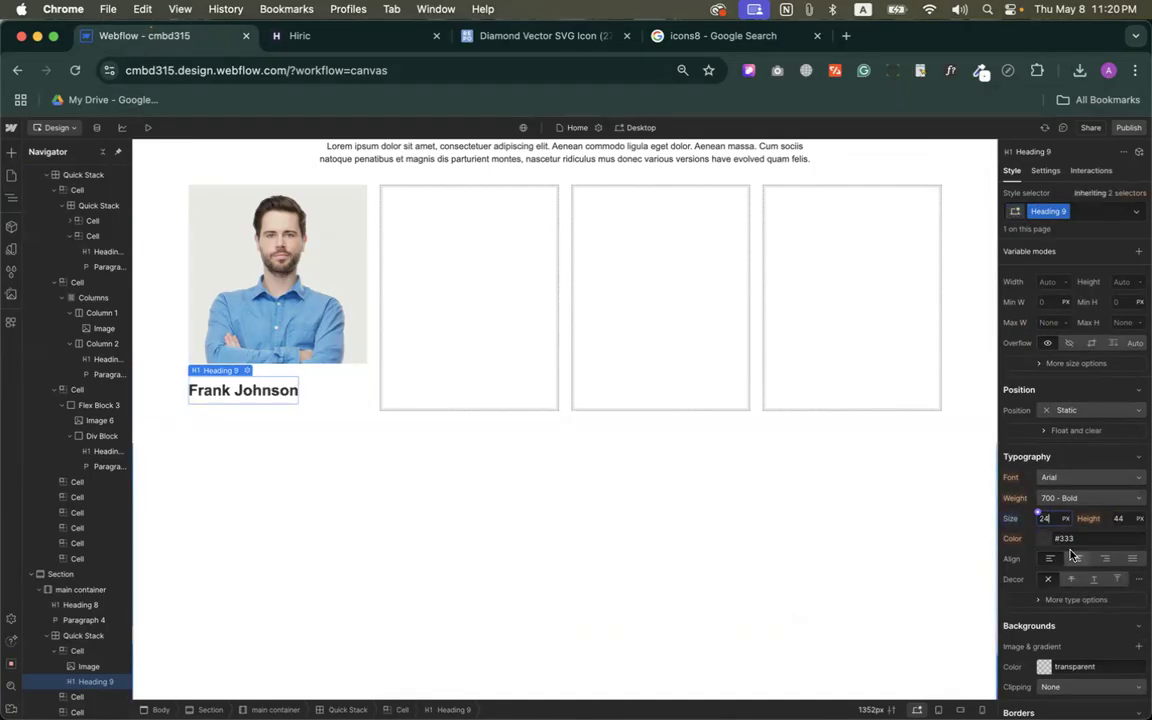
{"action": "left_click", "coordinate": [312, 379]}
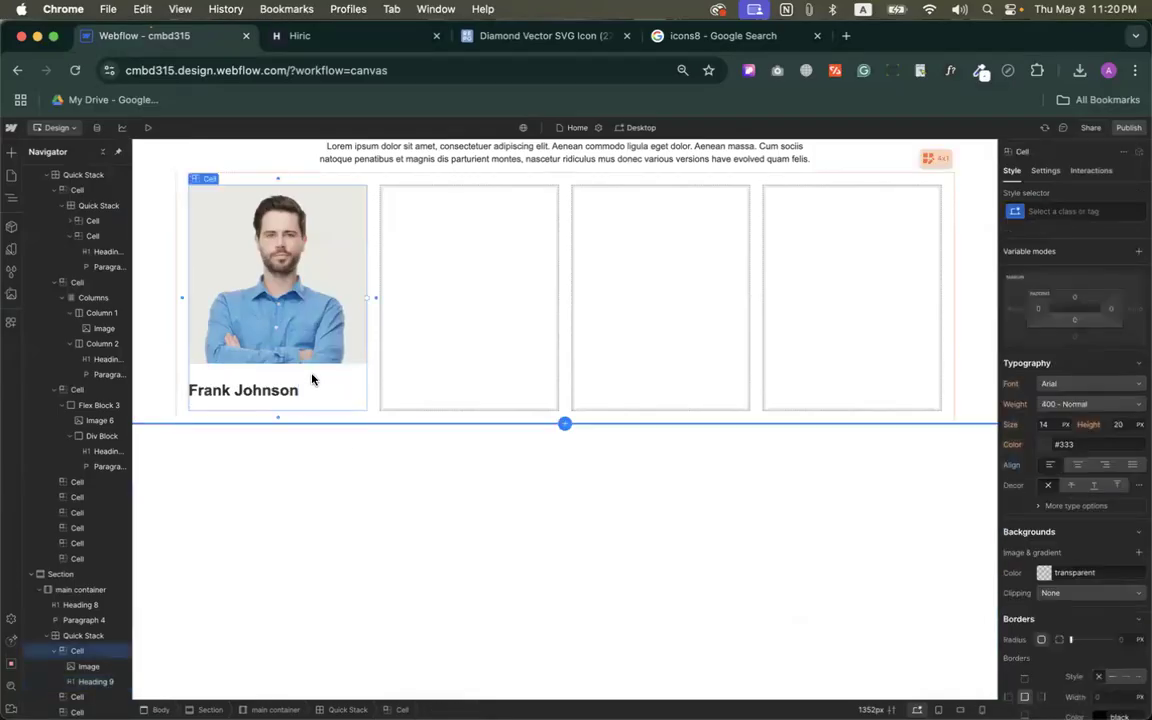
{"action": "left_click", "coordinate": [1056, 428]}
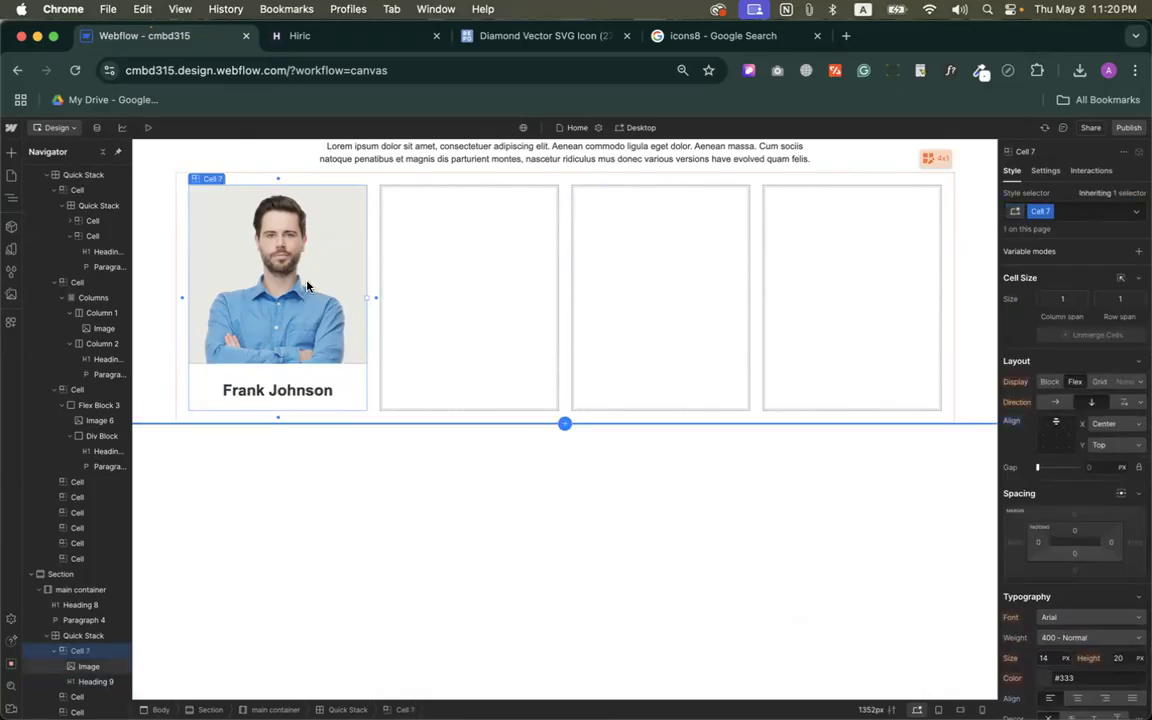
Add a Text Block below the name heading in the first team cell.
{"action": "left_click", "coordinate": [11, 152]}
{"action": "scroll", "coordinate": [90, 381], "scroll_direction": "down", "scroll_amount": 3}
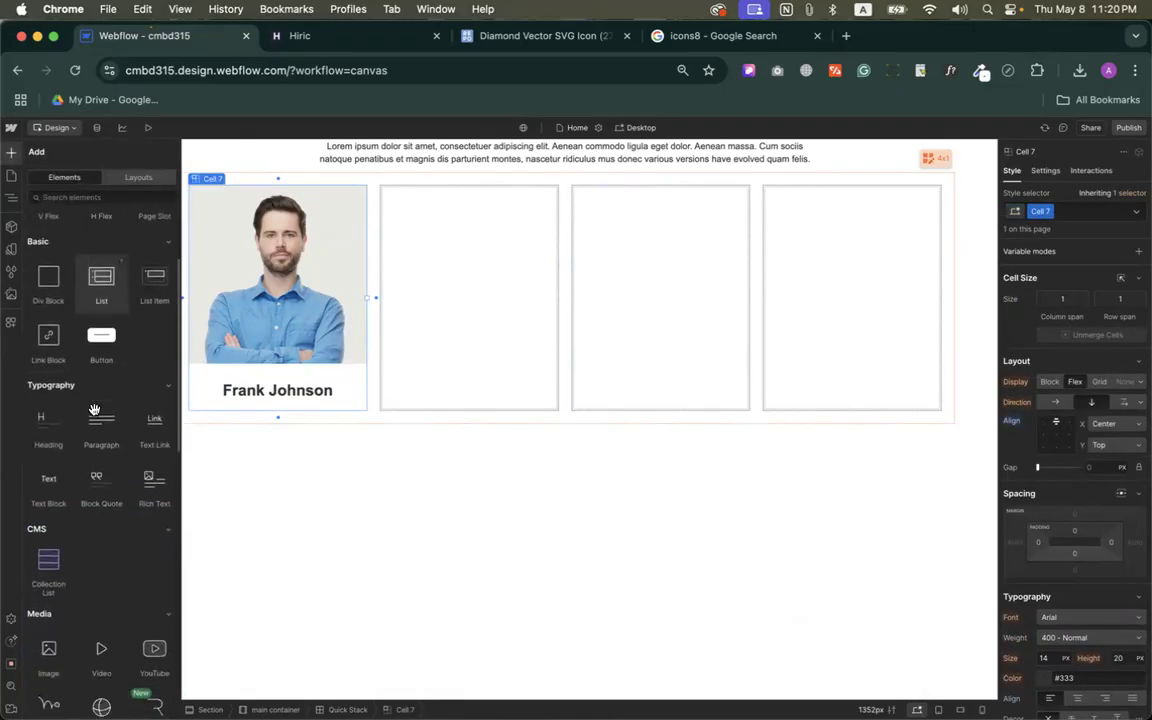
{"action": "left_click_drag", "start_coordinate": [54, 472], "coordinate": [290, 395]}
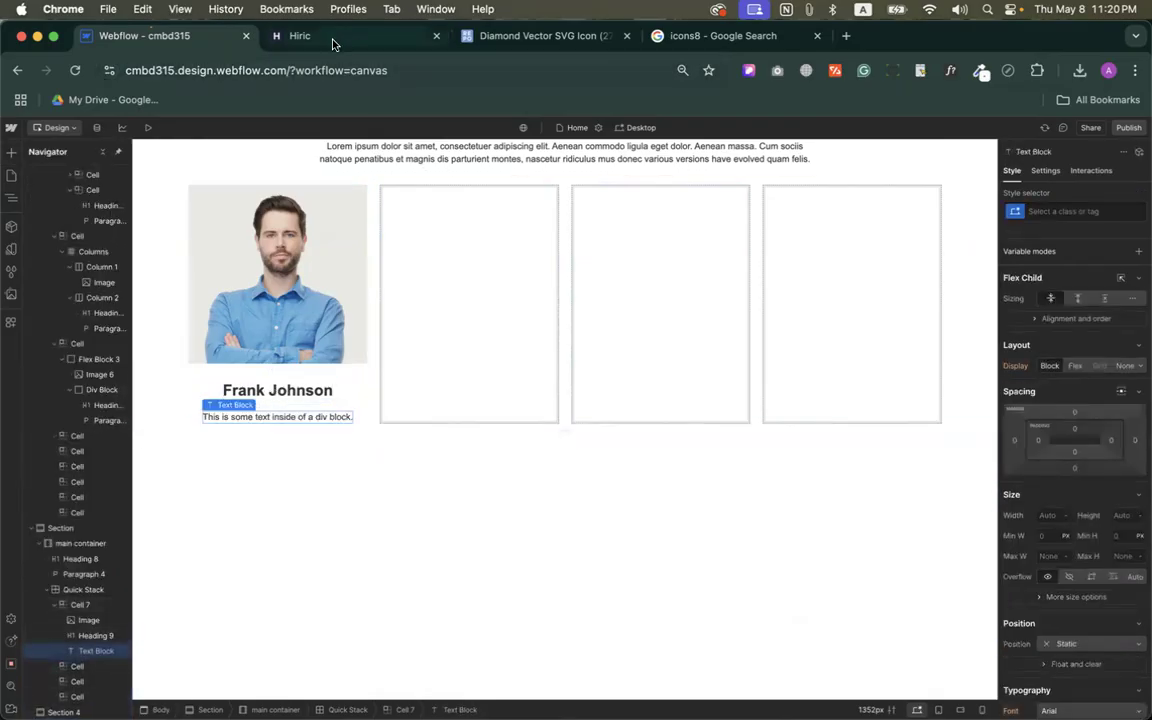
Copy the job title CEO from the Hiric page and replace the Webflow text block's placeholder text with it.
{"action": "left_click", "coordinate": [299, 35]}
{"action": "scroll", "coordinate": [292, 485], "scroll_direction": "down", "scroll_amount": 3}
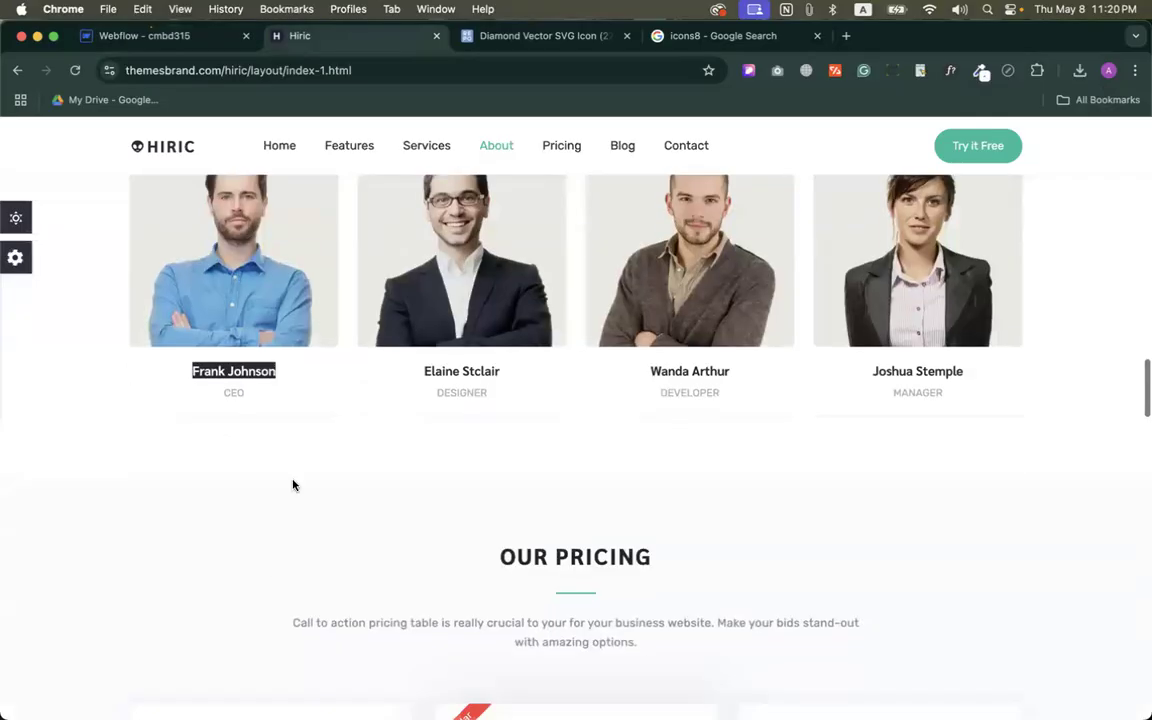
{"action": "double_click", "coordinate": [233, 392]}
{"action": "key", "text": "ctrl+c"}
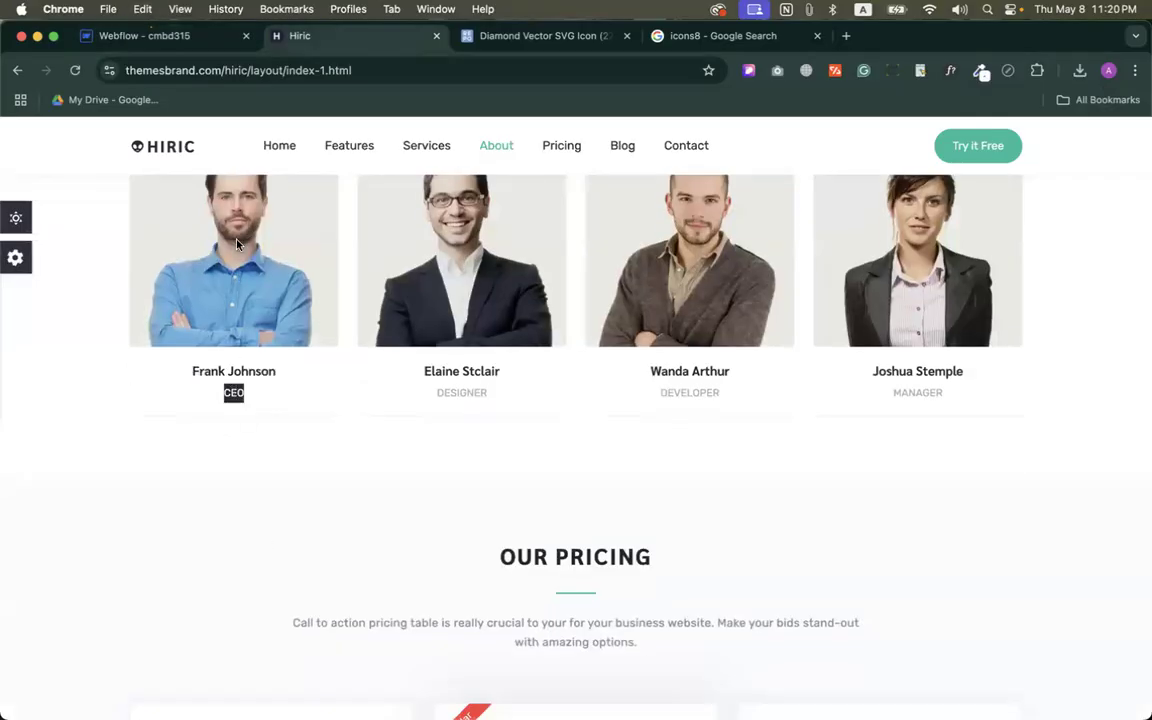
{"action": "left_click", "coordinate": [150, 35]}
{"action": "double_click", "coordinate": [271, 411]}
{"action": "key", "text": "ctrl+a"}
{"action": "key", "text": "ctrl+v"}
{"action": "left_click", "coordinate": [310, 395]}
Check the card's lower edge on the Hiric page and give the first team cell a solid 1 px bottom border in grey #8b8b8b.
{"action": "scroll", "coordinate": [375, 408], "scroll_direction": "up", "scroll_amount": 2}
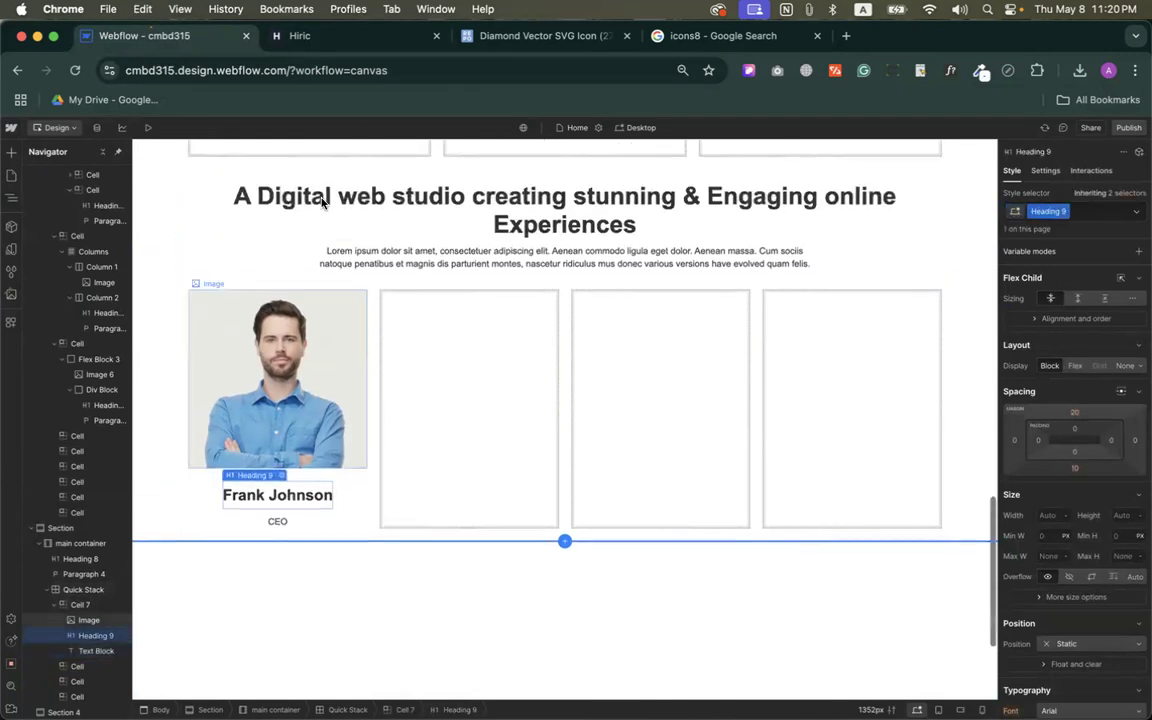
{"action": "left_click", "coordinate": [285, 37]}
{"action": "scroll", "coordinate": [201, 375], "scroll_direction": "down", "scroll_amount": 1}
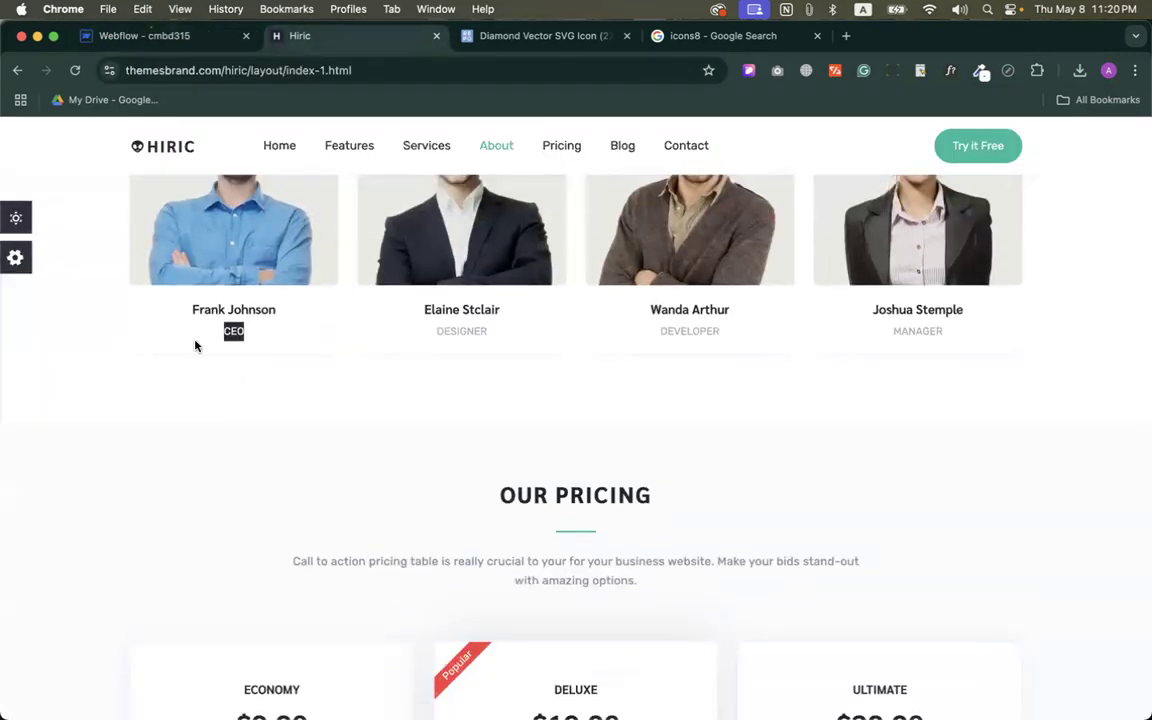
{"action": "left_click", "coordinate": [145, 36]}
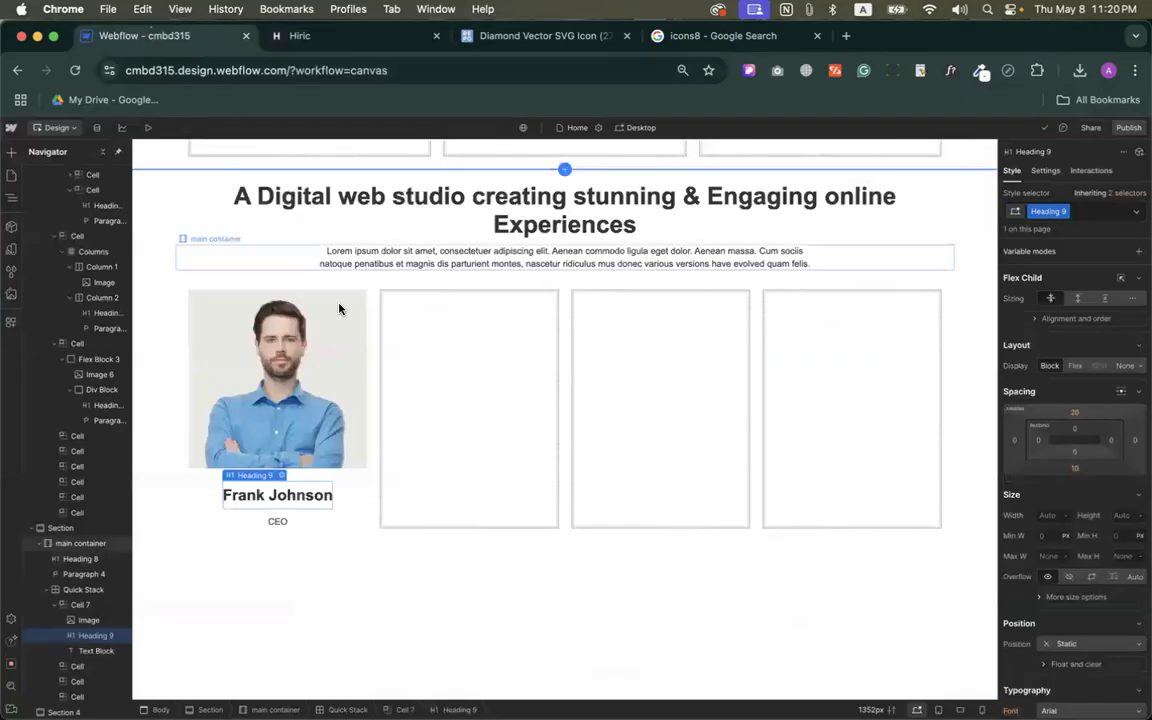
{"action": "left_click", "coordinate": [353, 491]}
{"action": "scroll", "coordinate": [1086, 553], "scroll_direction": "down", "scroll_amount": 5}
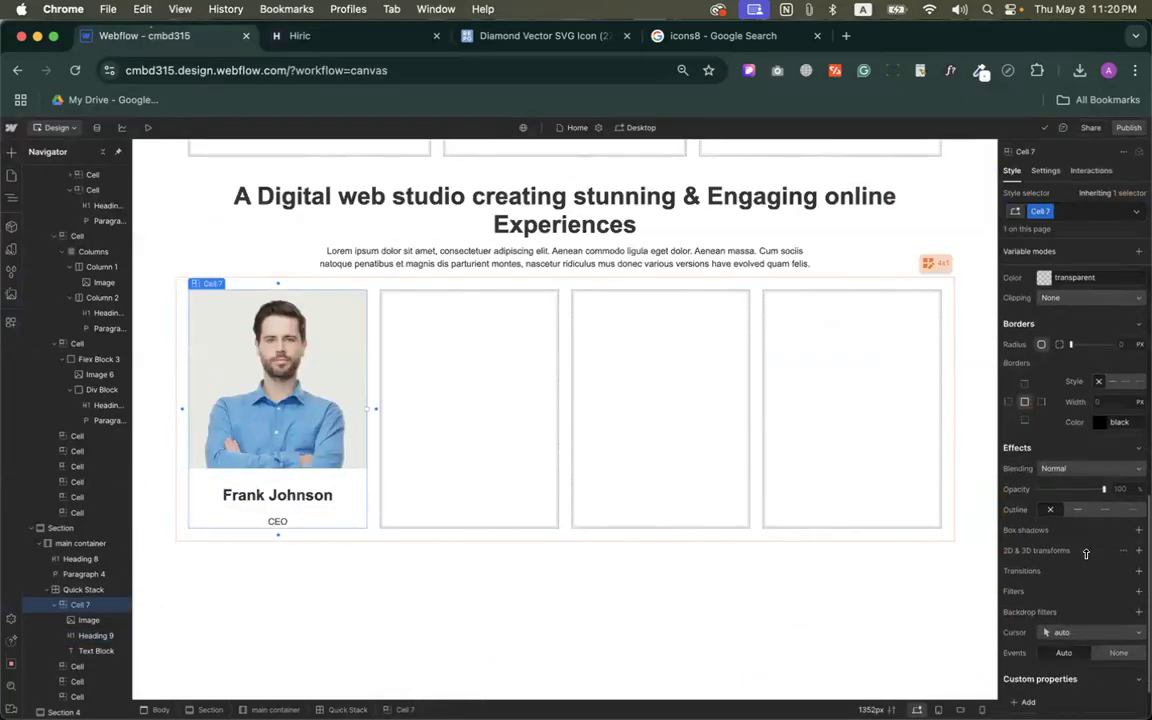
{"action": "scroll", "coordinate": [1071, 502], "scroll_direction": "up", "scroll_amount": 4}
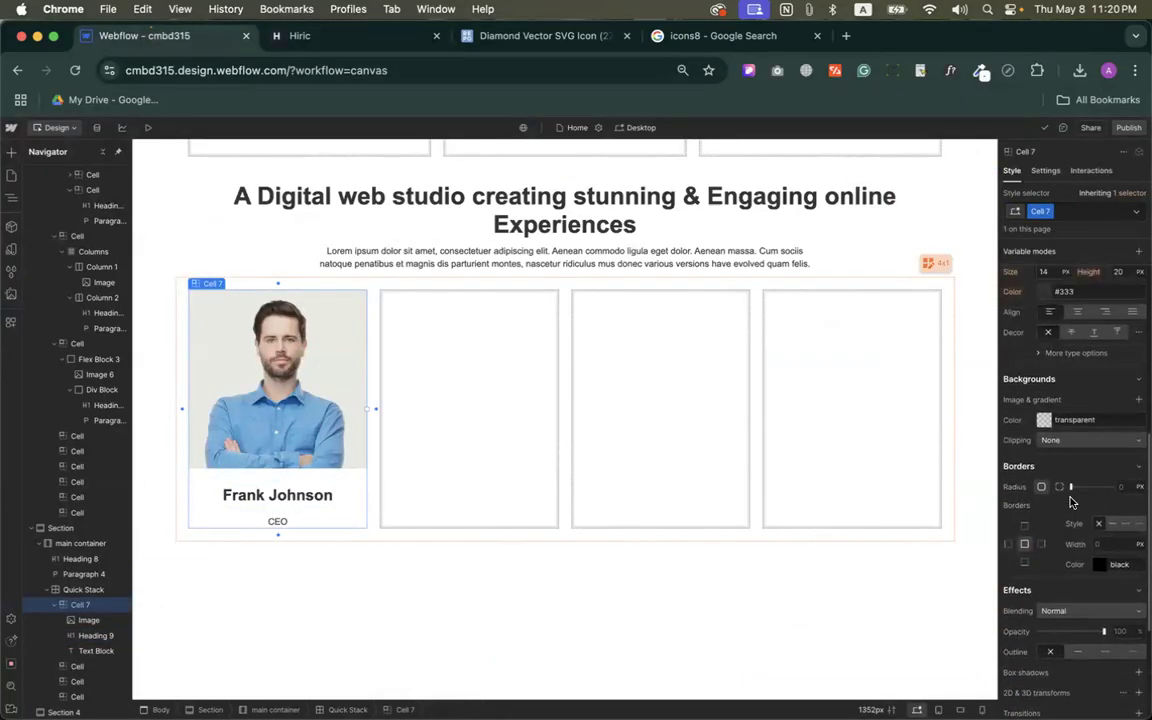
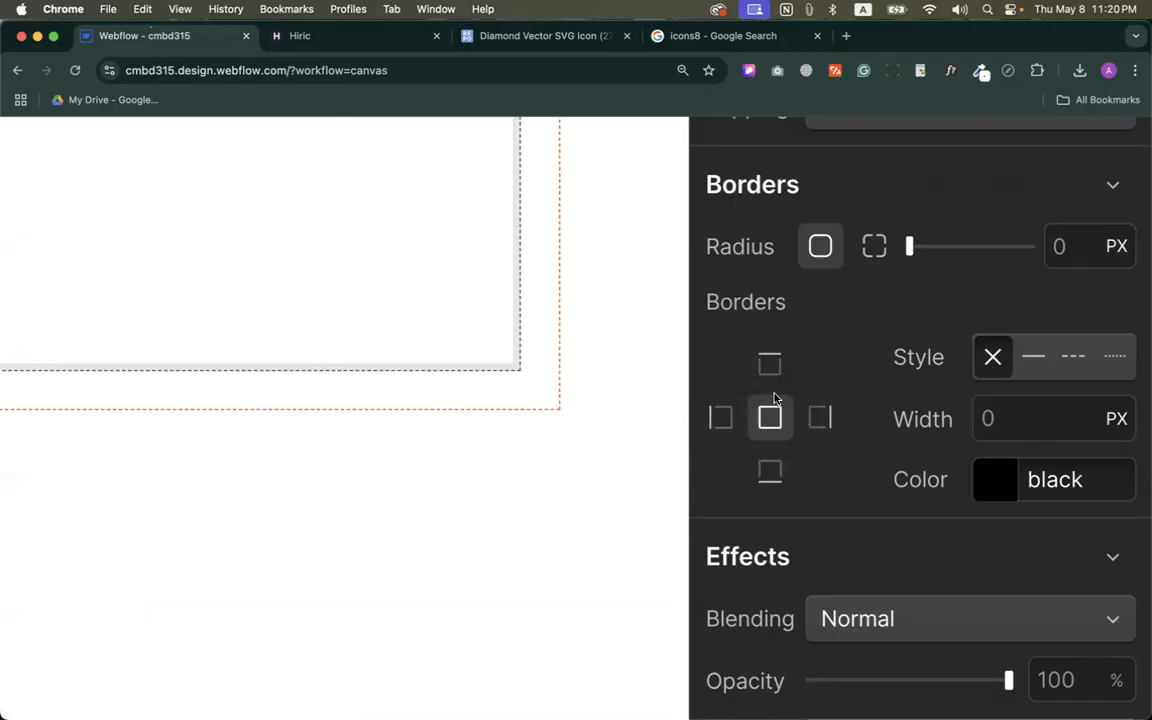
{"action": "left_click", "coordinate": [776, 474]}
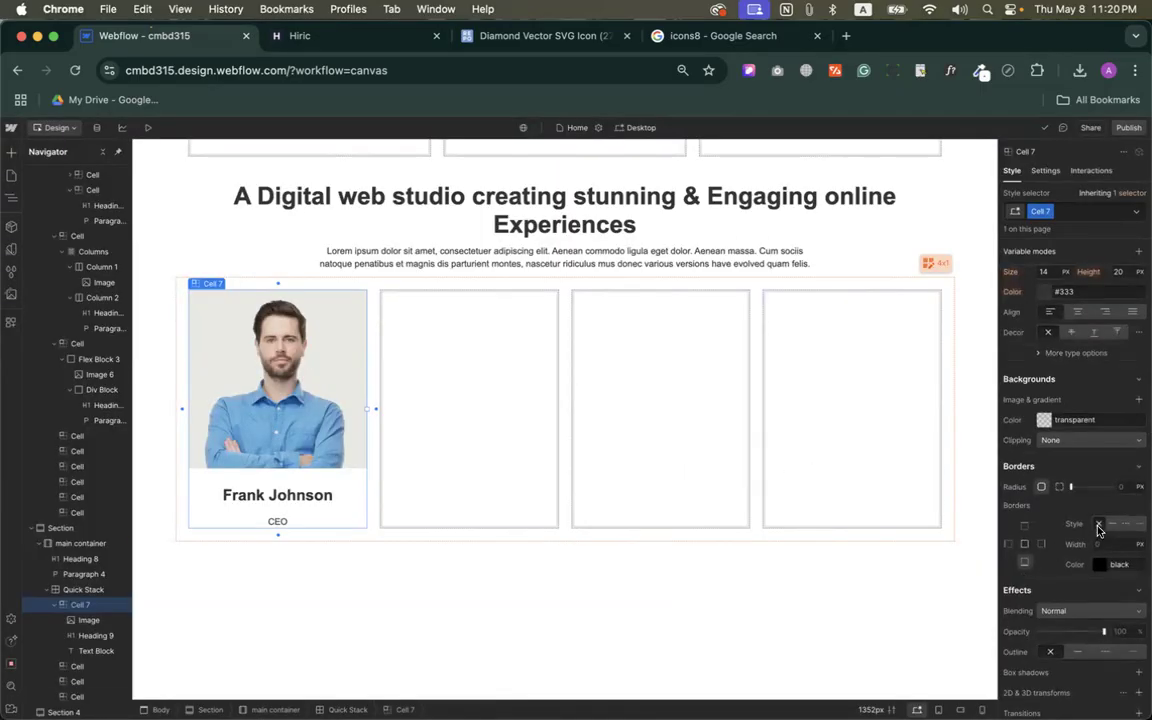
{"action": "left_click", "coordinate": [1112, 525]}
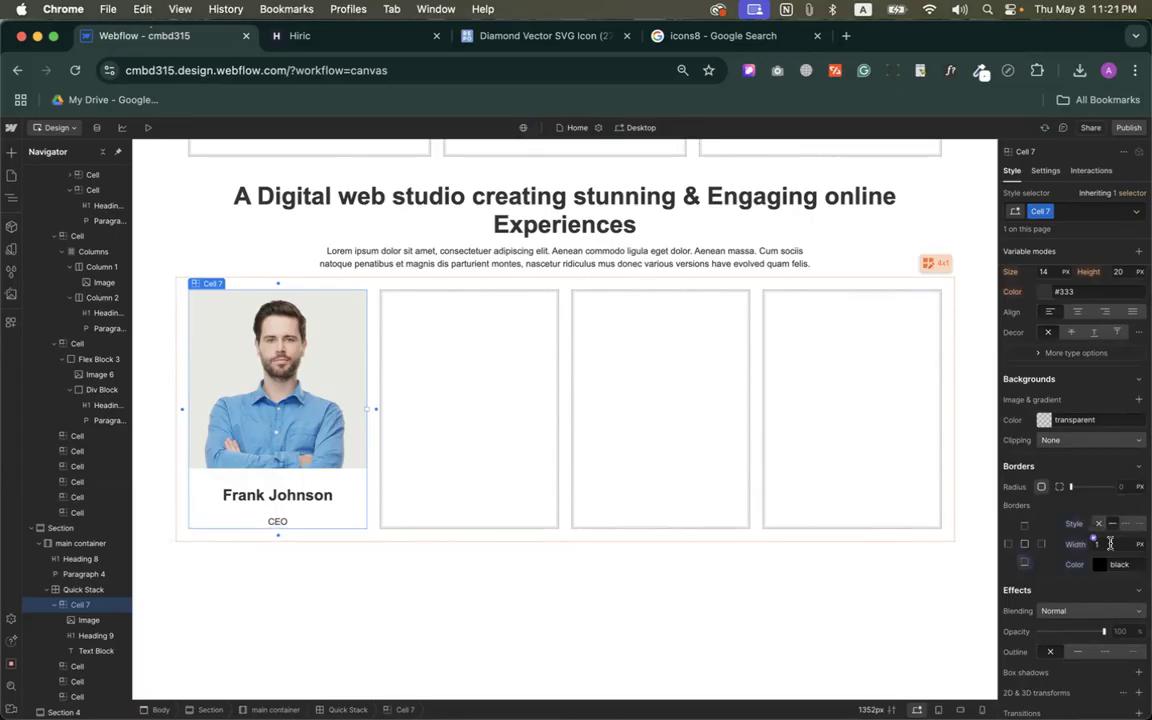
{"action": "left_click", "coordinate": [1102, 565]}
{"action": "mouse_move", "coordinate": [1015, 436]}
{"action": "left_mouse_down"}
{"action": "mouse_move", "coordinate": [964, 434]}
{"action": "mouse_move", "coordinate": [959, 422]}
{"action": "left_mouse_up"}
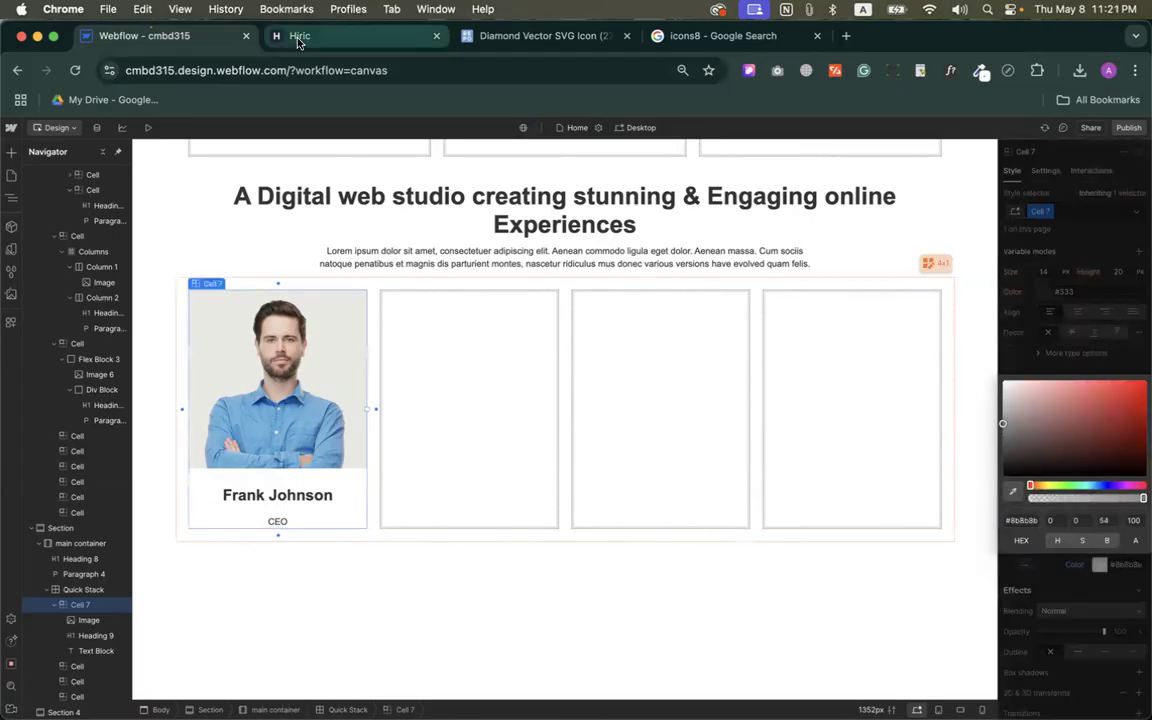
Sample the colour of the thin line beneath the first team card on the Hiric page and copy its hex code.
{"action": "left_click", "coordinate": [297, 38]}
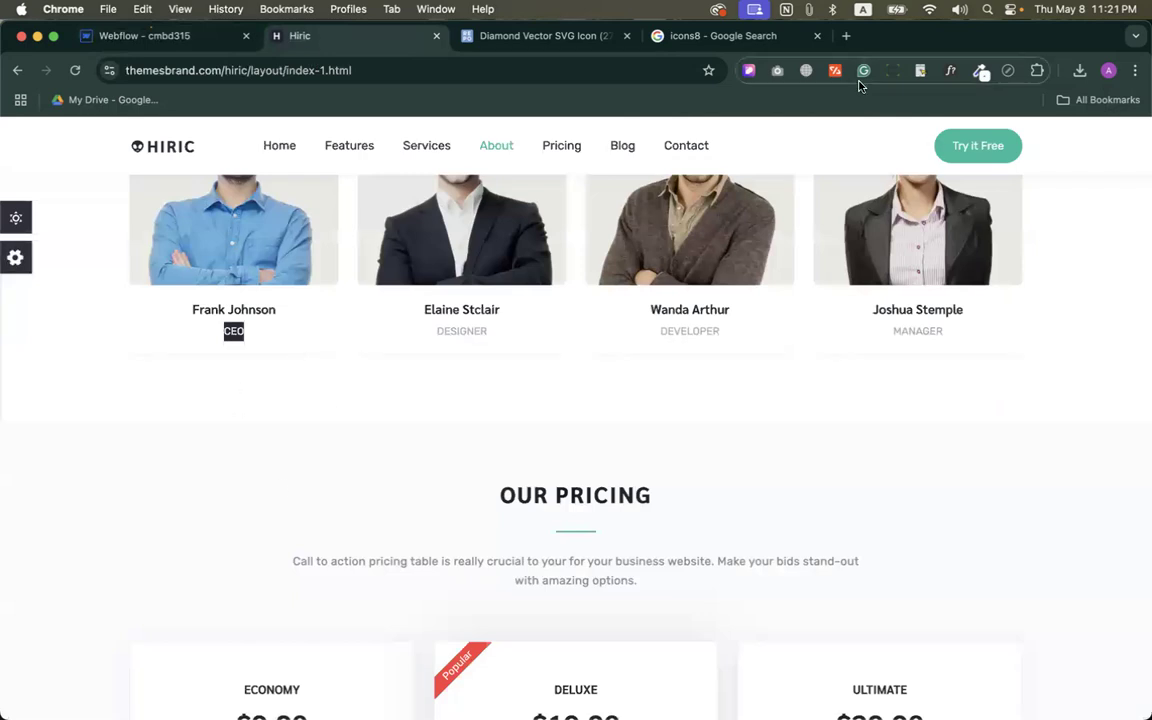
{"action": "left_click", "coordinate": [979, 70]}
{"action": "left_click", "coordinate": [962, 93]}
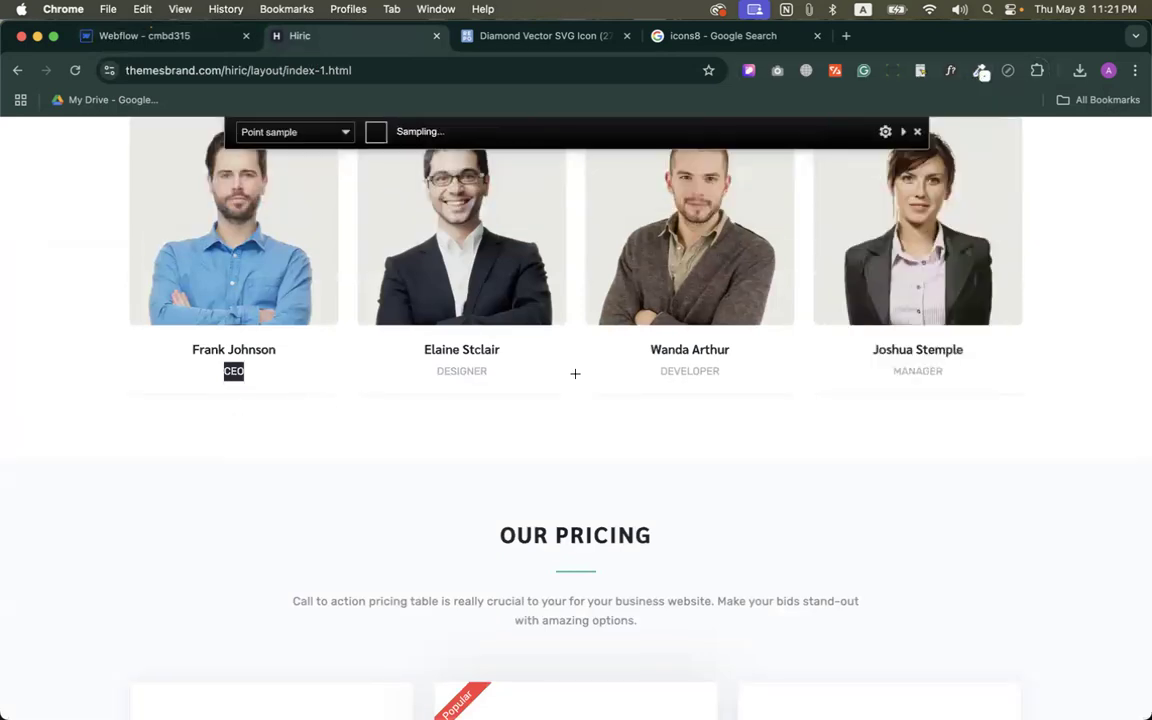
{"action": "left_click", "coordinate": [204, 395]}
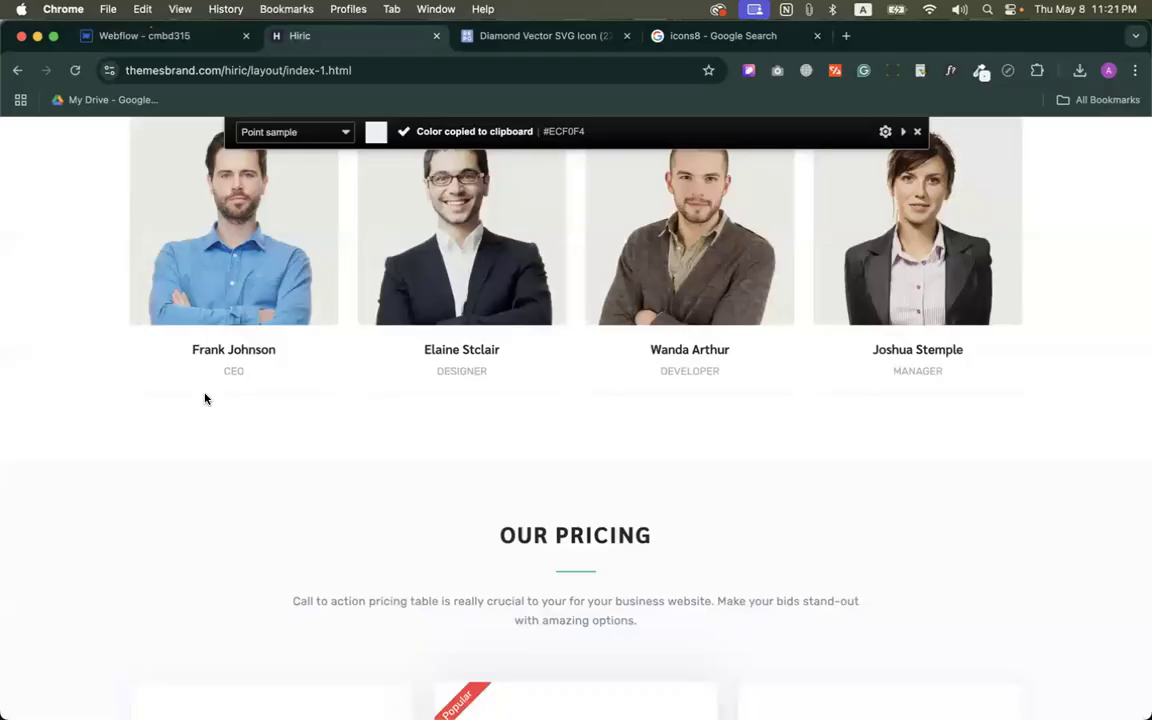
Inspect the first Hiric team card's box, checking its spacing, text, colour and element properties for the bottom line's styling.
{"action": "left_click", "coordinate": [749, 70]}
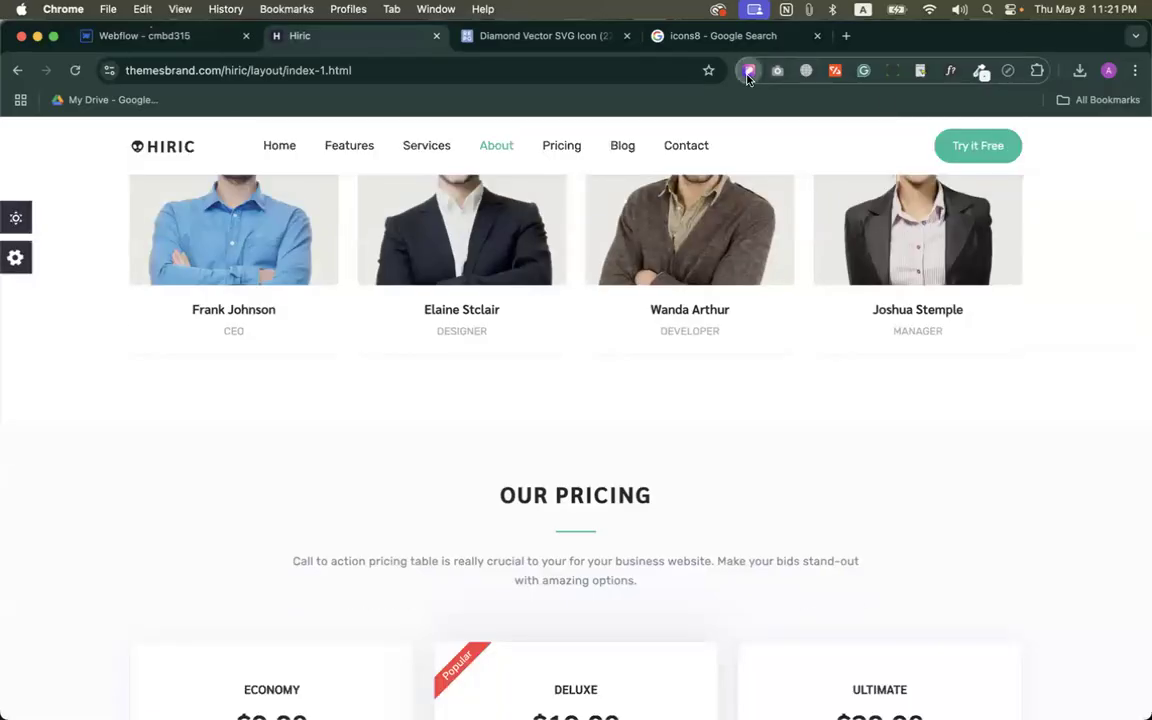
{"action": "left_click", "coordinate": [174, 350]}
{"action": "scroll", "coordinate": [926, 505], "scroll_direction": "down", "scroll_amount": 4}
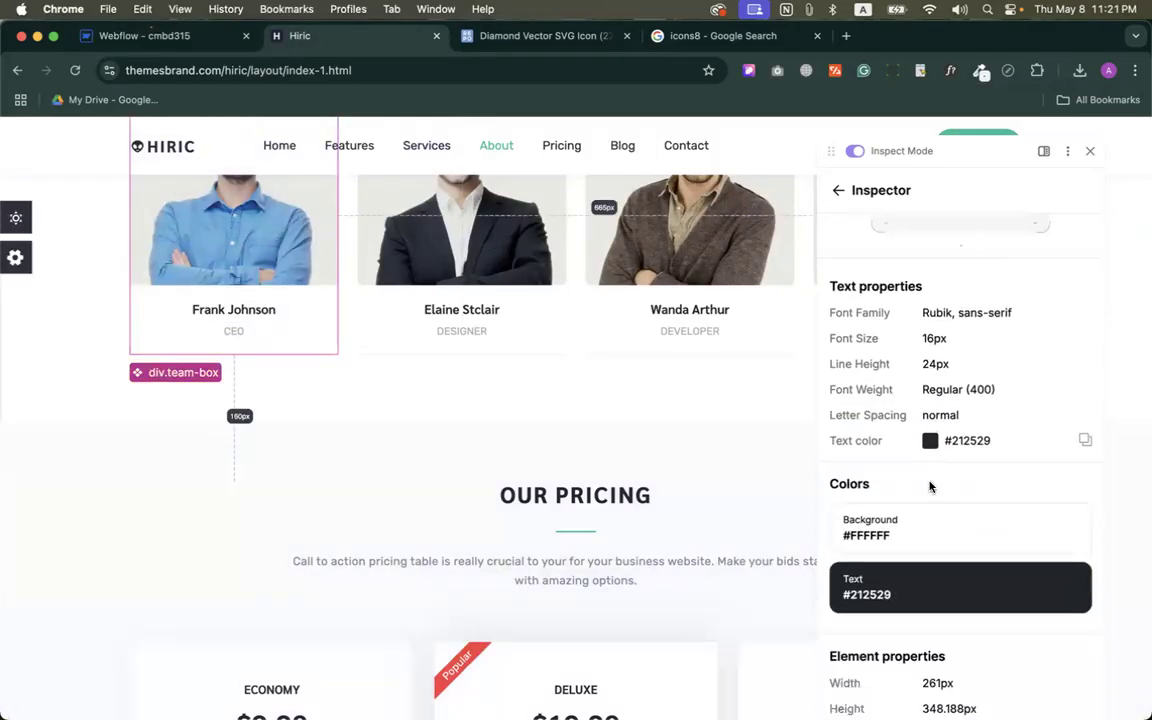
{"action": "scroll", "coordinate": [930, 486], "scroll_direction": "up", "scroll_amount": 5}
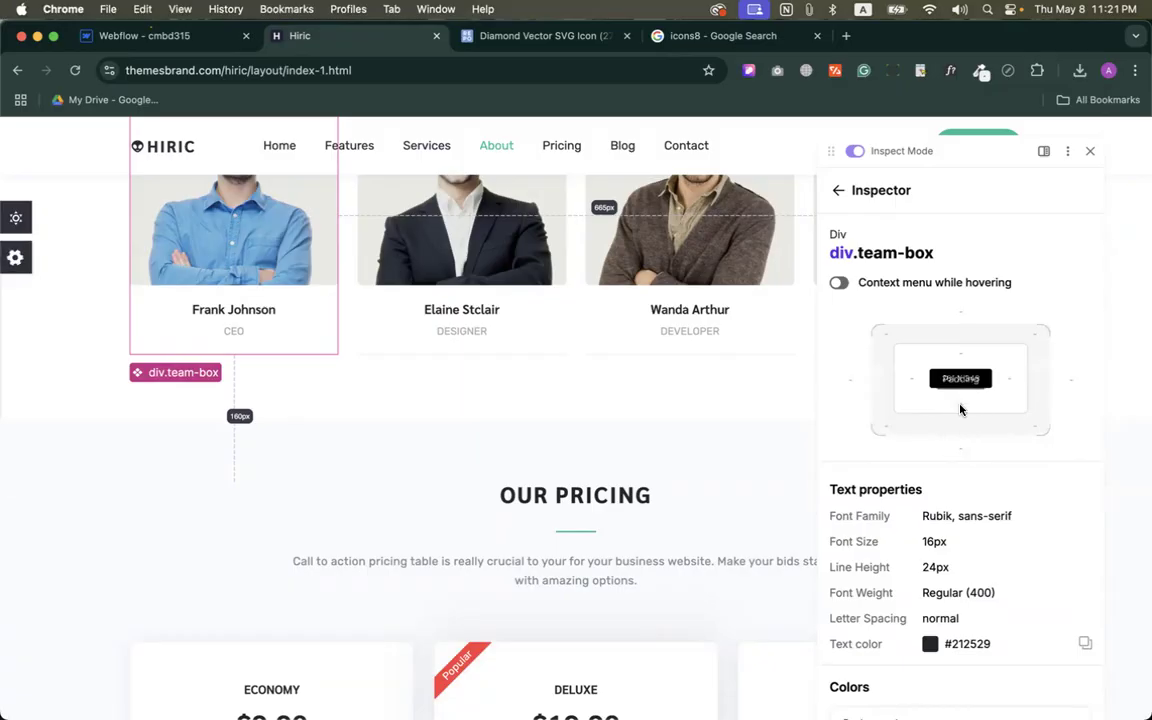
{"action": "scroll", "coordinate": [960, 410], "scroll_direction": "down", "scroll_amount": 5}
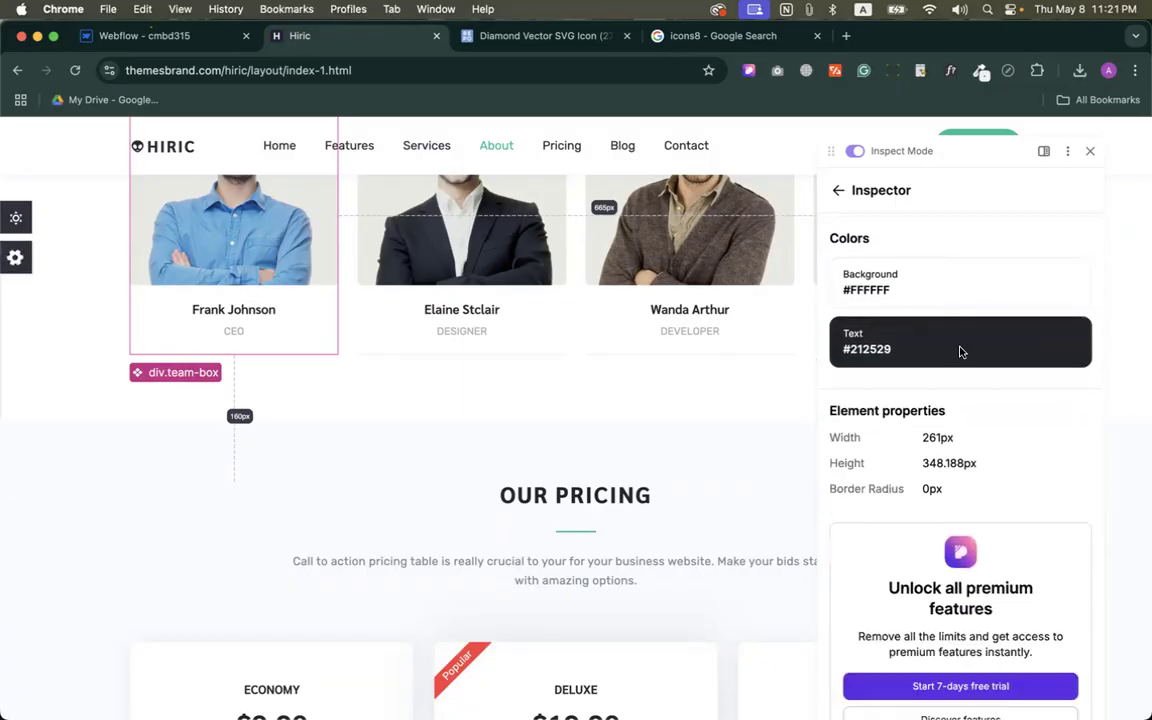
{"action": "scroll", "coordinate": [960, 352], "scroll_direction": "down", "scroll_amount": 1}
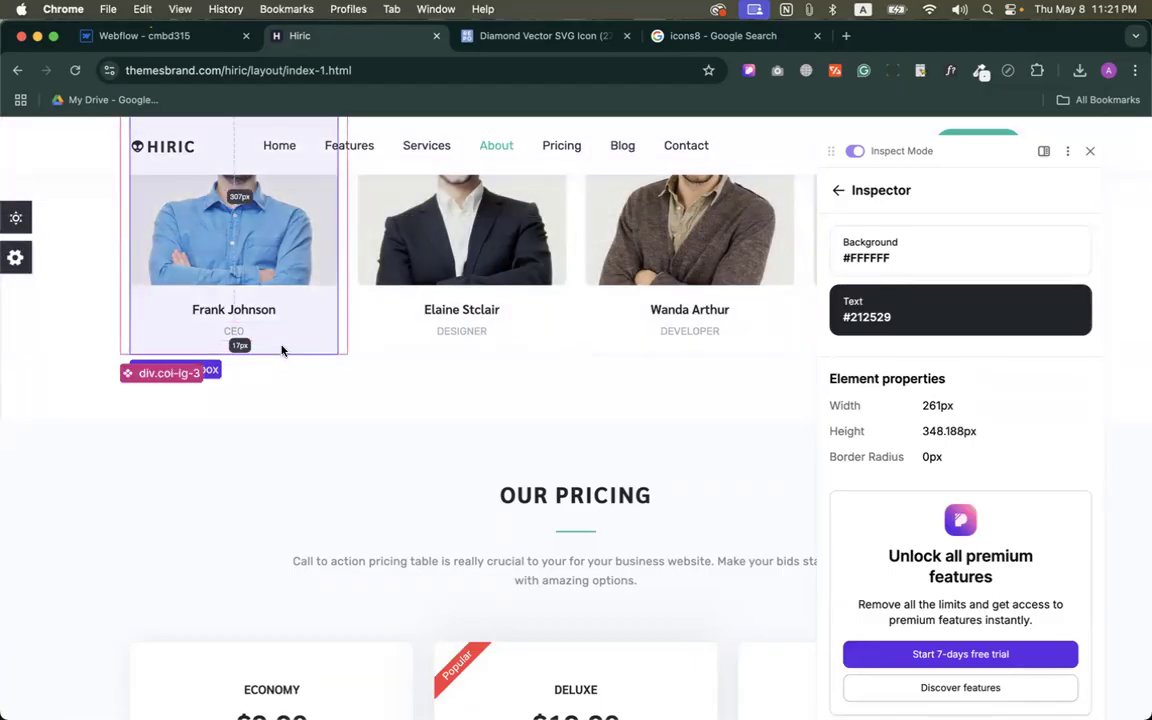
Inspect the column and parent containers around the first Hiric team card for the source of the bottom line.
{"action": "left_click", "coordinate": [282, 350]}
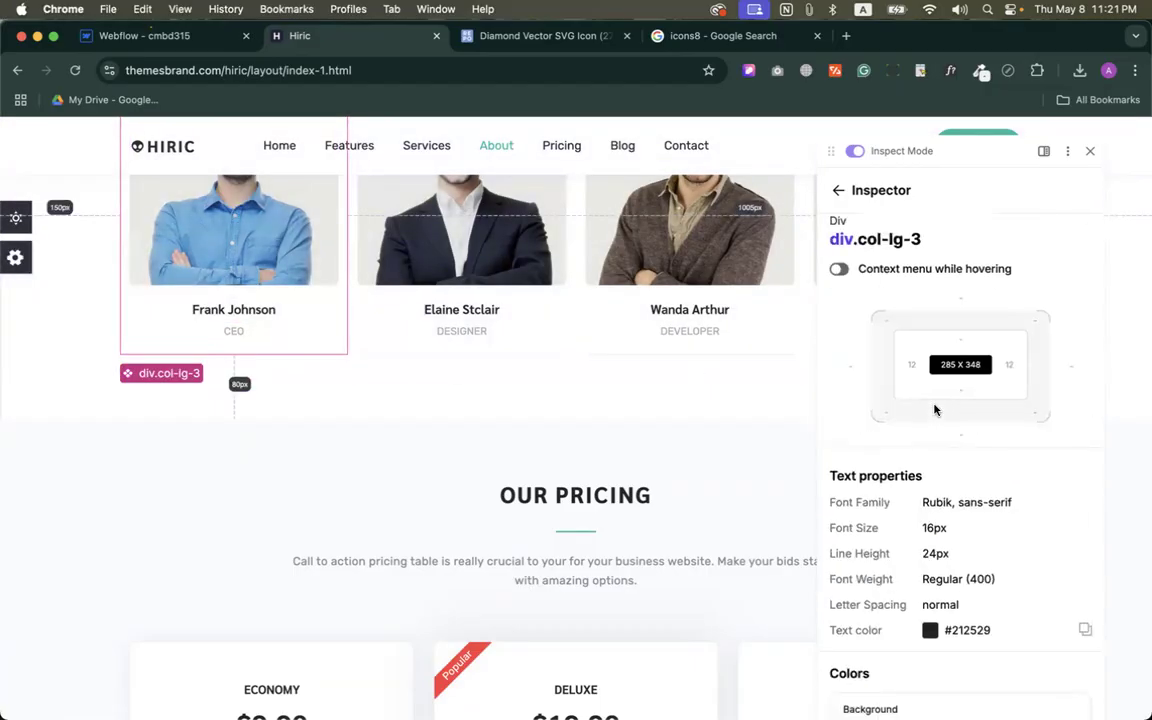
{"action": "left_click", "coordinate": [342, 347]}
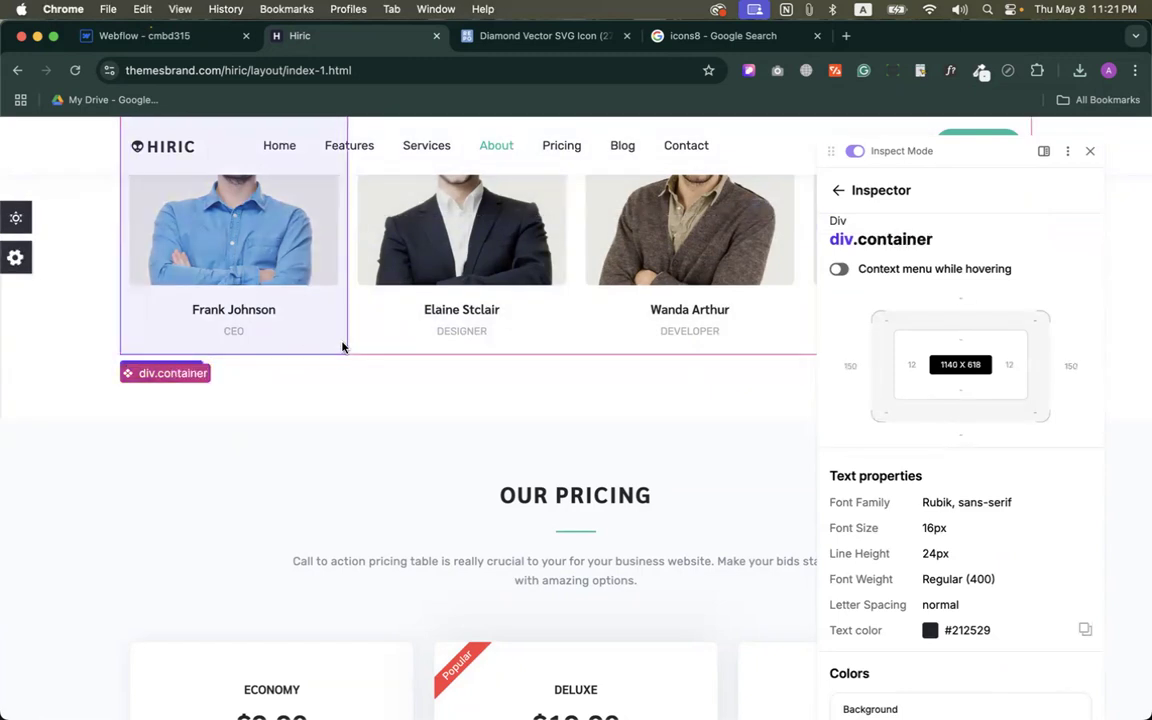
{"action": "left_click", "coordinate": [342, 347]}
{"action": "left_click", "coordinate": [342, 347]}
{"action": "left_click", "coordinate": [342, 347]}
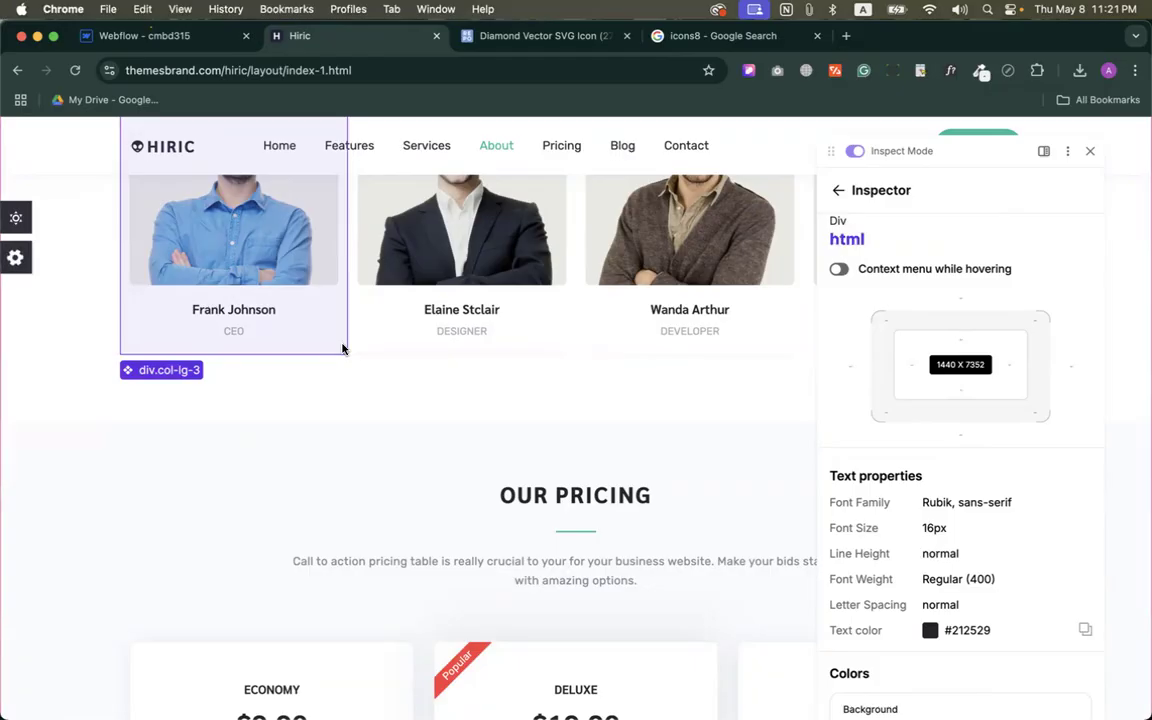
{"action": "left_click", "coordinate": [341, 348]}
{"action": "left_click", "coordinate": [341, 348]}
{"action": "left_click", "coordinate": [341, 348]}
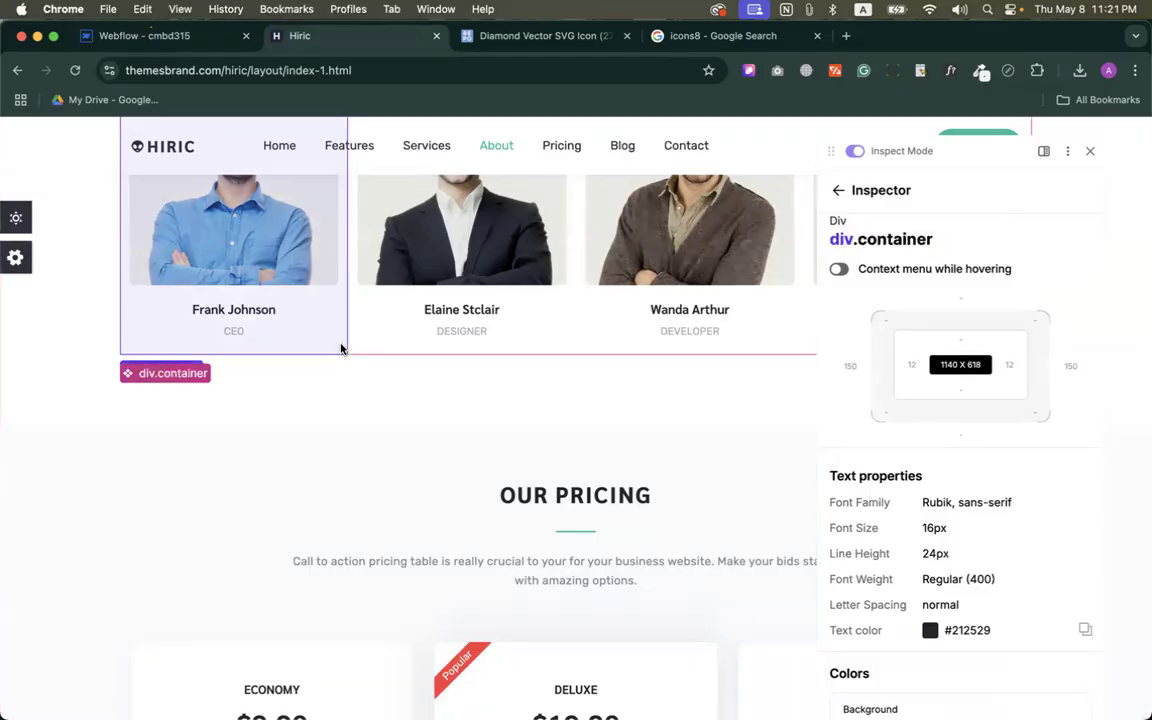
{"action": "left_click", "coordinate": [341, 348]}
Inspect the first Hiric card's job title and team box again, close the inspector and examine the bottom line up close.
{"action": "left_click", "coordinate": [249, 345]}
{"action": "left_click", "coordinate": [249, 345]}
{"action": "left_click", "coordinate": [249, 345]}
{"action": "left_click", "coordinate": [276, 343]}
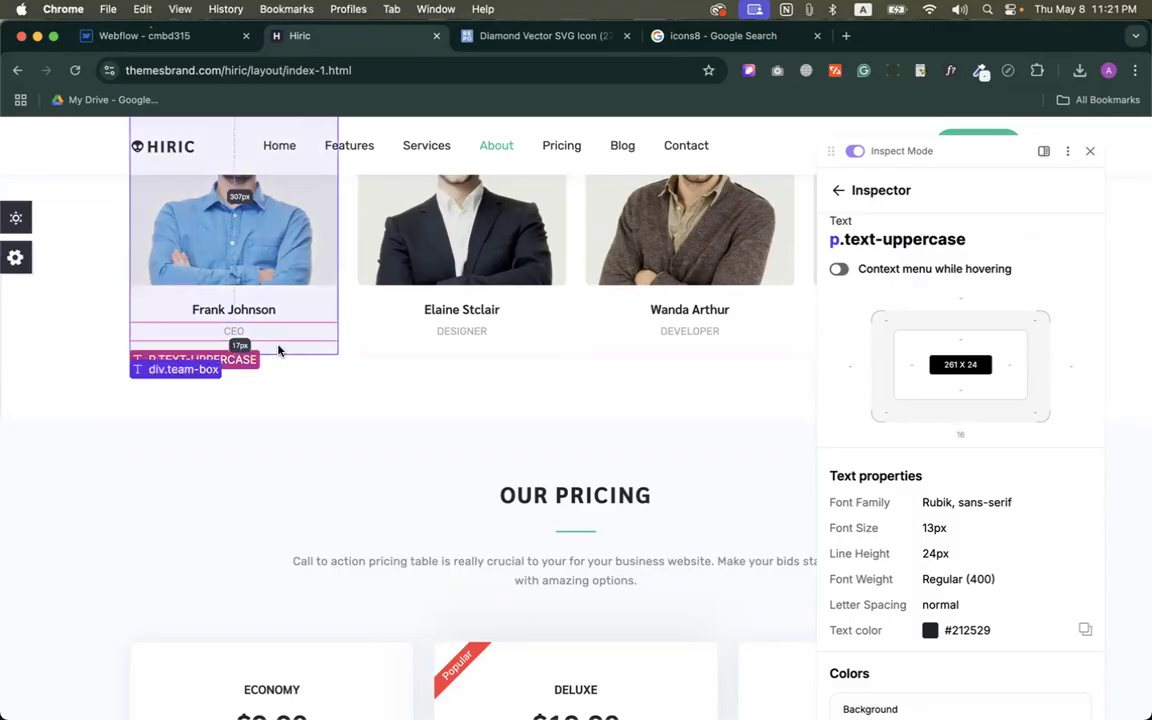
{"action": "left_click", "coordinate": [279, 348]}
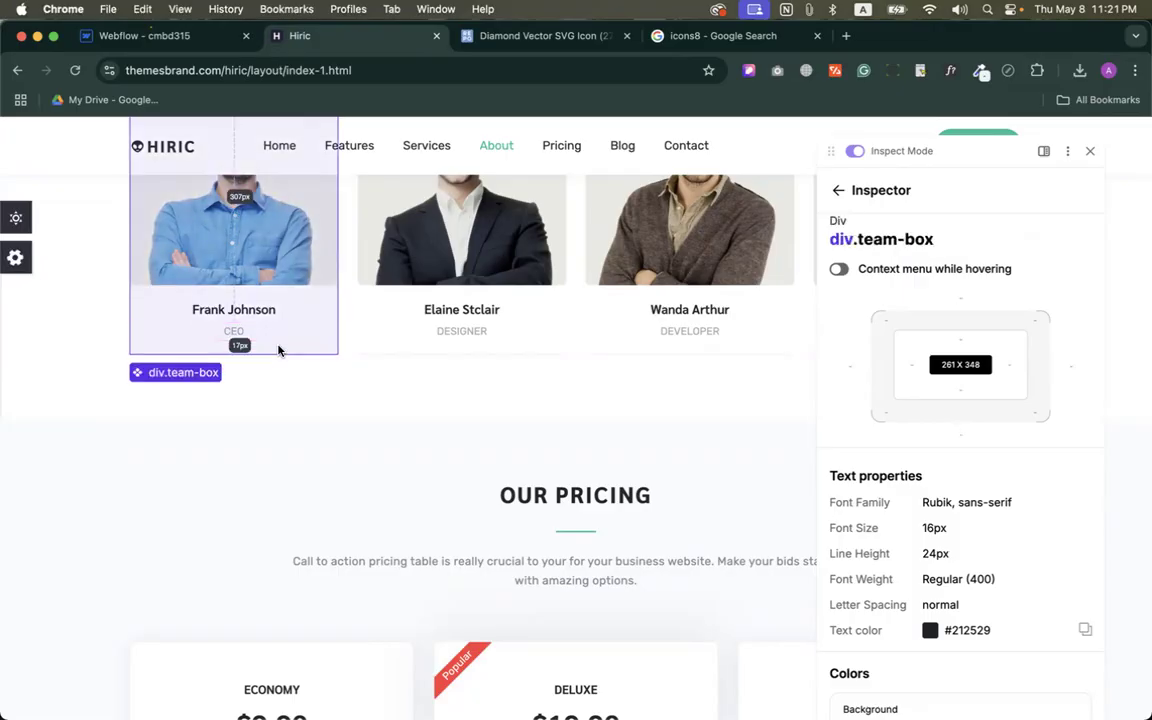
{"action": "scroll", "coordinate": [1021, 540], "scroll_direction": "down", "scroll_amount": 5}
{"action": "scroll", "coordinate": [1021, 540], "scroll_direction": "down", "scroll_amount": 2}
{"action": "scroll", "coordinate": [1021, 540], "scroll_direction": "up", "scroll_amount": 8}
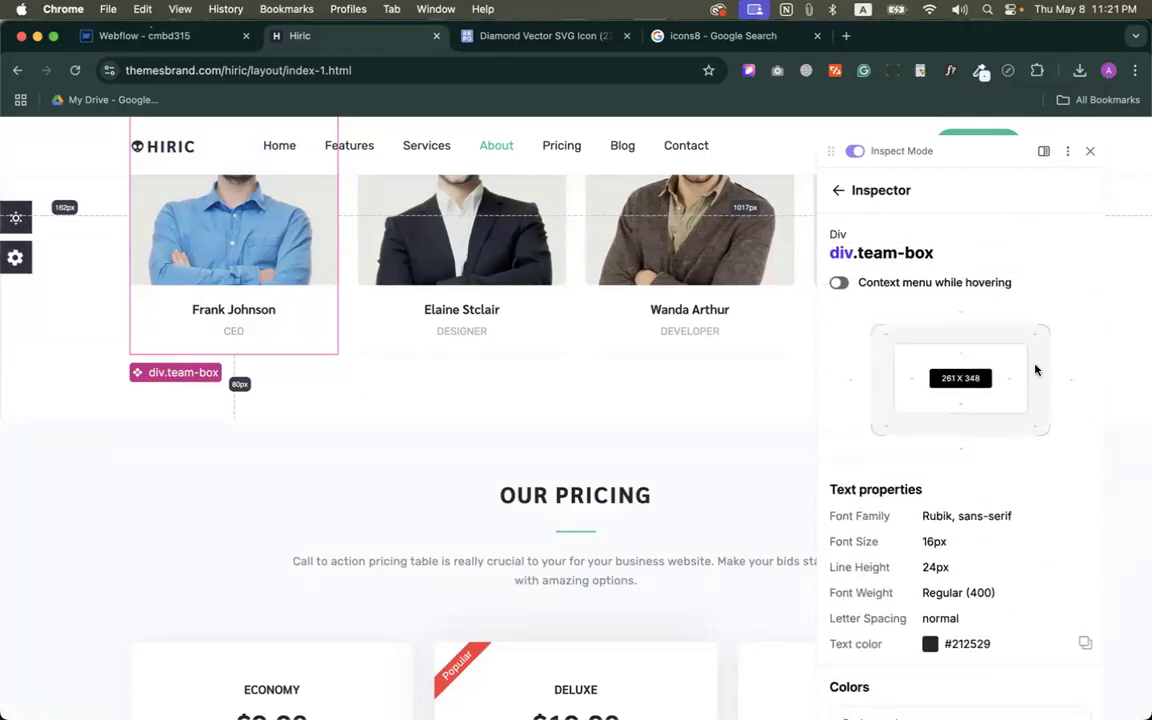
{"action": "scroll", "coordinate": [933, 401], "scroll_direction": "down", "scroll_amount": 2}
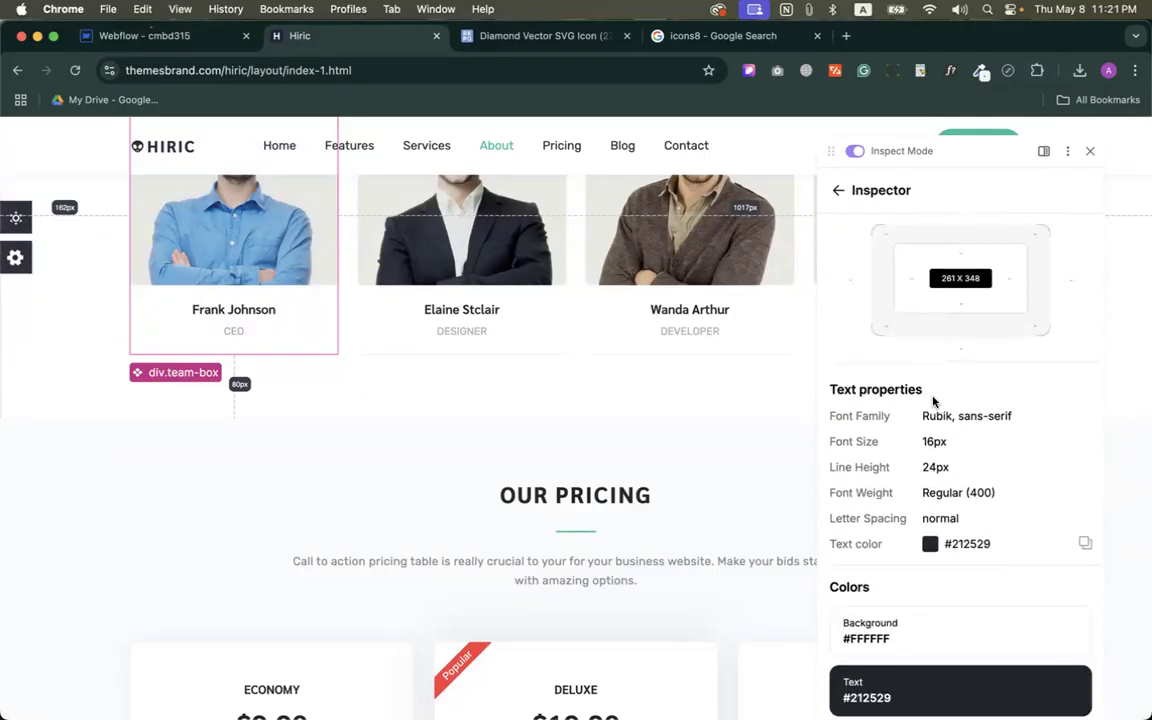
{"action": "scroll", "coordinate": [933, 401], "scroll_direction": "up", "scroll_amount": 2}
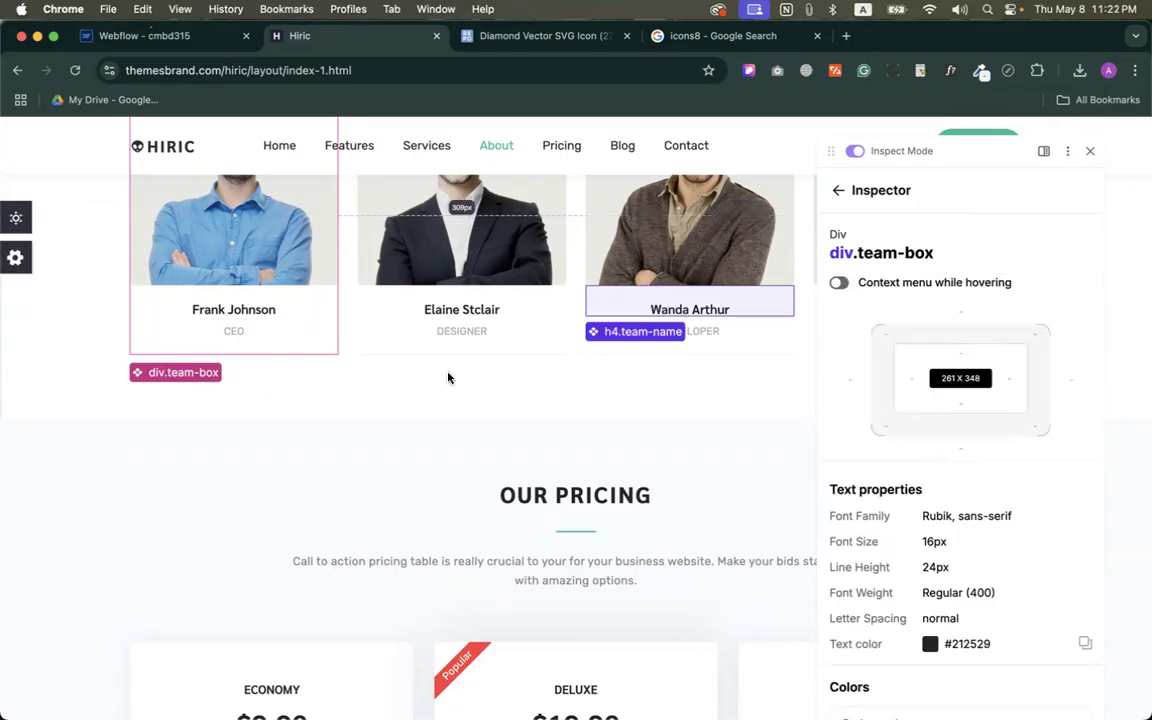
{"action": "left_click", "coordinate": [1090, 152]}
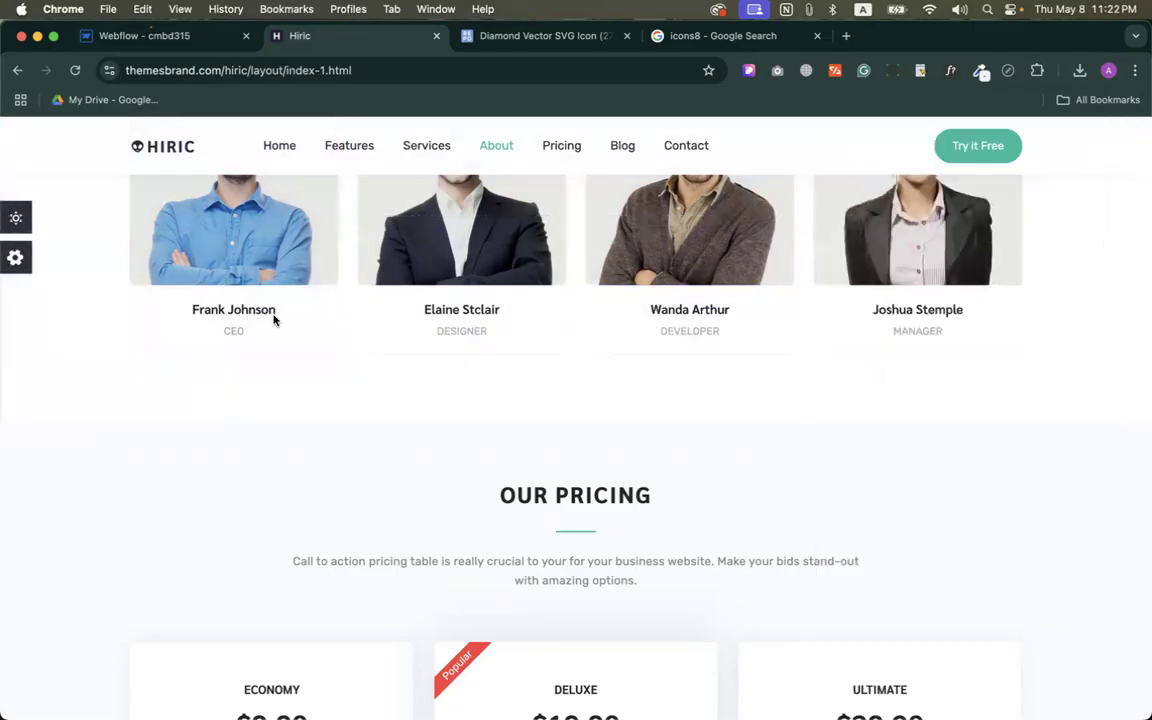
{"action": "scroll", "coordinate": [294, 358], "scroll_direction": "up", "scroll_amount": 5, "text": "ctrl"}
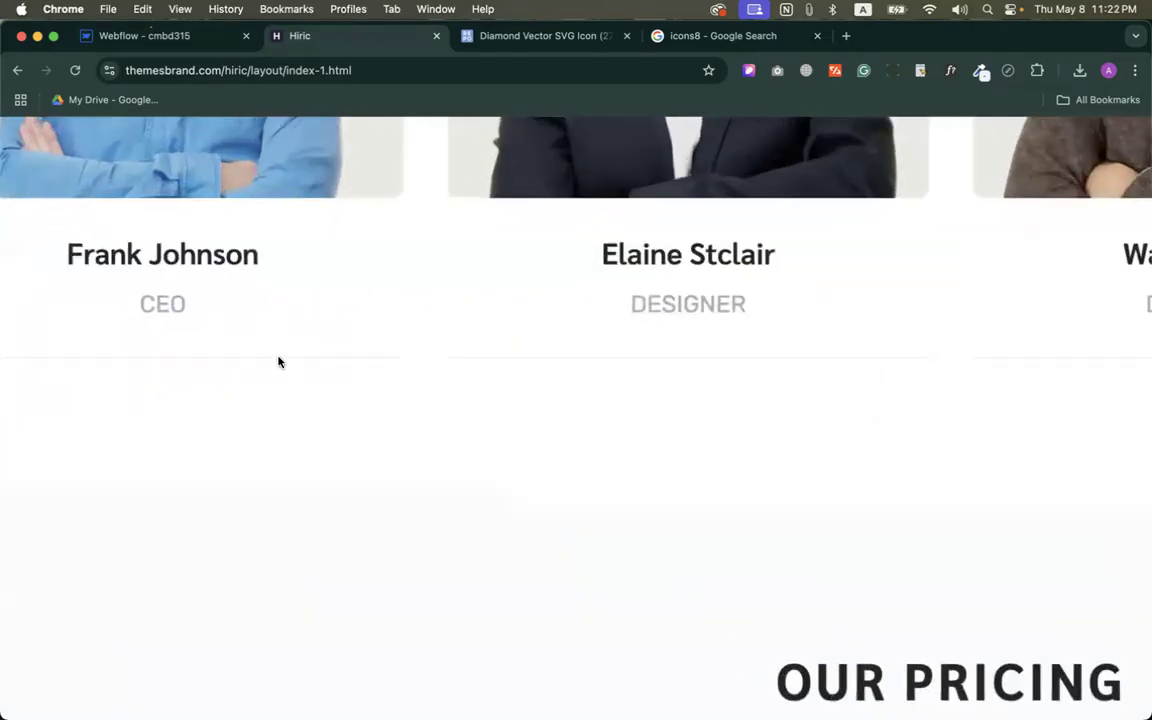
{"action": "scroll", "coordinate": [350, 308], "scroll_direction": "down", "scroll_amount": 5}
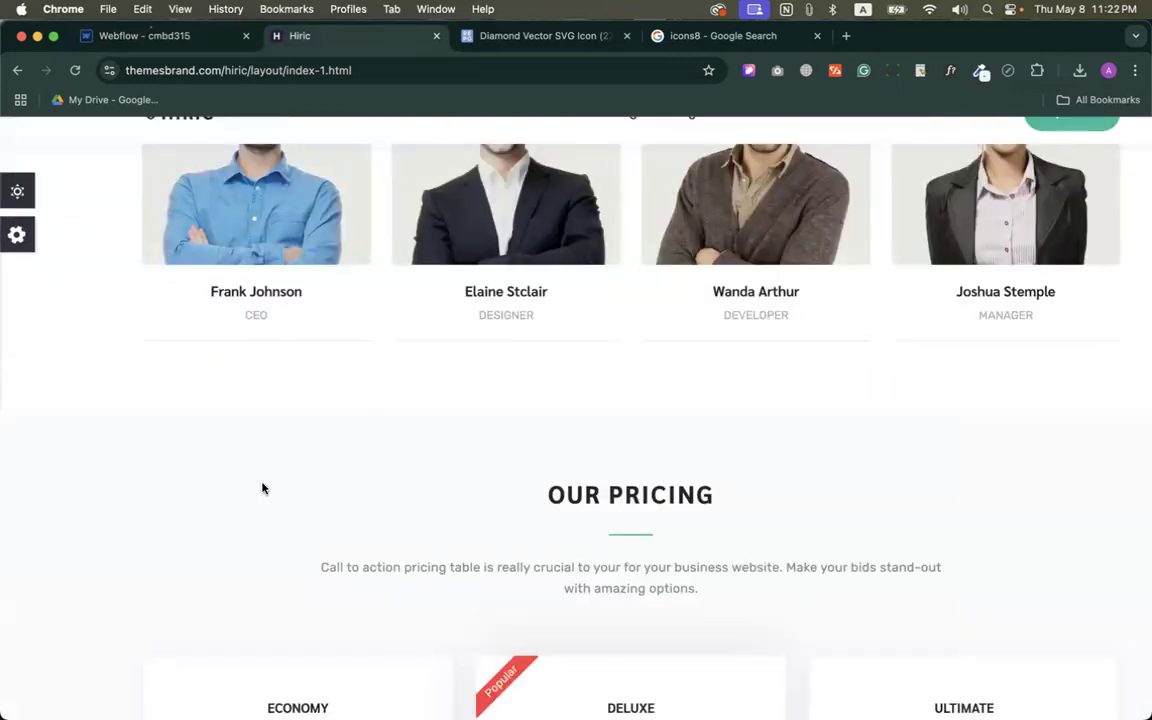
Back in Webflow, set the first team cell's bottom border colour to #ecf0f4 and check it in preview.
{"action": "left_click", "coordinate": [149, 36]}
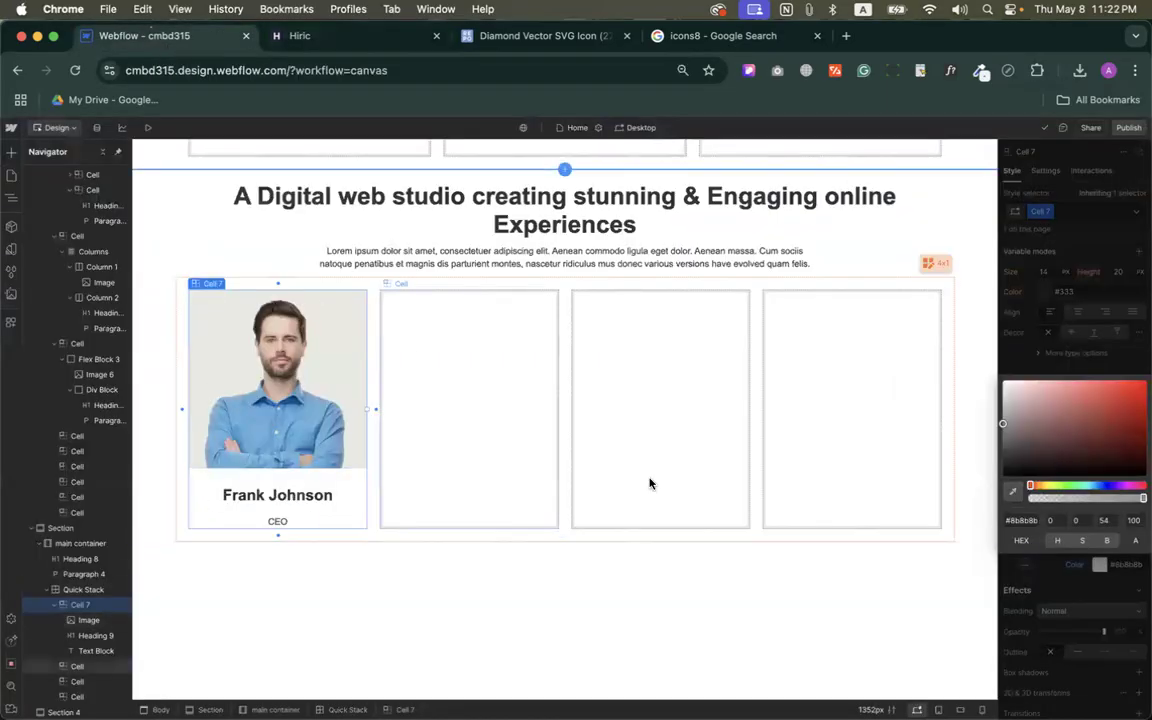
{"action": "left_click", "coordinate": [1116, 562]}
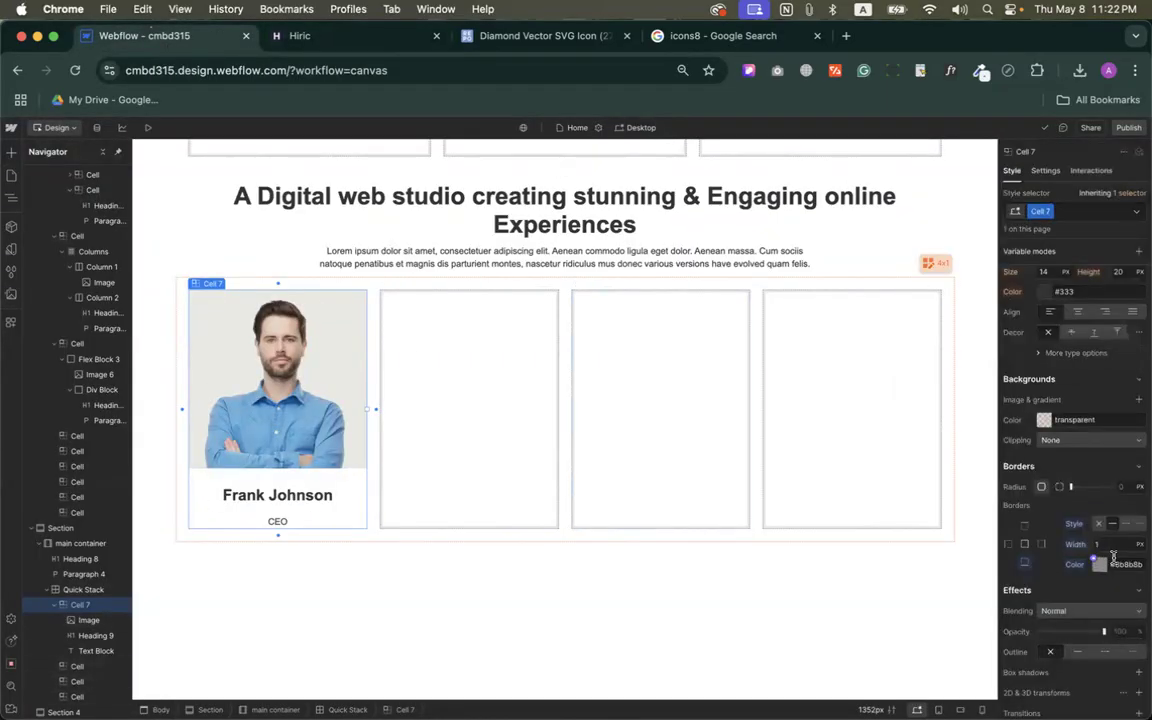
{"action": "type", "text": "#ecf0f4"}
{"action": "key", "text": "Return"}
{"action": "left_click", "coordinate": [148, 127]}
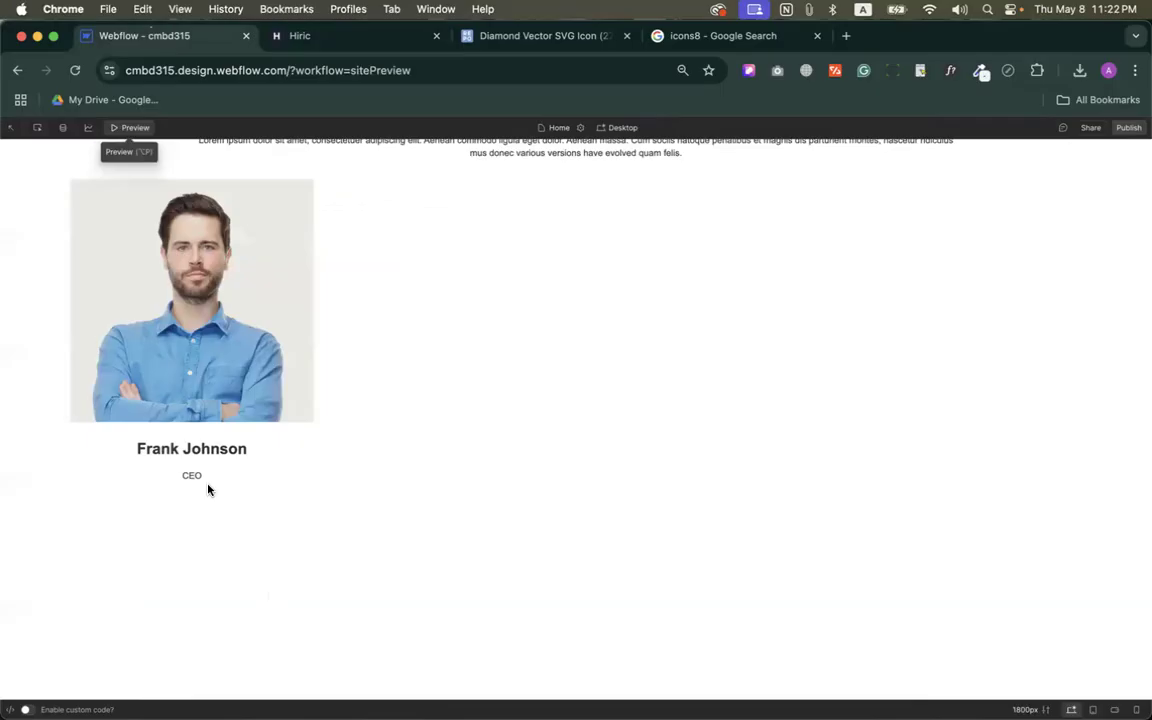
{"action": "left_click", "coordinate": [140, 127]}
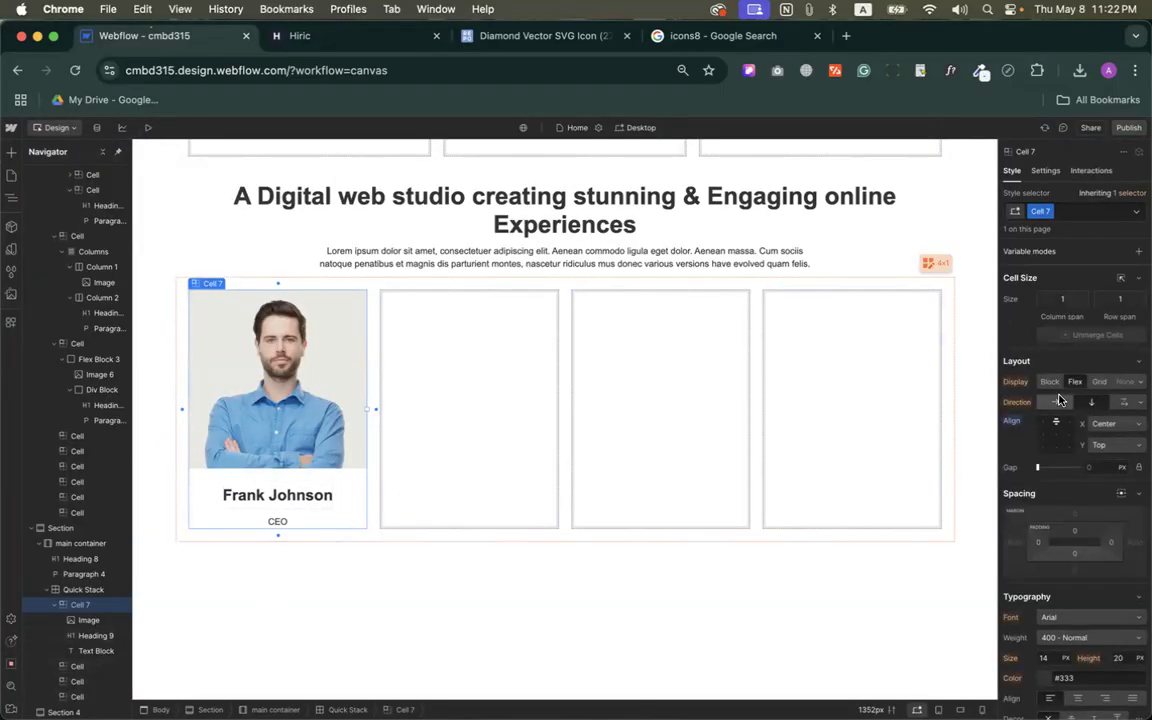
Set the first team cell's bottom padding to 20 px, comparing the spacing with the Hiric card.
{"action": "left_click", "coordinate": [1074, 553]}
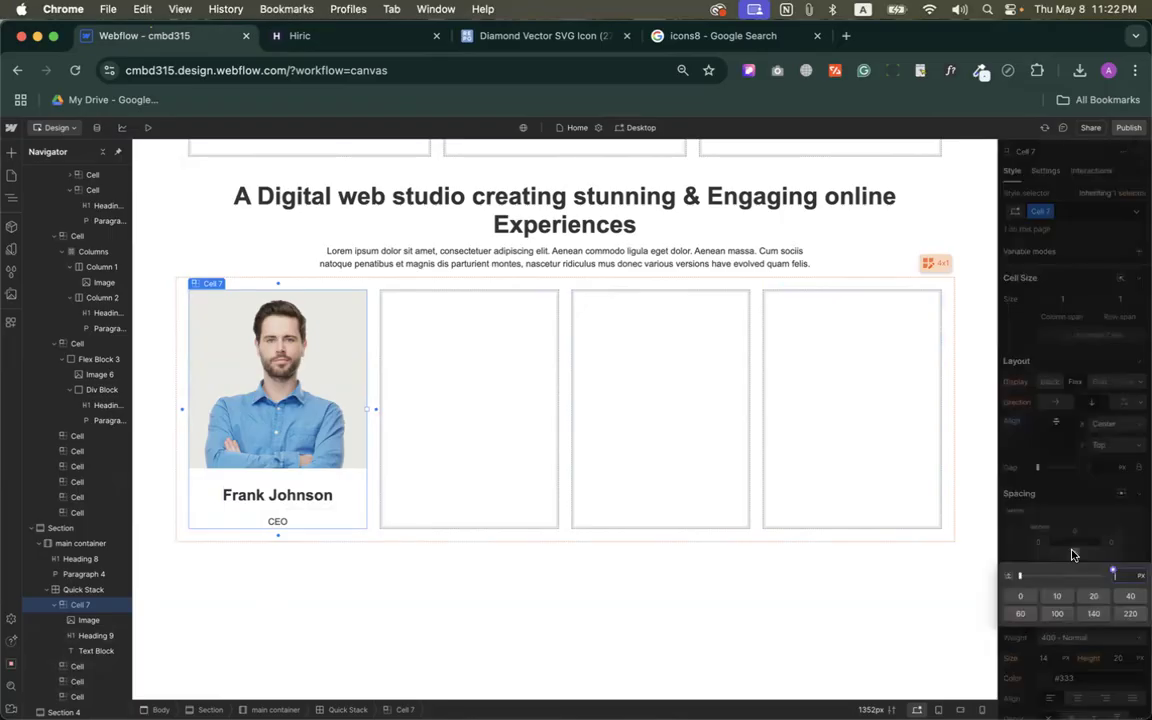
{"action": "left_click", "coordinate": [1020, 613]}
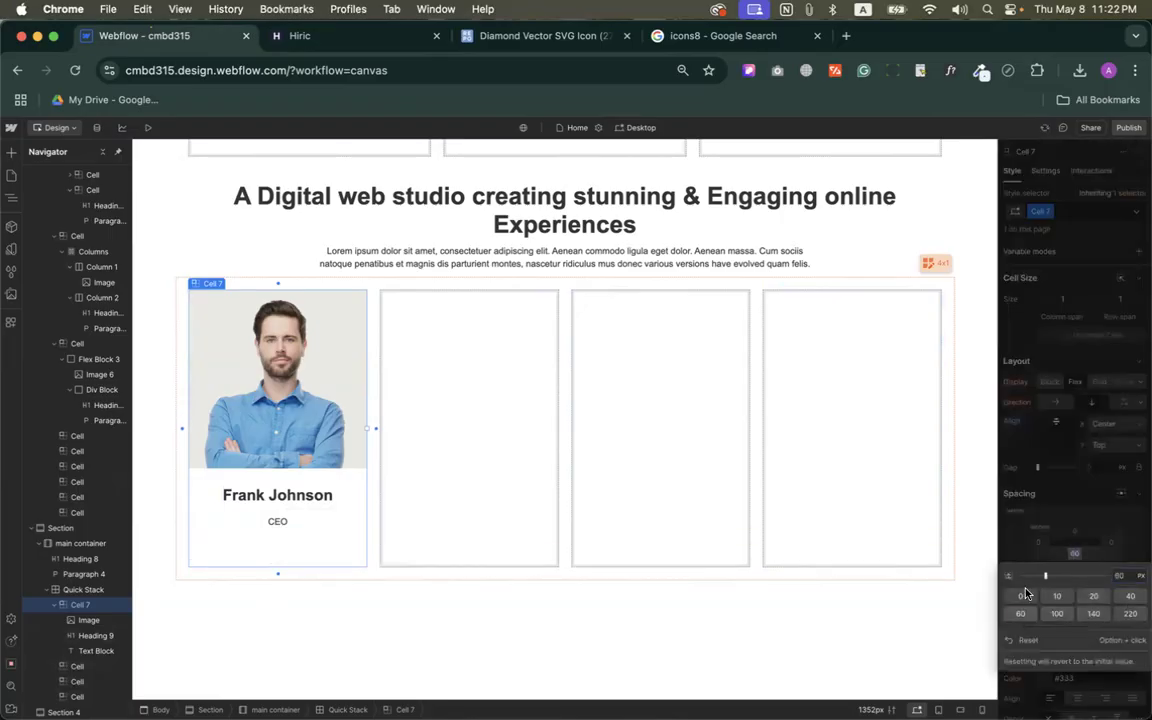
{"action": "left_click", "coordinate": [1126, 597]}
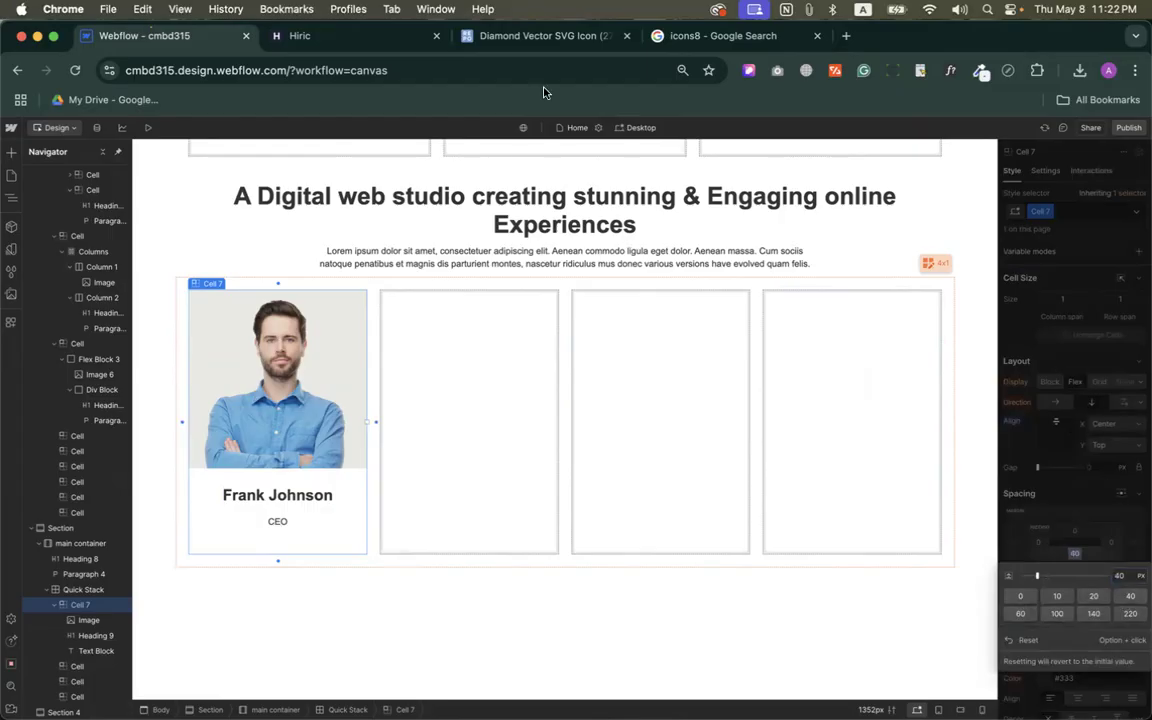
{"action": "left_click", "coordinate": [350, 38]}
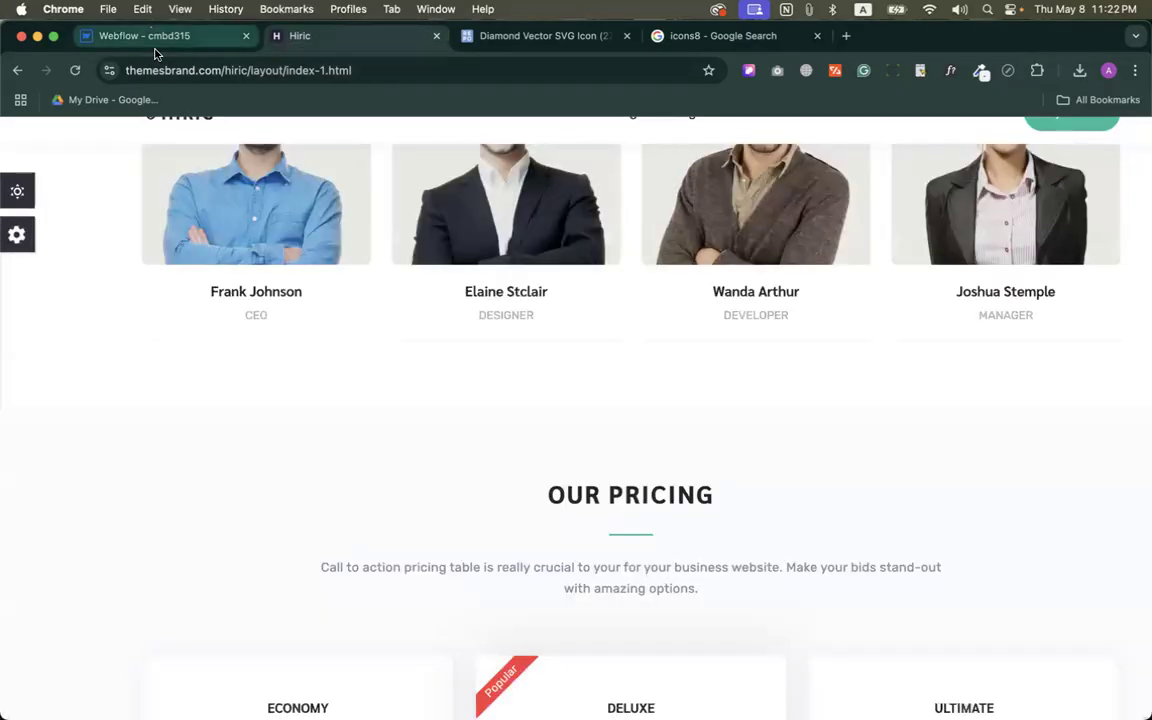
{"action": "left_click", "coordinate": [150, 38]}
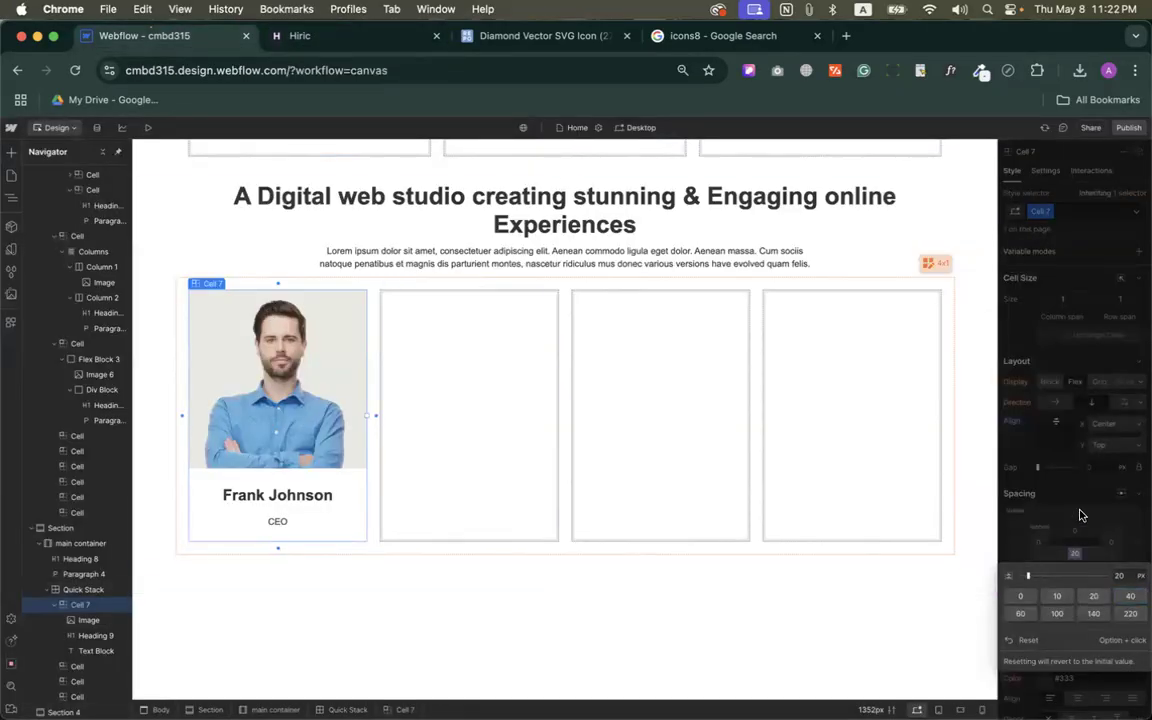
{"action": "left_click", "coordinate": [1080, 515]}
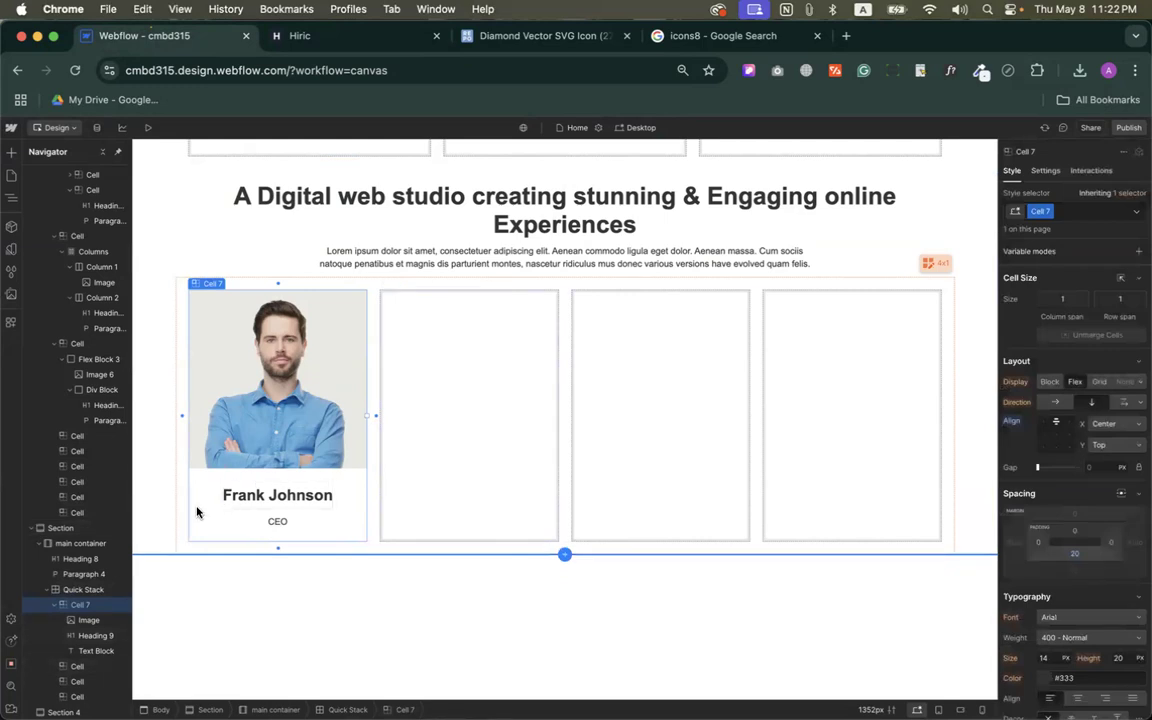
Duplicate the finished first team cell into the three empty cells of the team row and preview the page.
{"action": "left_click", "coordinate": [448, 390]}
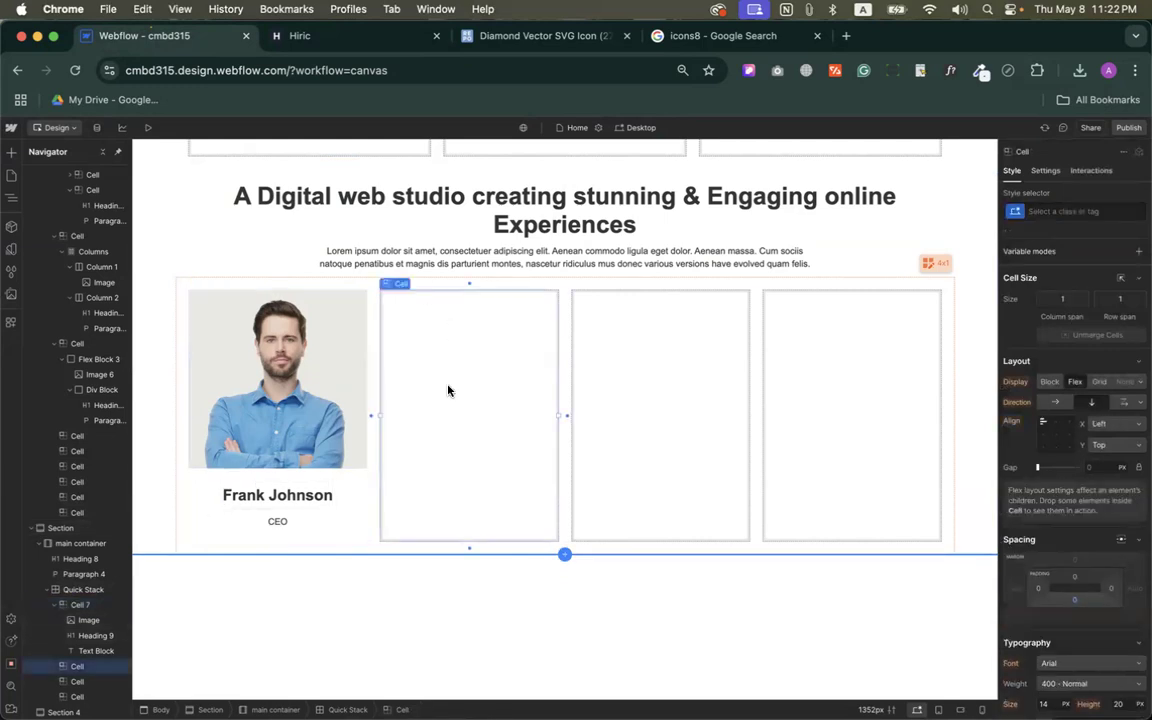
{"action": "key", "text": "cmd+v"}
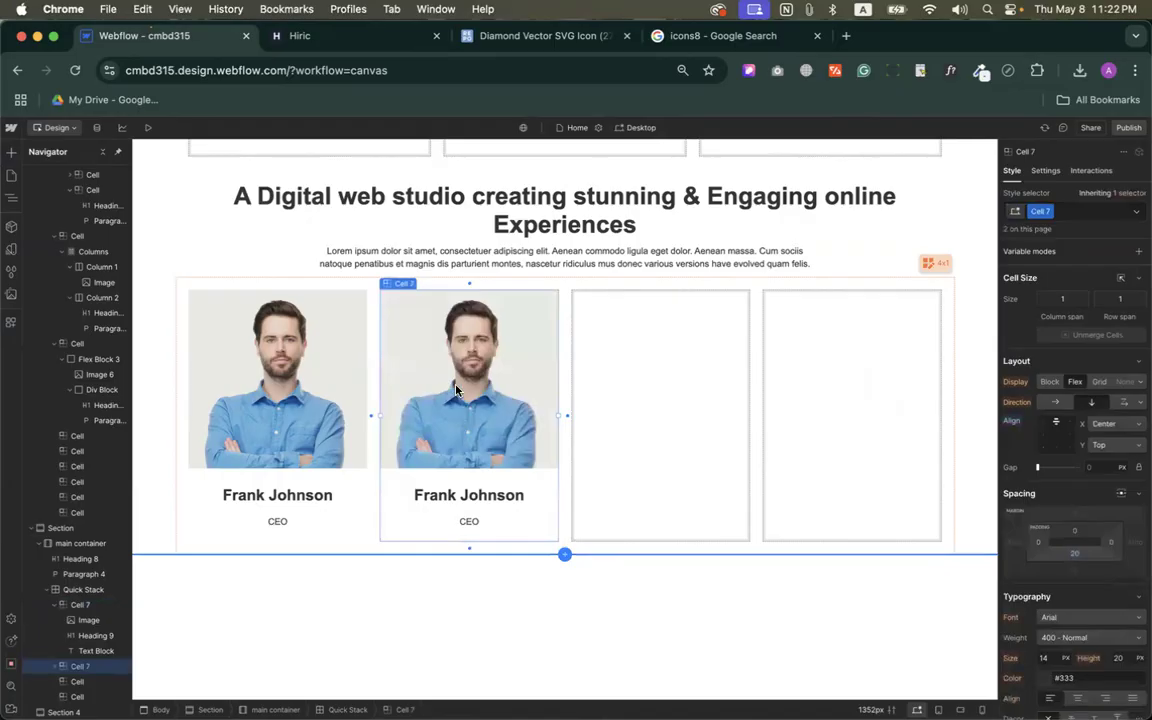
{"action": "left_click", "coordinate": [669, 422]}
{"action": "key", "text": "cmd+v"}
{"action": "left_click", "coordinate": [851, 406]}
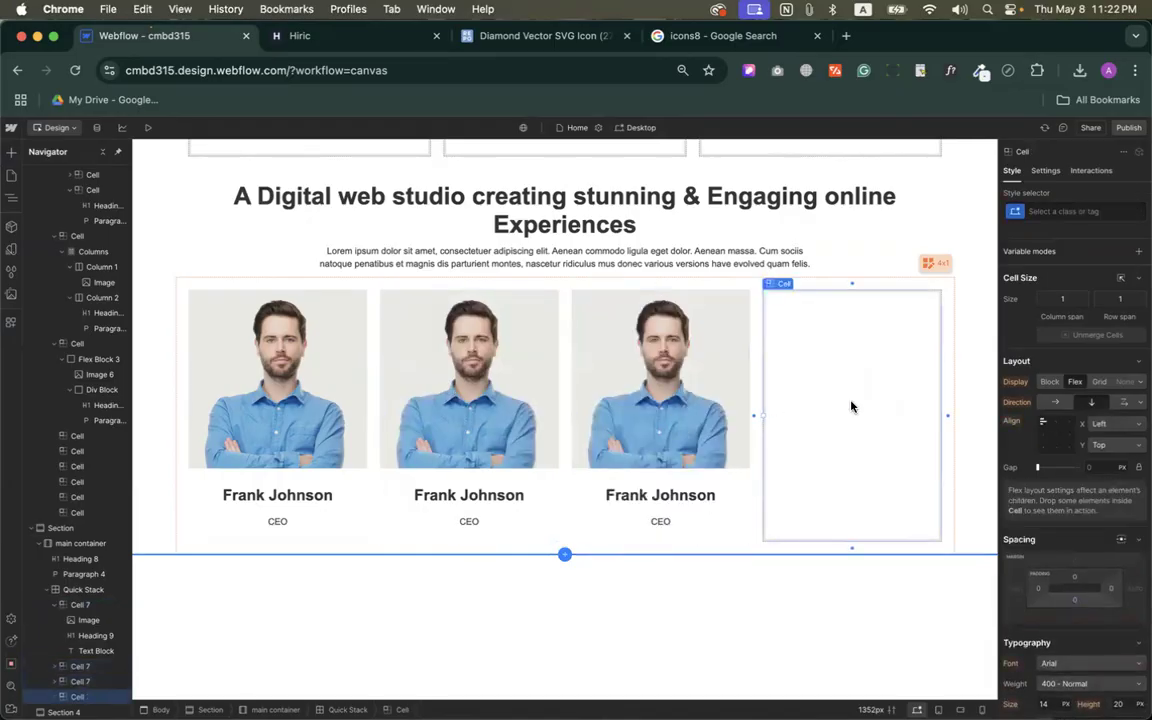
{"action": "key", "text": "super+v"}
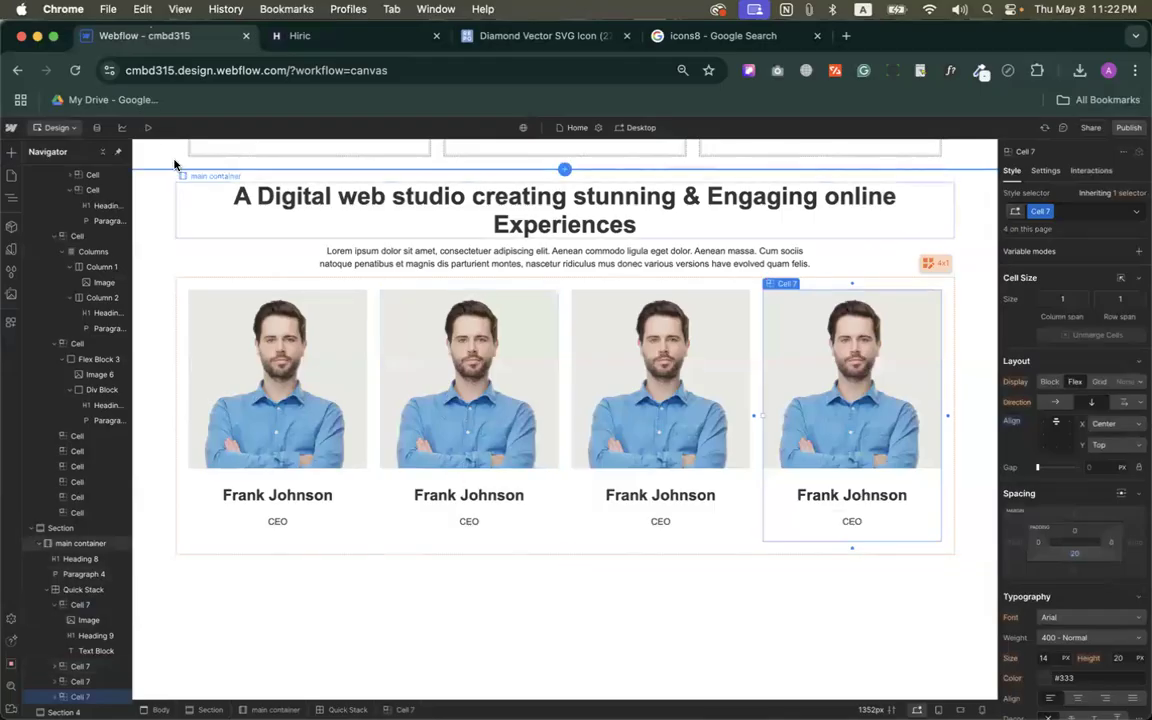
{"action": "left_click", "coordinate": [148, 127]}
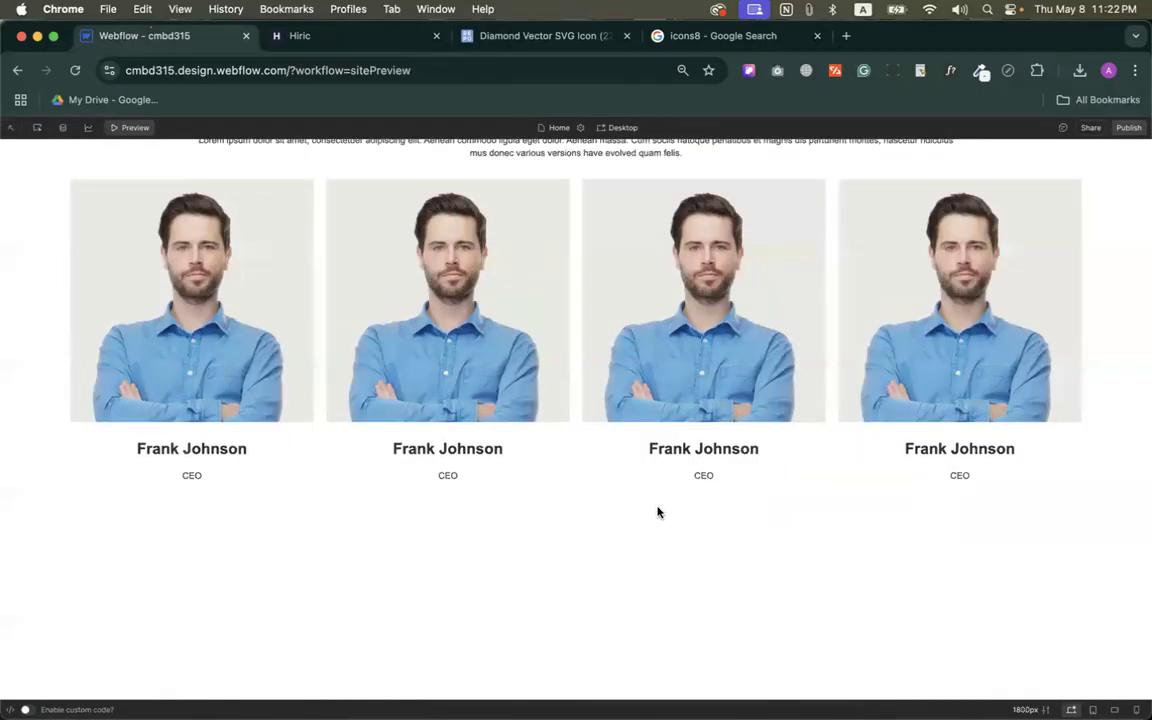
Leave the preview, switch to the Hiric page and examine the pricing section's heading, three plan cards and Popular ribbon.
{"action": "left_click", "coordinate": [141, 130]}
{"action": "left_click", "coordinate": [300, 35]}
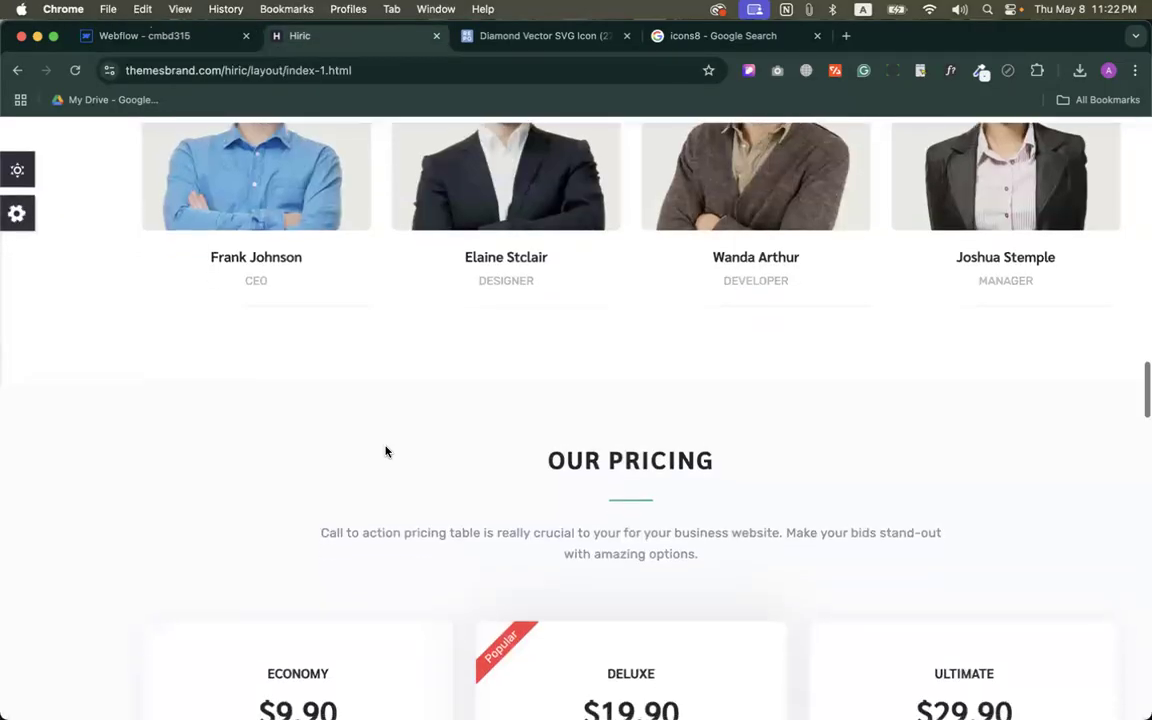
{"action": "scroll", "coordinate": [386, 452], "scroll_direction": "down", "scroll_amount": 4}
{"action": "scroll", "coordinate": [386, 452], "scroll_direction": "down", "scroll_amount": 1}
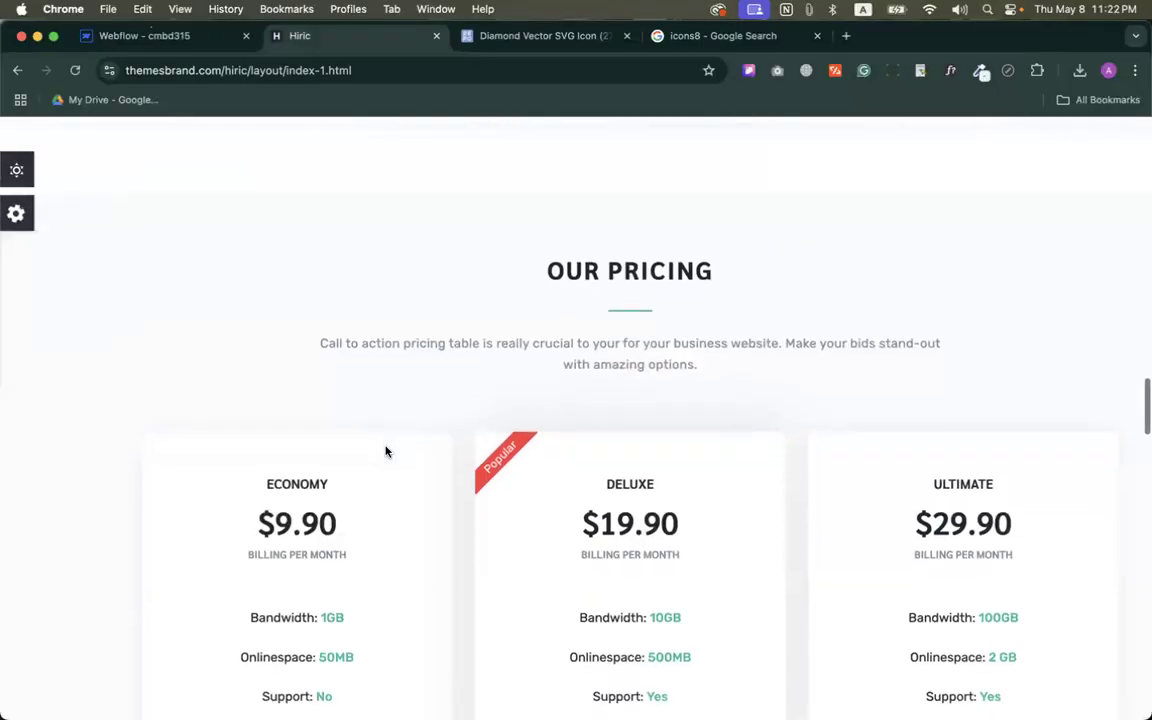
{"action": "scroll", "coordinate": [386, 452], "scroll_direction": "down", "scroll_amount": 5}
{"action": "scroll", "coordinate": [386, 452], "scroll_direction": "up", "scroll_amount": 5}
{"action": "scroll", "coordinate": [386, 452], "scroll_direction": "down", "scroll_amount": 2}
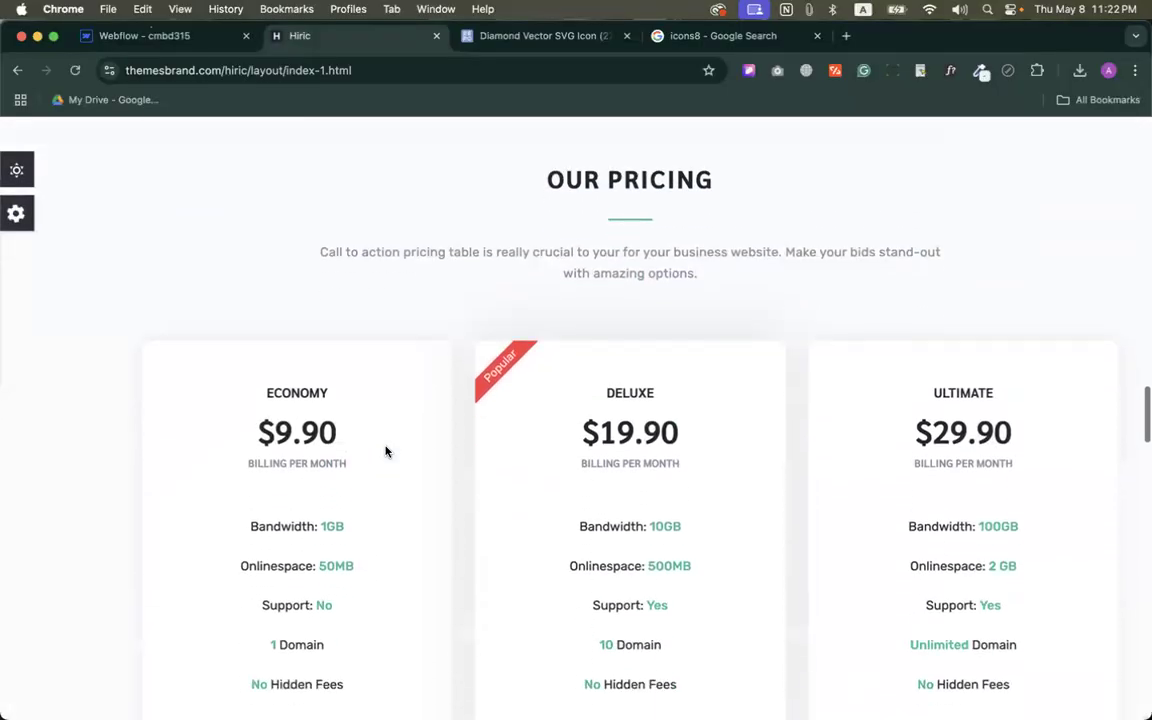
{"action": "scroll", "coordinate": [386, 452], "scroll_direction": "down", "scroll_amount": 3}
{"action": "scroll", "coordinate": [386, 452], "scroll_direction": "up", "scroll_amount": 1}
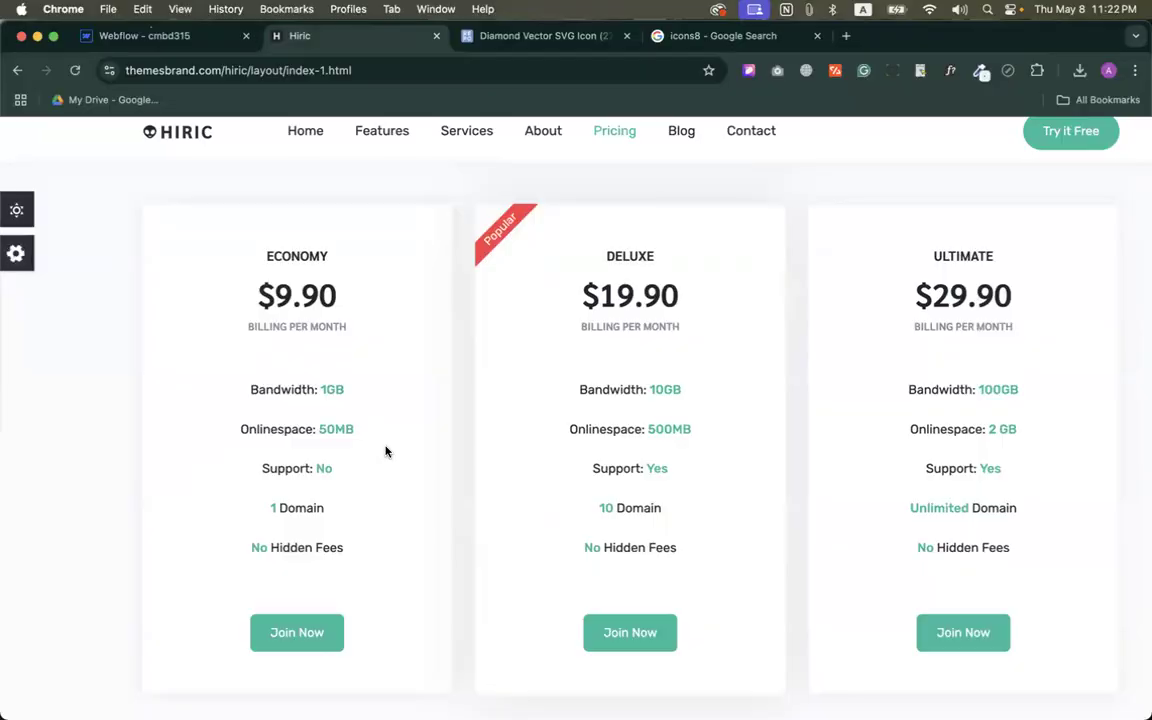
{"action": "scroll", "coordinate": [386, 452], "scroll_direction": "up", "scroll_amount": 1}
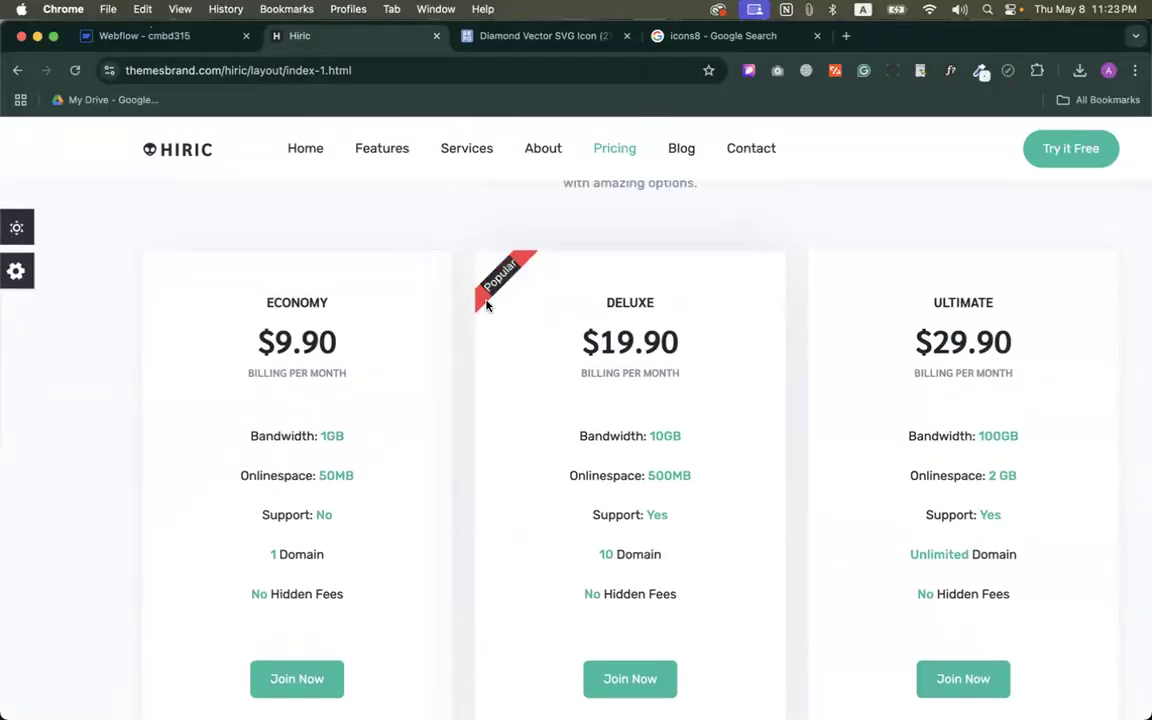
{"action": "scroll", "coordinate": [522, 400], "scroll_direction": "down", "scroll_amount": 2}
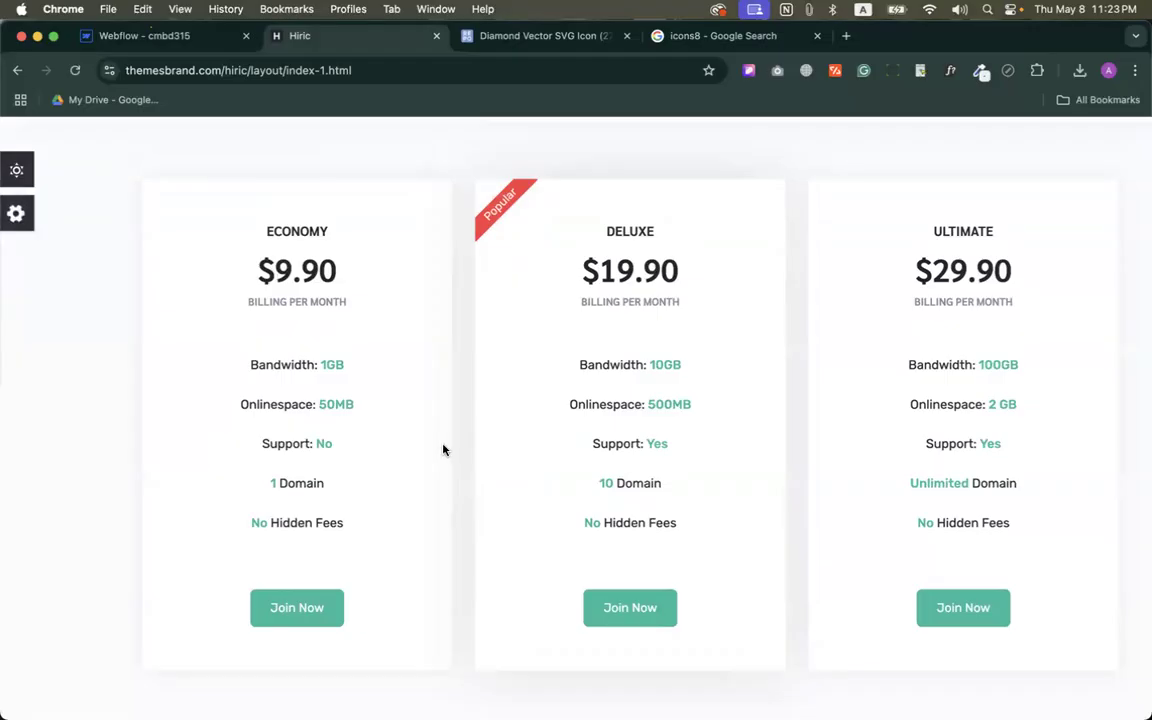
{"action": "scroll", "coordinate": [443, 450], "scroll_direction": "up", "scroll_amount": 5}
{"action": "scroll", "coordinate": [540, 326], "scroll_direction": "down", "scroll_amount": 5}
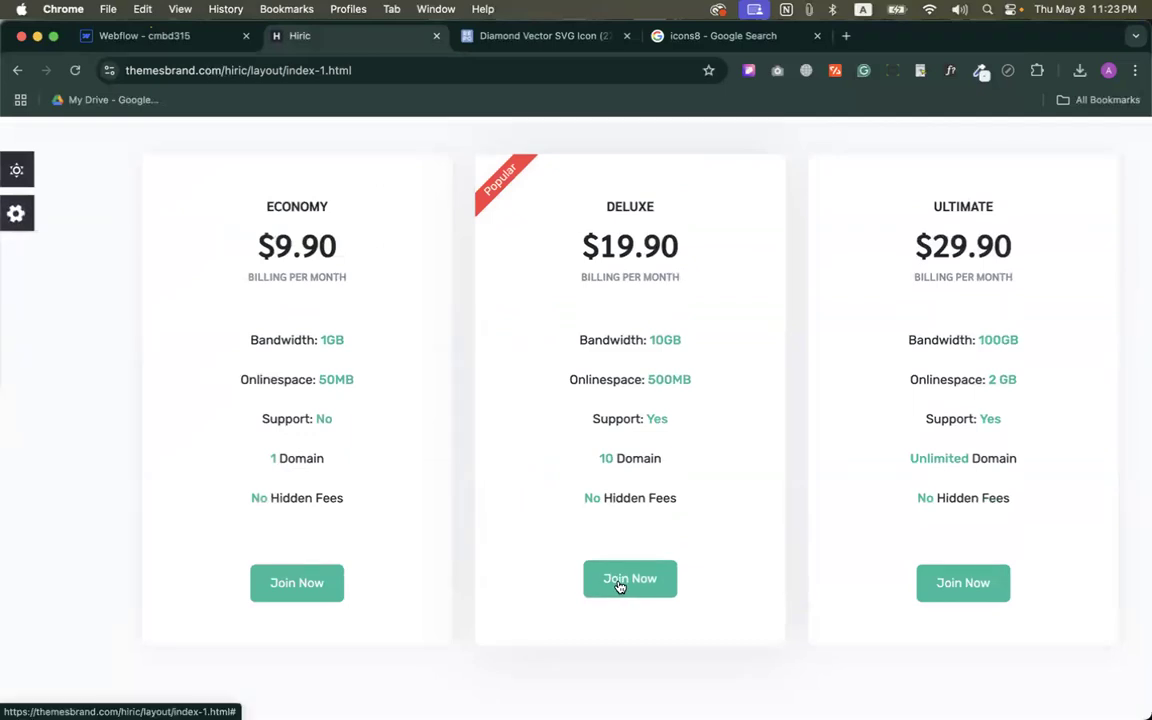
{"action": "scroll", "coordinate": [619, 587], "scroll_direction": "up", "scroll_amount": 5}
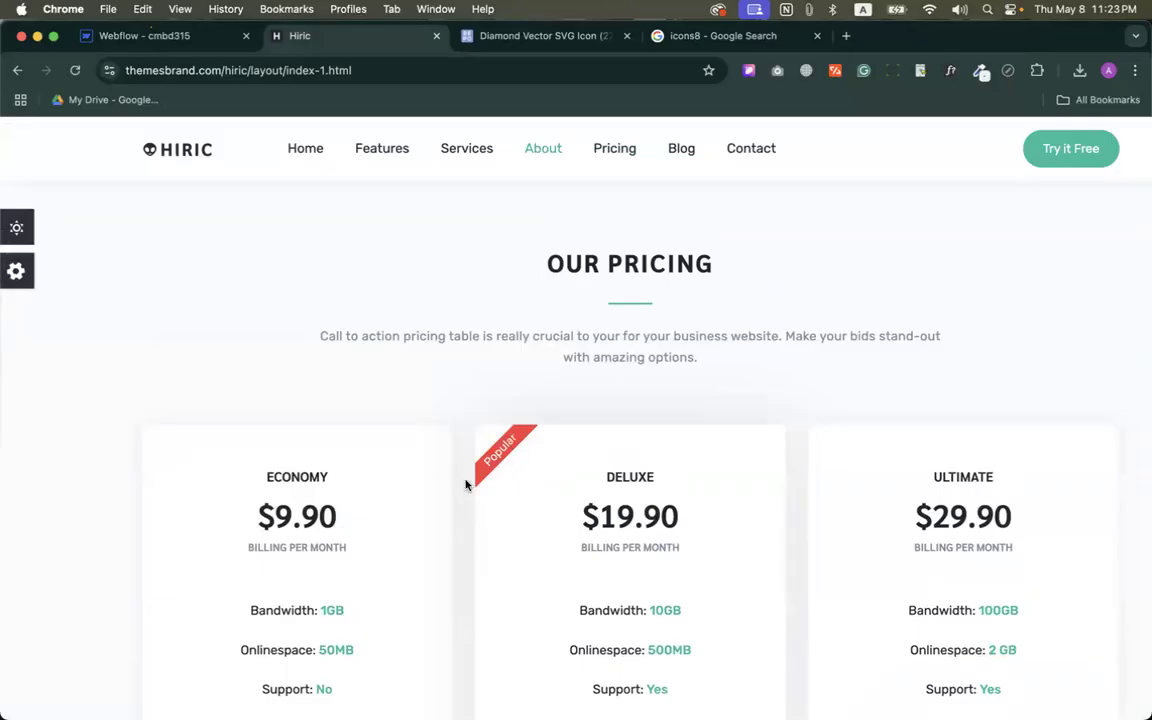
{"action": "scroll", "coordinate": [519, 455], "scroll_direction": "down", "scroll_amount": 4}
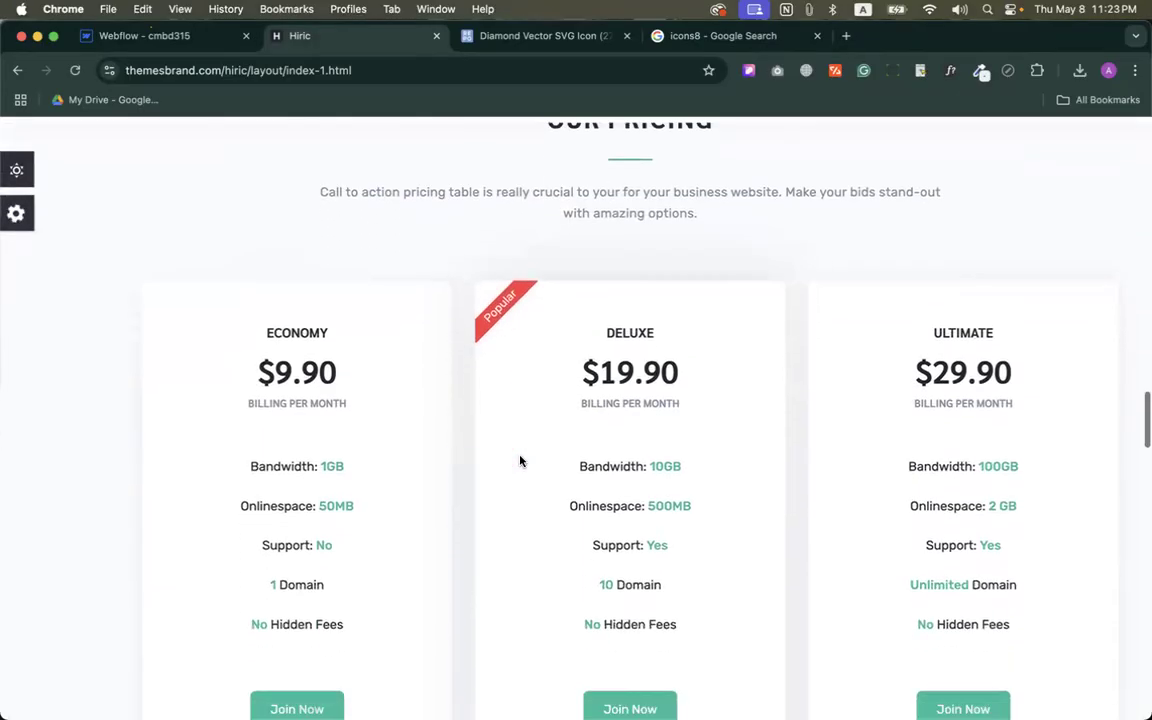
{"action": "scroll", "coordinate": [530, 428], "scroll_direction": "up", "scroll_amount": 1}
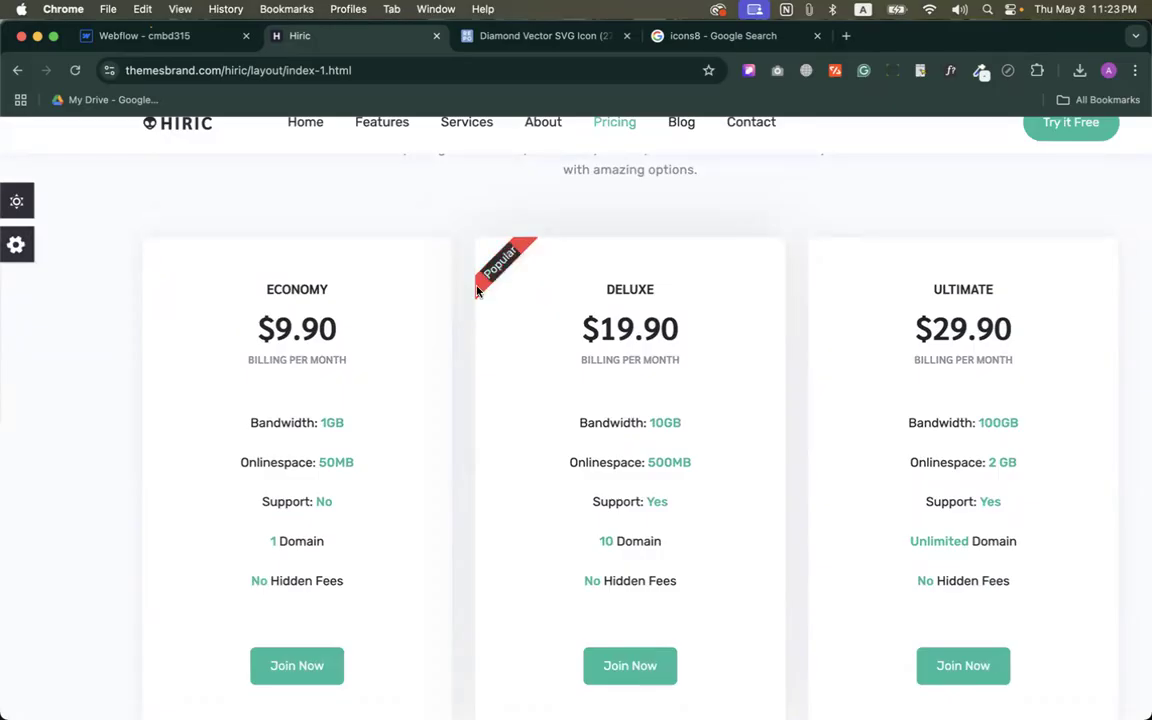
{"action": "scroll", "coordinate": [568, 403], "scroll_direction": "up", "scroll_amount": 2}
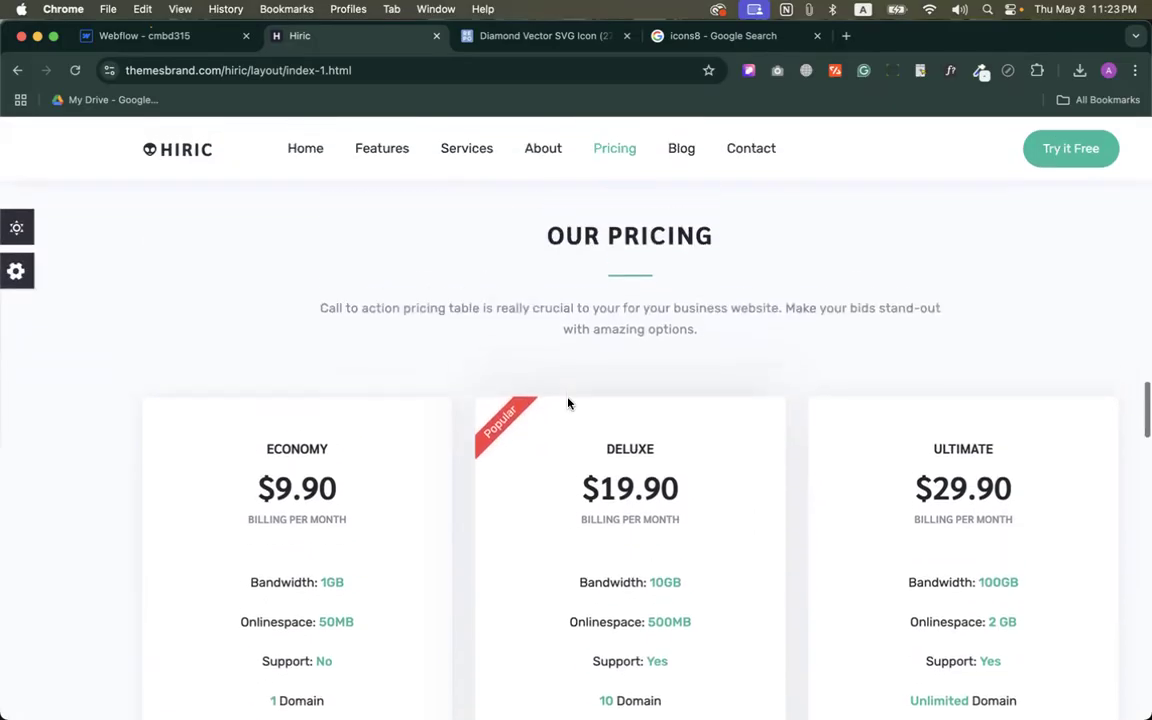
{"action": "scroll", "coordinate": [568, 403], "scroll_direction": "down", "scroll_amount": 3}
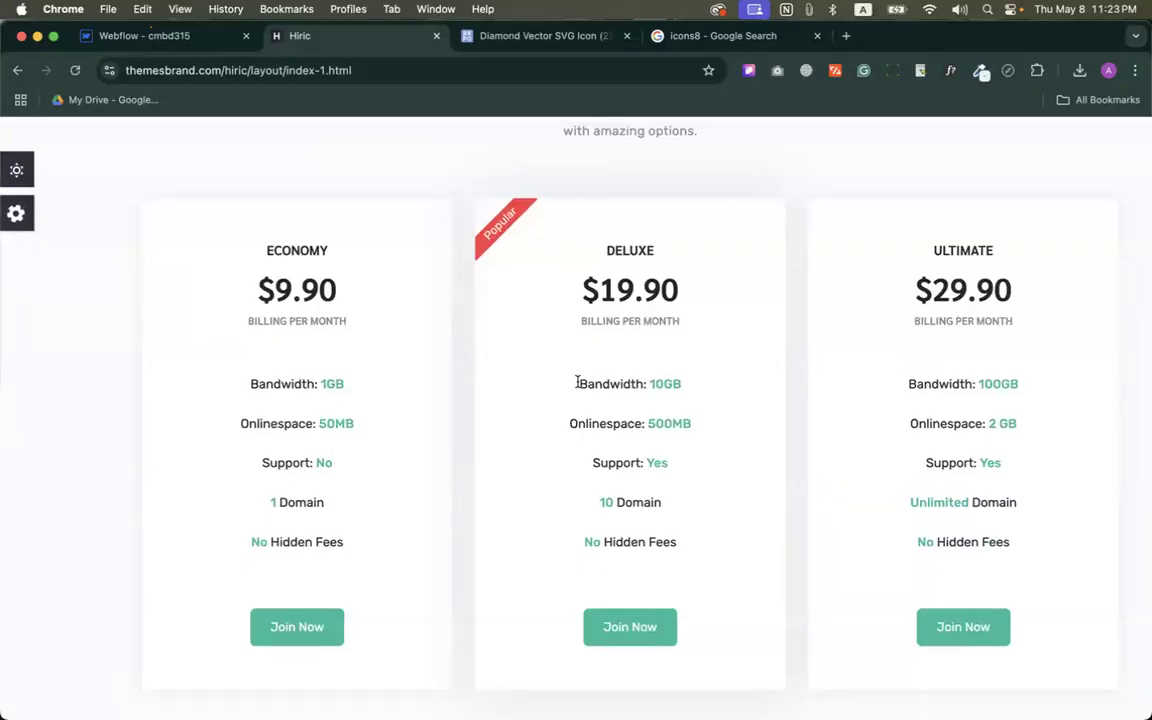
Examine the feature lines inside Hiric's Deluxe card and how they sit in the overall pricing layout.
{"action": "triple_click", "coordinate": [594, 384]}
{"action": "left_click", "coordinate": [726, 399]}
{"action": "triple_click", "coordinate": [626, 384]}
{"action": "left_click", "coordinate": [604, 339]}
{"action": "scroll", "coordinate": [604, 339], "scroll_direction": "up", "scroll_amount": 5}
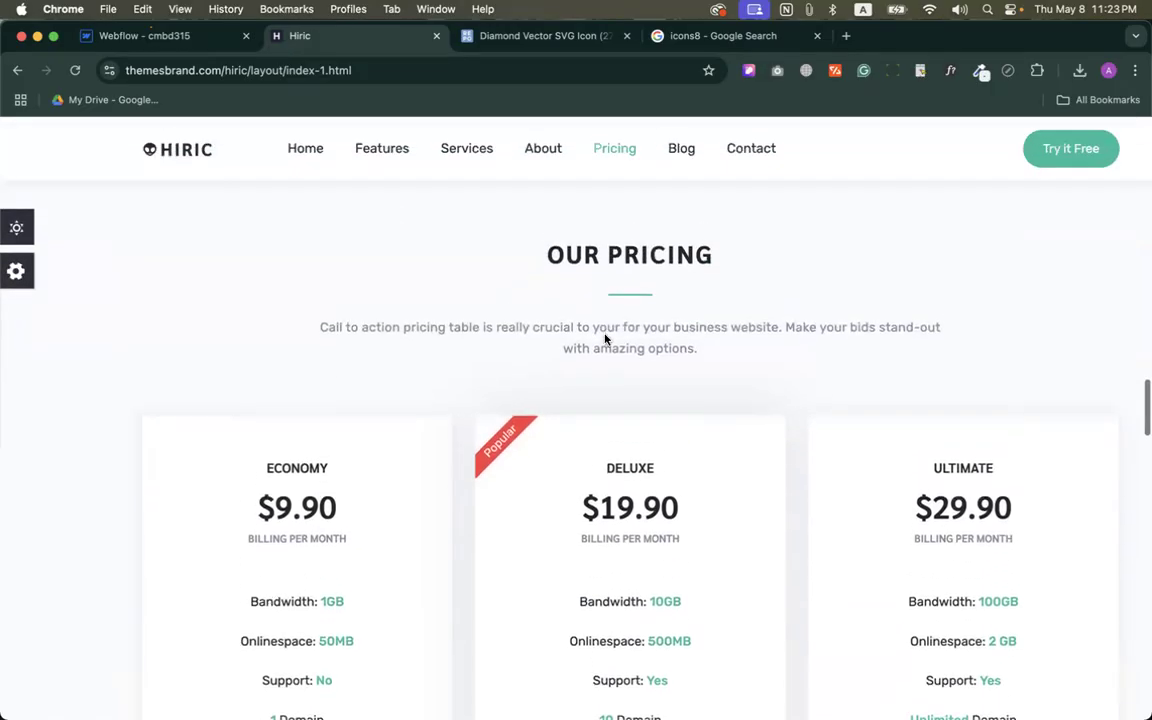
{"action": "scroll", "coordinate": [604, 339], "scroll_direction": "down", "scroll_amount": 6}
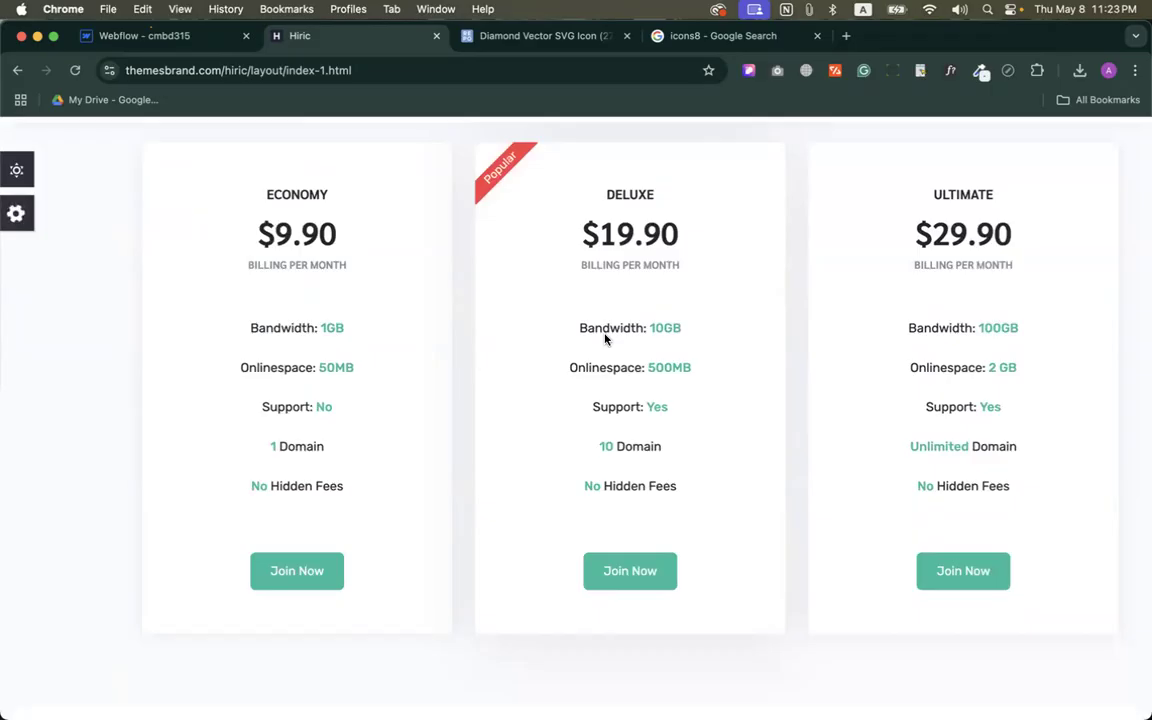
{"action": "scroll", "coordinate": [594, 507], "scroll_direction": "down", "scroll_amount": 2}
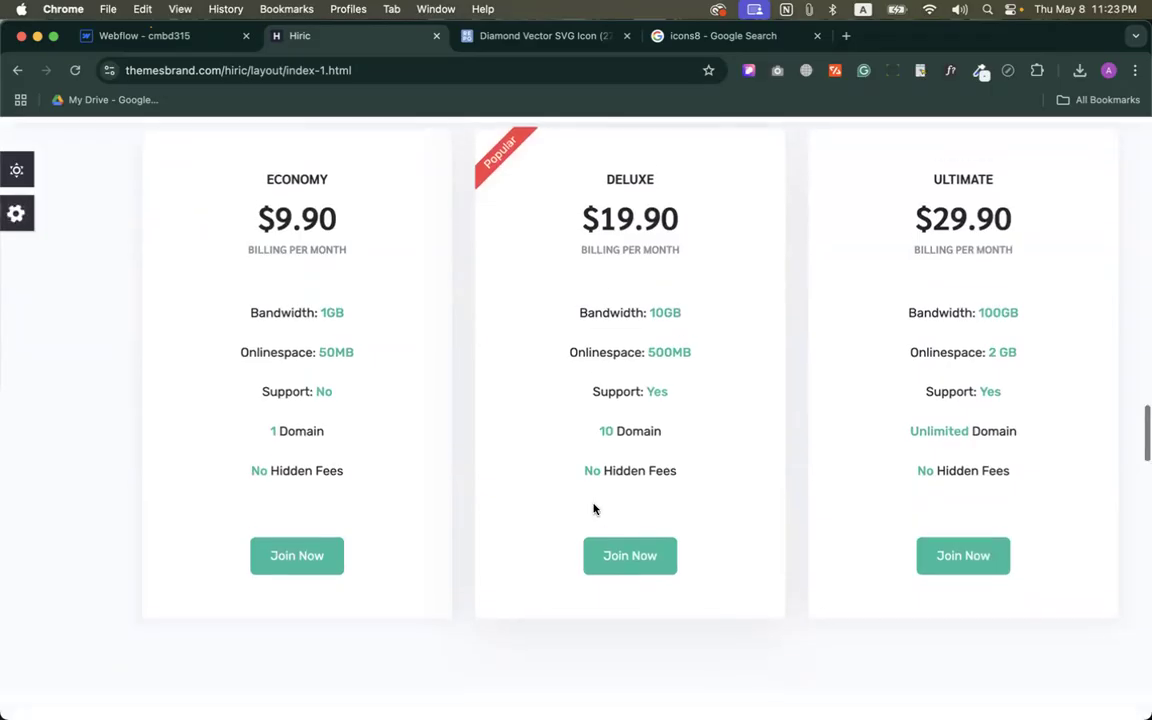
{"action": "scroll", "coordinate": [593, 509], "scroll_direction": "up", "scroll_amount": 2}
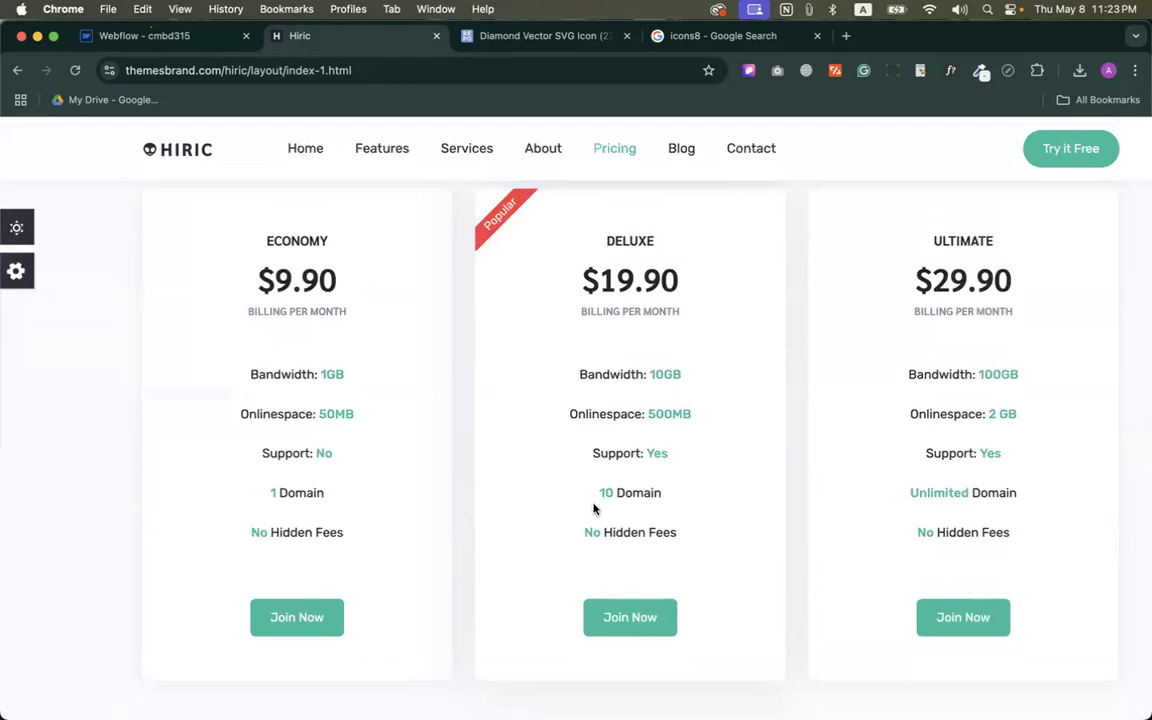
{"action": "triple_click", "coordinate": [592, 372]}
{"action": "left_click_drag", "start_coordinate": [569, 411], "coordinate": [697, 414]}
{"action": "left_click", "coordinate": [630, 370]}
{"action": "scroll", "coordinate": [579, 358], "scroll_direction": "up", "scroll_amount": 1}
{"action": "scroll", "coordinate": [579, 358], "scroll_direction": "up", "scroll_amount": 1}
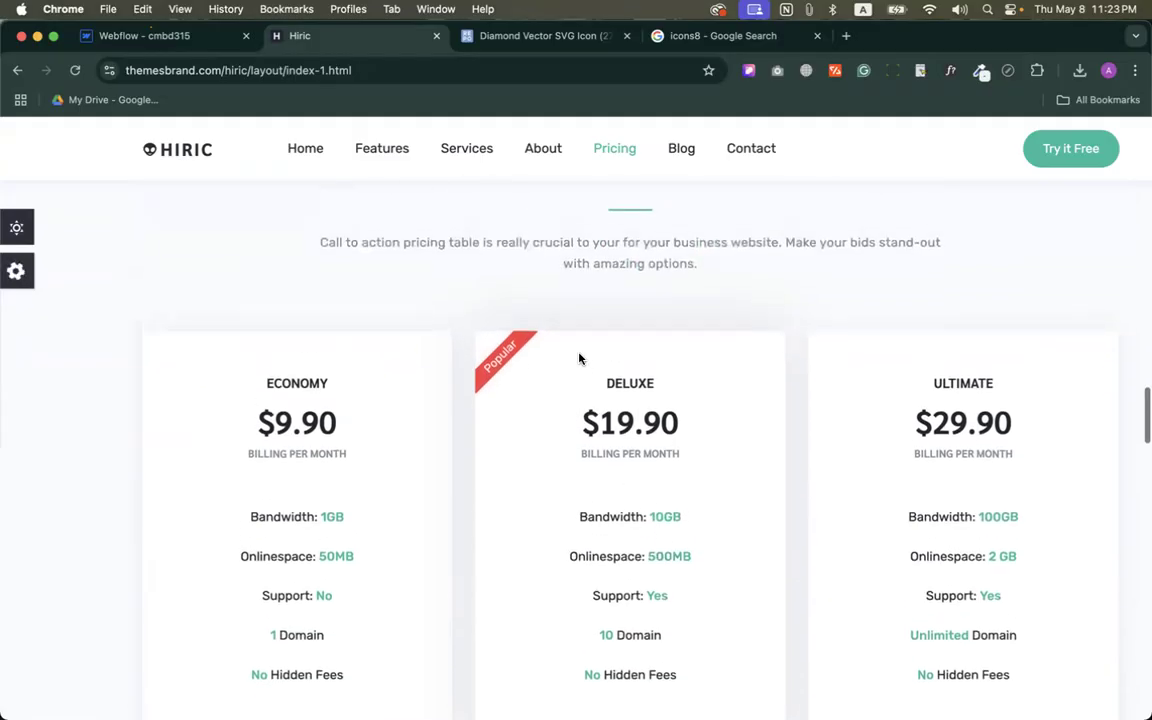
{"action": "scroll", "coordinate": [579, 358], "scroll_direction": "down", "scroll_amount": 2}
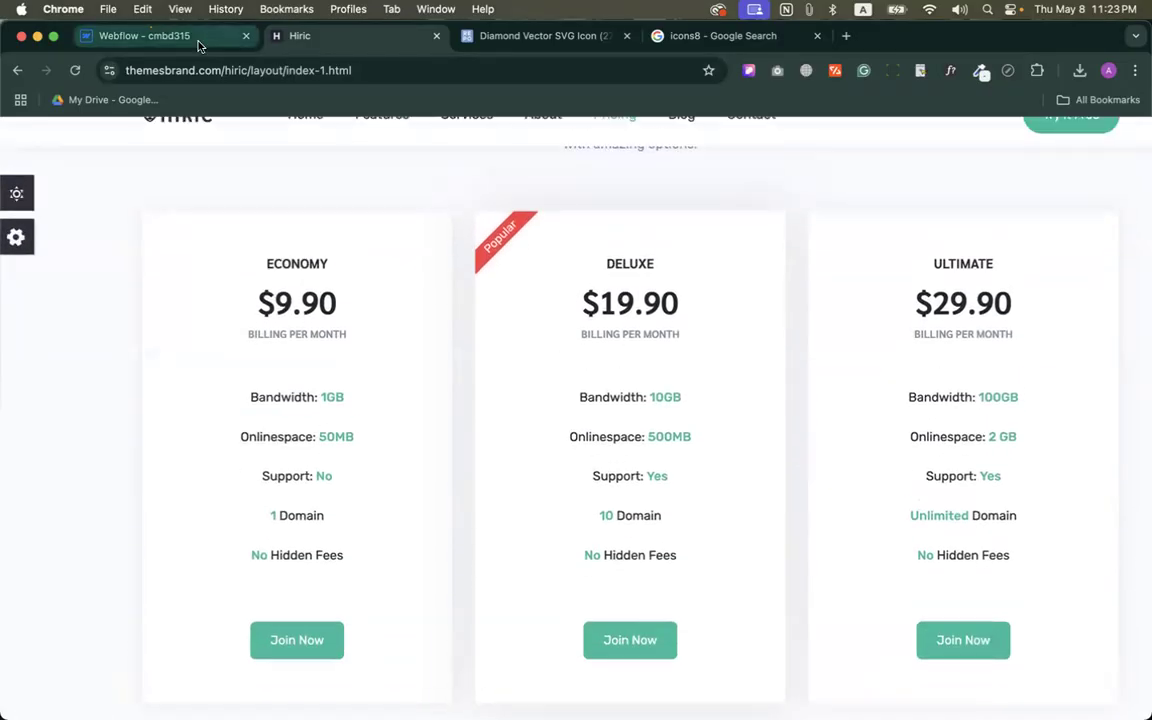
Back in Webflow, add a new section directly below the team section.
{"action": "left_click", "coordinate": [150, 36]}
{"action": "scroll", "coordinate": [468, 483], "scroll_direction": "down", "scroll_amount": 3}
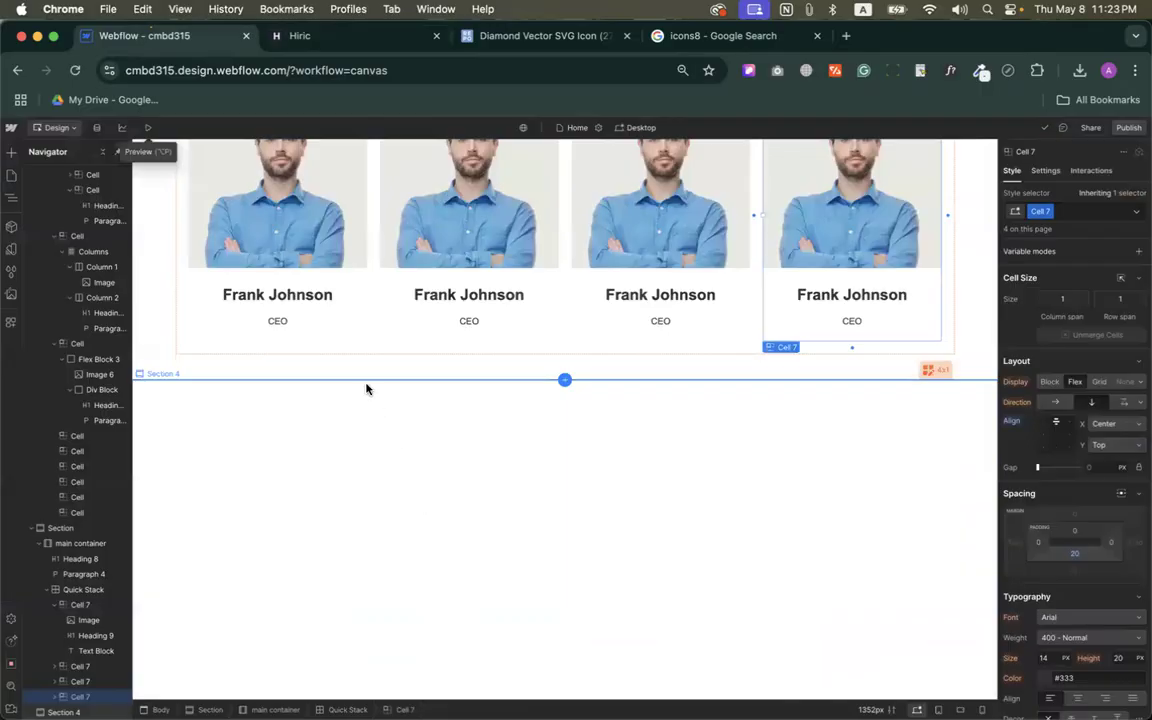
{"action": "left_click", "coordinate": [11, 152]}
{"action": "left_click_drag", "start_coordinate": [48, 262], "coordinate": [337, 371]}
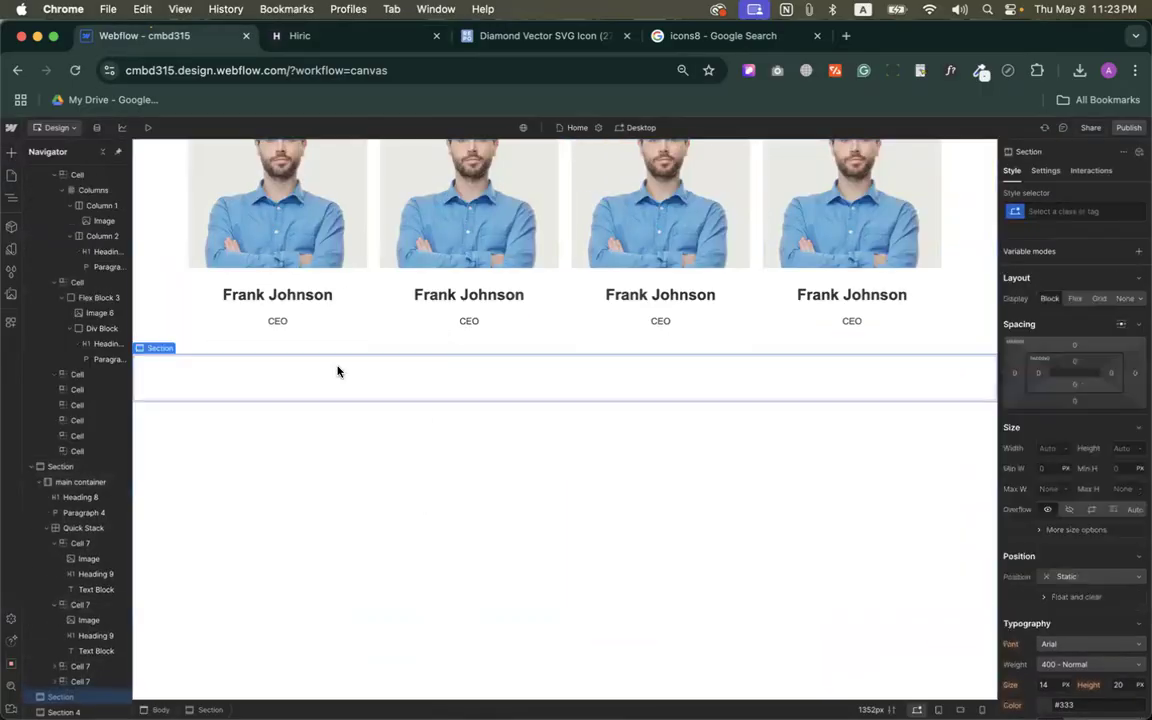
Add a heading to the new section and set its text to "Our Pricing", checking the wording on the Hiric page.
{"action": "left_click", "coordinate": [11, 152]}
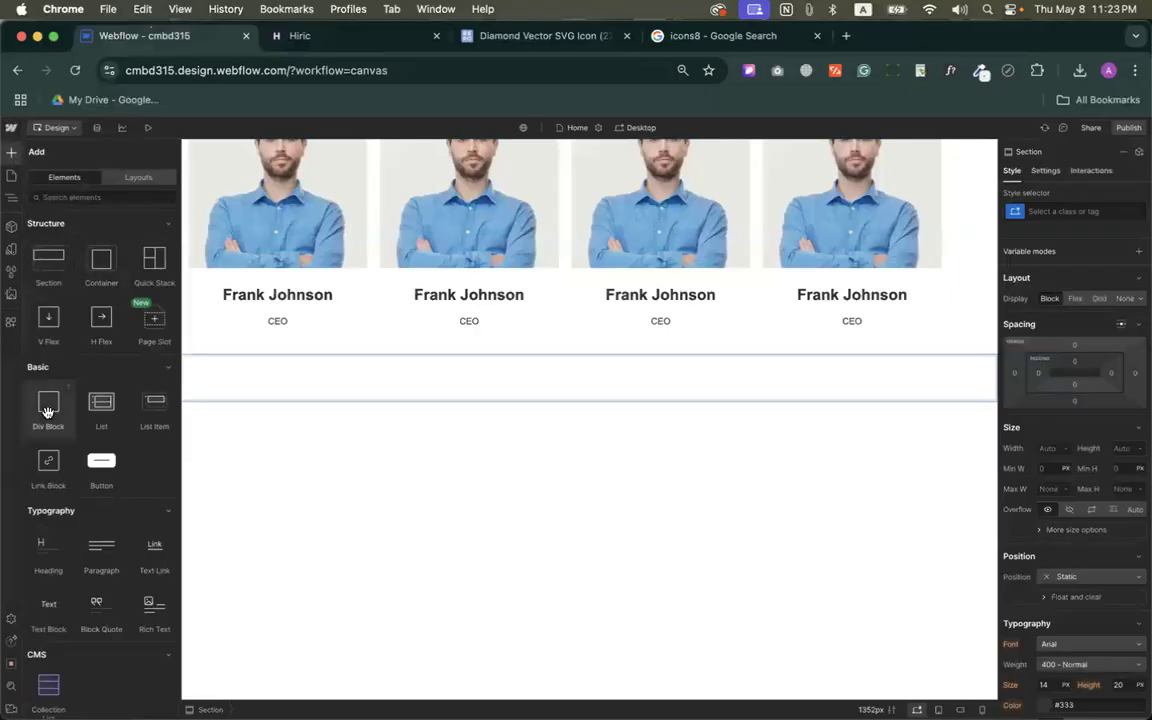
{"action": "left_click_drag", "start_coordinate": [45, 548], "coordinate": [350, 378]}
{"action": "left_click", "coordinate": [330, 38]}
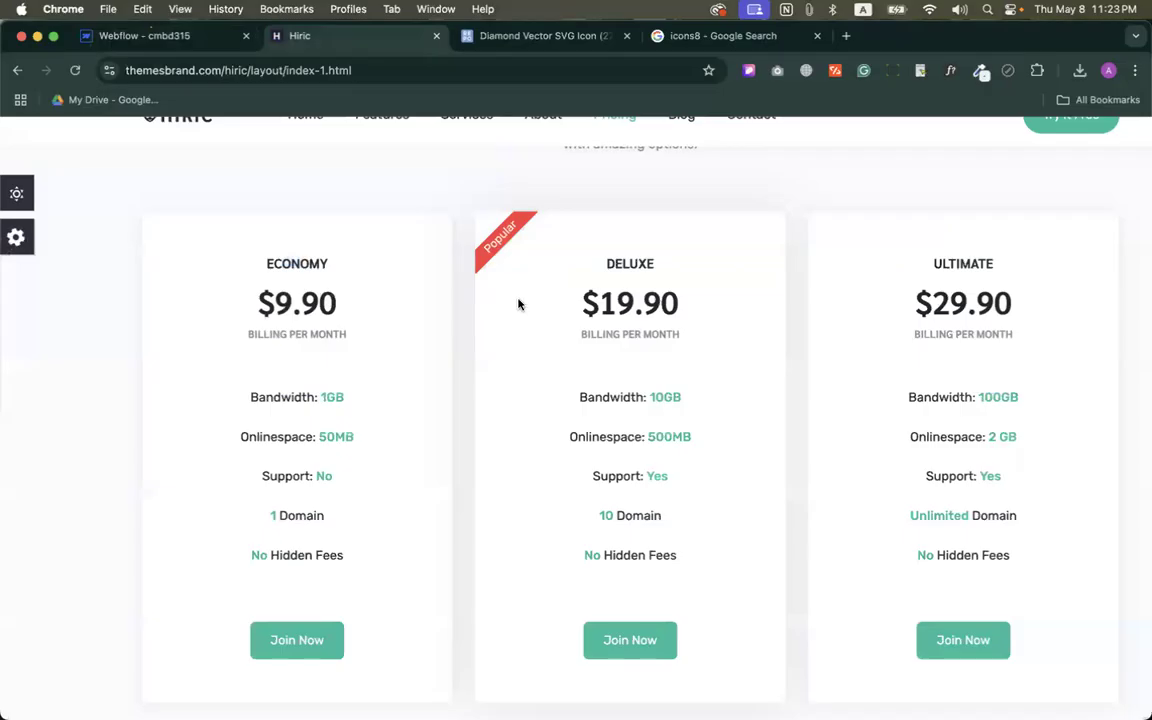
{"action": "scroll", "coordinate": [518, 304], "scroll_direction": "up", "scroll_amount": 5}
{"action": "triple_click", "coordinate": [552, 272]}
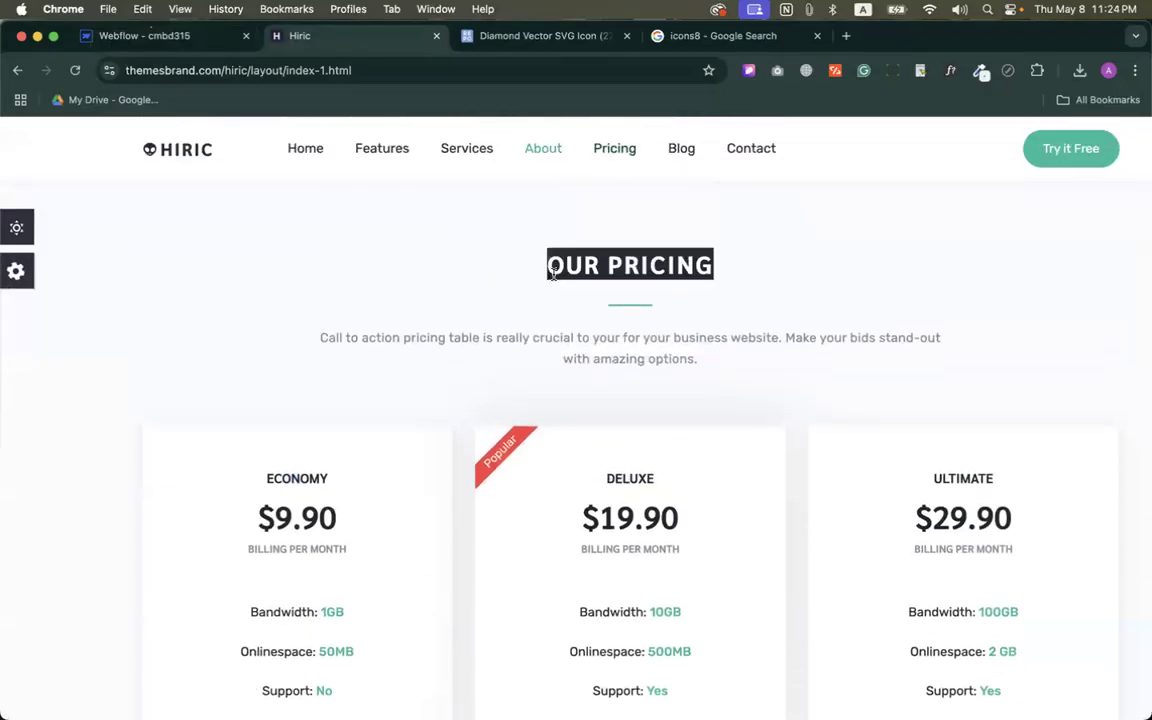
{"action": "left_click", "coordinate": [150, 36]}
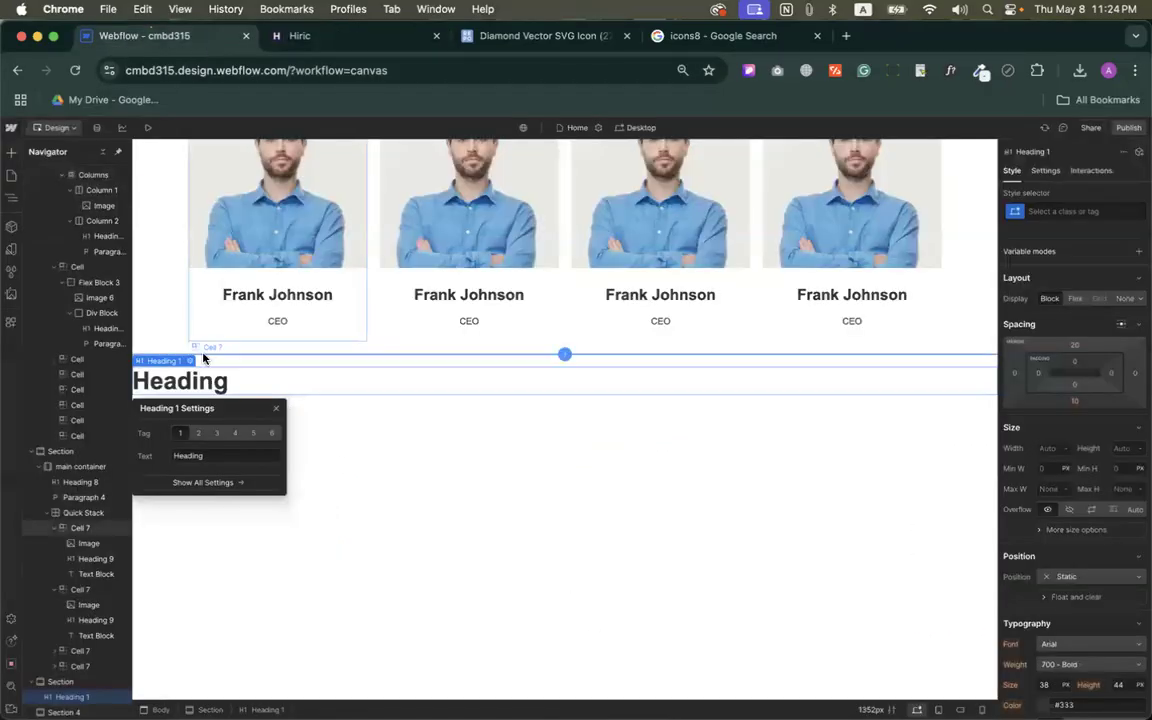
{"action": "left_click", "coordinate": [187, 382]}
{"action": "double_click", "coordinate": [187, 382]}
{"action": "type", "text": "Our Pricing"}
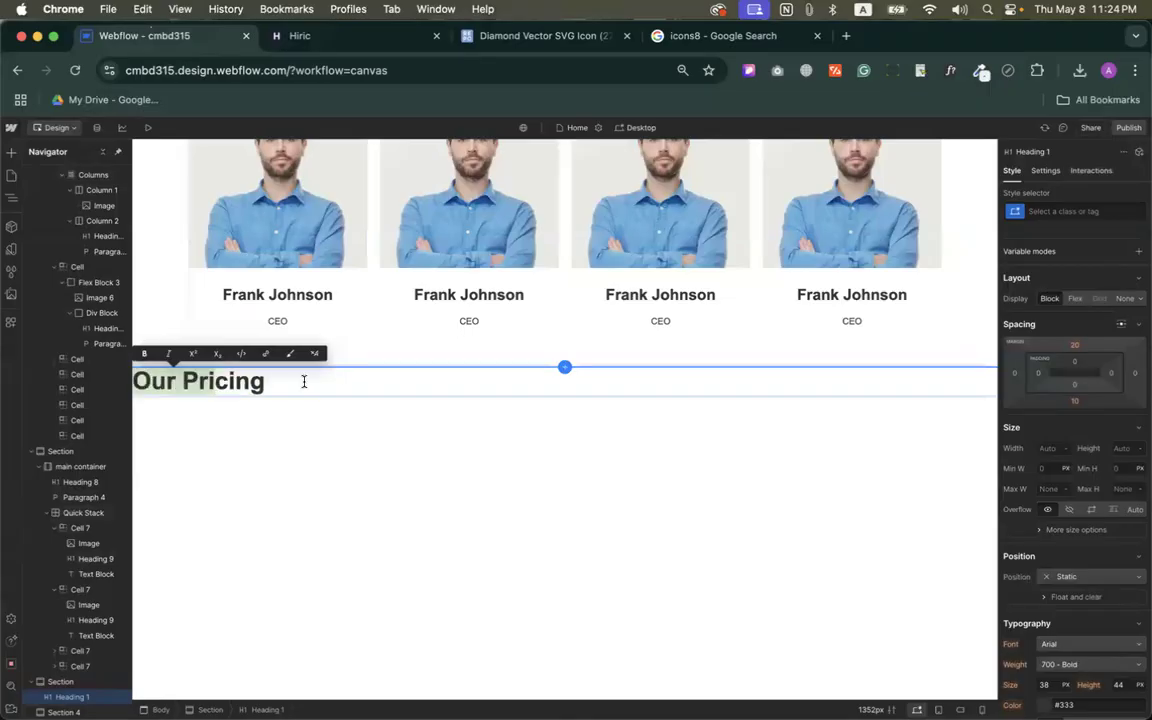
{"action": "key", "text": "Escape"}
Centre-align the "Our Pricing" heading's text.
{"action": "scroll", "coordinate": [1060, 480], "scroll_direction": "down", "scroll_amount": 4}
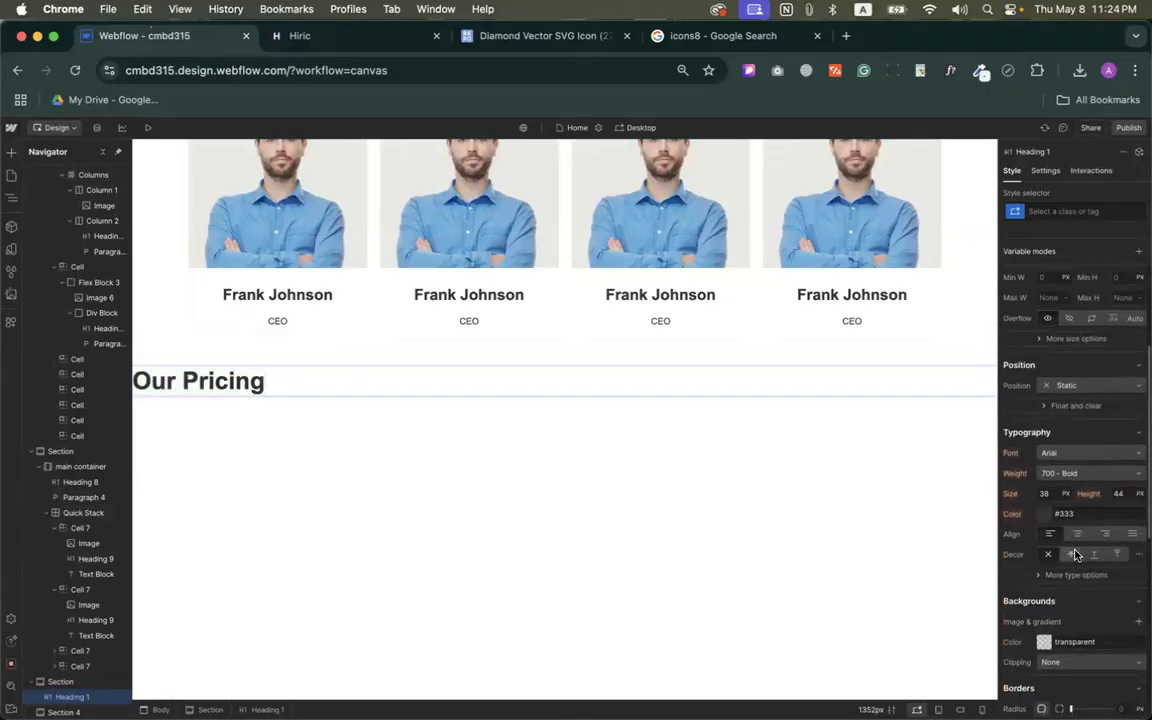
{"action": "left_click", "coordinate": [1077, 534]}
{"action": "scroll", "coordinate": [419, 406], "scroll_direction": "down", "scroll_amount": 1}
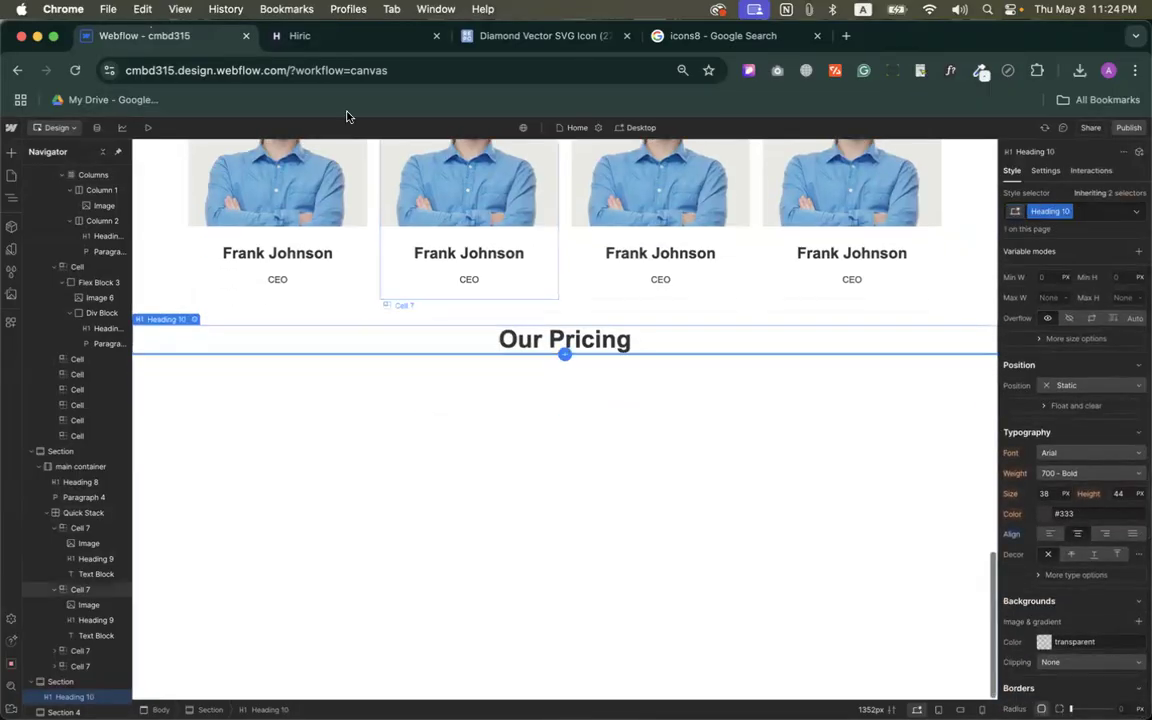
Add a paragraph below the "Our Pricing" heading with the intro text copied from Hiric's pricing section, and centre-align it.
{"action": "left_click", "coordinate": [326, 35]}
{"action": "triple_click", "coordinate": [531, 333]}
{"action": "key", "text": "cmd+c"}
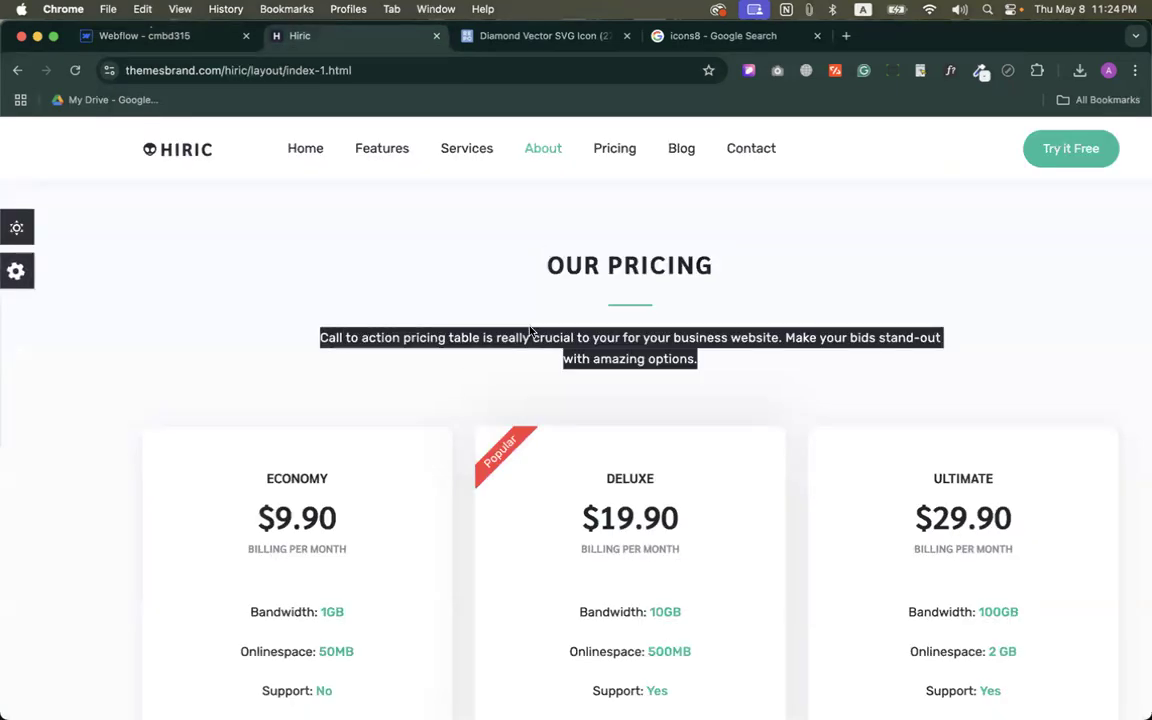
{"action": "left_click", "coordinate": [150, 36]}
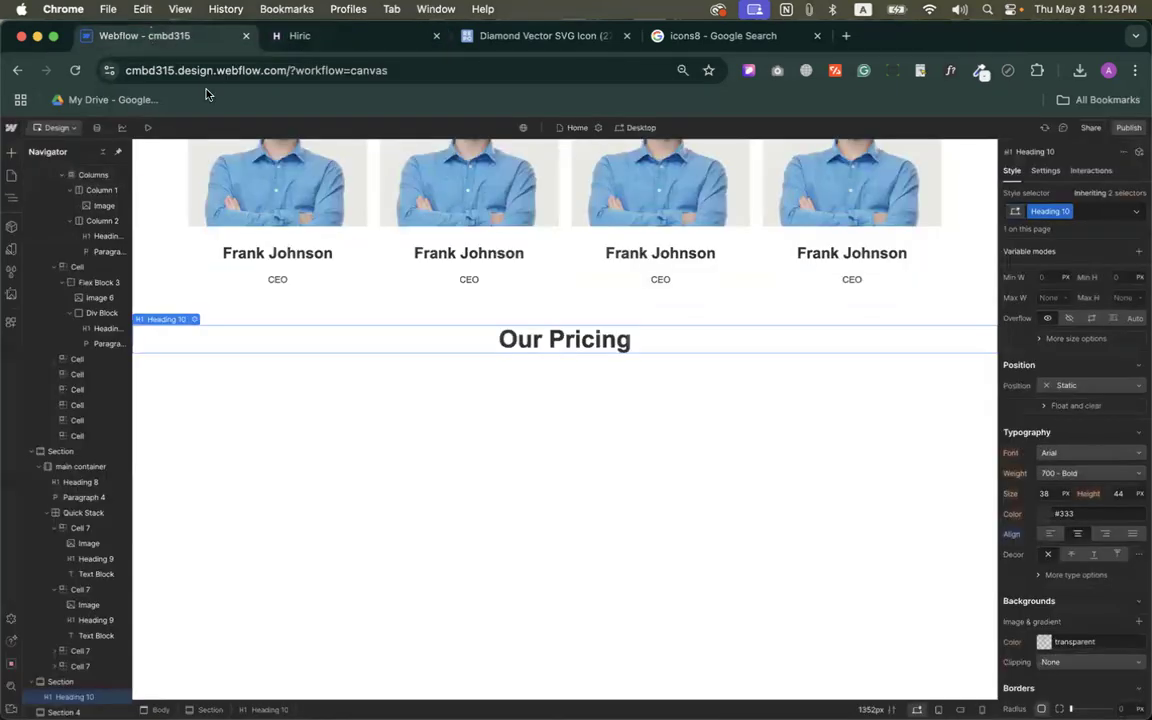
{"action": "left_click", "coordinate": [11, 152]}
{"action": "scroll", "coordinate": [90, 350], "scroll_direction": "down", "scroll_amount": 3}
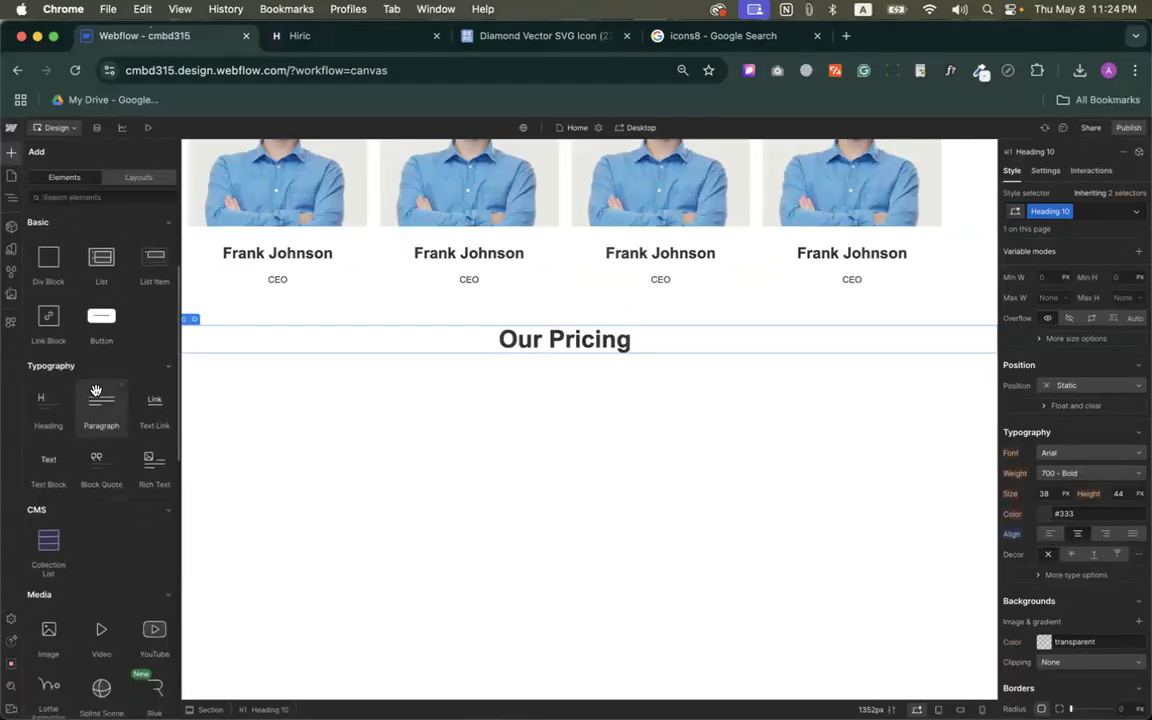
{"action": "left_click_drag", "start_coordinate": [217, 404], "coordinate": [545, 375]}
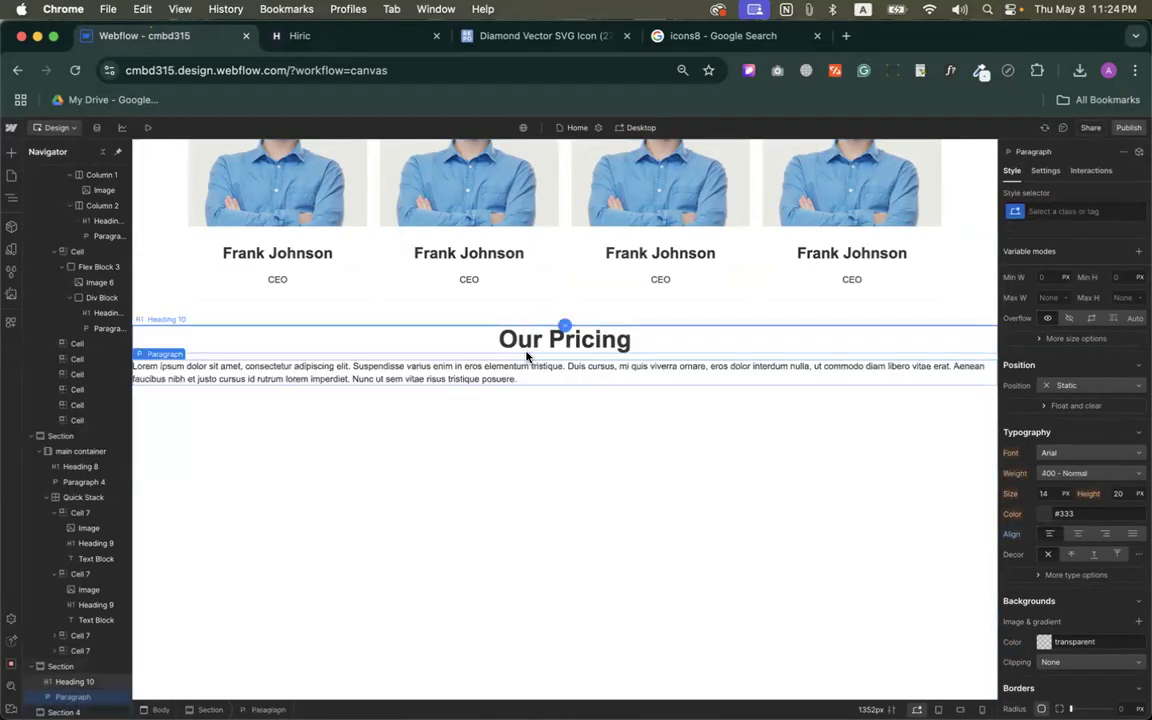
{"action": "double_click", "coordinate": [494, 370]}
{"action": "key", "text": "cmd+v"}
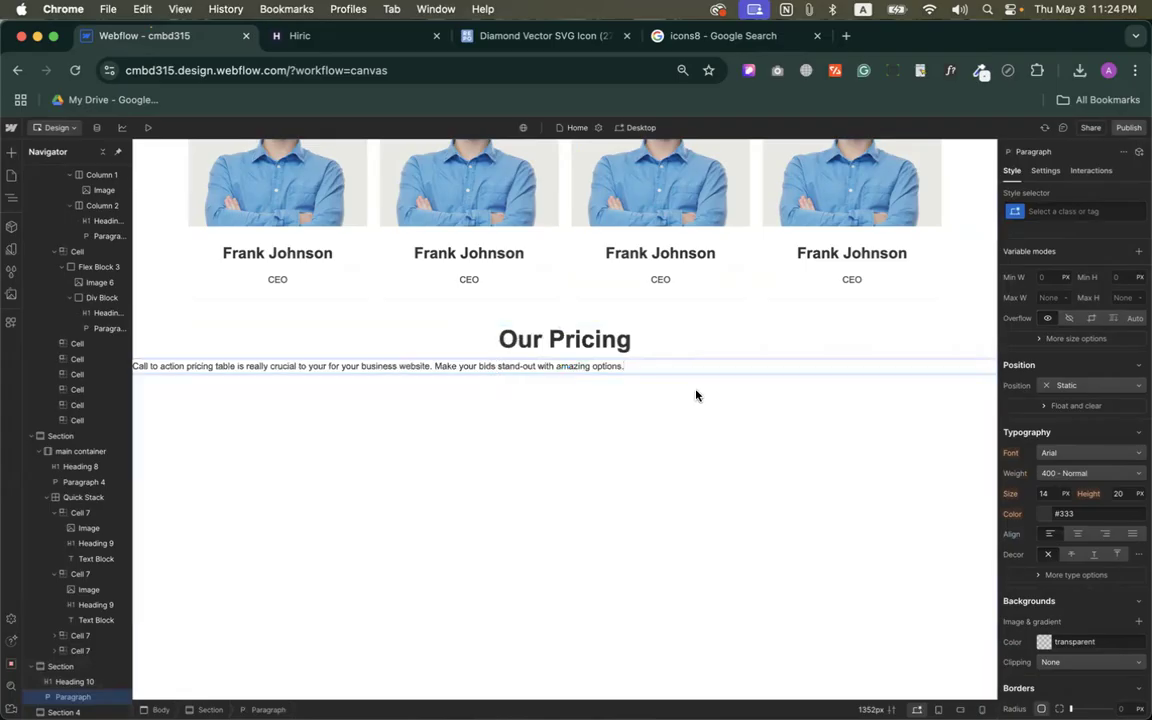
{"action": "left_click", "coordinate": [1080, 534]}
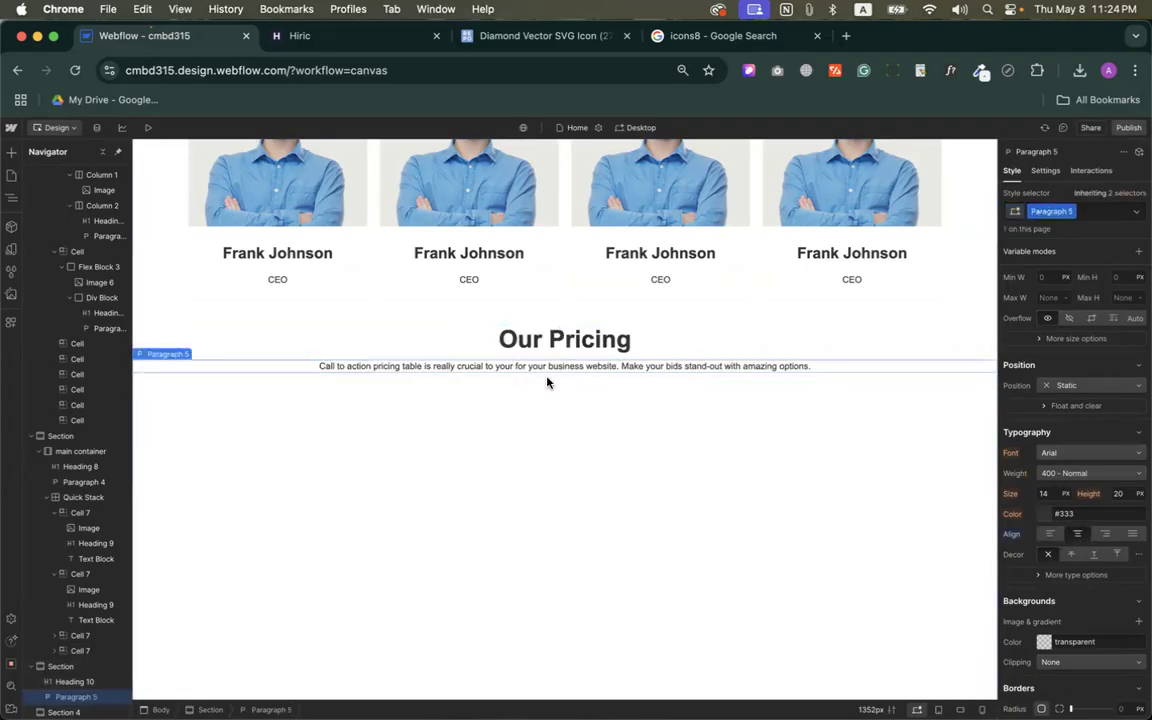
Check the divider under Hiric's pricing heading, then copy the green divider block from Webflow's "Our Services" section.
{"action": "left_click", "coordinate": [313, 38]}
{"action": "left_click", "coordinate": [616, 309]}
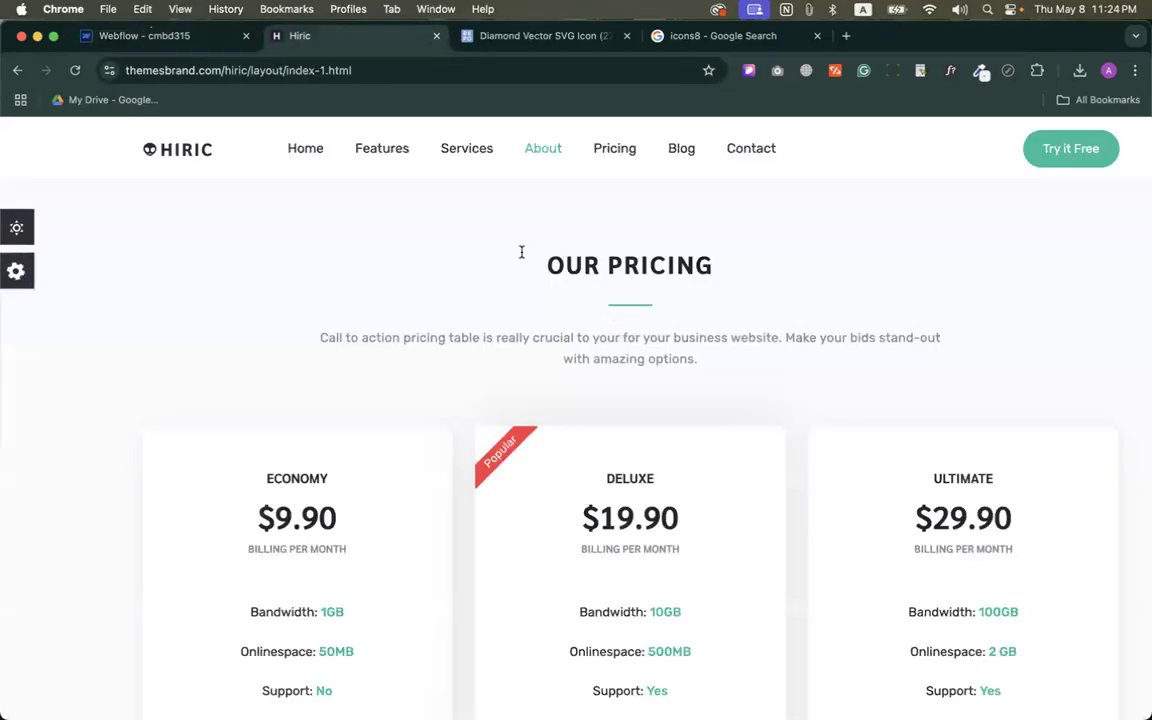
{"action": "left_click", "coordinate": [150, 36]}
{"action": "scroll", "coordinate": [530, 399], "scroll_direction": "up", "scroll_amount": 3}
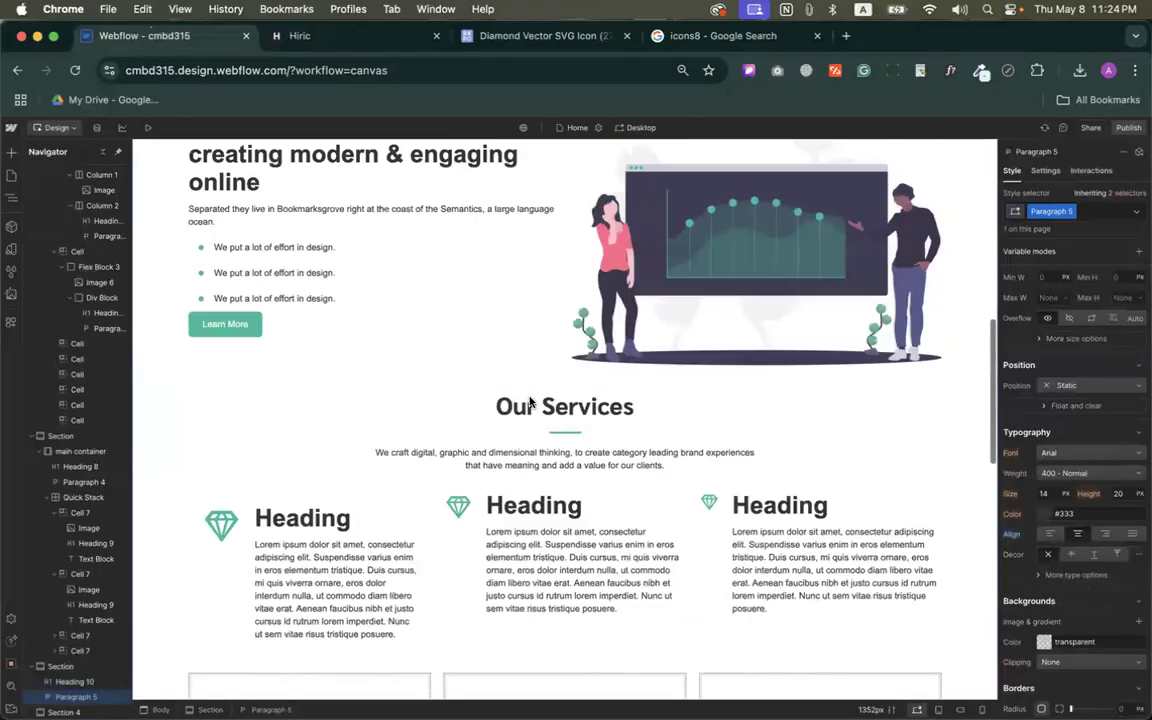
{"action": "left_click", "coordinate": [565, 434]}
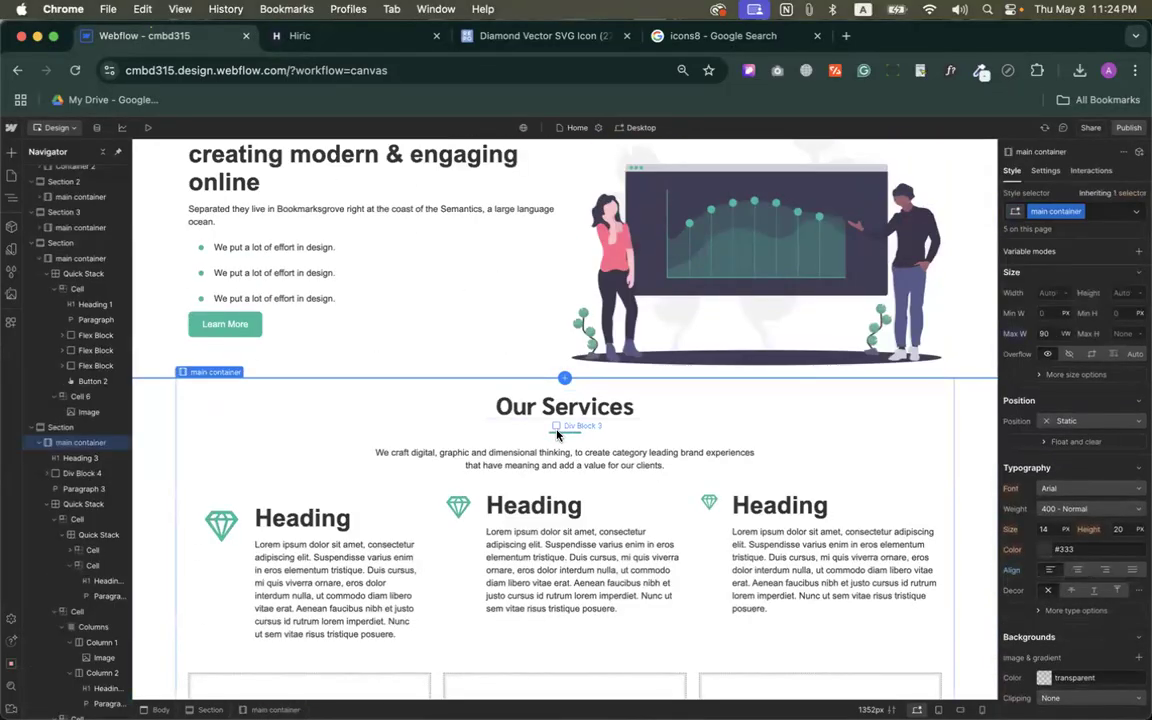
{"action": "left_click", "coordinate": [557, 434]}
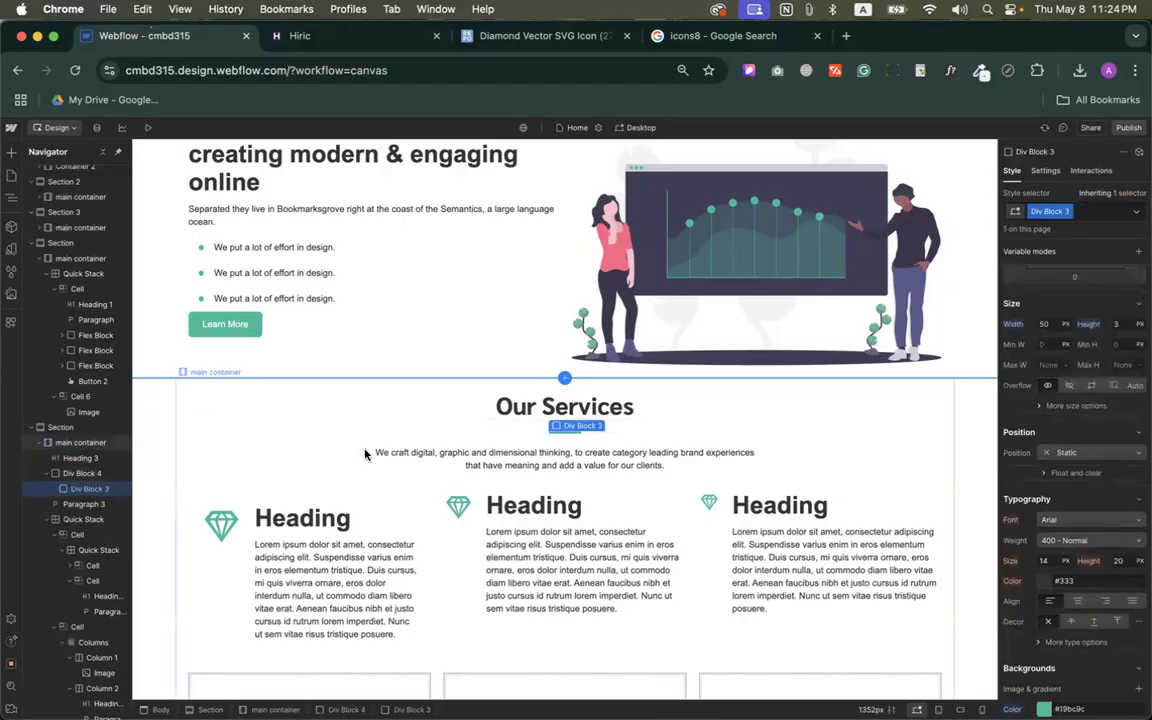
{"action": "left_click", "coordinate": [57, 474]}
{"action": "left_click", "coordinate": [58, 474]}
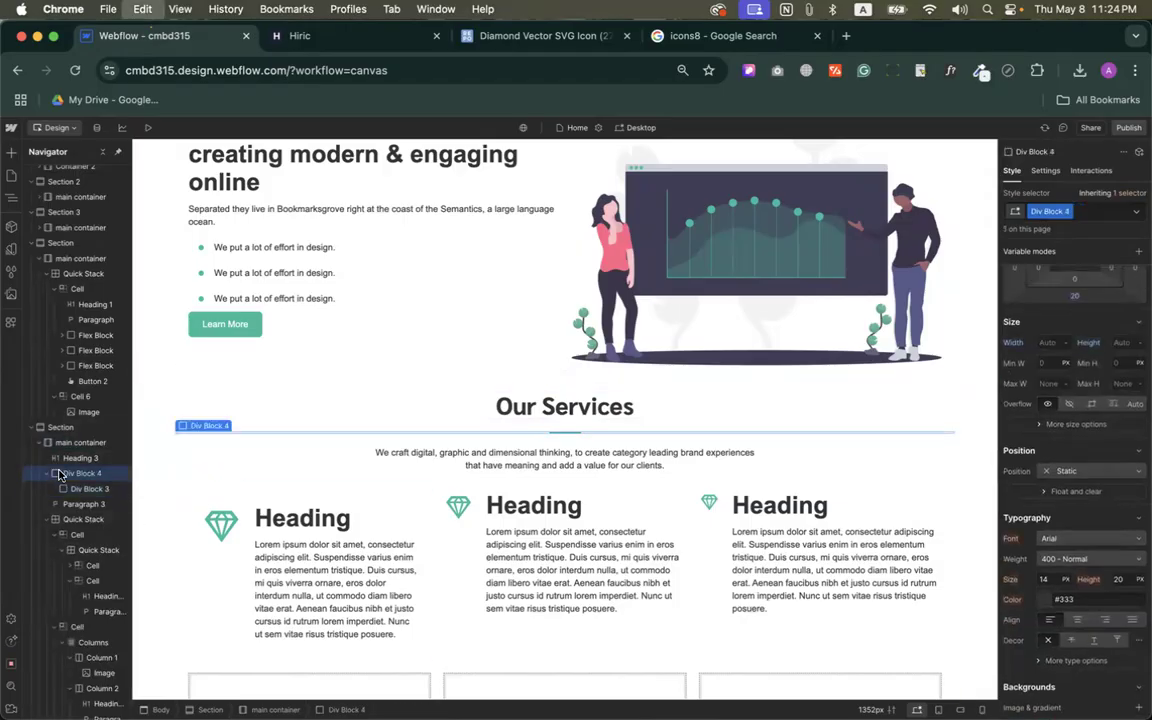
Paste the copied divider block directly below the "Our Pricing" heading.
{"action": "scroll", "coordinate": [70, 450], "scroll_direction": "down", "scroll_amount": 5}
{"action": "scroll", "coordinate": [430, 502], "scroll_direction": "down", "scroll_amount": 8}
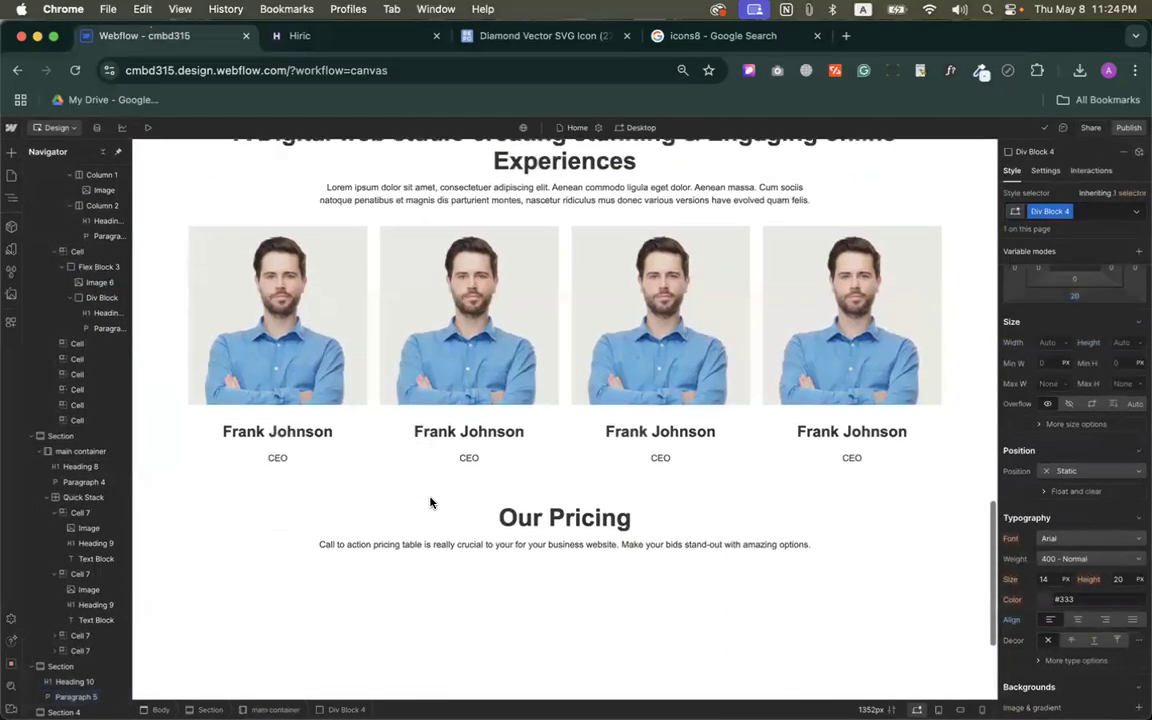
{"action": "scroll", "coordinate": [430, 502], "scroll_direction": "down", "scroll_amount": 2}
{"action": "left_click", "coordinate": [560, 308]}
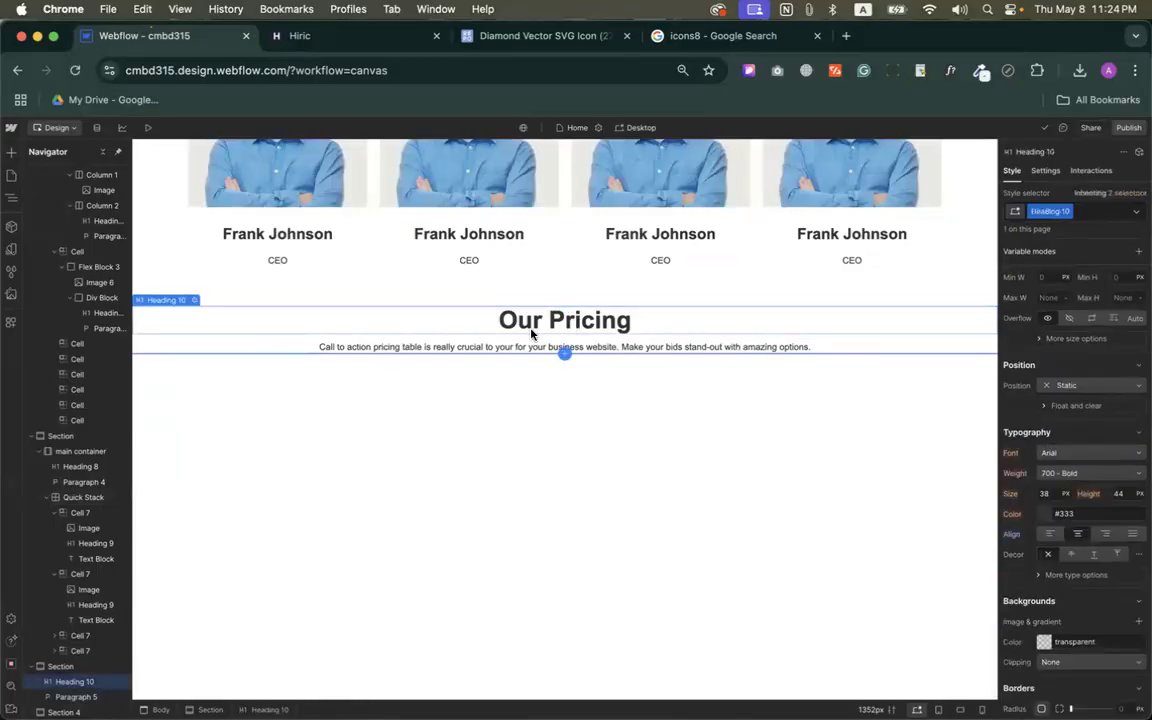
{"action": "key", "text": "super+v"}
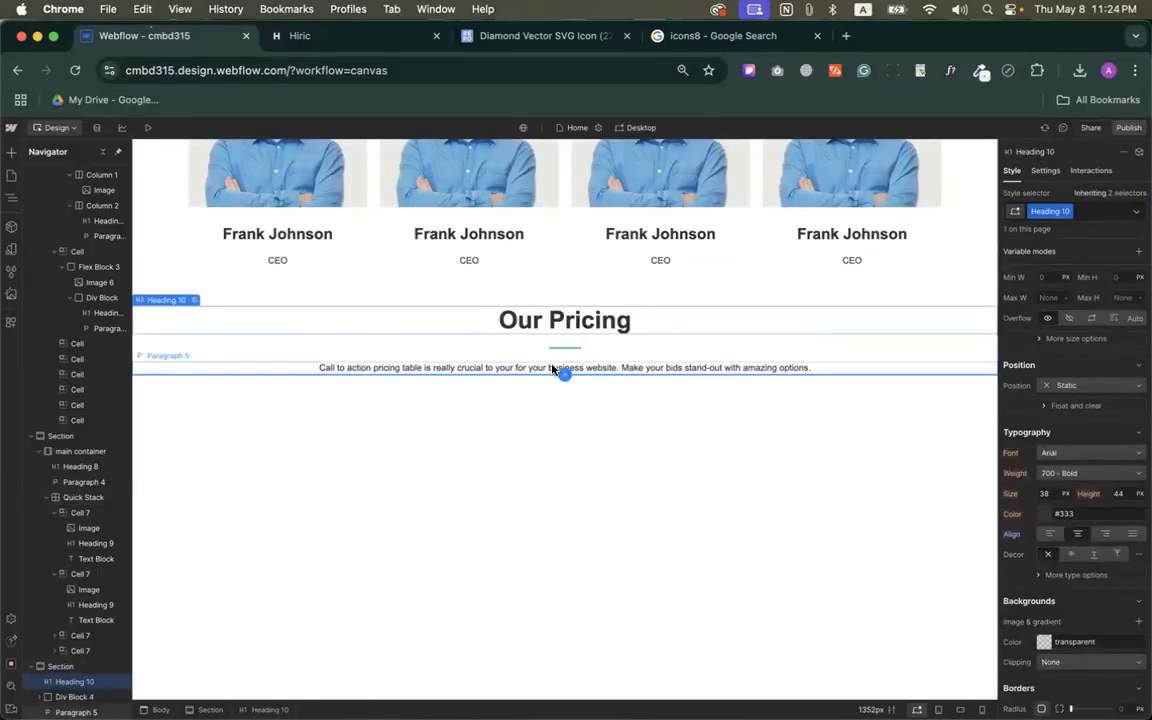
Add a three-column Quick Stack to the pricing section, placed below the intro paragraph.
{"action": "left_click", "coordinate": [12, 152]}
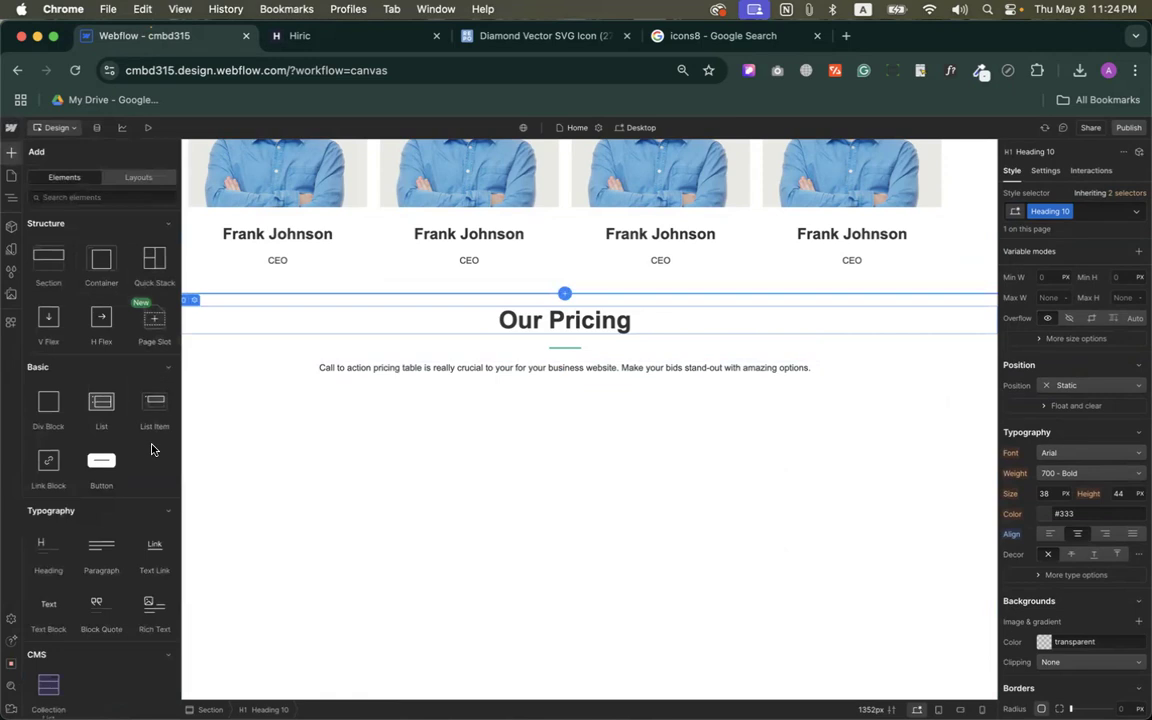
{"action": "left_click_drag", "start_coordinate": [154, 250], "coordinate": [534, 370]}
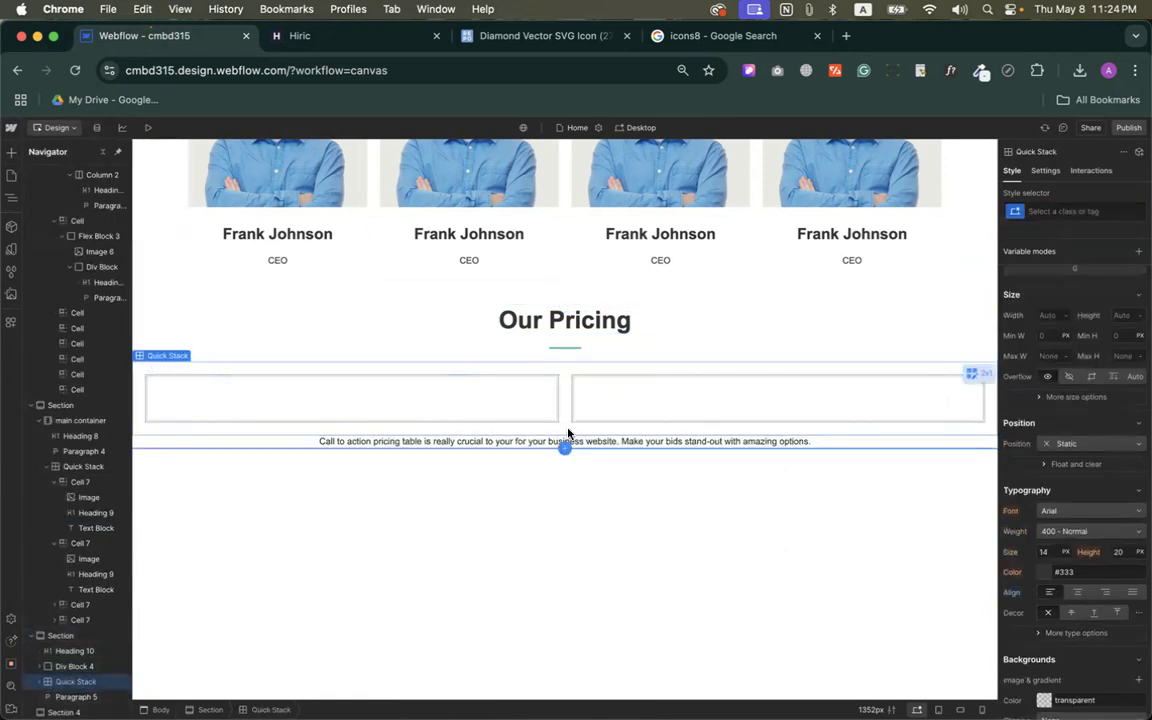
{"action": "left_click_drag", "start_coordinate": [563, 443], "coordinate": [574, 356]}
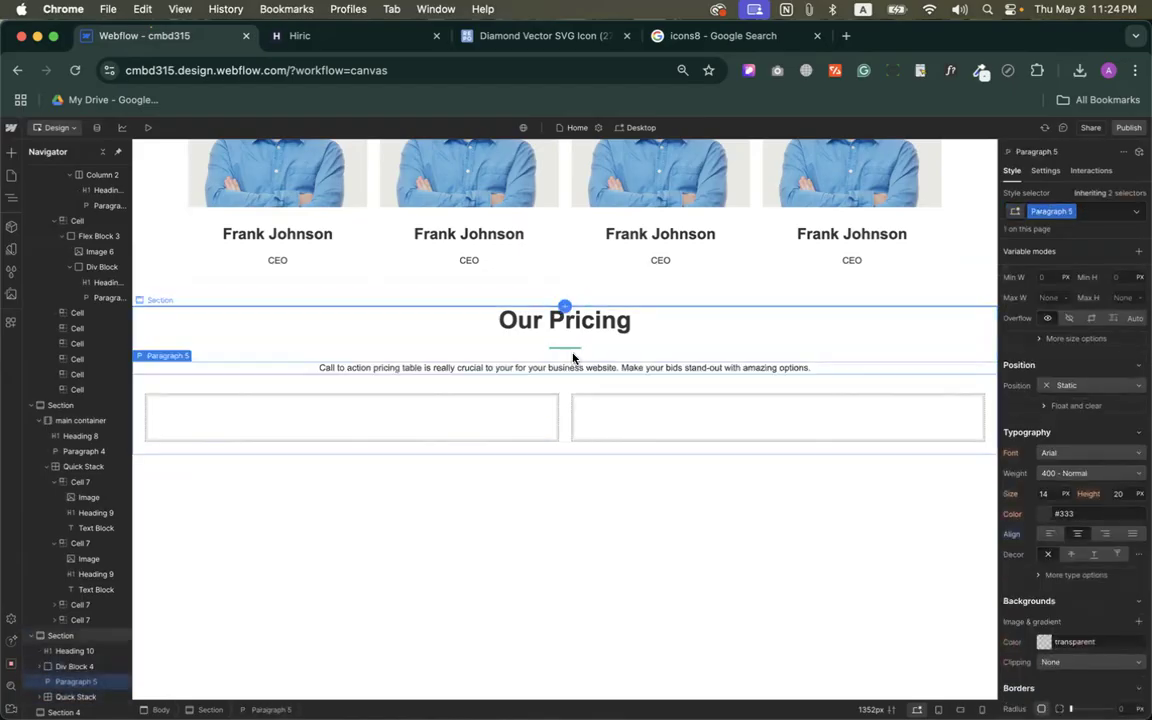
{"action": "left_click", "coordinate": [467, 421]}
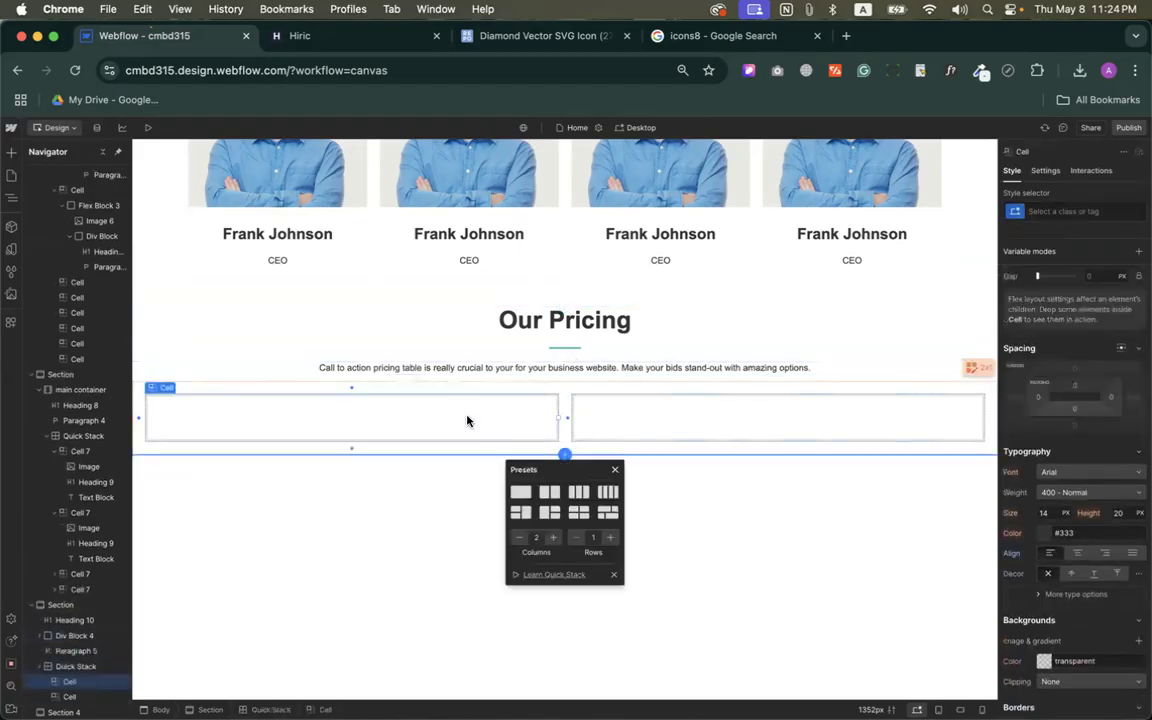
{"action": "left_click", "coordinate": [594, 388]}
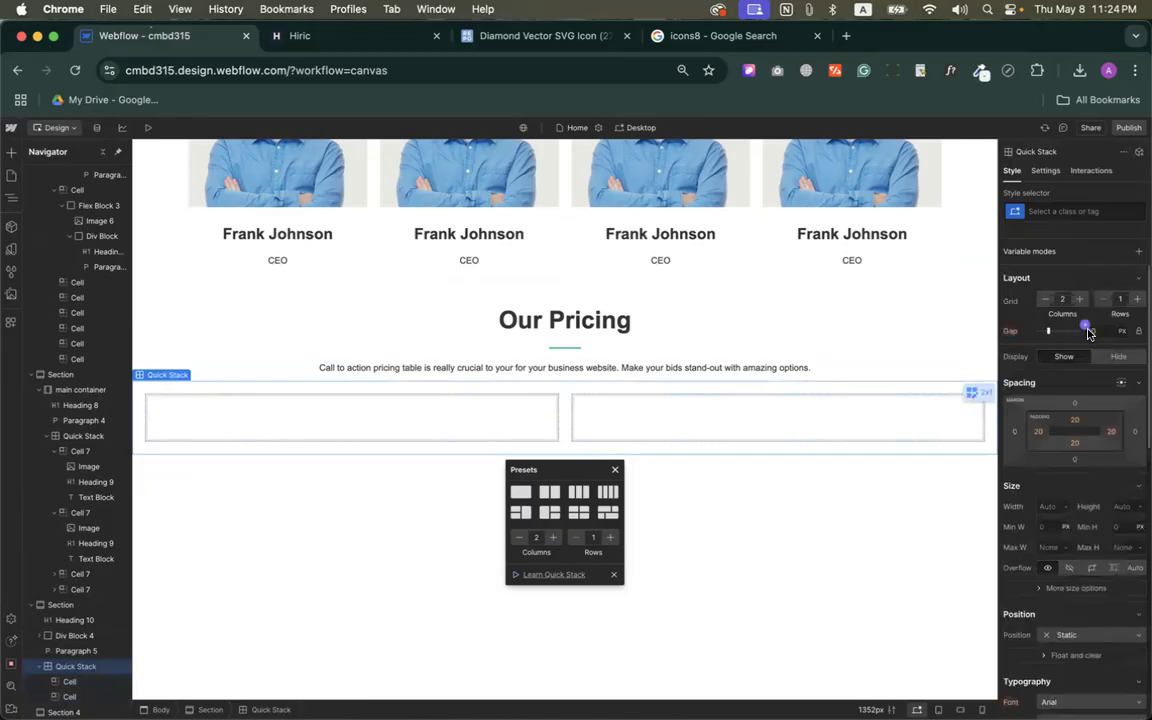
{"action": "left_click", "coordinate": [1080, 302]}
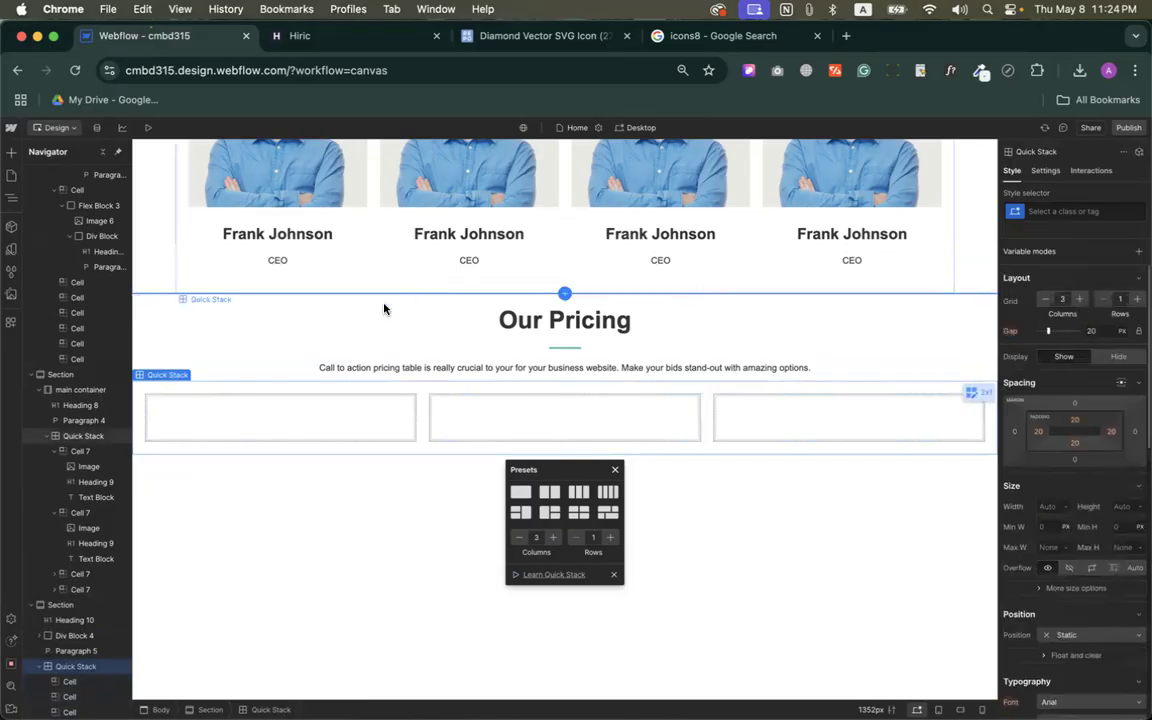
Add a div block inside the pricing stack's first cell, checking the card layout on the Hiric page.
{"action": "left_click", "coordinate": [345, 405]}
{"action": "left_click", "coordinate": [262, 33]}
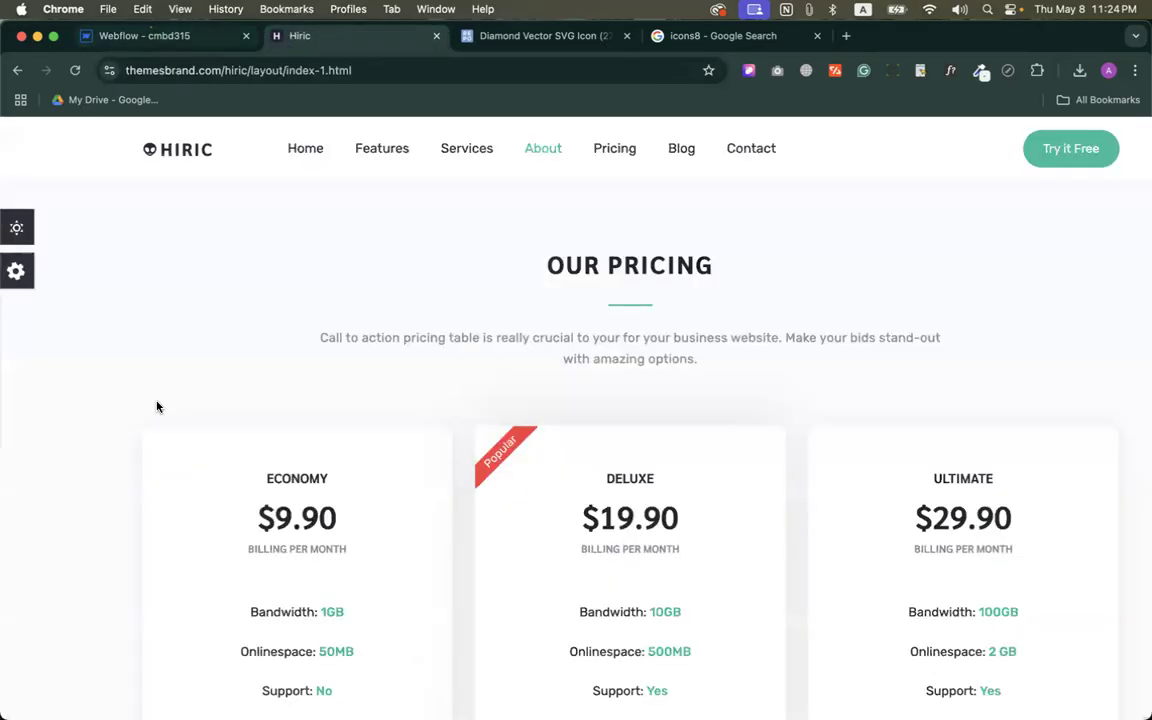
{"action": "scroll", "coordinate": [296, 513], "scroll_direction": "down", "scroll_amount": 3}
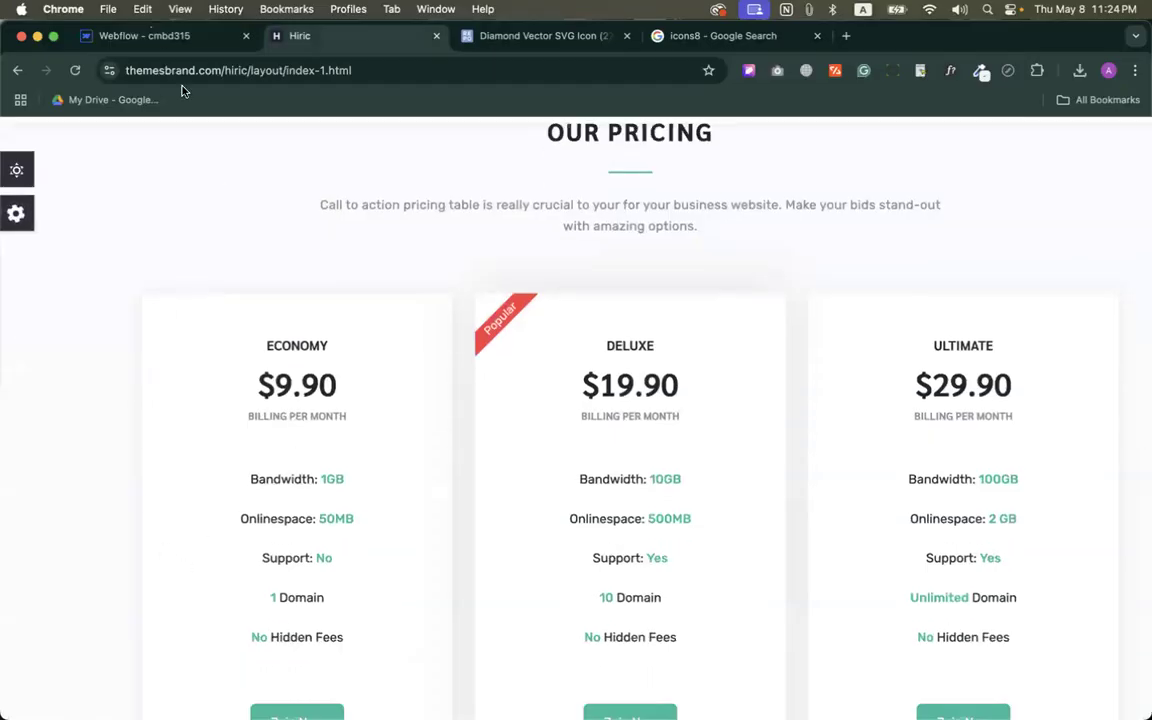
{"action": "left_click", "coordinate": [155, 37]}
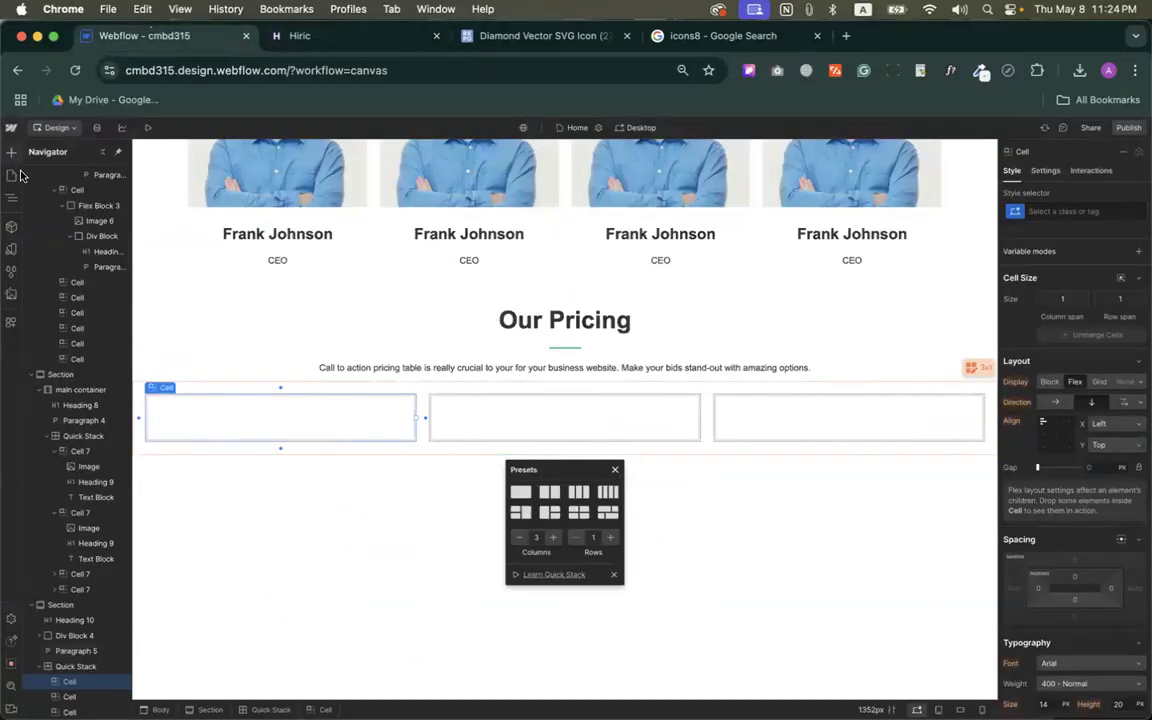
{"action": "key", "text": "a"}
{"action": "left_click_drag", "start_coordinate": [48, 401], "coordinate": [283, 411]}
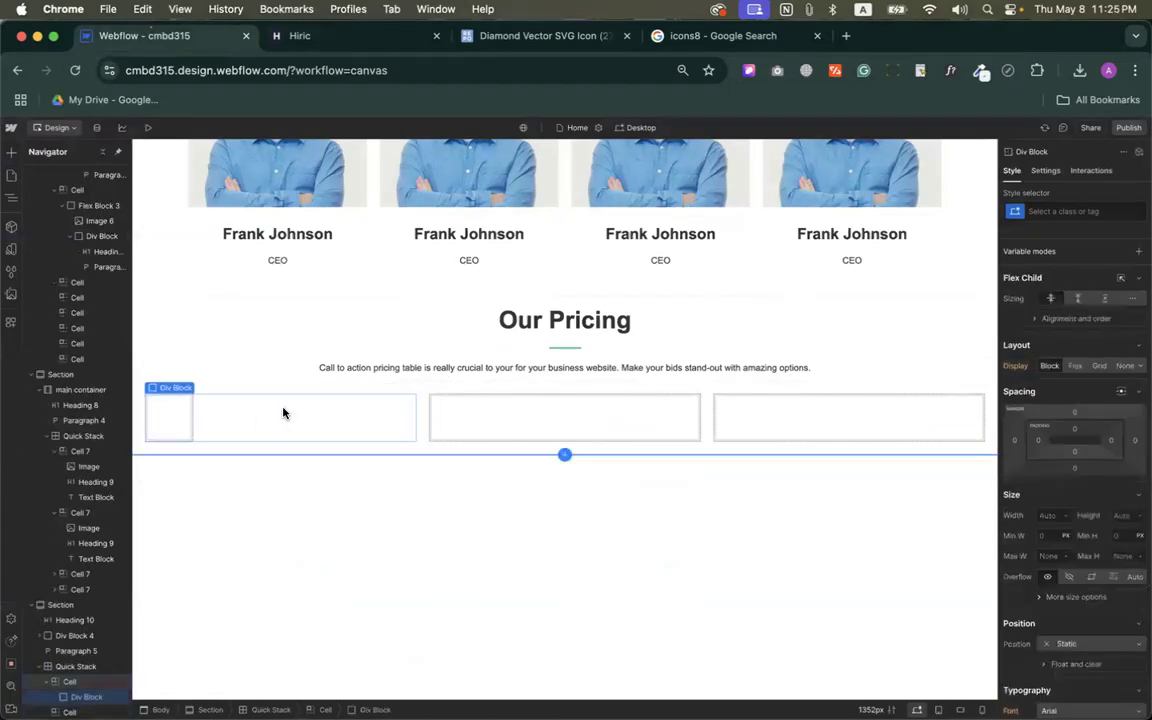
Add the heading "Economy" from Hiric's first pricing card to the div block, and centre the first cell's content horizontally.
{"action": "left_click", "coordinate": [281, 40]}
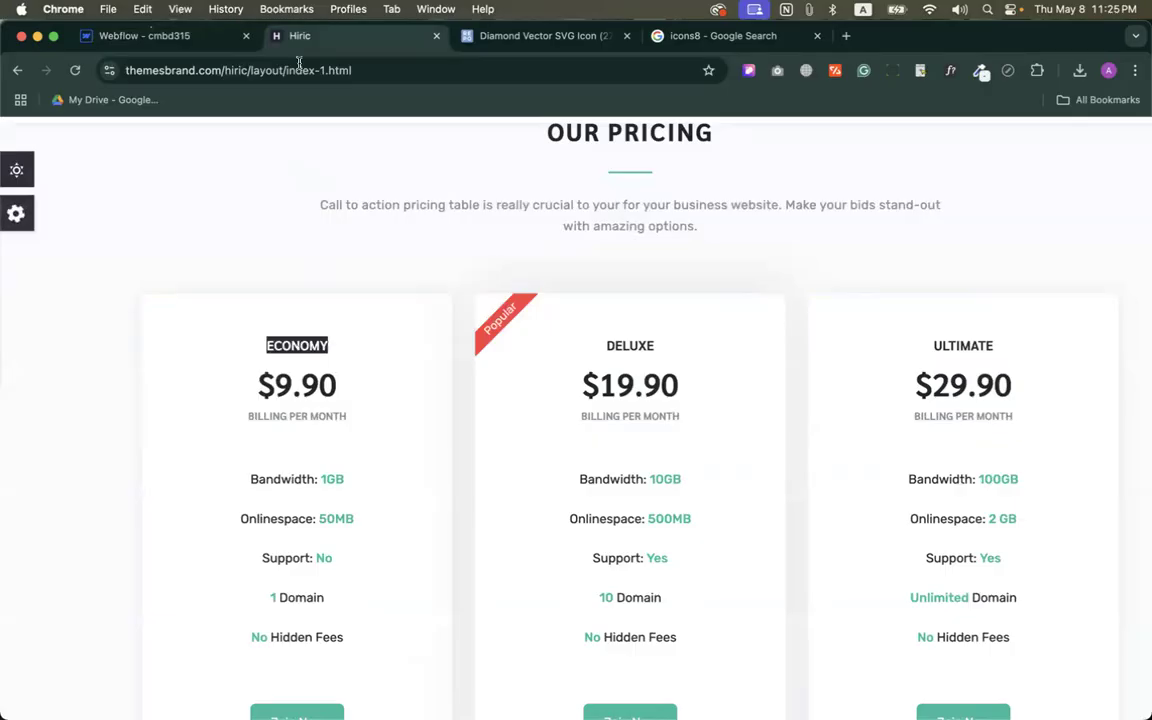
{"action": "left_click", "coordinate": [163, 40]}
{"action": "left_click", "coordinate": [11, 152]}
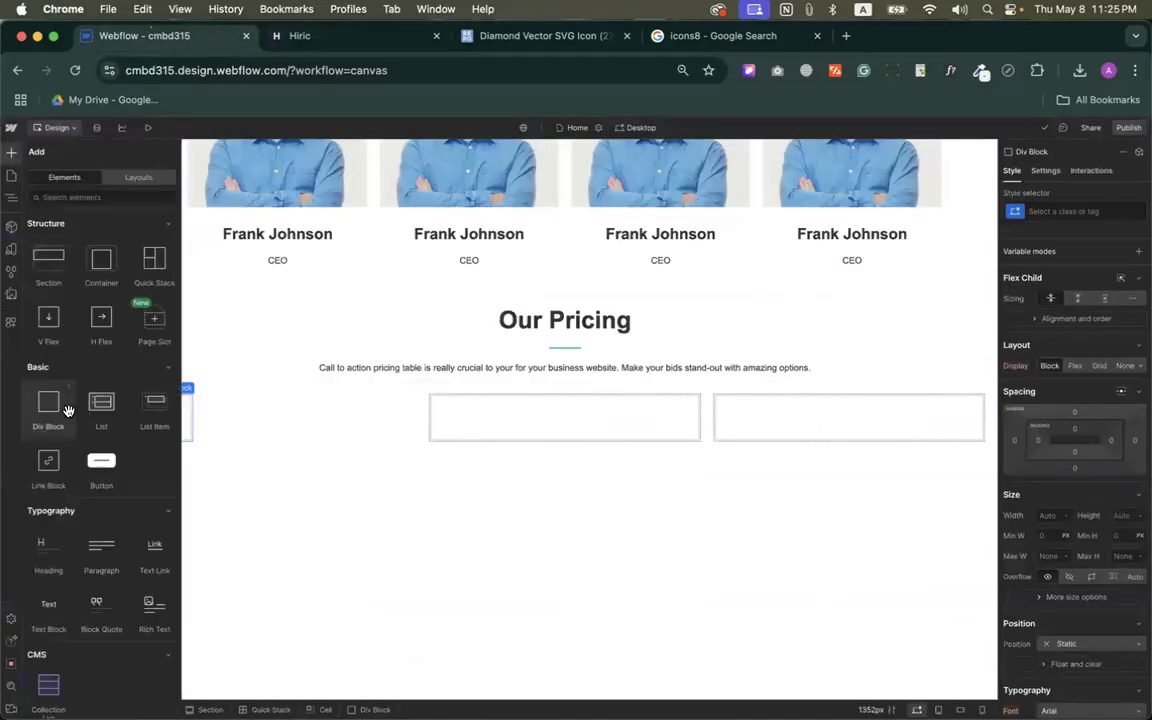
{"action": "left_click", "coordinate": [57, 548]}
{"action": "double_click", "coordinate": [240, 421]}
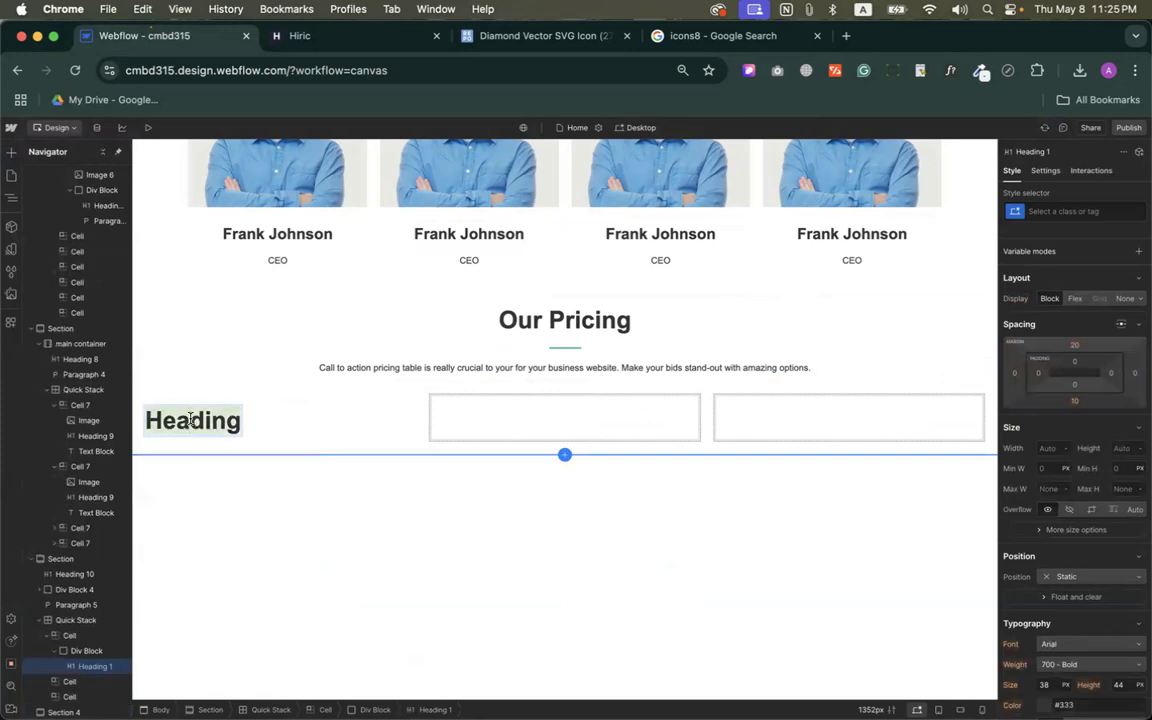
{"action": "type", "text": "Economy"}
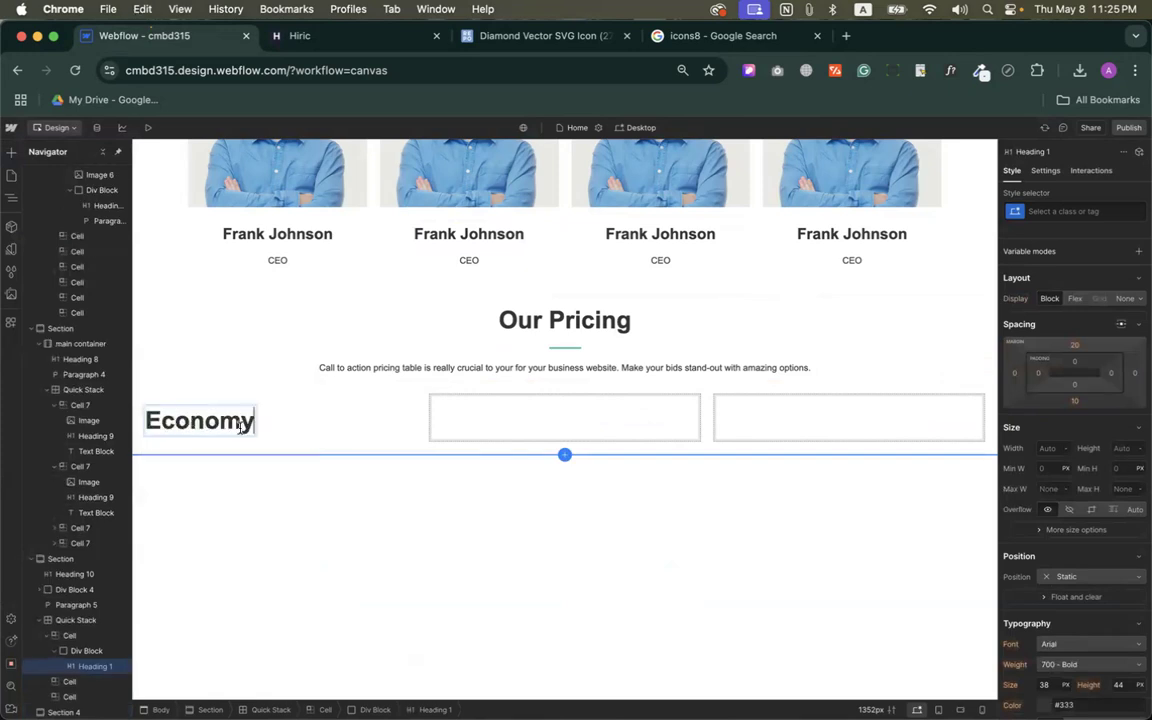
{"action": "left_click", "coordinate": [298, 419]}
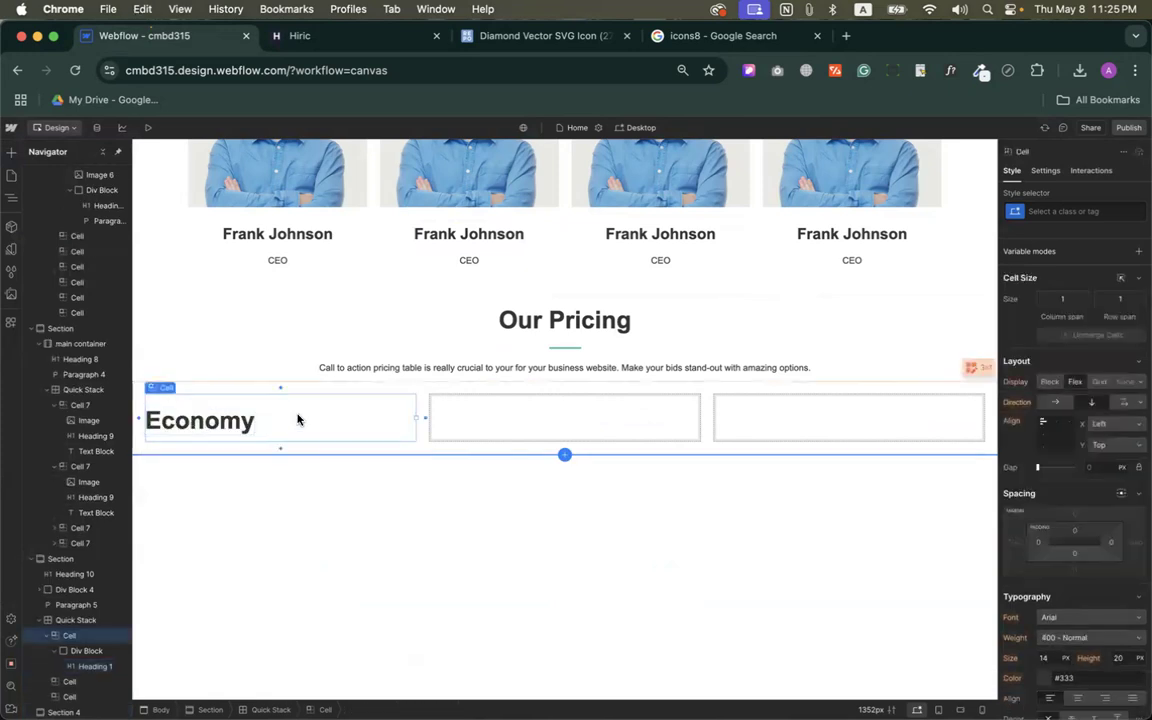
{"action": "left_click", "coordinate": [1057, 421]}
Add a second heading below "Economy" in the first pricing cell, consulting Hiric's Economy card.
{"action": "left_click", "coordinate": [294, 420]}
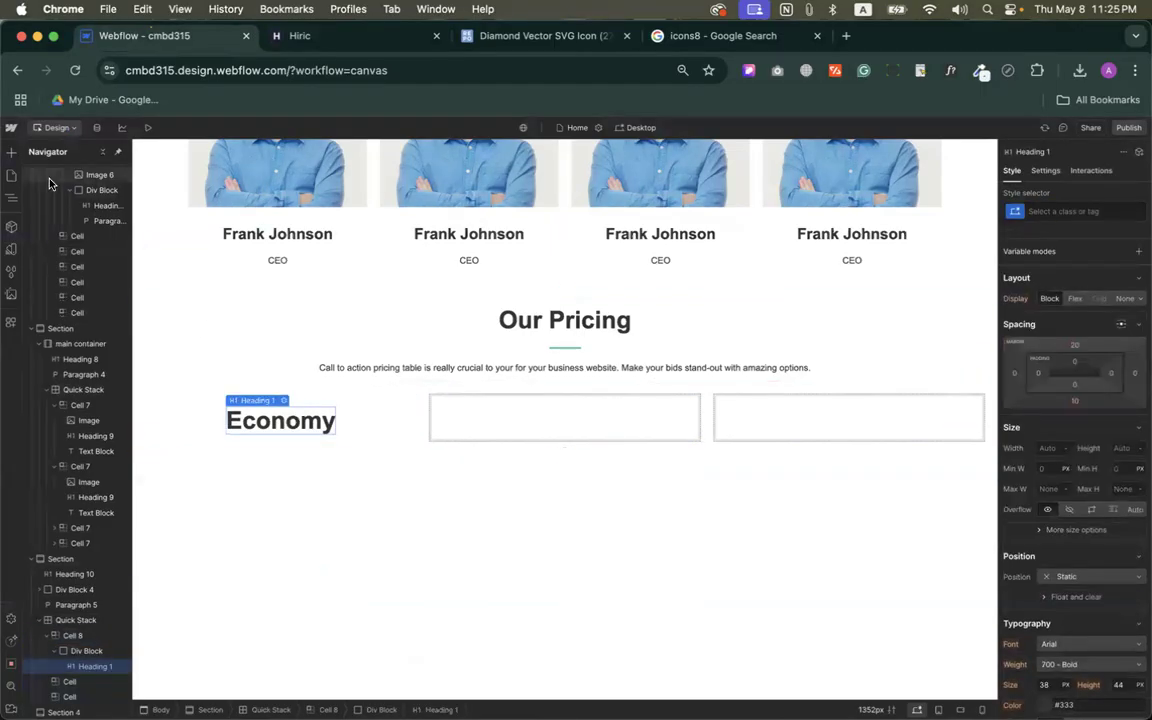
{"action": "left_click", "coordinate": [11, 151]}
{"action": "left_click", "coordinate": [300, 36]}
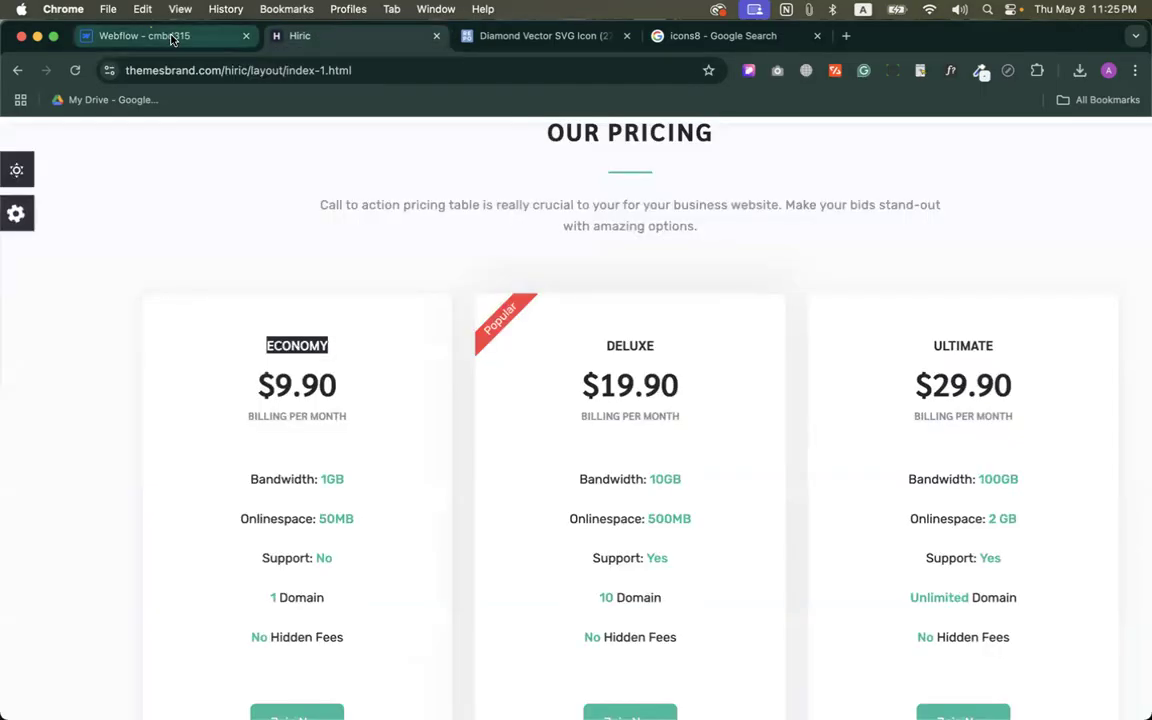
{"action": "left_click", "coordinate": [172, 38]}
{"action": "left_click", "coordinate": [46, 489]}
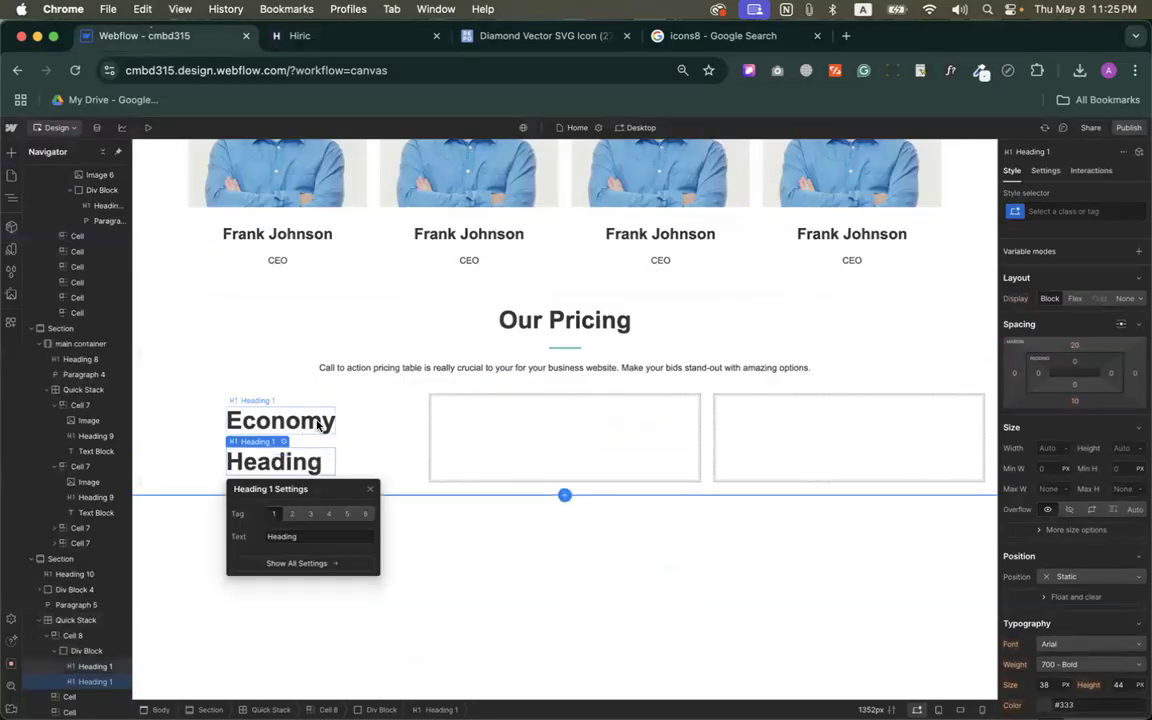
Copy the Economy plan price from the Hiric reference page and replace the second heading's placeholder in Webflow with "$9.90".
{"action": "left_click", "coordinate": [303, 35]}
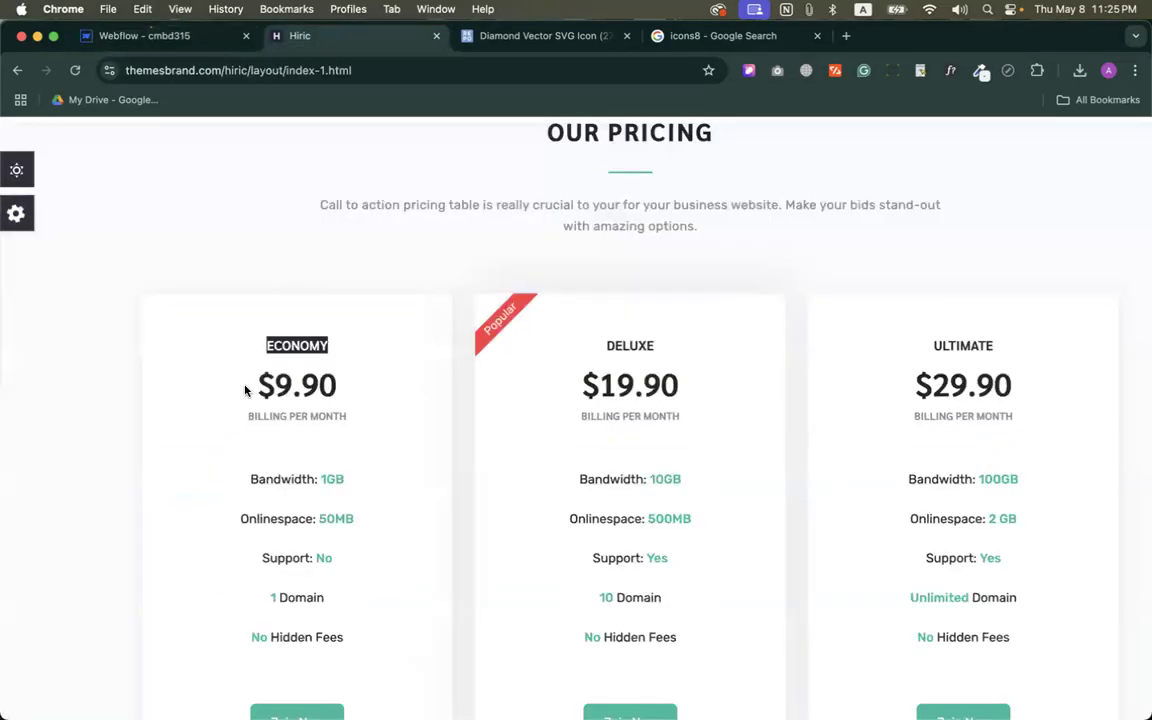
{"action": "left_click_drag", "start_coordinate": [245, 390], "coordinate": [415, 393]}
{"action": "key", "text": "super+c"}
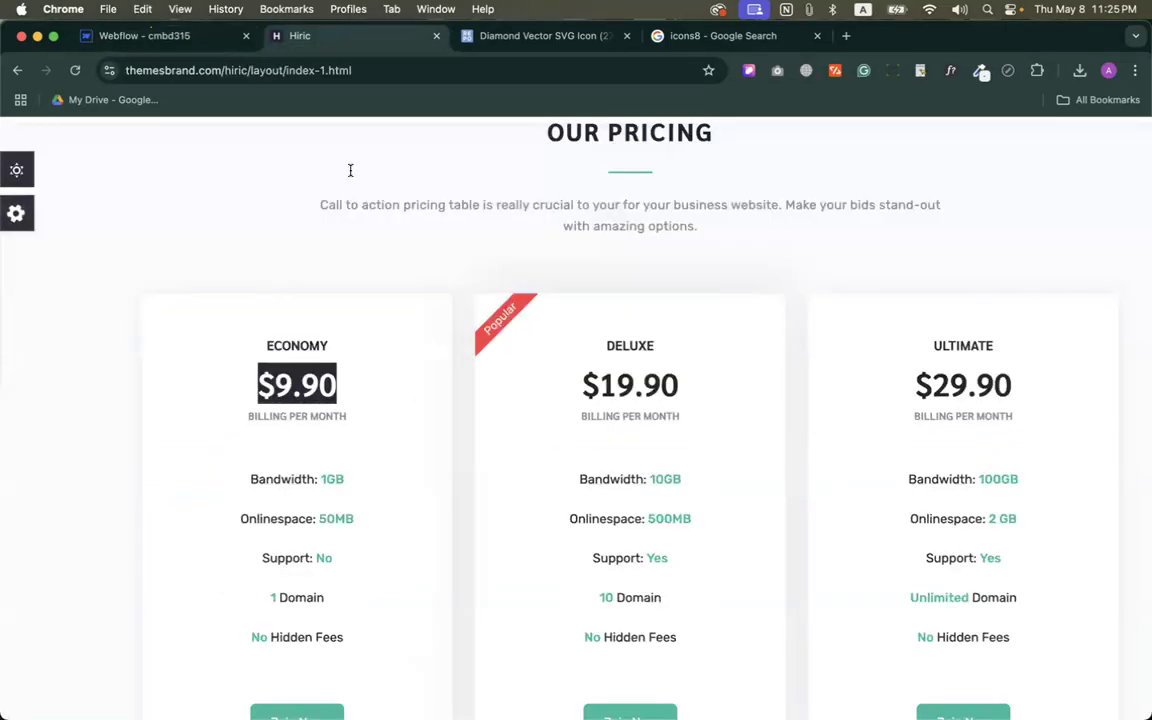
{"action": "left_click", "coordinate": [152, 36]}
{"action": "double_click", "coordinate": [285, 461]}
{"action": "double_click", "coordinate": [283, 460]}
{"action": "key", "text": "super+v"}
{"action": "left_click", "coordinate": [360, 466]}
Center-align the "$9.90" and "Economy" headings in the first pricing cell.
{"action": "left_click", "coordinate": [290, 467]}
{"action": "scroll", "coordinate": [1017, 590], "scroll_direction": "down", "scroll_amount": 3}
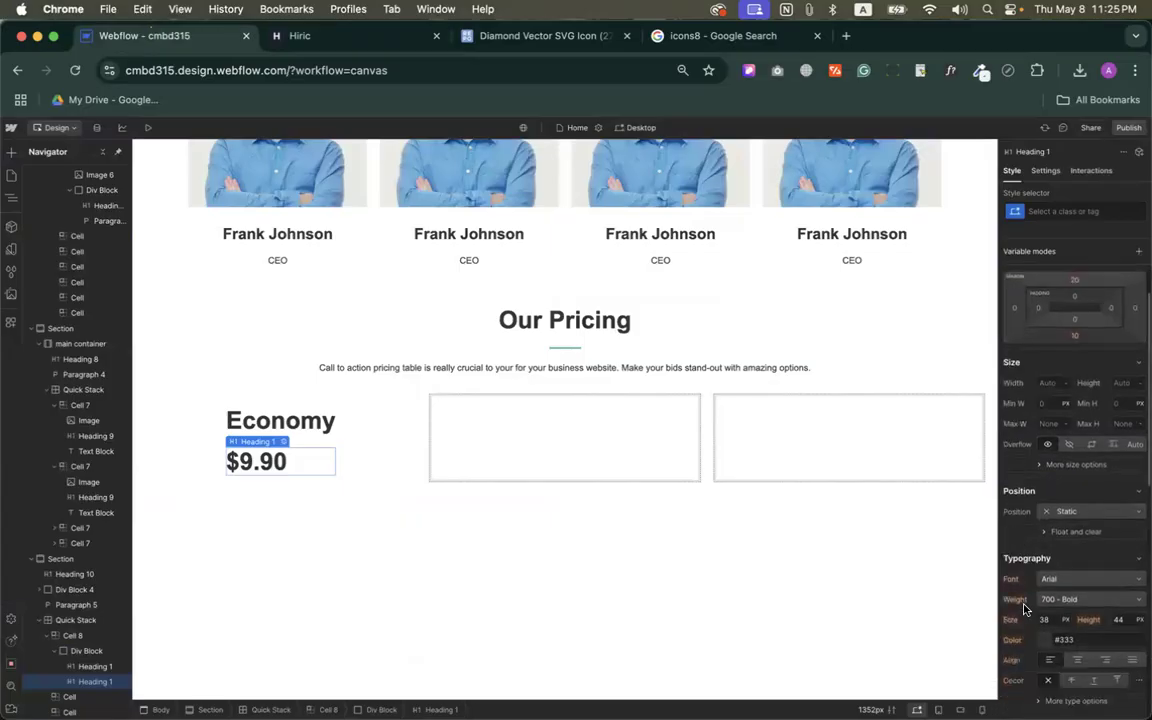
{"action": "left_click", "coordinate": [1077, 567]}
{"action": "left_click", "coordinate": [310, 428]}
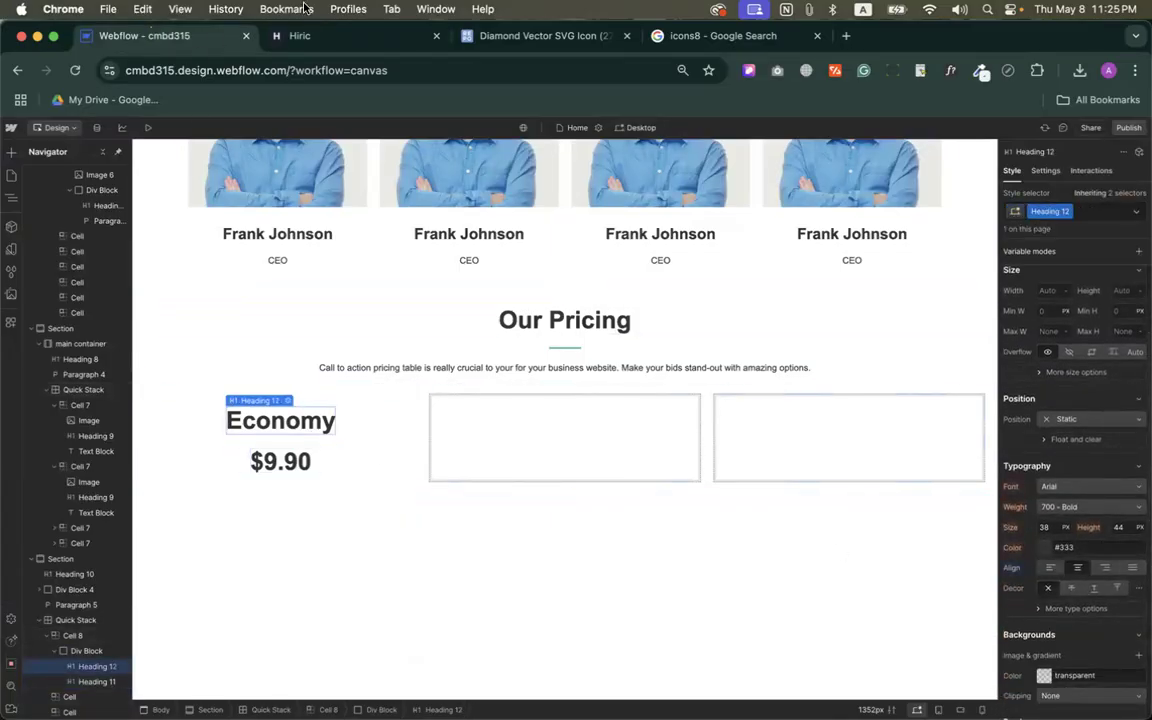
Add a centered text block reading "Billing Per Month" below the $9.90 heading, following the Hiric reference page's wording.
{"action": "left_click", "coordinate": [316, 37]}
{"action": "double_click", "coordinate": [249, 415]}
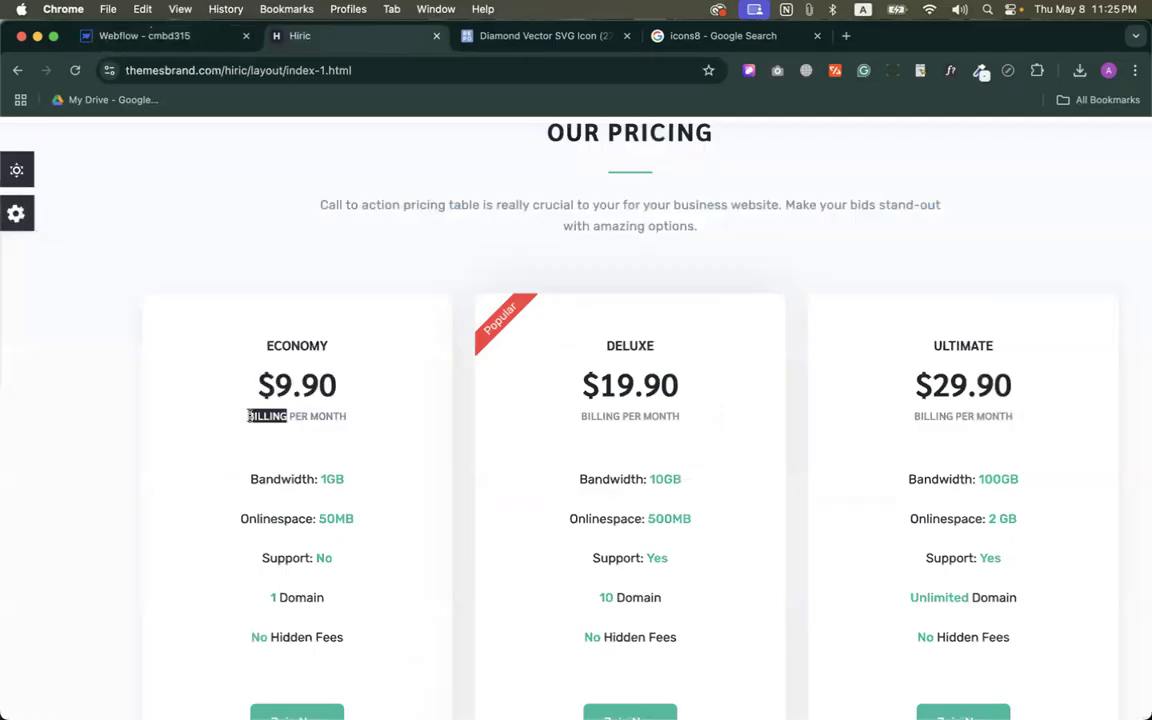
{"action": "left_click", "coordinate": [190, 38]}
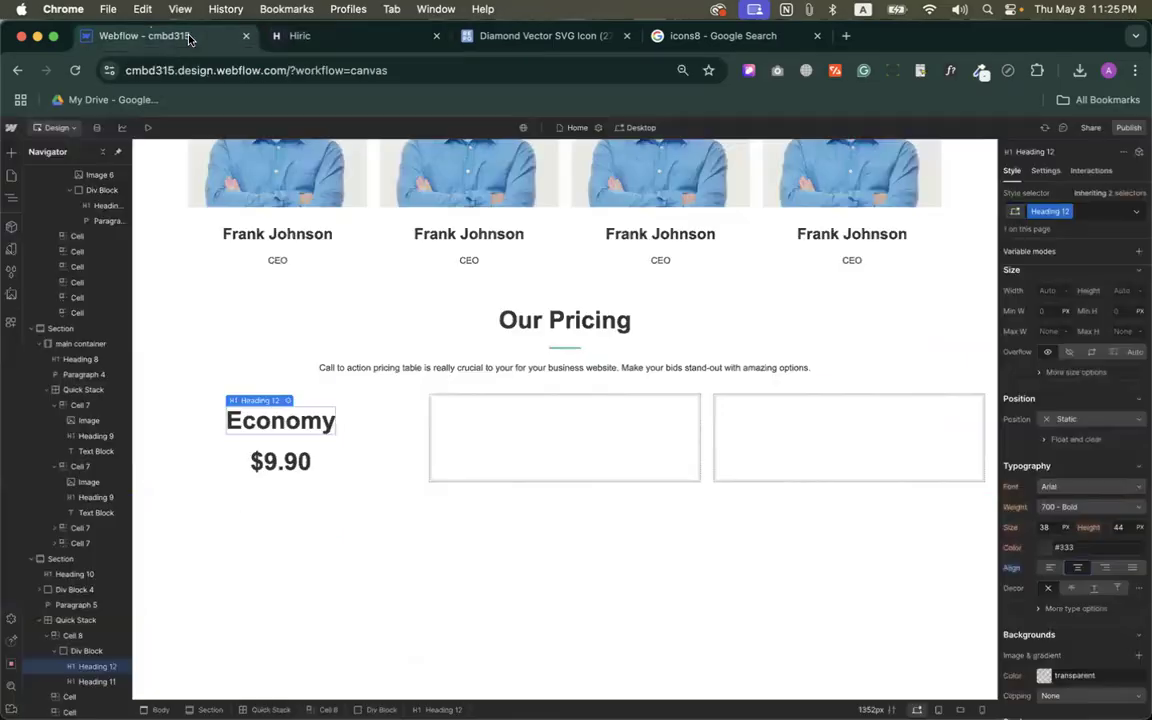
{"action": "left_click", "coordinate": [11, 152]}
{"action": "scroll", "coordinate": [50, 420], "scroll_direction": "down", "scroll_amount": 3}
{"action": "left_click_drag", "start_coordinate": [46, 415], "coordinate": [296, 483]}
{"action": "double_click", "coordinate": [290, 487]}
{"action": "type", "text": "Billing Per Month"}
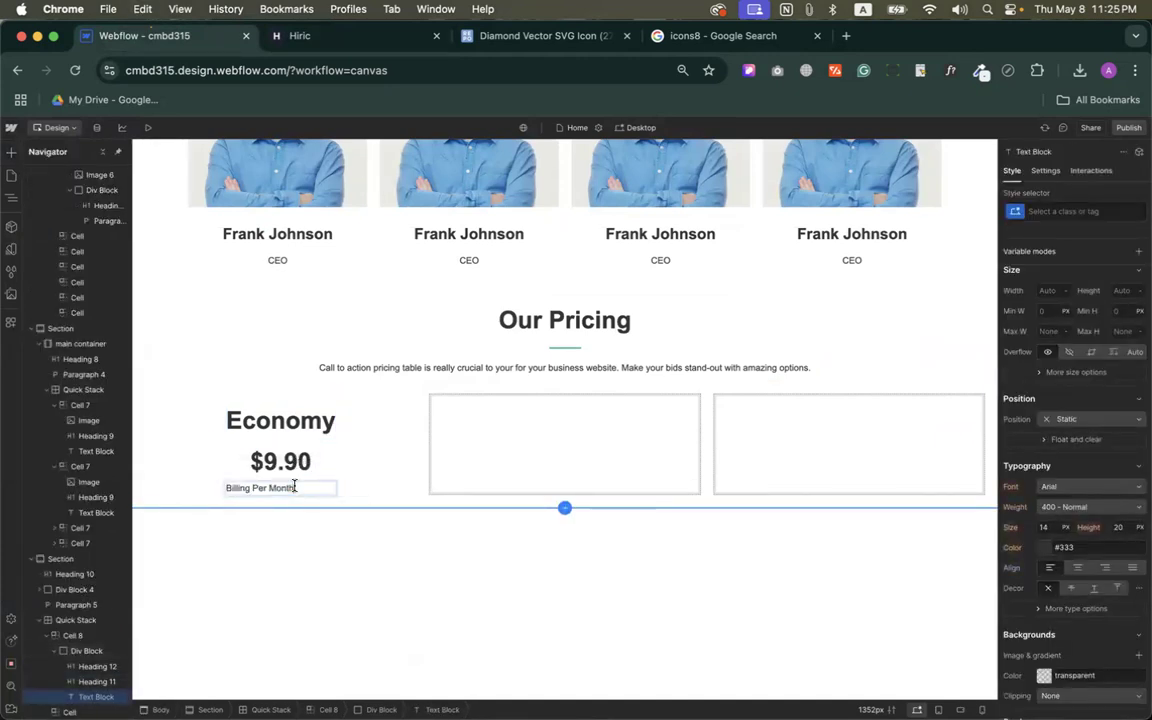
{"action": "left_click", "coordinate": [1080, 571]}
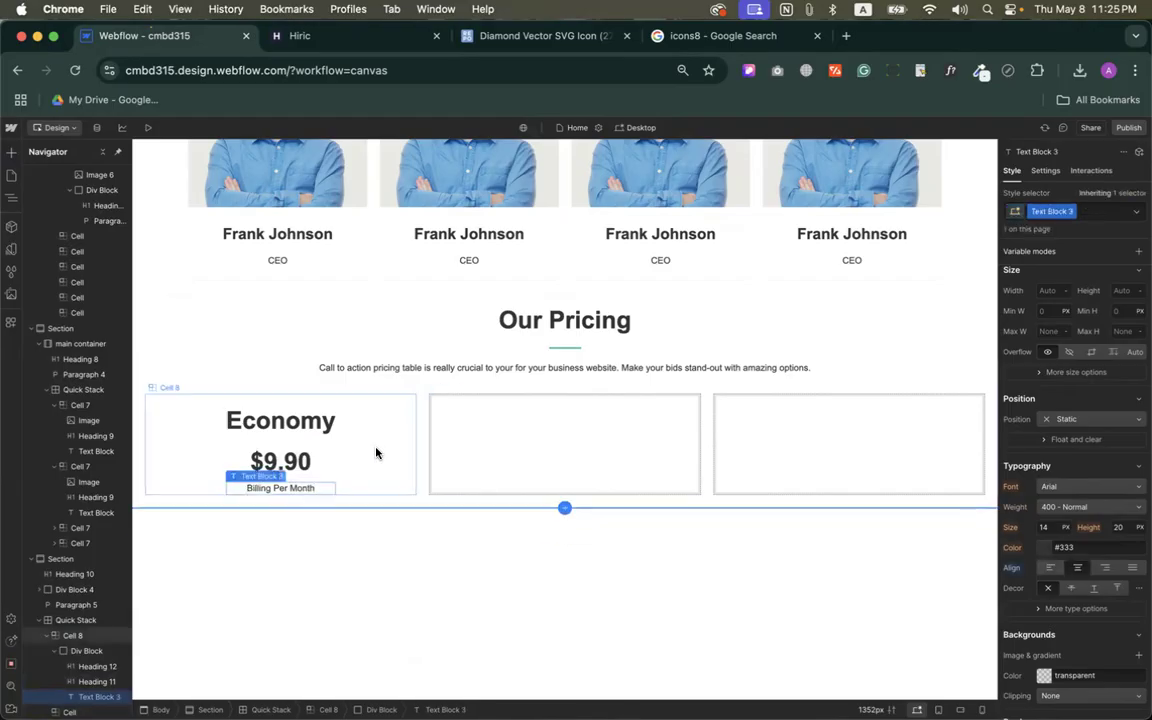
{"action": "left_click", "coordinate": [345, 447]}
{"action": "scroll", "coordinate": [237, 442], "scroll_direction": "down", "scroll_amount": 2}
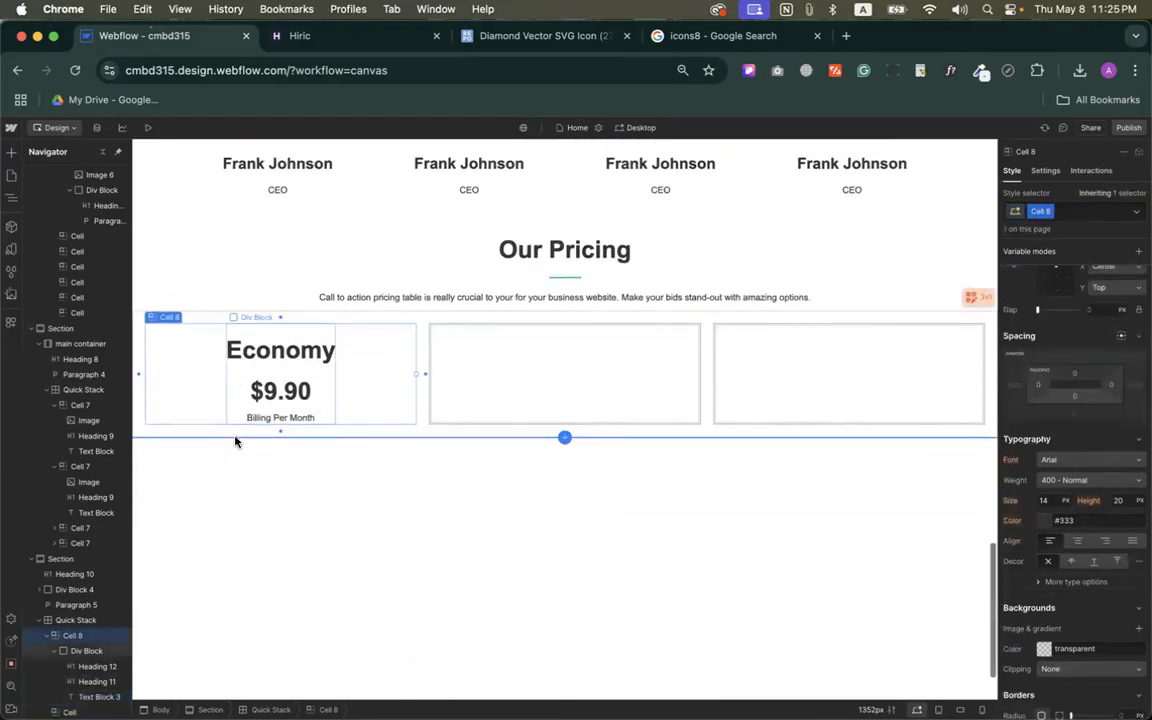
{"action": "left_click", "coordinate": [231, 378]}
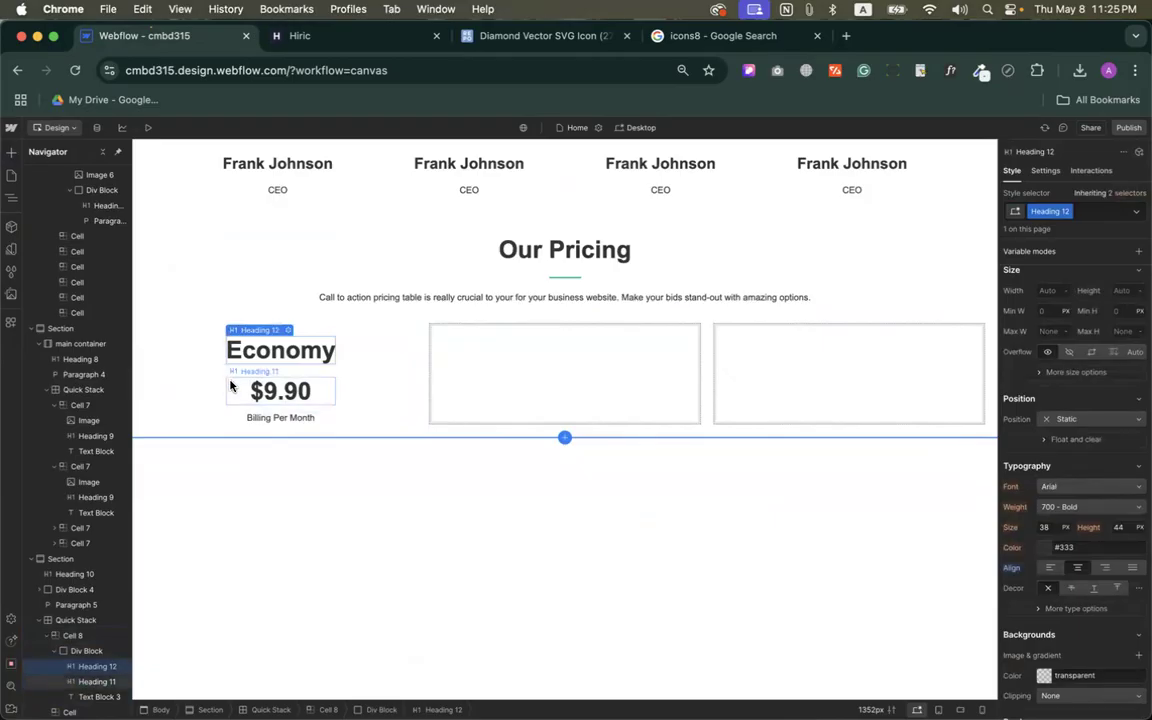
{"action": "left_click", "coordinate": [230, 376]}
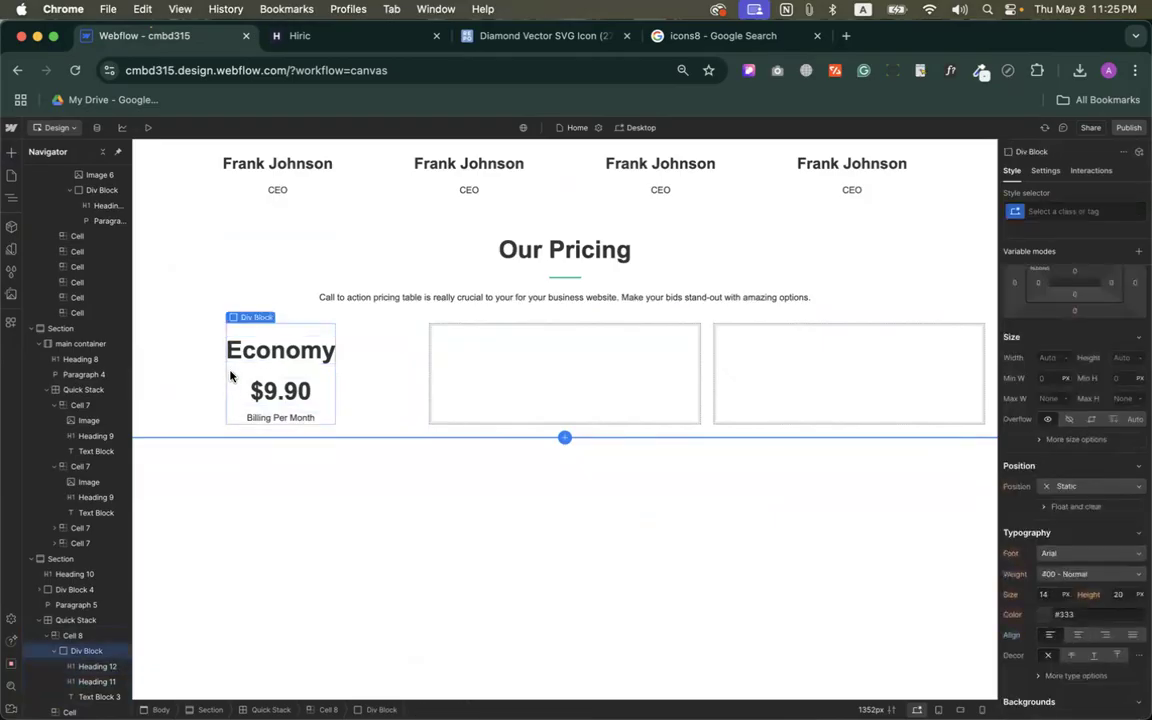
Copy the "Bandwidth: 1GB" line from the Economy card on the Hiric reference page and return to Webflow.
{"action": "left_click", "coordinate": [300, 36]}
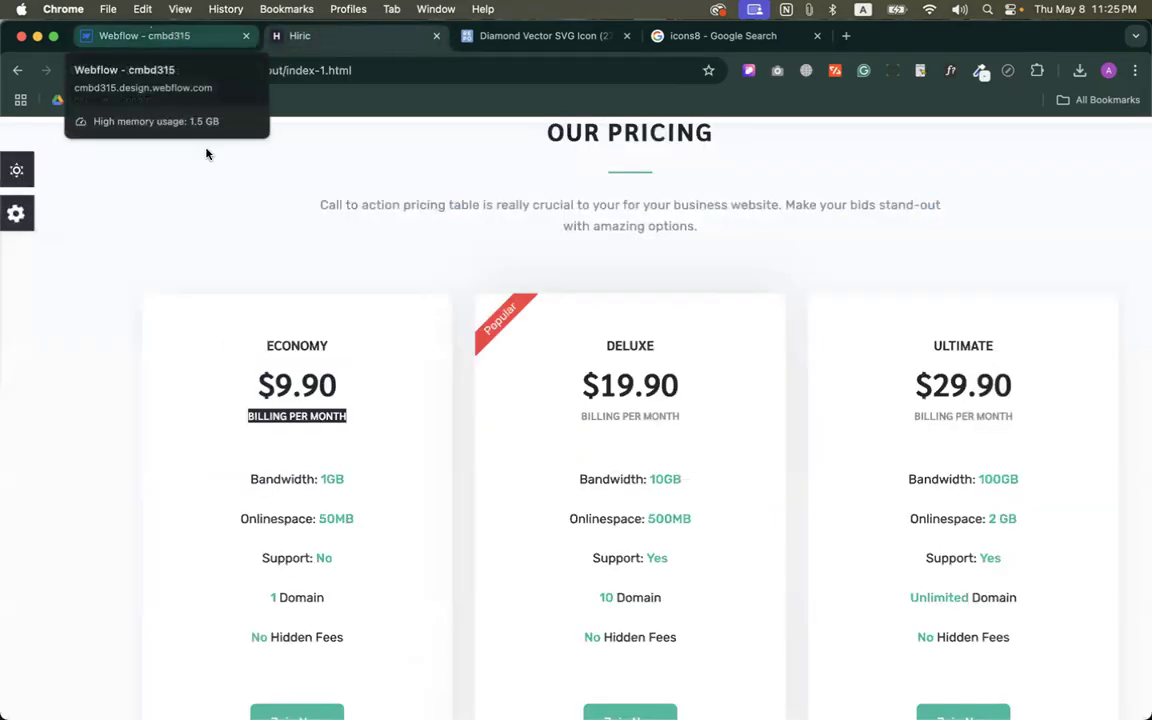
{"action": "scroll", "coordinate": [307, 533], "scroll_direction": "down", "scroll_amount": 2}
{"action": "left_click_drag", "start_coordinate": [249, 372], "coordinate": [379, 372]}
{"action": "key", "text": "super+c"}
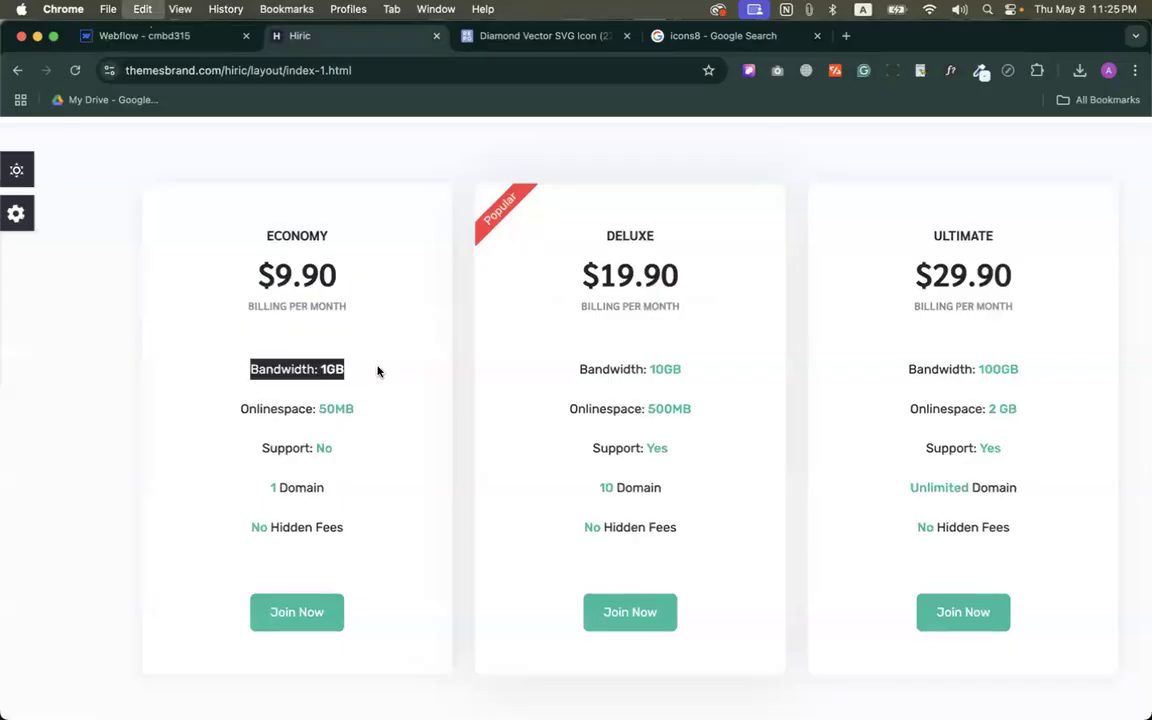
{"action": "left_click", "coordinate": [181, 36]}
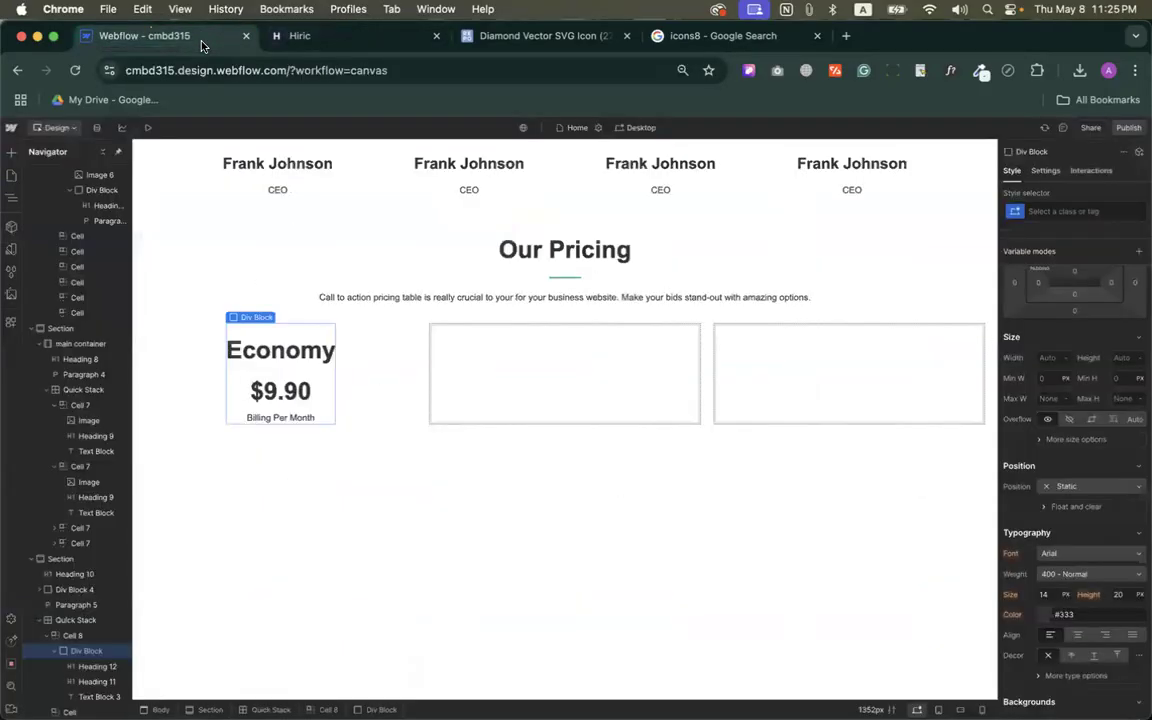
Set the bottom margin of the "Billing Per Month" text block to 40 px.
{"action": "left_click", "coordinate": [277, 419]}
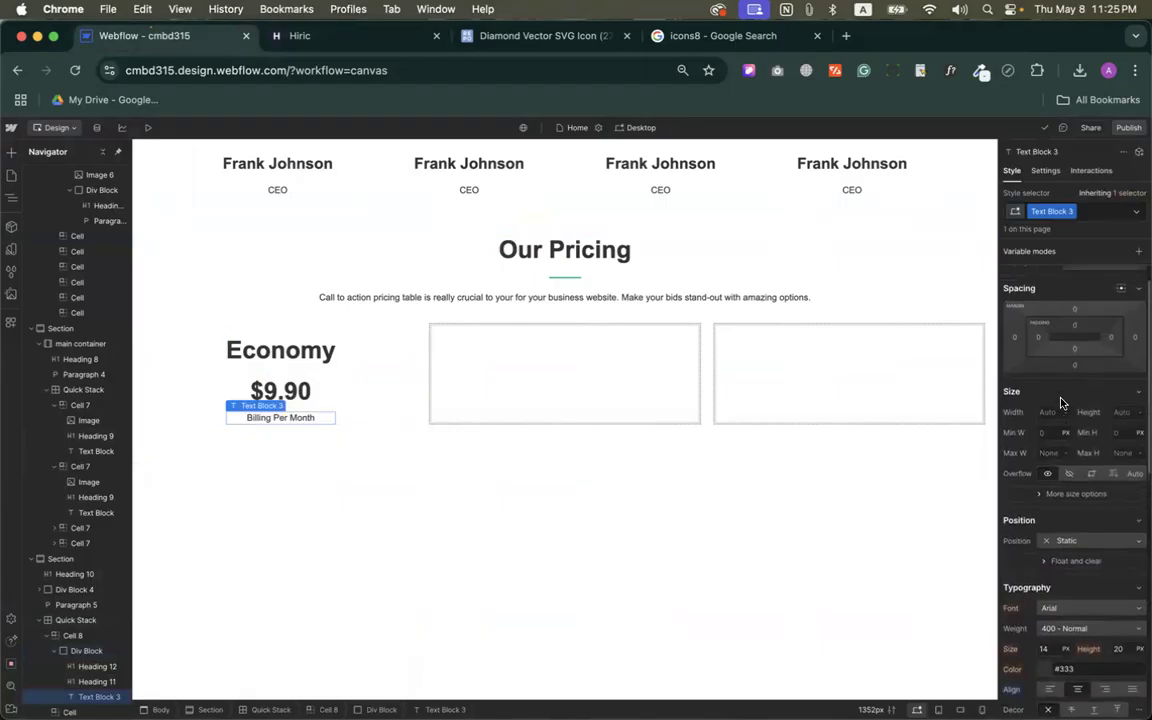
{"action": "left_click", "coordinate": [1076, 367]}
{"action": "left_click", "coordinate": [1134, 408]}
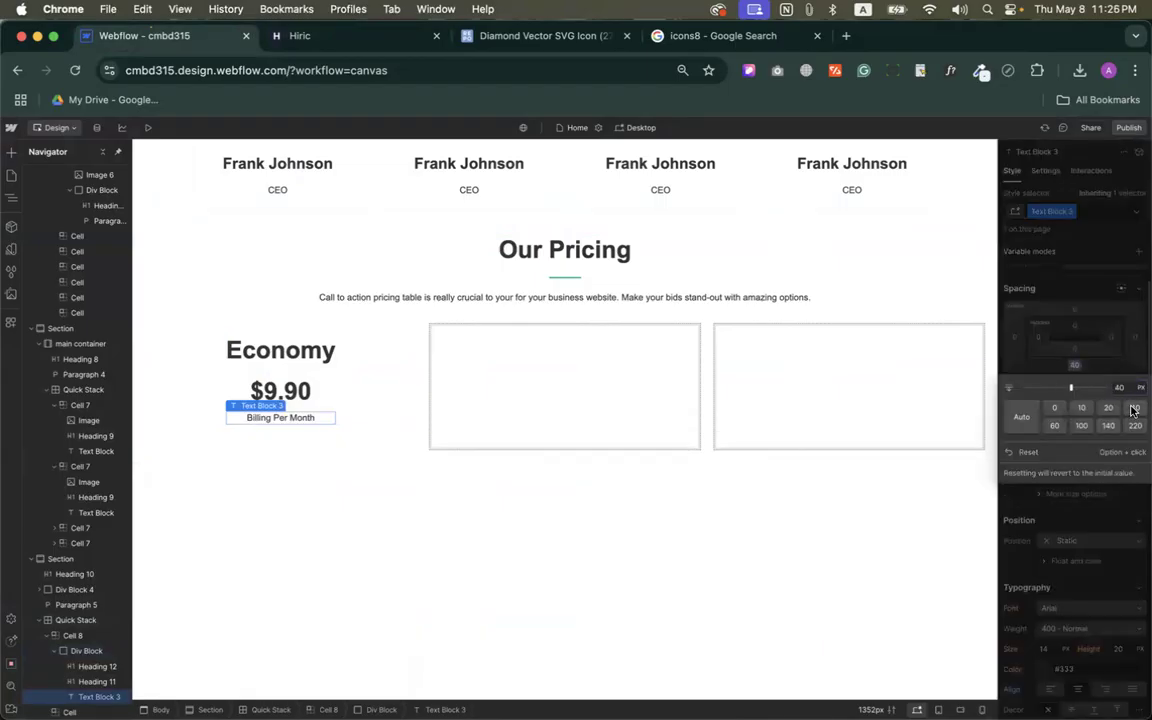
Add another text block below "Billing Per Month" in the Economy column and center-align its text.
{"action": "left_click", "coordinate": [11, 152]}
{"action": "scroll", "coordinate": [93, 478], "scroll_direction": "down", "scroll_amount": 2}
{"action": "left_click_drag", "start_coordinate": [46, 566], "coordinate": [299, 441]}
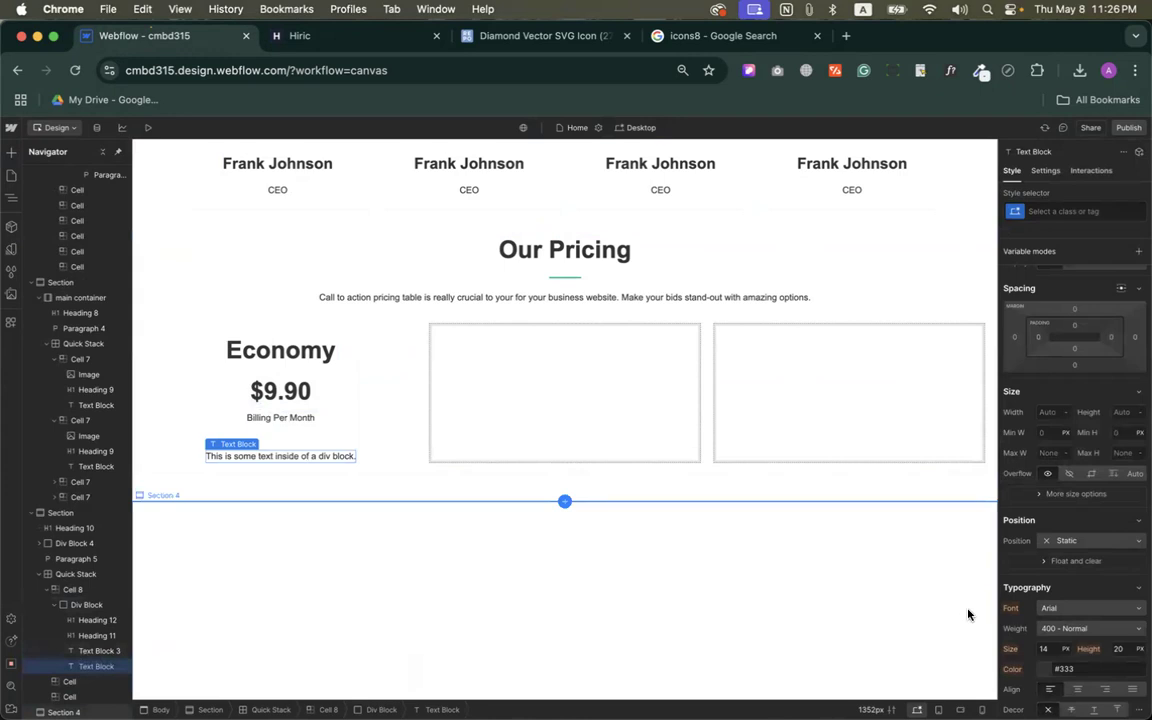
{"action": "scroll", "coordinate": [1085, 570], "scroll_direction": "down", "scroll_amount": 2}
{"action": "left_click", "coordinate": [1079, 603]}
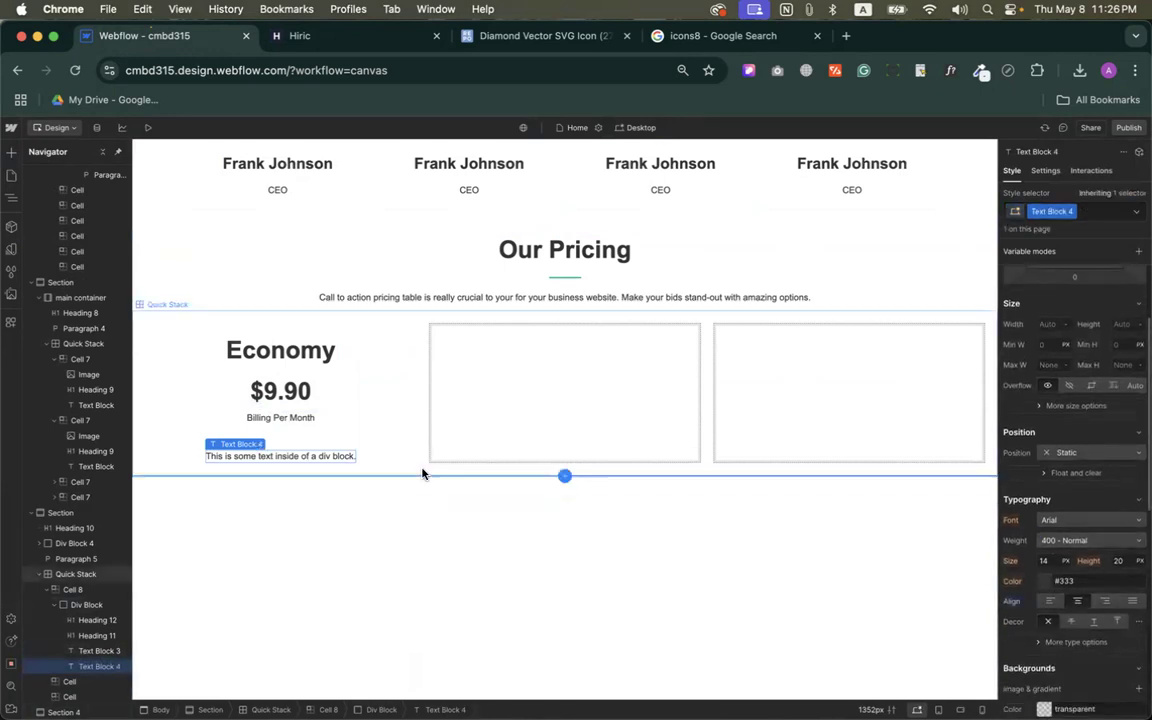
Try to replace the new text block's placeholder by pasting the copied bandwidth line with its source formatting.
{"action": "double_click", "coordinate": [305, 458]}
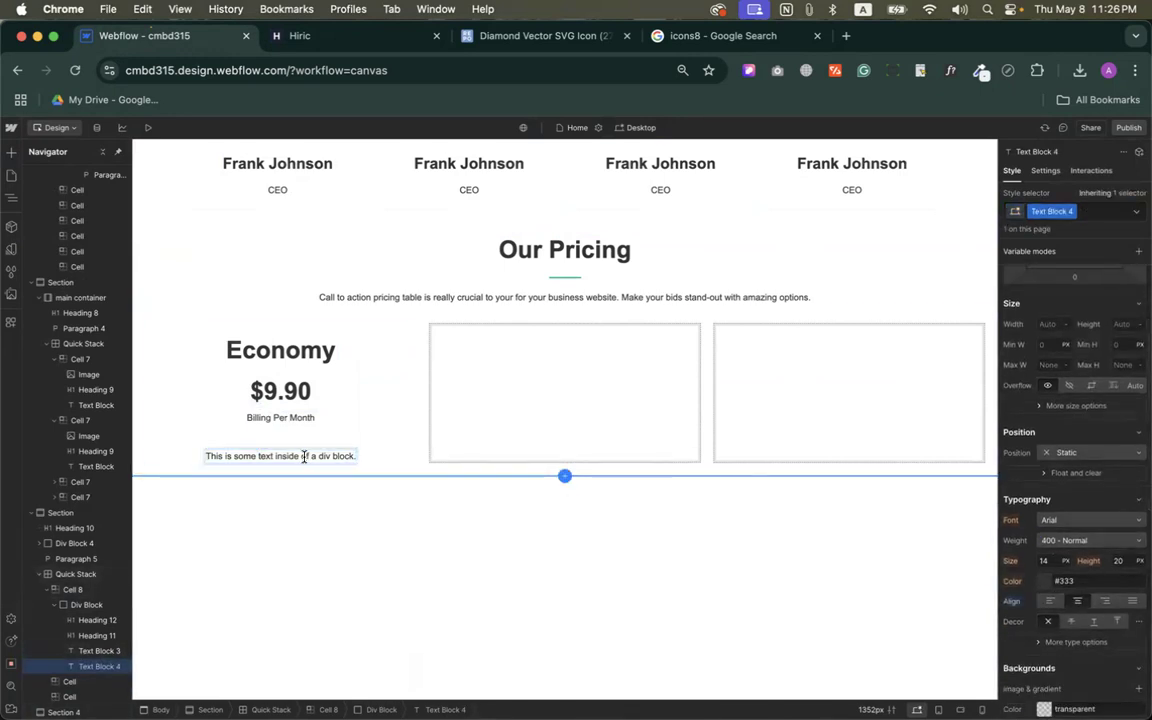
{"action": "key", "text": "super+a"}
{"action": "key", "text": "super+v"}
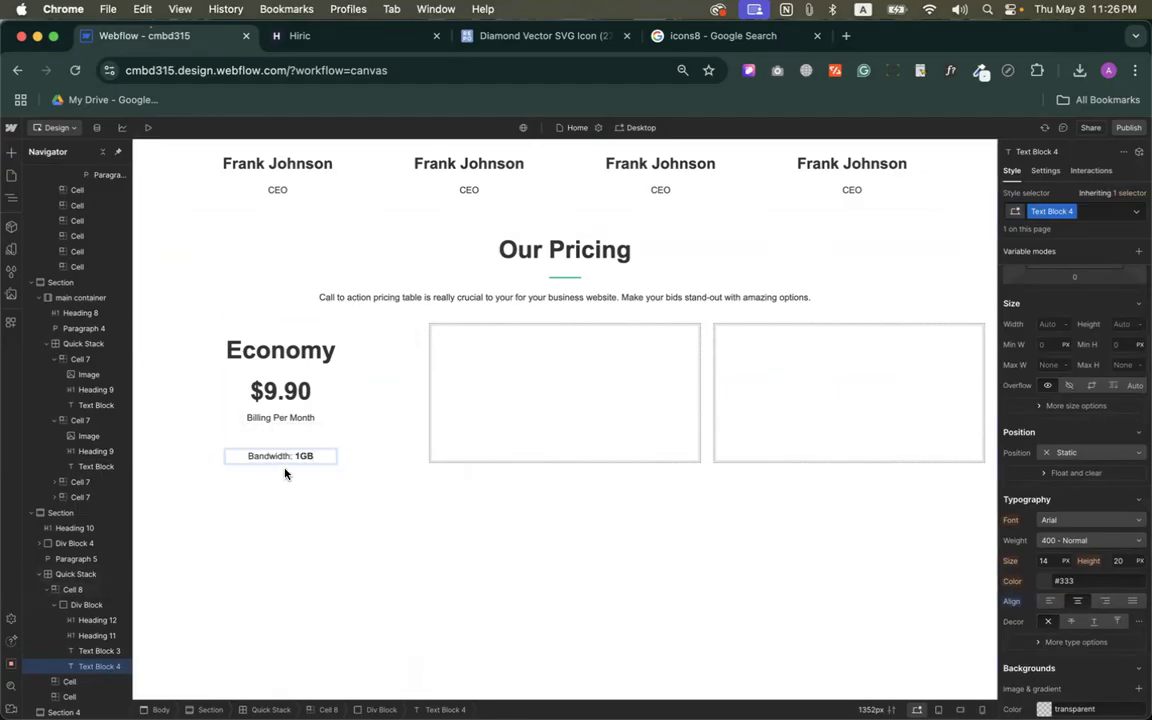
{"action": "left_click", "coordinate": [382, 431]}
{"action": "key", "text": "super+z"}
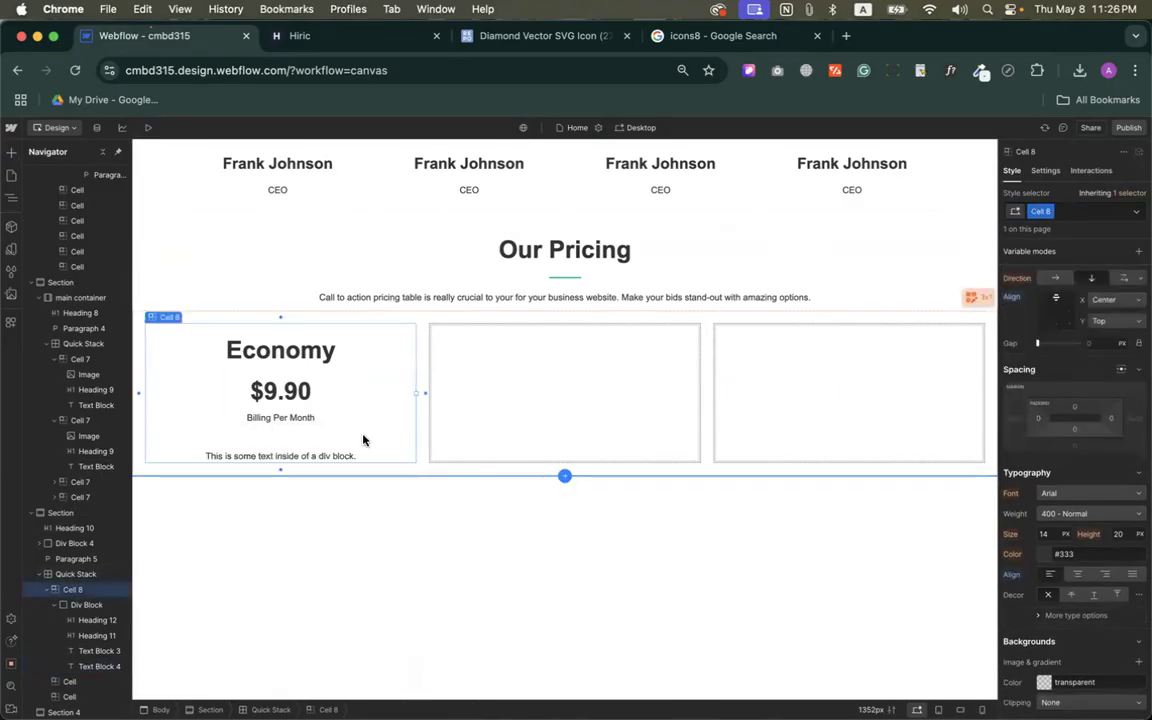
Replace the text block's placeholder with "Bandwidth: 1GB" as unformatted text.
{"action": "double_click", "coordinate": [305, 456]}
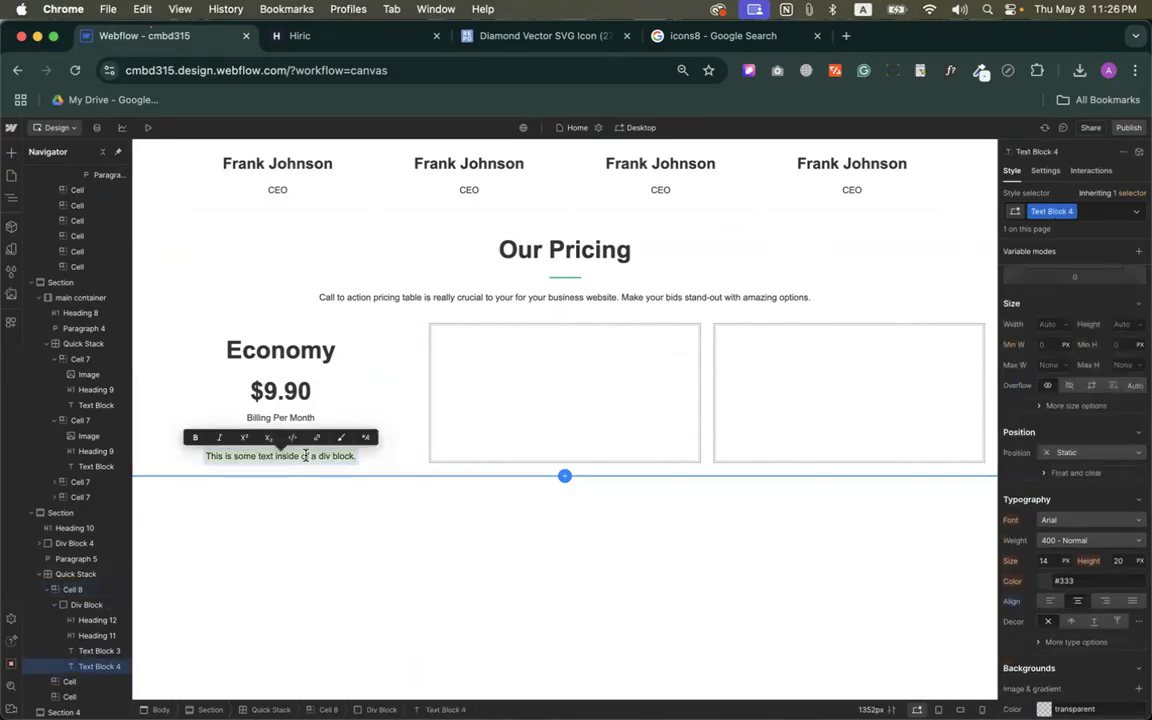
{"action": "key", "text": "super+v"}
{"action": "left_click", "coordinate": [378, 432]}
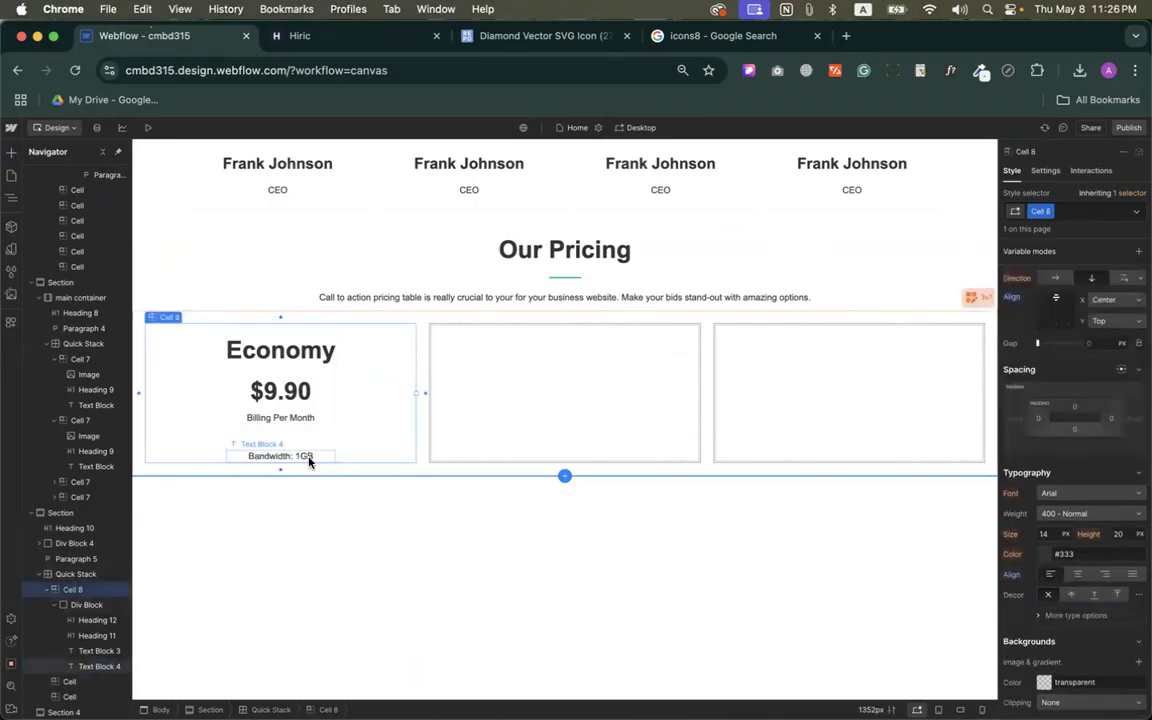
Check the bandwidth value's styling on the Hiric reference page, and wrap "1GB" in a text span in Webflow.
{"action": "left_click", "coordinate": [310, 458]}
{"action": "left_click", "coordinate": [300, 38]}
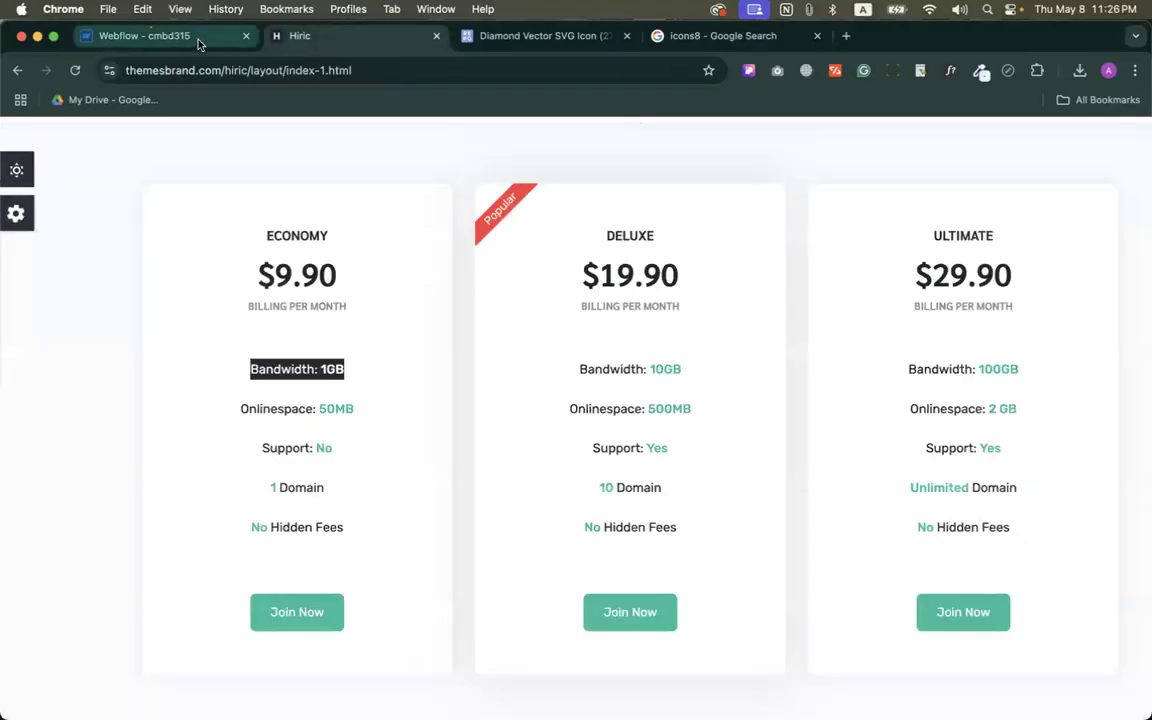
{"action": "left_click", "coordinate": [327, 373]}
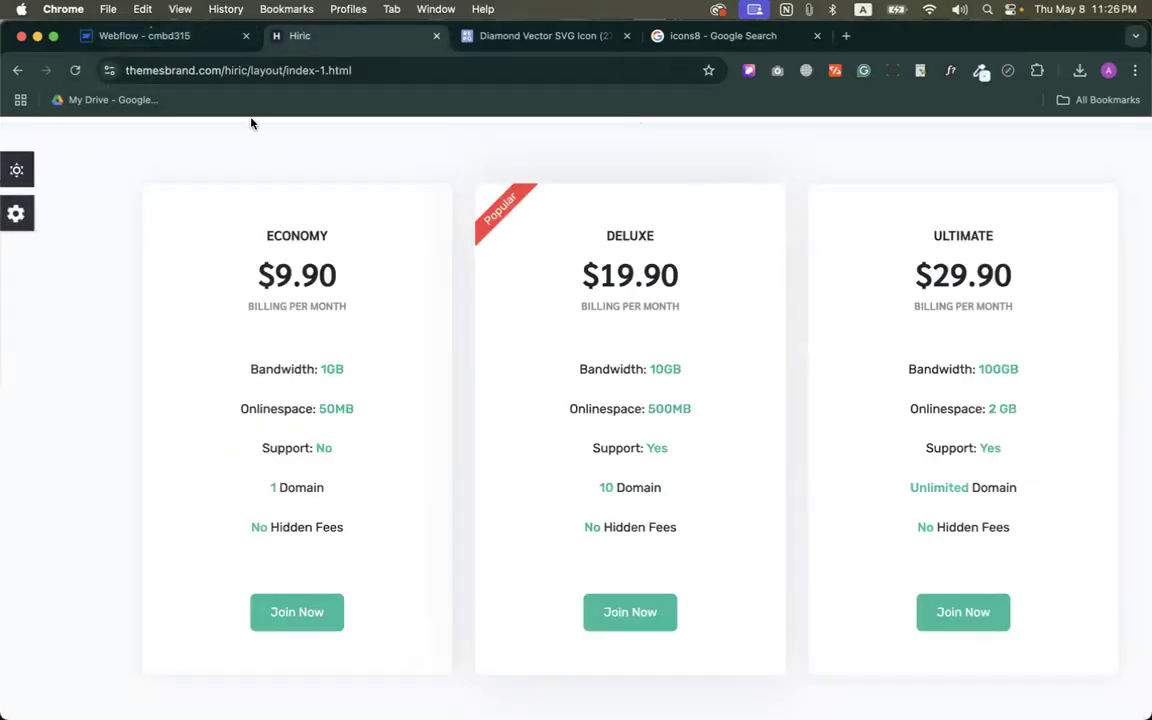
{"action": "left_click", "coordinate": [188, 37]}
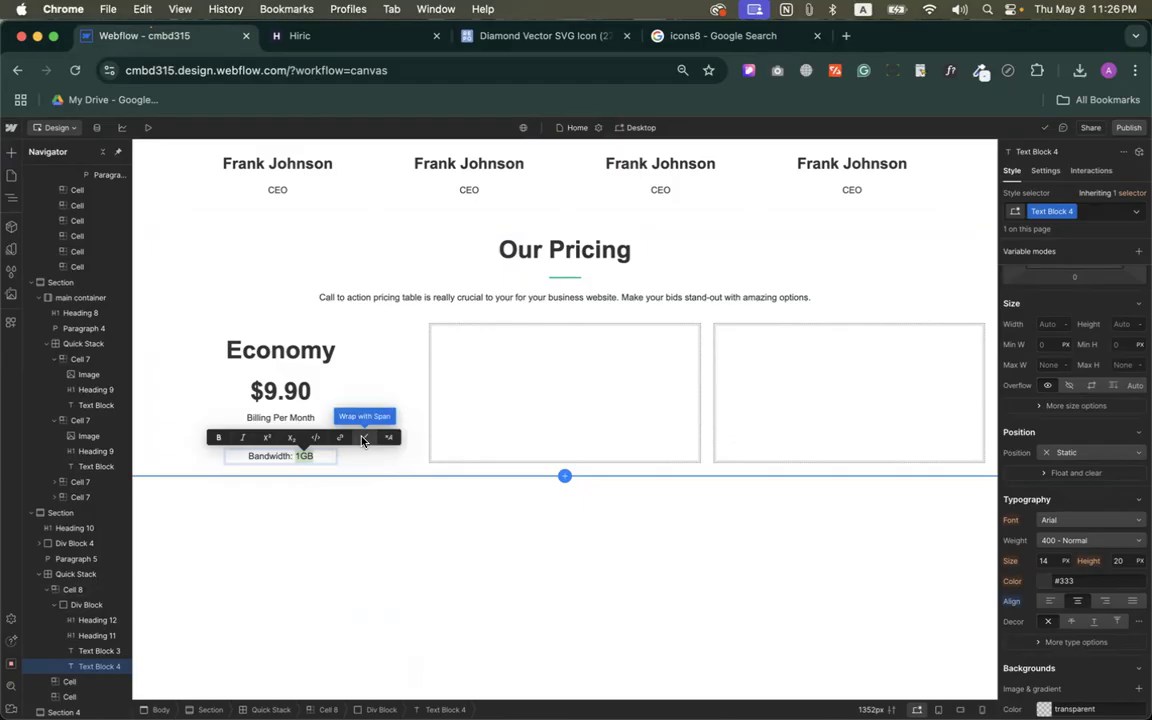
{"action": "left_click", "coordinate": [363, 438]}
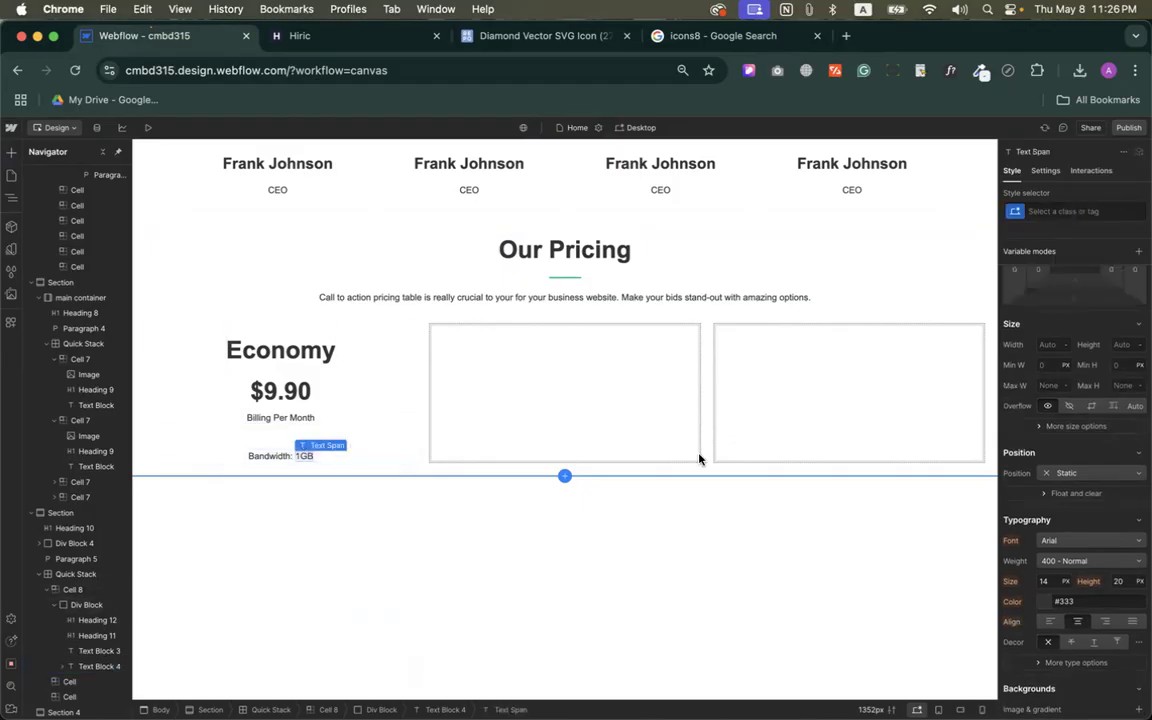
Style the "1GB" span with weight 700 - Bold and the green #1abc9c sampled from the divider under "Our Pricing".
{"action": "scroll", "coordinate": [1084, 490], "scroll_direction": "down", "scroll_amount": 3}
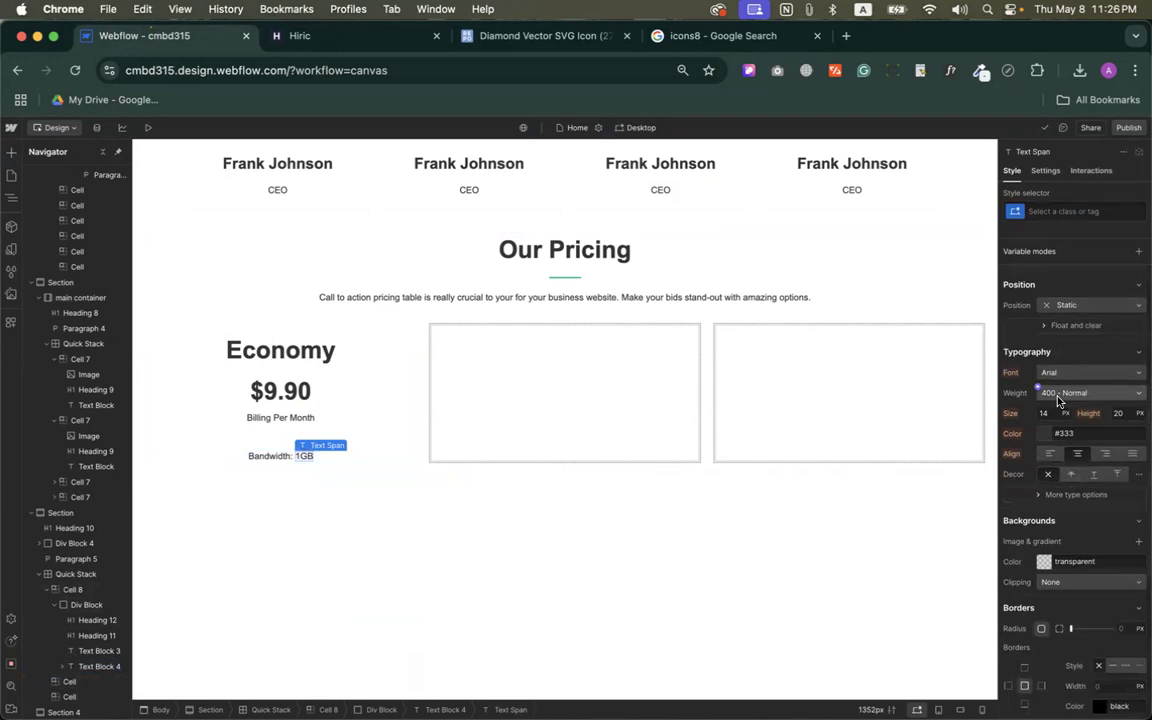
{"action": "left_click", "coordinate": [1058, 393]}
{"action": "left_click", "coordinate": [1060, 437]}
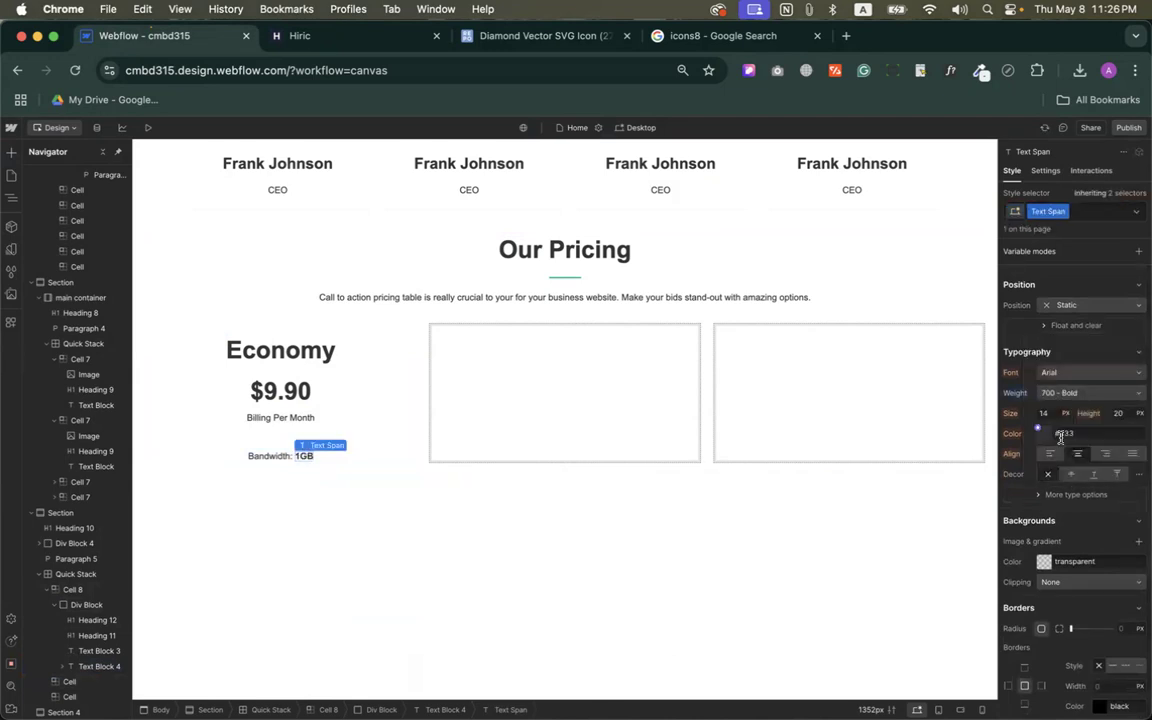
{"action": "left_click", "coordinate": [1043, 434]}
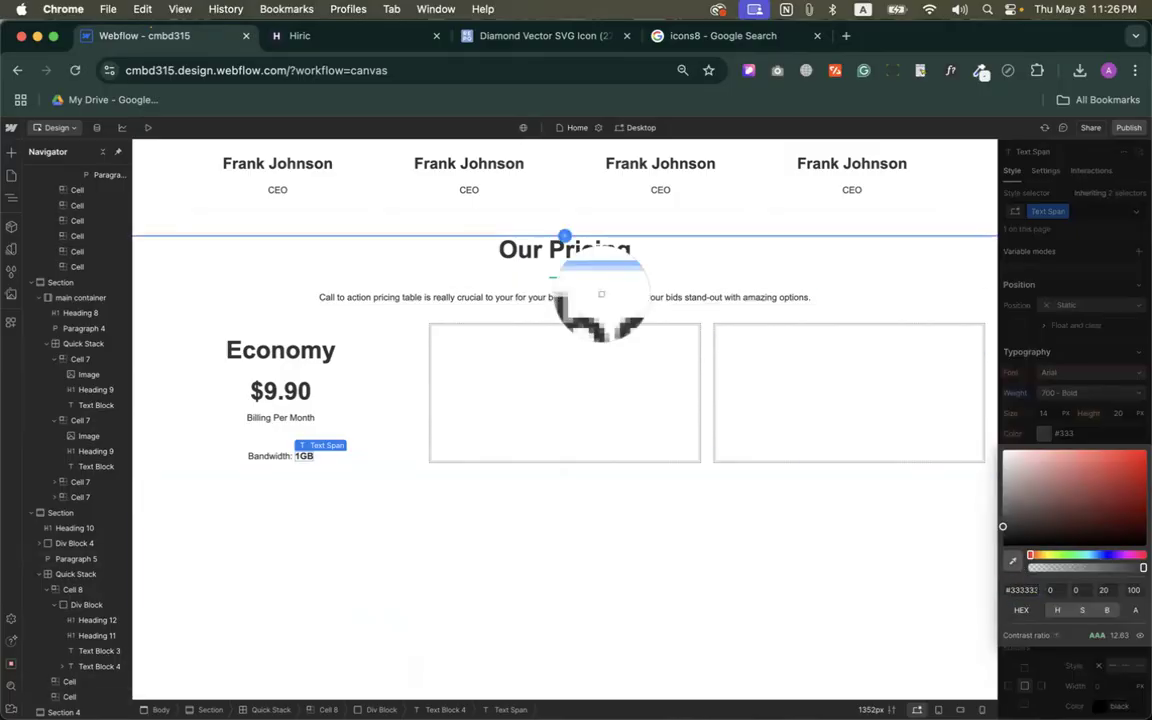
{"action": "left_click", "coordinate": [570, 277]}
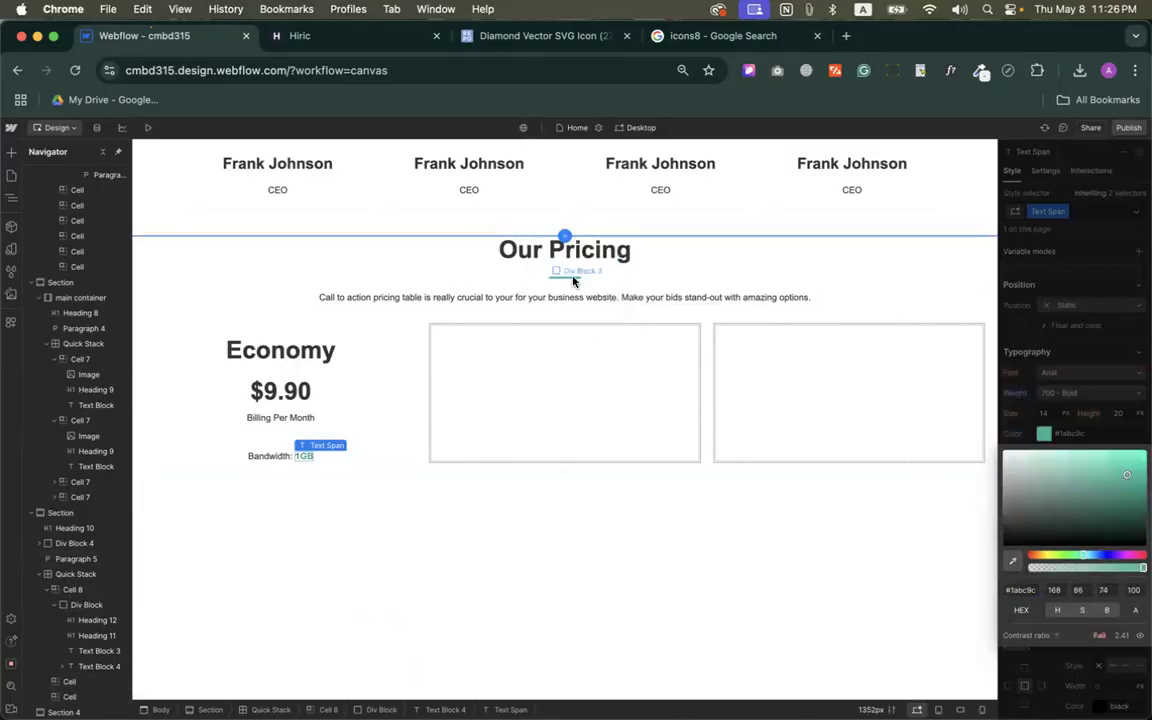
{"action": "left_click", "coordinate": [1043, 345]}
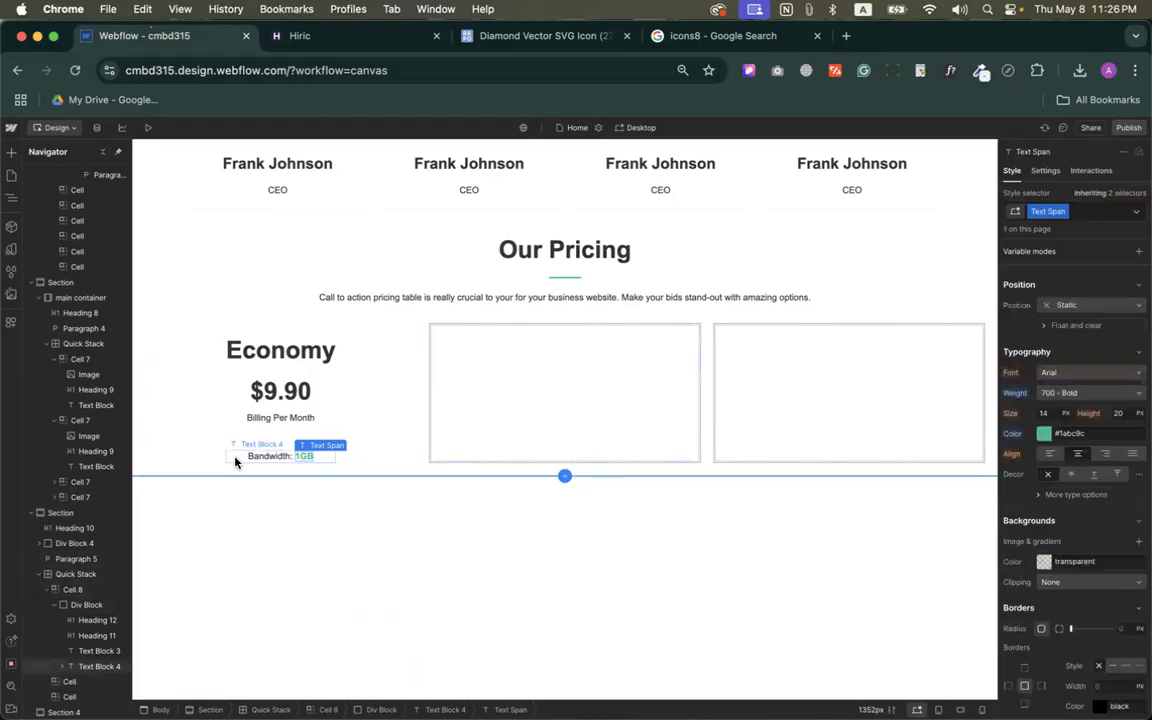
Inspect the font properties of the "Bandwidth" label in the Economy card on the Hiric reference page.
{"action": "left_click", "coordinate": [263, 459]}
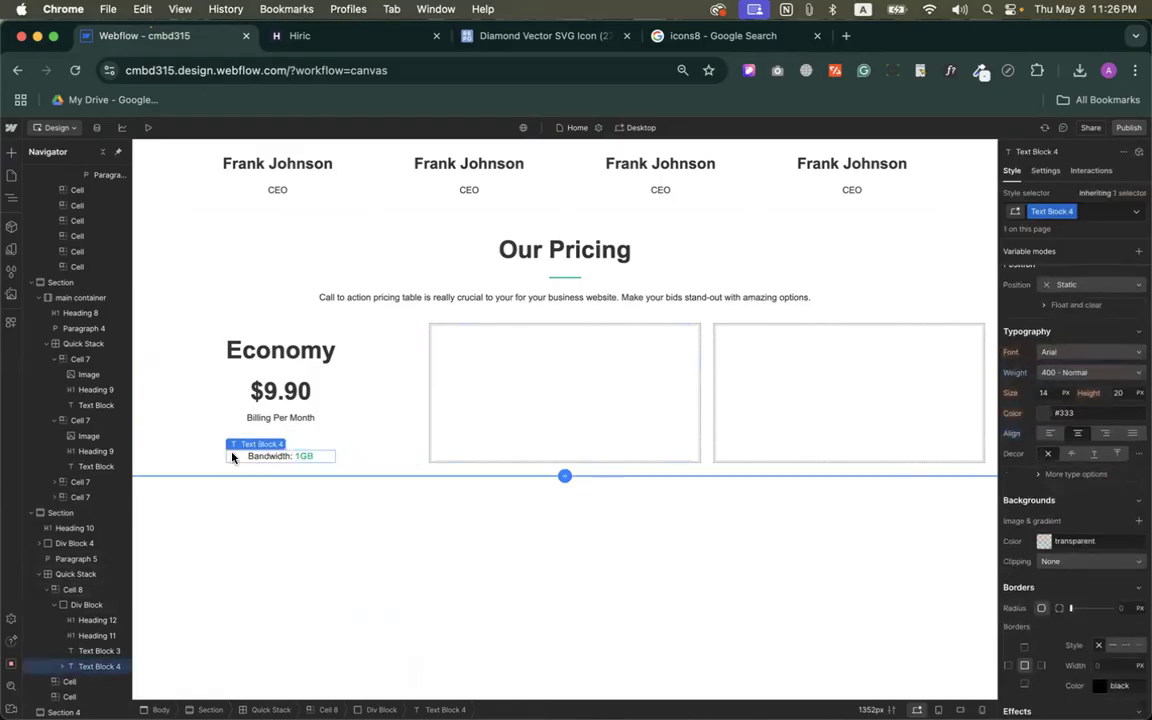
{"action": "left_click", "coordinate": [292, 36]}
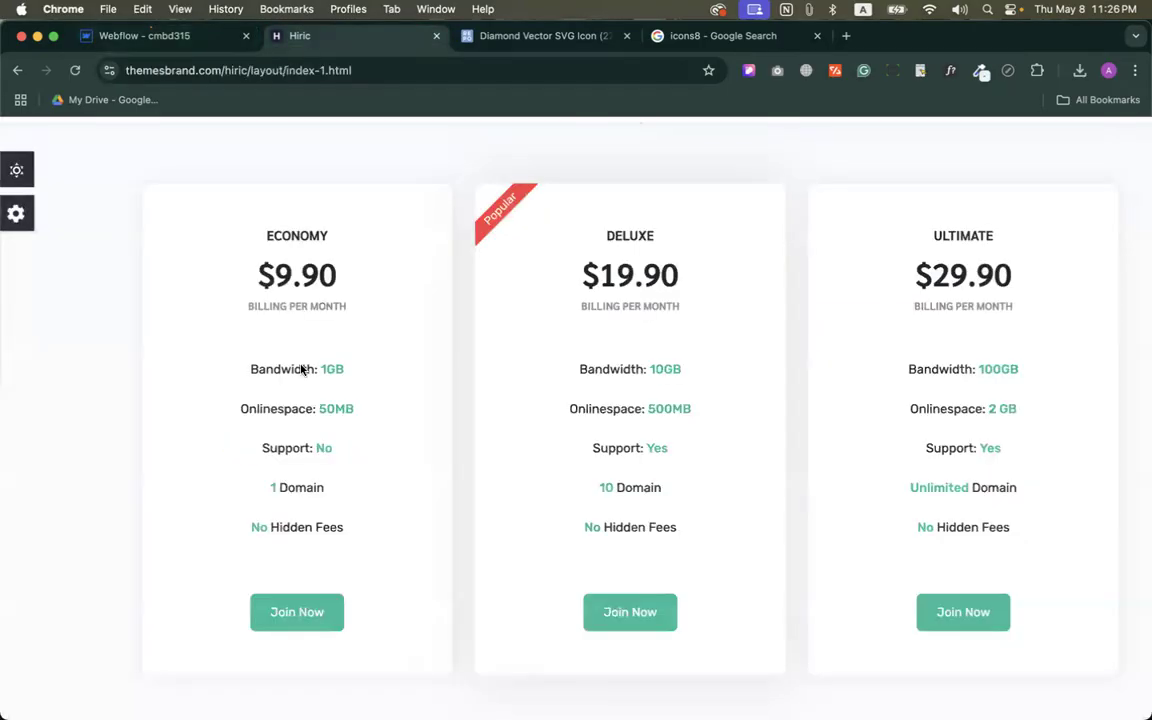
{"action": "left_click", "coordinate": [950, 70]}
{"action": "left_click", "coordinate": [299, 371]}
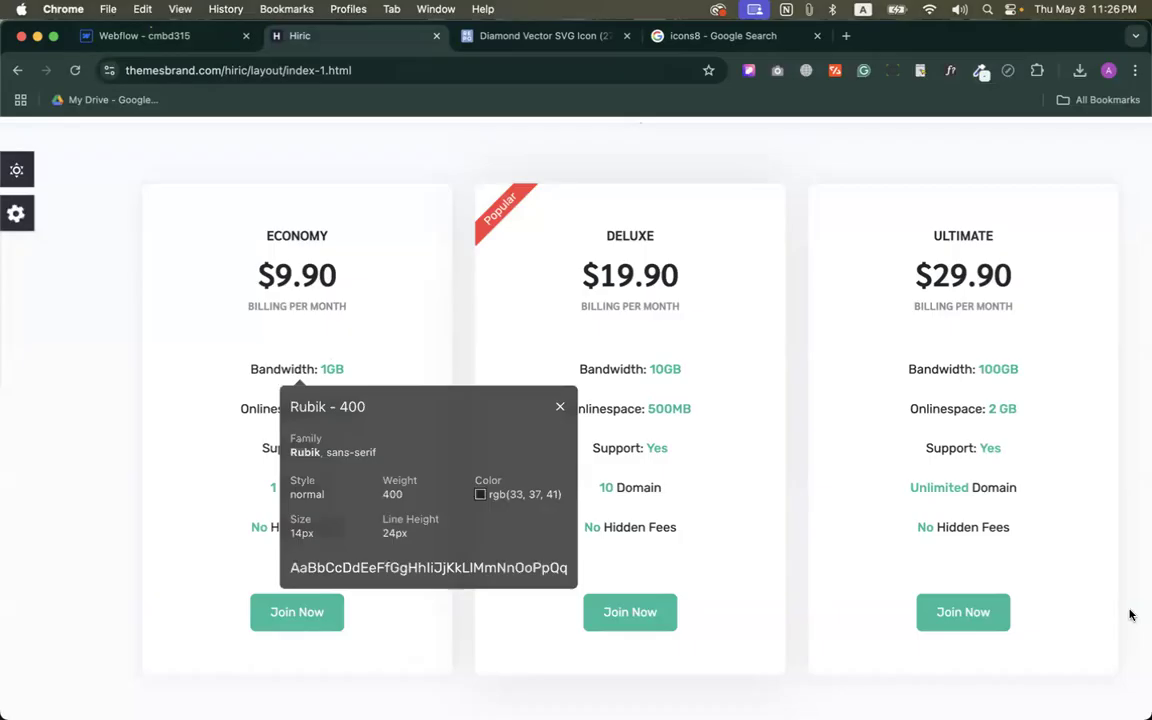
{"action": "key", "text": "ctrl+shift+Tab"}
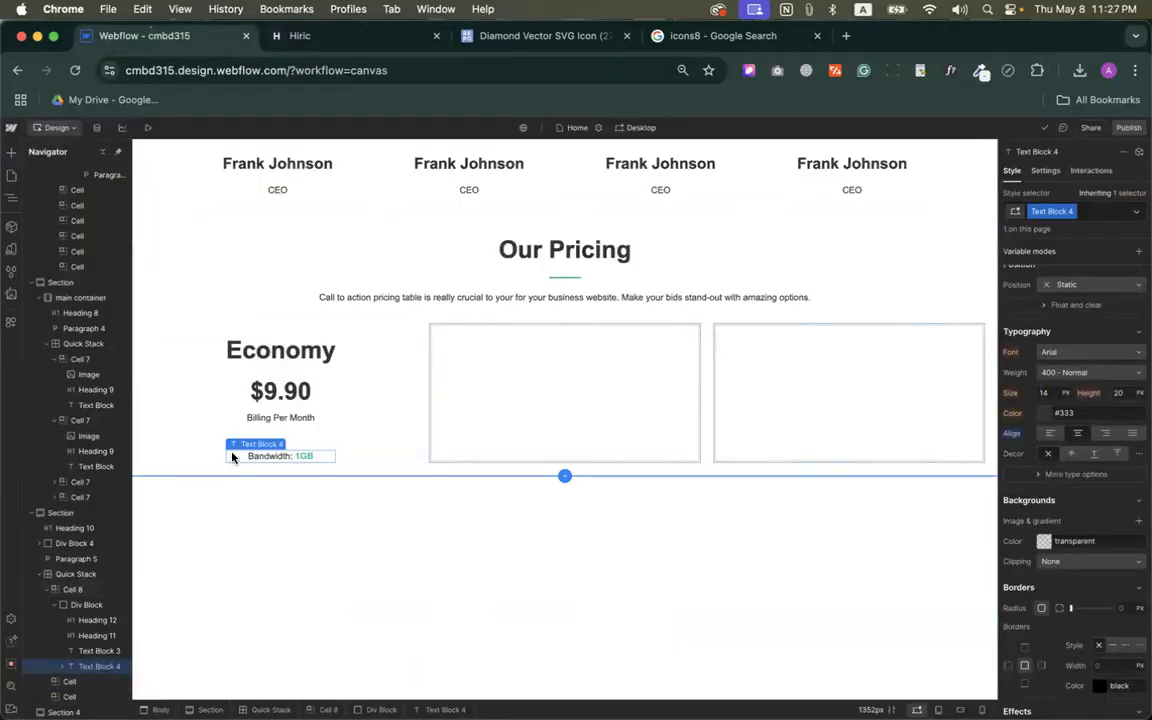
{"action": "key", "text": "super+d"}
{"action": "key", "text": "super+d"}
{"action": "key", "text": "super+d"}
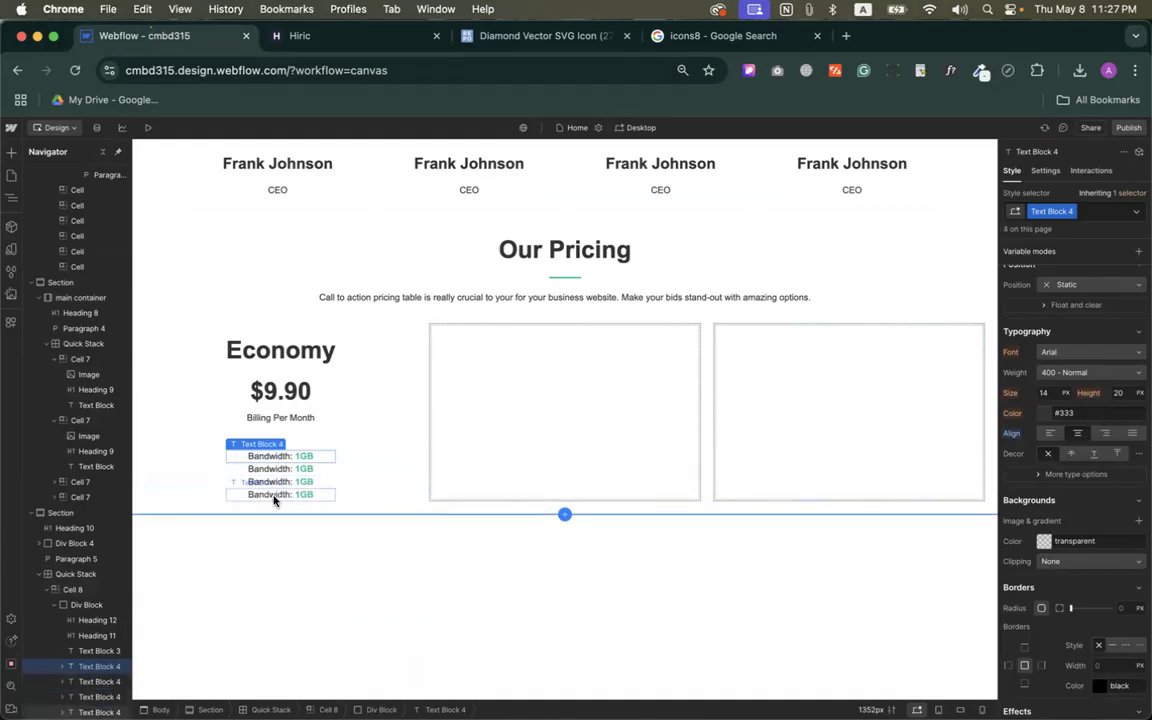
{"action": "left_click", "coordinate": [277, 47]}
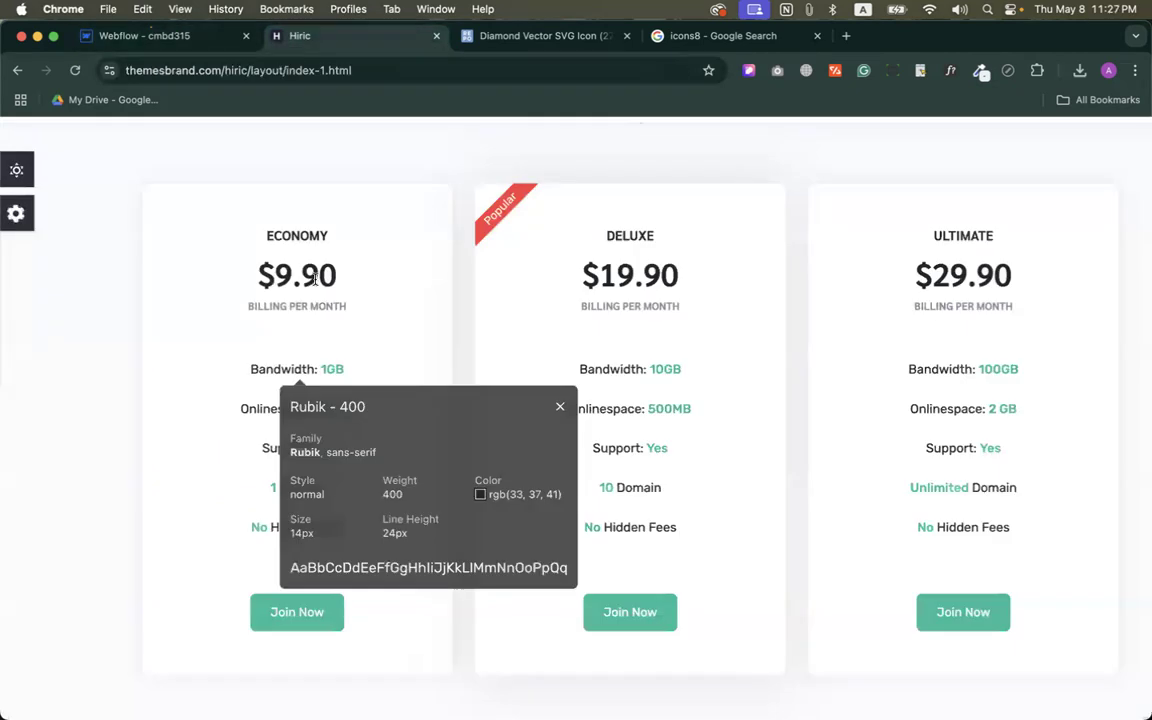
{"action": "left_click", "coordinate": [160, 40]}
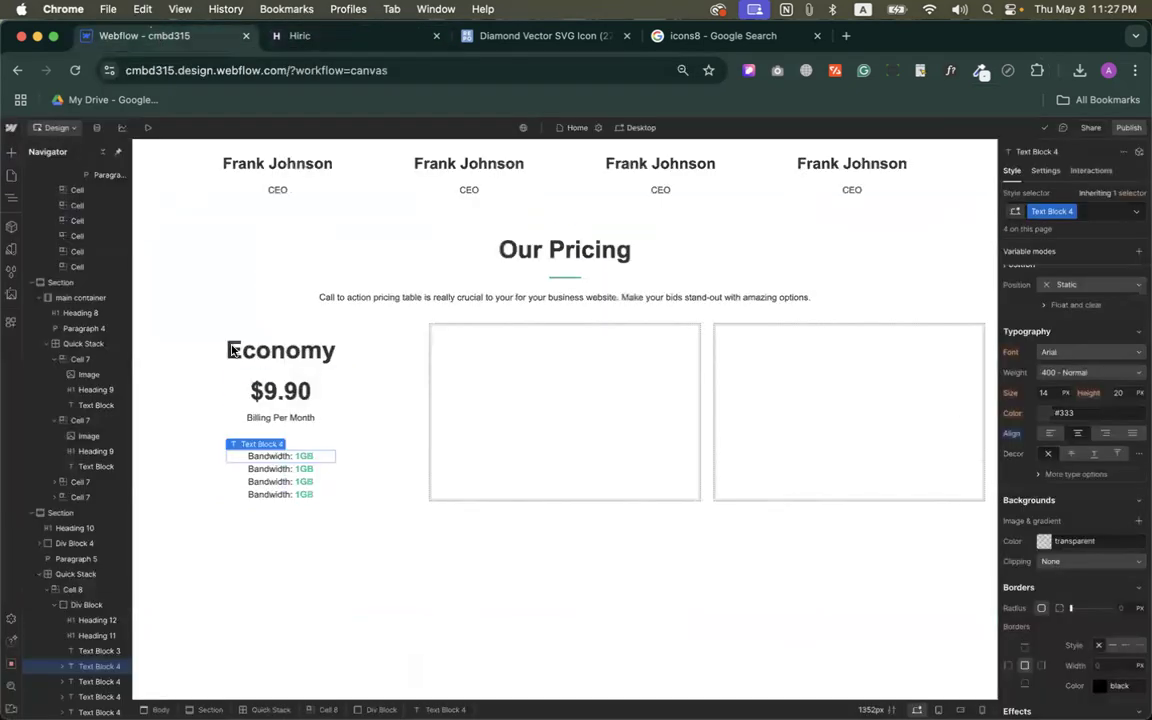
{"action": "key", "text": "Delete"}
{"action": "key", "text": "Delete"}
{"action": "key", "text": "Delete"}
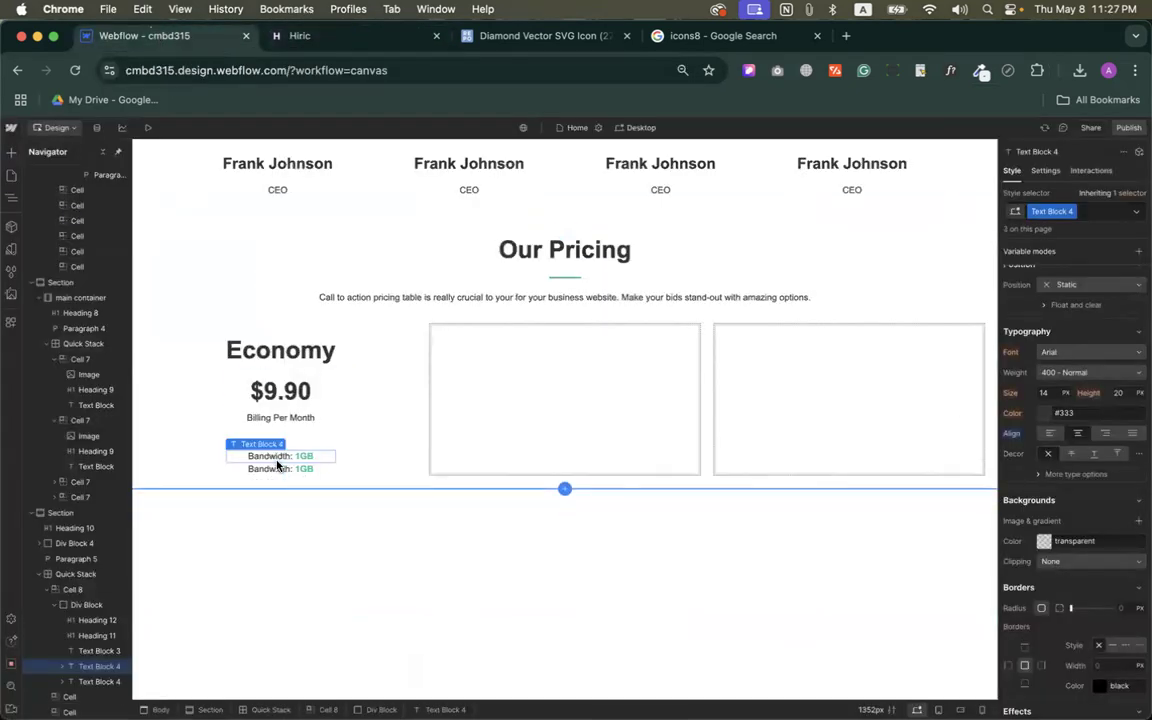
Give the Economy plan's bandwidth text block a 20 px bottom margin and duplicate the block three times.
{"action": "scroll", "coordinate": [1070, 380], "scroll_direction": "up", "scroll_amount": 4}
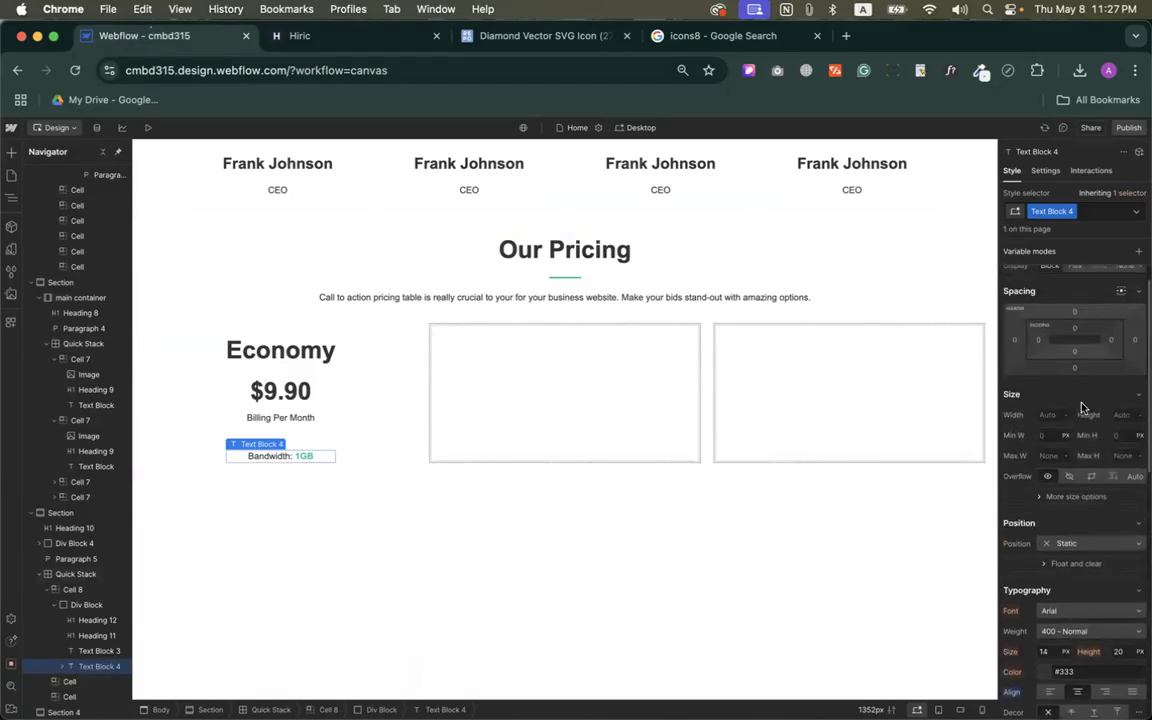
{"action": "left_click", "coordinate": [1078, 371]}
{"action": "left_click", "coordinate": [1108, 410]}
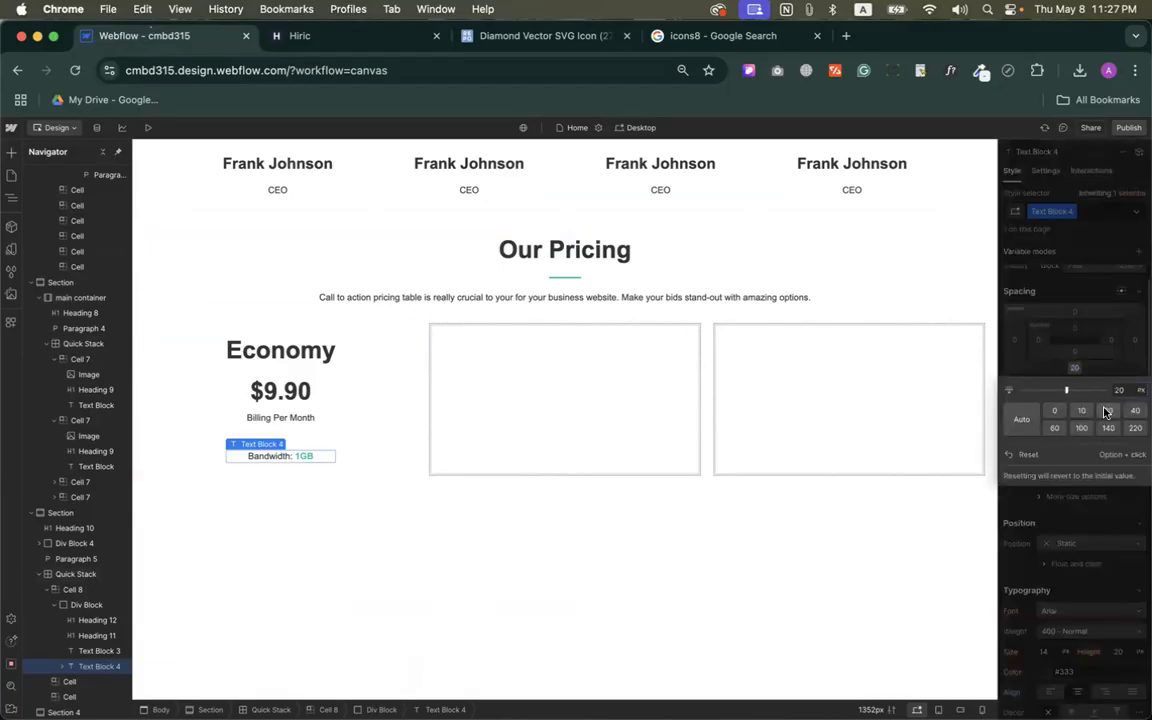
{"action": "key", "text": "super+d"}
{"action": "key", "text": "super+d"}
{"action": "key", "text": "super+d"}
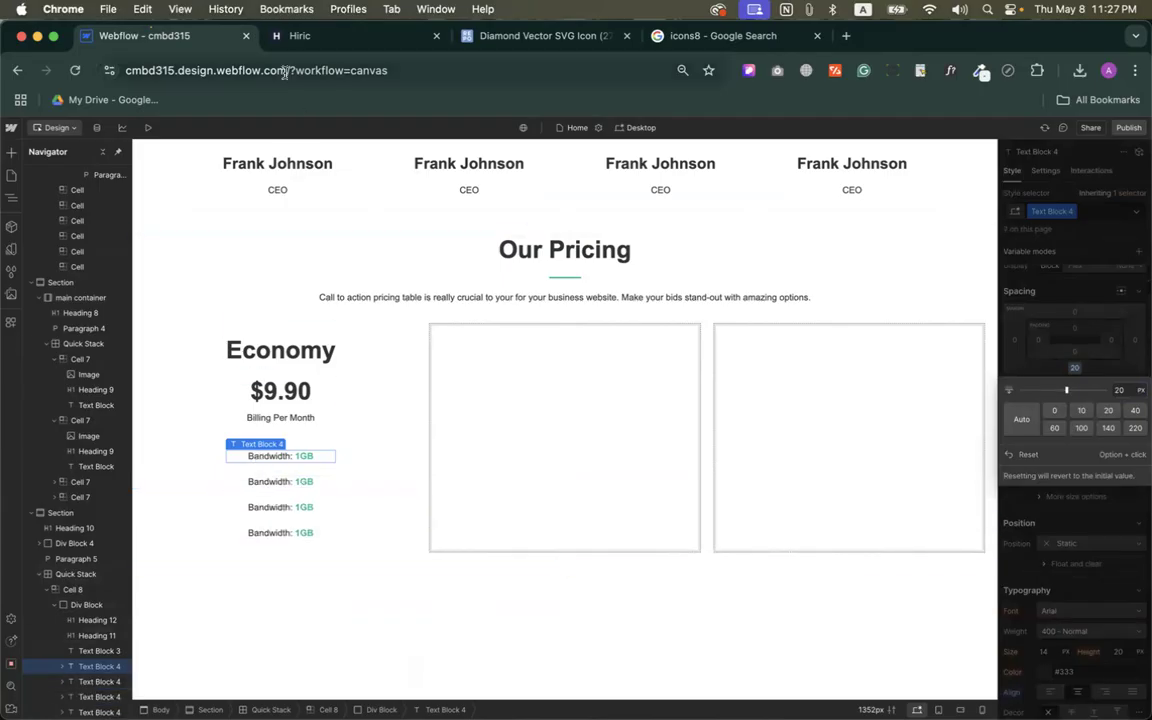
Copy the "Onlinespace: 50MB" line from the Hiric reference page and replace the second bandwidth line in Webflow with it.
{"action": "left_click", "coordinate": [275, 36]}
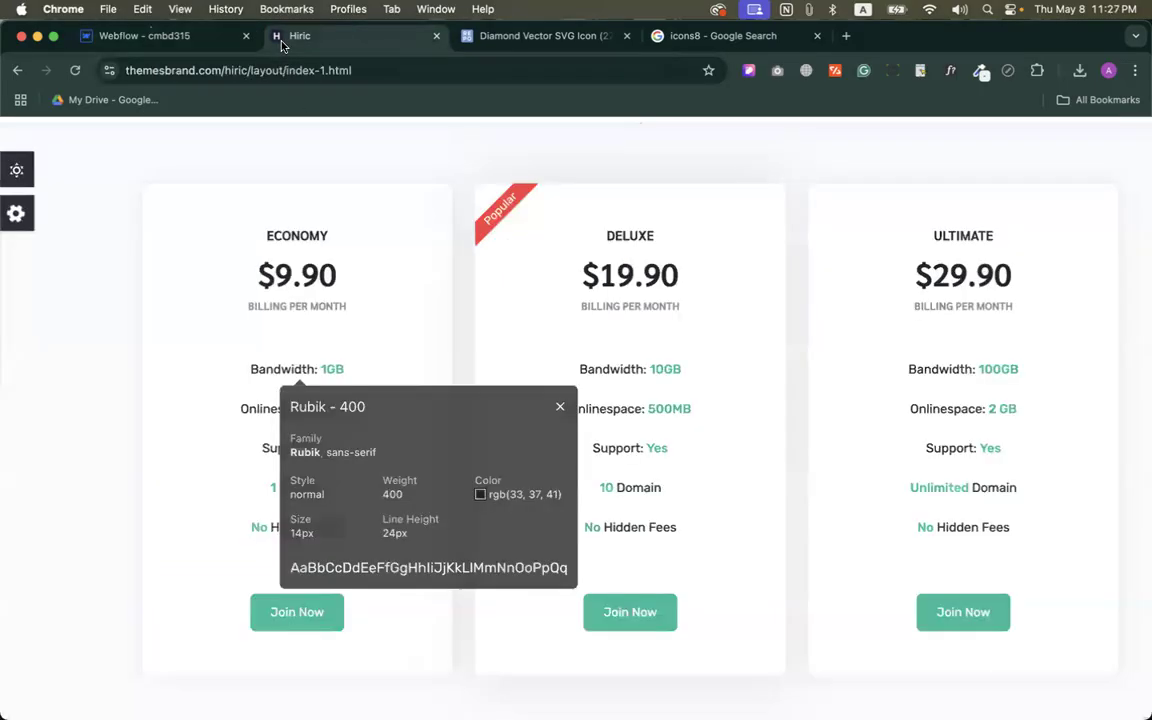
{"action": "left_click", "coordinate": [560, 406]}
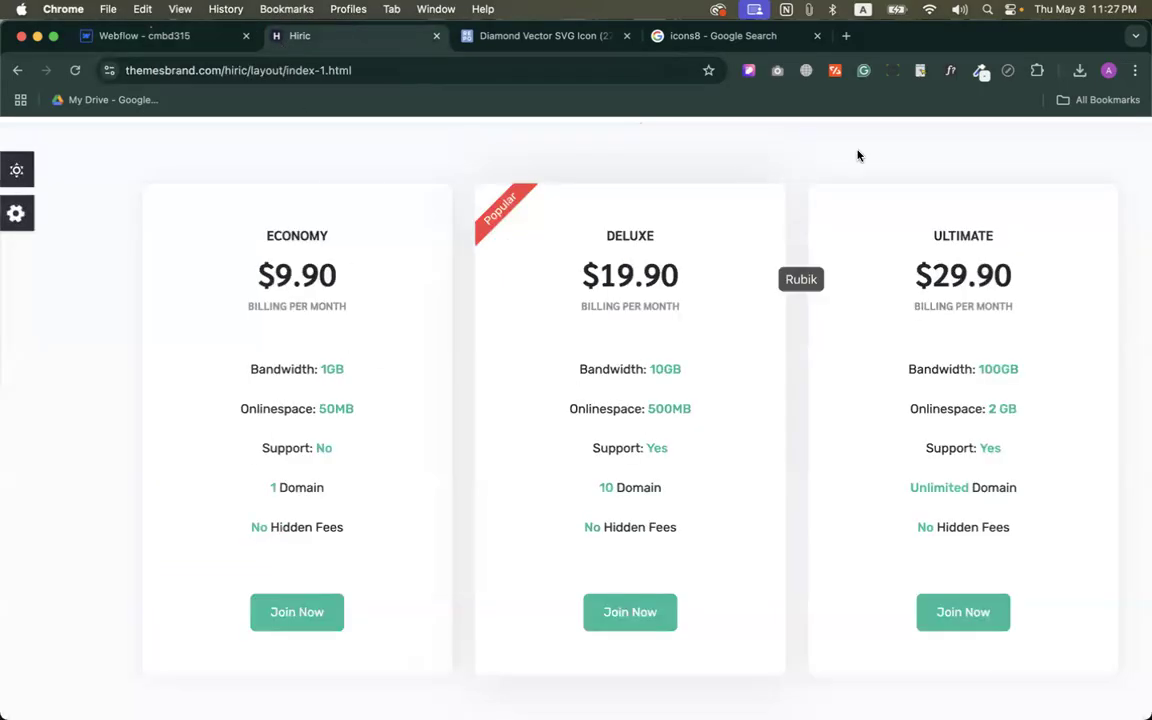
{"action": "left_click", "coordinate": [951, 73]}
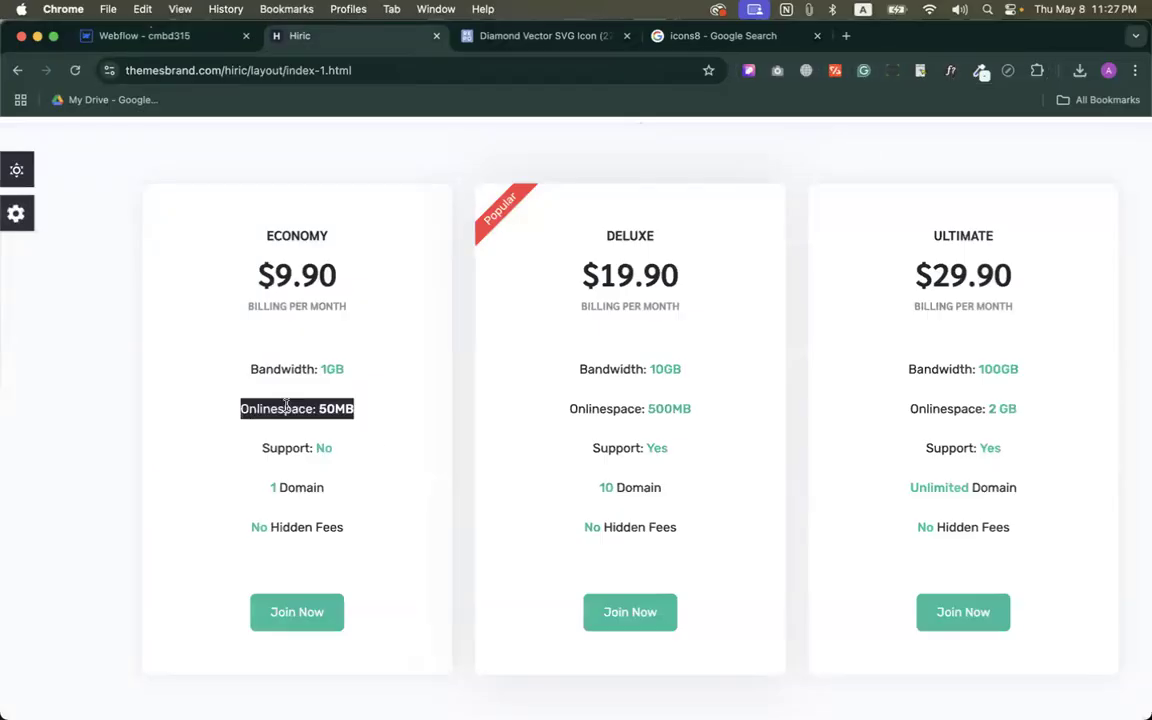
{"action": "left_click", "coordinate": [185, 36]}
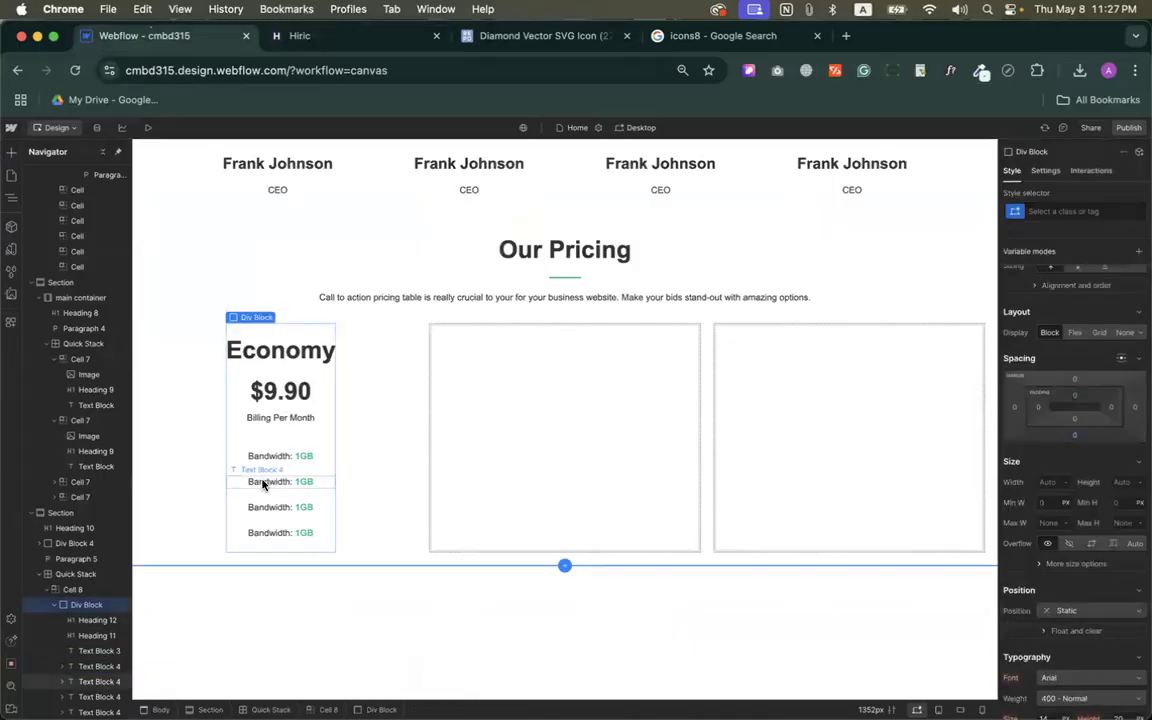
{"action": "double_click", "coordinate": [279, 482]}
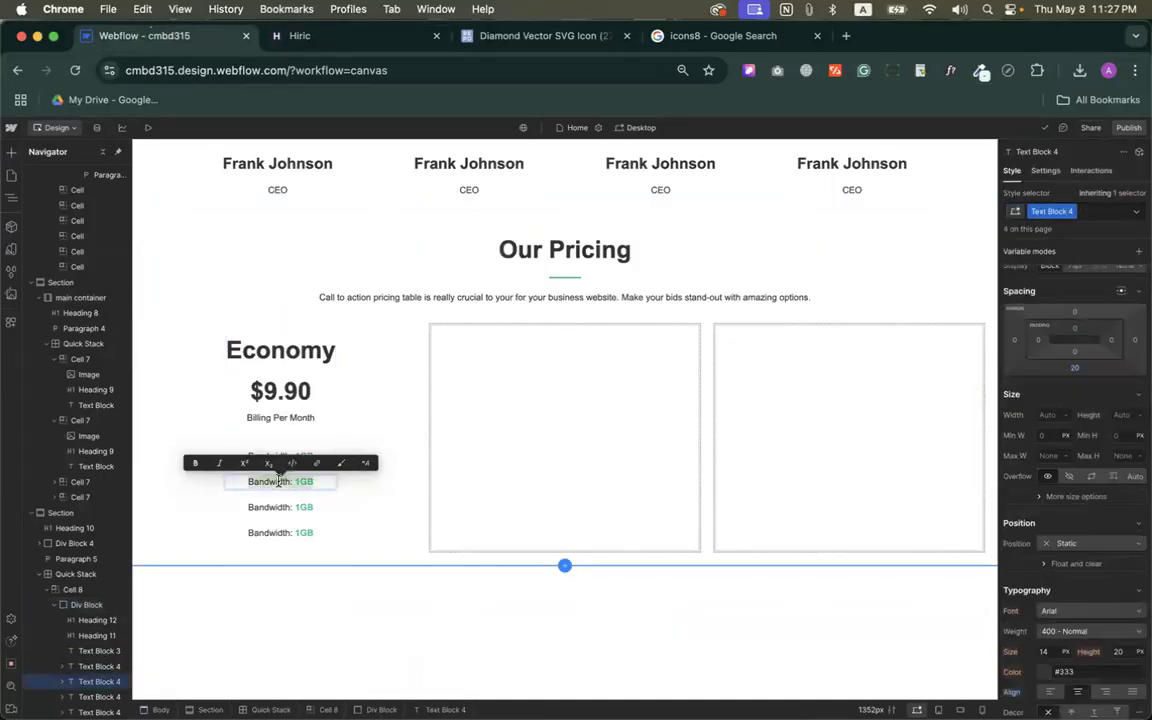
{"action": "type", "text": "Onlinespace: 50MB"}
Wrap "50MB" in a text span styled with weight 700 - Bold and the green #1abc9c sampled from the "1GB" text above.
{"action": "double_click", "coordinate": [285, 482]}
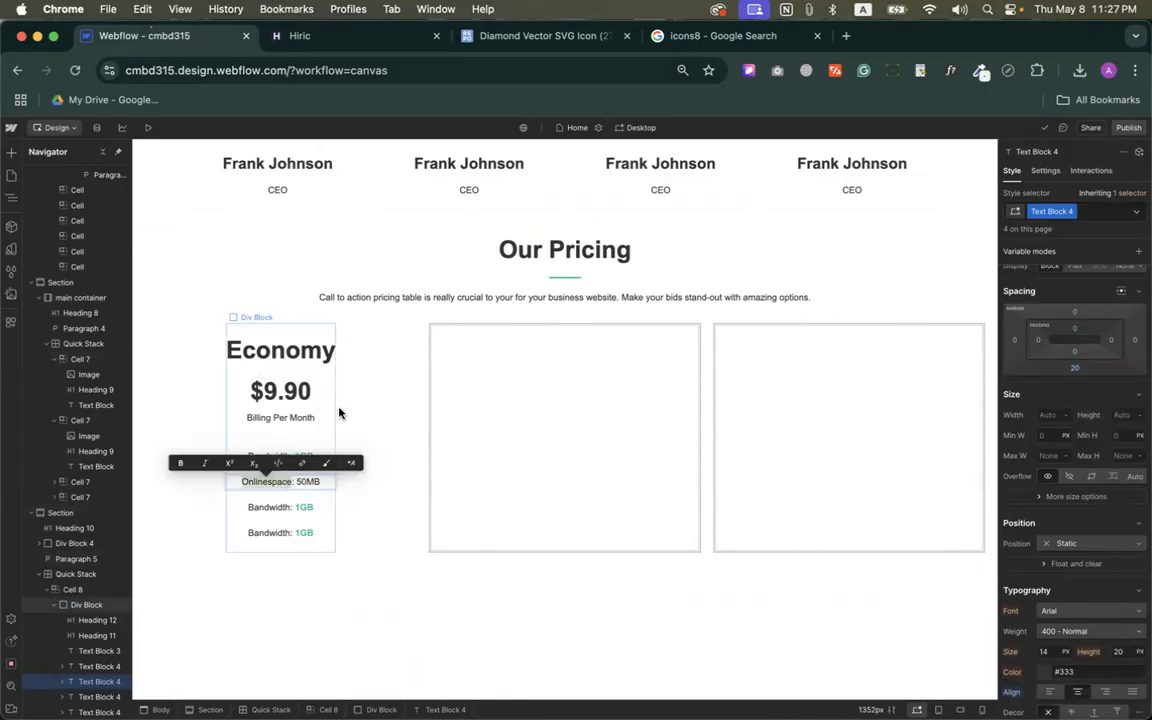
{"action": "double_click", "coordinate": [302, 483]}
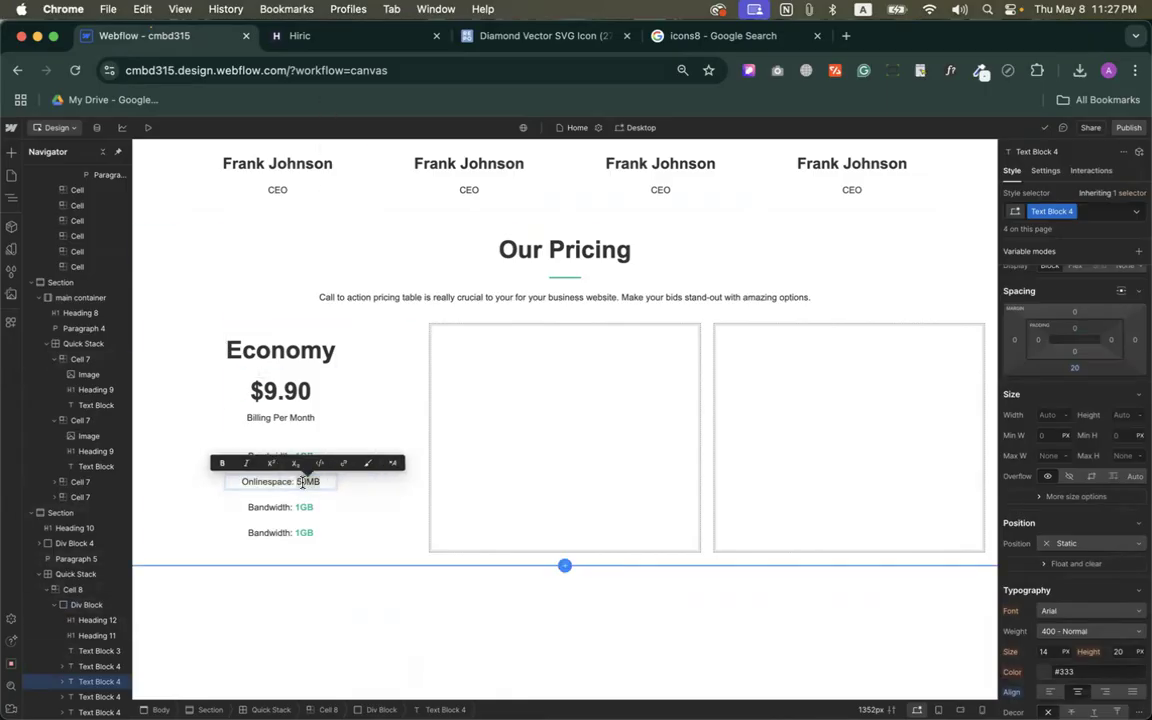
{"action": "left_click", "coordinate": [367, 463]}
{"action": "scroll", "coordinate": [1108, 576], "scroll_direction": "down", "scroll_amount": 4}
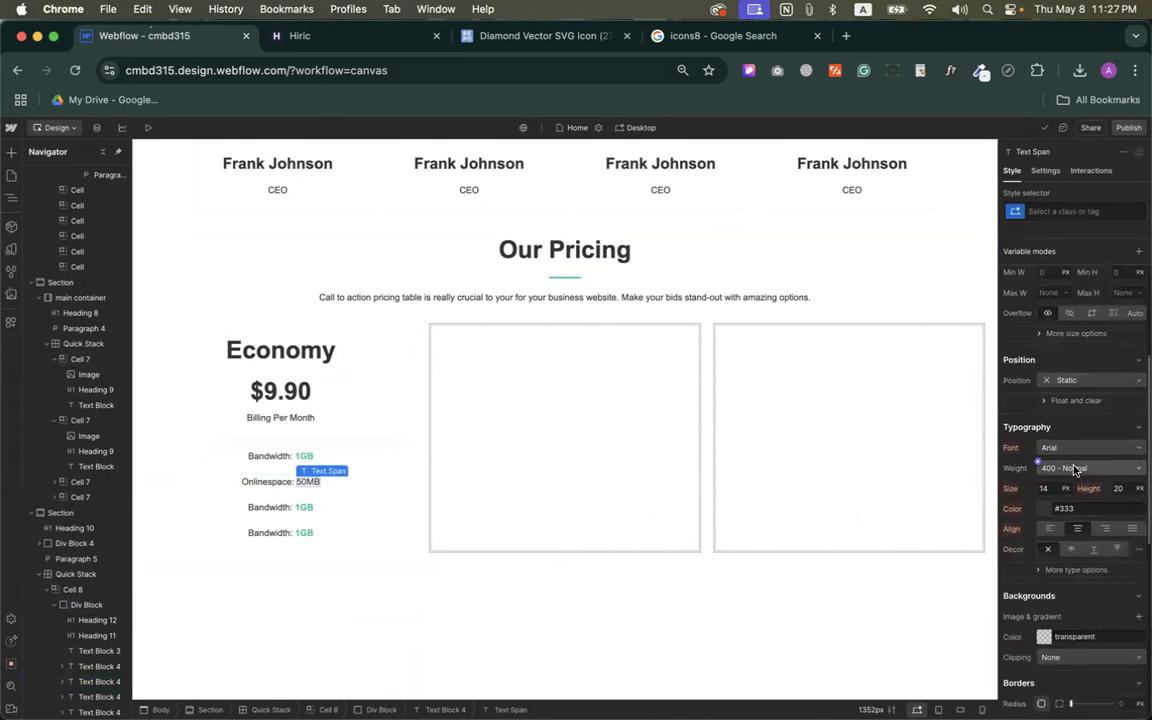
{"action": "left_click", "coordinate": [1090, 467]}
{"action": "left_click", "coordinate": [1073, 512]}
{"action": "left_click", "coordinate": [1073, 510]}
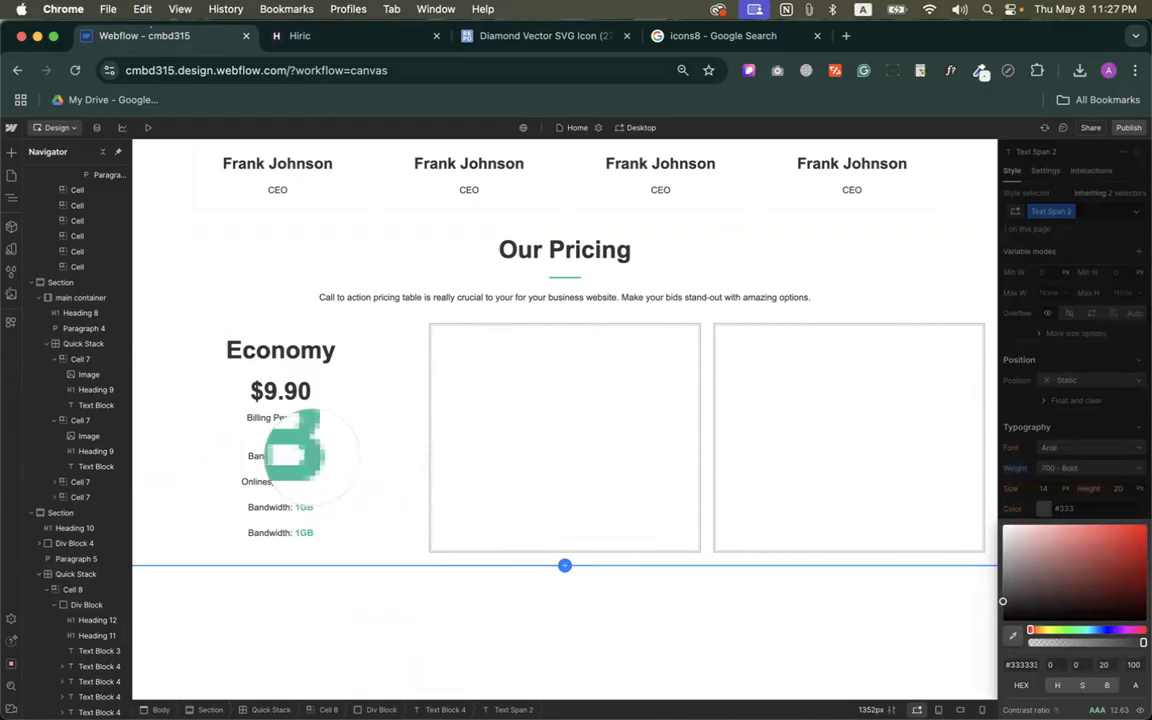
{"action": "left_click", "coordinate": [311, 462]}
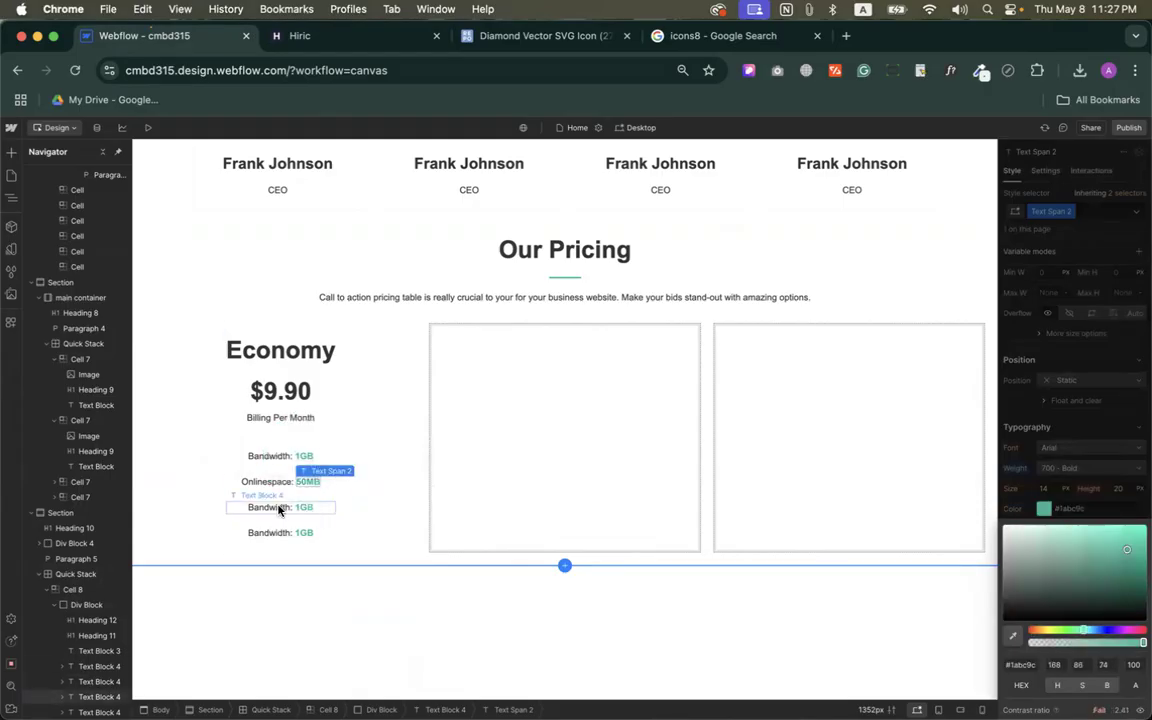
{"action": "left_click", "coordinate": [482, 481]}
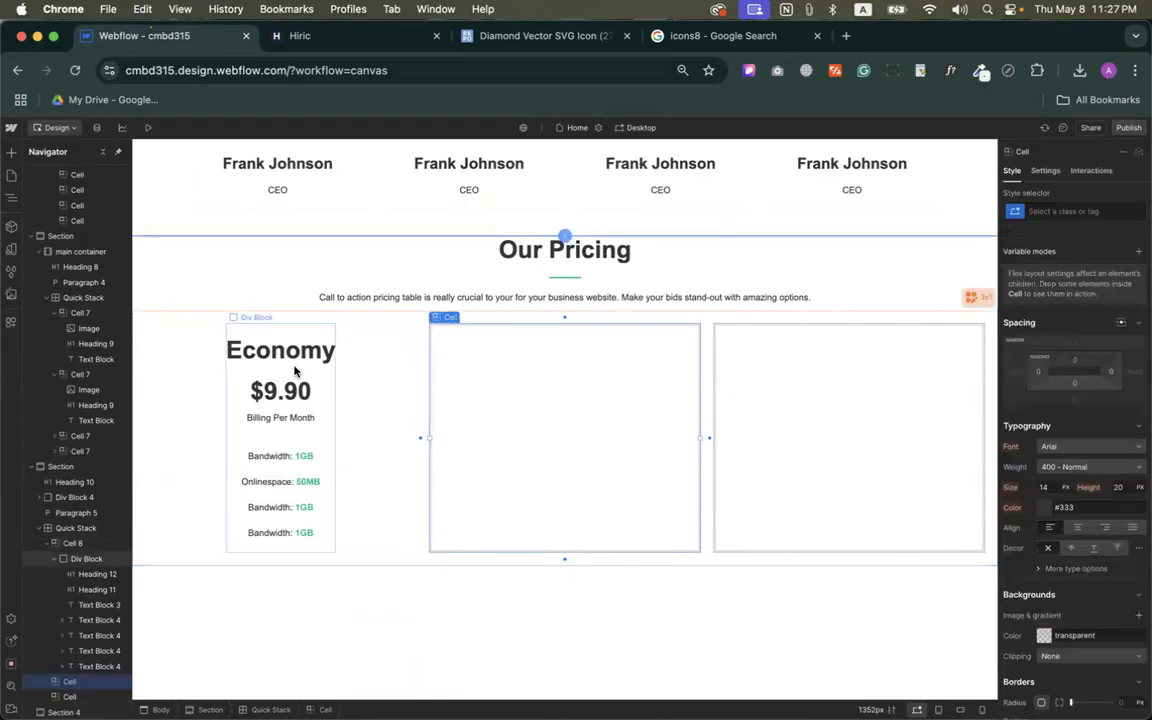
{"action": "left_click", "coordinate": [352, 386]}
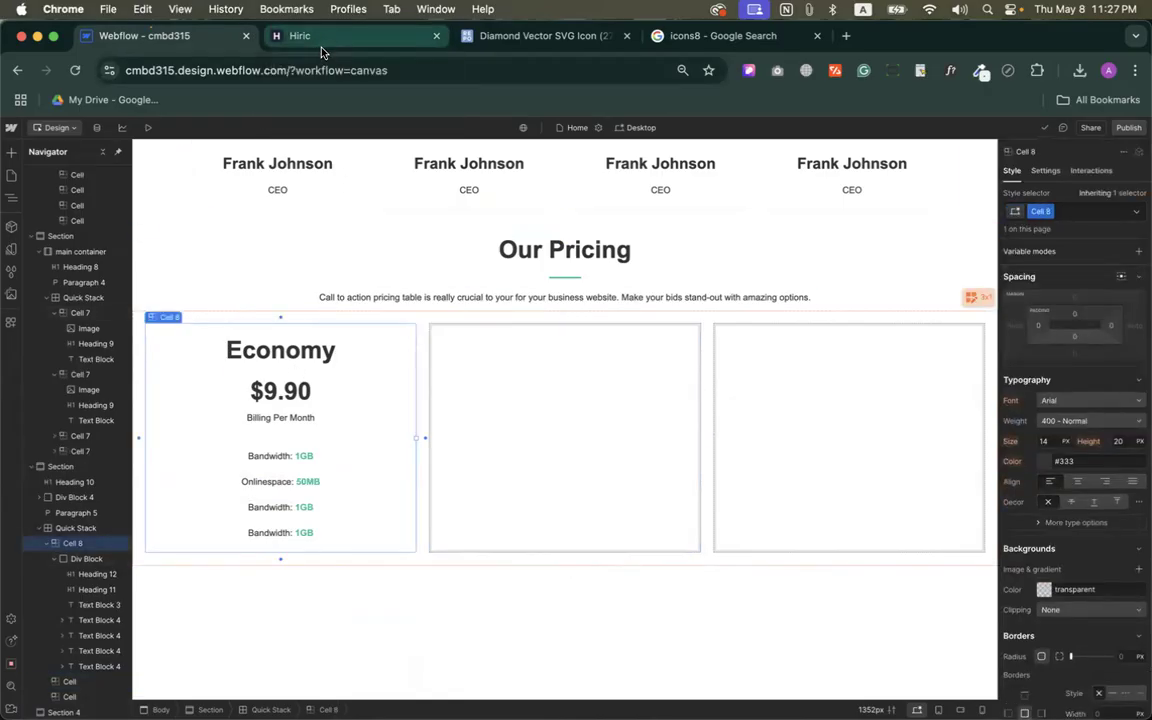
Copy all five feature lines from the Hiric page's Economy card and replace the third text block's content in Webflow with them.
{"action": "left_click", "coordinate": [321, 44]}
{"action": "left_click", "coordinate": [395, 270]}
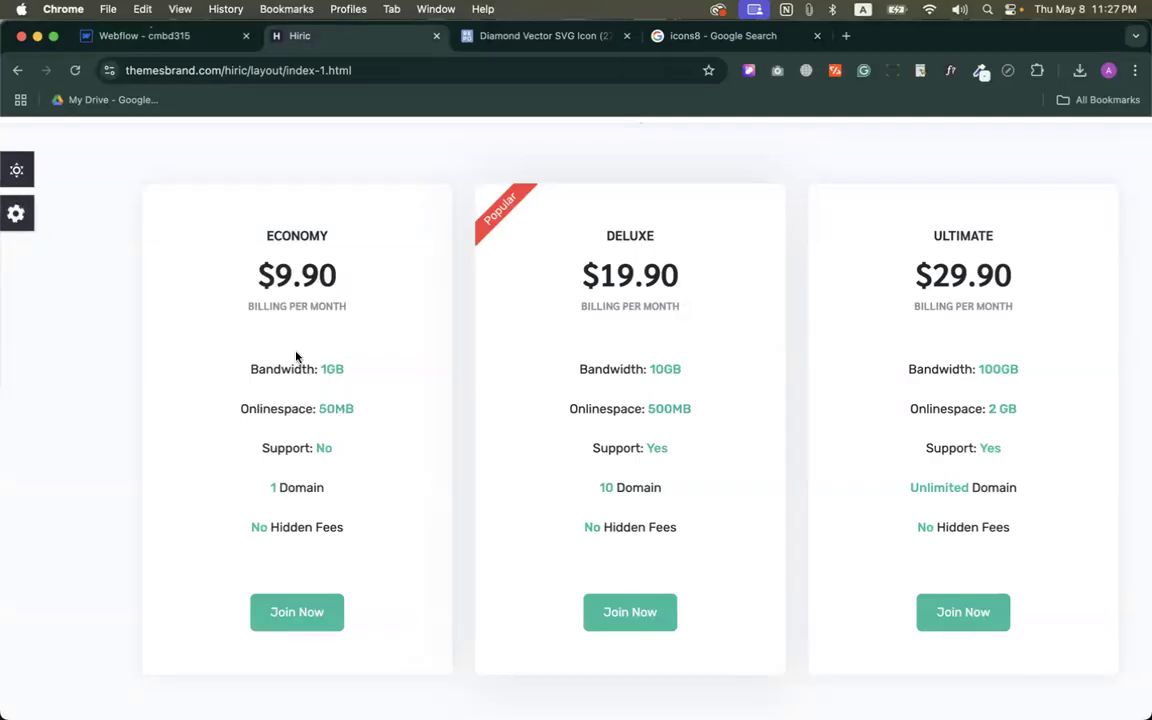
{"action": "left_click_drag", "start_coordinate": [247, 372], "coordinate": [384, 541]}
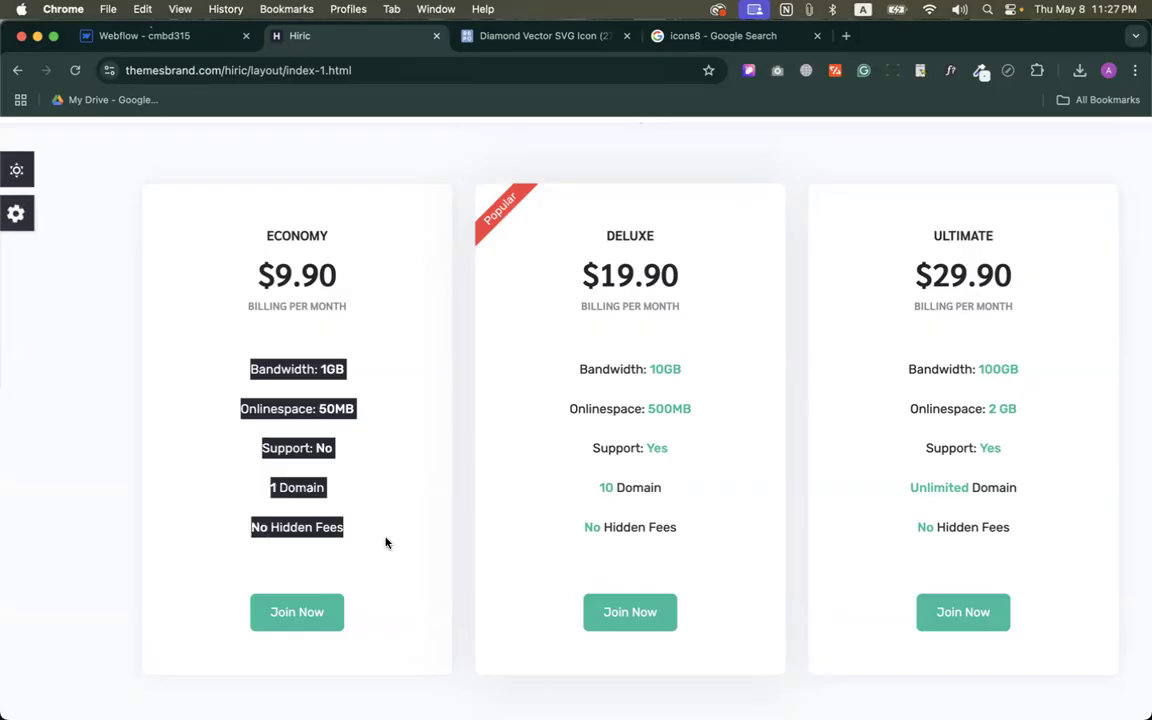
{"action": "left_click", "coordinate": [172, 42]}
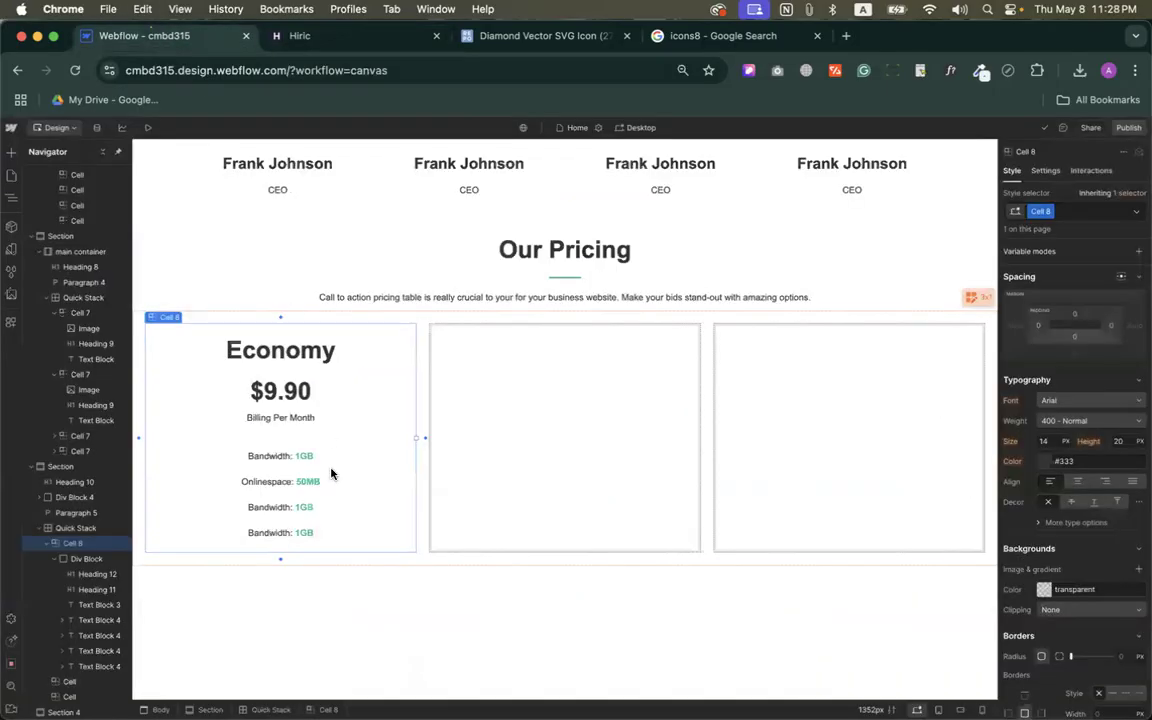
{"action": "left_click", "coordinate": [277, 503]}
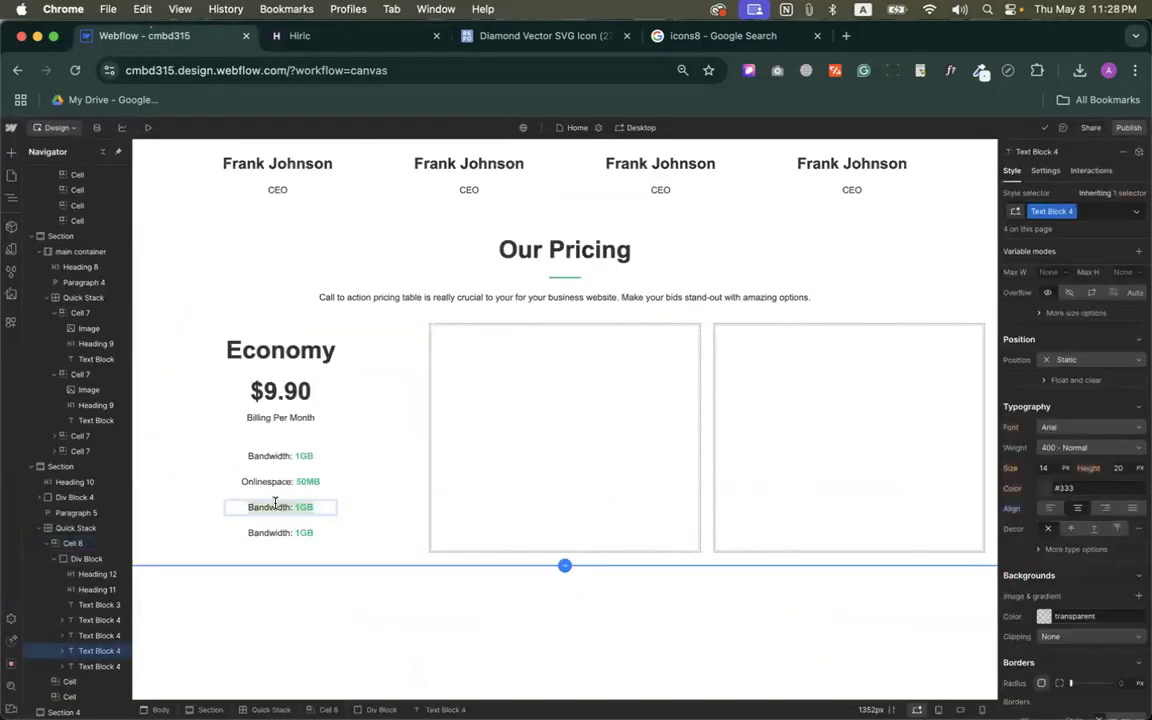
{"action": "type", "text": "Bandwidth: 1GBOnlinespace: 50MBSupport: No1 DomainNo Hidden Fees"}
{"action": "key", "text": "super+z"}
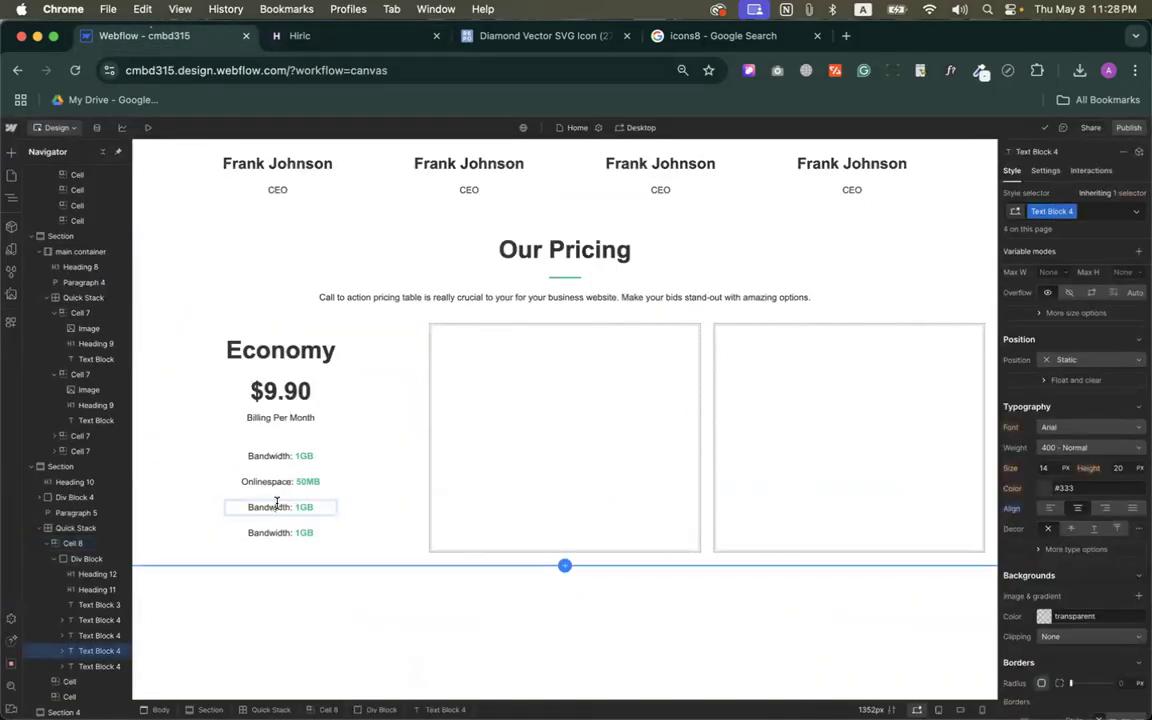
{"action": "type", "text": "Bandwidth: 1GBOnlinespace: 50MBSupport: No1 DomainNo Hidden Fees"}
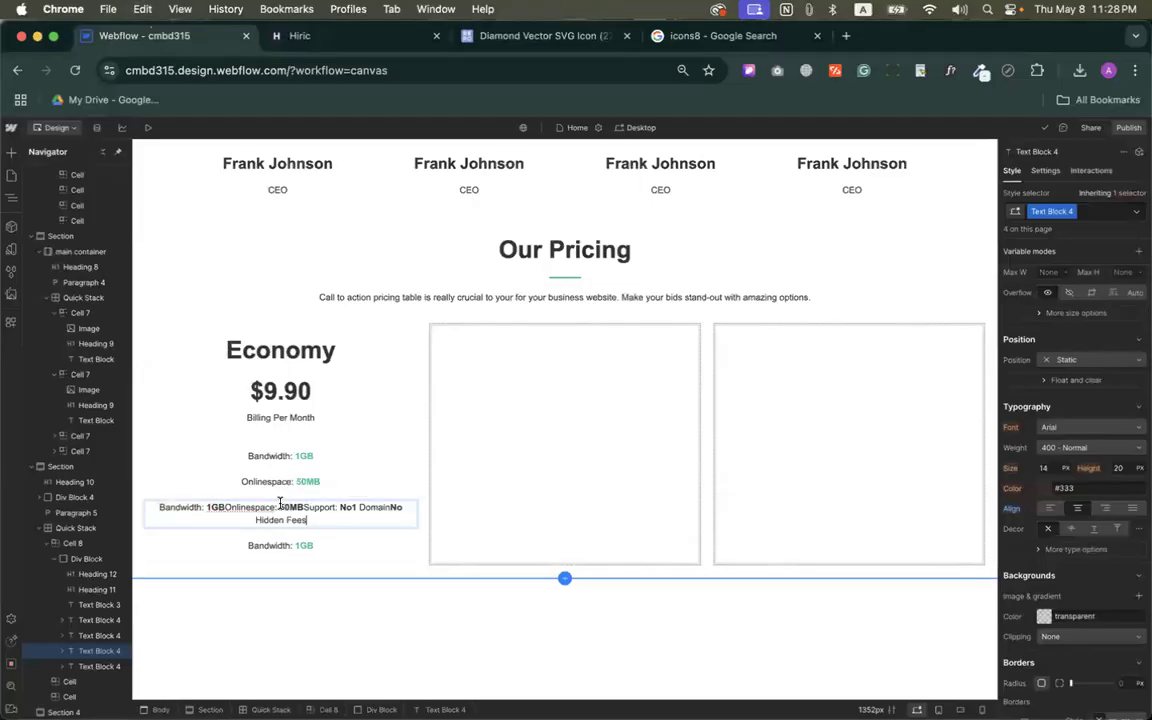
Break the pasted feature text into separate lines after "Bandwidth: 1GB", "Onlinespace: 50MB", "Support: No1" and "DomainNo".
{"action": "left_click", "coordinate": [226, 507]}
{"action": "key", "text": "Return"}
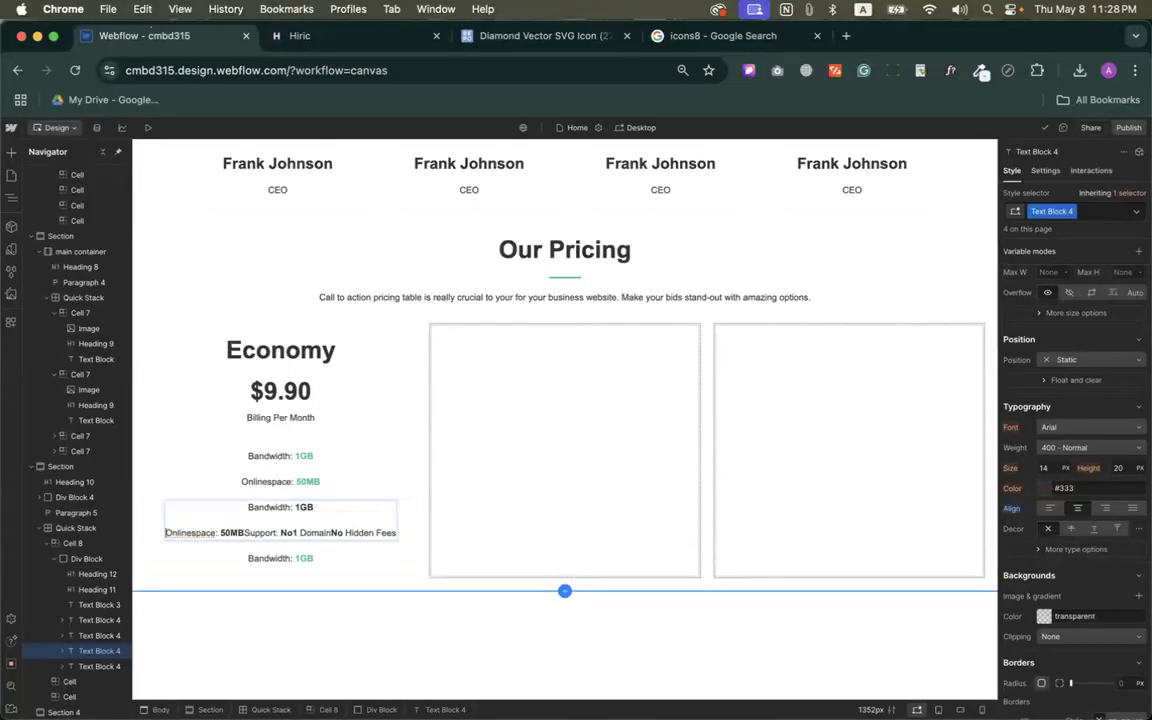
{"action": "left_click", "coordinate": [242, 532]}
{"action": "key", "text": "Return"}
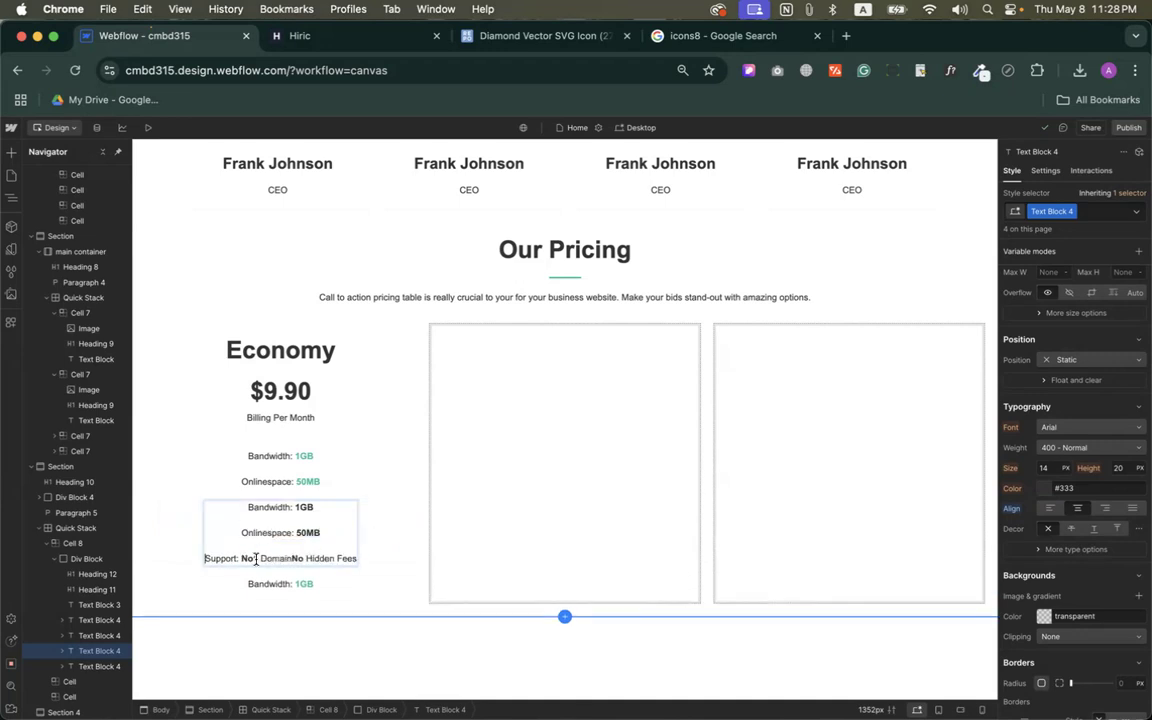
{"action": "left_click", "coordinate": [259, 558]}
{"action": "key", "text": "Return"}
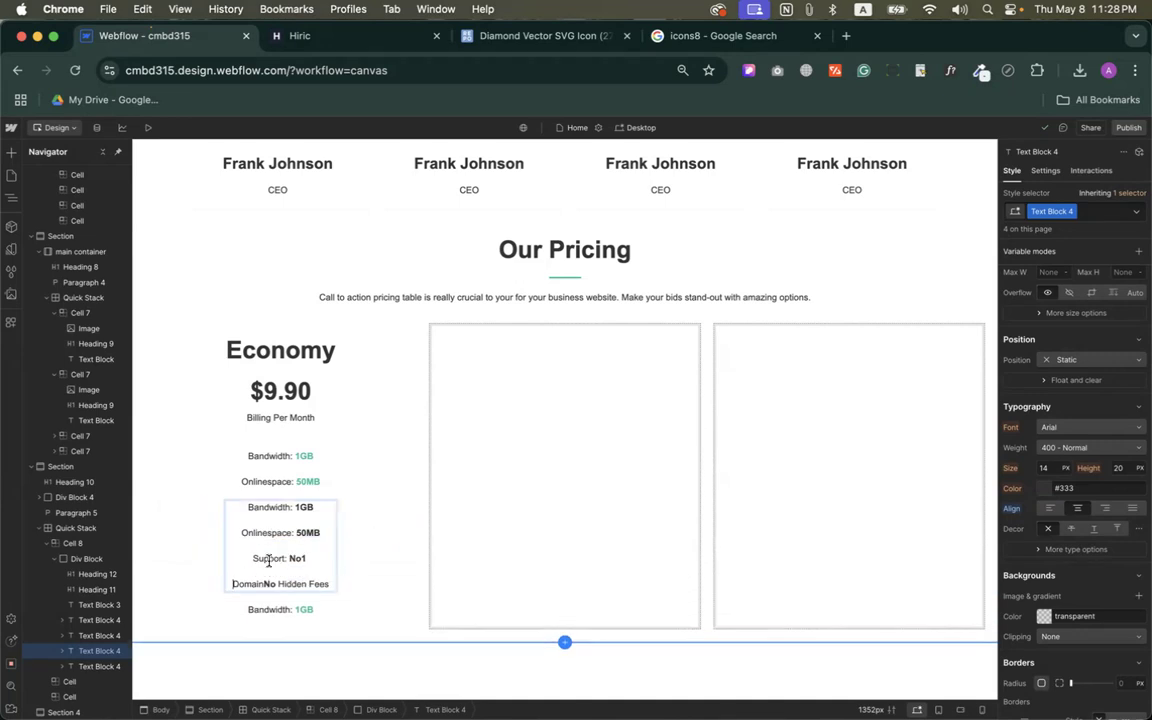
{"action": "left_click", "coordinate": [278, 584]}
{"action": "key", "text": "Return"}
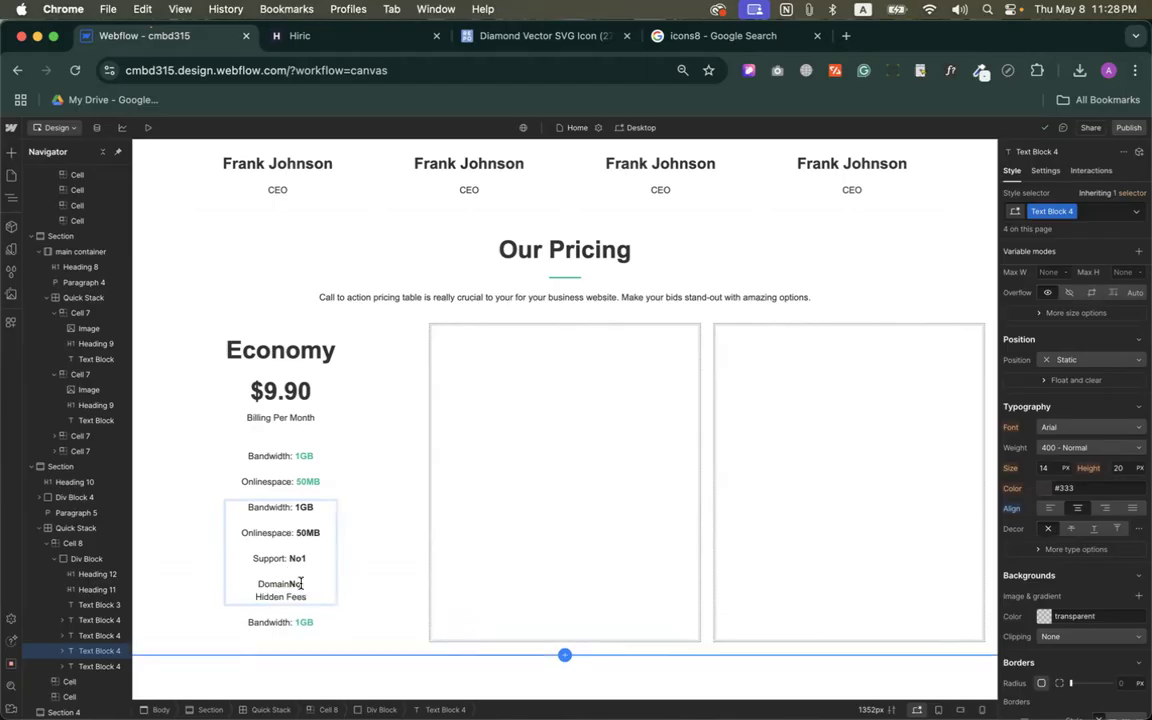
Copy the whole Economy pricing cell and paste it into the two empty cells beside it.
{"action": "left_click", "coordinate": [378, 550]}
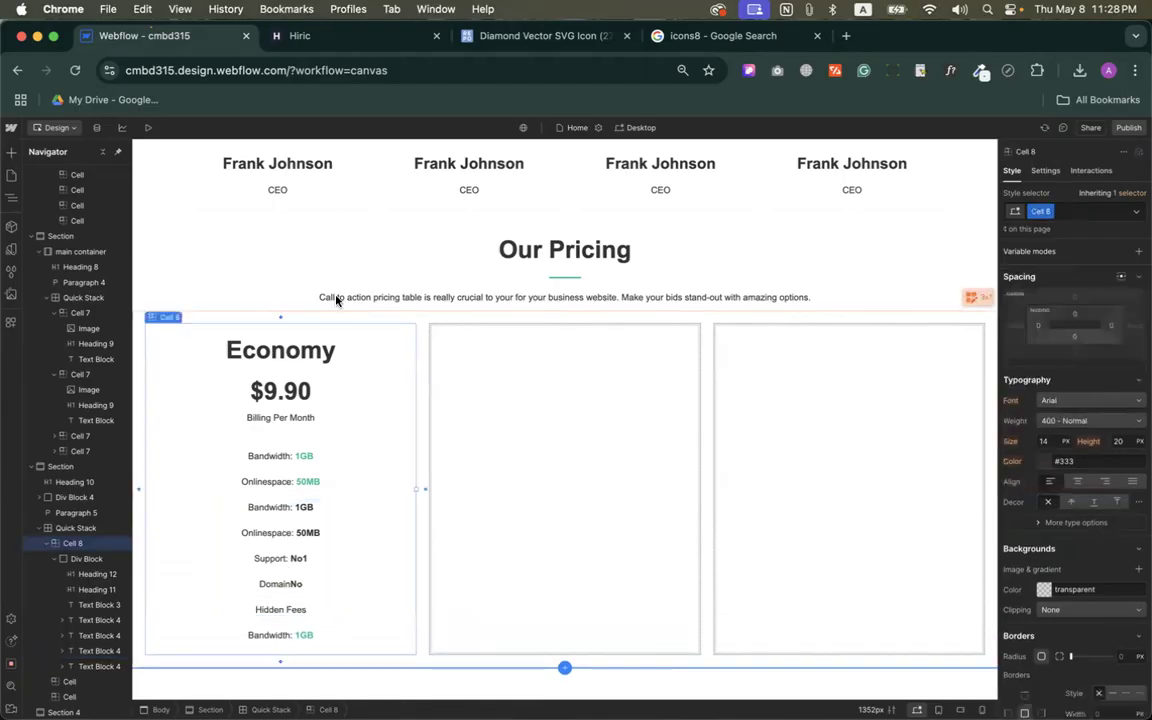
{"action": "key", "text": "super+c"}
{"action": "left_click", "coordinate": [527, 445]}
{"action": "key", "text": "super+v"}
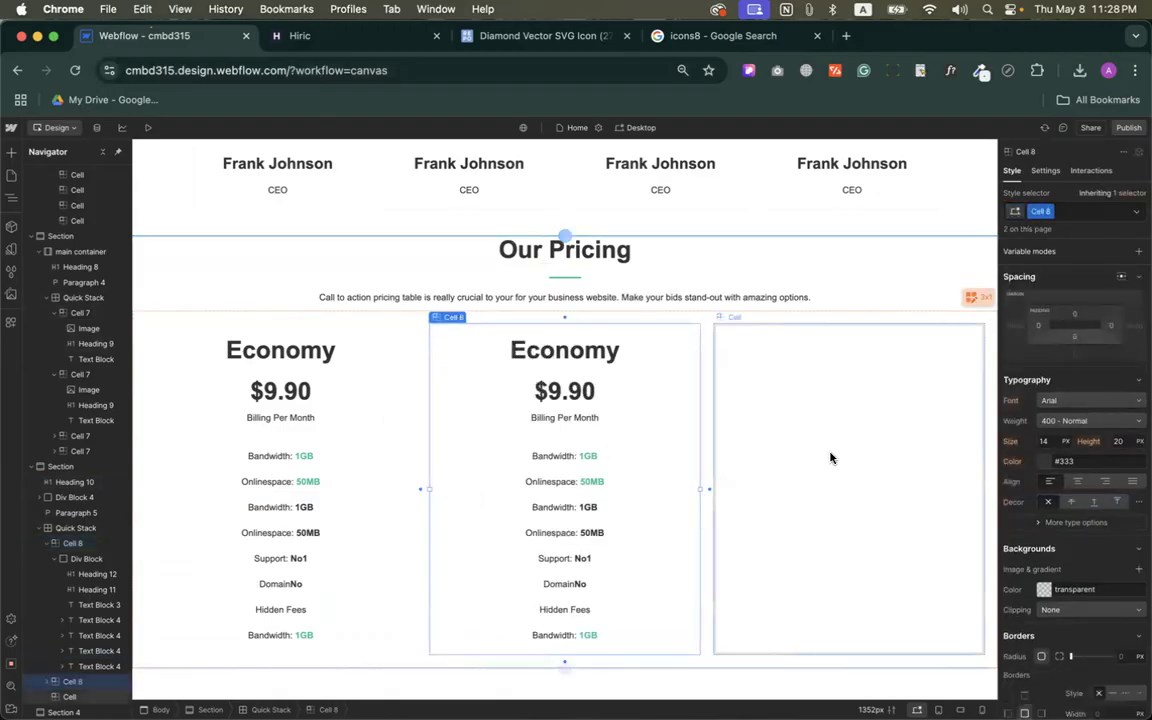
{"action": "left_click", "coordinate": [830, 458]}
{"action": "key", "text": "super+v"}
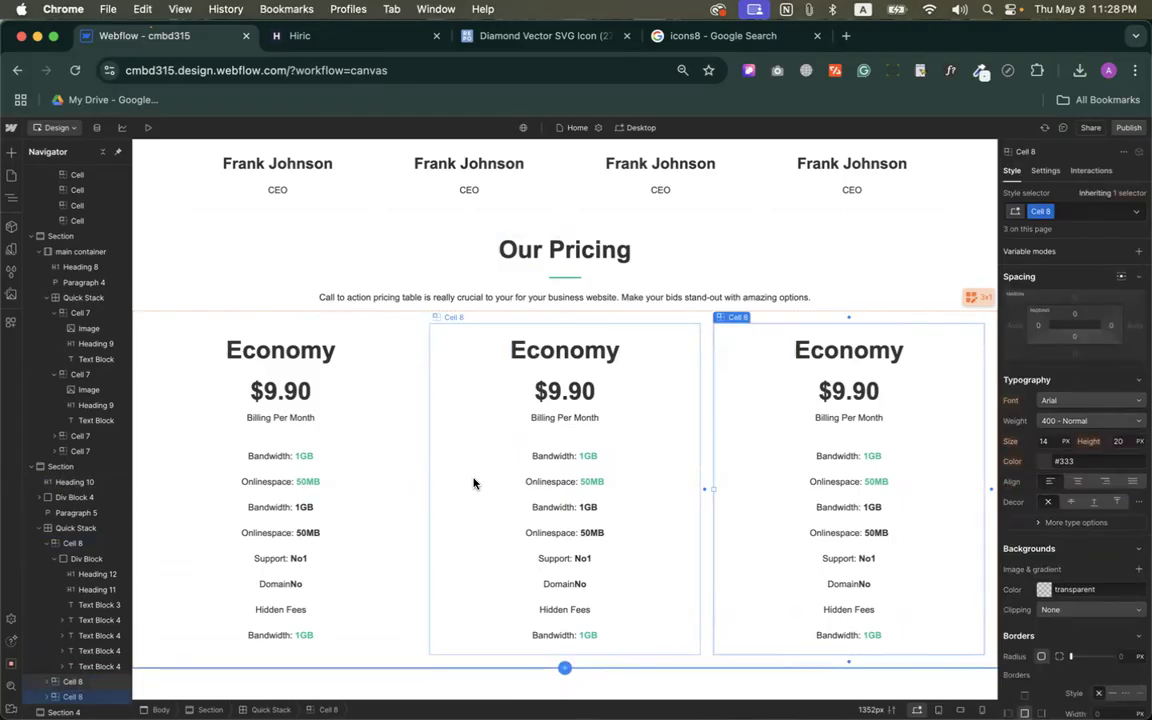
{"action": "scroll", "coordinate": [477, 482], "scroll_direction": "up", "scroll_amount": 5}
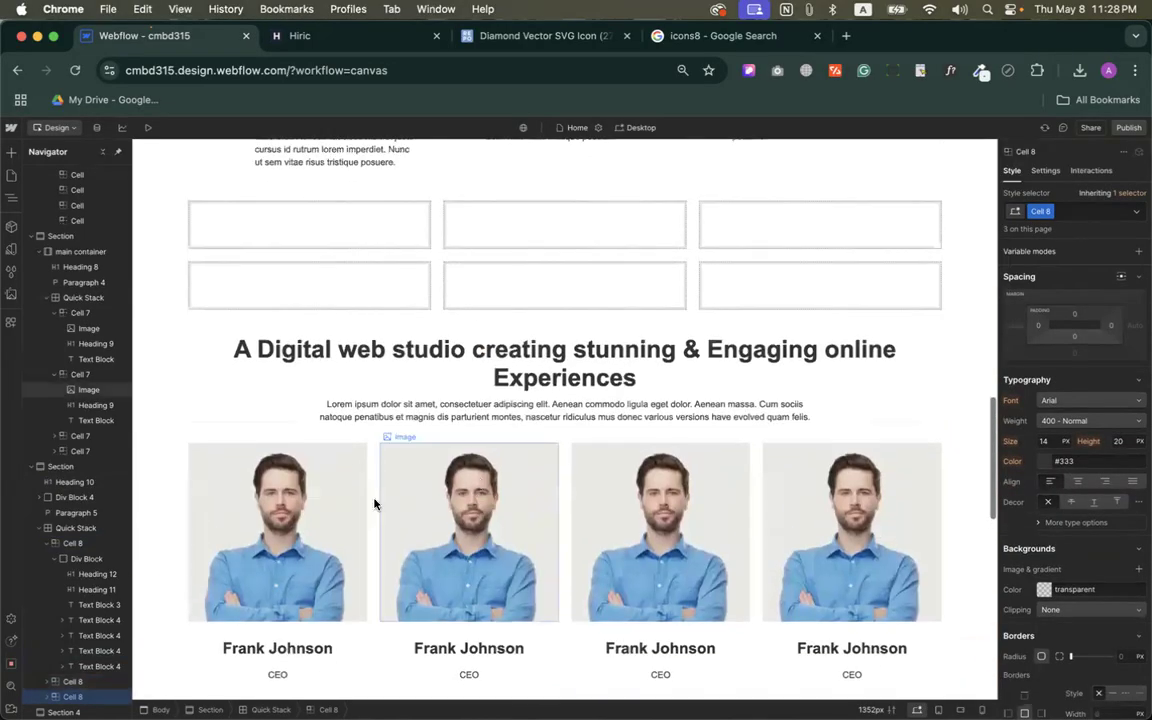
{"action": "scroll", "coordinate": [532, 519], "scroll_direction": "down", "scroll_amount": 2}
{"action": "scroll", "coordinate": [528, 525], "scroll_direction": "down", "scroll_amount": 5}
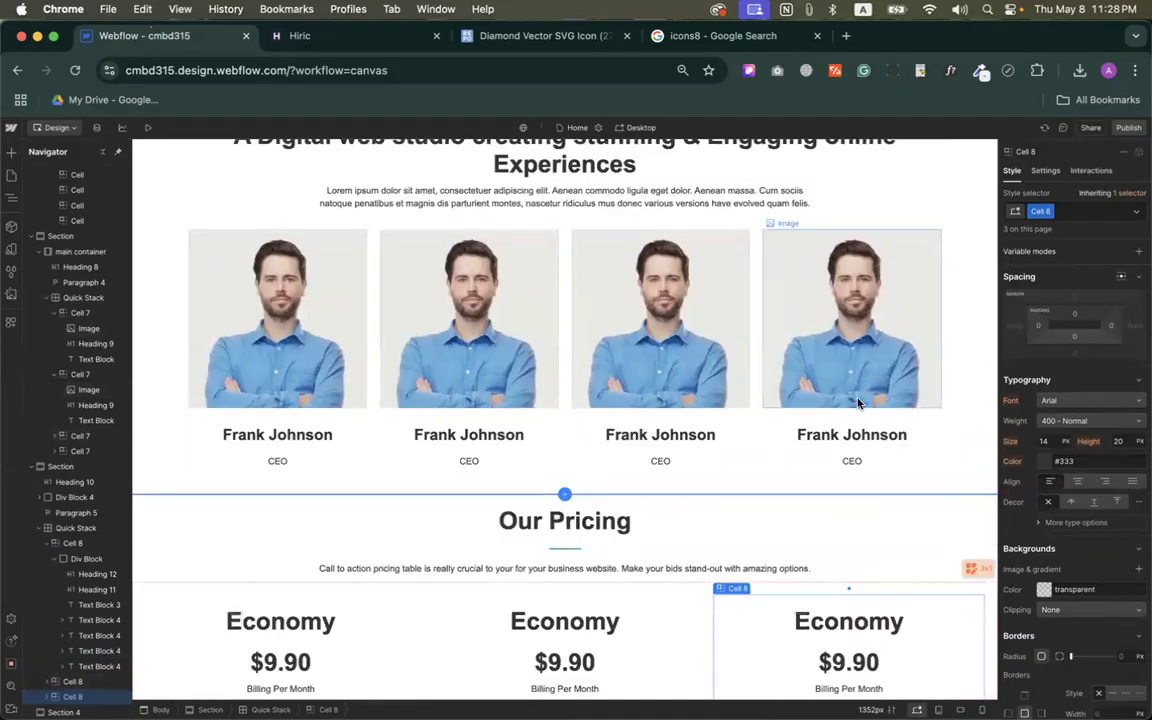
Undo the last two card pastes so that only the first Economy cell remains filled.
{"action": "scroll", "coordinate": [600, 390], "scroll_direction": "down", "scroll_amount": 2}
{"action": "scroll", "coordinate": [525, 354], "scroll_direction": "up", "scroll_amount": 1}
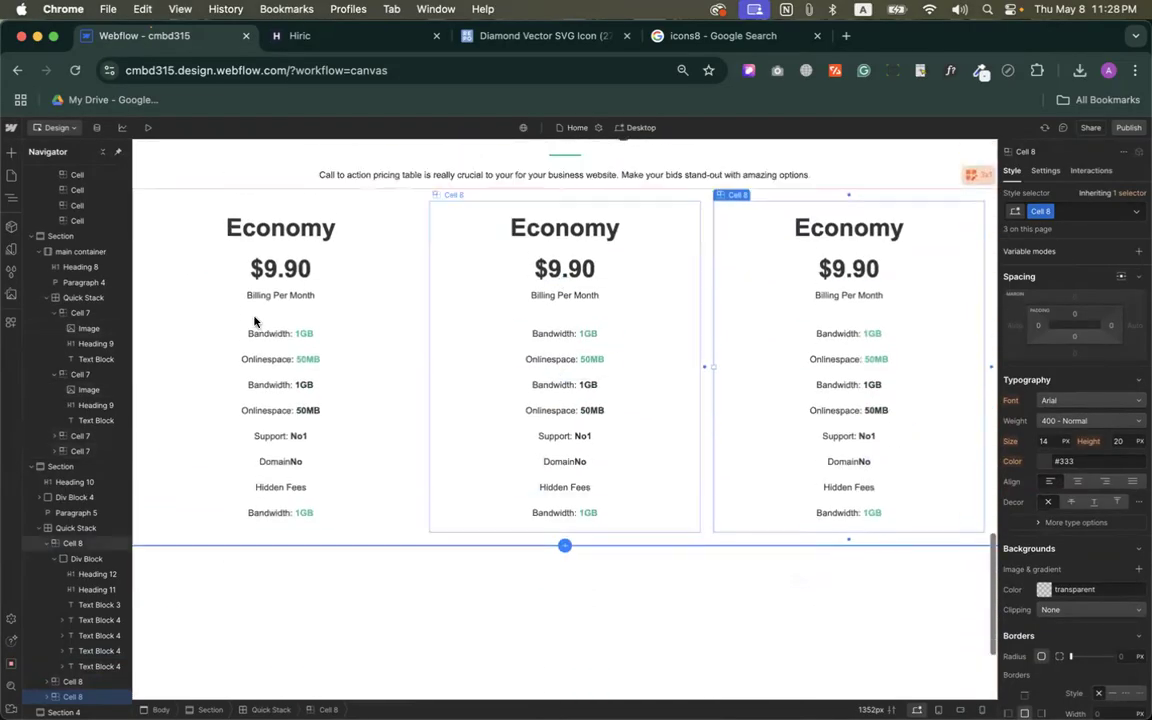
{"action": "key", "text": "super+z"}
{"action": "key", "text": "super+z"}
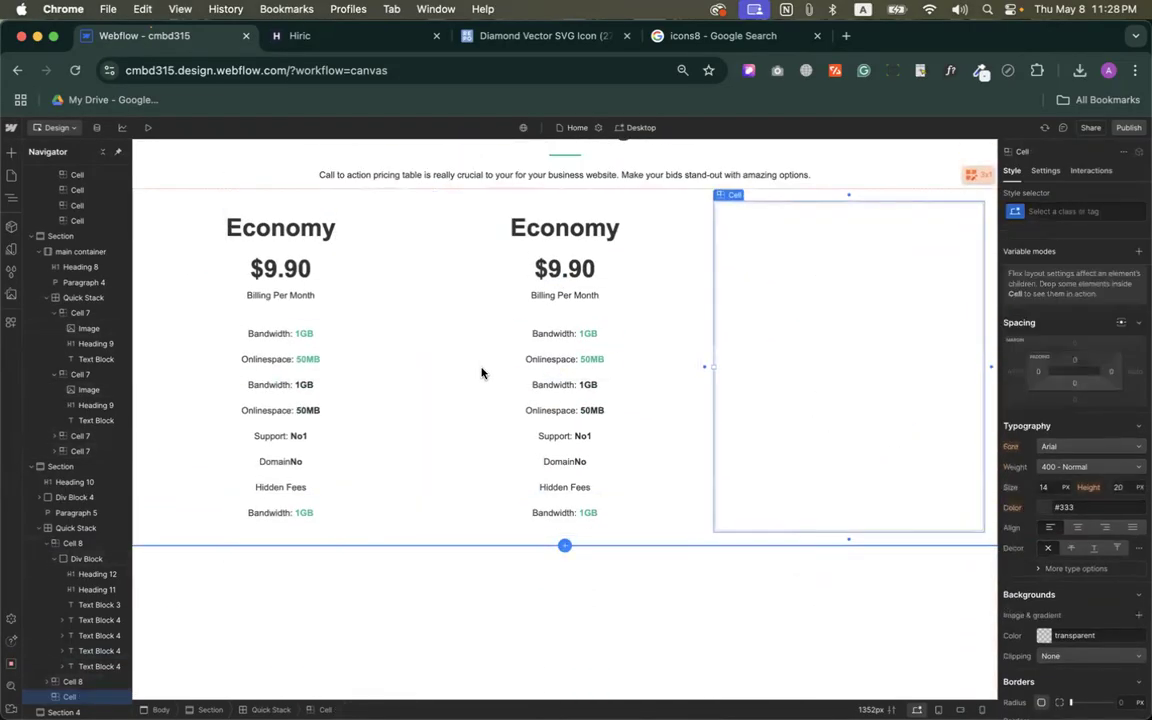
{"action": "left_click", "coordinate": [370, 364]}
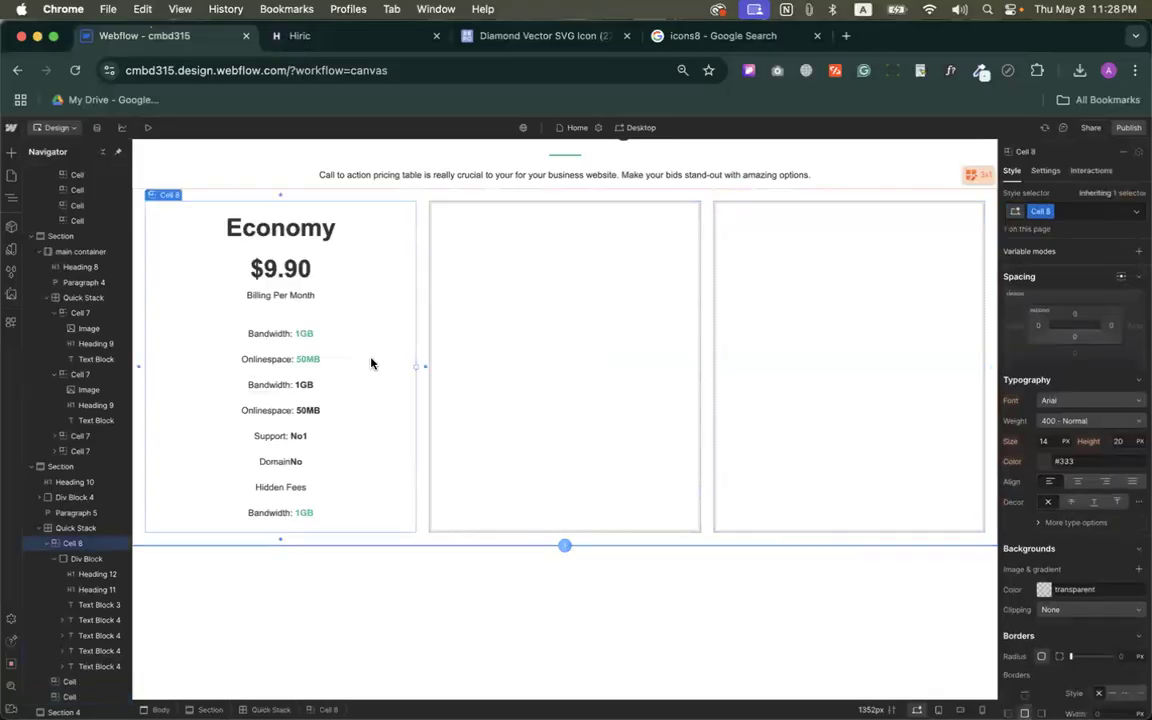
{"action": "scroll", "coordinate": [352, 333], "scroll_direction": "up", "scroll_amount": 3}
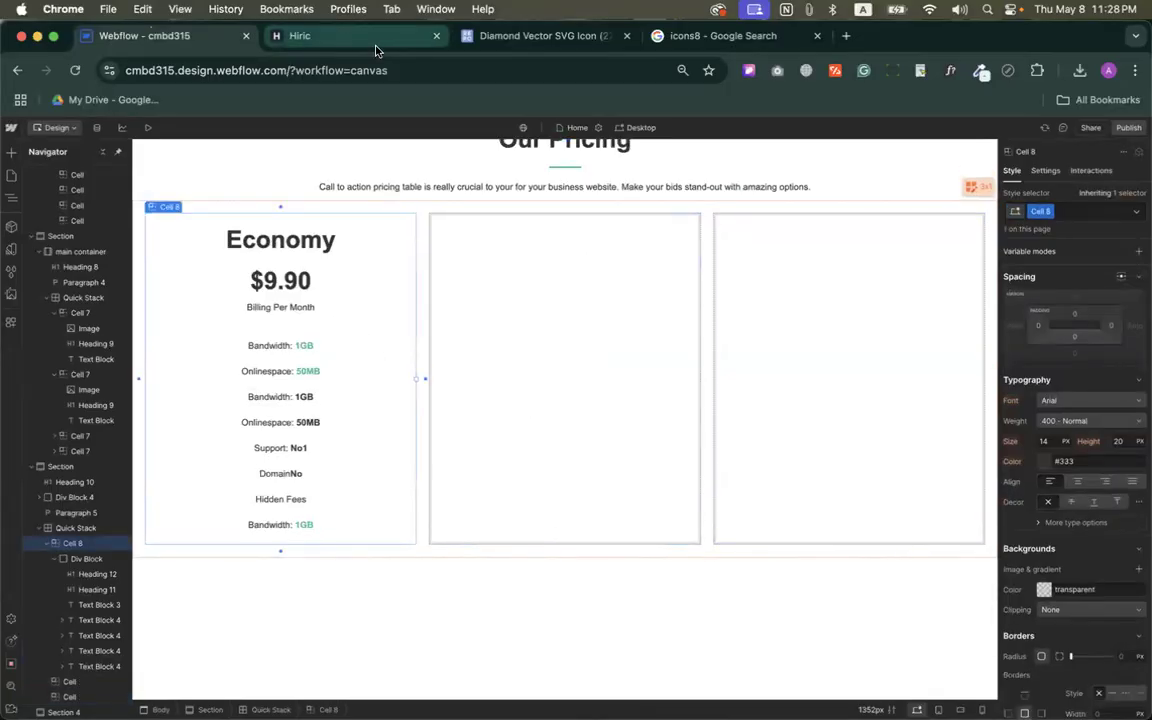
Sample the background colour beside the pricing cards on the Hiric page and set the Webflow pricing section's background to #e5e6e8.
{"action": "scroll", "coordinate": [206, 334], "scroll_direction": "up", "scroll_amount": 5}
{"action": "left_click", "coordinate": [152, 378]}
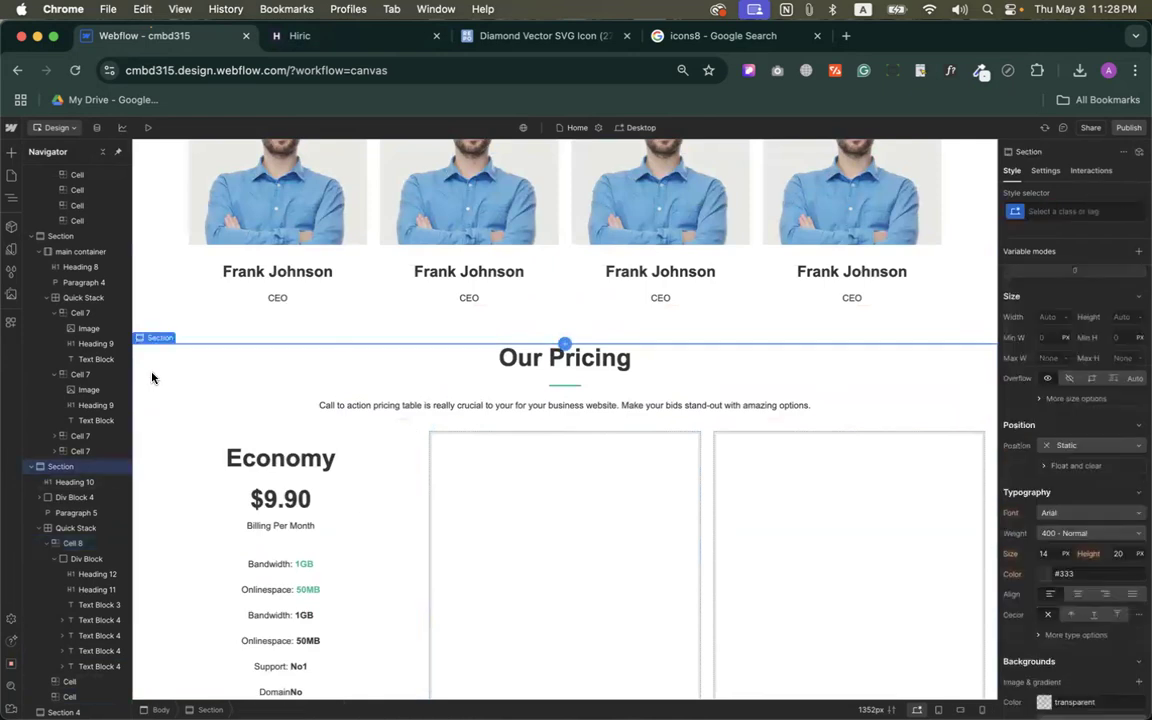
{"action": "left_click", "coordinate": [320, 40]}
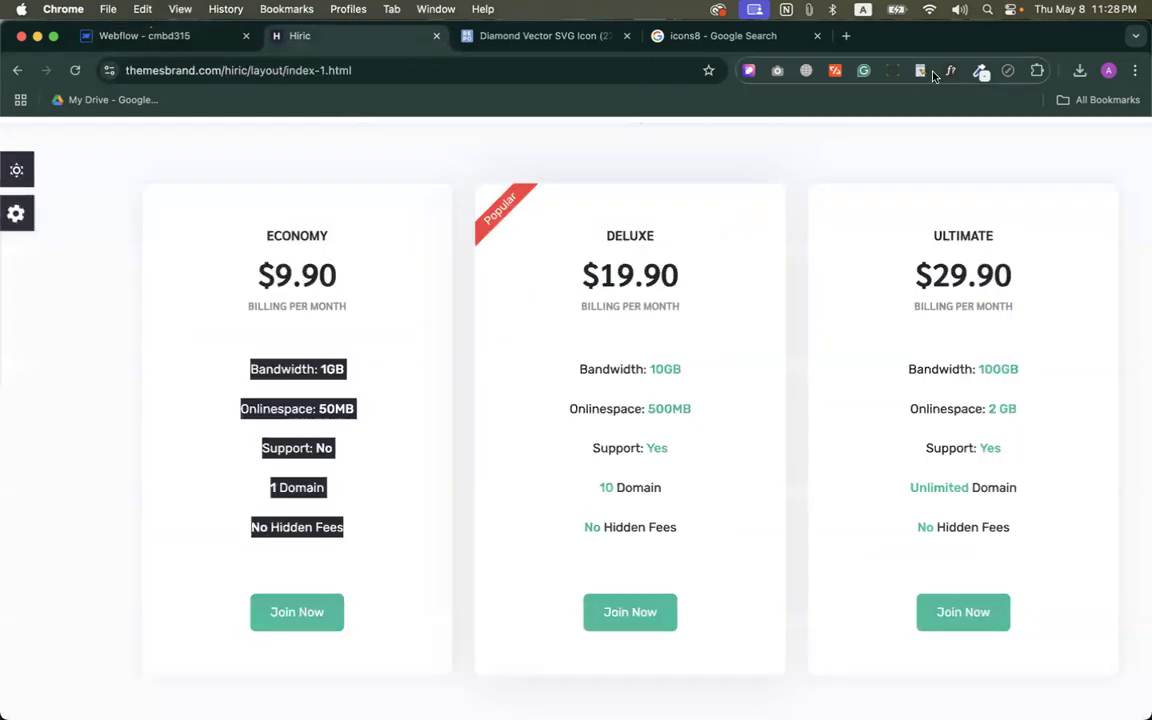
{"action": "left_click", "coordinate": [978, 71]}
{"action": "left_click", "coordinate": [900, 95]}
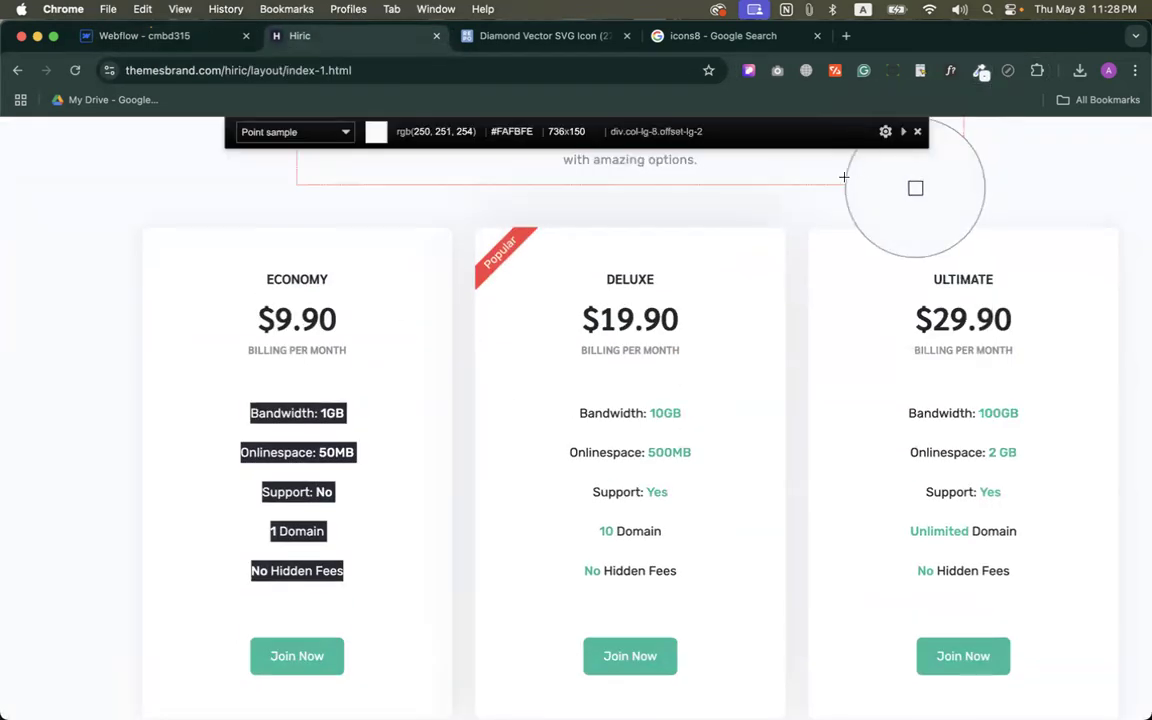
{"action": "left_click", "coordinate": [837, 199]}
{"action": "left_click", "coordinate": [231, 45]}
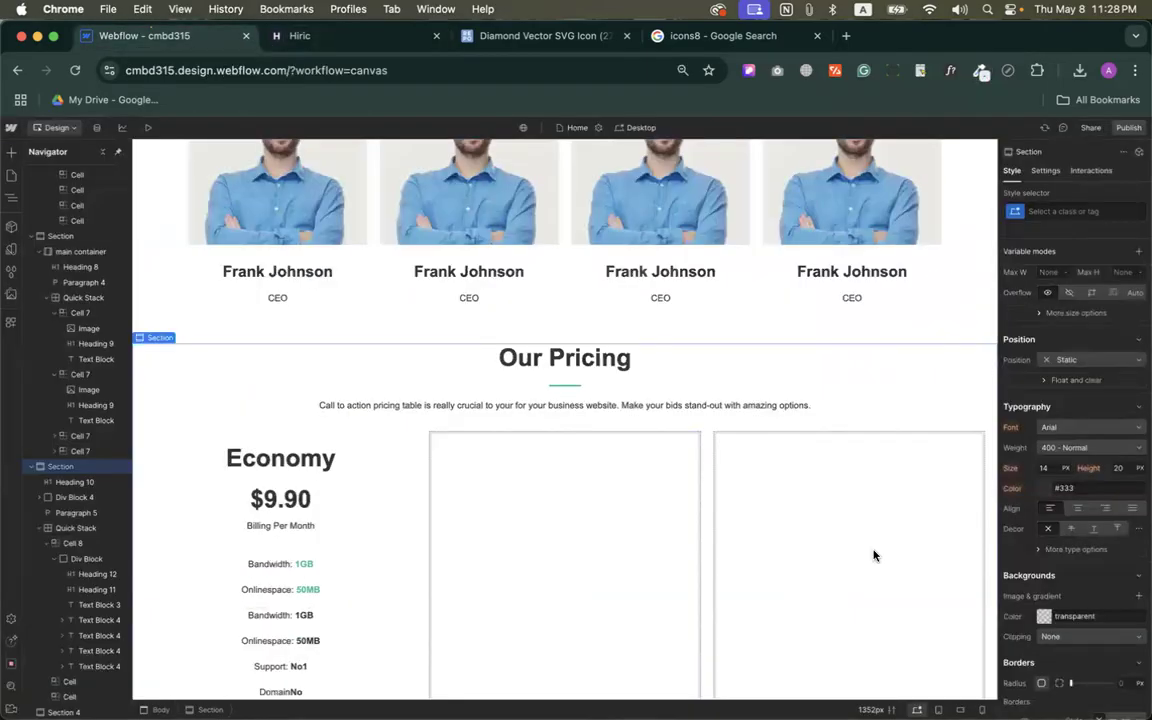
{"action": "scroll", "coordinate": [1095, 485], "scroll_direction": "down", "scroll_amount": 5}
{"action": "left_click", "coordinate": [1076, 387]}
{"action": "key", "text": "super+v"}
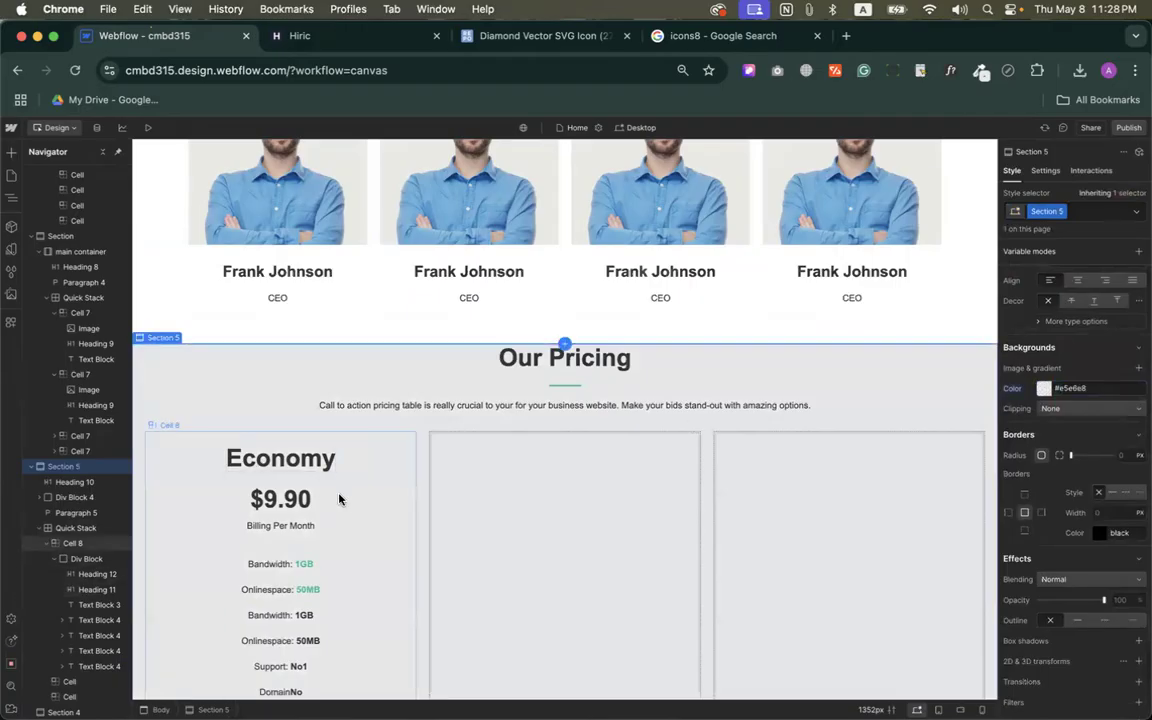
Set the Economy cell's background colour to white.
{"action": "left_click", "coordinate": [360, 502]}
{"action": "scroll", "coordinate": [1030, 450], "scroll_direction": "down", "scroll_amount": 2}
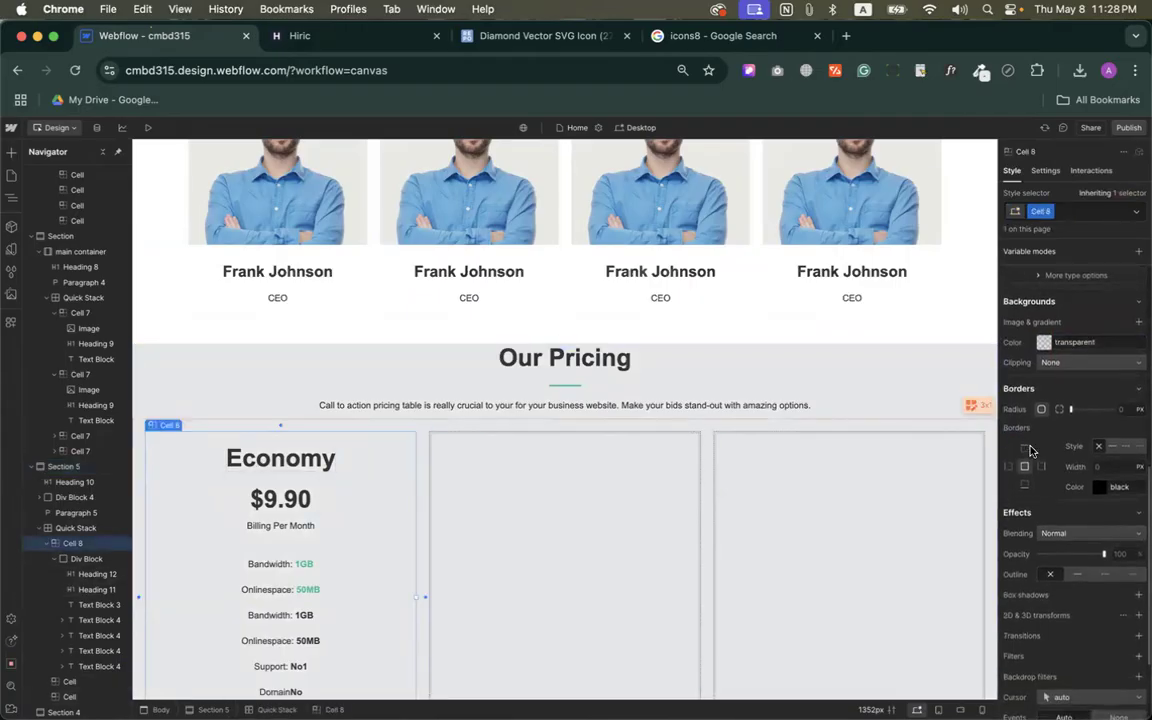
{"action": "left_click", "coordinate": [1040, 334]}
{"action": "left_click", "coordinate": [1058, 318]}
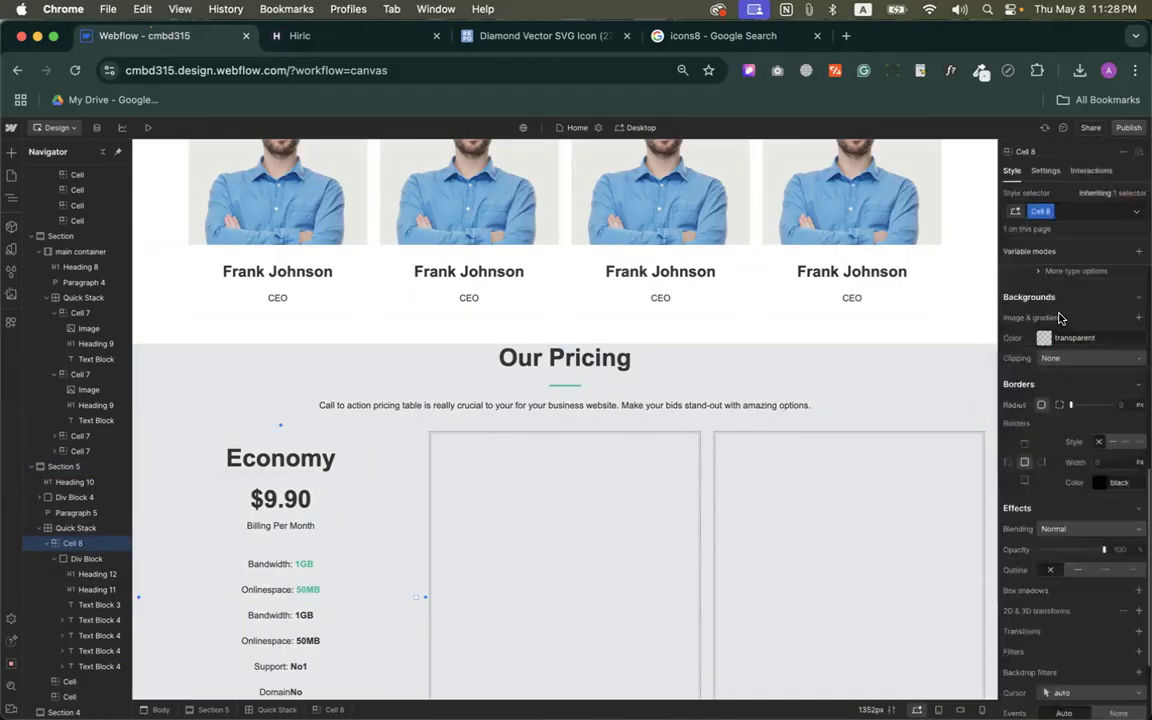
{"action": "left_click", "coordinate": [1044, 339]}
{"action": "left_click_drag", "start_coordinate": [1039, 357], "coordinate": [967, 329]}
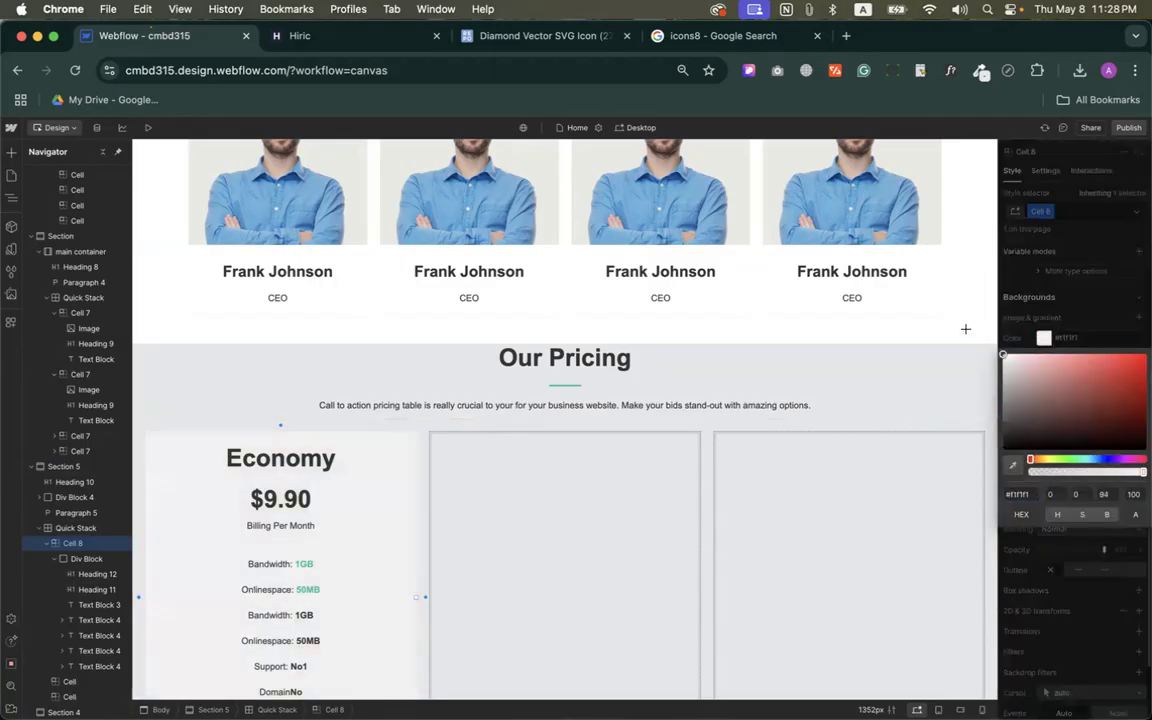
{"action": "left_click", "coordinate": [576, 571]}
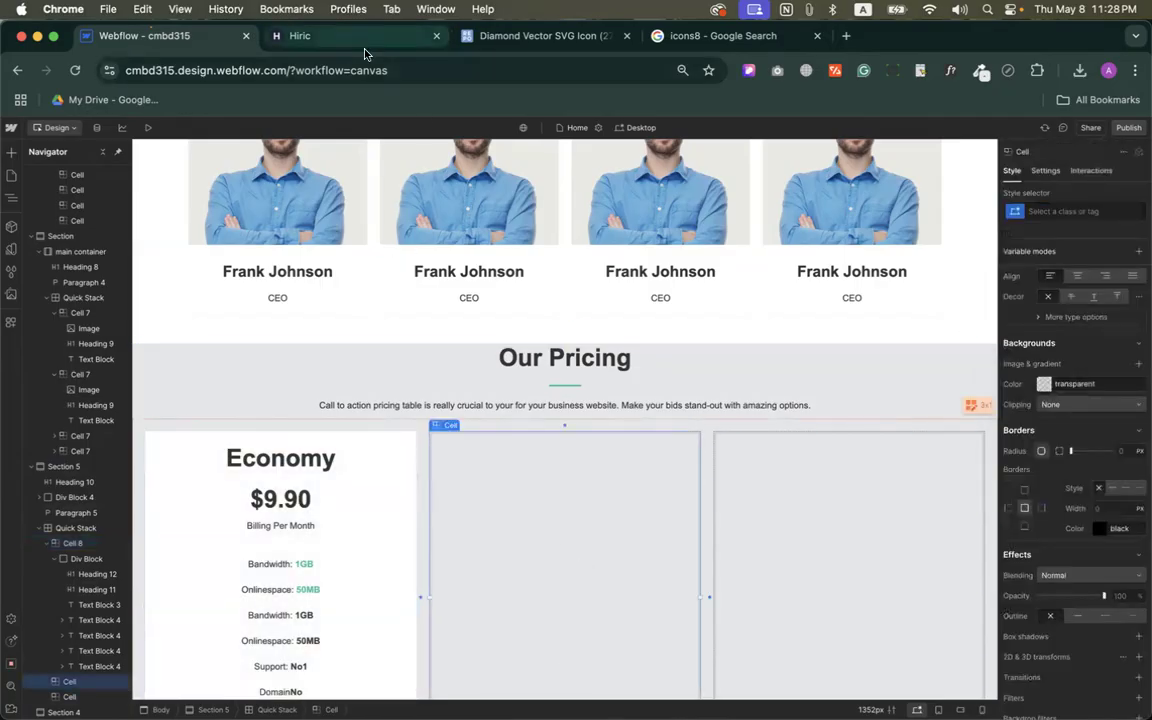
Check the card corners on the Hiric page and set the Economy cell's border radius to 5 px.
{"action": "left_click", "coordinate": [330, 36]}
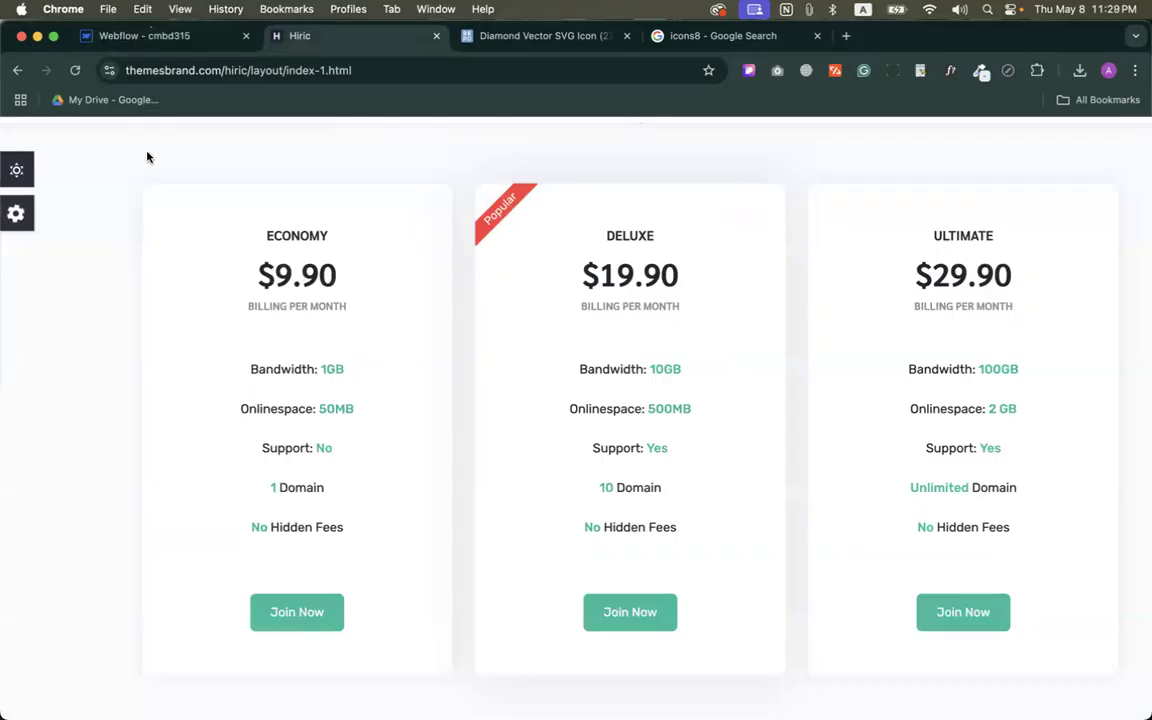
{"action": "left_click", "coordinate": [159, 40]}
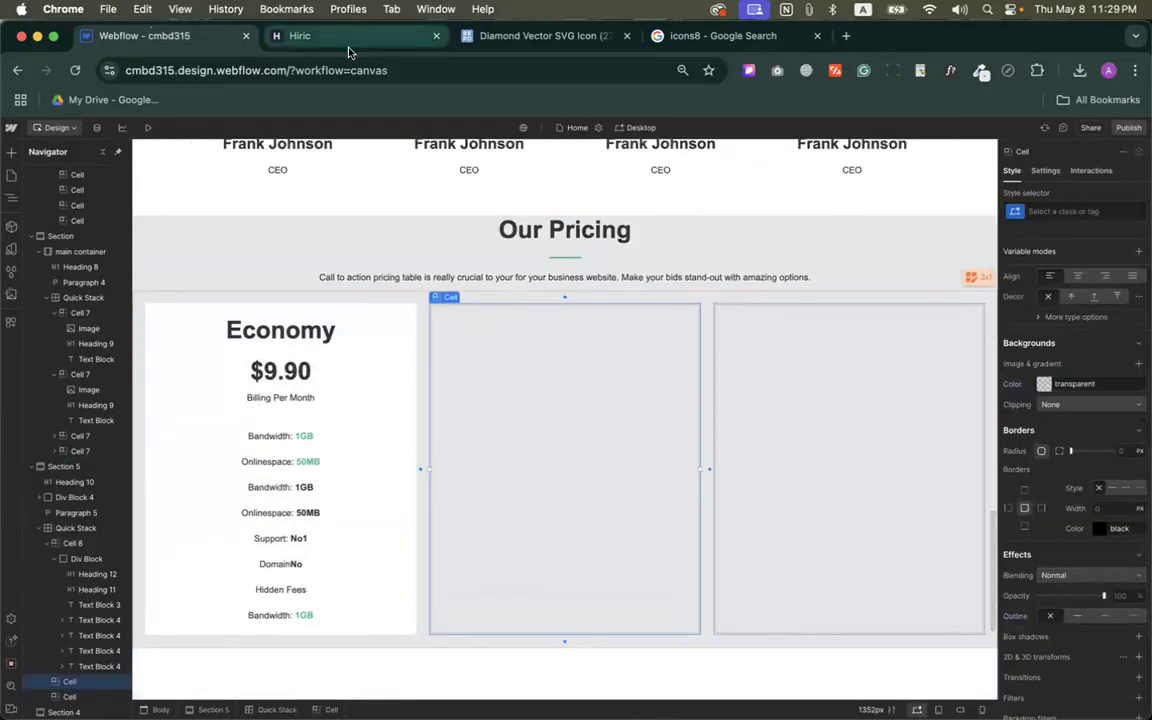
{"action": "left_click", "coordinate": [380, 314]}
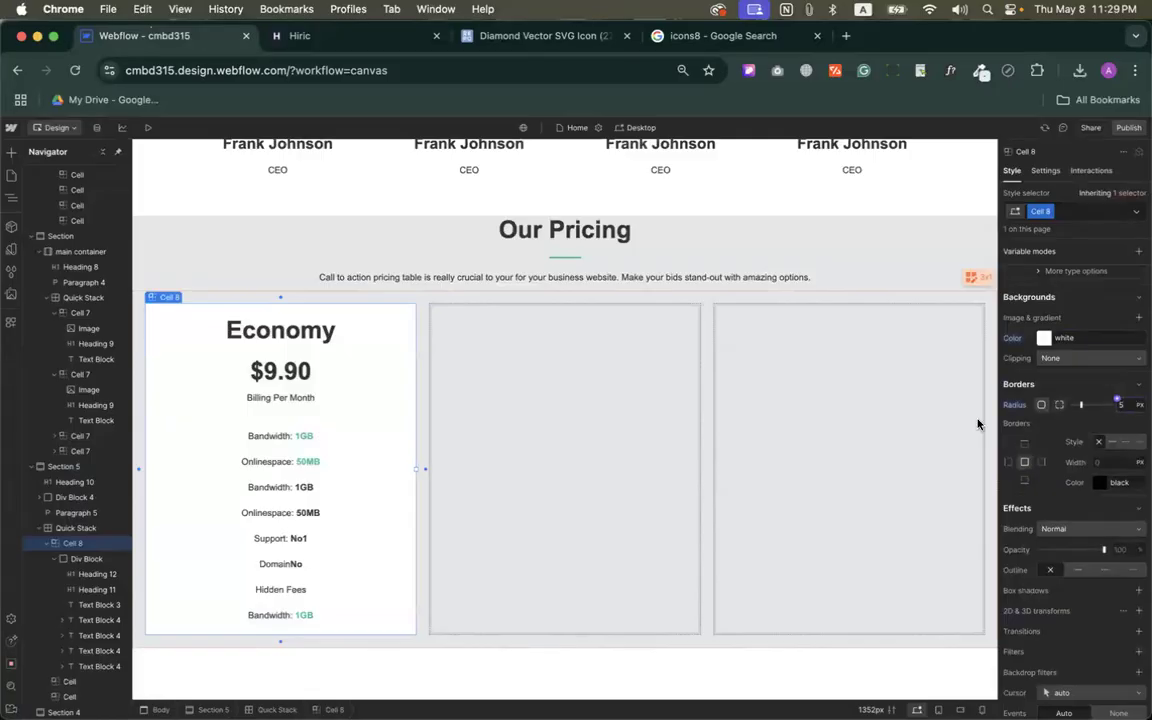
{"action": "left_click", "coordinate": [612, 442]}
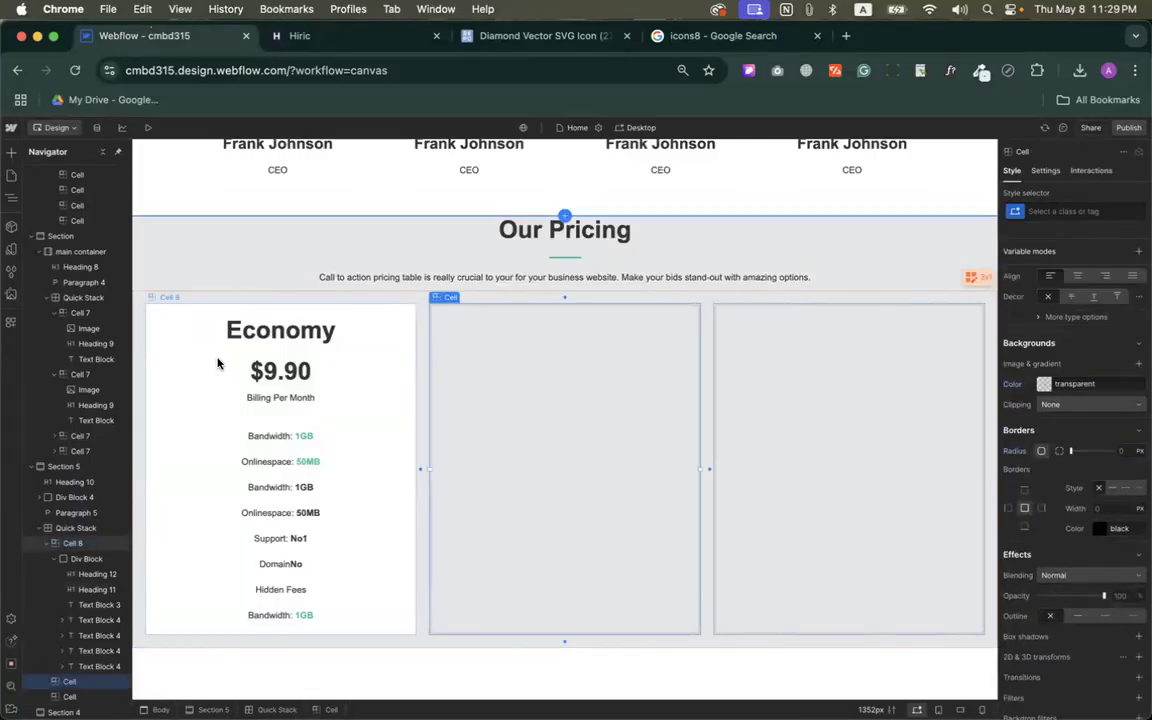
Add an outside box shadow to the Economy cell with a 15 px blur and black at 49% opacity.
{"action": "left_click", "coordinate": [185, 363]}
{"action": "scroll", "coordinate": [1025, 490], "scroll_direction": "down", "scroll_amount": 3}
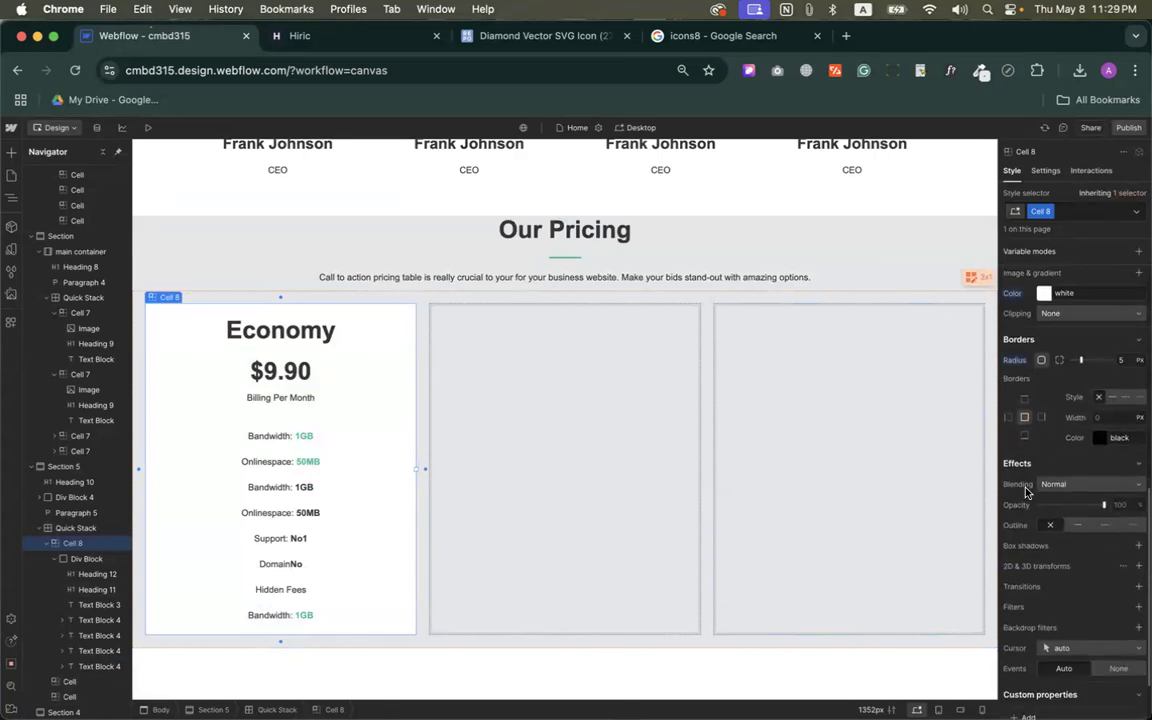
{"action": "scroll", "coordinate": [1025, 490], "scroll_direction": "down", "scroll_amount": 1}
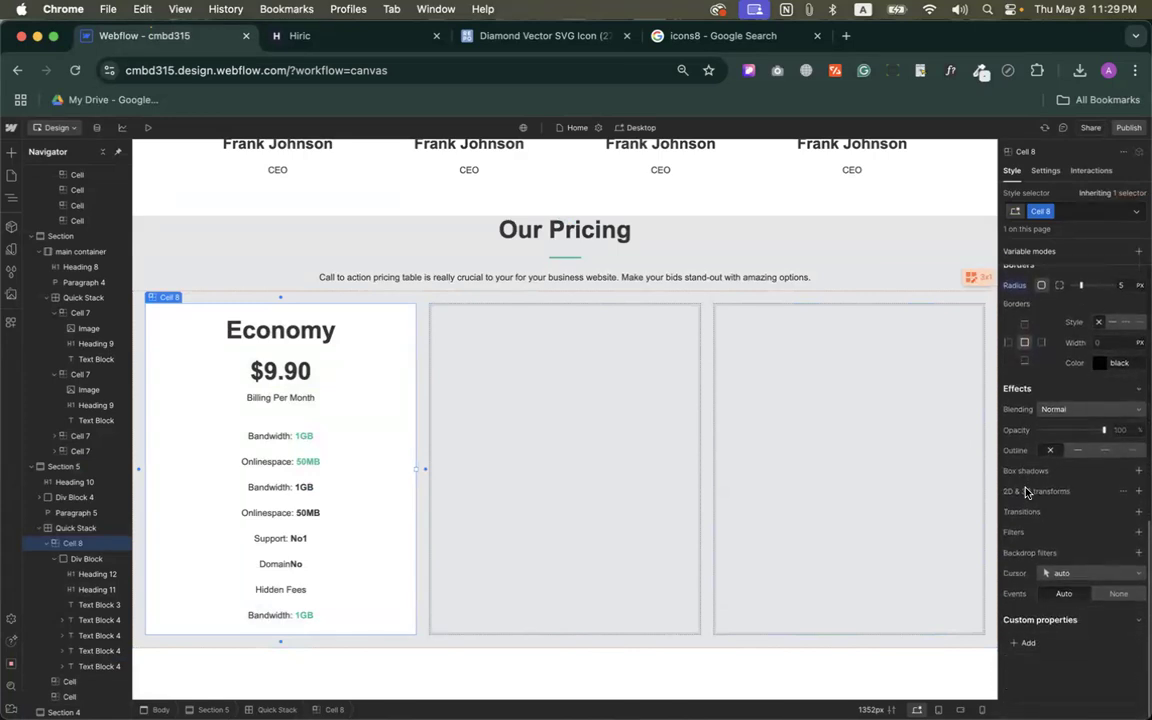
{"action": "left_click", "coordinate": [1139, 472]}
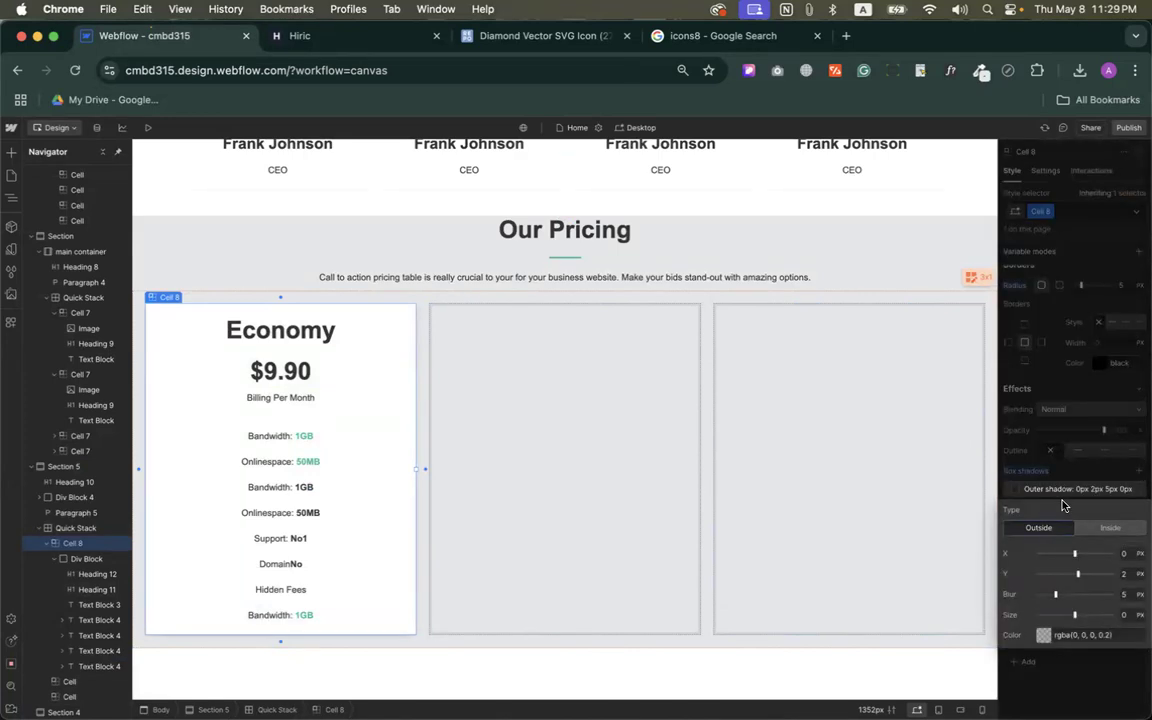
{"action": "left_click", "coordinate": [1045, 636]}
{"action": "left_click", "coordinate": [1055, 569]}
{"action": "left_click_drag", "start_coordinate": [1072, 569], "coordinate": [1085, 558]}
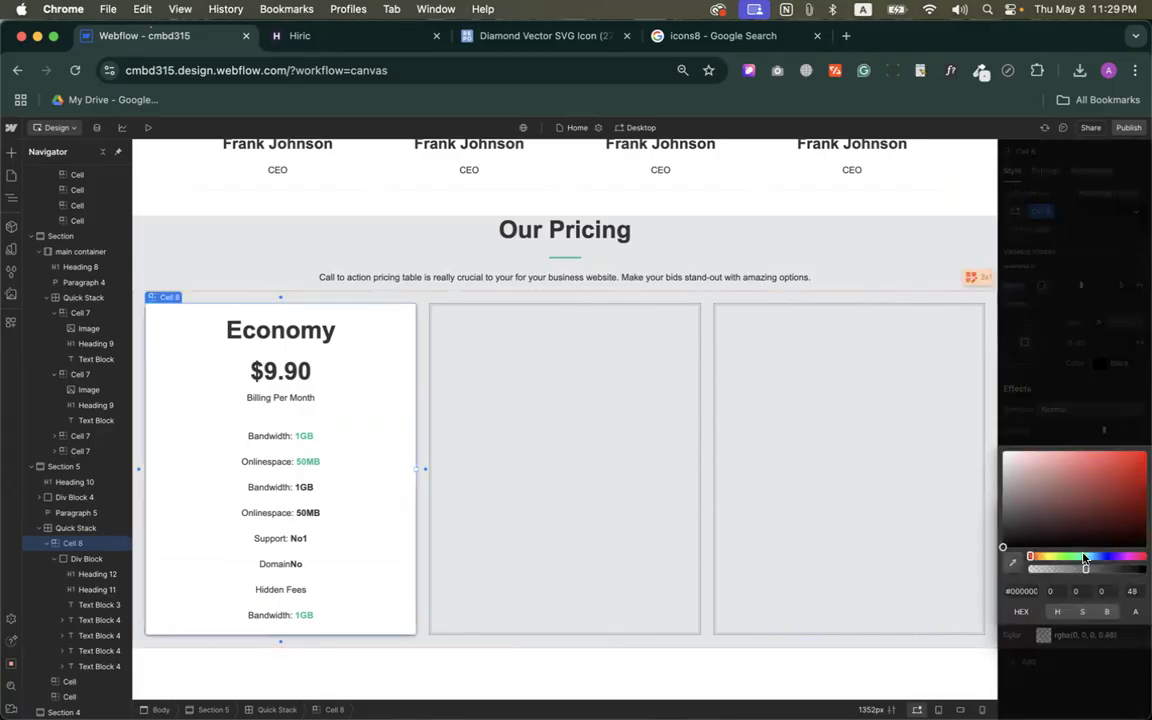
{"action": "left_click", "coordinate": [1064, 441]}
{"action": "left_click", "coordinate": [1060, 467]}
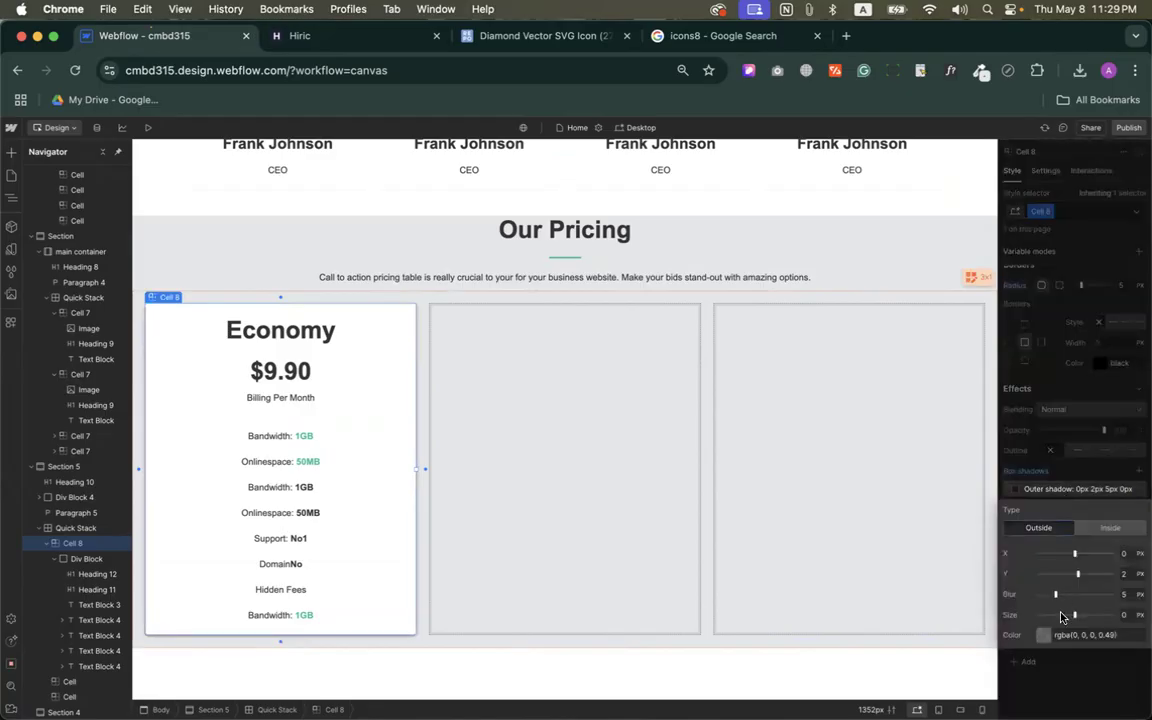
{"action": "left_click_drag", "start_coordinate": [1056, 594], "coordinate": [1094, 594]}
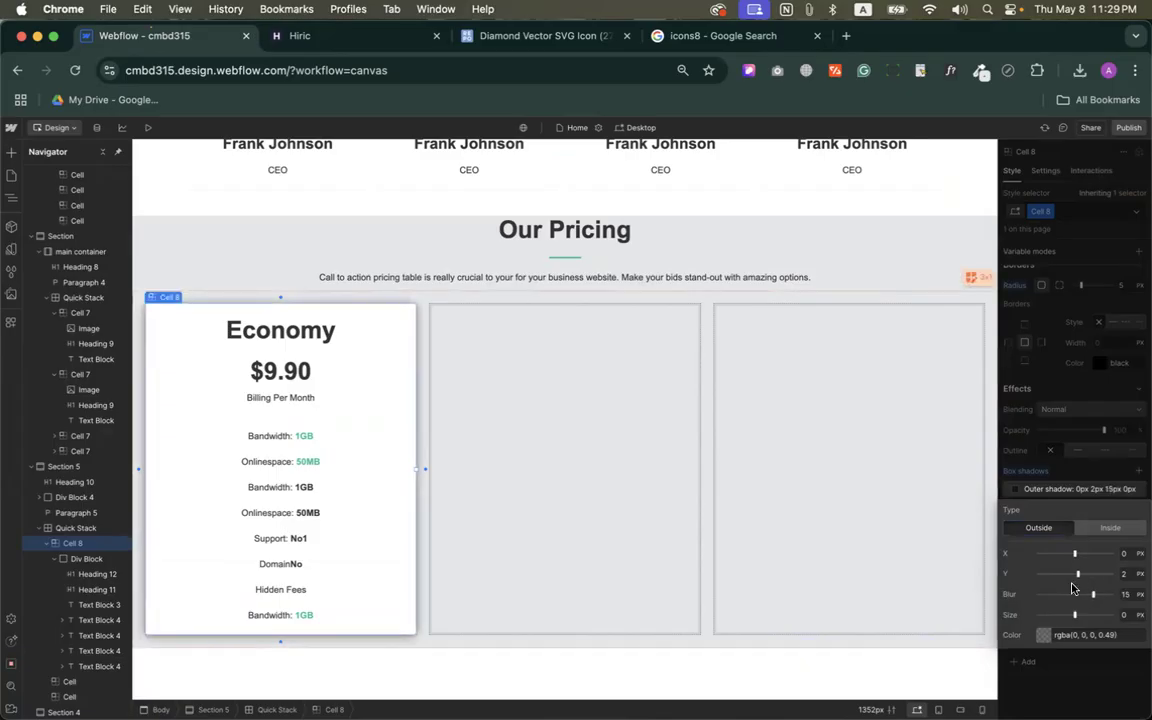
Lower the opacity of the Economy cell's shadow colour to 10%.
{"action": "left_click", "coordinate": [1045, 634]}
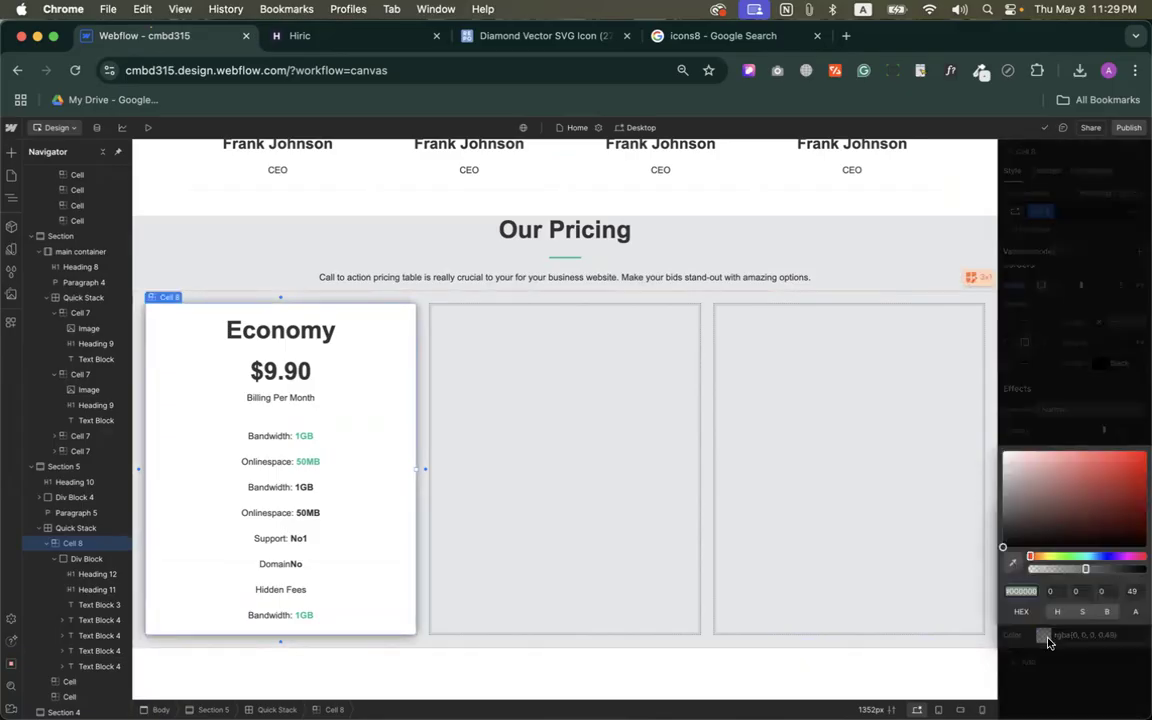
{"action": "left_click_drag", "start_coordinate": [1085, 569], "coordinate": [1044, 571]}
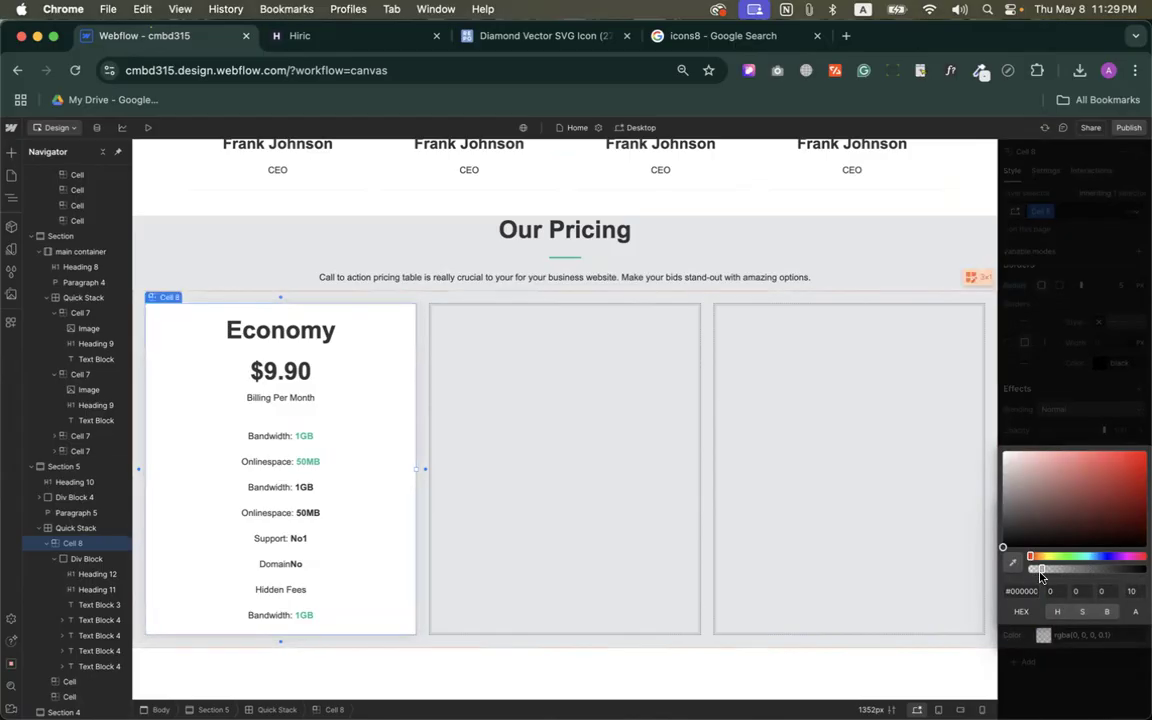
{"action": "left_click", "coordinate": [1058, 415]}
{"action": "left_click", "coordinate": [536, 409]}
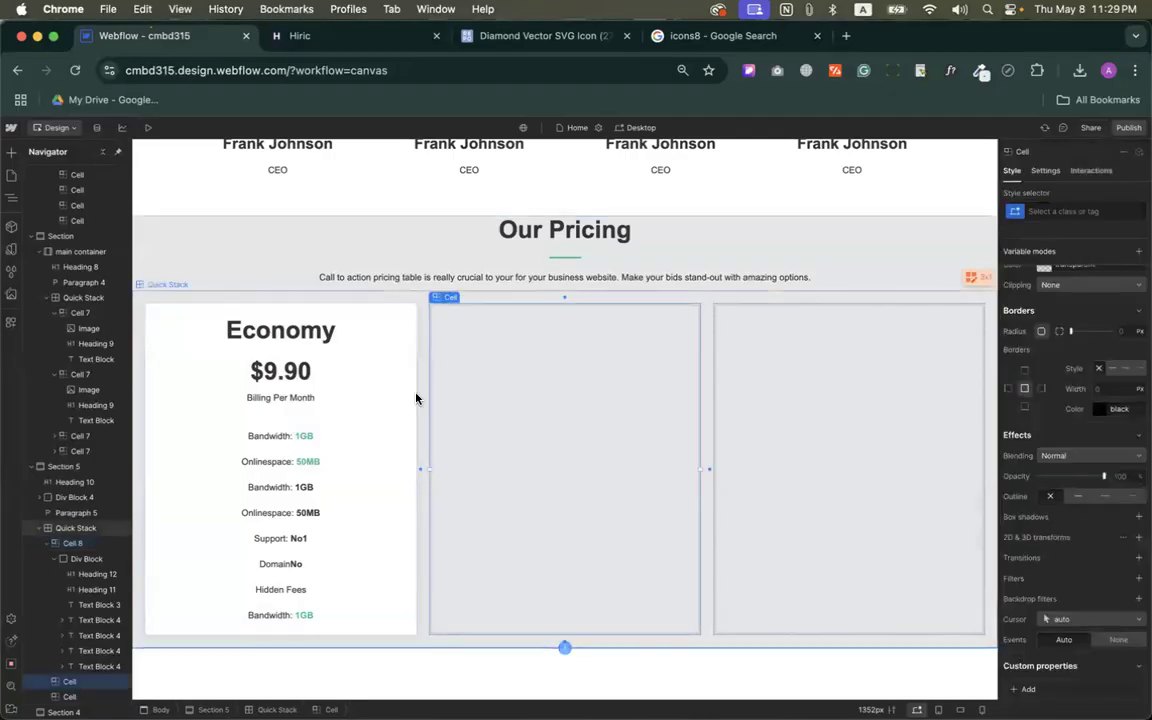
Copy the styled Economy cell into the two empty cells beside it and preview the pricing section.
{"action": "left_click", "coordinate": [390, 362]}
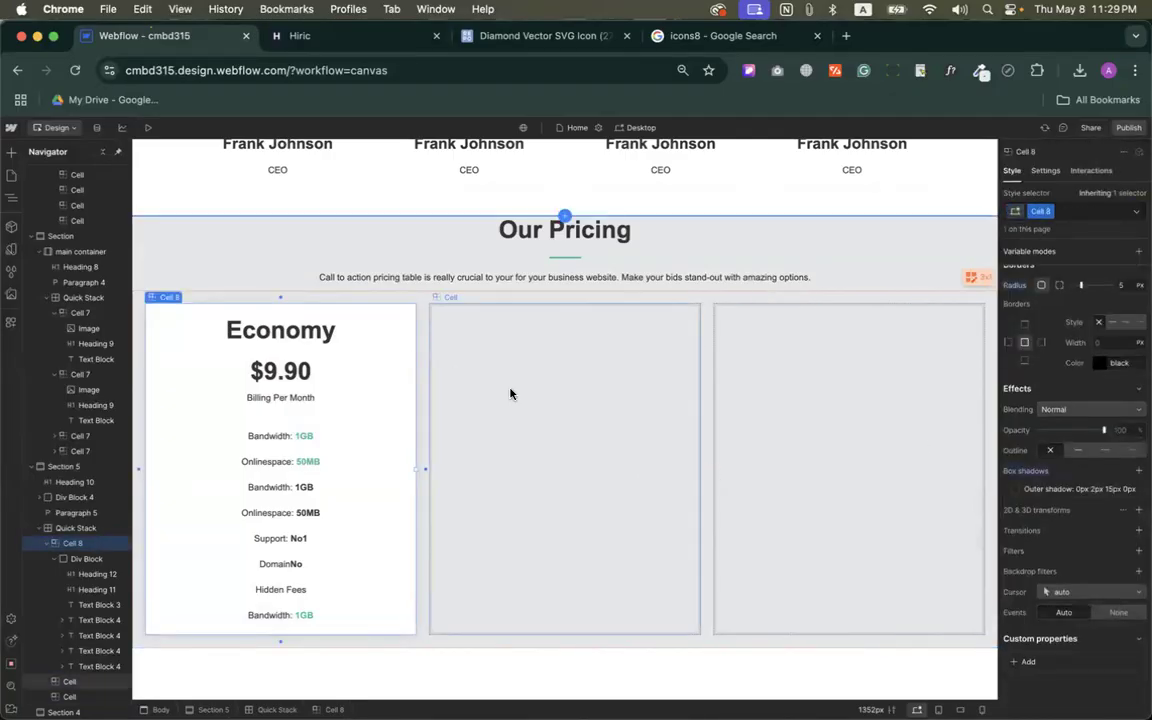
{"action": "left_click", "coordinate": [566, 399]}
{"action": "key", "text": "ctrl+v"}
{"action": "left_click", "coordinate": [805, 402]}
{"action": "key", "text": "ctrl+v"}
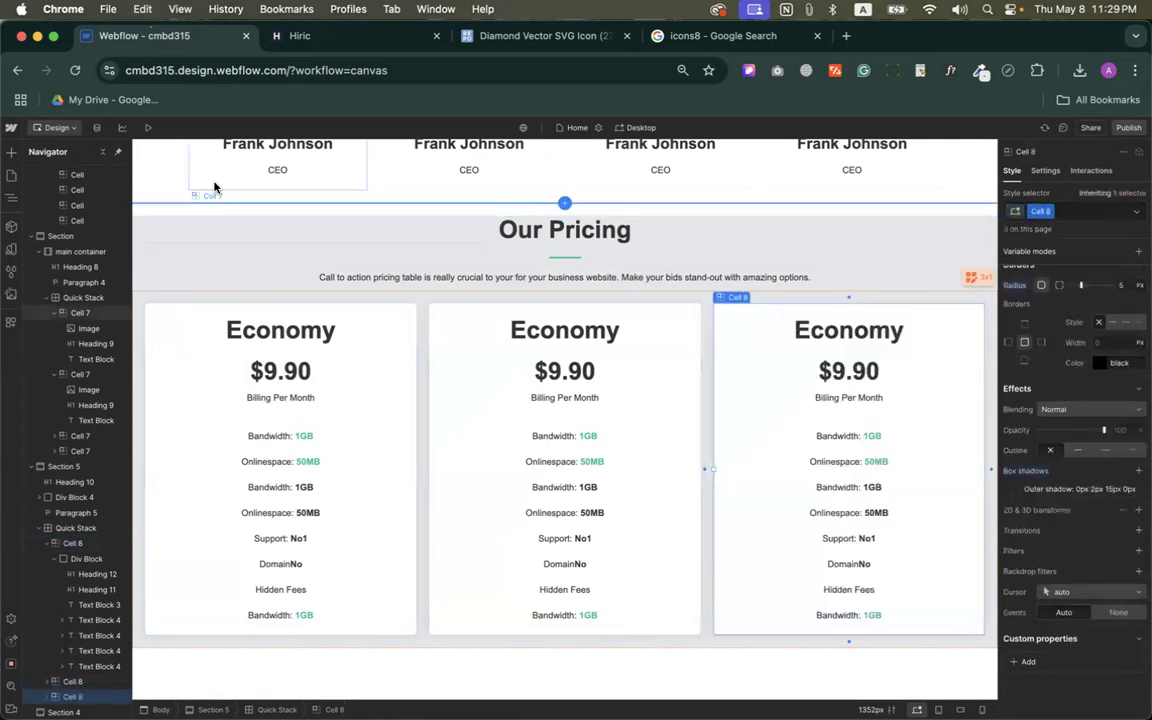
{"action": "left_click", "coordinate": [148, 127]}
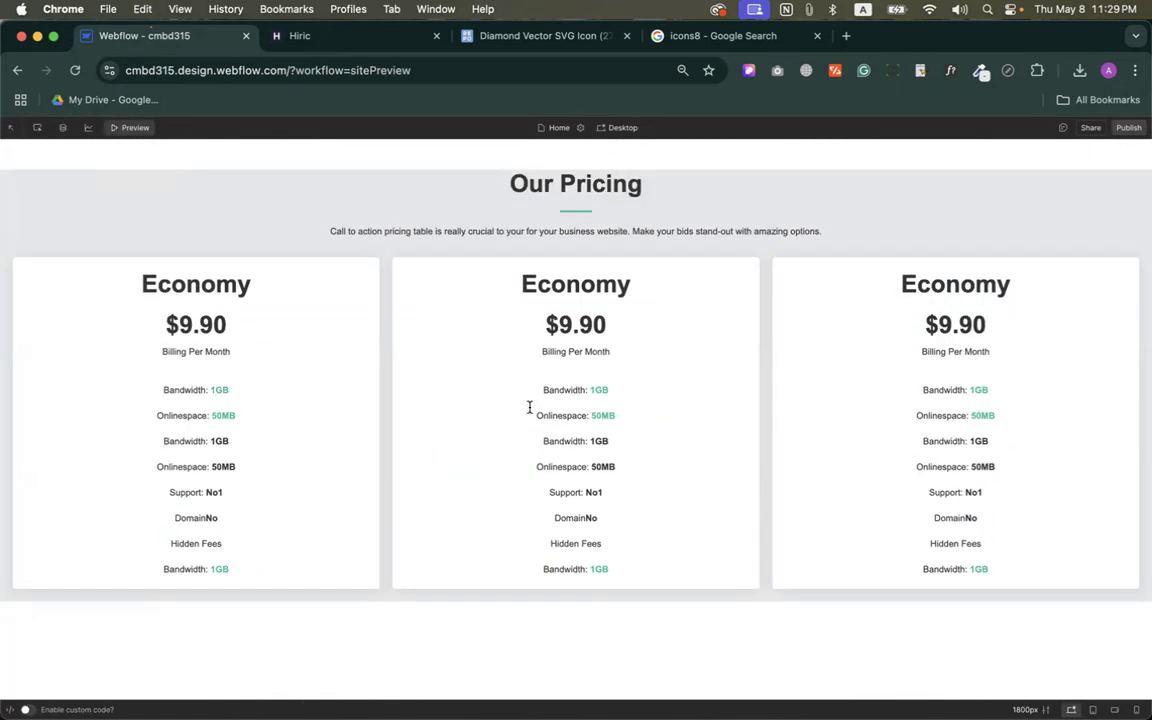
{"action": "left_click", "coordinate": [136, 128]}
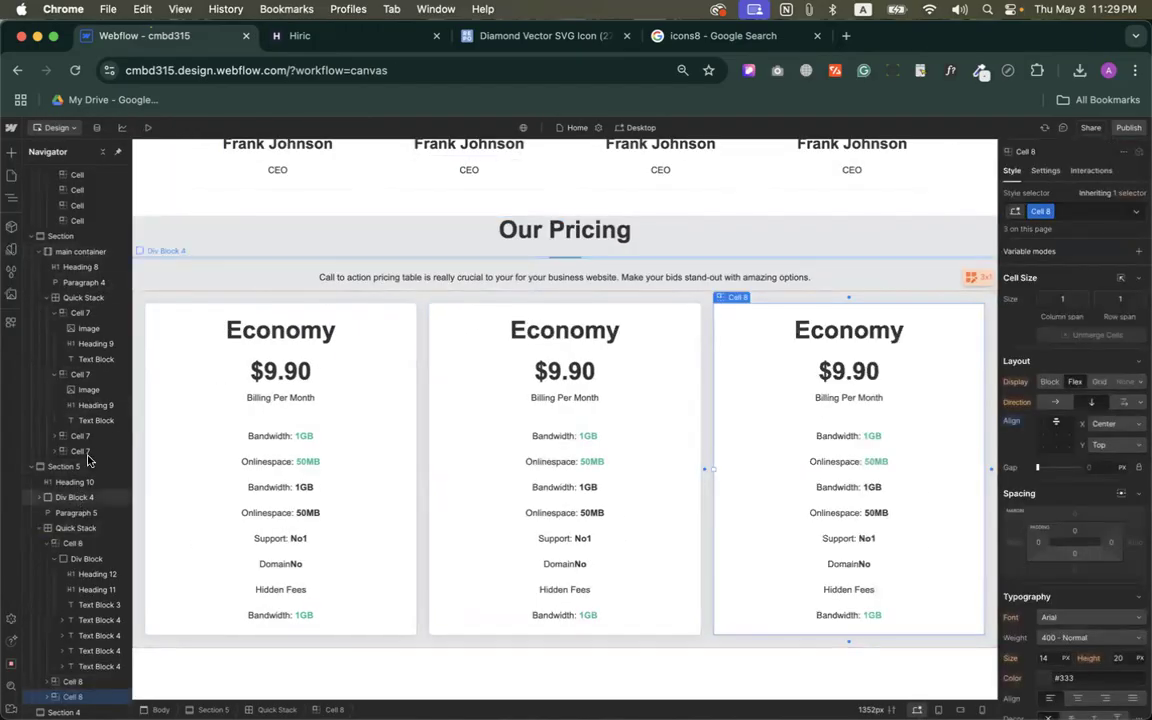
Add a Container element inside the pricing section.
{"action": "left_click", "coordinate": [162, 254]}
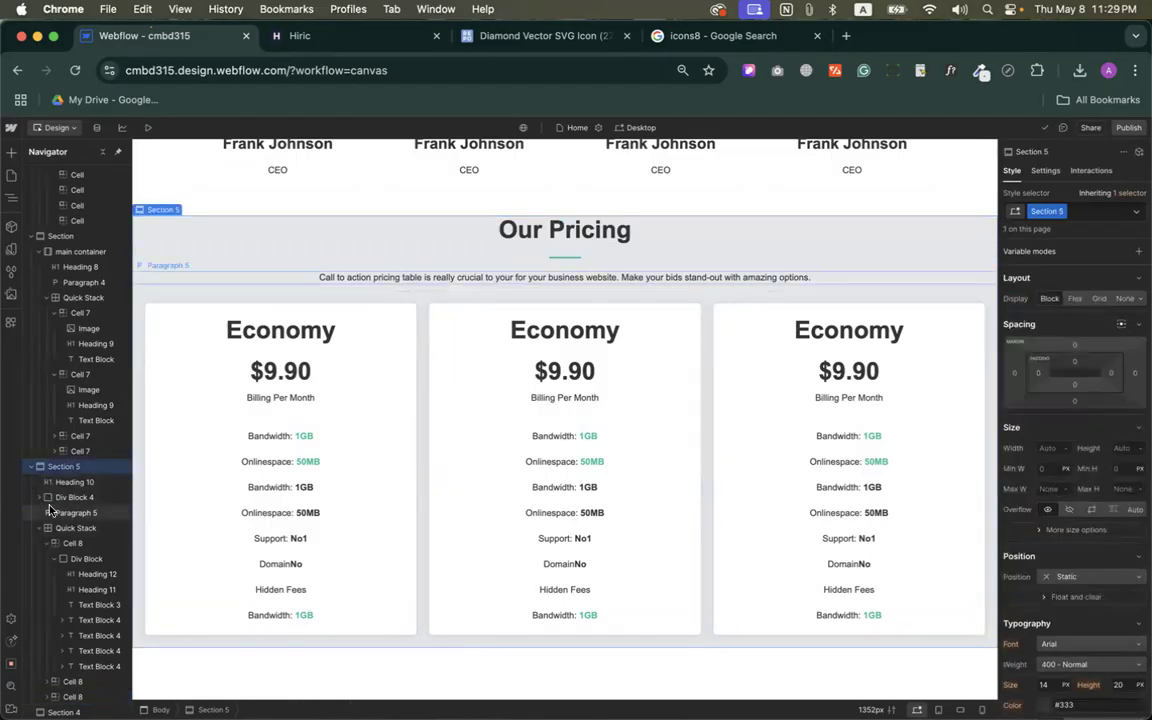
{"action": "key", "text": "a"}
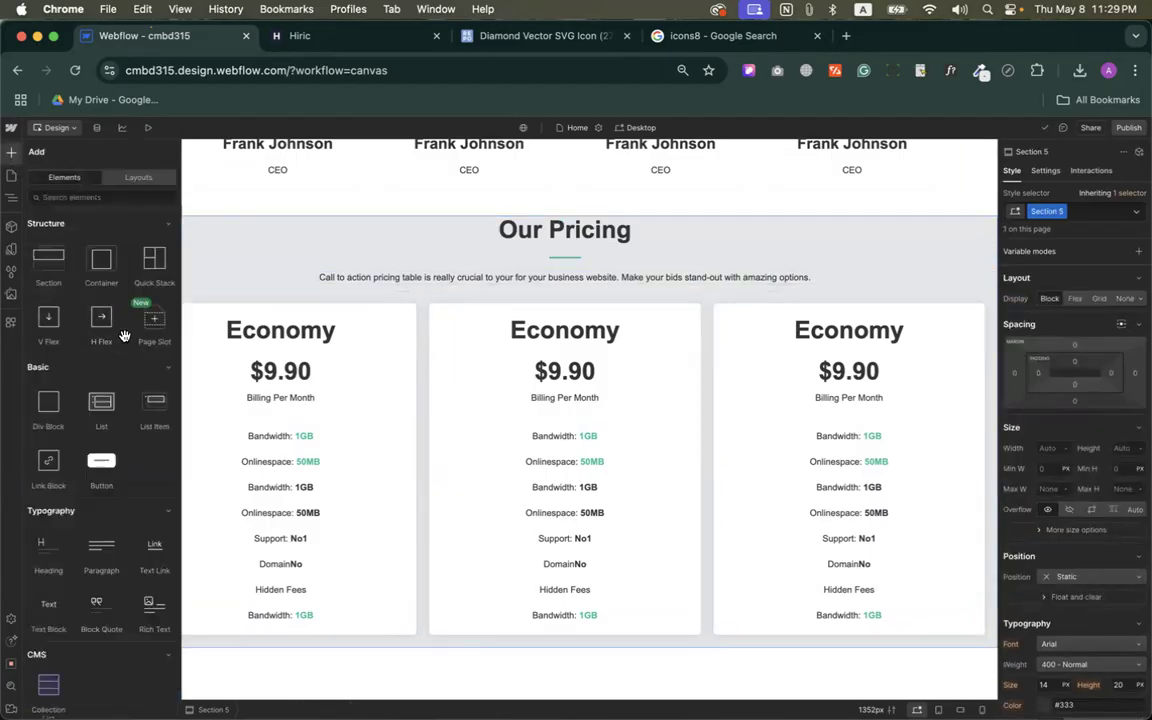
{"action": "left_click", "coordinate": [101, 262]}
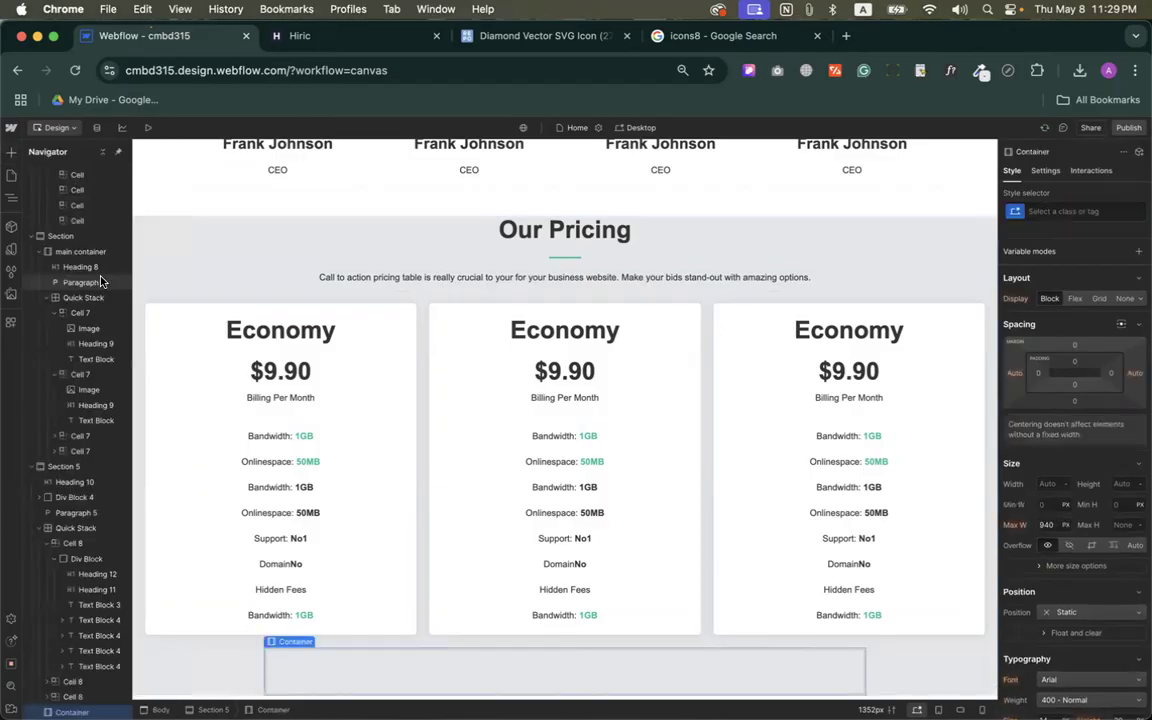
Apply the existing "main container" class to the new Container in the pricing section.
{"action": "left_click", "coordinate": [1062, 211]}
{"action": "type", "text": "main"}
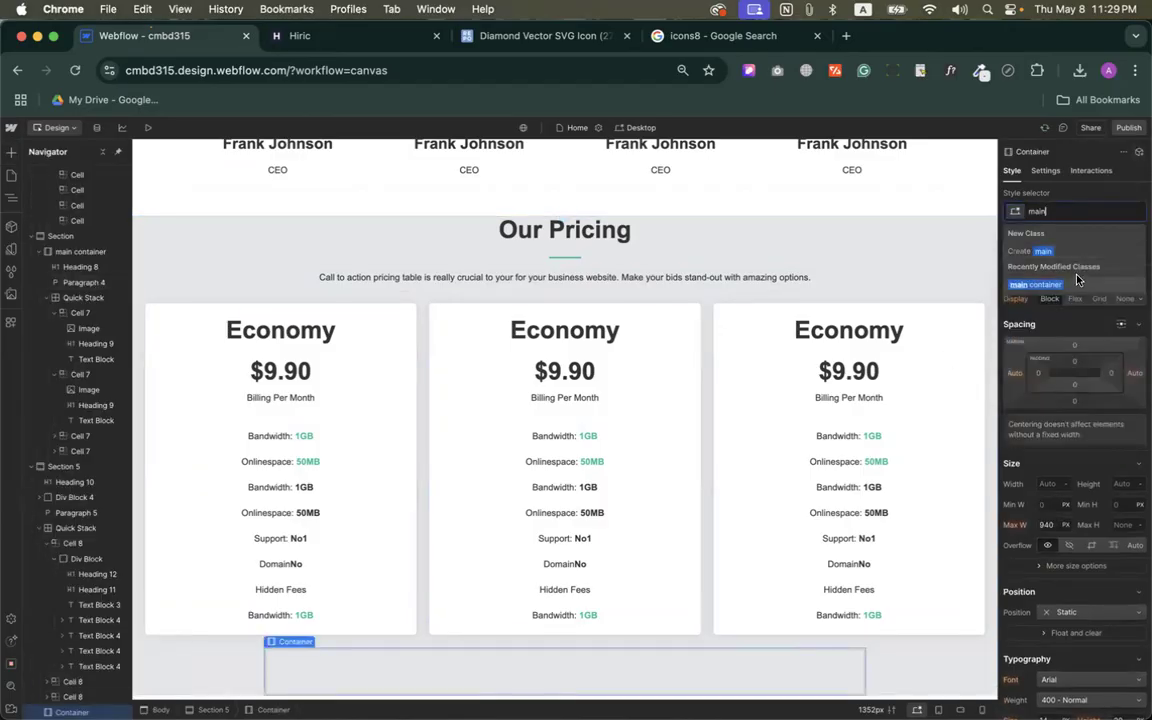
{"action": "key", "text": "Escape"}
{"action": "left_click", "coordinate": [1060, 211]}
{"action": "type", "text": "main"}
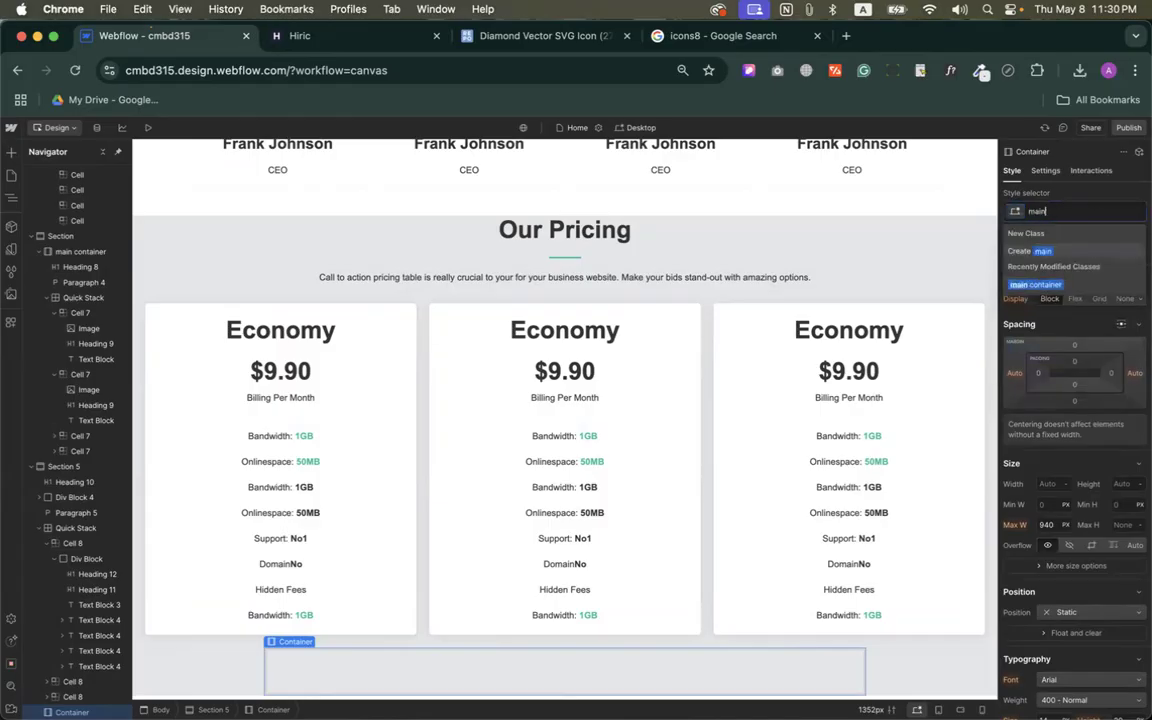
{"action": "left_click", "coordinate": [1040, 284]}
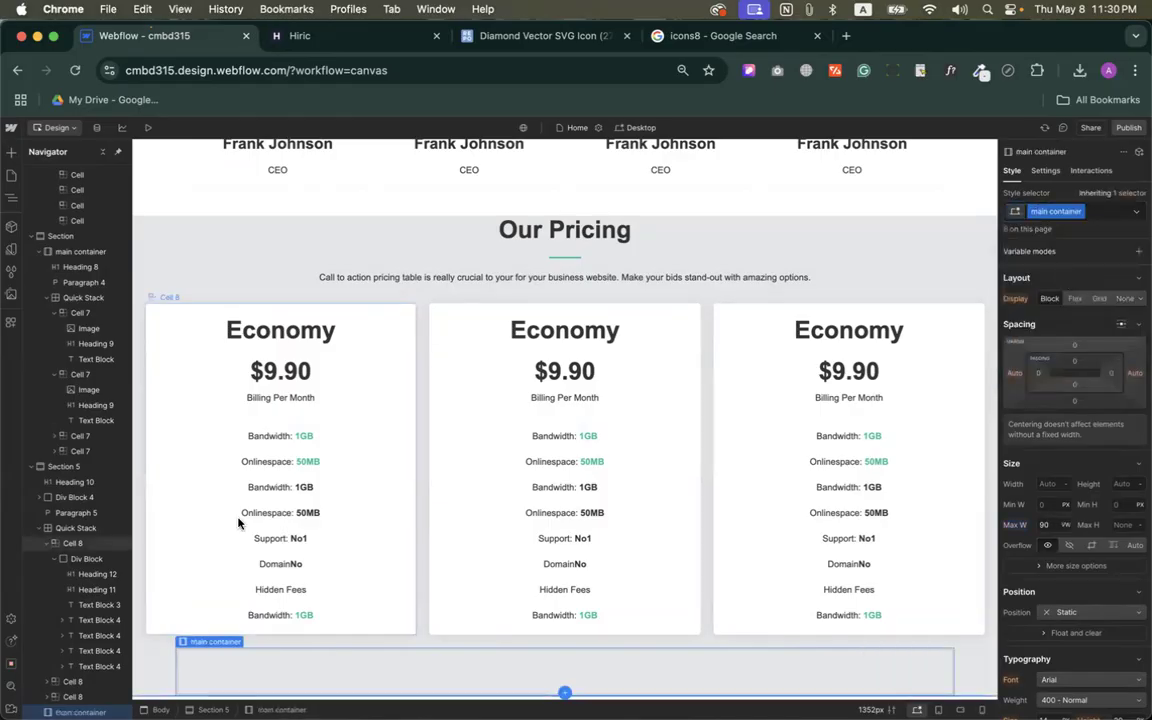
Move the main container to the top of Section 5 and nest the heading, divider, paragraph and Quick Stack inside it.
{"action": "scroll", "coordinate": [85, 600], "scroll_direction": "down", "scroll_amount": 1}
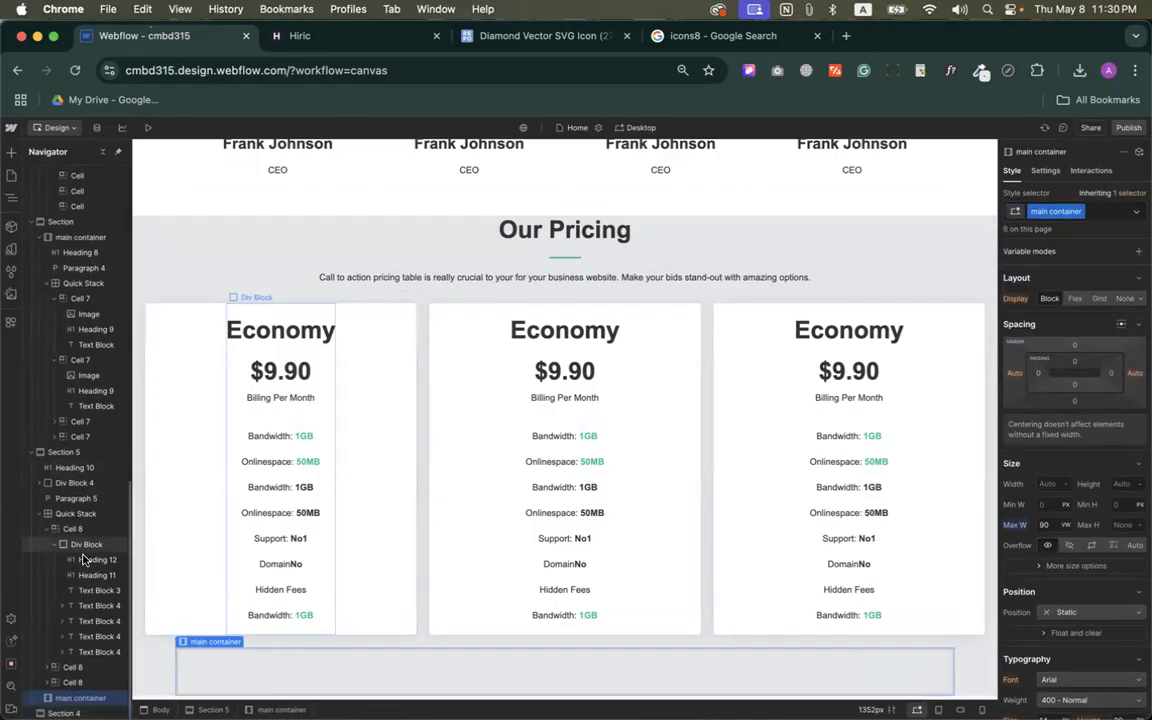
{"action": "left_click_drag", "start_coordinate": [88, 698], "coordinate": [63, 467]}
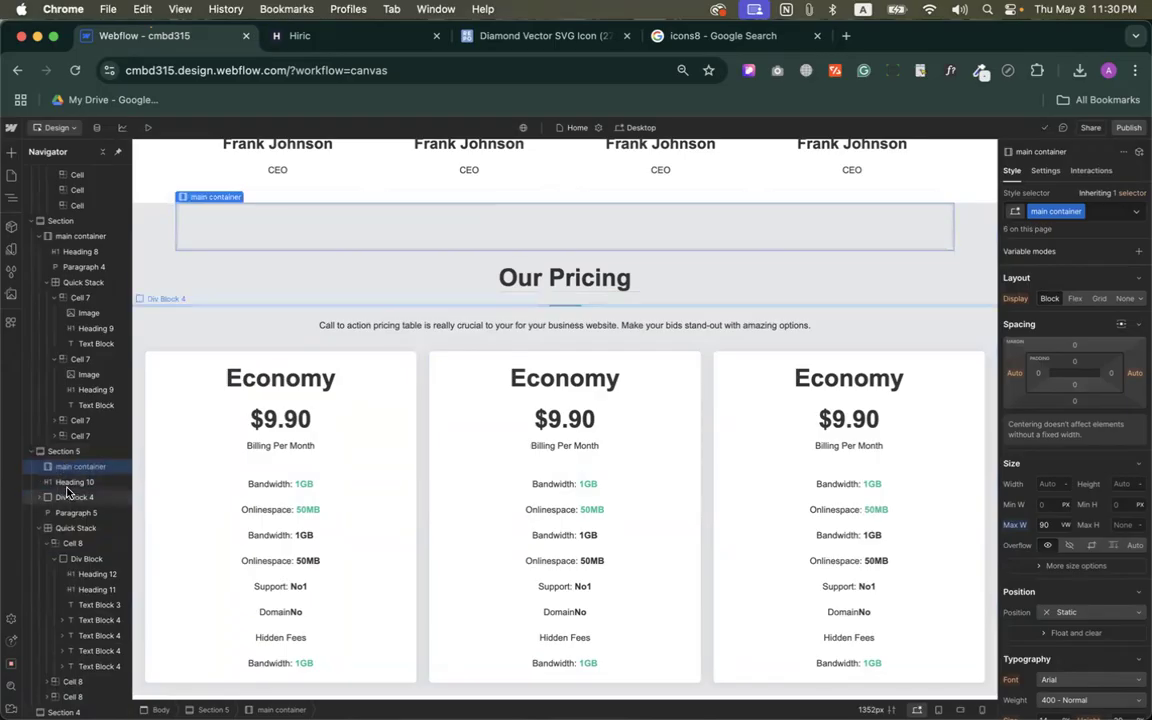
{"action": "left_click", "coordinate": [68, 480]}
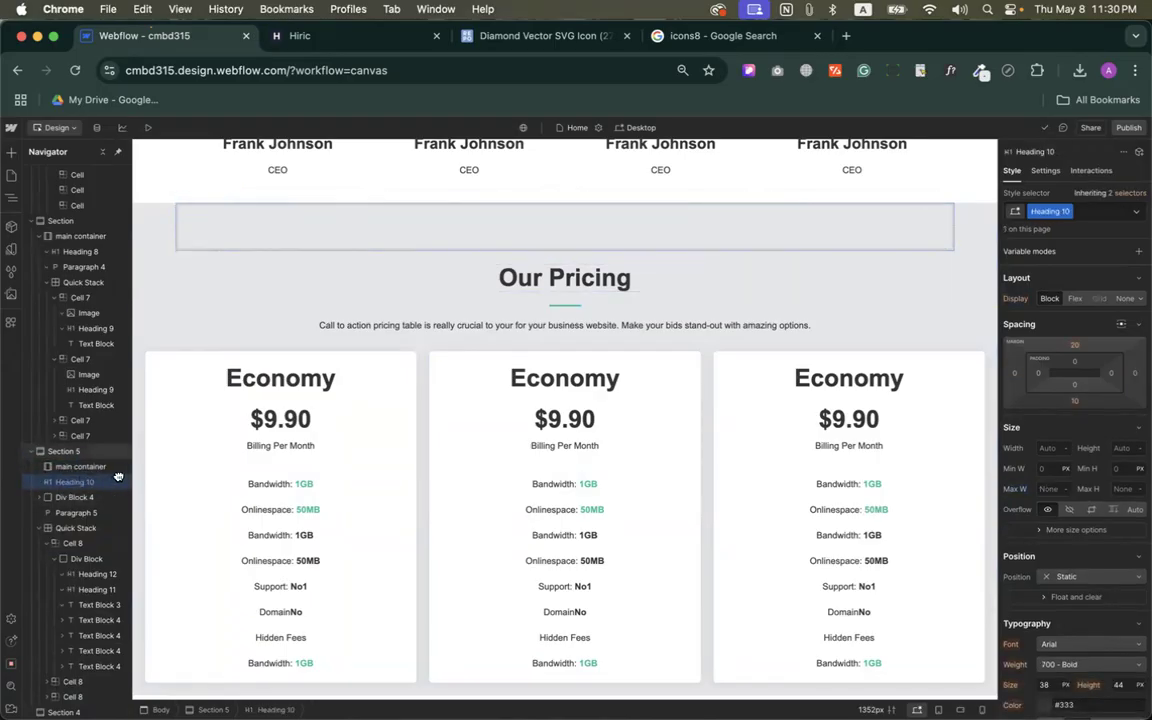
{"action": "left_click_drag", "start_coordinate": [117, 476], "coordinate": [97, 513]}
{"action": "left_click", "coordinate": [80, 498]}
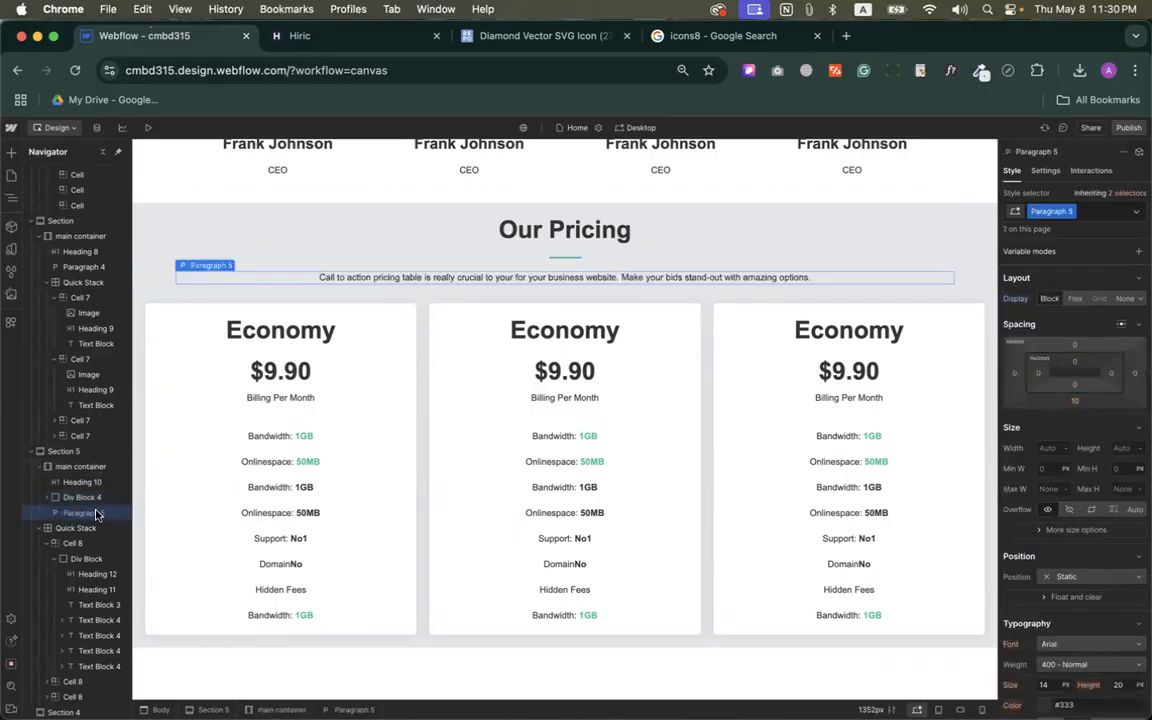
{"action": "left_click", "coordinate": [86, 528]}
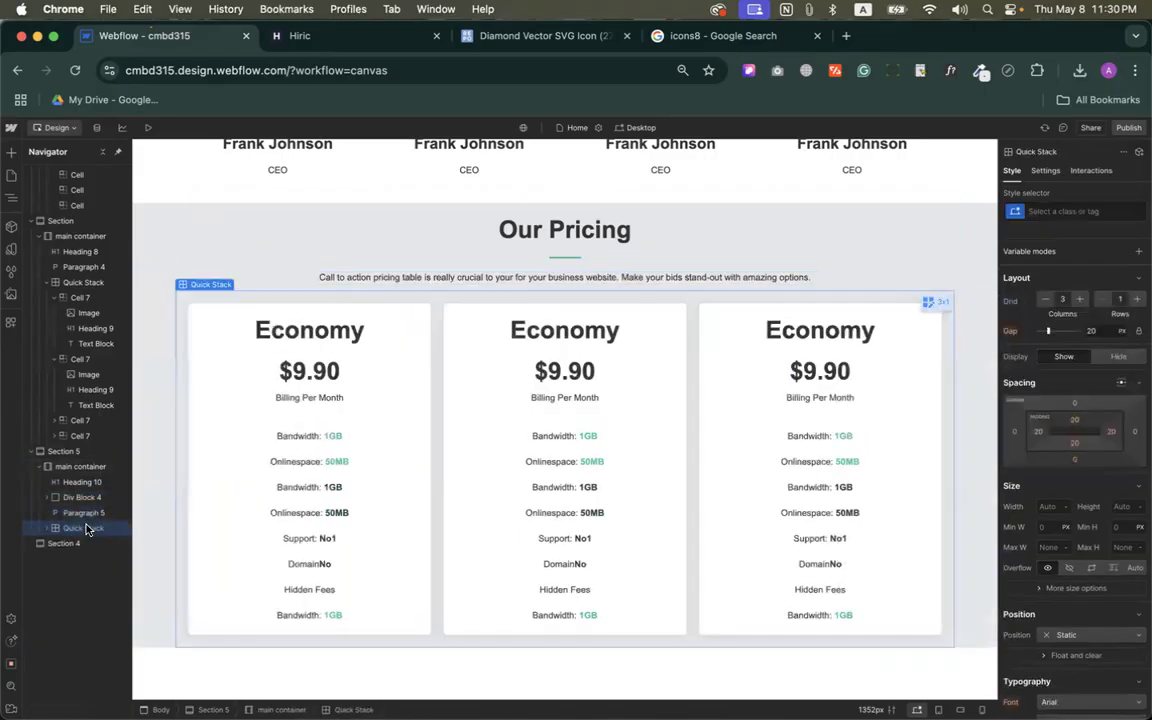
Preview the pricing section and compare its layout with the pricing cards on the Hiric reference page.
{"action": "left_click", "coordinate": [147, 127]}
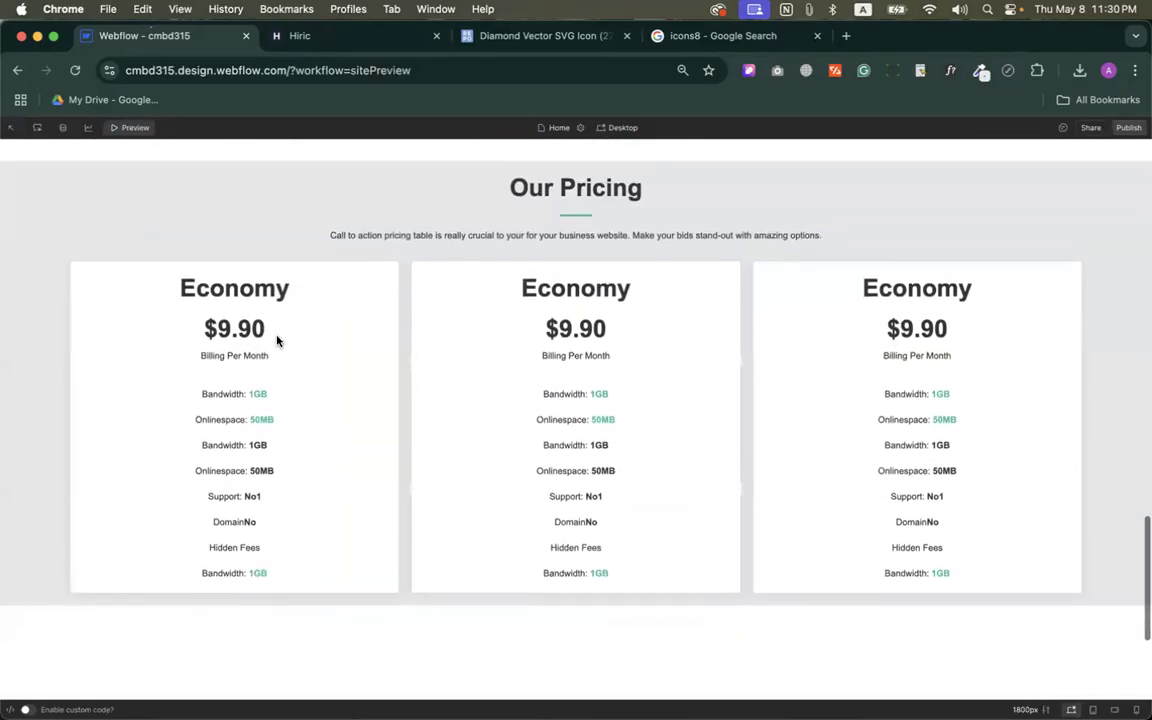
{"action": "left_click", "coordinate": [300, 38]}
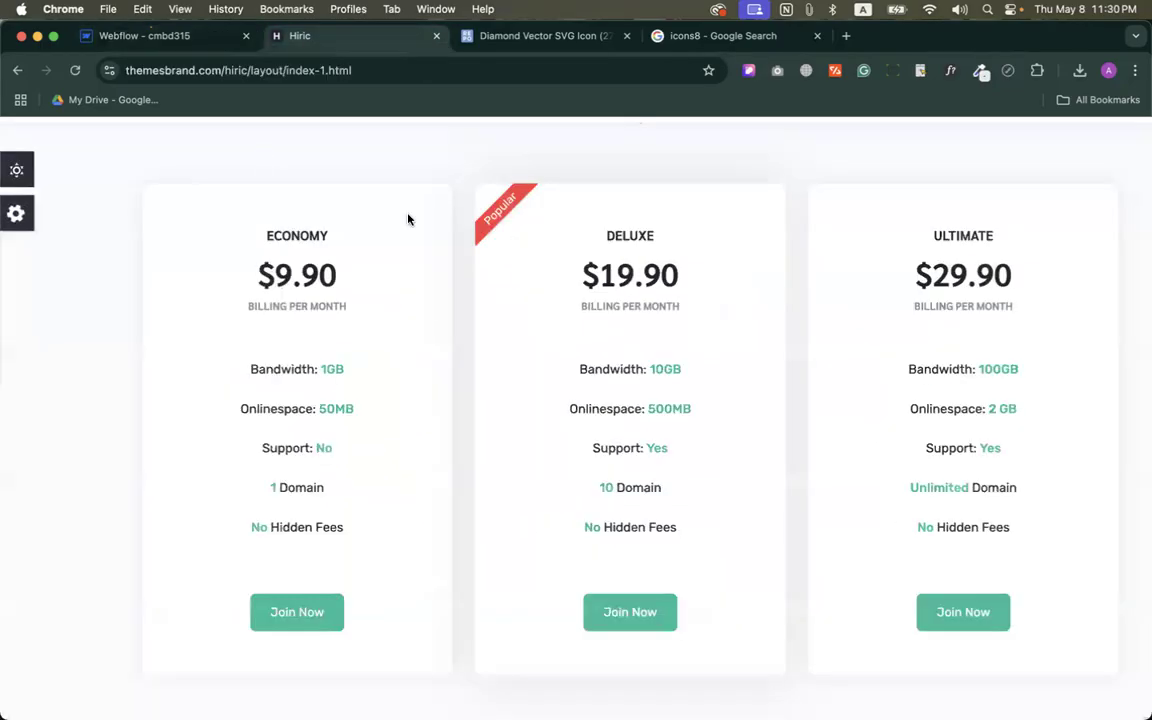
{"action": "scroll", "coordinate": [196, 189], "scroll_direction": "up", "scroll_amount": 5}
{"action": "scroll", "coordinate": [196, 189], "scroll_direction": "up", "scroll_amount": 2}
{"action": "scroll", "coordinate": [196, 189], "scroll_direction": "down", "scroll_amount": 7}
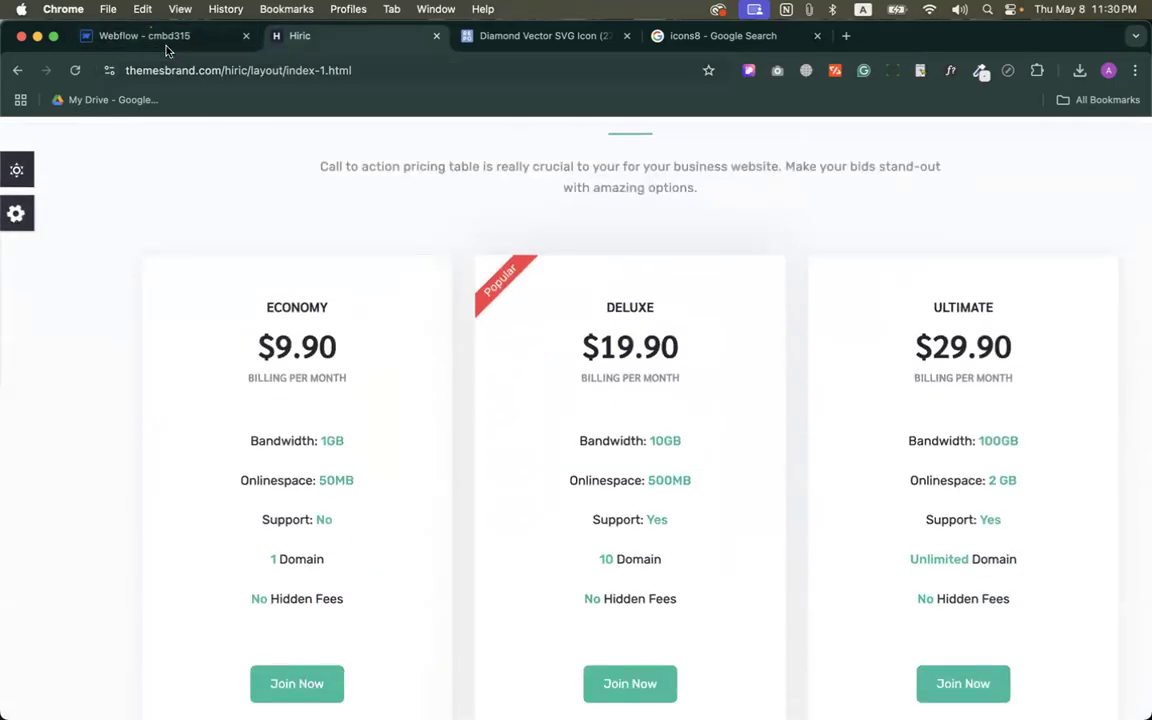
{"action": "left_click", "coordinate": [160, 37]}
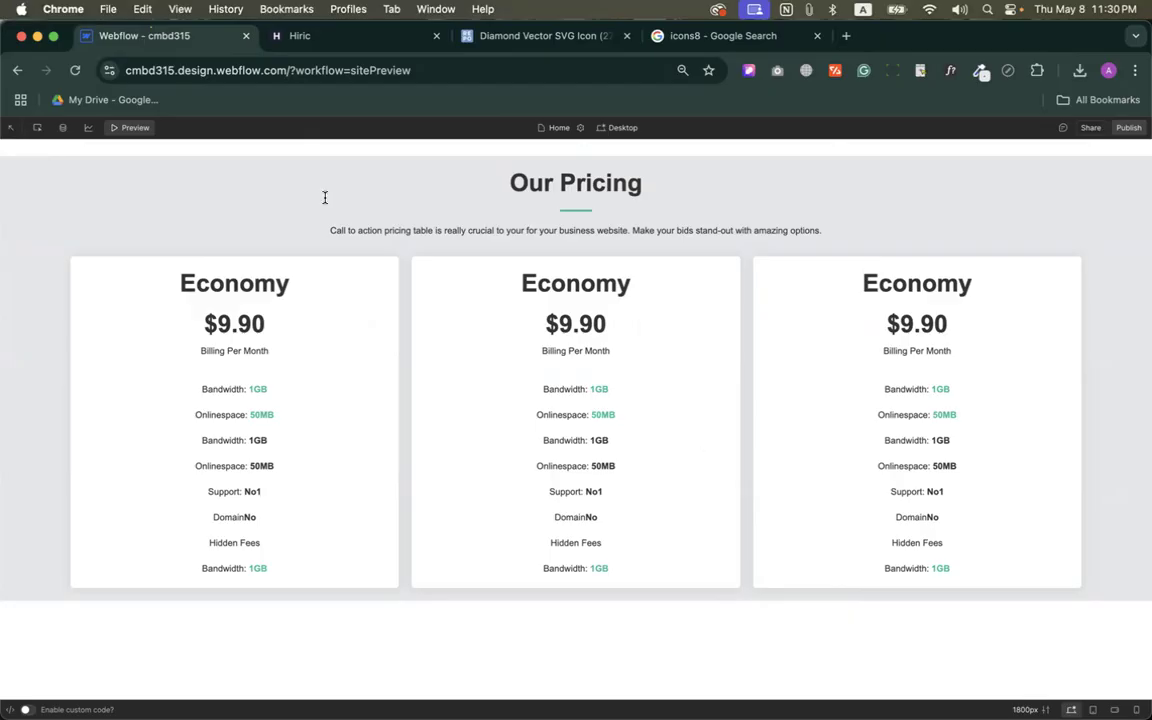
Leave the preview and publish the site to the cmbd315.webflow.io staging domain.
{"action": "left_click", "coordinate": [130, 127]}
{"action": "left_click", "coordinate": [1128, 127]}
{"action": "left_click", "coordinate": [1095, 324]}
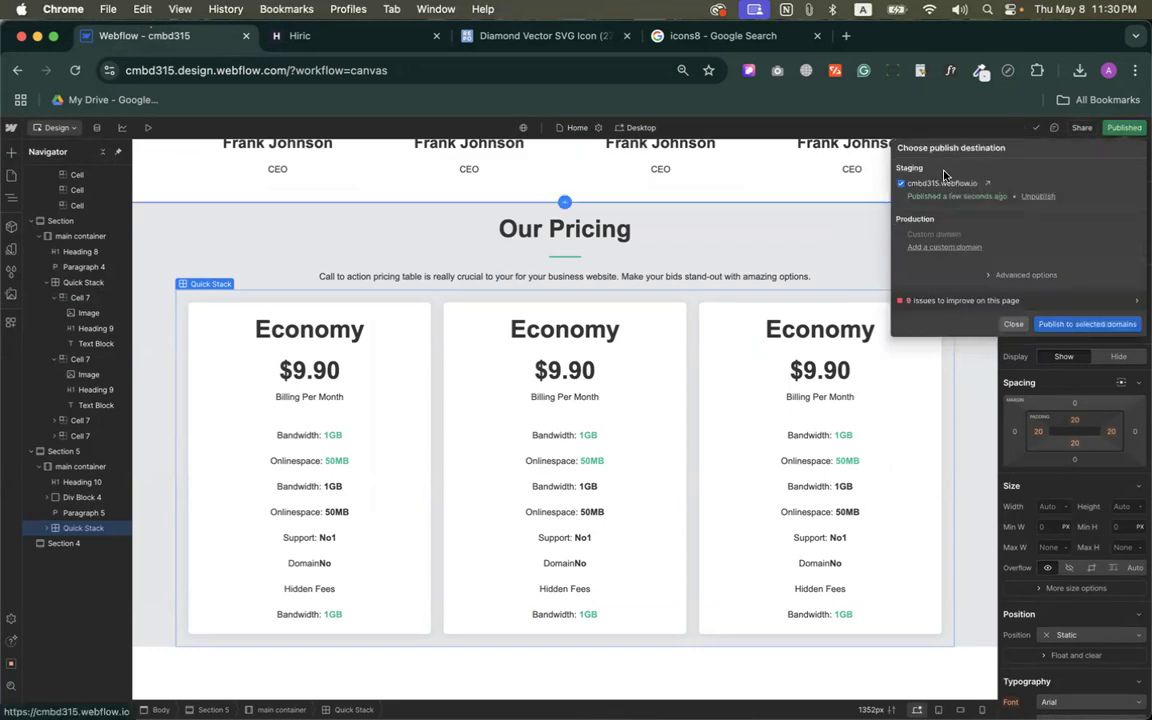
Open the published staging site and compare its pricing section with the Hiric reference page, then return to the Webflow Designer.
{"action": "left_click", "coordinate": [986, 184]}
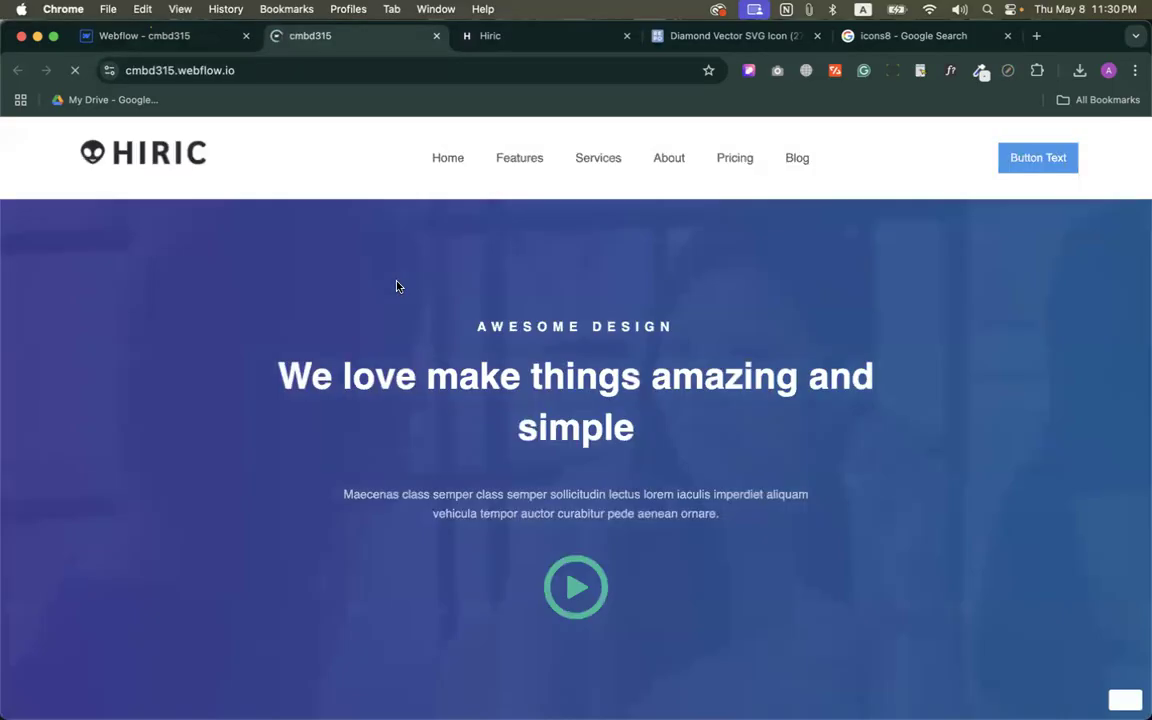
{"action": "scroll", "coordinate": [417, 573], "scroll_direction": "down", "scroll_amount": 15}
{"action": "scroll", "coordinate": [417, 576], "scroll_direction": "down", "scroll_amount": 3}
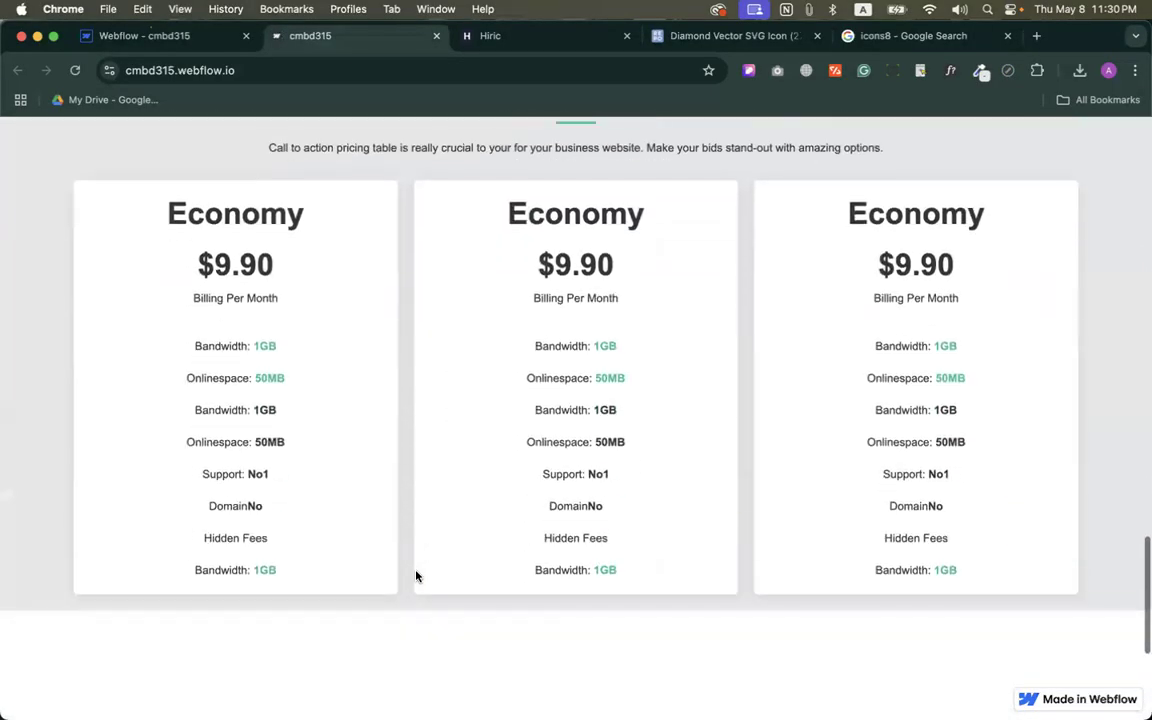
{"action": "scroll", "coordinate": [448, 480], "scroll_direction": "up", "scroll_amount": 1}
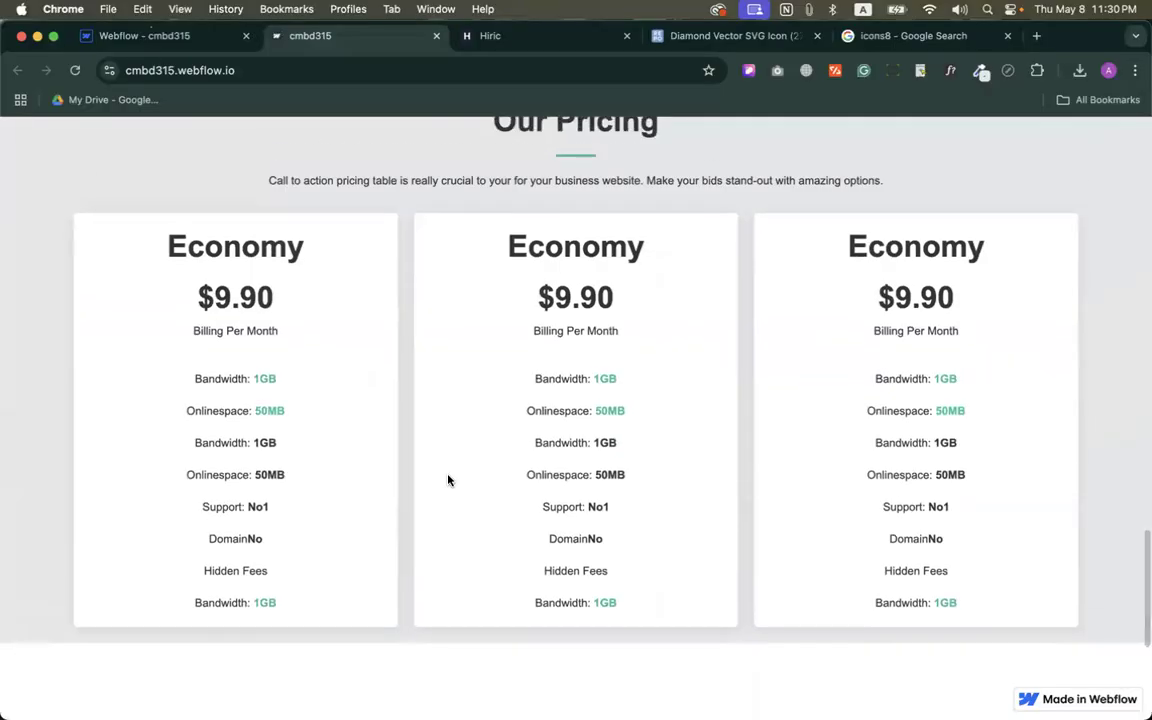
{"action": "left_click", "coordinate": [487, 40]}
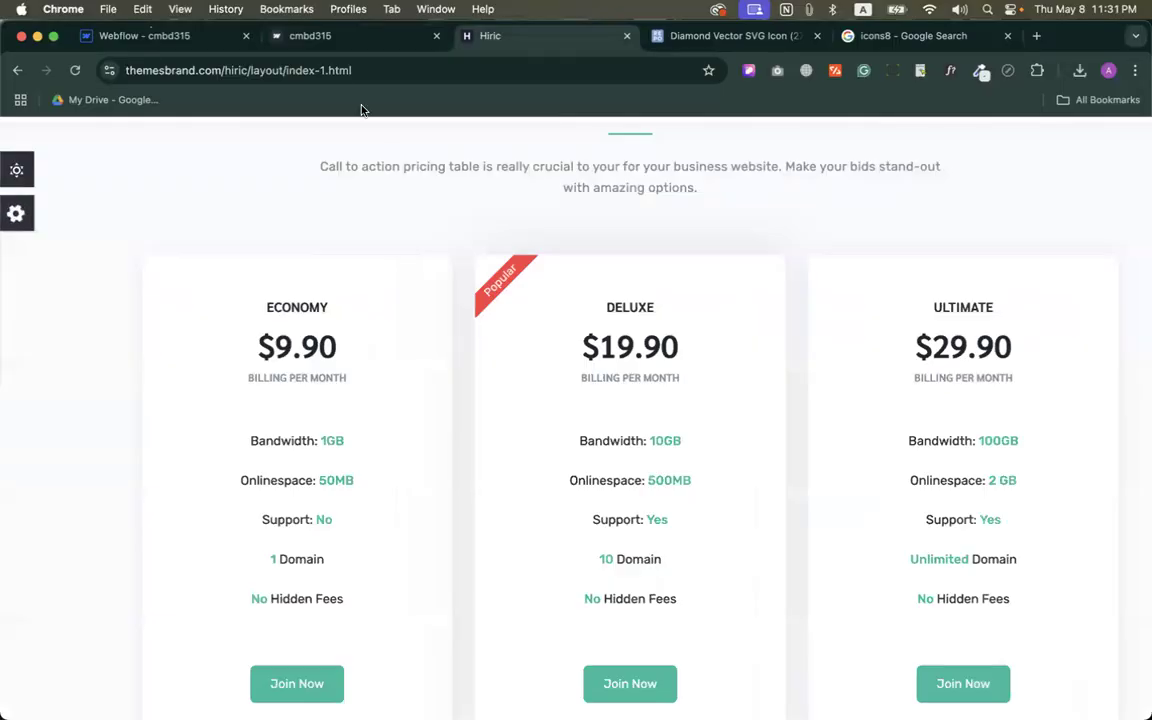
{"action": "left_click", "coordinate": [294, 42]}
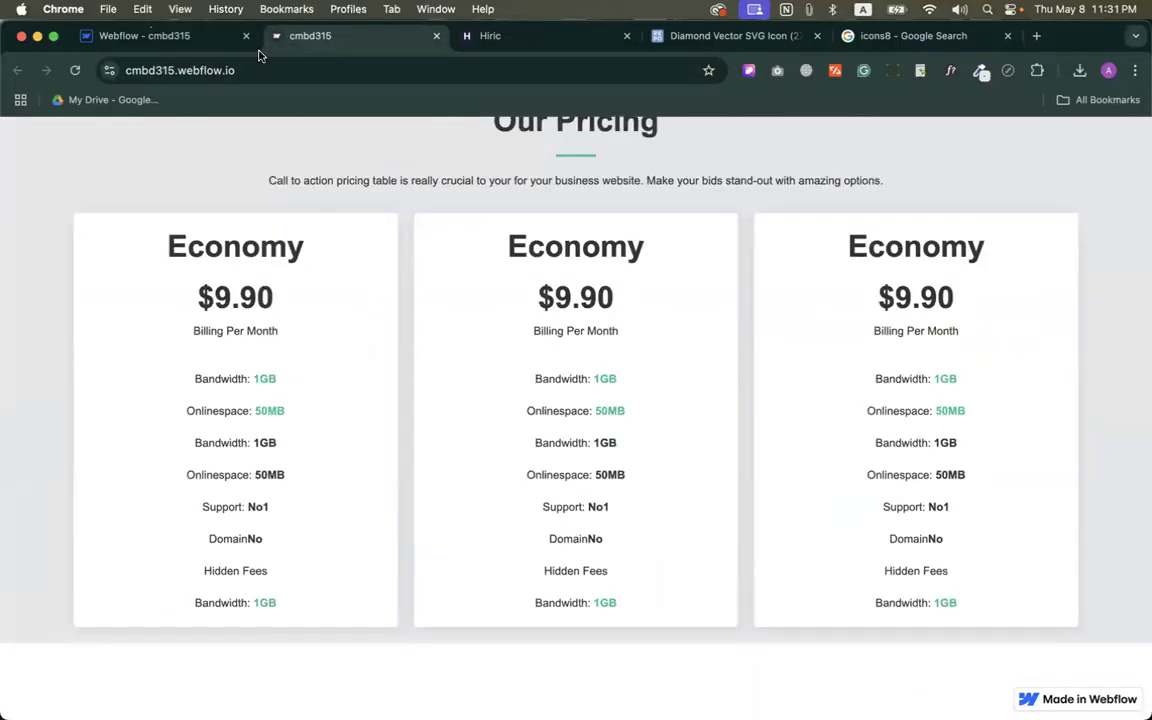
{"action": "left_click", "coordinate": [160, 36]}
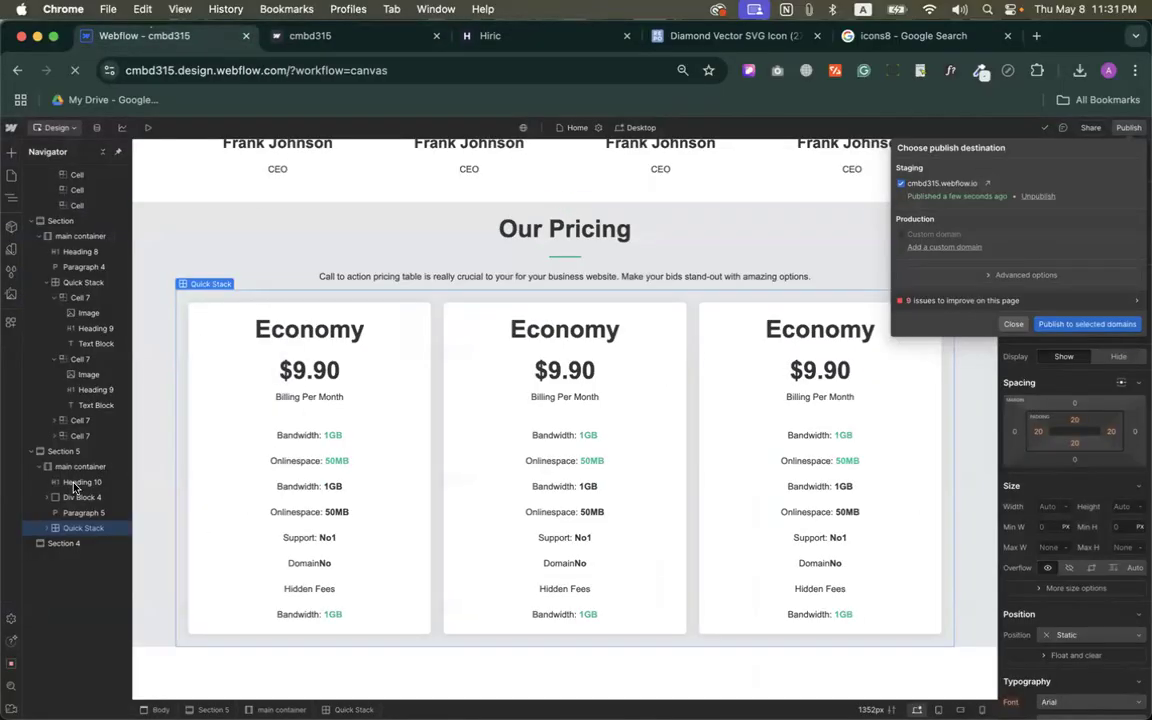
Set the gap of the pricing Quick Stack to 40 px and republish the site to staging.
{"action": "left_click", "coordinate": [80, 528]}
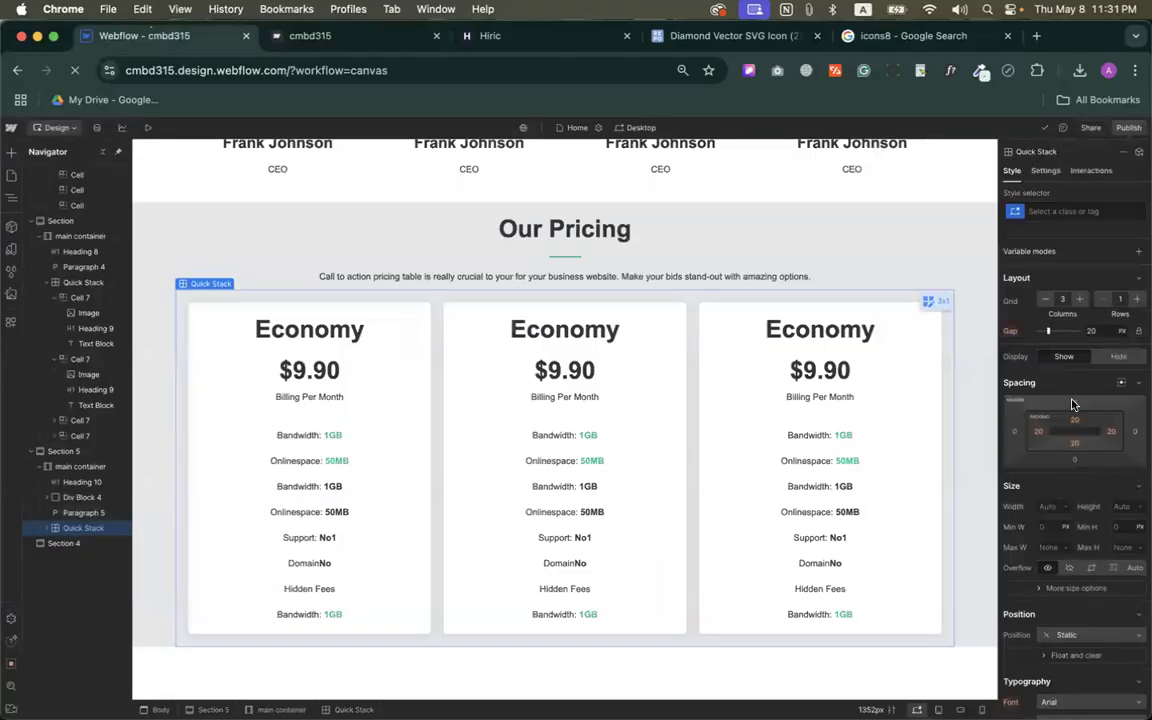
{"action": "left_click_drag", "start_coordinate": [1049, 313], "coordinate": [1058, 314]}
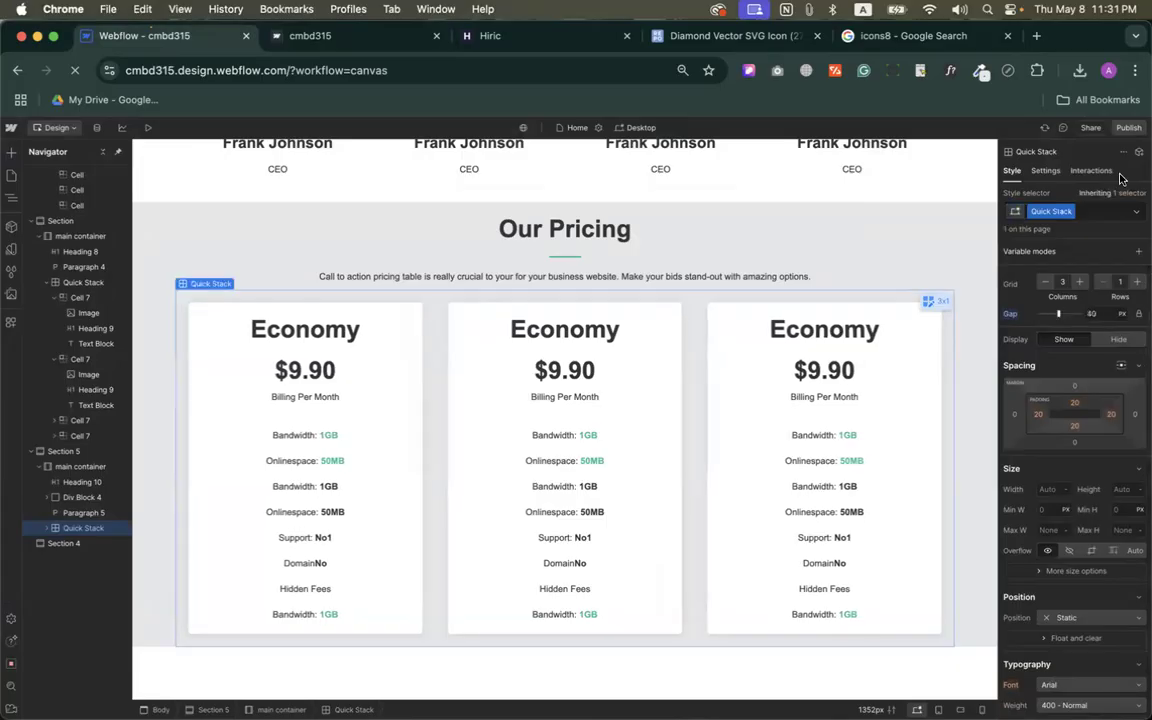
{"action": "left_click", "coordinate": [1128, 127]}
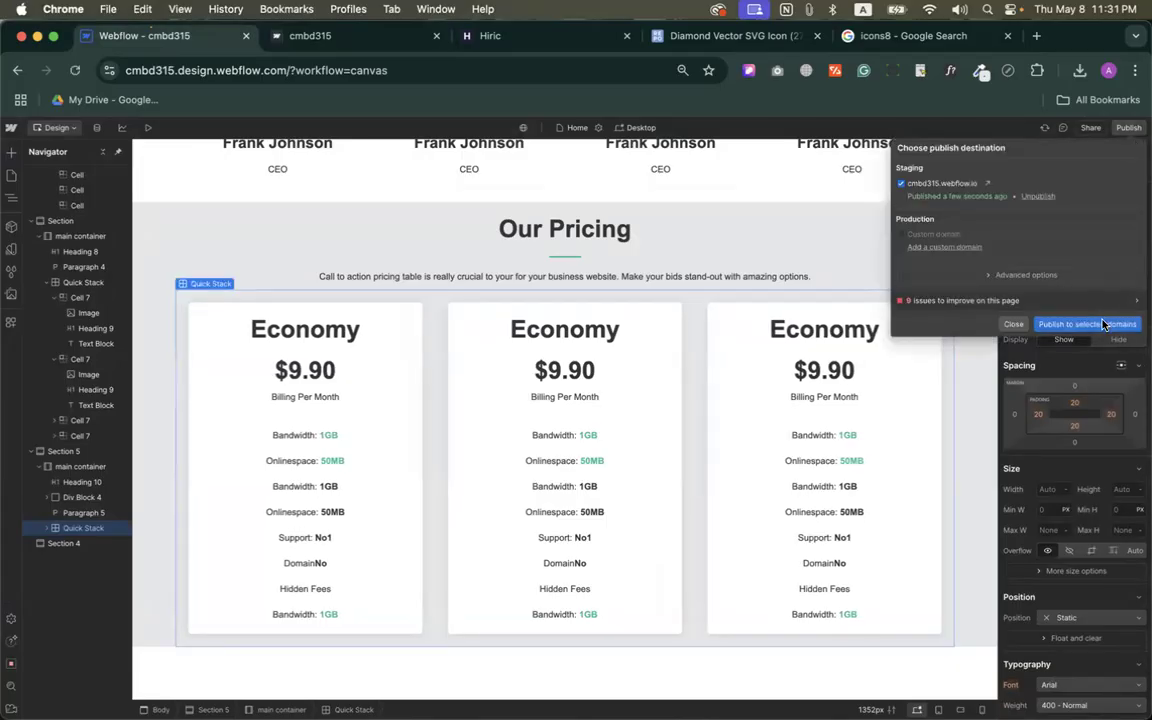
{"action": "left_click", "coordinate": [1103, 324]}
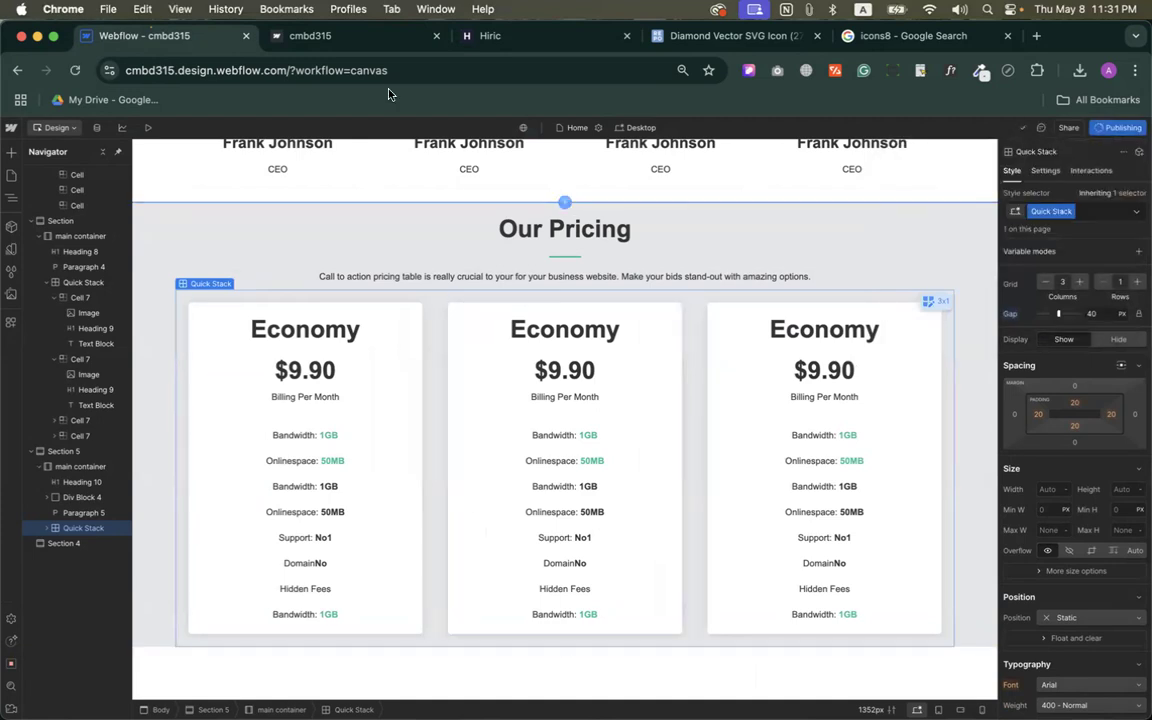
Check the card corners on the Hiric reference and set the Economy cells' border radius to 10 px in Webflow.
{"action": "left_click", "coordinate": [360, 38]}
{"action": "left_click", "coordinate": [470, 36]}
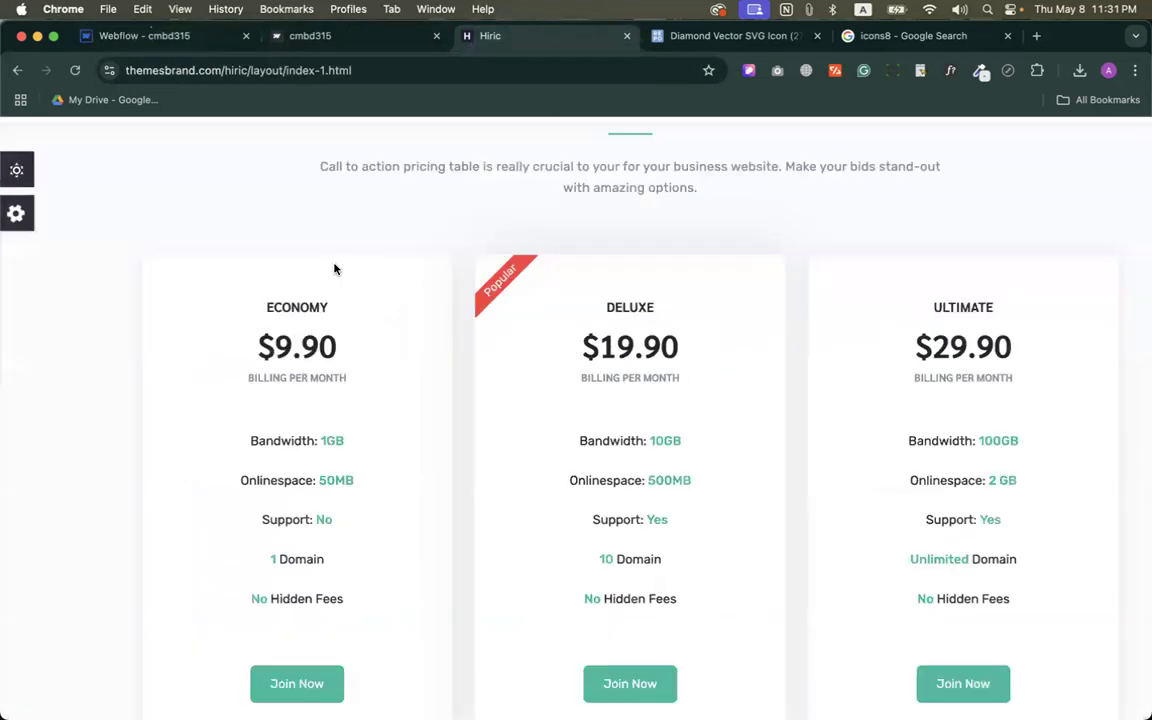
{"action": "scroll", "coordinate": [321, 293], "scroll_direction": "down", "scroll_amount": 2}
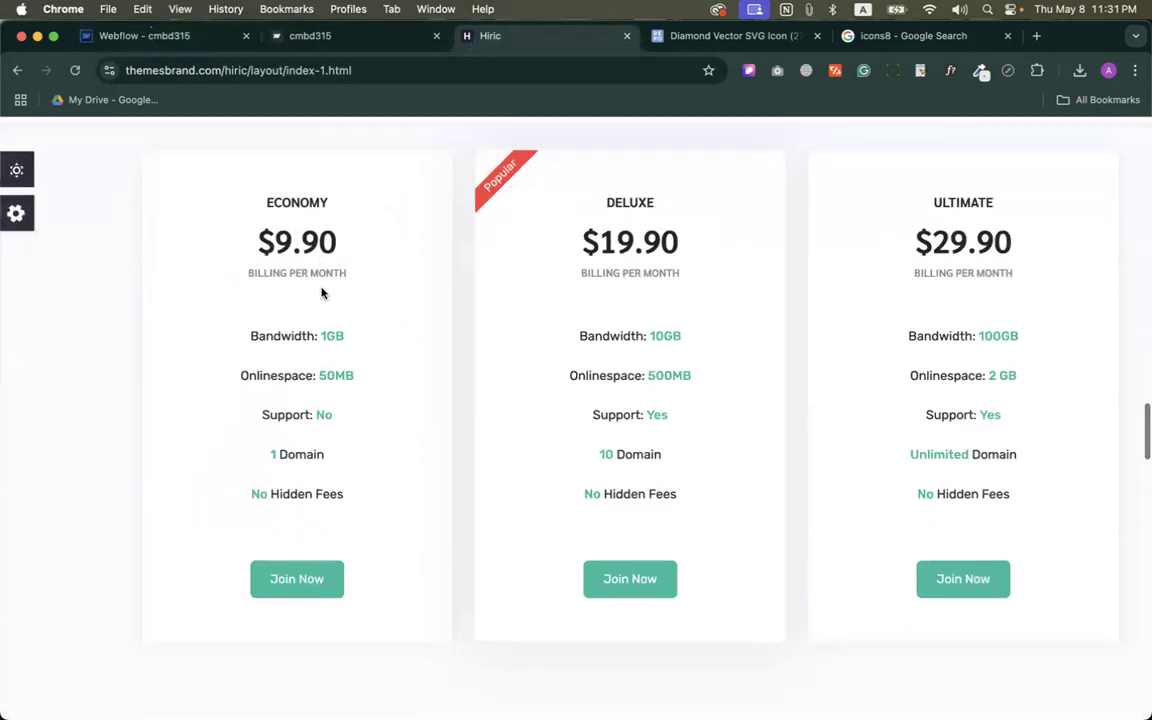
{"action": "left_click", "coordinate": [189, 33]}
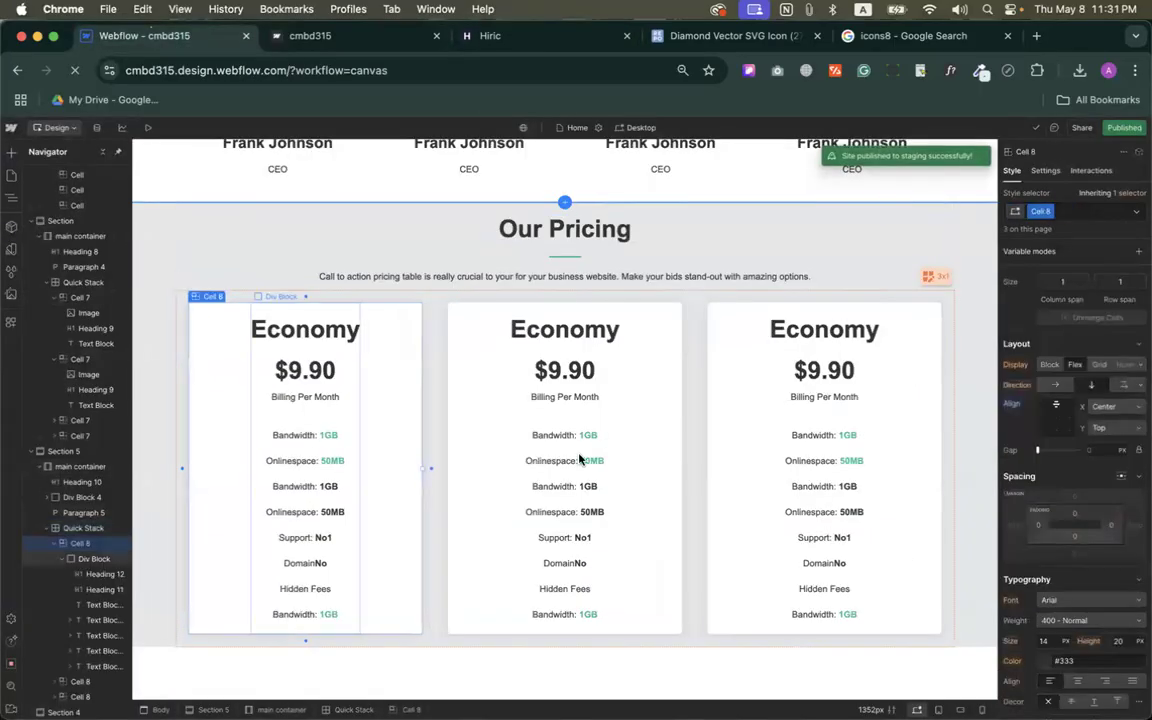
{"action": "scroll", "coordinate": [1048, 432], "scroll_direction": "down", "scroll_amount": 6}
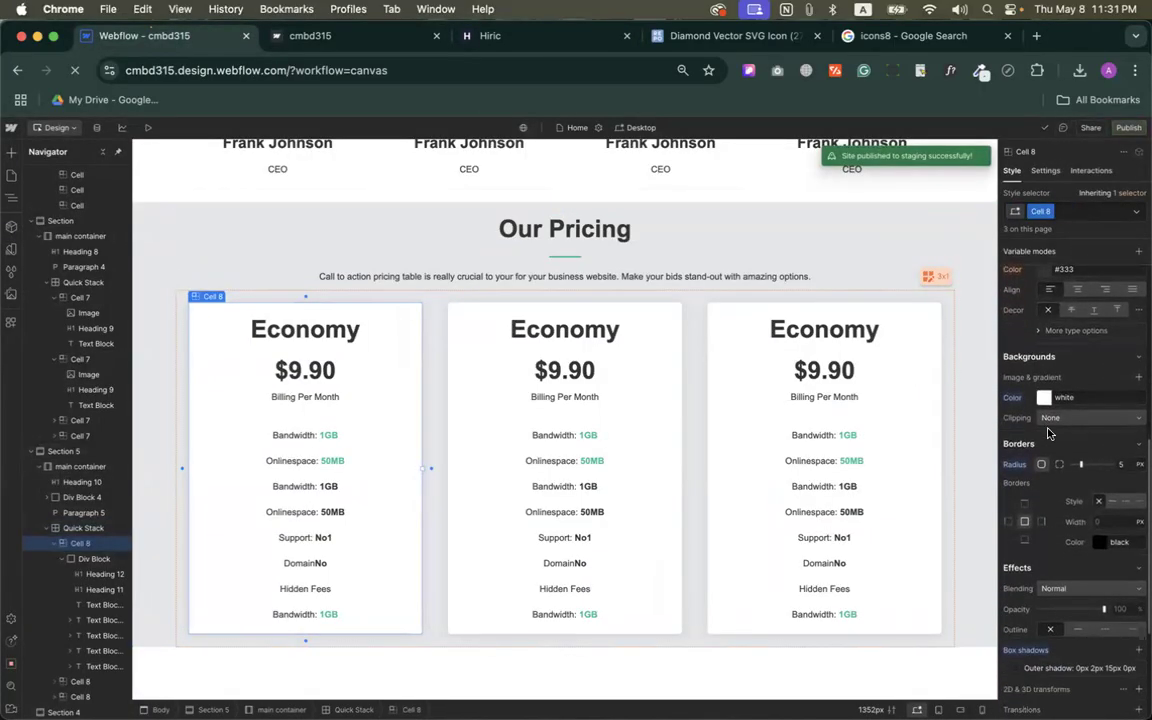
{"action": "type", "text": "10"}
{"action": "key", "text": "Return"}
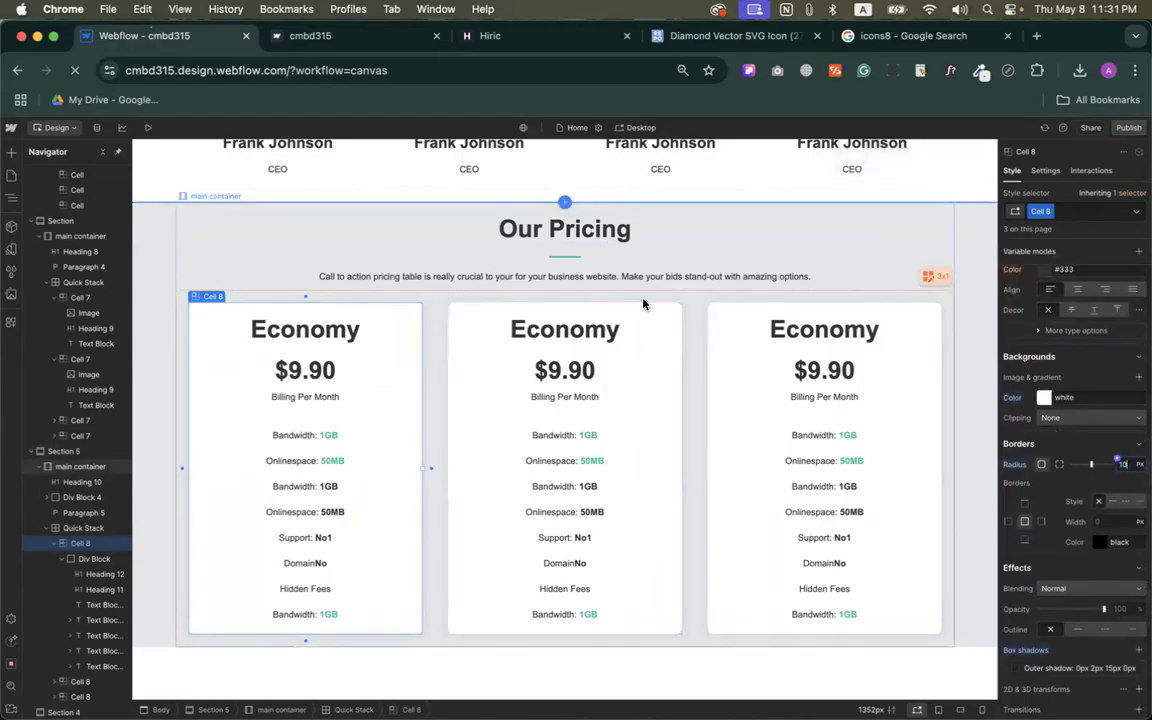
Review the rounded pricing cards, select the pricing paragraph and publish the updated page to the staging domain.
{"action": "left_click", "coordinate": [712, 320]}
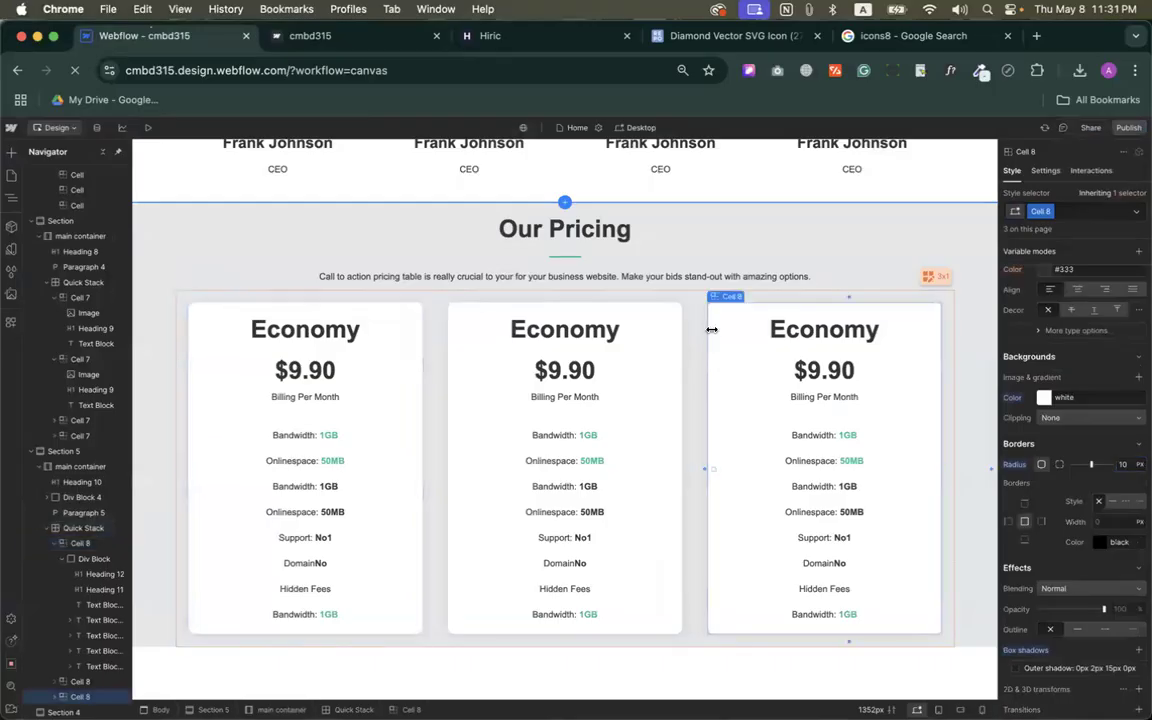
{"action": "left_click", "coordinate": [597, 270]}
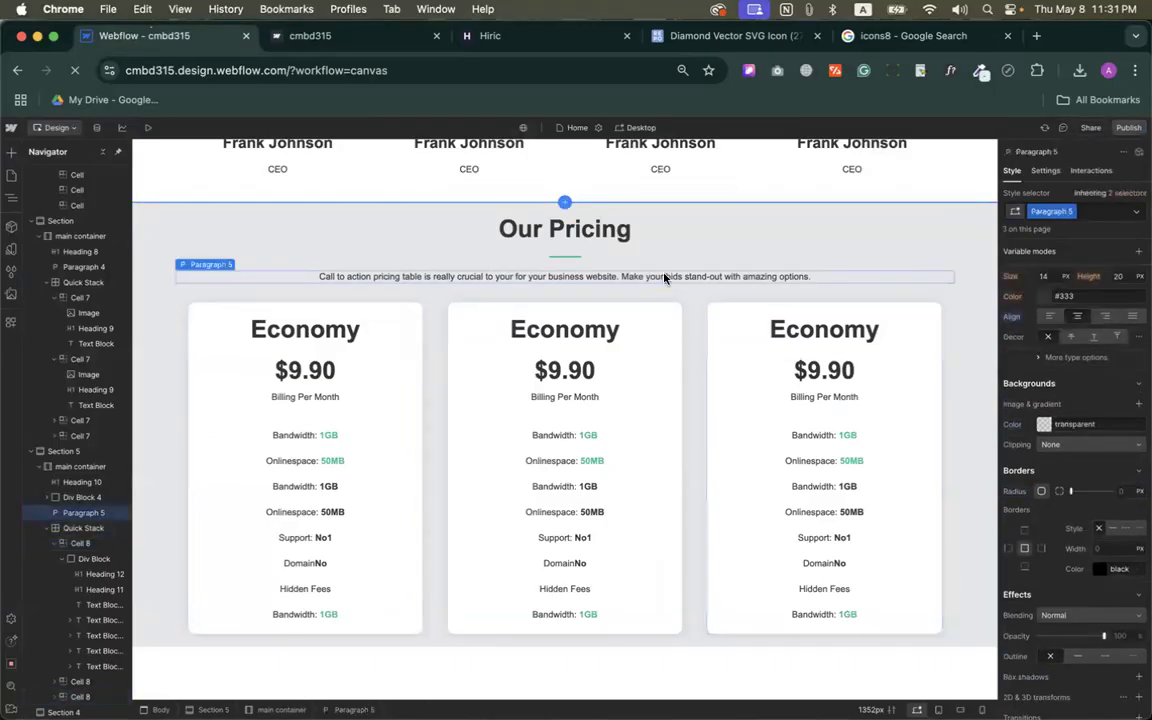
{"action": "scroll", "coordinate": [663, 275], "scroll_direction": "down", "scroll_amount": 5}
{"action": "left_click", "coordinate": [1127, 127]}
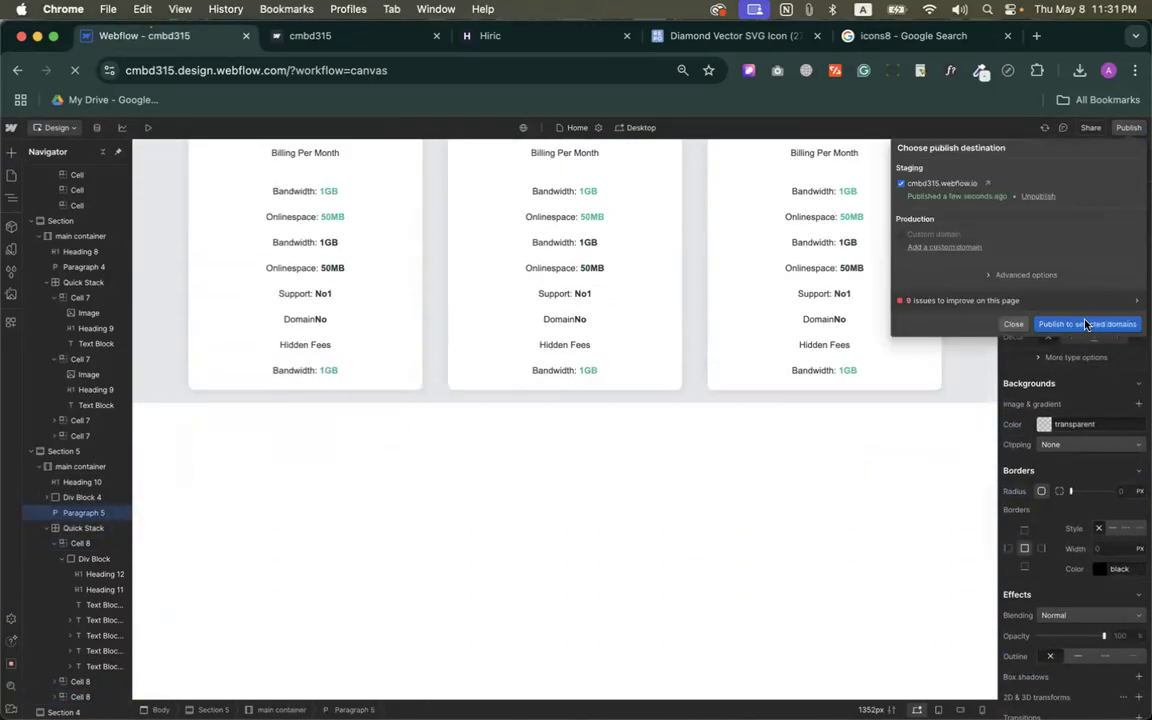
{"action": "left_click", "coordinate": [1078, 321]}
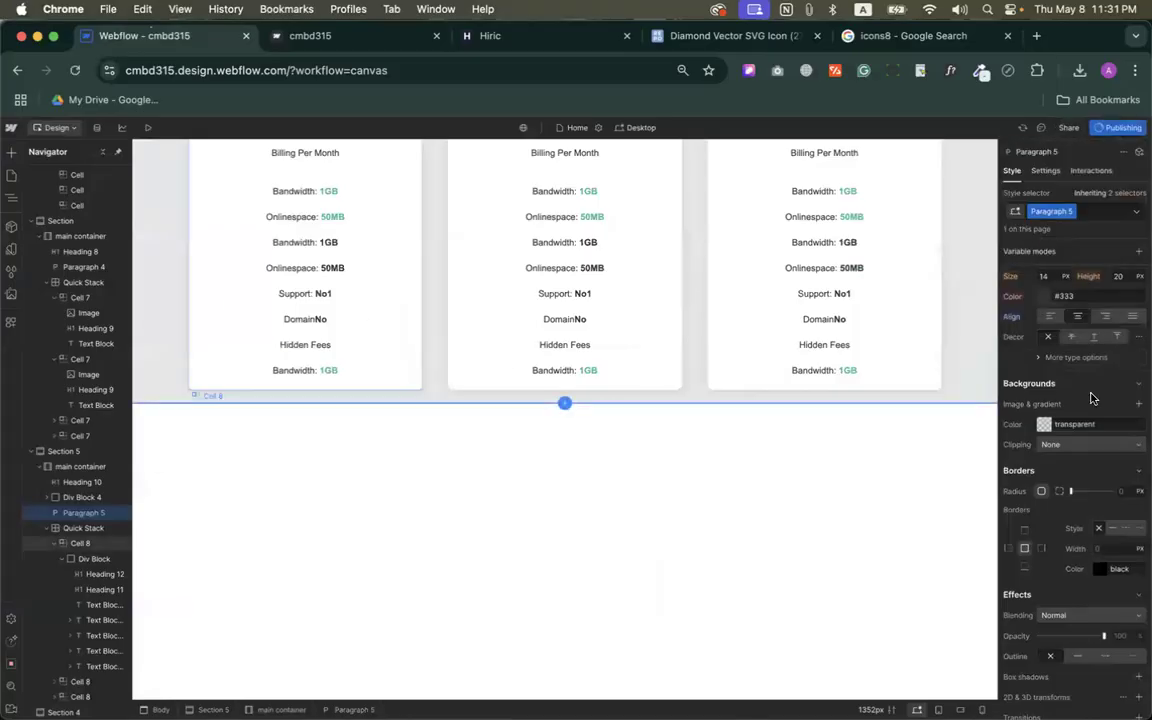
Set the top padding of the paragraph under the Our Pricing heading to 100 px.
{"action": "scroll", "coordinate": [1110, 385], "scroll_direction": "up", "scroll_amount": 4}
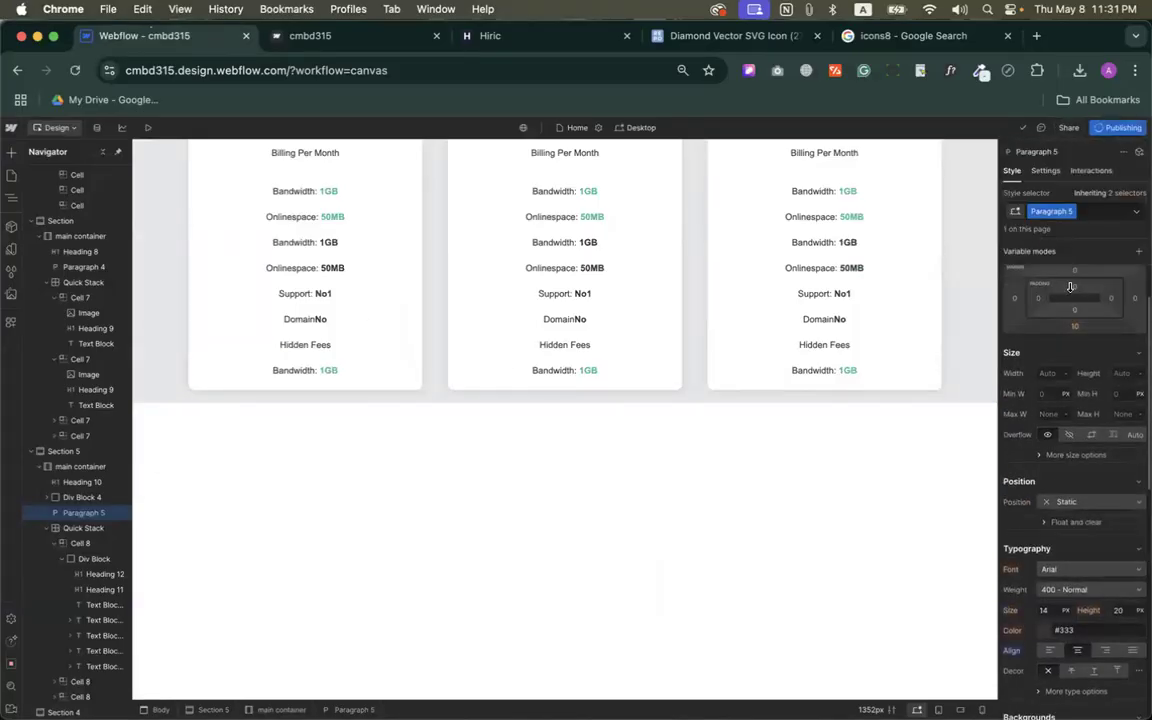
{"action": "left_click", "coordinate": [1071, 287]}
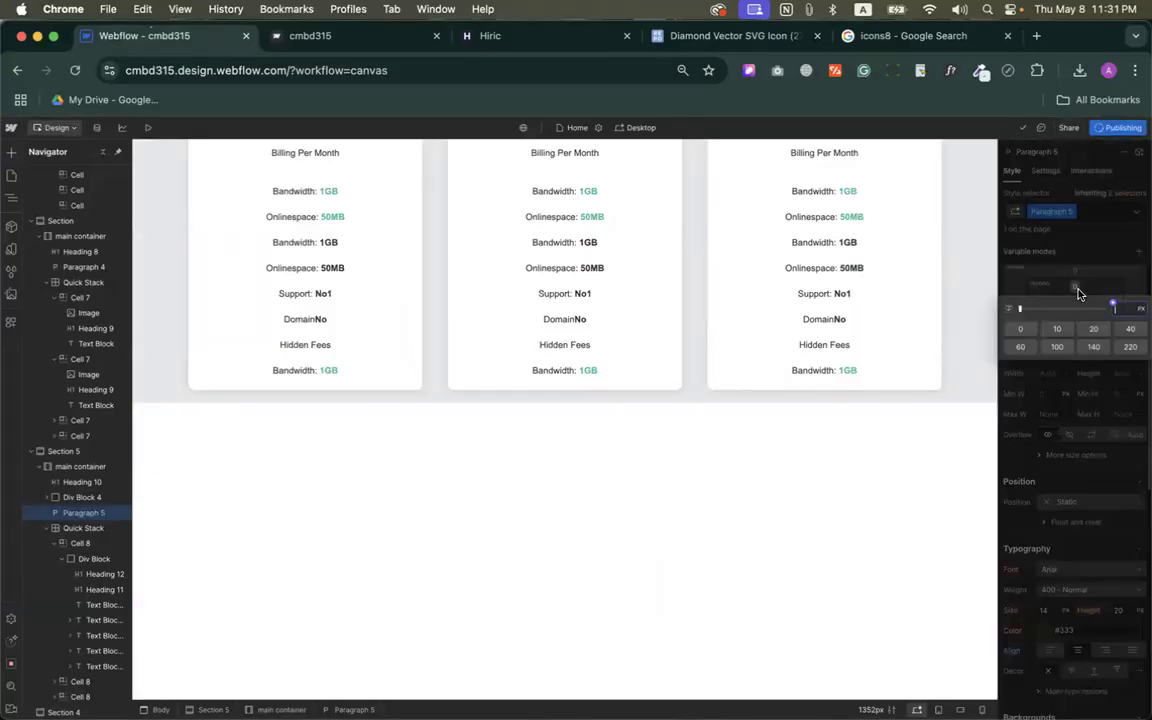
{"action": "left_click", "coordinate": [1059, 347]}
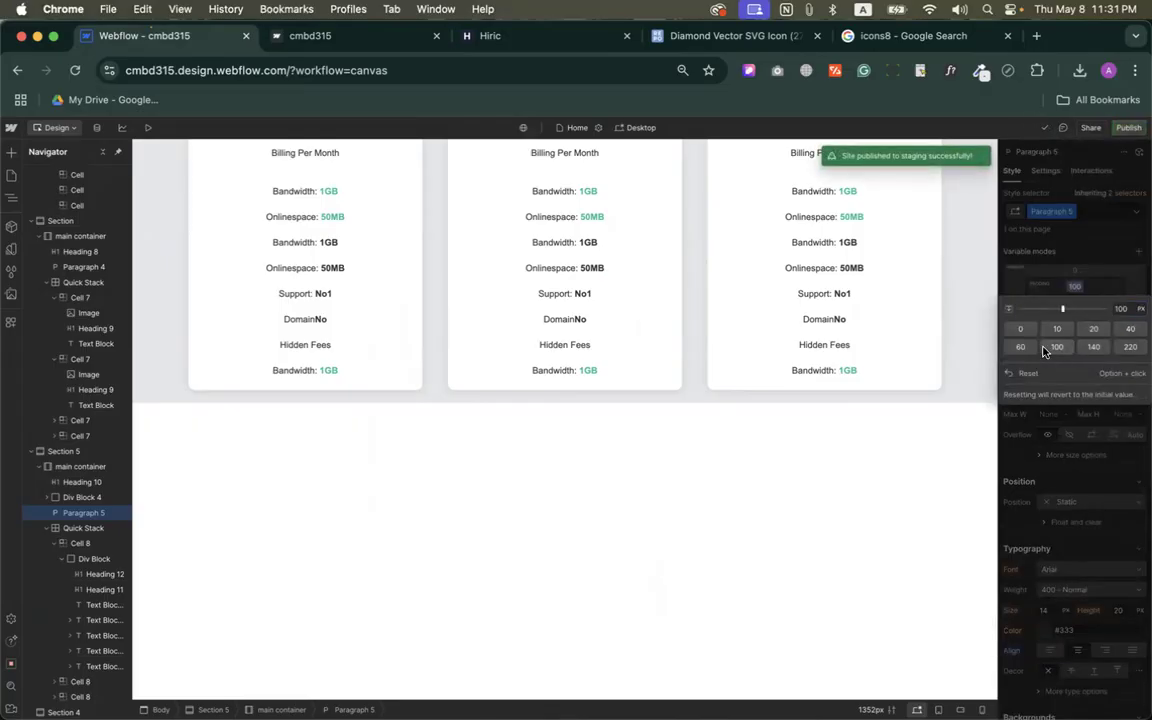
Undo the 100 px padding on the paragraph under the Our Pricing heading.
{"action": "scroll", "coordinate": [874, 532], "scroll_direction": "up", "scroll_amount": 5}
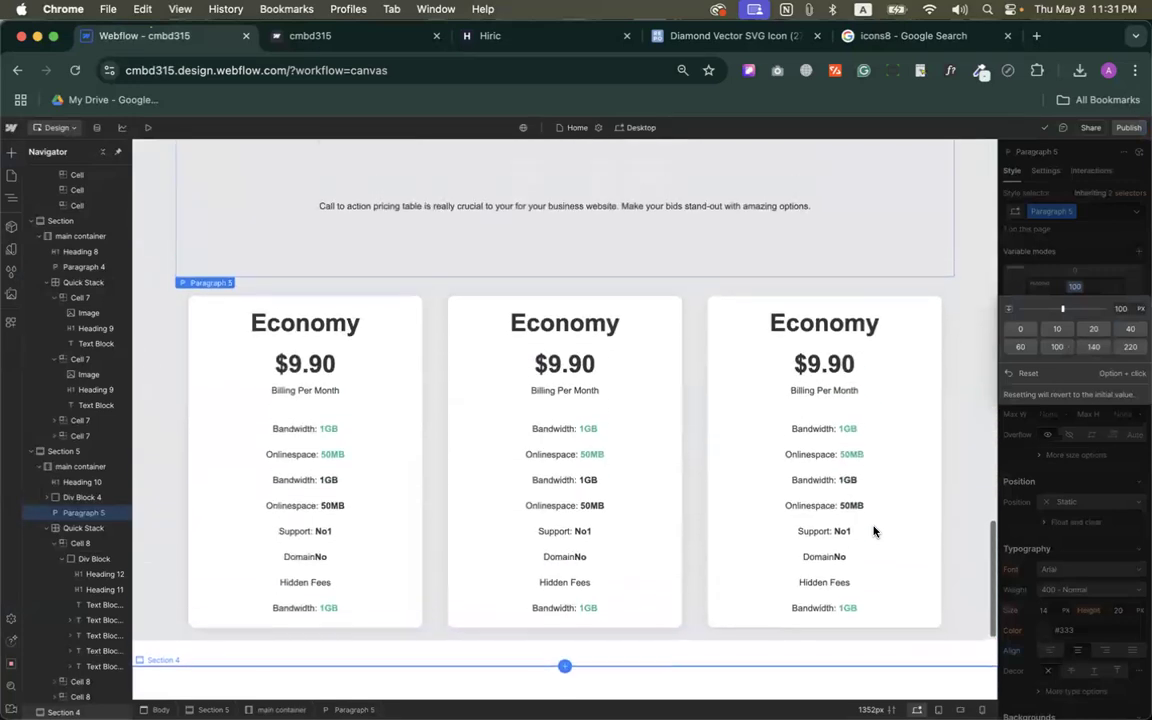
{"action": "left_click", "coordinate": [1066, 291]}
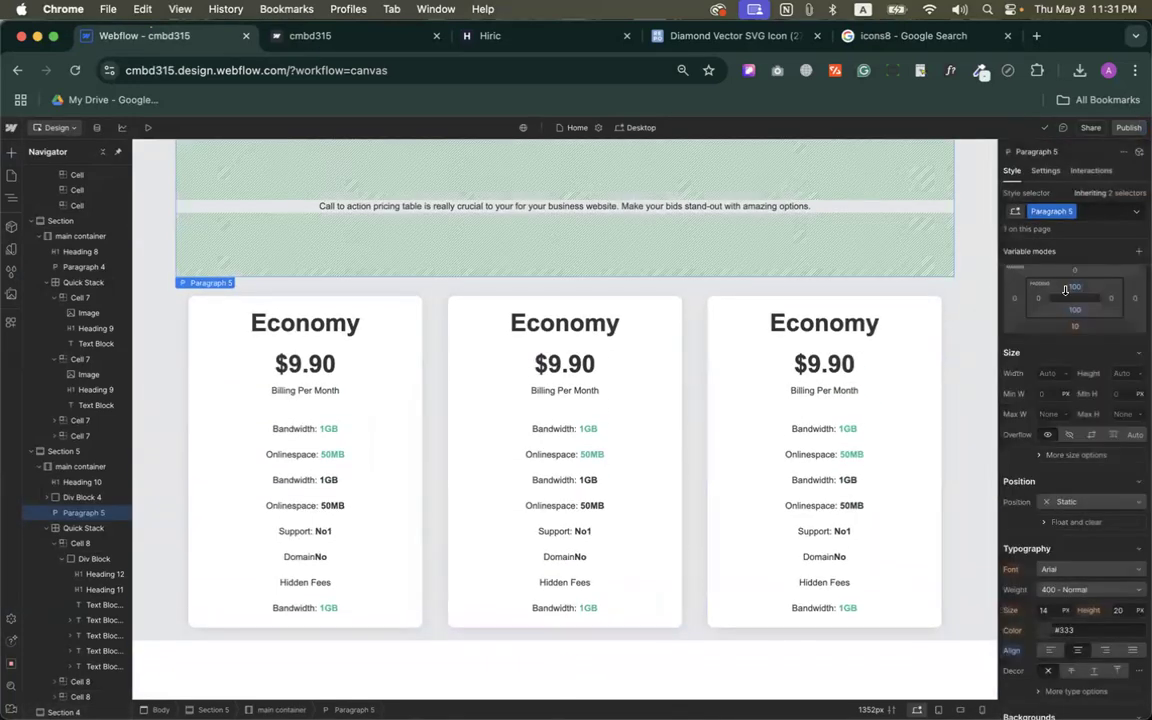
{"action": "scroll", "coordinate": [704, 414], "scroll_direction": "up", "scroll_amount": 3}
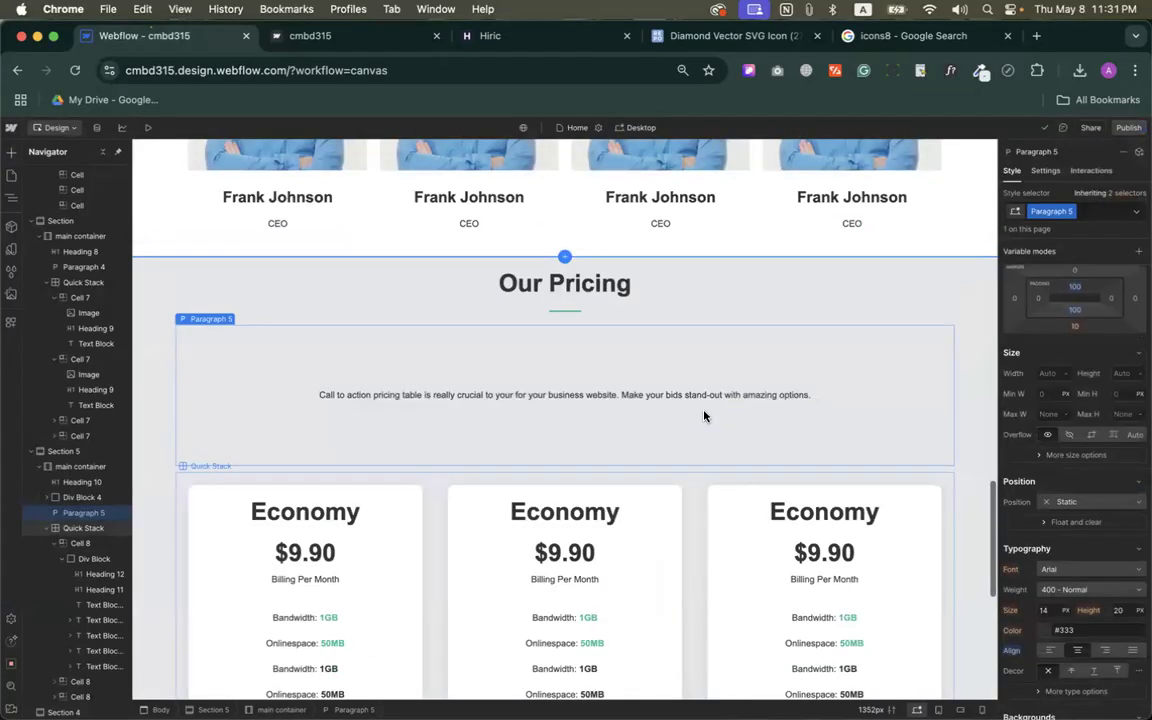
{"action": "key", "text": "super+z"}
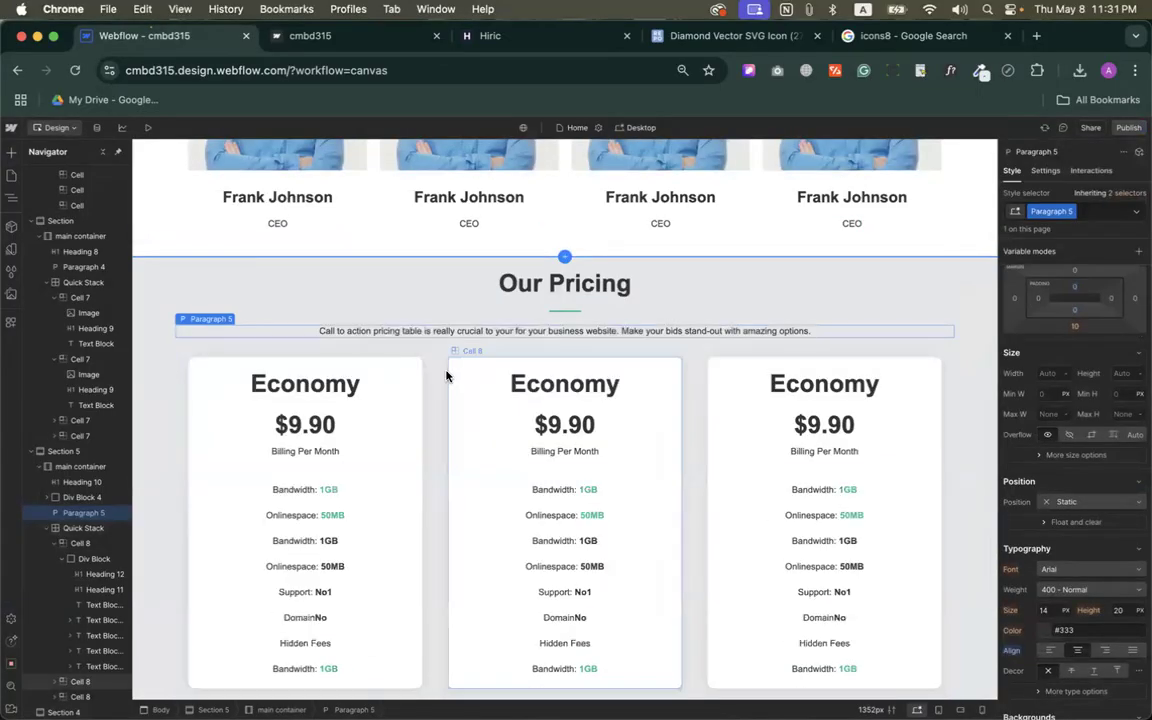
Select the pricing section to check its spacing, reload the Webflow designer and view the pricing cards on the published page.
{"action": "left_click", "coordinate": [157, 291]}
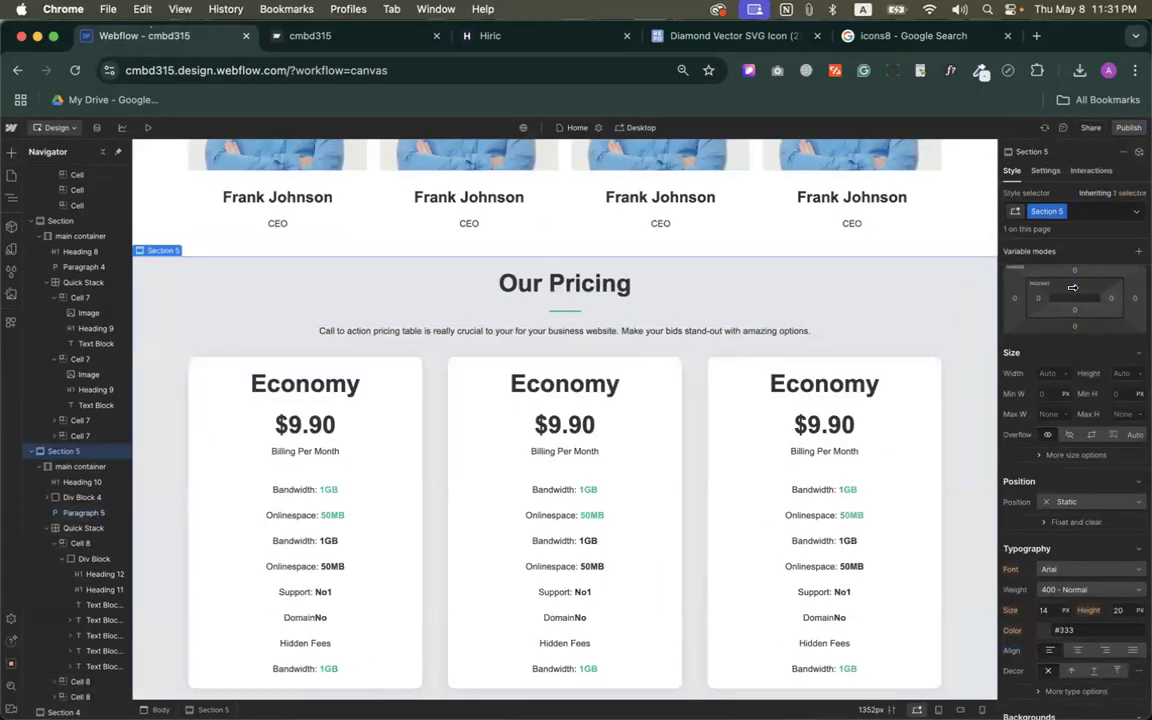
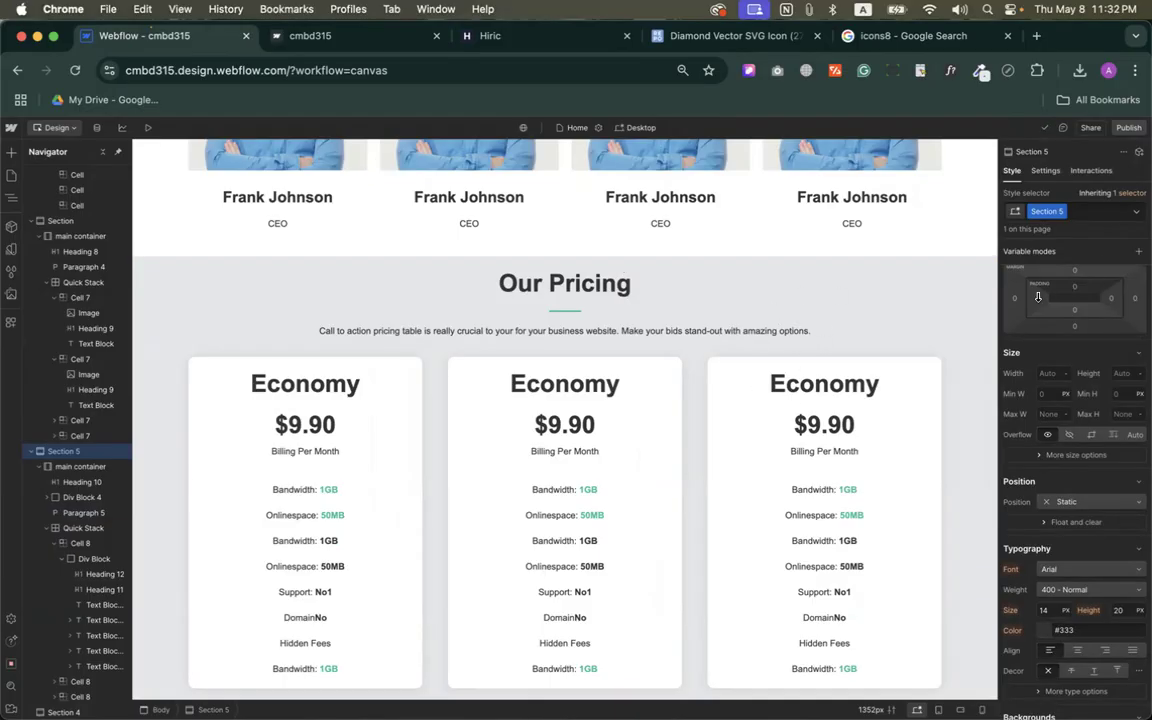
{"action": "key", "text": "ctrl+Up"}
{"action": "key", "text": "ctrl+Up"}
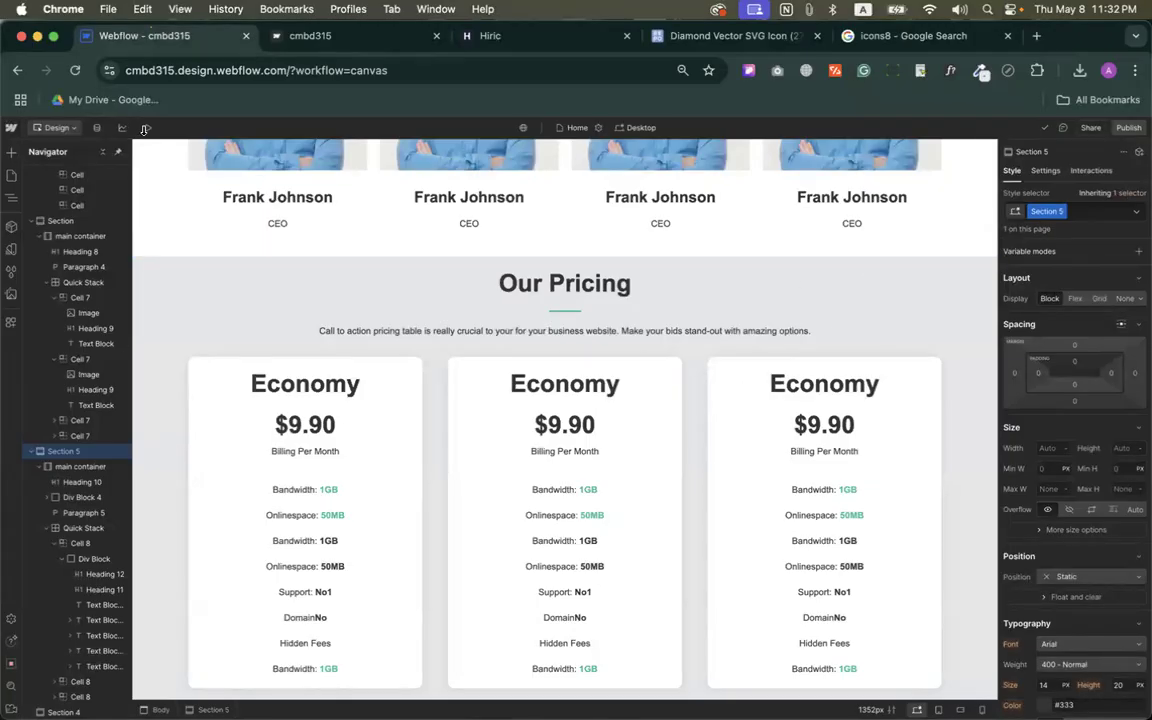
{"action": "left_click", "coordinate": [310, 35]}
{"action": "left_click", "coordinate": [150, 36]}
{"action": "left_click", "coordinate": [73, 69]}
{"action": "left_click", "coordinate": [321, 40]}
{"action": "scroll", "coordinate": [321, 330], "scroll_direction": "down", "scroll_amount": 10}
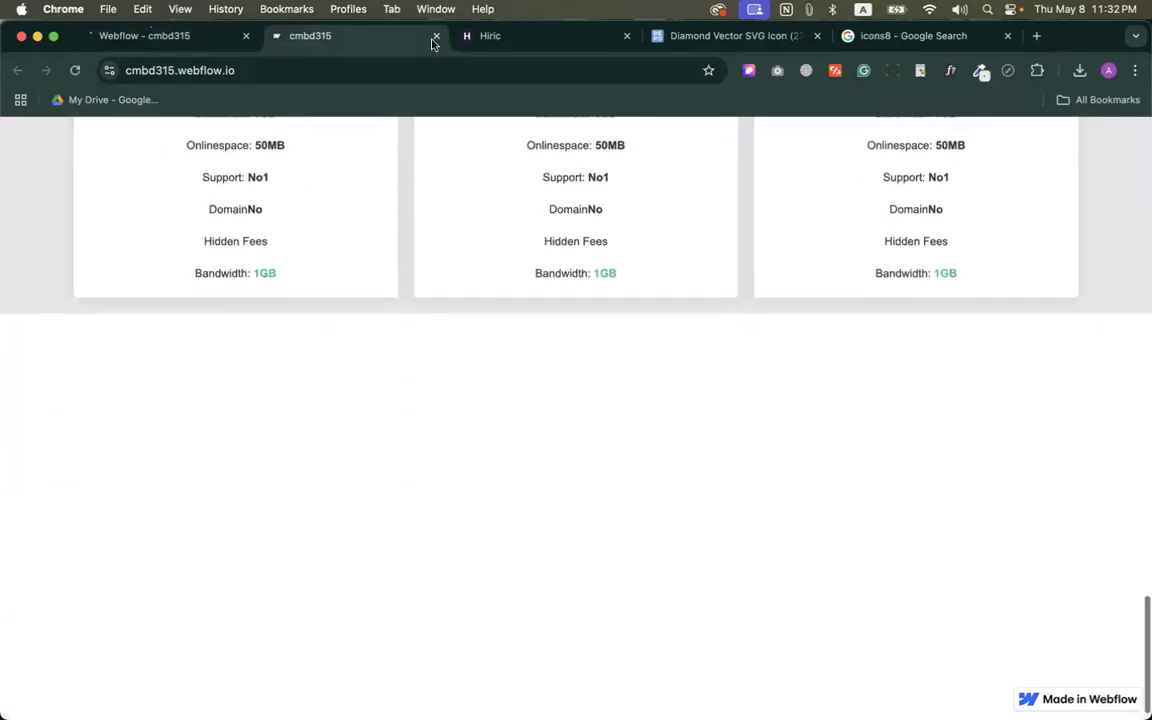
Examine the layout of the What They've Said testimonial section on the Hiric reference page.
{"action": "left_click", "coordinate": [468, 36]}
{"action": "scroll", "coordinate": [283, 437], "scroll_direction": "down", "scroll_amount": 8}
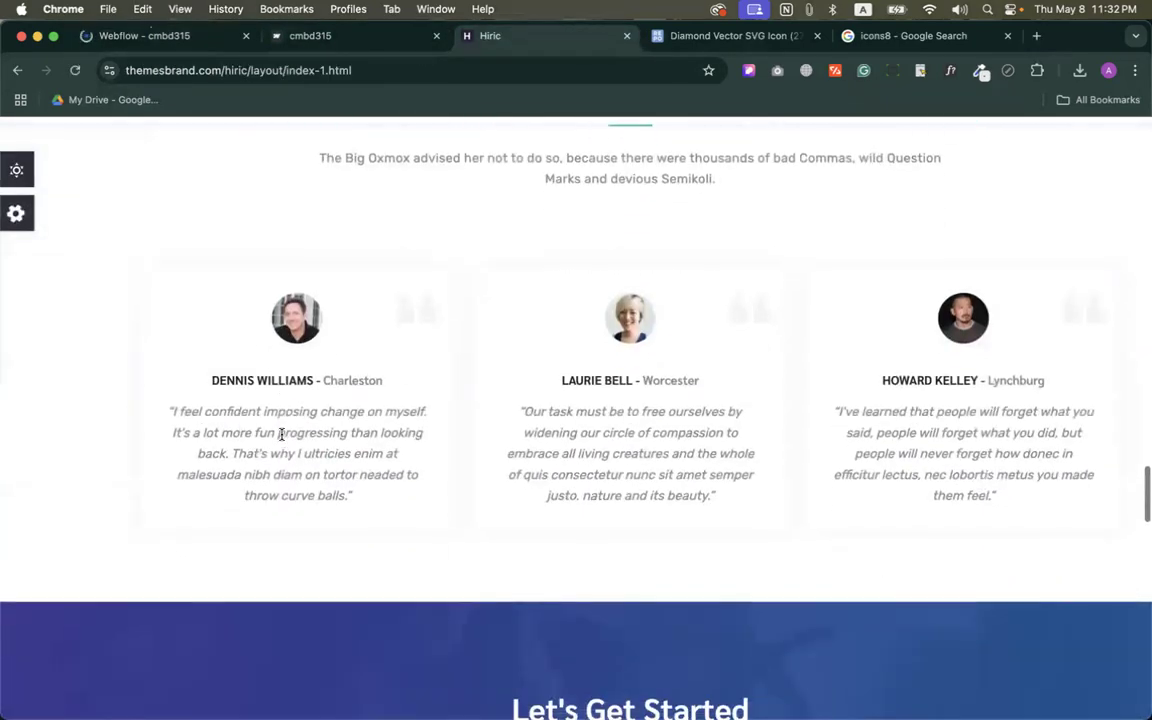
{"action": "scroll", "coordinate": [282, 434], "scroll_direction": "down", "scroll_amount": 1}
{"action": "scroll", "coordinate": [283, 437], "scroll_direction": "up", "scroll_amount": 3}
{"action": "scroll", "coordinate": [286, 440], "scroll_direction": "down", "scroll_amount": 2}
{"action": "scroll", "coordinate": [358, 332], "scroll_direction": "down", "scroll_amount": 5}
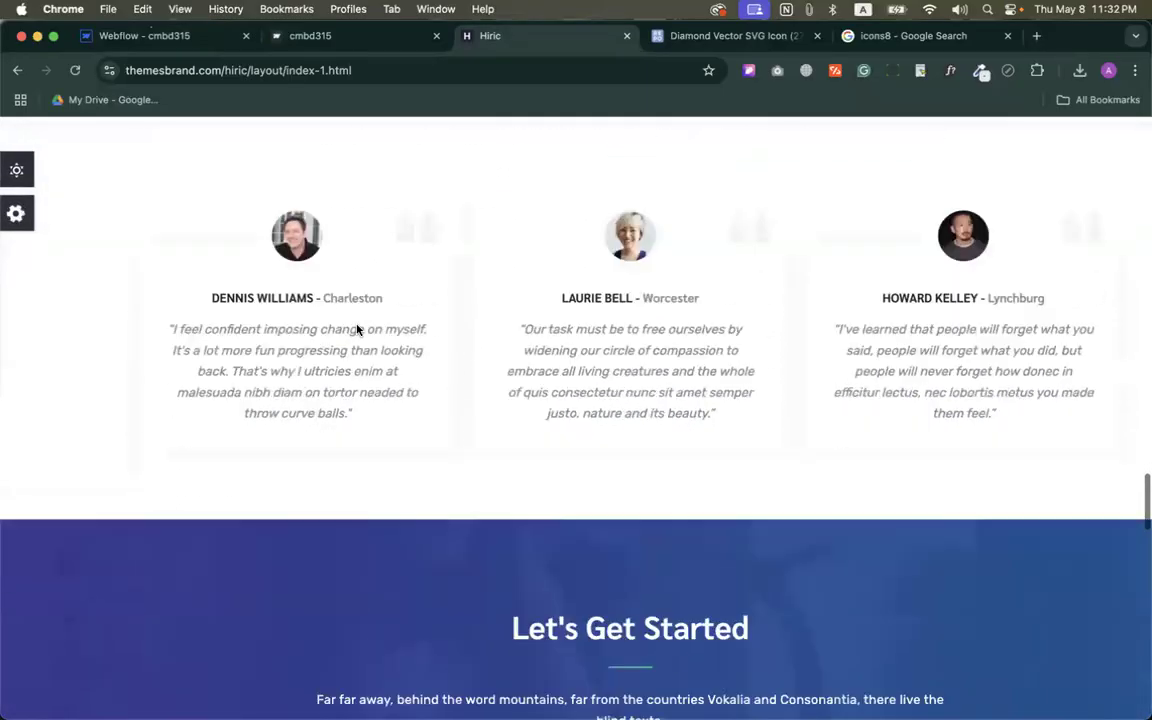
{"action": "scroll", "coordinate": [356, 329], "scroll_direction": "down", "scroll_amount": 3}
{"action": "scroll", "coordinate": [355, 327], "scroll_direction": "up", "scroll_amount": 8}
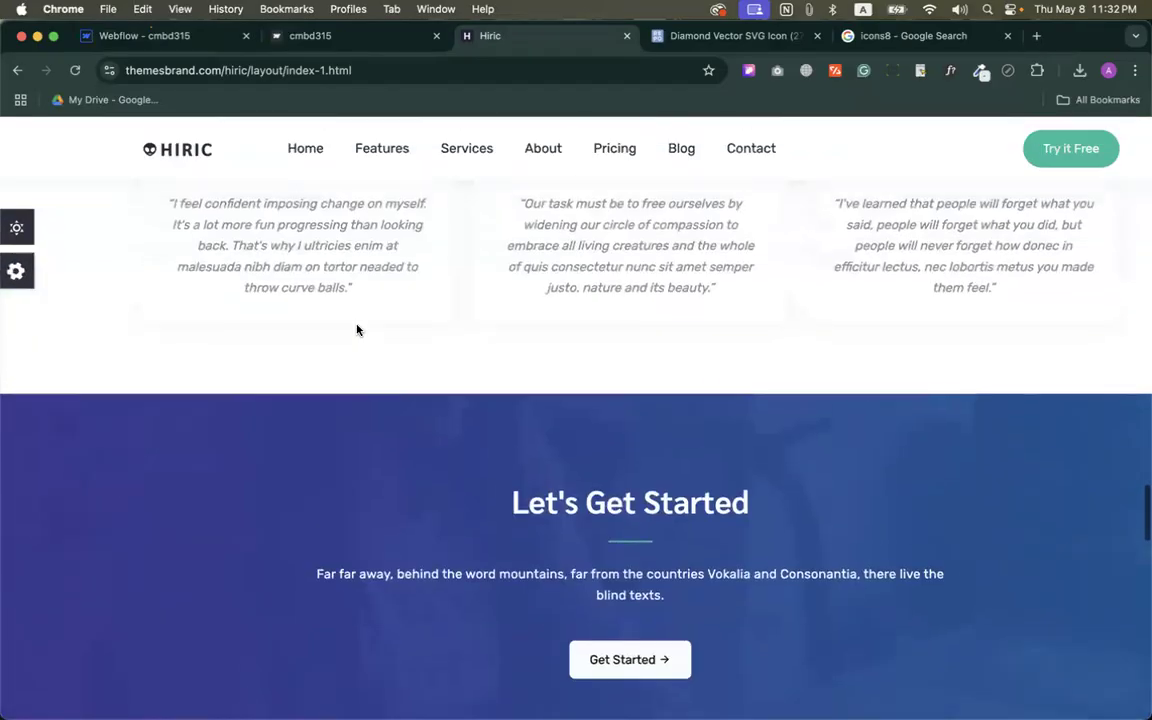
In the Webflow designer, set the top and bottom padding of the Our Pricing section to 100 px.
{"action": "left_click", "coordinate": [185, 37]}
{"action": "scroll", "coordinate": [452, 340], "scroll_direction": "down", "scroll_amount": 20}
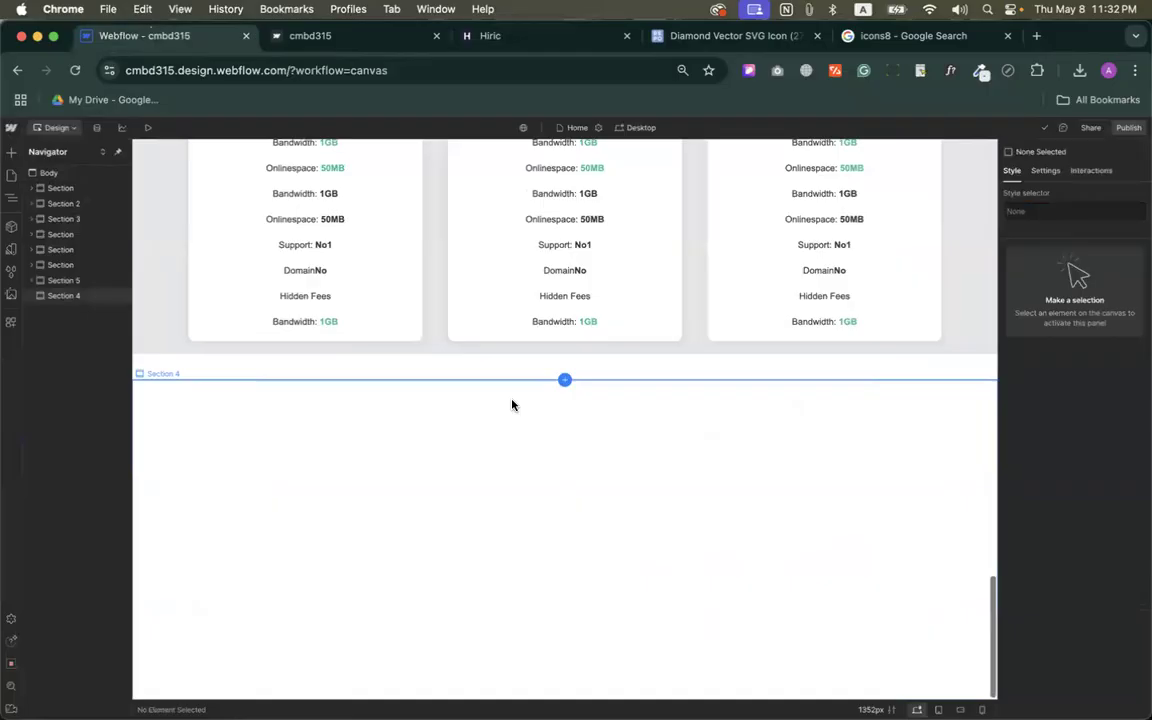
{"action": "left_click", "coordinate": [325, 362]}
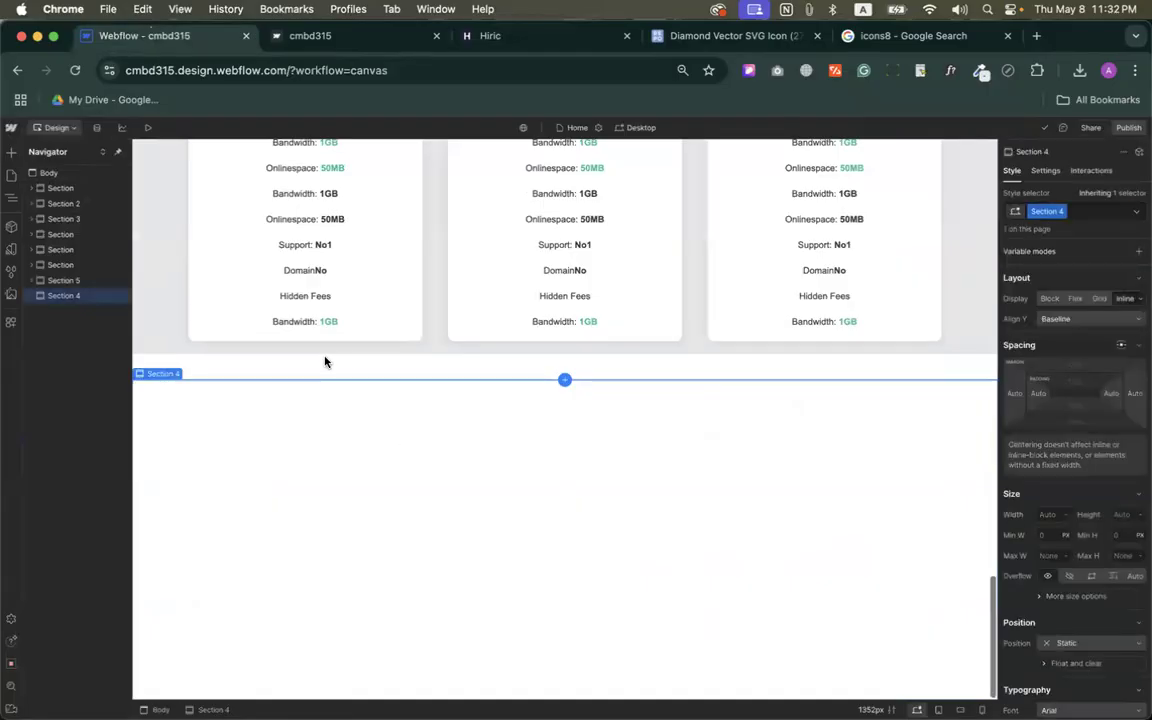
{"action": "scroll", "coordinate": [324, 360], "scroll_direction": "up", "scroll_amount": 5}
{"action": "left_click", "coordinate": [153, 230]}
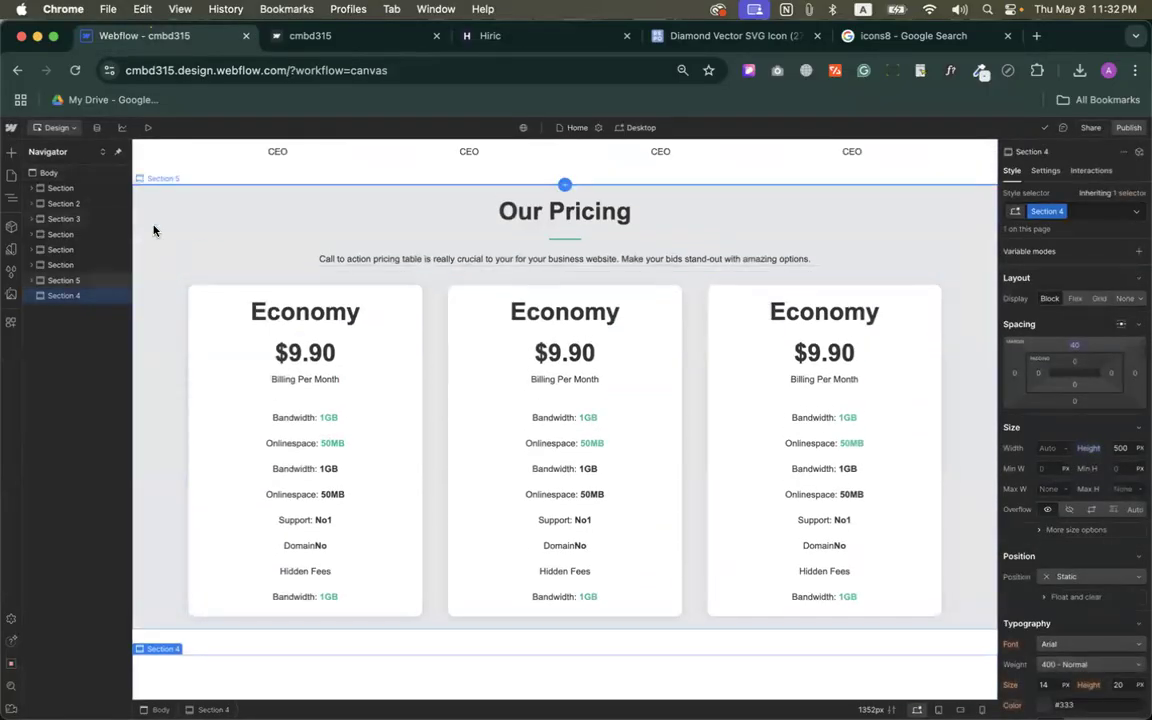
{"action": "left_click", "coordinate": [1073, 362]}
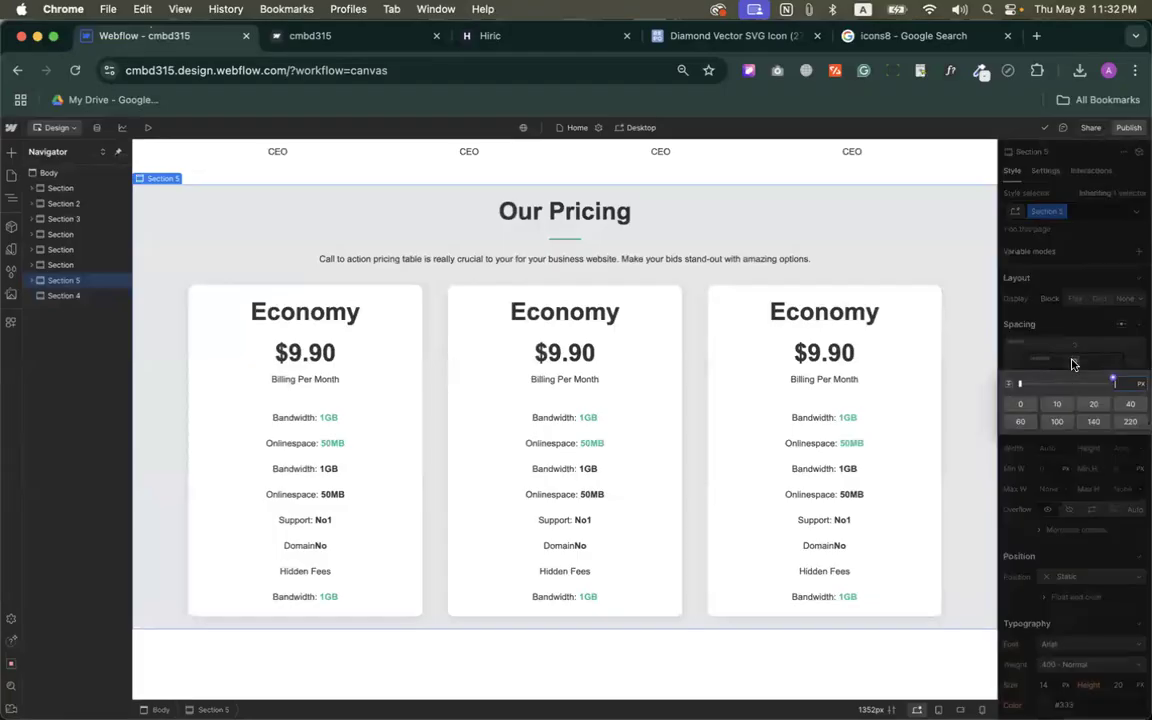
{"action": "left_click", "coordinate": [1055, 422]}
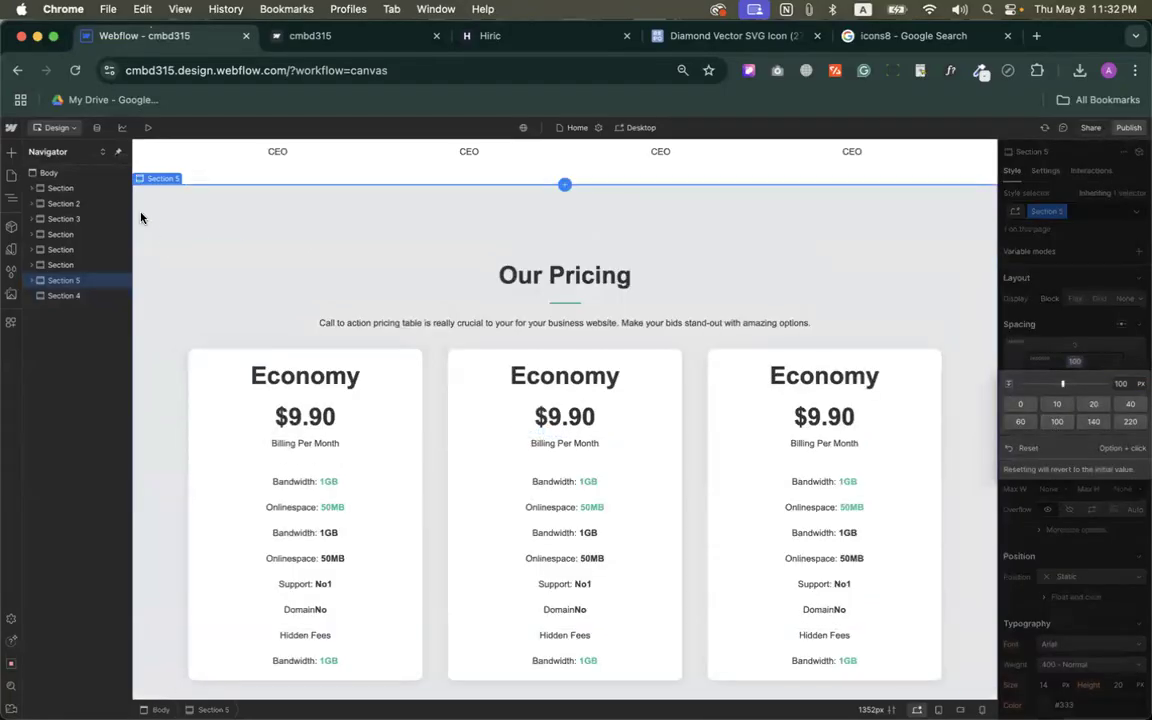
Duplicate the Our Pricing section as a base for testimonials and compare it with the Hiric testimonial section.
{"action": "scroll", "coordinate": [386, 442], "scroll_direction": "down", "scroll_amount": 7}
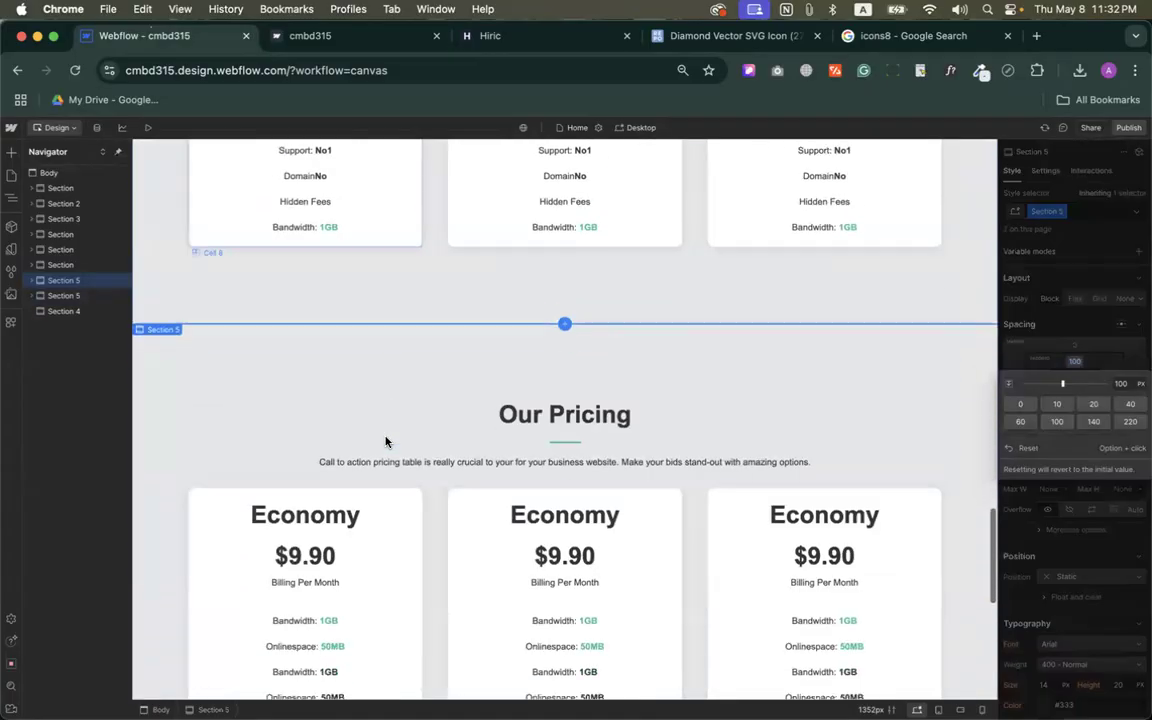
{"action": "left_click", "coordinate": [310, 42]}
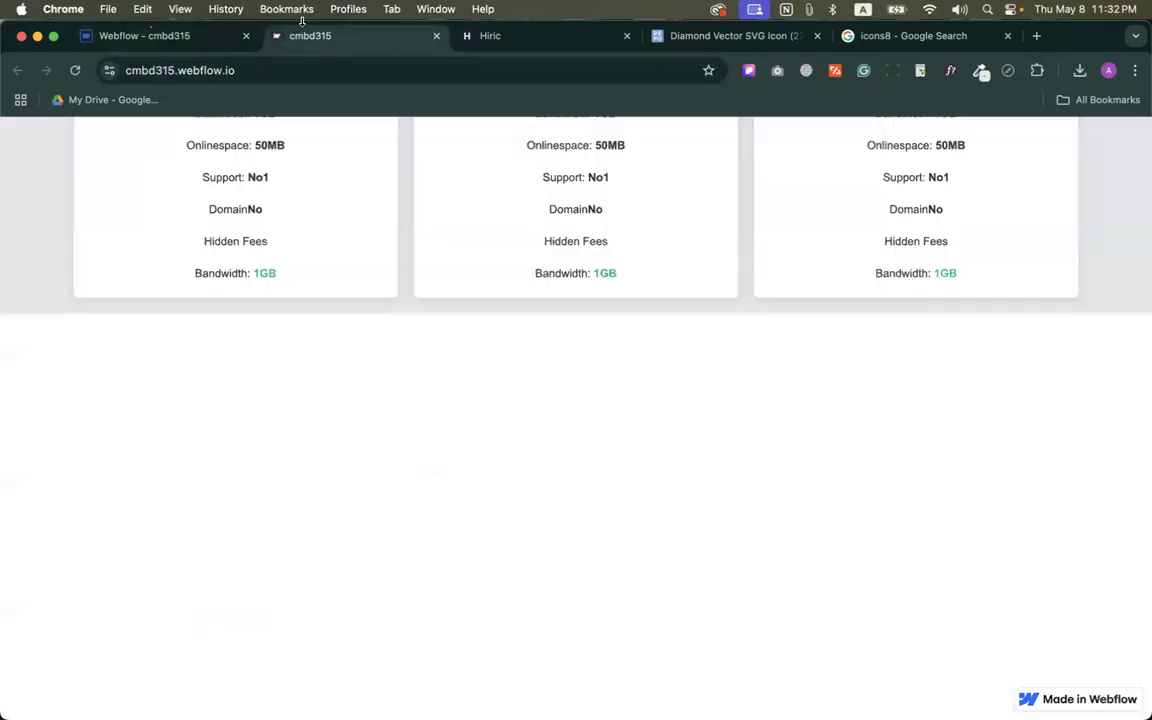
{"action": "left_click", "coordinate": [715, 38]}
{"action": "left_click", "coordinate": [326, 40]}
{"action": "left_click", "coordinate": [490, 40]}
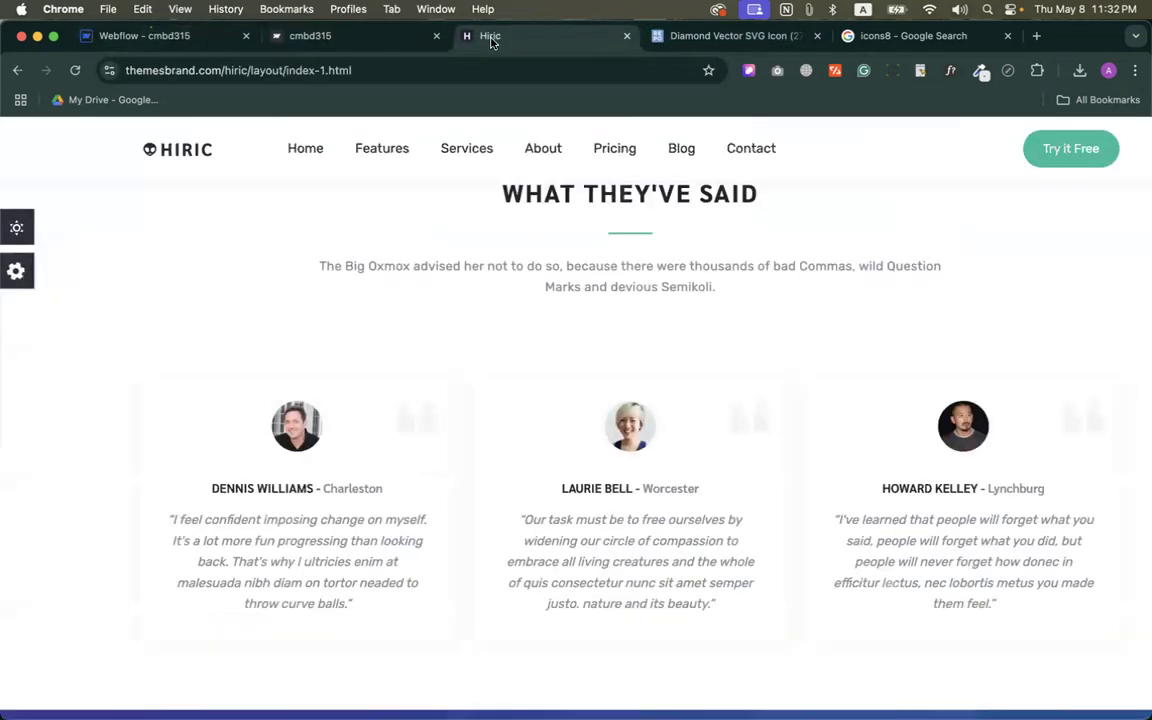
{"action": "scroll", "coordinate": [339, 450], "scroll_direction": "down", "scroll_amount": 3}
{"action": "left_click", "coordinate": [193, 45]}
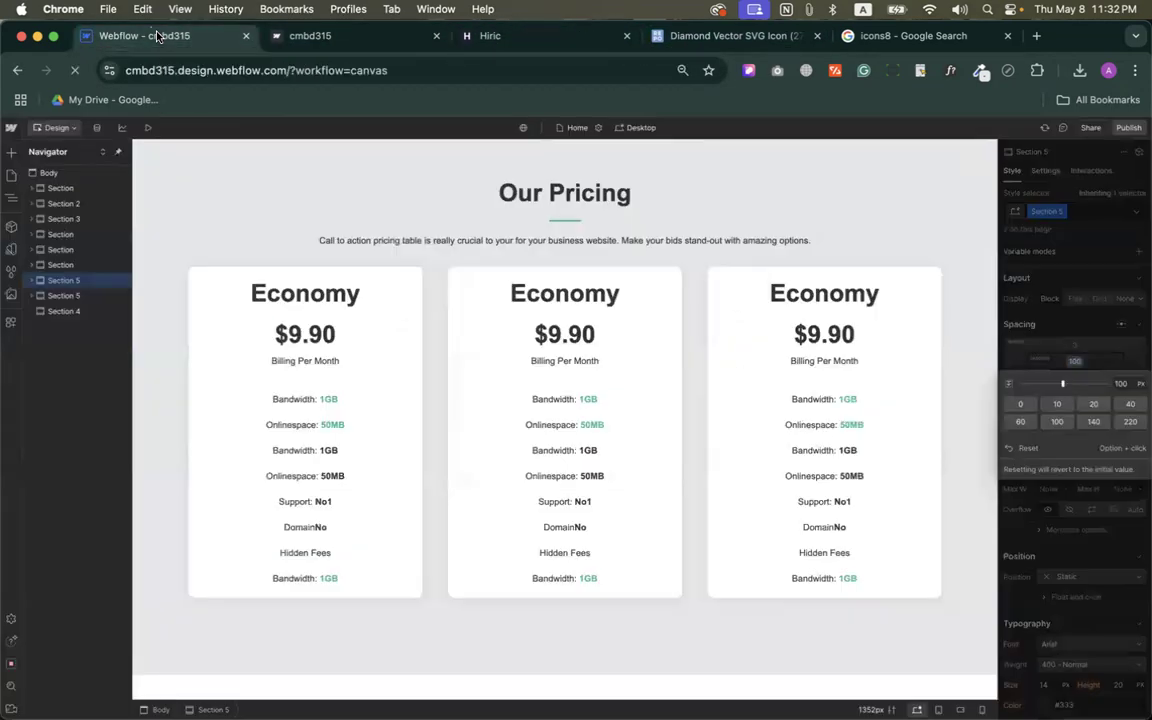
Delete the content of the duplicated section's first Economy card and check the testimonial cards on the Hiric page.
{"action": "left_click", "coordinate": [280, 363]}
{"action": "key", "text": "Delete"}
{"action": "left_click", "coordinate": [328, 38]}
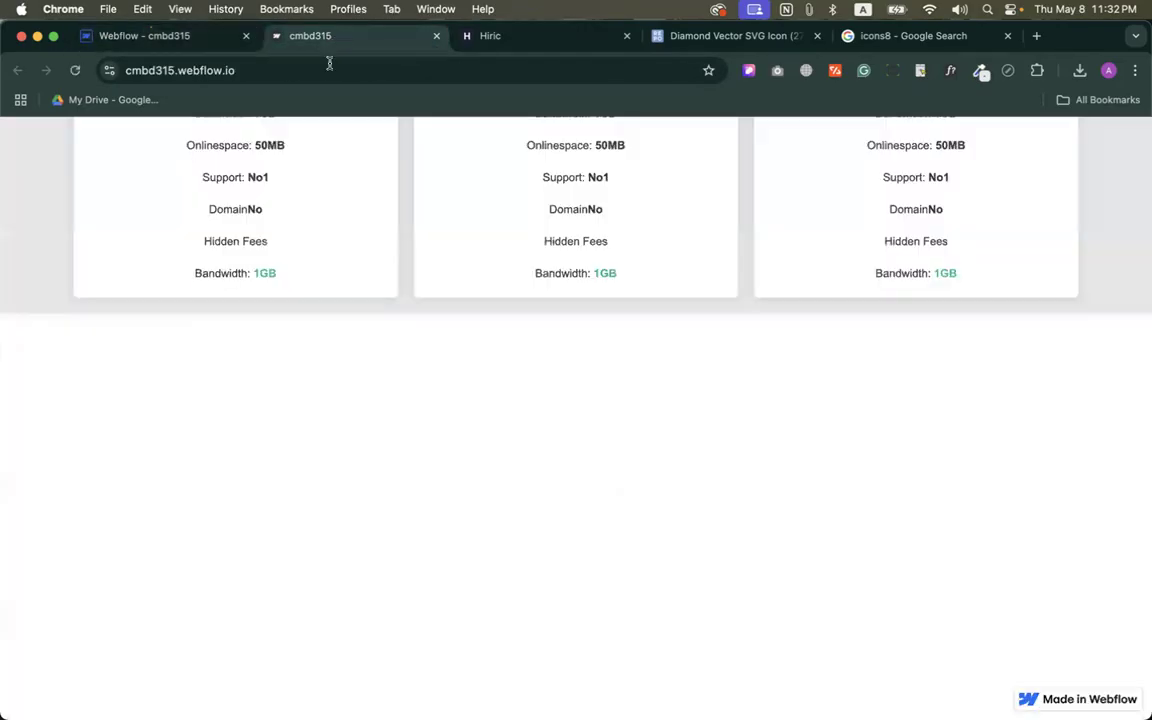
{"action": "scroll", "coordinate": [296, 265], "scroll_direction": "up", "scroll_amount": 3}
{"action": "left_click", "coordinate": [500, 36]}
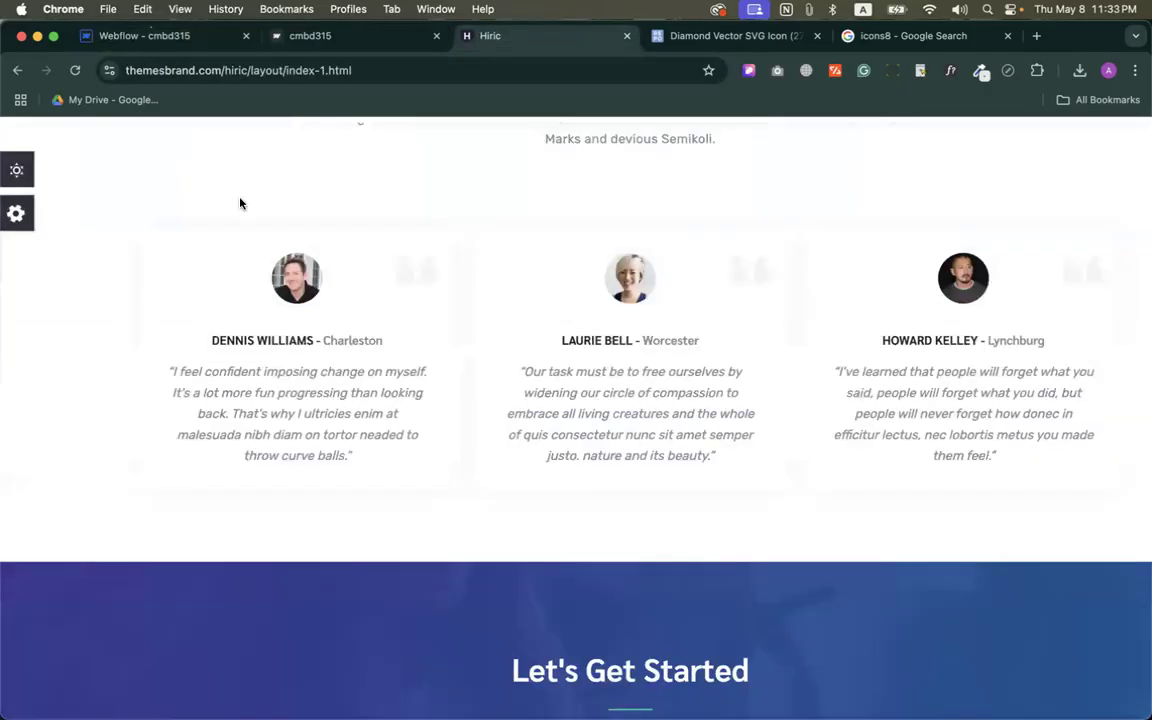
{"action": "left_click", "coordinate": [145, 35]}
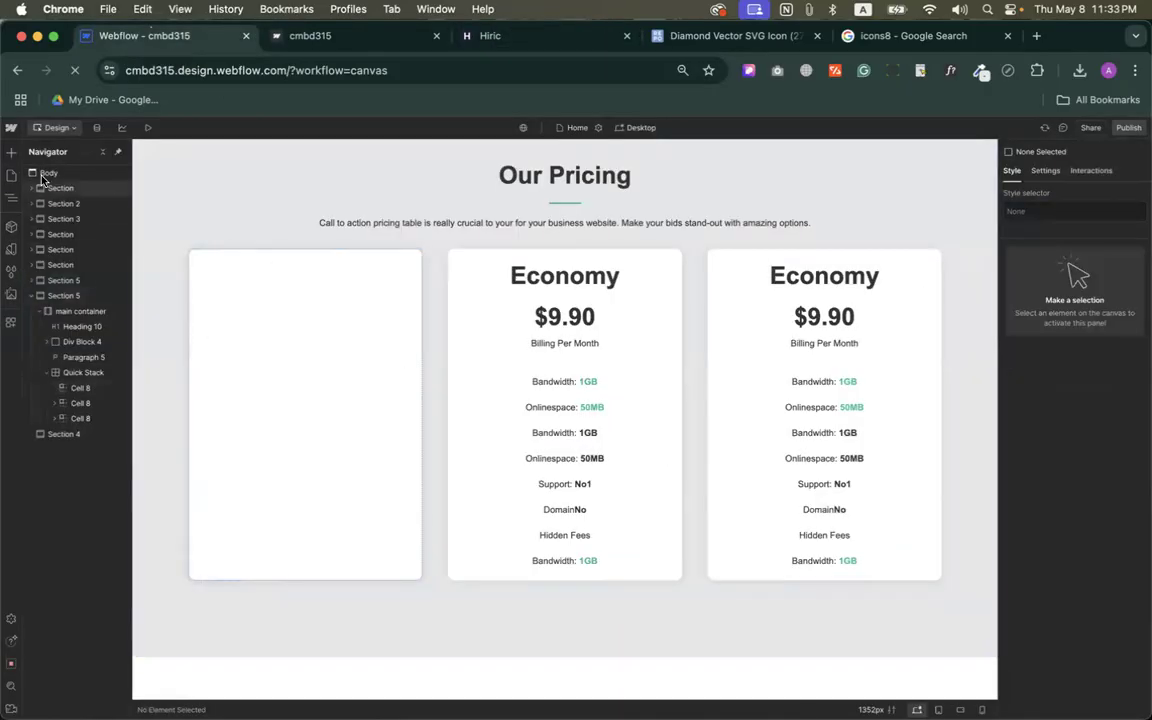
Save the first testimonial's portrait image from the Hiric page to the computer.
{"action": "left_click", "coordinate": [9, 155]}
{"action": "left_click", "coordinate": [478, 37]}
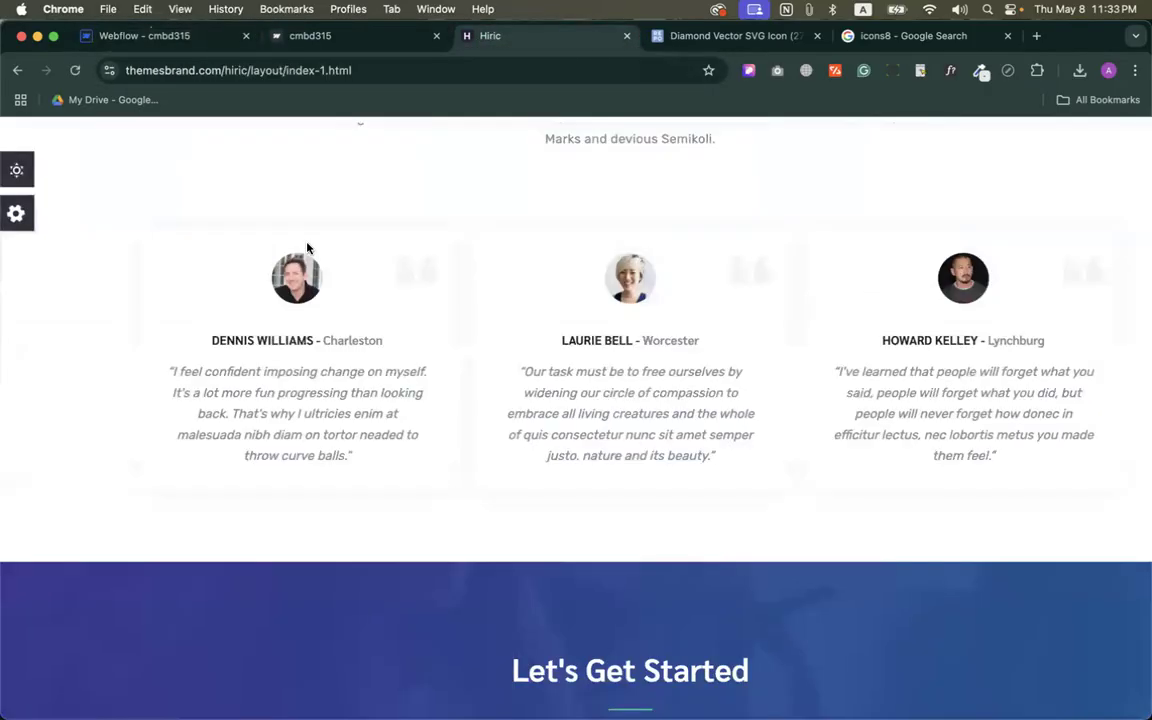
{"action": "right_click", "coordinate": [303, 282]}
{"action": "left_click", "coordinate": [335, 305]}
{"action": "key", "text": "Return"}
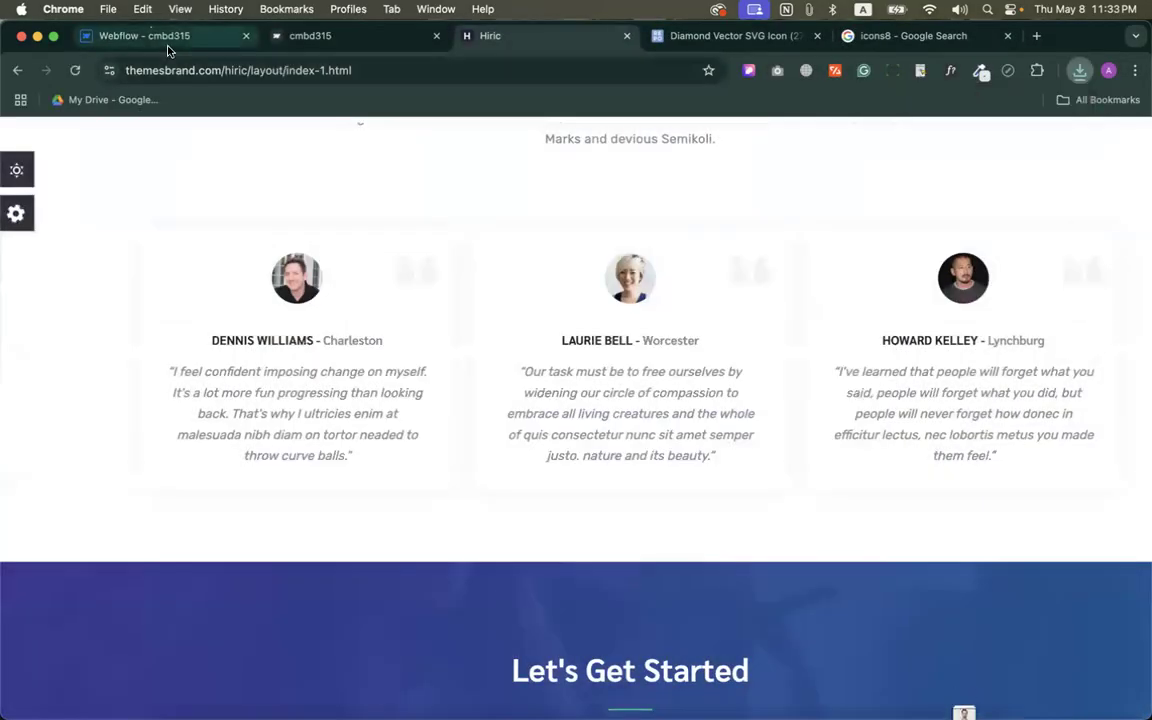
Insert the downloaded image user-1 (1).jpg into the empty first card in the Webflow designer.
{"action": "left_click", "coordinate": [160, 38]}
{"action": "left_click", "coordinate": [1080, 70]}
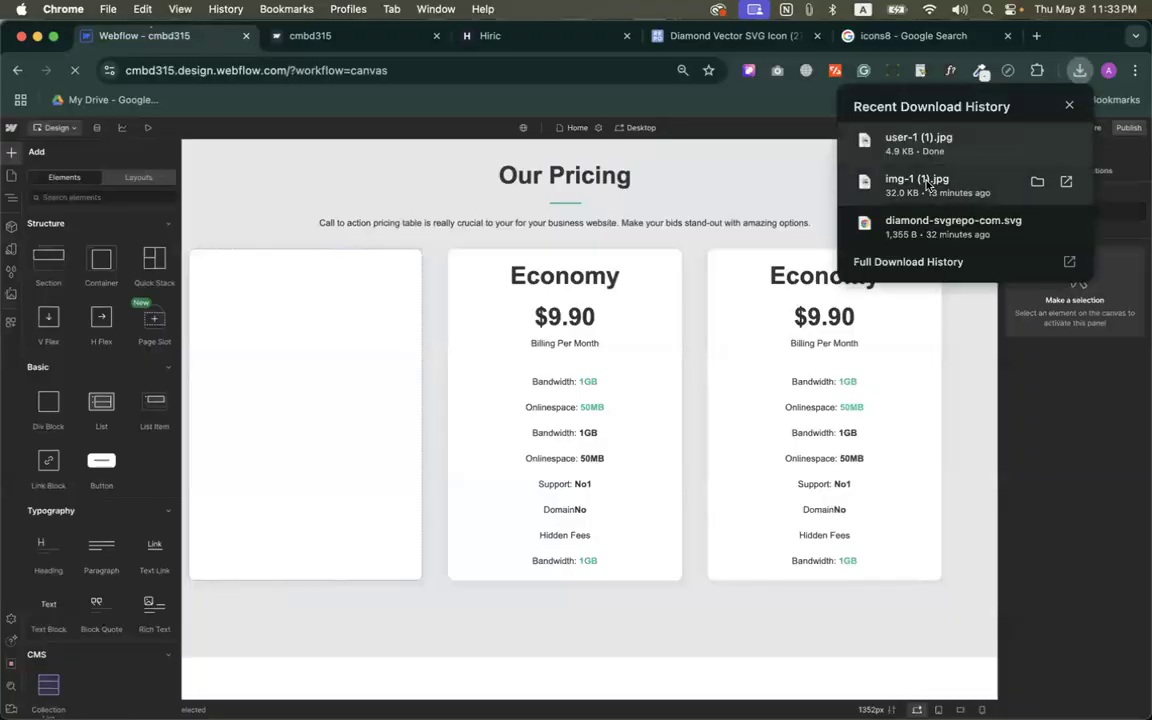
{"action": "left_click_drag", "start_coordinate": [890, 165], "coordinate": [308, 275]}
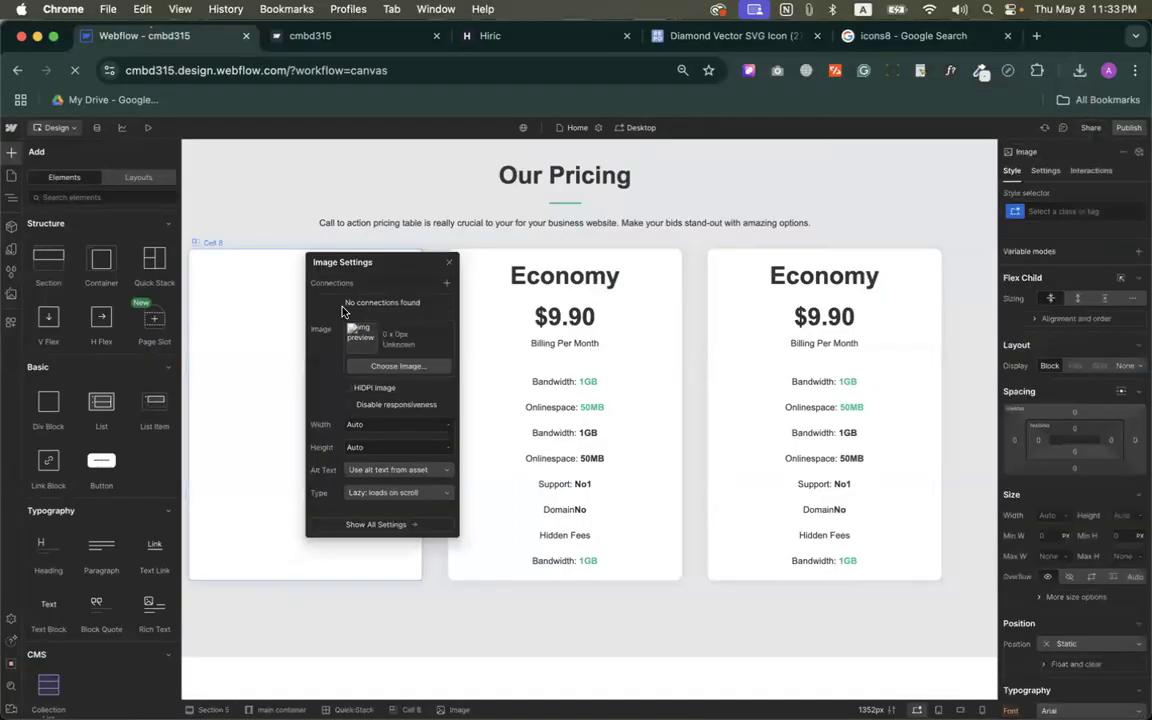
Set the portrait image's border radius to 100 px to make it circular.
{"action": "scroll", "coordinate": [1084, 487], "scroll_direction": "down", "scroll_amount": 10}
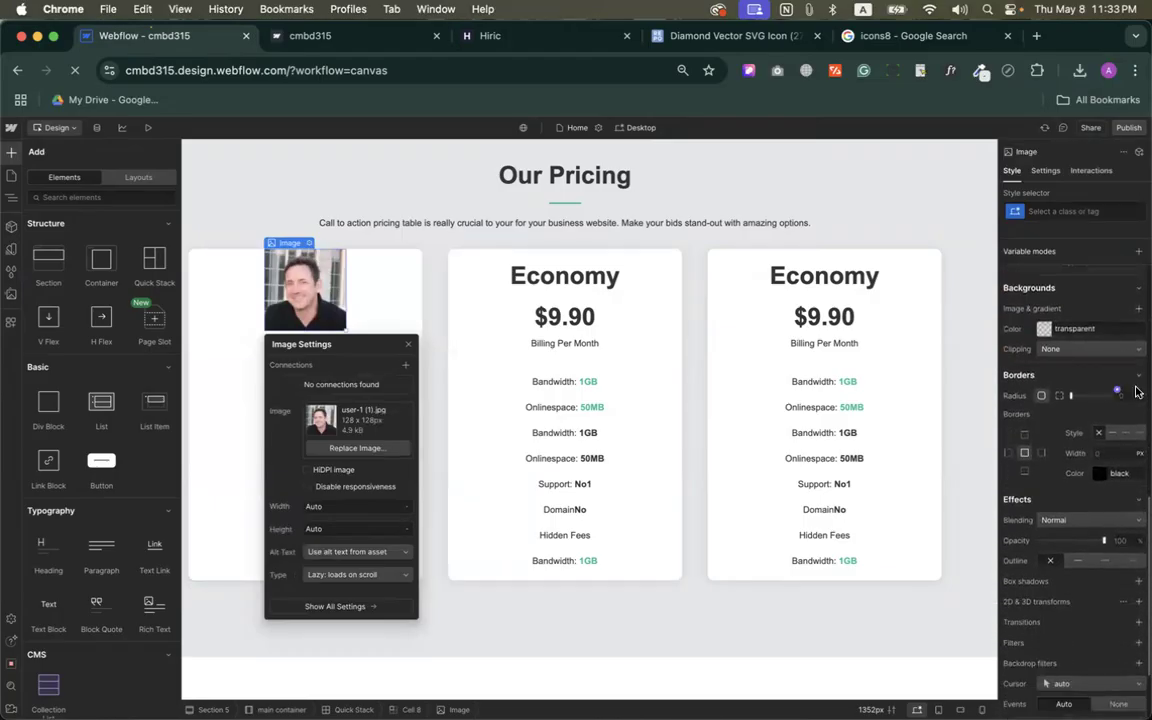
{"action": "left_click_drag", "start_coordinate": [1070, 396], "coordinate": [1142, 398]}
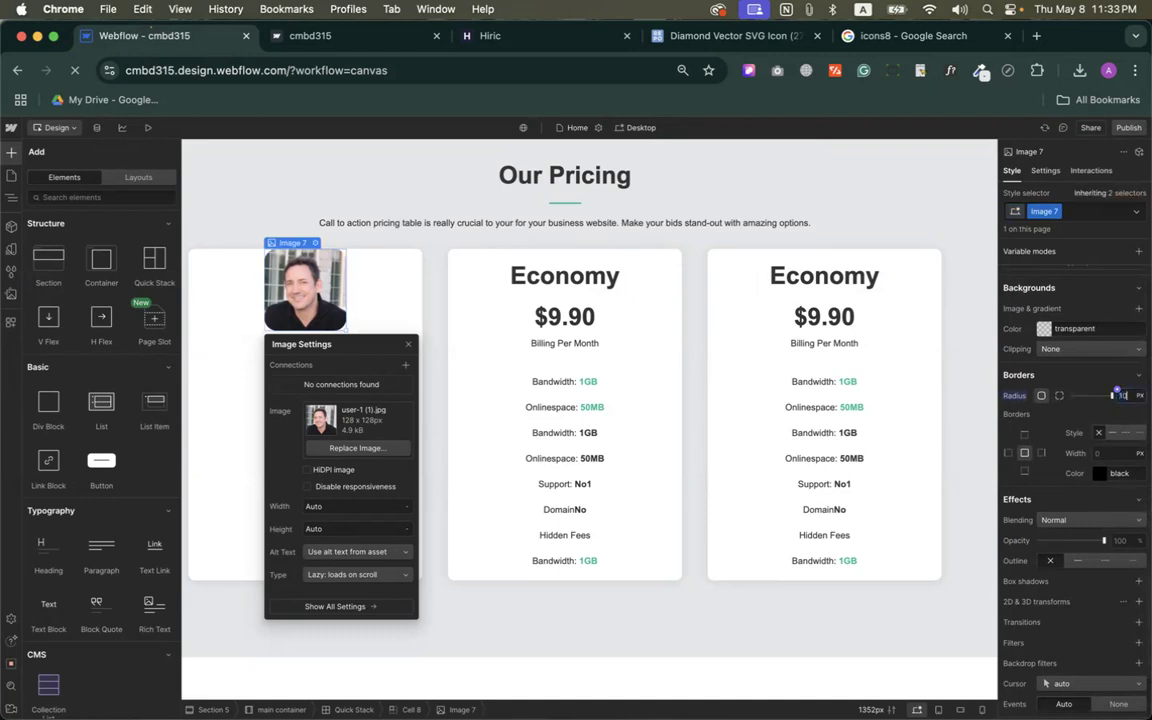
{"action": "key", "text": "Return"}
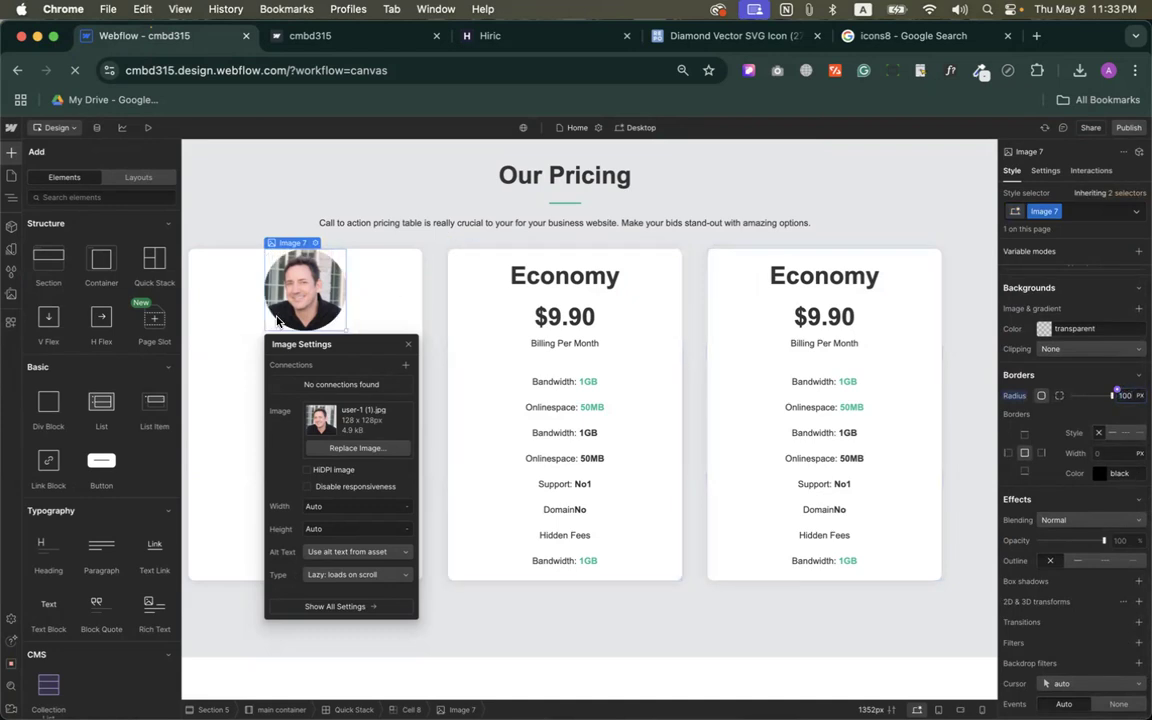
Give the portrait image a solid 2 px border in dark grey #a9a9a9 and show the page's element tree.
{"action": "scroll", "coordinate": [1099, 467], "scroll_direction": "up", "scroll_amount": 1}
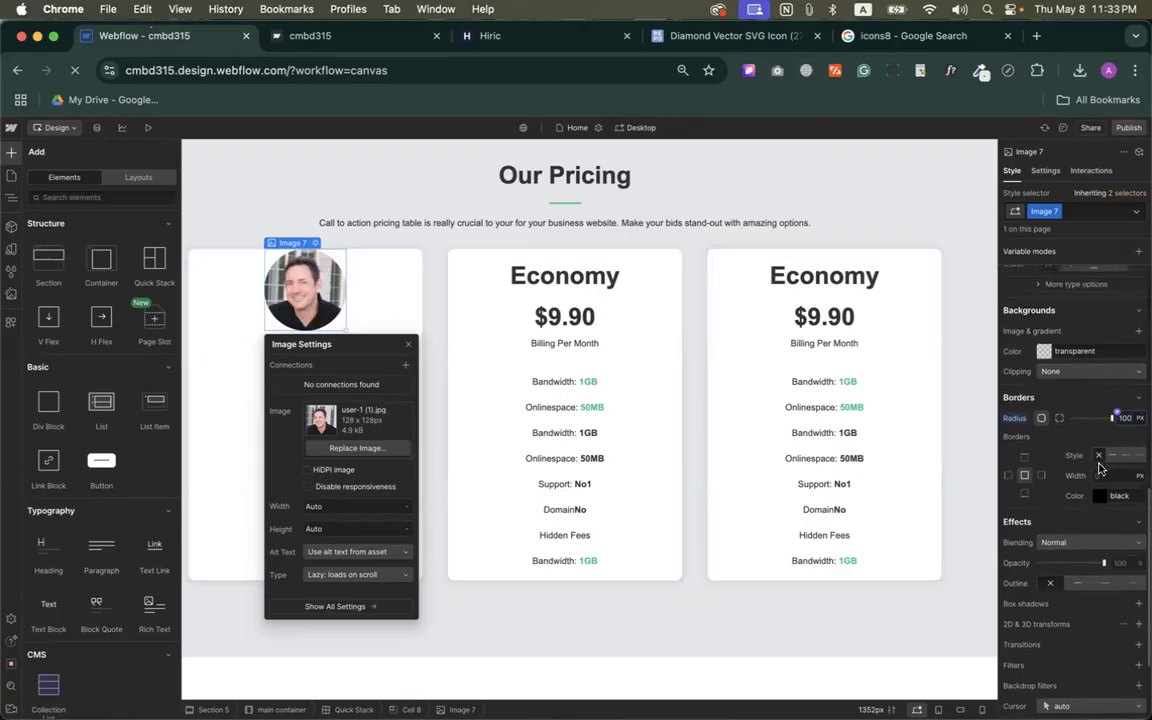
{"action": "left_click", "coordinate": [1113, 457]}
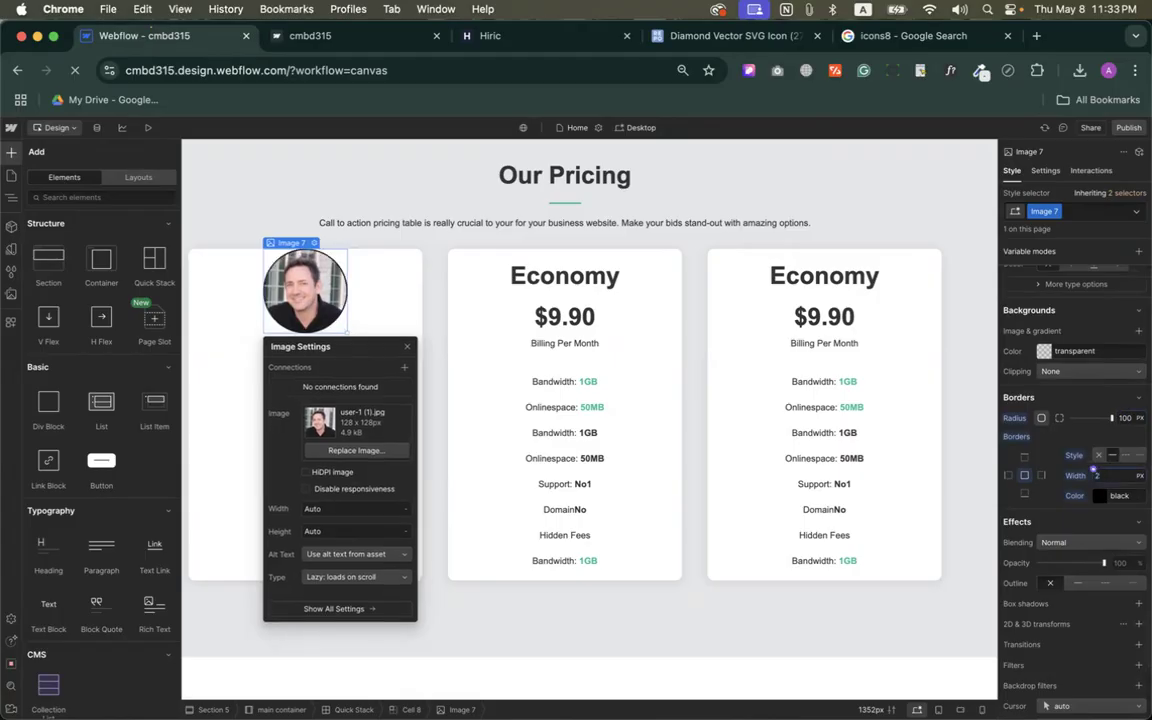
{"action": "left_click", "coordinate": [1100, 498]}
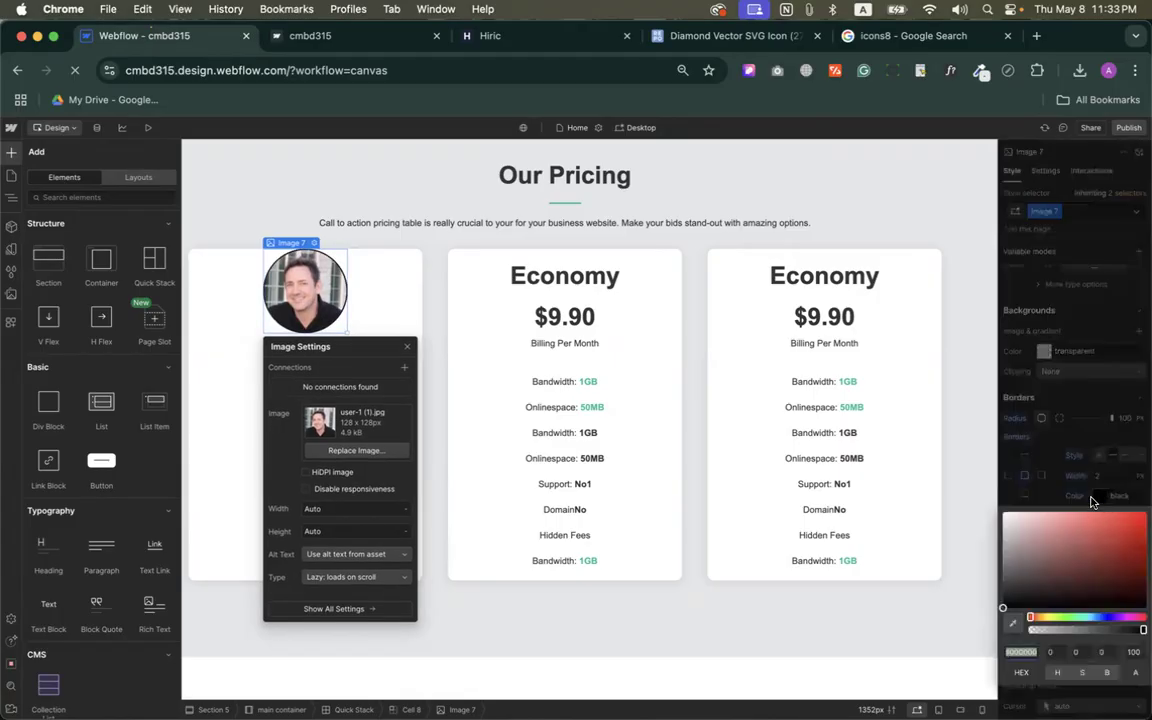
{"action": "left_click_drag", "start_coordinate": [1020, 545], "coordinate": [983, 533]}
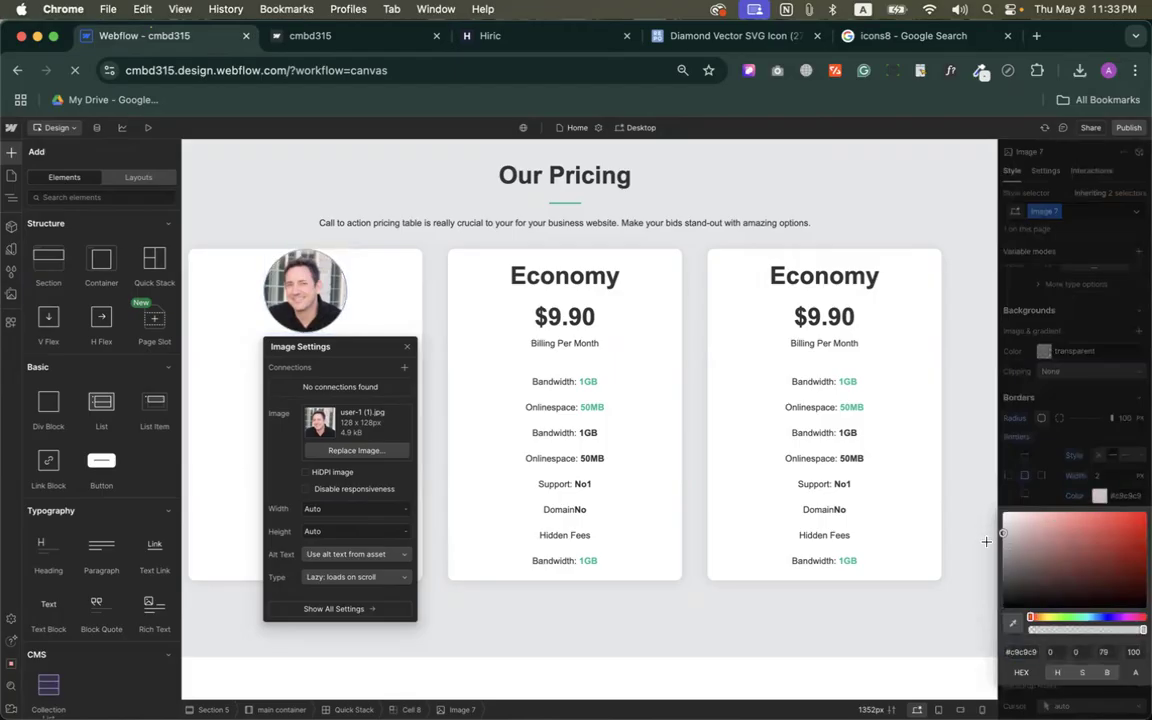
{"action": "key", "text": "z"}
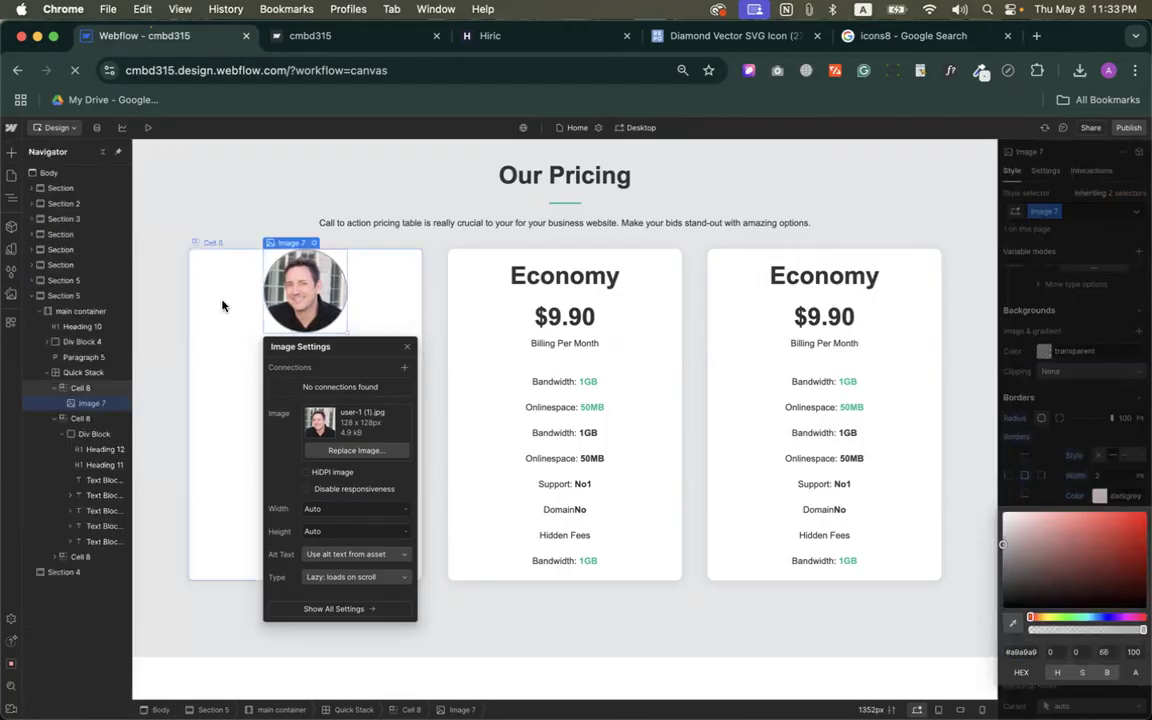
Delete the pricing content from the second and third cards of the duplicated section in the Webflow designer.
{"action": "left_click", "coordinate": [222, 306]}
{"action": "left_click", "coordinate": [511, 33]}
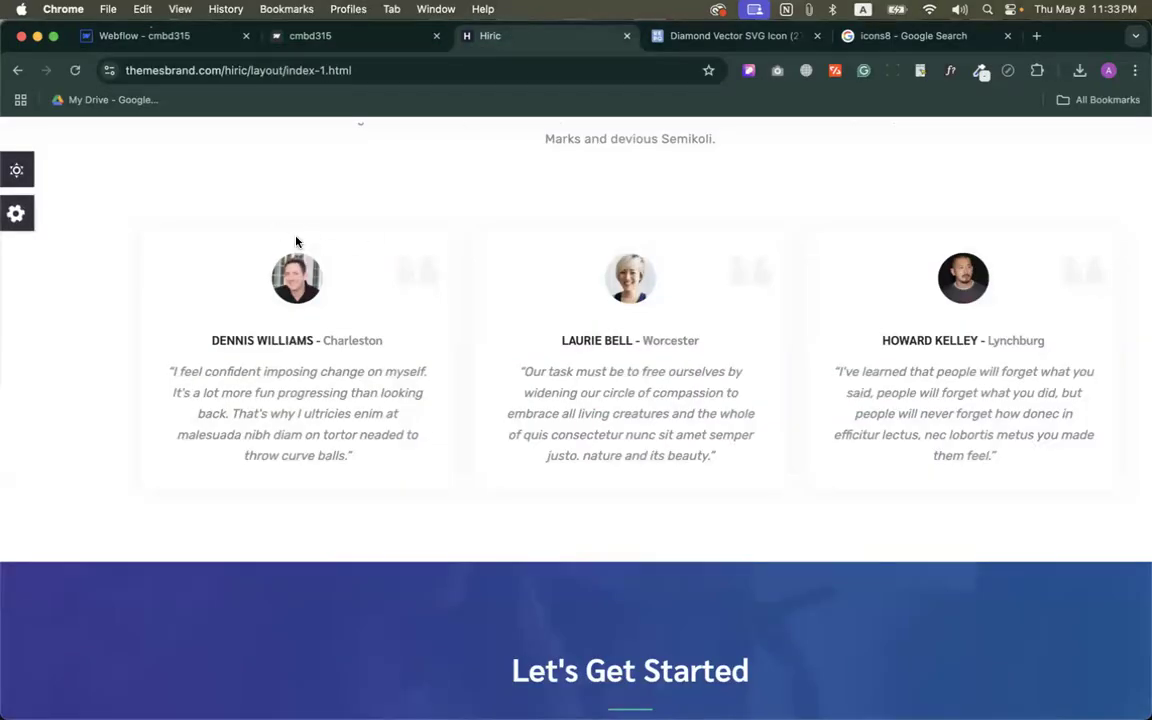
{"action": "left_click", "coordinate": [160, 36]}
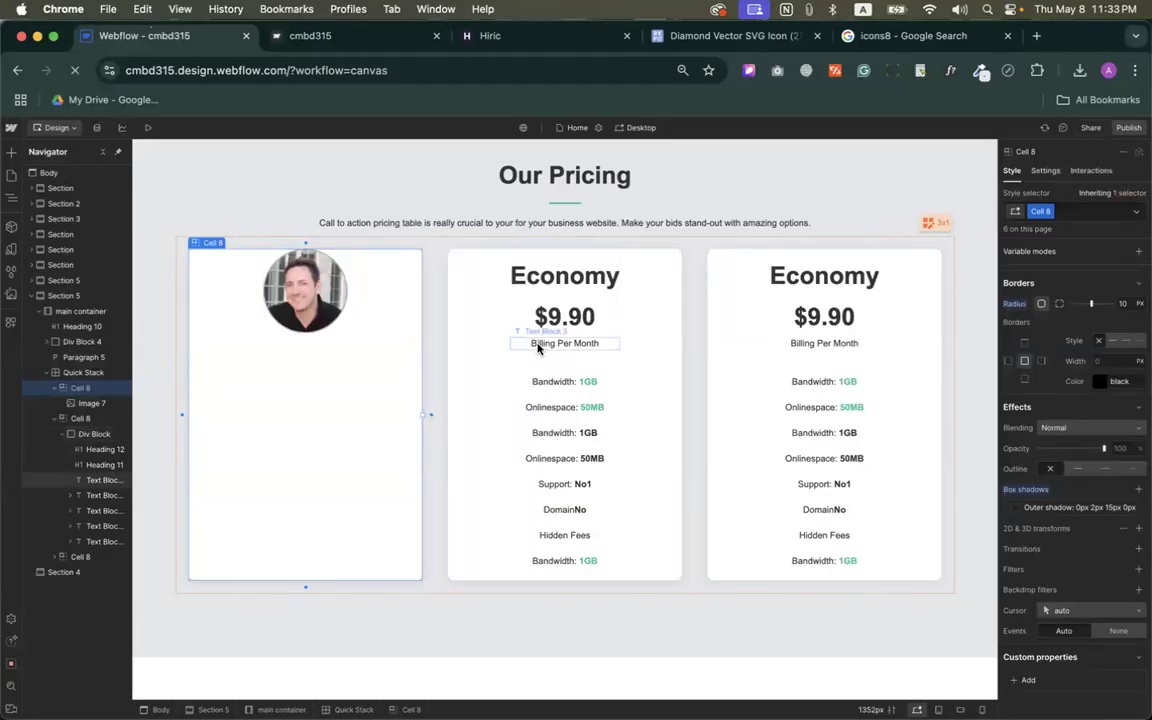
{"action": "left_click", "coordinate": [510, 316]}
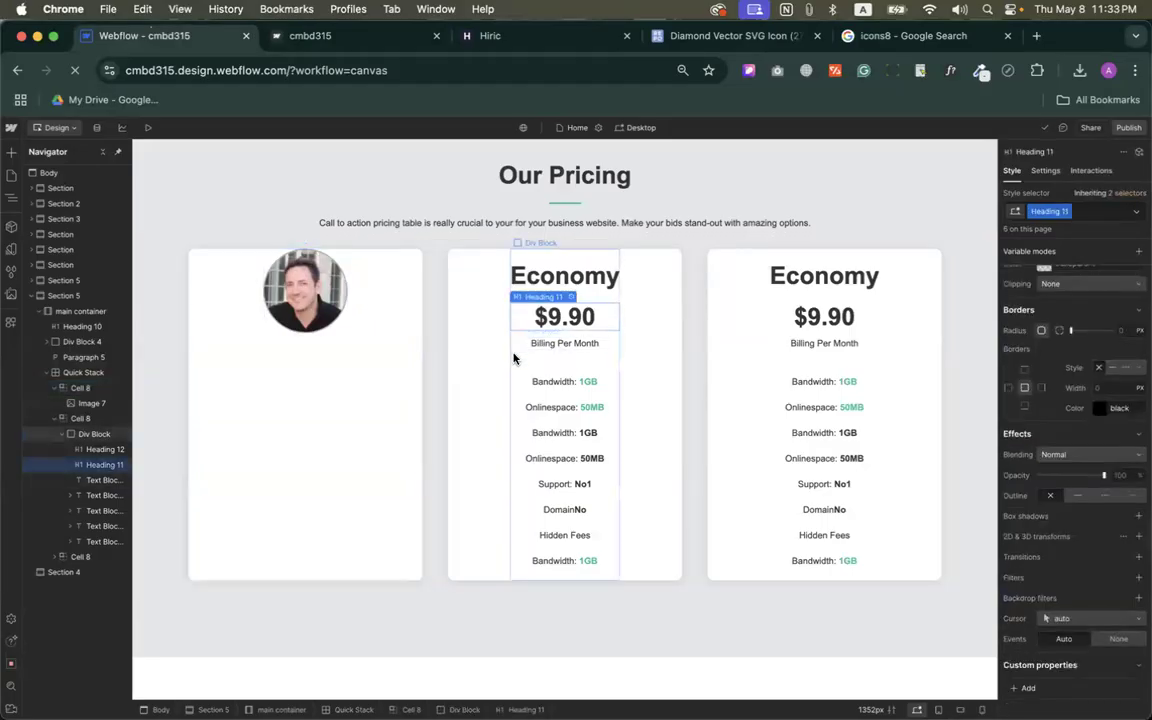
{"action": "left_click", "coordinate": [513, 355]}
{"action": "key", "text": "Delete"}
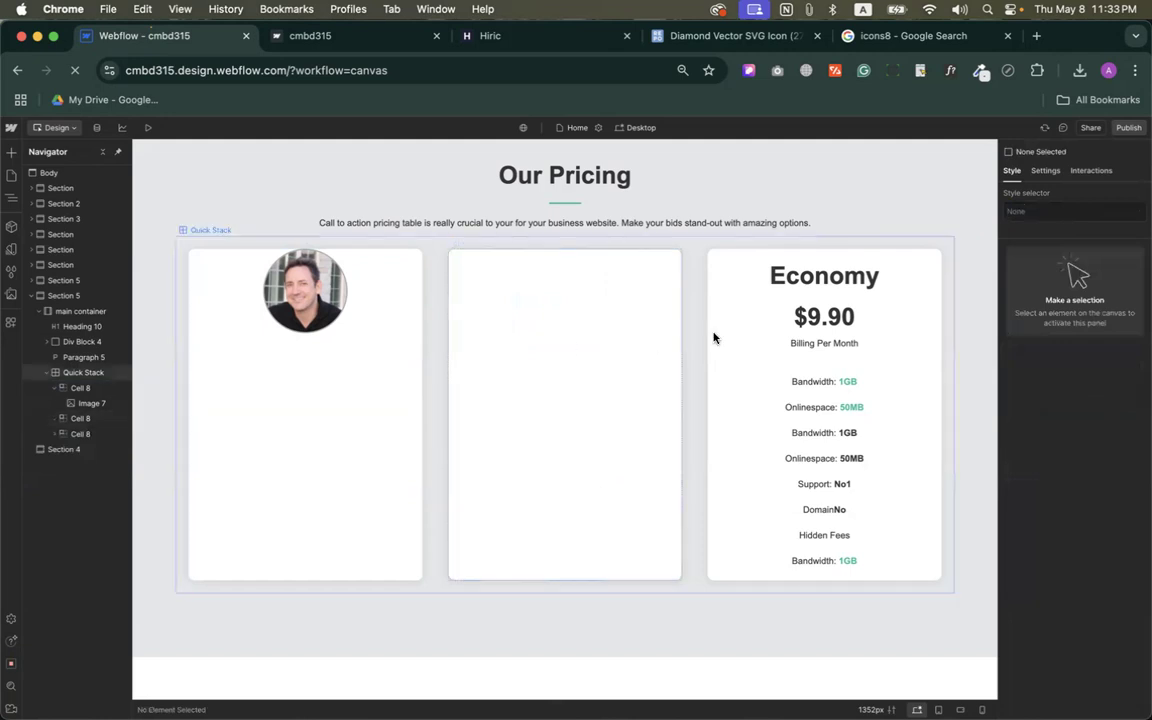
{"action": "left_click", "coordinate": [776, 345]}
{"action": "key", "text": "Delete"}
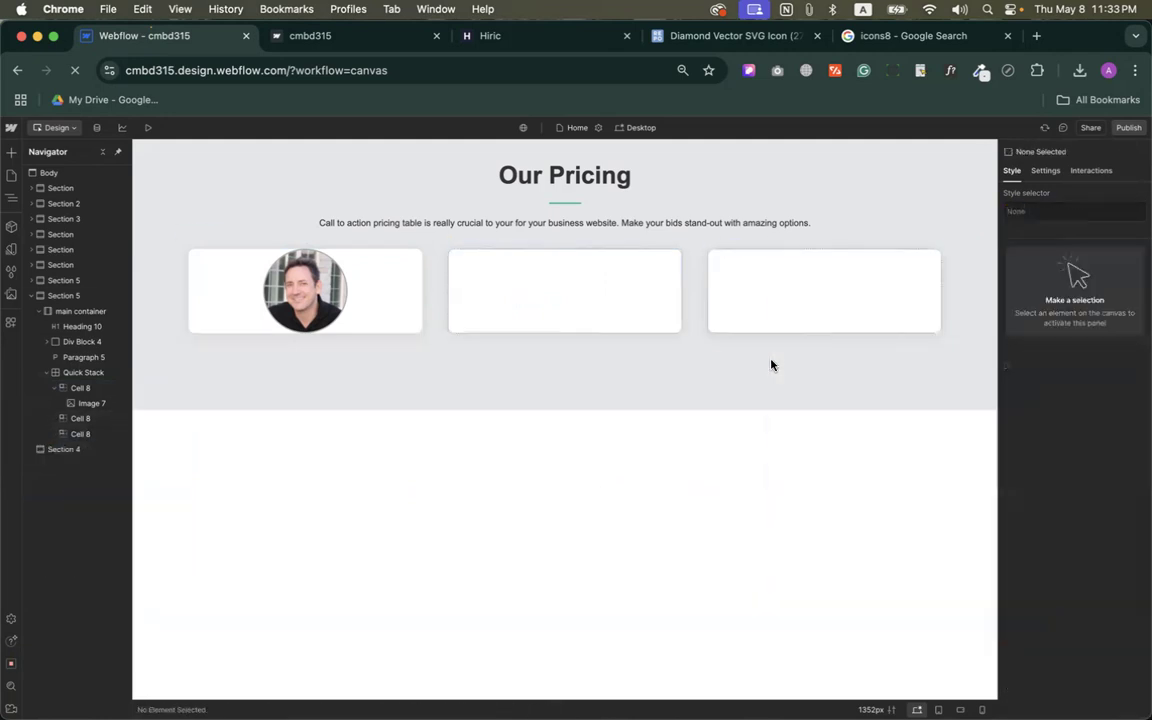
Set the first card's top and bottom padding to 40 px.
{"action": "left_click", "coordinate": [374, 284]}
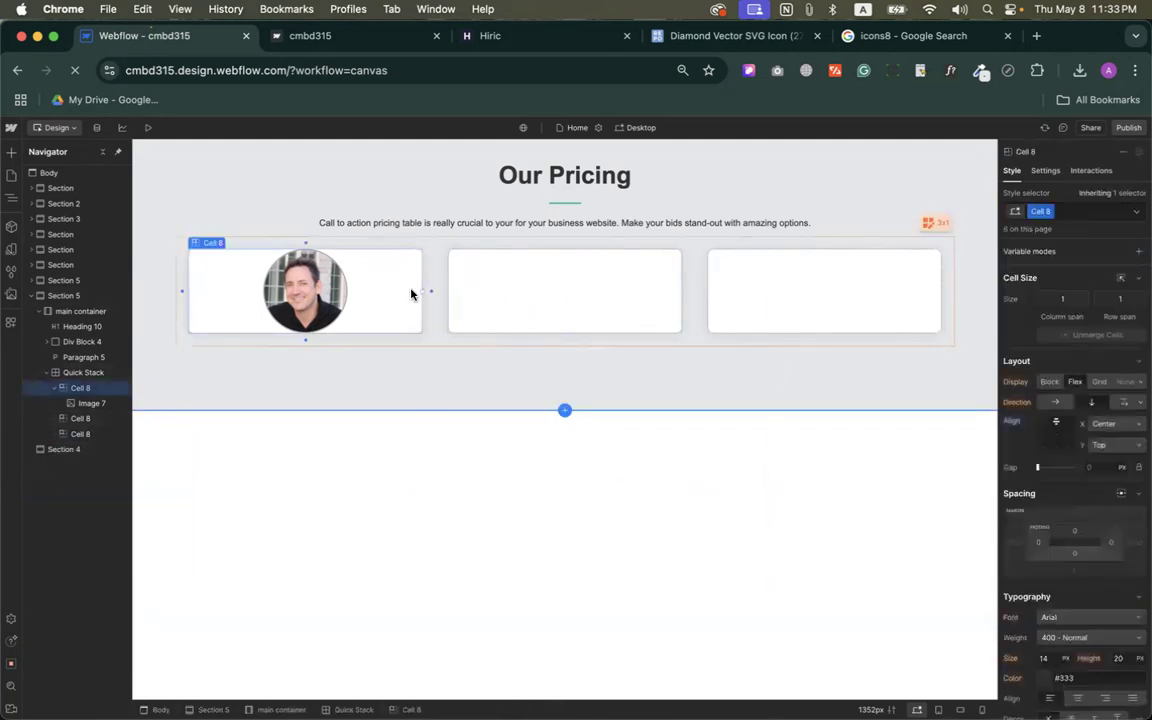
{"action": "left_click", "coordinate": [1077, 532]}
{"action": "left_click", "coordinate": [1128, 573]}
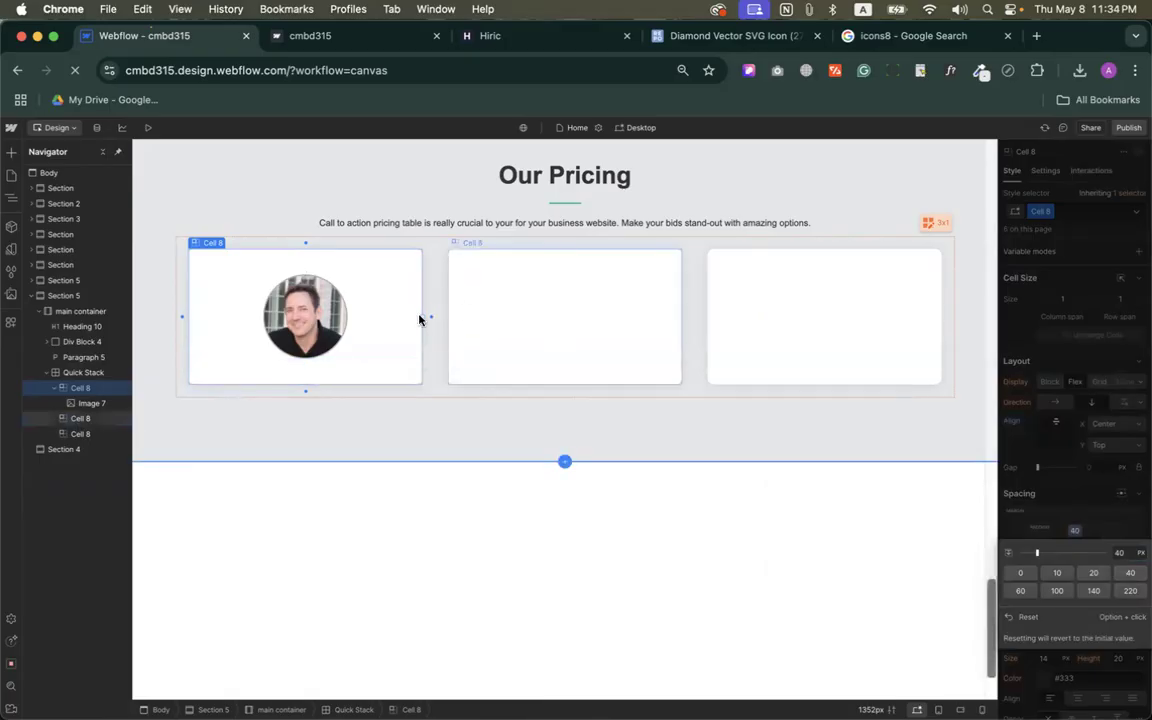
Add two text blocks beneath the portrait image in the first card.
{"action": "left_click", "coordinate": [285, 311]}
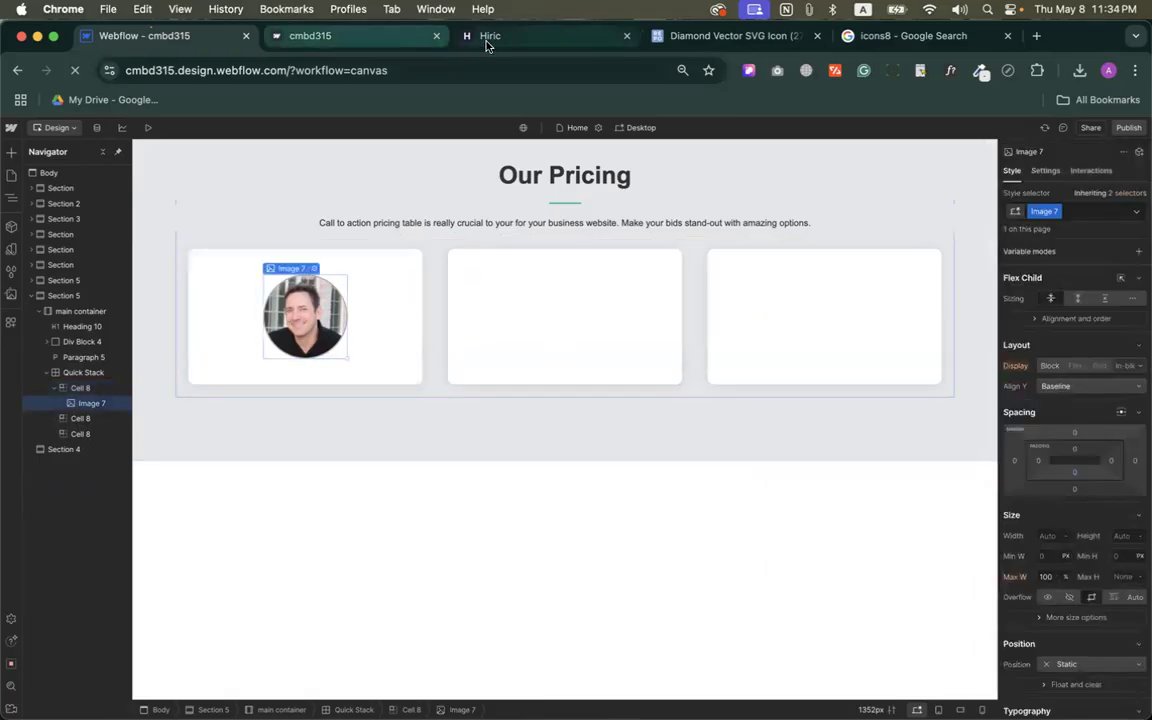
{"action": "left_click", "coordinate": [490, 35]}
{"action": "left_click", "coordinate": [145, 36]}
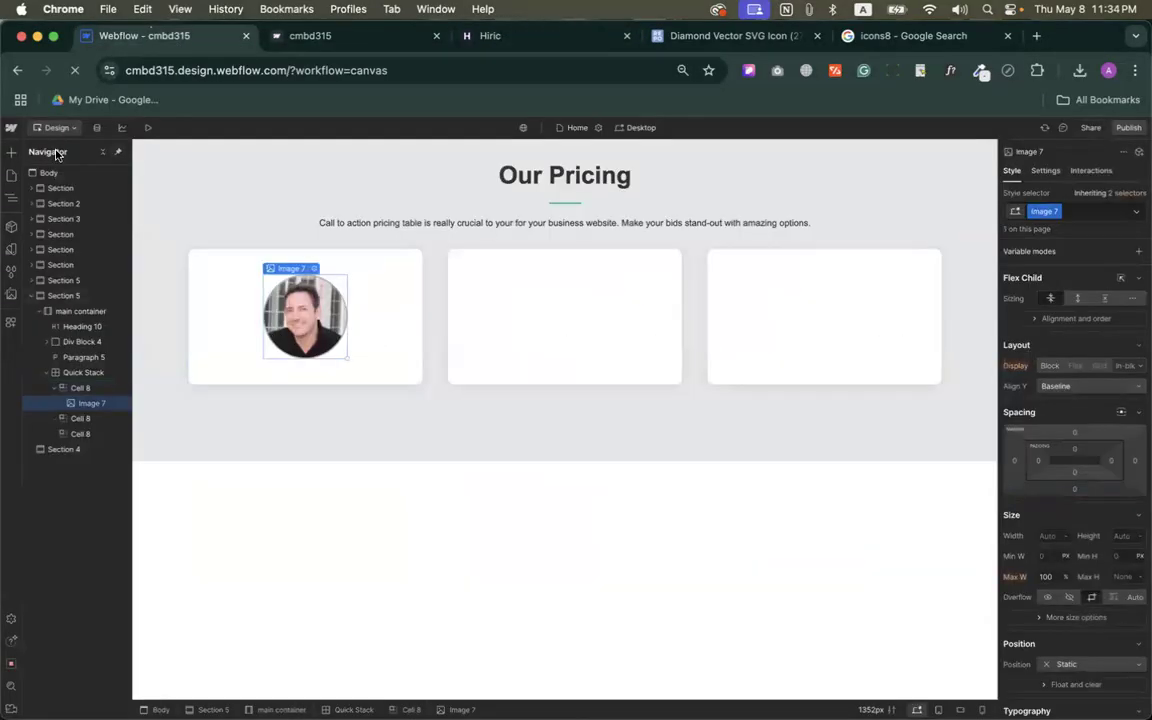
{"action": "left_click", "coordinate": [11, 151]}
{"action": "scroll", "coordinate": [30, 525], "scroll_direction": "down", "scroll_amount": 3}
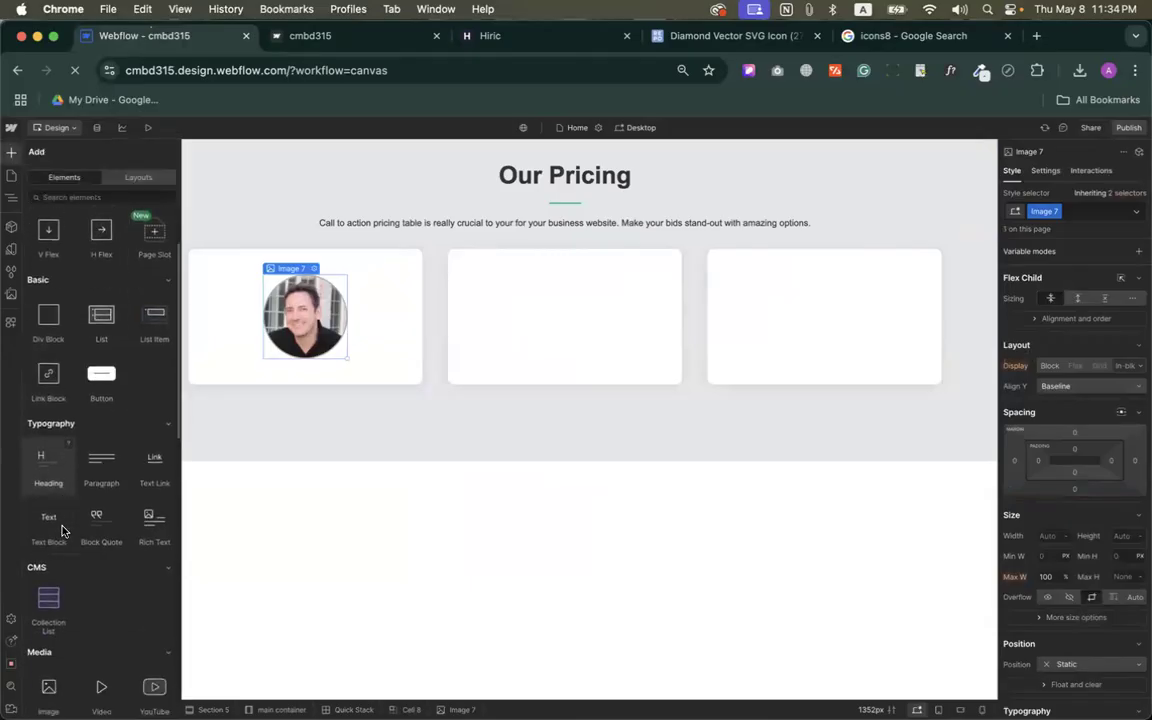
{"action": "left_click_drag", "start_coordinate": [37, 520], "coordinate": [295, 368]}
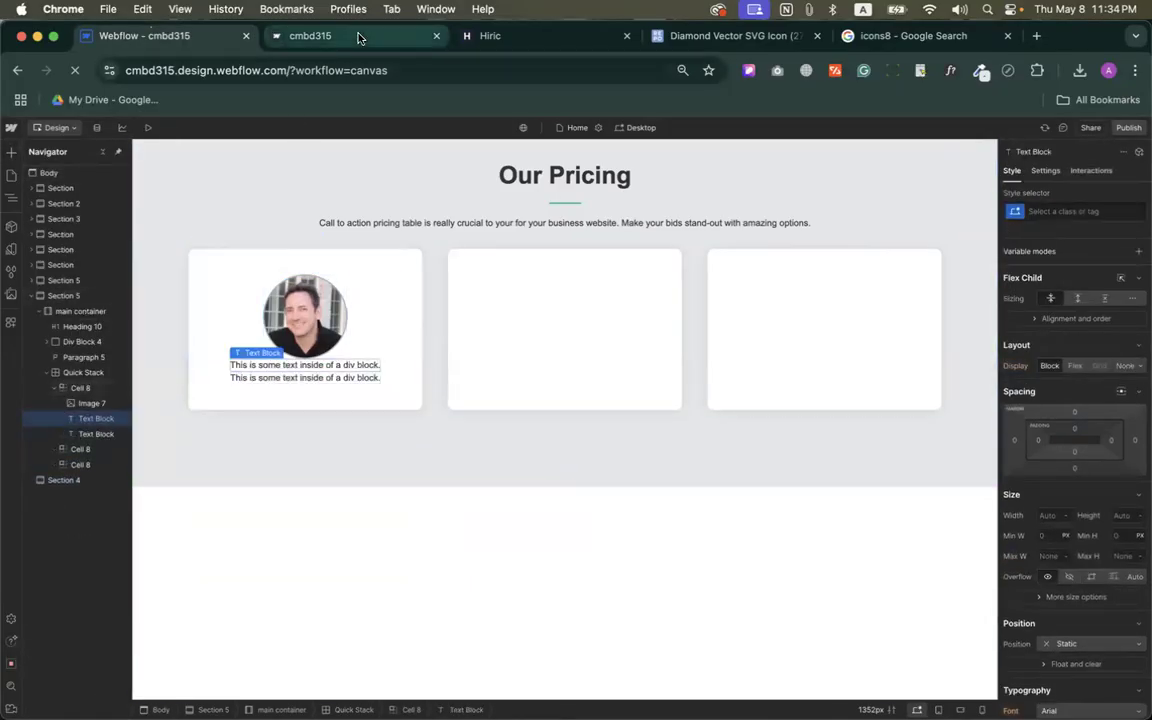
Copy the first testimonial's name and city line from the Hiric page into the upper text block of the Webflow card.
{"action": "left_click", "coordinate": [305, 36]}
{"action": "scroll", "coordinate": [280, 224], "scroll_direction": "down", "scroll_amount": 2}
{"action": "left_click", "coordinate": [510, 36]}
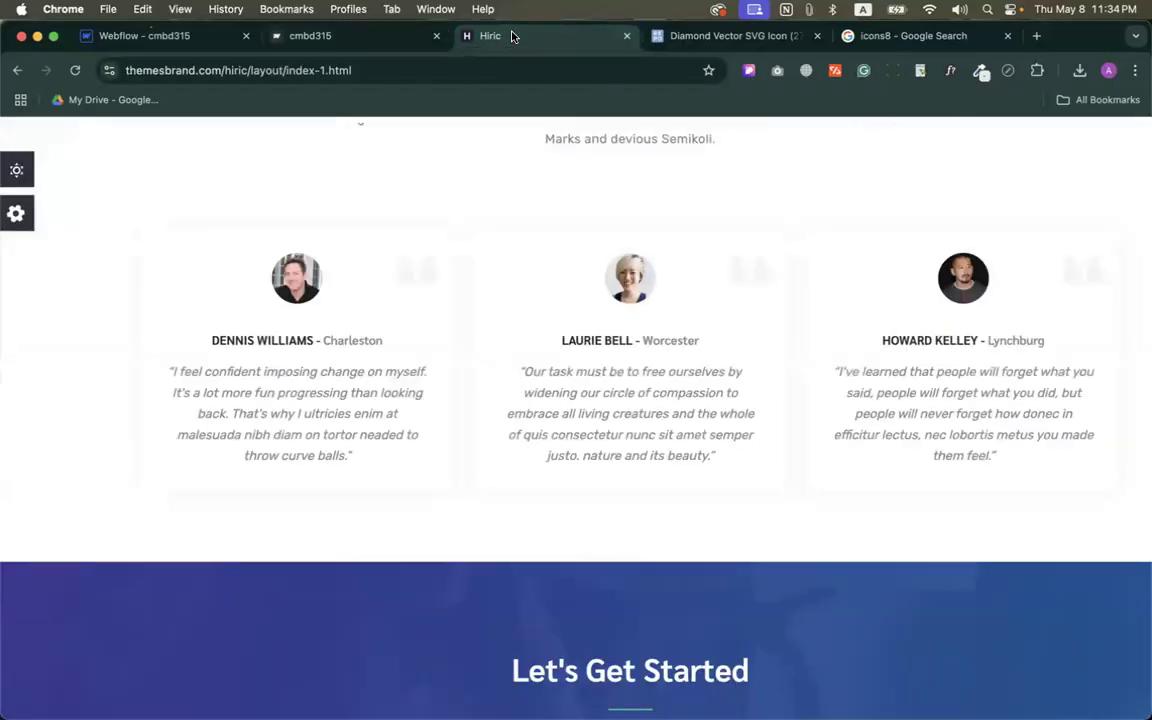
{"action": "triple_click", "coordinate": [288, 340]}
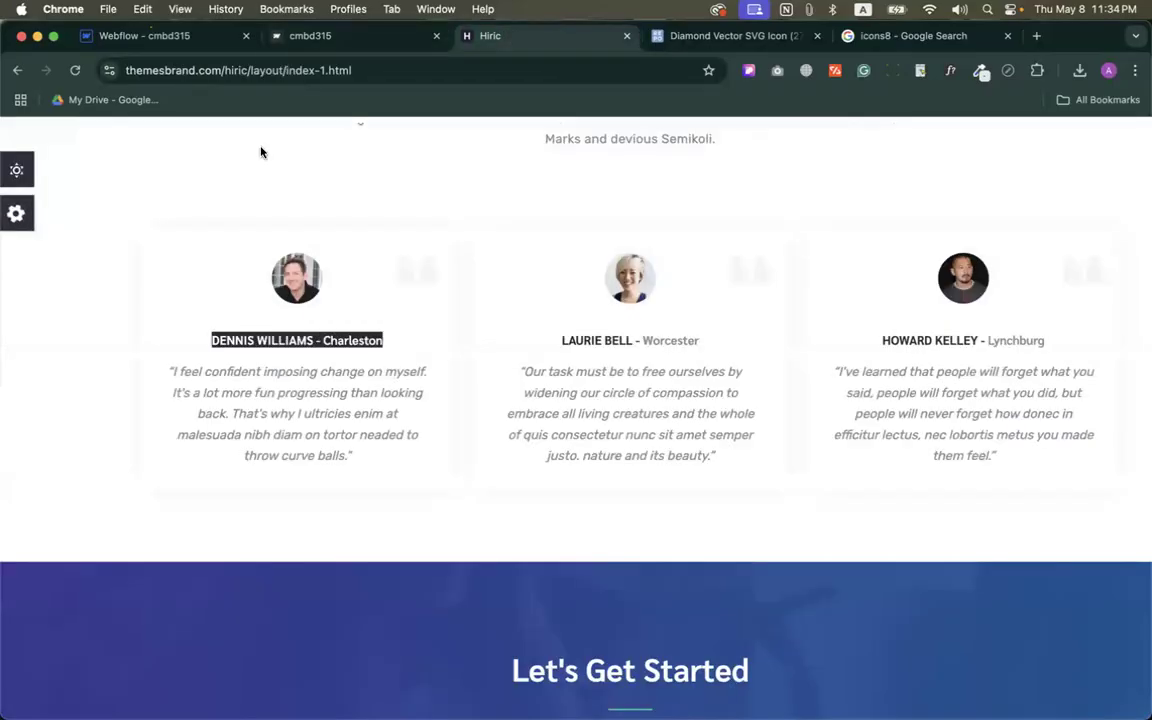
{"action": "key", "text": "super+1"}
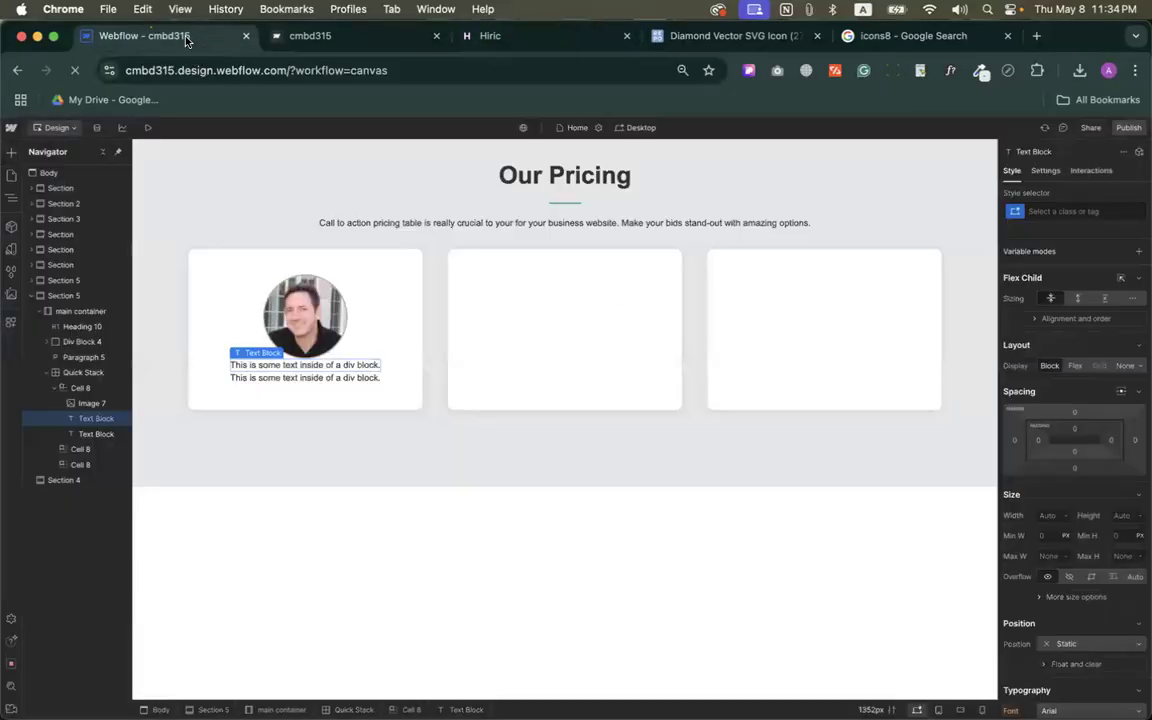
{"action": "triple_click", "coordinate": [288, 366]}
{"action": "type", "text": "Dennis Williams - Charleston"}
{"action": "key", "text": "Escape"}
Copy the first testimonial's italic quote from the Hiric page into the lower text block of the Webflow card.
{"action": "left_click", "coordinate": [343, 378]}
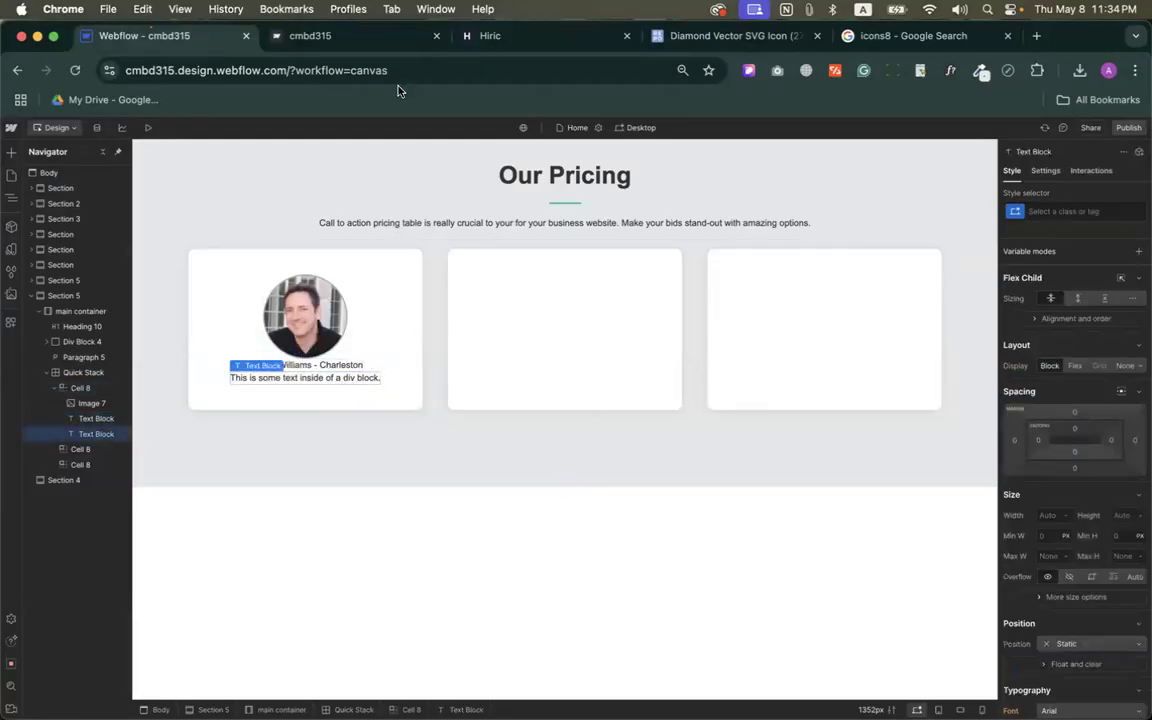
{"action": "left_click", "coordinate": [505, 36]}
{"action": "triple_click", "coordinate": [300, 383]}
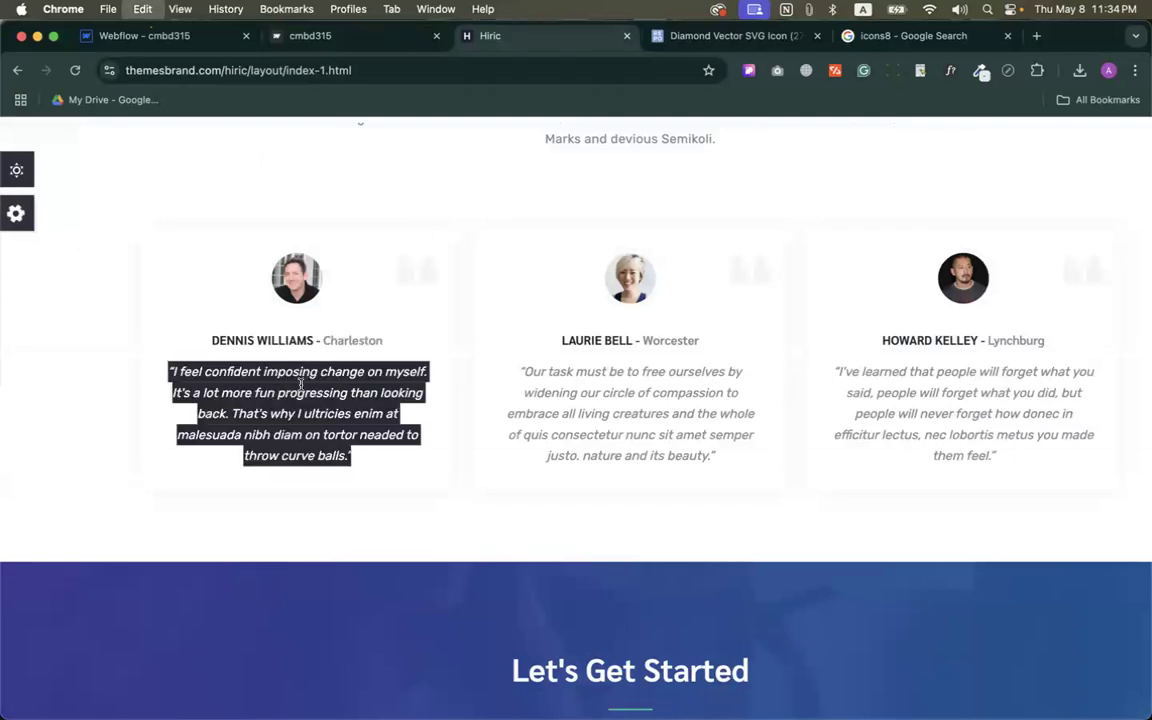
{"action": "left_click", "coordinate": [200, 35]}
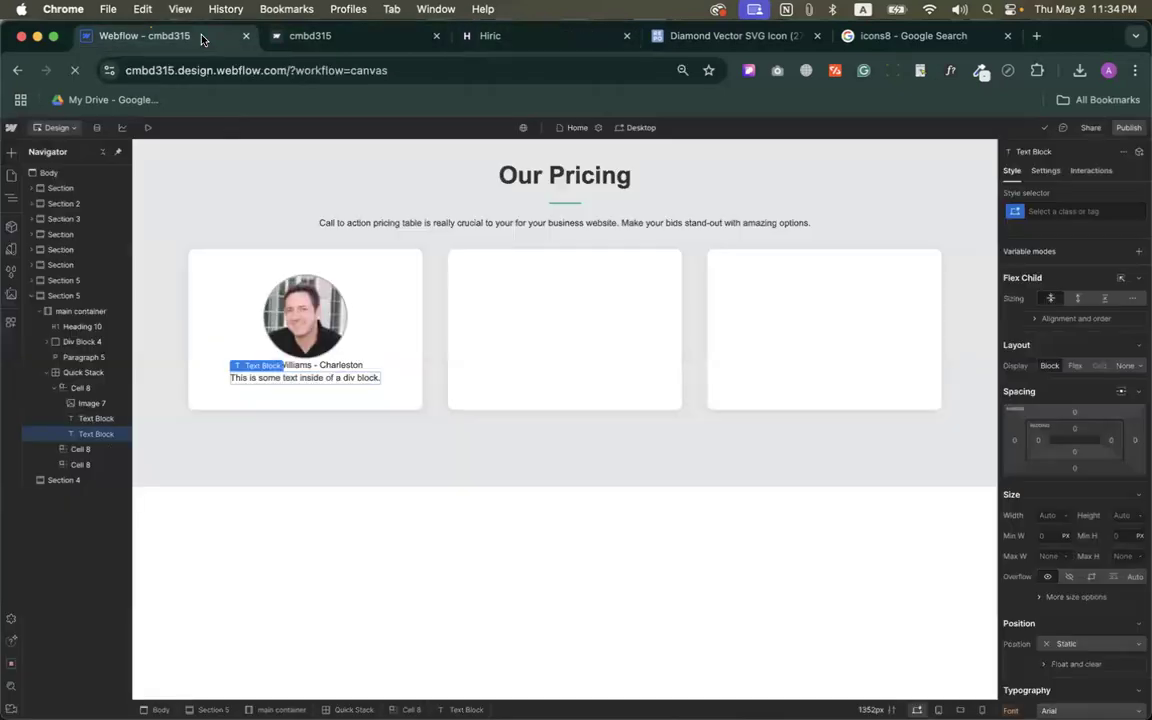
{"action": "double_click", "coordinate": [305, 380]}
{"action": "key", "text": "super+v"}
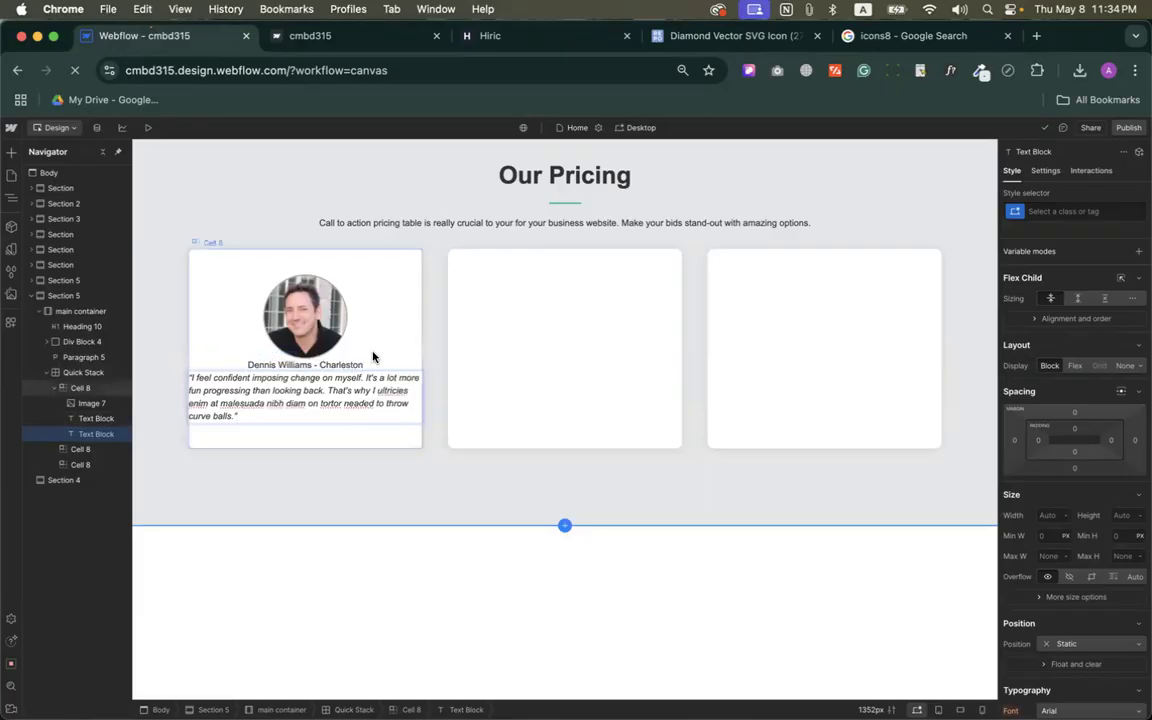
Set the italic quote text's alignment to centre.
{"action": "left_click", "coordinate": [370, 398]}
{"action": "scroll", "coordinate": [1075, 430], "scroll_direction": "down", "scroll_amount": 5}
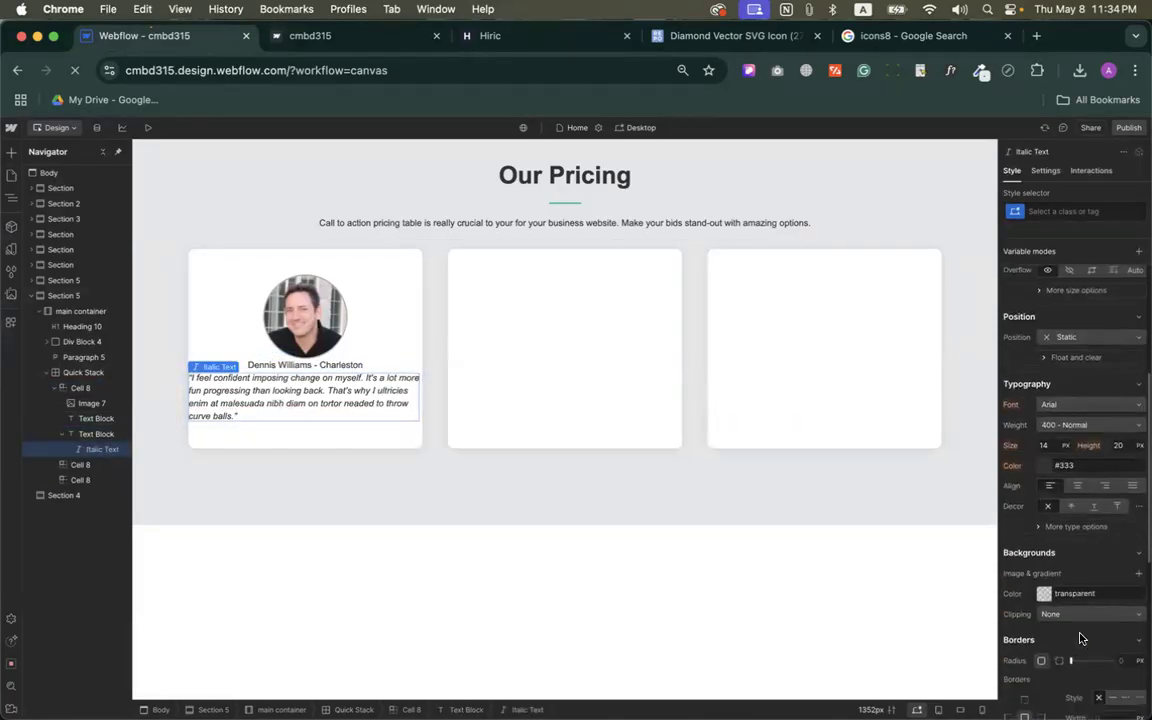
{"action": "left_click", "coordinate": [1079, 398]}
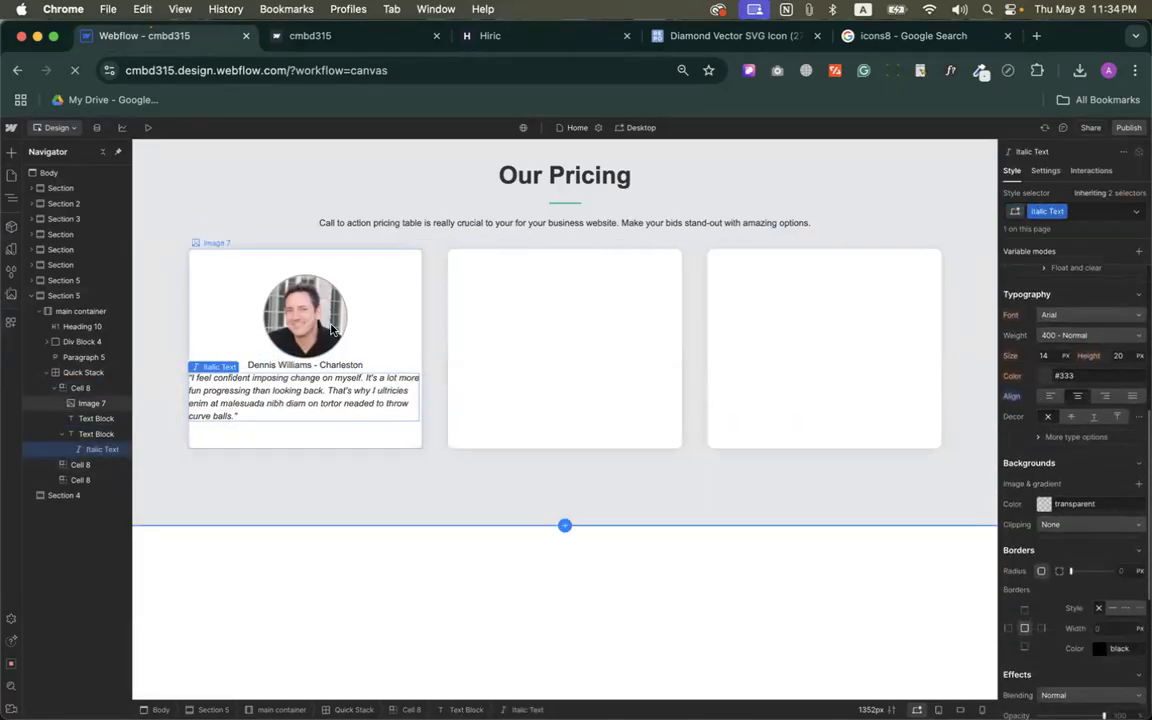
Set the first card's left and right padding to 20 px, checking the layout against the Hiric page.
{"action": "left_click", "coordinate": [222, 312]}
{"action": "scroll", "coordinate": [1108, 370], "scroll_direction": "up", "scroll_amount": 5}
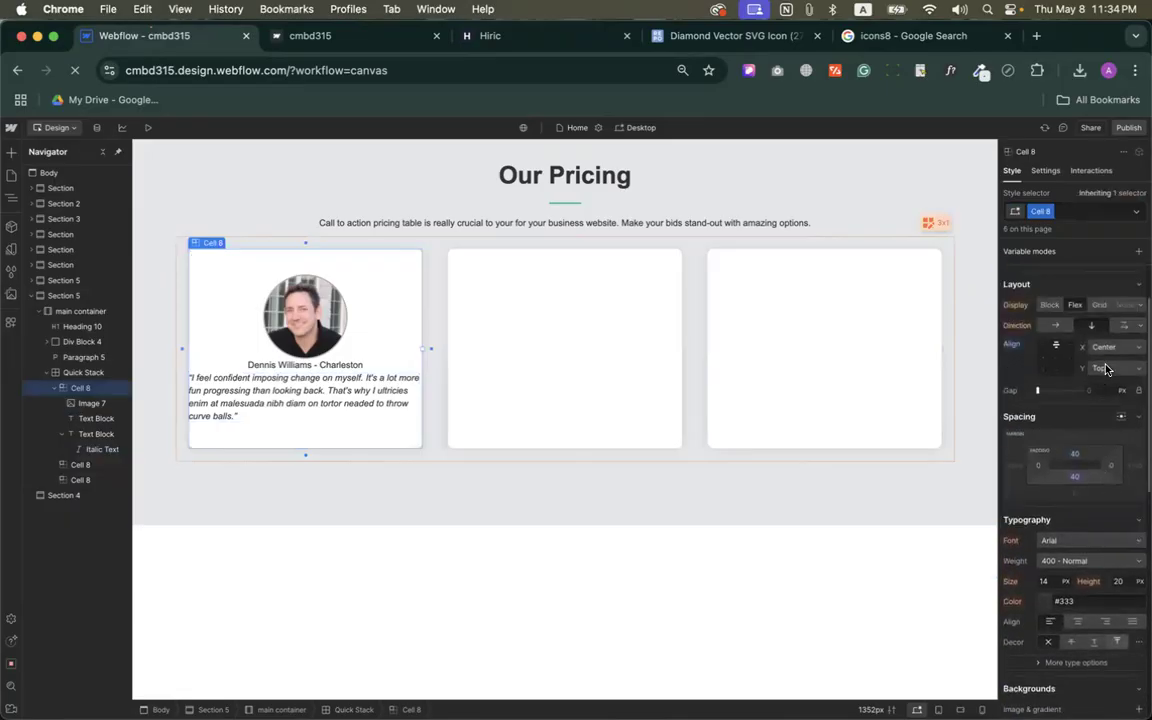
{"action": "left_click", "coordinate": [1040, 467]}
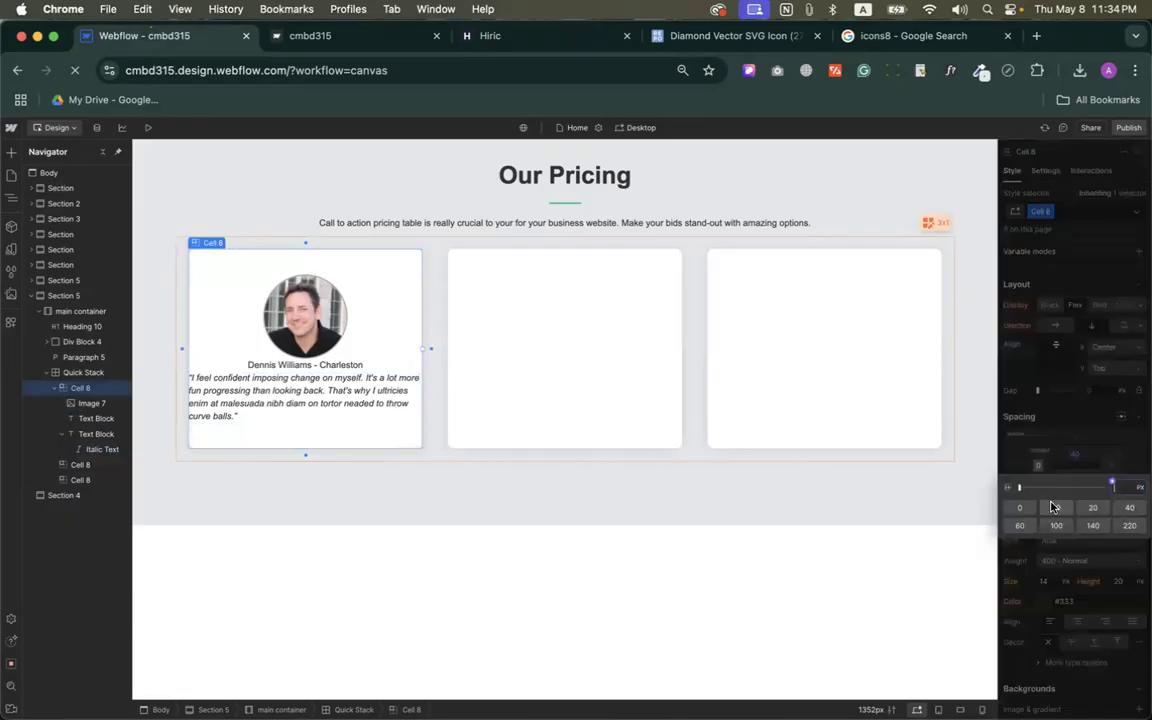
{"action": "left_click", "coordinate": [1050, 507]}
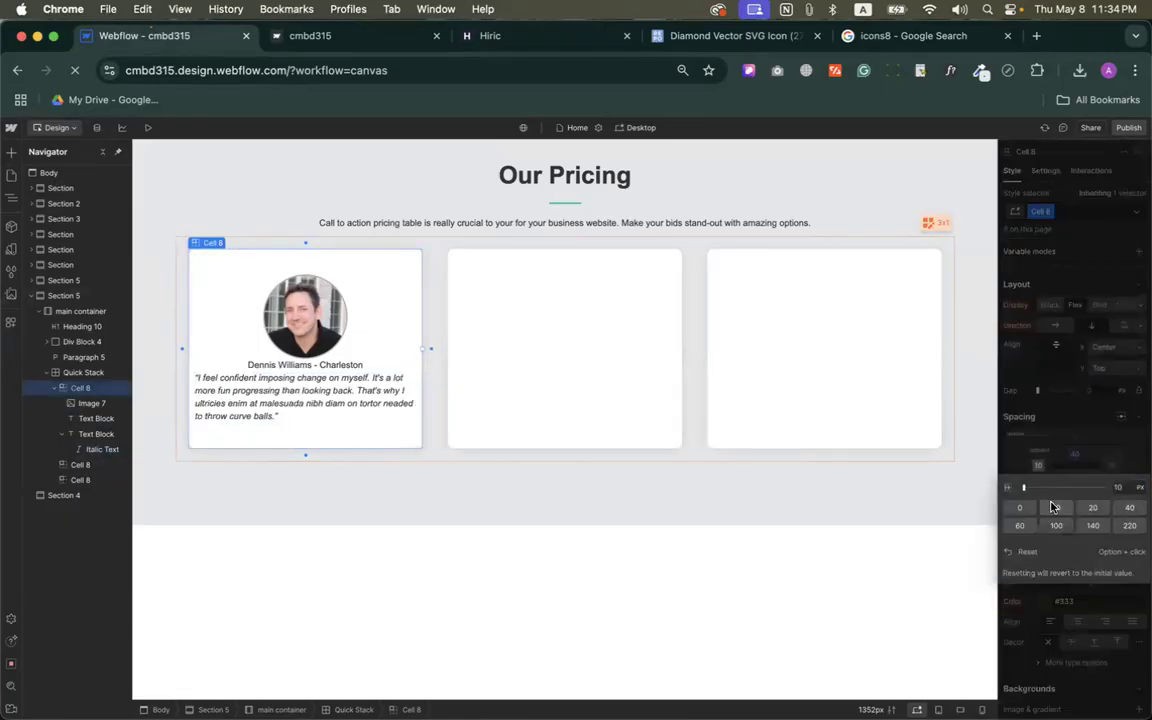
{"action": "left_click", "coordinate": [504, 38]}
{"action": "left_click", "coordinate": [102, 38]}
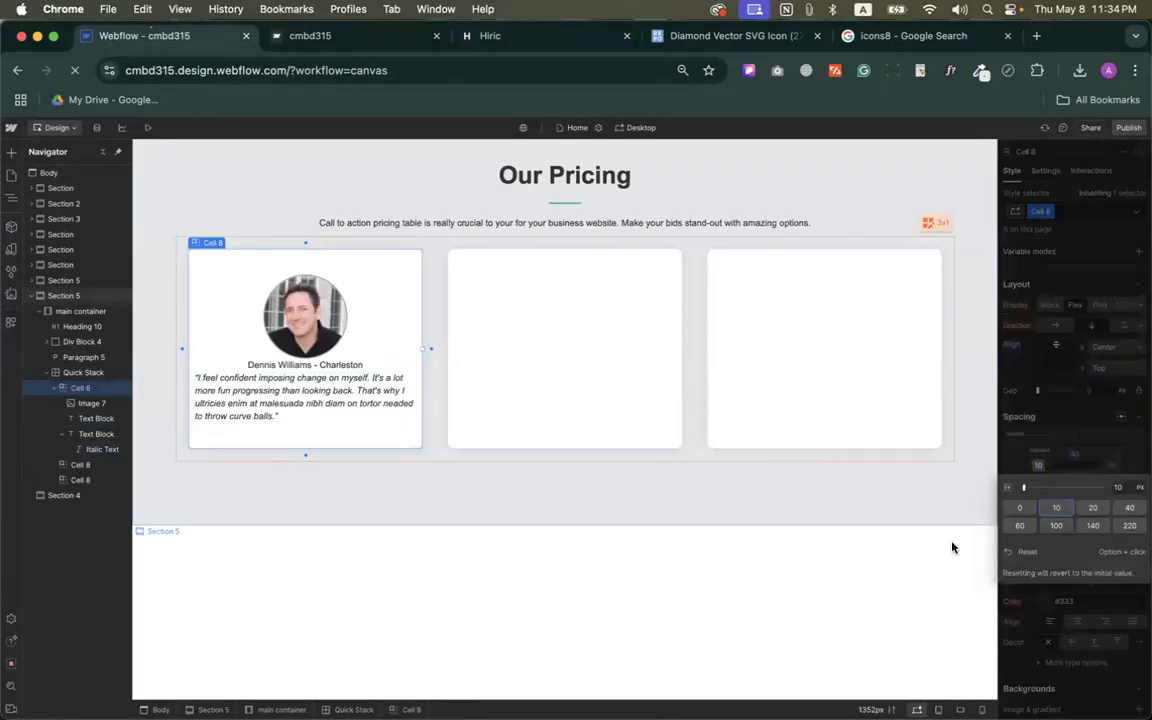
{"action": "left_click", "coordinate": [1093, 511]}
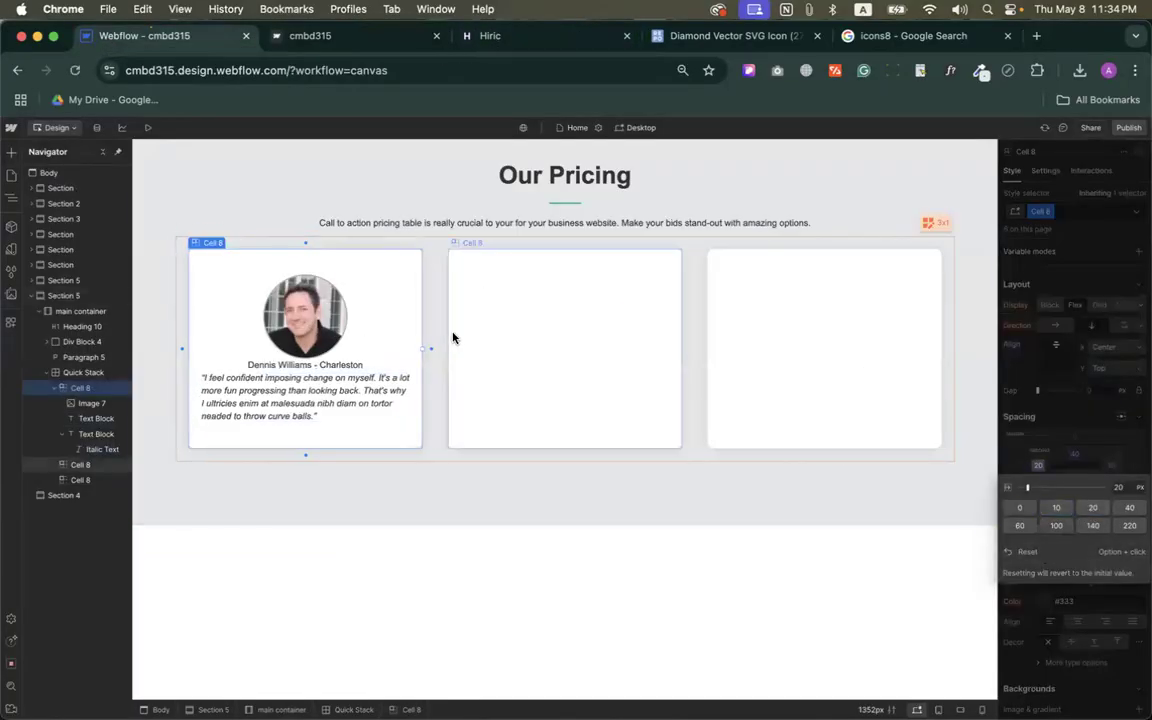
Give the quote text block a 20 px top margin and reselect the first card.
{"action": "left_click", "coordinate": [340, 397]}
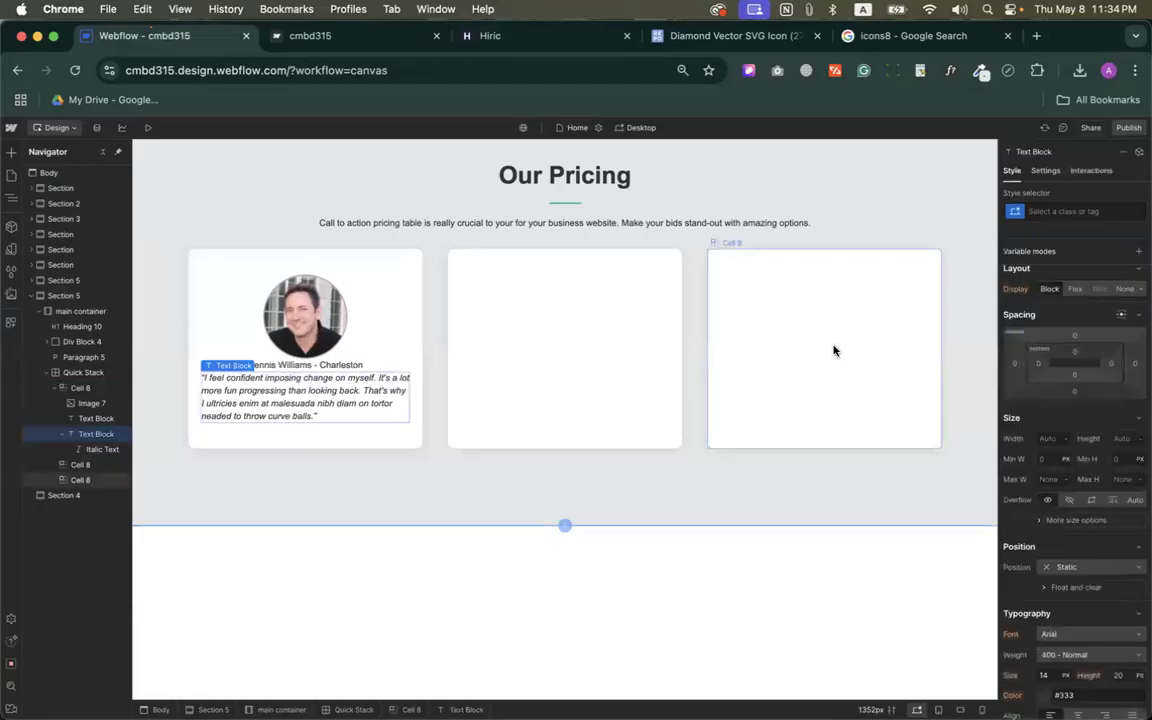
{"action": "left_click", "coordinate": [1075, 354]}
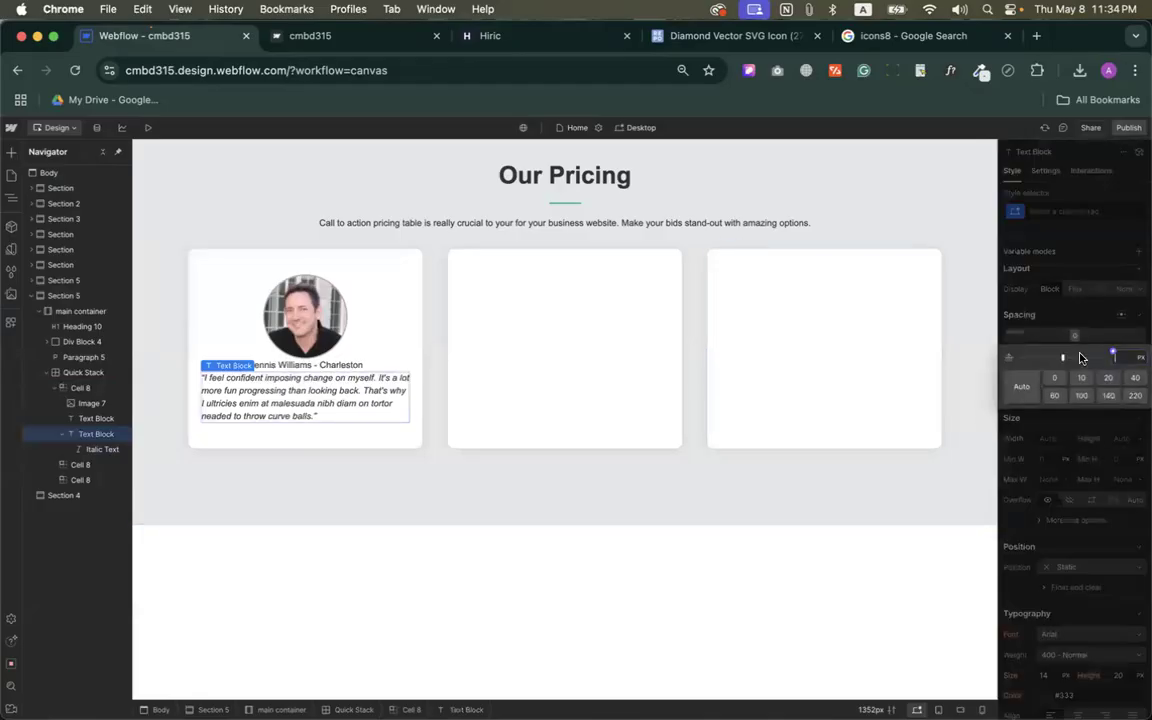
{"action": "left_click", "coordinate": [1108, 377]}
{"action": "left_click", "coordinate": [366, 313]}
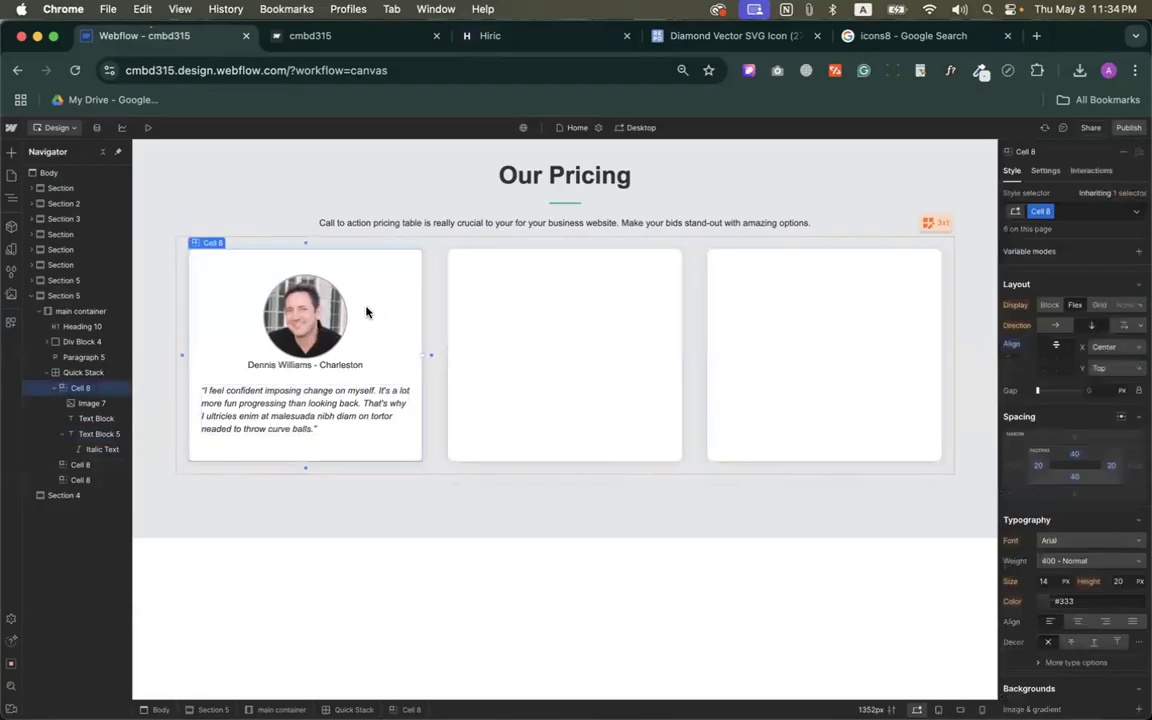
Switch to the Hiric page and open the inspection extension to look for the first testimonial card's quote mark.
{"action": "left_click", "coordinate": [330, 35]}
{"action": "left_click", "coordinate": [530, 38]}
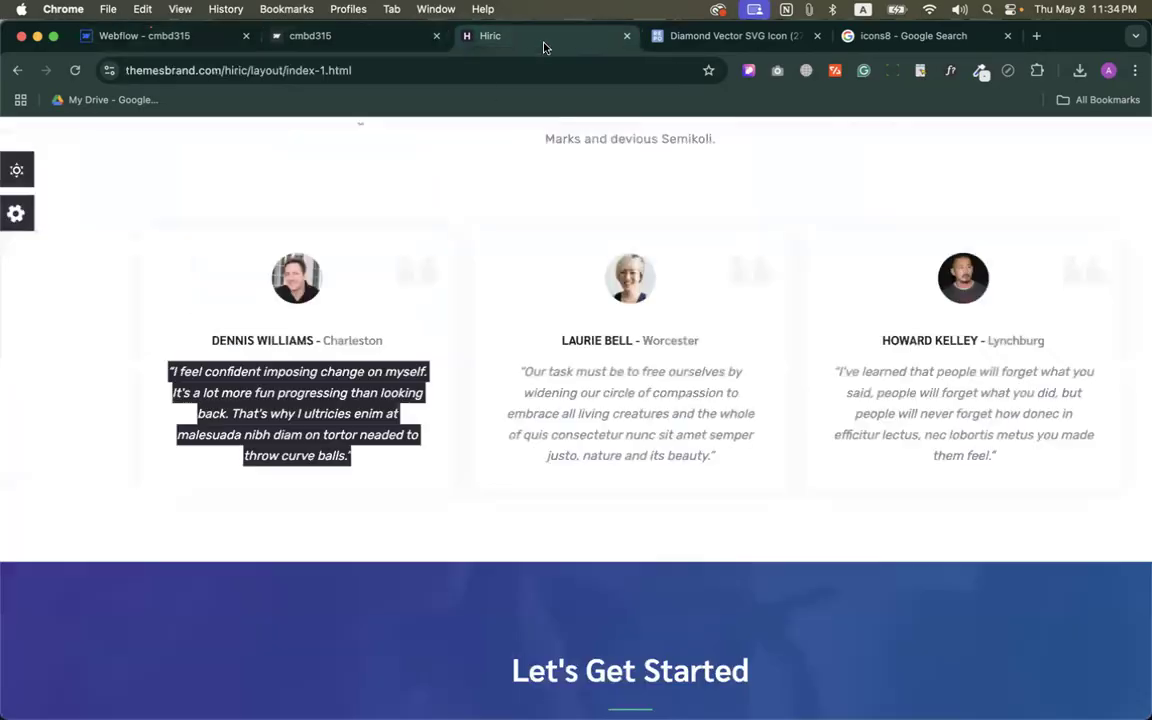
{"action": "left_click", "coordinate": [400, 280]}
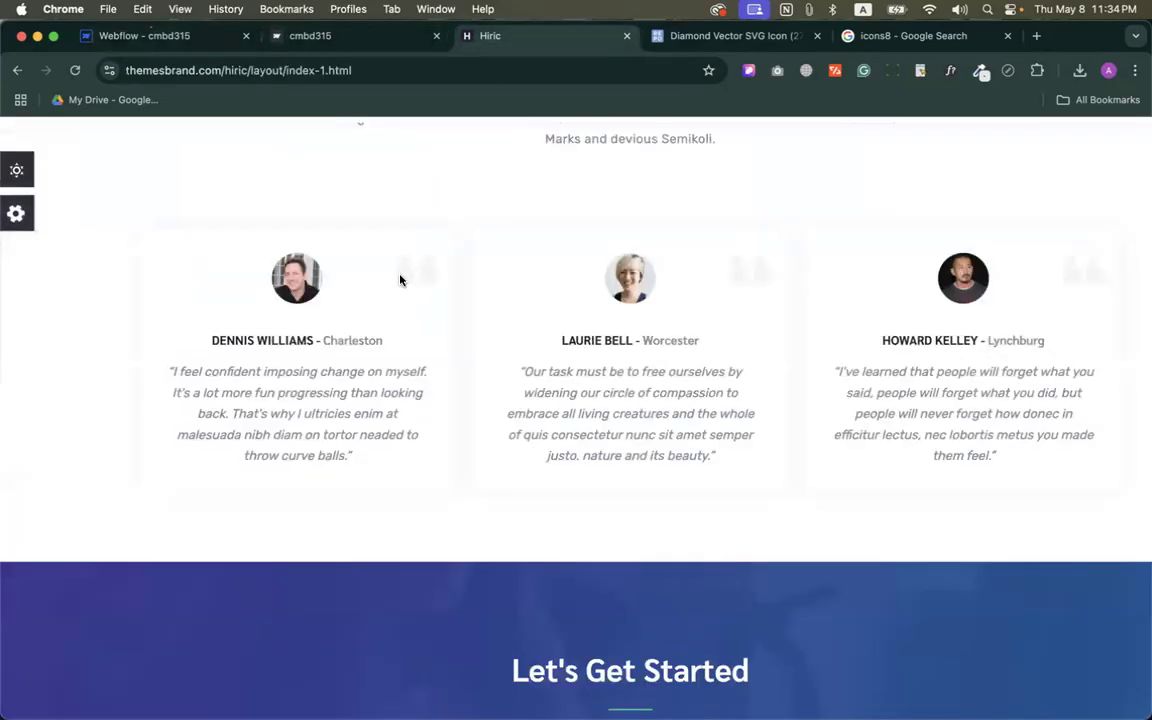
{"action": "right_click", "coordinate": [400, 278]}
{"action": "left_click", "coordinate": [395, 251]}
{"action": "left_click", "coordinate": [749, 72]}
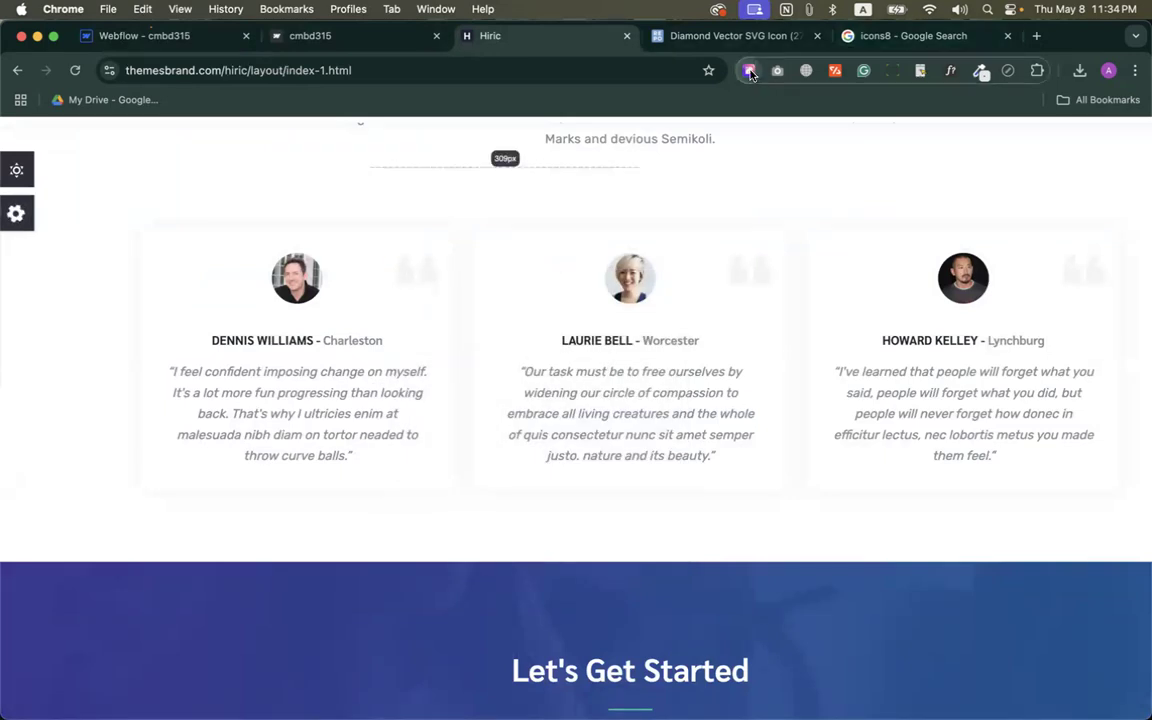
{"action": "scroll", "coordinate": [973, 603], "scroll_direction": "down", "scroll_amount": 3}
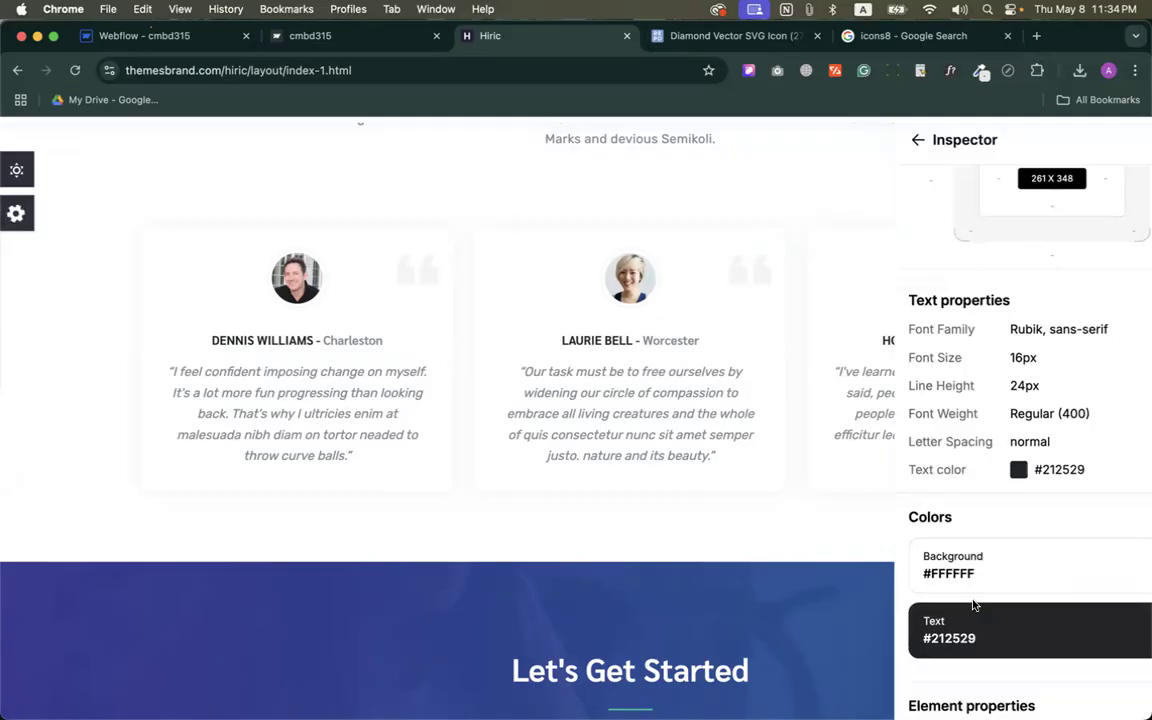
{"action": "scroll", "coordinate": [966, 683], "scroll_direction": "up", "scroll_amount": 2}
Set the Hiric page's zoom to 90% and reload the page.
{"action": "left_click", "coordinate": [1135, 70]}
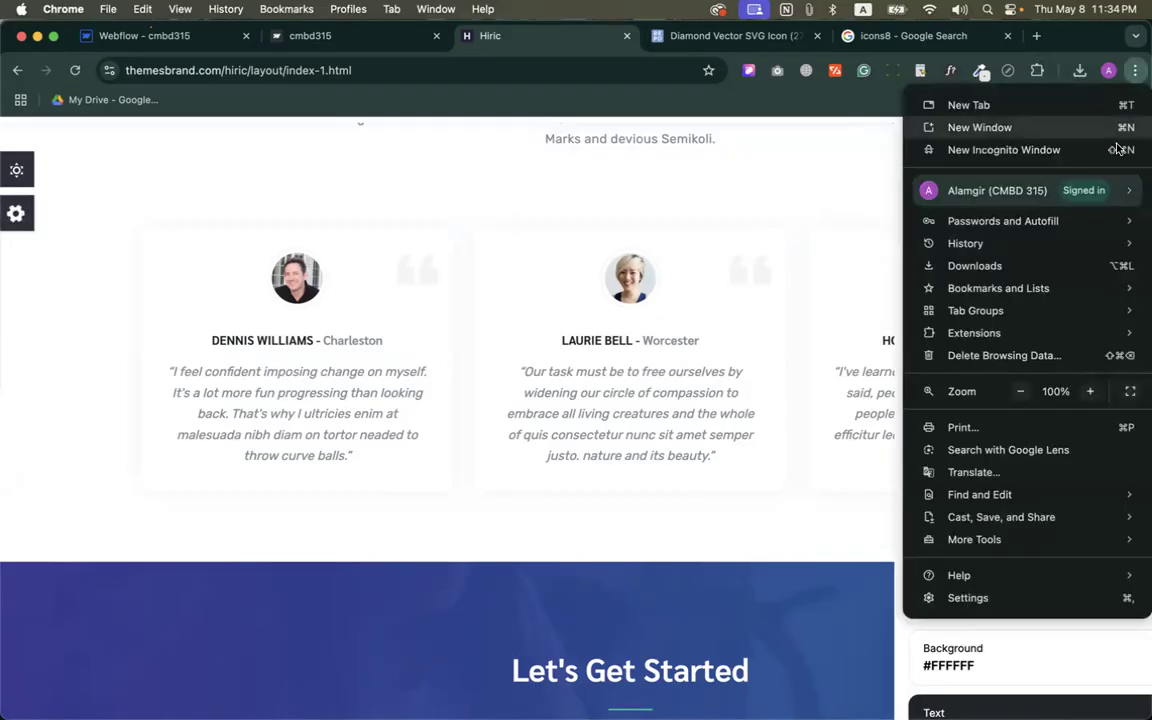
{"action": "left_click", "coordinate": [1021, 391]}
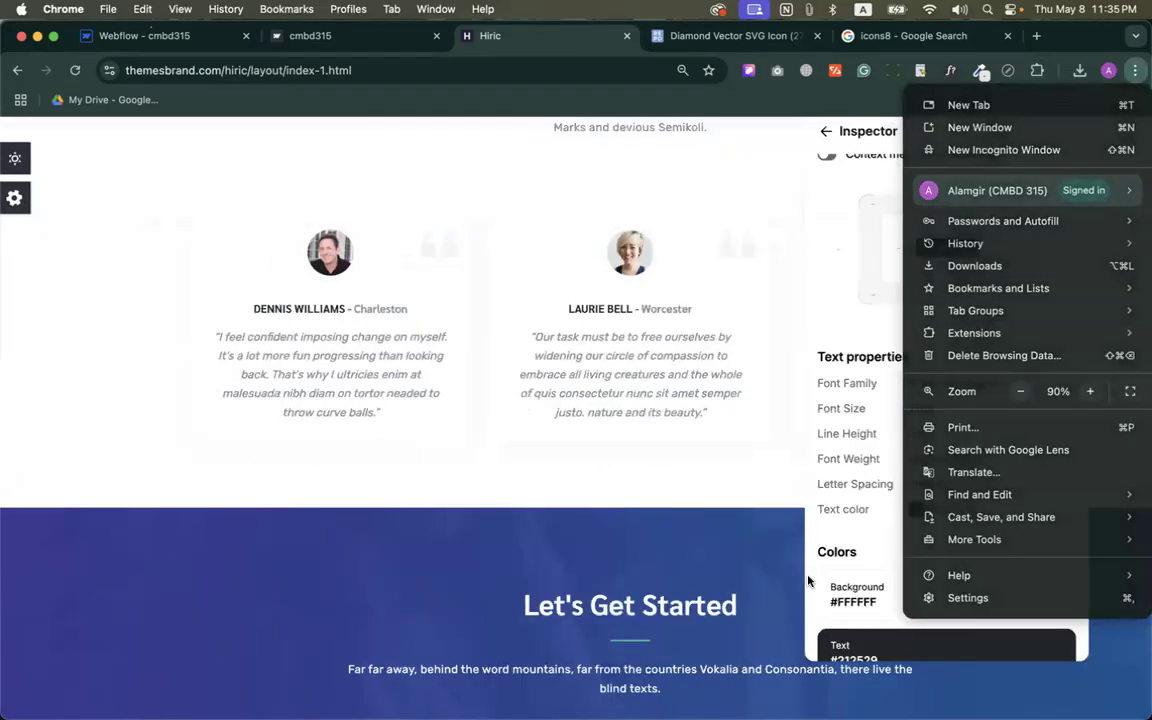
{"action": "left_click", "coordinate": [726, 517]}
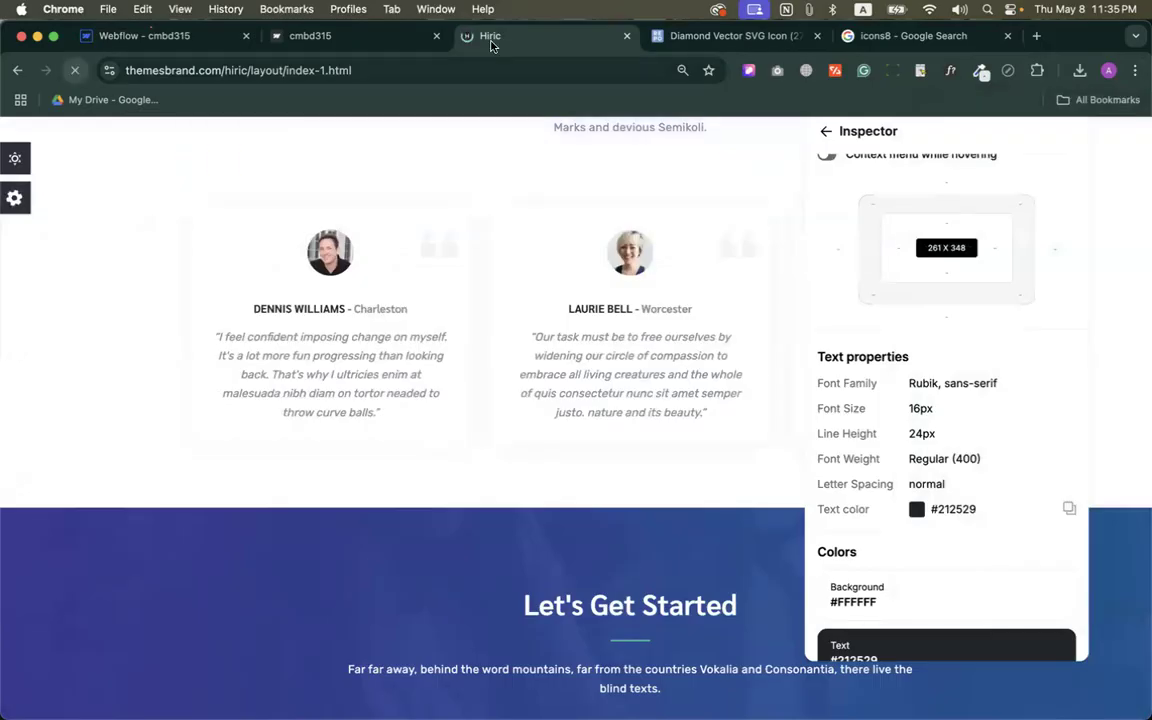
Look through the Hiric page's image assets in the inspection extension for the quote mark graphic.
{"action": "left_click", "coordinate": [749, 71]}
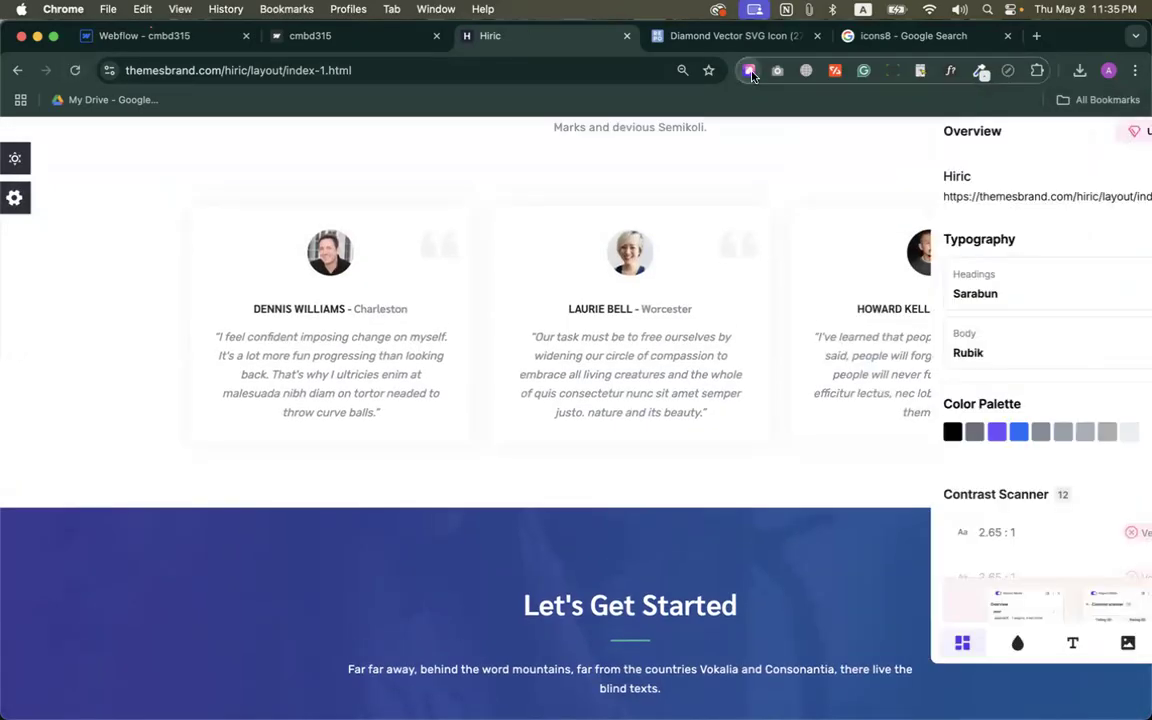
{"action": "left_click", "coordinate": [1128, 643]}
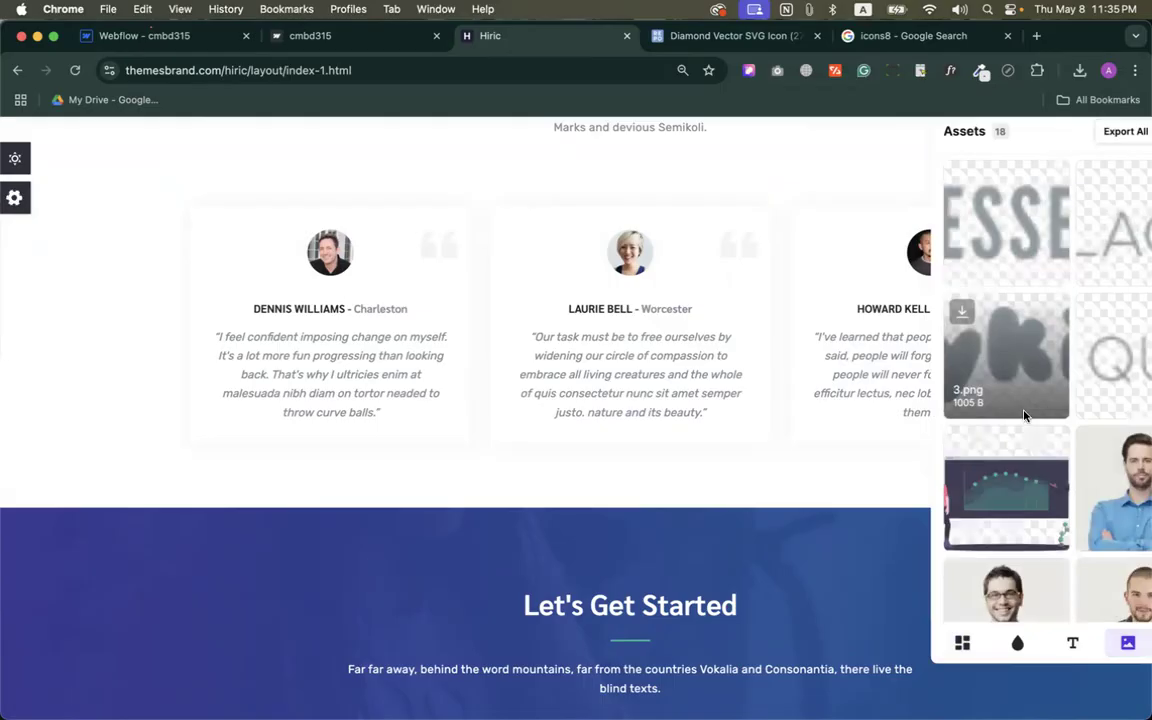
{"action": "scroll", "coordinate": [1024, 415], "scroll_direction": "down", "scroll_amount": 5}
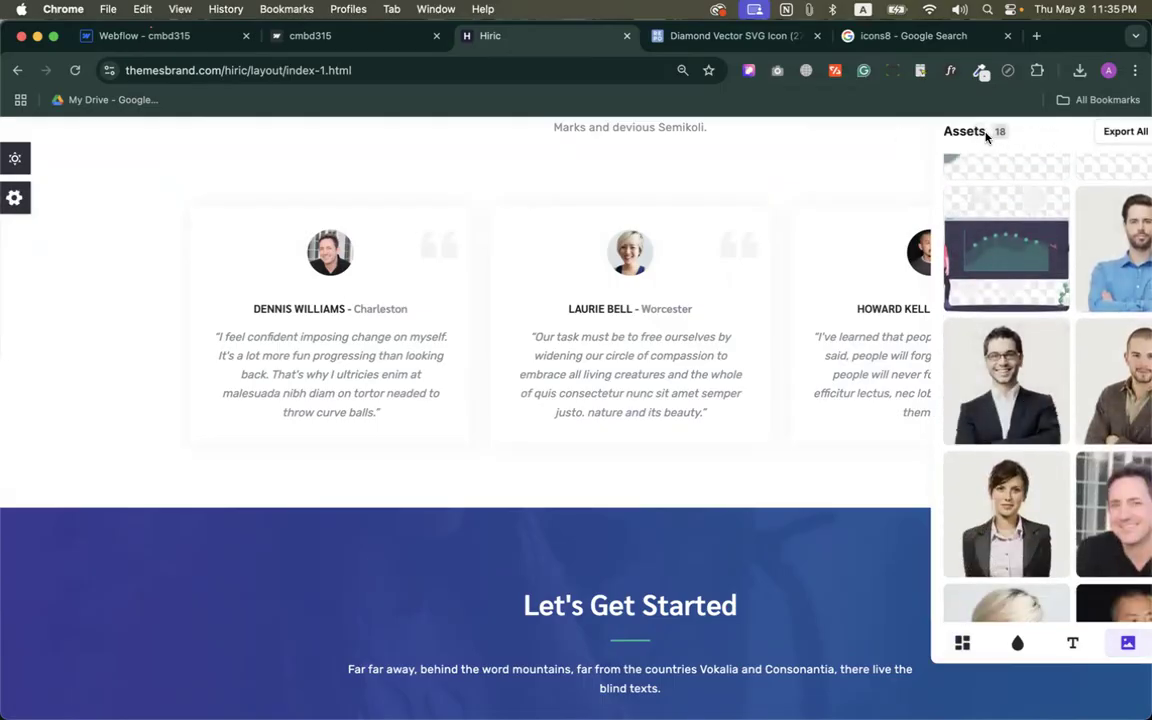
{"action": "scroll", "coordinate": [1015, 430], "scroll_direction": "down", "scroll_amount": 3}
{"action": "scroll", "coordinate": [1015, 430], "scroll_direction": "down", "scroll_amount": 3}
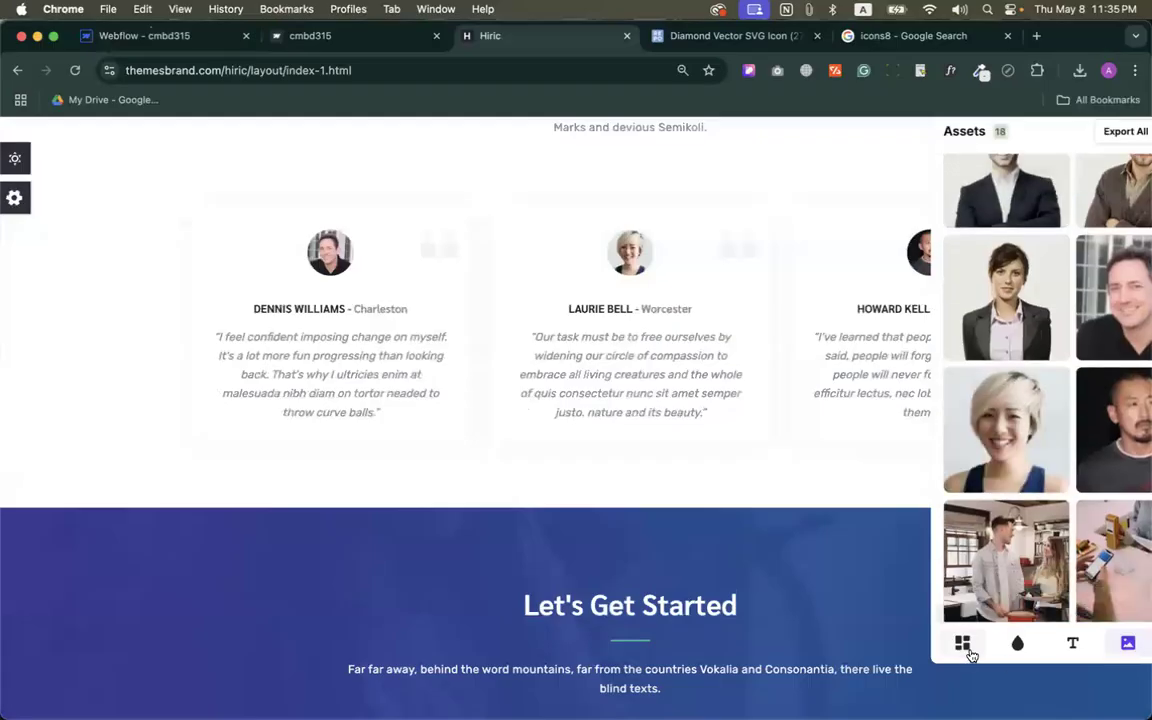
{"action": "scroll", "coordinate": [1022, 587], "scroll_direction": "down", "scroll_amount": 8}
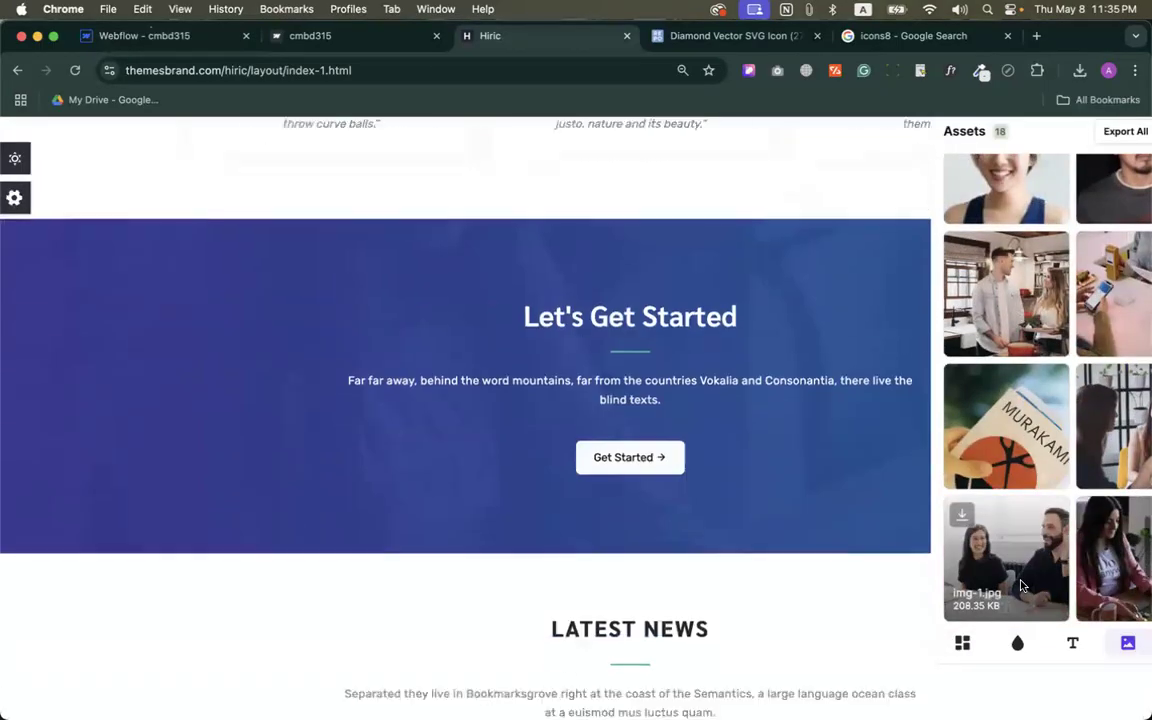
{"action": "scroll", "coordinate": [922, 408], "scroll_direction": "up", "scroll_amount": 5}
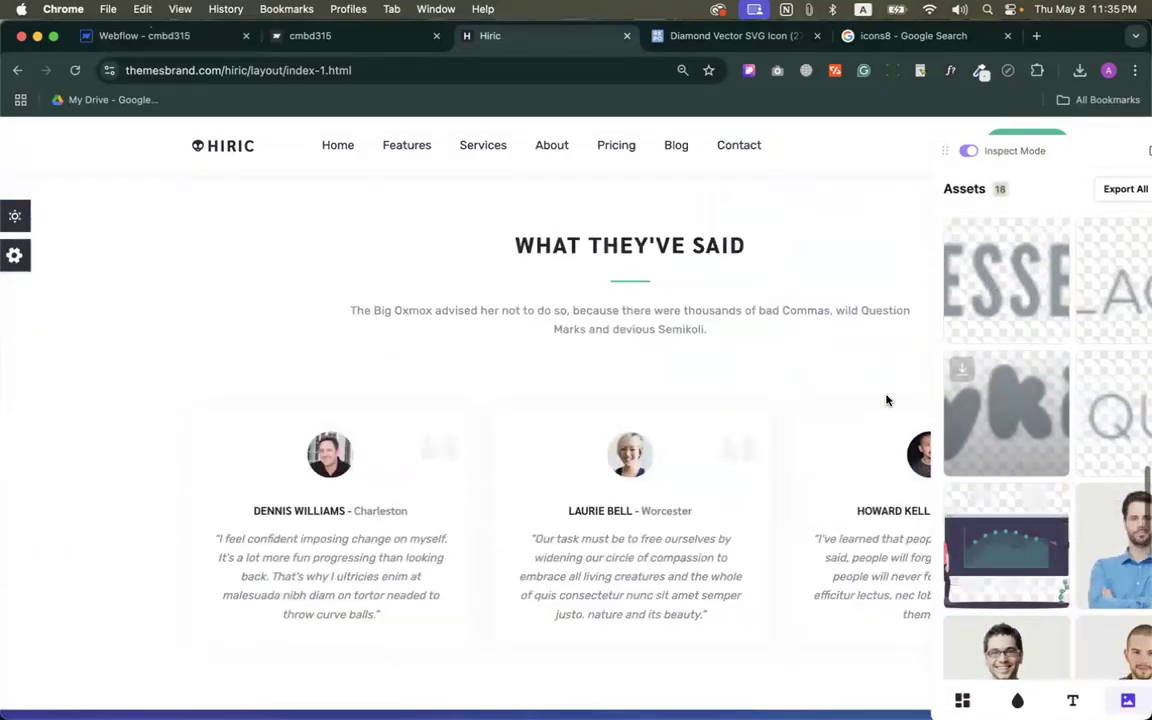
Inspect the quote mark element in the first testimonial card for its class name and text properties.
{"action": "scroll", "coordinate": [800, 430], "scroll_direction": "down", "scroll_amount": 2}
{"action": "left_click", "coordinate": [450, 287]}
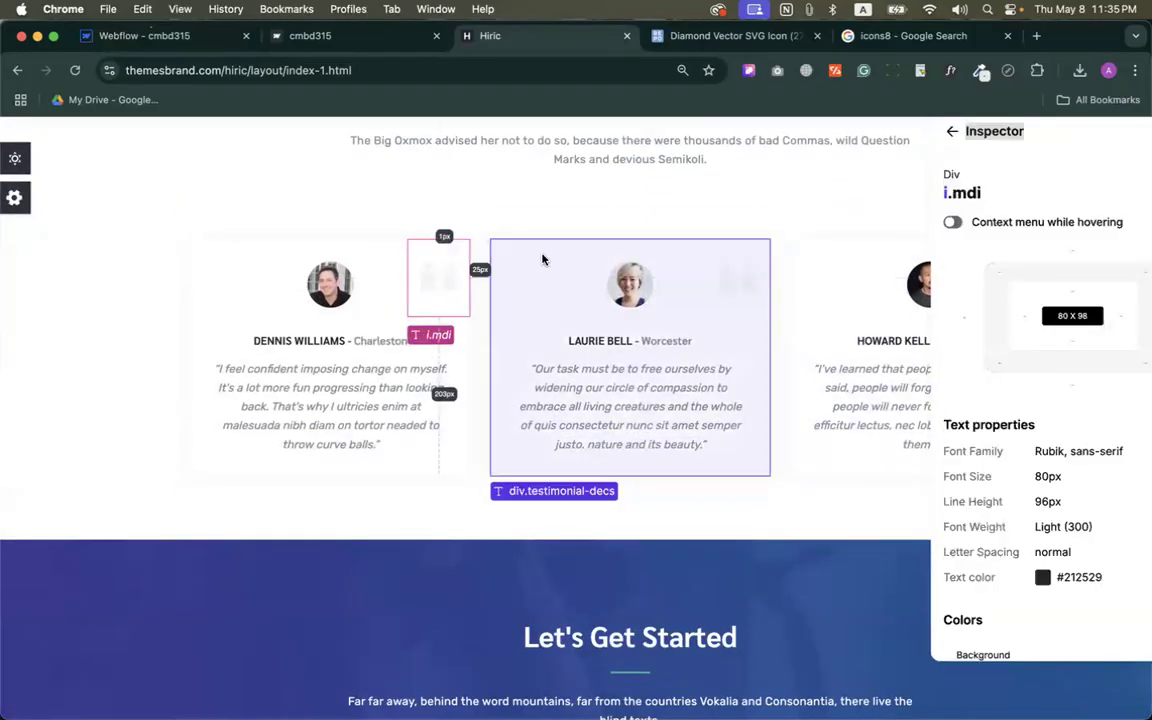
{"action": "left_click", "coordinate": [435, 284]}
{"action": "left_click", "coordinate": [435, 284]}
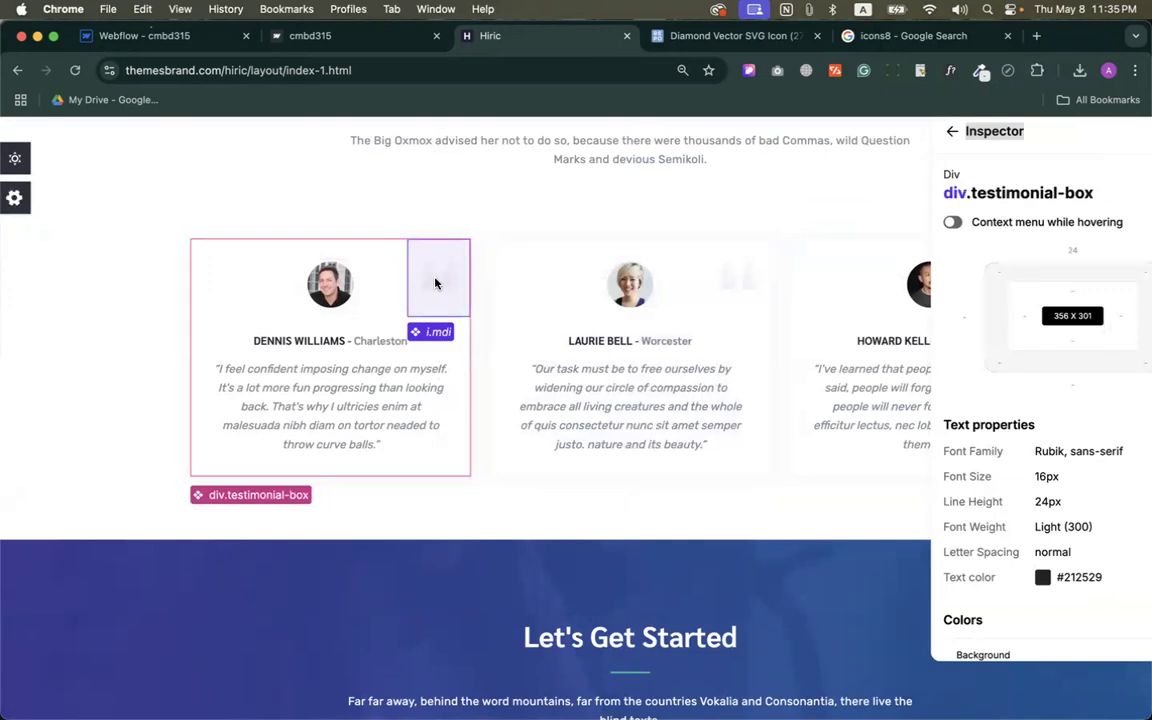
{"action": "left_click", "coordinate": [435, 284]}
{"action": "left_click", "coordinate": [435, 284]}
{"action": "left_click", "coordinate": [435, 284]}
{"action": "left_click", "coordinate": [435, 284]}
{"action": "left_click", "coordinate": [435, 284]}
{"action": "left_click", "coordinate": [435, 284]}
{"action": "left_click", "coordinate": [435, 284]}
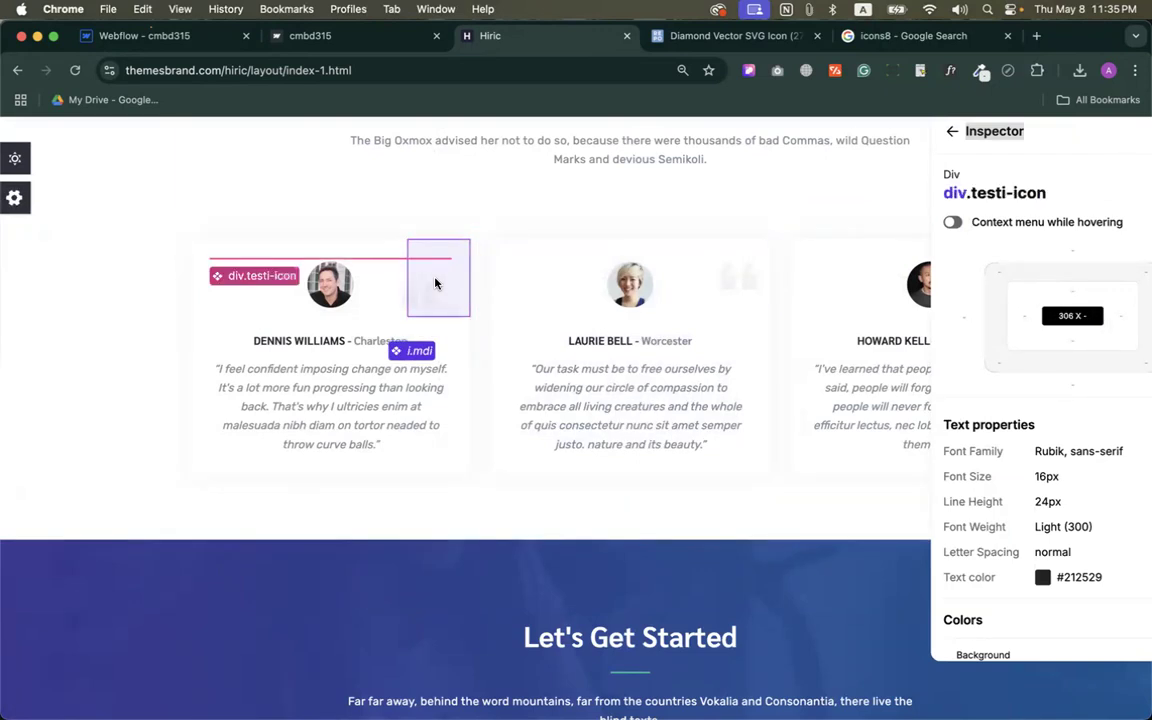
{"action": "left_click", "coordinate": [435, 284]}
{"action": "left_click", "coordinate": [436, 284]}
{"action": "left_click", "coordinate": [393, 296]}
{"action": "left_click", "coordinate": [418, 286]}
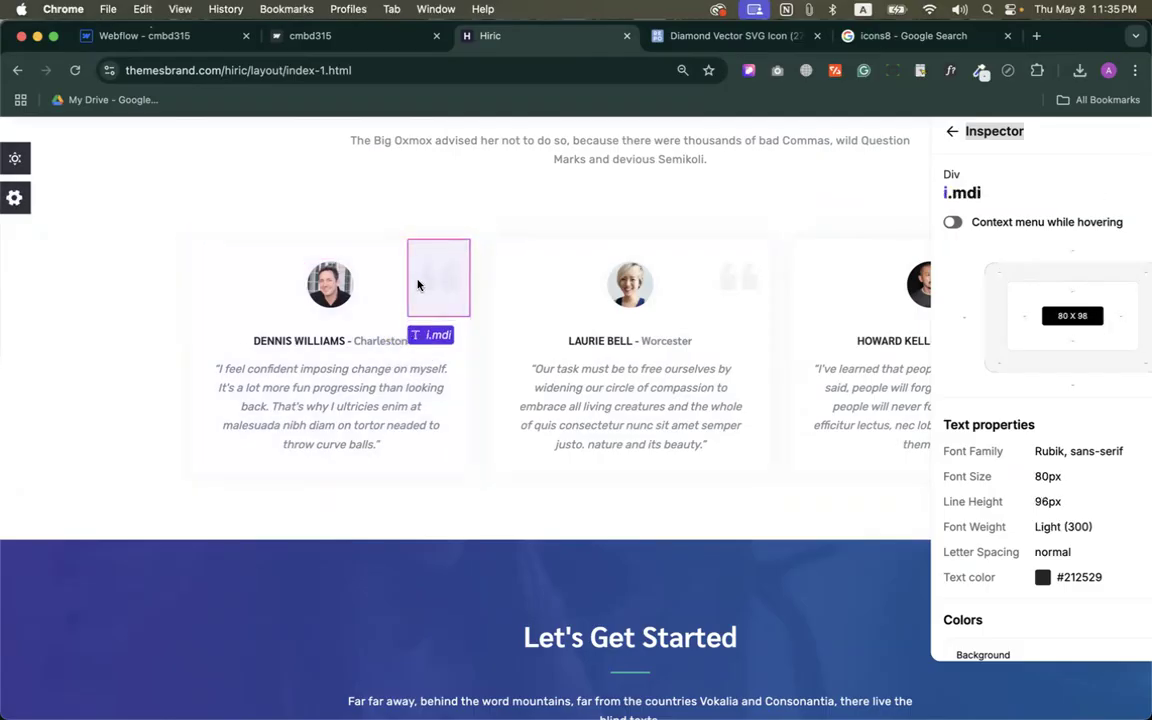
Switch to SVG Repo, leave the diamond icon editor and search the vector library for "mdi".
{"action": "left_click", "coordinate": [735, 35]}
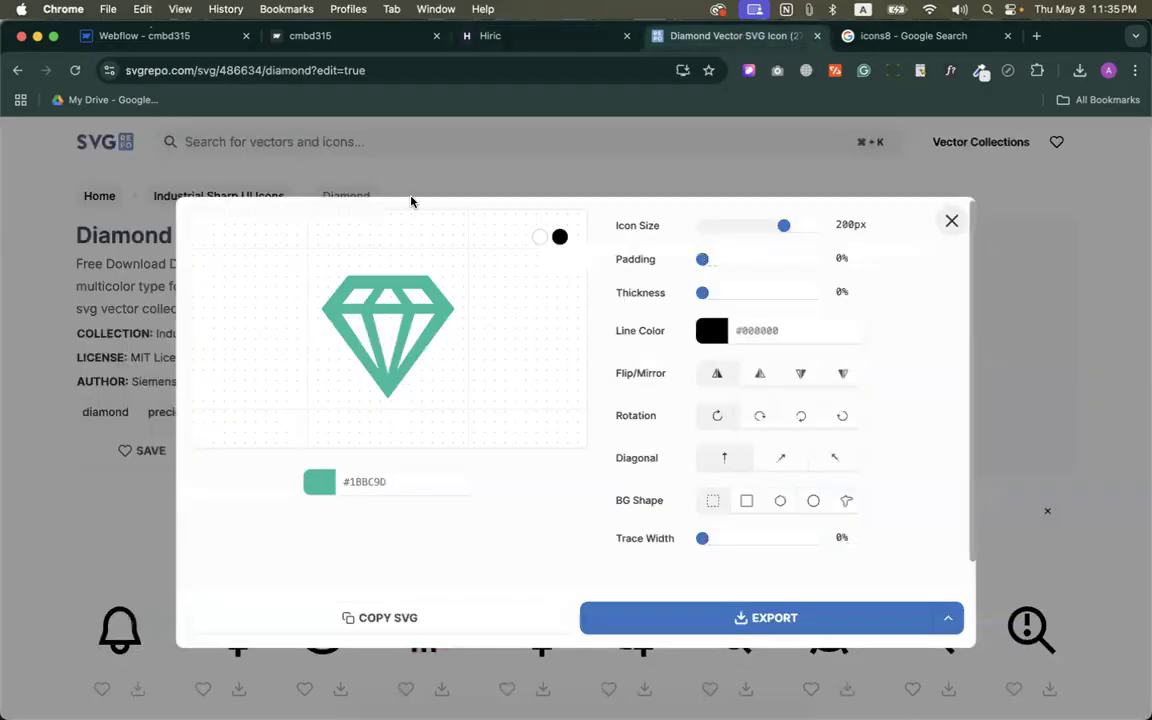
{"action": "left_click", "coordinate": [314, 172]}
{"action": "left_click", "coordinate": [284, 145]}
{"action": "type", "text": "md"}
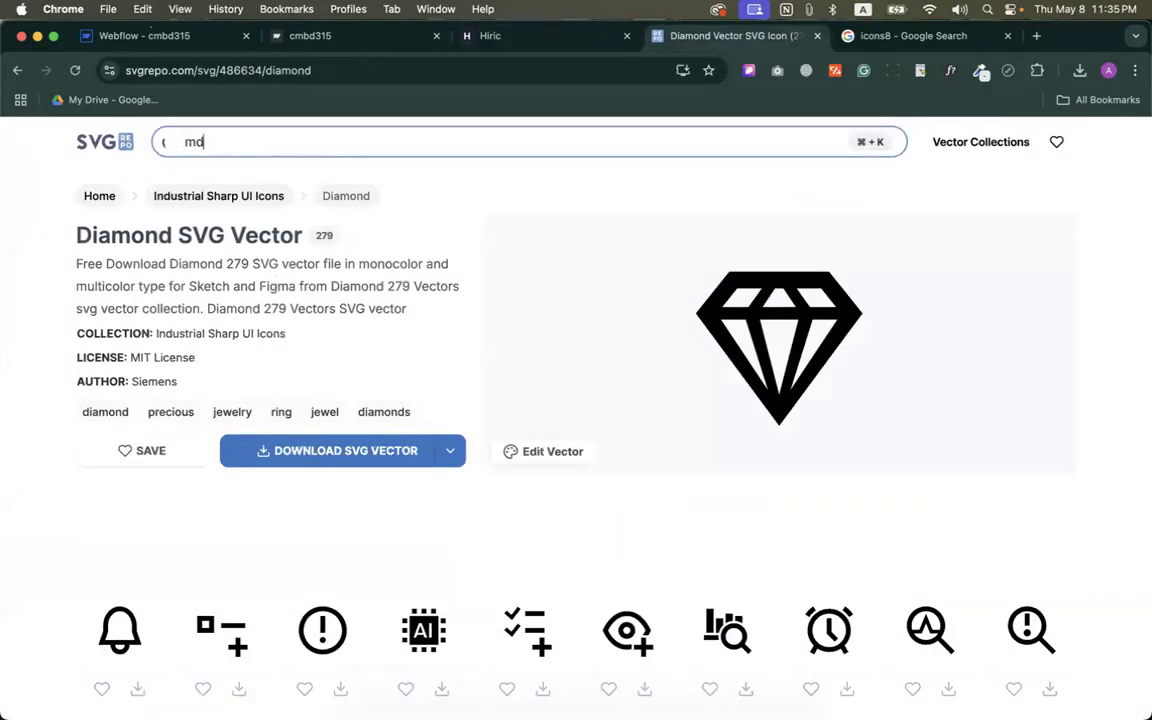
{"action": "type", "text": "i"}
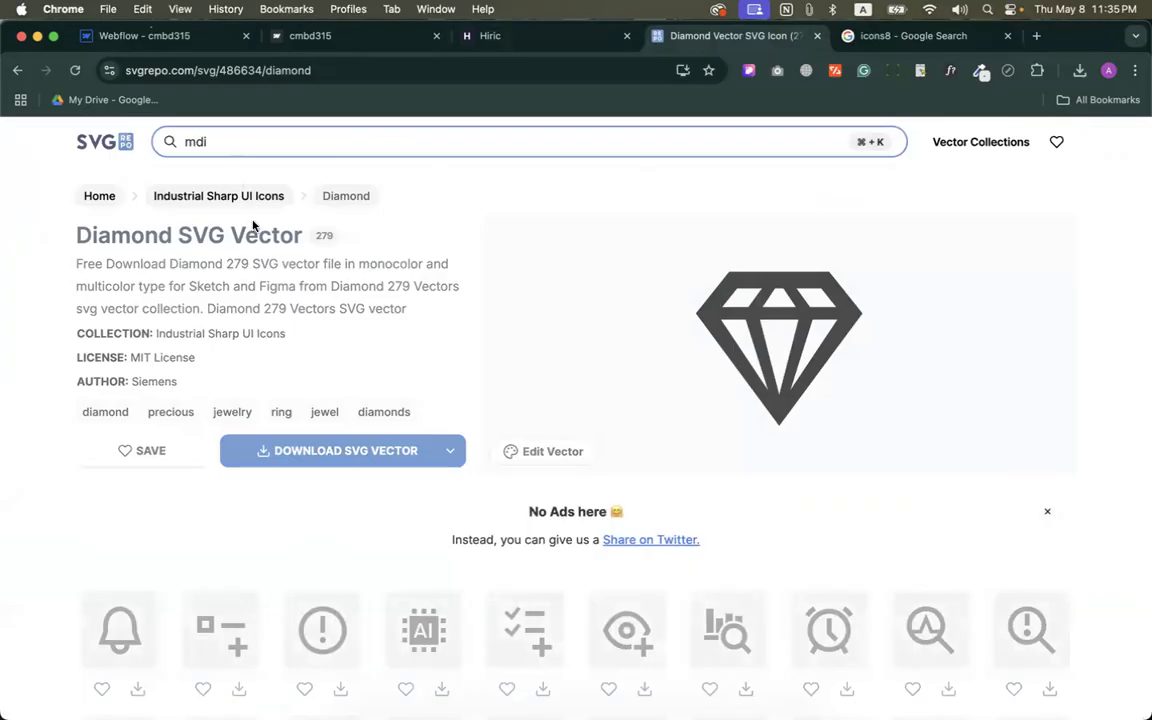
{"action": "key", "text": "Return"}
Search SVG Repo for "quote" and look through the icons for one matching the Hiric quote mark.
{"action": "left_click", "coordinate": [235, 141]}
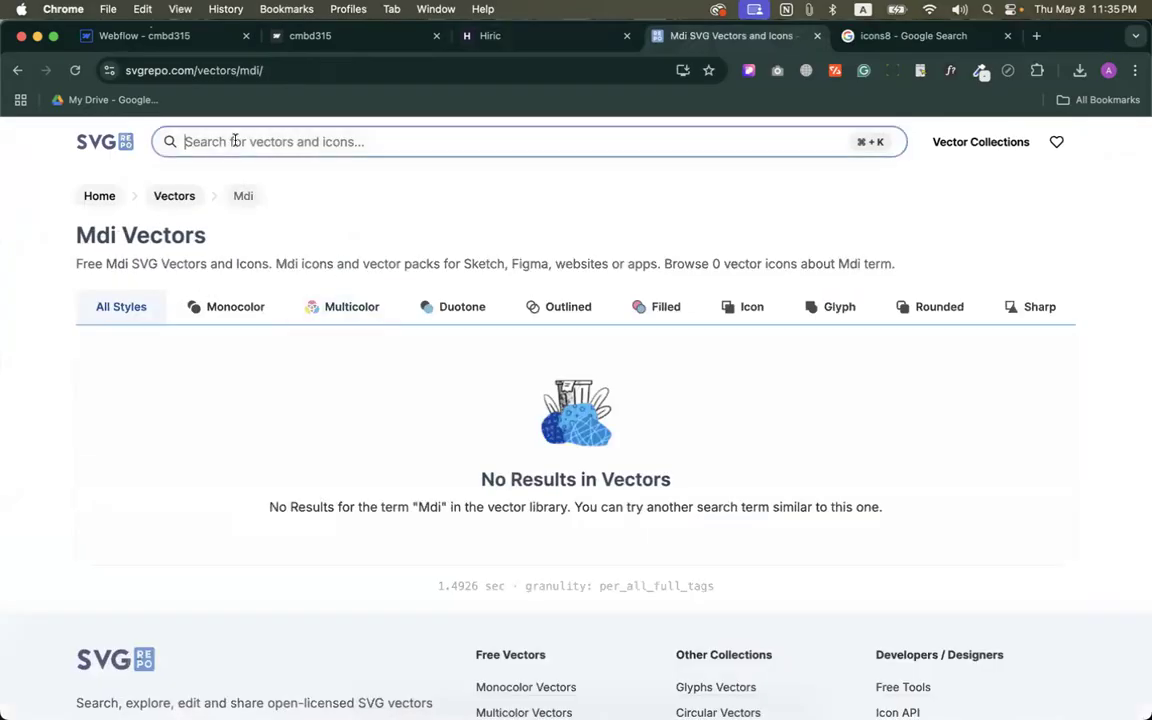
{"action": "type", "text": "w"}
{"action": "key", "text": "BackSpace"}
{"action": "type", "text": "u"}
{"action": "key", "text": "BackSpace"}
{"action": "type", "text": "quote"}
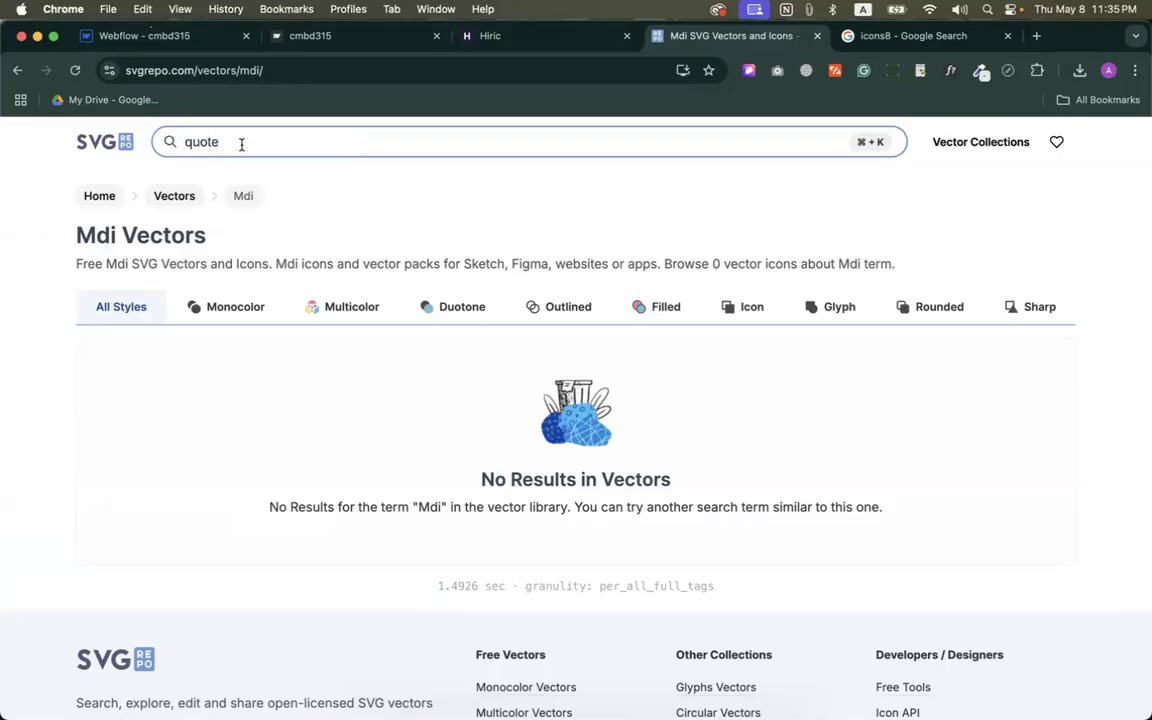
{"action": "key", "text": "Return"}
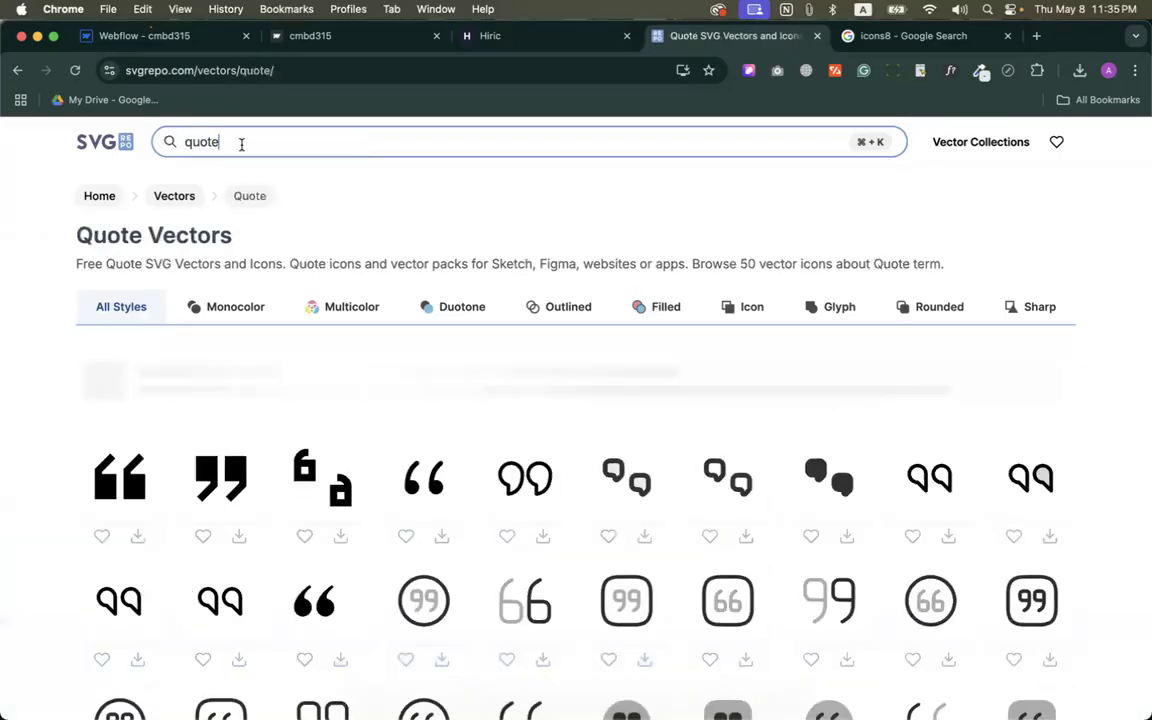
{"action": "scroll", "coordinate": [304, 500], "scroll_direction": "down", "scroll_amount": 3}
{"action": "scroll", "coordinate": [306, 496], "scroll_direction": "up", "scroll_amount": 3}
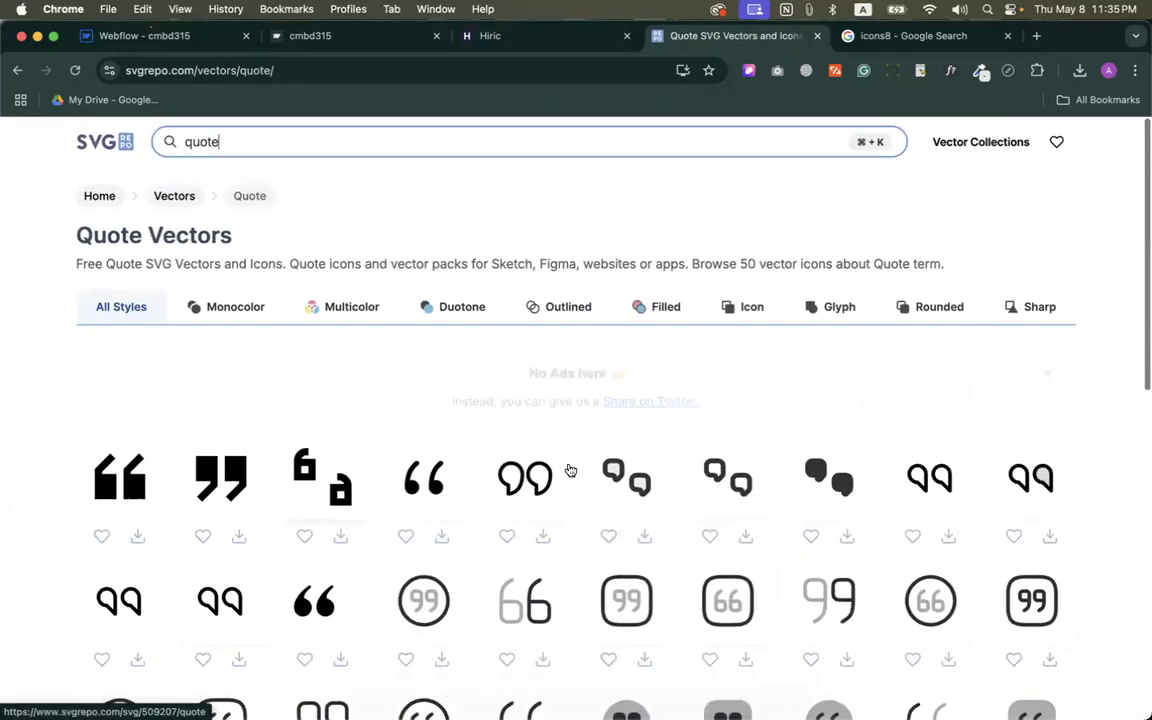
{"action": "scroll", "coordinate": [580, 470], "scroll_direction": "down", "scroll_amount": 5}
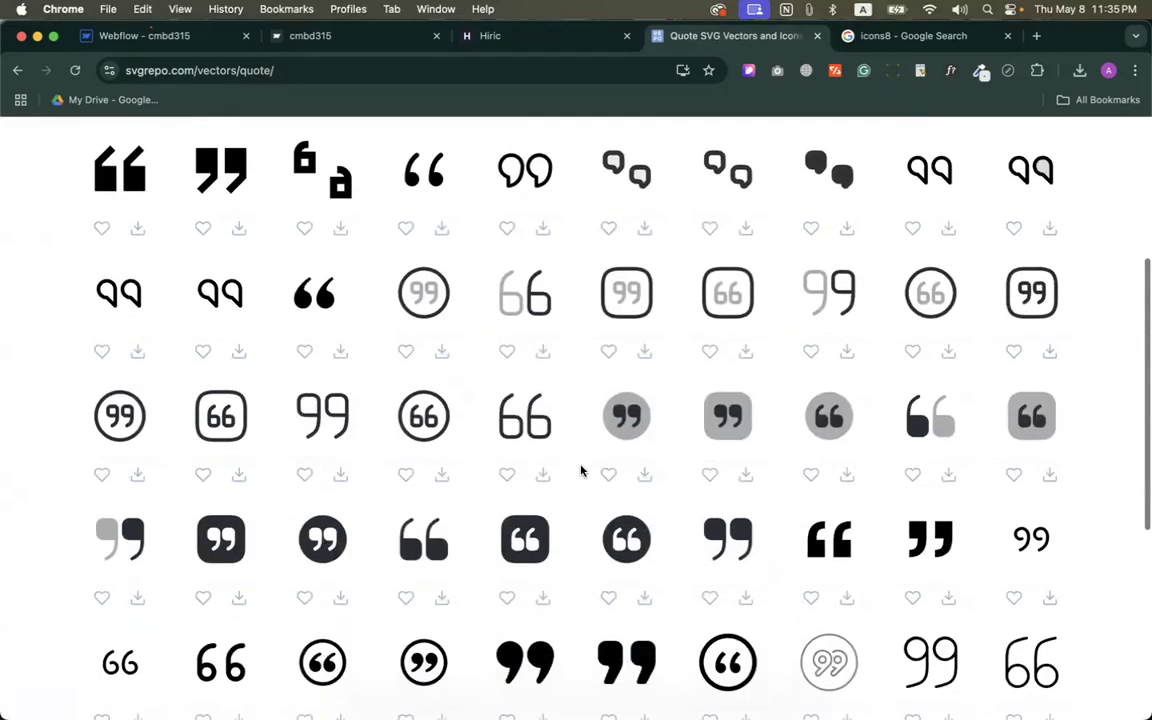
{"action": "scroll", "coordinate": [581, 470], "scroll_direction": "down", "scroll_amount": 3}
Run a Google Lens search on the first testimonial card's quote mark on the Hiric page and browse the visual matches.
{"action": "left_click", "coordinate": [519, 36]}
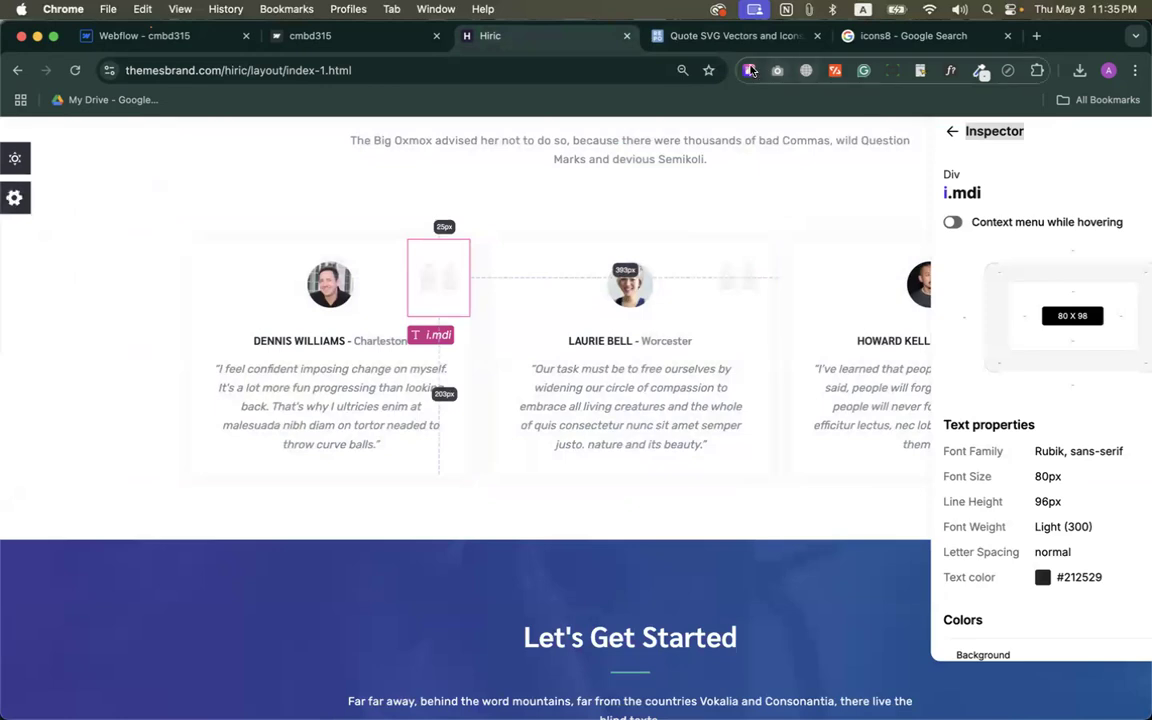
{"action": "left_click", "coordinate": [749, 70]}
{"action": "right_click", "coordinate": [440, 275]}
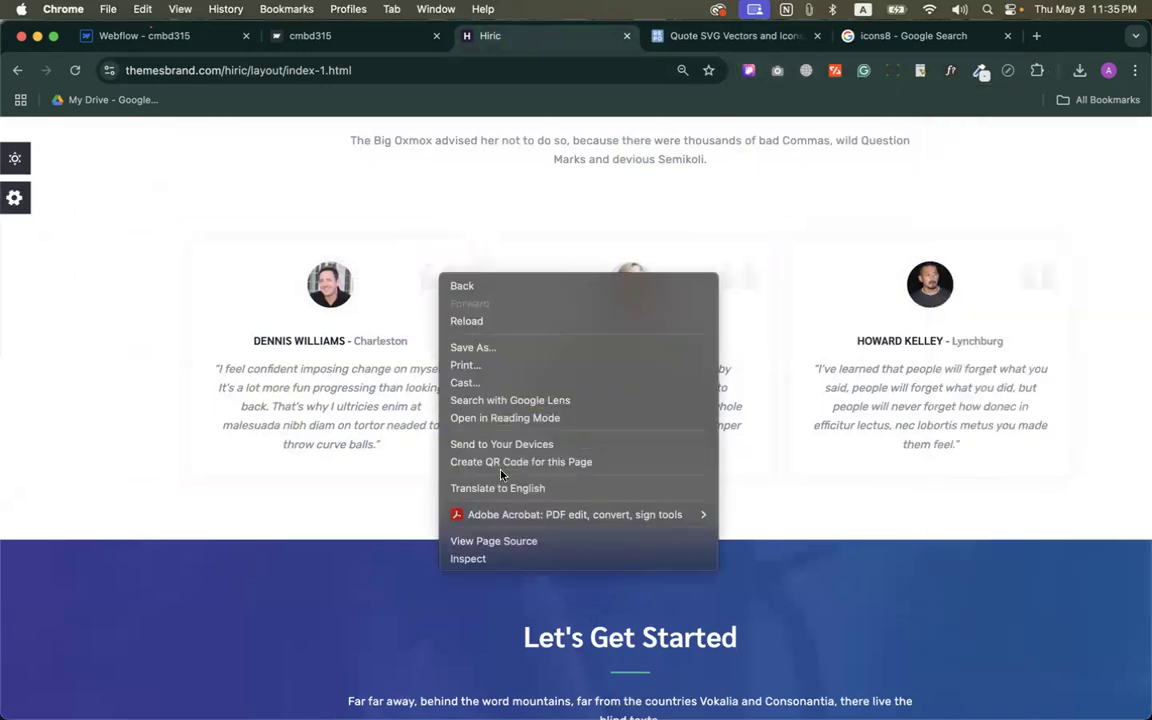
{"action": "left_click", "coordinate": [491, 401]}
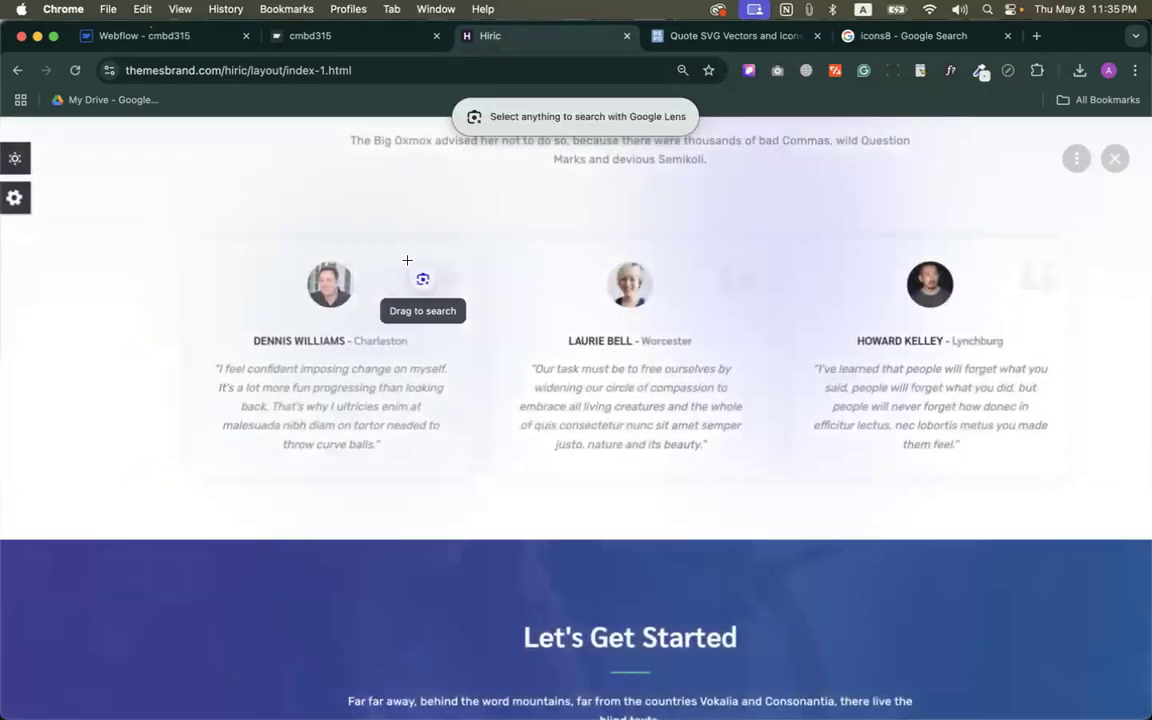
{"action": "left_click_drag", "start_coordinate": [407, 260], "coordinate": [463, 295]}
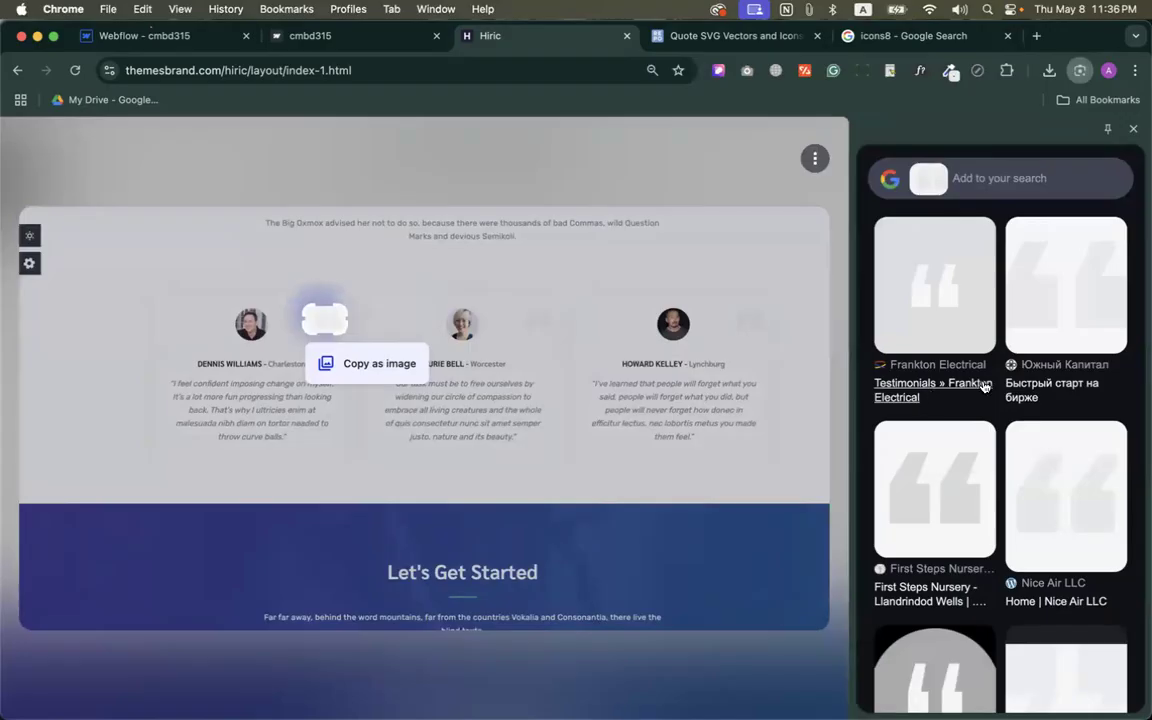
{"action": "scroll", "coordinate": [1016, 440], "scroll_direction": "down", "scroll_amount": 2}
{"action": "scroll", "coordinate": [1000, 540], "scroll_direction": "down", "scroll_amount": 3}
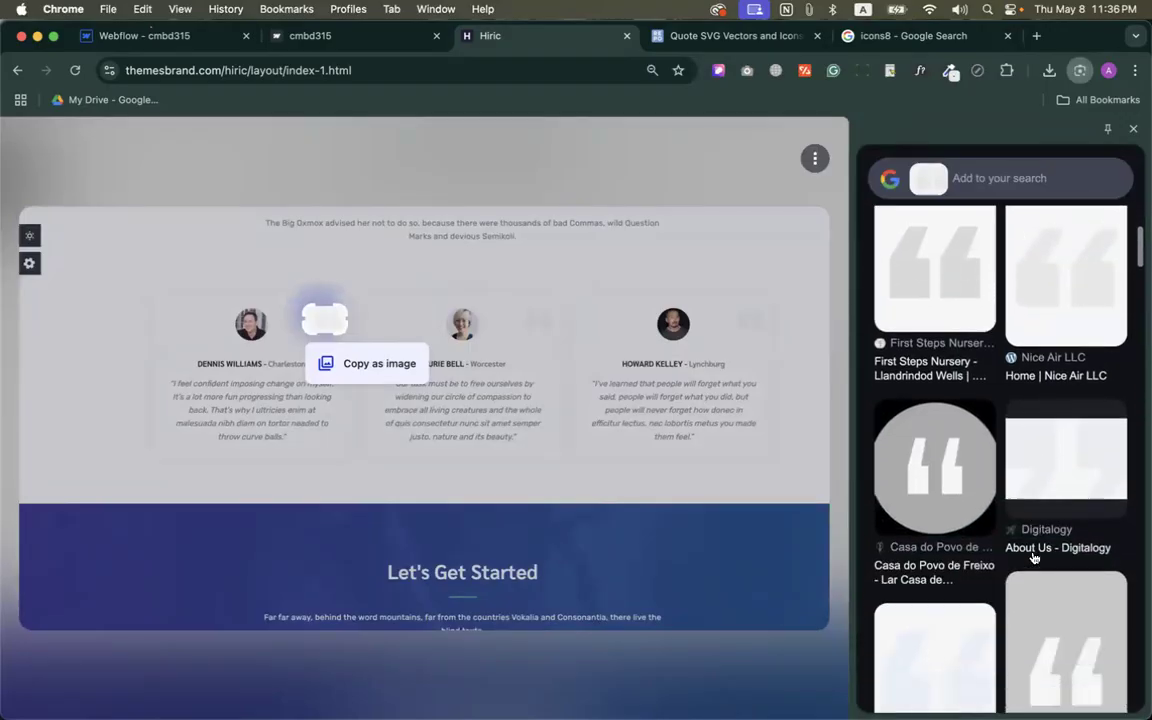
{"action": "scroll", "coordinate": [972, 537], "scroll_direction": "up", "scroll_amount": 5}
{"action": "scroll", "coordinate": [970, 540], "scroll_direction": "down", "scroll_amount": 8}
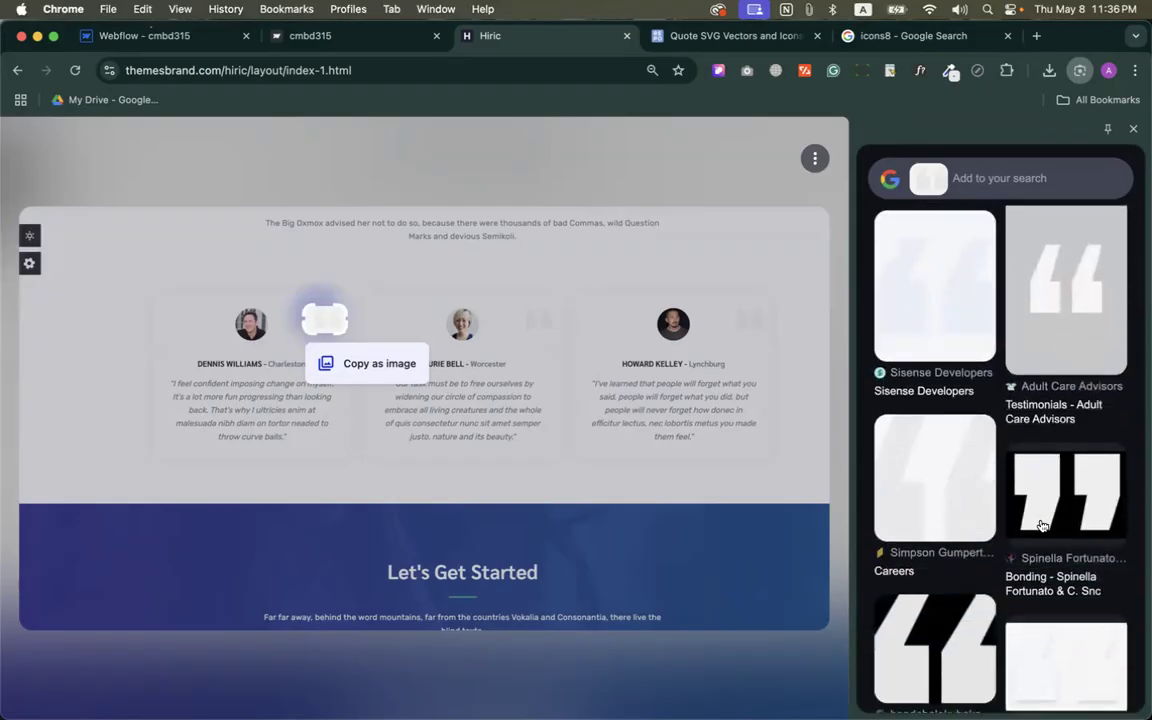
Copy the word "Testimonials" from a Google Lens match title and search SVG Repo for it.
{"action": "left_click_drag", "start_coordinate": [1002, 406], "coordinate": [1062, 406]}
{"action": "key", "text": "super+c"}
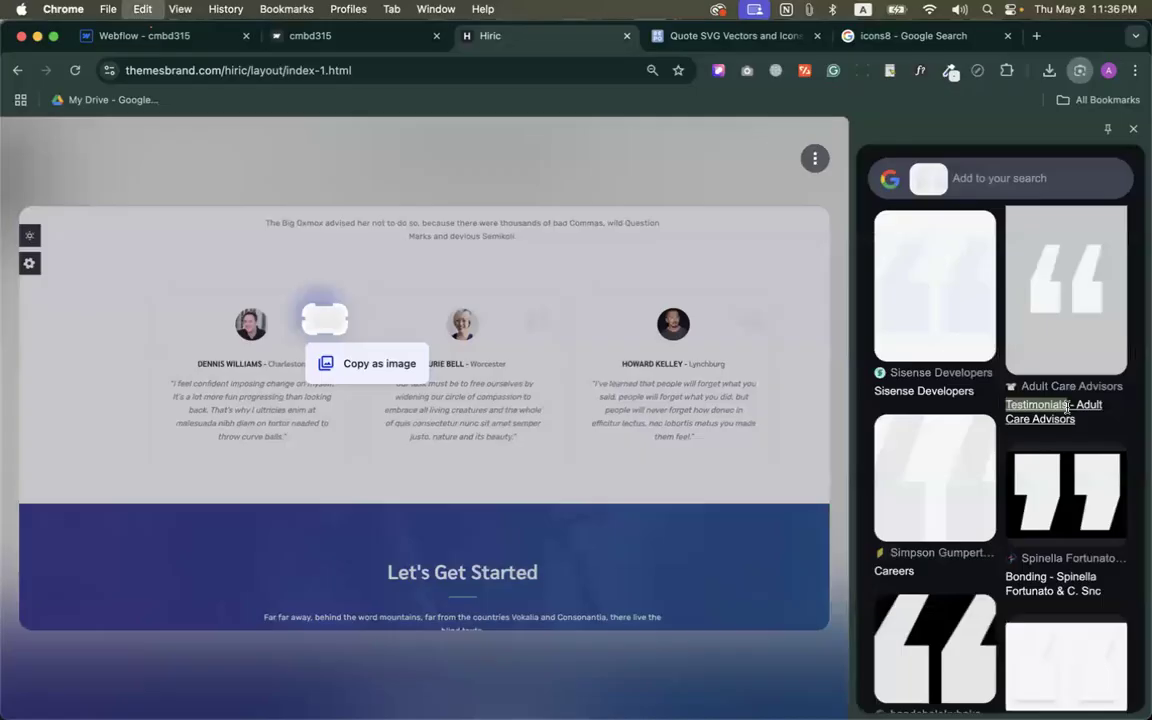
{"action": "left_click", "coordinate": [697, 38]}
{"action": "scroll", "coordinate": [306, 180], "scroll_direction": "up", "scroll_amount": 5}
{"action": "left_click", "coordinate": [209, 141]}
{"action": "key", "text": "super+v"}
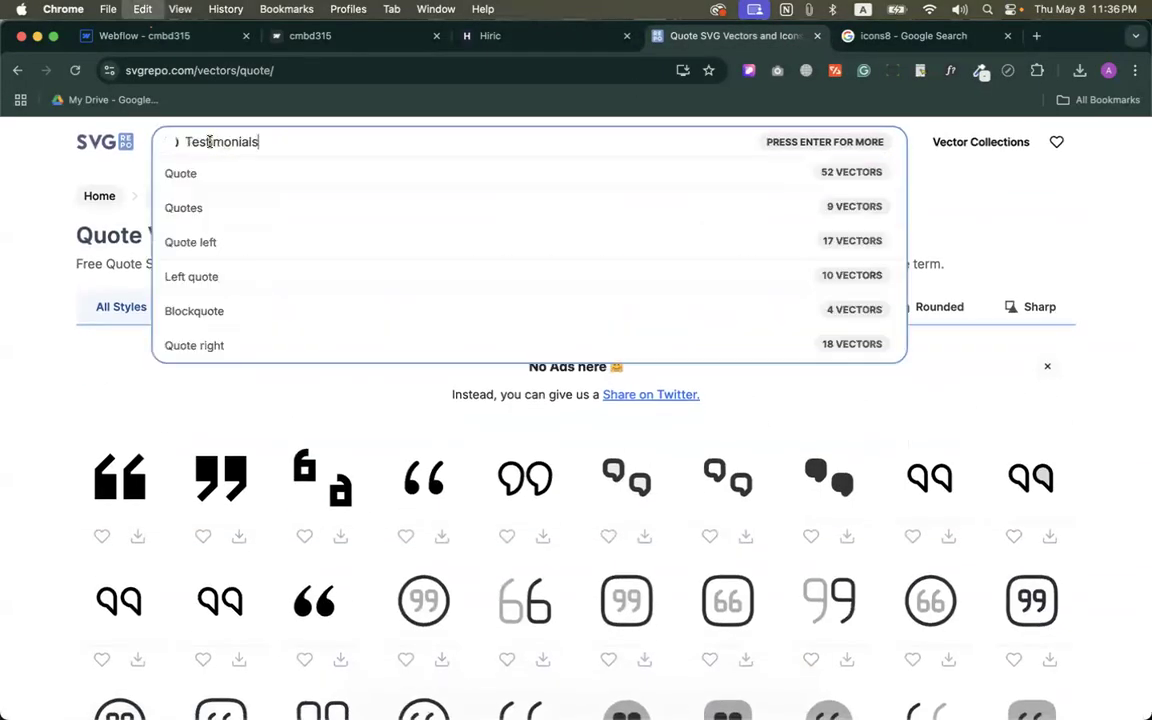
{"action": "key", "text": "Return"}
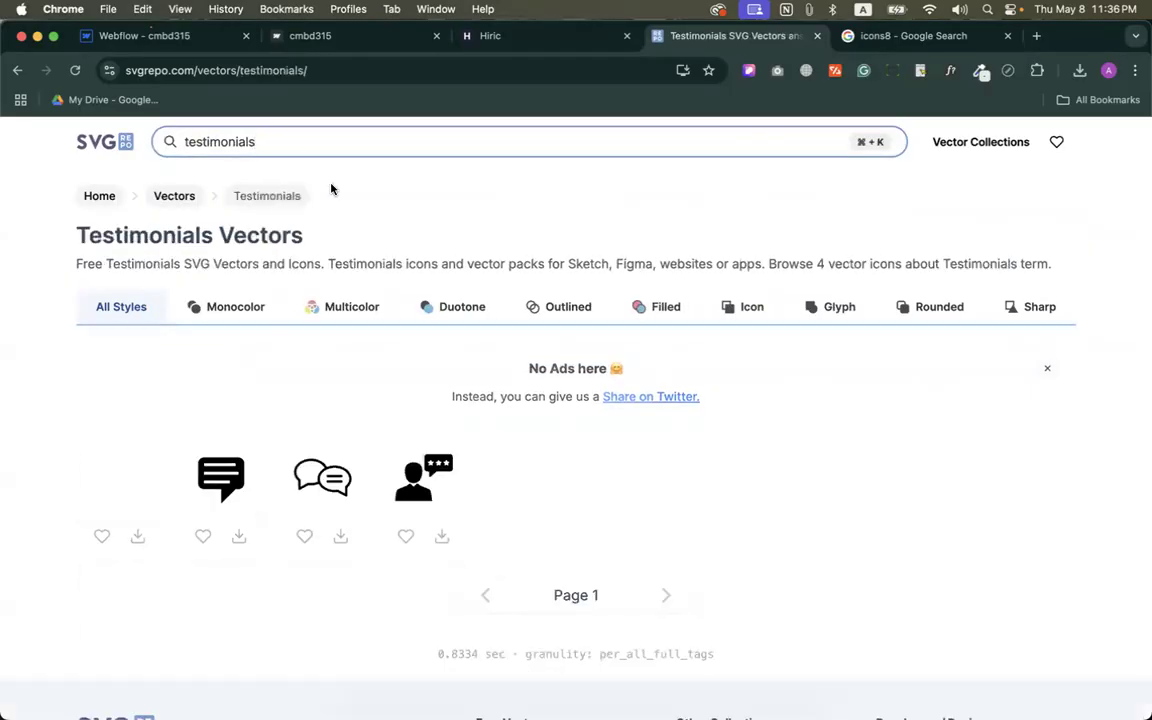
Search Google for "Testimonials icon name" in a new tab beside the SVG Repo one.
{"action": "right_click", "coordinate": [694, 35]}
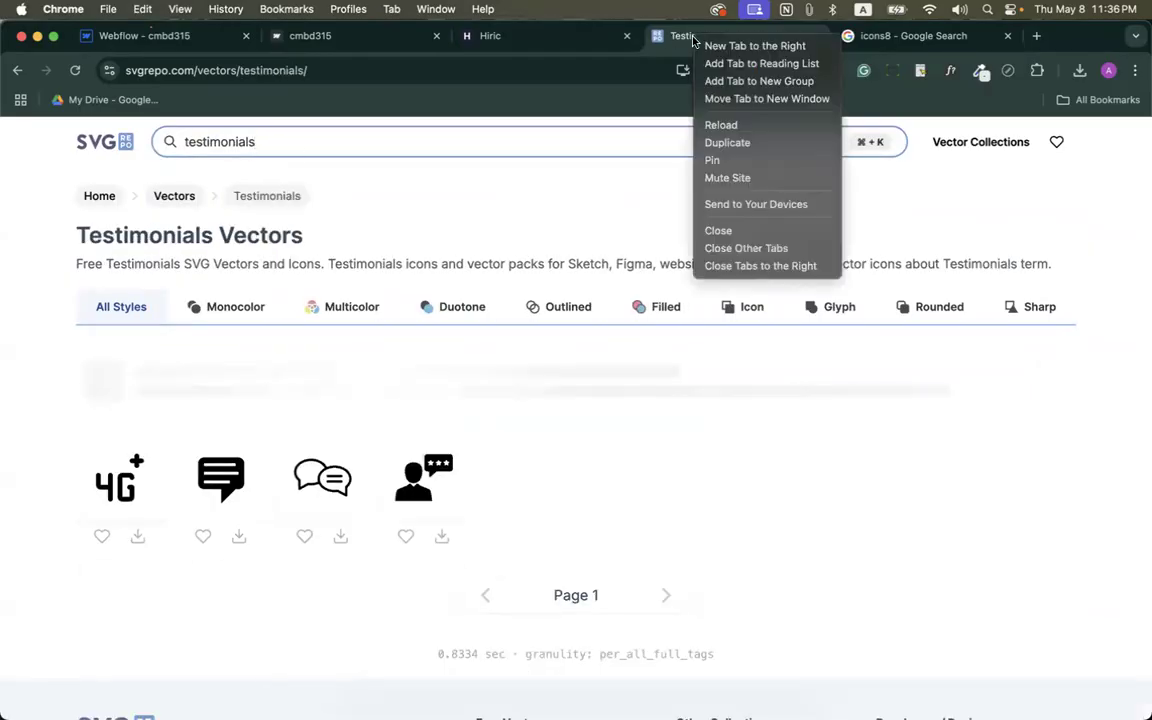
{"action": "left_click", "coordinate": [707, 44]}
{"action": "key", "text": "super+v"}
{"action": "type", "text": "icon nam"}
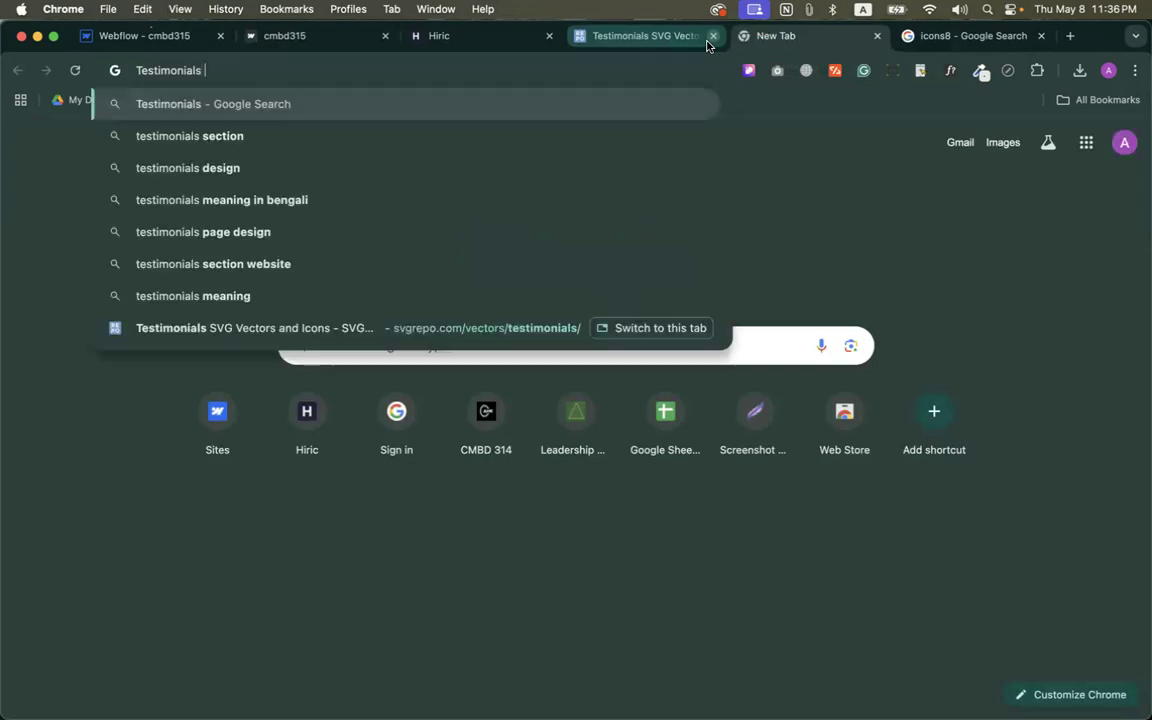
{"action": "type", "text": "e"}
{"action": "key", "text": "Return"}
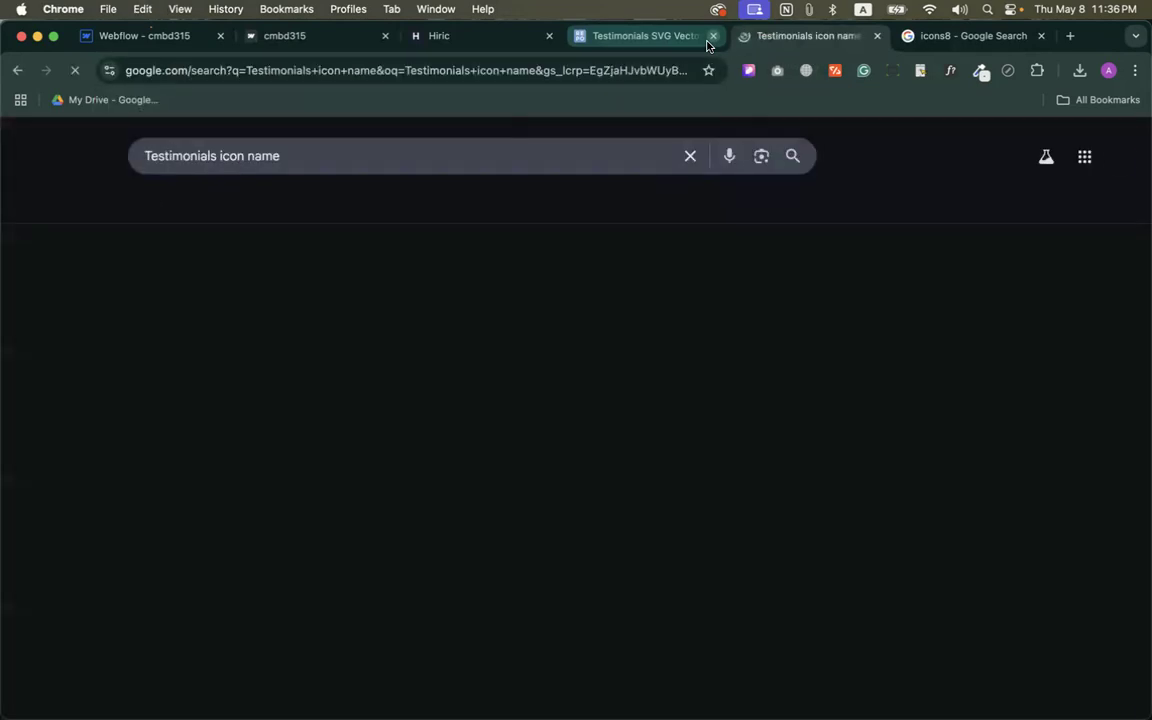
Open the Flaticon testimonial icons result and check what the solid double quote mark icon is called.
{"action": "left_click", "coordinate": [289, 289]}
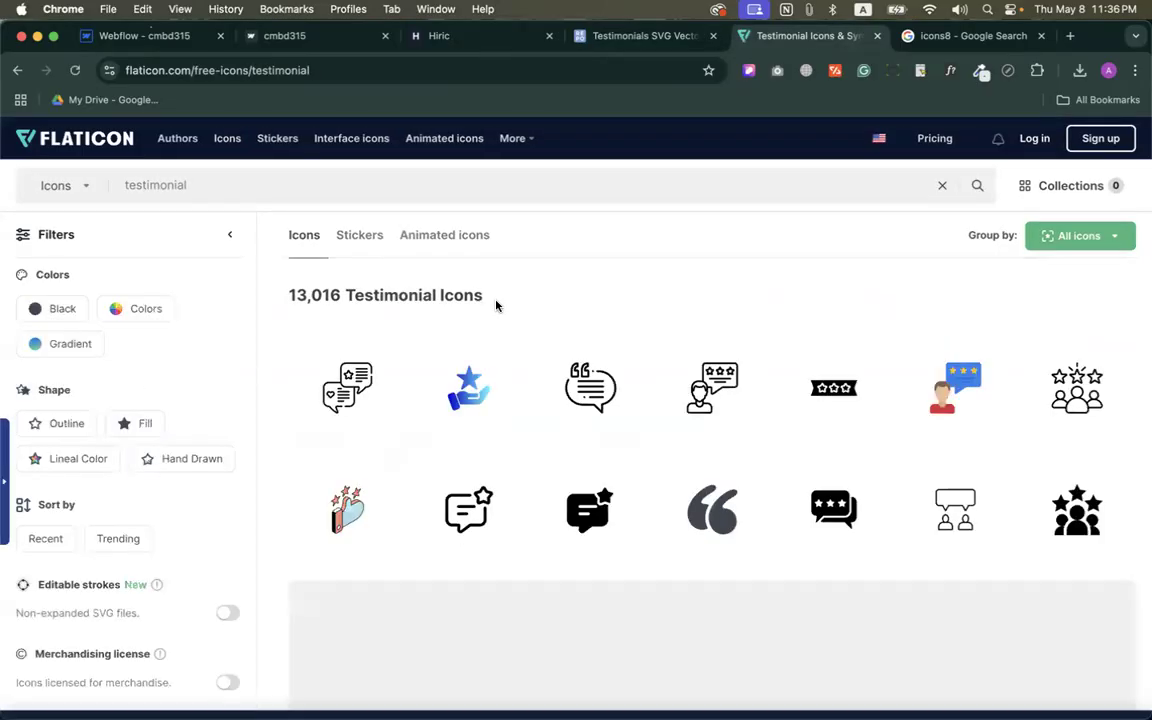
{"action": "scroll", "coordinate": [600, 410], "scroll_direction": "down", "scroll_amount": 2}
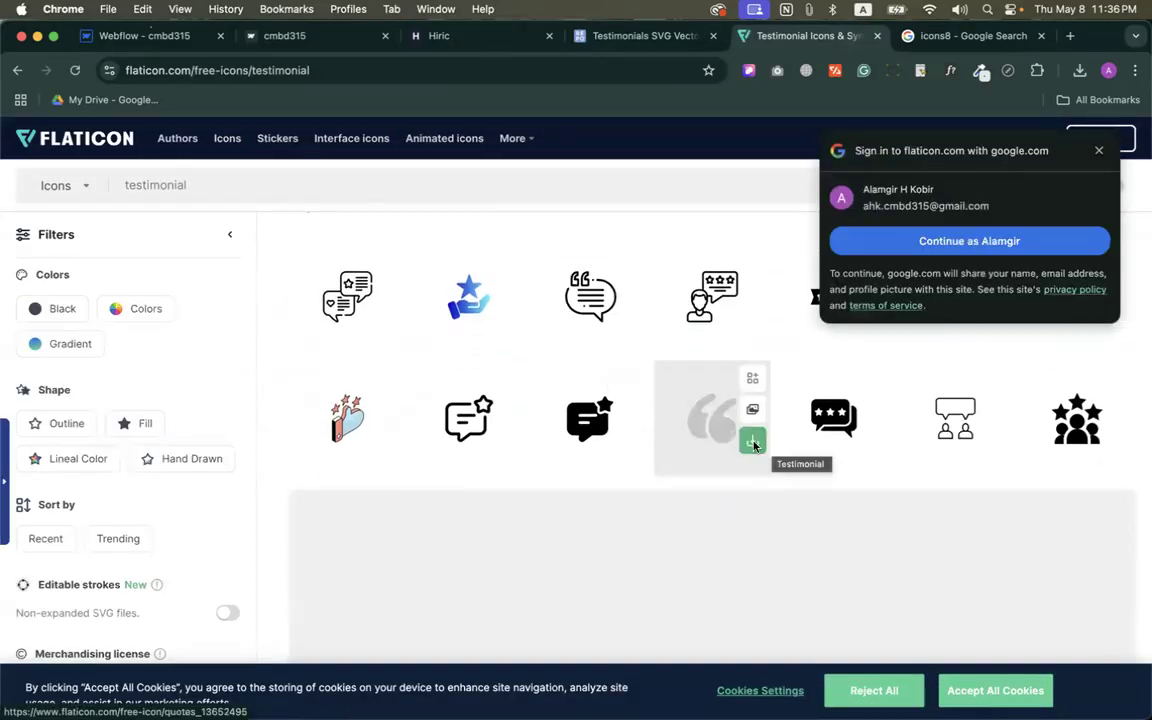
{"action": "left_click", "coordinate": [707, 440]}
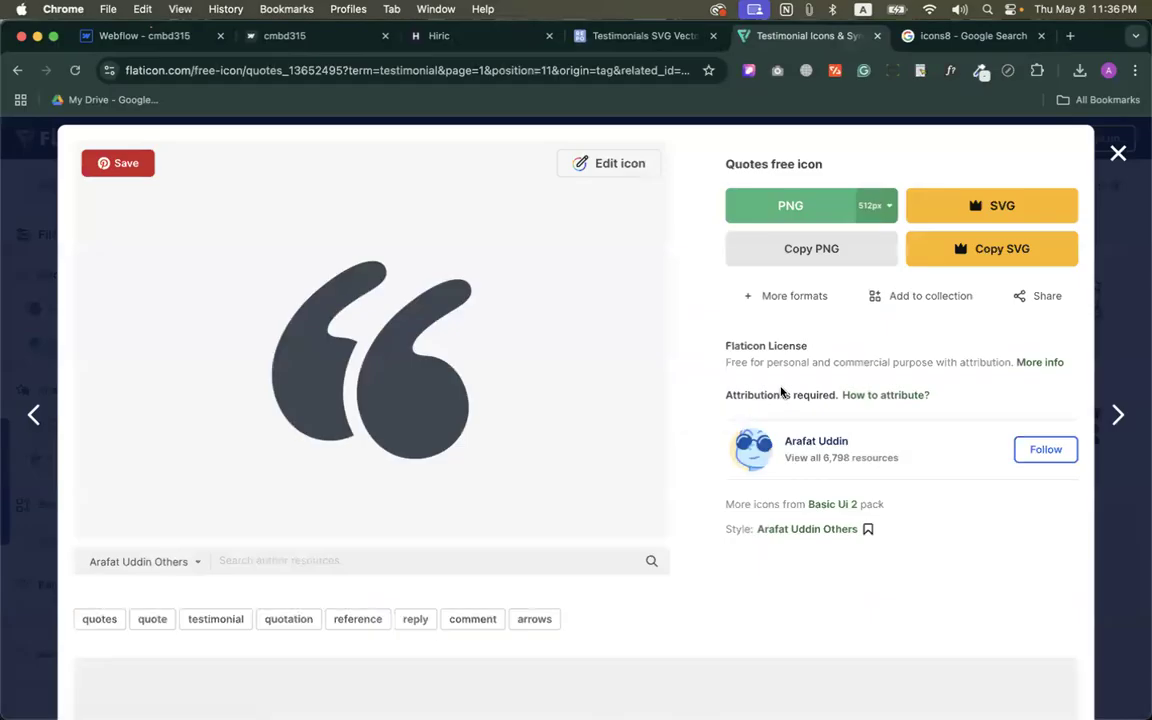
{"action": "left_click_drag", "start_coordinate": [724, 163], "coordinate": [760, 166]}
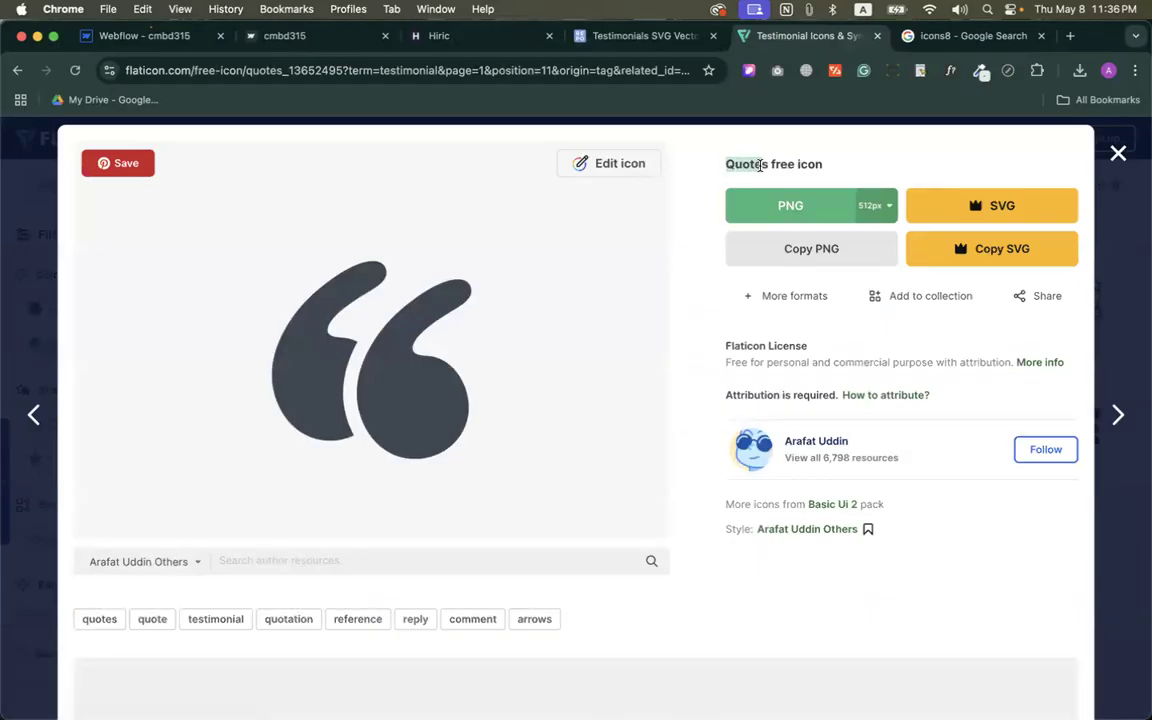
Return to SVG Repo's quote results and open the square Quote Left icon in the vector editor.
{"action": "left_click", "coordinate": [640, 35]}
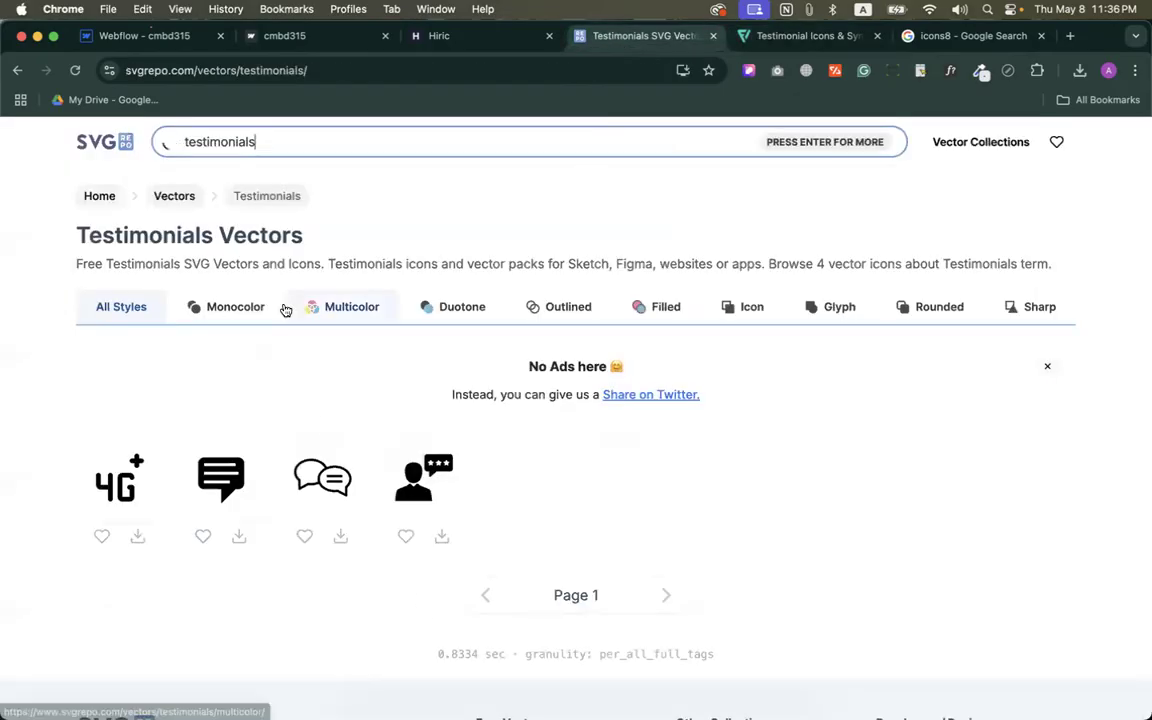
{"action": "left_click", "coordinate": [17, 70]}
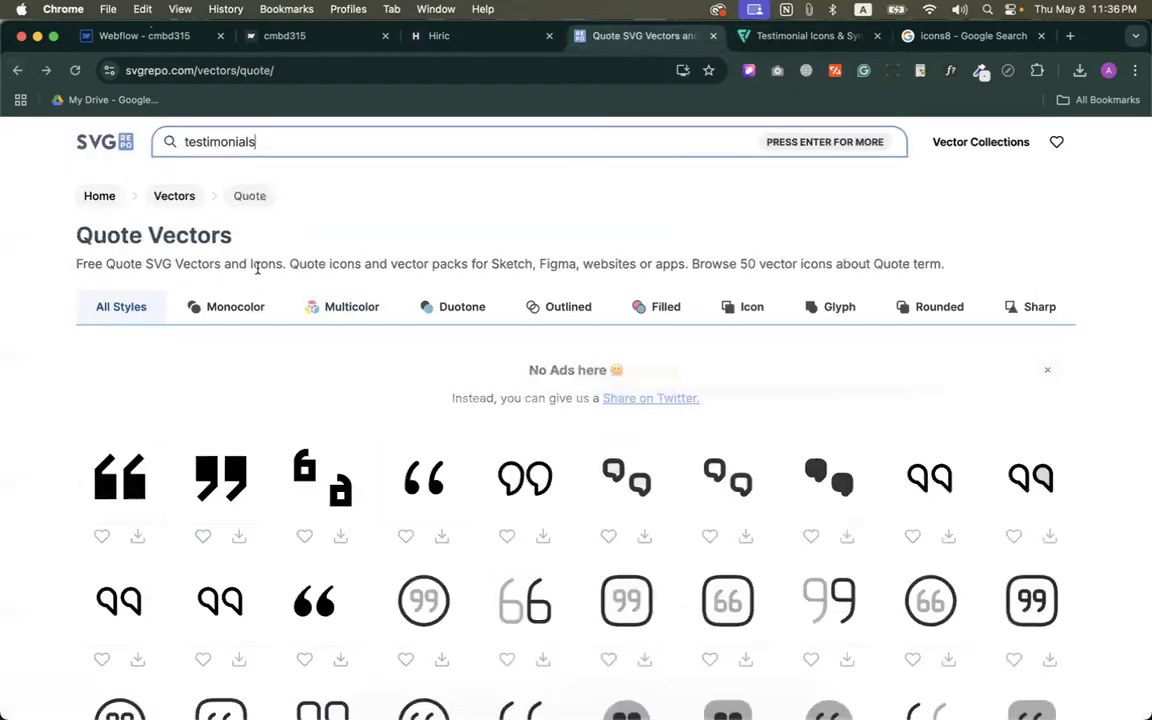
{"action": "scroll", "coordinate": [381, 348], "scroll_direction": "down", "scroll_amount": 1}
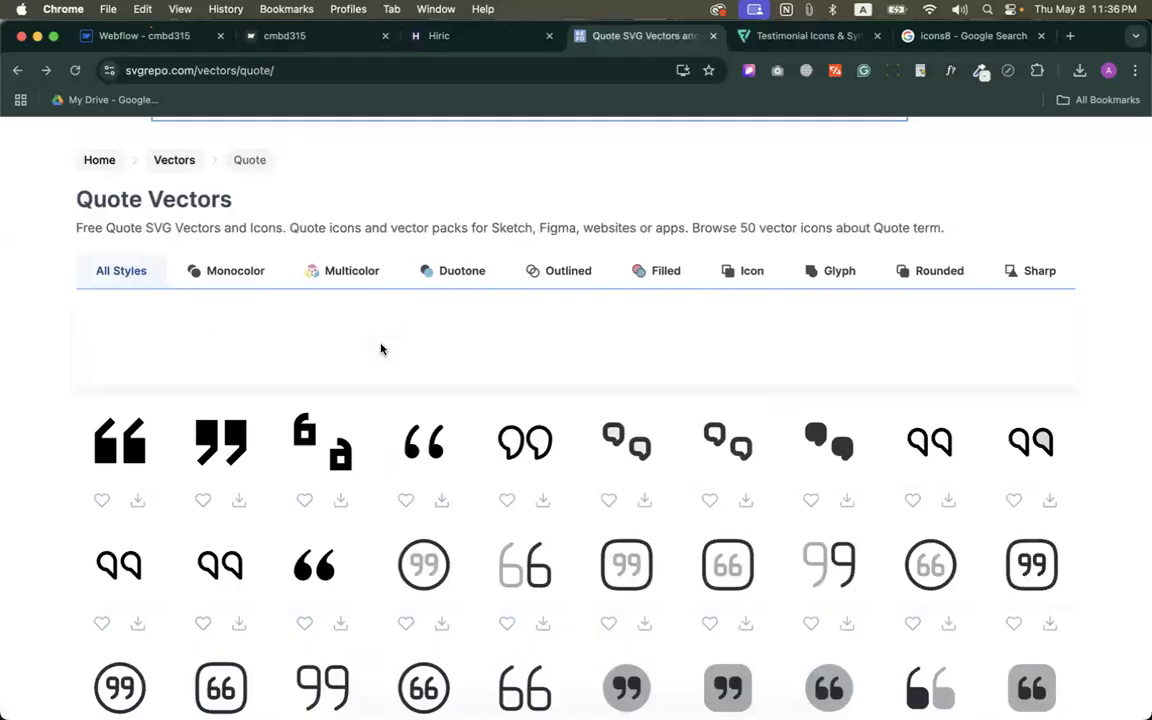
{"action": "scroll", "coordinate": [381, 348], "scroll_direction": "down", "scroll_amount": 1}
{"action": "left_click", "coordinate": [122, 378]}
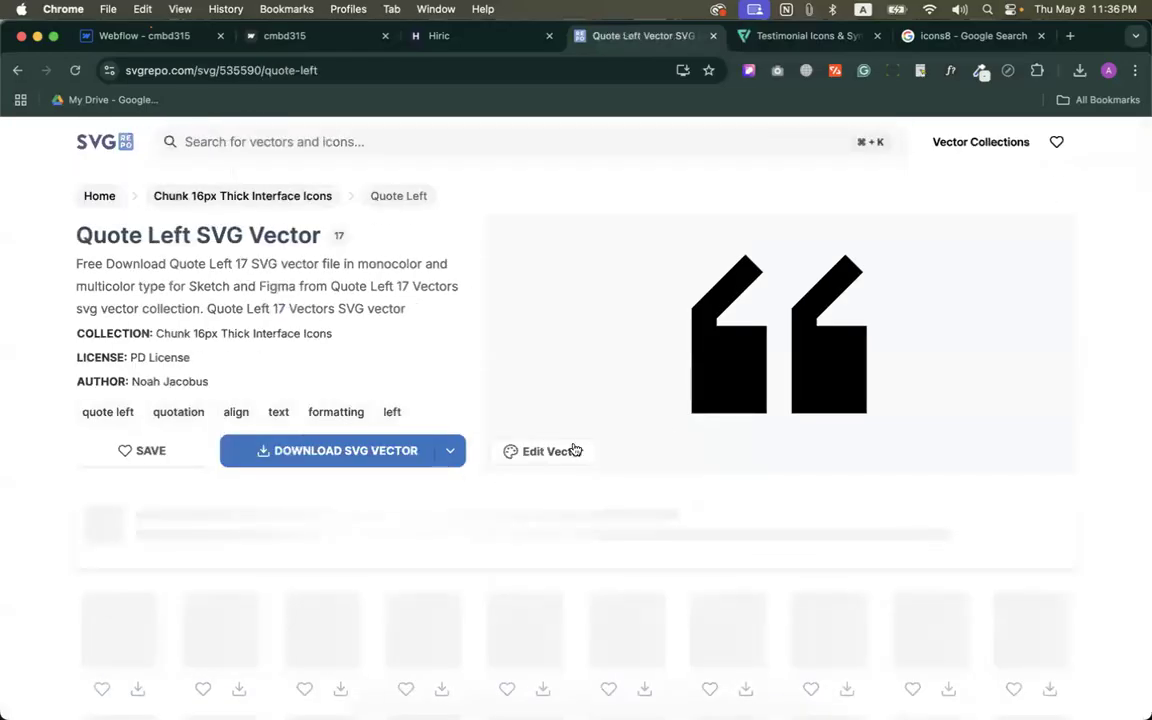
{"action": "left_click", "coordinate": [517, 450]}
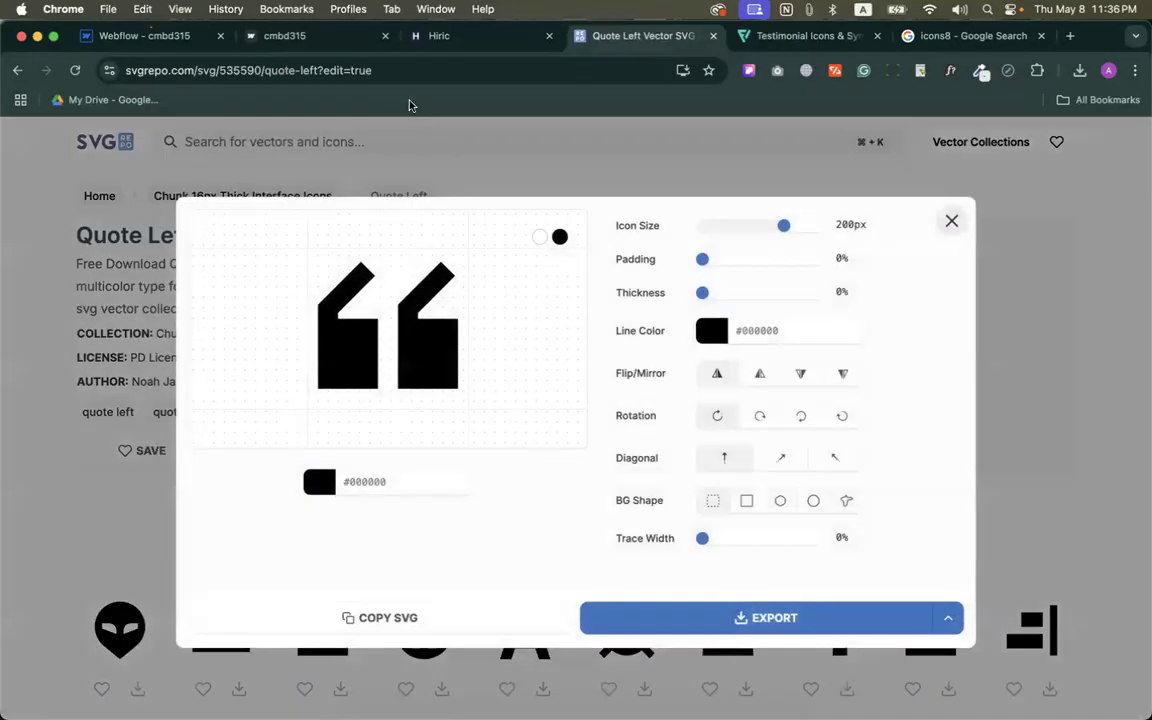
Close the Lens results on the Hiric page and pick the first testimonial card's quote mark colour, #EDEDED.
{"action": "left_click", "coordinate": [318, 40]}
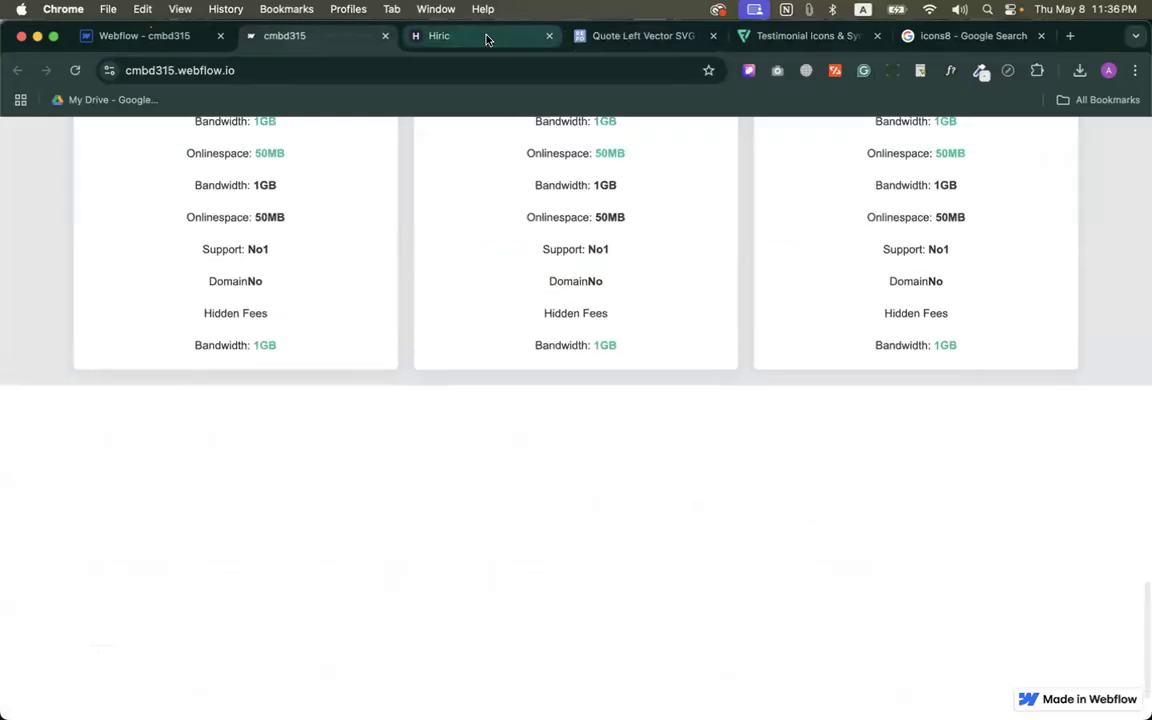
{"action": "left_click", "coordinate": [437, 31]}
{"action": "left_click", "coordinate": [950, 70]}
{"action": "left_click", "coordinate": [930, 100]}
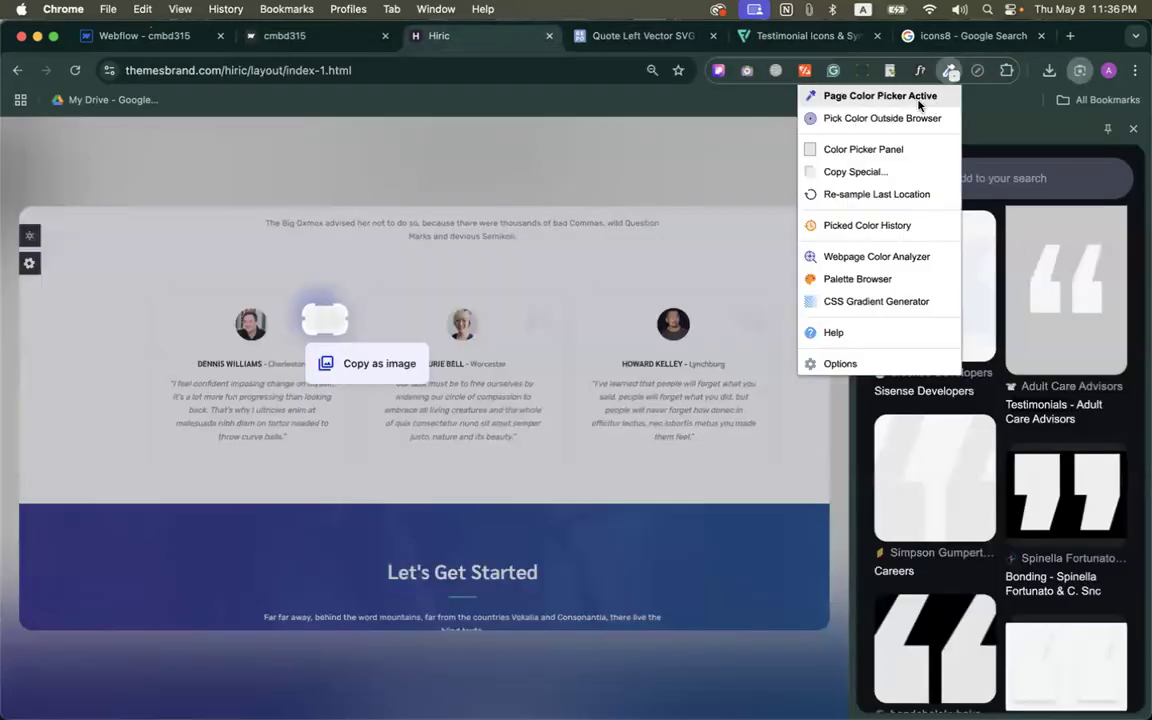
{"action": "left_click", "coordinate": [1132, 129]}
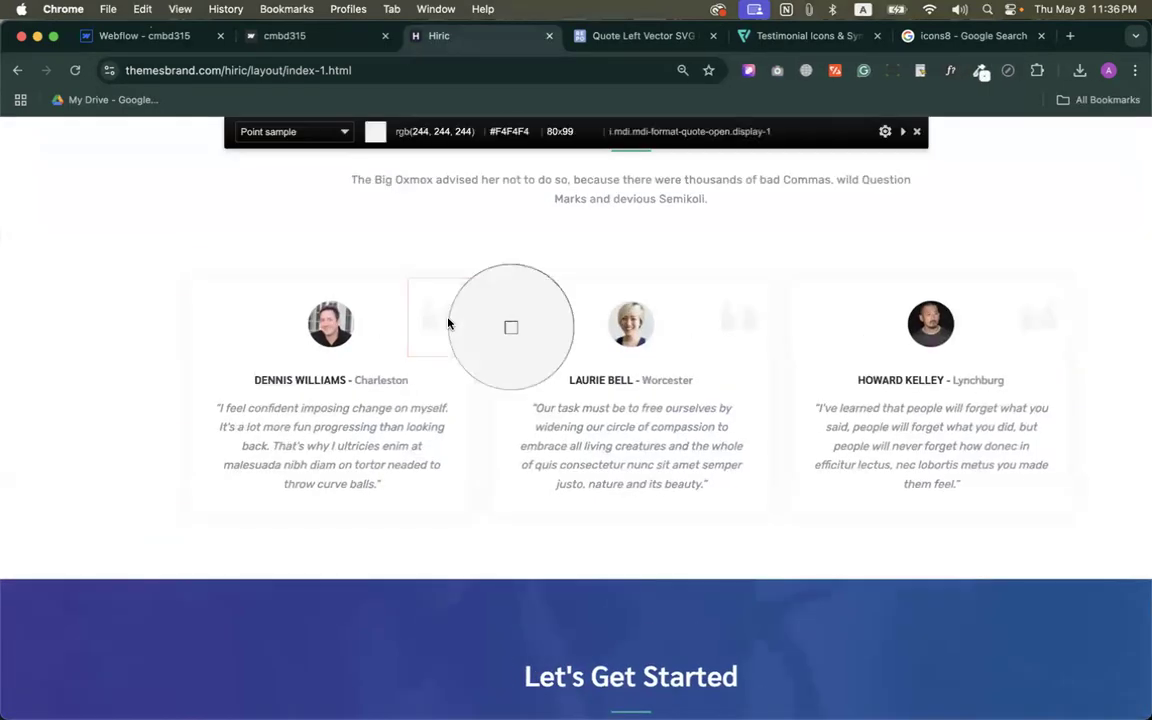
{"action": "left_click", "coordinate": [449, 322]}
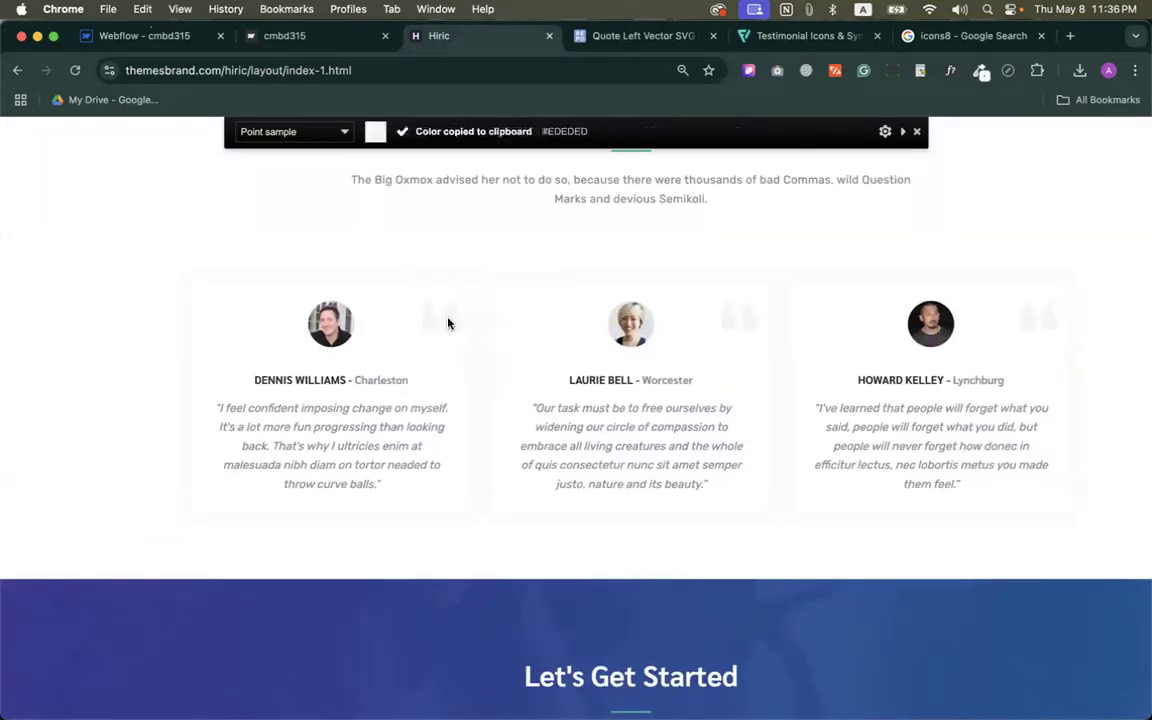
Recolour the Quote Left icon on SVG Repo to #EDEDED and export it.
{"action": "left_click", "coordinate": [620, 36]}
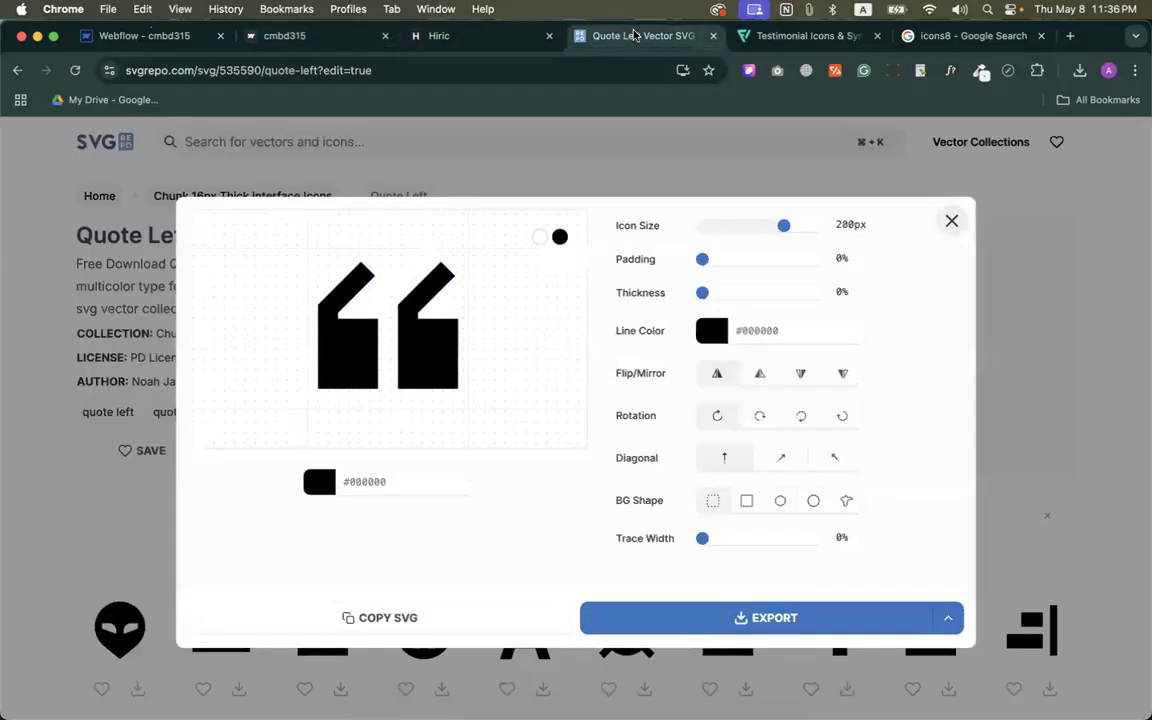
{"action": "left_click", "coordinate": [407, 479]}
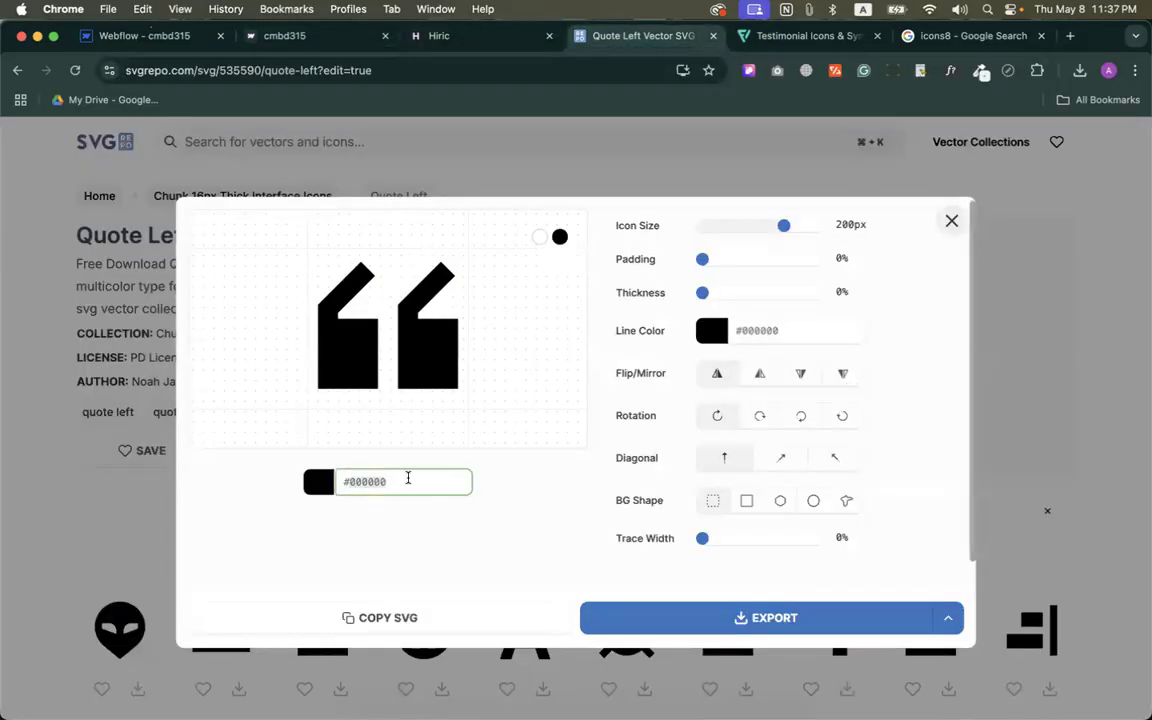
{"action": "key", "text": "super+v"}
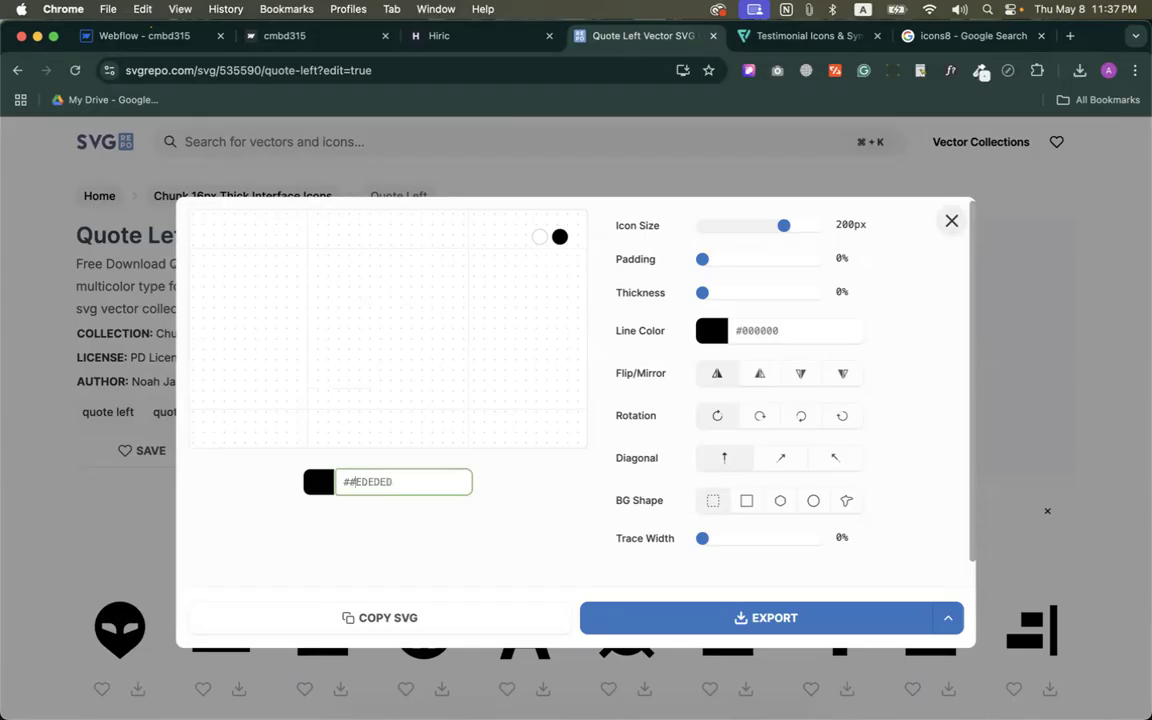
{"action": "key", "text": "BackSpace"}
{"action": "left_click", "coordinate": [545, 499]}
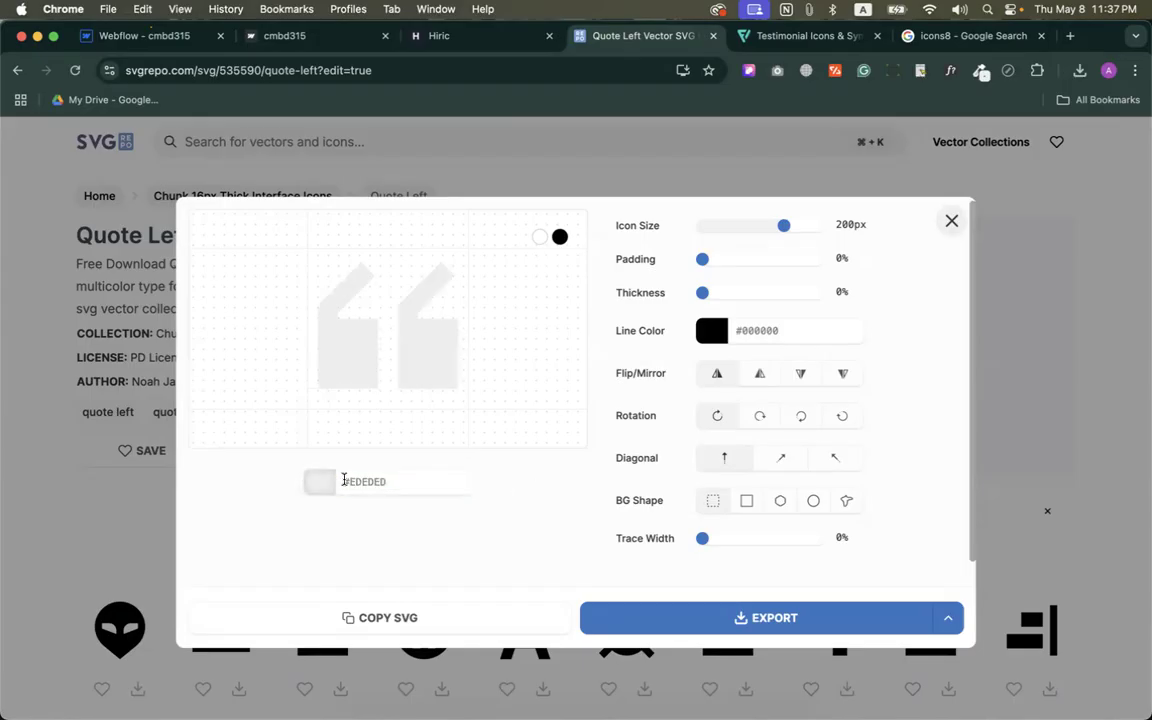
{"action": "left_click", "coordinate": [710, 612]}
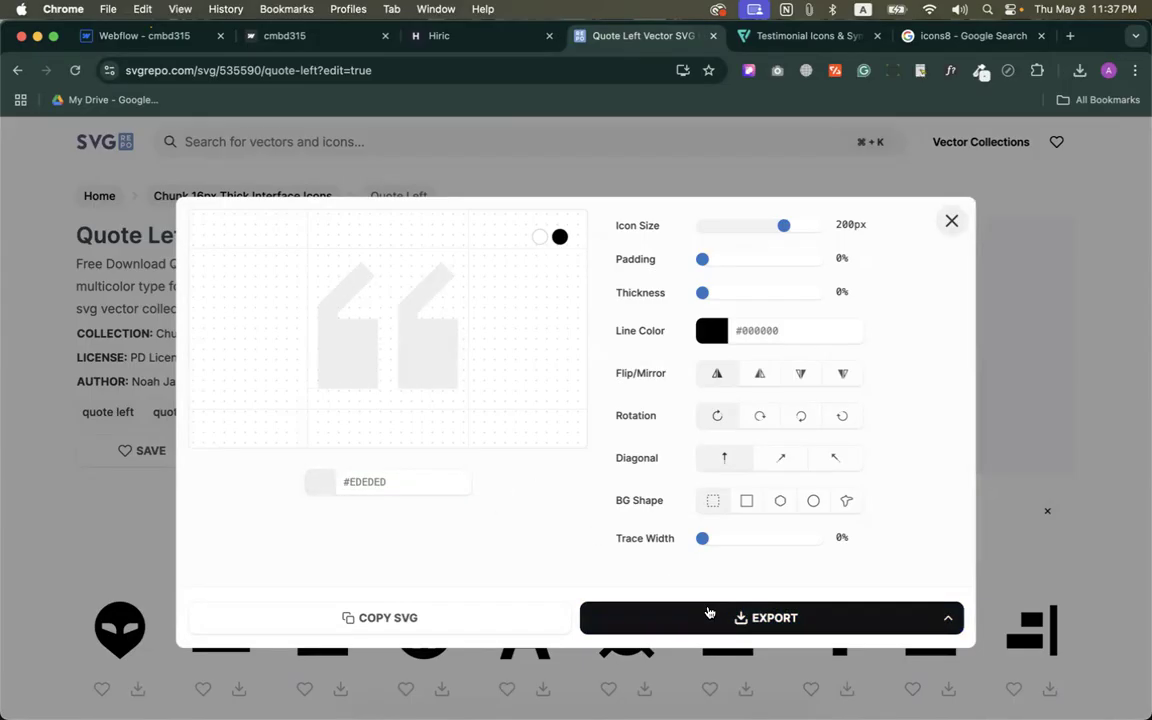
Switch to the Webflow designer and insert the downloaded quote icon above the portrait in the first testimonial card.
{"action": "left_click", "coordinate": [289, 42]}
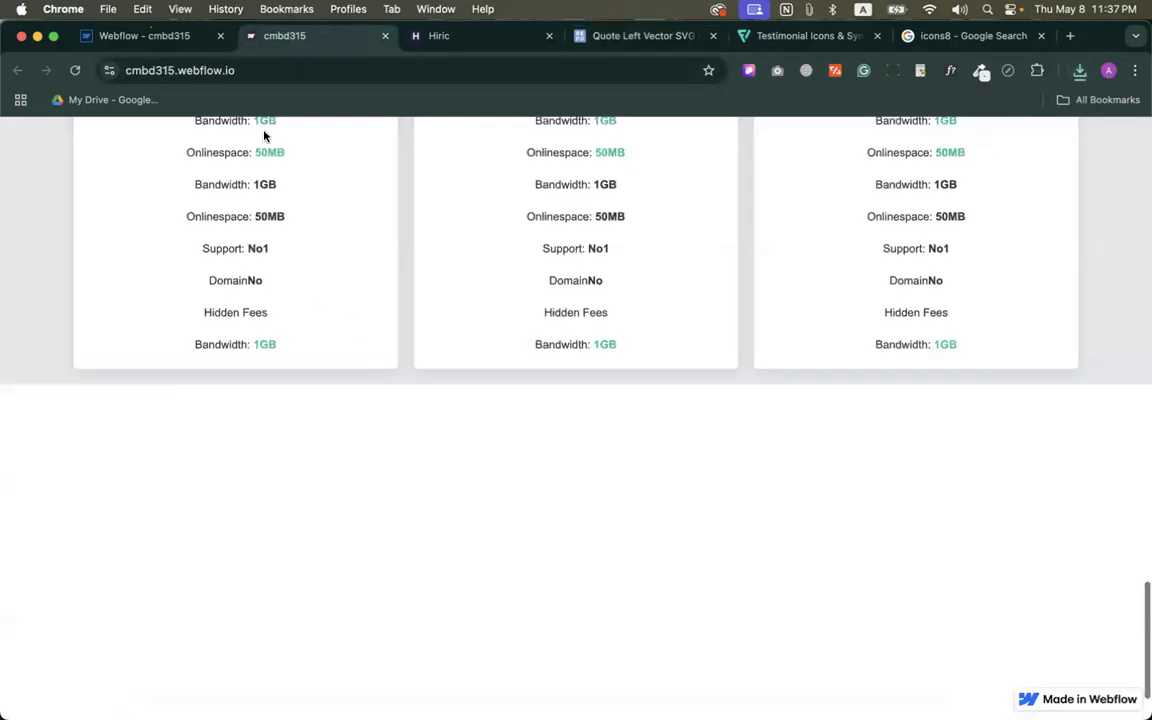
{"action": "left_click", "coordinate": [172, 42]}
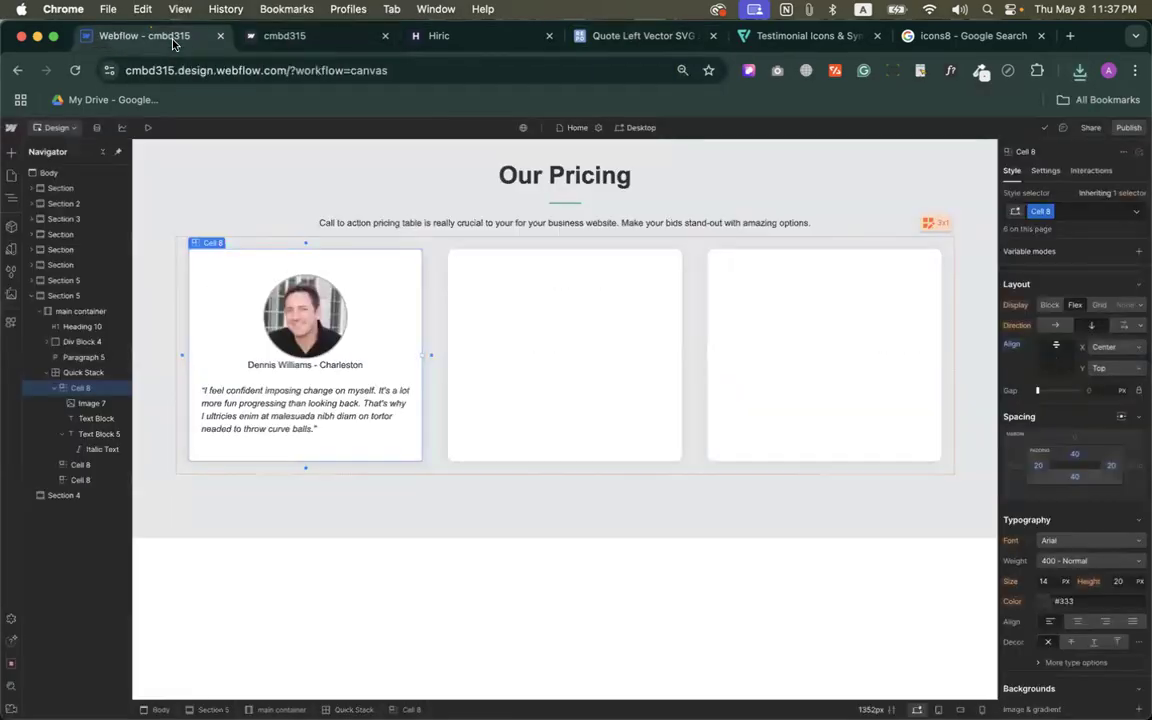
{"action": "left_click", "coordinate": [1080, 72]}
{"action": "left_click_drag", "start_coordinate": [958, 147], "coordinate": [854, 299]}
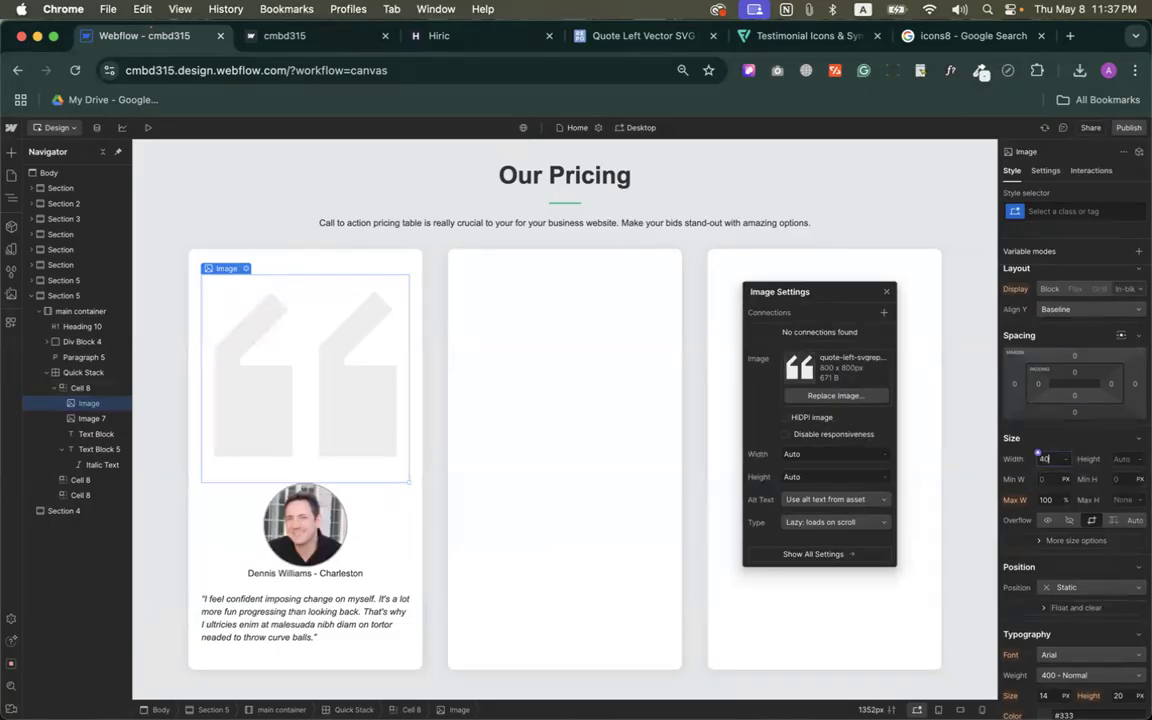
Set the quote icon's width to 52 px and align it to the end of the card.
{"action": "key", "text": "Return"}
{"action": "key", "text": "Up"}
{"action": "key", "text": "Up"}
{"action": "key", "text": "Up"}
{"action": "key", "text": "Up"}
{"action": "key", "text": "Up"}
{"action": "key", "text": "Up"}
{"action": "key", "text": "Up"}
{"action": "key", "text": "Up"}
{"action": "key", "text": "Up"}
{"action": "key", "text": "Up"}
{"action": "key", "text": "Up"}
{"action": "key", "text": "Up"}
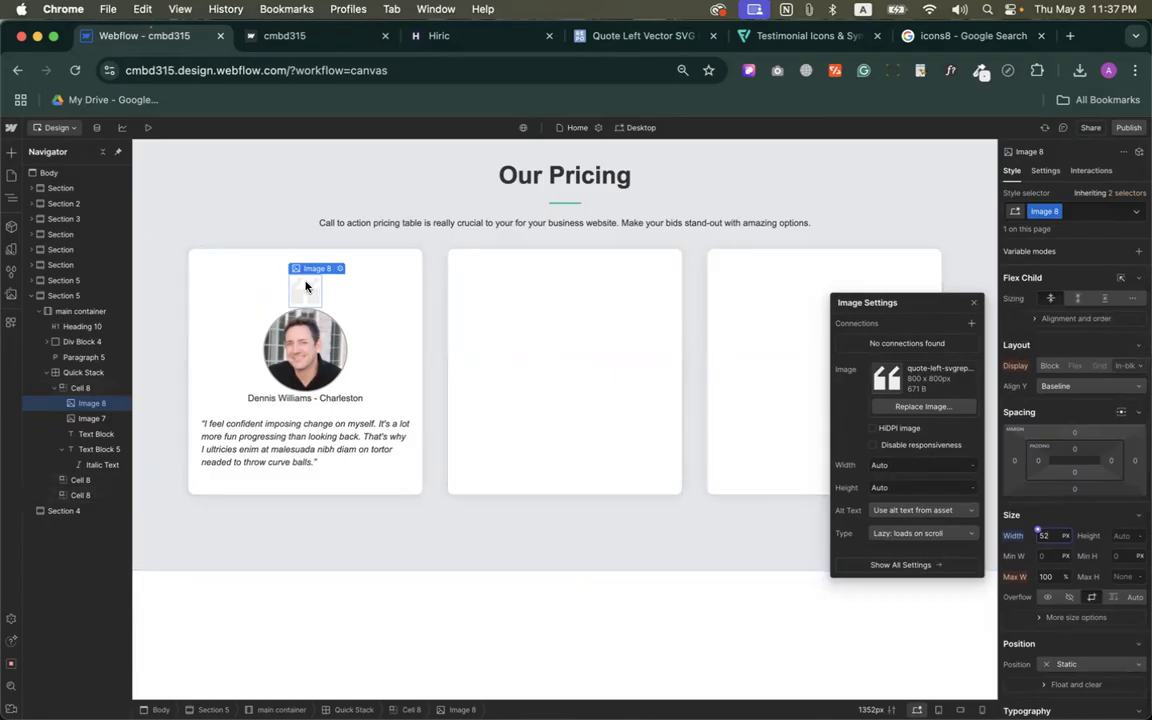
{"action": "left_click", "coordinate": [1050, 320]}
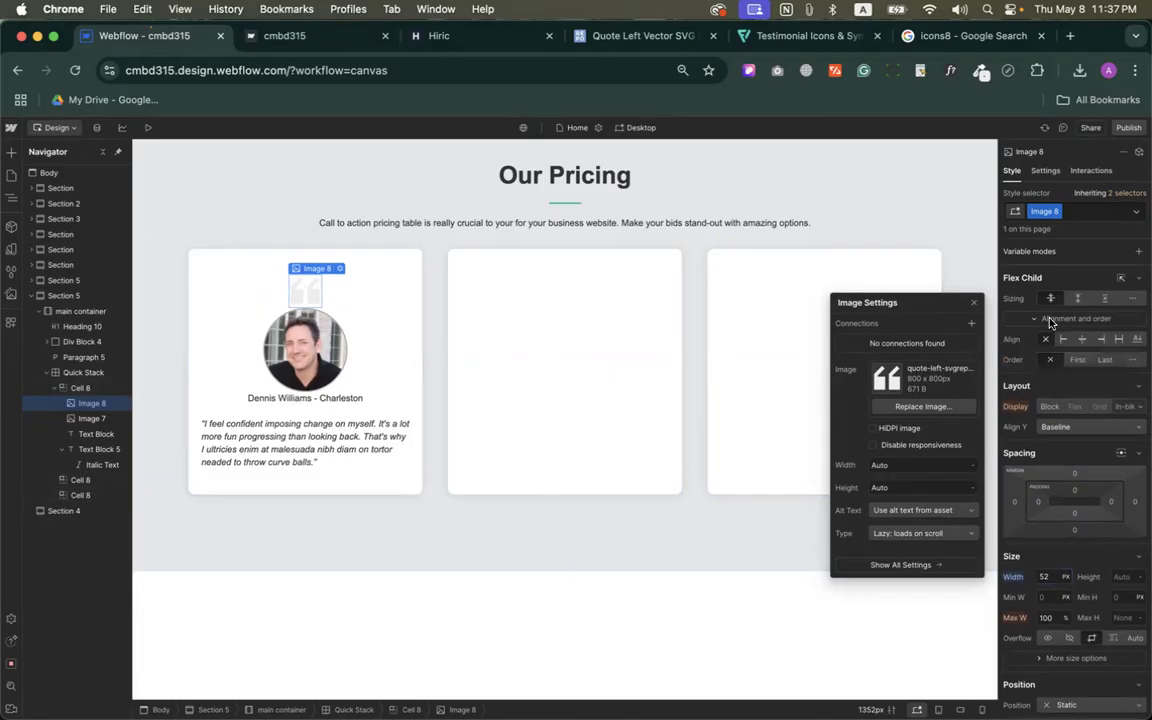
{"action": "left_click", "coordinate": [1098, 339]}
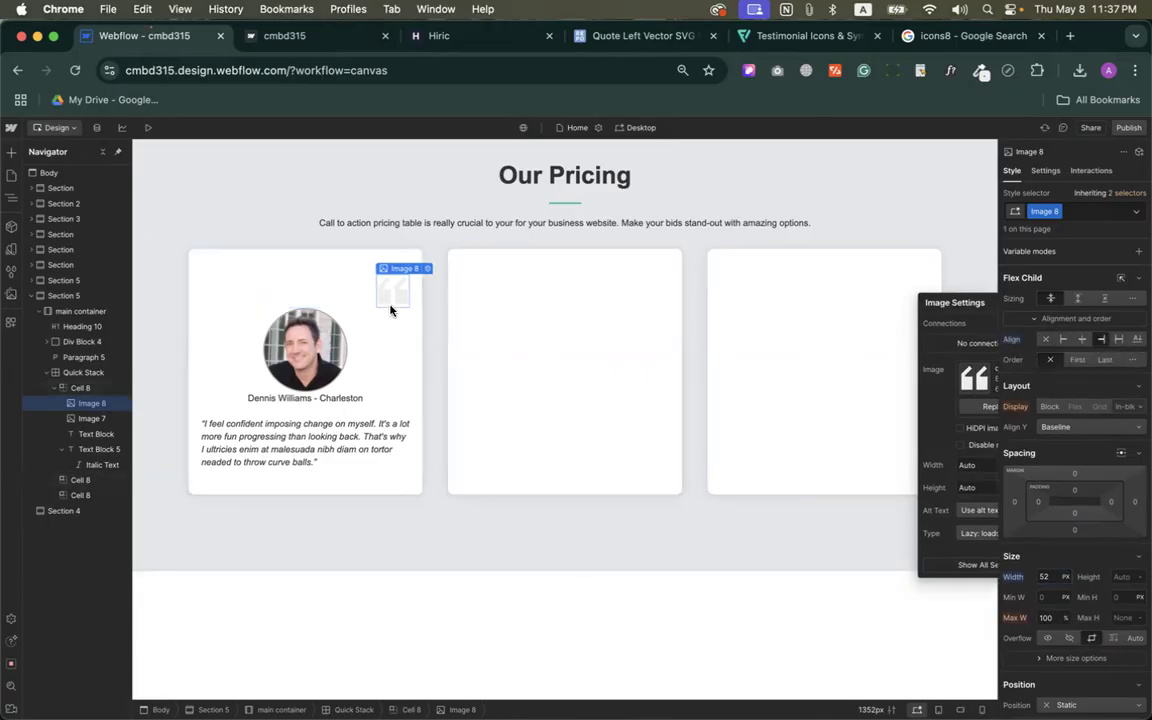
Compare with the Hiric testimonial cards and try to raise the portrait beside the quote icon with a negative top margin.
{"action": "left_click", "coordinate": [300, 36]}
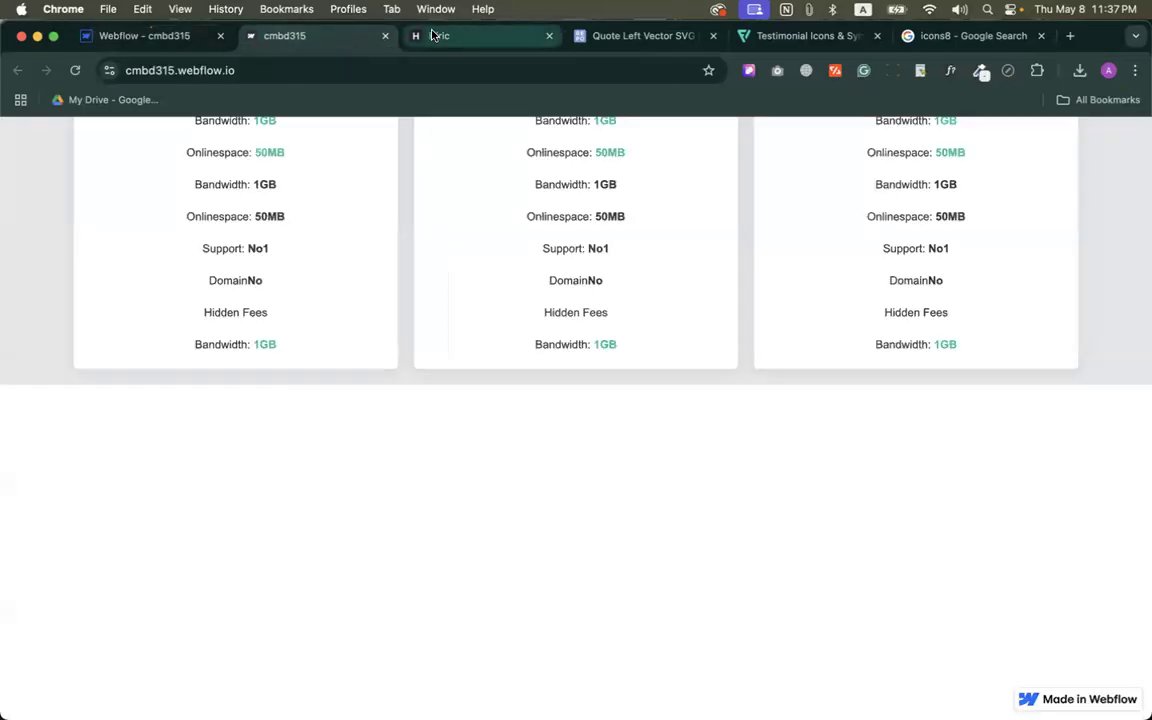
{"action": "left_click", "coordinate": [435, 36]}
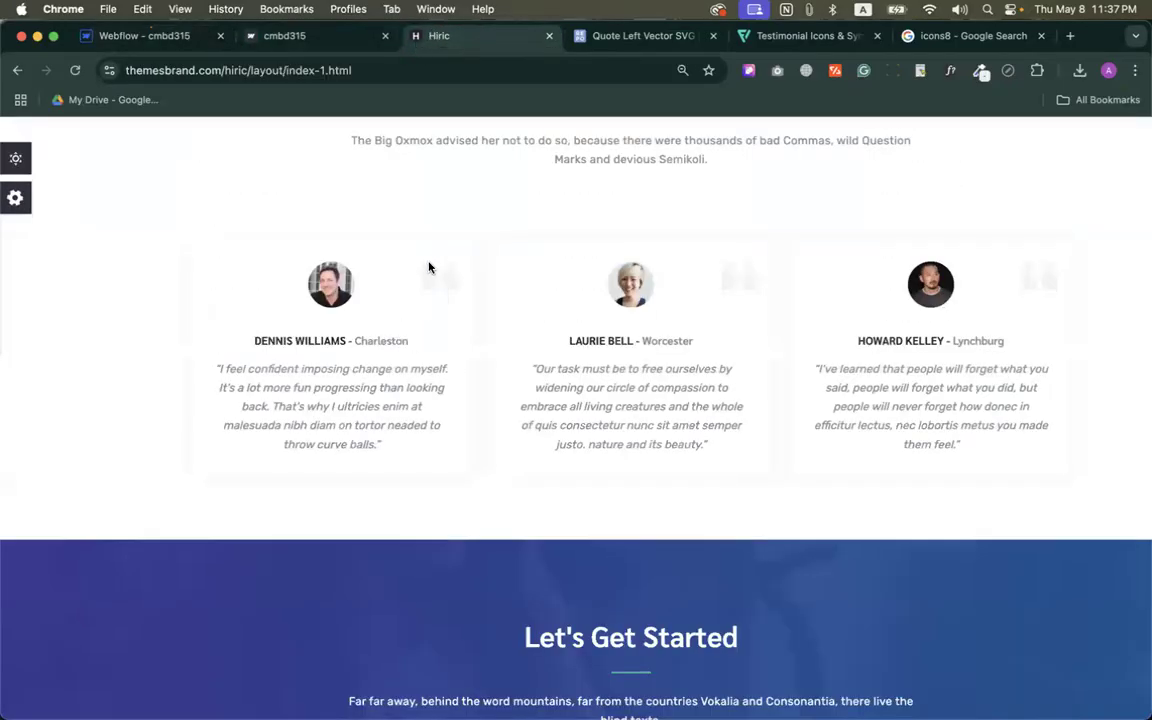
{"action": "left_click", "coordinate": [158, 37]}
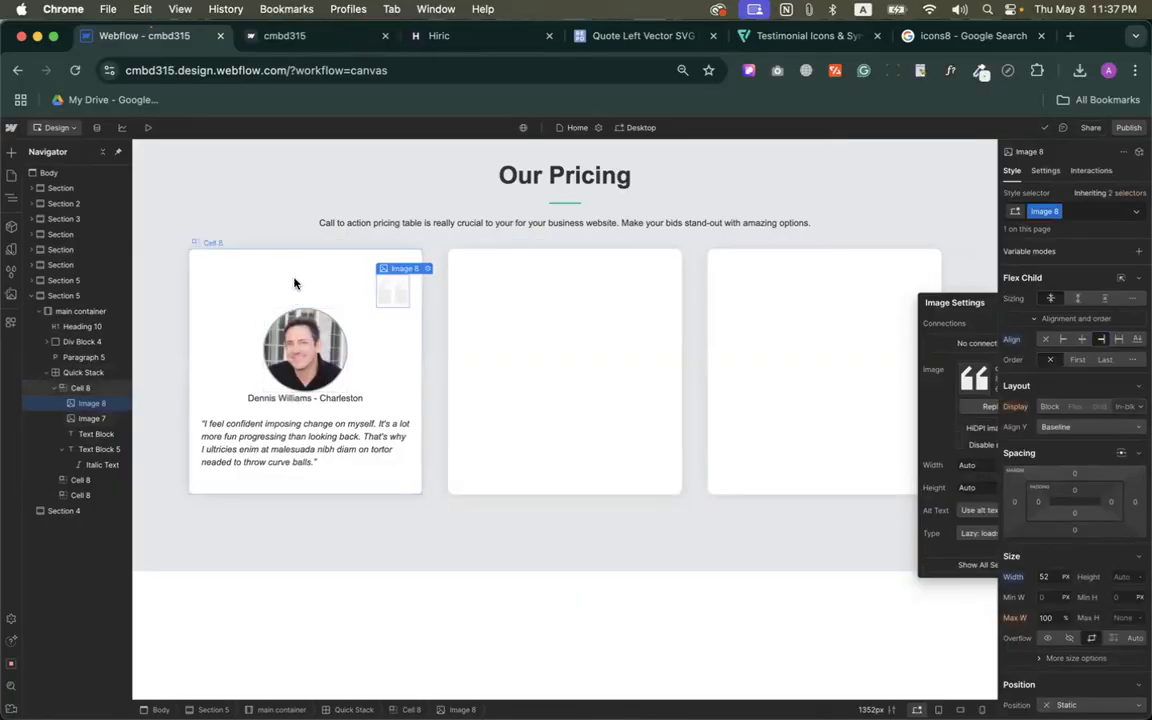
{"action": "left_click", "coordinate": [305, 358]}
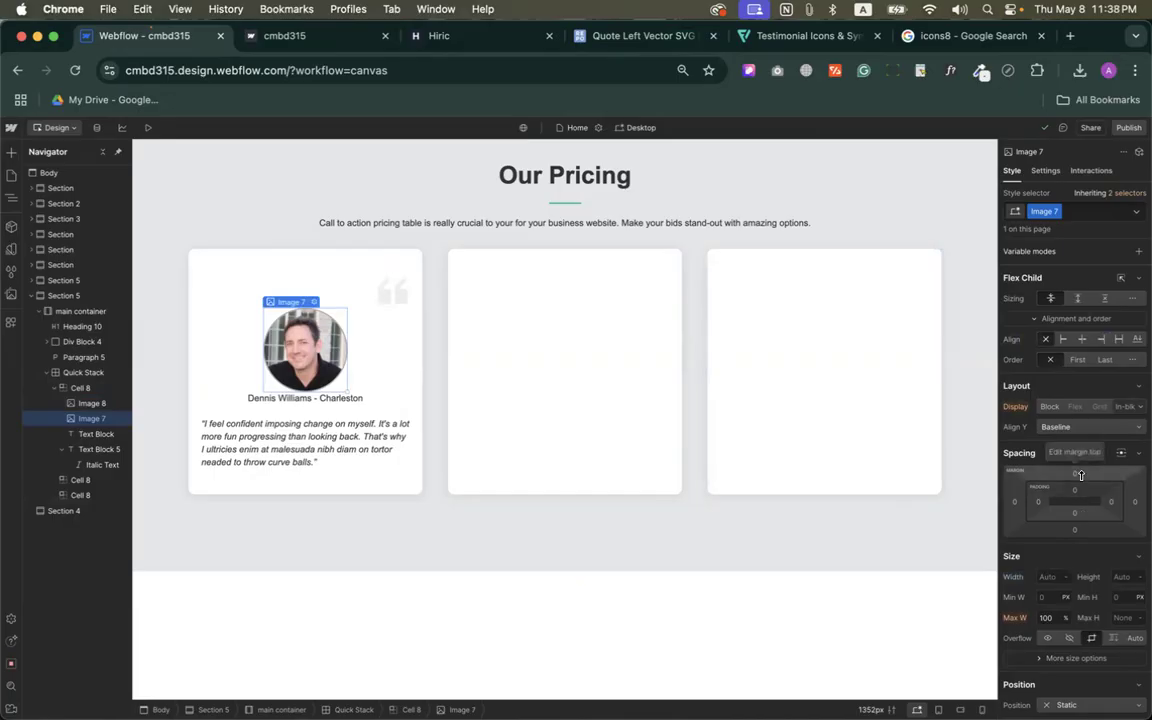
{"action": "left_click_drag", "start_coordinate": [1081, 482], "coordinate": [1080, 522]}
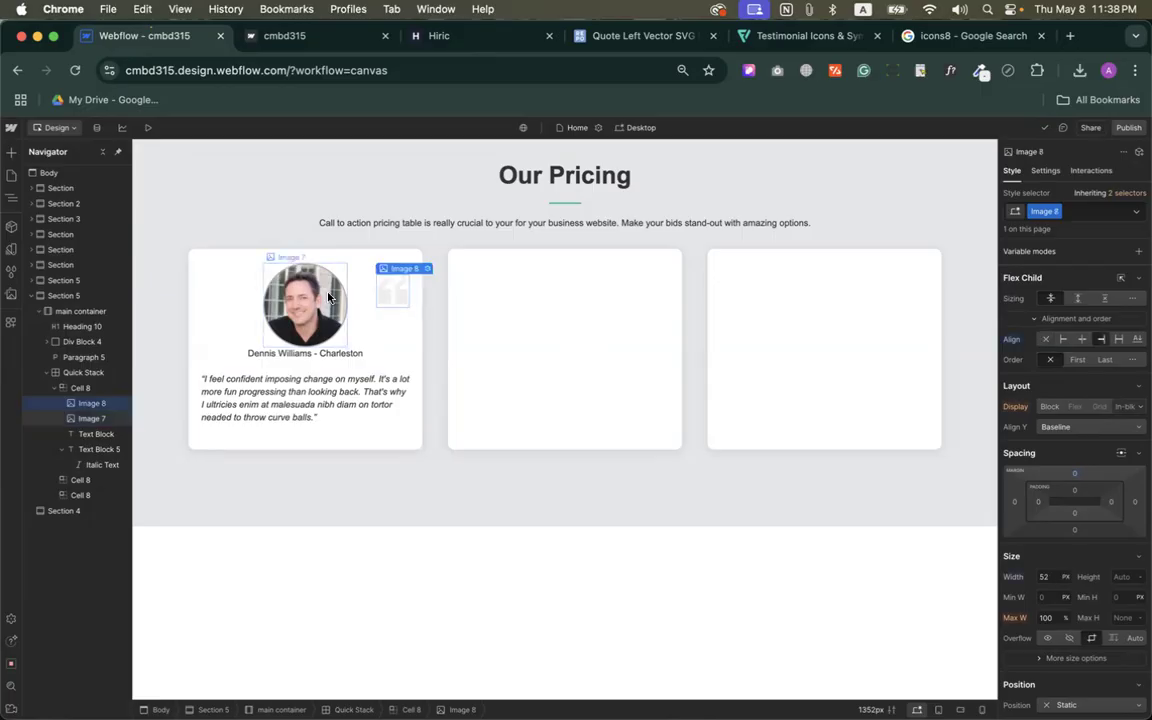
Reset the portrait's top margin to 0 and delete the quote icon from the first card.
{"action": "left_click", "coordinate": [1074, 473]}
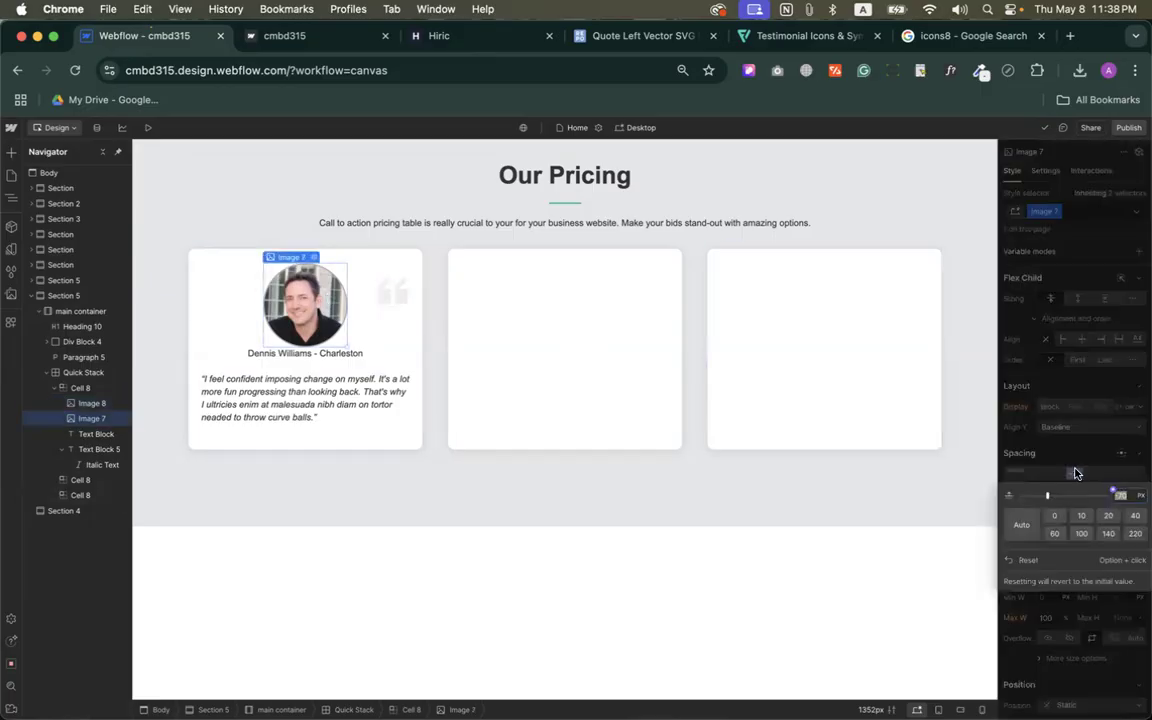
{"action": "left_click", "coordinate": [1050, 516]}
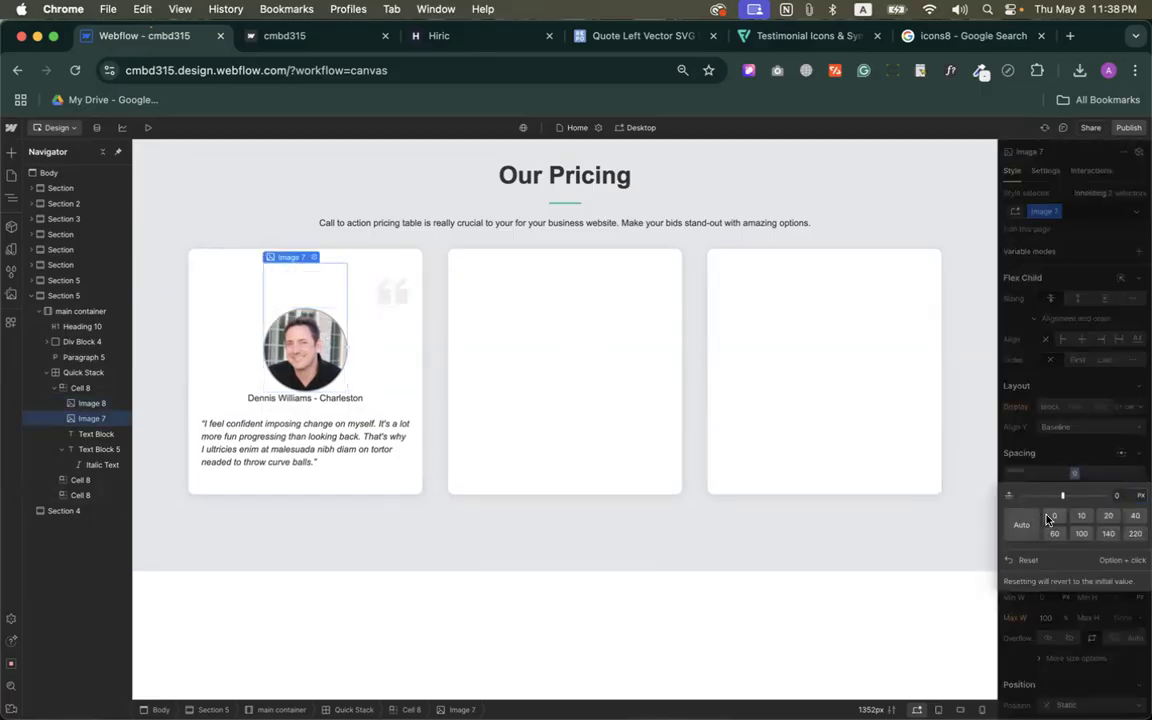
{"action": "left_click", "coordinate": [393, 296]}
{"action": "key", "text": "BackSpace"}
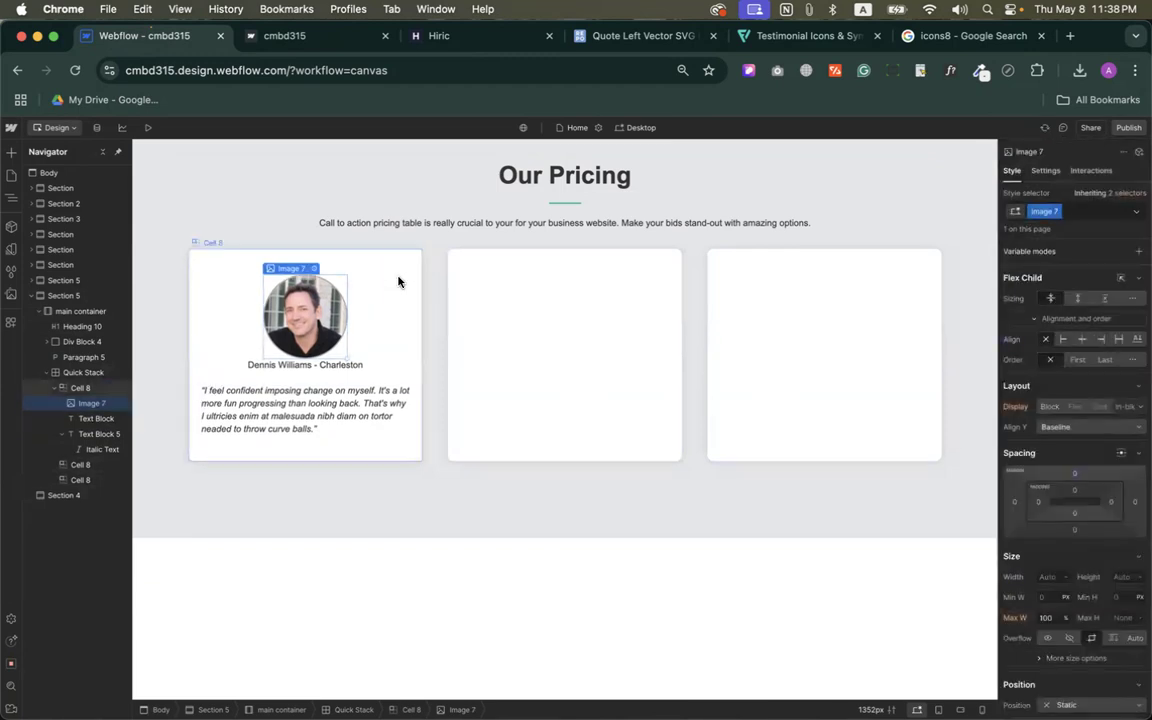
Add quote-left-svgrepo-com.svg from the image assets as the background image of the testimonial cards.
{"action": "left_click", "coordinate": [398, 282]}
{"action": "scroll", "coordinate": [1091, 480], "scroll_direction": "down", "scroll_amount": 5}
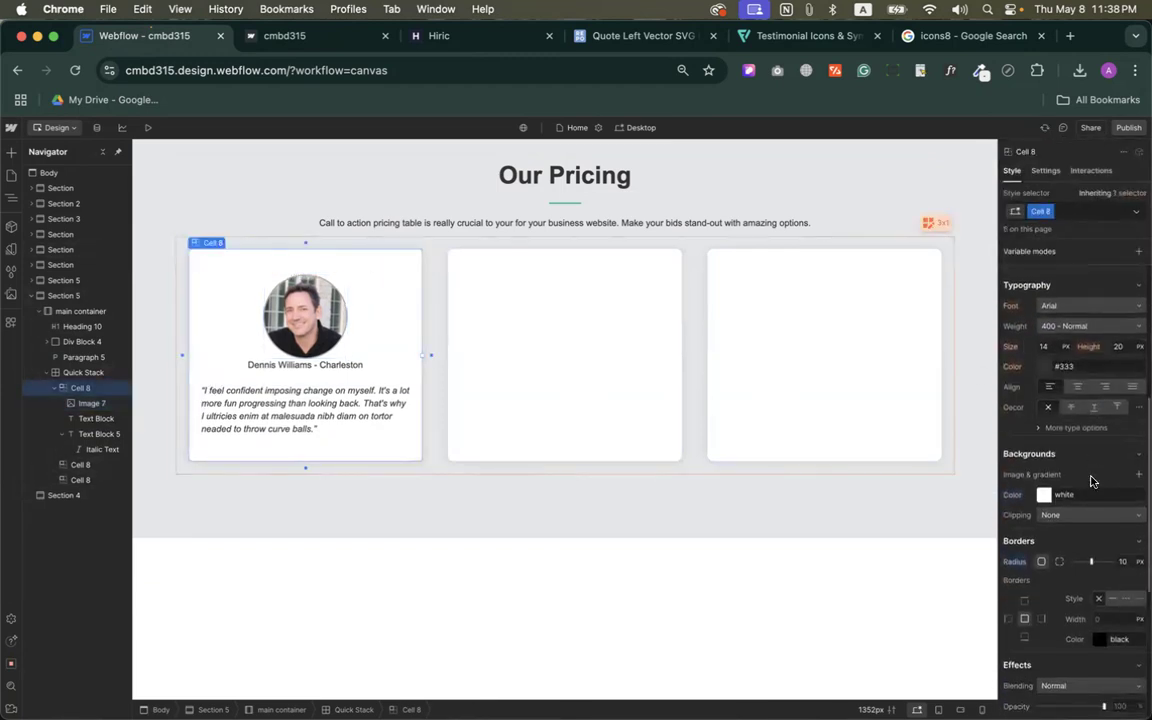
{"action": "left_click", "coordinate": [1138, 450]}
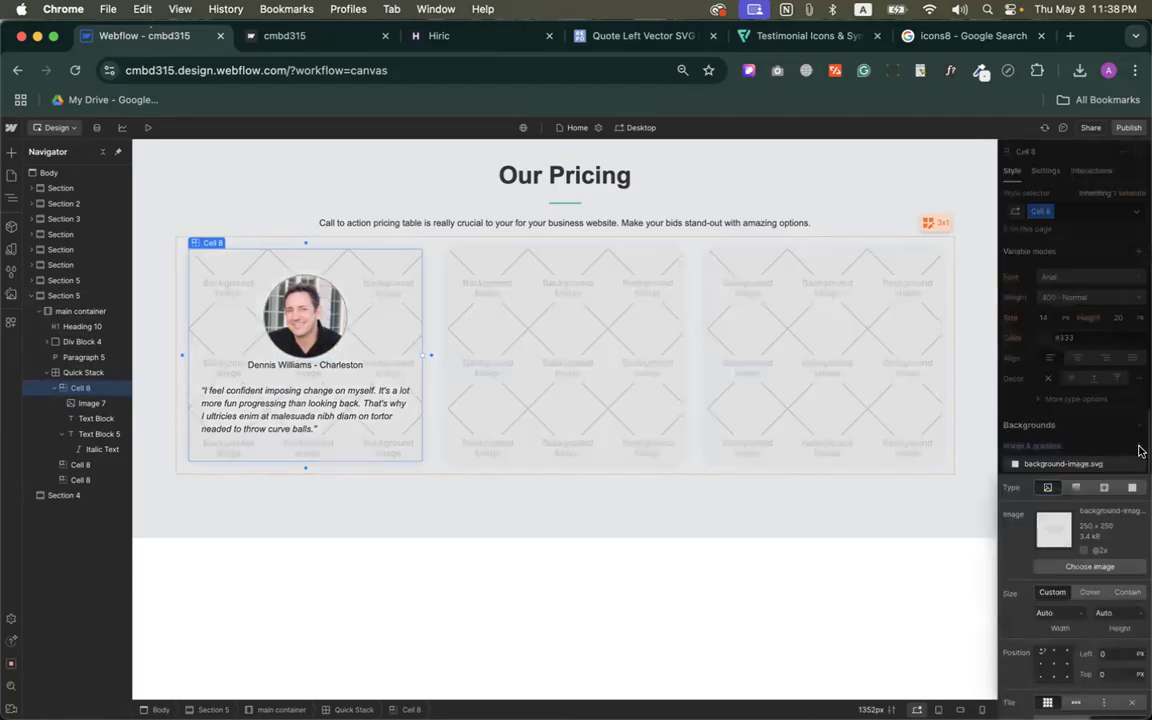
{"action": "left_click", "coordinate": [1082, 567]}
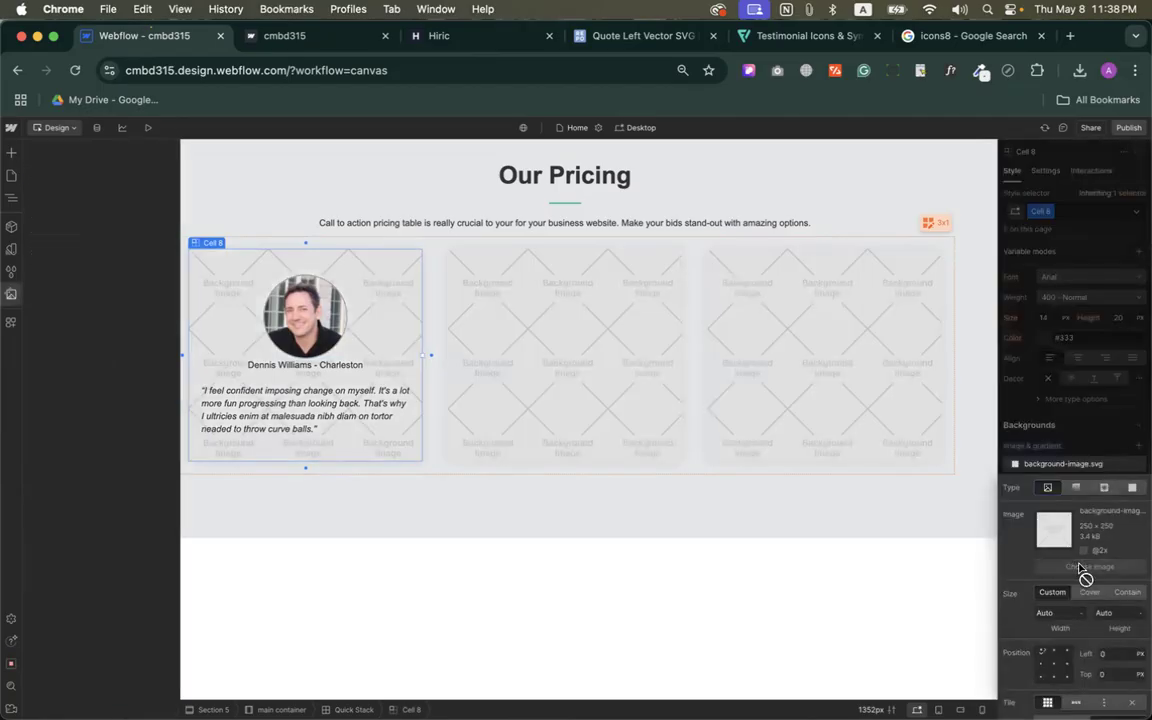
{"action": "left_click", "coordinate": [48, 245]}
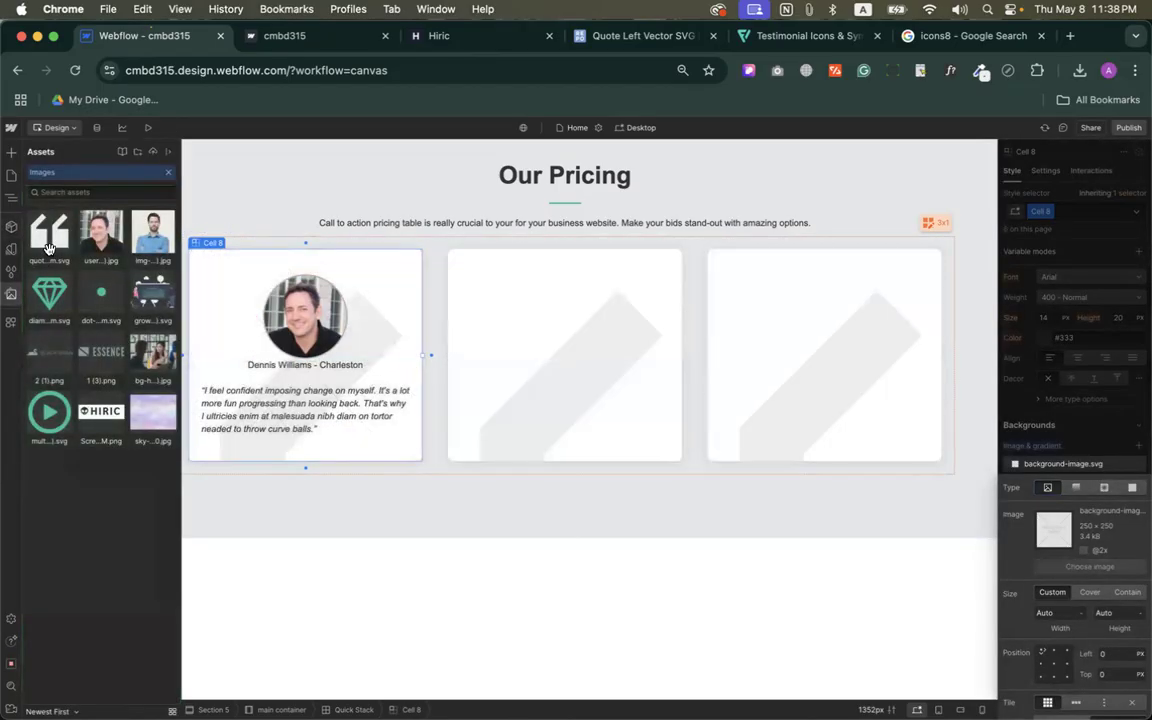
{"action": "left_click", "coordinate": [48, 245]}
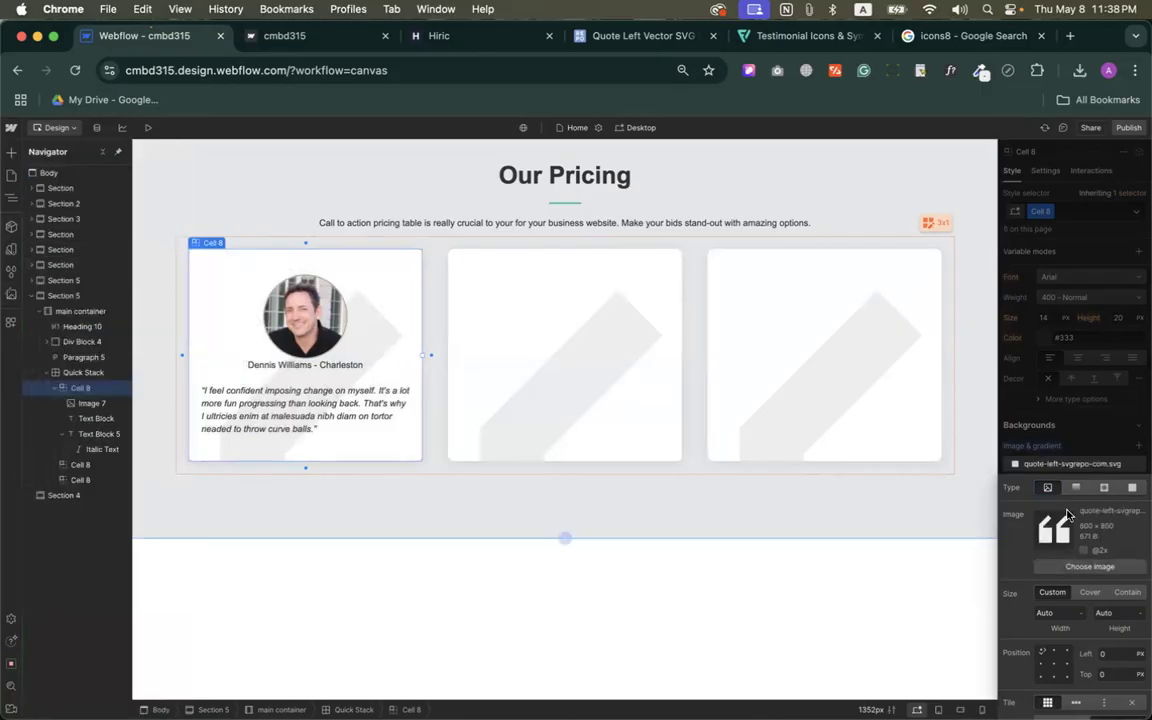
{"action": "left_click", "coordinate": [1128, 593]}
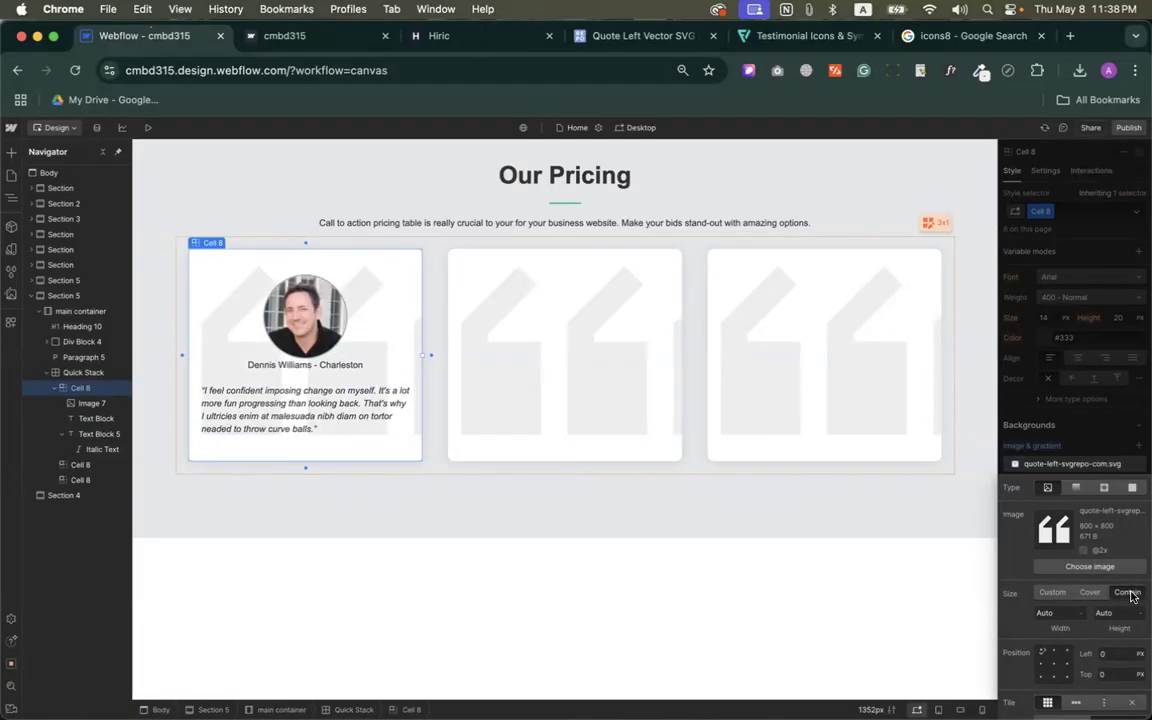
{"action": "left_click", "coordinate": [1048, 598]}
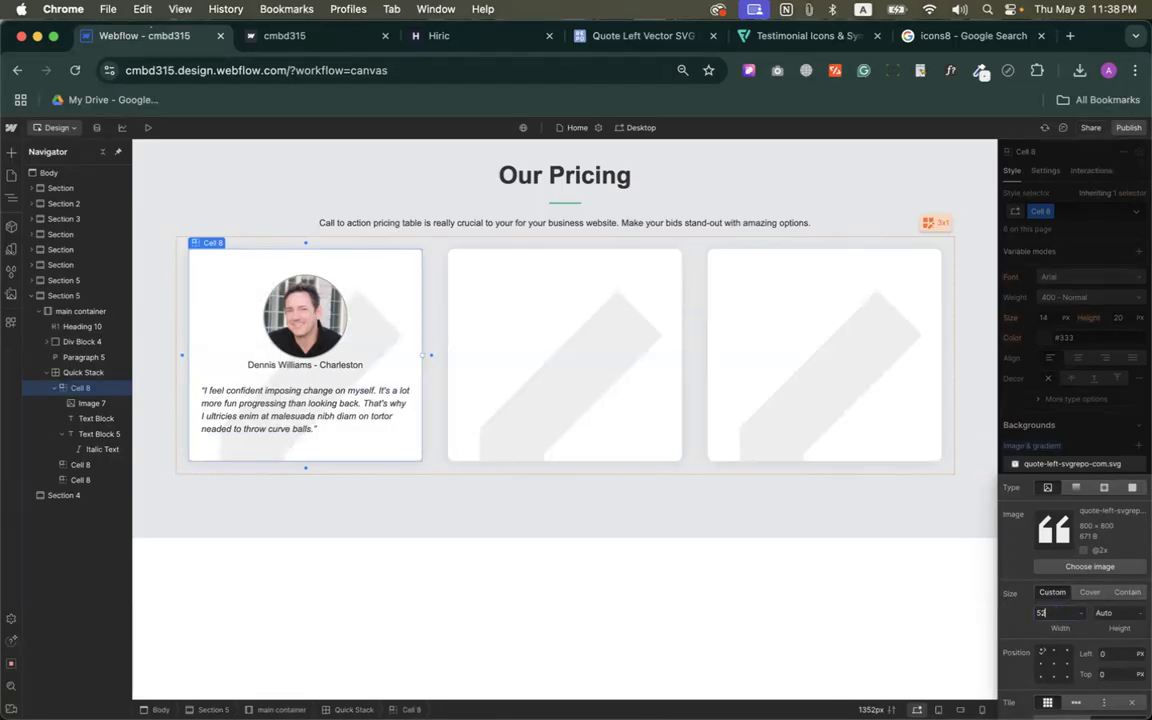
{"action": "key", "text": "Return"}
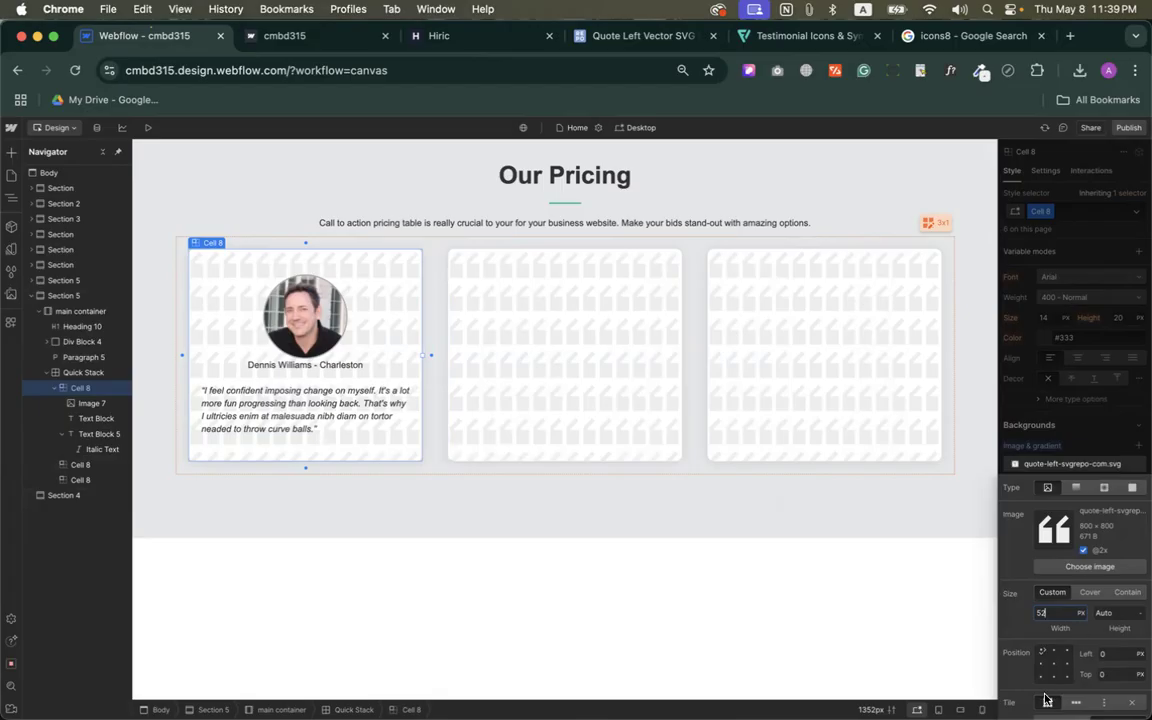
{"action": "left_click", "coordinate": [1132, 702]}
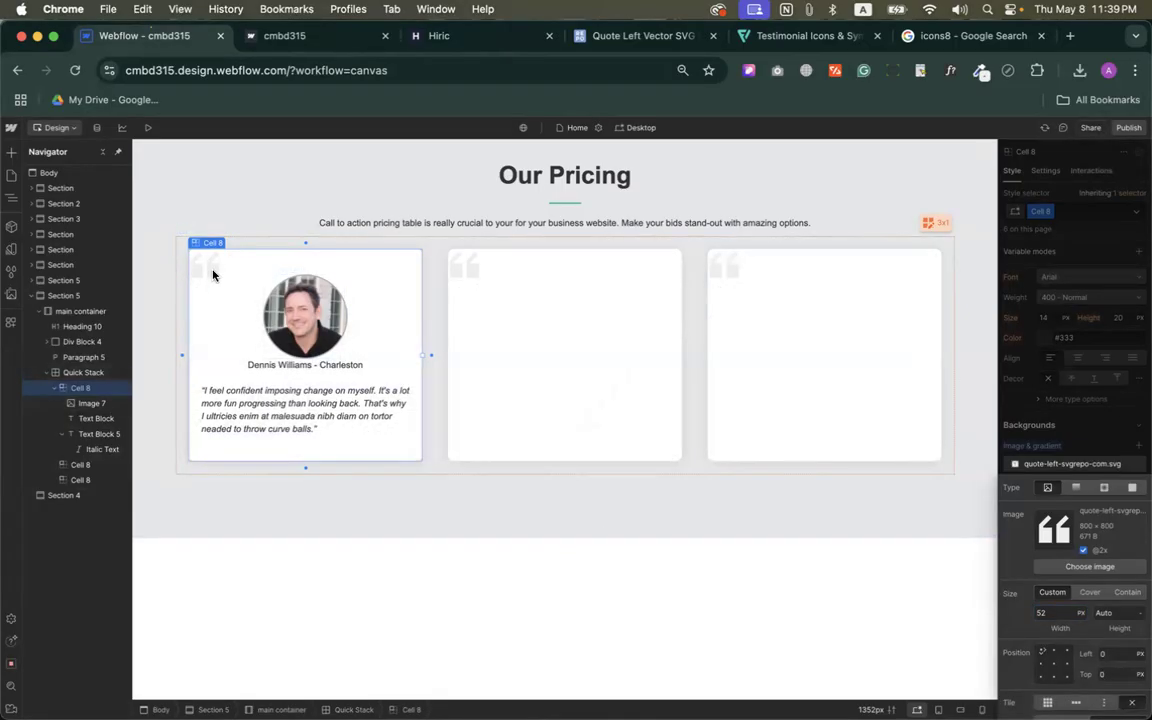
Position the quote background near the cards' top-right corner at Left 95% and Top 5%, checking it against the Hiric page.
{"action": "left_click", "coordinate": [1066, 653]}
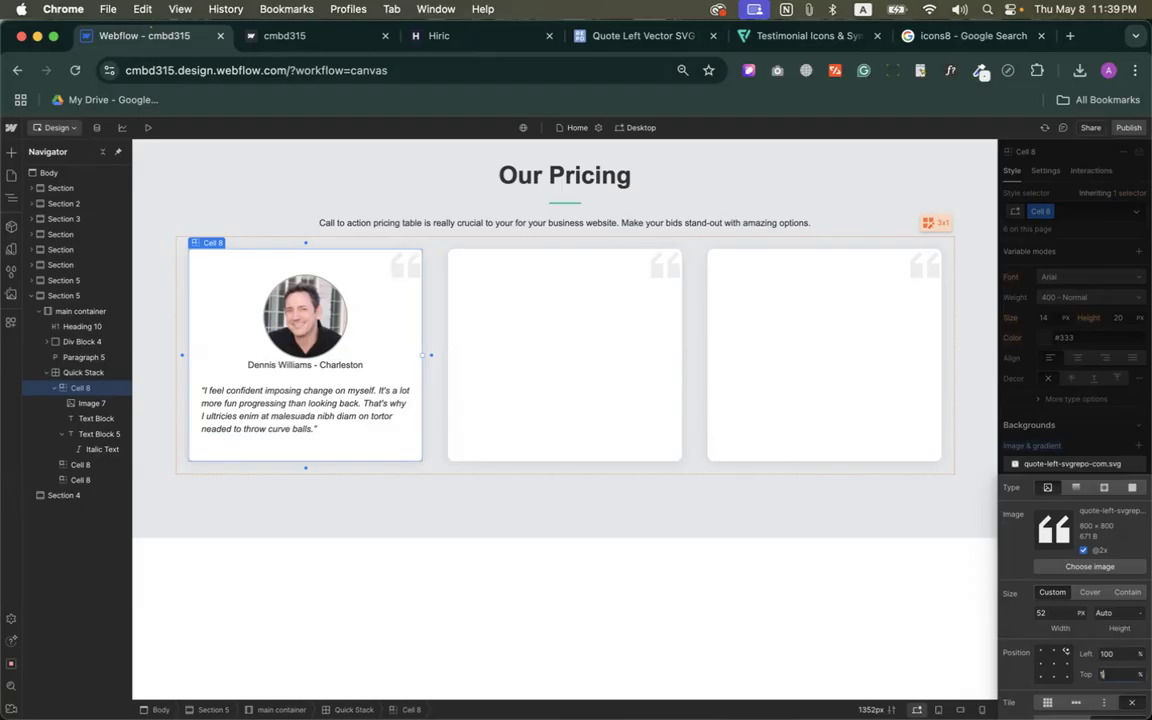
{"action": "key", "text": "Up"}
{"action": "key", "text": "Up"}
{"action": "key", "text": "Up"}
{"action": "key", "text": "Up"}
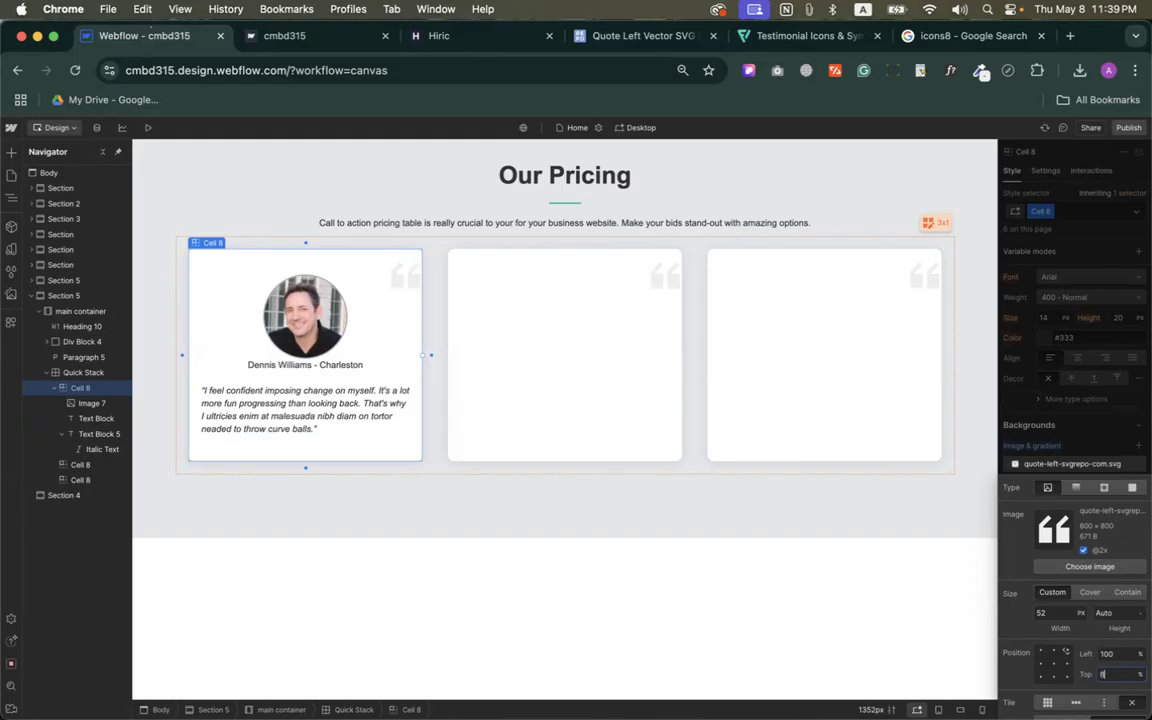
{"action": "left_click", "coordinate": [1116, 655]}
{"action": "type", "text": "95"}
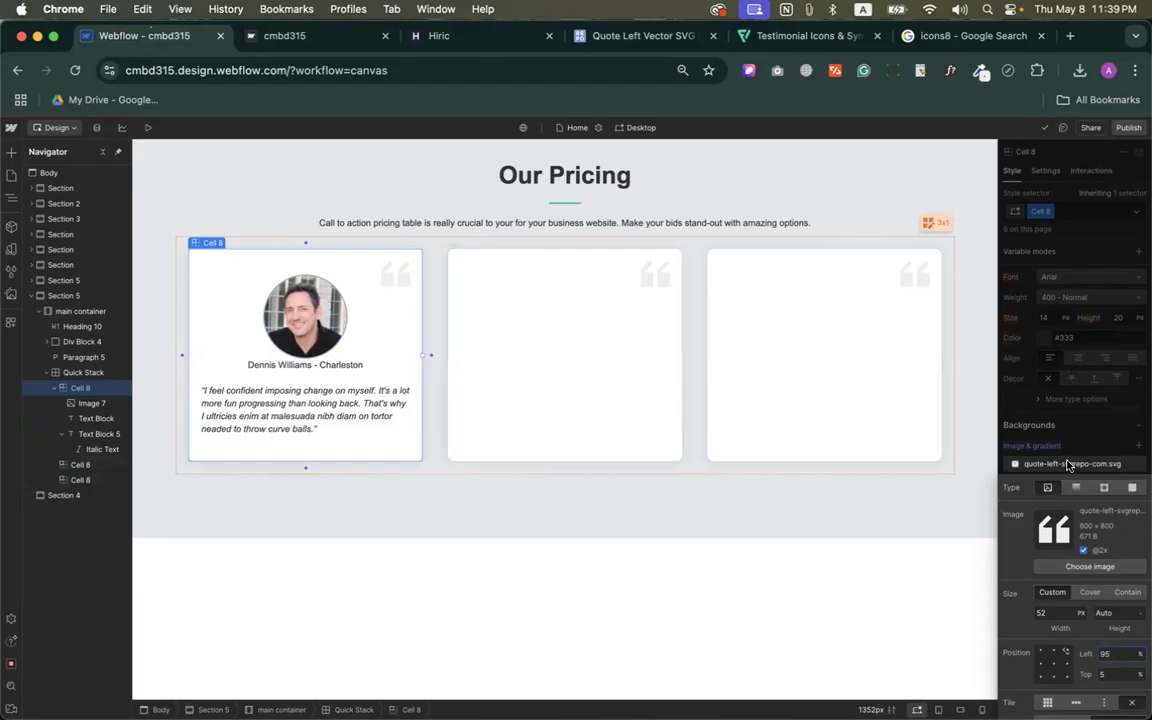
{"action": "left_click", "coordinate": [437, 37]}
{"action": "left_click", "coordinate": [182, 41]}
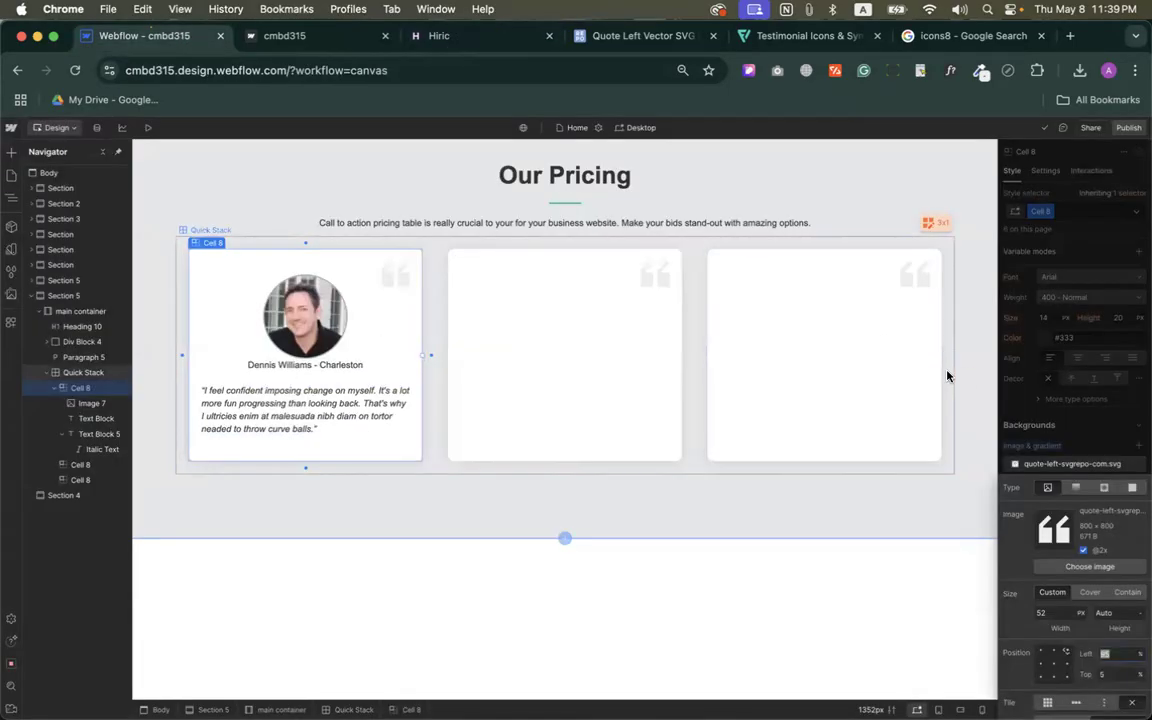
{"action": "left_click", "coordinate": [1047, 491]}
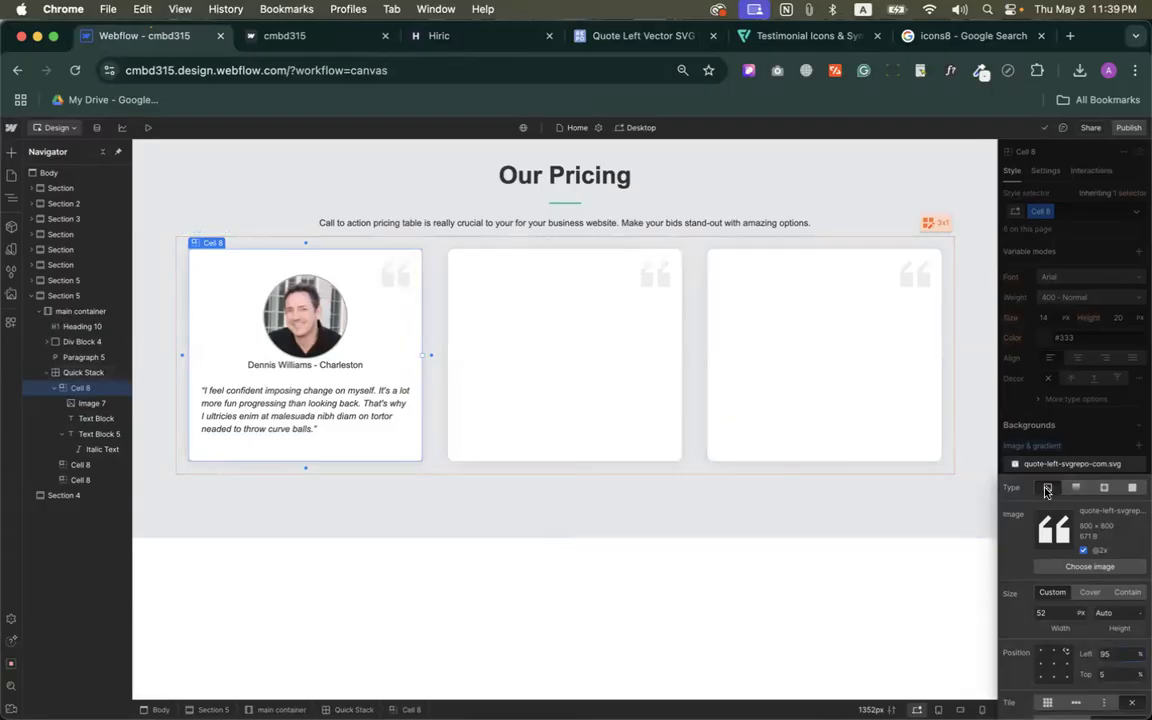
{"action": "left_click", "coordinate": [1070, 361]}
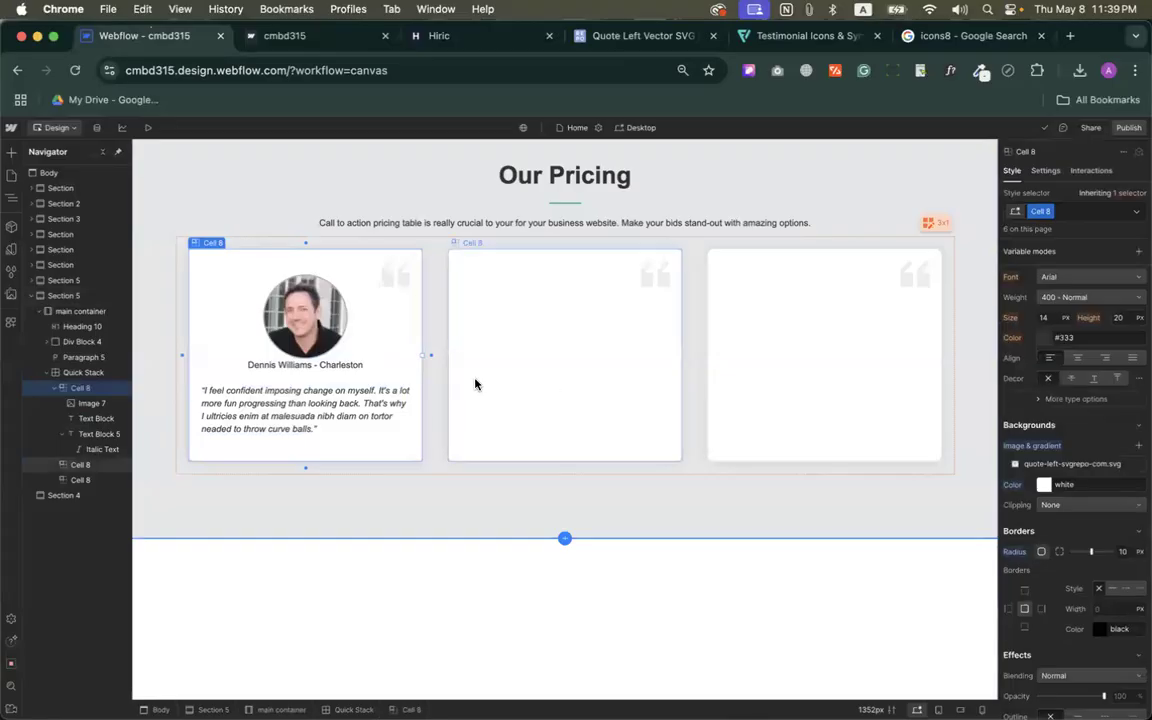
Give the name and location text below the portrait in the first card a 20 px top margin.
{"action": "left_click", "coordinate": [293, 372]}
{"action": "scroll", "coordinate": [1060, 520], "scroll_direction": "down", "scroll_amount": 5}
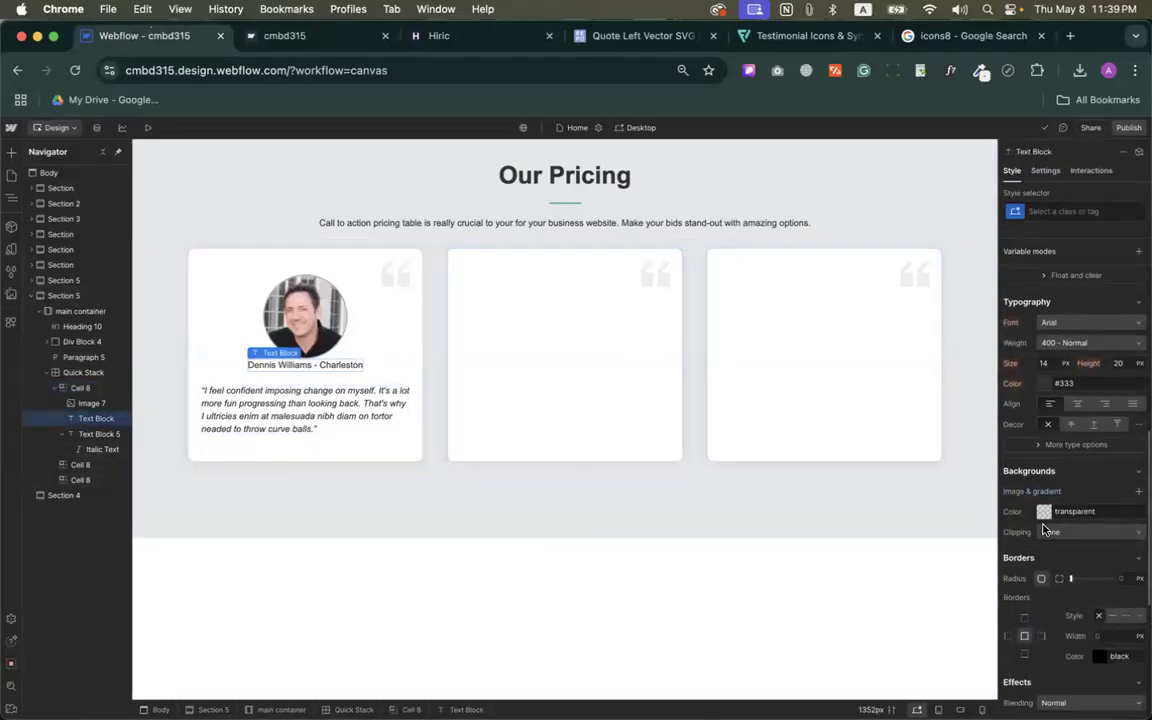
{"action": "scroll", "coordinate": [1078, 596], "scroll_direction": "up", "scroll_amount": 6}
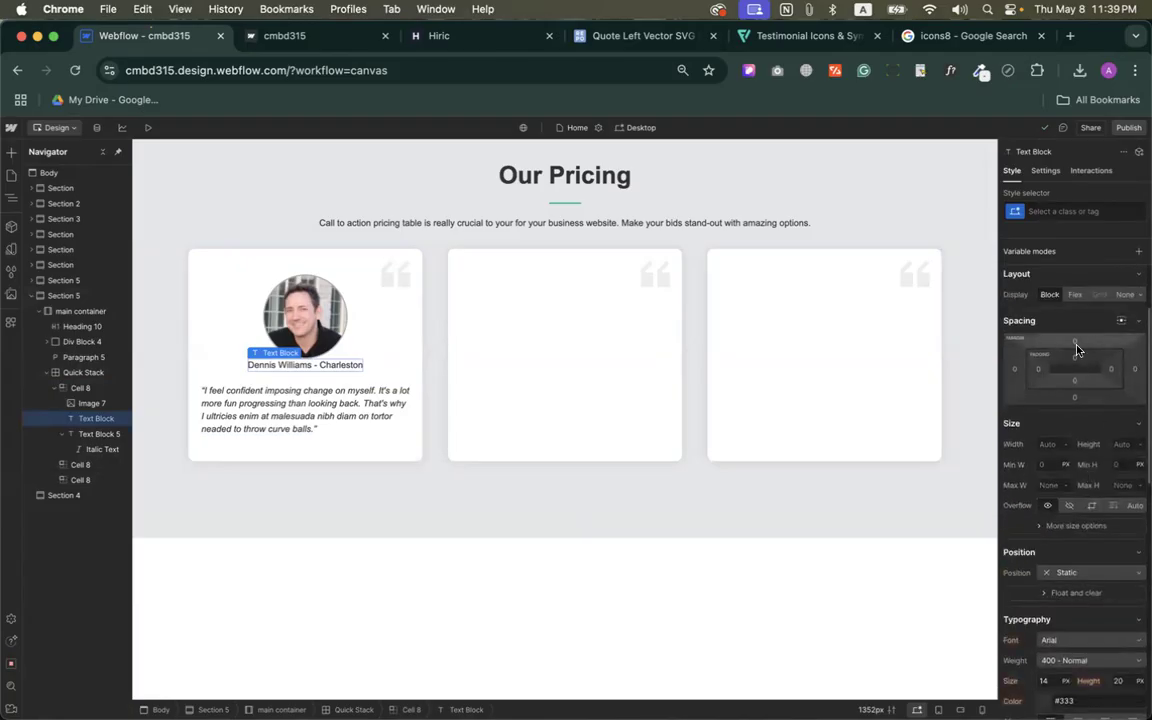
{"action": "left_click", "coordinate": [1076, 347]}
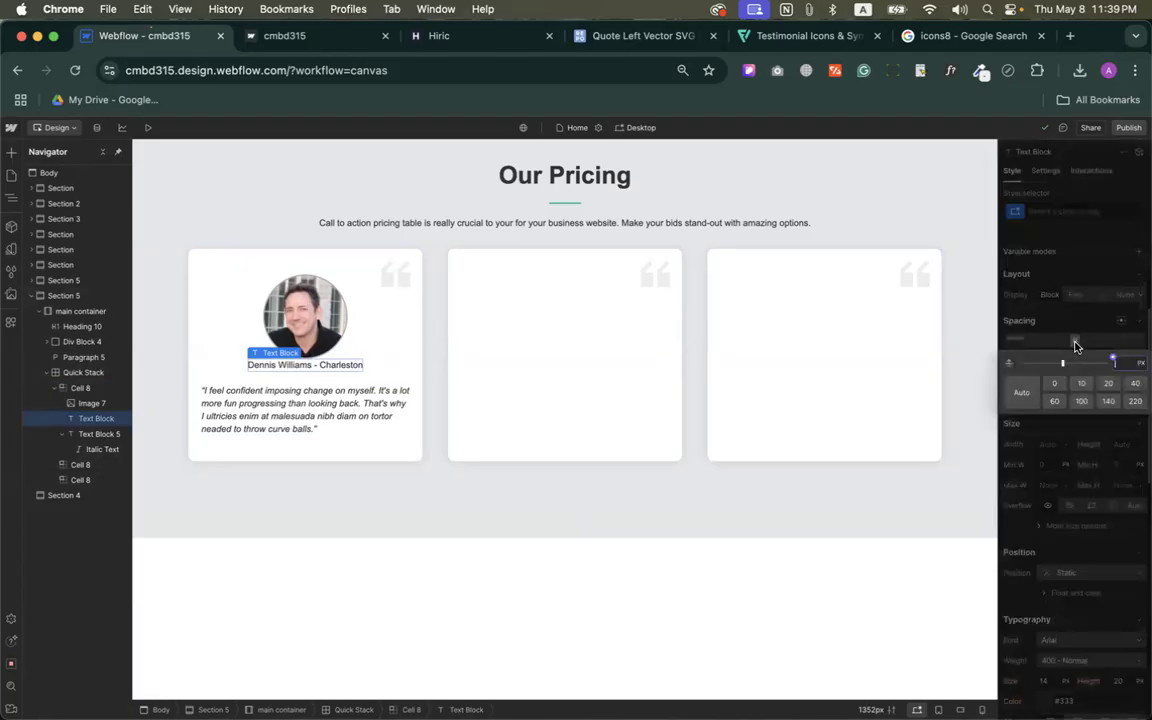
{"action": "left_click", "coordinate": [1108, 384]}
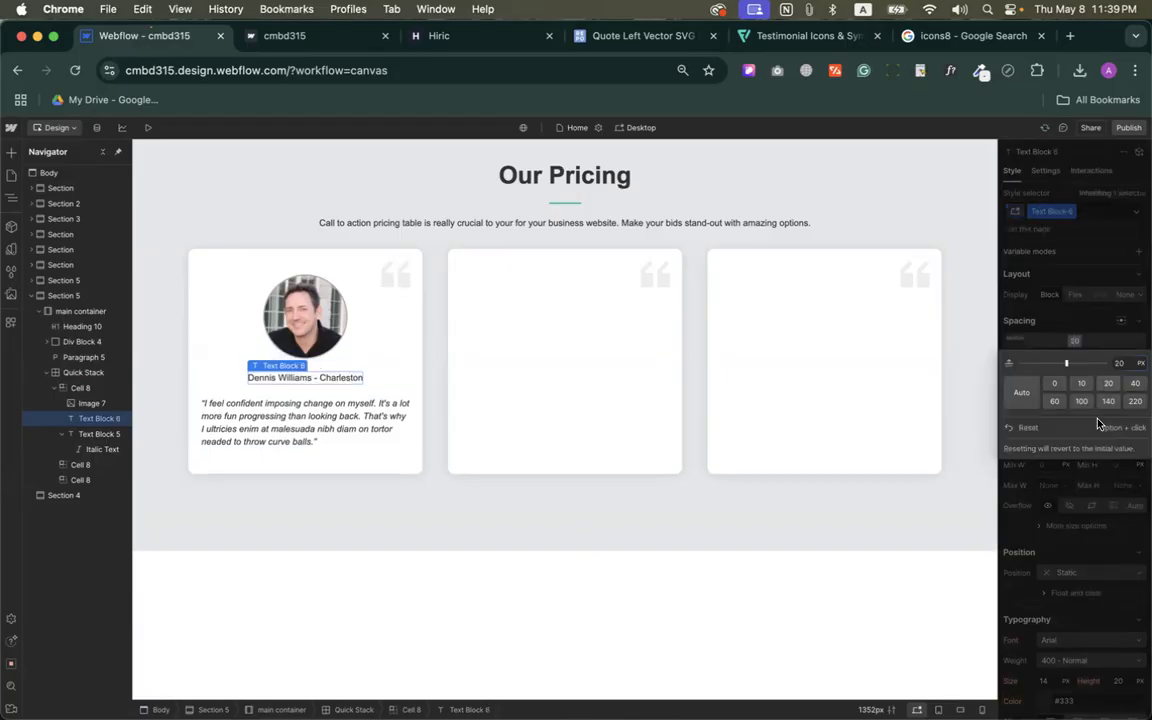
{"action": "left_click", "coordinate": [961, 11]}
{"action": "left_click", "coordinate": [498, 195]}
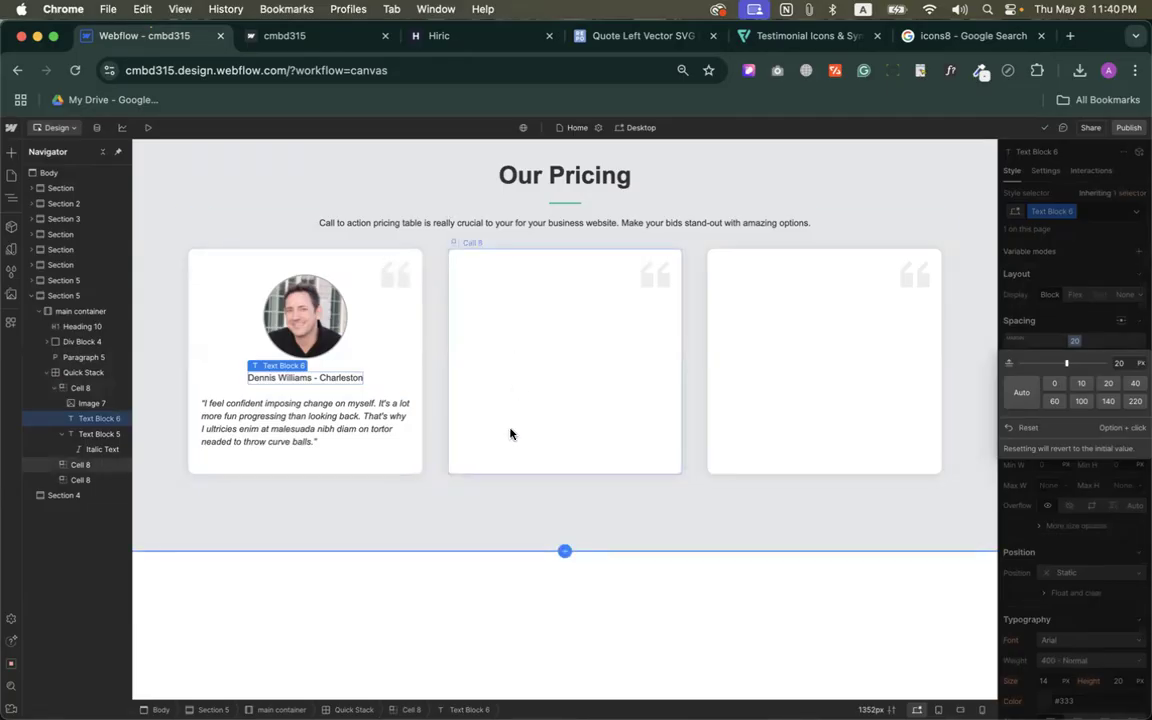
Look over the testimonial section and publish the site with the card changes.
{"action": "scroll", "coordinate": [511, 432], "scroll_direction": "down", "scroll_amount": 1}
{"action": "scroll", "coordinate": [510, 433], "scroll_direction": "up", "scroll_amount": 3}
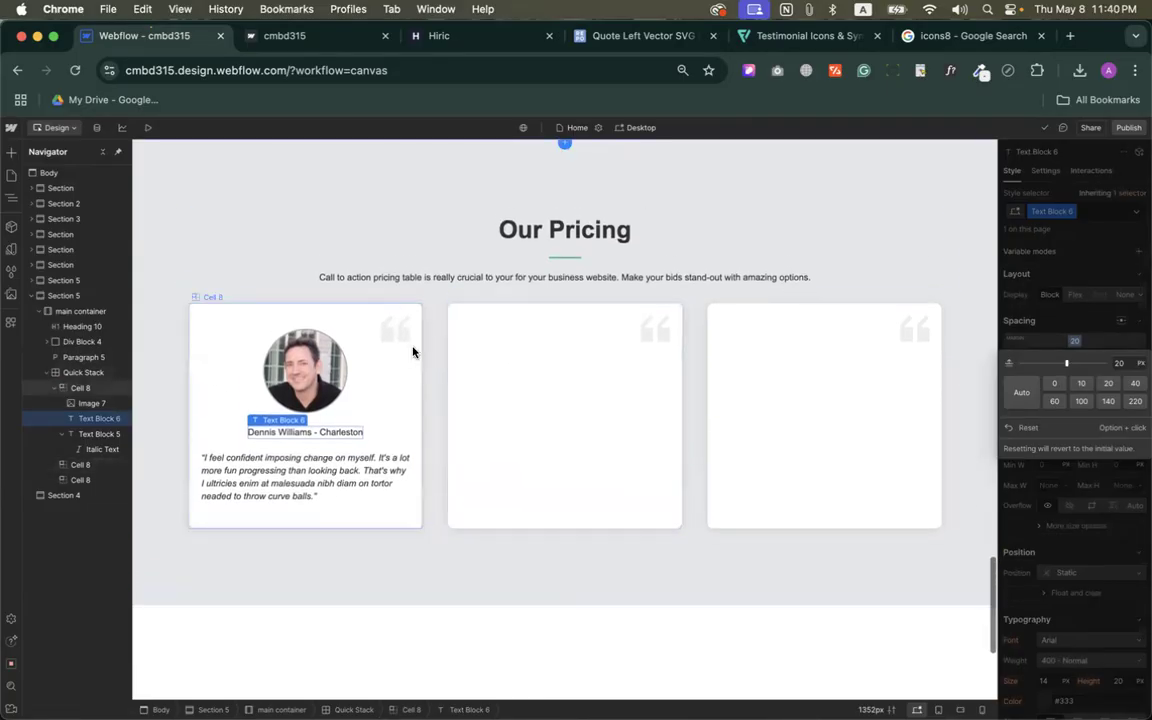
{"action": "scroll", "coordinate": [568, 391], "scroll_direction": "down", "scroll_amount": 3}
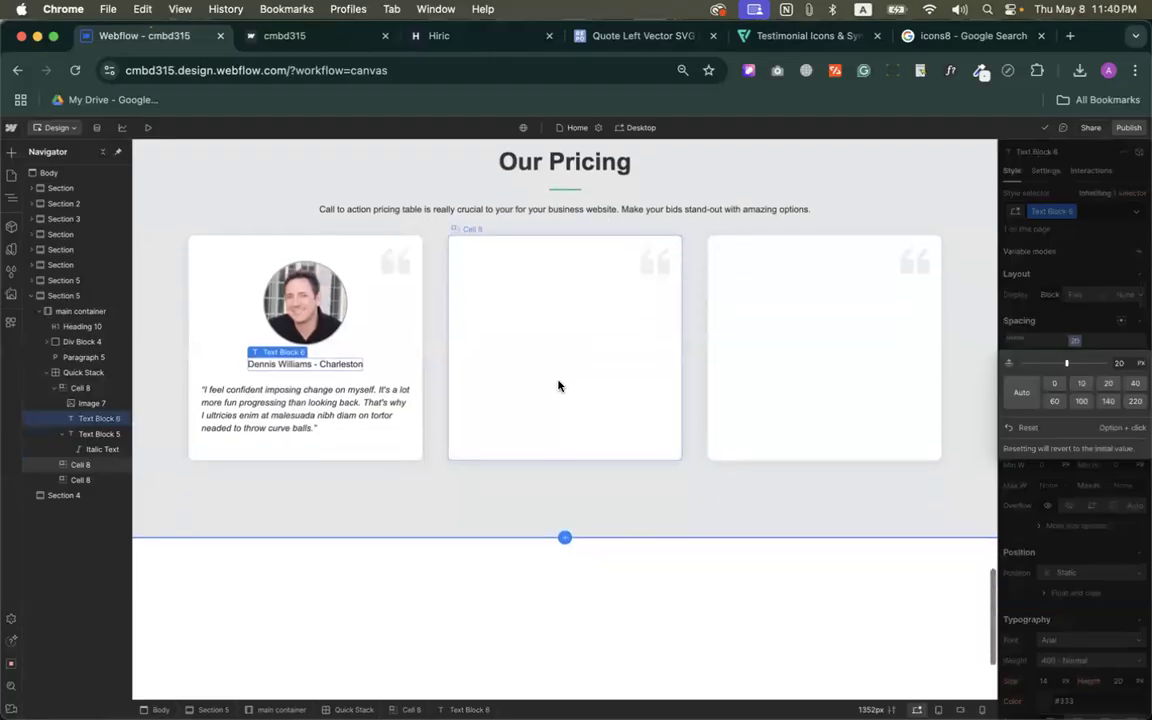
{"action": "scroll", "coordinate": [558, 386], "scroll_direction": "down", "scroll_amount": 4}
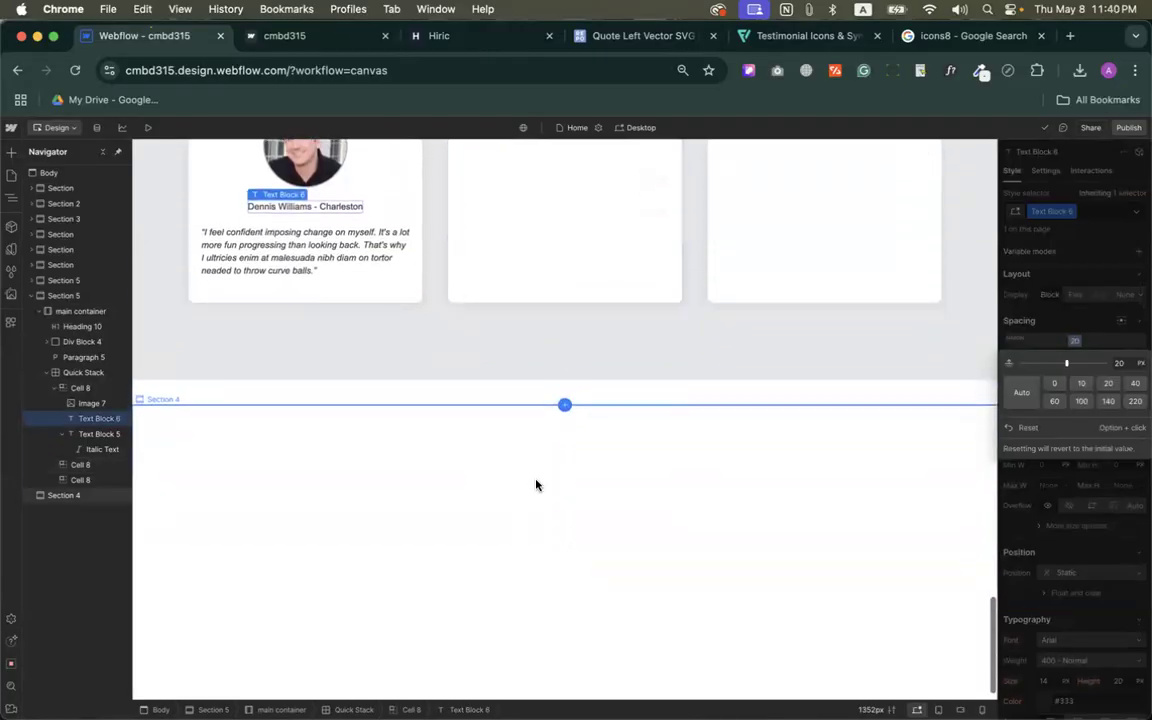
{"action": "left_click", "coordinate": [1130, 127]}
{"action": "left_click", "coordinate": [1066, 323]}
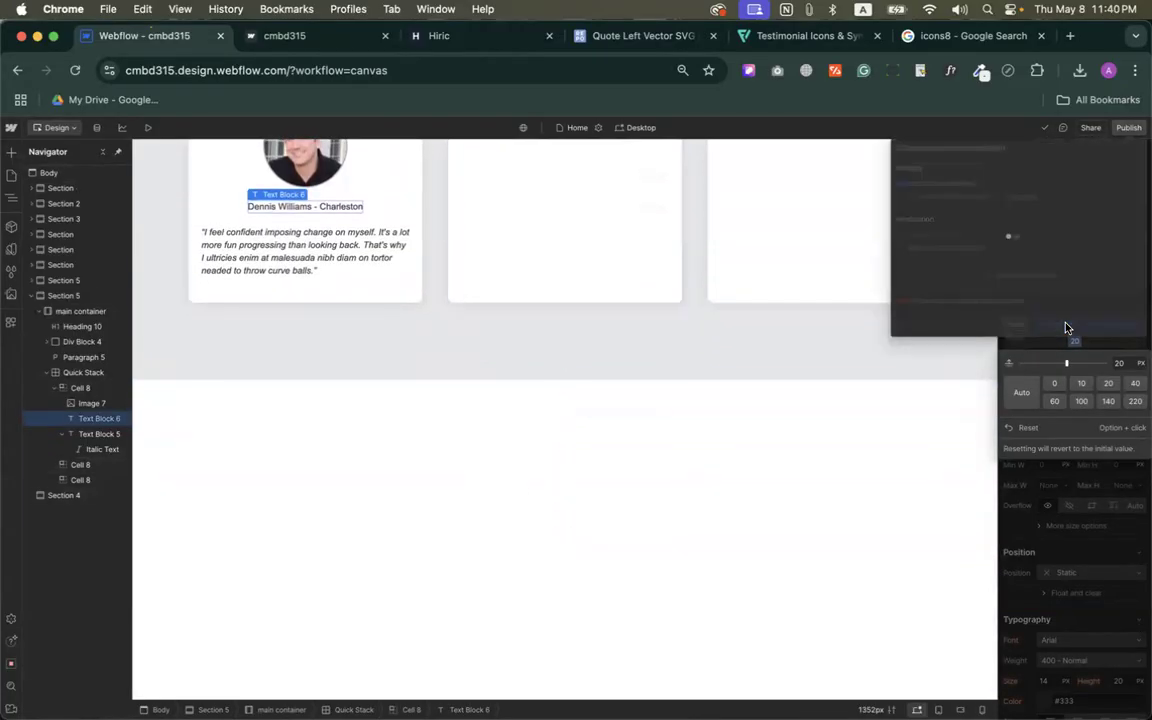
Compare the Hiric reference page, from its news, contact and footer sections up to the hero, with the whole Webflow page.
{"action": "scroll", "coordinate": [571, 368], "scroll_direction": "up", "scroll_amount": 2}
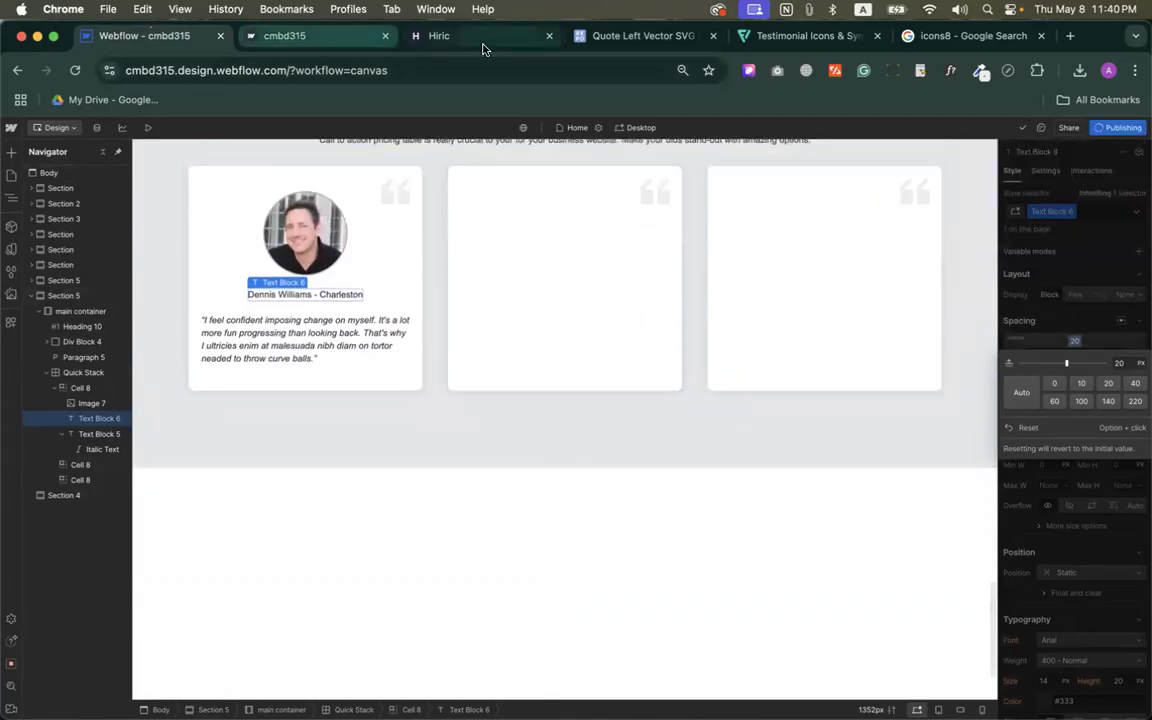
{"action": "left_click", "coordinate": [436, 38]}
{"action": "scroll", "coordinate": [352, 365], "scroll_direction": "down", "scroll_amount": 10}
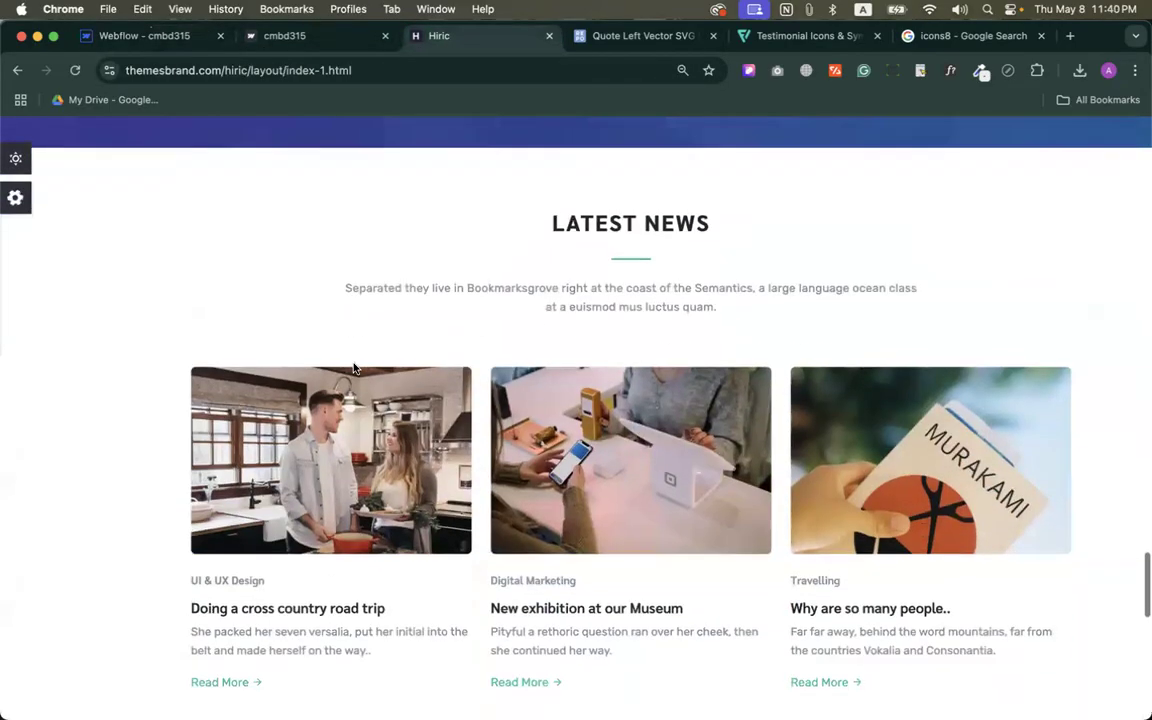
{"action": "scroll", "coordinate": [353, 368], "scroll_direction": "down", "scroll_amount": 10}
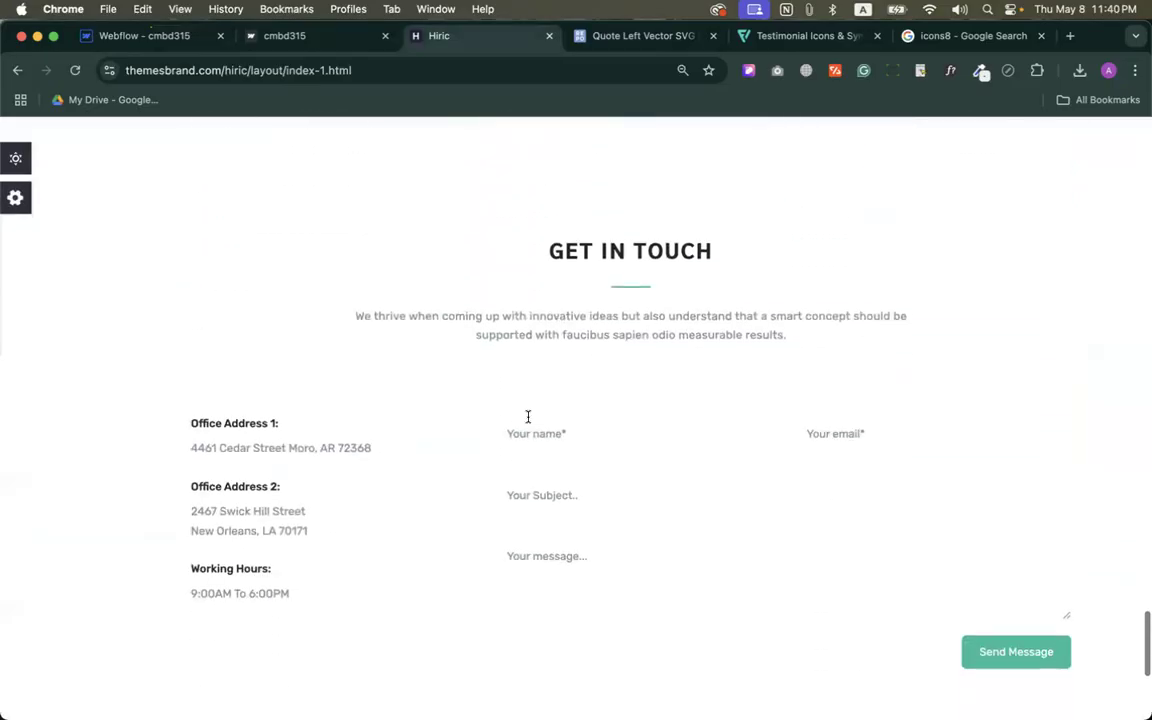
{"action": "scroll", "coordinate": [349, 360], "scroll_direction": "down", "scroll_amount": 3}
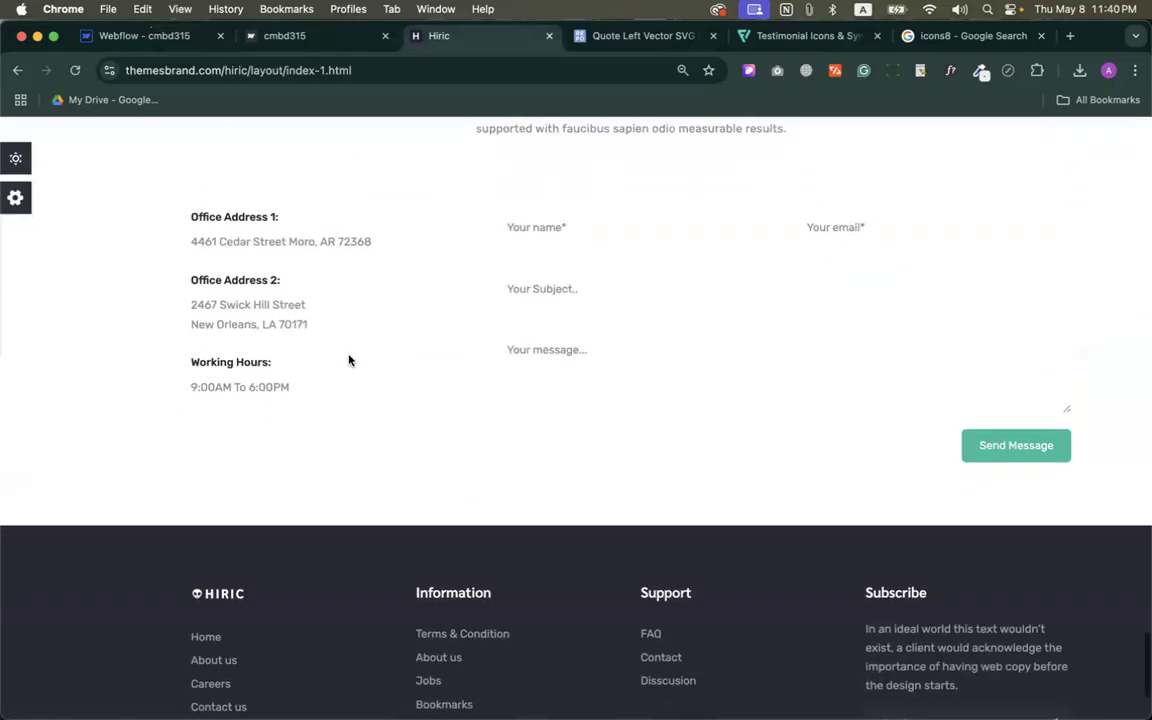
{"action": "scroll", "coordinate": [349, 360], "scroll_direction": "down", "scroll_amount": 4}
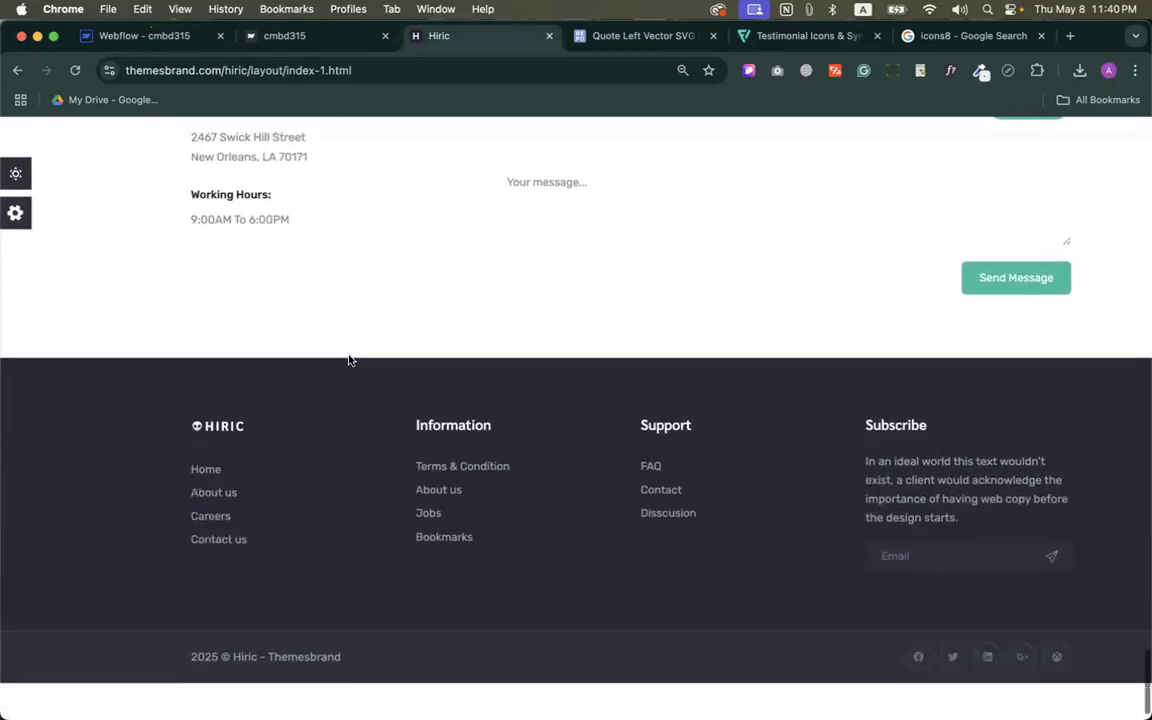
{"action": "scroll", "coordinate": [383, 385], "scroll_direction": "up", "scroll_amount": 15}
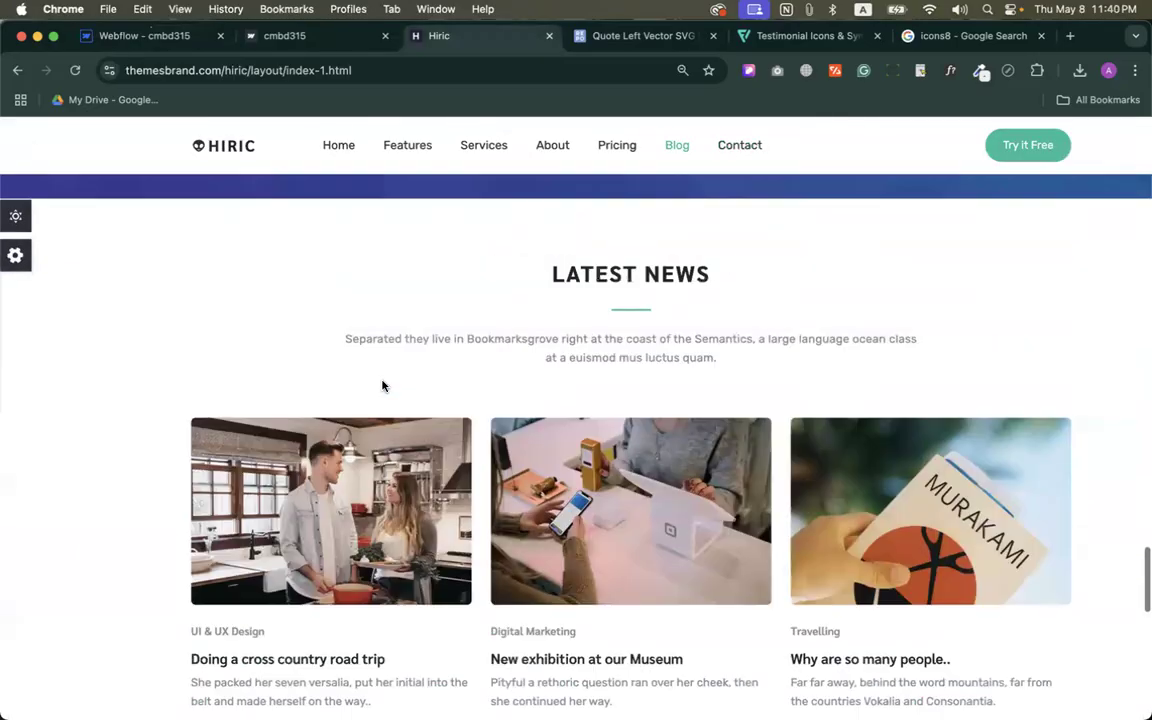
{"action": "scroll", "coordinate": [638, 358], "scroll_direction": "up", "scroll_amount": 20}
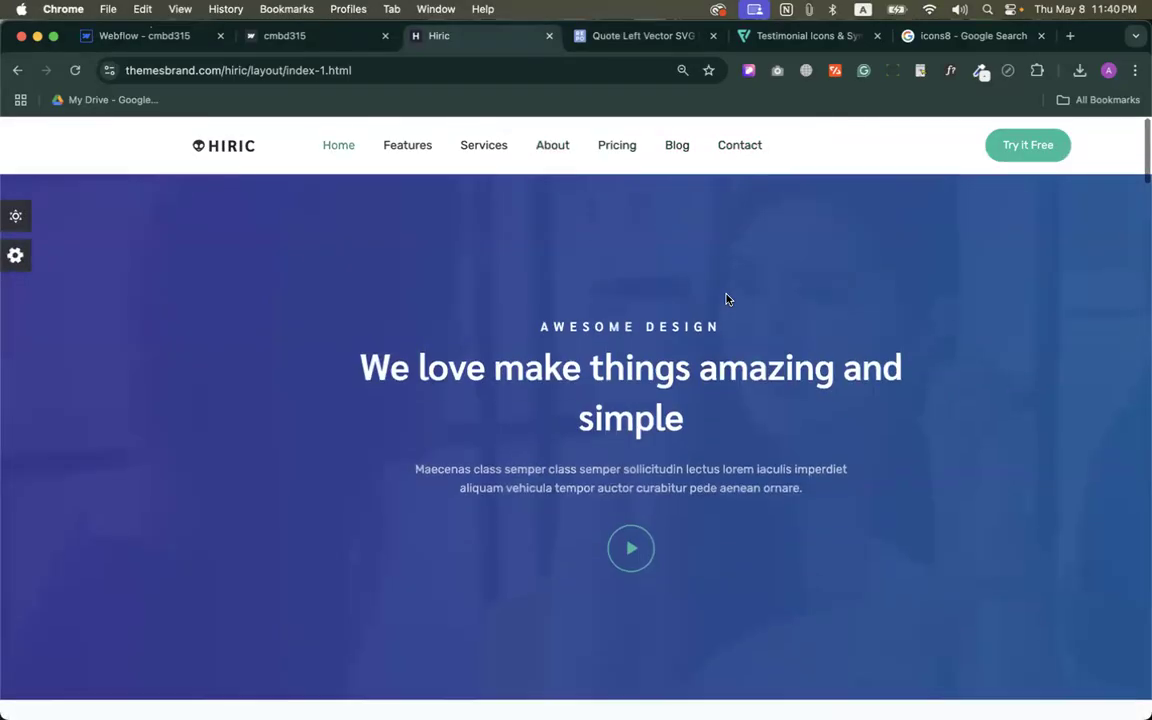
{"action": "left_click", "coordinate": [262, 35]}
{"action": "left_click", "coordinate": [150, 35]}
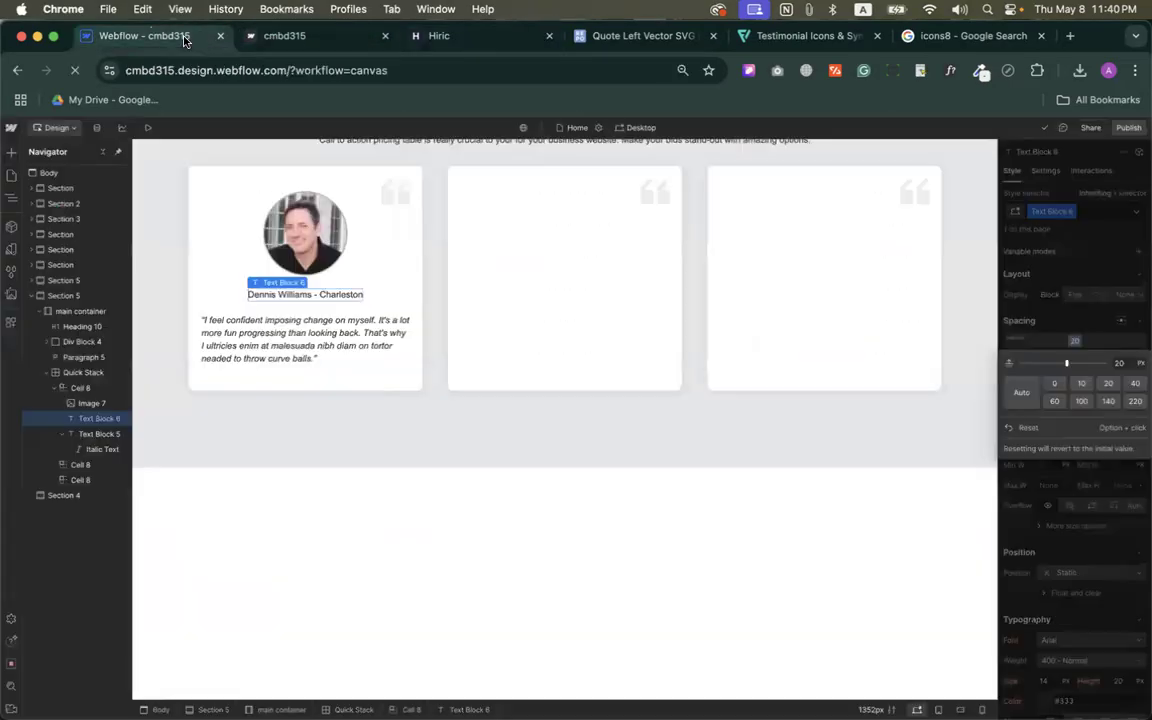
{"action": "scroll", "coordinate": [268, 310], "scroll_direction": "up", "scroll_amount": 20}
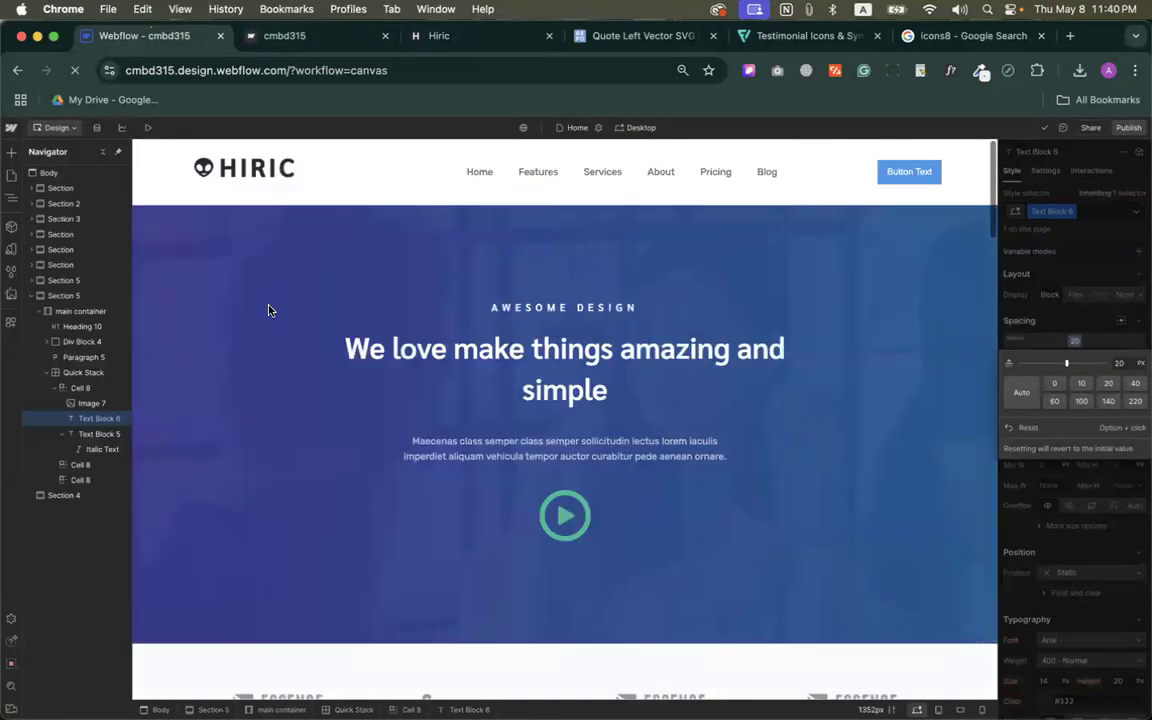
{"action": "scroll", "coordinate": [268, 310], "scroll_direction": "down", "scroll_amount": 20}
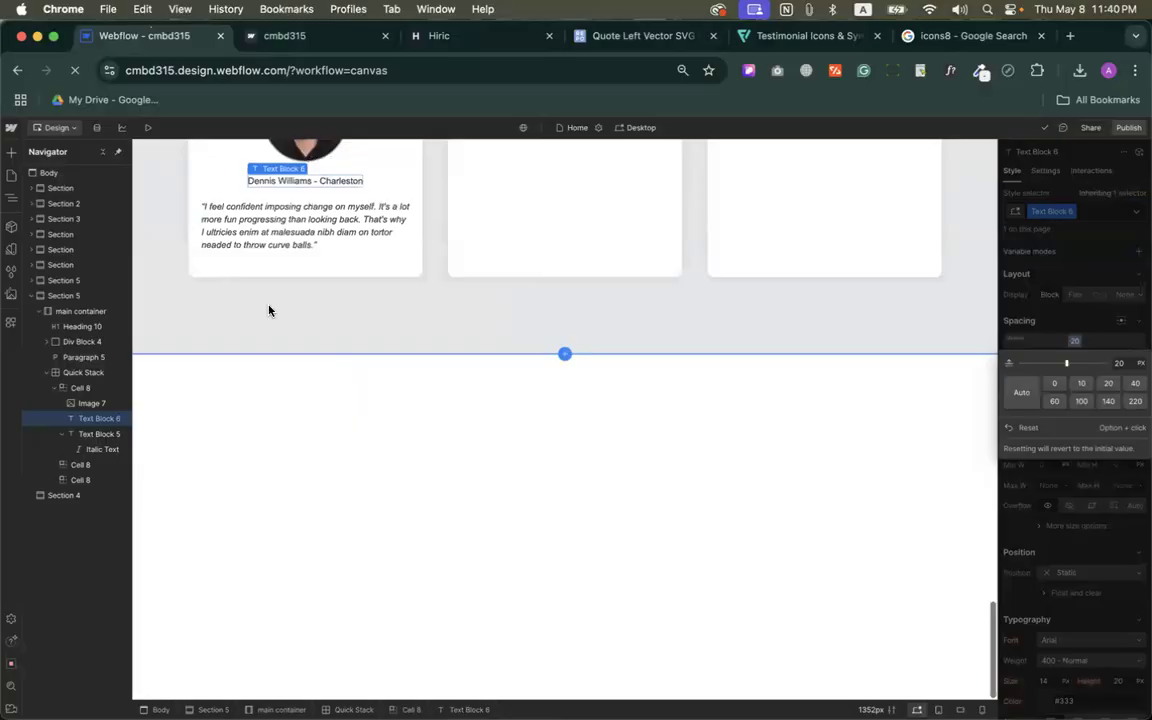
{"action": "scroll", "coordinate": [268, 310], "scroll_direction": "up", "scroll_amount": 20}
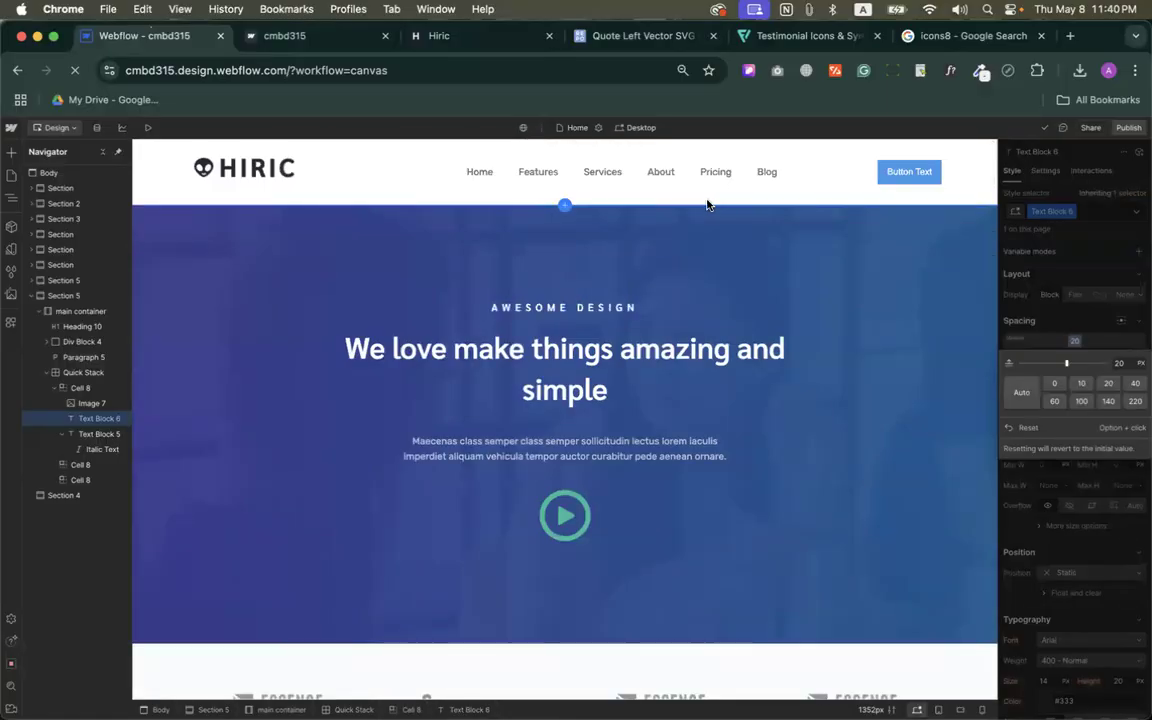